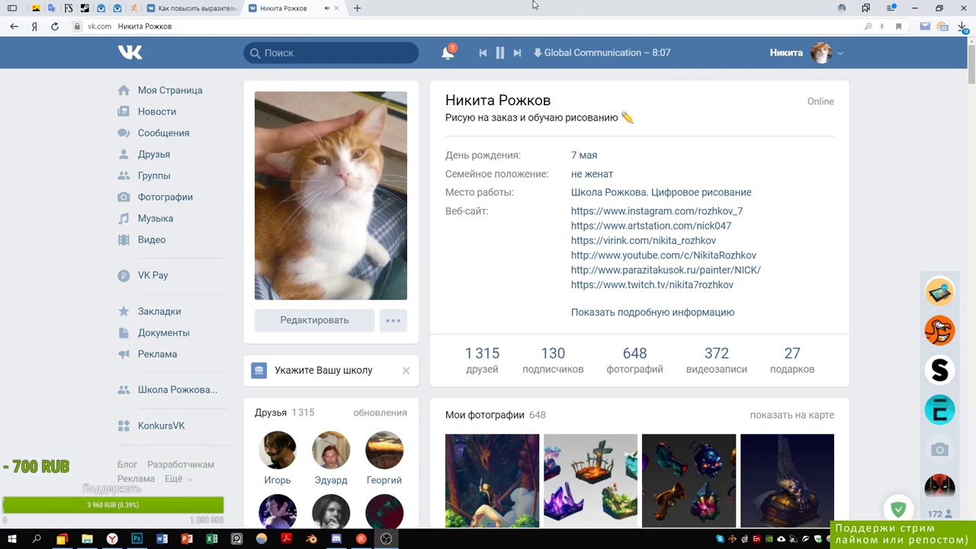
- Check the latest notifications on the VK profile page and close the list
left_click(446, 55)
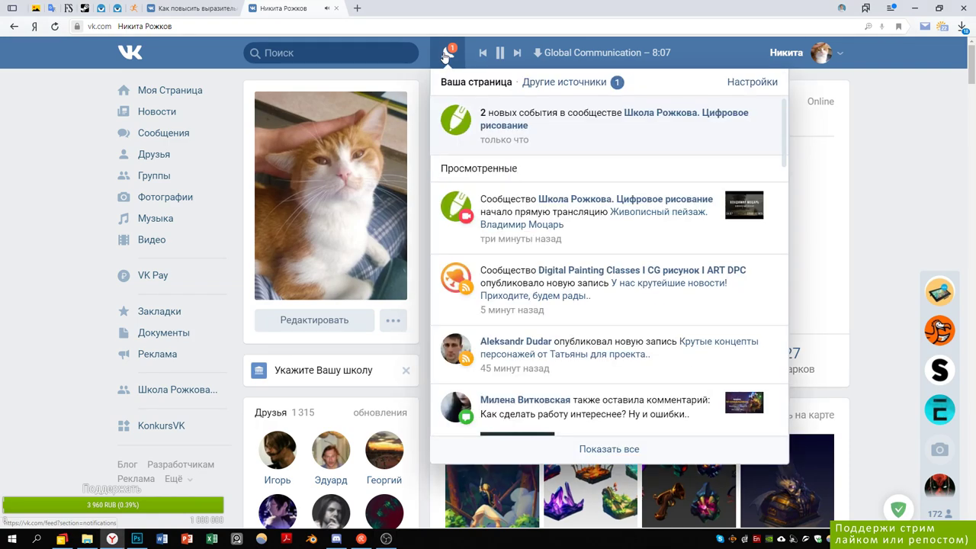
left_click(447, 54)
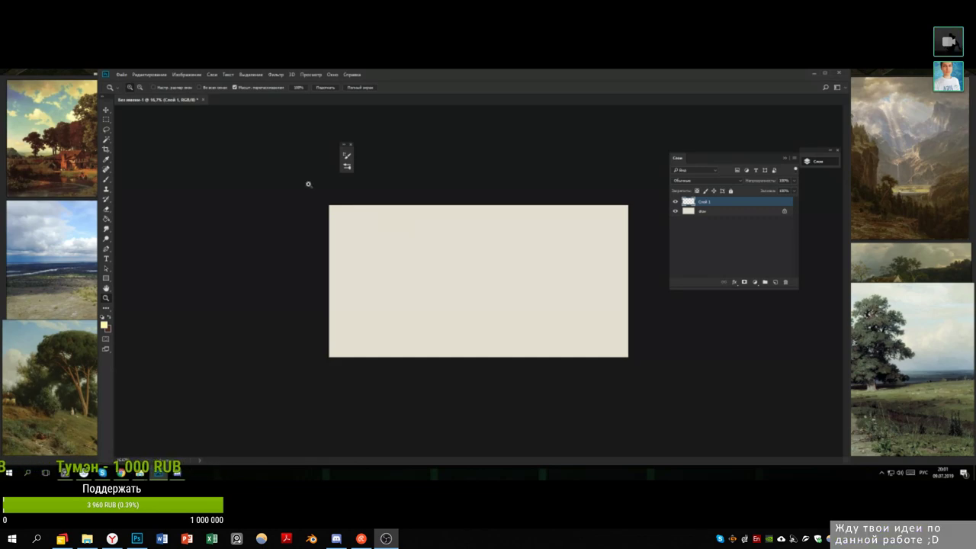
- Switch to Photoshop, activate the Brush tool and reposition the window between the reference paintings
left_click(107, 119)
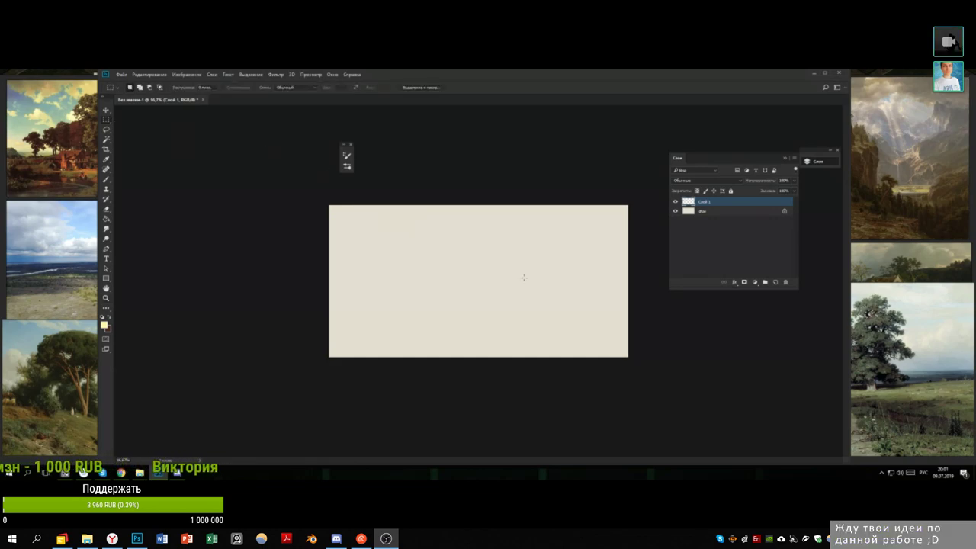
key("b")
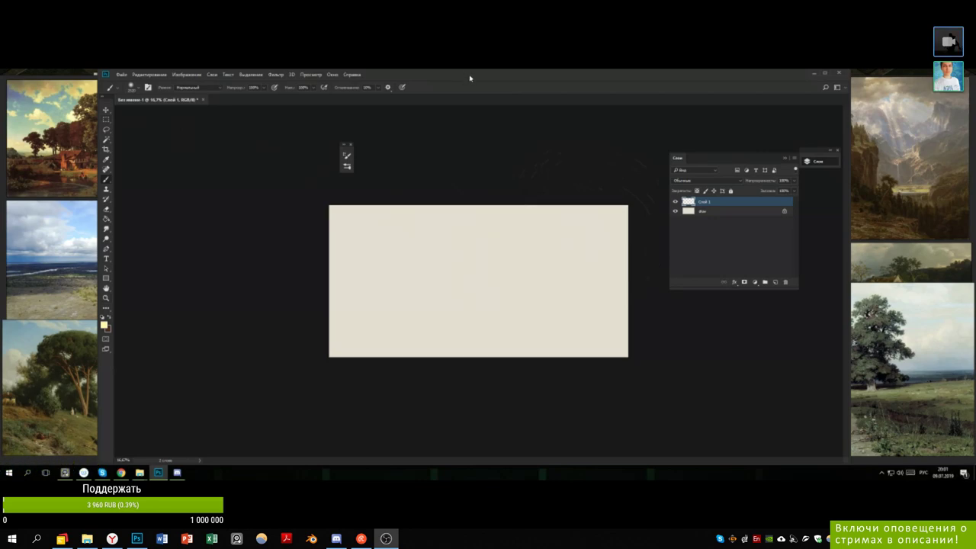
left_click_drag(719, 69, 685, 72)
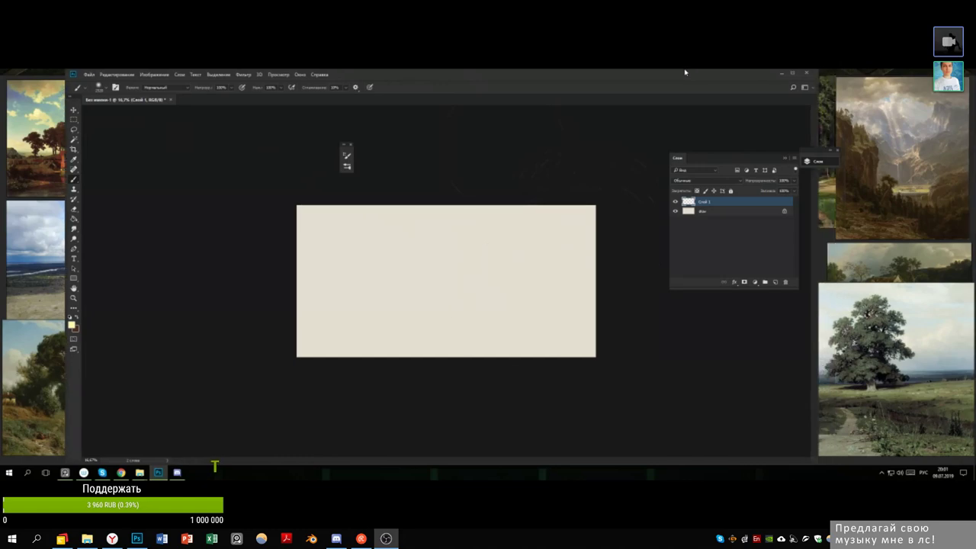
left_click_drag(507, 74, 549, 76)
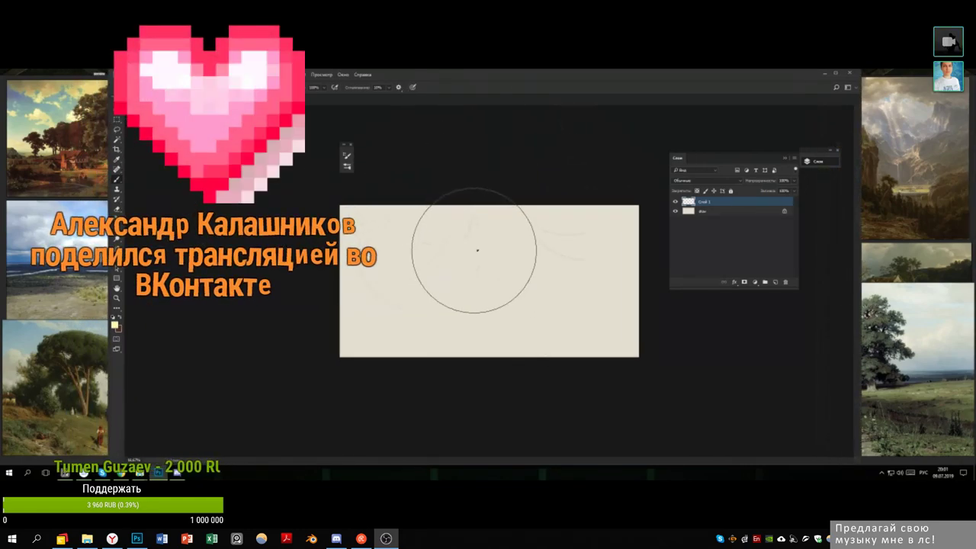
- Choose a textured brush near the end of the last brush preset group and enlarge its size
right_click(477, 250)
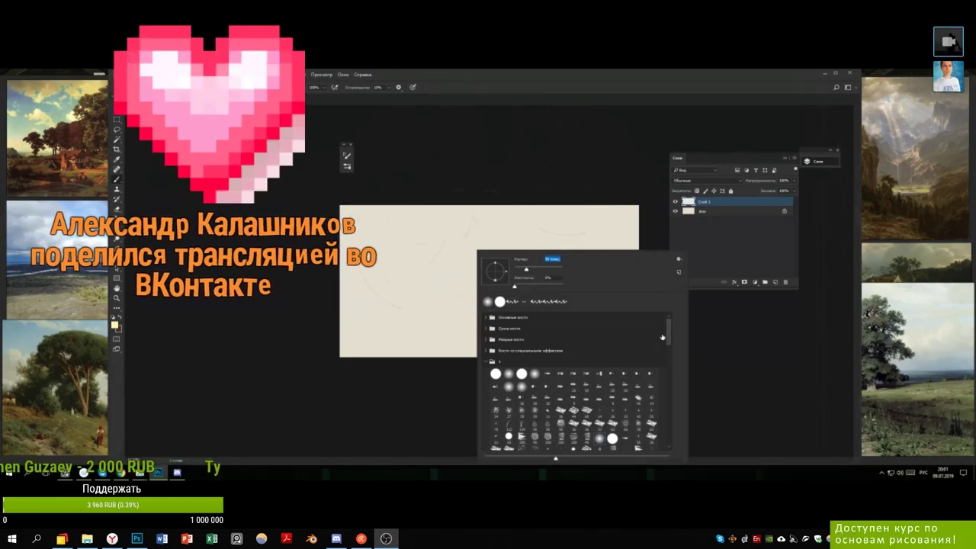
left_click_drag(670, 331, 673, 428)
scroll(613, 373, "down", 3)
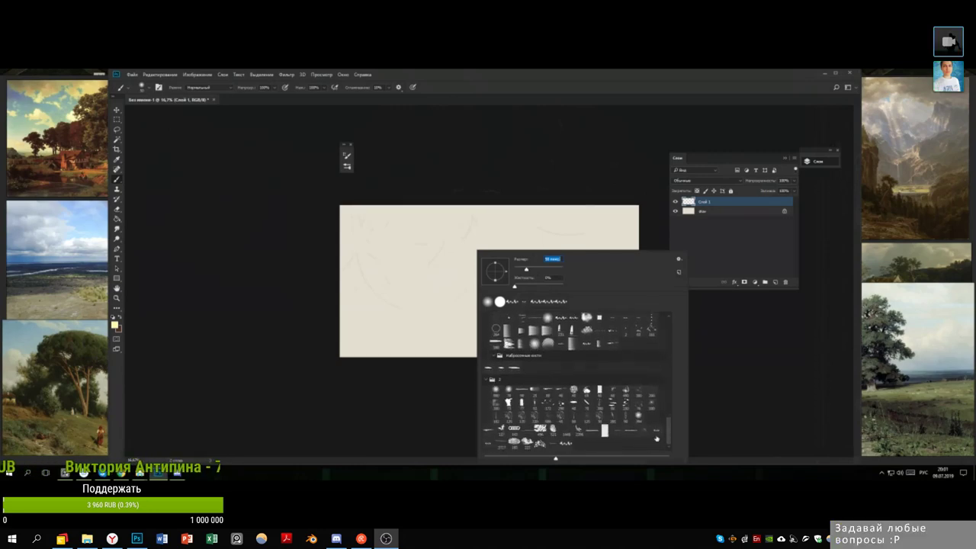
left_click(645, 431)
left_click_drag(527, 269, 542, 269)
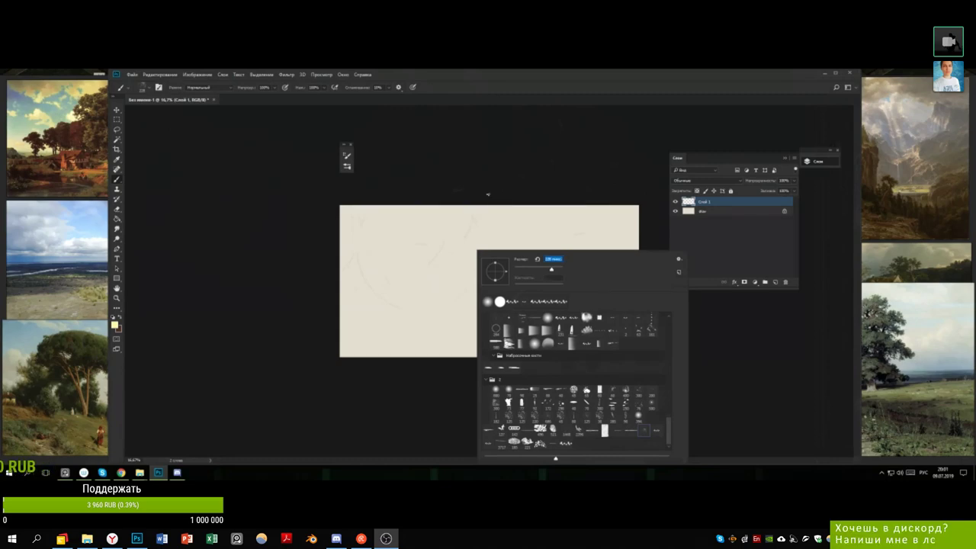
key("Escape")
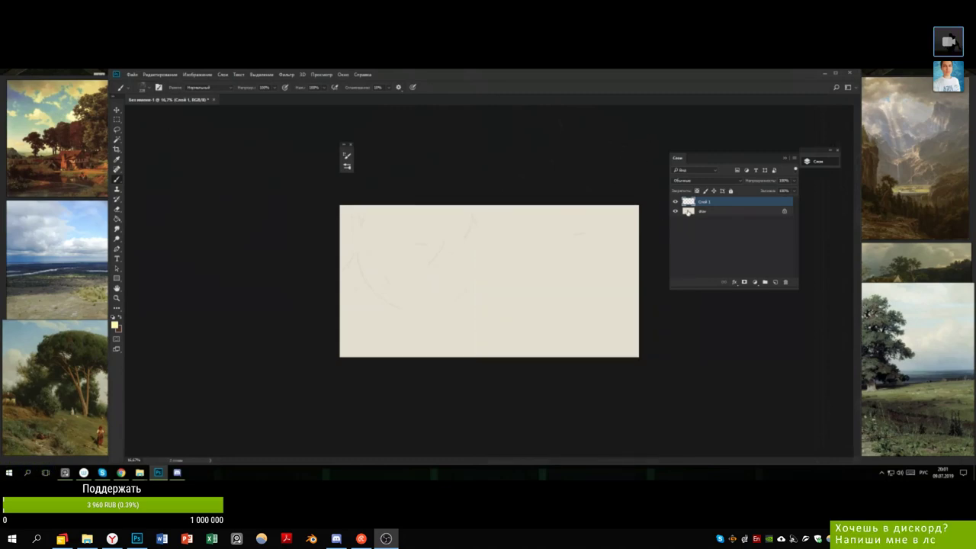
right_click(526, 276)
left_click_drag(600, 270, 605, 271)
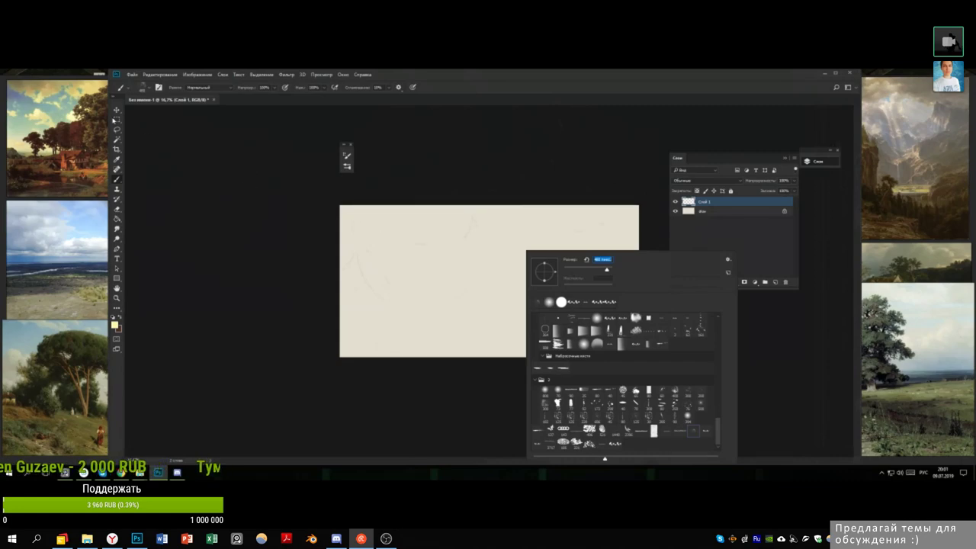
- Draw a rectangular marquee selection in the middle of the canvas as the frame of the landscape sketch
left_click(131, 122)
key("m")
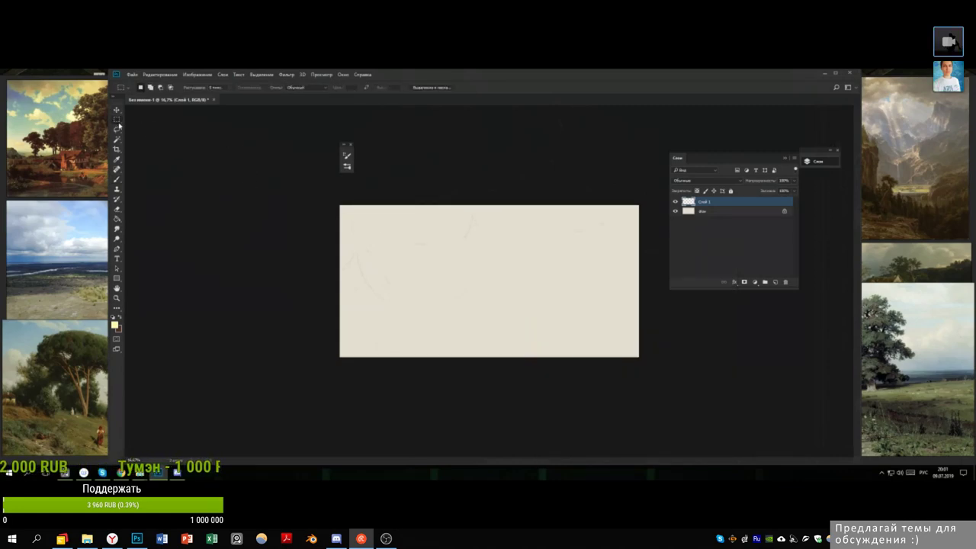
left_click_drag(423, 255, 564, 328)
mouse_move(425, 241)
left_mouse_down()
mouse_move(450, 242)
mouse_move(570, 305)
mouse_move(570, 314)
left_mouse_up()
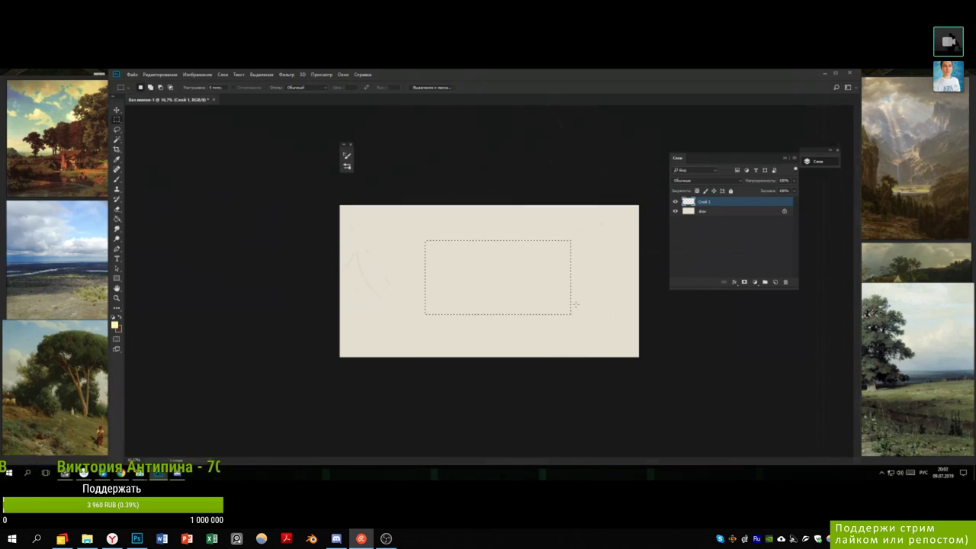
- Paint a trial stroke in the selection's lower-left corner and change the foreground colour to a dark tone
key("b")
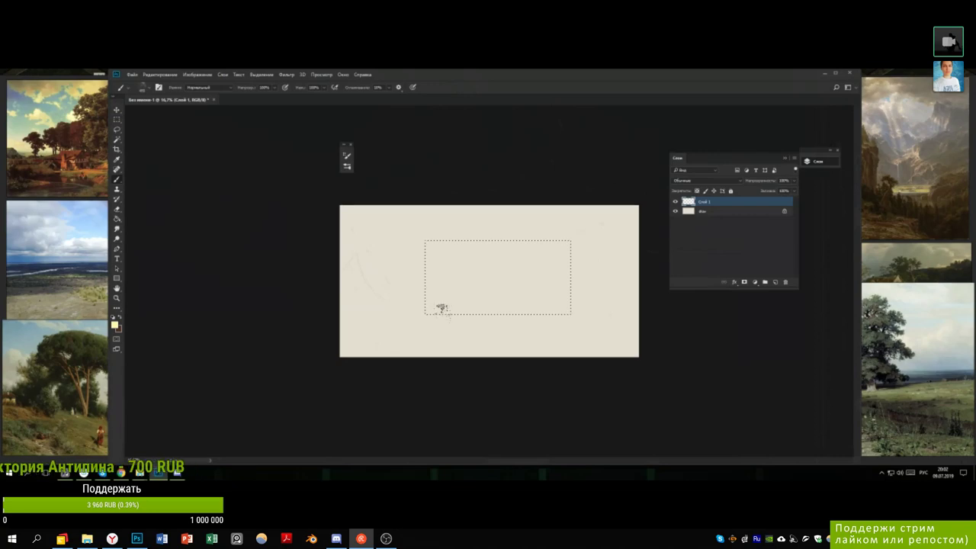
left_click_drag(438, 307, 497, 320)
left_click(115, 325)
left_click(752, 222)
left_click_drag(752, 222, 753, 230)
left_click(924, 155)
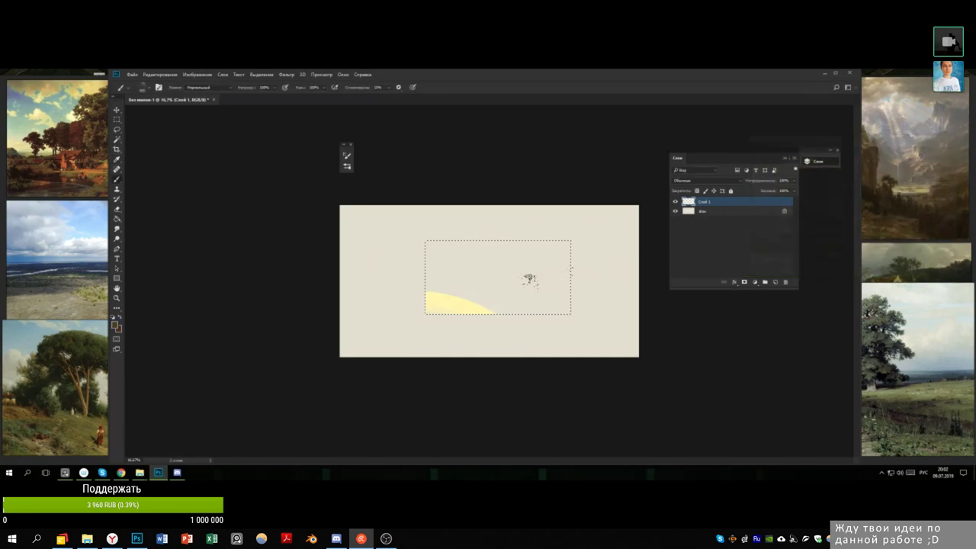
- Paint a dark grey hill sloping down to the right along the lower edge of the selection
right_click(530, 279)
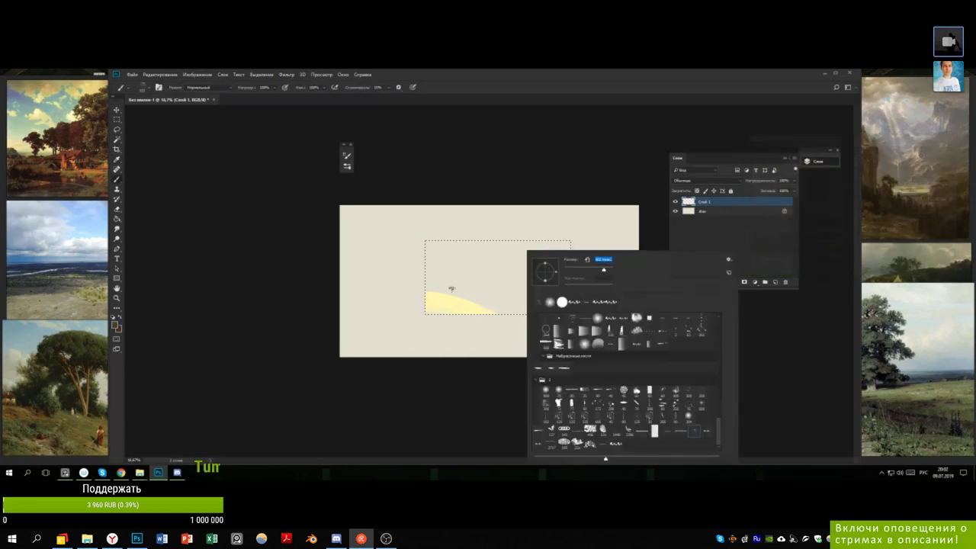
left_click_drag(423, 300, 494, 321)
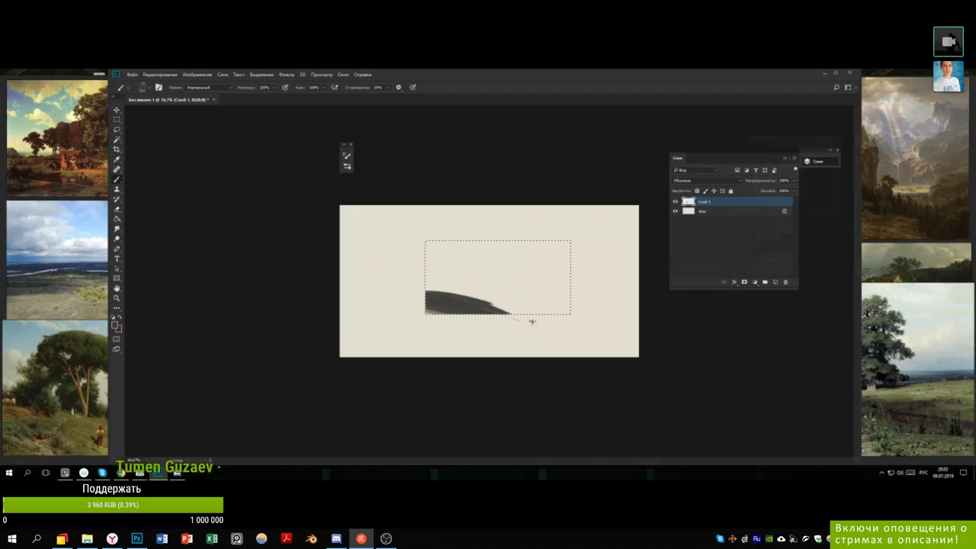
left_click(434, 312, "alt")
left_click_drag(431, 298, 544, 314)
left_click_drag(470, 302, 555, 314)
left_click(452, 307, "alt")
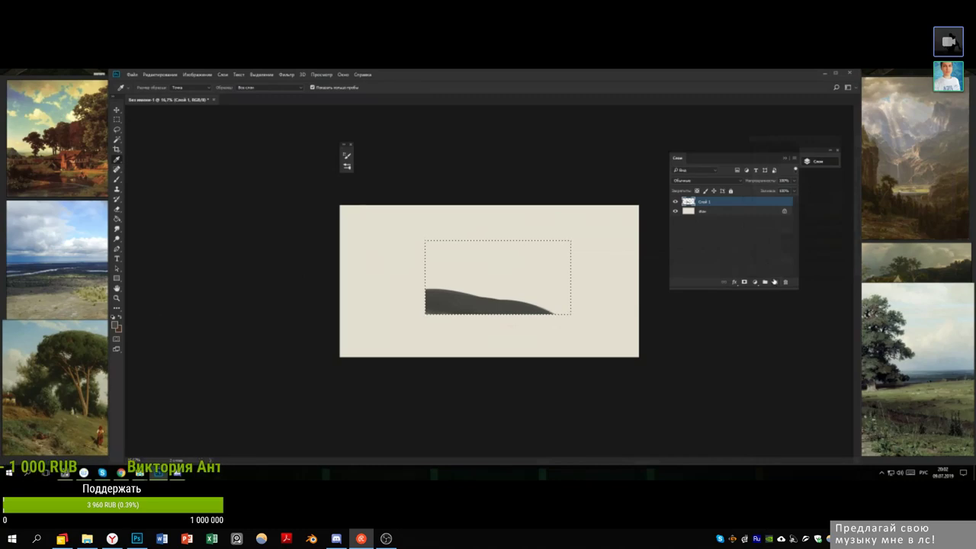
- Build up a rounded mound on the middle of the hill with a smaller brush and sampled greys
key("b")
left_click_drag(270, 99, 265, 98)
left_click(484, 301, "alt")
right_click(508, 290)
left_click_drag(585, 270, 581, 270)
left_click_drag(464, 293, 509, 298)
left_click(504, 296, "alt")
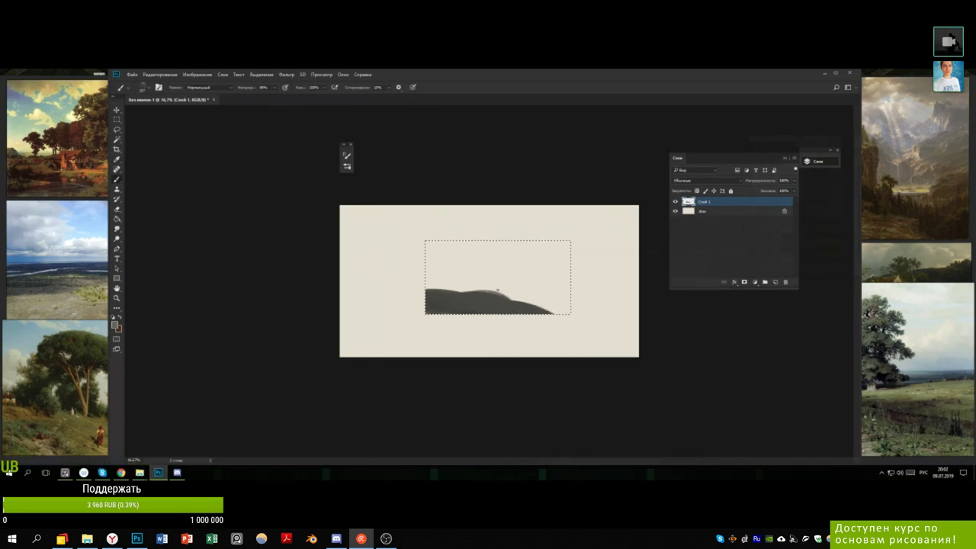
left_click(496, 295, "alt")
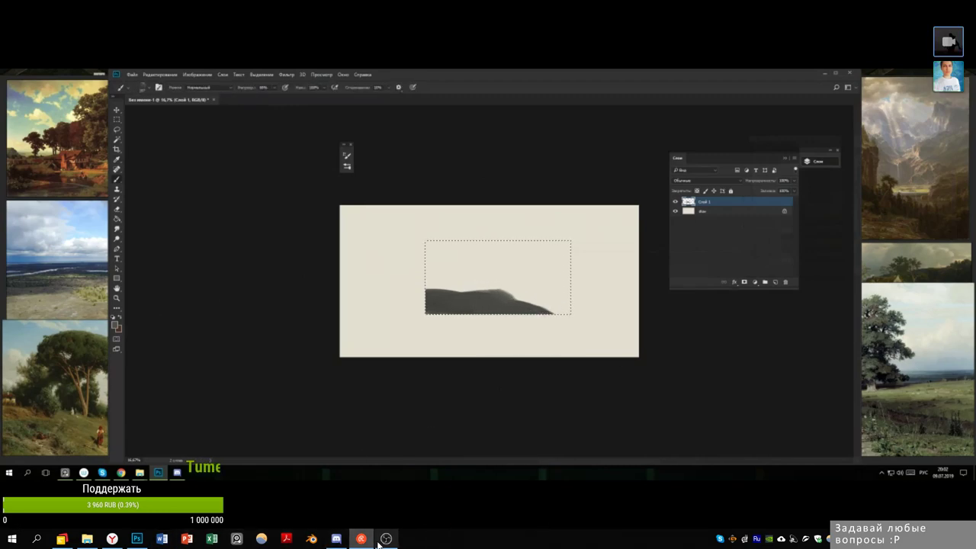
- Refine the hill's surface and extend its right slope with sampled grey tones
mouse_move(381, 543)
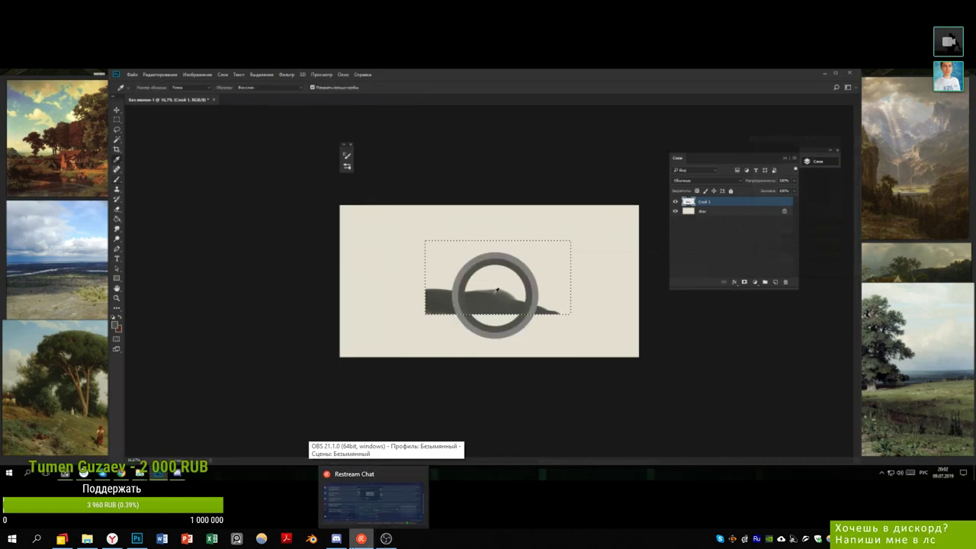
right_click(492, 250)
mouse_move(383, 542)
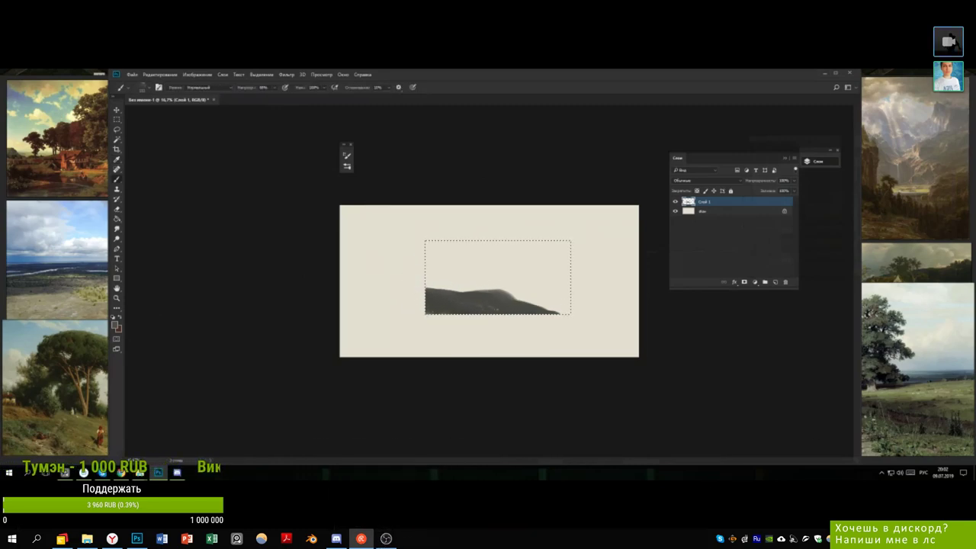
key("i")
key("b")
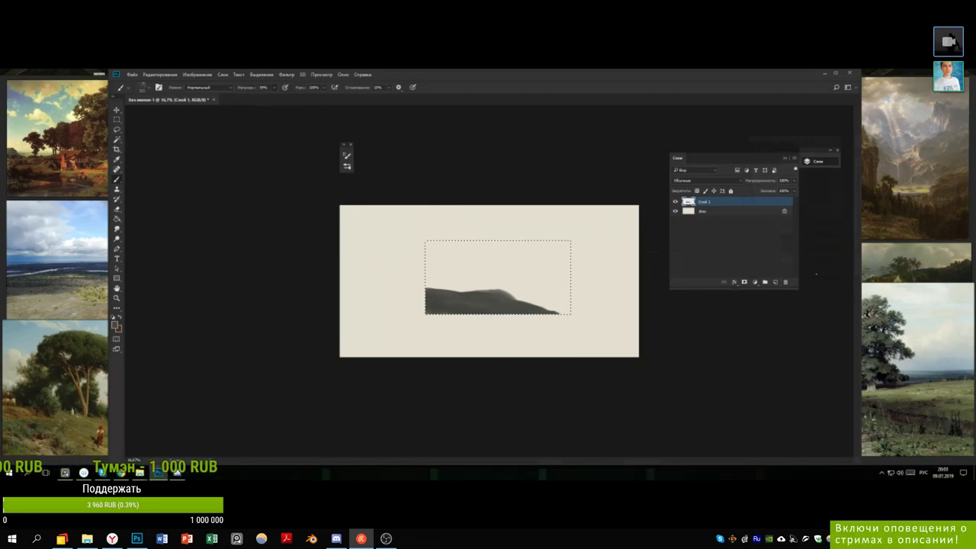
- Add a new layer and paint a lighter grey ridge along the hill's upper left edge
left_click(776, 283)
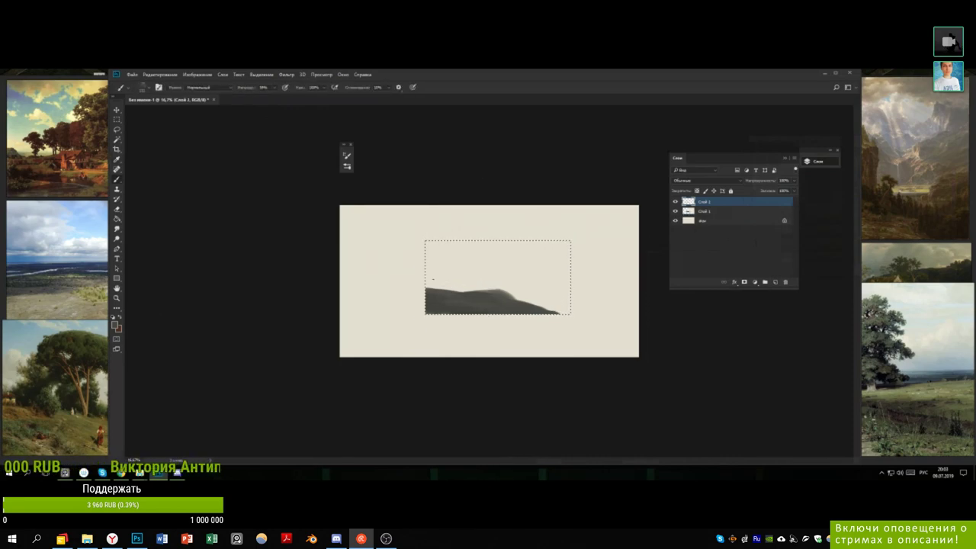
key("i")
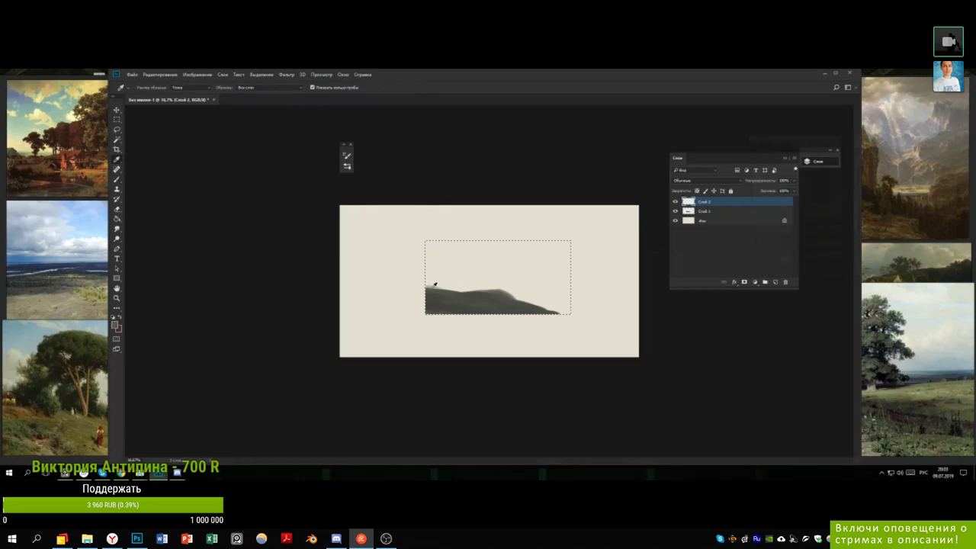
left_click_drag(436, 283, 471, 290)
left_click(456, 288, "alt")
left_click(455, 288, "alt")
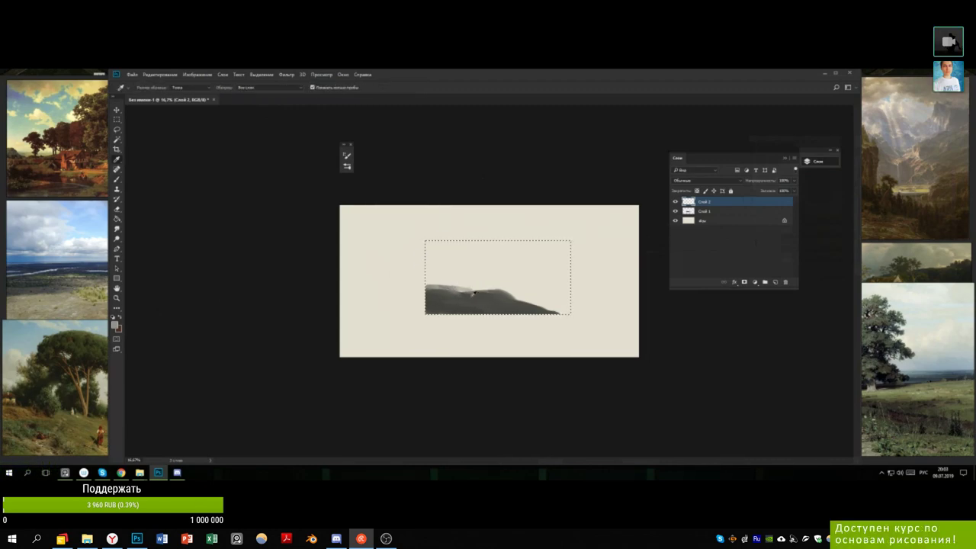
left_click(464, 286, "alt")
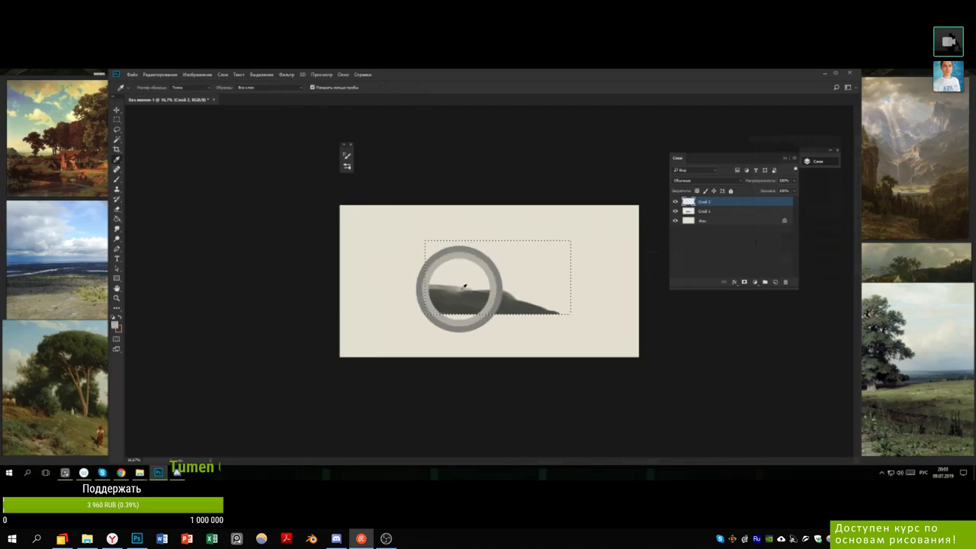
left_click_drag(466, 289, 490, 291)
- Blend the light ridge into the hill toward the central mound using sampled greys
left_click(493, 294, "alt")
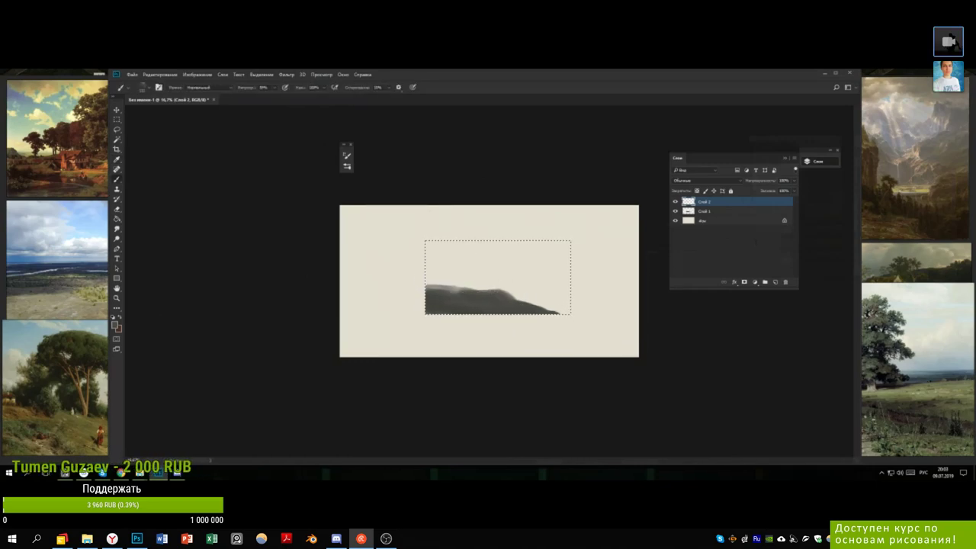
key("alt")
left_click(435, 289, "alt")
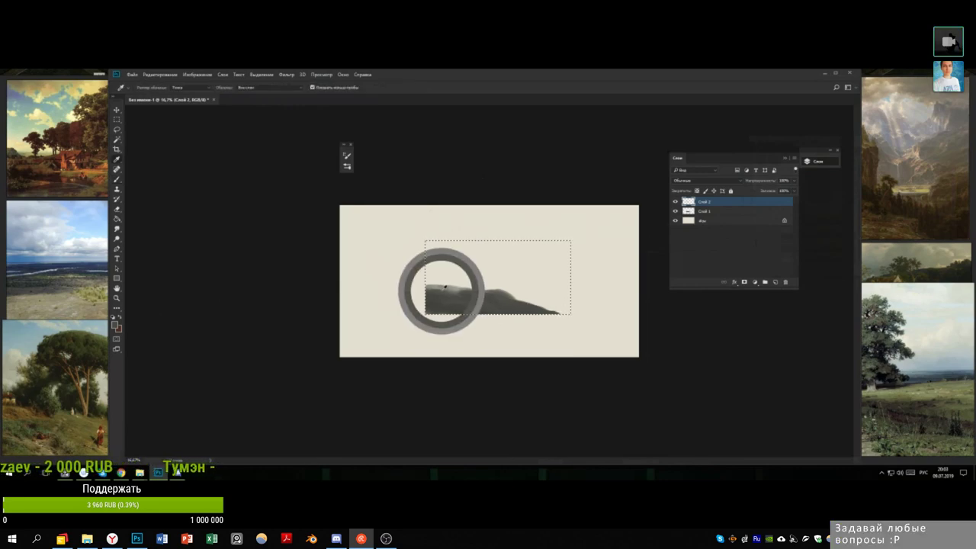
left_click_drag(459, 290, 494, 290)
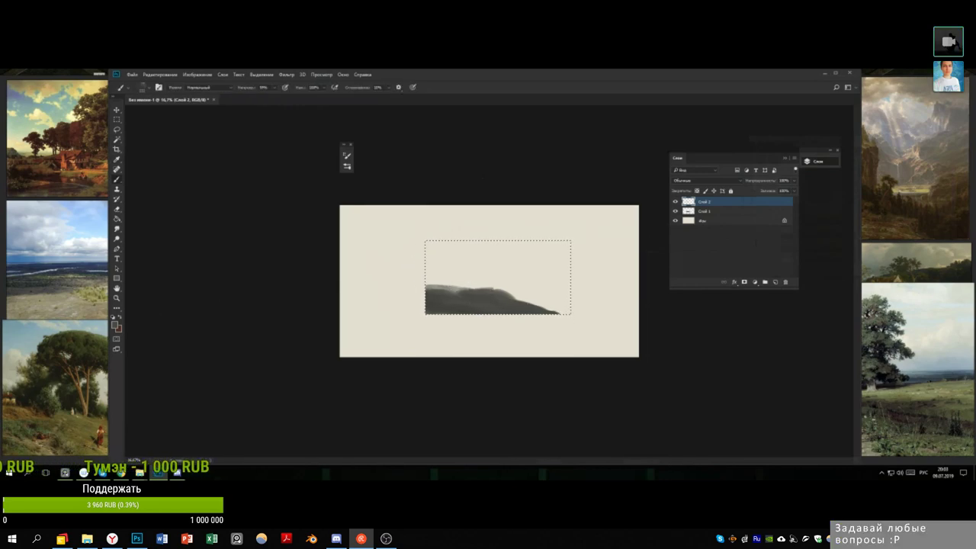
left_click(464, 290, "alt")
key("alt")
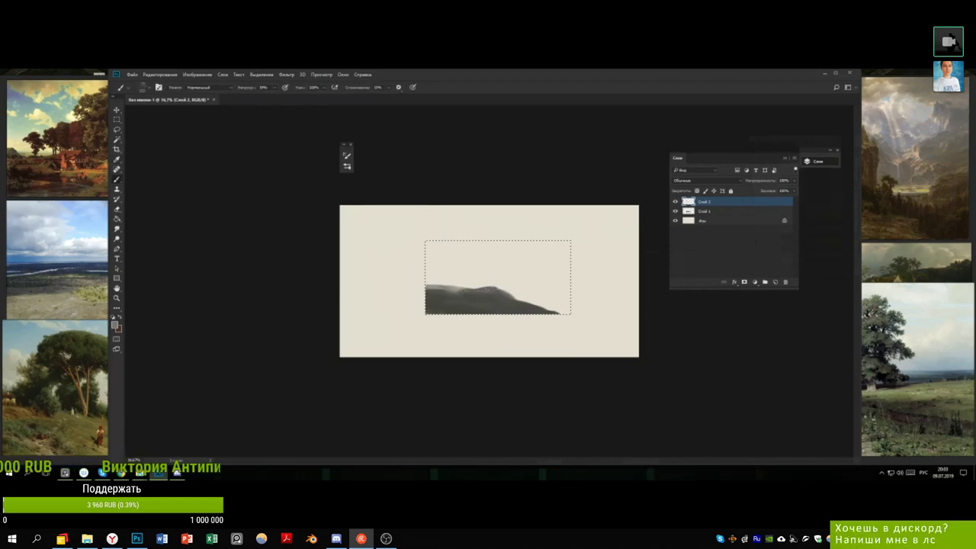
- Shape the hill's central peak and soften the tones across its crest with sampled greys
left_click(497, 288, "alt")
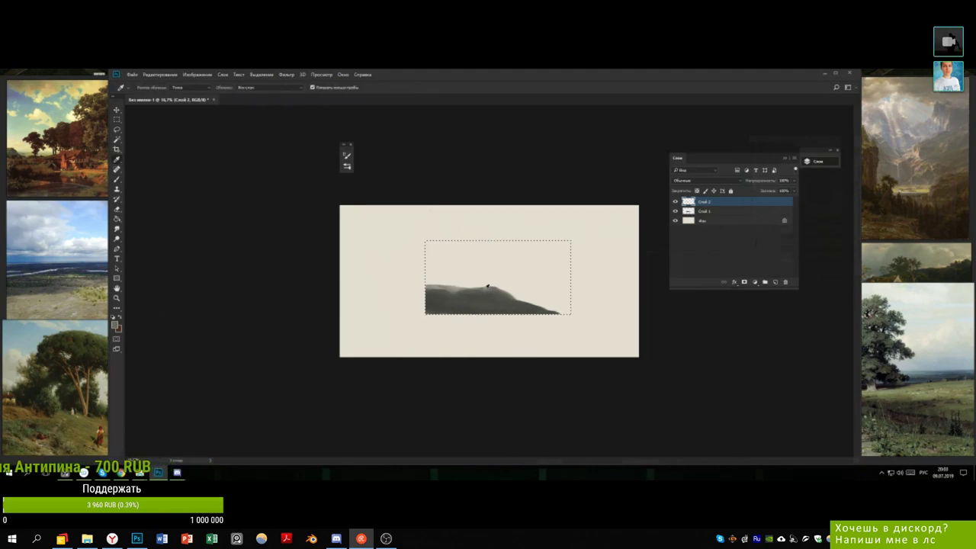
mouse_move(490, 288)
left_mouse_down()
mouse_move(510, 295)
mouse_move(489, 294)
left_mouse_up()
left_click(505, 304, "alt")
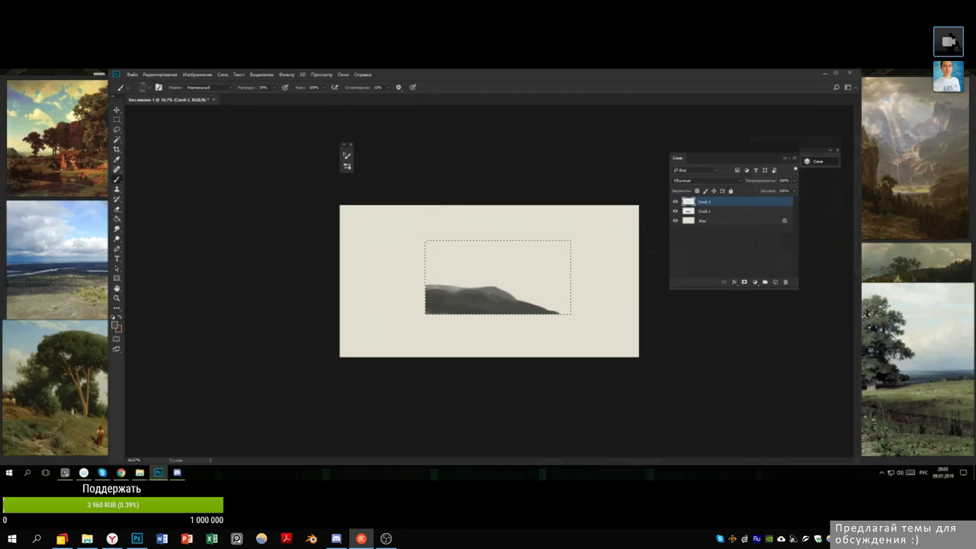
left_click(491, 297, "alt")
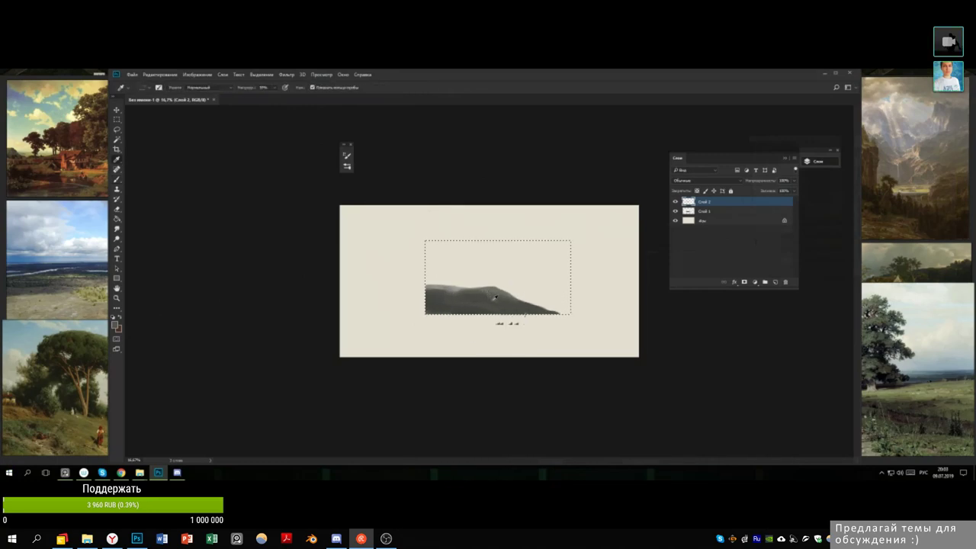
left_click_drag(459, 289, 444, 288)
left_click(432, 290, "alt")
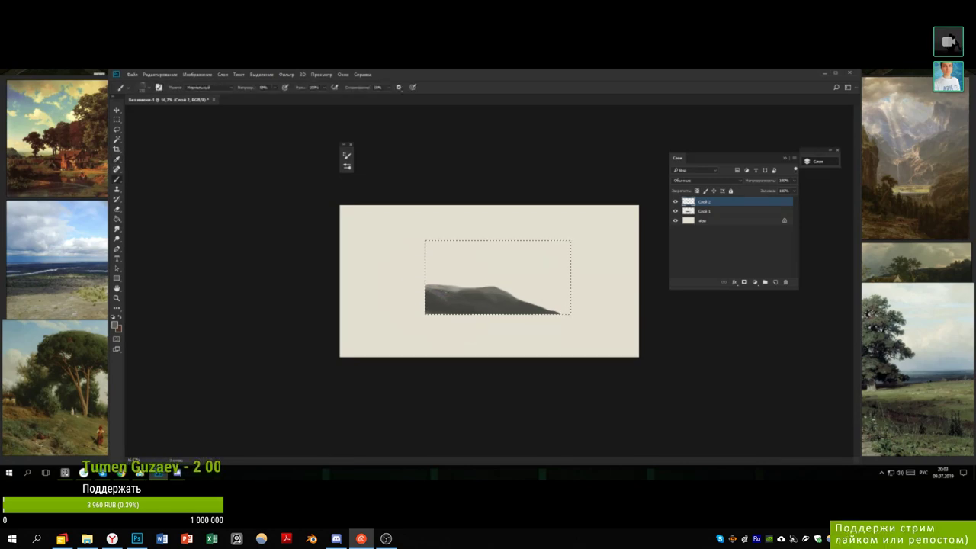
- Darken the light ridge along the hill's upper left edge with sampled greys
left_click(462, 302, "alt")
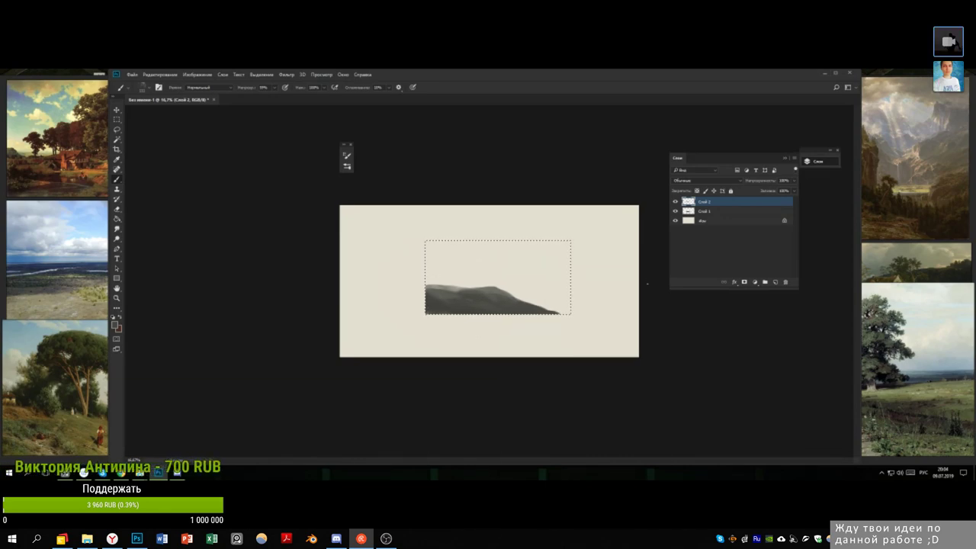
left_click(435, 287, "alt")
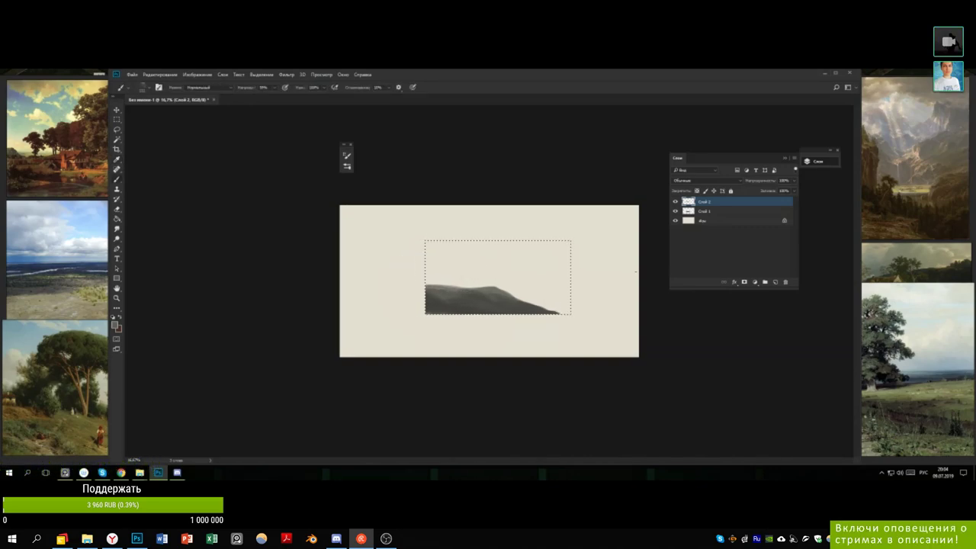
- Add a new layer directly above the background and paint light grey tree clumps behind the hill's left ridge
left_click(709, 220)
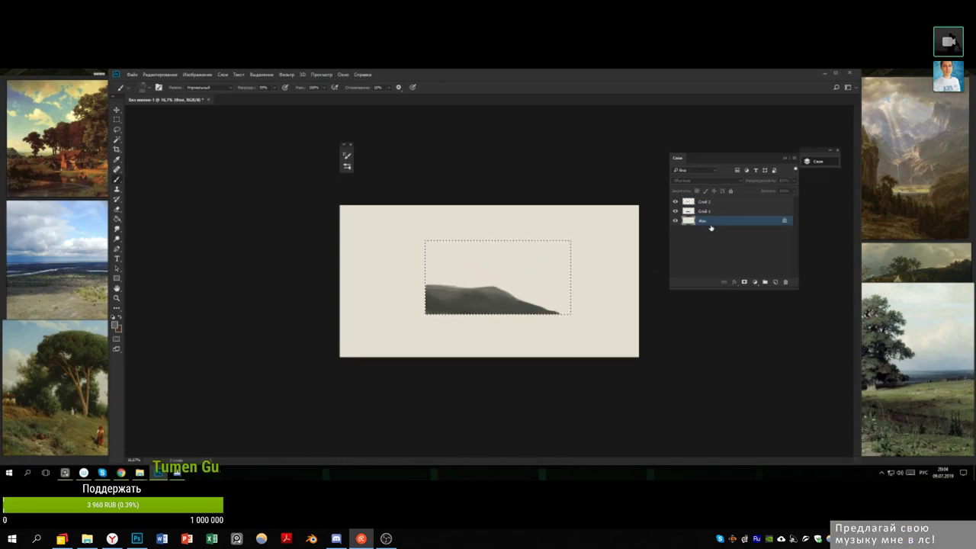
left_click(775, 282)
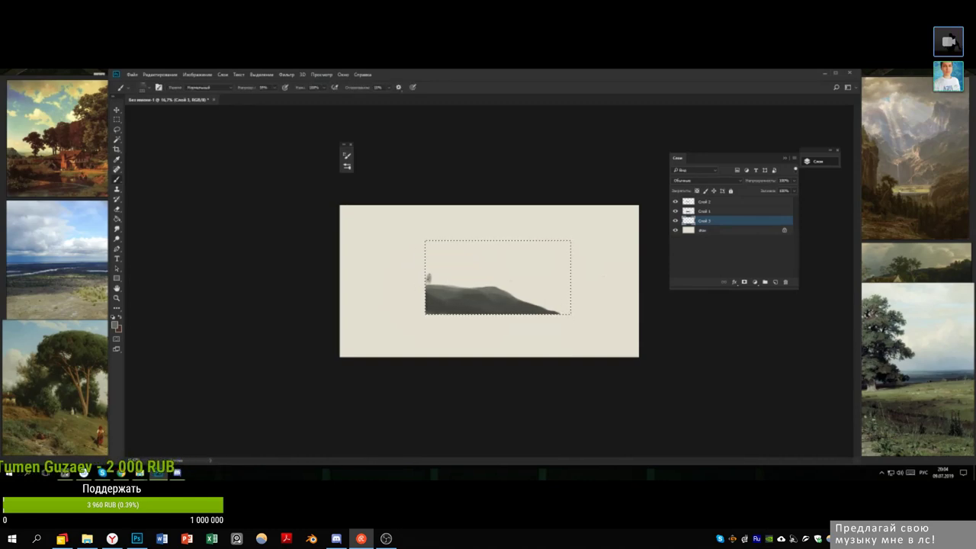
left_click_drag(437, 279, 443, 281)
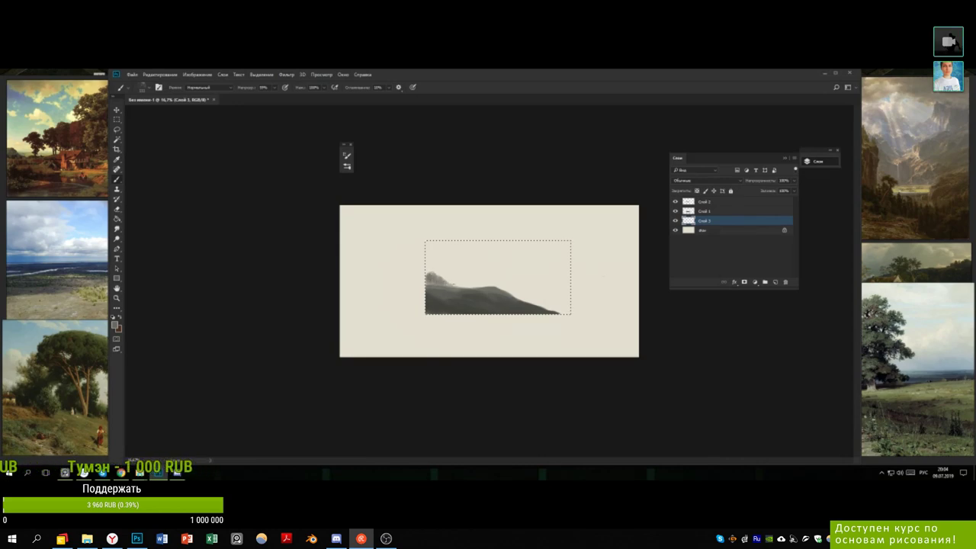
key("i")
key("b")
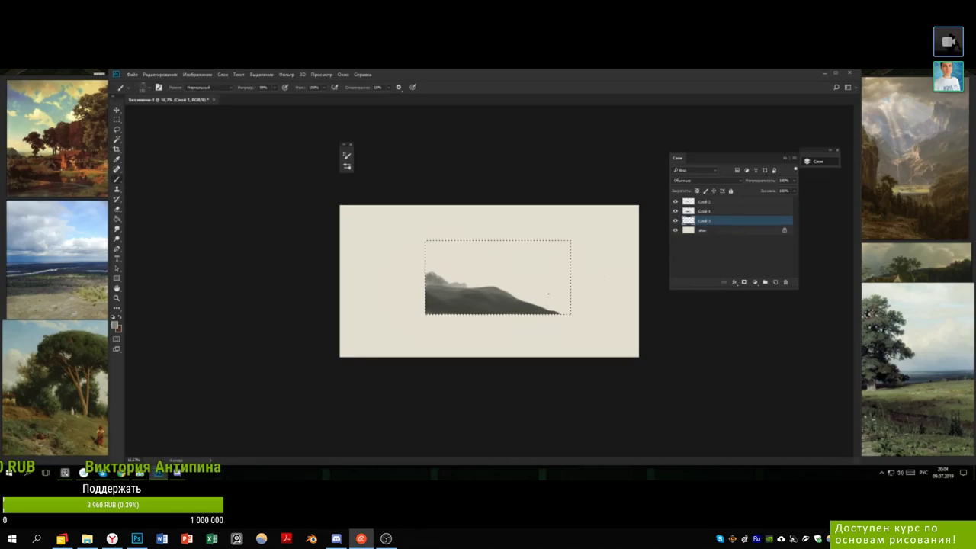
- Adjust the brush and paint pale distant trees behind the hill's right slope down to the selection's right edge
right_click(553, 253)
left_click(620, 270)
left_click_drag(522, 300, 561, 306)
key("i")
key("b")
left_click(555, 306, "alt")
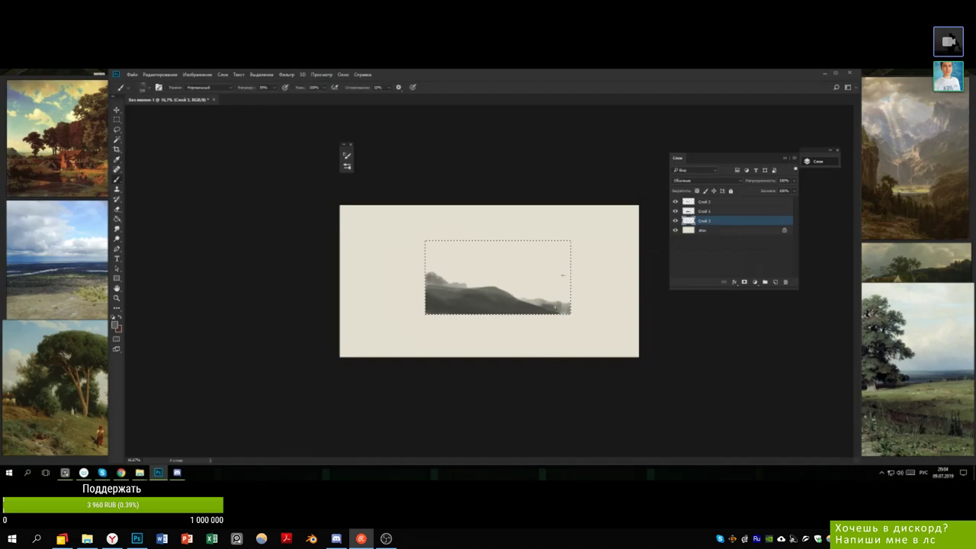
left_click(555, 306, "alt")
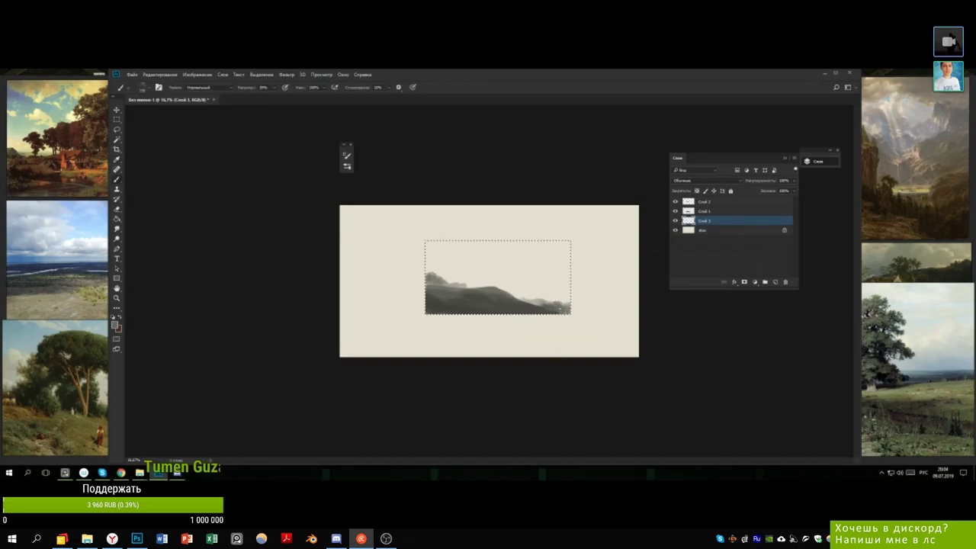
- Refine the distant trees beside the right slope with sampled grey tones
left_click(545, 305, "alt")
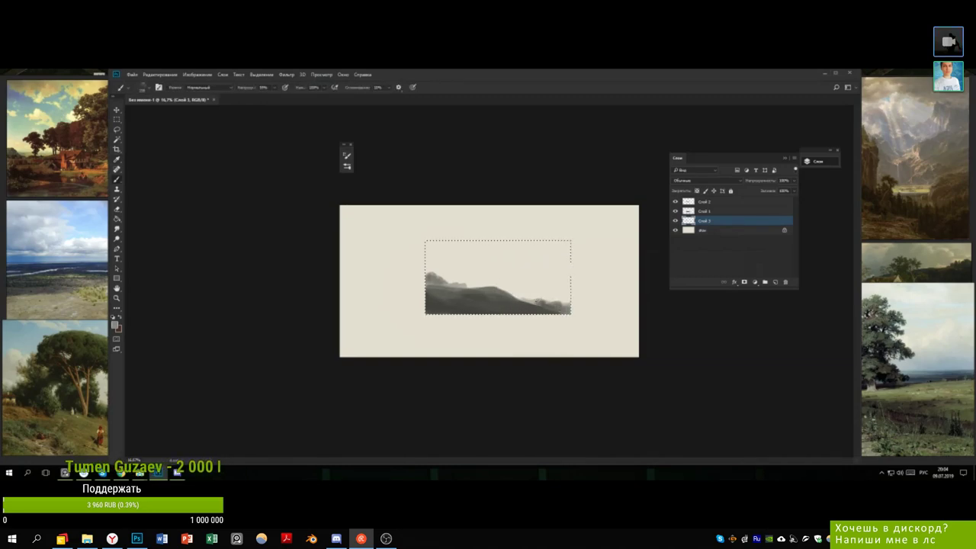
left_click(540, 305, "alt")
left_click(533, 300)
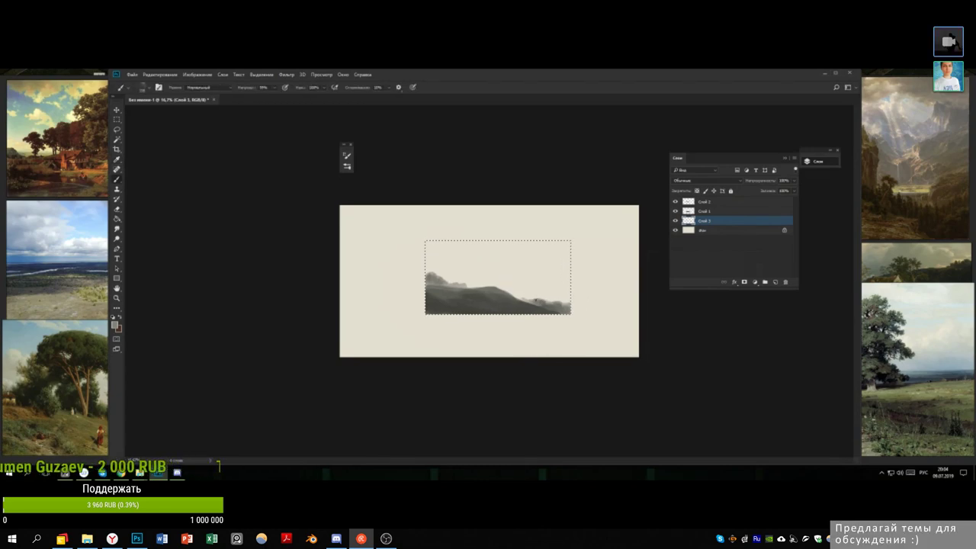
left_click(541, 300, "alt")
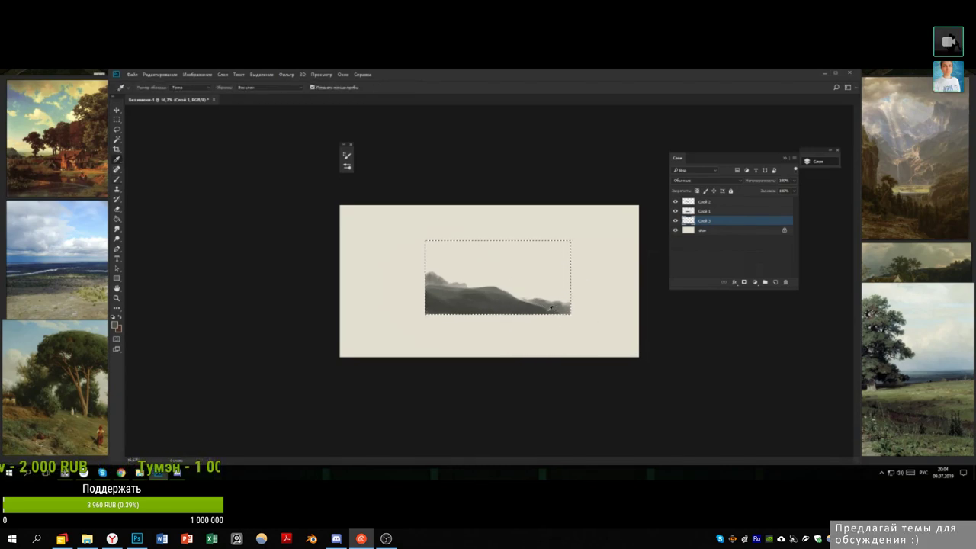
left_click(544, 301, "alt")
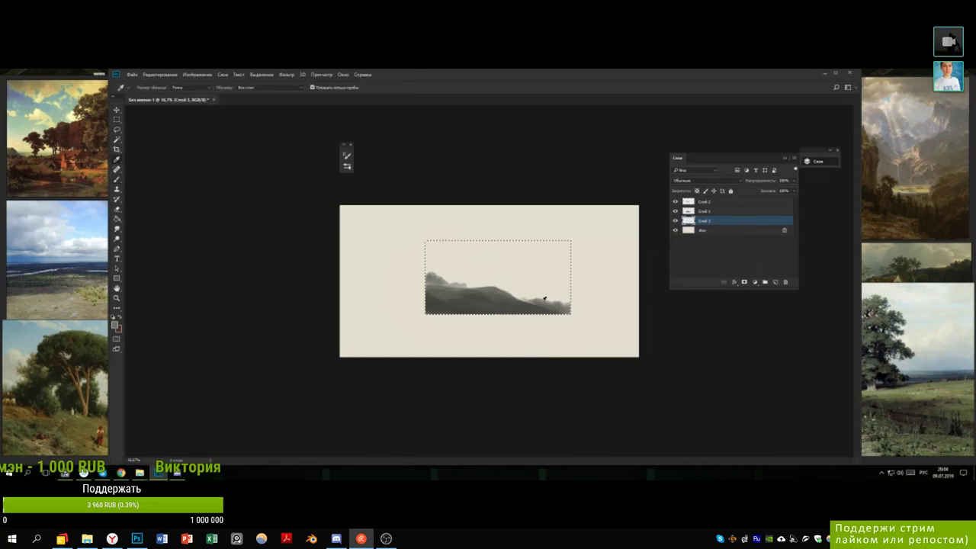
left_click(546, 299, "alt")
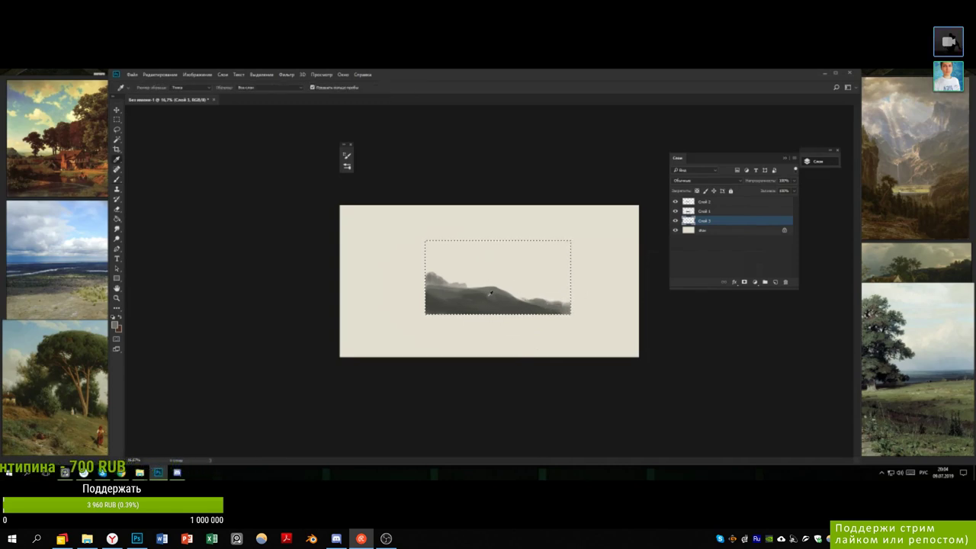
- Return to the top layer and darken the hill's lower slope with a darker shade of the sampled grey
left_click(704, 202)
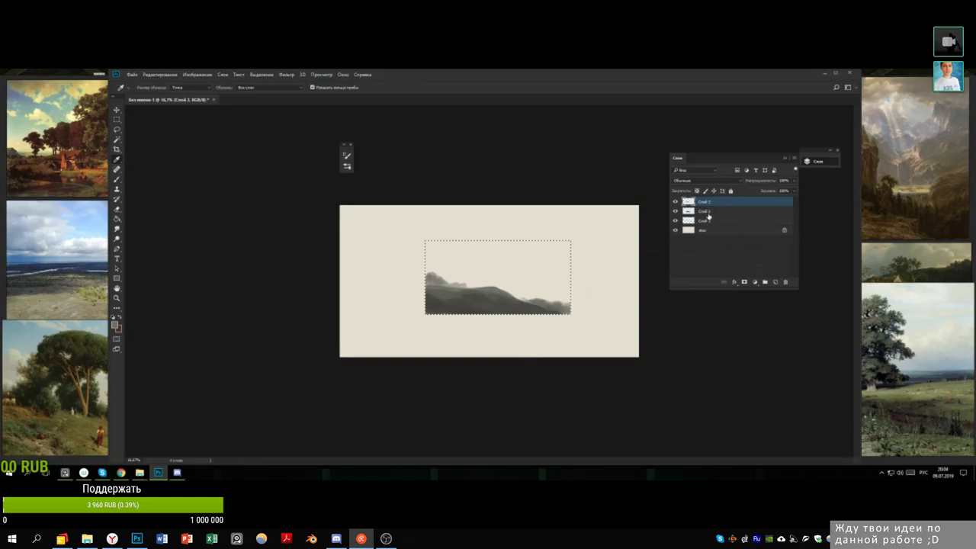
left_click(503, 296, "alt")
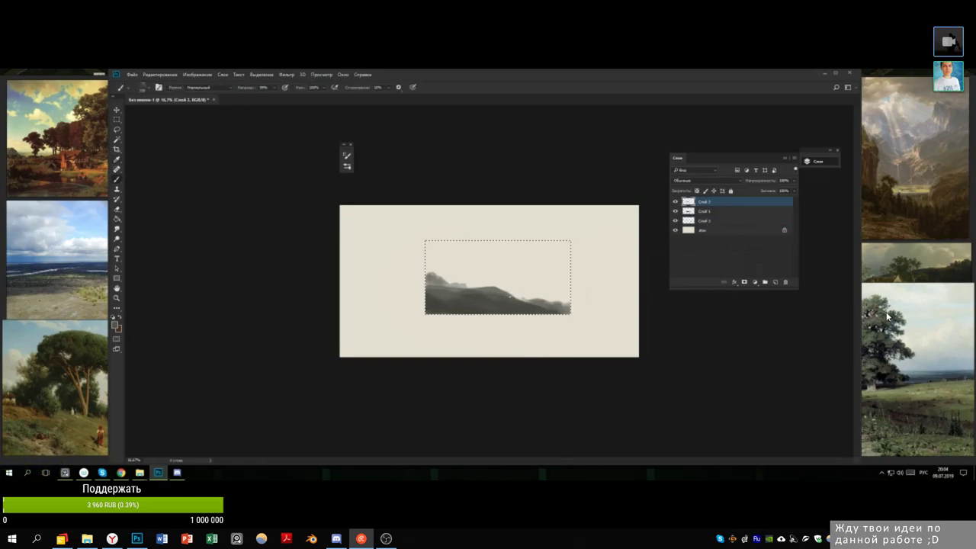
left_click(510, 291)
key("n")
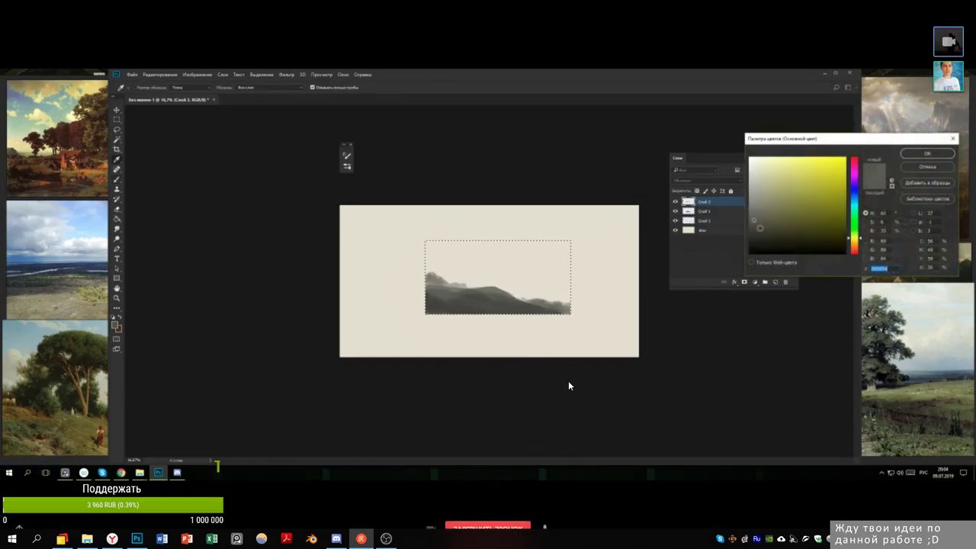
left_click(752, 233)
key("Return")
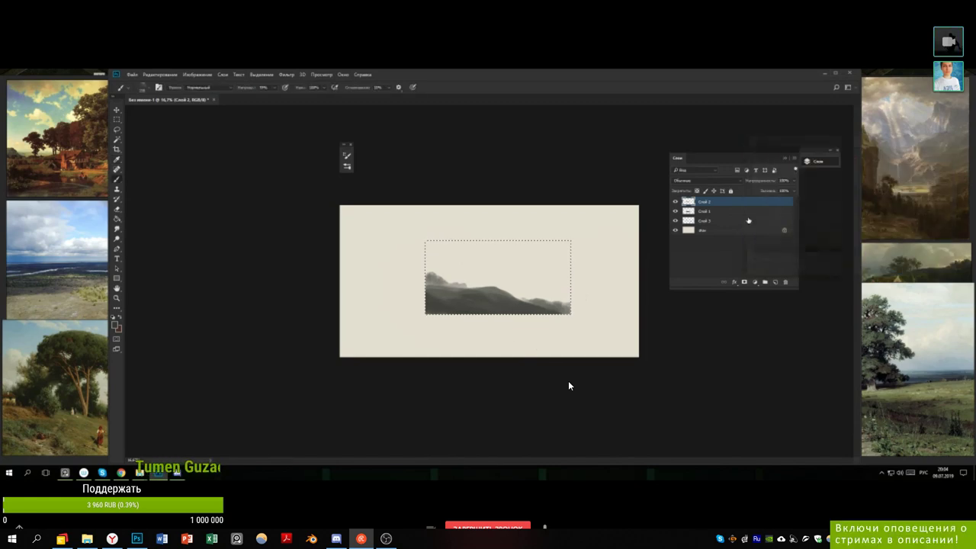
right_click(568, 382)
key("Escape")
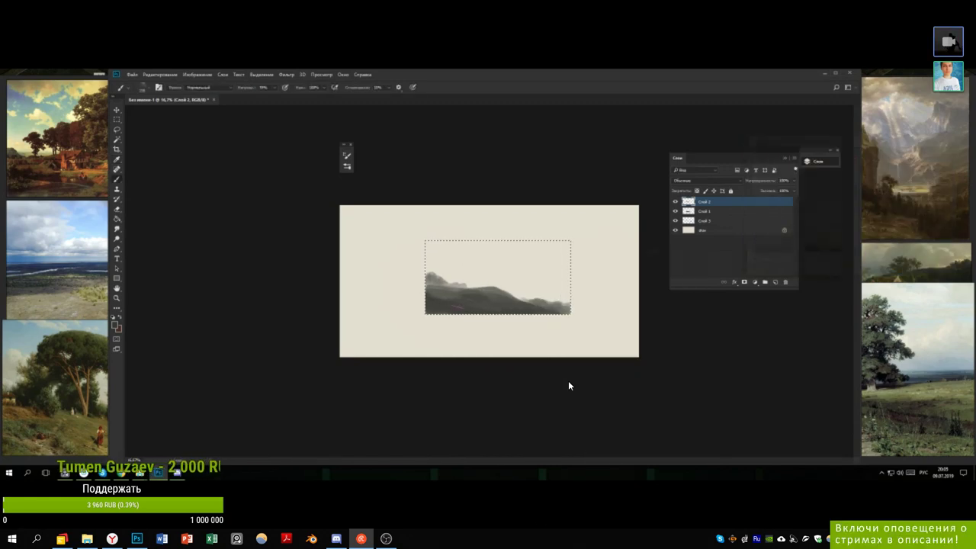
- Sample the hill's tone, darken it further and paint deep grey shadows across the foreground slope
left_click(494, 296, "alt")
key("n")
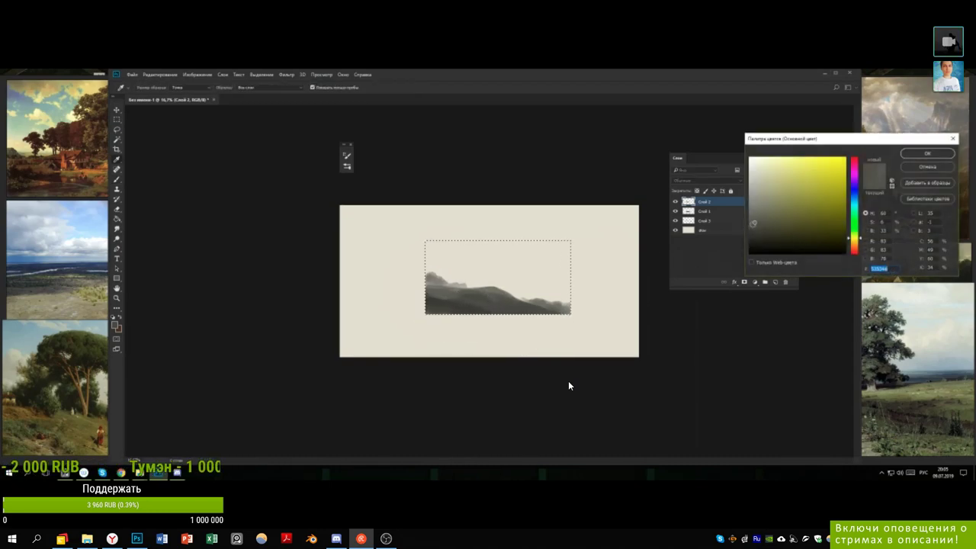
left_click(568, 386)
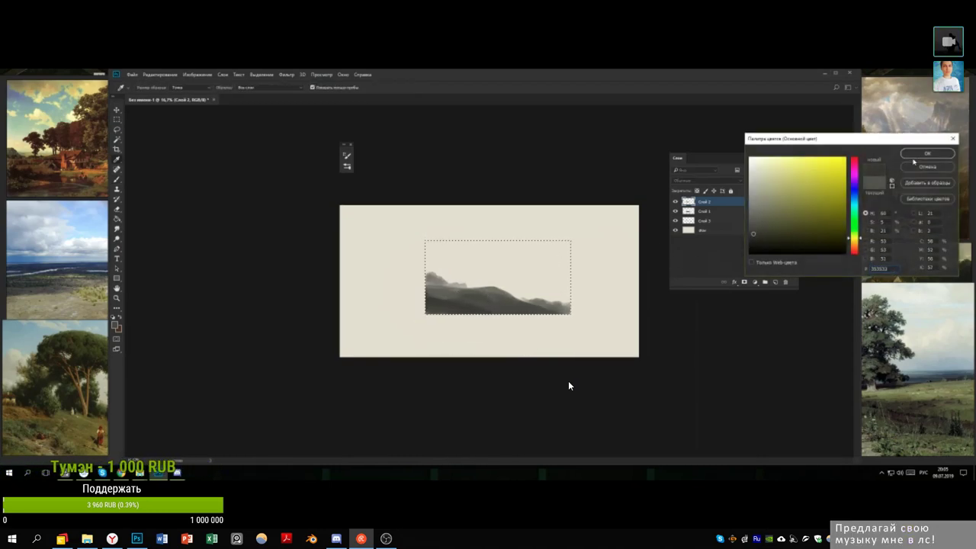
key("Return")
right_click(568, 385)
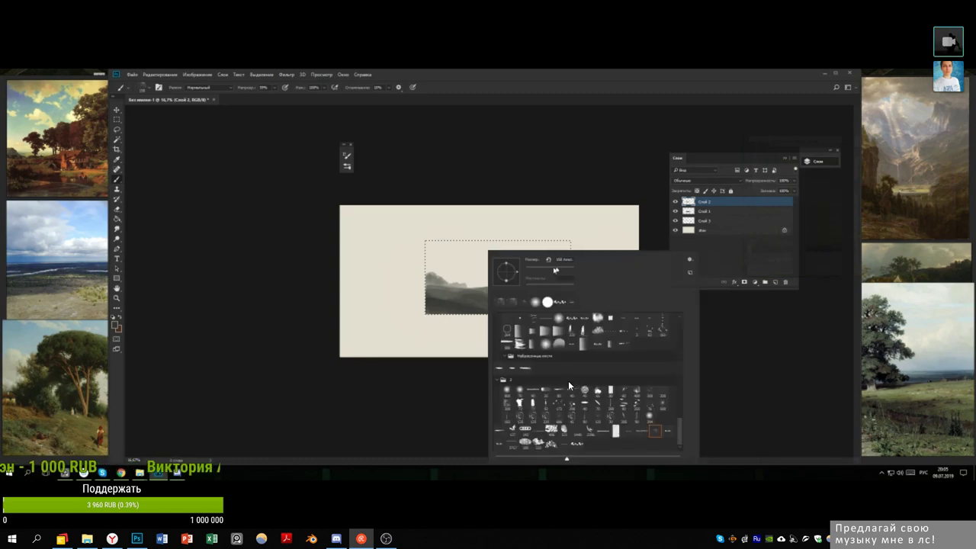
key("Return")
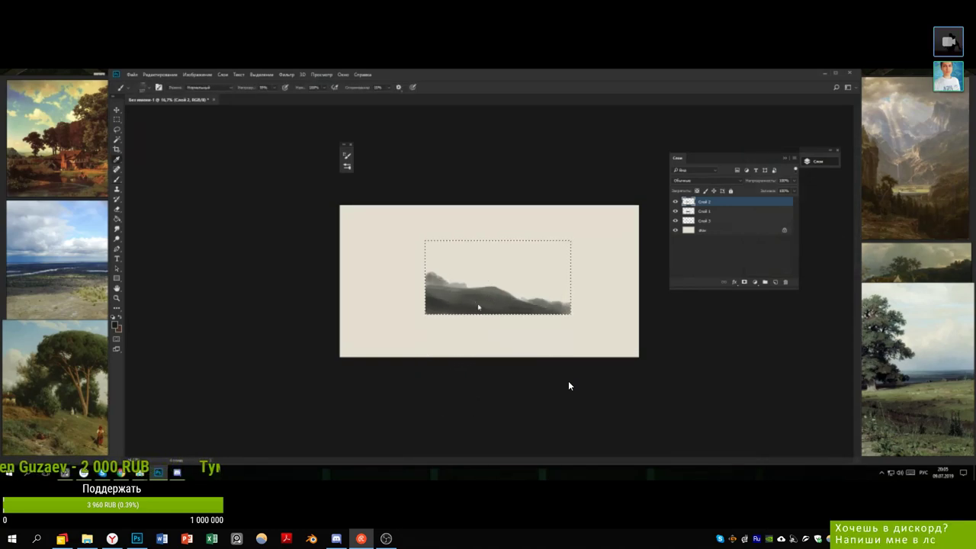
- Set the foreground colour to near-black #0f0e0e and paint dark accents along the hill's base
key("F2")
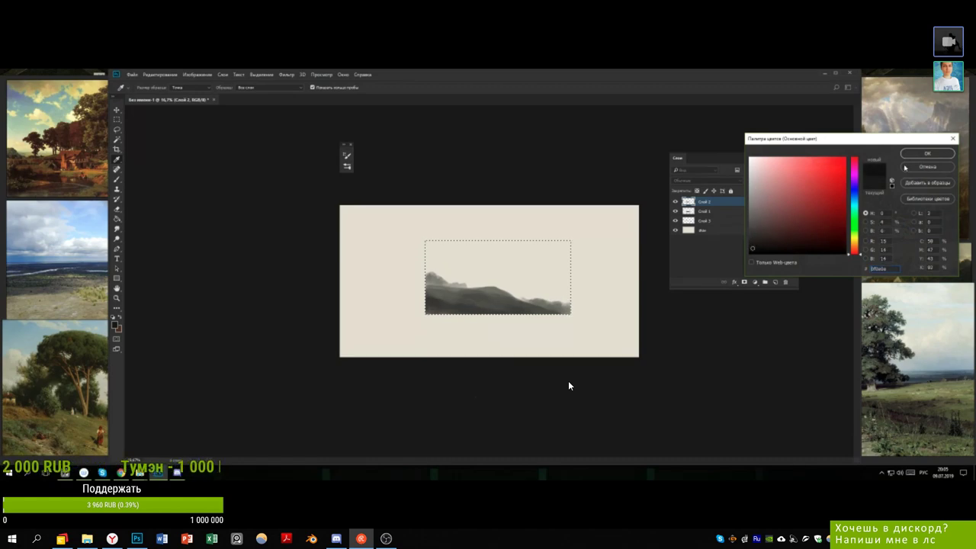
key("Return")
right_click(568, 386)
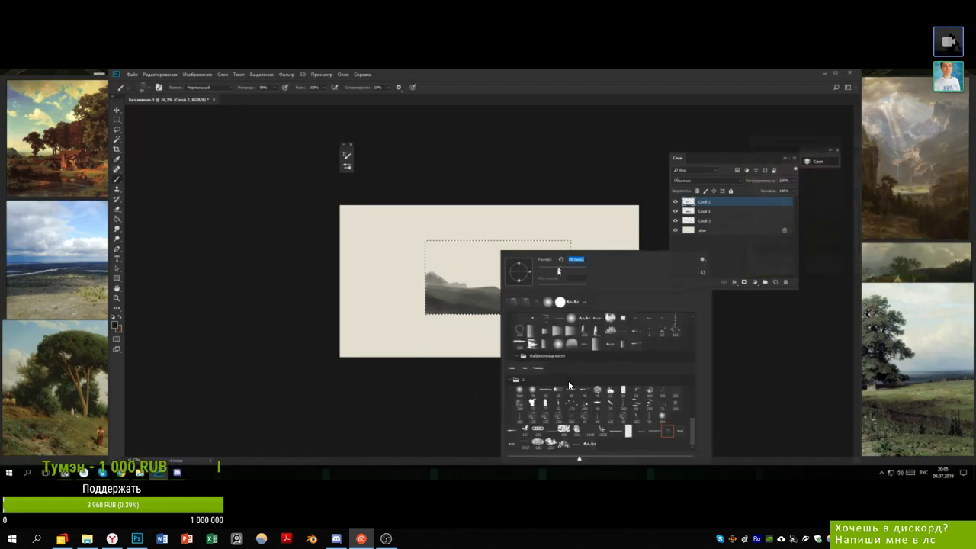
key("Escape")
- Blend the dark accents into the hill's lower left slope with sampled greys
left_click(464, 305, "alt")
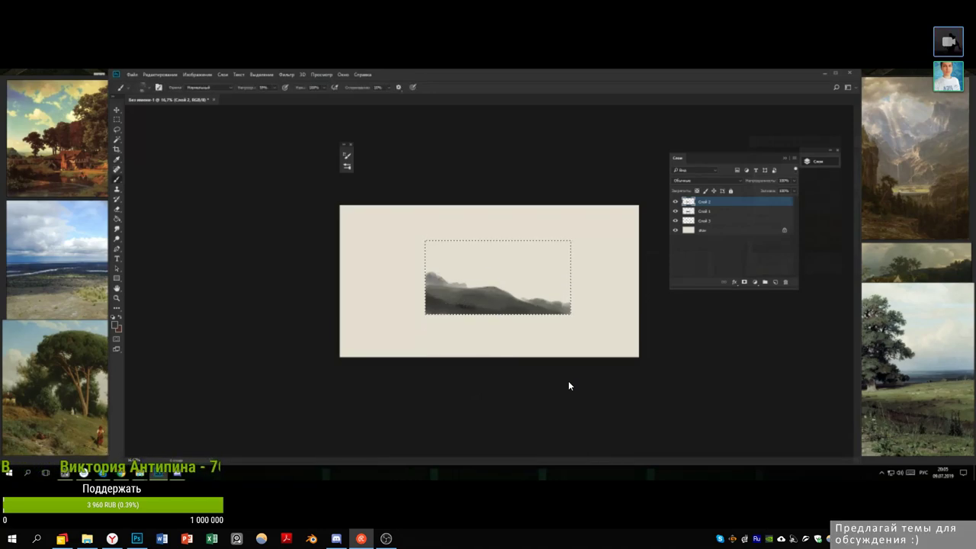
left_click(449, 301, "alt")
left_click(465, 300, "alt")
left_click(467, 303, "alt")
left_click(465, 303, "alt")
left_click(470, 305, "alt")
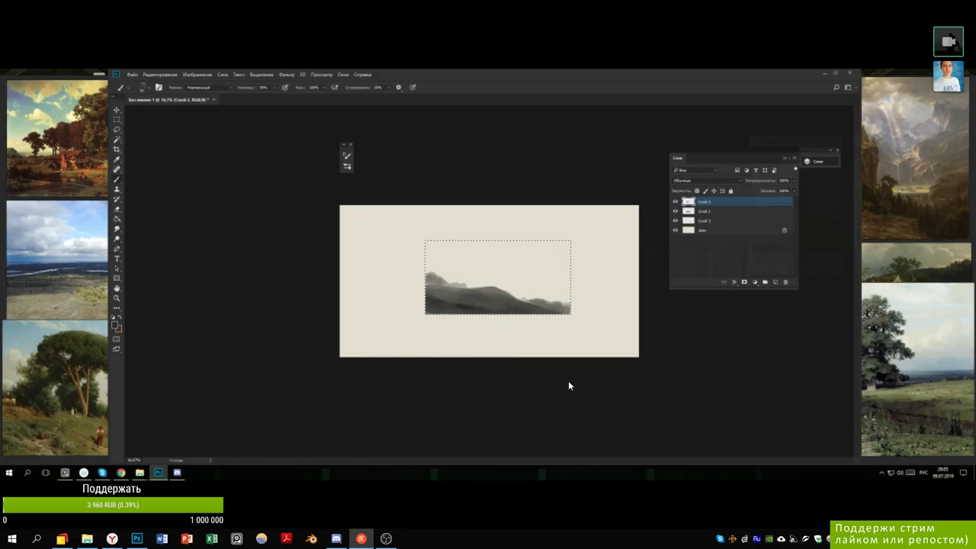
left_click(471, 299, "alt")
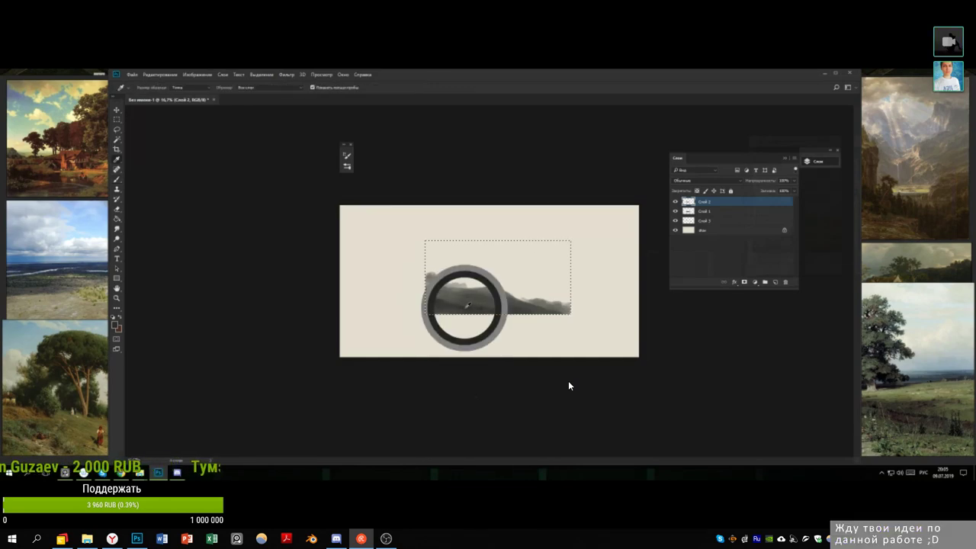
- Reduce the brush size and paint finer tonal details on the hill's lower left slope
right_click(569, 382)
left_click_drag(542, 270, 536, 271)
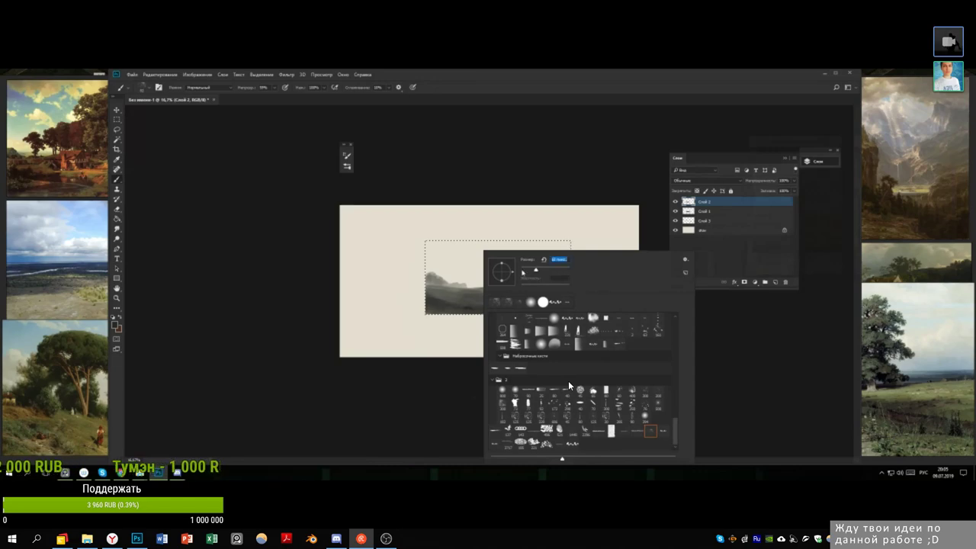
left_click(453, 306)
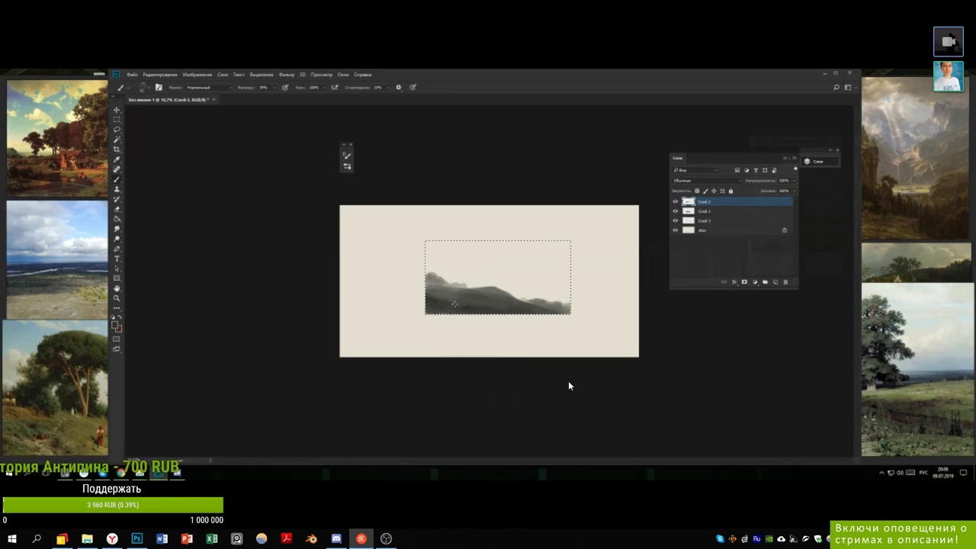
left_click(458, 305, "alt")
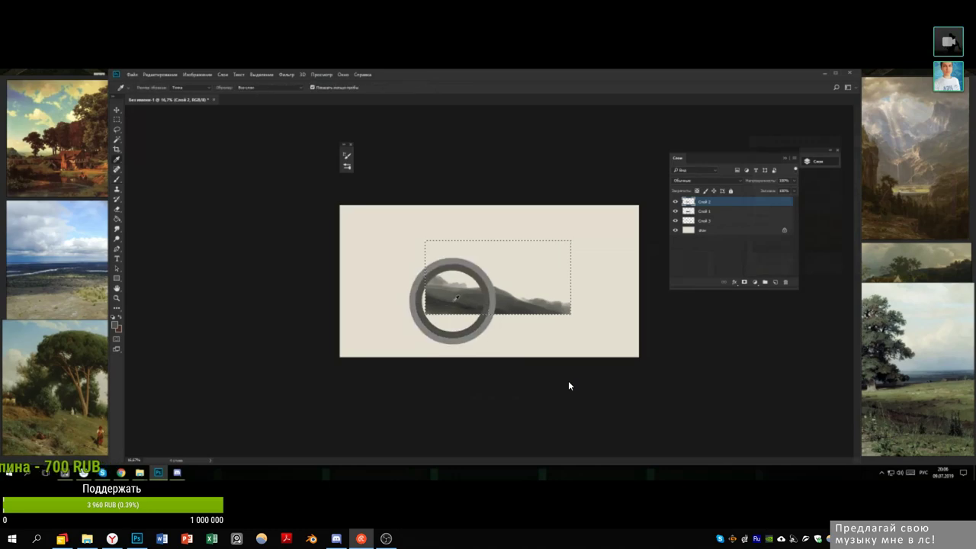
key("alt")
- Soften the tones from the left slope toward the foreground below the central peak with sampled greys
left_click(467, 305, "alt")
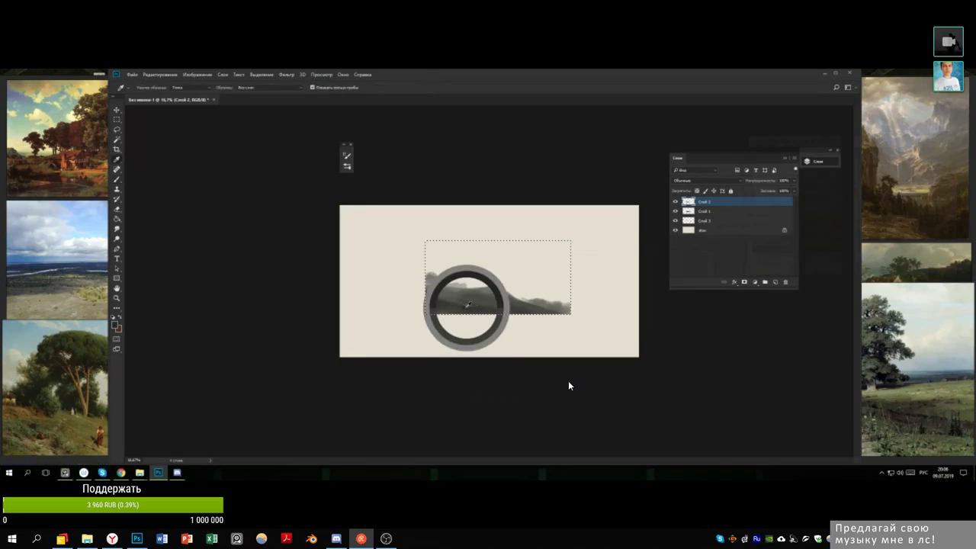
left_click(463, 305, "alt")
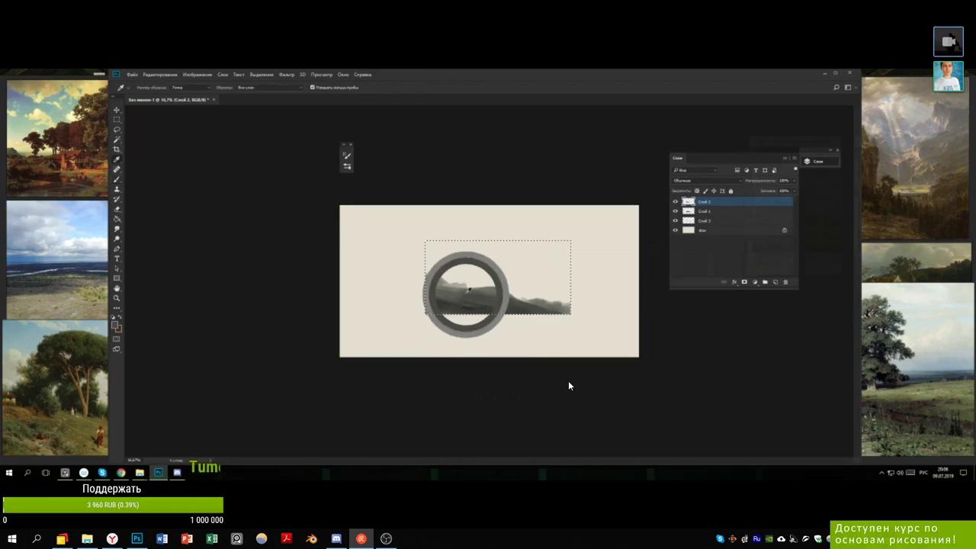
left_click(497, 307, "alt")
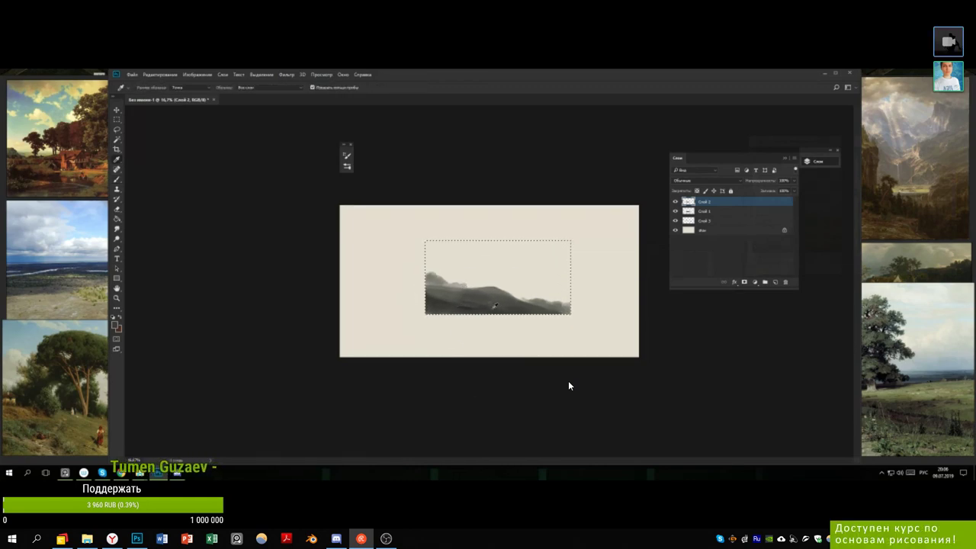
key("alt")
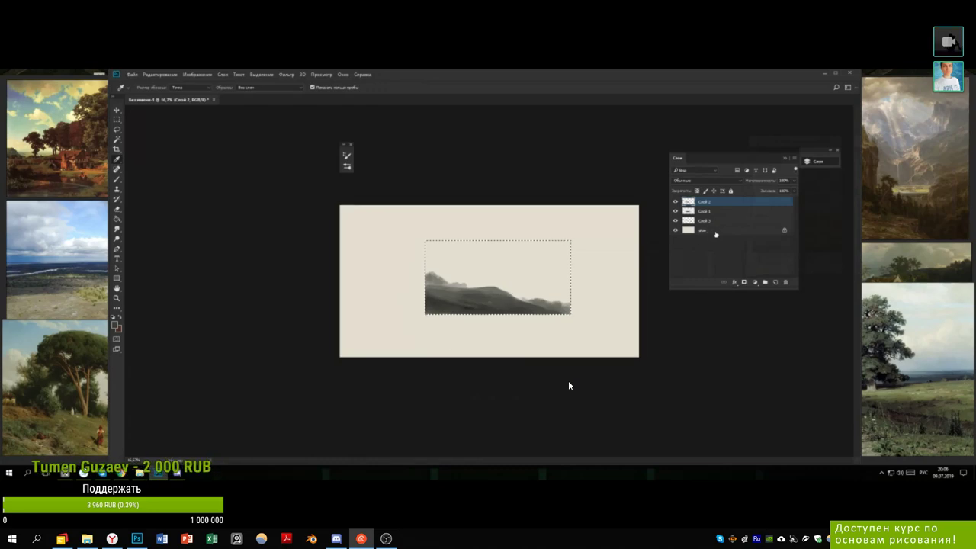
- Create a new layer directly below Слой 3, above the background layer
left_click(711, 221)
left_click(776, 282)
left_click_drag(706, 224, 707, 234)
- Sample a light grey, enlarge the brush and paint broad diagonal cloud strokes in the upper left of the sketch's sky
left_click(459, 283, "alt")
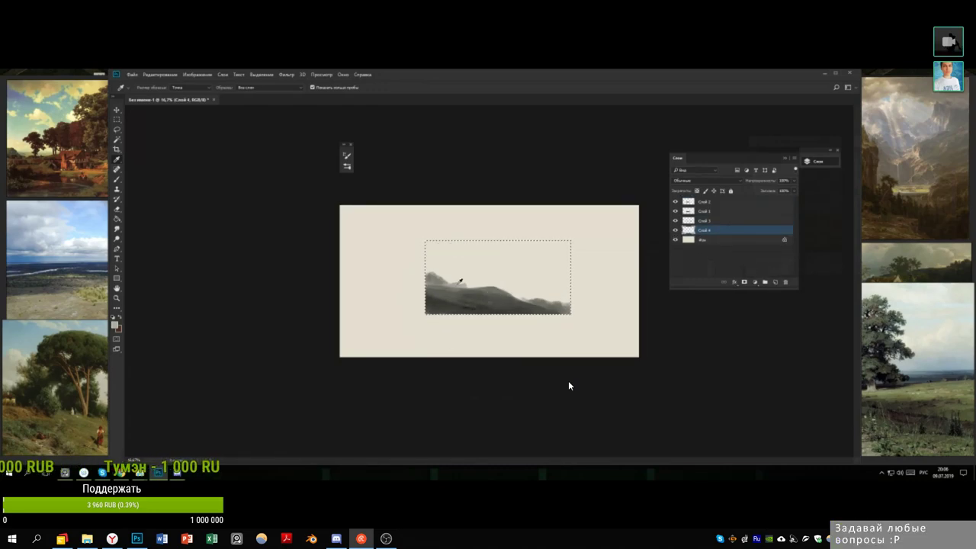
right_click(467, 266)
left_click_drag(523, 272, 538, 270)
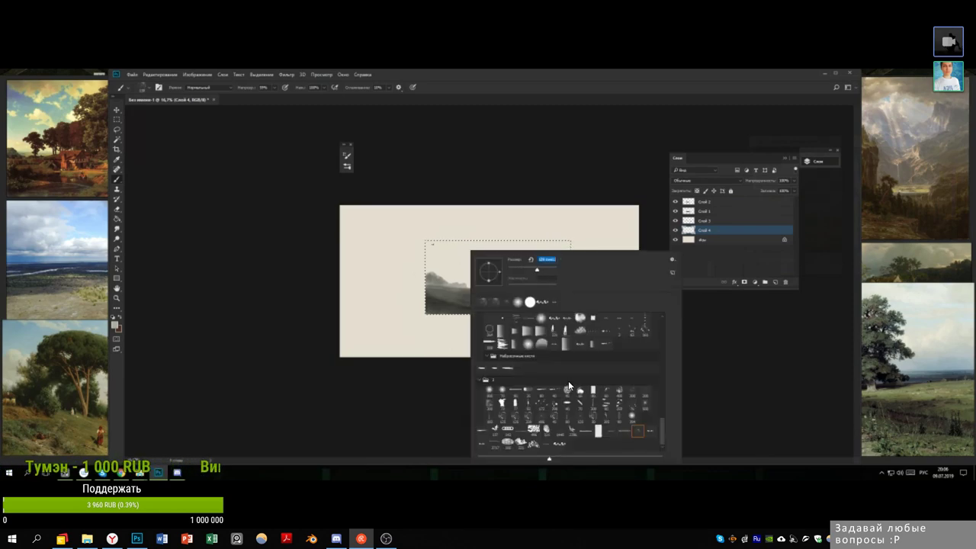
left_click_drag(428, 257, 447, 279)
mouse_move(428, 244)
left_mouse_down()
mouse_move(456, 269)
mouse_move(452, 233)
mouse_move(473, 262)
mouse_move(424, 250)
left_mouse_up()
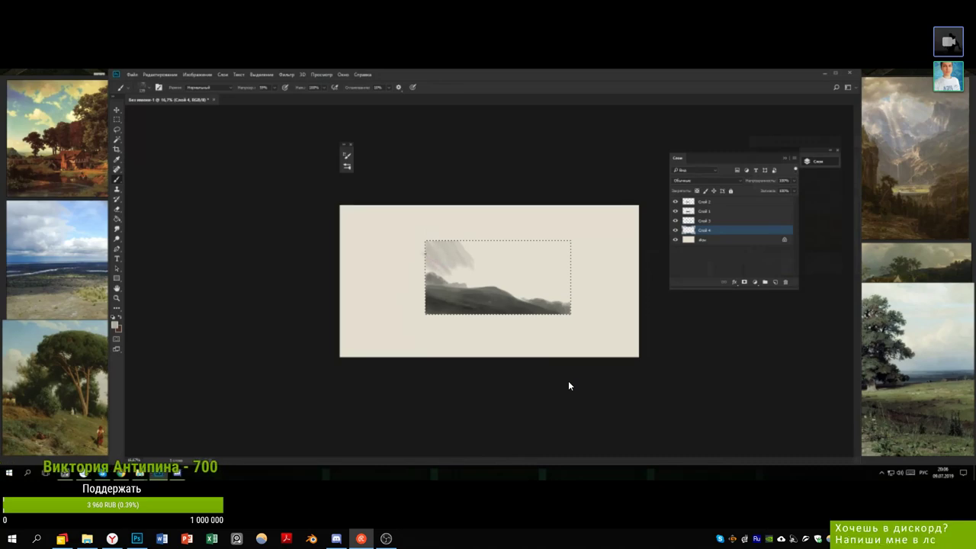
- Widen the cloud mass toward the central peak and soften its lower edge above the left trees with sampled greys
left_click(468, 260, "alt")
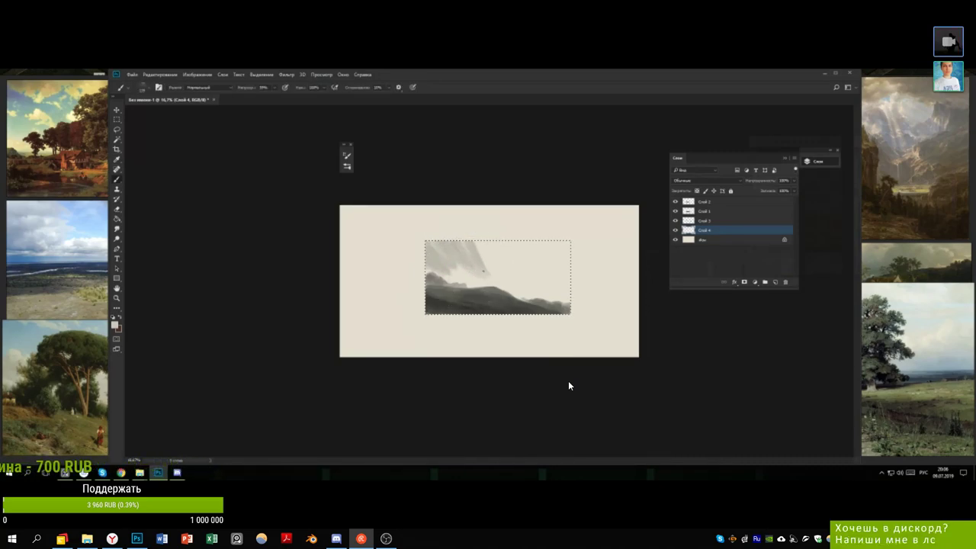
left_click_drag(472, 270, 462, 268)
left_click(459, 271, "alt")
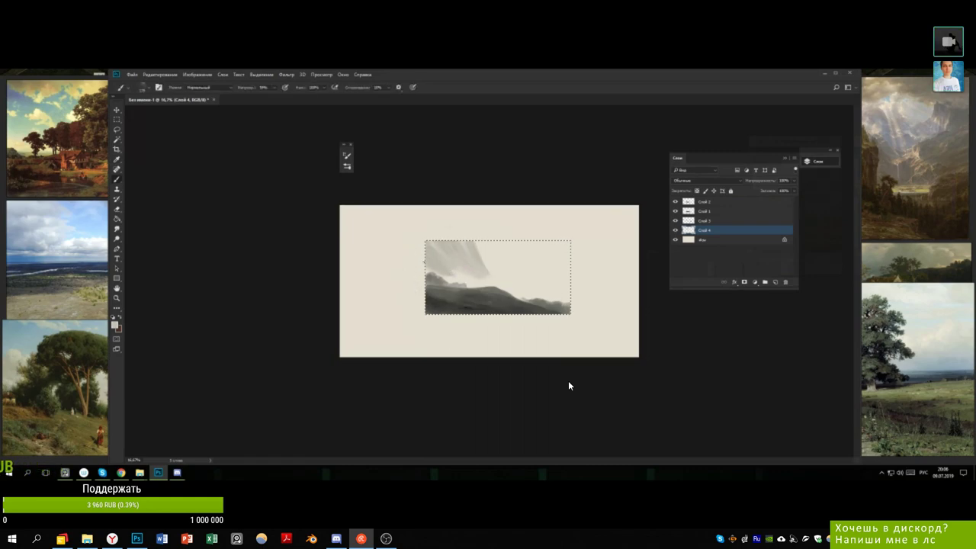
left_click(459, 270, "alt")
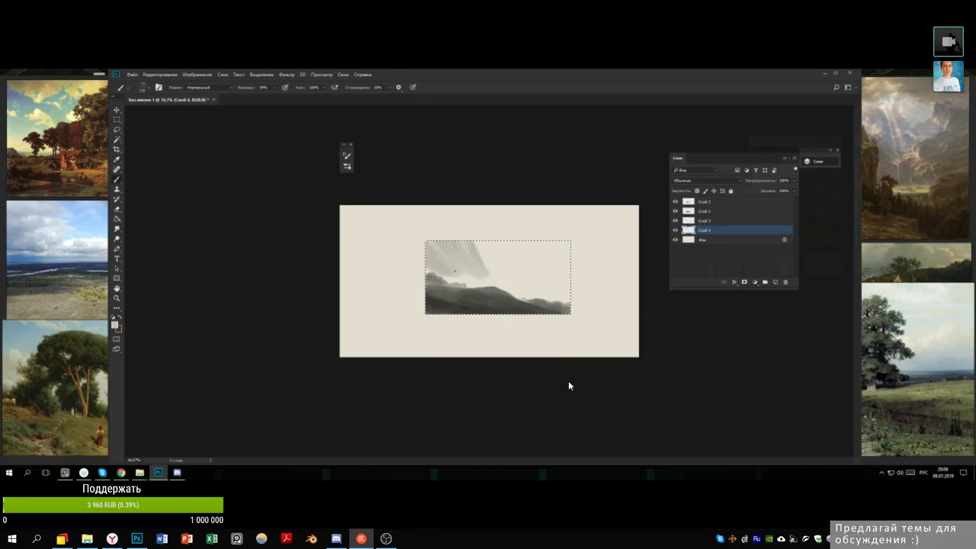
key("alt")
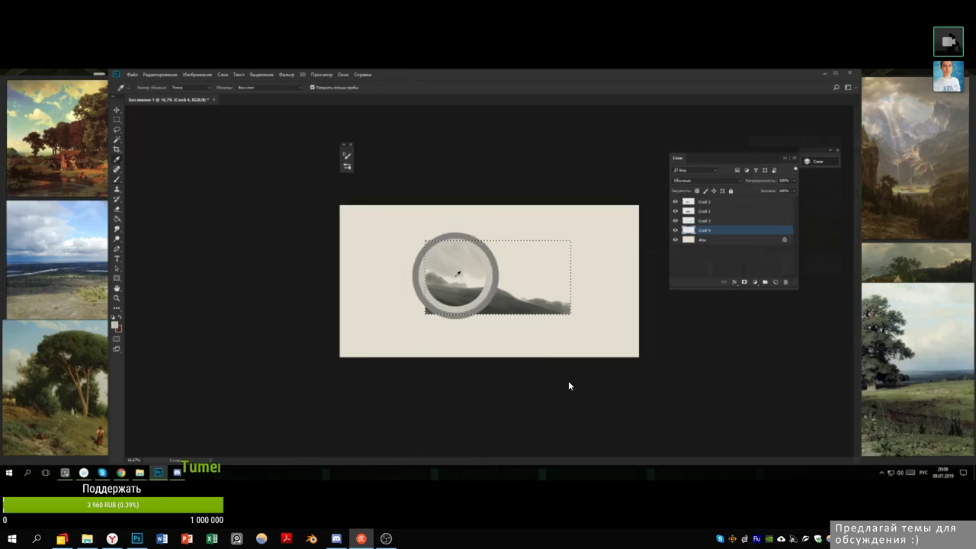
left_click(459, 271, "alt")
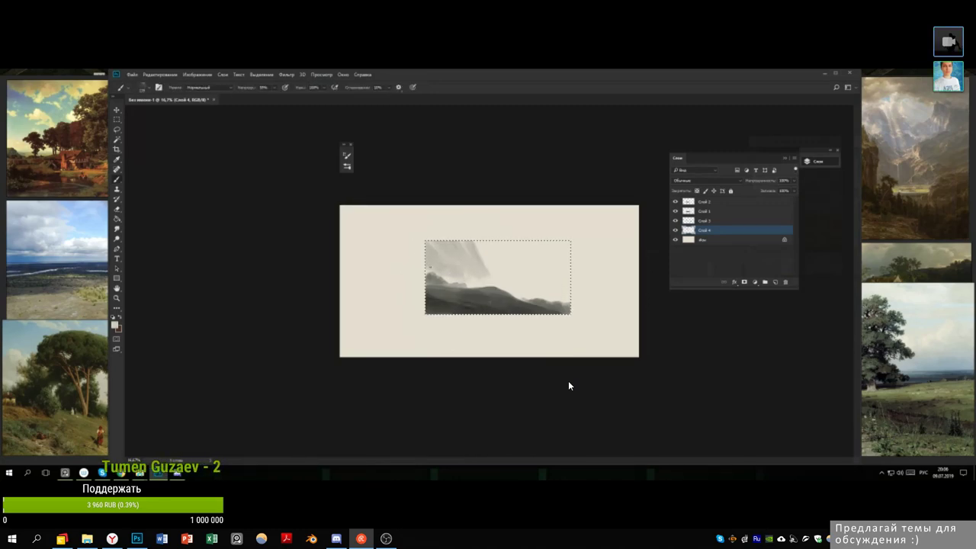
- Smooth the tones in the upper-left sky and extend the cloud's ragged right edge toward the sky's centre
left_click(436, 260, "alt")
left_click(447, 256, "alt")
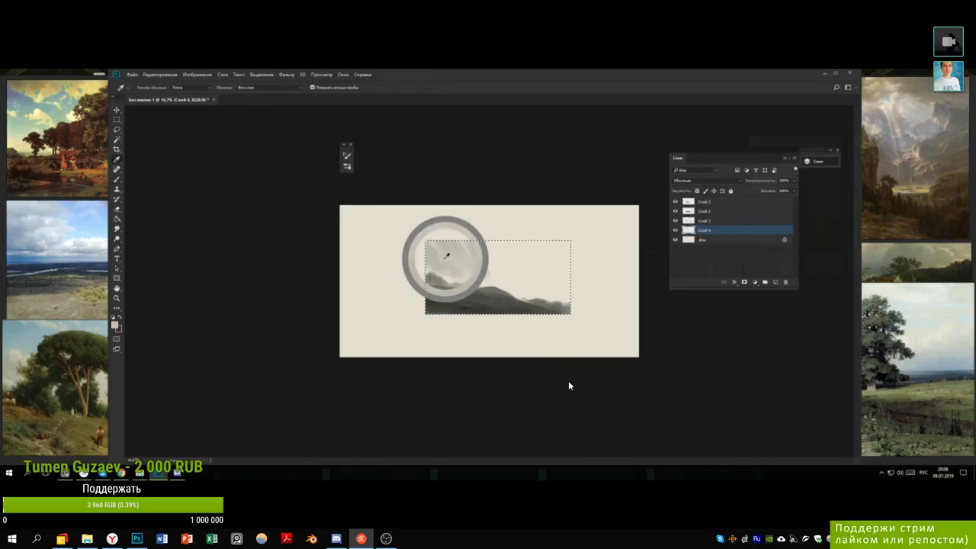
left_click(471, 258, "alt")
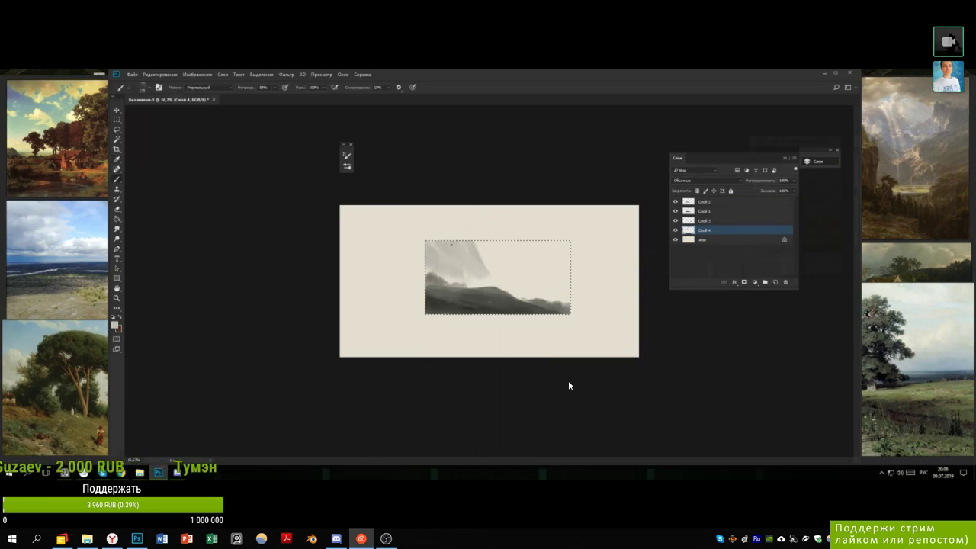
left_click(477, 259, "alt")
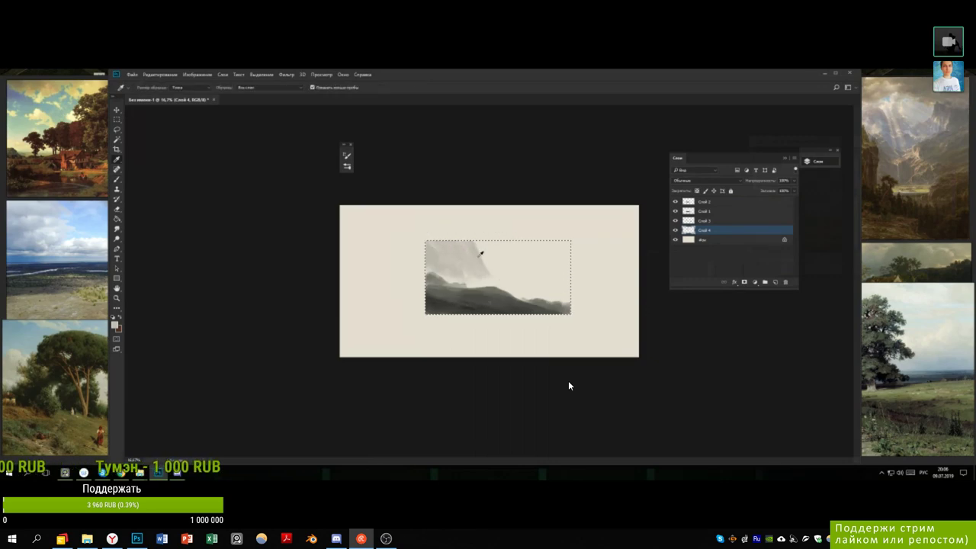
left_click_drag(482, 258, 501, 267)
left_click(482, 273, "alt")
left_click(506, 241, "alt")
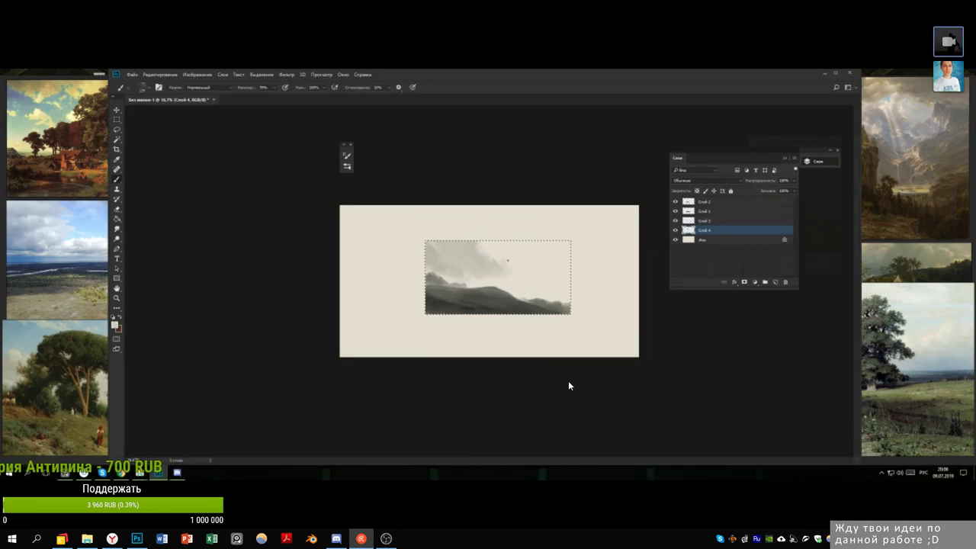
- Paint paler cloud wisps from the central sky toward the right above the hills
left_click(502, 268, "alt")
left_click_drag(503, 269, 526, 274)
left_click(533, 270, "alt")
left_click(516, 251, "alt")
- Blend the cloud tones across the middle of the sky and refine the cloud's right edge with sampled light greys
left_click(496, 266, "alt")
left_click(500, 260, "alt")
left_click(495, 257, "alt")
left_click(474, 244, "alt")
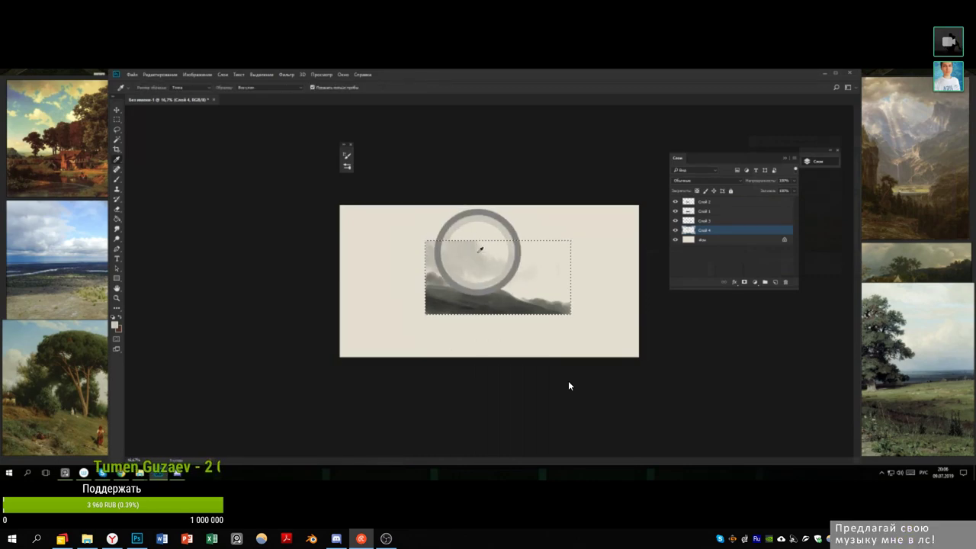
left_click(507, 267, "alt")
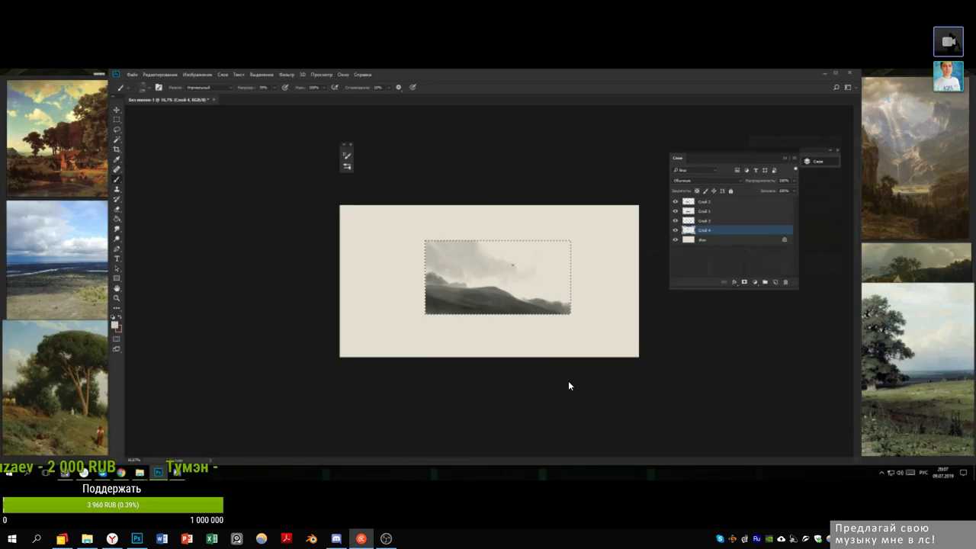
left_click(515, 272, "alt")
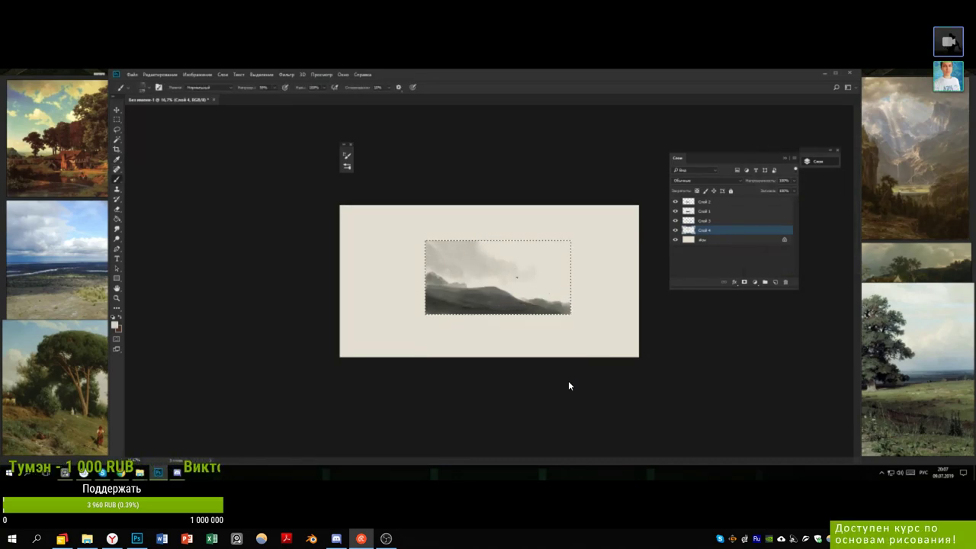
left_click(537, 269, "alt")
left_click(496, 259, "alt")
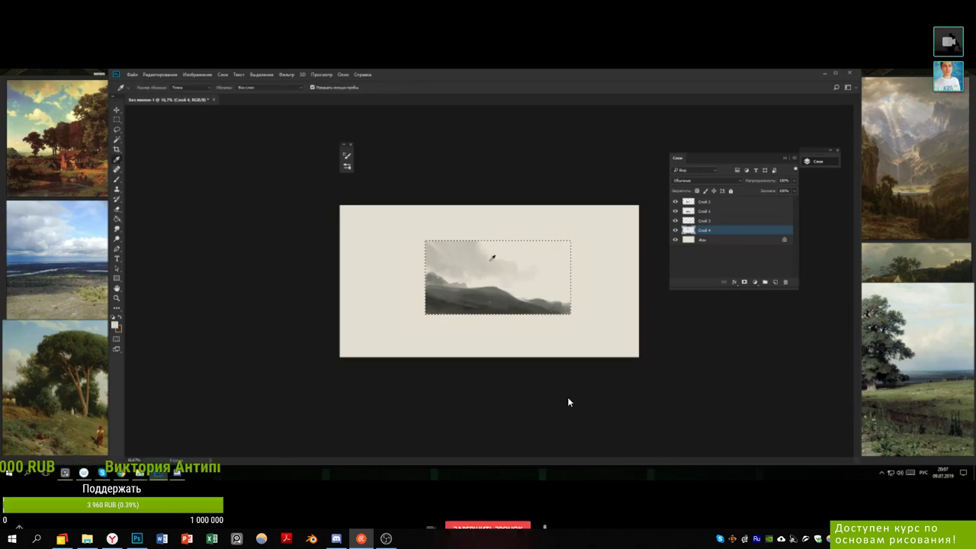
- Sample a mid grey, reduce the brush size and paint a flat distant plain along the horizon behind the right slope
left_click(528, 300, "alt")
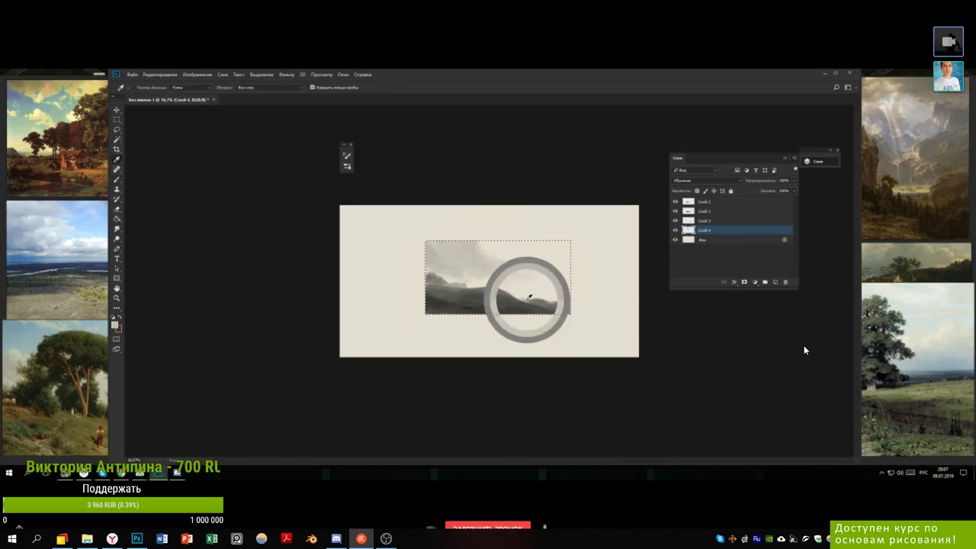
right_click(596, 281)
left_click_drag(604, 270, 597, 269)
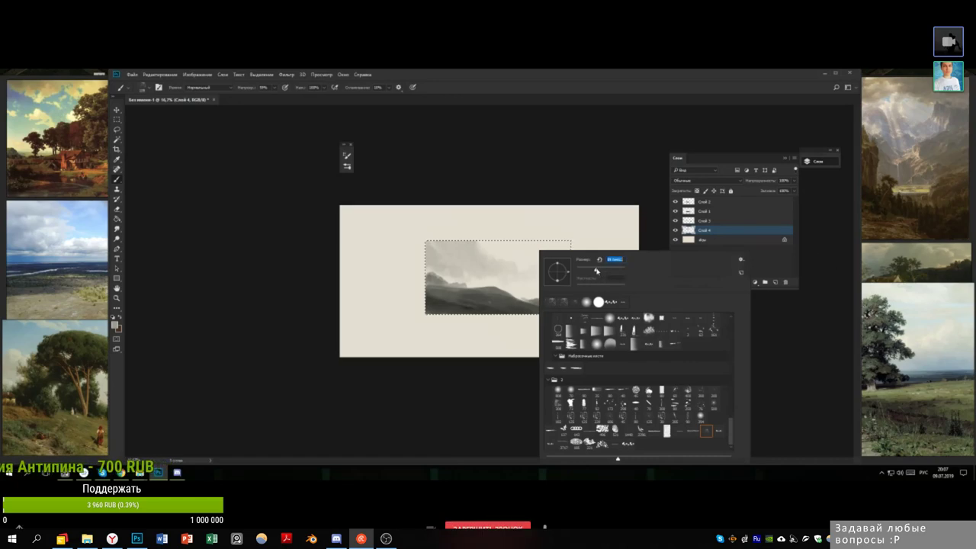
left_click(489, 303)
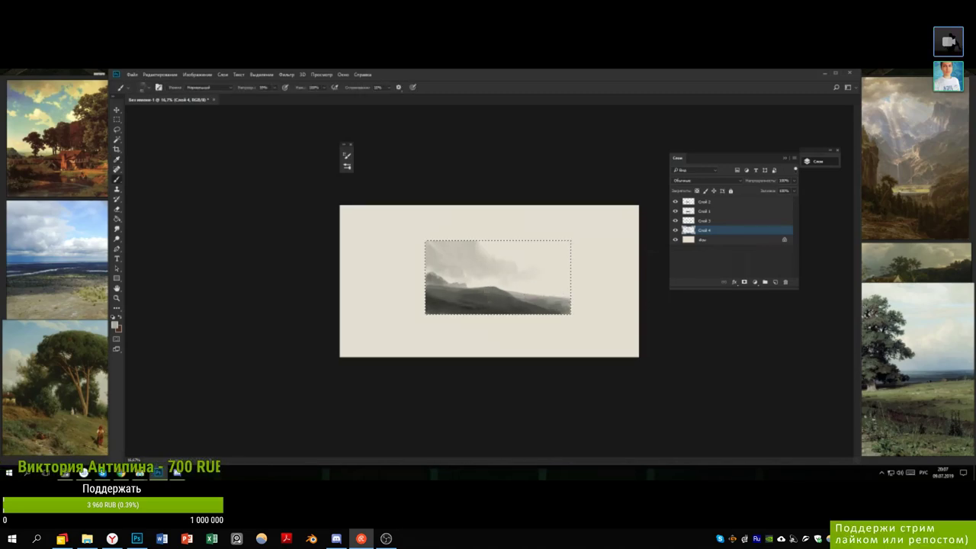
- Soften the distant horizon and the haze behind the right slope with sampled light and mid greys
left_click(545, 291, "alt")
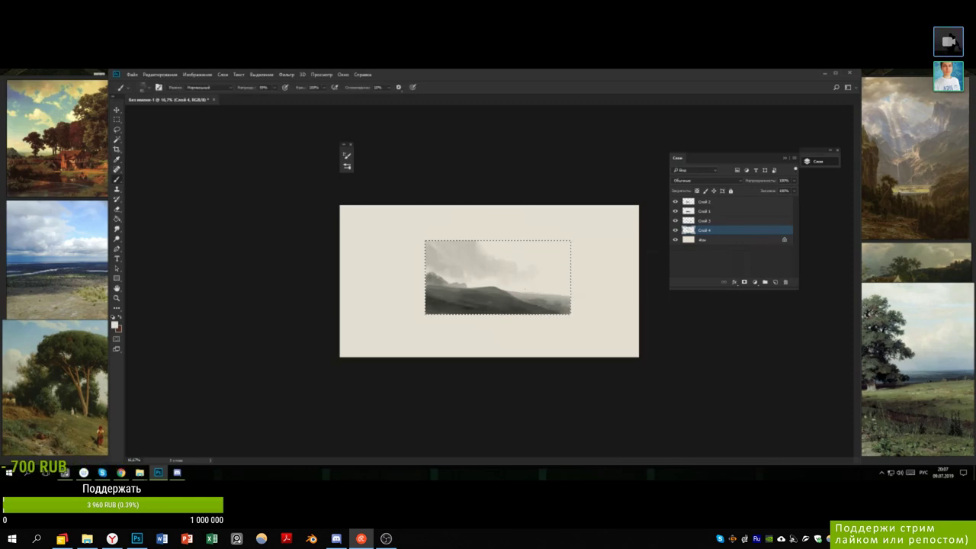
left_click(536, 288, "alt")
left_click(526, 292, "alt")
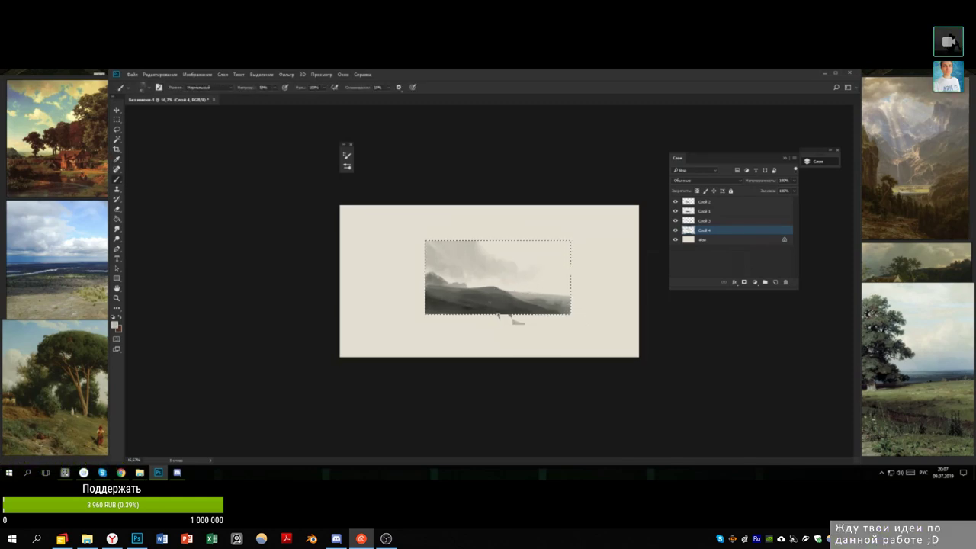
left_click(530, 296, "alt")
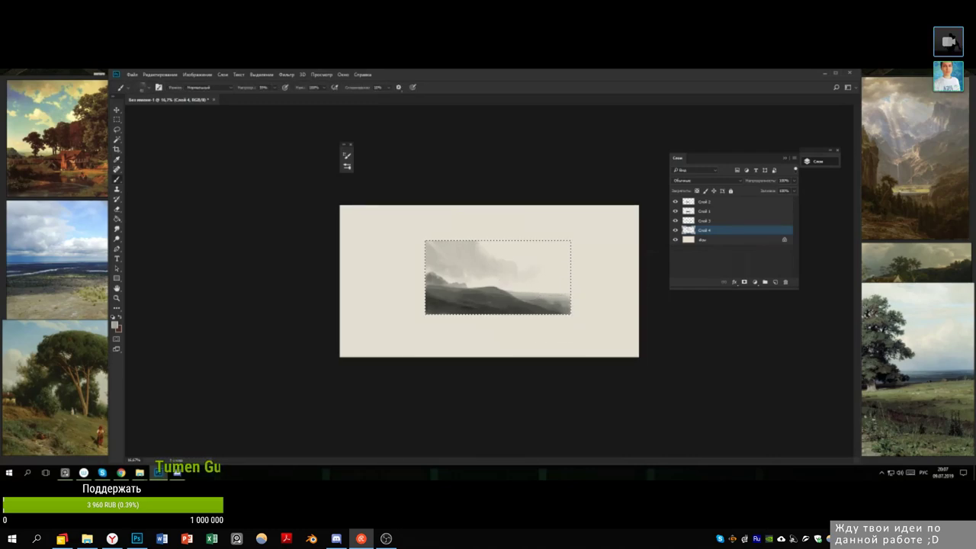
left_click(537, 299, "alt")
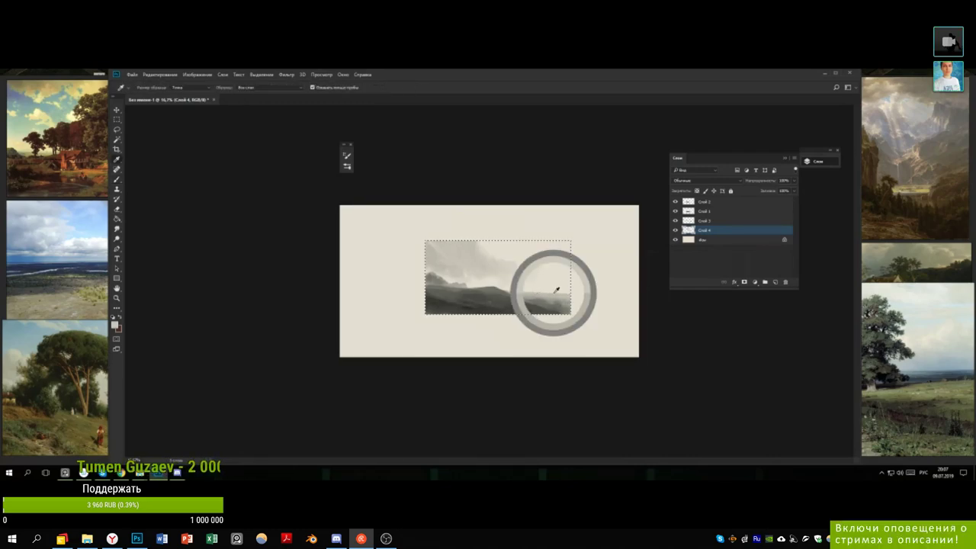
key("alt")
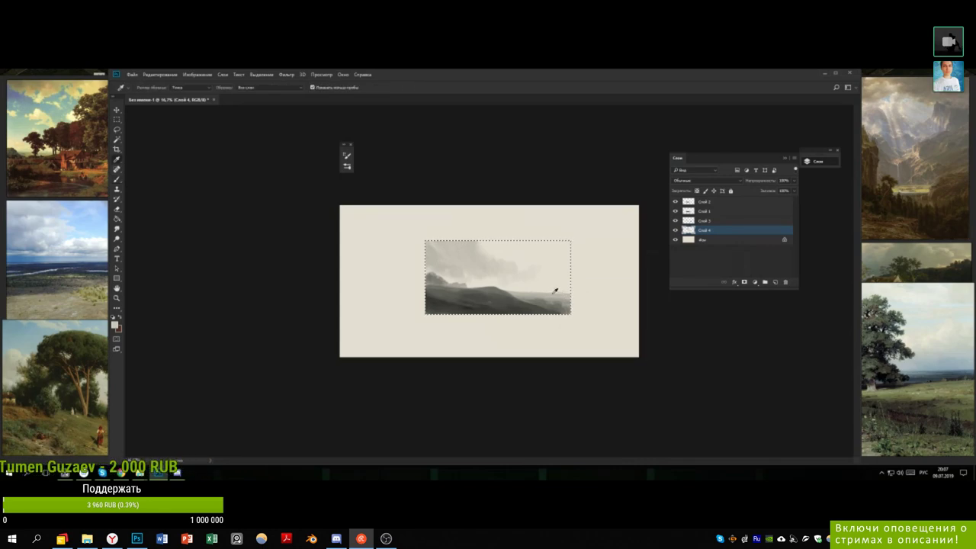
left_click(518, 284, "alt")
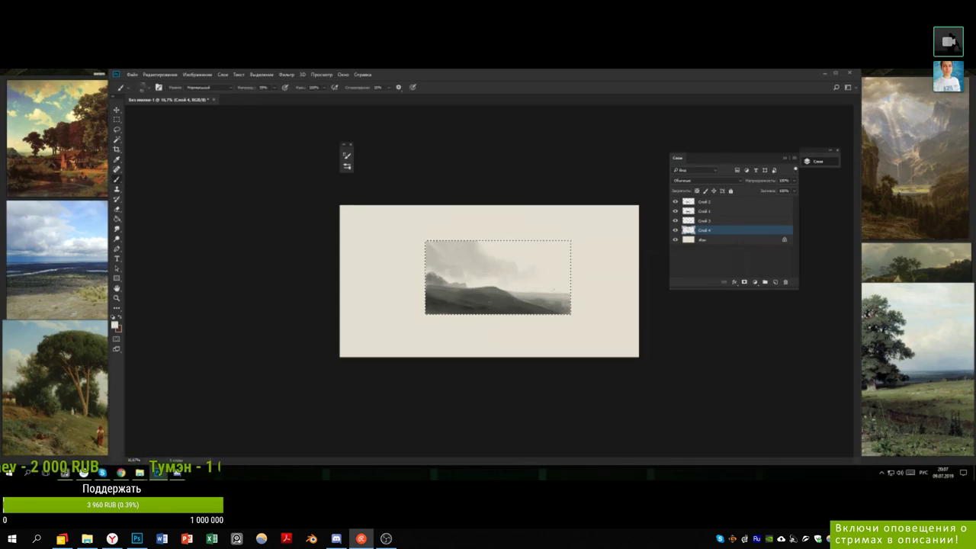
left_click(545, 299, "alt")
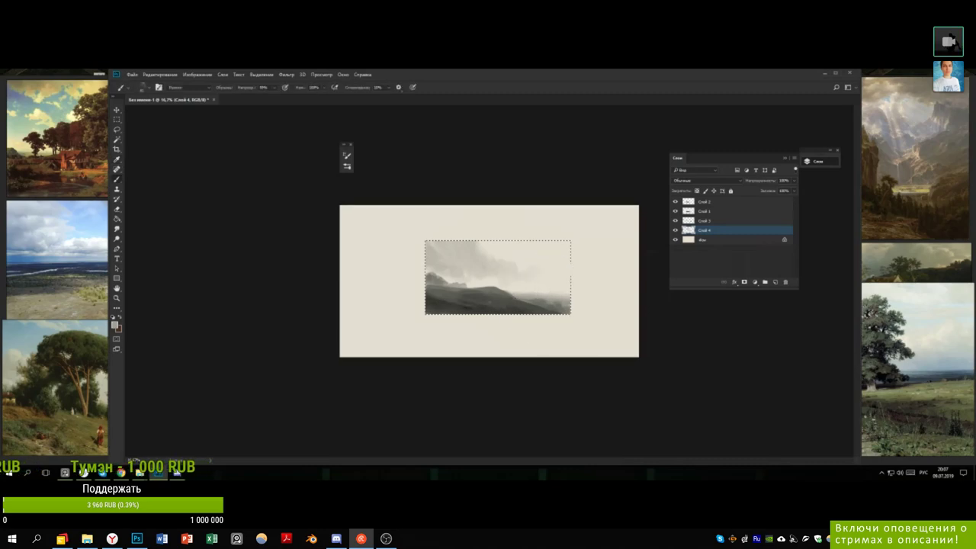
- Select all four painted layers and scale the selected sketch down to about 60% with Free Transform, anchored at its upper-left corner
left_click(702, 211, "shift")
key("alt+shift+bracketright")
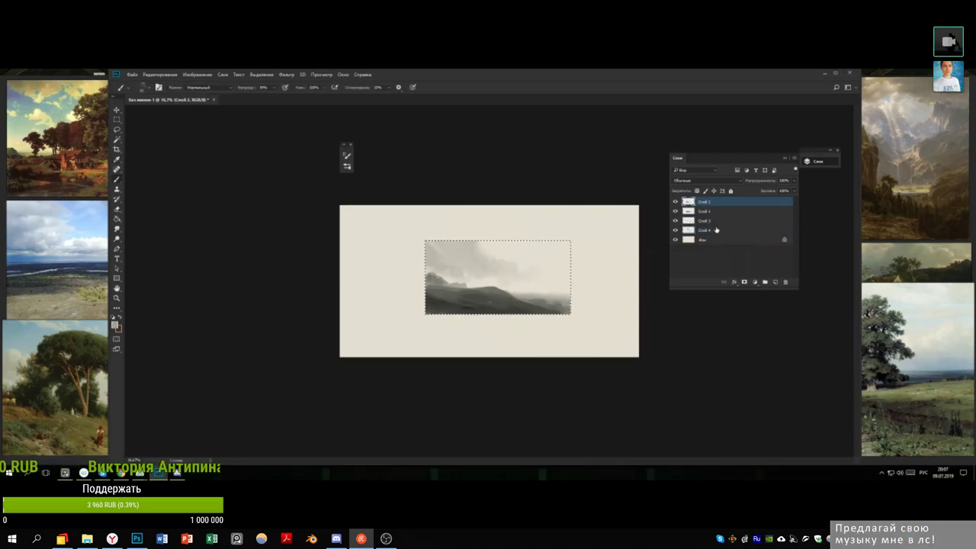
key("m")
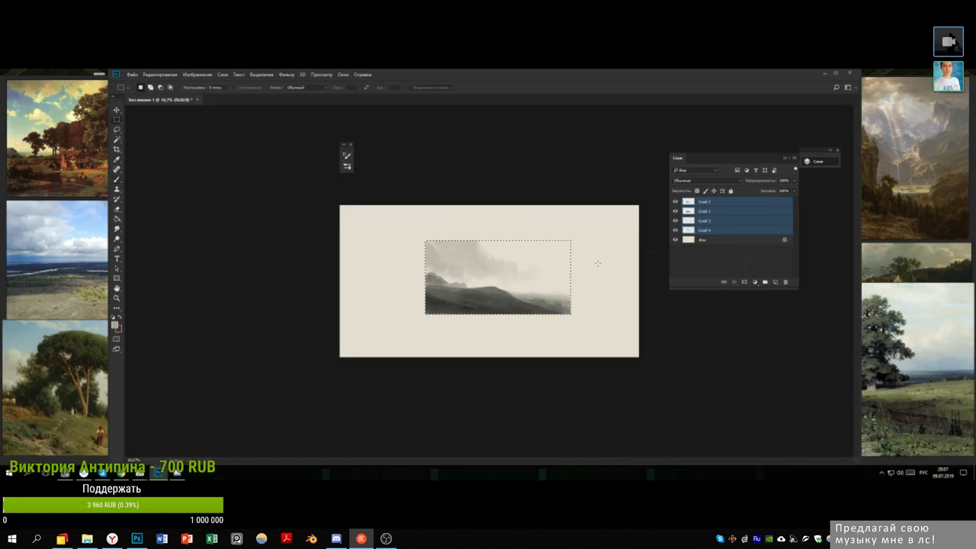
right_click(598, 265)
left_click(645, 352)
left_click_drag(570, 313, 514, 285)
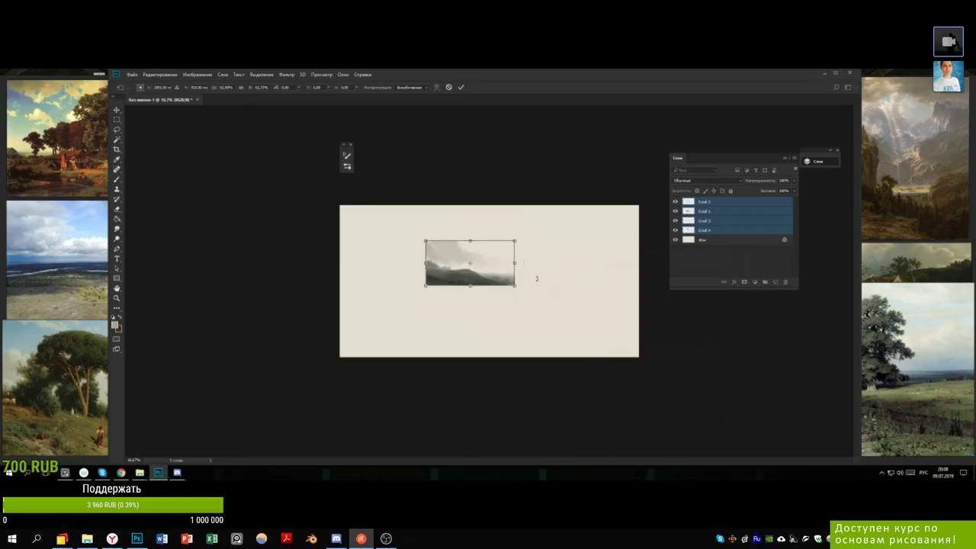
key("Return")
- Select the top layer Слой 2, sample a mid grey and paint a darker cloud band along the upper right of the sky
scroll(530, 246, "up", 1)
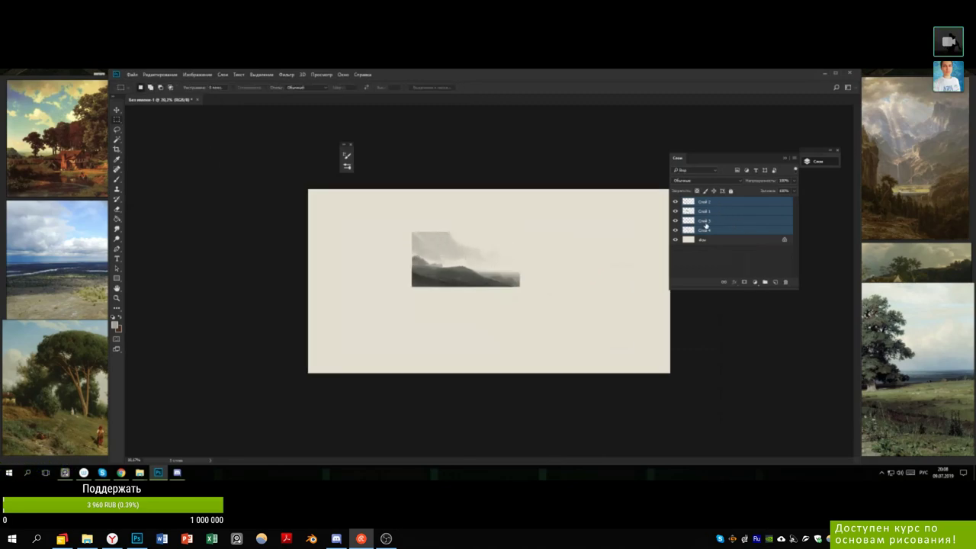
key("b")
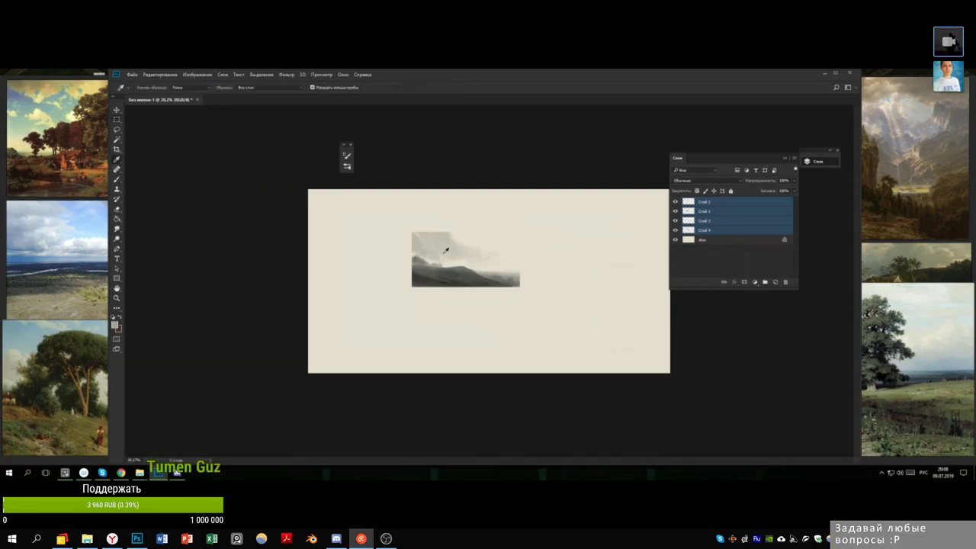
left_click(420, 259)
left_click(457, 222)
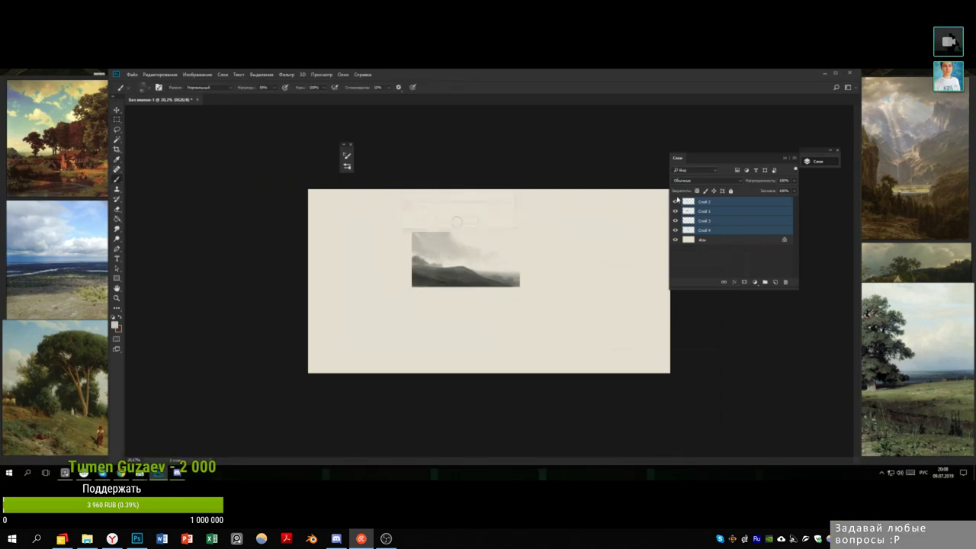
left_click(422, 250, "alt")
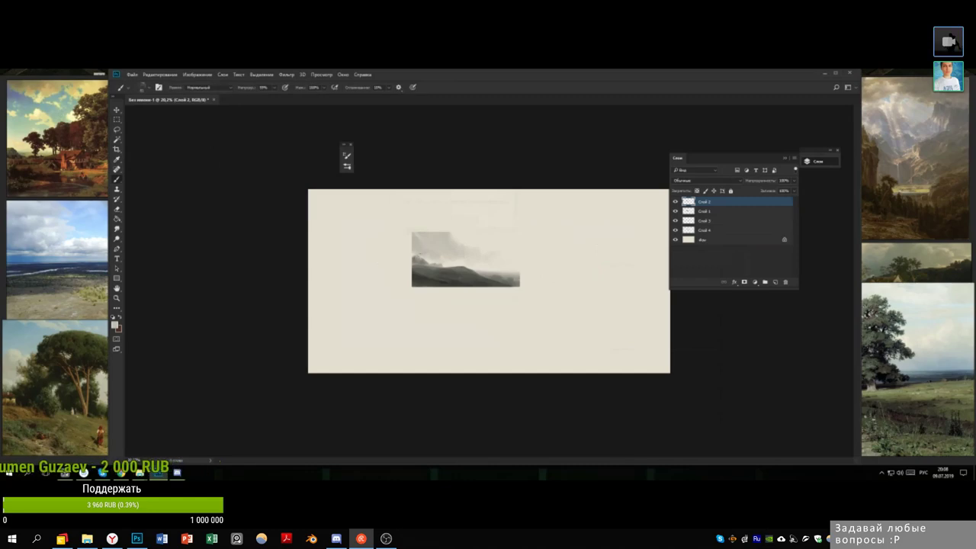
left_click_drag(445, 234, 503, 239)
left_click(467, 236, "alt")
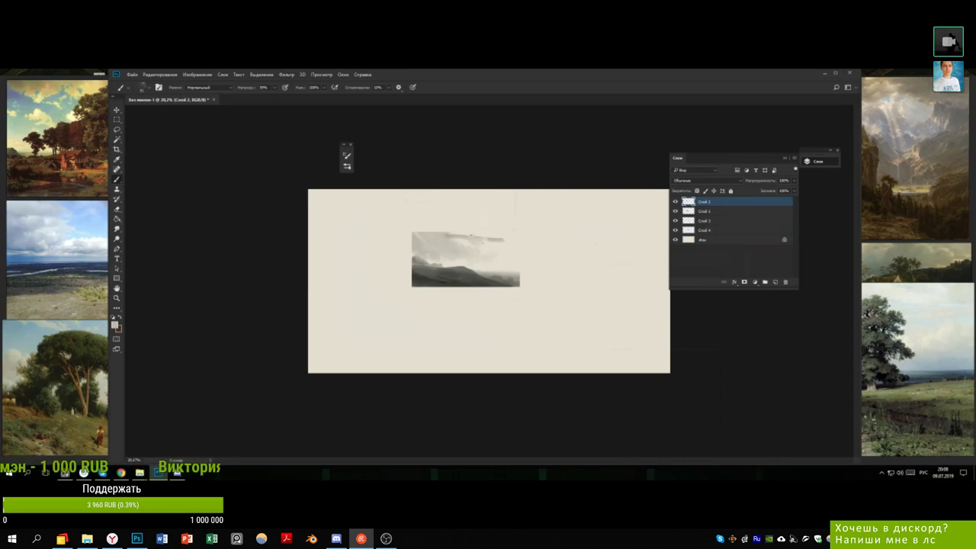
- Blend the new cloud band into the right part of the sky with sampled light greys, filling out to the sketch's right edge
left_click(490, 246, "alt")
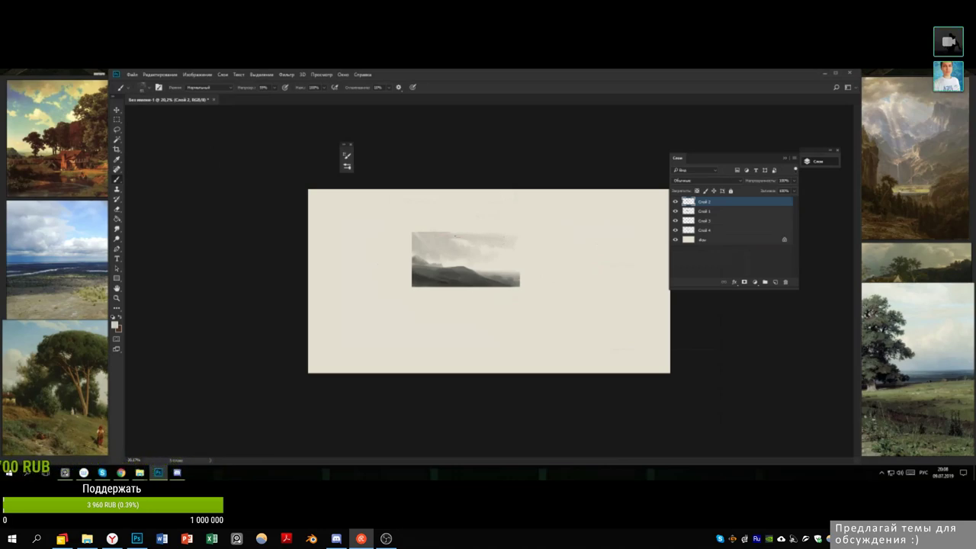
left_click(497, 244, "alt")
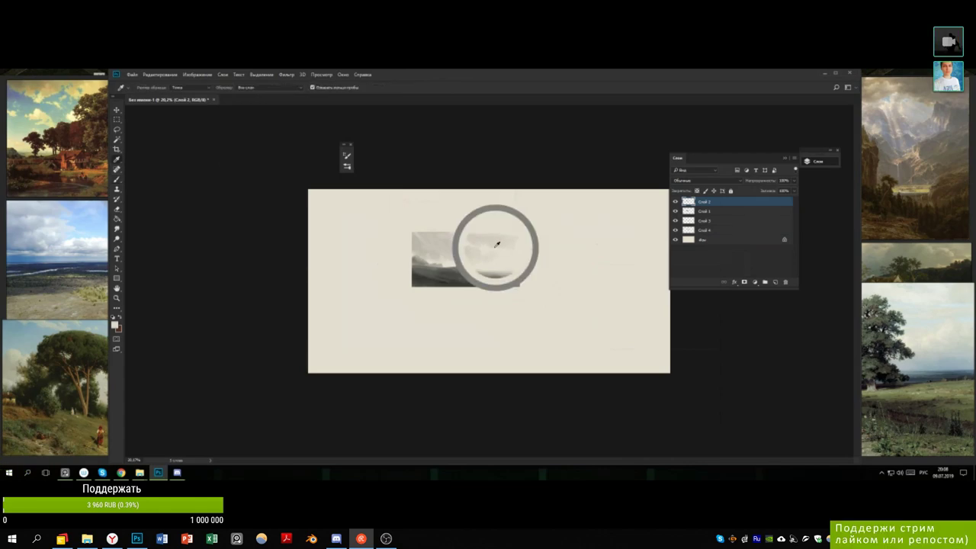
left_click(493, 246, "alt")
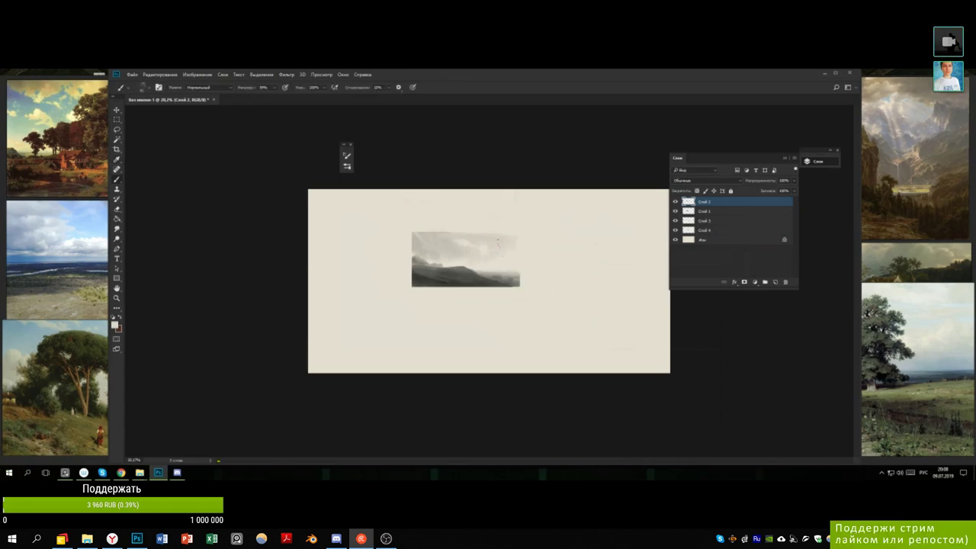
left_click(504, 256, "alt")
left_click(505, 236, "alt")
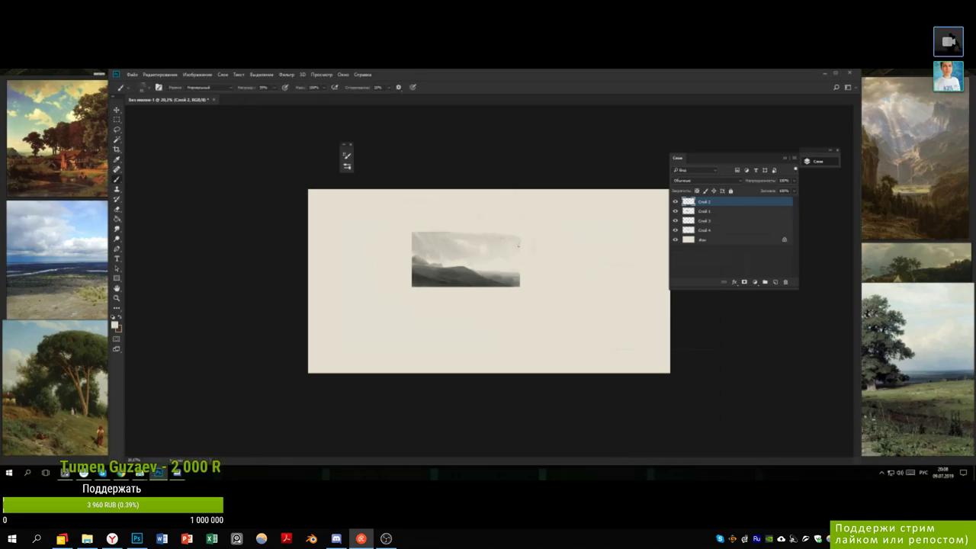
- Even out the cloud transitions across the middle of the sky with sampled greys
left_click(452, 238, "alt")
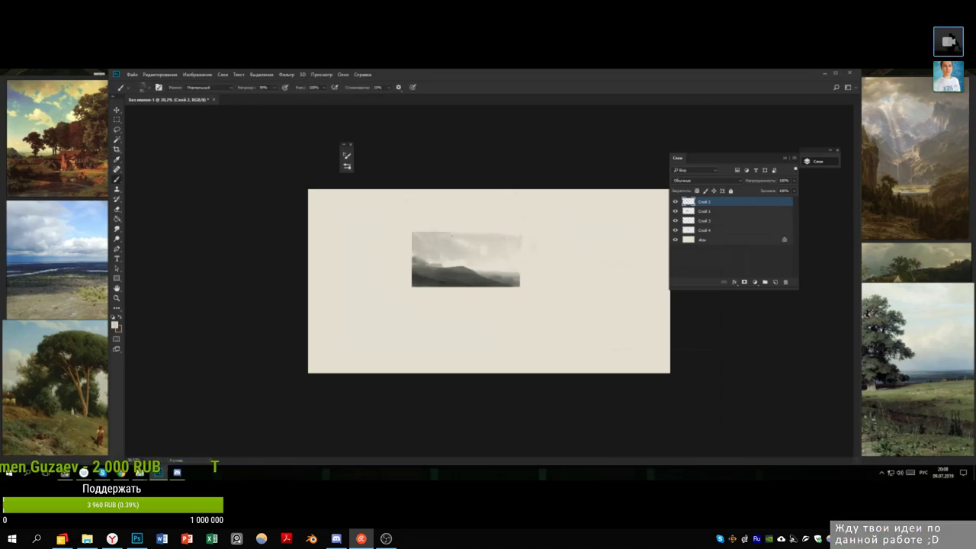
left_click(487, 258, "alt")
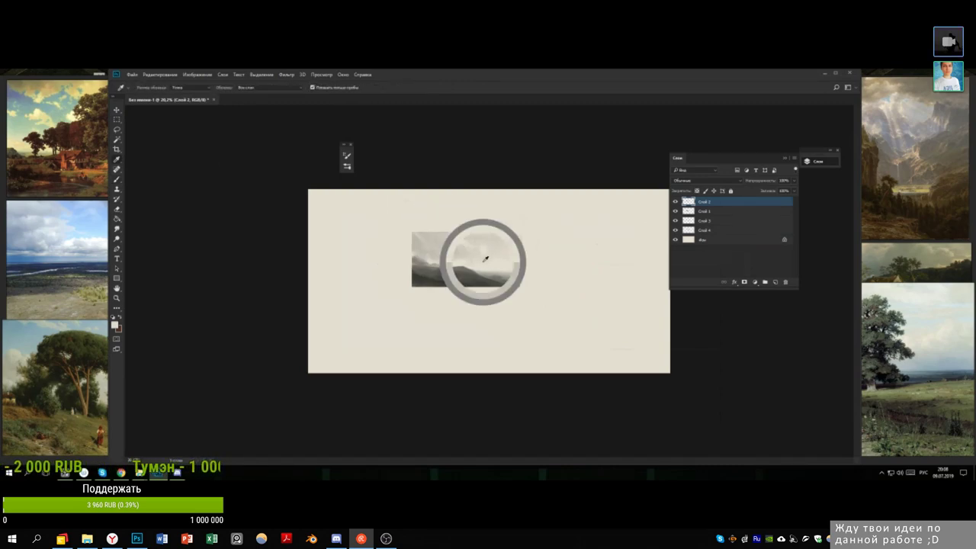
left_click(471, 243, "alt")
left_click(462, 241, "alt")
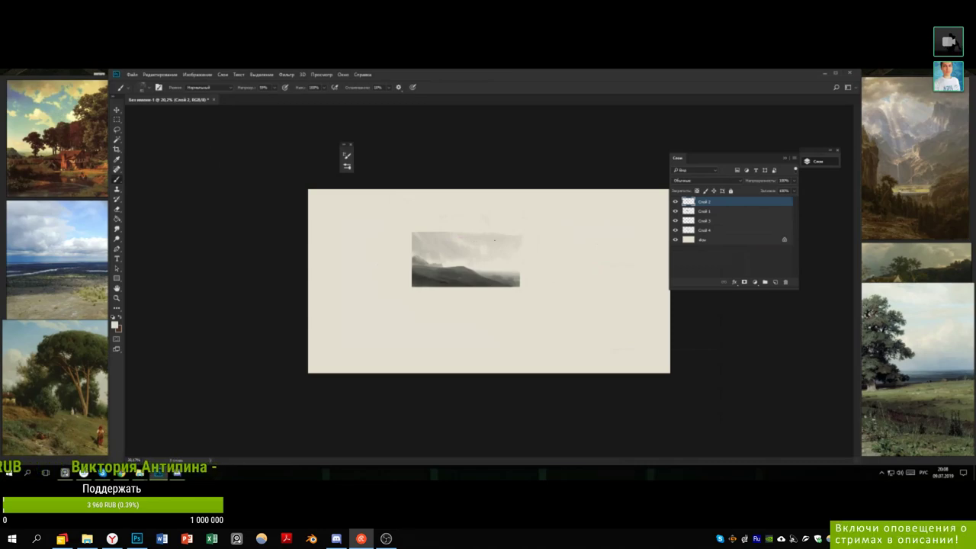
key("alt")
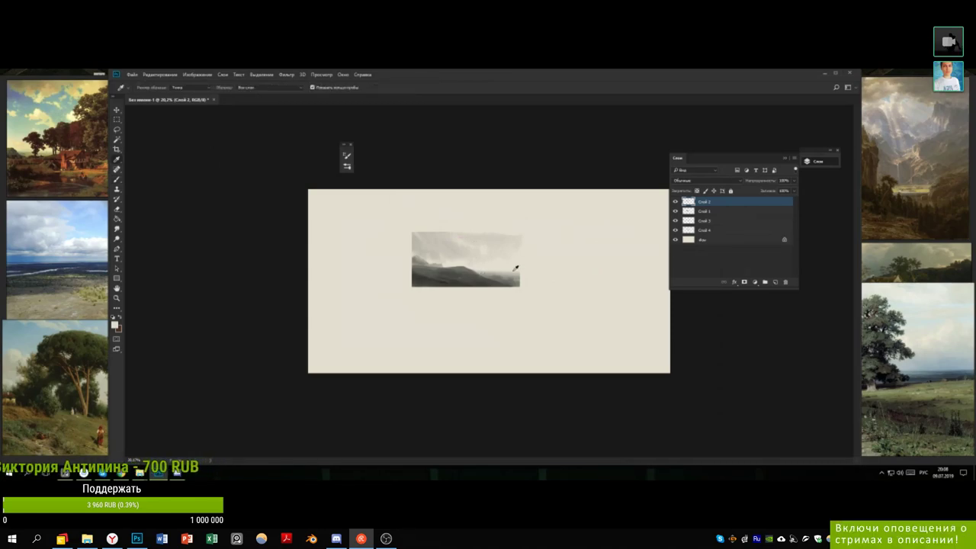
- Select all four painted layers and merge them into a single layer above the background
right_click(471, 251)
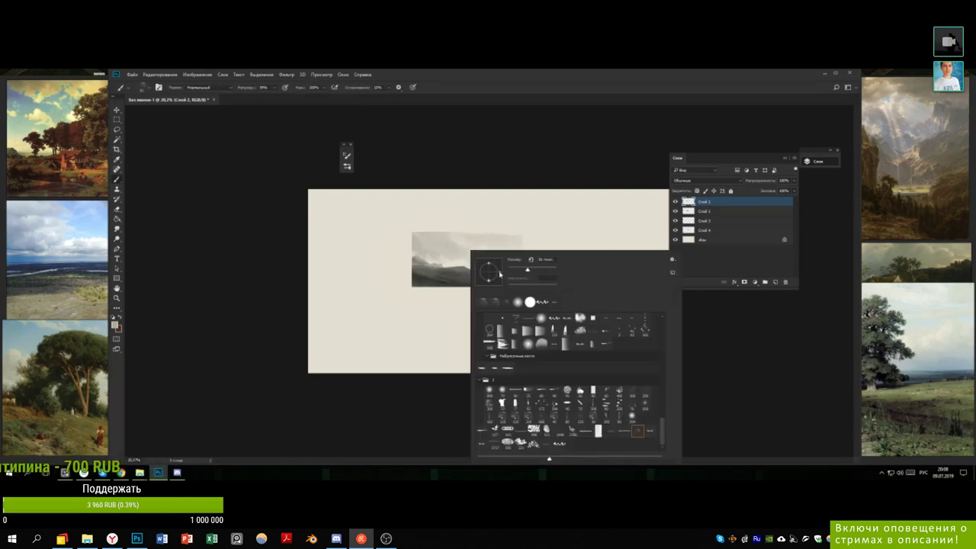
left_click(708, 251)
left_click(707, 230, "shift")
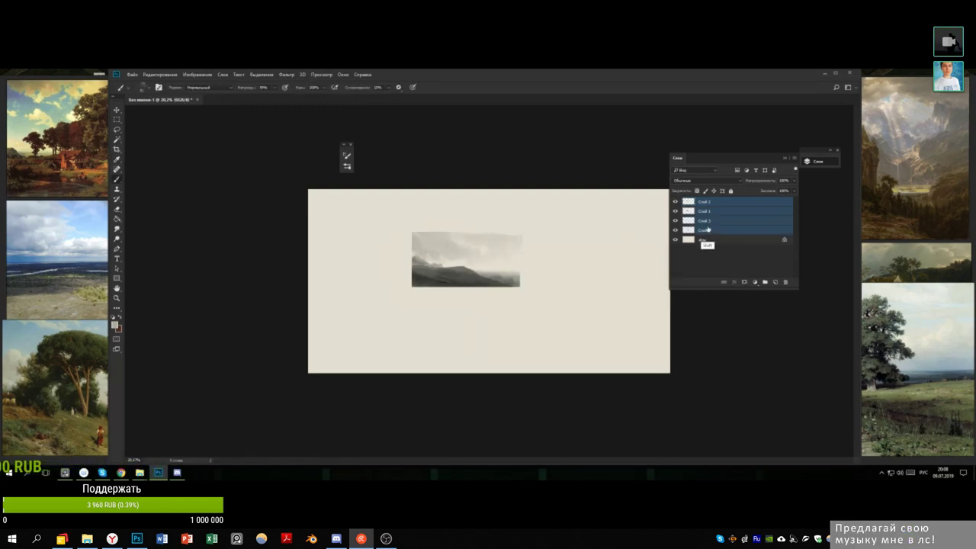
right_click(710, 220)
left_click(747, 347)
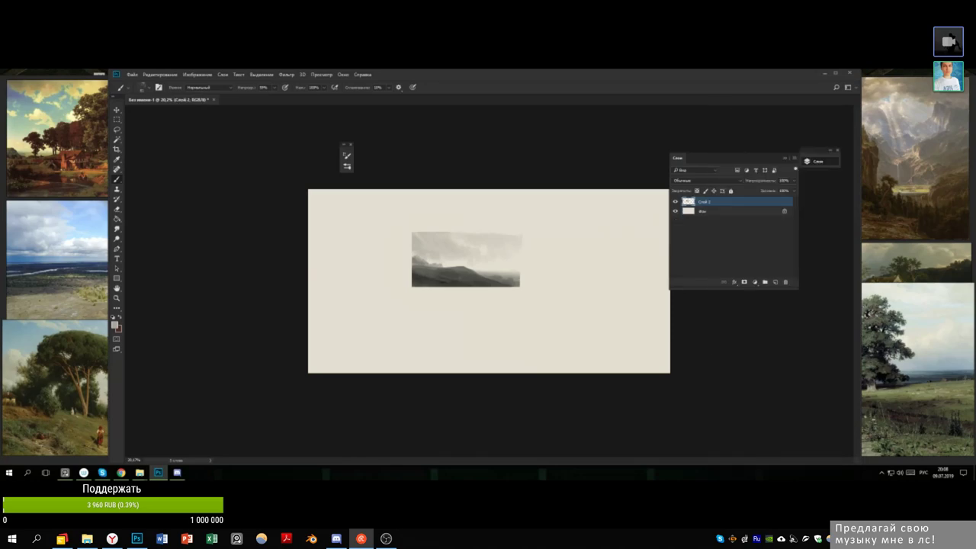
- Reduce the brush size and refine the middle hill's crest and the distant plain behind the right slope with sampled greys
mouse_move(466, 260)
left_mouse_down()
mouse_move(457, 266)
mouse_move(474, 271)
left_mouse_up()
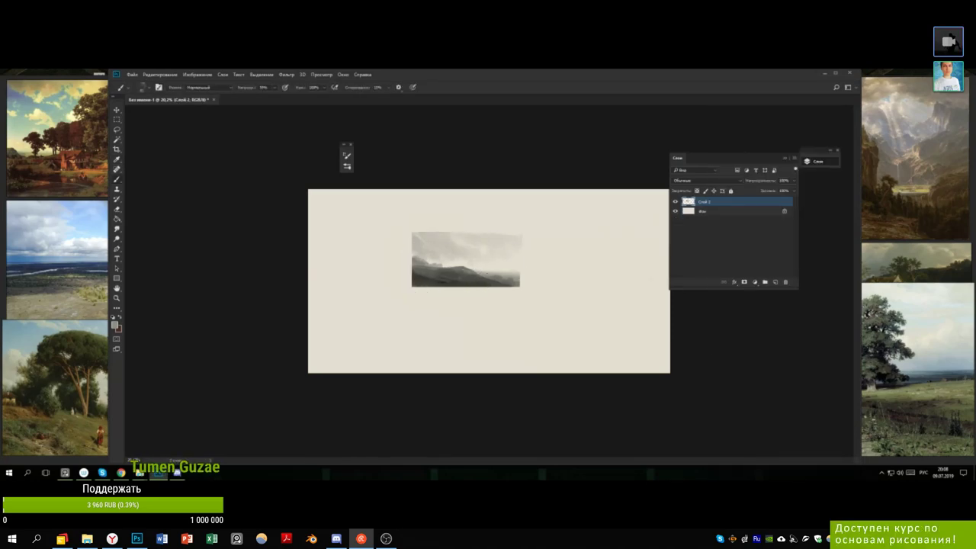
left_click(467, 265, "alt")
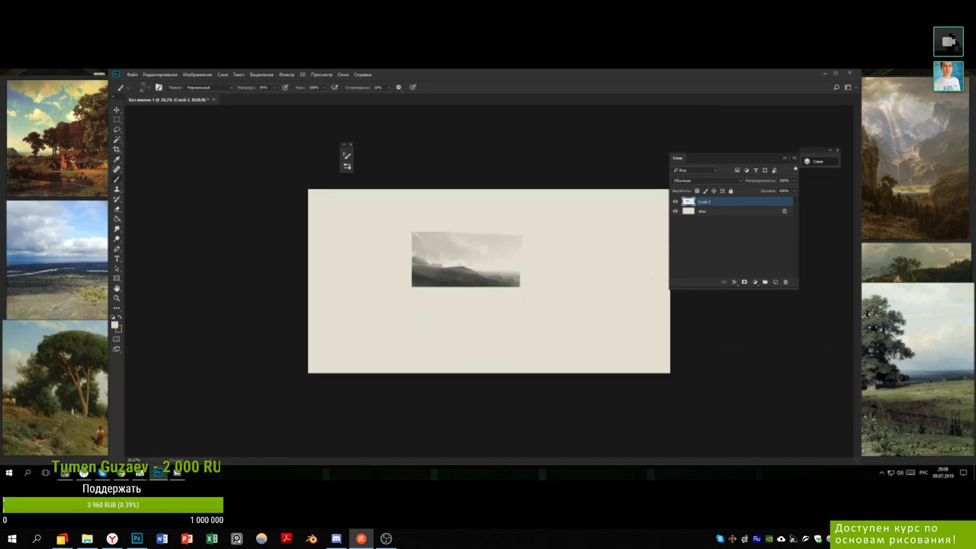
right_click(553, 282)
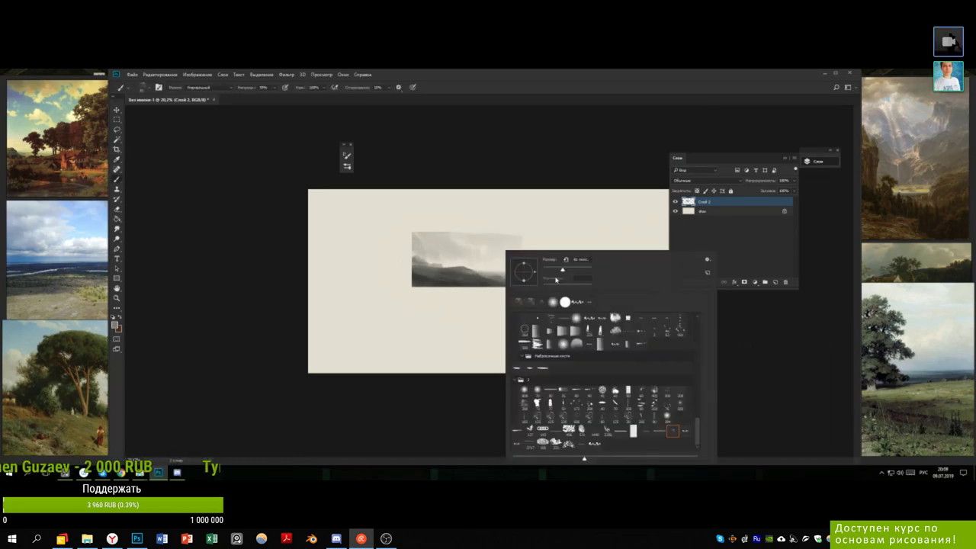
left_click(557, 270)
key("Return")
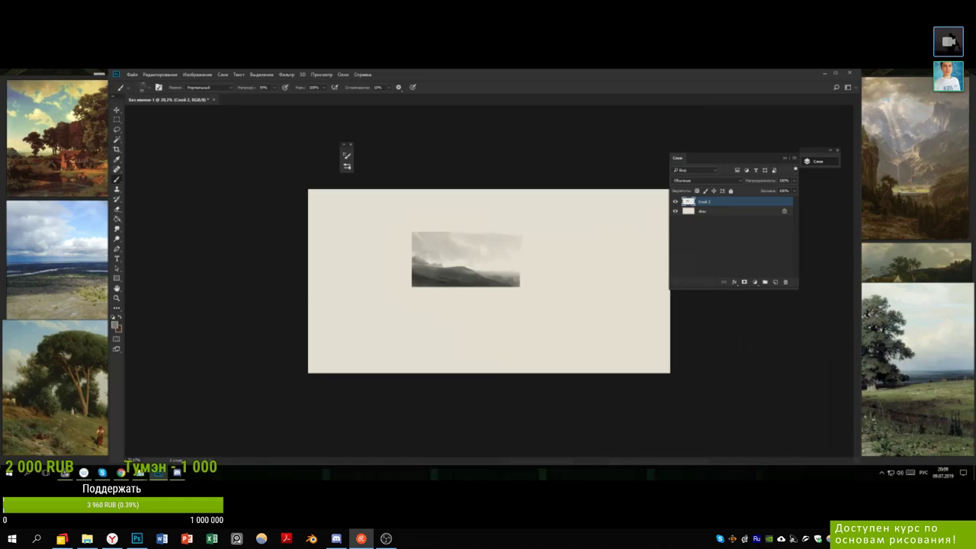
right_click(544, 282)
left_click_drag(557, 271, 506, 274)
key("Return")
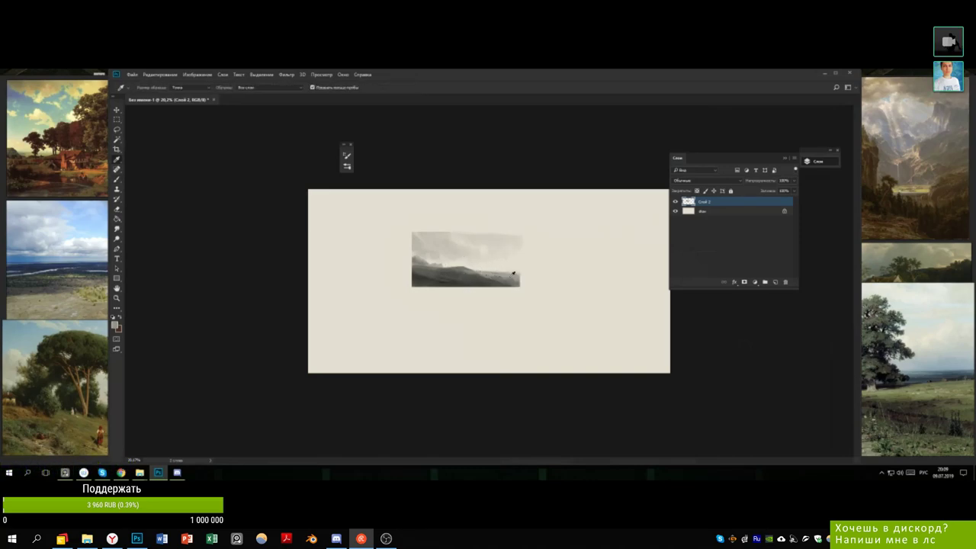
left_click(509, 276)
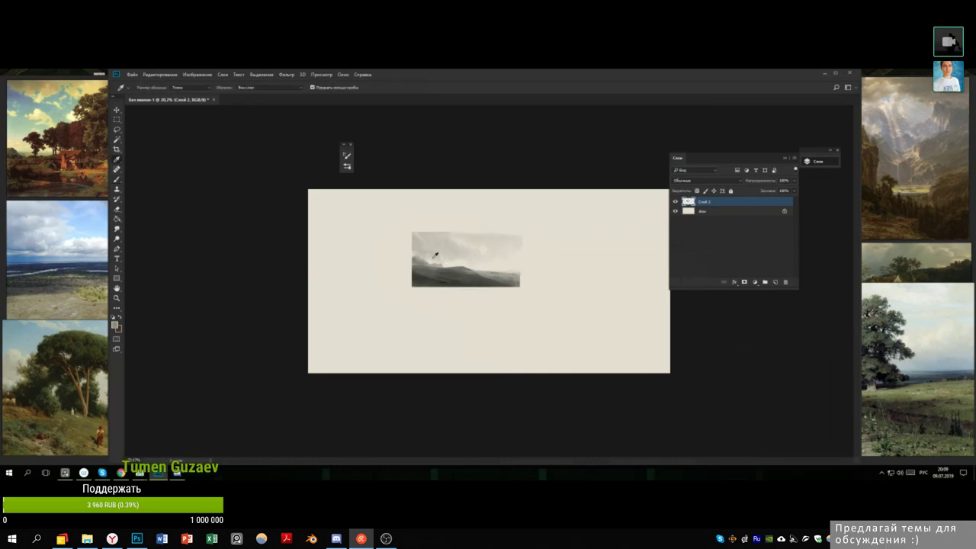
- Reshape the distant trees and the haze behind the left hill with sampled light and mid greys
left_click(417, 254, "alt")
right_click(438, 259)
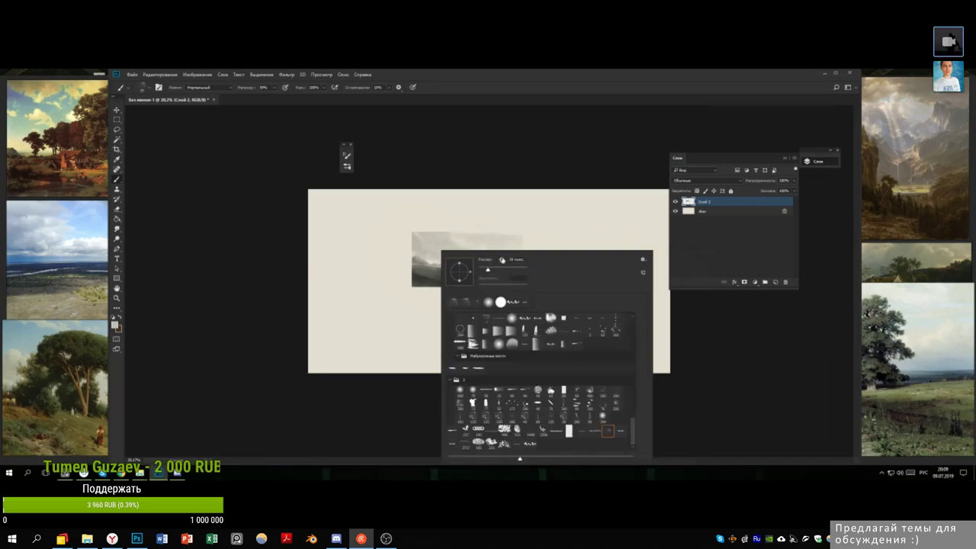
key("Escape")
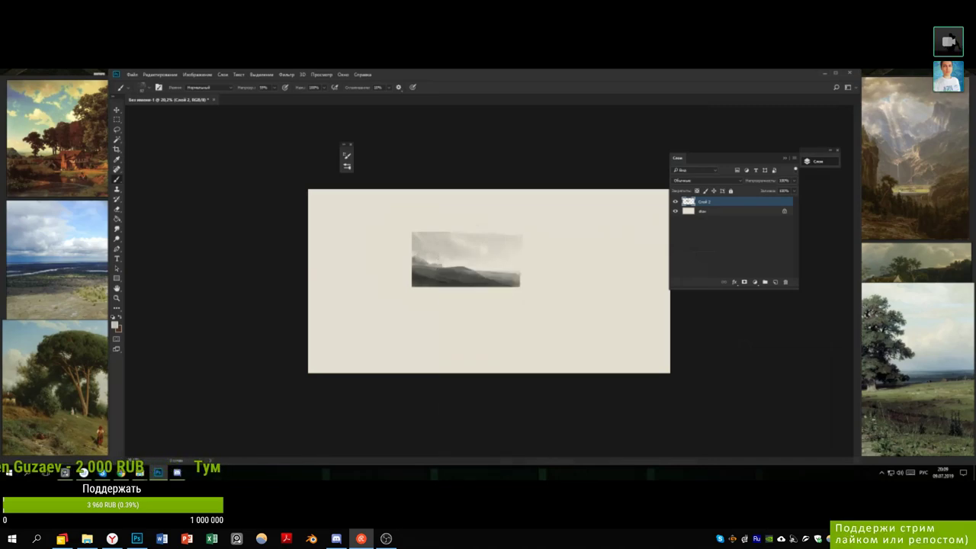
left_click(419, 261, "alt")
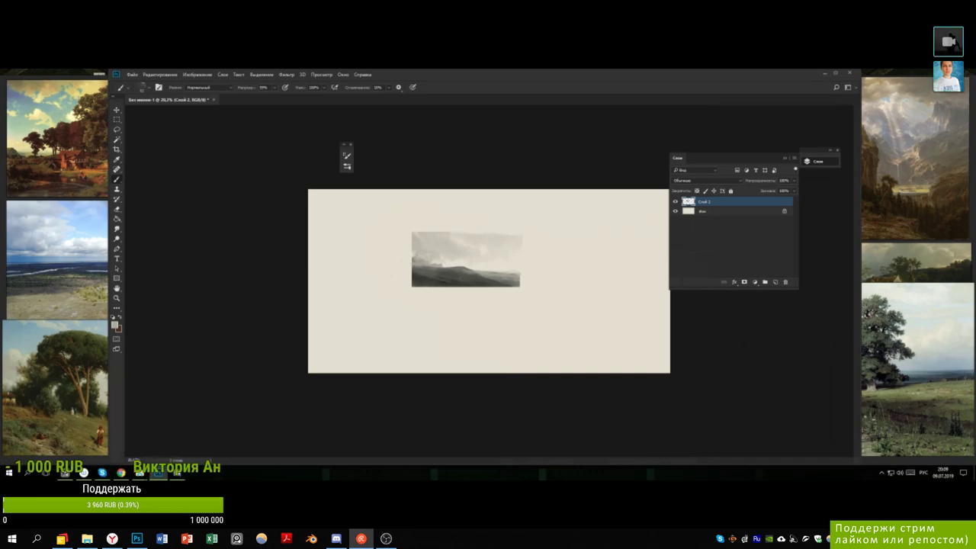
left_click(423, 270, "alt")
left_click(428, 260, "alt")
left_click(438, 261, "alt")
left_click(436, 261, "alt")
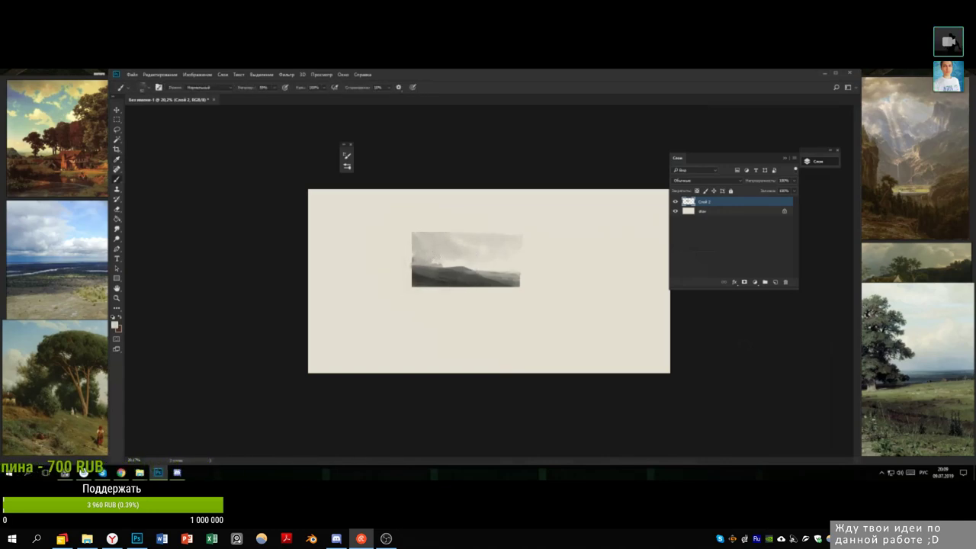
left_click(435, 262, "alt")
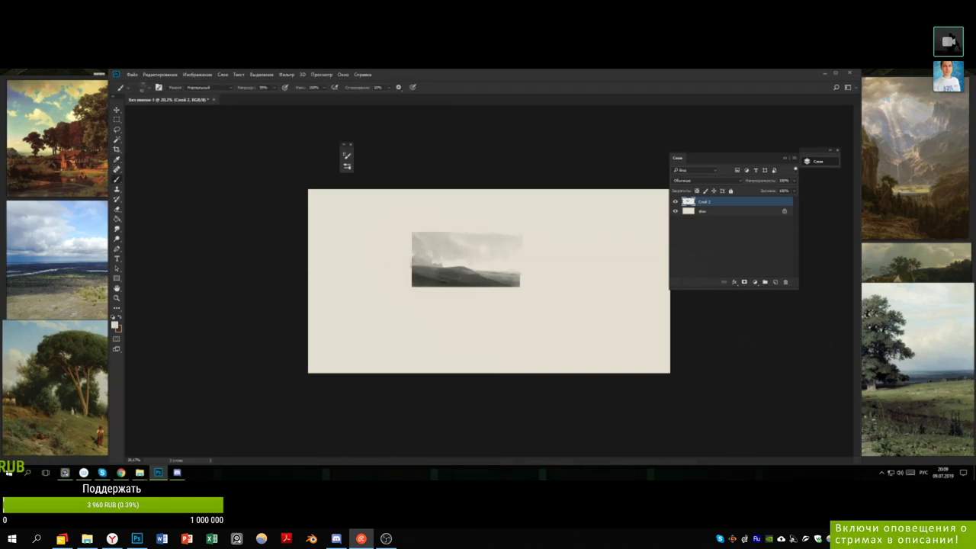
- Soften the cloud tones in the upper-left sky with sampled light greys
left_click(427, 240, "alt")
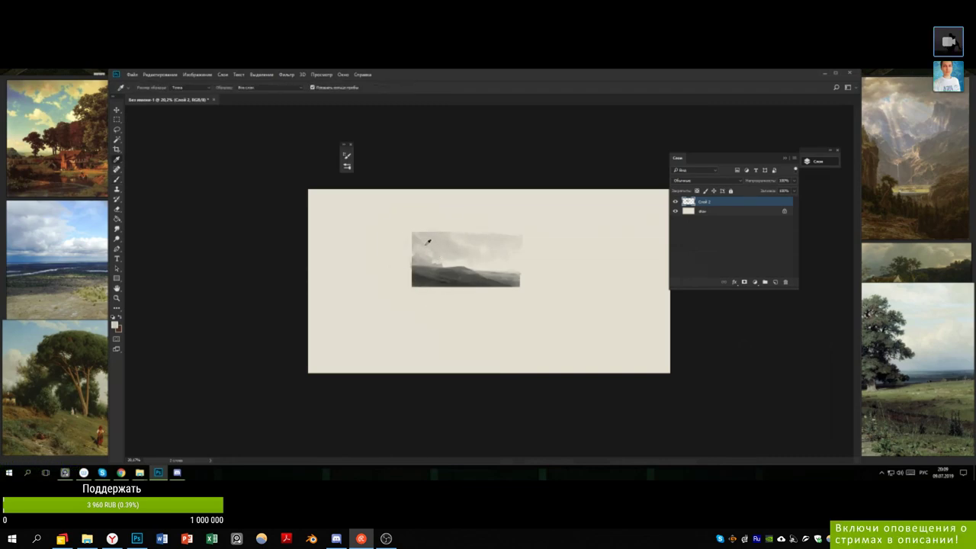
left_click(416, 242, "alt")
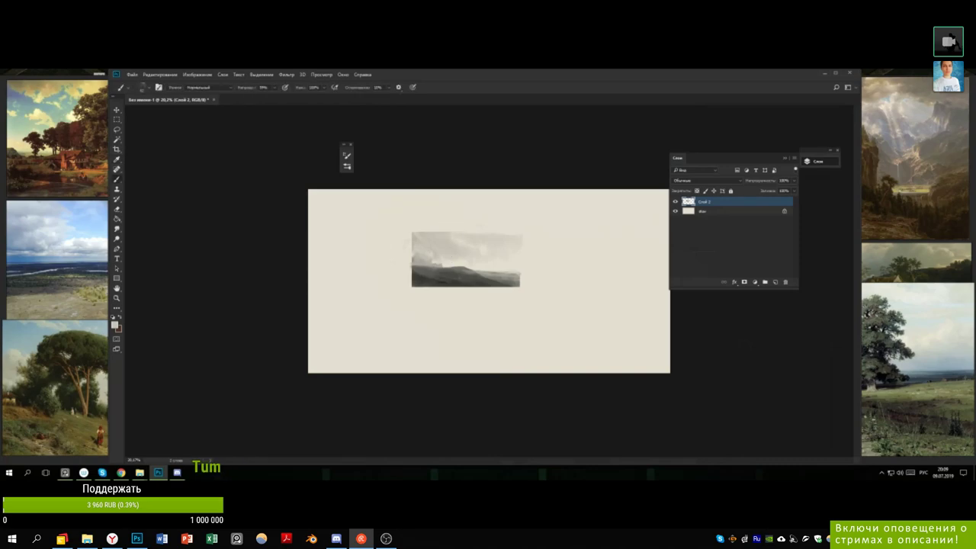
left_click(431, 252, "alt")
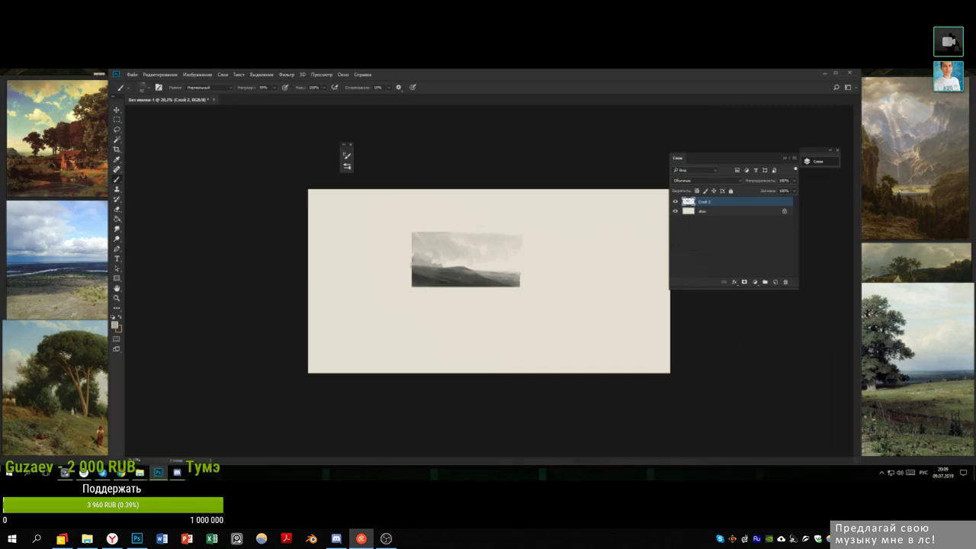
- Refine the dark hill's right slope and the horizon edge behind it with sampled dark, mid and light greys
key("alt")
left_click(495, 268, "alt")
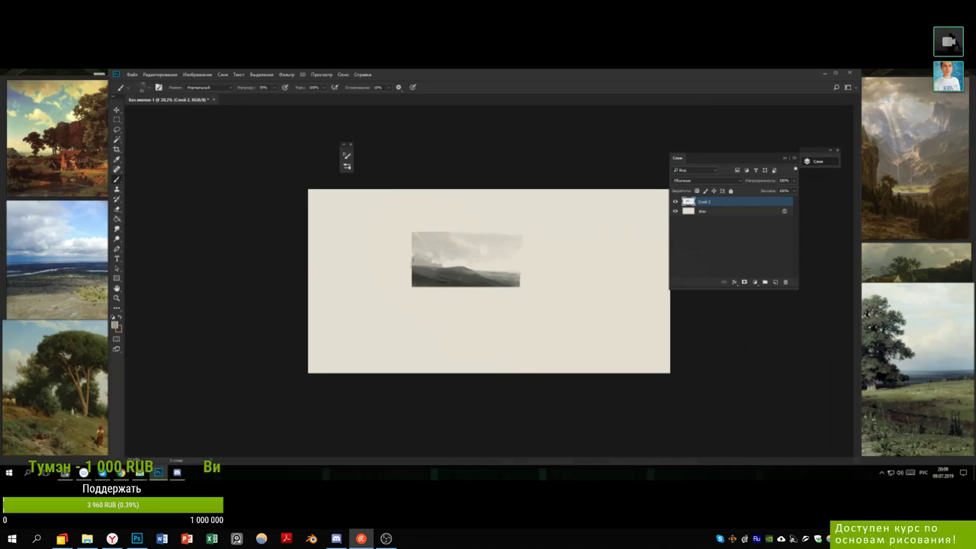
left_click(482, 271, "alt")
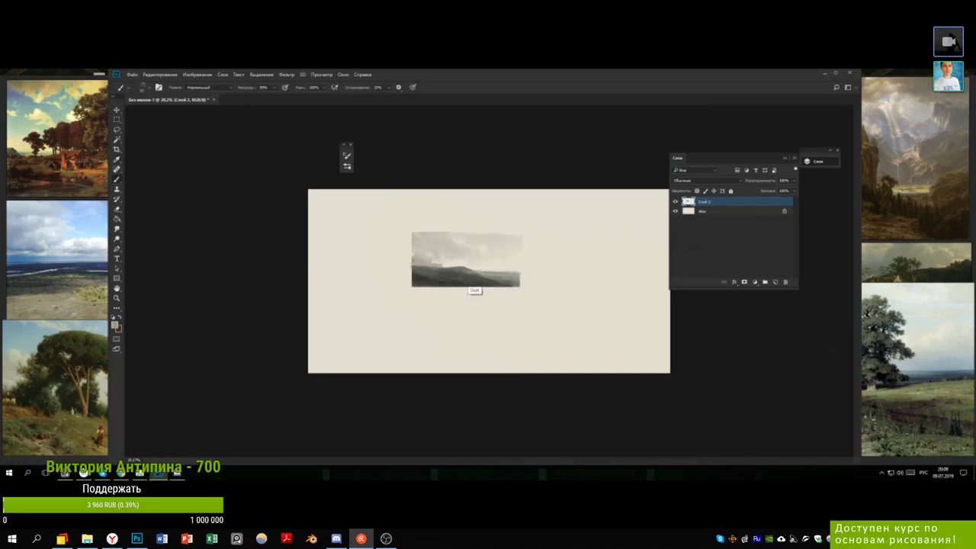
left_click(482, 265, "alt")
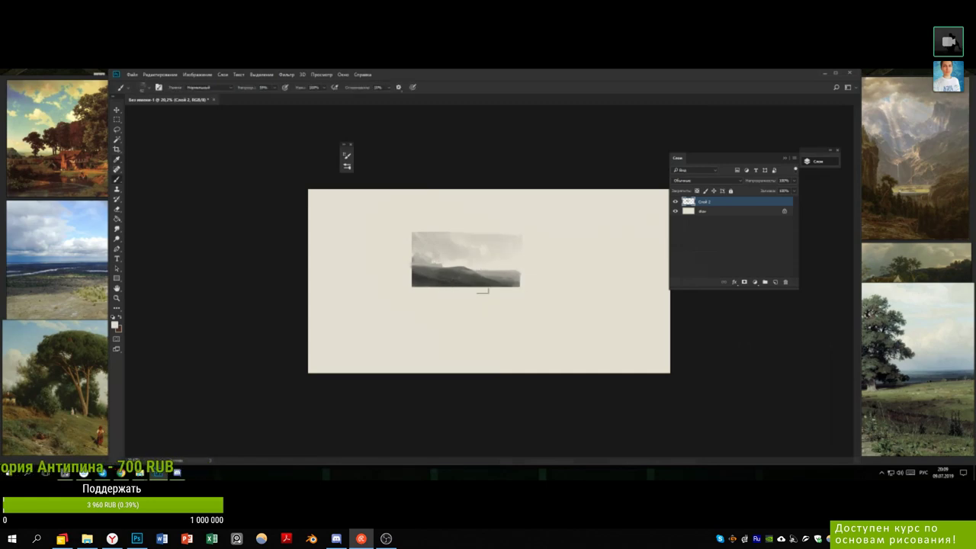
left_click(475, 268, "alt")
left_click(475, 268, "alt")
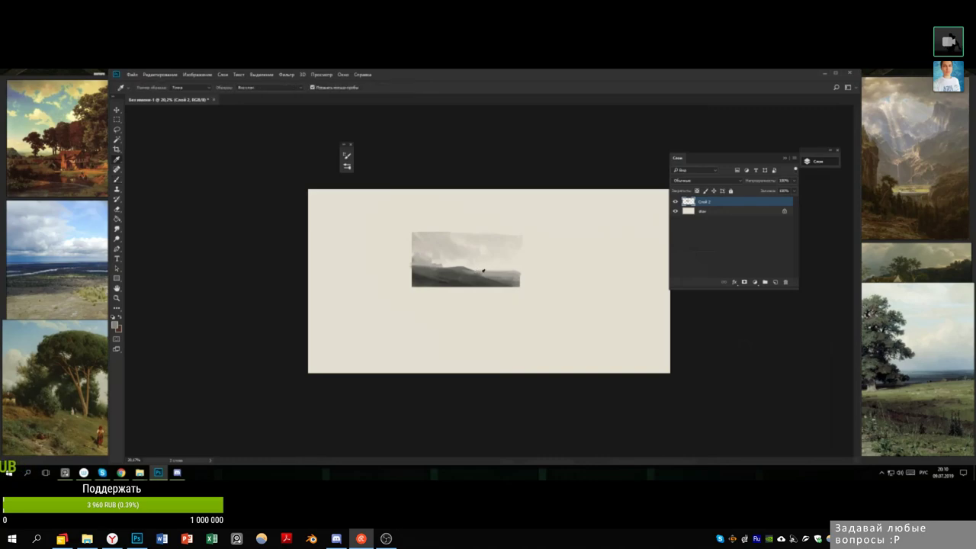
left_click(475, 269, "alt")
left_click(481, 273, "alt")
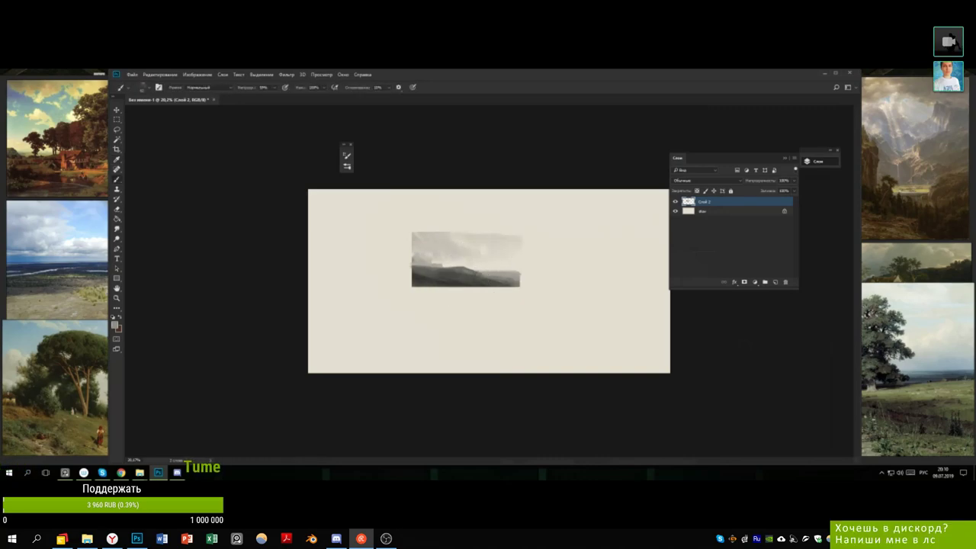
- Refine the dark hill's right slope and the crest below the distant trees with sampled dark and mid greys
left_click(491, 277, "alt")
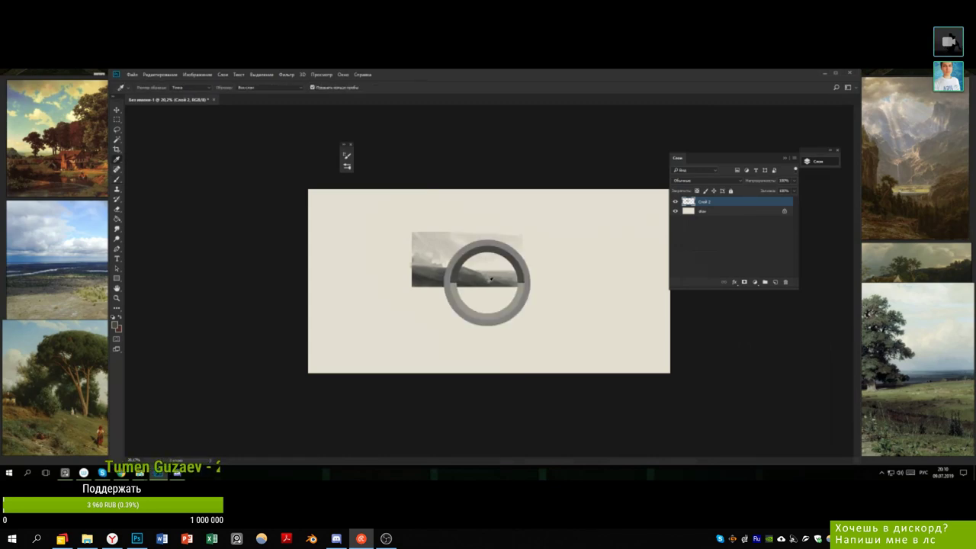
left_click(486, 281, "alt")
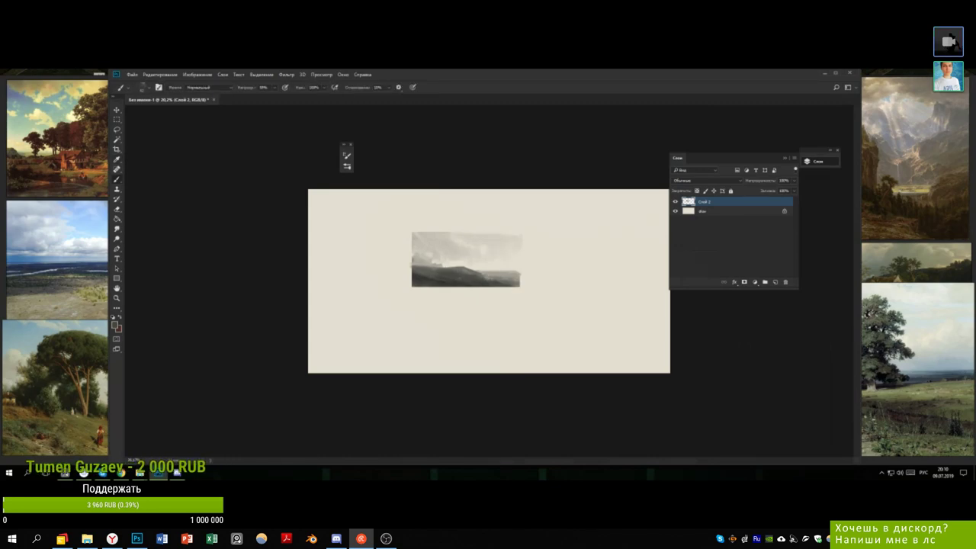
left_click(501, 282, "alt")
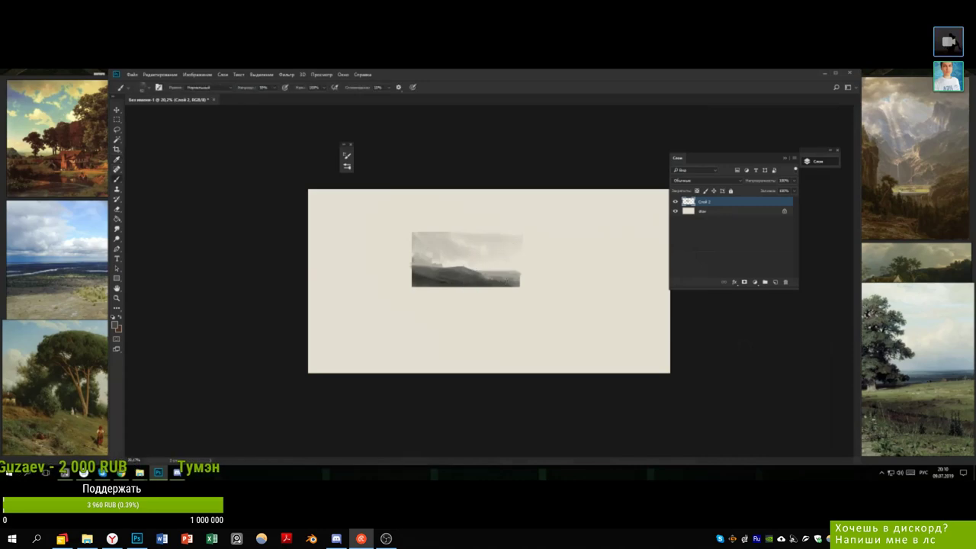
left_click(444, 263, "alt")
left_click(444, 264, "alt")
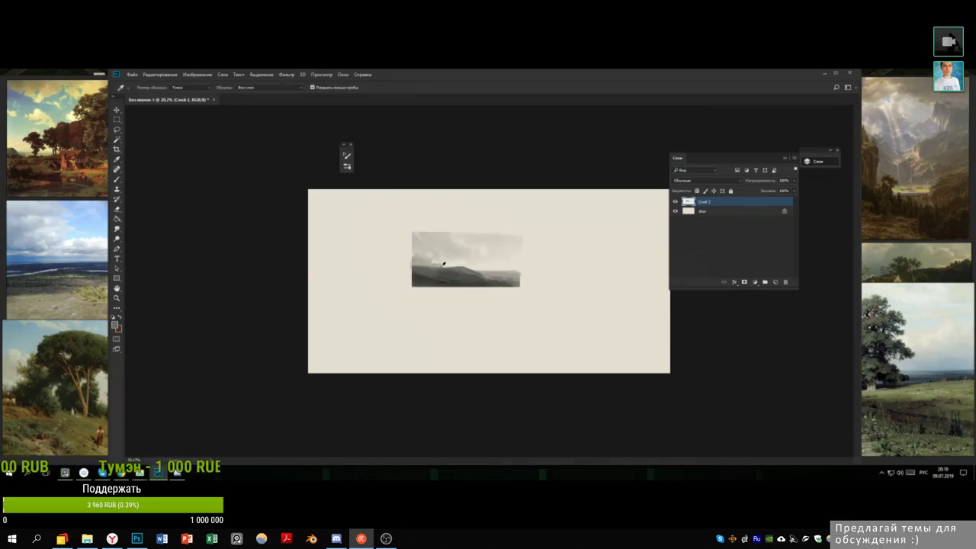
left_click(446, 271, "alt")
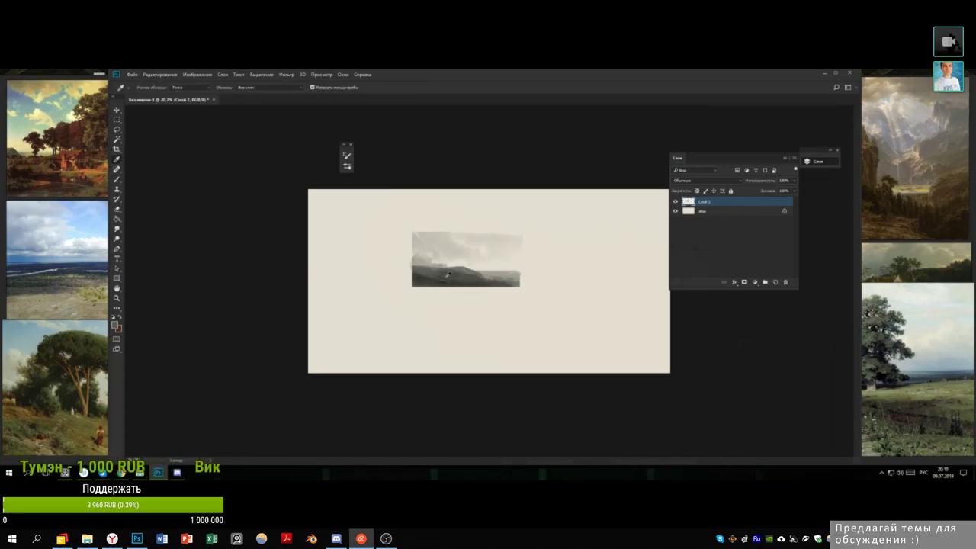
- Adjust the brush size and block in a tall dark grey tree mass on the hill's crest
right_click(449, 250)
left_click_drag(501, 270, 505, 270)
key("Return")
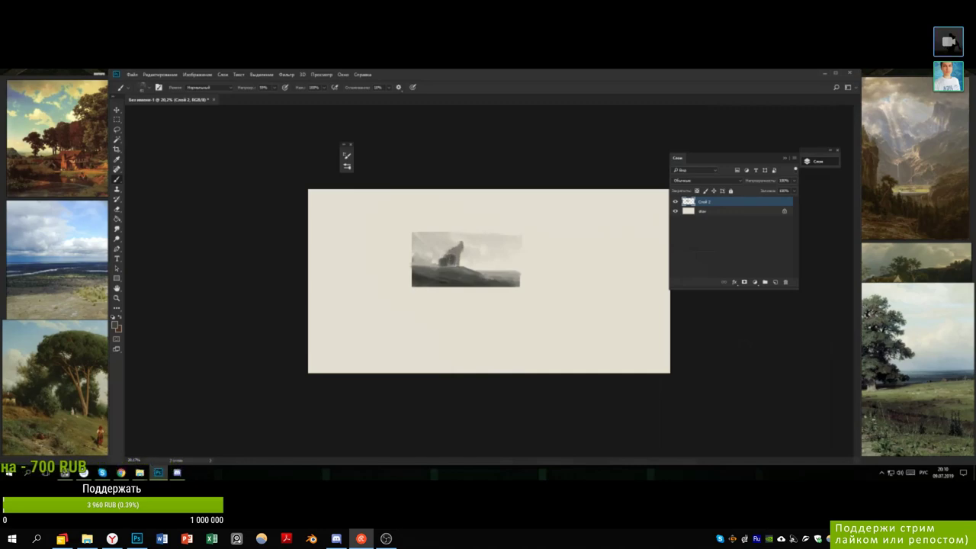
left_click(450, 258, "alt")
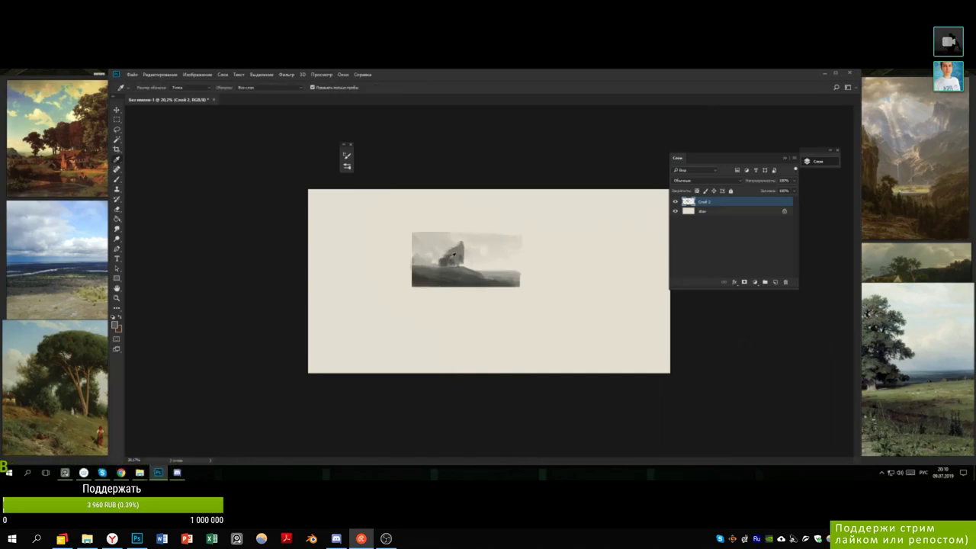
left_click(451, 257, "alt")
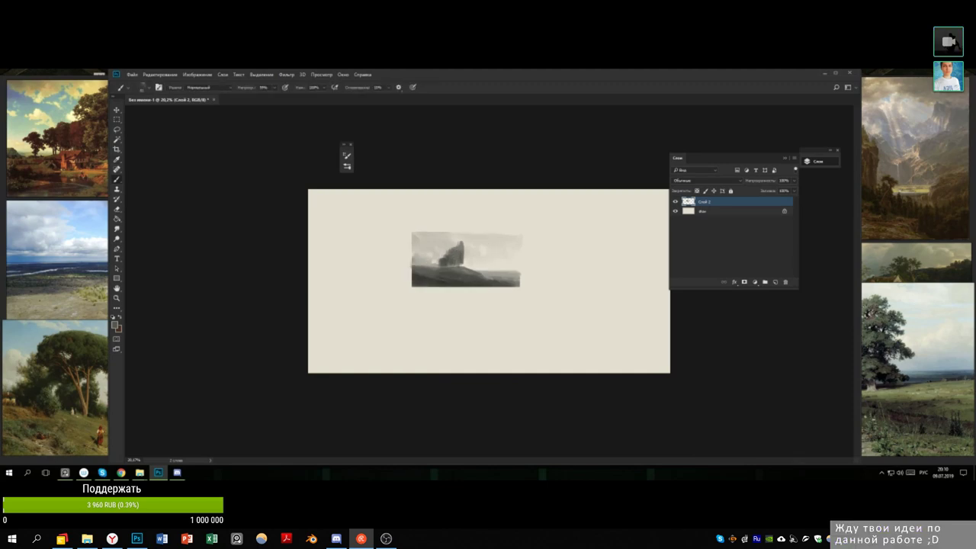
- Extend the tree mass with smaller clumps on its left side, using sampled mid and light greys
left_click(452, 257, "alt")
left_click(442, 260, "alt")
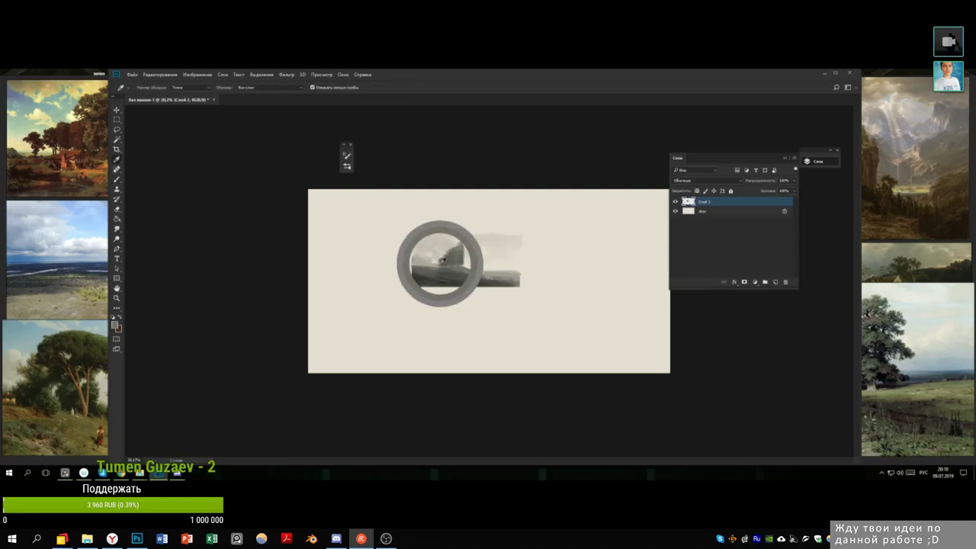
left_click(442, 260, "alt")
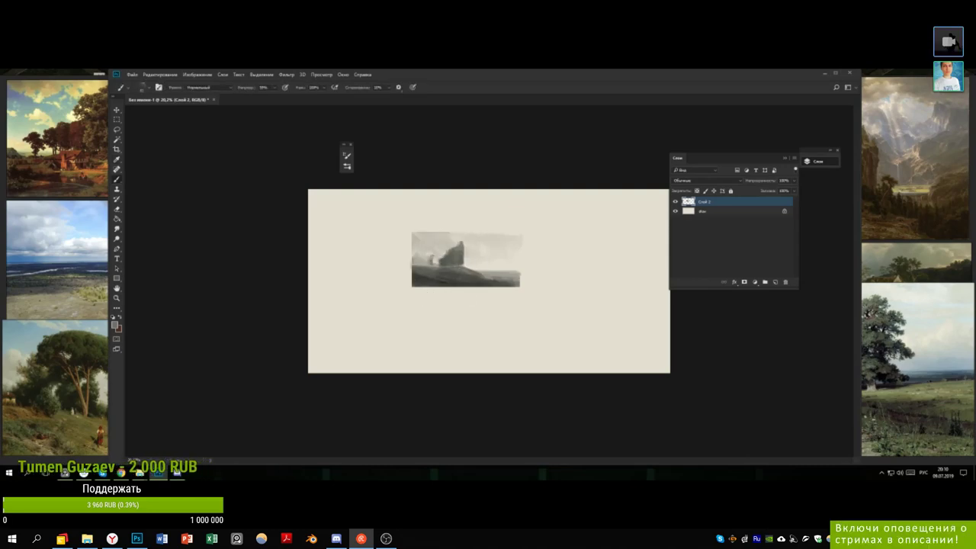
left_click(435, 258, "alt")
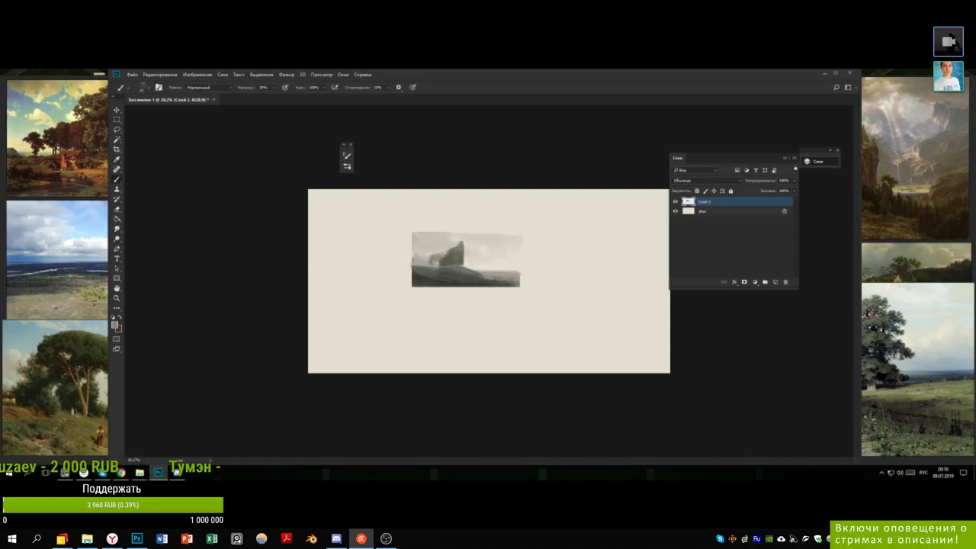
left_click(447, 261, "alt")
left_click(442, 254, "alt")
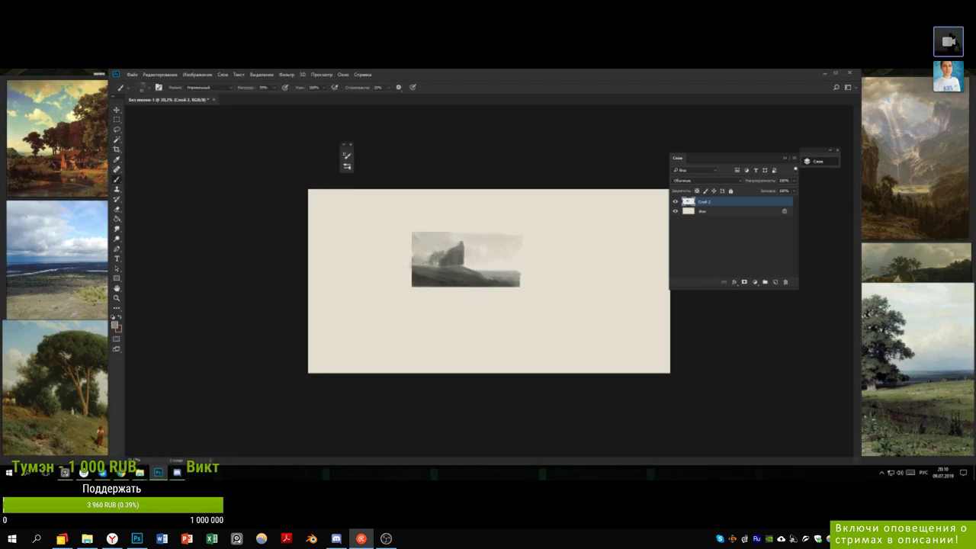
- Soften the ground along the base of the trees and taper the tall tree mass into a pointed silhouette with sampled greys
left_click(438, 264, "alt")
mouse_move(422, 265)
left_mouse_down()
mouse_move(476, 264)
mouse_move(469, 267)
left_mouse_up()
left_click(466, 253, "alt")
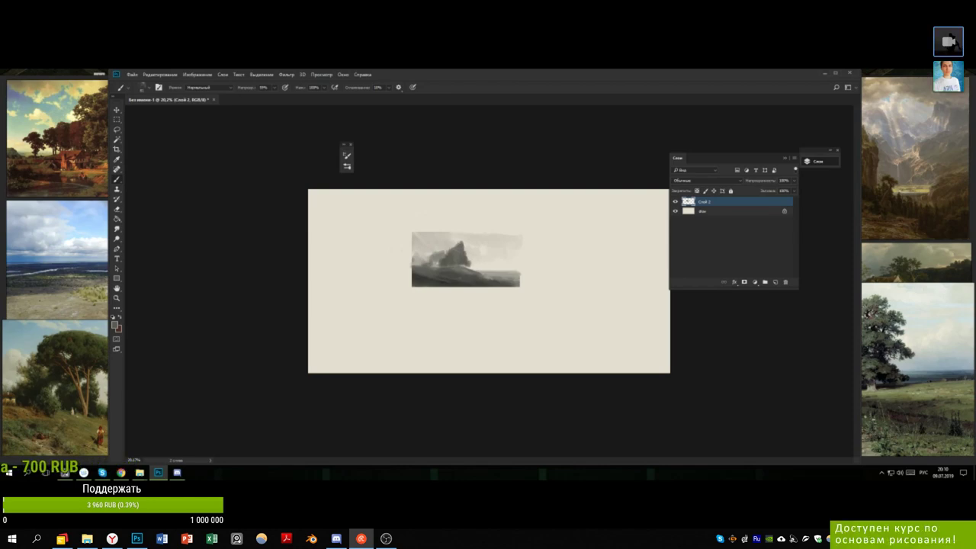
left_click(456, 251, "alt")
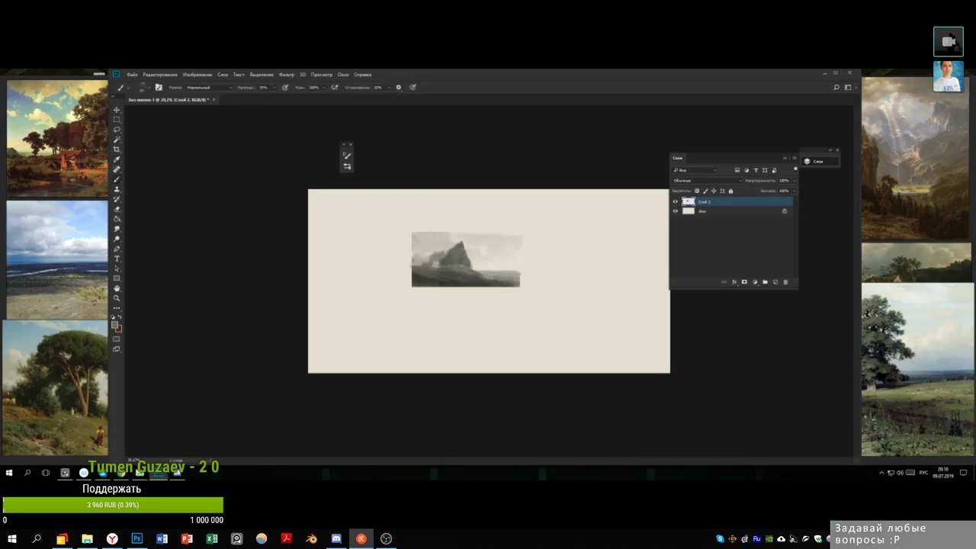
left_click(461, 256, "alt")
left_click(446, 252, "alt")
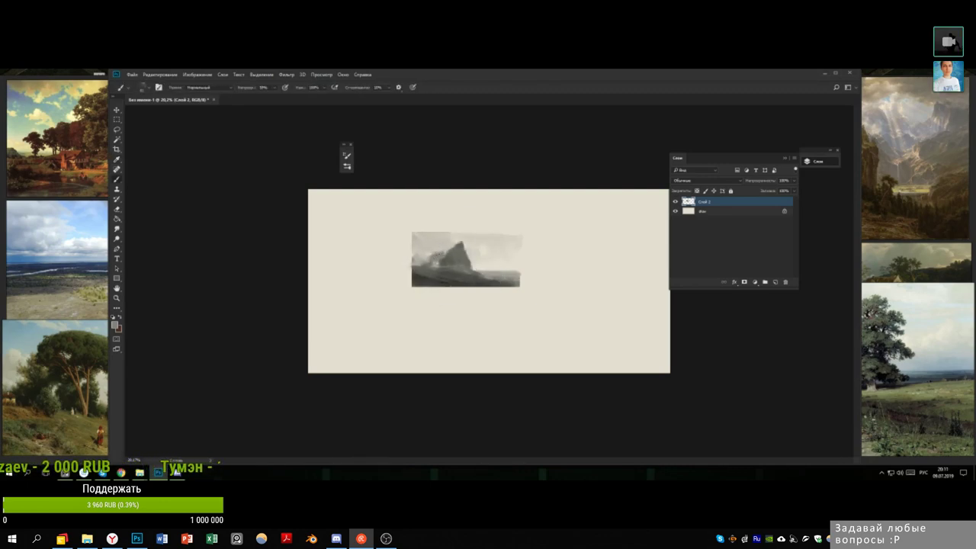
- Round the tall tree's crown and model the foliage clumps to its left with sampled light, mid and dark greys
left_click(437, 256, "alt")
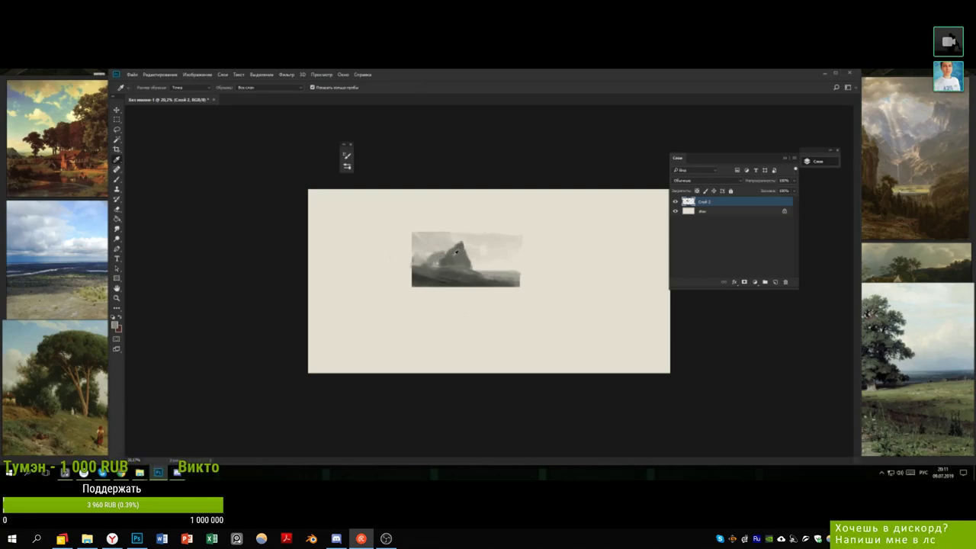
left_click(463, 241, "alt")
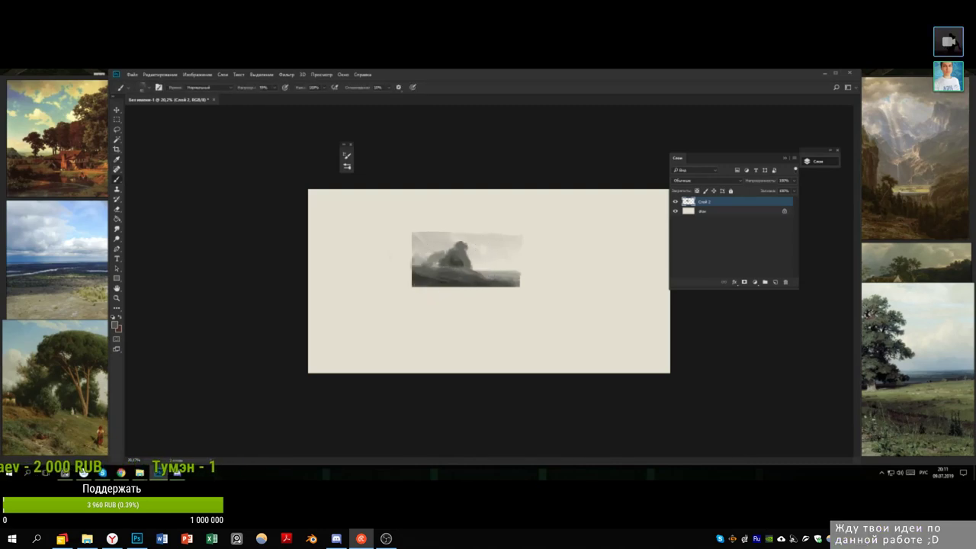
left_click_drag(436, 264, 439, 259)
left_click(445, 262, "alt")
left_click(446, 262, "alt")
left_click(448, 259, "alt")
left_click(440, 257, "alt")
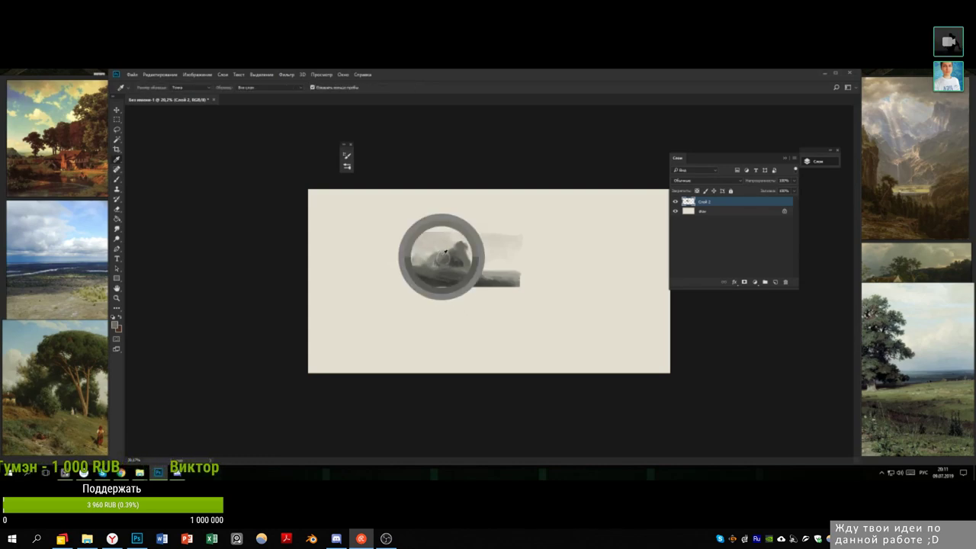
left_click(446, 260, "alt")
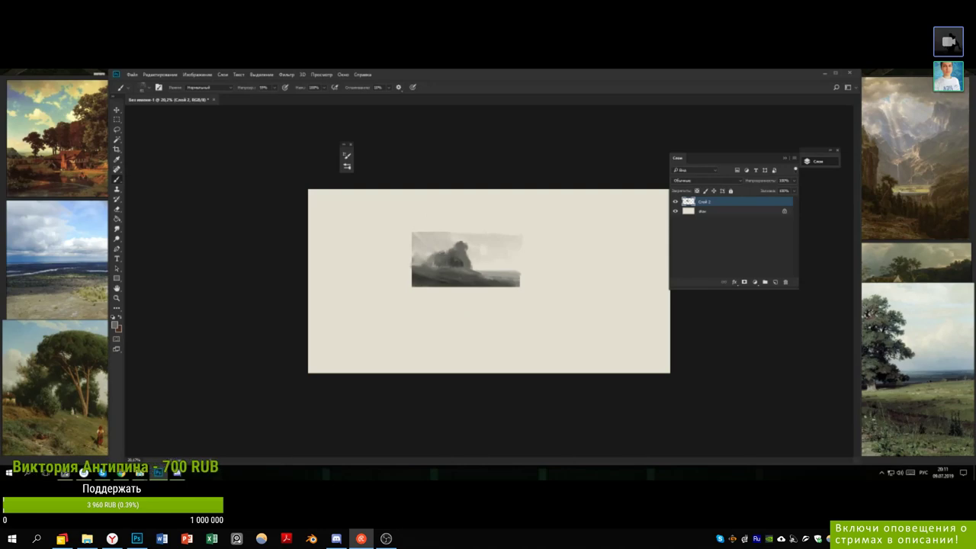
left_click(437, 270, "alt")
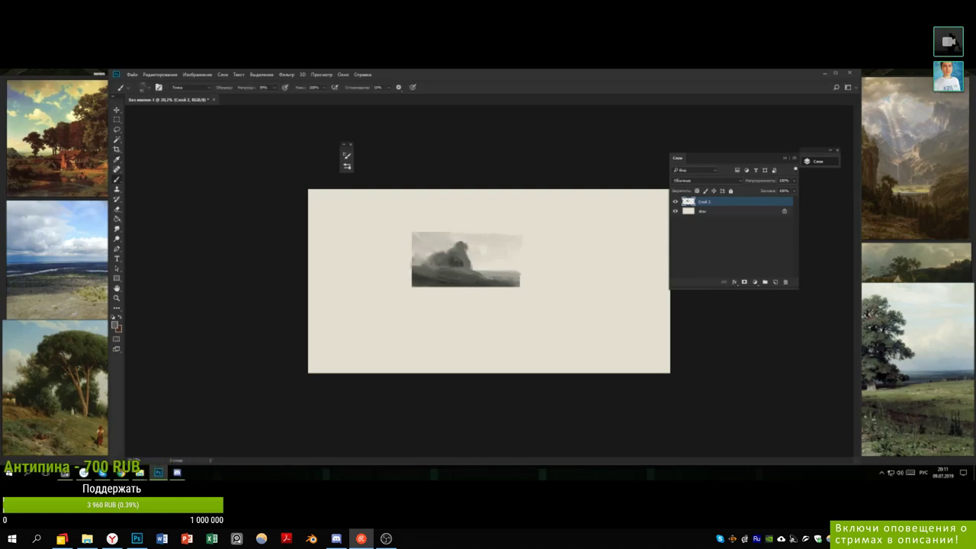
- Switch to a different textured brush preset and adjust its size for the foliage
right_click(467, 259)
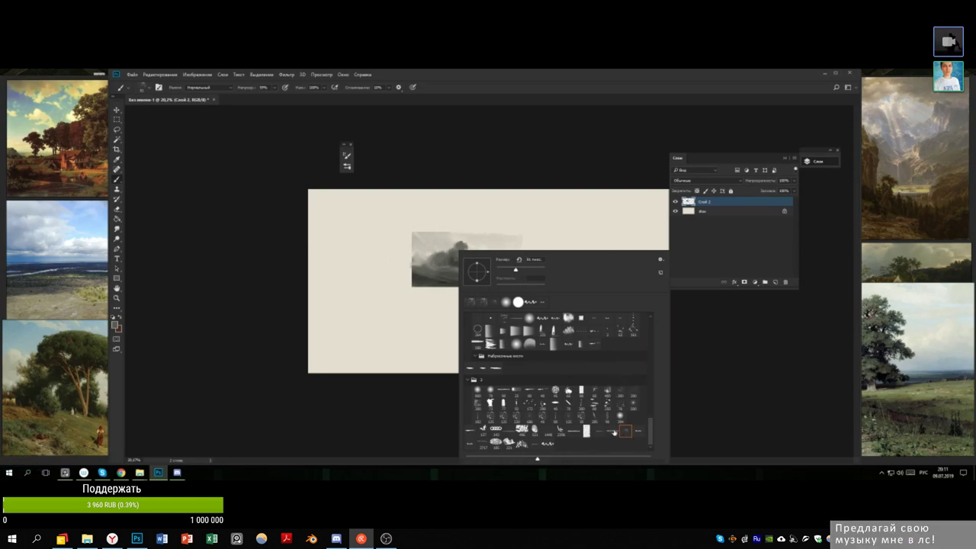
scroll(641, 431, "up", 3)
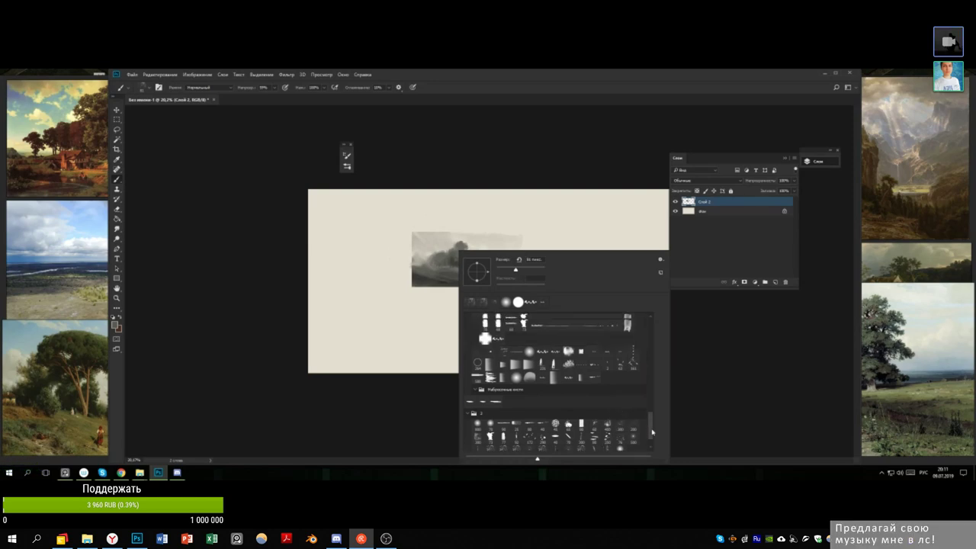
left_click(612, 392)
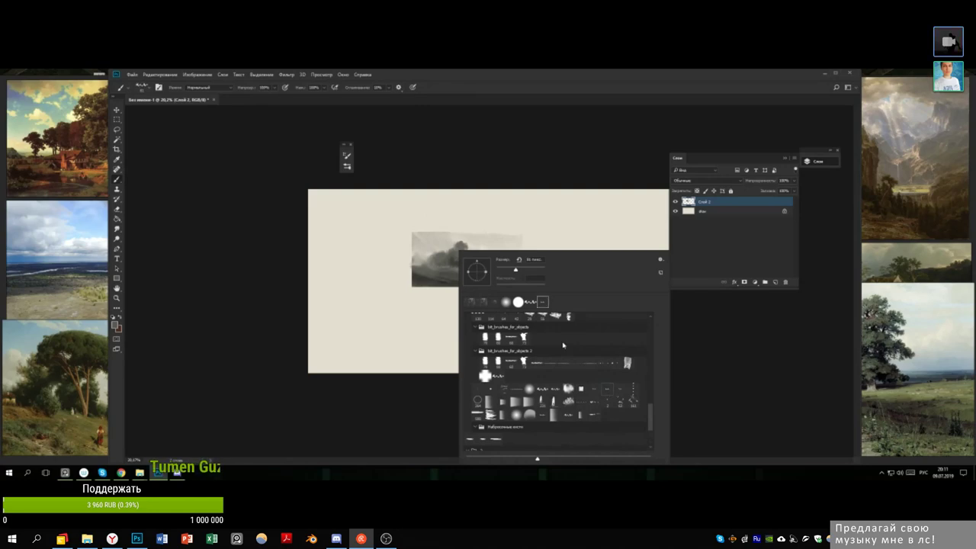
left_click(517, 271)
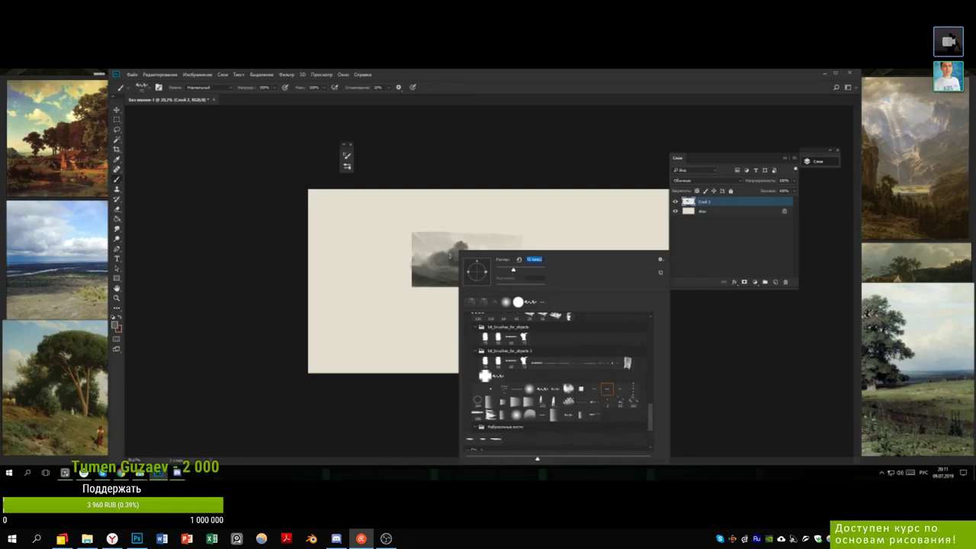
left_click(450, 256)
right_click(458, 259)
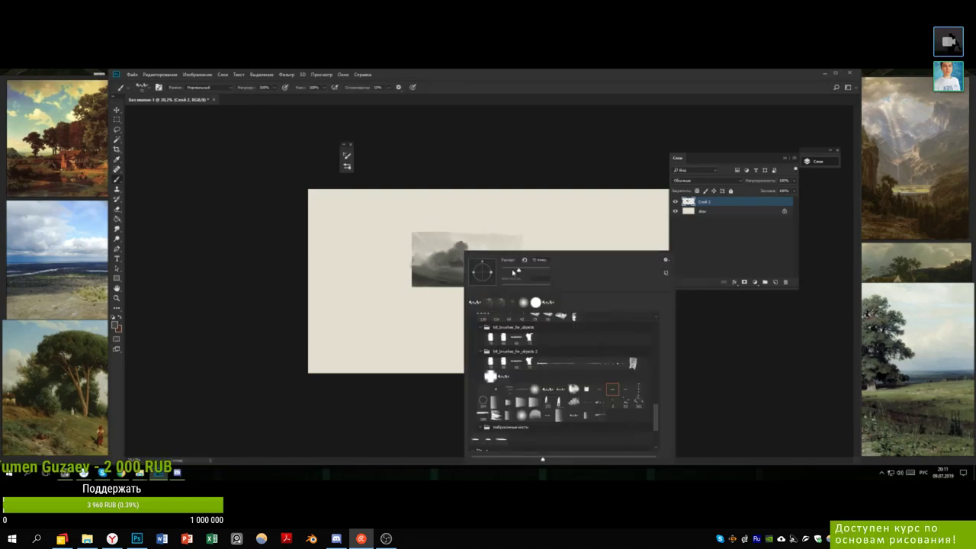
key("Escape")
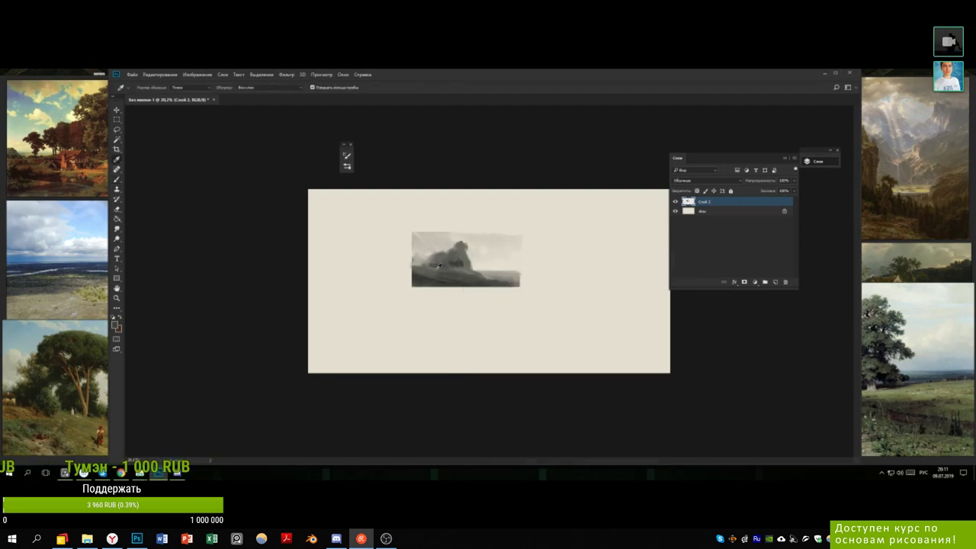
- Paint a row of dark grey trees from the sketch's left edge to the central tree clump
left_click(462, 270, "alt")
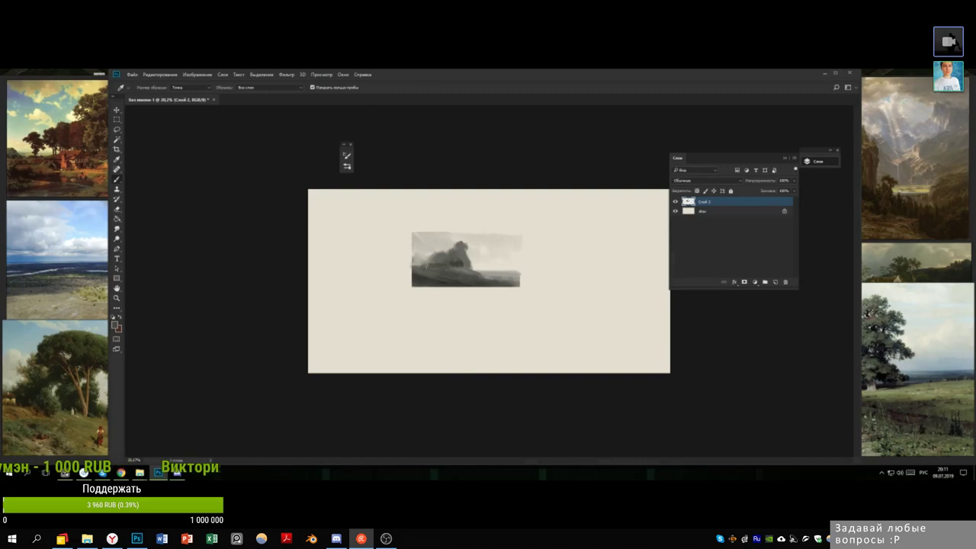
left_click(436, 264, "alt")
left_click_drag(412, 257, 411, 266)
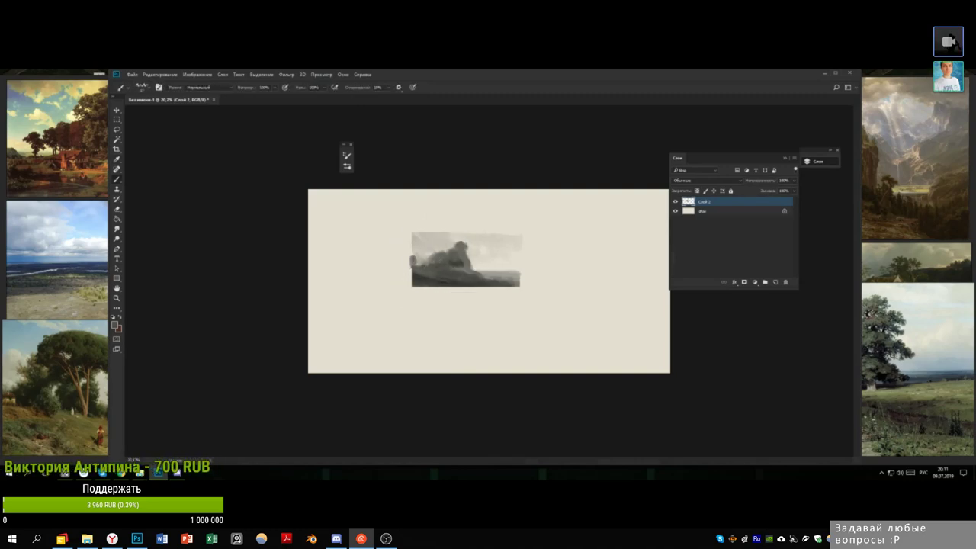
left_click(416, 257, "alt")
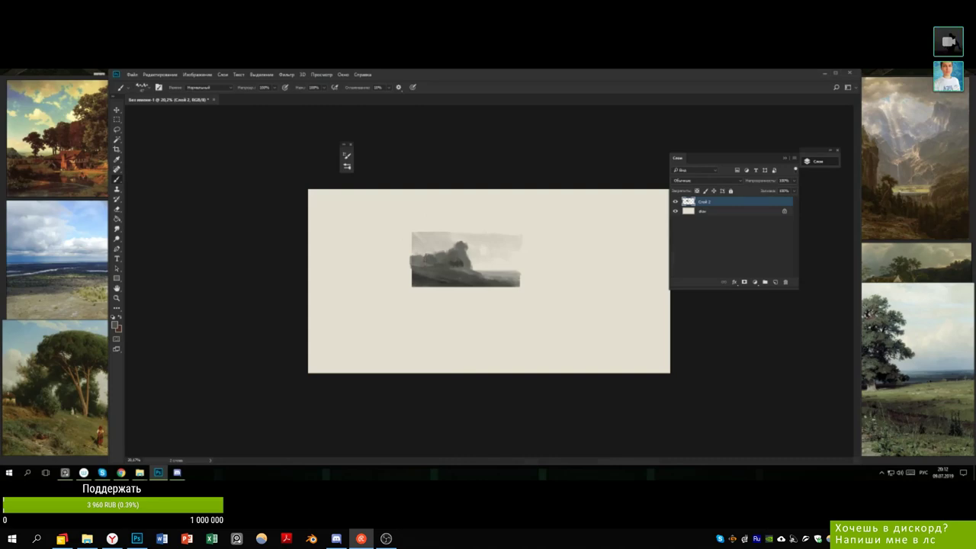
left_click(429, 257, "alt")
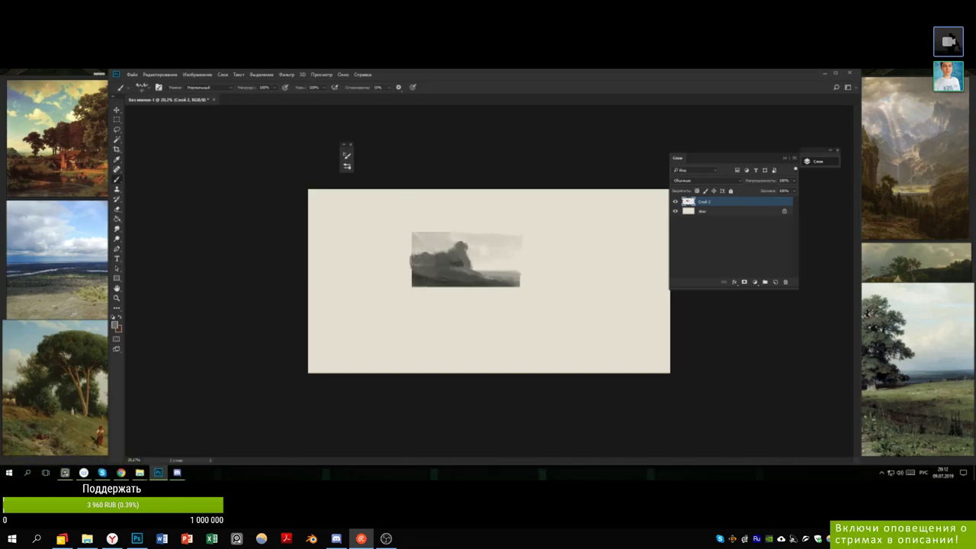
- Rework the base of the left tree line and start a small dark bush right of the tall tree with sampled greys
left_click(436, 262, "alt")
left_click(430, 270, "alt")
left_click(442, 269, "alt")
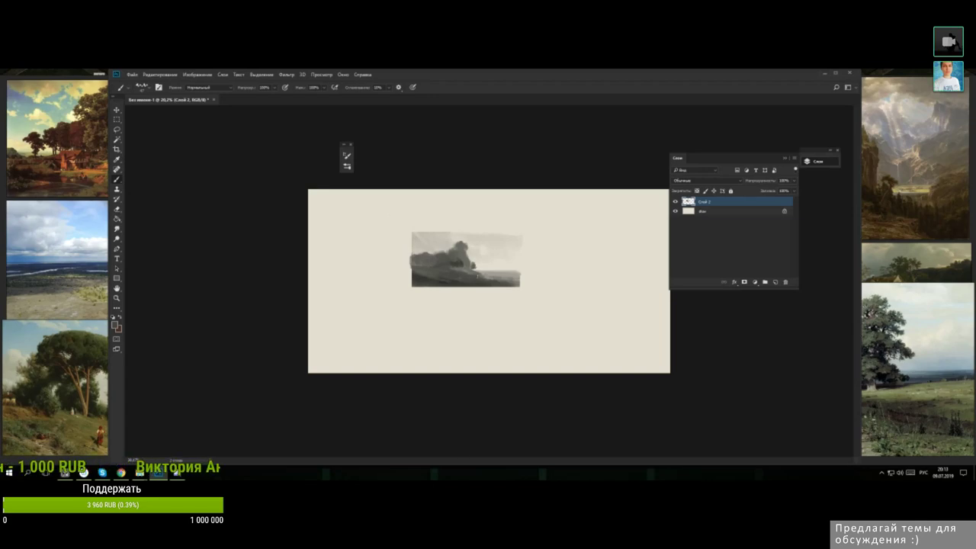
- Build up the small bush at the tall tree's right foot with sampled dark greys, trimming its edge with sky grey
left_click(466, 259, "alt")
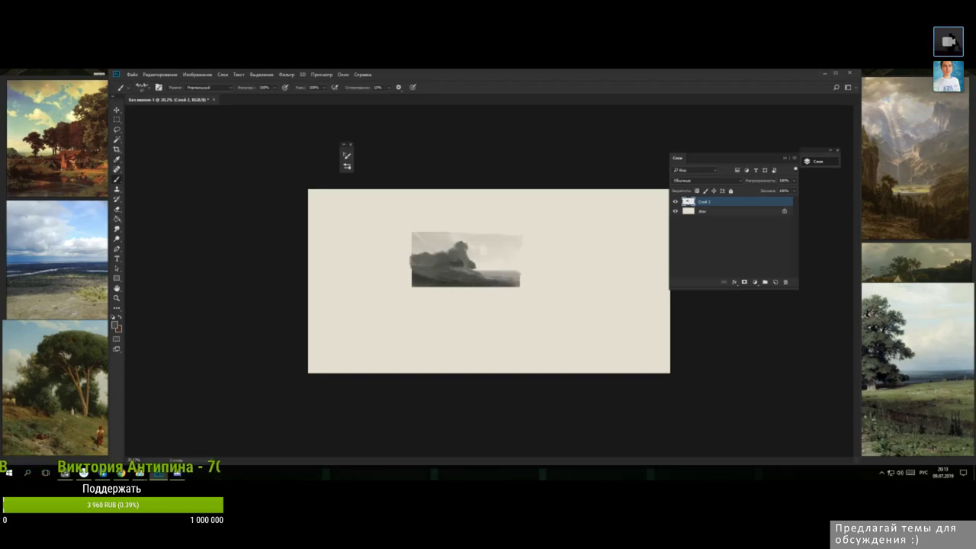
key("alt")
left_click(472, 254, "alt")
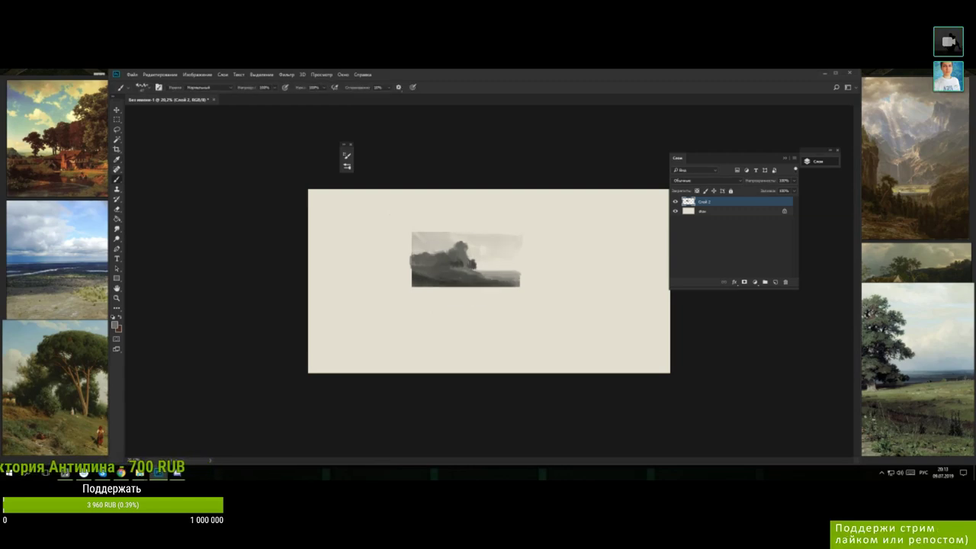
left_click(473, 261, "alt")
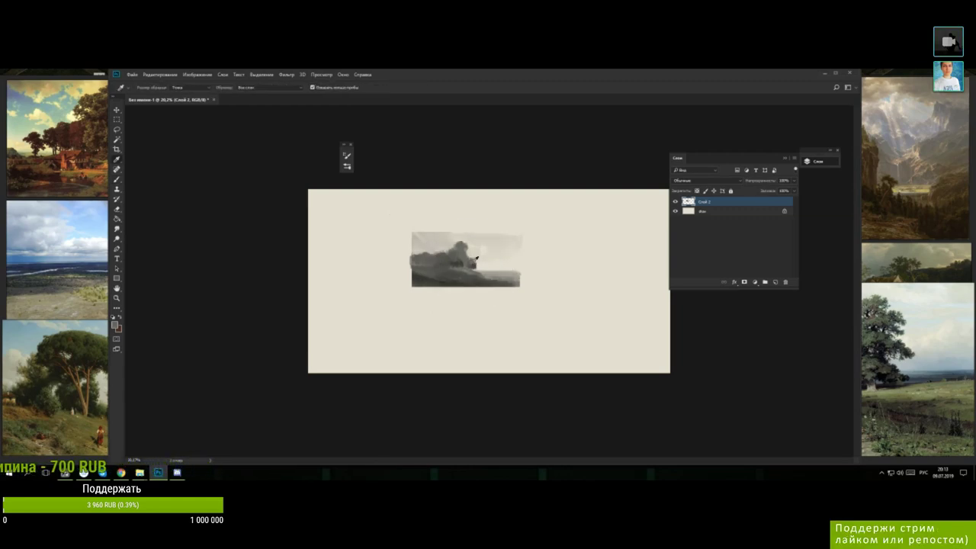
left_click(473, 261, "alt")
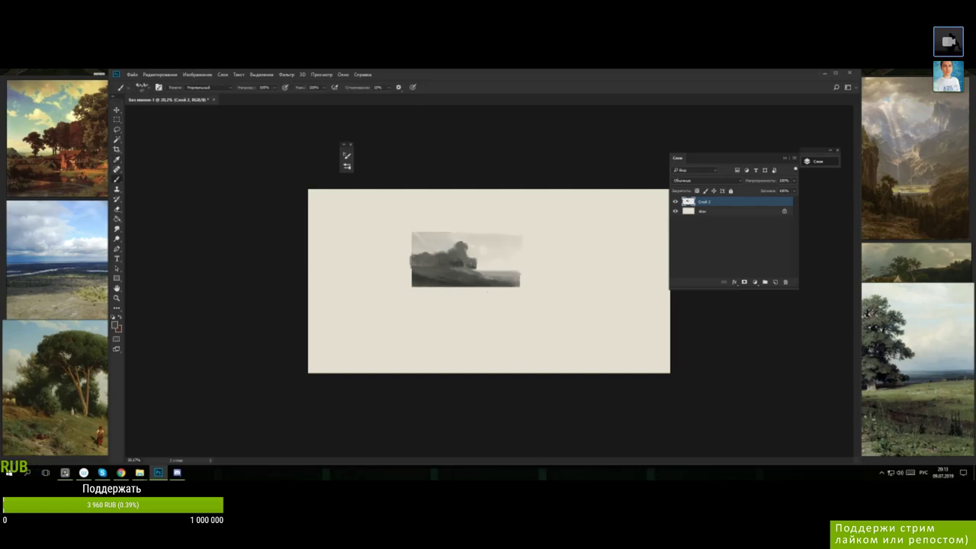
- Refine the edges of the tall tree crown and the bush at its right foot with sampled sky and foliage greys
key("alt")
left_click(474, 258, "alt")
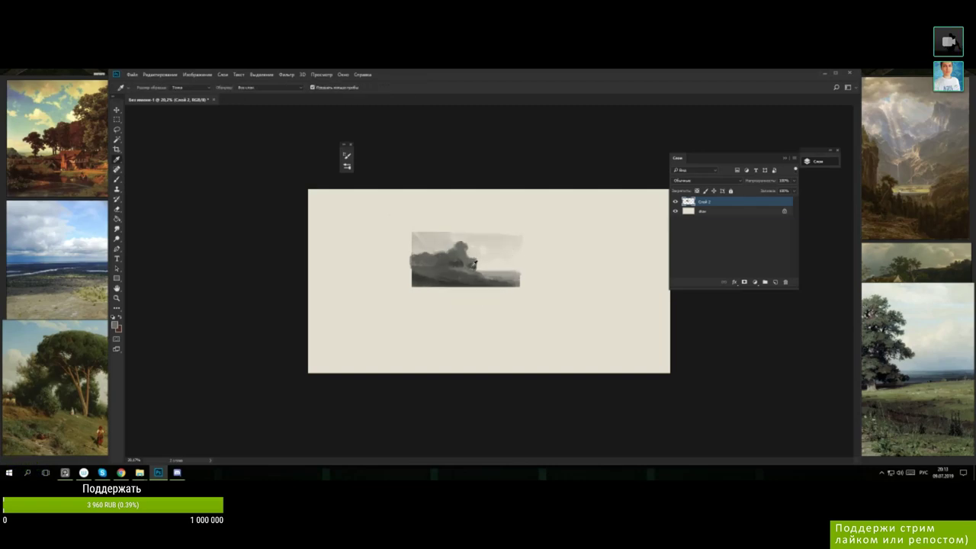
left_click(462, 259, "alt")
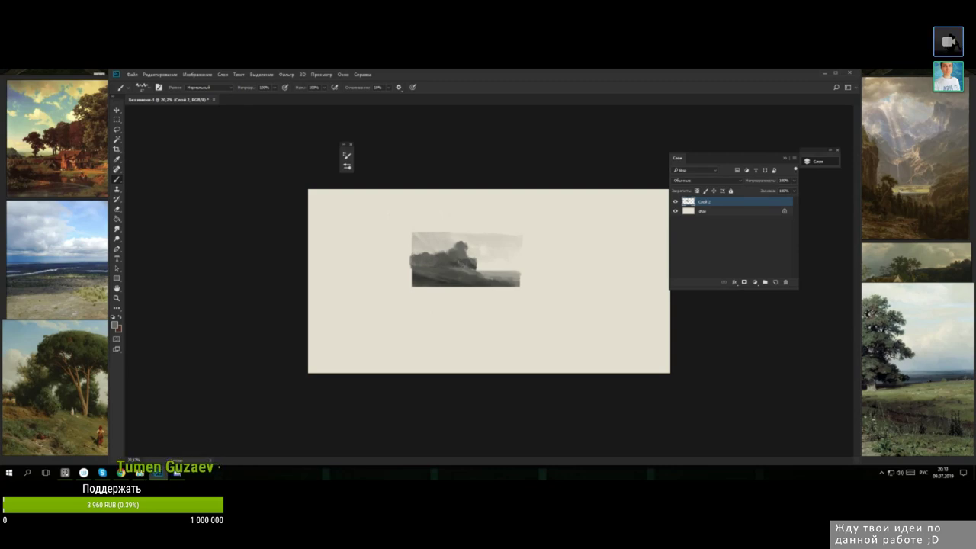
left_click(470, 248, "alt")
left_click(466, 255, "alt")
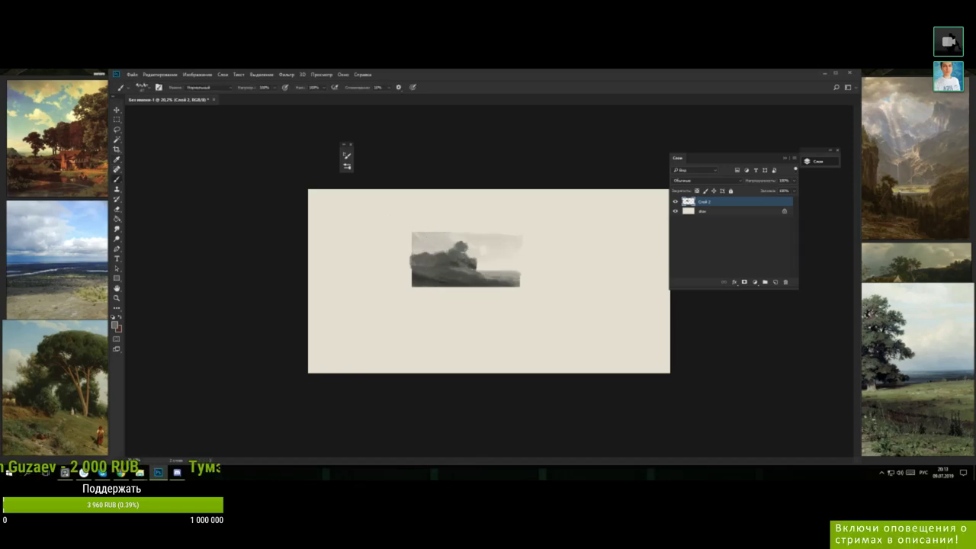
left_click(471, 248, "alt")
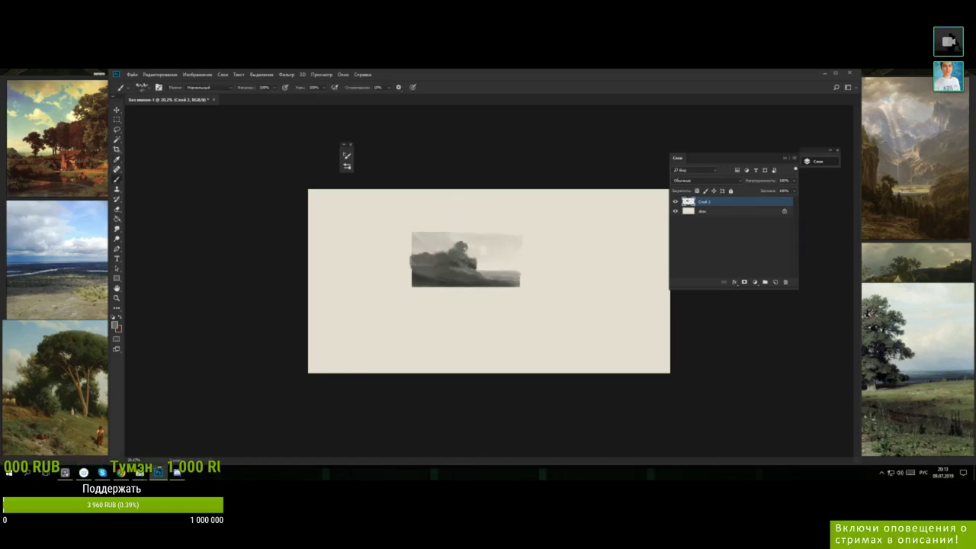
left_click(473, 264, "alt")
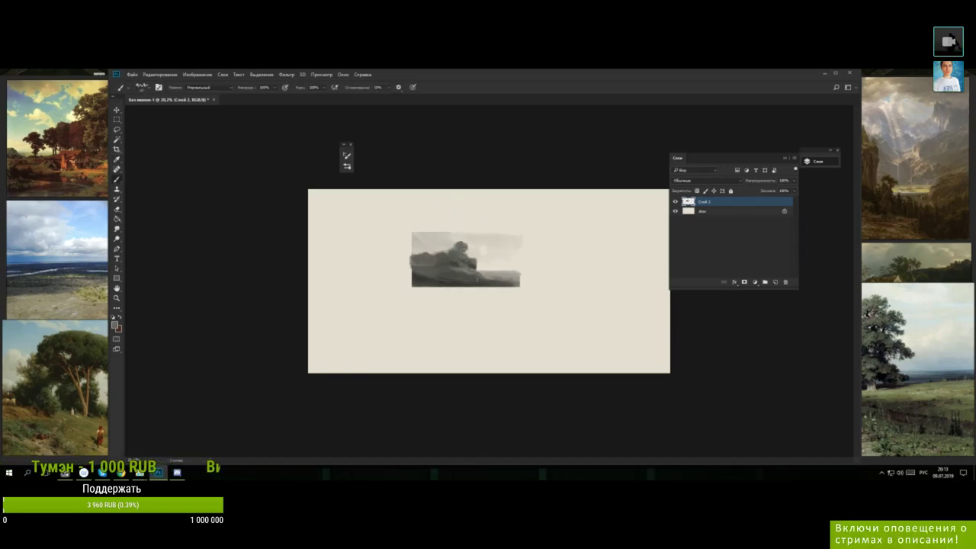
- Touch up the left tree line's silhouette and body, sampling greys from the sky, foliage and foreground
left_click(440, 252, "alt")
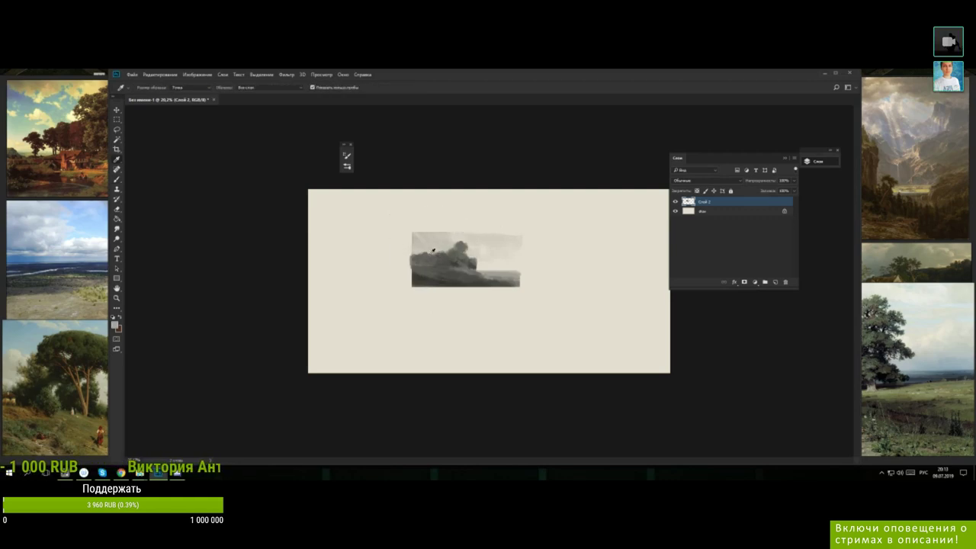
left_click(457, 265, "alt")
left_click(445, 280, "alt")
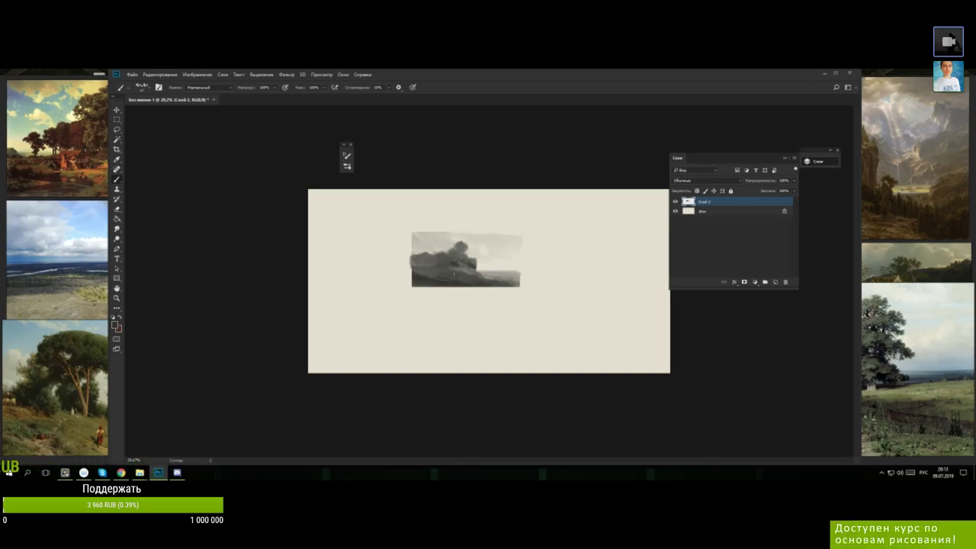
left_click(428, 263)
key("i")
left_click(432, 258)
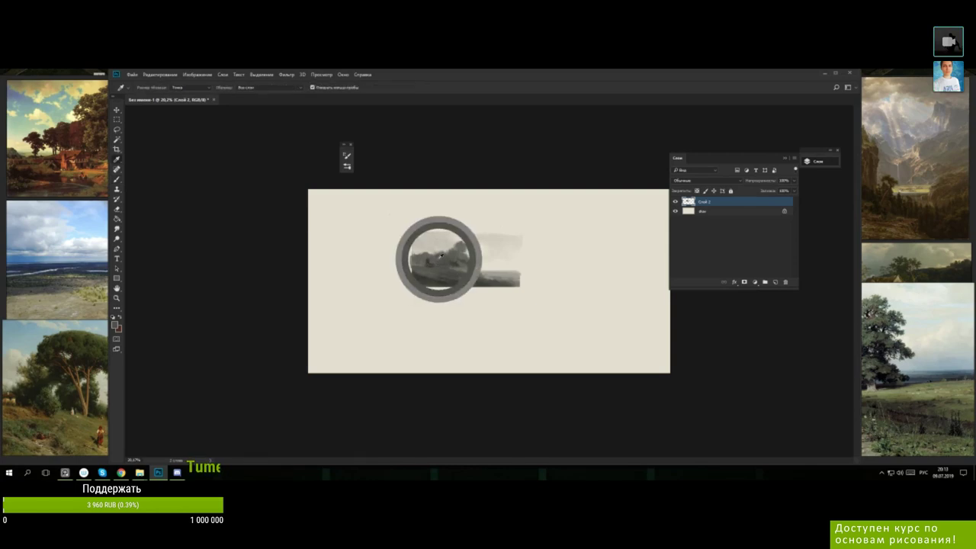
key("b")
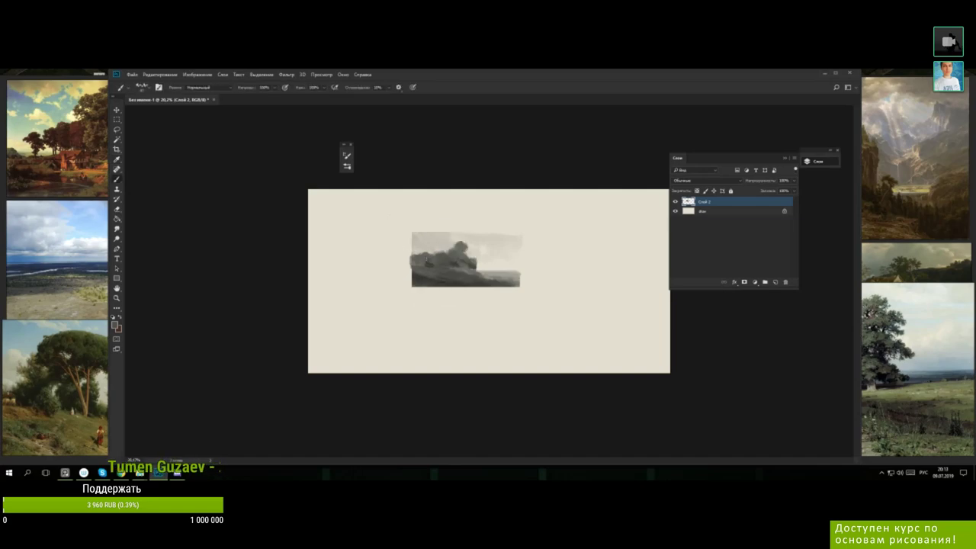
- Rework the shadows and ground transition at the base of the central tree clump with sampled dark greys
left_click(458, 261, "alt")
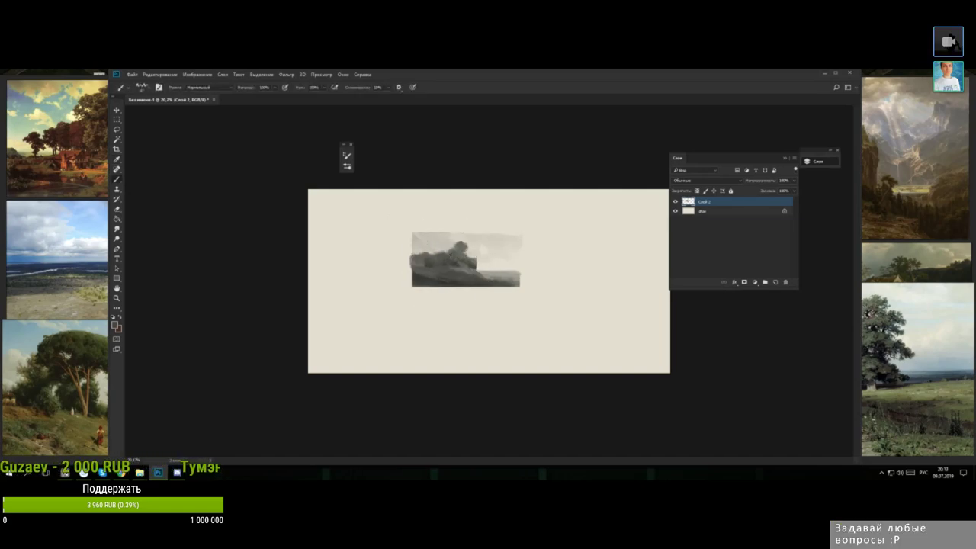
key("i")
key("b")
left_click(455, 264, "alt")
left_click(458, 261, "alt")
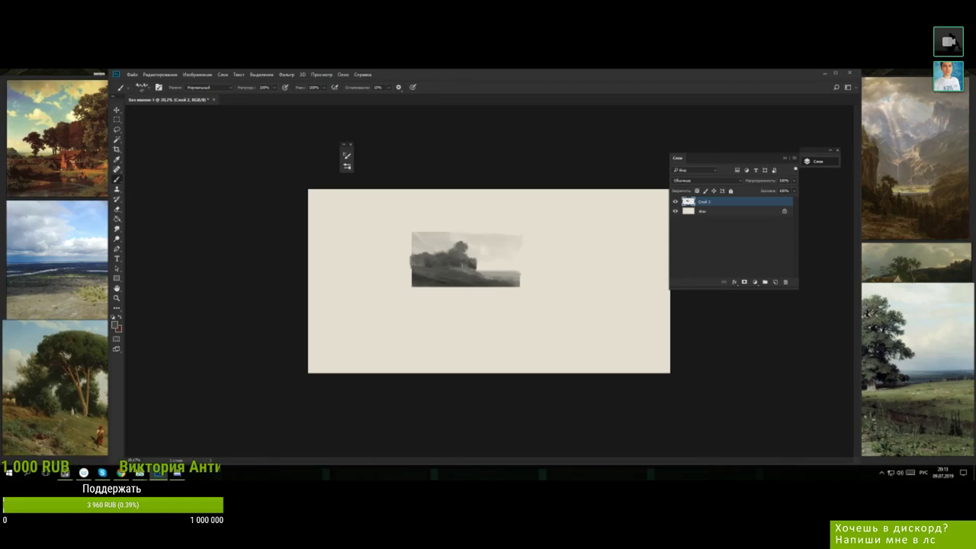
left_click(461, 267, "alt")
left_click_drag(456, 271, 466, 271)
left_click(462, 262, "alt")
- Reduce the brush size and paint thin mid-grey ground strokes along the slope below the trees
right_click(486, 252)
left_click_drag(530, 272, 527, 272)
left_click(452, 264)
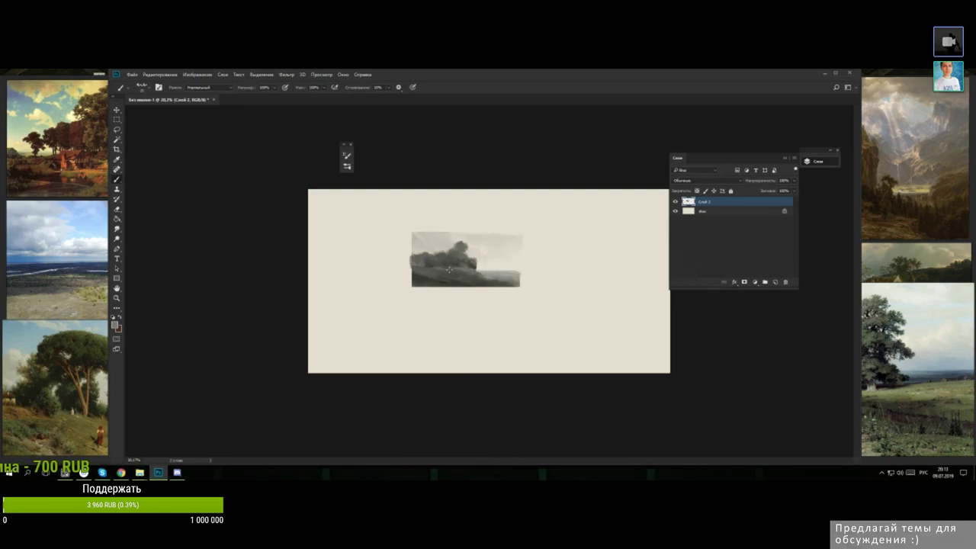
left_click(438, 269, "alt")
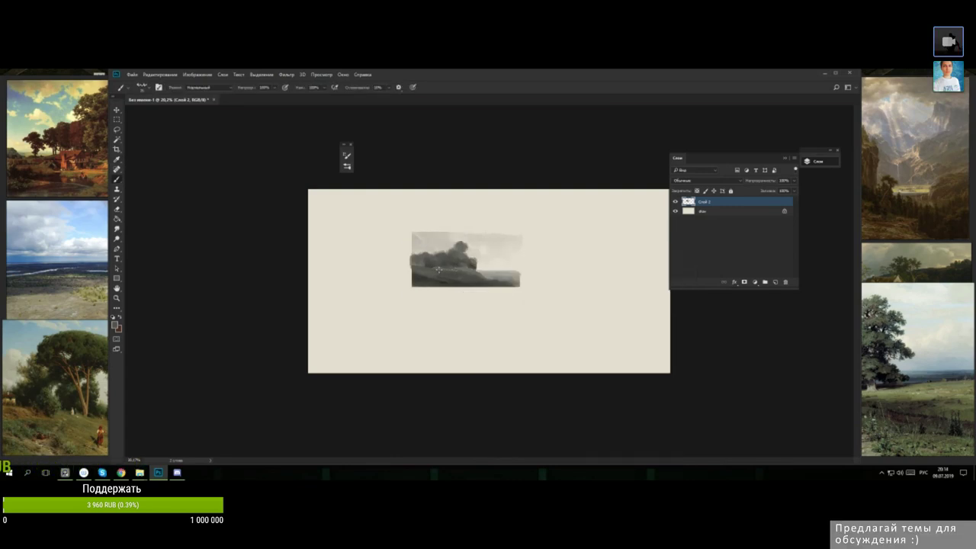
left_click(445, 268, "alt")
left_click(483, 273, "alt")
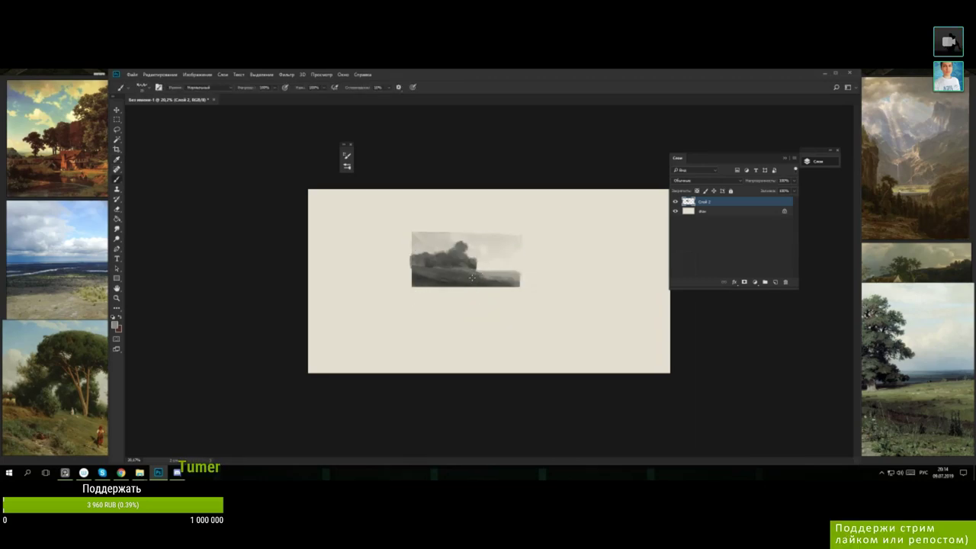
- Paint the first dark grey cloud dabs in the sketch's upper-left sky, and enlarge the brush for the cloud
left_click(453, 243, "alt")
left_click(455, 247, "alt")
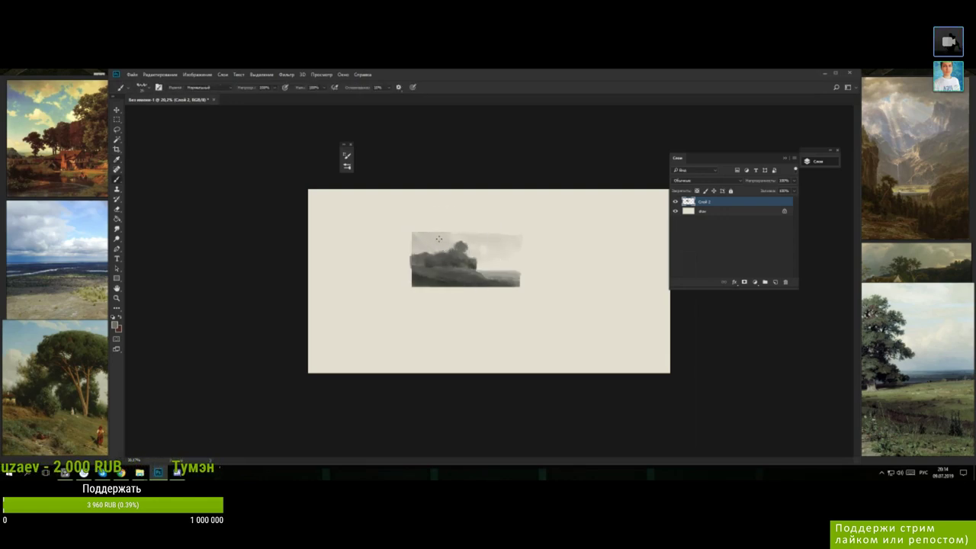
left_click(436, 241, "alt")
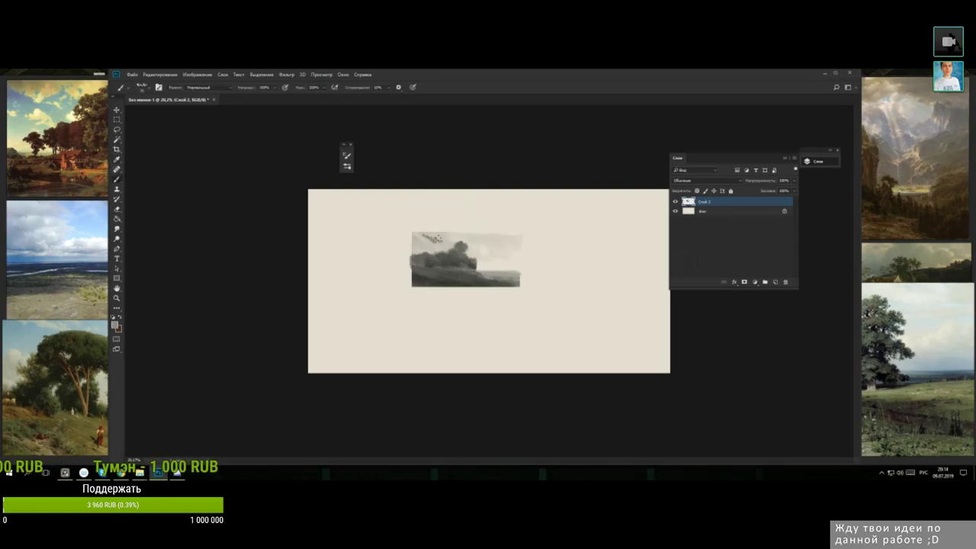
right_click(439, 241)
left_click_drag(486, 261, 490, 261)
key("Return")
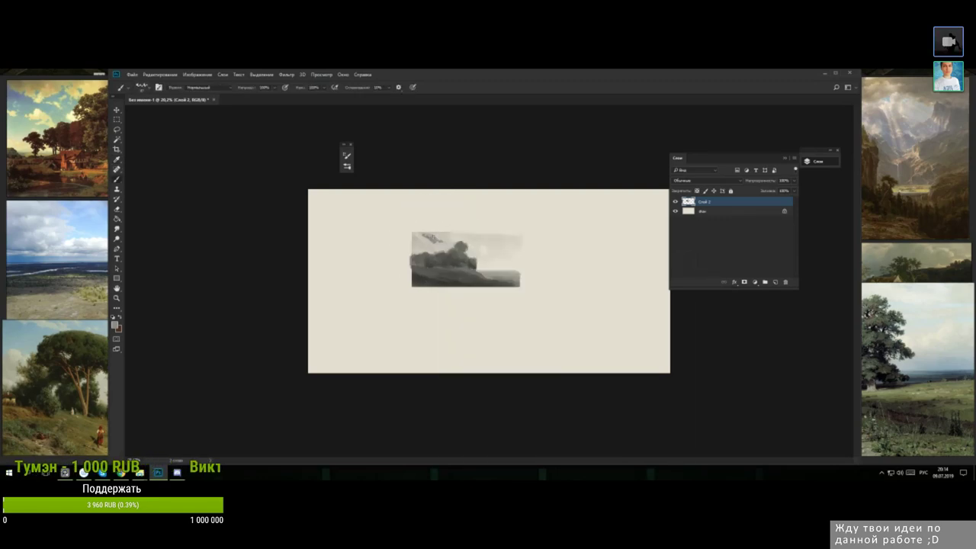
- Shape and soften the dark cloud in the upper-left sky with sampled light and mid greys
left_click(439, 236, "alt")
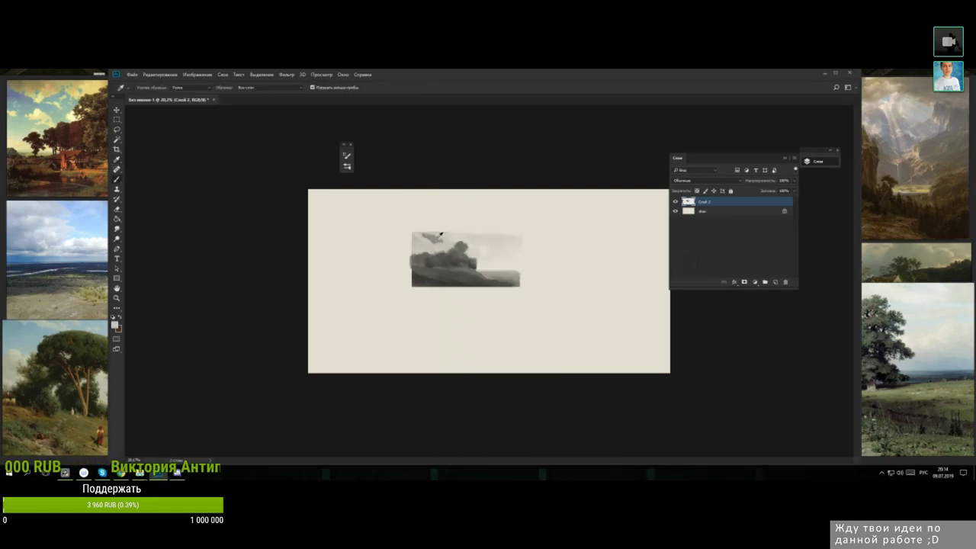
left_click(435, 241, "alt")
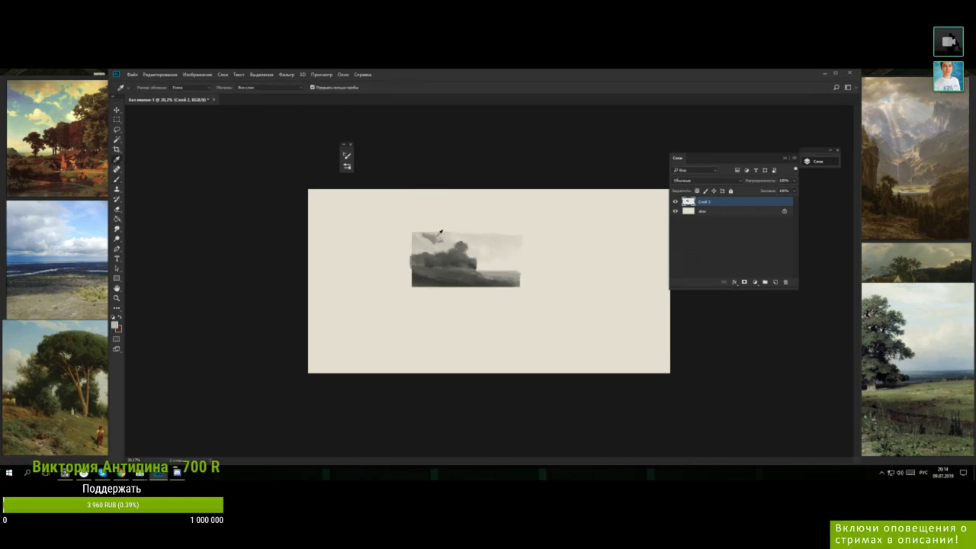
left_click(437, 237, "alt")
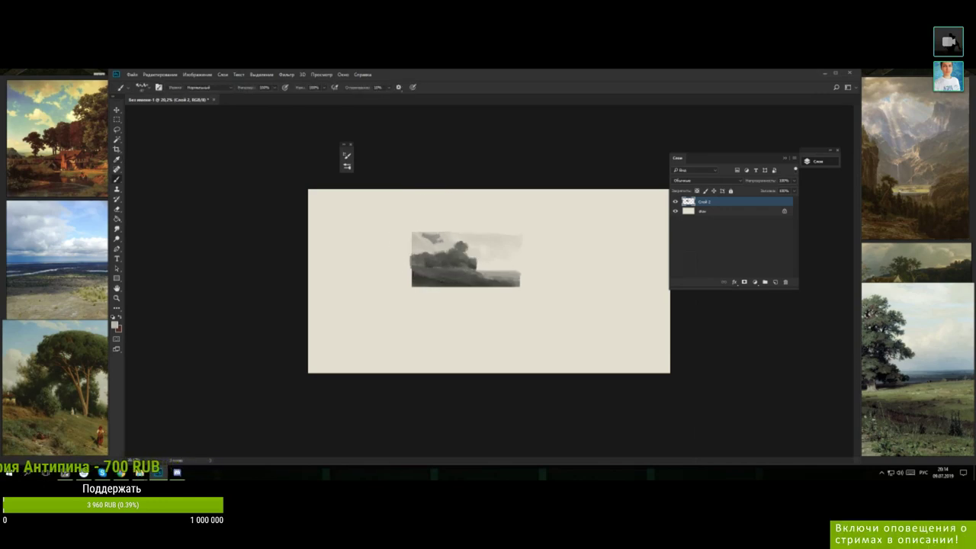
left_click(434, 237, "alt")
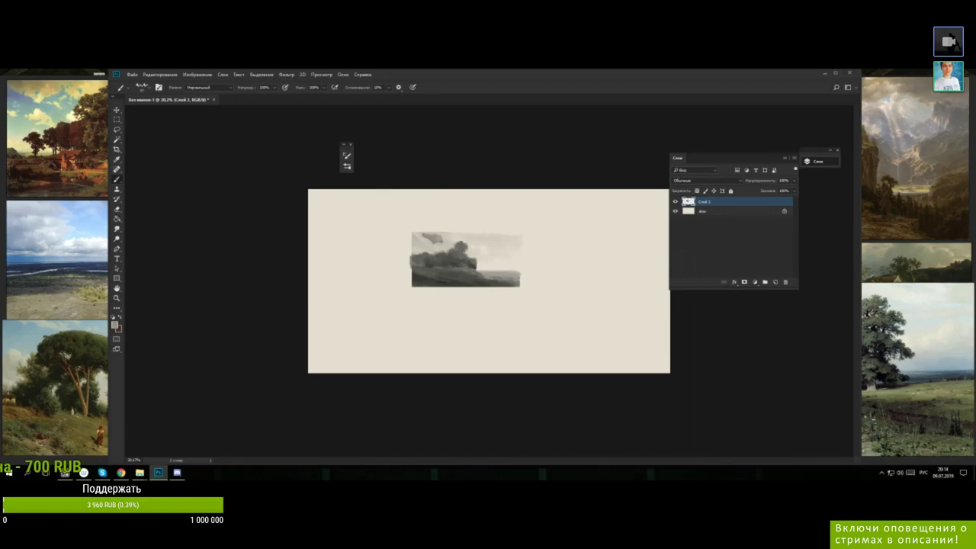
left_click(445, 236, "alt")
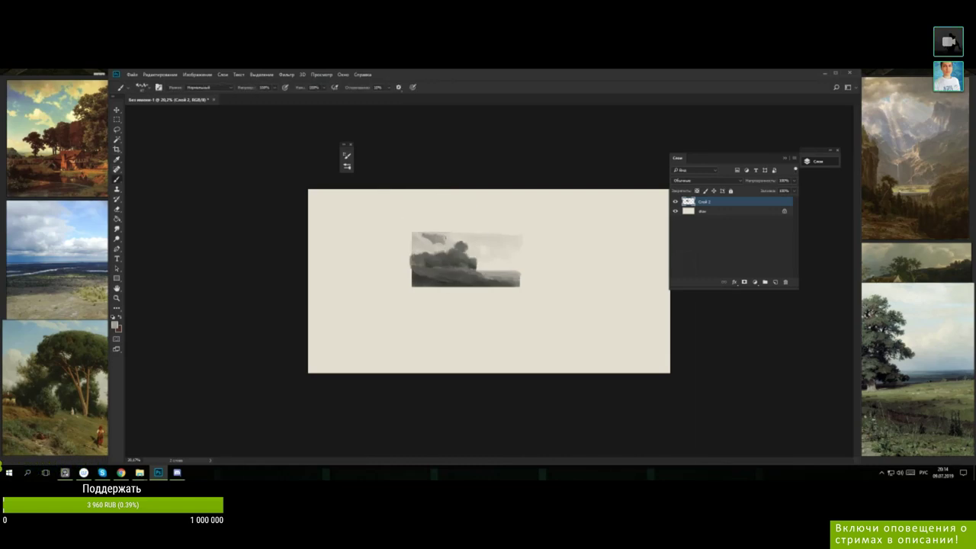
- Extend the cloud toward the sketch's upper-left corner and add soft grey cloud tones toward the tall tree
left_click(437, 231, "alt")
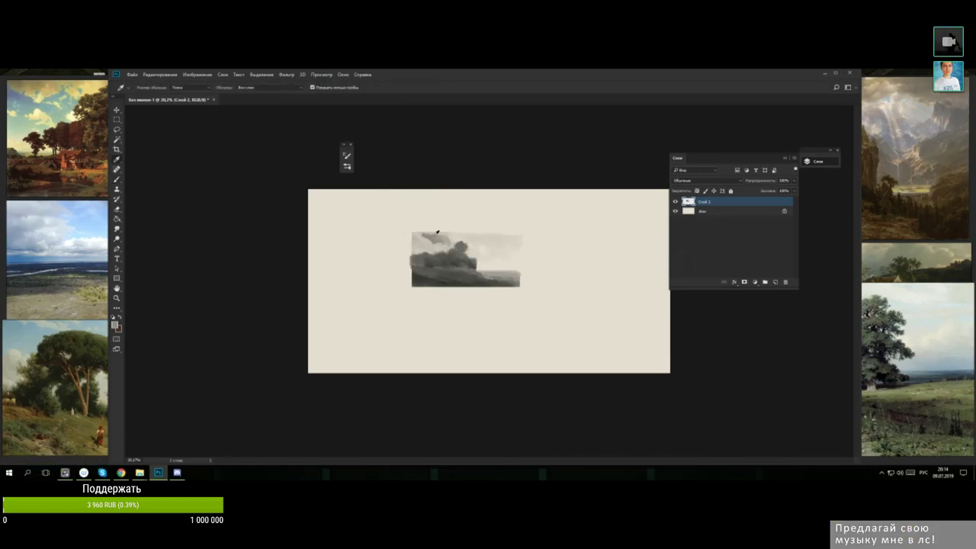
left_click(423, 239, "alt")
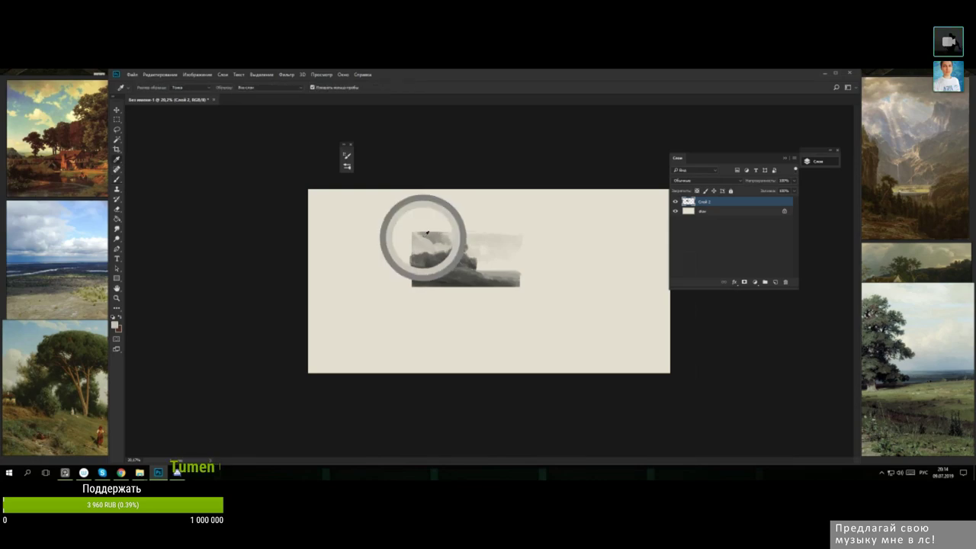
left_click(429, 233, "alt")
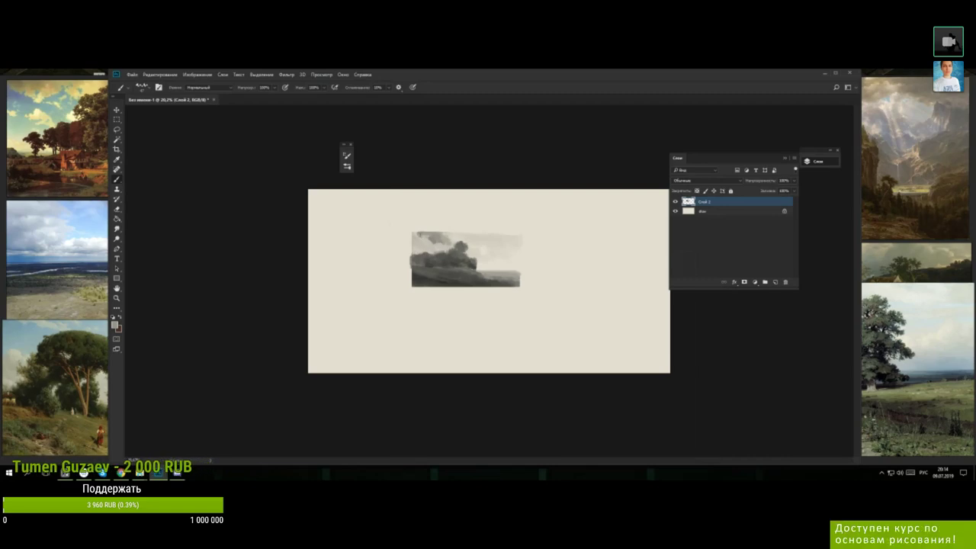
left_click(423, 232, "alt")
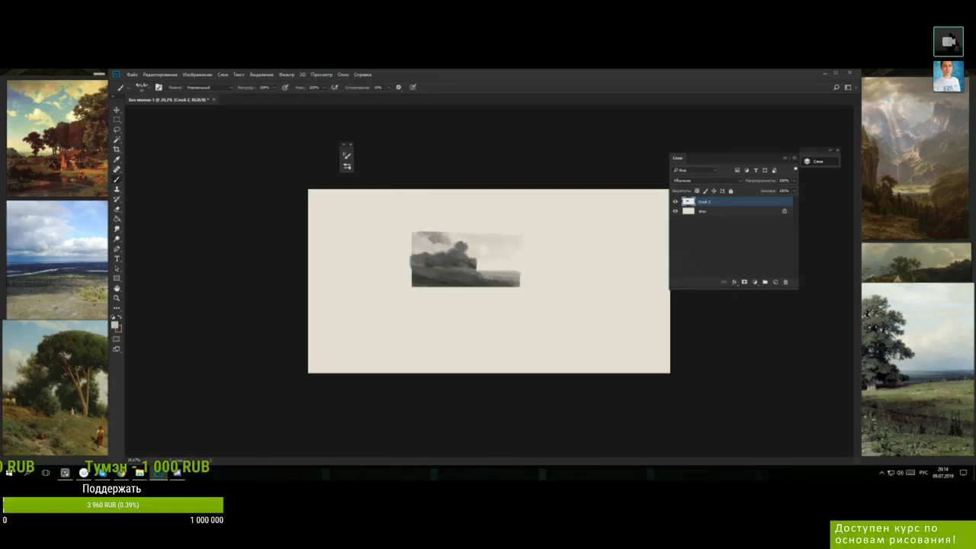
left_click(447, 242, "alt")
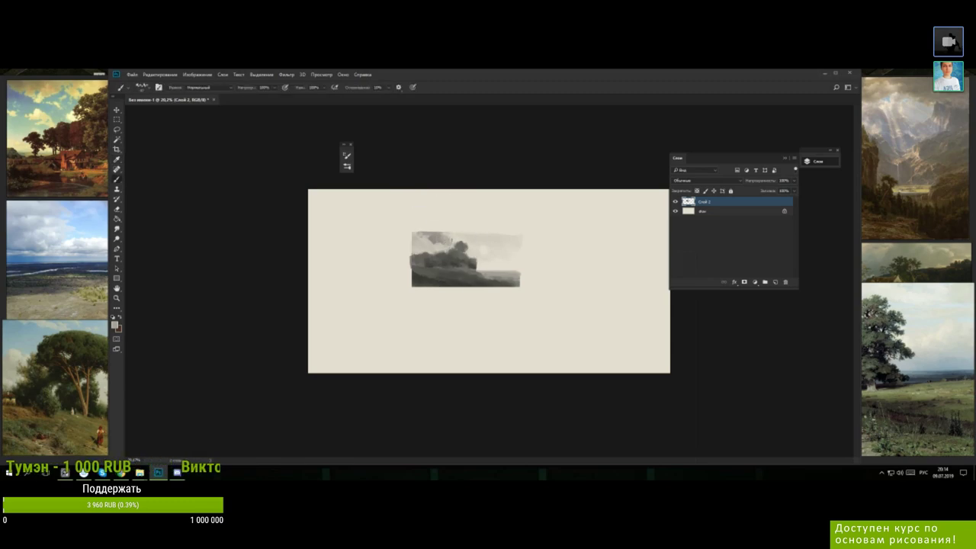
left_click(453, 238, "alt")
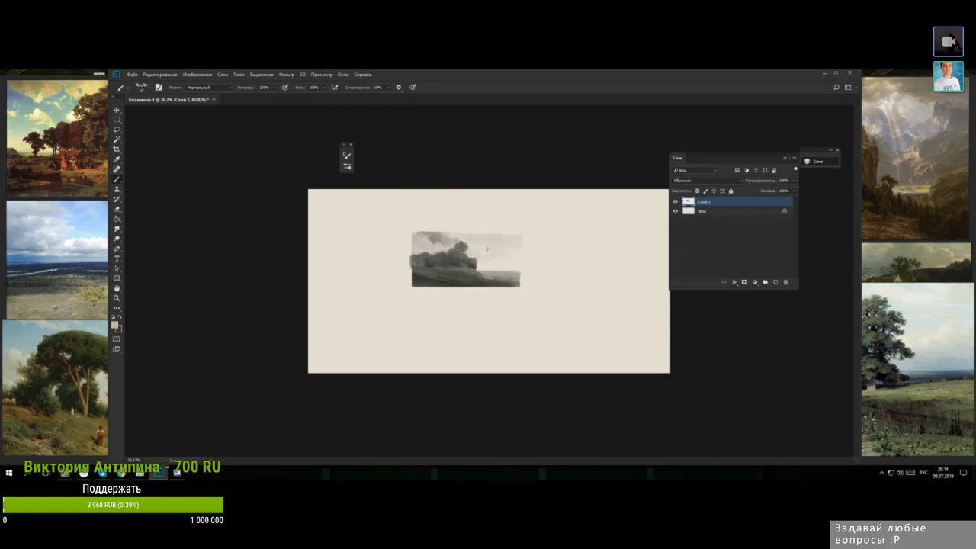
- Paint a pale grey cloud patch right of the tall tree and reshape the small bush's outline with sampled greys
left_click(486, 252, "alt")
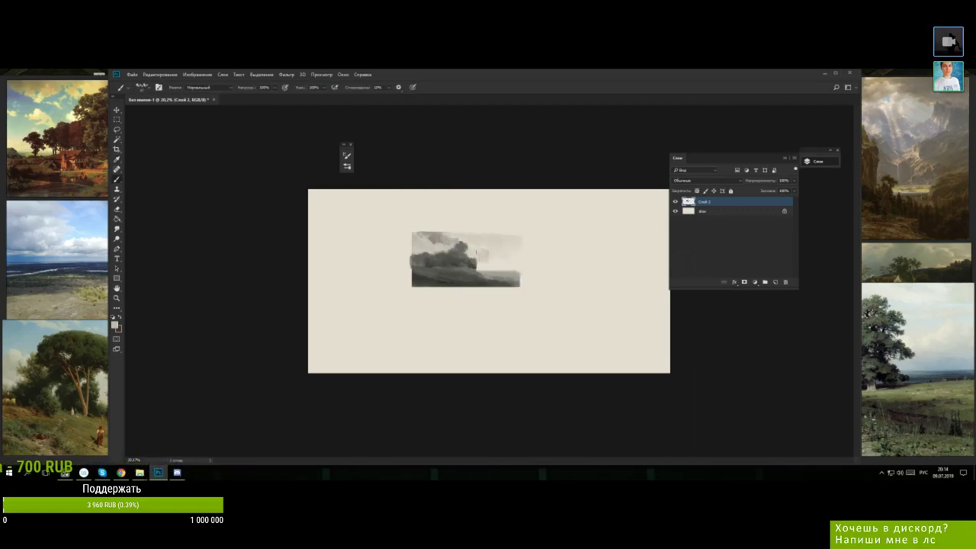
left_click(475, 256, "alt")
left_click(475, 256, "alt")
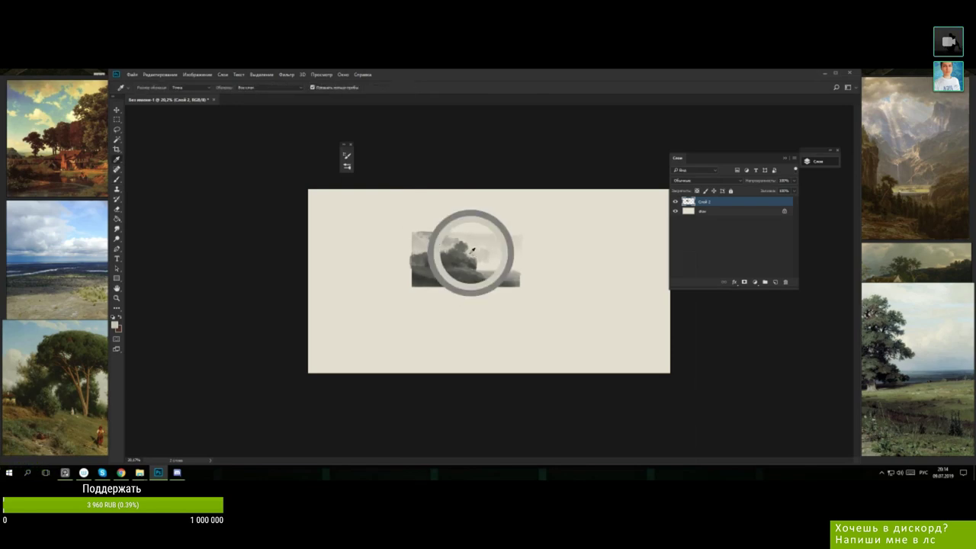
left_click(475, 256, "alt")
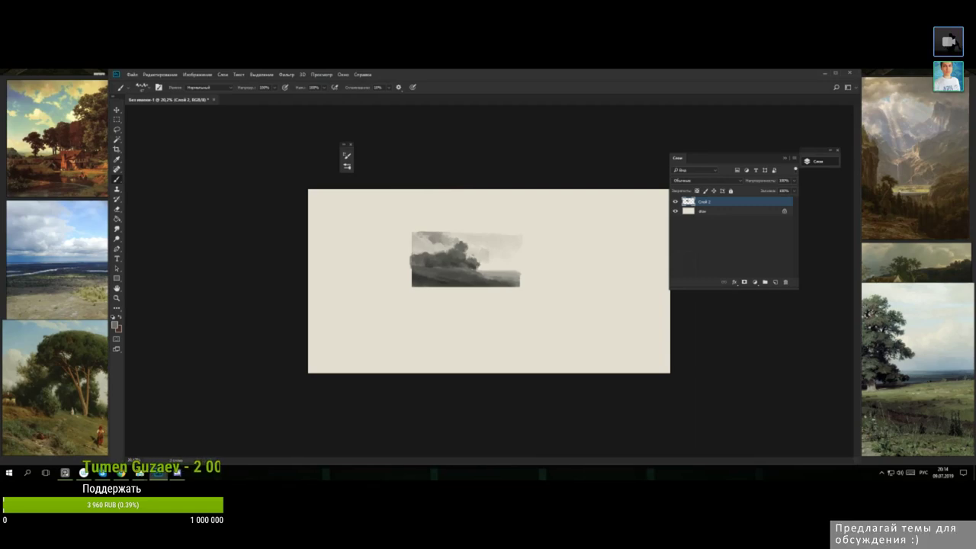
left_click(476, 263, "alt")
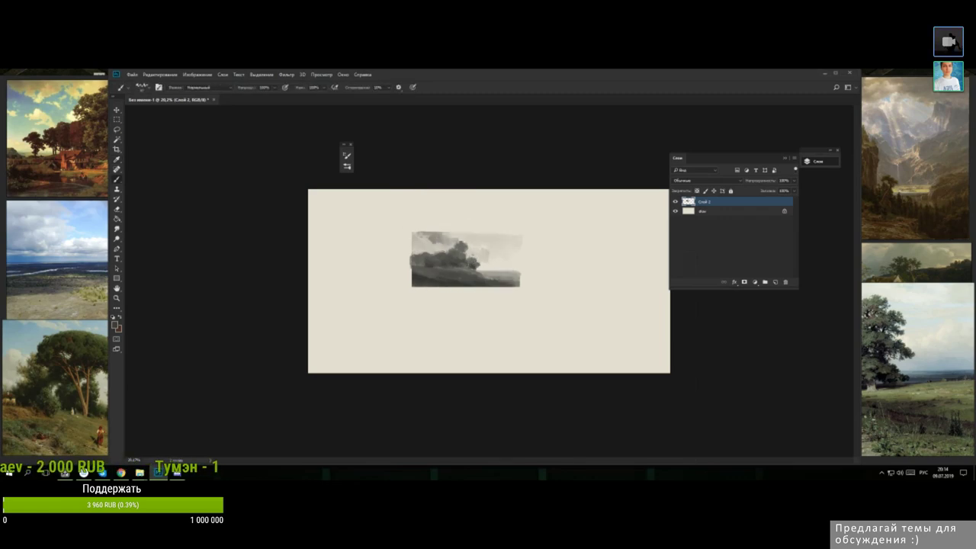
- Adjust the brush size and break the left tree line into distinct rounded crowns with sampled sky and foliage greys
left_click(489, 267, "alt")
right_click(486, 251)
left_click(452, 251)
left_click(437, 251, "alt")
left_click(443, 255, "alt")
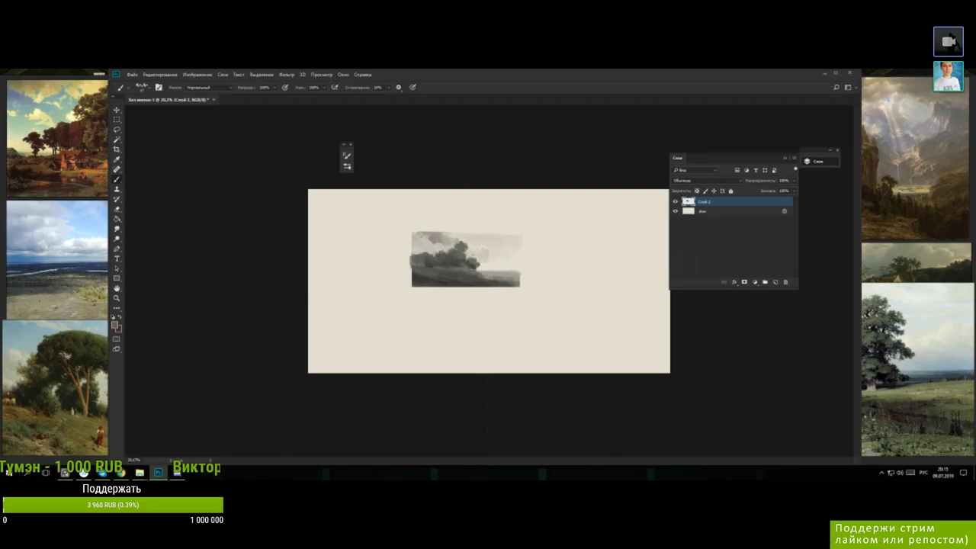
left_click(441, 256, "alt")
left_click(451, 262, "alt")
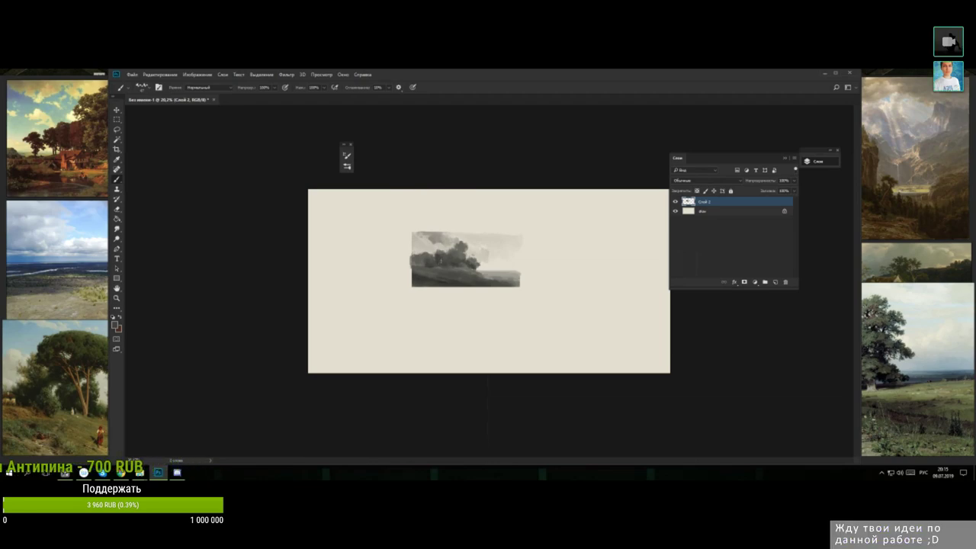
left_click(433, 260, "alt")
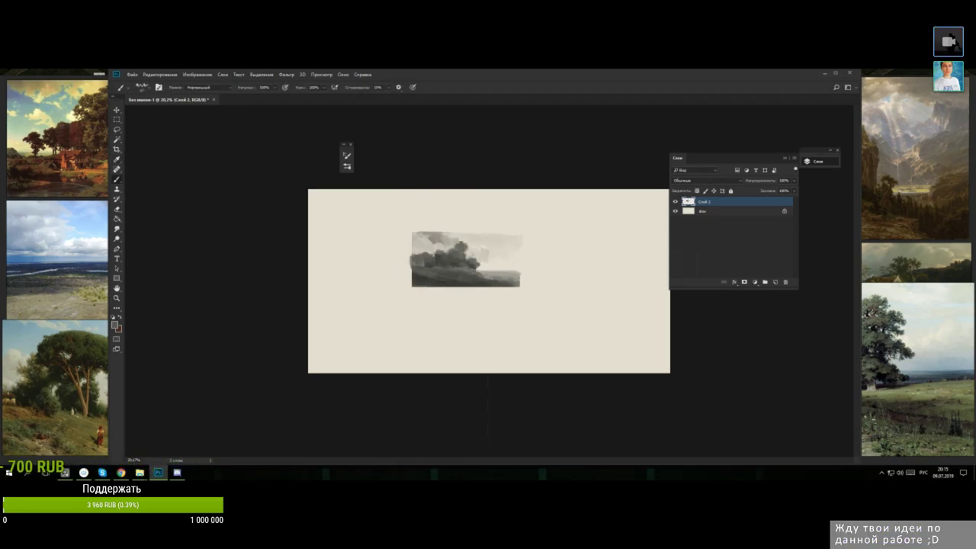
- Lower the brush opacity and soften the far-left tree line into the sky with sampled light and mid greys
left_click_drag(269, 88, 266, 99)
left_click(427, 256, "alt")
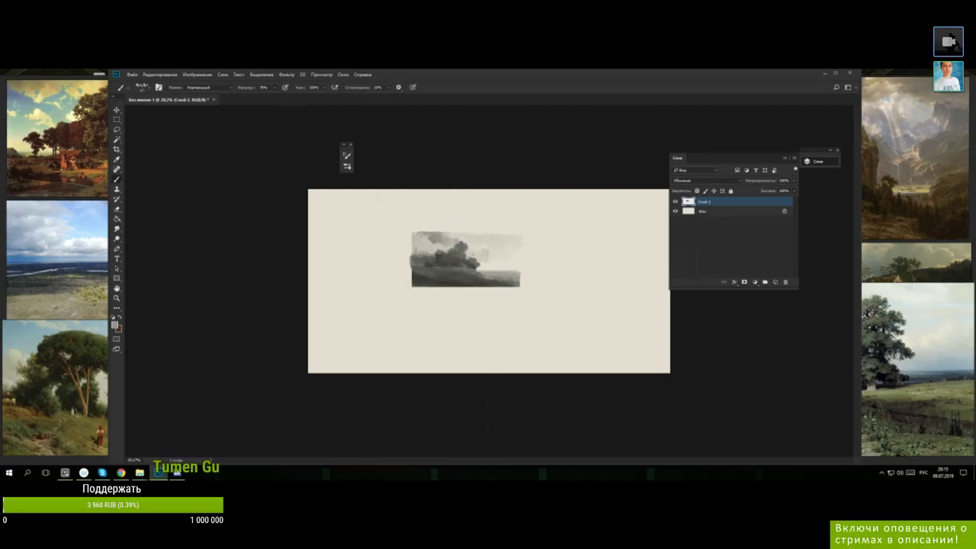
left_click(423, 256, "alt")
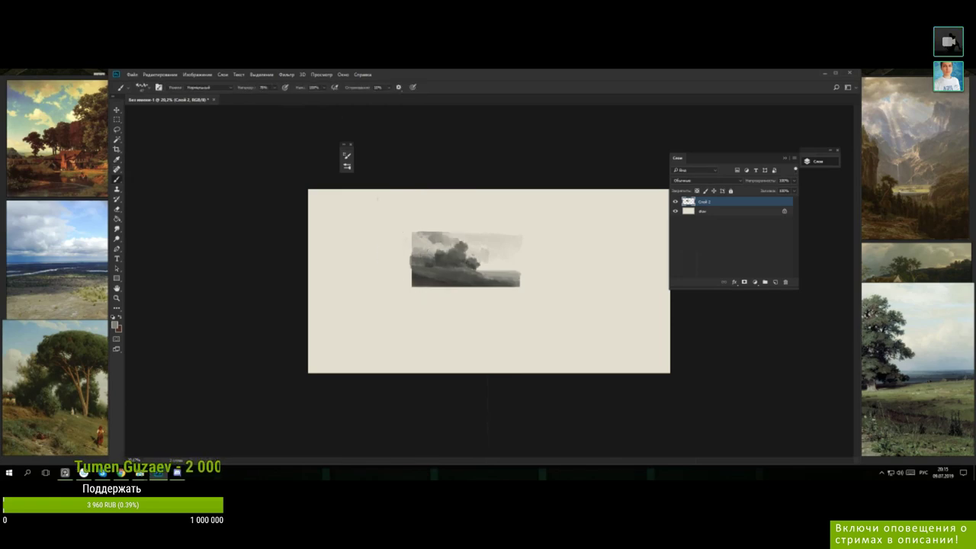
left_click(421, 255, "alt")
left_click(424, 253, "alt")
left_click(423, 256, "alt")
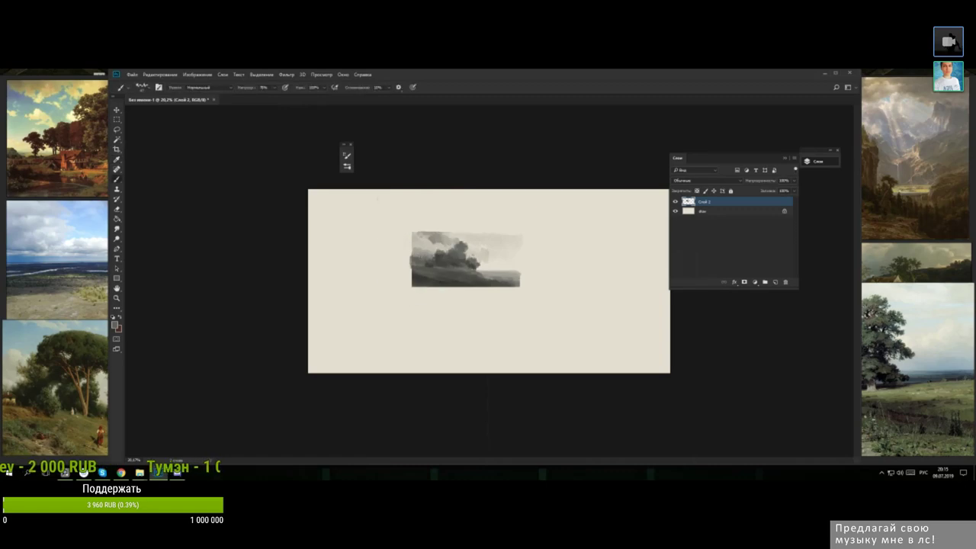
left_click(421, 251, "alt")
left_click(424, 255, "alt")
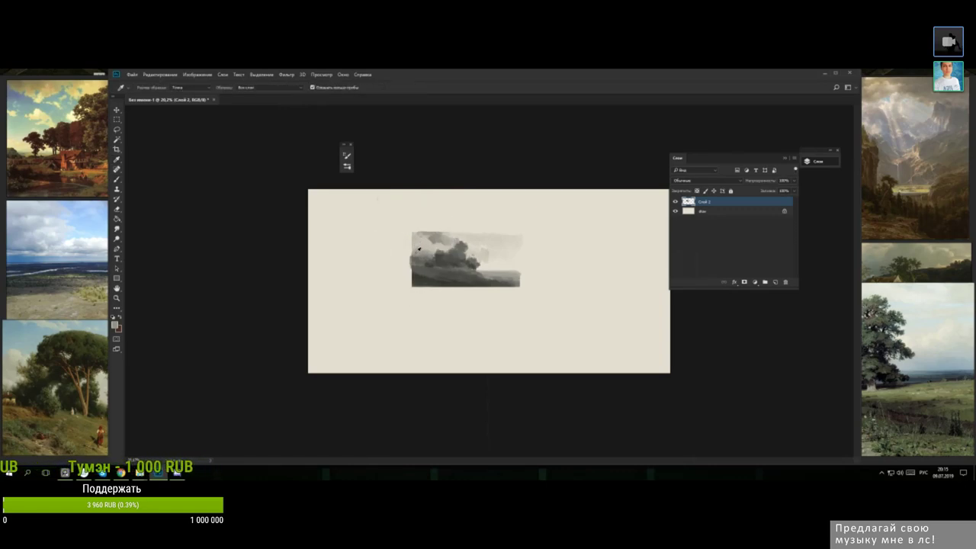
left_click(418, 259, "alt")
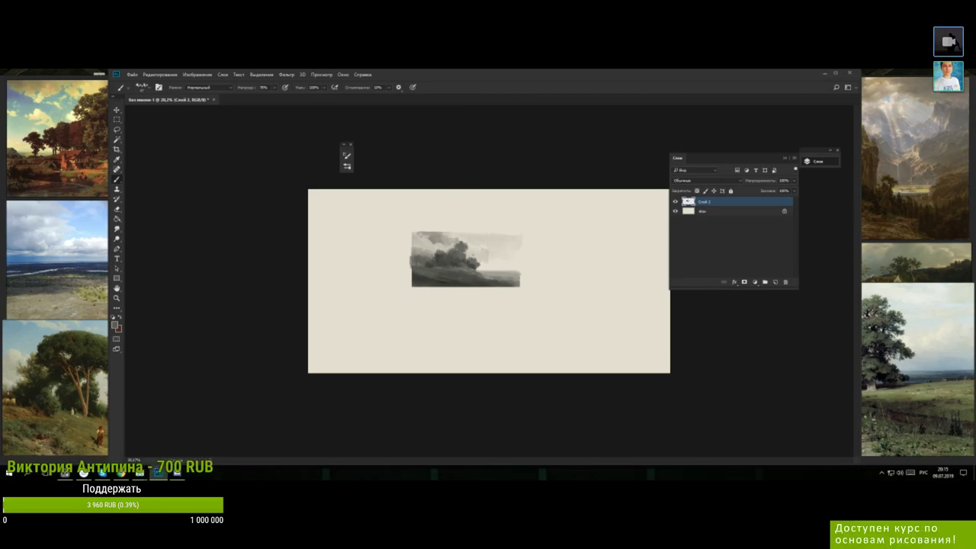
- Rework the small bush on the slope and the dark hill beneath it with sampled foliage and ground greys
left_click(476, 268, "alt")
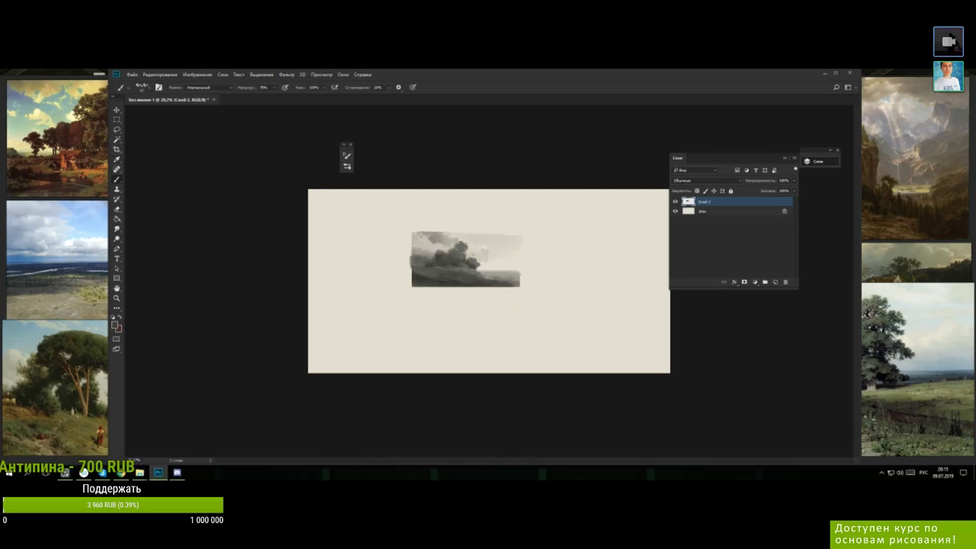
left_click(484, 265, "alt")
left_click(483, 270, "alt")
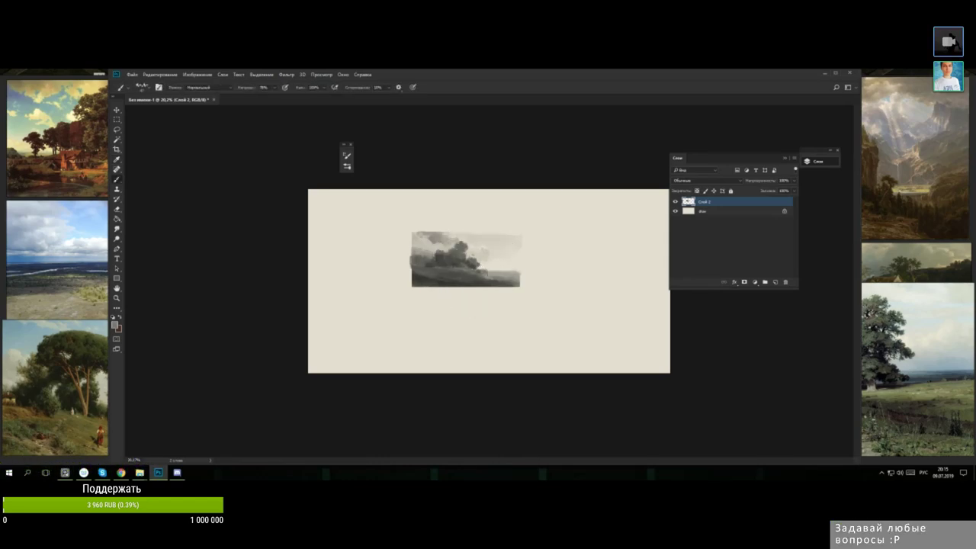
left_click(487, 270)
left_click(482, 270, "alt")
left_click(481, 270, "alt")
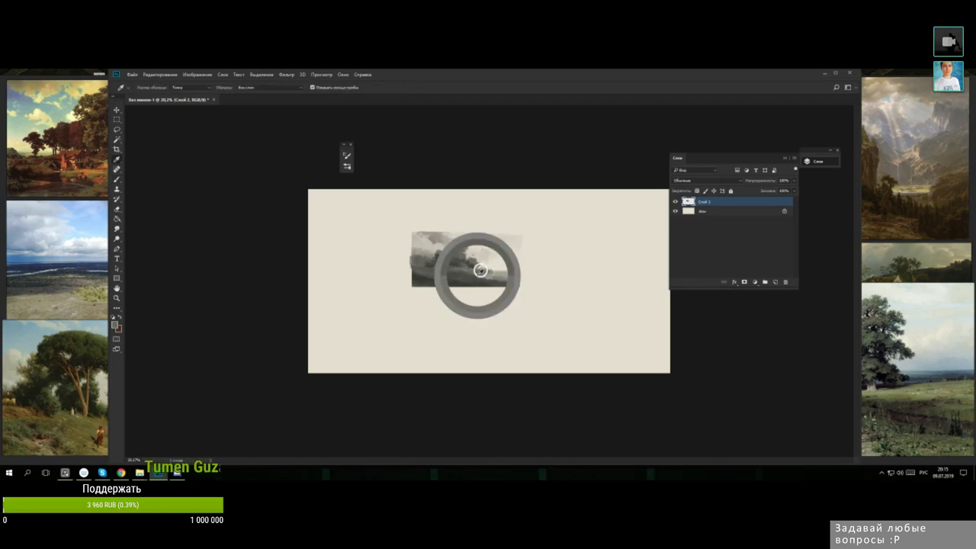
left_click(483, 279, "alt")
left_click(489, 279)
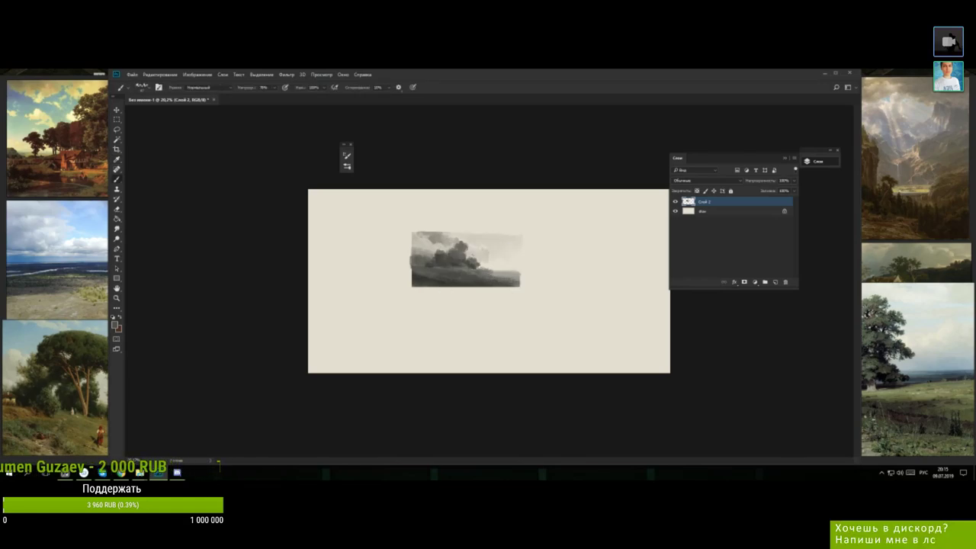
left_click(504, 284, "alt")
- Refine the lower crown at the tree group's right end, beside the small bush, with sampled dark and mid greys
left_click(474, 264, "alt")
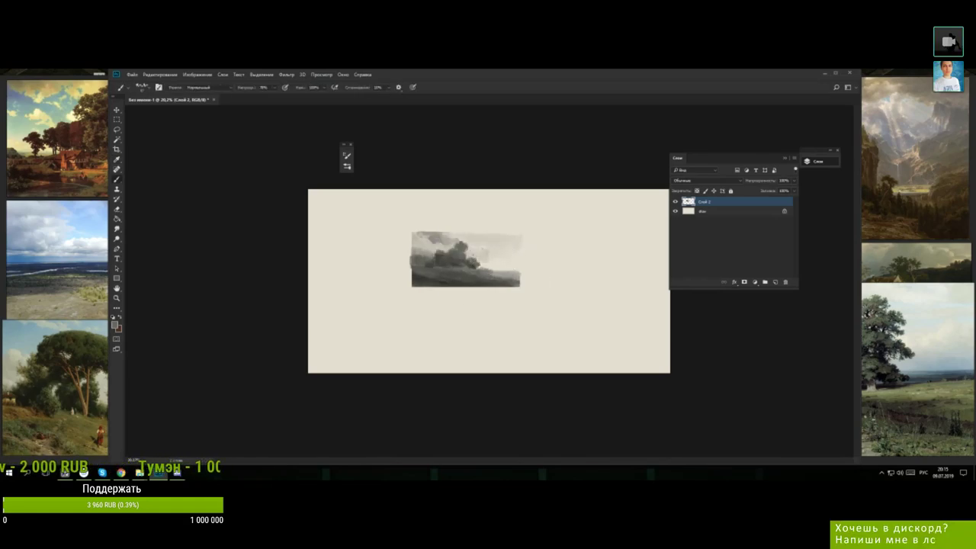
left_click(476, 264, "alt")
left_click(476, 265, "alt")
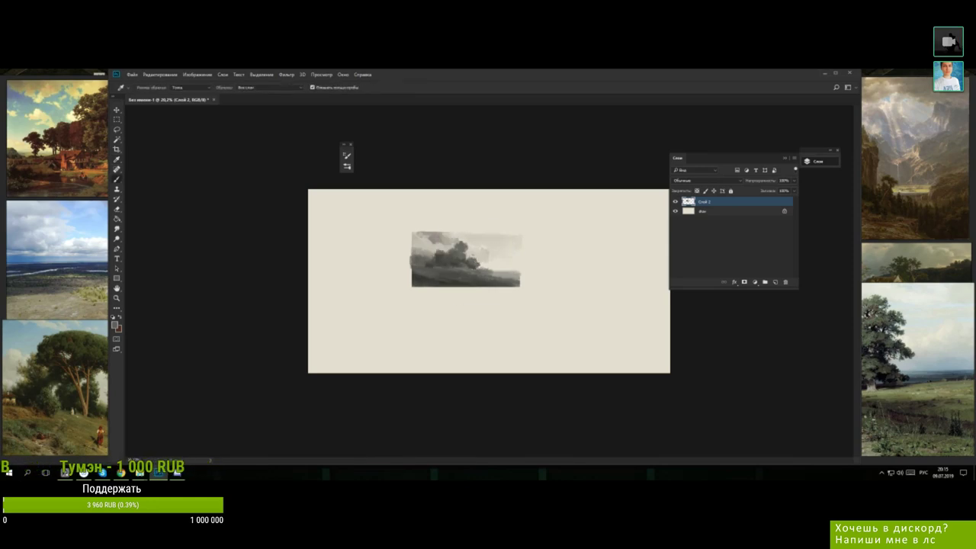
left_click(477, 263, "alt")
left_click(469, 266, "alt")
left_click(473, 263, "alt")
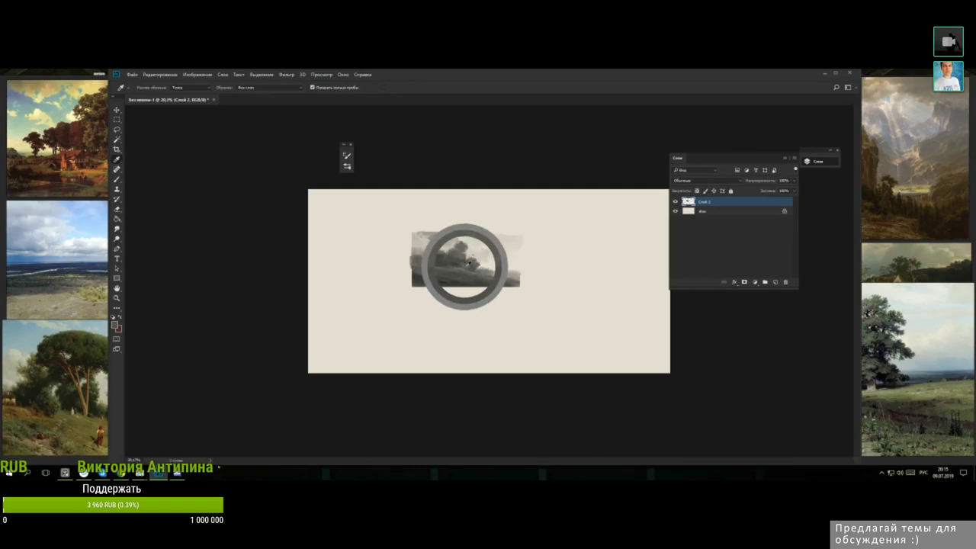
- Change the brush settings and add finer light and dark accents to the small bush and the slope around it
right_click(532, 260)
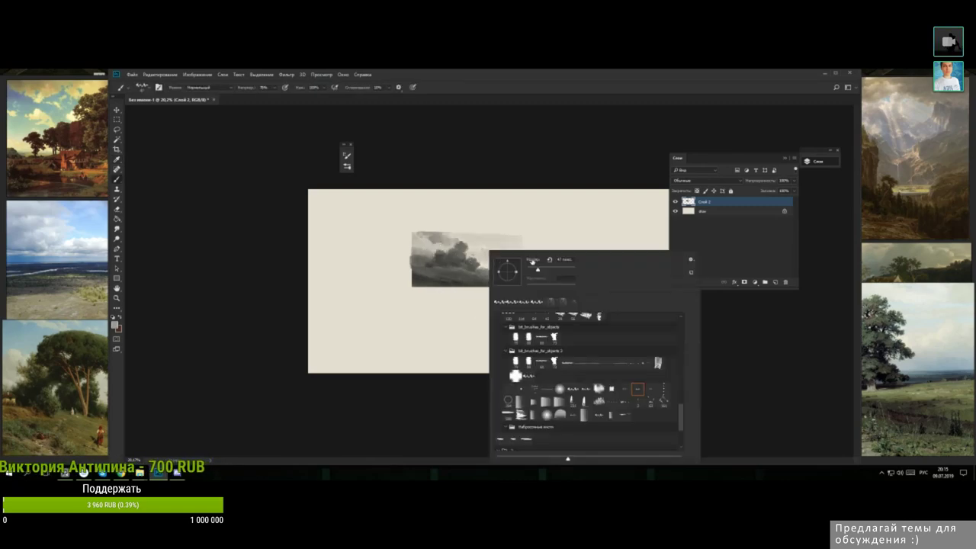
left_click(459, 271)
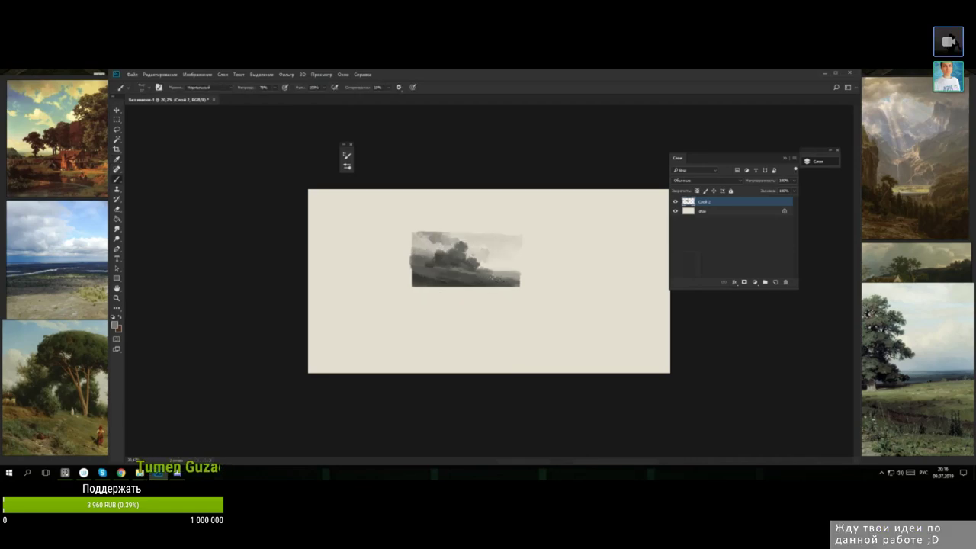
left_click(497, 271, "alt")
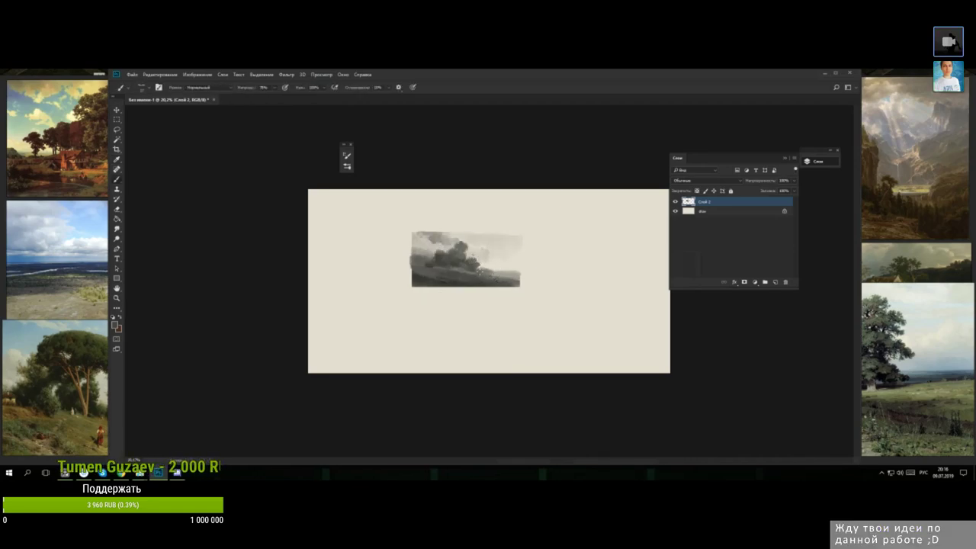
left_click(480, 270, "alt")
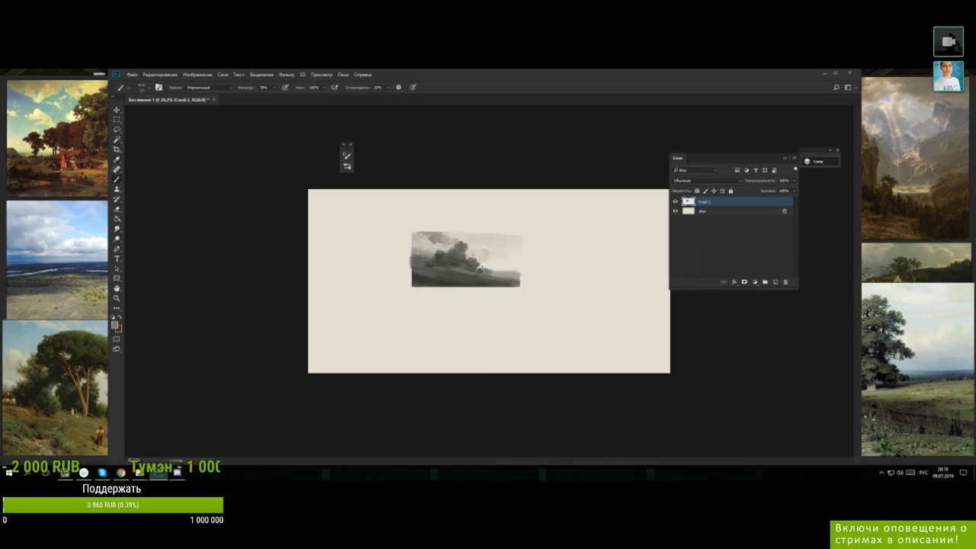
left_click(481, 270, "alt")
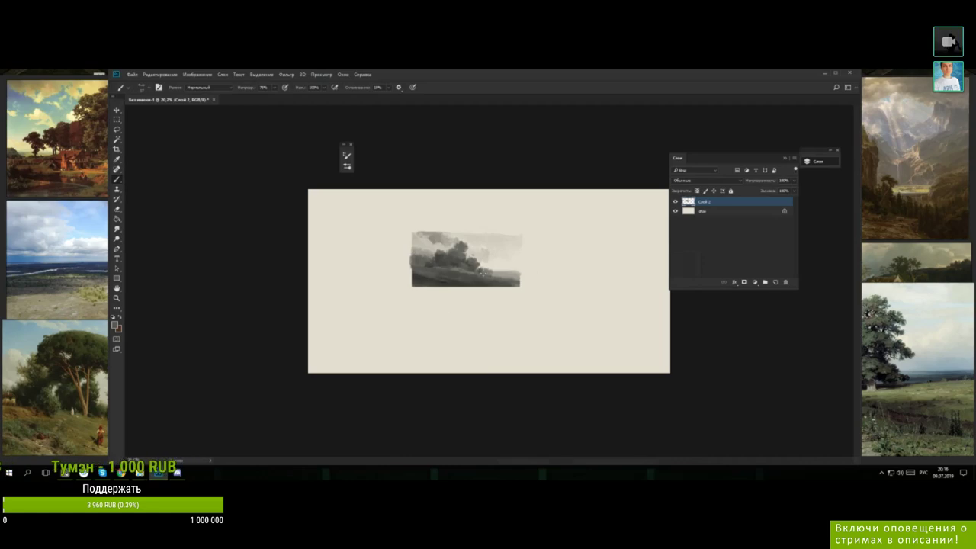
- Retouch the hill crest below the left trees and the sky beside the tall tree with sampled greys
left_click(431, 265, "alt")
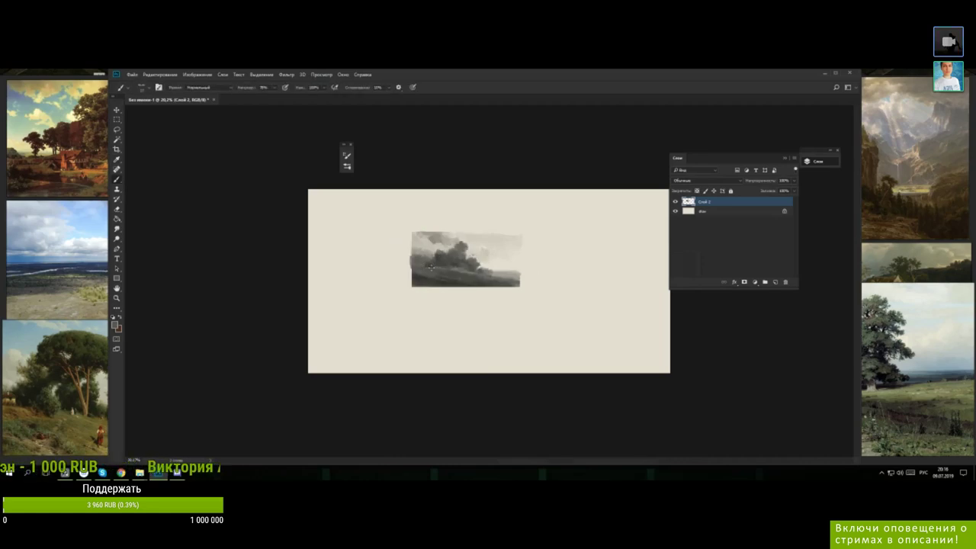
left_click(427, 266, "alt")
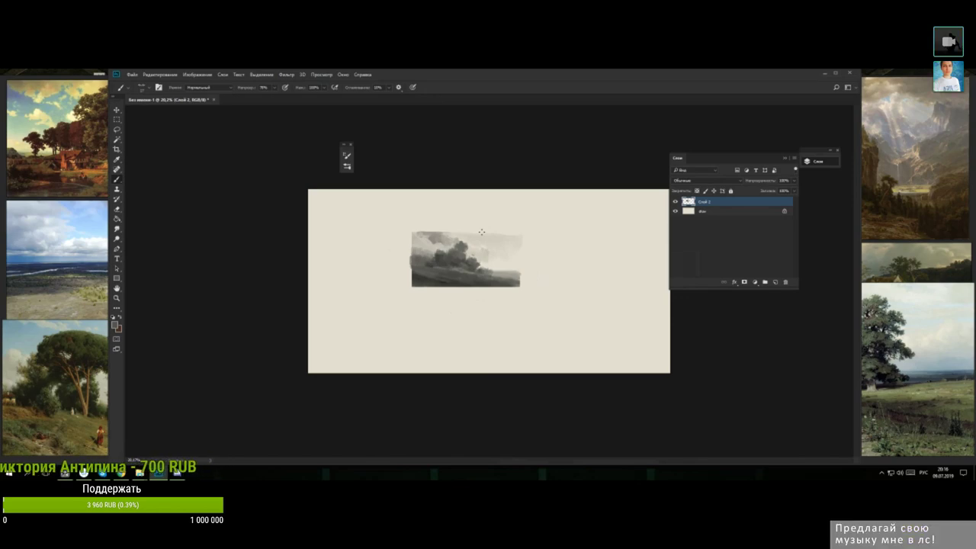
left_click(432, 243, "alt")
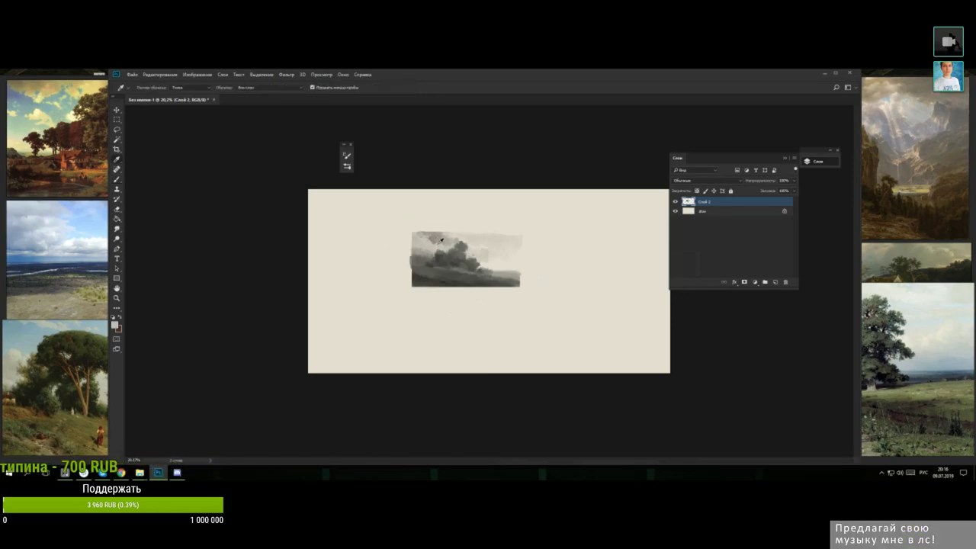
scroll(452, 236, "up", 10)
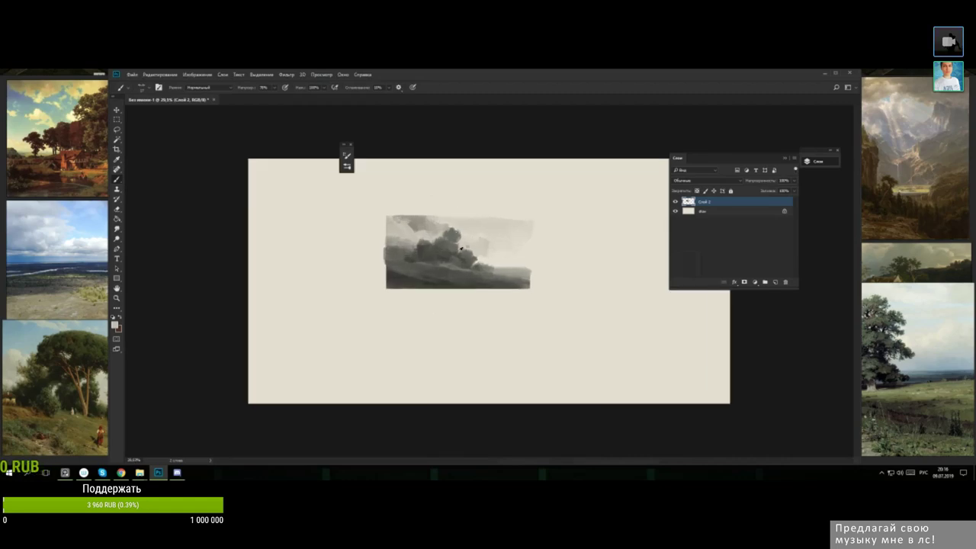
left_click_drag(466, 233, 464, 234)
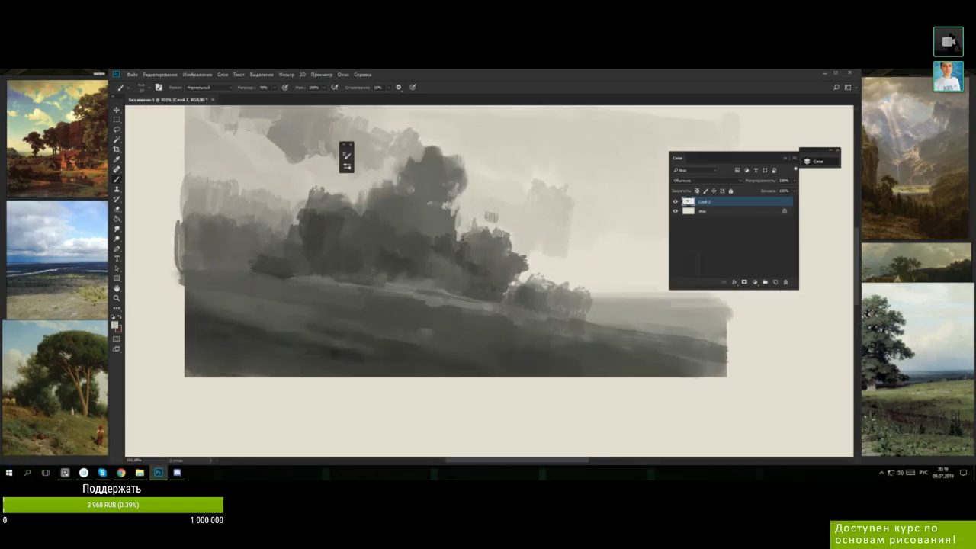
scroll(466, 247, "down", 10)
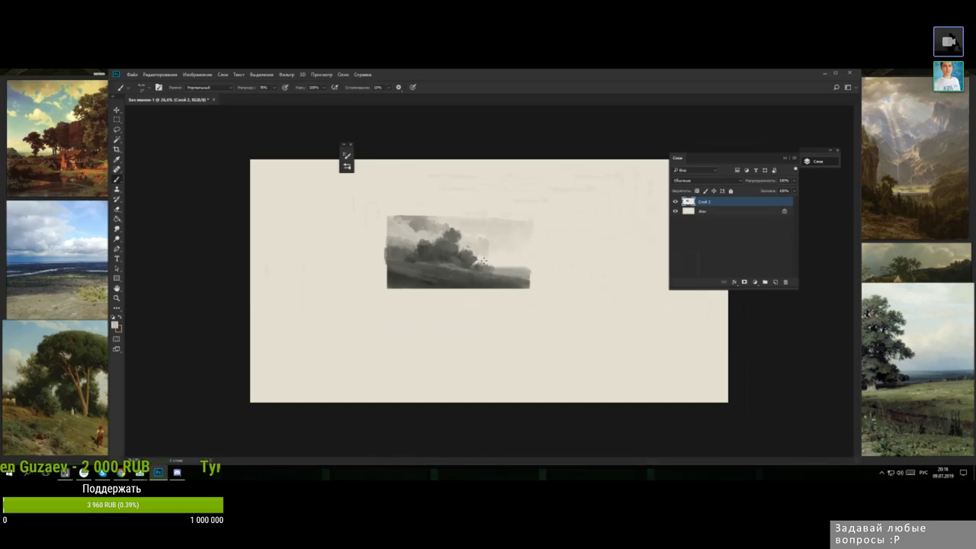
- Adjust the brush size and refine the tree group's right-hand crowns with sampled foliage greys
left_click(449, 228, "alt")
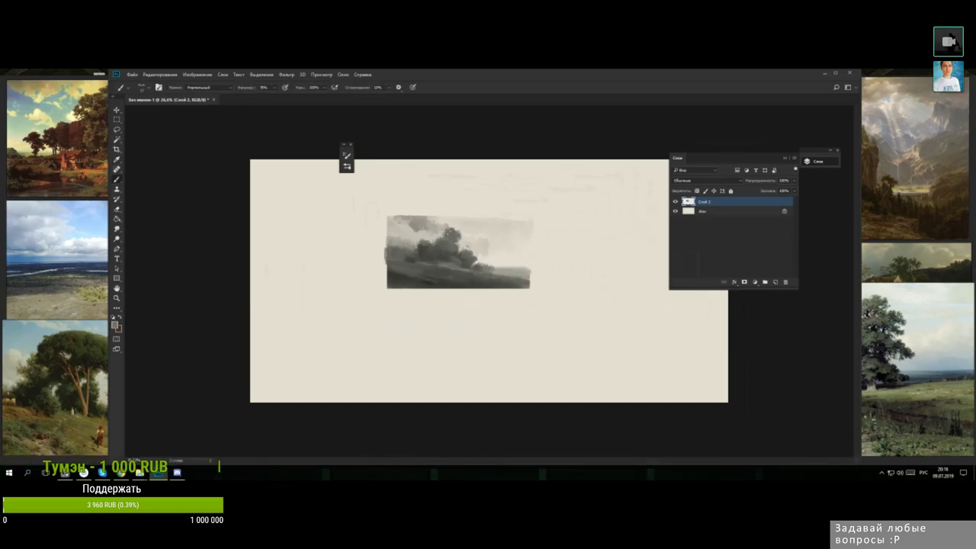
right_click(439, 253)
left_click_drag(483, 269, 478, 270)
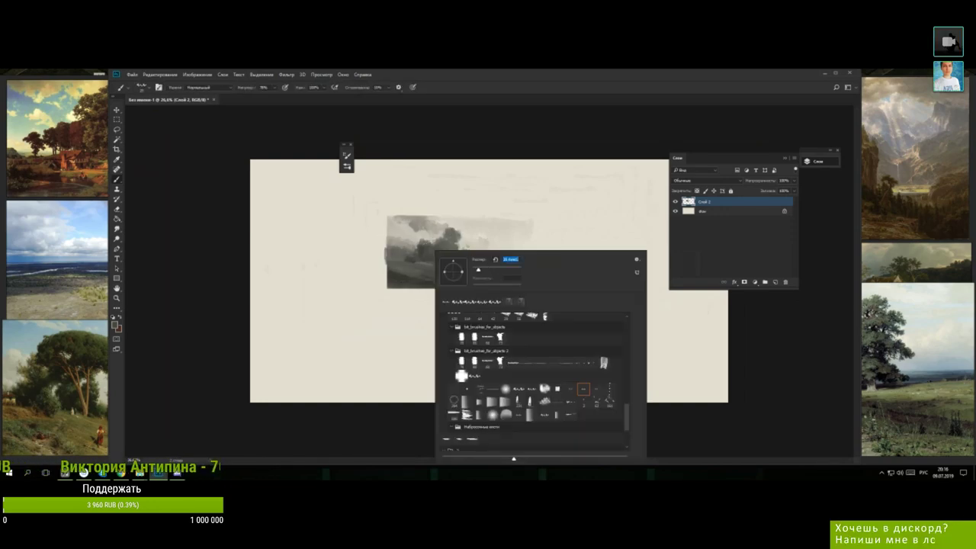
key("Return")
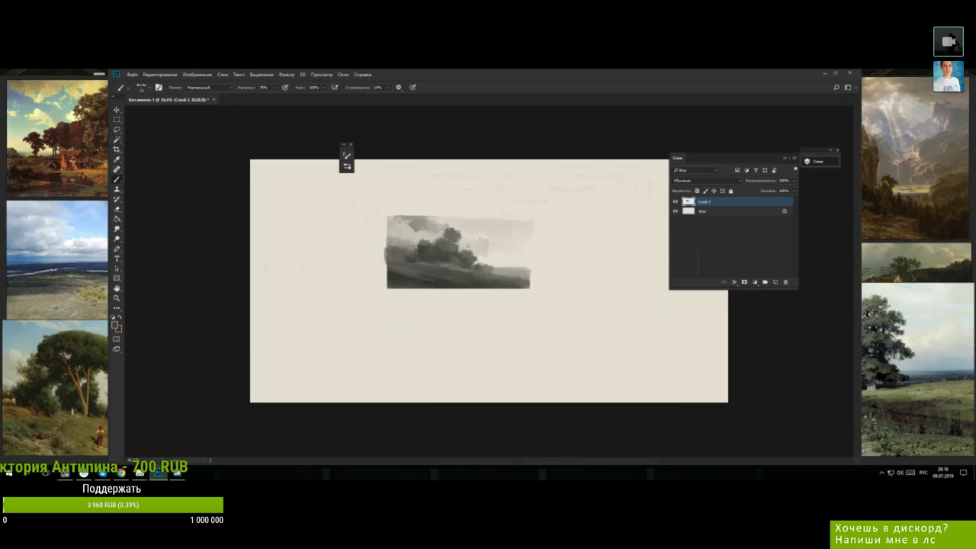
left_click(468, 259, "alt")
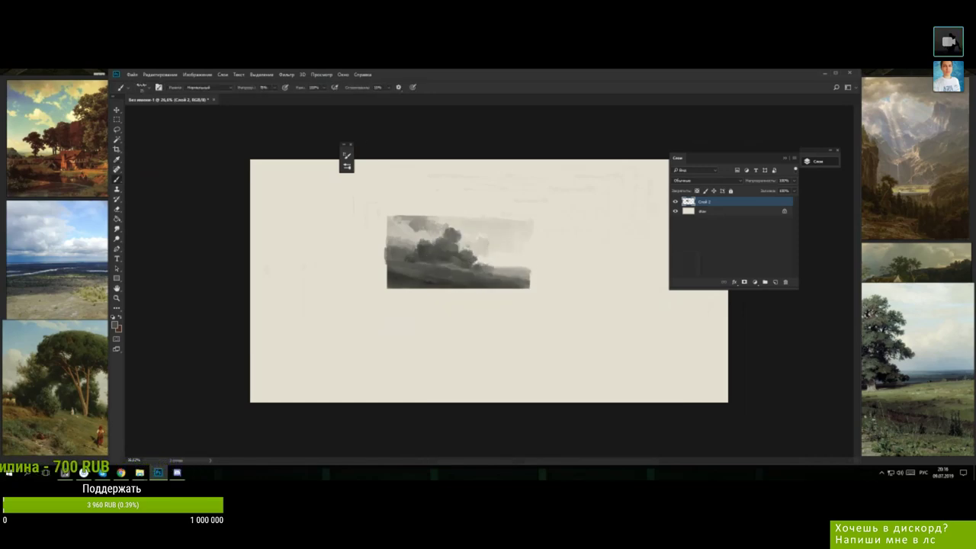
- Set the foreground color to bright pink #ff0054, add a new layer and outline the large tree group's upper edge
left_click(115, 325)
mouse_move(855, 174)
left_mouse_down()
mouse_move(856, 163)
mouse_move(817, 155)
mouse_move(841, 170)
mouse_move(847, 156)
left_mouse_up()
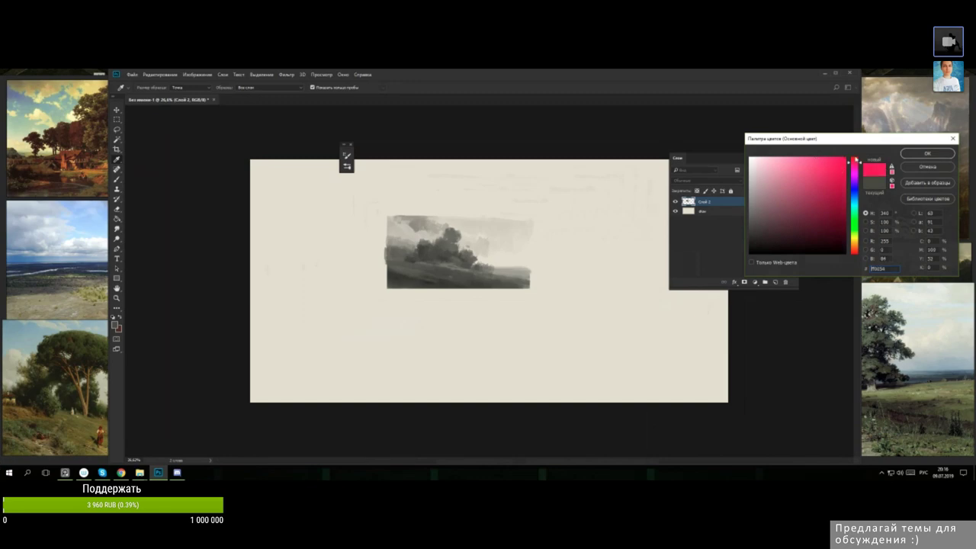
left_click(908, 155)
right_click(482, 244)
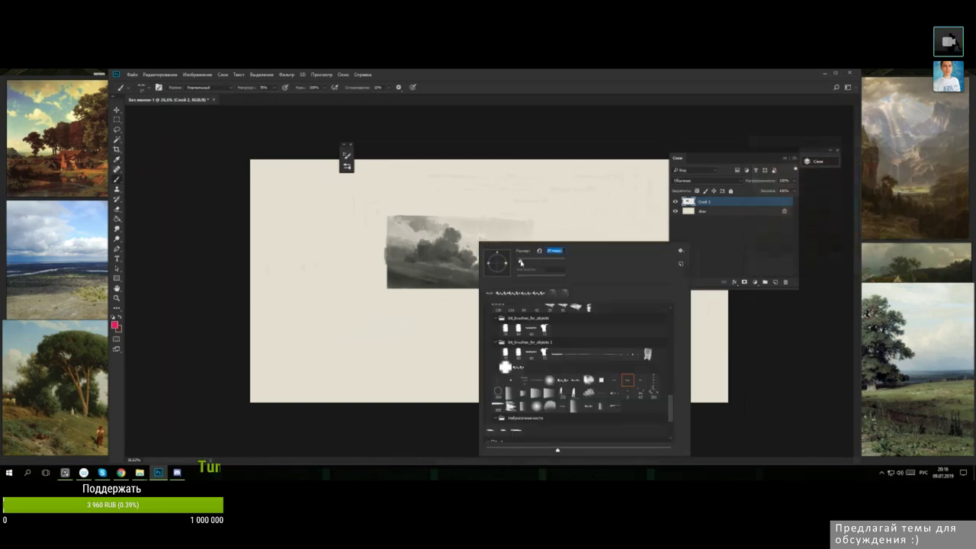
left_click(776, 282)
left_click(776, 282)
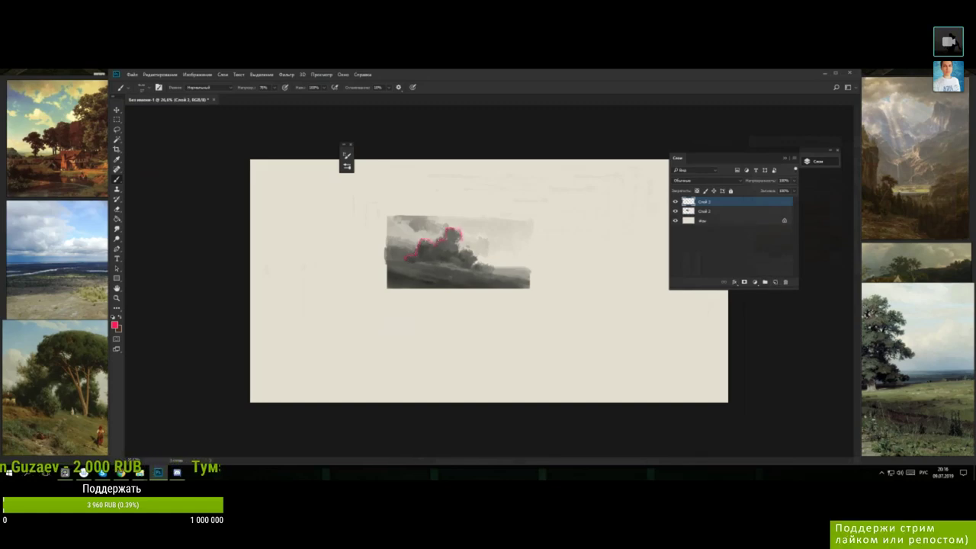
- Complete the pink outlines around the large tree group, far-left tree line, small bush and foreground hill
left_click_drag(475, 253, 476, 266)
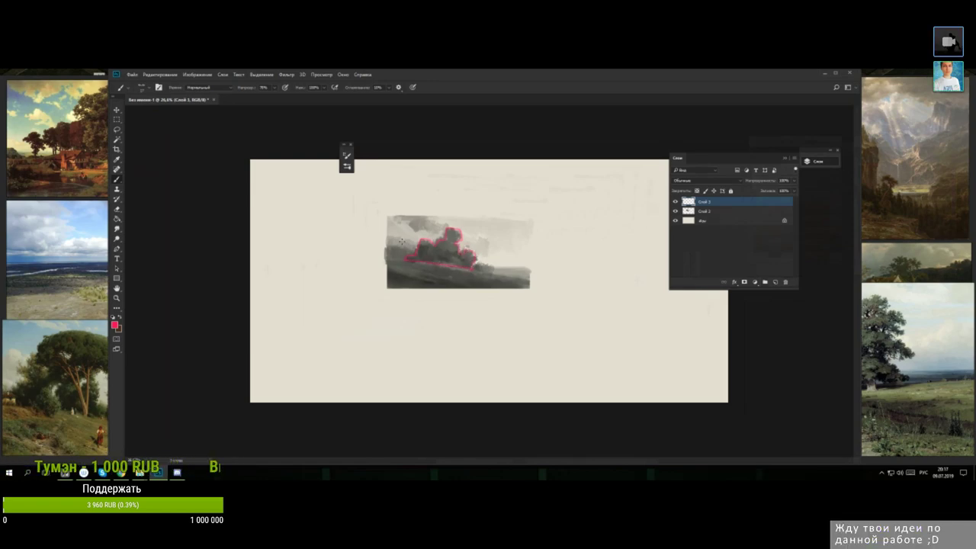
left_click_drag(387, 249, 403, 247)
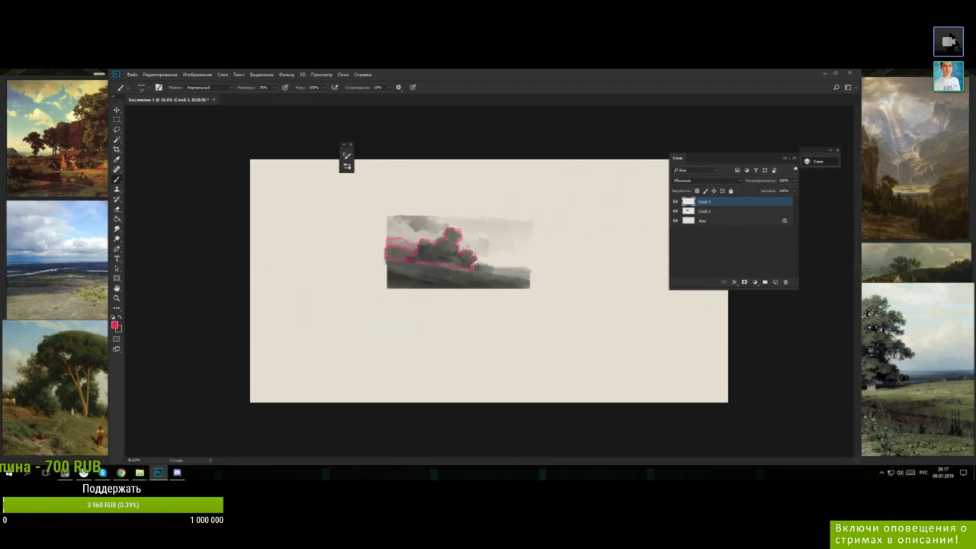
left_click_drag(475, 268, 516, 279)
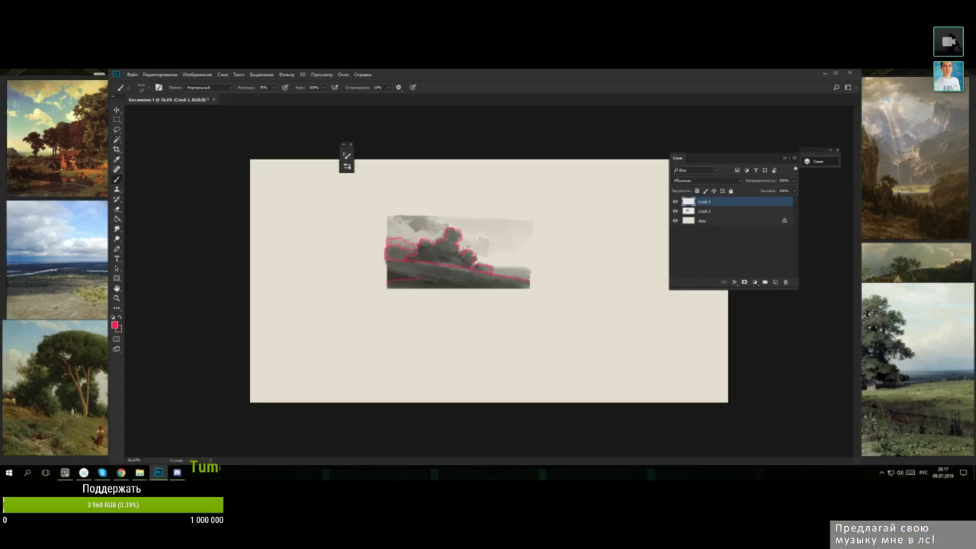
- Sample tones from the sketch and add further pink contour lines across the middle hill on the outline layer
left_click(412, 280, "alt")
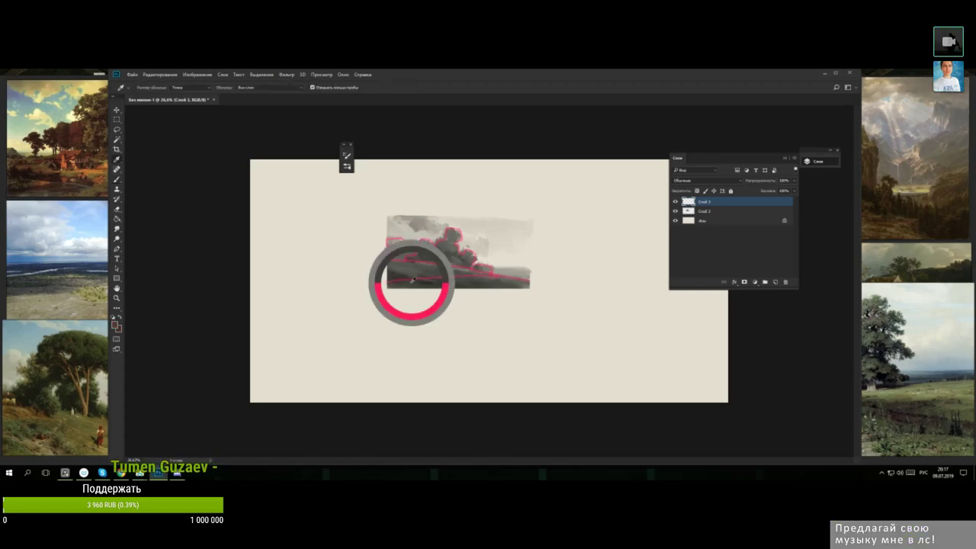
left_click(444, 265, "alt")
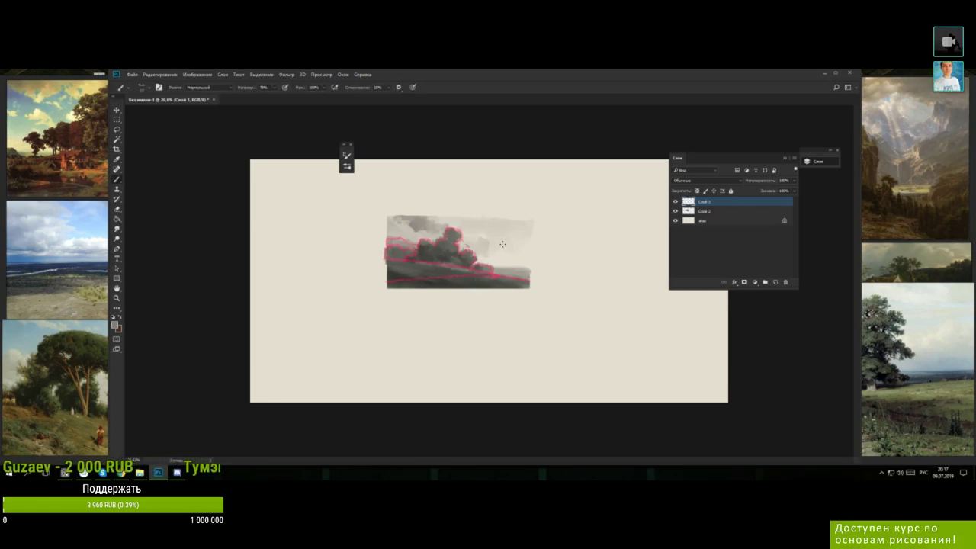
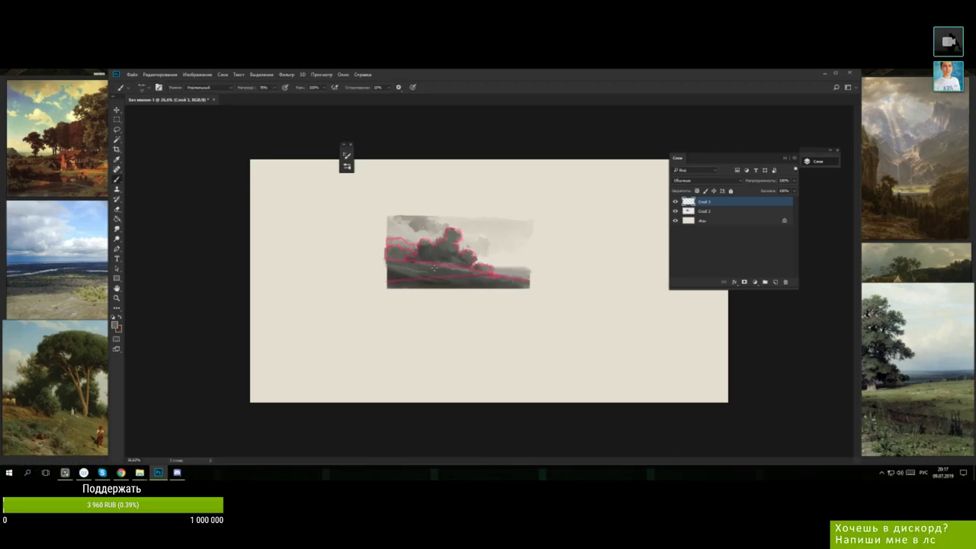
left_click(411, 257, "alt")
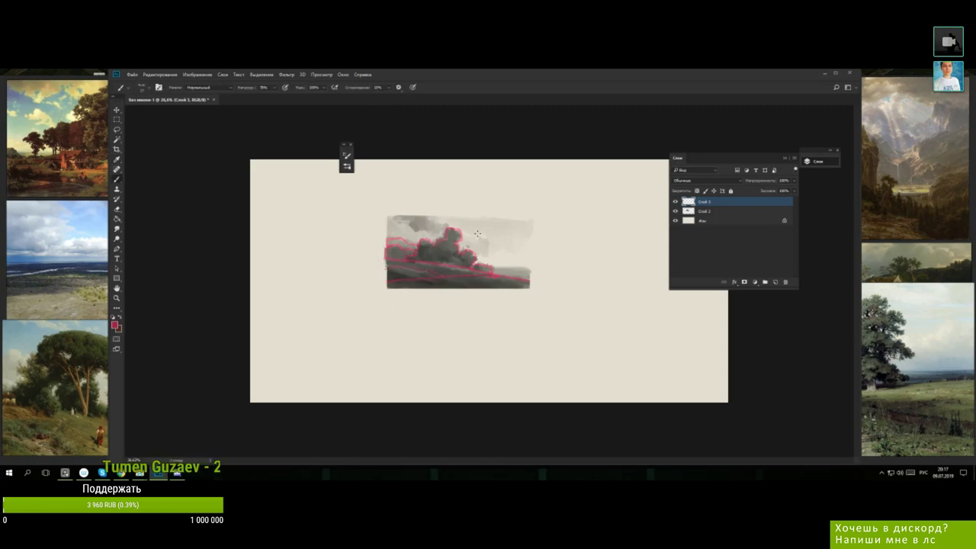
- Hide the pink outline layer Слой 3 and enlarge the grey landscape sketch on Слой 2 with Free Transform
left_click(675, 201)
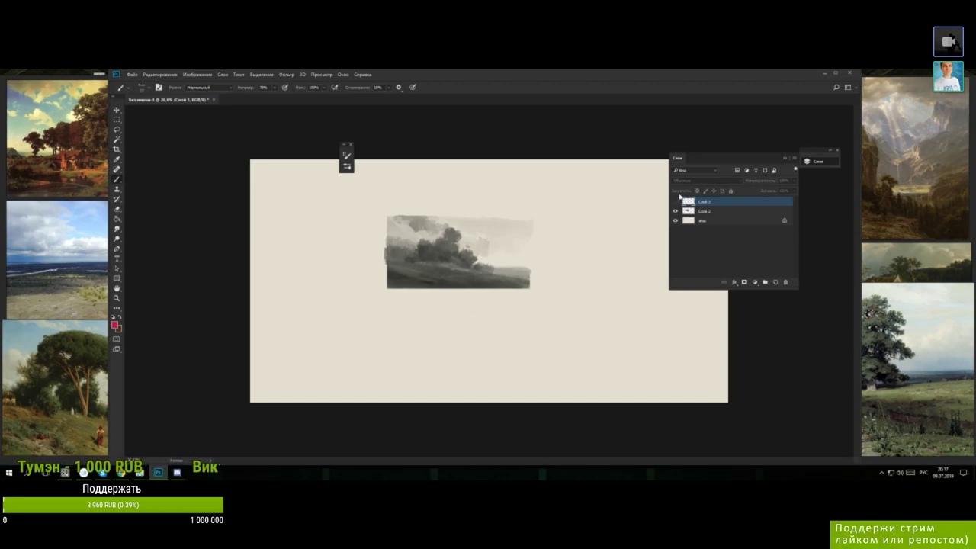
left_click(703, 212)
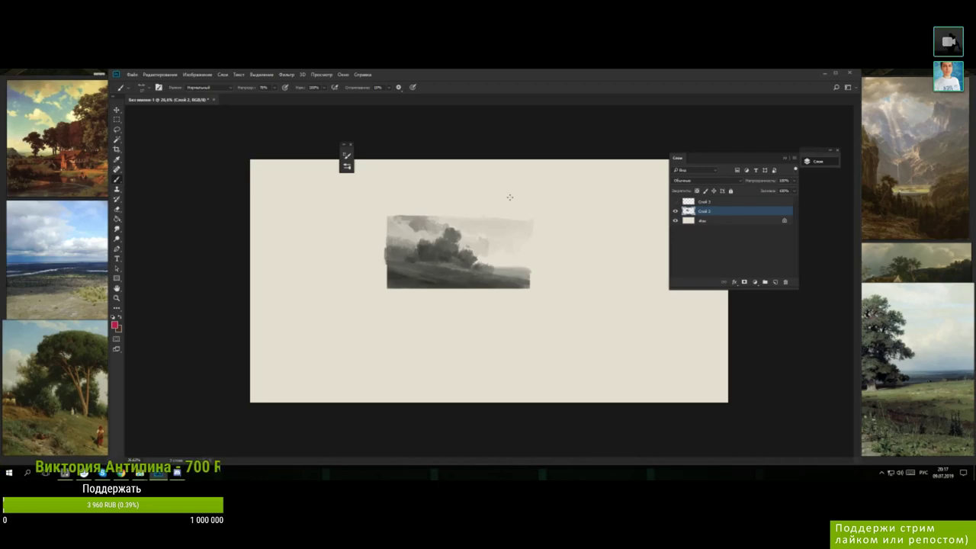
left_click(117, 119)
scroll(534, 266, "down", 5)
right_click(498, 275)
left_click(546, 349)
left_click_drag(513, 285, 584, 322)
key("Return")
- Hide the sketch layer Слой 2 and add a new empty layer above it
left_click(795, 180)
left_click(775, 191)
left_click(676, 211)
left_click(774, 282)
scroll(489, 280, "up", 3)
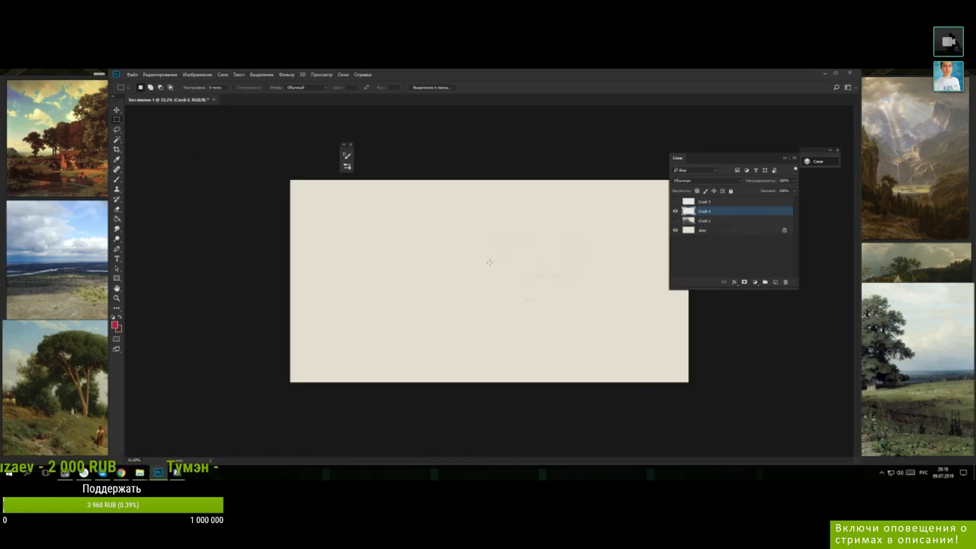
- Choose a large textured brush from the presets, test it in pink on the blank canvas and undo the test strokes
key("b")
right_click(503, 225)
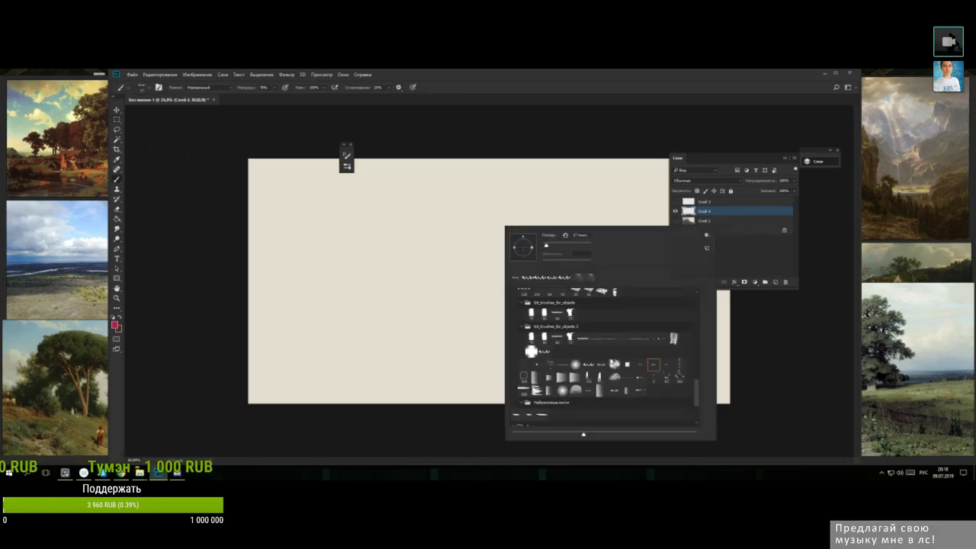
left_click_drag(697, 408, 697, 330)
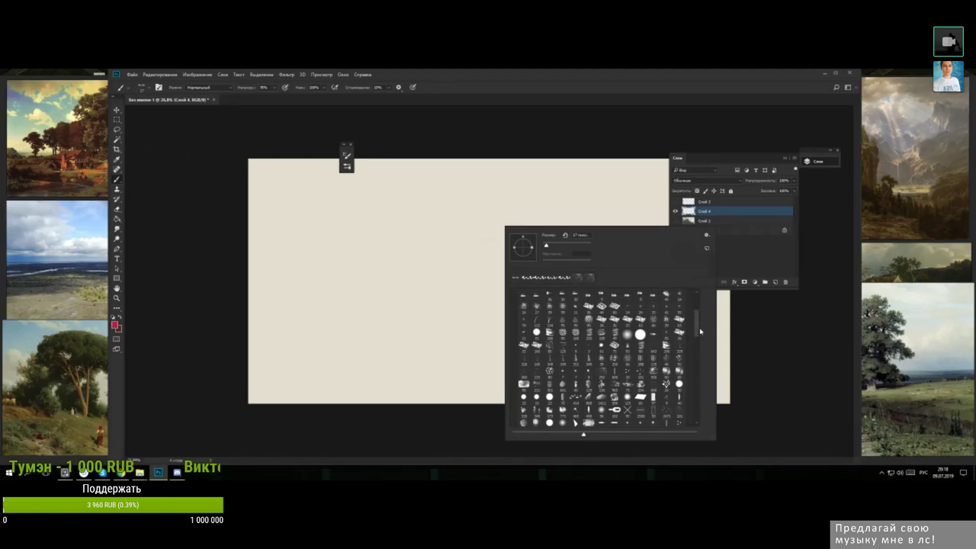
left_click(639, 321)
left_click(615, 346)
left_click(578, 246)
left_click(403, 275)
mouse_move(413, 256)
left_mouse_down()
mouse_move(401, 300)
mouse_move(442, 268)
left_mouse_up()
key("ctrl+z")
key("ctrl+z")
key("ctrl+z")
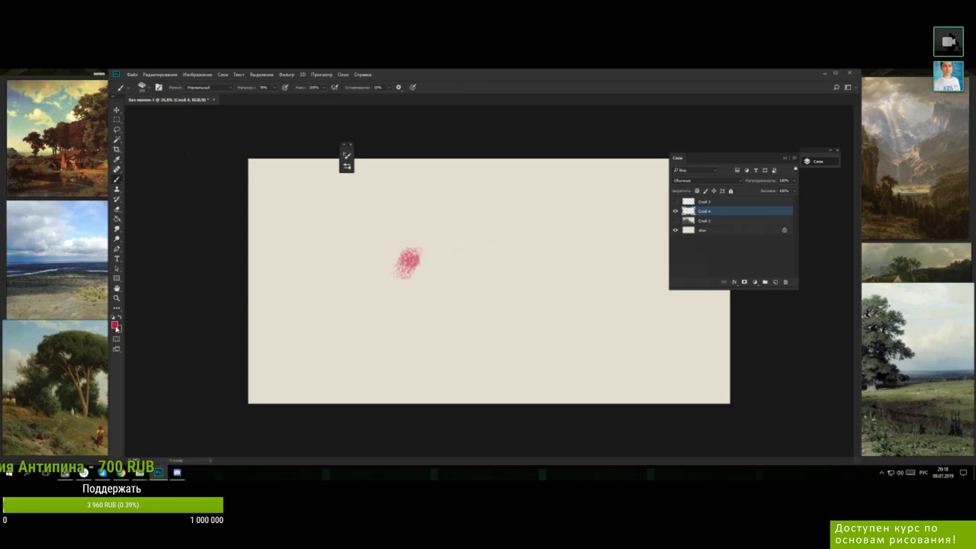
- Set the foreground color to a dark grey and paint a textured foliage mass in the middle of the canvas
left_click(114, 325)
left_click(826, 204)
left_click(927, 153)
mouse_move(437, 266)
left_mouse_down()
mouse_move(482, 284)
mouse_move(487, 233)
mouse_move(499, 245)
mouse_move(519, 232)
mouse_move(461, 229)
mouse_move(503, 259)
mouse_move(471, 263)
mouse_move(503, 272)
left_mouse_up()
left_click(471, 275, "alt")
mouse_move(460, 249)
left_mouse_down()
mouse_move(479, 230)
mouse_move(483, 249)
left_mouse_up()
left_click(494, 252, "alt")
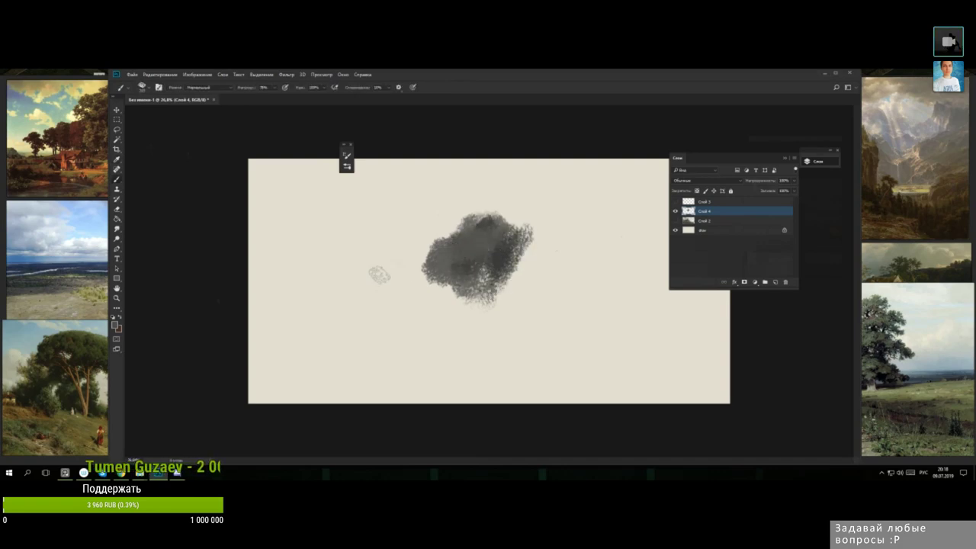
- Change the foreground color to a dark olive
left_click(115, 324)
left_click_drag(761, 232, 766, 238)
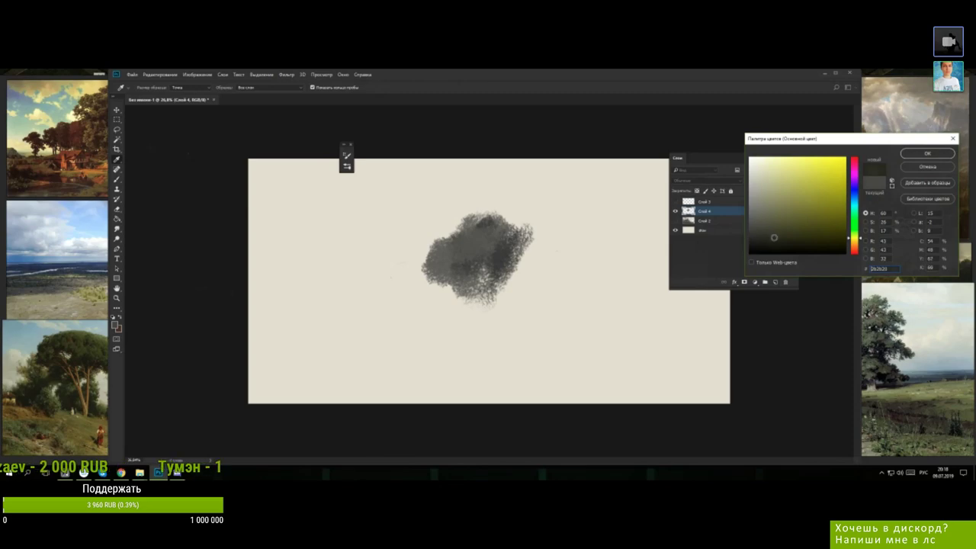
key("Return")
left_click(403, 249)
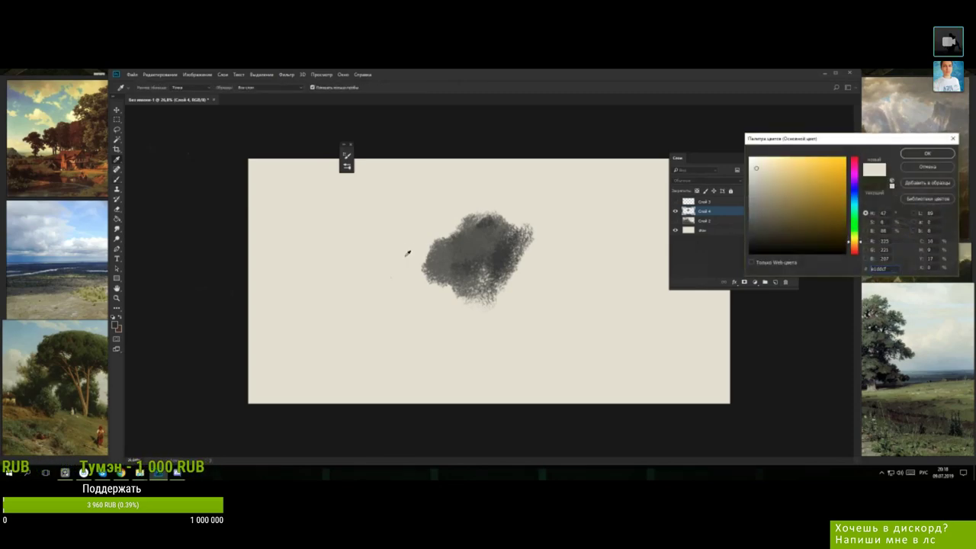
key("Return")
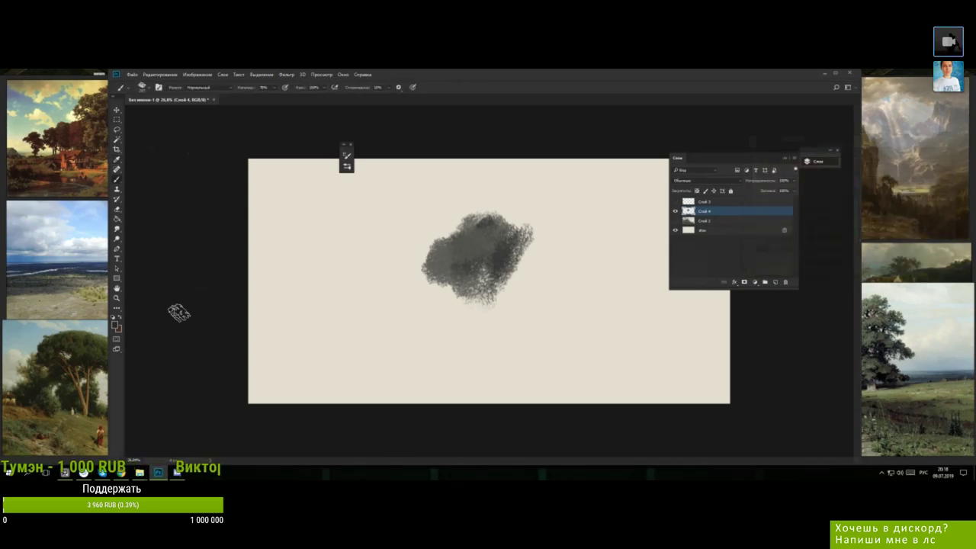
- Enable Color Dynamics for the textured brush and paint dark olive across the upper part of the foliage mass
key("F5")
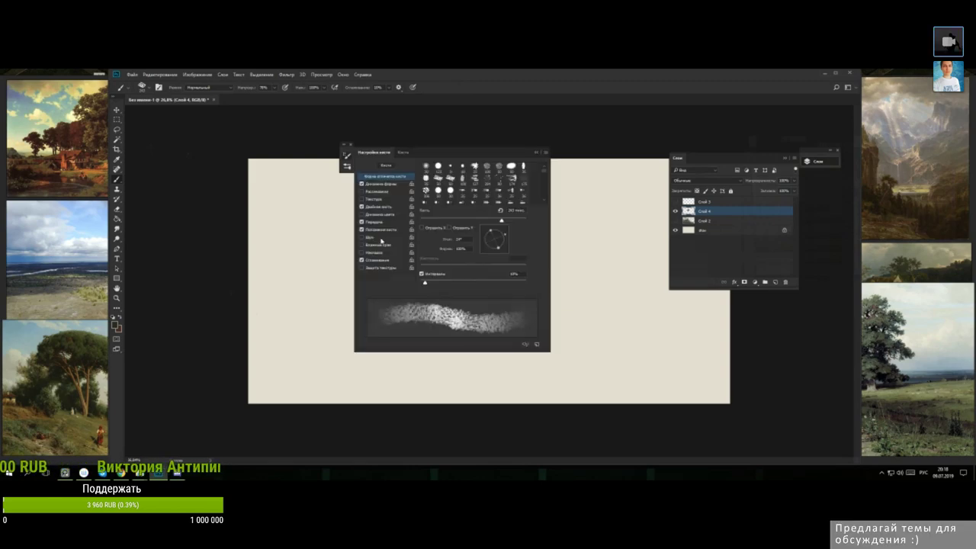
left_click(383, 215)
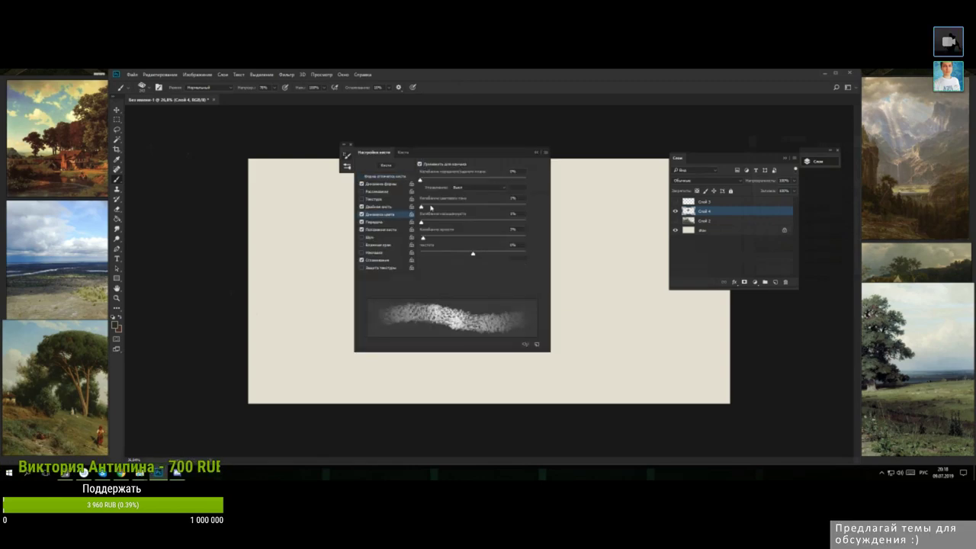
left_click(536, 152)
mouse_move(427, 257)
left_mouse_down()
mouse_move(448, 238)
mouse_move(426, 264)
mouse_move(474, 223)
mouse_move(473, 260)
mouse_move(524, 228)
left_mouse_up()
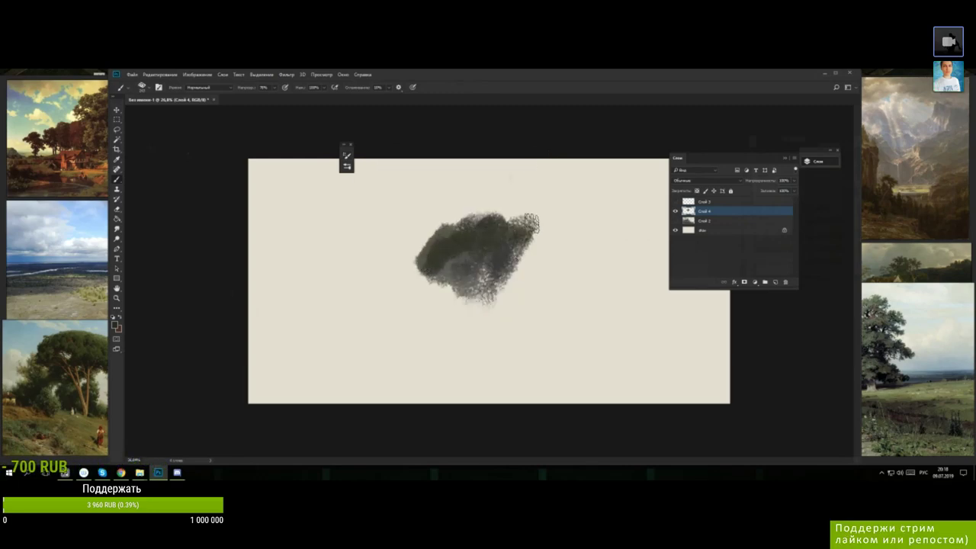
- Switch to a smaller bristle-like brush from the presets and paint a short test swatch beside the foliage mass
key("n")
left_click(927, 166)
right_click(530, 253)
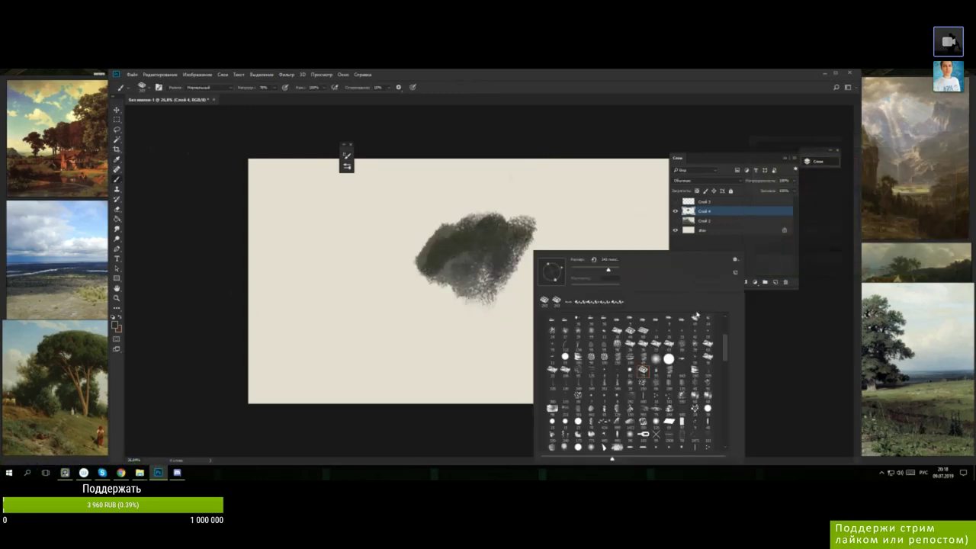
scroll(671, 338, "down", 10)
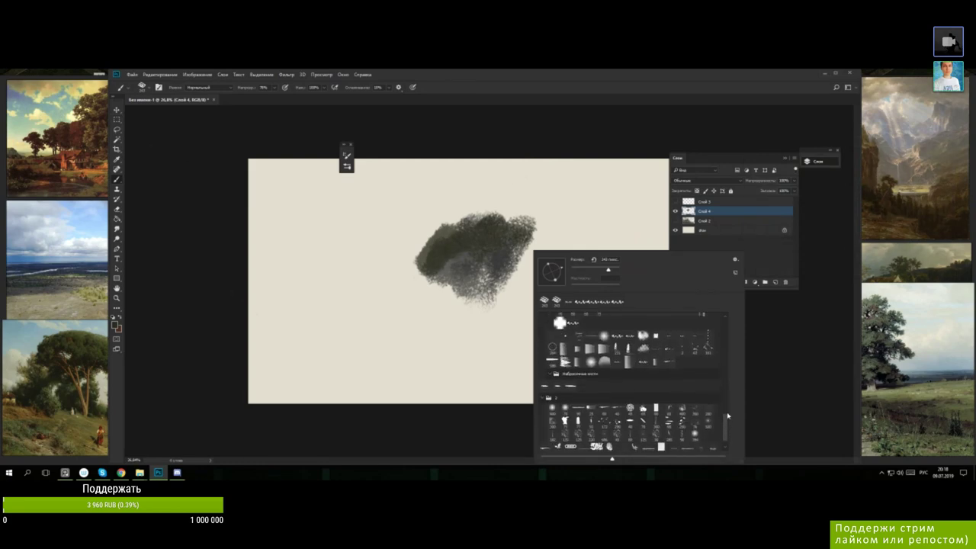
left_click(669, 338)
scroll(415, 263, "up", 3)
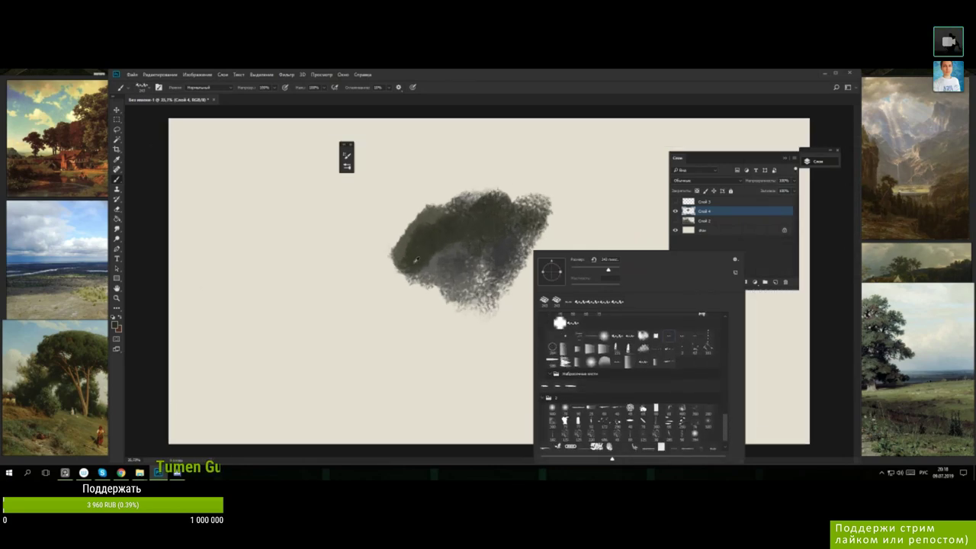
left_click(598, 271)
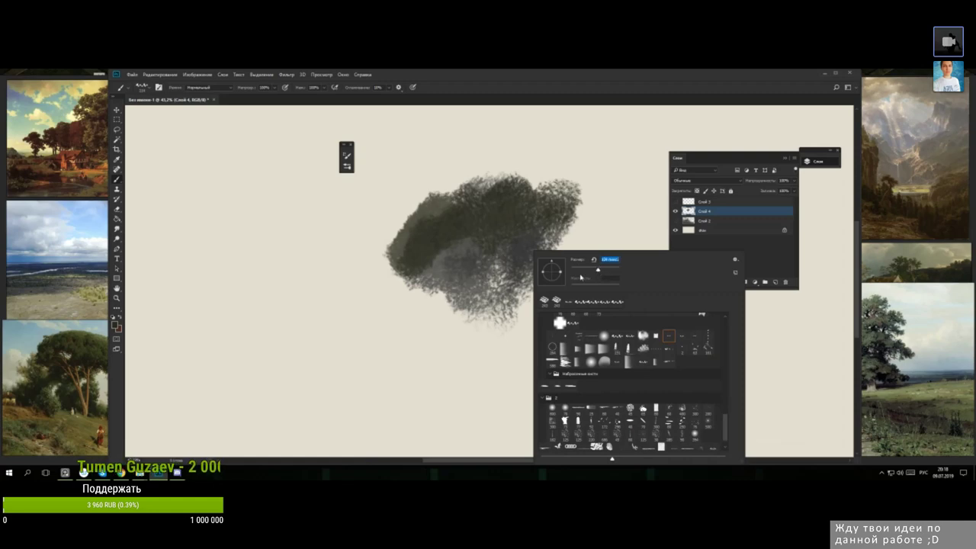
left_click_drag(333, 307, 361, 315)
- Set the foreground to olive yellow (RGB 102, 102, 27) and extend the test swatch, blending it with sampled tones
key("n")
left_click(807, 220)
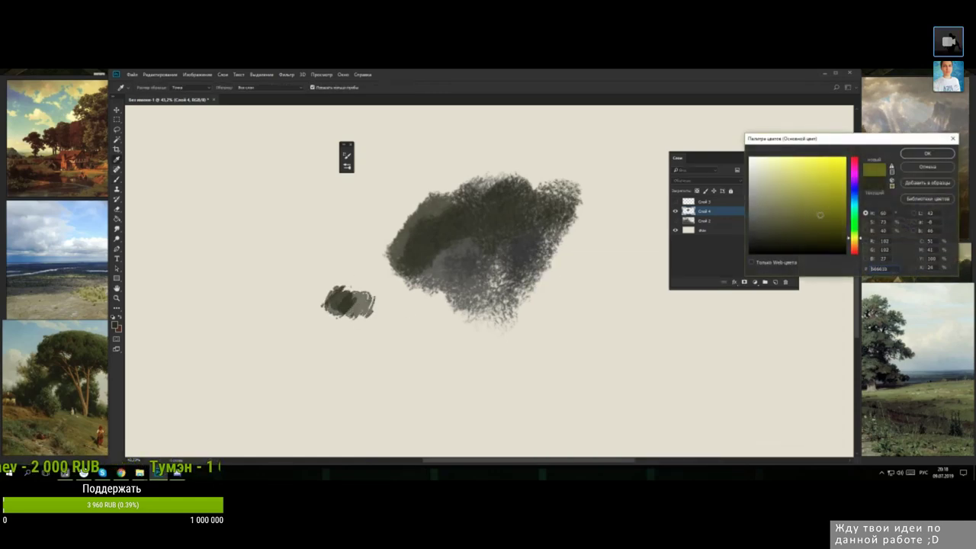
left_click(927, 154)
key("b")
mouse_move(345, 299)
left_mouse_down()
mouse_move(297, 294)
mouse_move(348, 304)
mouse_move(336, 294)
mouse_move(361, 294)
mouse_move(344, 289)
mouse_move(342, 274)
mouse_move(307, 294)
mouse_move(313, 282)
mouse_move(303, 276)
mouse_move(296, 289)
mouse_move(276, 305)
left_mouse_up()
left_click(349, 305, "alt")
left_click(333, 292, "alt")
- Shift the foreground hue toward brown and brush brown and sampled olive strokes over the test swatch
key("n")
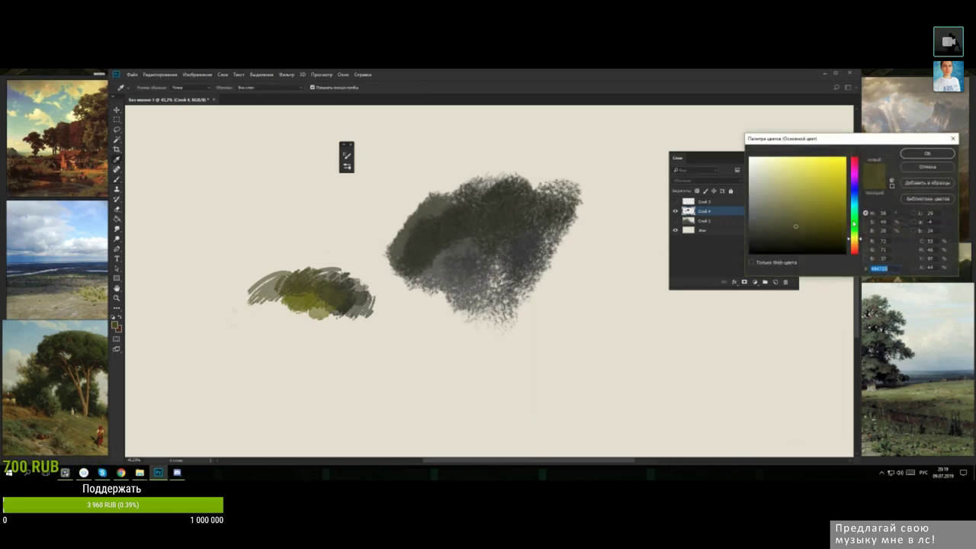
left_click(854, 245)
left_click(925, 153)
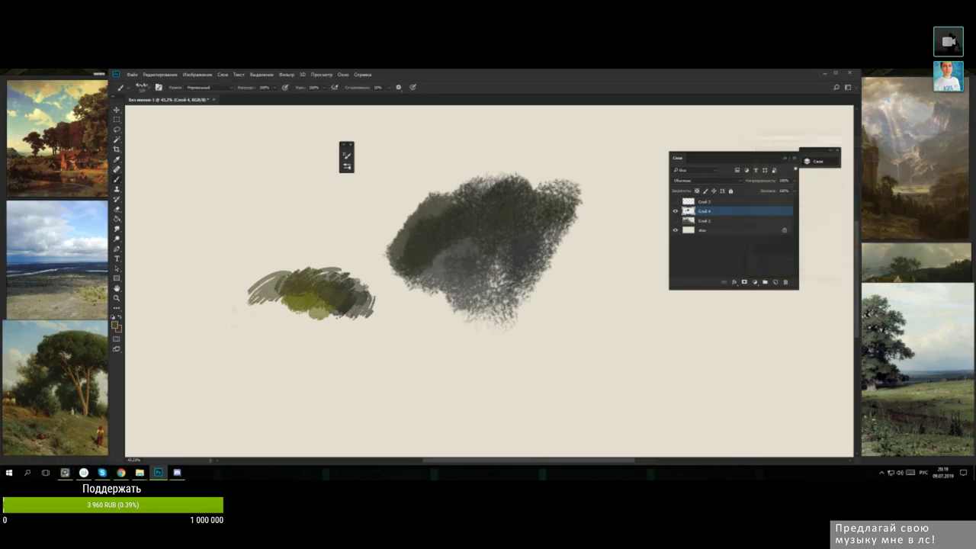
left_click_drag(360, 284, 372, 309)
left_click(347, 288, "alt")
mouse_move(344, 279)
left_mouse_down()
mouse_move(305, 269)
mouse_move(296, 286)
mouse_move(248, 297)
left_mouse_up()
left_click(335, 292, "alt")
left_click(303, 276, "alt")
mouse_move(294, 276)
left_mouse_down()
mouse_move(245, 279)
mouse_move(285, 282)
mouse_move(267, 287)
mouse_move(321, 277)
left_mouse_up()
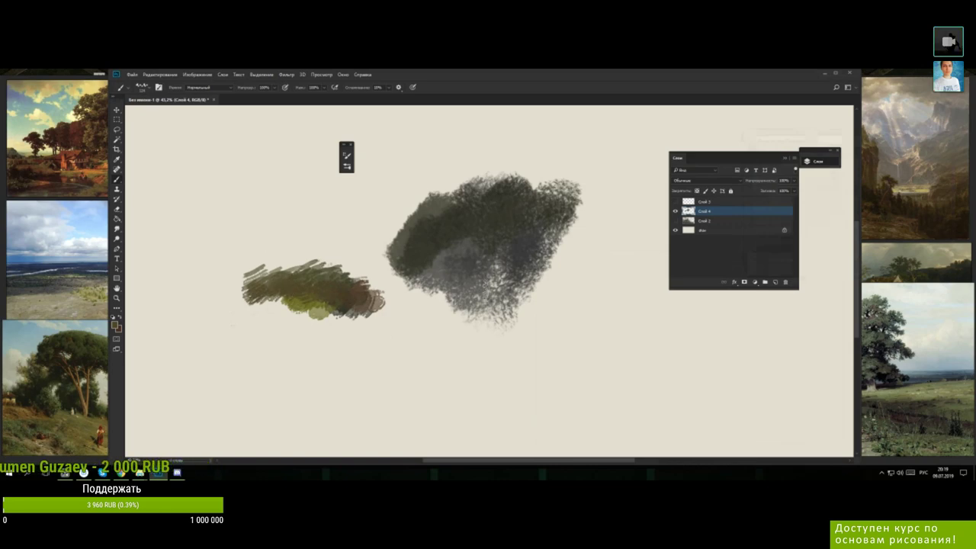
- Examine the bristle brush's Color Dynamics, Noise, Wet Edges and Texture settings, including the available texture patterns
key("F5")
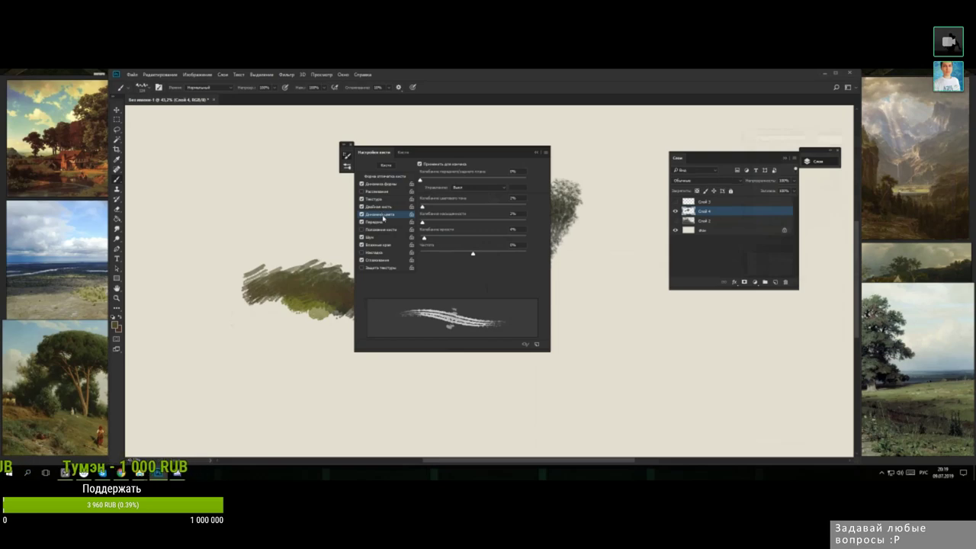
left_click(361, 237)
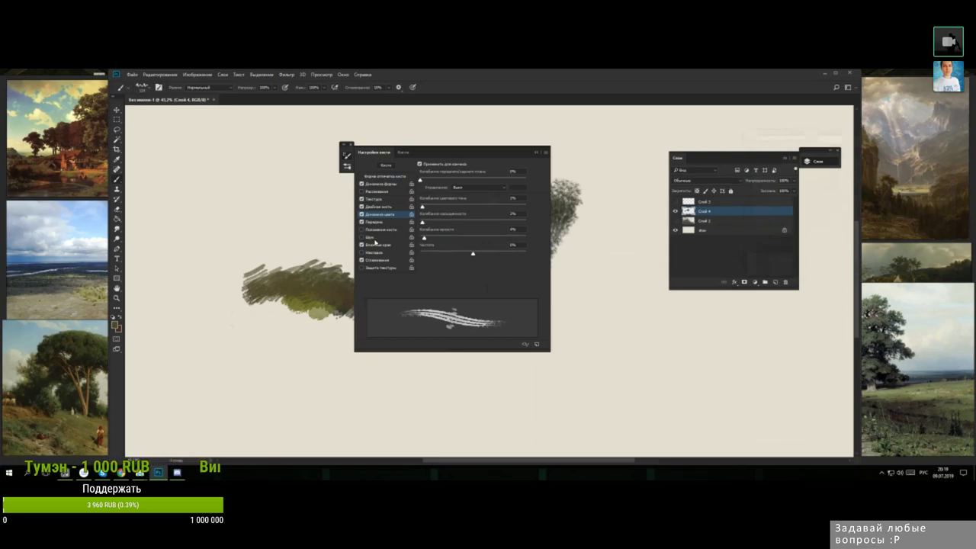
left_click(370, 238)
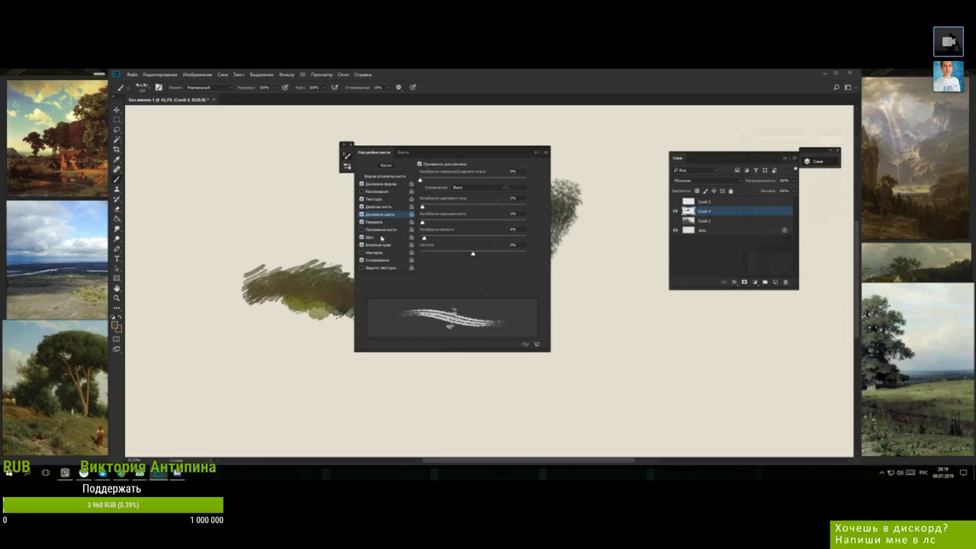
left_click(383, 247)
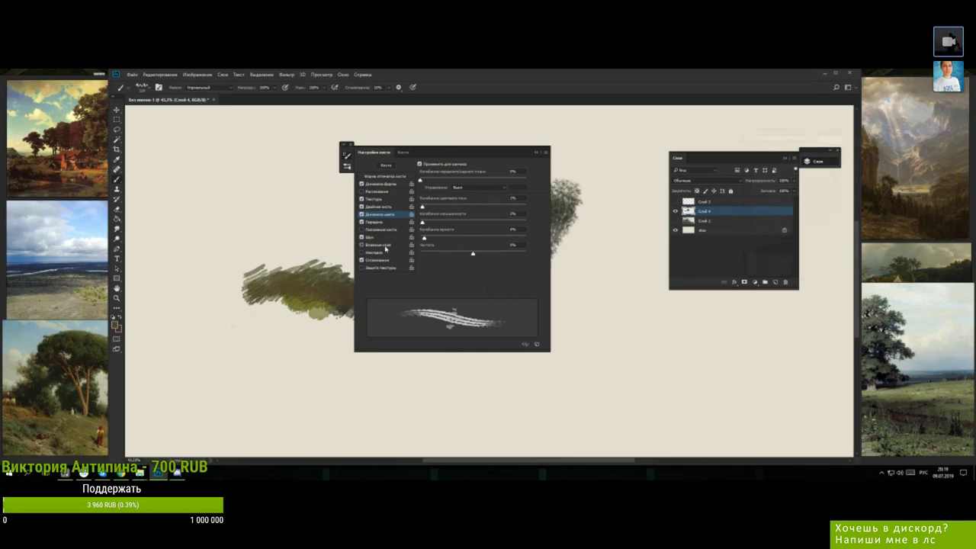
left_click(385, 248)
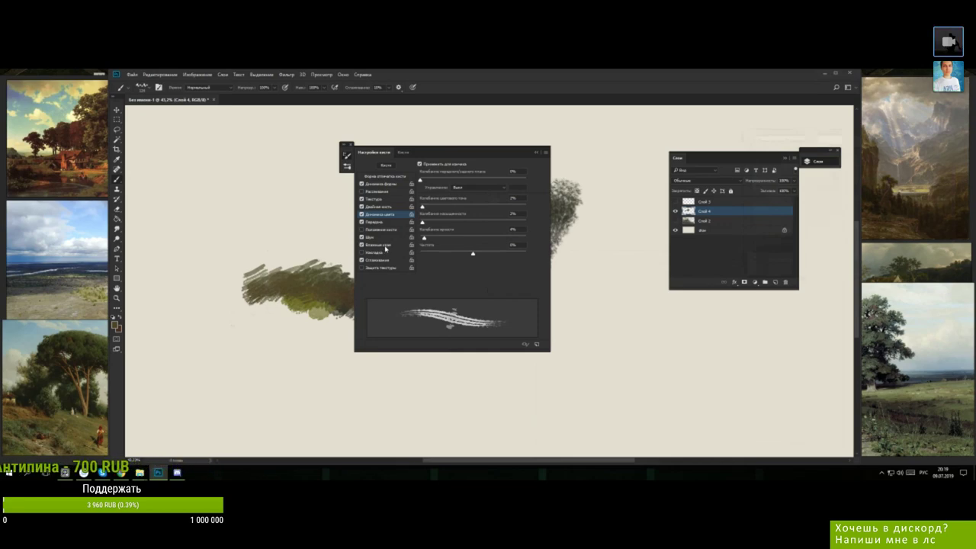
left_click(375, 199)
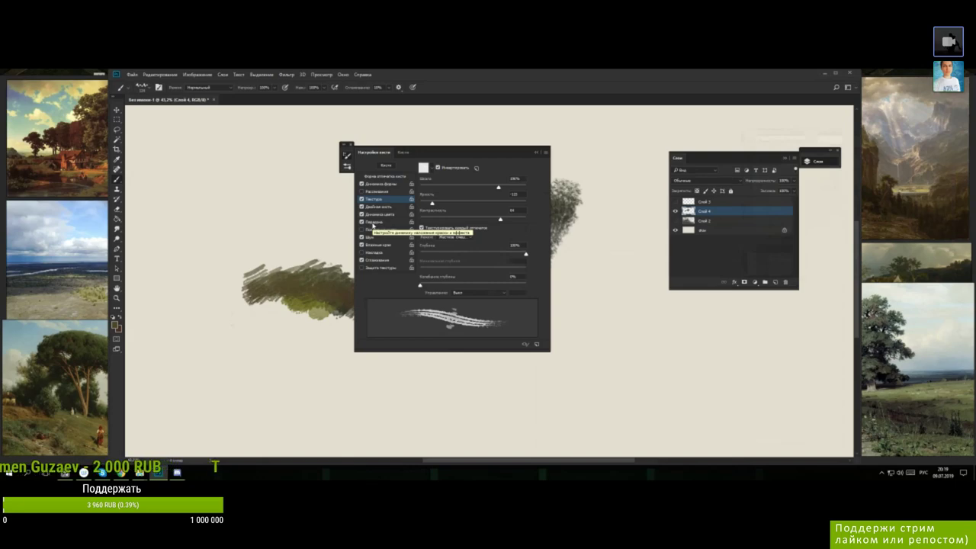
left_click(434, 169)
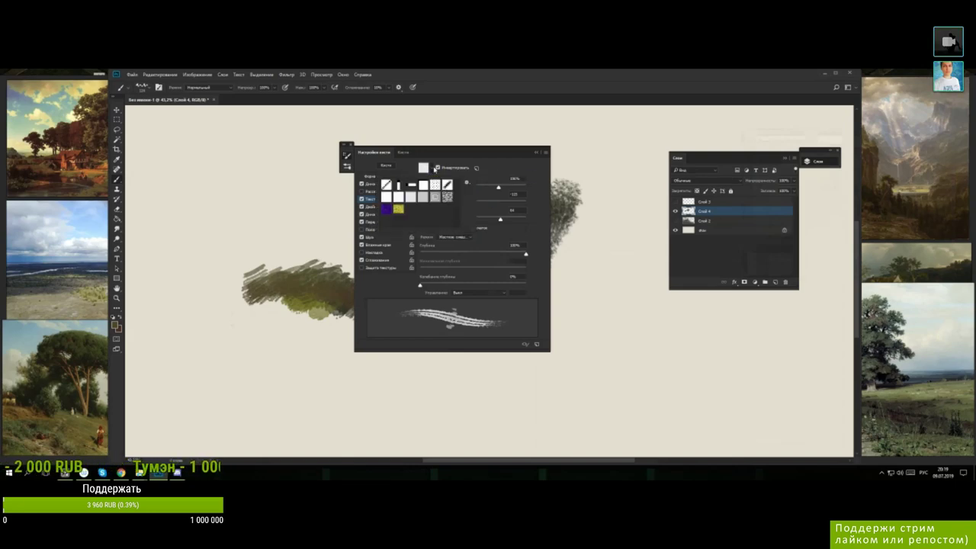
left_click(508, 161)
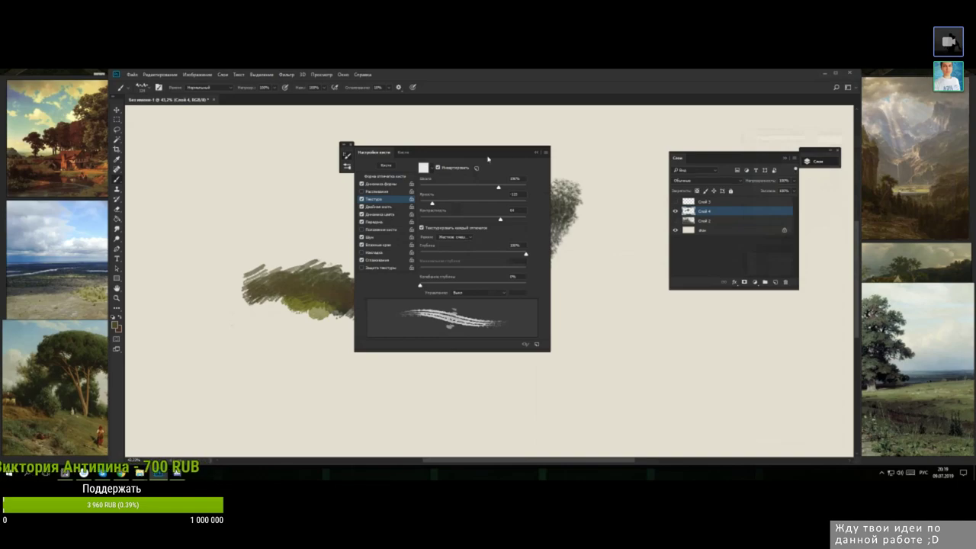
left_click(536, 152)
- Hide the brush-test layer Слой 4
scroll(334, 307, "up", 6)
scroll(334, 308, "down", 7)
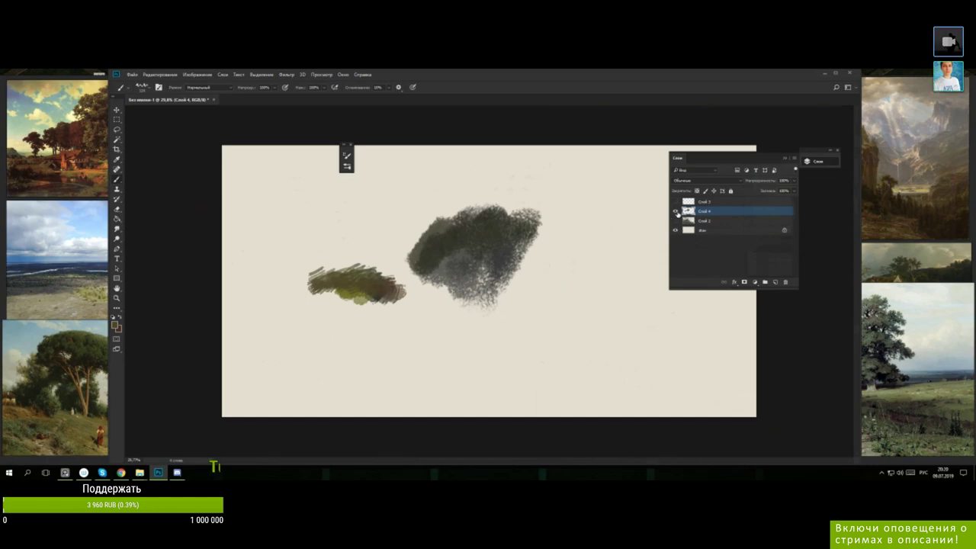
left_click(675, 212)
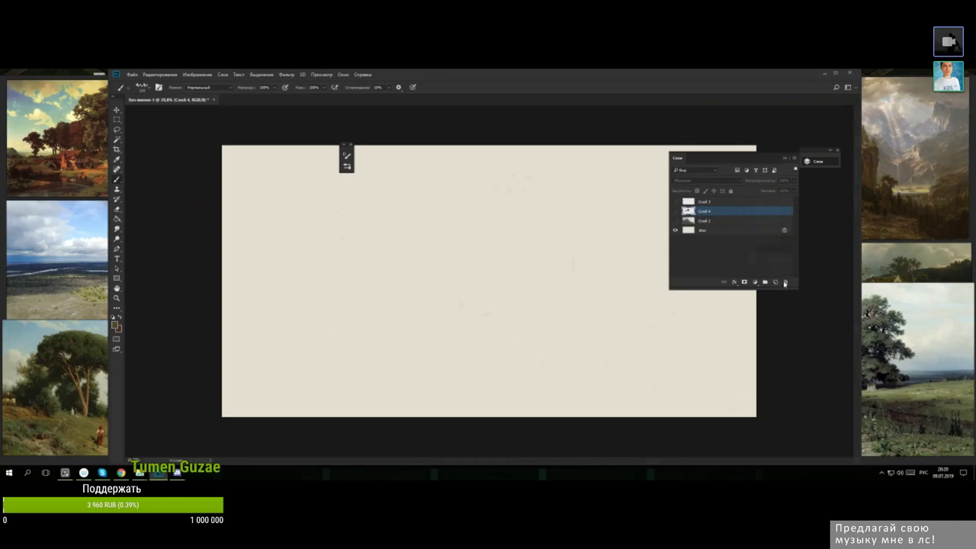
- Delete the test layer Слой 4 and show the grey landscape layer Слой 2 at reduced opacity
left_click(785, 283)
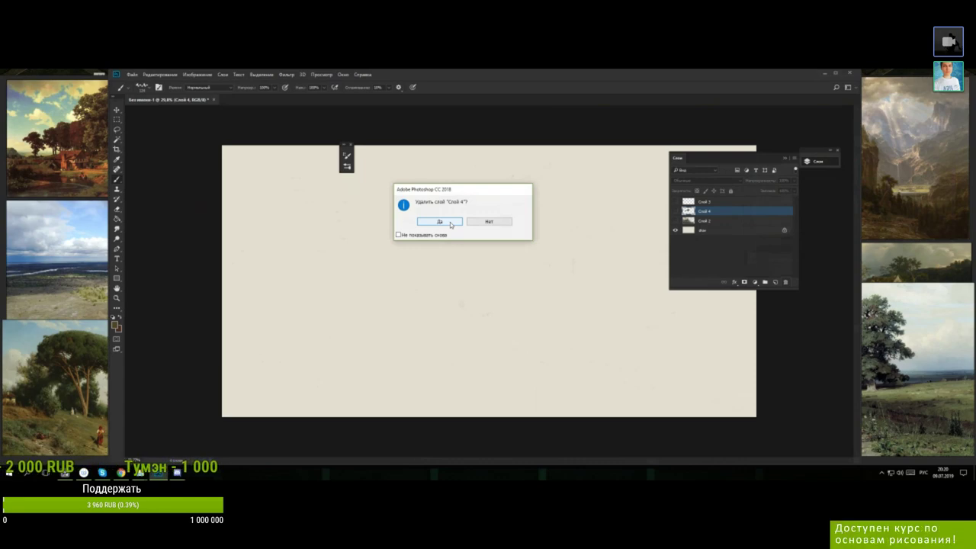
left_click(451, 224)
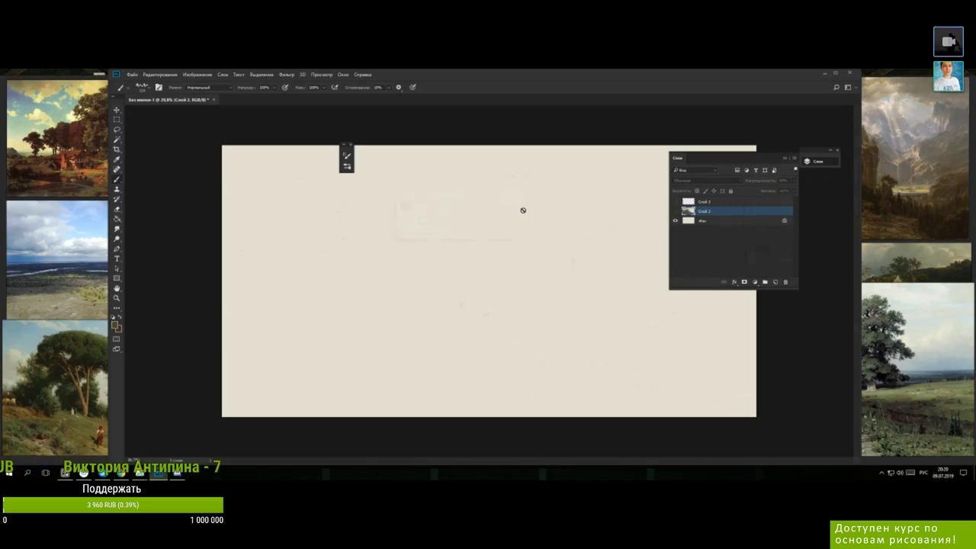
left_click(674, 211)
left_click(794, 181)
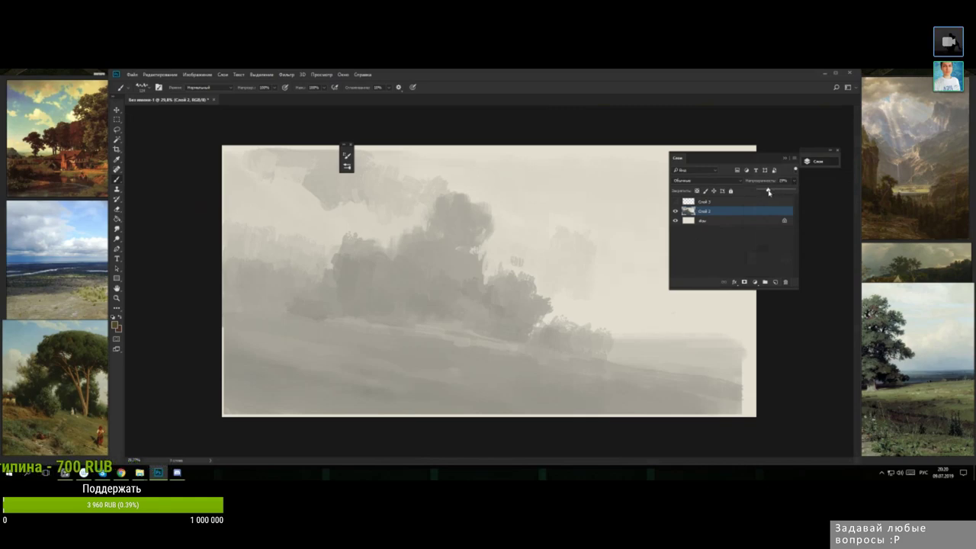
left_click_drag(768, 191, 766, 191)
scroll(494, 284, "down", 3)
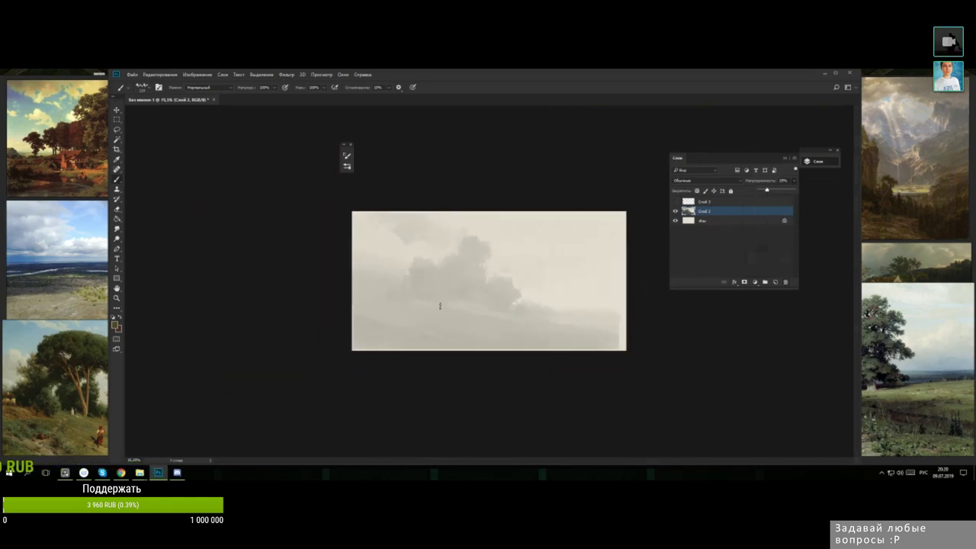
- Place the грунт_24 texture image from the Стрим folder onto the landscape canvas
mouse_move(140, 473)
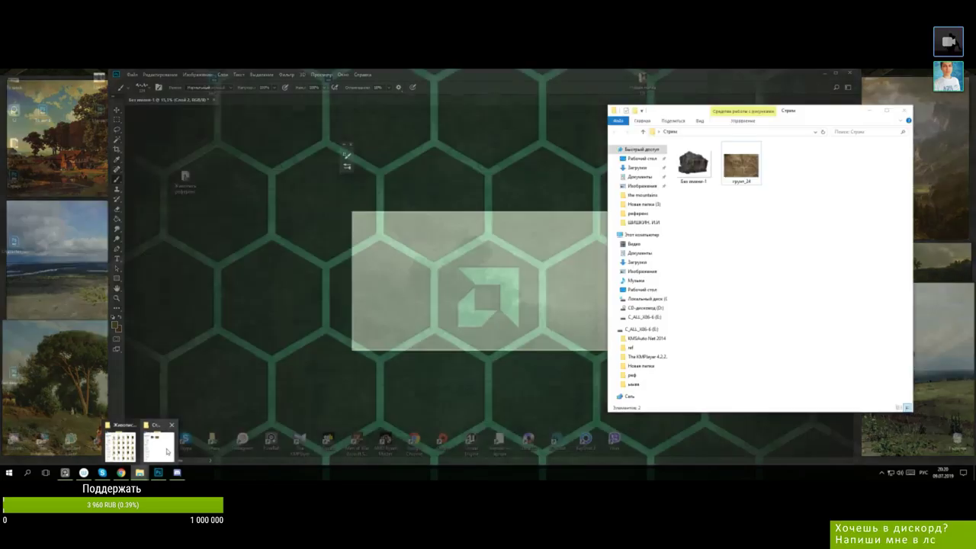
left_click(161, 446)
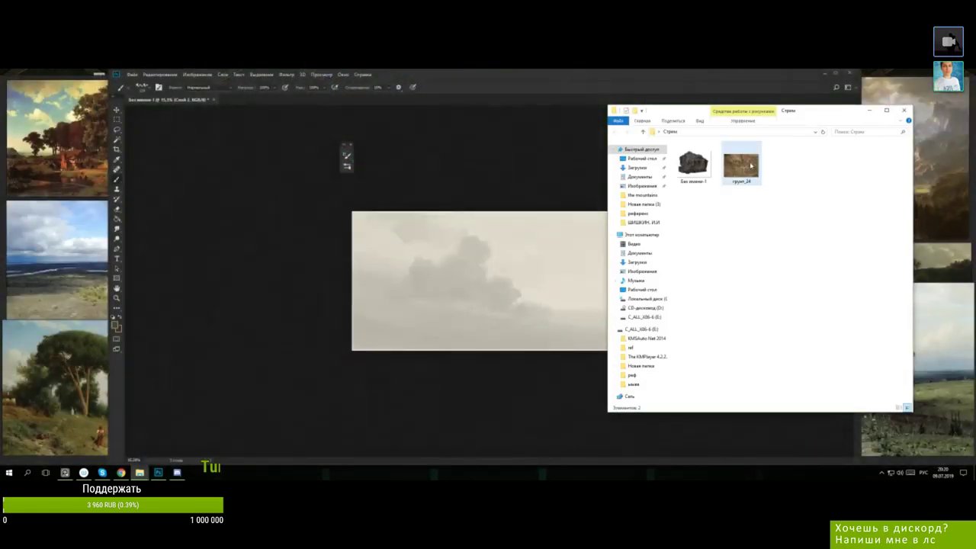
left_click_drag(751, 166, 503, 286)
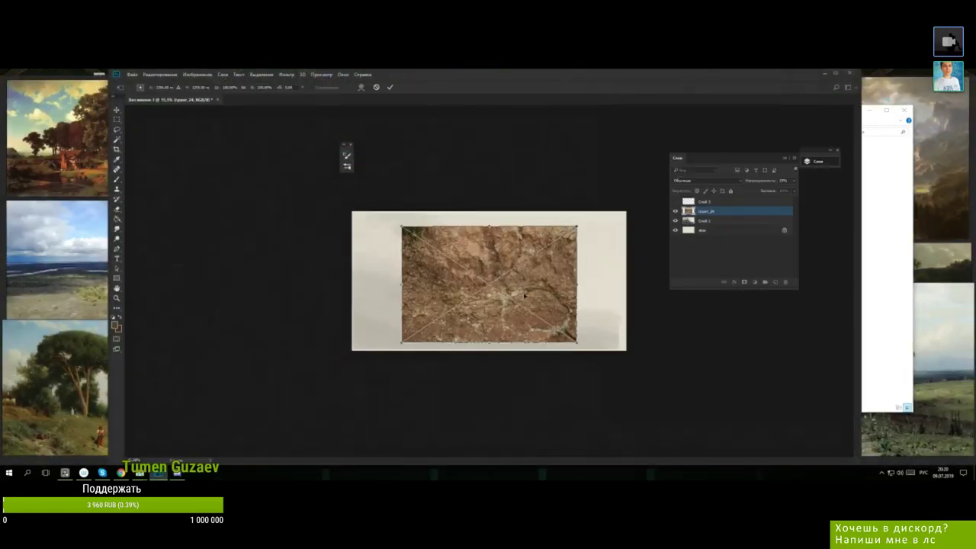
- Distort the placed texture into a flattened ground plane, narrowing its far edge and pulling the near right corner past the canvas
right_click(524, 281)
left_click(530, 313)
right_click(530, 307)
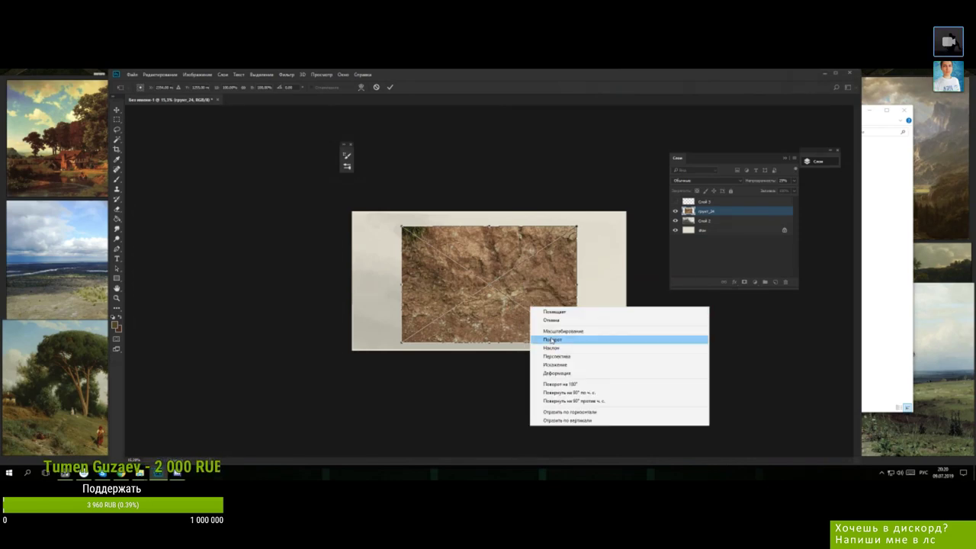
left_click(561, 365)
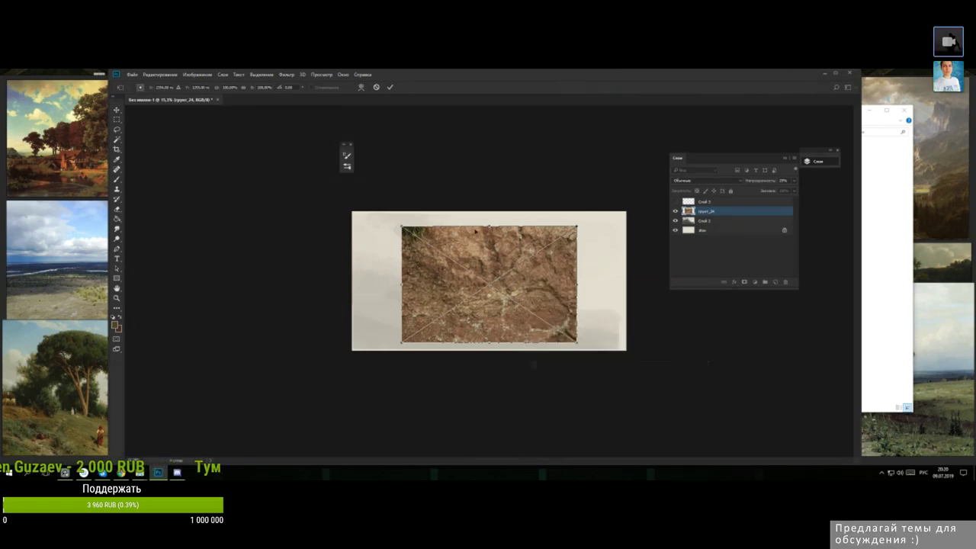
left_click_drag(488, 227, 489, 307)
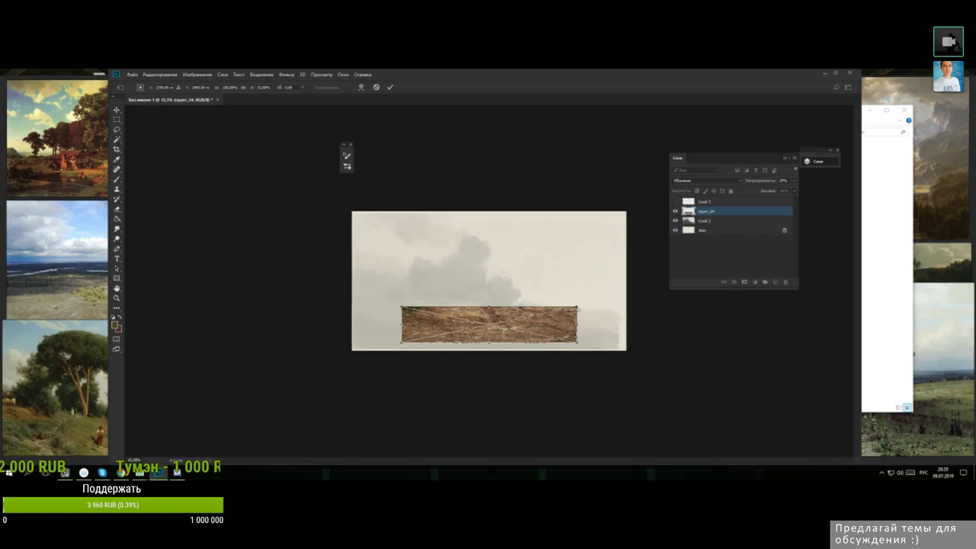
left_click_drag(577, 308, 549, 316)
left_click_drag(402, 308, 439, 312)
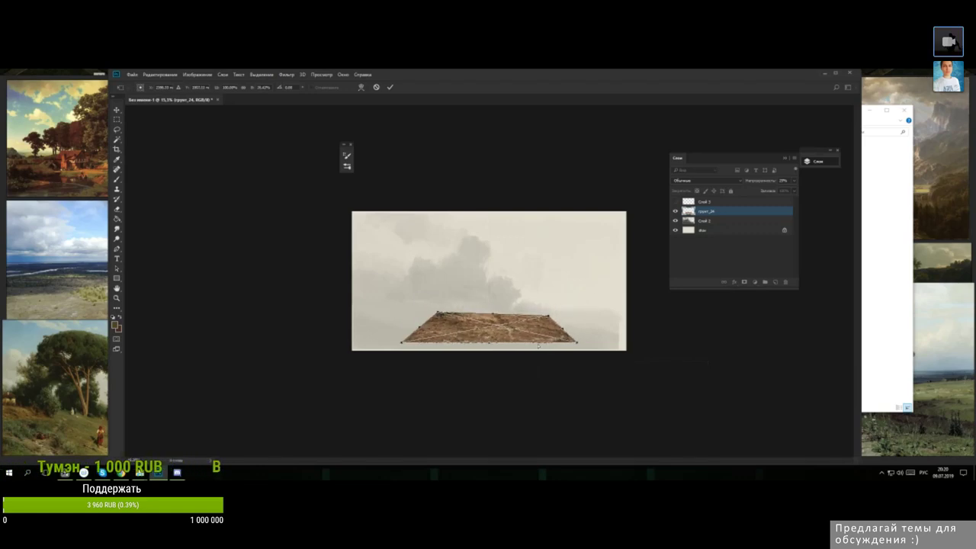
left_click_drag(577, 345, 651, 356)
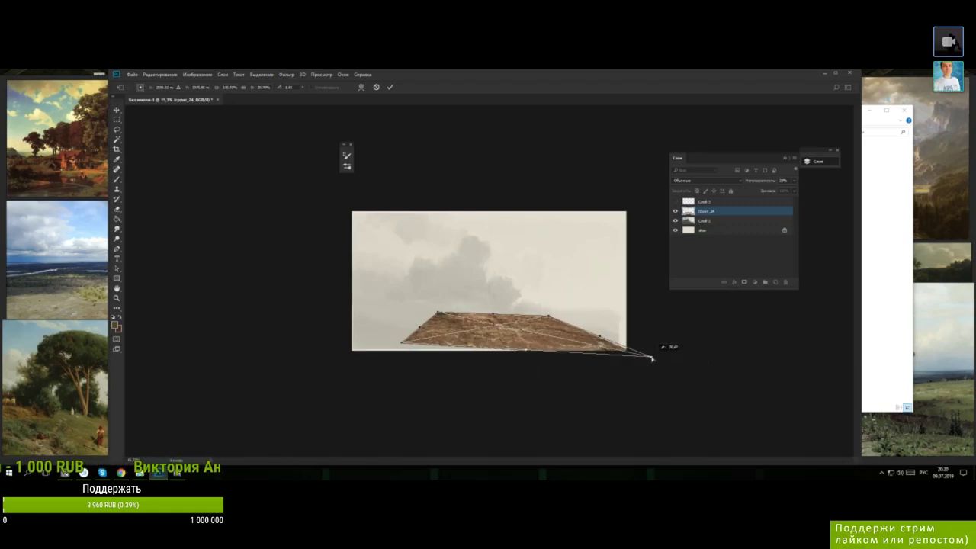
left_click_drag(550, 319, 557, 324)
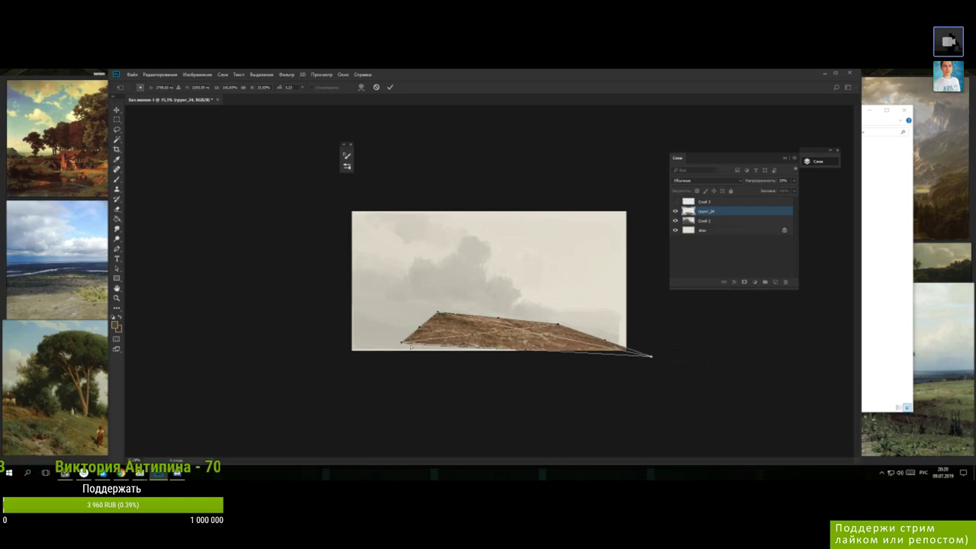
- Stretch the texture's remaining corners past the canvas sides and refine its upper edge into a hill sloping down to the right
left_click_drag(402, 345, 335, 337)
left_click_drag(439, 315, 400, 309)
left_click_drag(335, 337, 273, 326)
left_click_drag(399, 309, 414, 310)
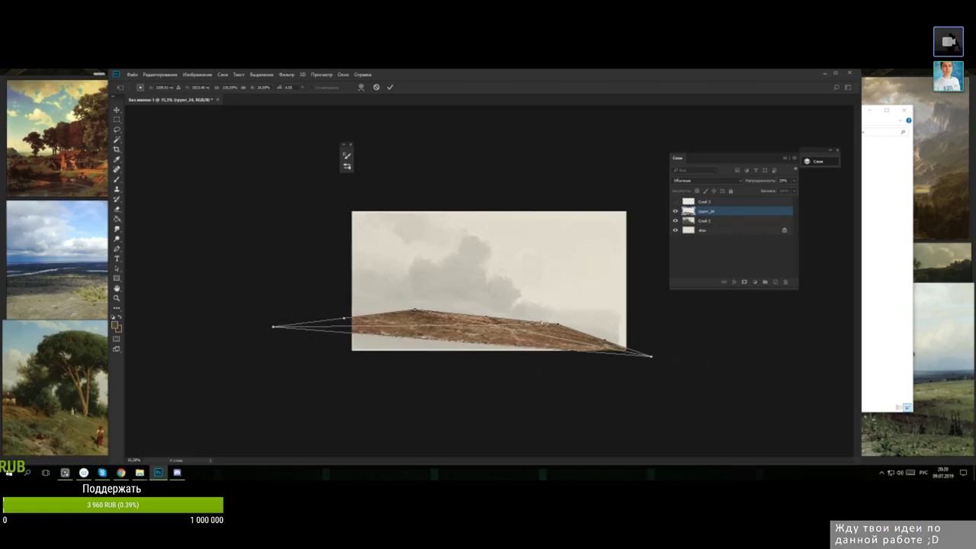
left_click_drag(557, 324, 525, 335)
left_click_drag(650, 353, 688, 359)
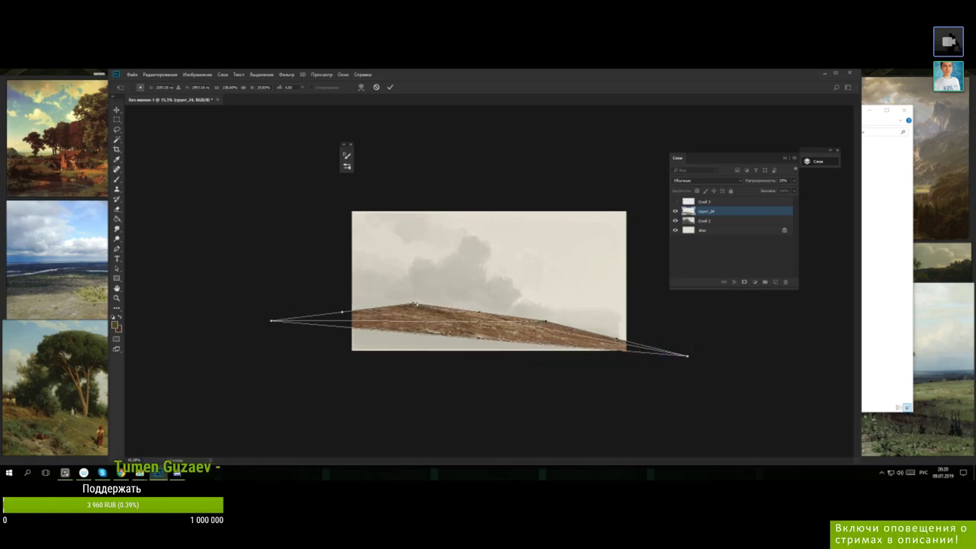
left_click_drag(415, 305, 419, 307)
left_click_drag(546, 322, 534, 323)
- Rasterize the distorted грунт_24 hill layer and slightly lower its opacity
key("b")
left_click(542, 321)
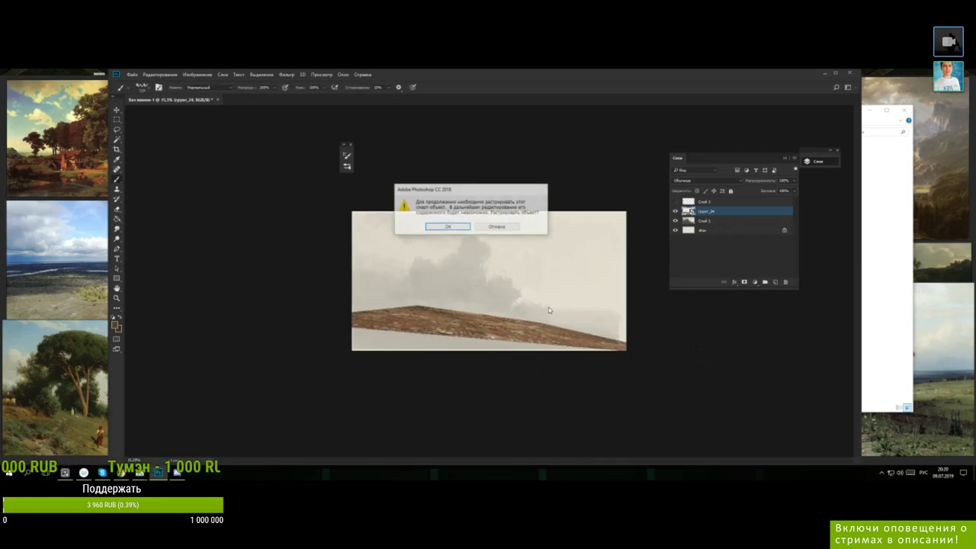
left_click(449, 228)
left_click(794, 183)
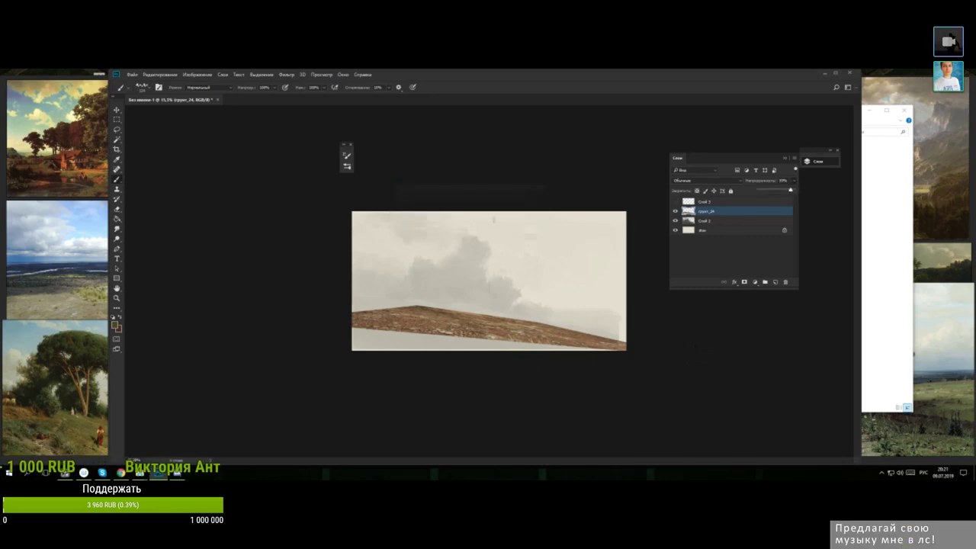
left_click(116, 120)
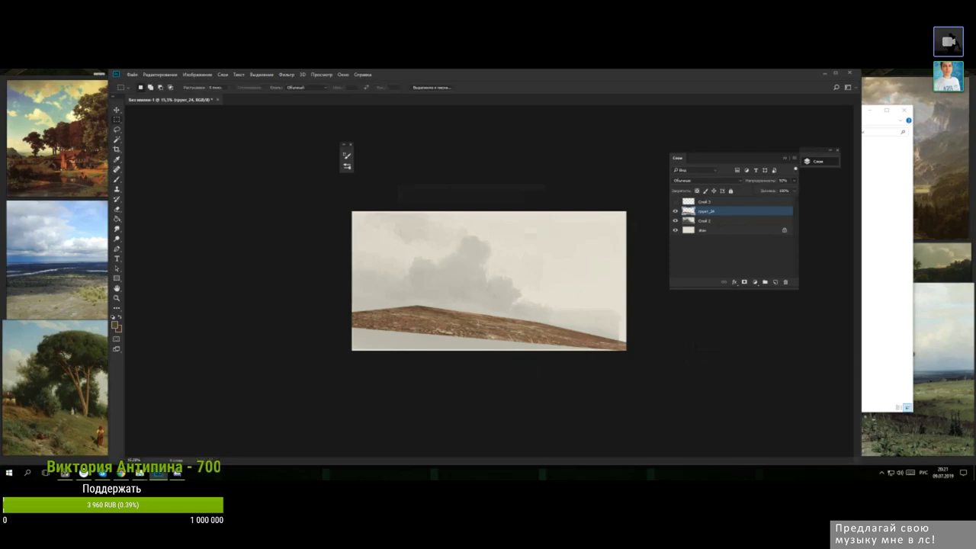
right_click(471, 311)
right_click(426, 313)
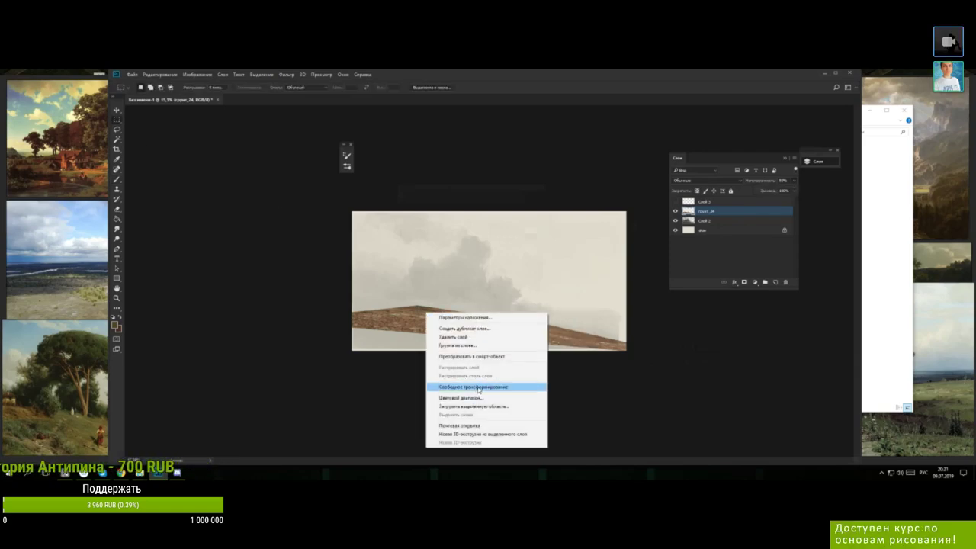
left_click(600, 338)
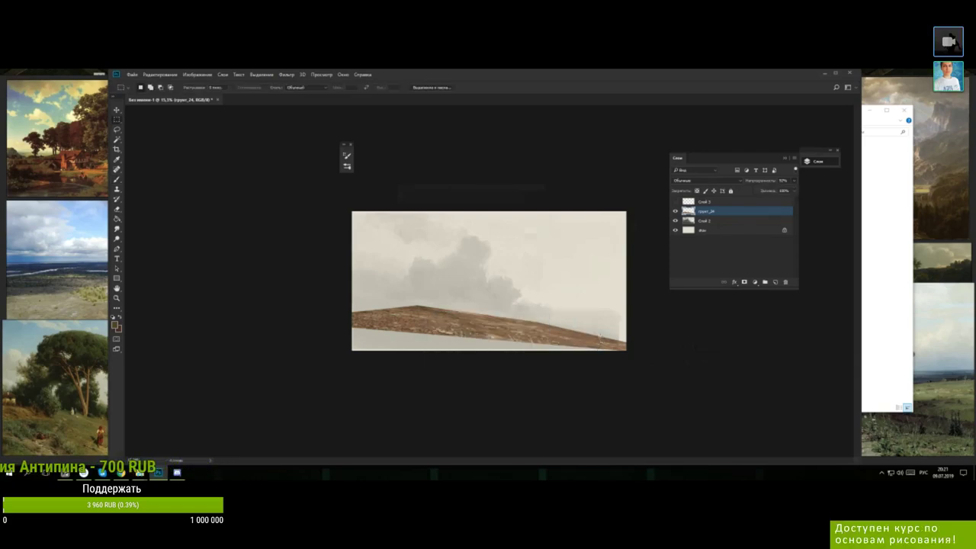
- Place the грунт_24 texture a second time and distort it into a foreground plane covering the area below the first hill
left_click(154, 456)
left_click_drag(759, 160, 504, 312)
right_click(539, 297)
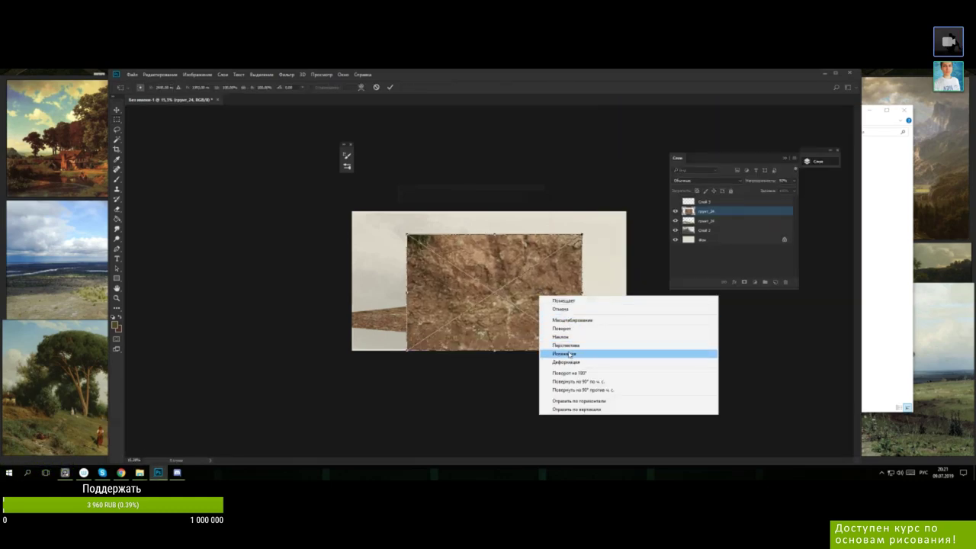
left_click(568, 353)
left_click_drag(407, 235, 457, 290)
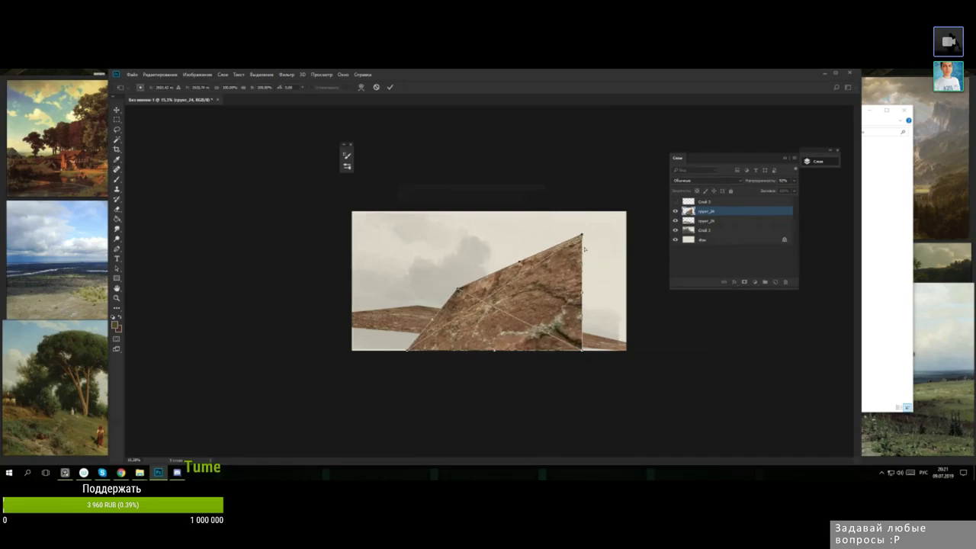
left_click_drag(582, 237, 372, 313)
left_click_drag(434, 317, 623, 364)
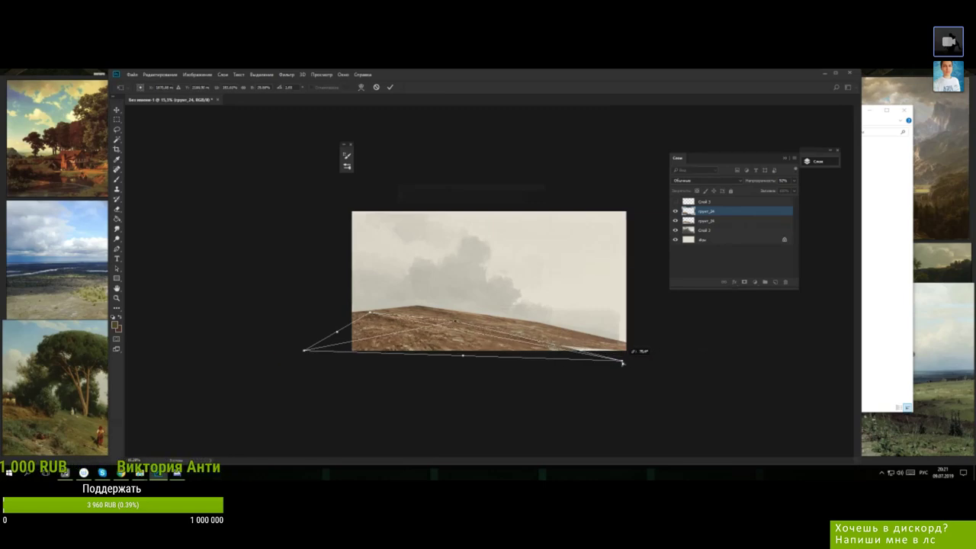
left_click_drag(370, 312, 368, 317)
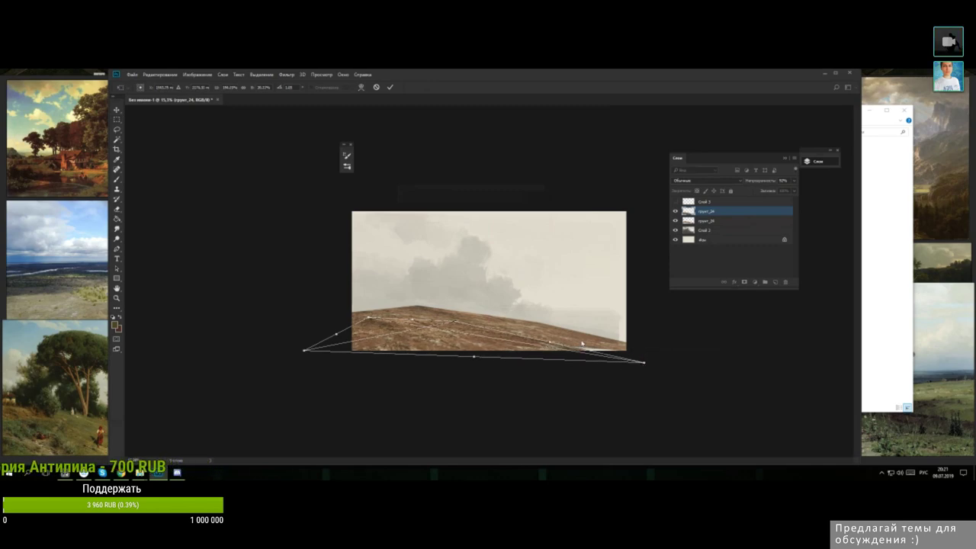
key("Return")
key("m")
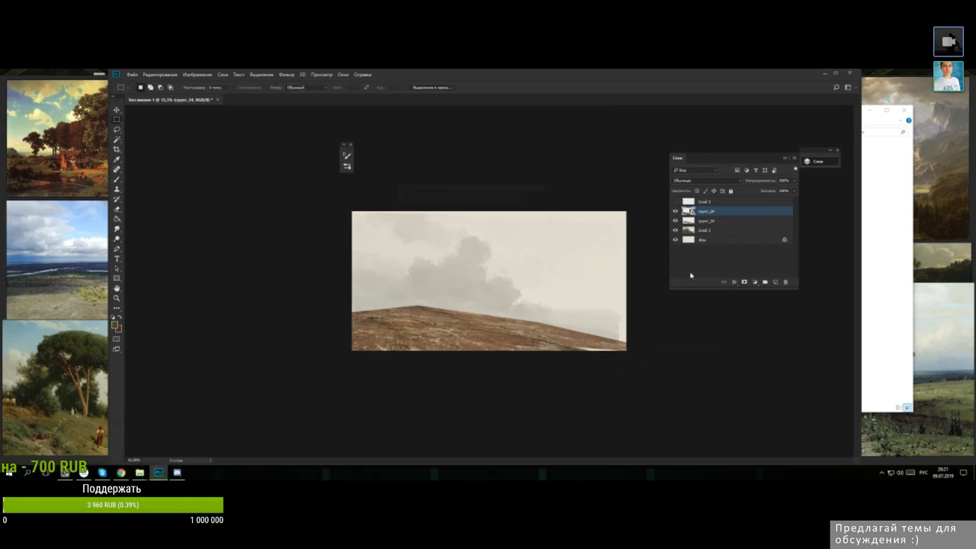
- Darken the foreground texture with Hue/Saturation by lowering its lightness
left_click(198, 74)
mouse_move(206, 111)
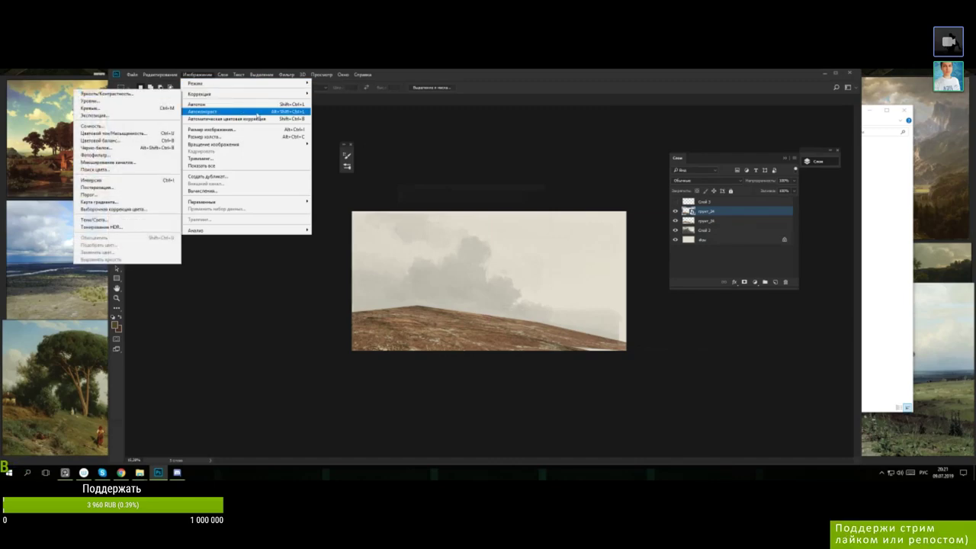
left_click(141, 134)
left_click_drag(461, 250, 456, 250)
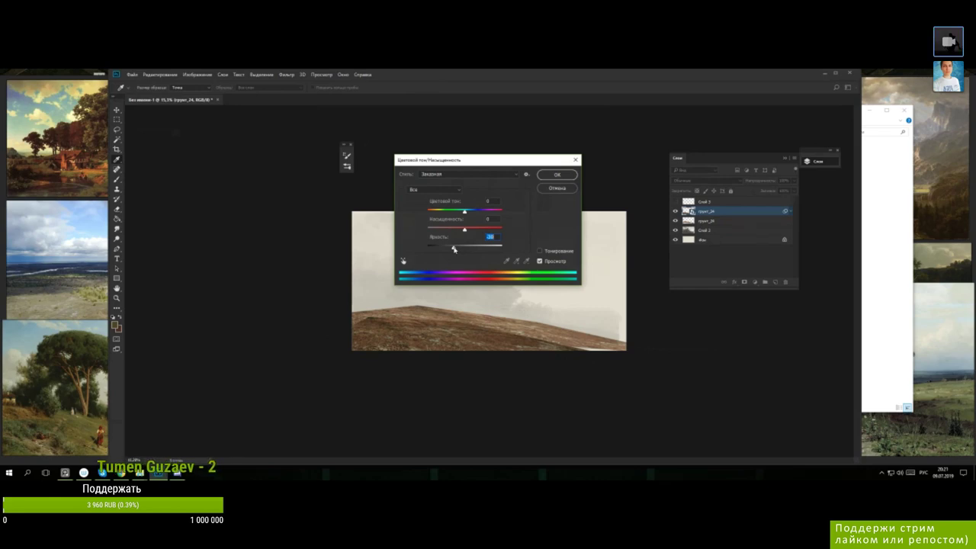
left_click(555, 175)
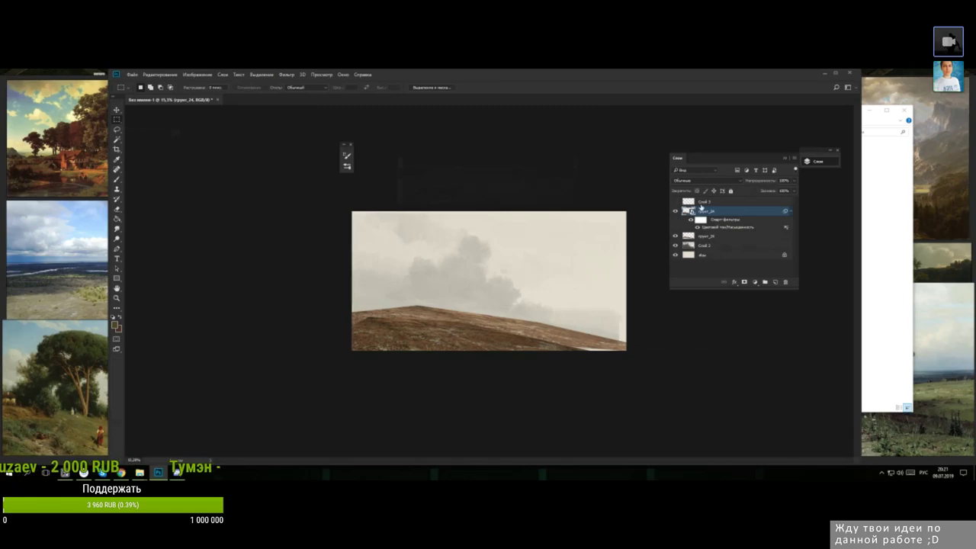
- Rasterize the darkened foreground texture layer
key("b")
left_click(444, 331)
left_click(446, 227)
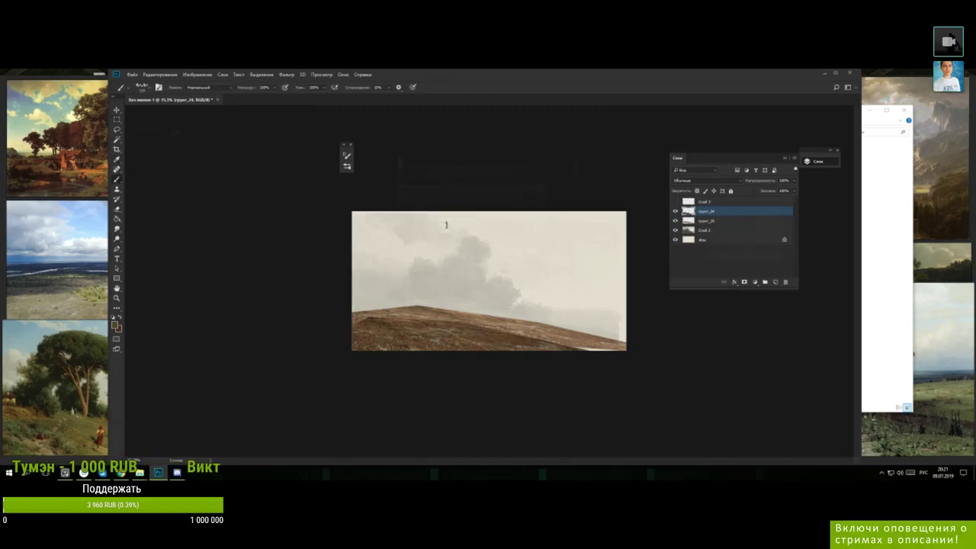
- Free Transform the dark foreground texture, lowering its upper edge, shifting it left and tilting it down to the right
left_click(118, 120)
right_click(513, 286)
left_click(572, 363)
left_click_drag(474, 315, 476, 321)
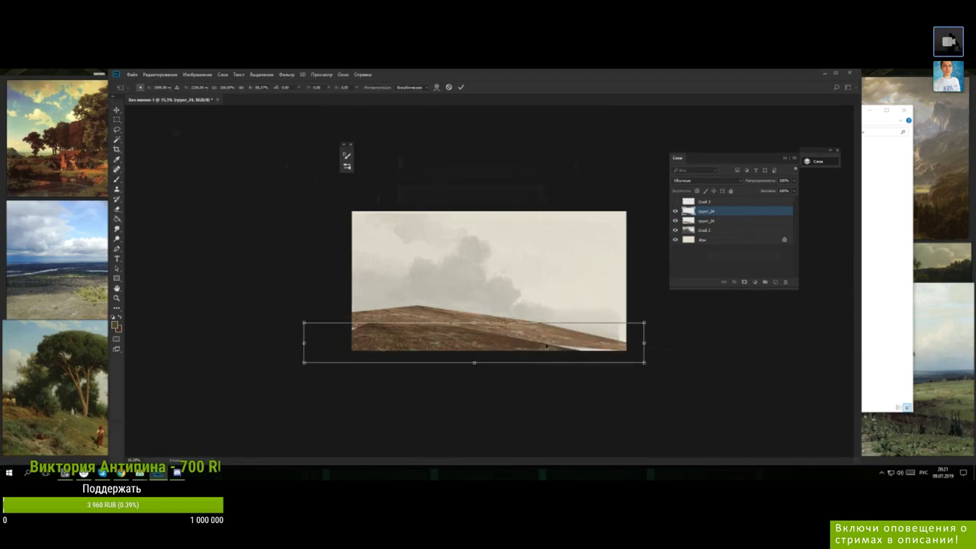
left_click_drag(647, 342, 561, 348)
left_click_drag(734, 325, 734, 336)
left_click_drag(614, 359, 580, 356)
key("Return")
- Duplicate the dark foreground texture layer
right_click(715, 219)
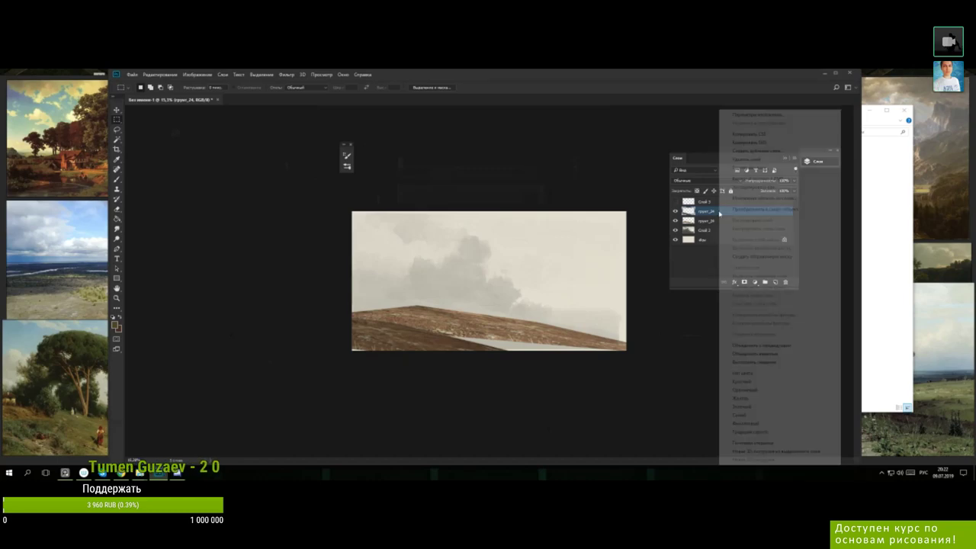
left_click(735, 150)
left_click(564, 193)
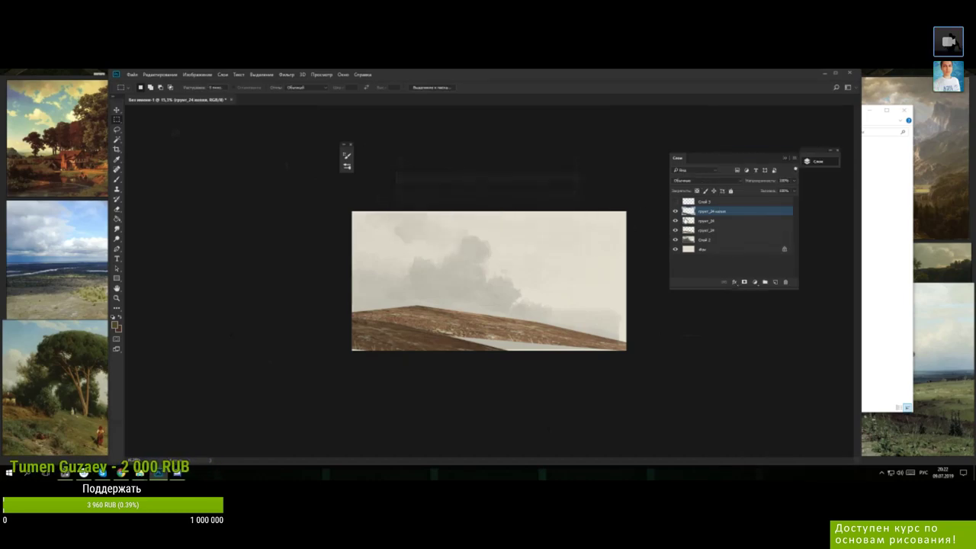
- Shift the duplicated texture right over the bare foreground with Free Transform and place its layer beneath the original dark foreground
right_click(530, 194)
left_click(578, 268)
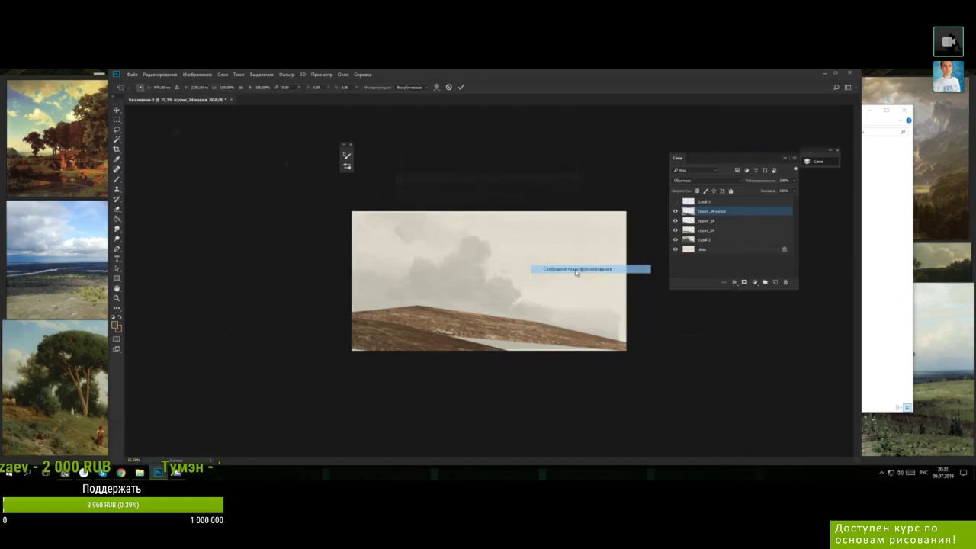
left_click_drag(606, 341, 653, 343)
left_click_drag(541, 352, 639, 356)
key("Return")
left_click_drag(709, 212, 710, 223)
- Free Transform the duplicated dark texture into a lower, narrower strip, tilt it slightly down to the right and fit it over the lower-right foreground
right_click(553, 324)
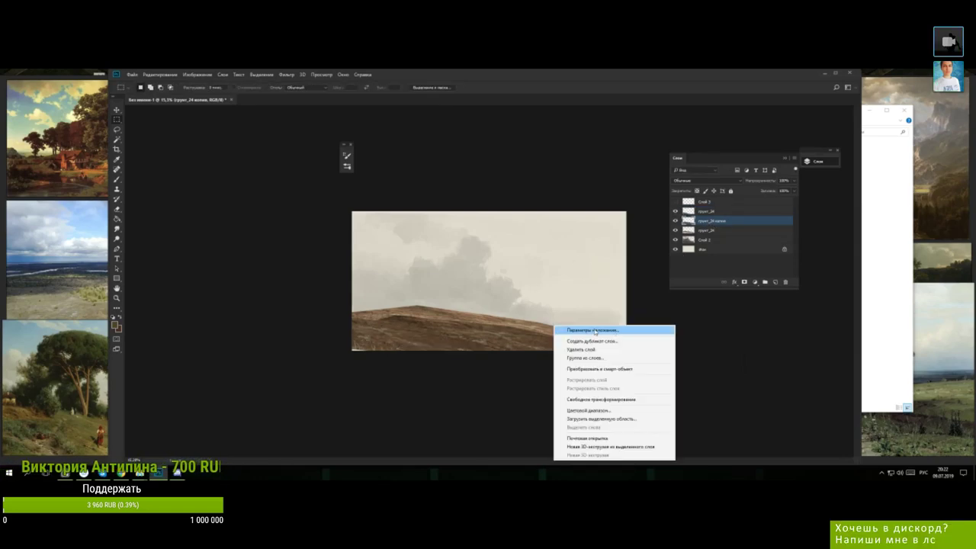
left_click(619, 403)
left_click_drag(749, 316, 649, 330)
left_click_drag(577, 365, 657, 362)
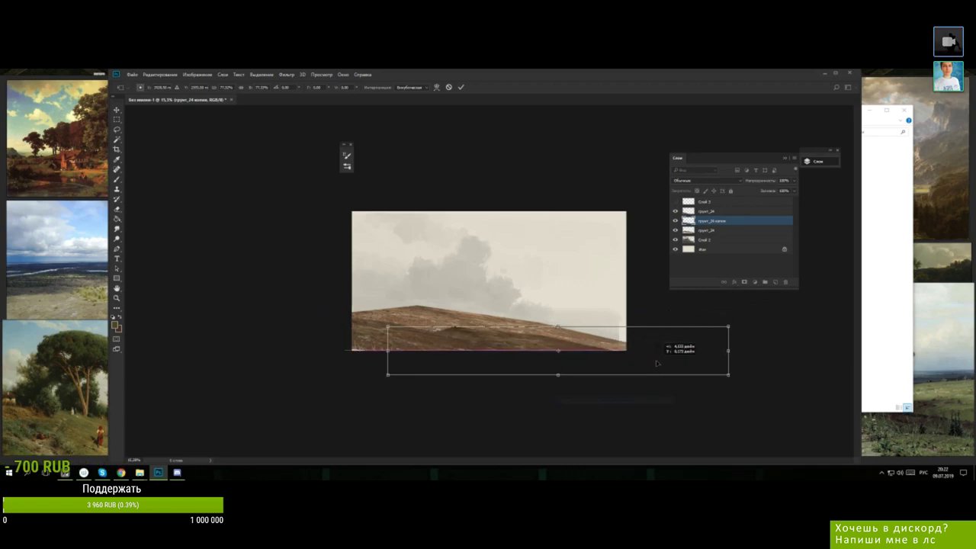
left_click_drag(560, 329, 560, 337)
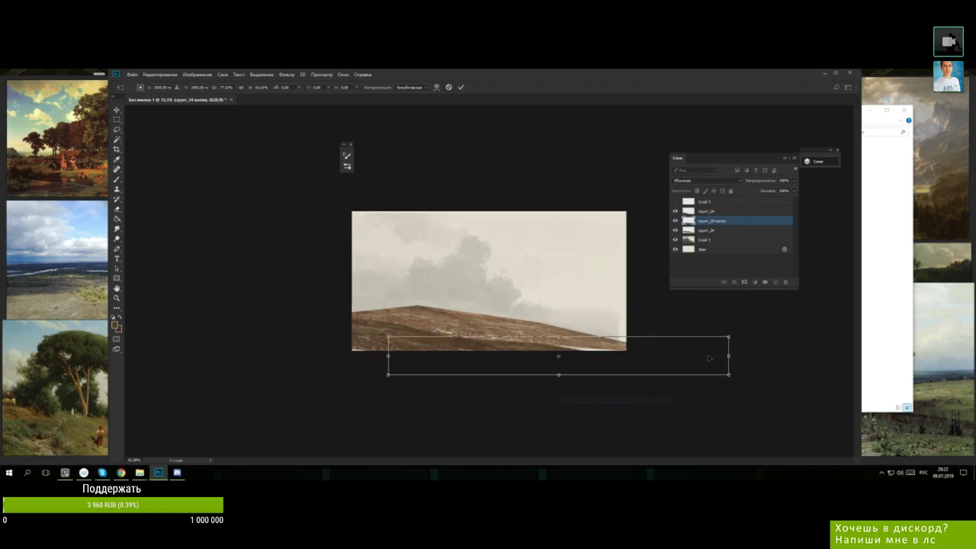
left_click_drag(730, 355, 773, 354)
left_click_drag(677, 356, 679, 352)
left_click_drag(806, 352, 803, 345)
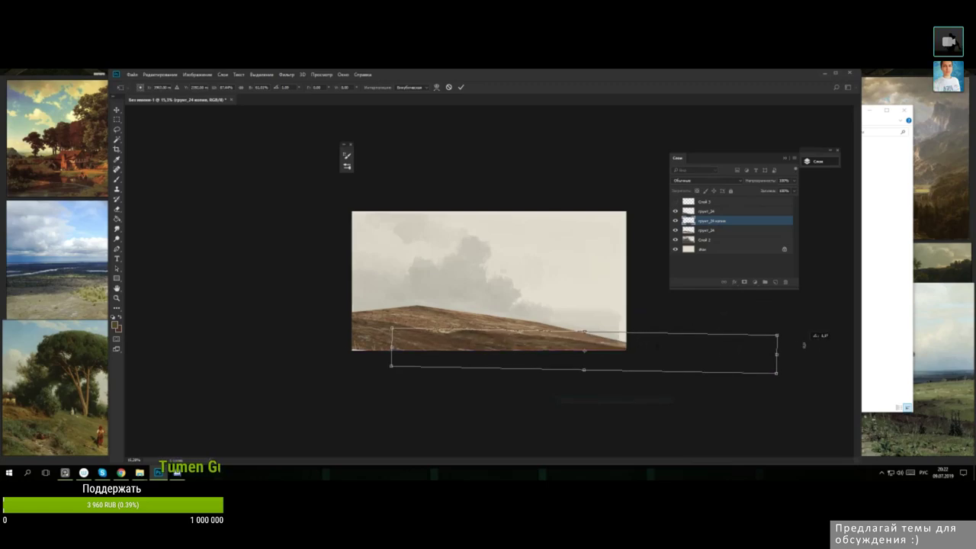
left_click_drag(679, 364, 674, 365)
key("Return")
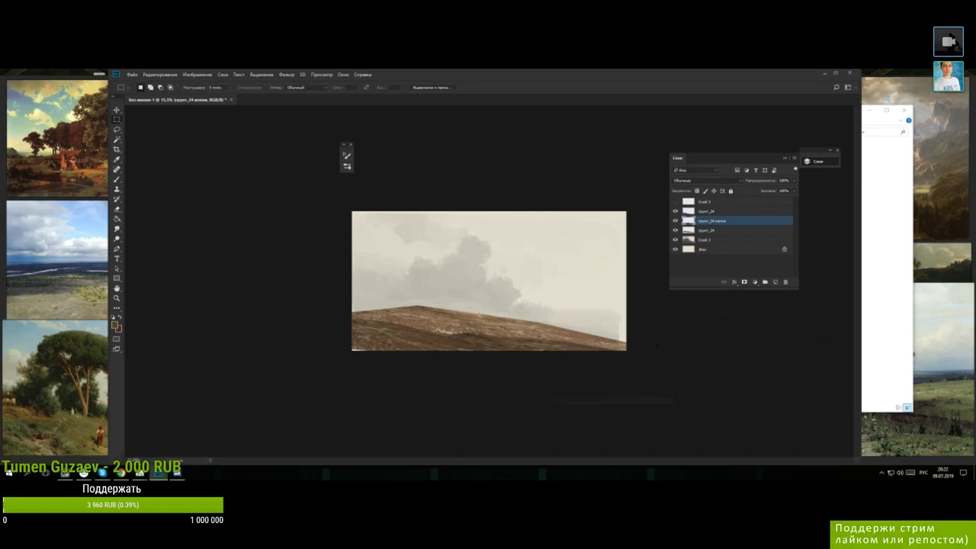
- Select the lowest ground texture layer and compare the landscape with the topmost texture hidden and shown
left_click(700, 231)
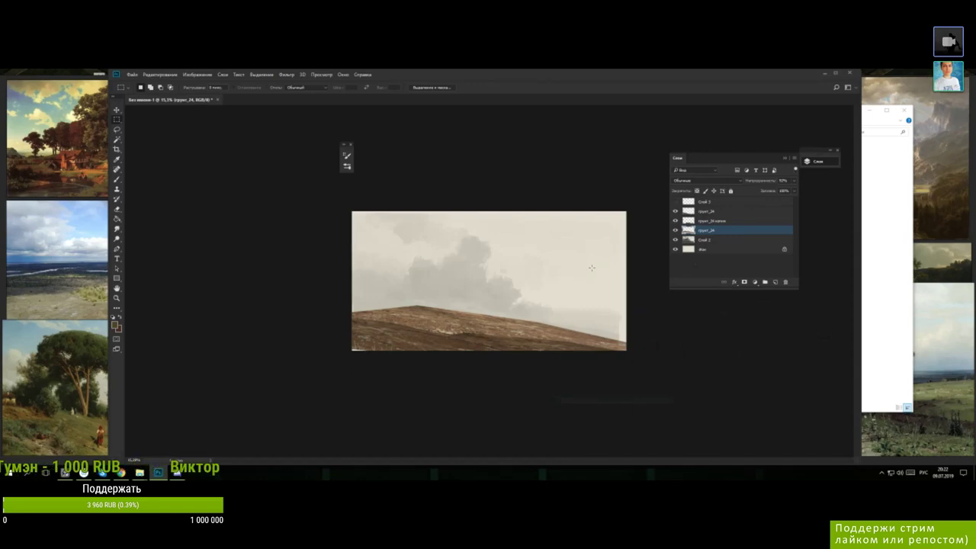
left_click(676, 213)
left_click(676, 213)
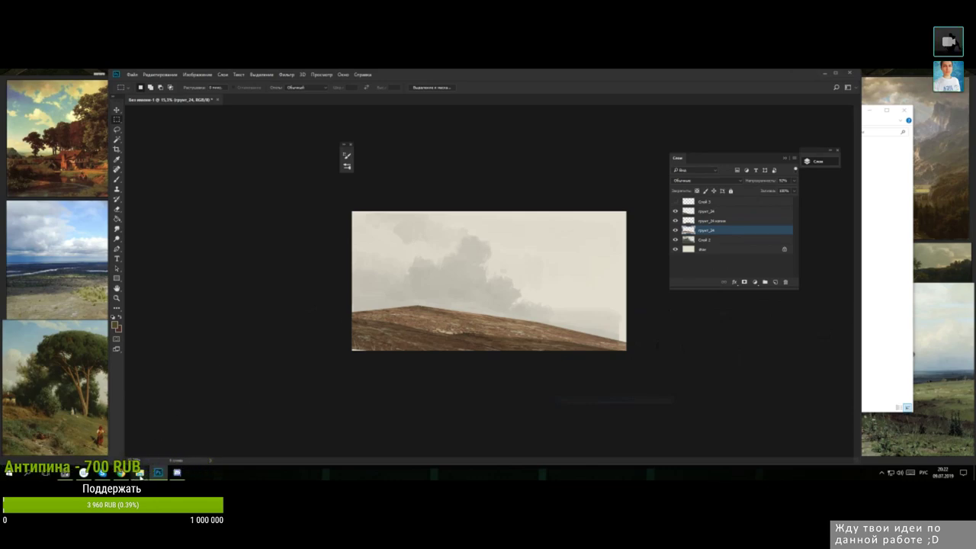
- Place the грунт_24 photo texture in the document again and move its layer above the other ground textures
left_click(160, 456)
left_click_drag(745, 164, 549, 288)
key("Return")
left_click_drag(706, 230, 710, 212)
- Shrink the newly placed texture and distort it into a sloping plane rising along the left side of the foreground
right_click(530, 308)
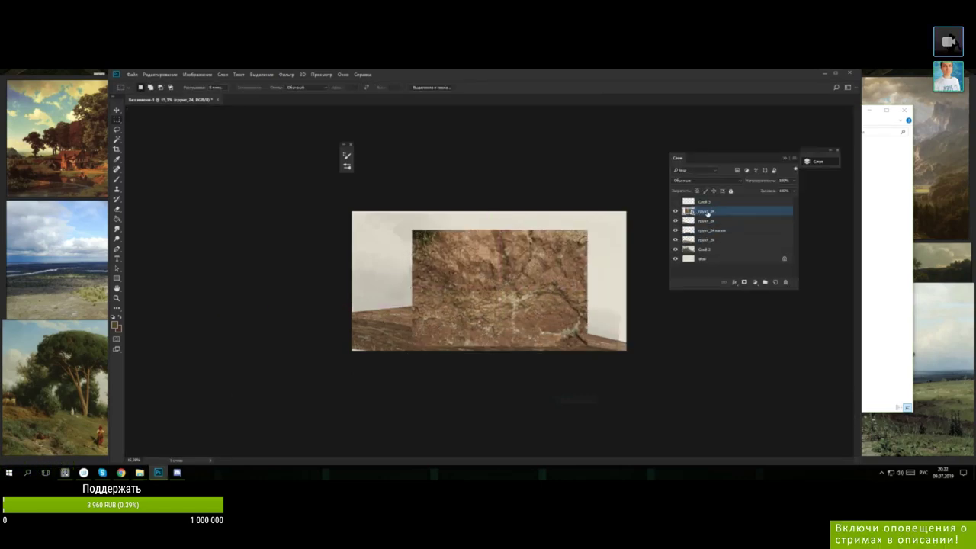
left_click(564, 240)
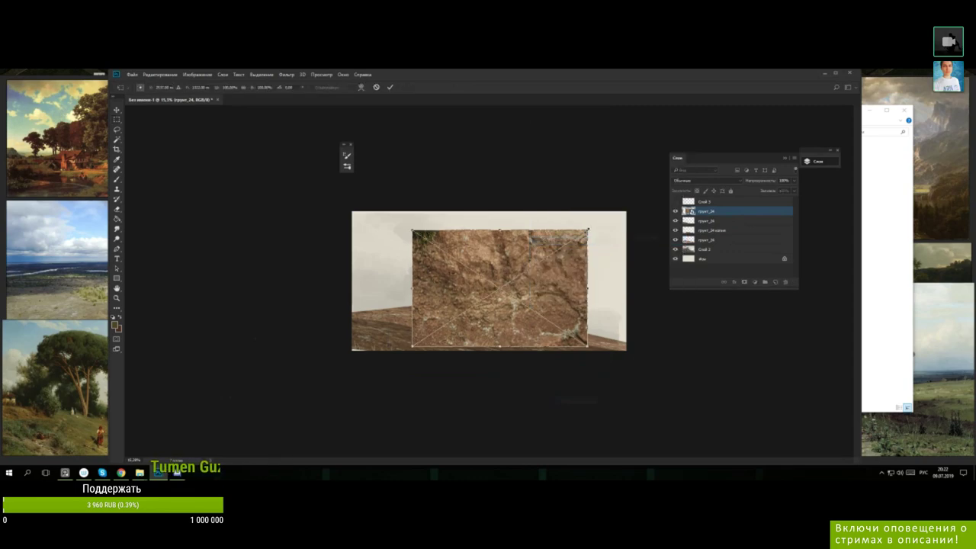
left_click_drag(587, 229, 549, 271)
right_click(518, 306)
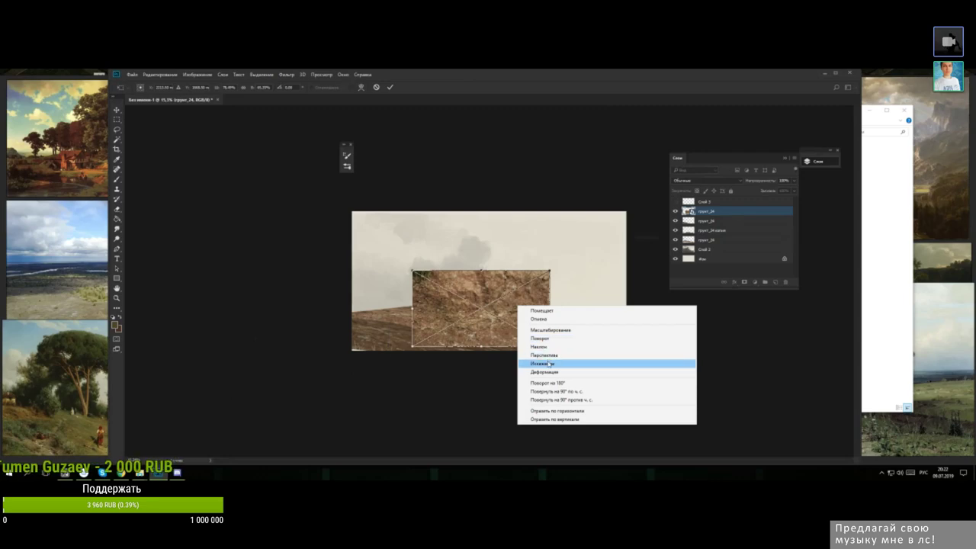
left_click(546, 364)
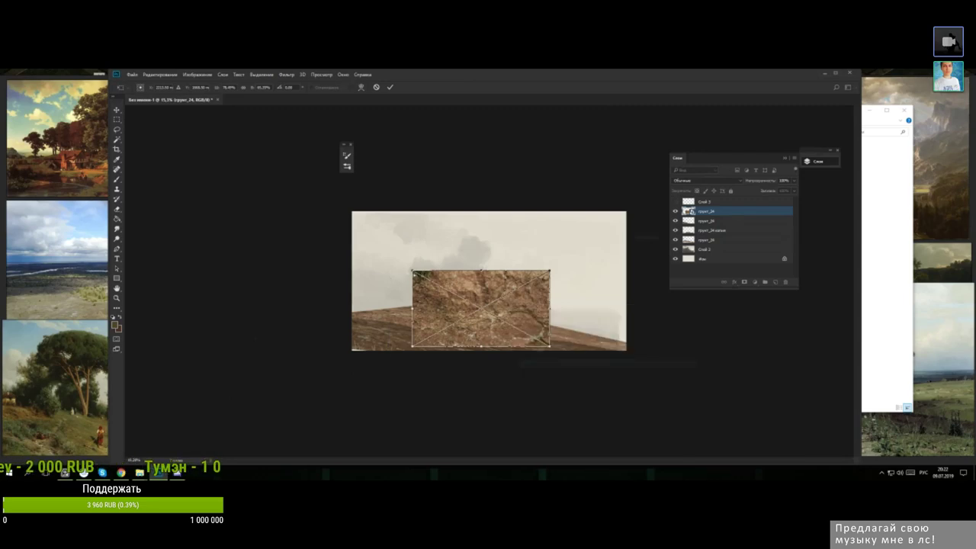
left_click_drag(532, 300, 475, 321)
left_click_drag(361, 283, 379, 323)
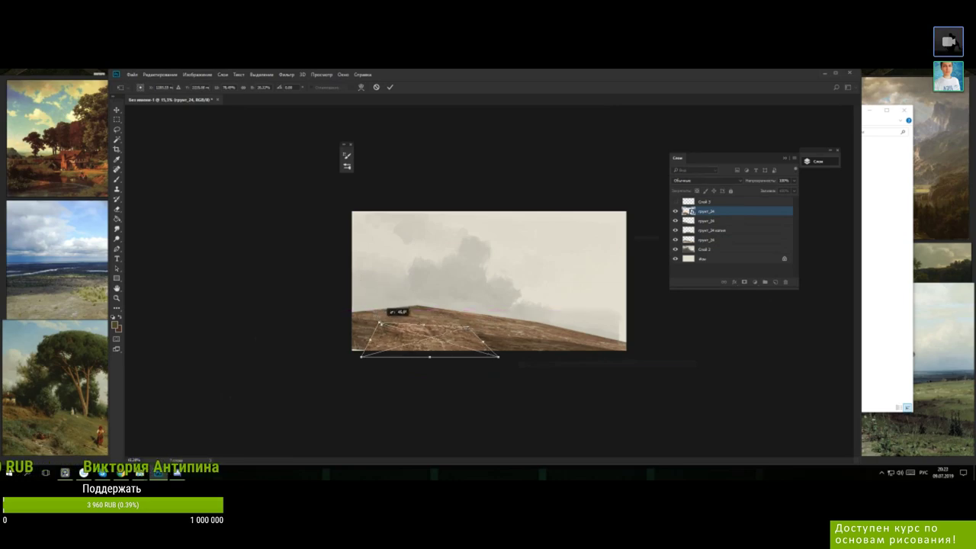
left_click_drag(468, 327, 384, 311)
key("Return")
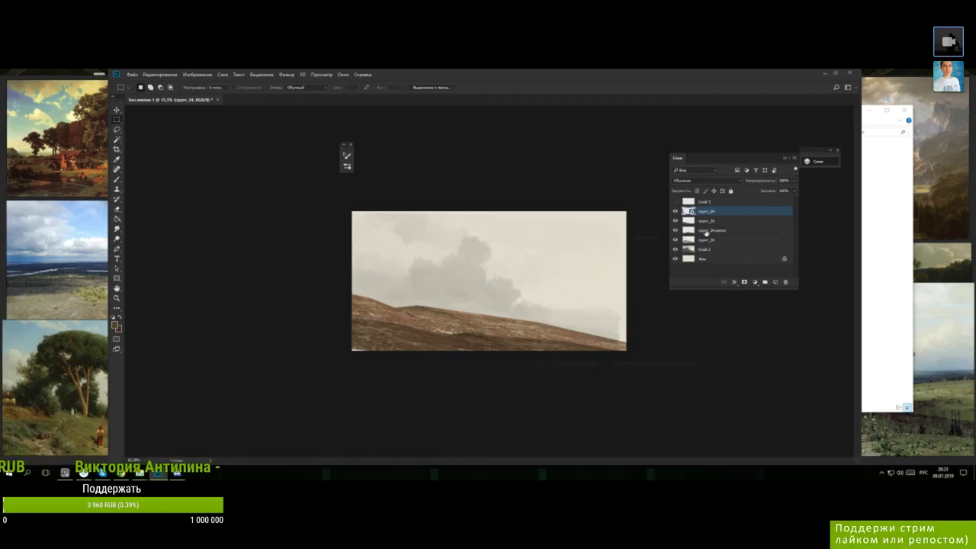
- Rasterize the left slope's texture layer
key("b")
left_click(419, 323)
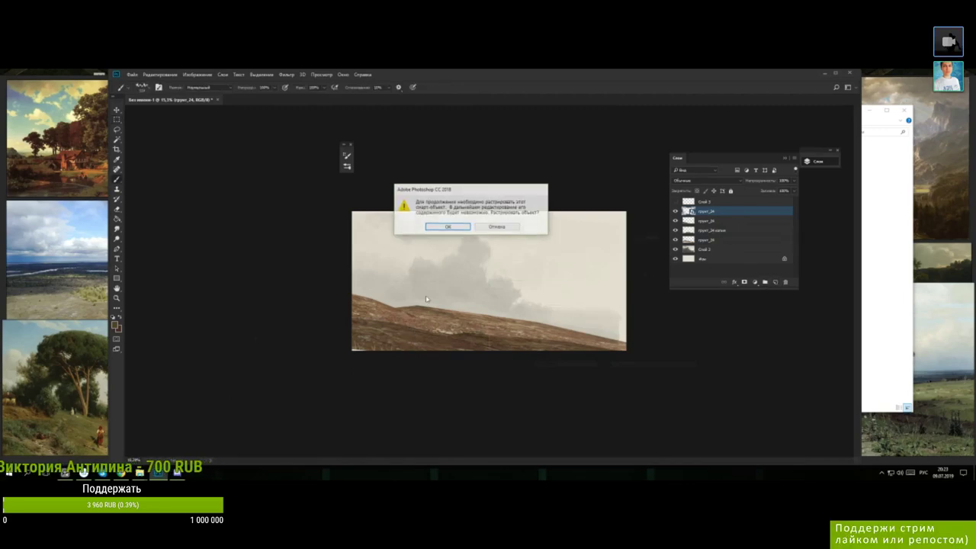
left_click(454, 227)
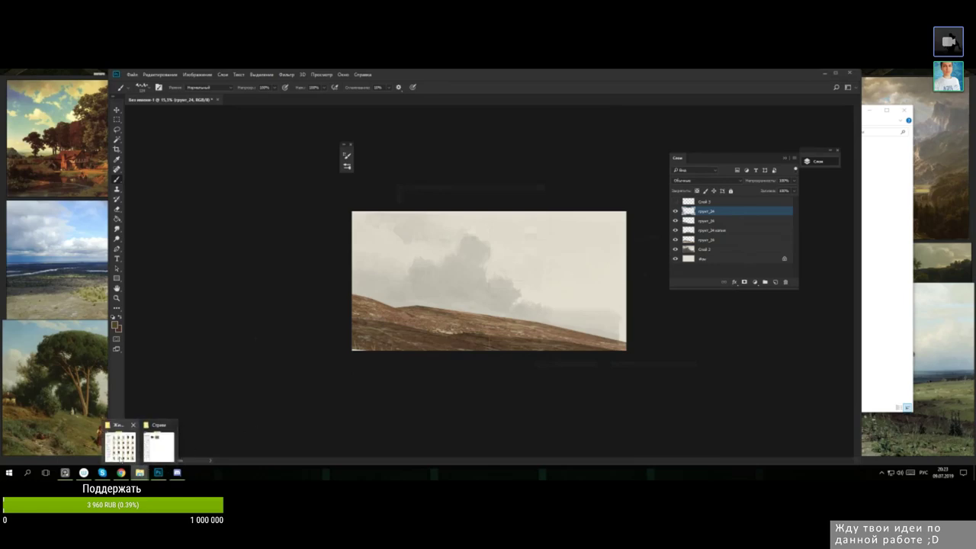
- Place another copy of the грунт_24 photo texture over the middle of the canvas
left_click(170, 446)
left_click_drag(746, 177, 512, 312)
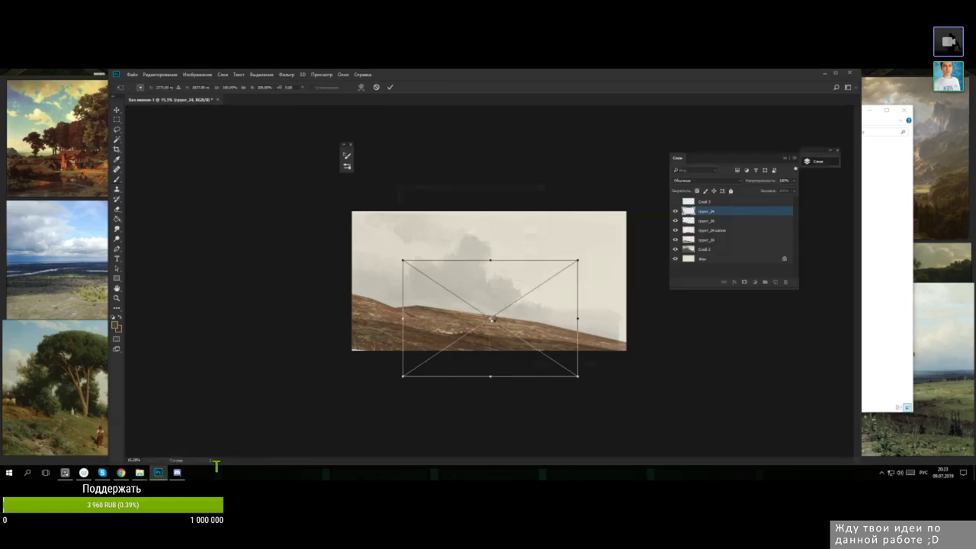
key("Return")
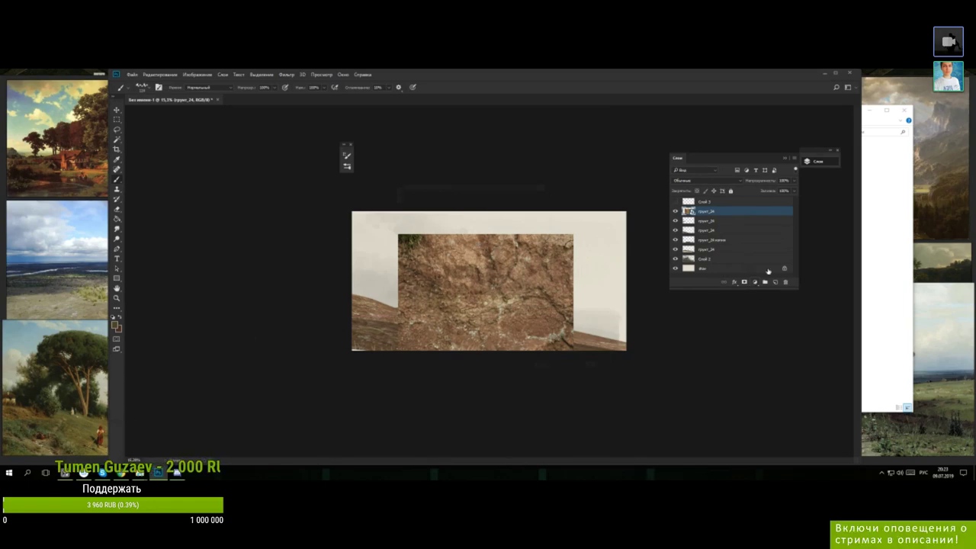
- In the new texture's blending options, lower the This Layer highlight limit to hide its light tones
left_click(734, 282)
left_click(751, 290)
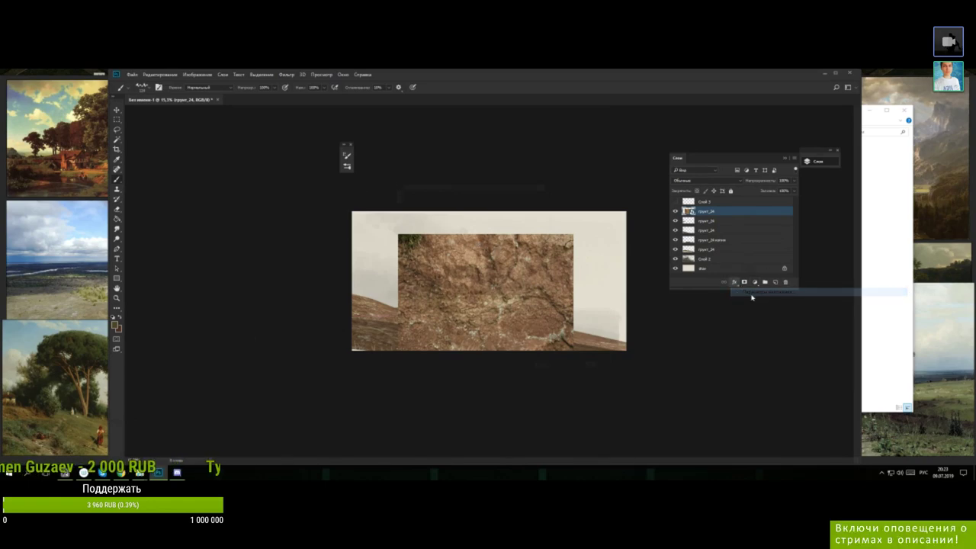
left_click_drag(820, 281, 766, 289)
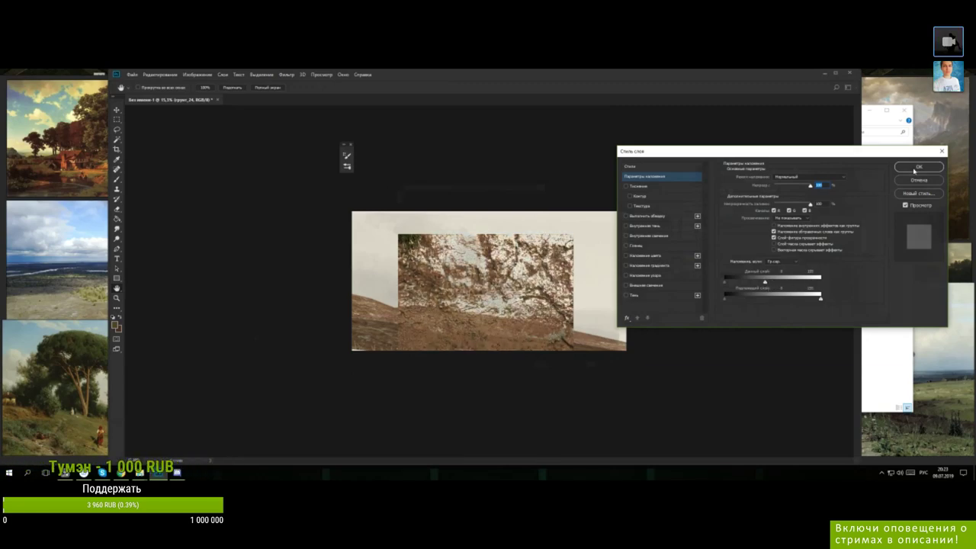
left_click(916, 168)
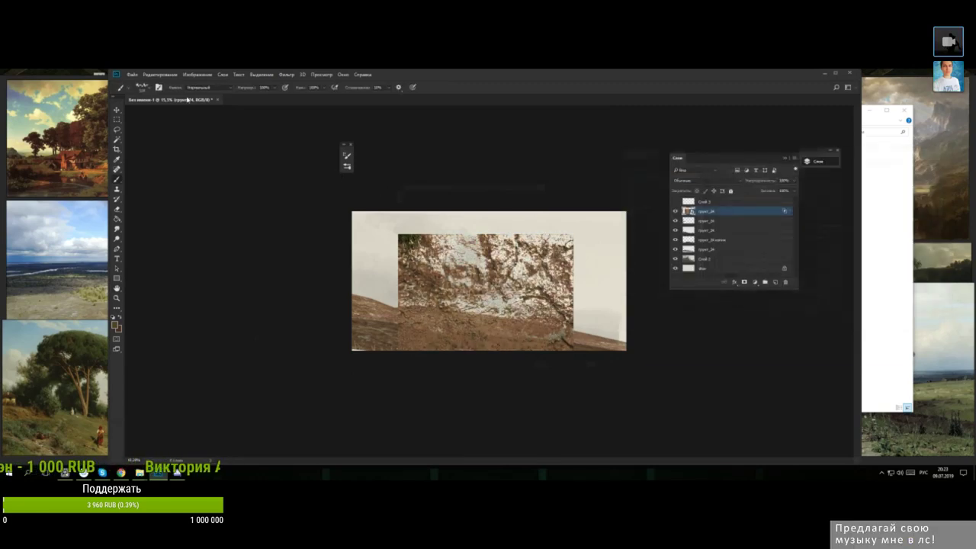
- Rasterize the new texture layer and delete a lassoed patch from its left middle, just above the hill
left_click(117, 129)
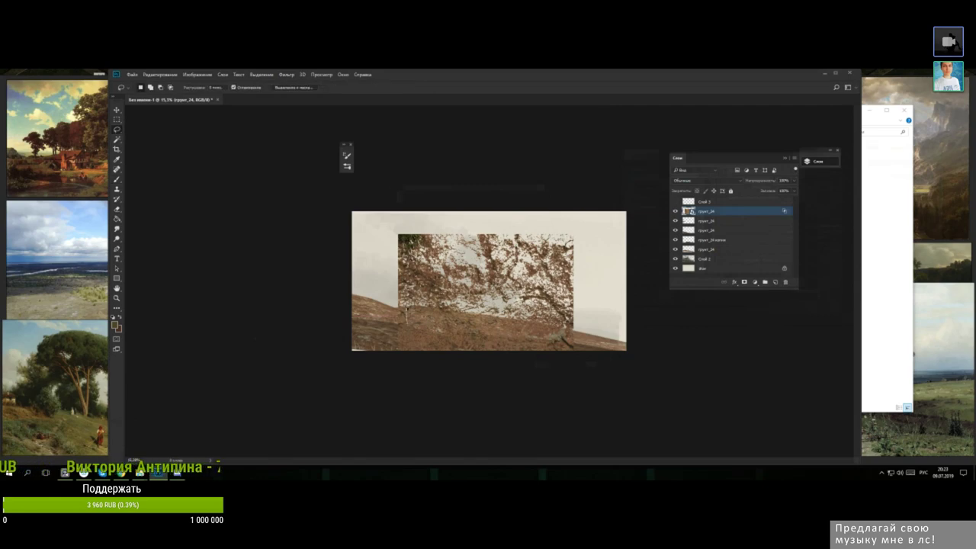
mouse_move(445, 303)
left_mouse_down()
mouse_move(409, 349)
mouse_move(414, 319)
mouse_move(471, 315)
left_mouse_up()
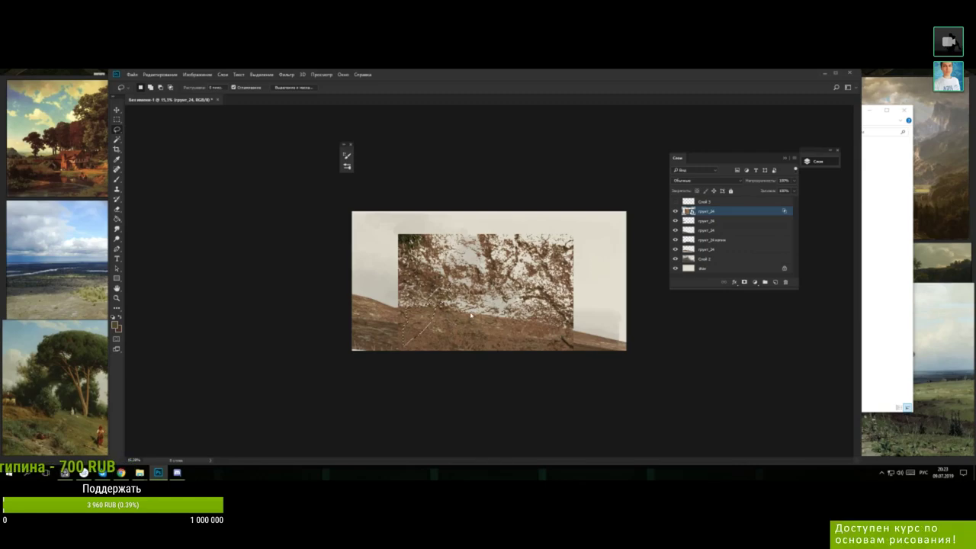
key("Delete")
left_click(469, 221)
left_click(116, 178)
left_click(427, 324)
left_click(460, 225)
key("Delete")
- Lasso and delete irregular patches from the texture's upper left, upper middle and right side to break it into separate clumps
key("l")
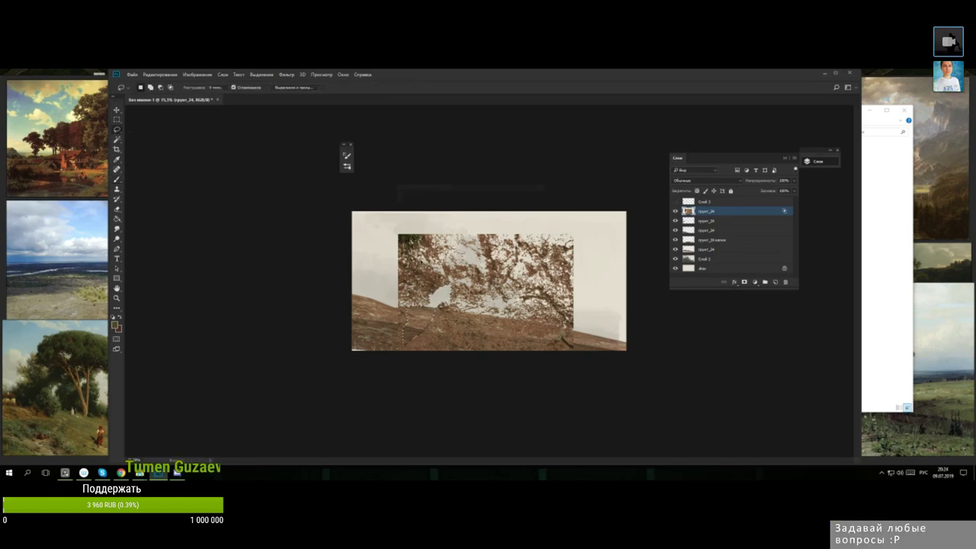
mouse_move(411, 260)
left_mouse_down()
mouse_move(416, 276)
mouse_move(425, 267)
left_mouse_up()
key("Delete")
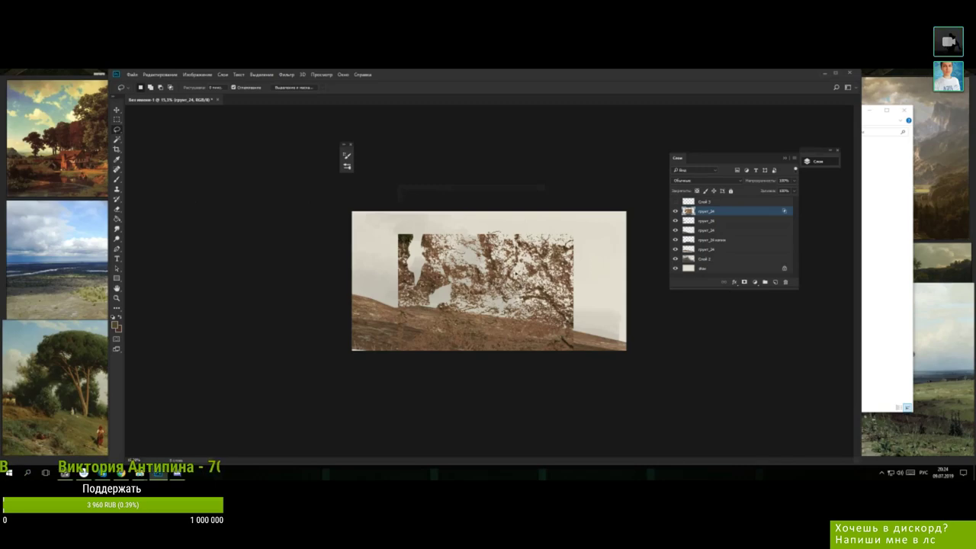
left_click_drag(501, 233, 516, 247)
key("Delete")
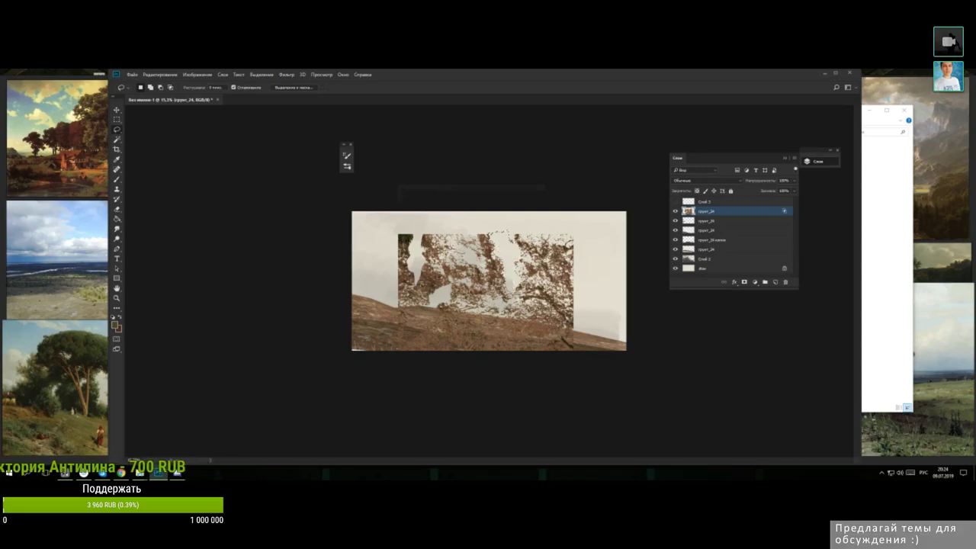
key("ctrl+d")
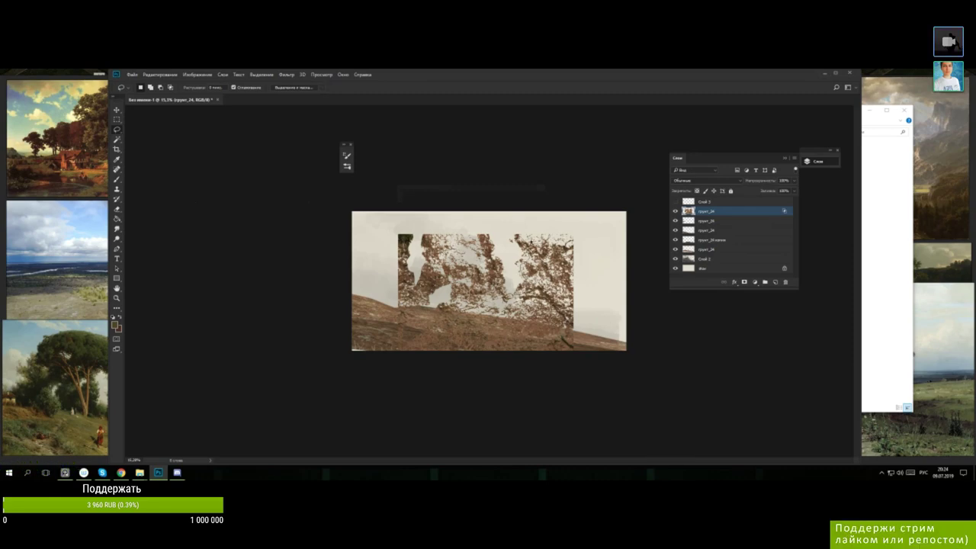
left_click_drag(540, 288, 544, 296)
key("Delete")
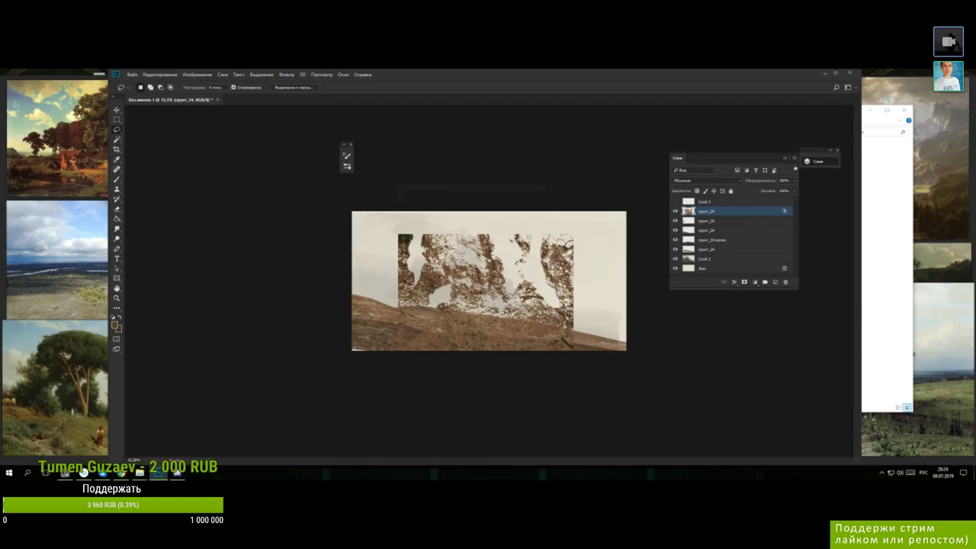
- Trim the texture's straight left edge and lower-right corner by deleting lassoed areas
mouse_move(392, 261)
left_mouse_down()
mouse_move(416, 227)
mouse_move(392, 232)
mouse_move(398, 259)
left_mouse_up()
key("ctrl+d")
mouse_move(454, 337)
left_mouse_down()
mouse_move(433, 340)
mouse_move(428, 352)
mouse_move(452, 323)
mouse_move(494, 360)
mouse_move(490, 311)
mouse_move(467, 314)
mouse_move(465, 336)
left_mouse_up()
mouse_move(543, 297)
left_mouse_down()
mouse_move(576, 312)
mouse_move(557, 334)
mouse_move(562, 340)
mouse_move(581, 324)
mouse_move(560, 306)
left_mouse_up()
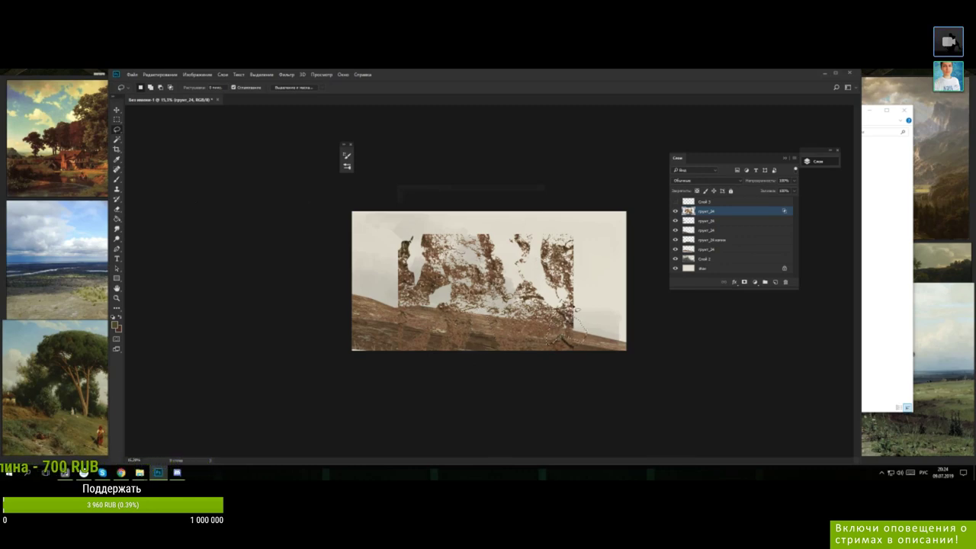
key("Delete")
key("ctrl+d")
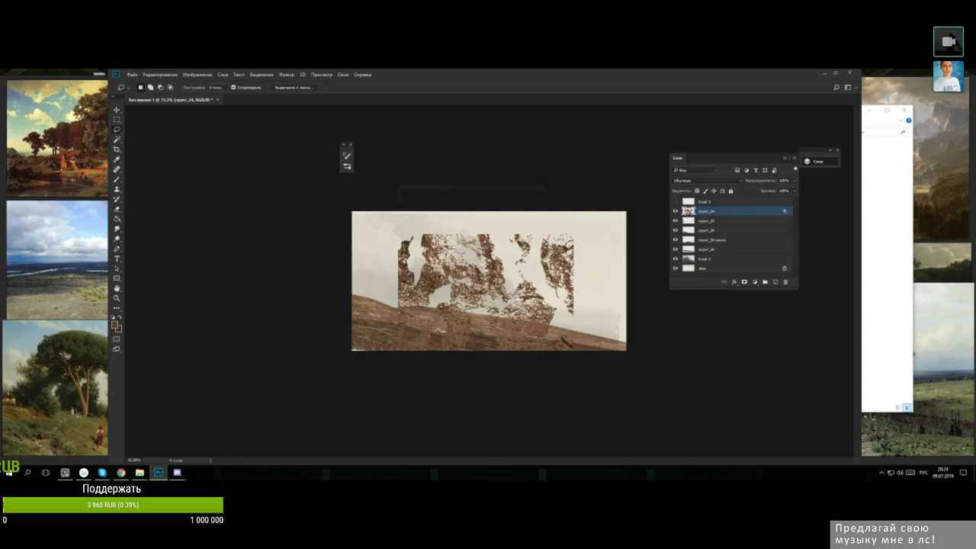
mouse_move(404, 274)
left_mouse_down()
mouse_move(388, 287)
mouse_move(407, 270)
left_mouse_up()
- Shift the broken-up texture's midtones toward green with Color Balance
left_click(116, 119)
right_click(539, 277)
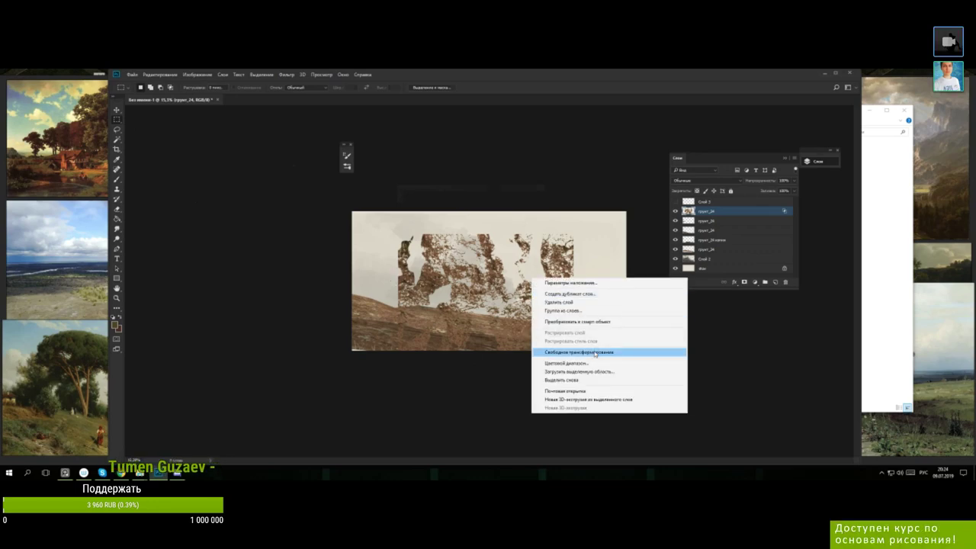
left_click(495, 290)
left_click(211, 74)
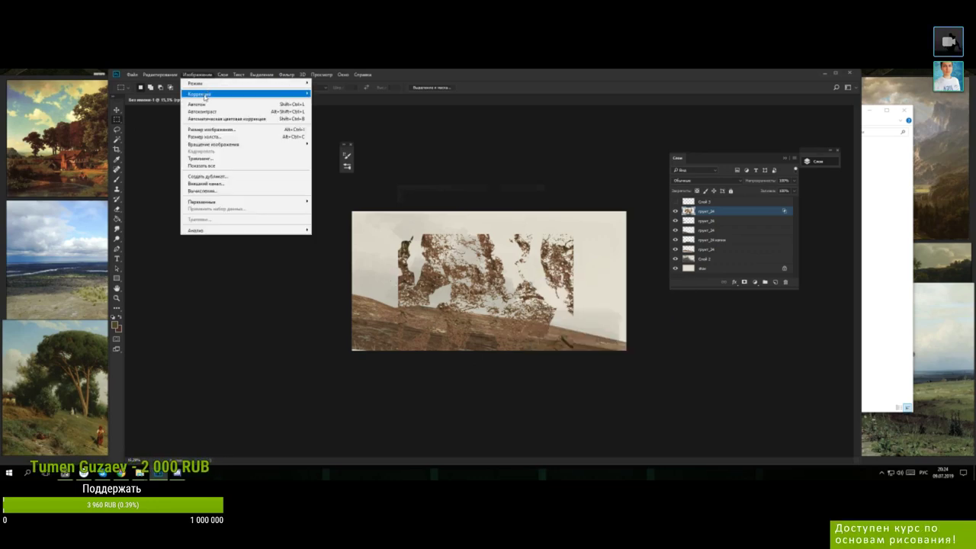
mouse_move(229, 93)
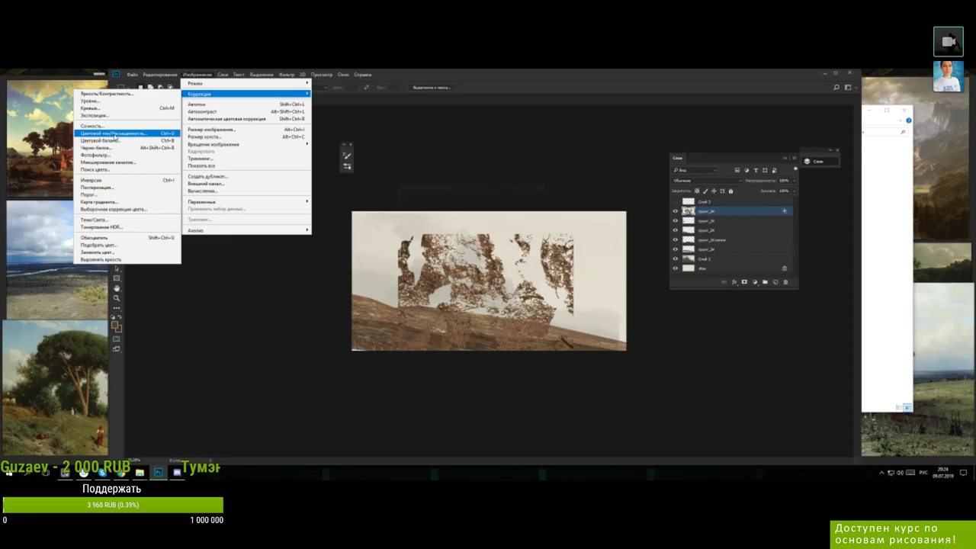
left_click(116, 142)
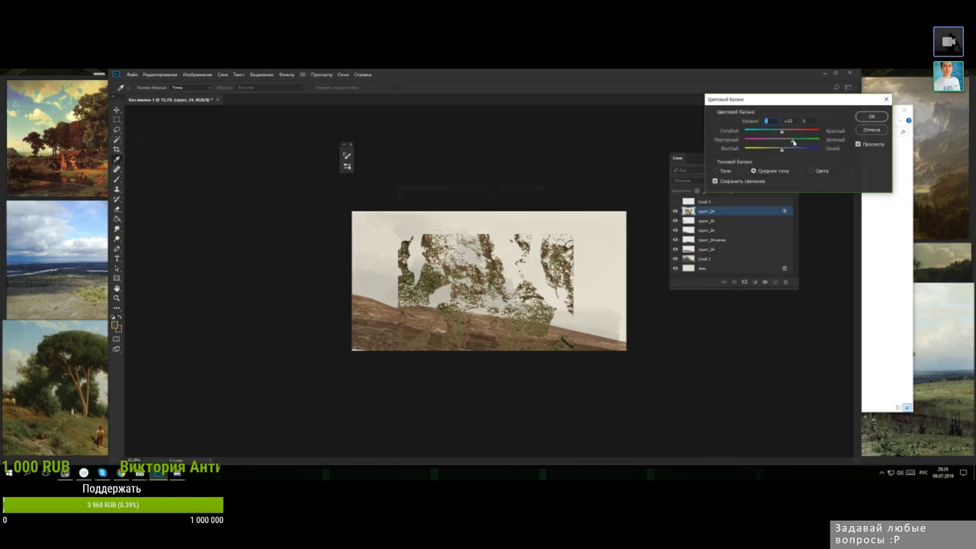
left_click(870, 117)
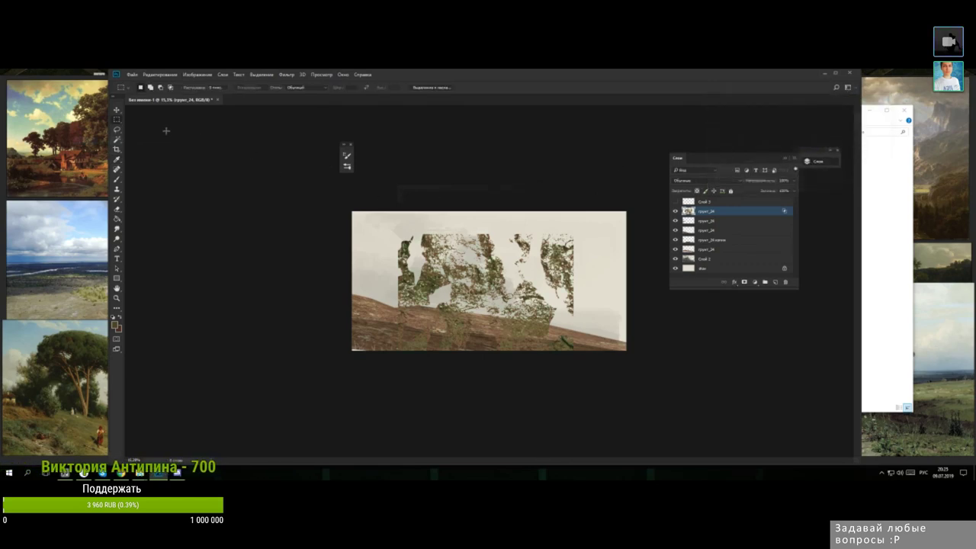
- Distort the green texture patch by lowering its upper edge and stretching its lower corners beyond the canvas sides
right_click(563, 296)
left_click(595, 372)
right_click(533, 306)
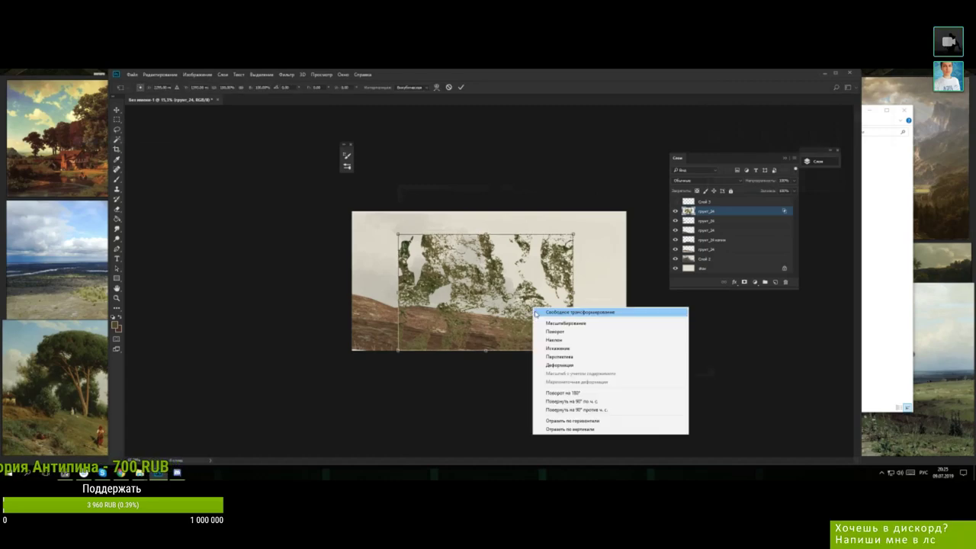
left_click(559, 348)
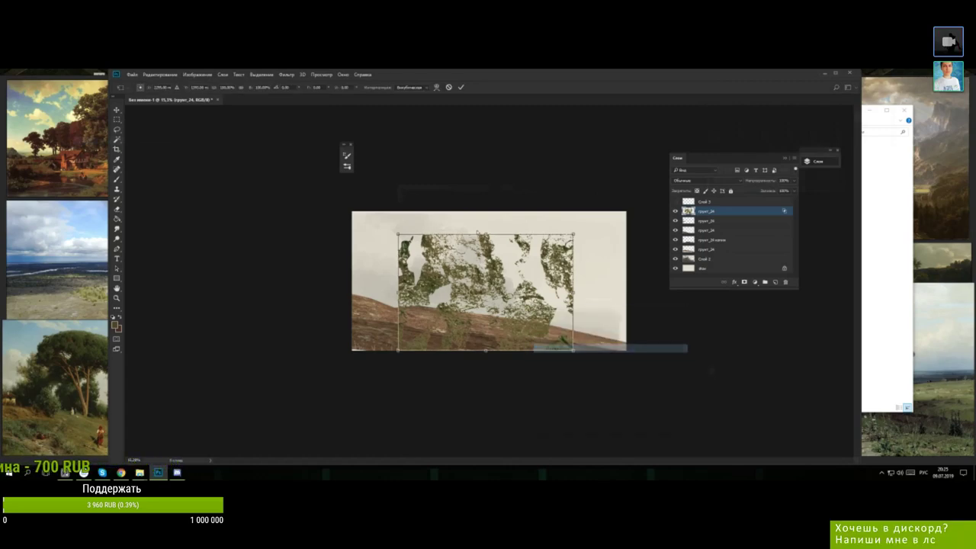
left_click_drag(485, 234, 487, 317)
left_click_drag(577, 356, 626, 361)
left_click_drag(572, 317, 560, 330)
left_click_drag(402, 352, 312, 337)
- Refine the distortion's corners so the green texture lies as a flat sloping plane across the foreground, and apply it
left_click_drag(399, 318, 422, 323)
left_click_drag(560, 332, 546, 338)
left_click_drag(628, 364, 725, 373)
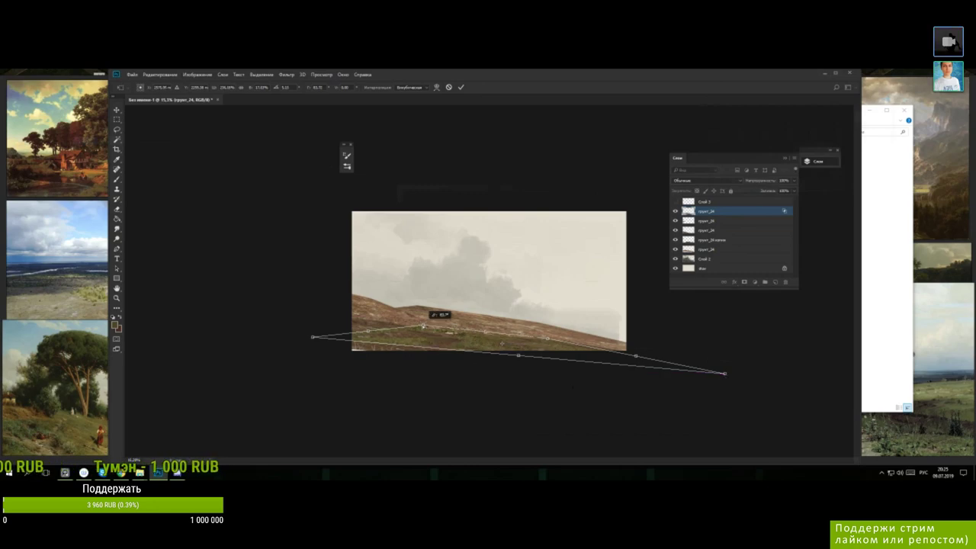
left_click_drag(539, 349, 507, 349)
left_click_drag(688, 373, 748, 383)
left_click_drag(455, 333, 457, 334)
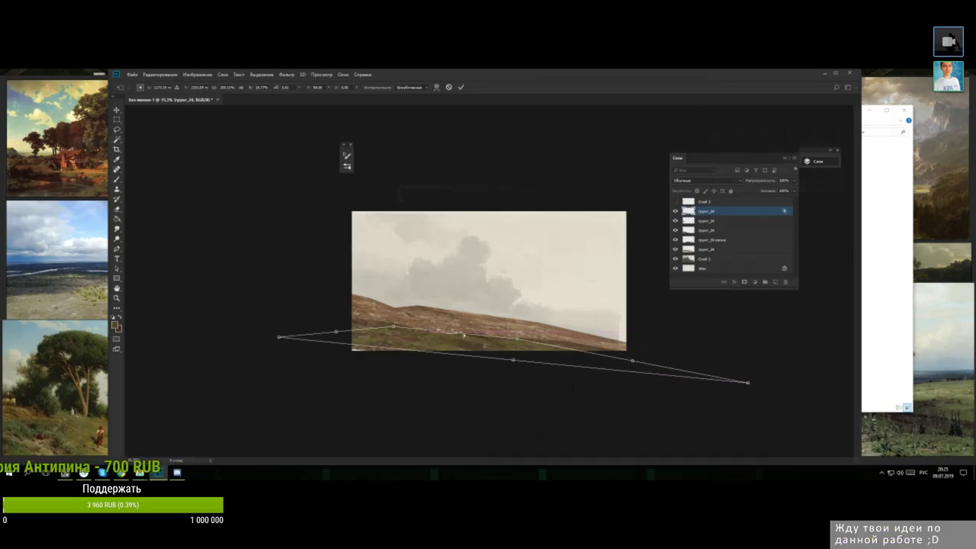
key("Return")
- Sample a color from the green foreground for the Brush and add a new empty layer above the green texture layer
key("b")
left_click(395, 331, "alt")
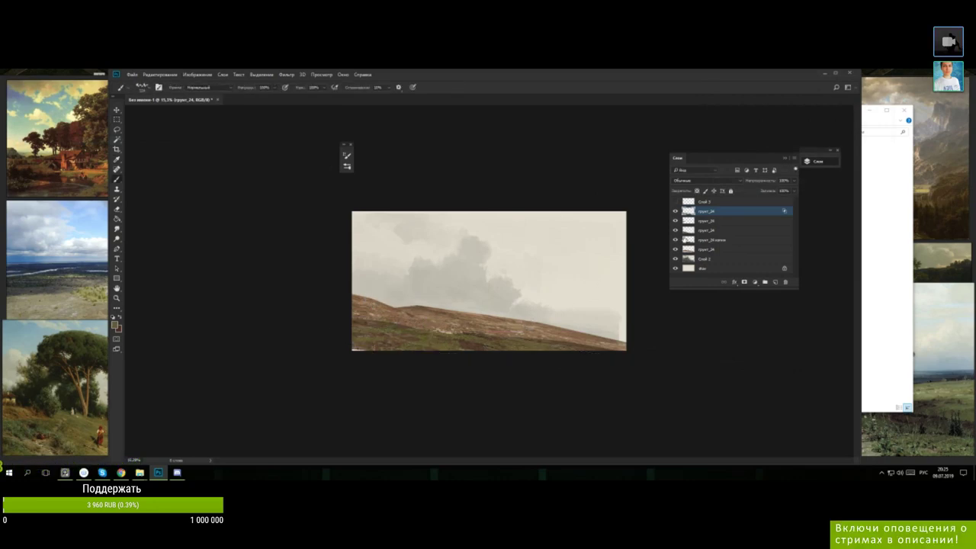
left_click(774, 283)
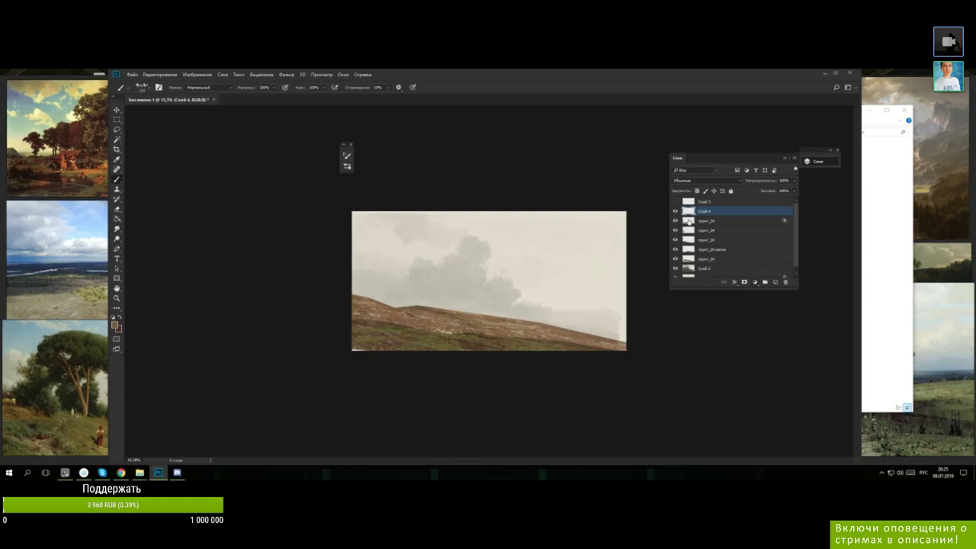
- Darken the green texture layer by lowering its lightness with Hue/Saturation
left_click(718, 222)
left_click(198, 74)
mouse_move(206, 97)
left_click(122, 133)
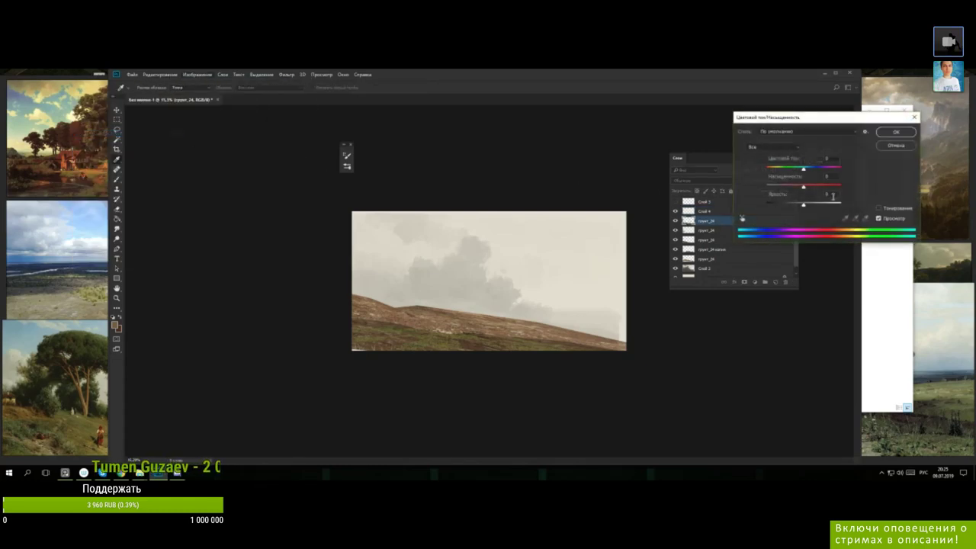
left_click_drag(803, 205, 790, 207)
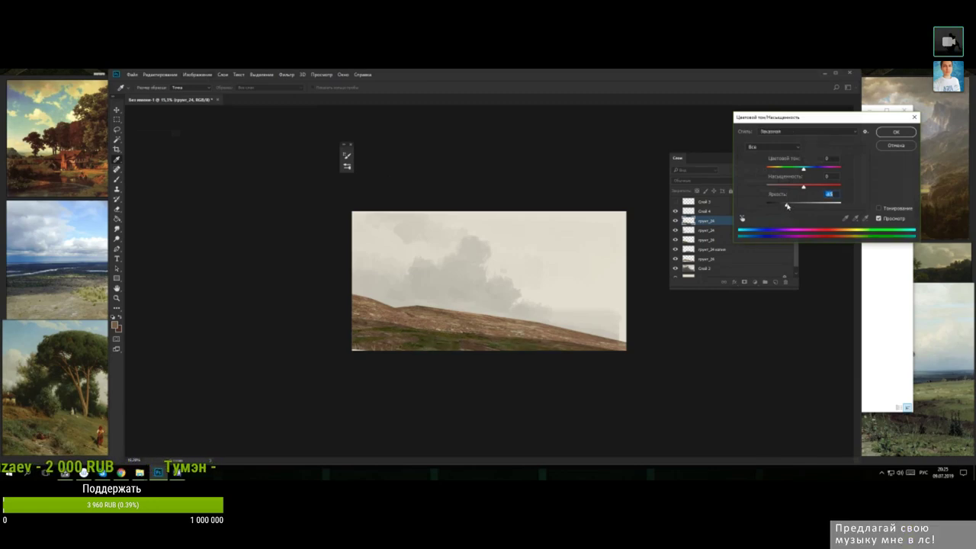
left_click(896, 132)
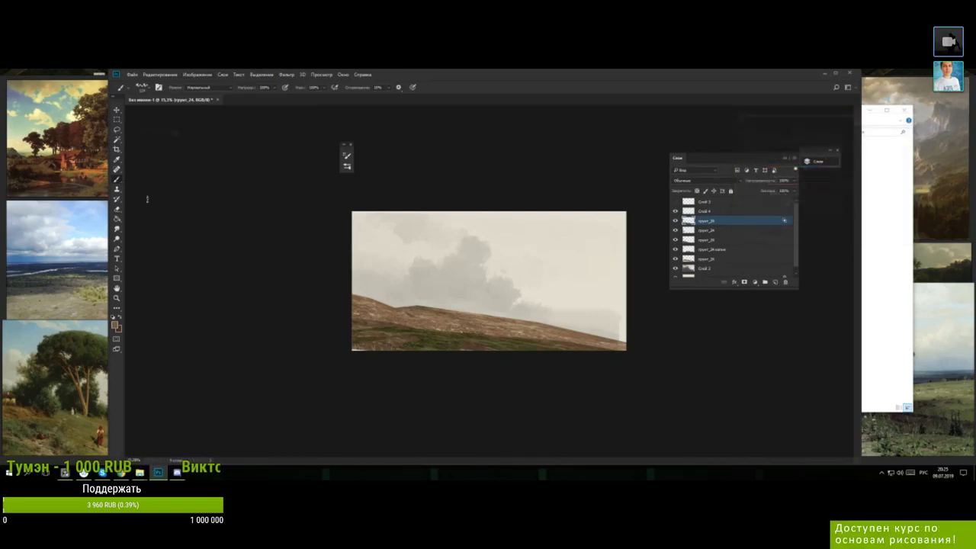
- On the new layer, shift a sampled hillside color to a darker, more saturated brown and reduce the brush size
left_click(709, 213)
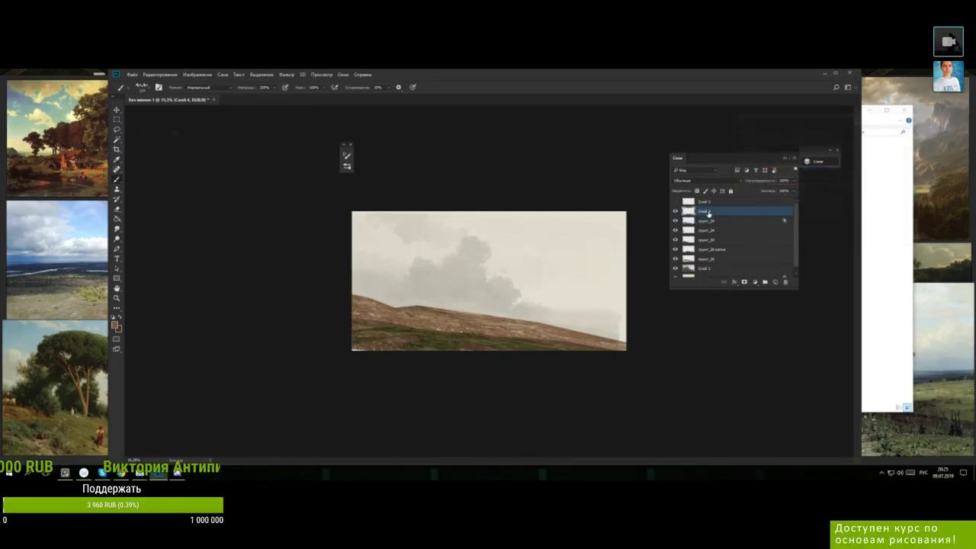
left_click(391, 329, "alt")
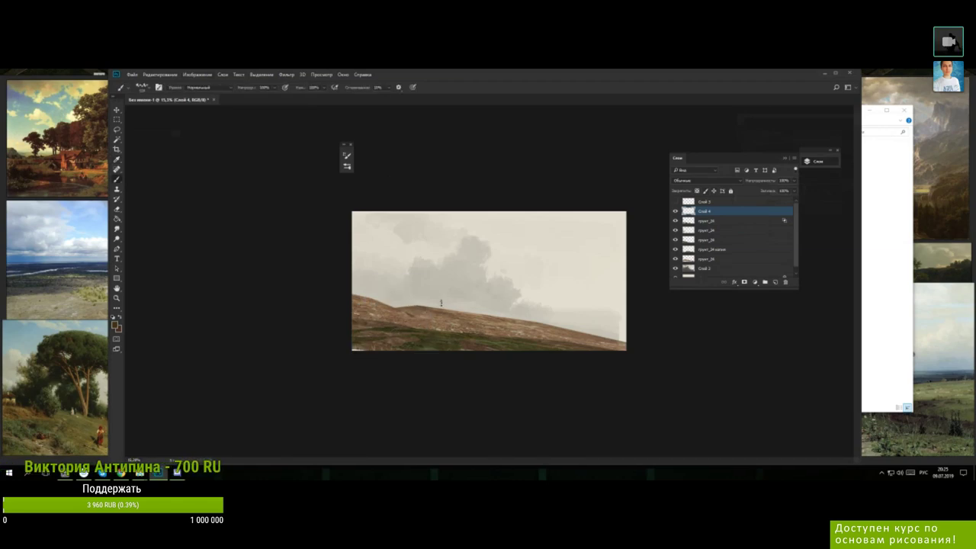
key("n")
left_click(855, 248)
left_click_drag(795, 233, 804, 239)
right_click(444, 256)
left_click_drag(505, 270, 492, 270)
key("Escape")
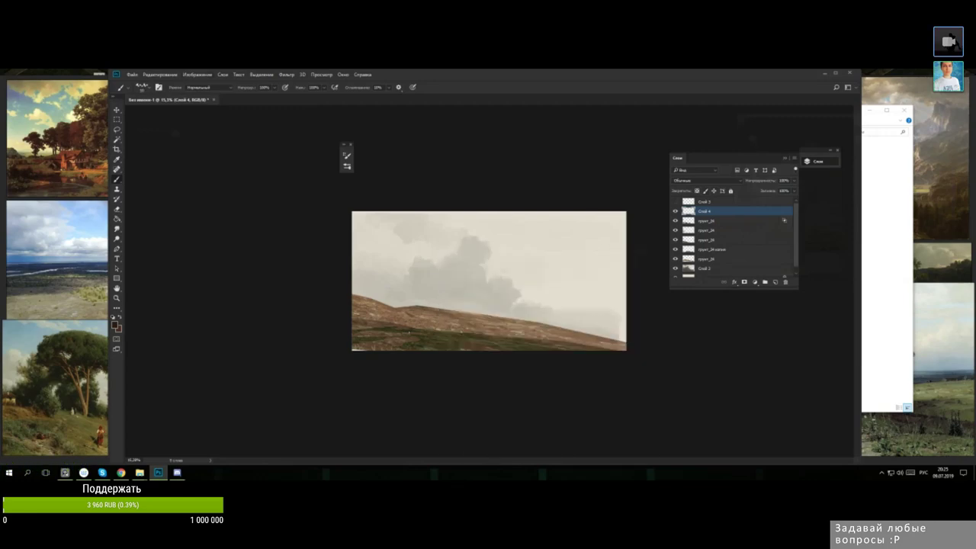
- Switch the brush preset and paint over the foreground's left part with colors sampled from the green and brown ground
left_click(412, 328, "alt")
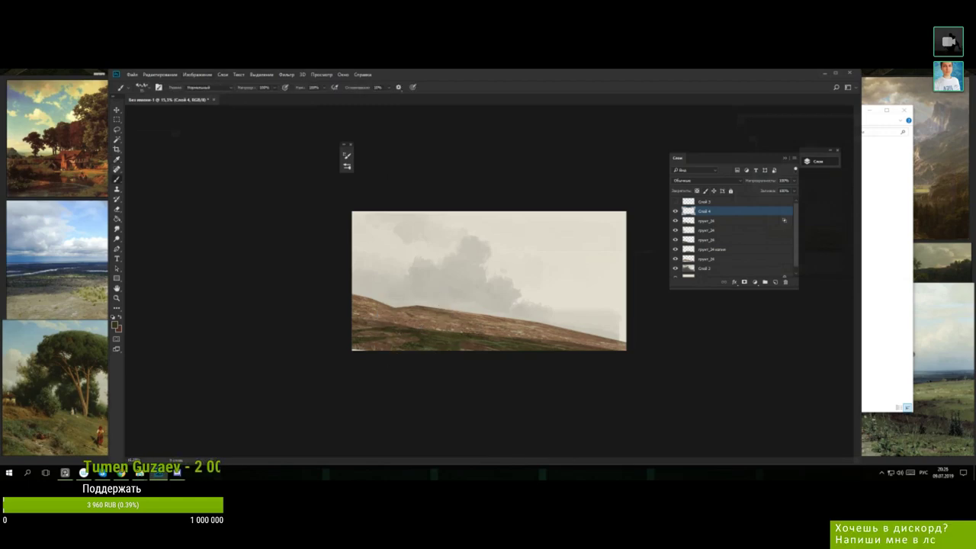
right_click(427, 328)
left_click(569, 339)
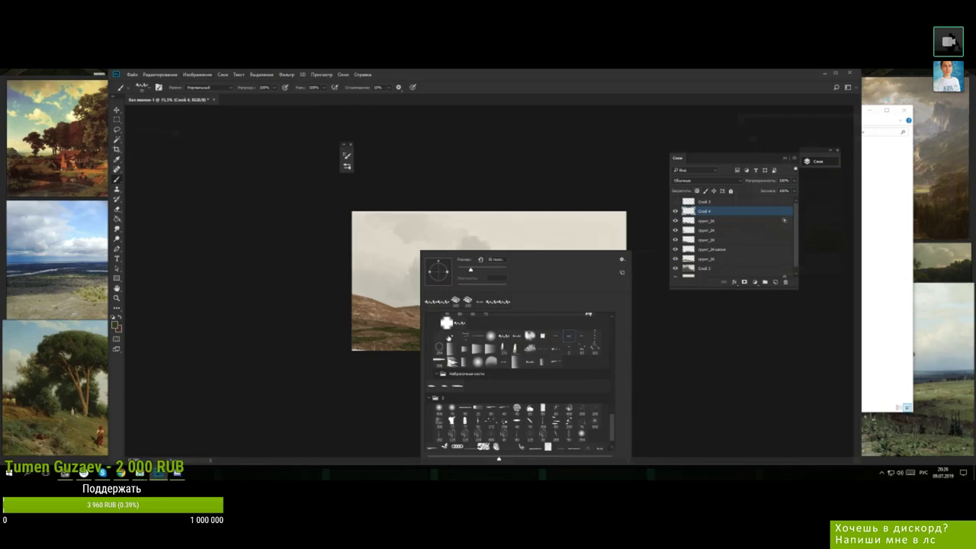
left_click(381, 330)
left_click(386, 327, "alt")
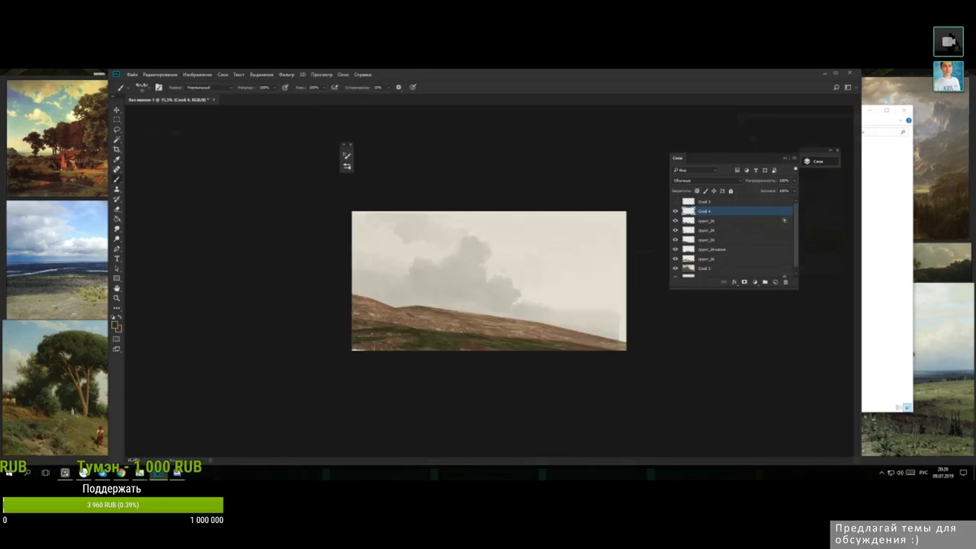
left_click(384, 334, "alt")
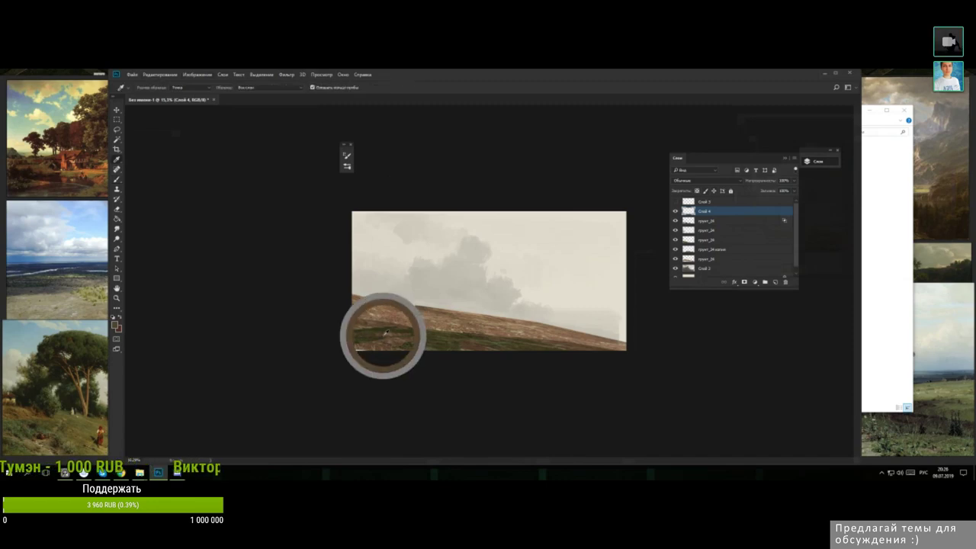
left_click(373, 338, "alt")
left_click(363, 333, "alt")
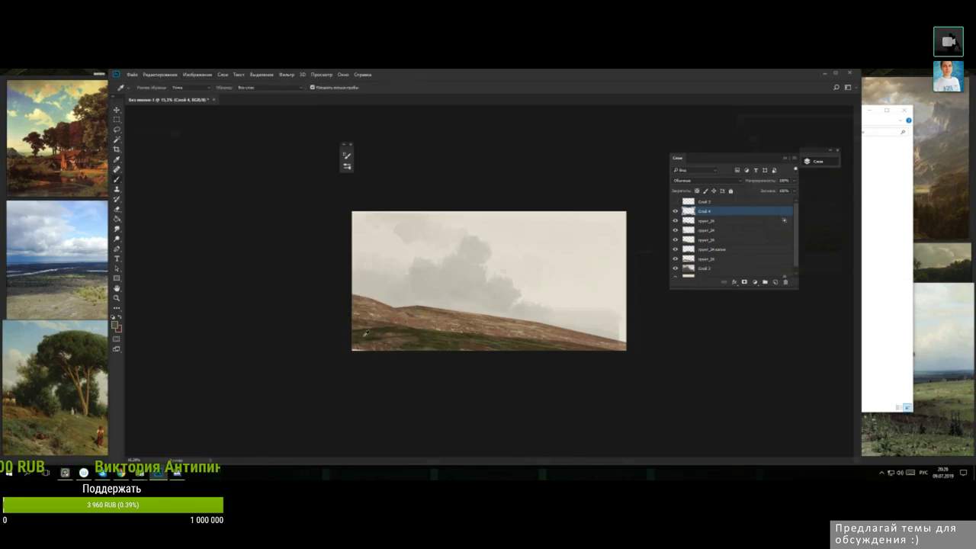
left_click(374, 337, "alt")
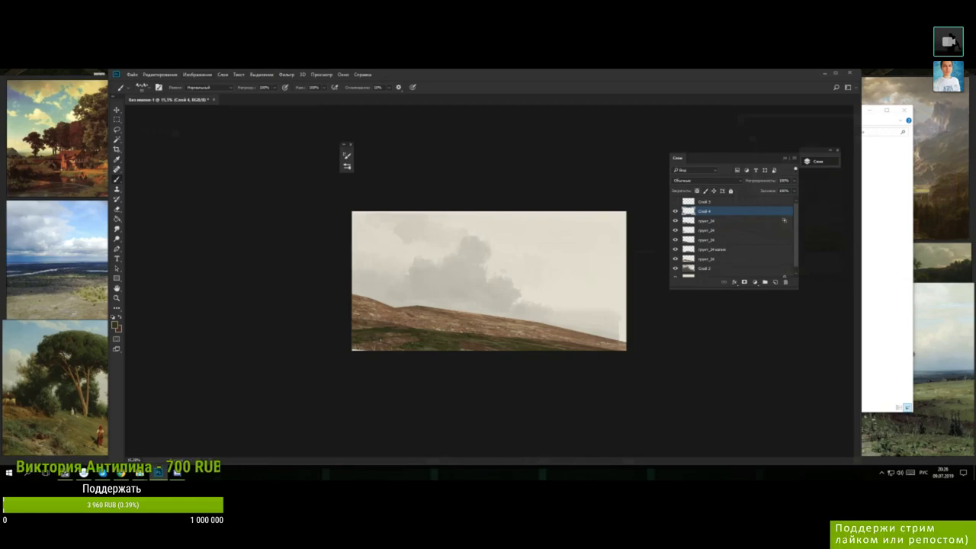
key("alt")
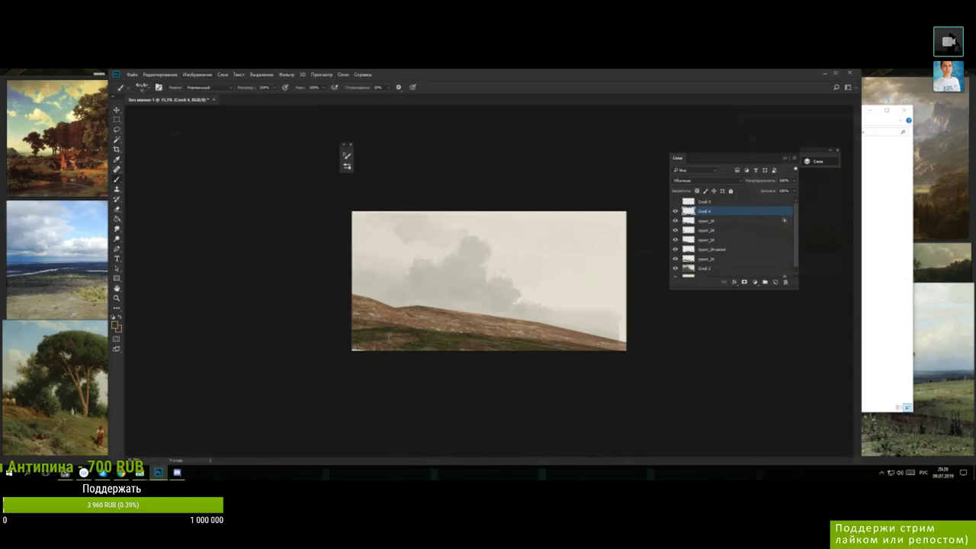
- Reduce the brush size further and blend the green plane's upper-left edge into the brown slope with sampled colors
right_click(386, 333)
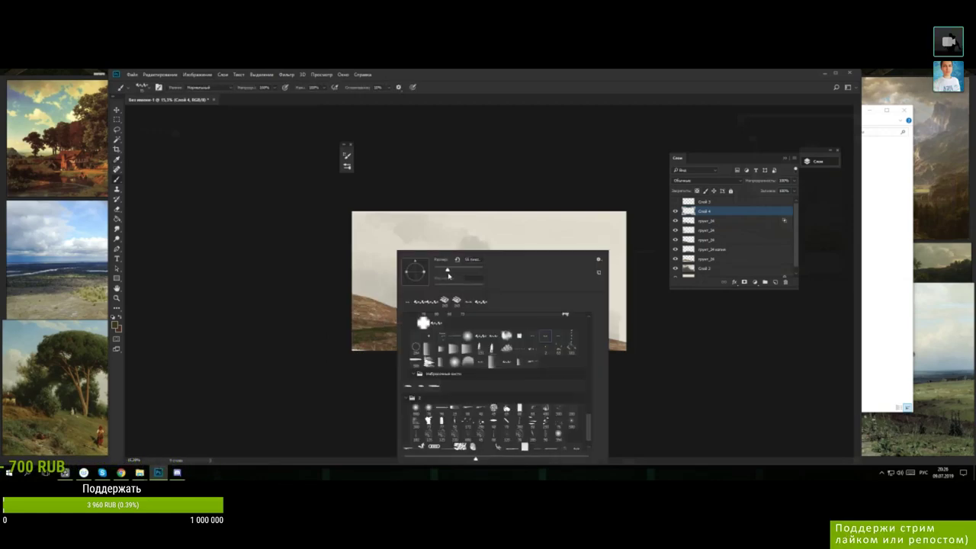
left_click_drag(447, 272, 441, 272)
left_click(367, 325)
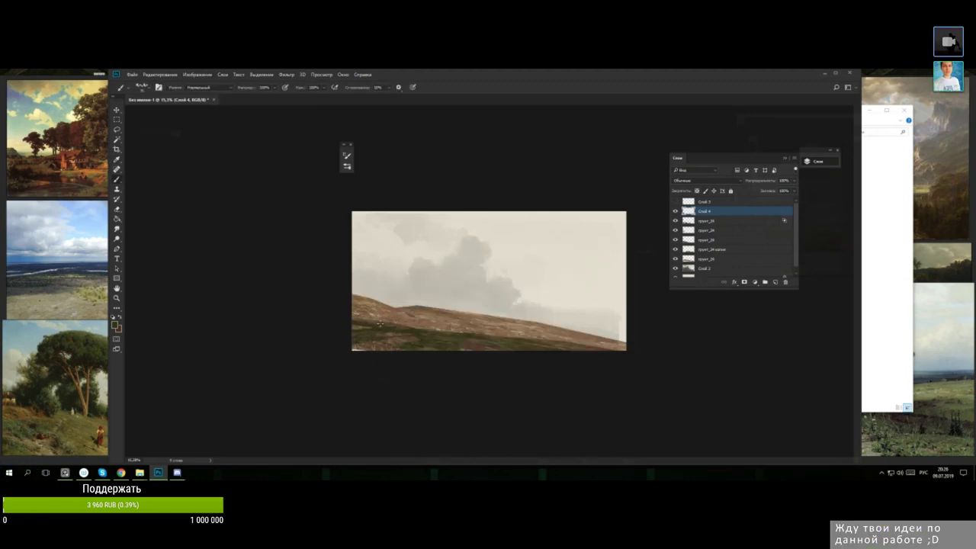
left_click(375, 322, "alt")
left_click(371, 323, "alt")
key("b")
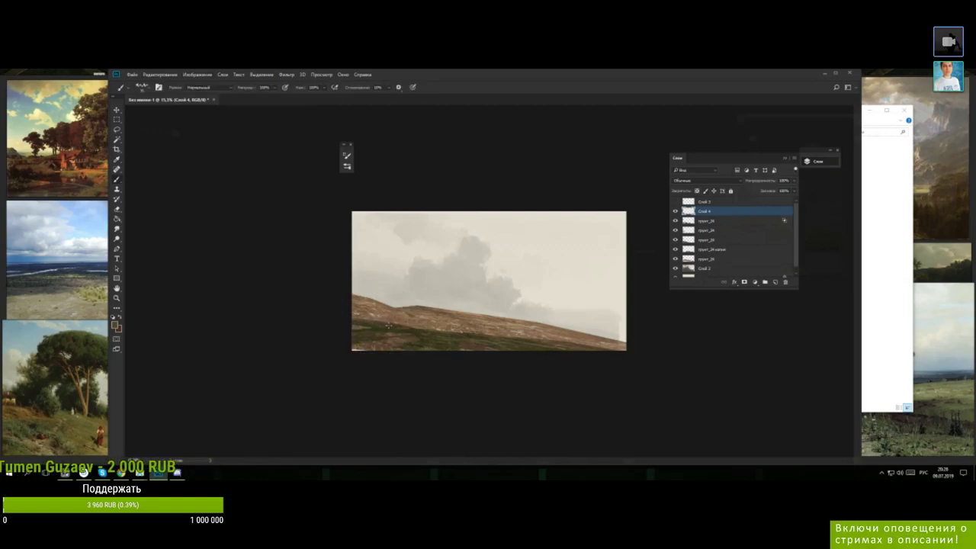
left_click(406, 329, "alt")
left_click(394, 326, "alt")
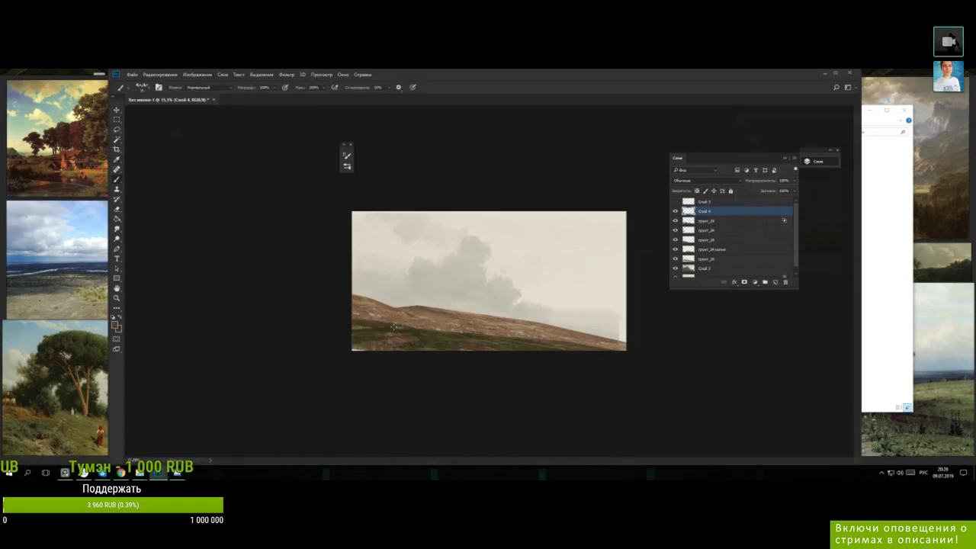
- Choose a dark olive-brown, then paint sampled greens along the lower foreground and a small mark on the ridge crest
key("n")
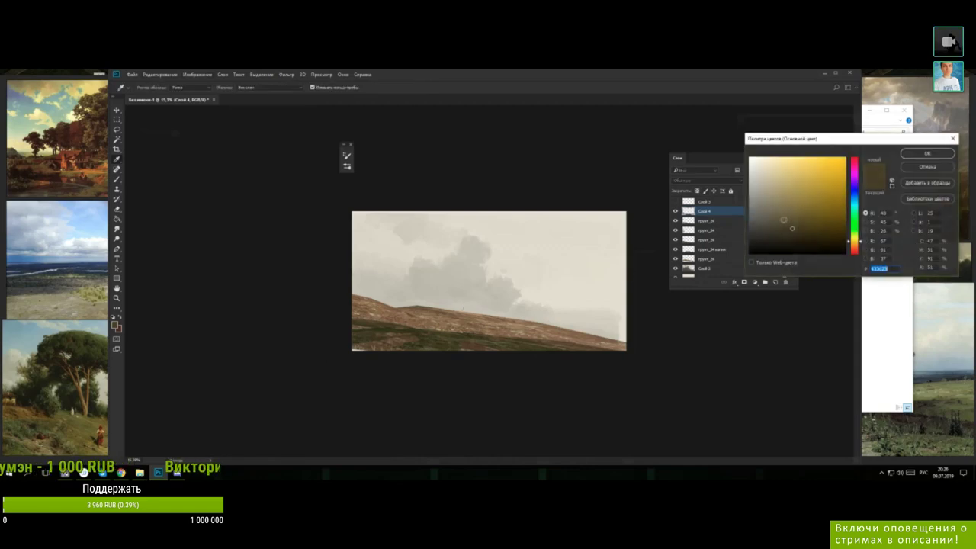
left_click(928, 155)
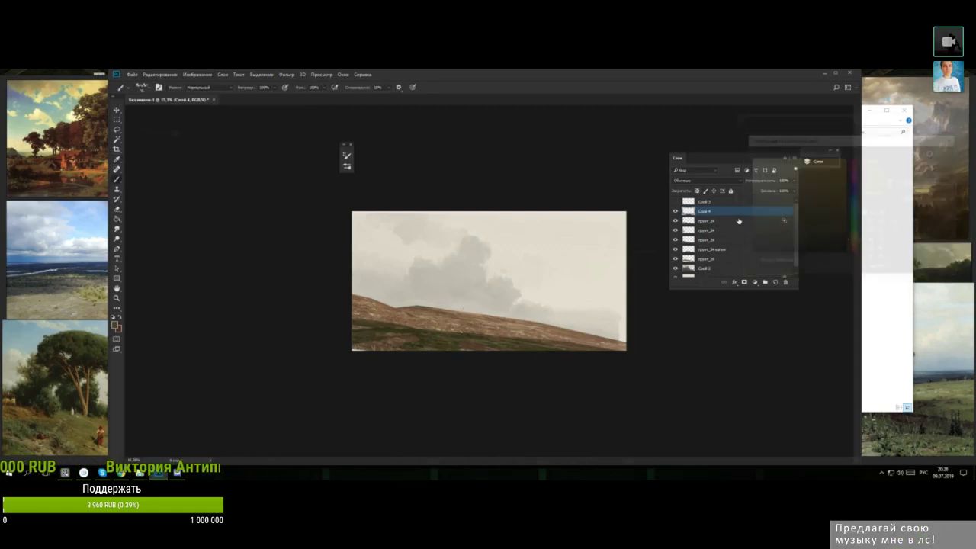
left_click(419, 343, "alt")
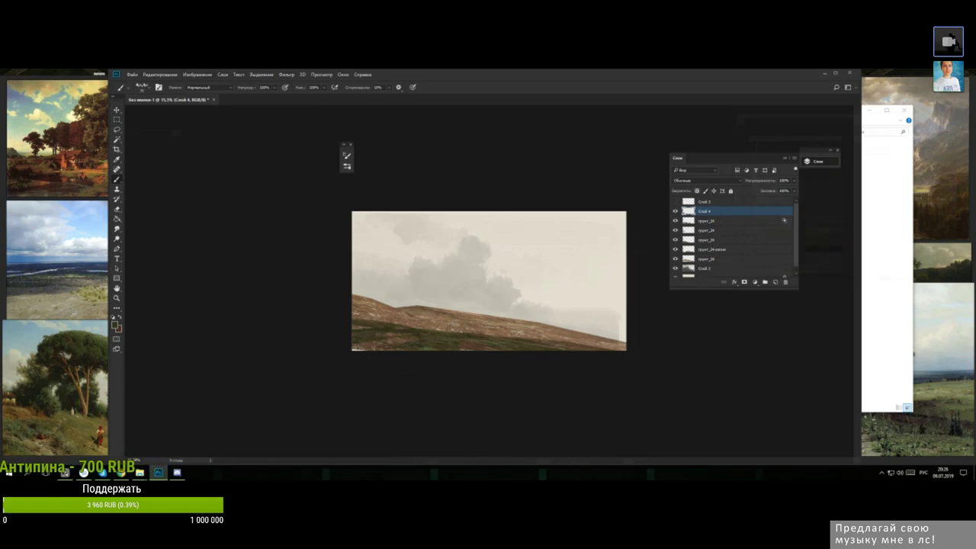
left_click(411, 345, "alt")
left_click(409, 347, "alt")
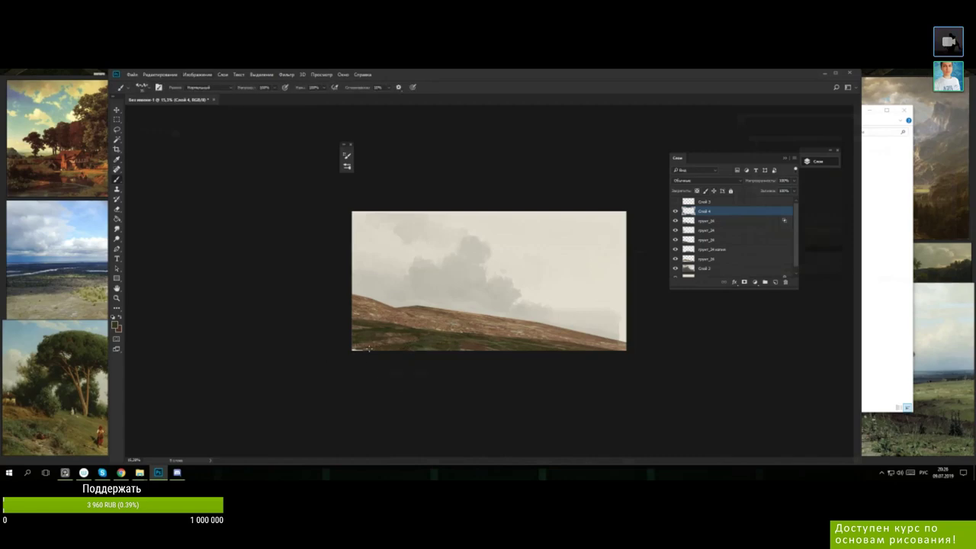
left_click(401, 325, "alt")
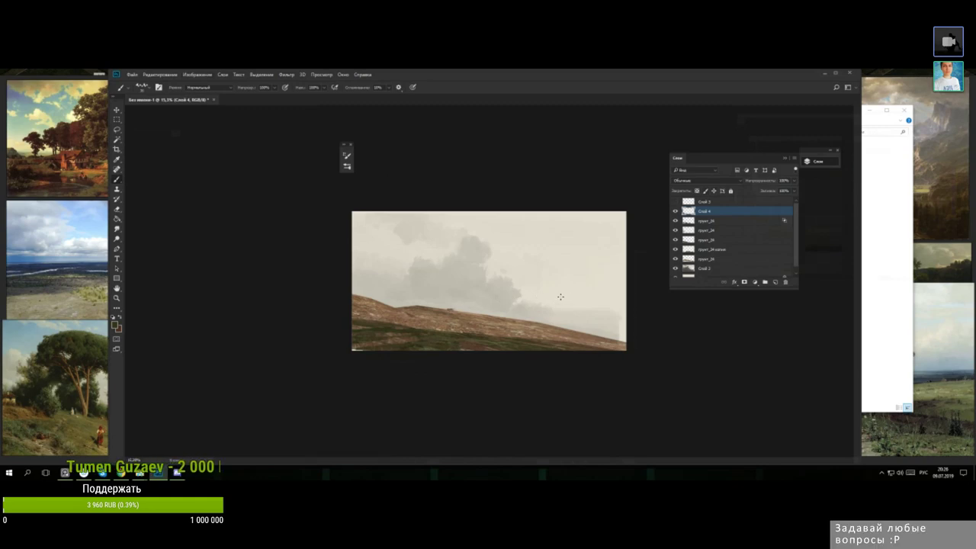
- Shift a sampled green to a saturated dark brown and work brown ground strokes into the lower-left foreground
left_click(379, 328, "alt")
left_click(370, 334, "alt")
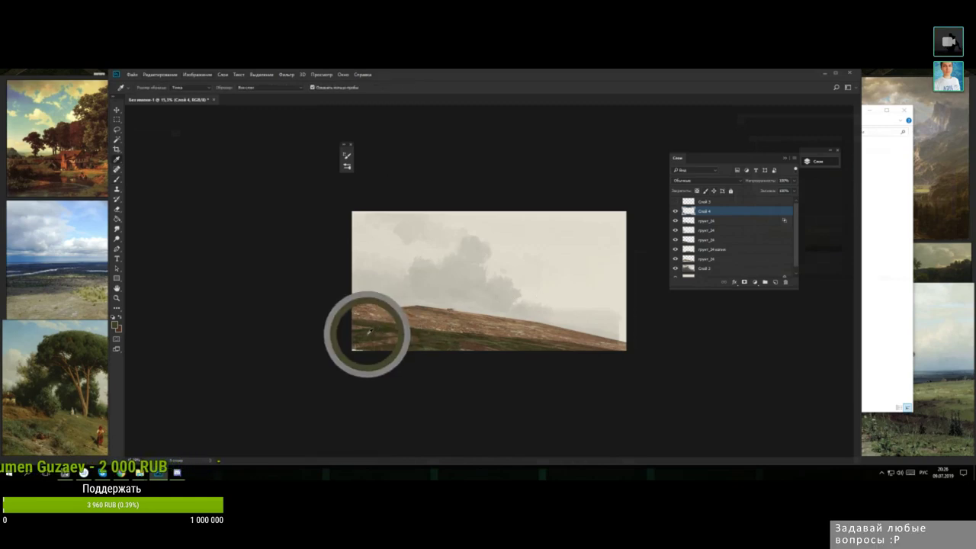
key("n")
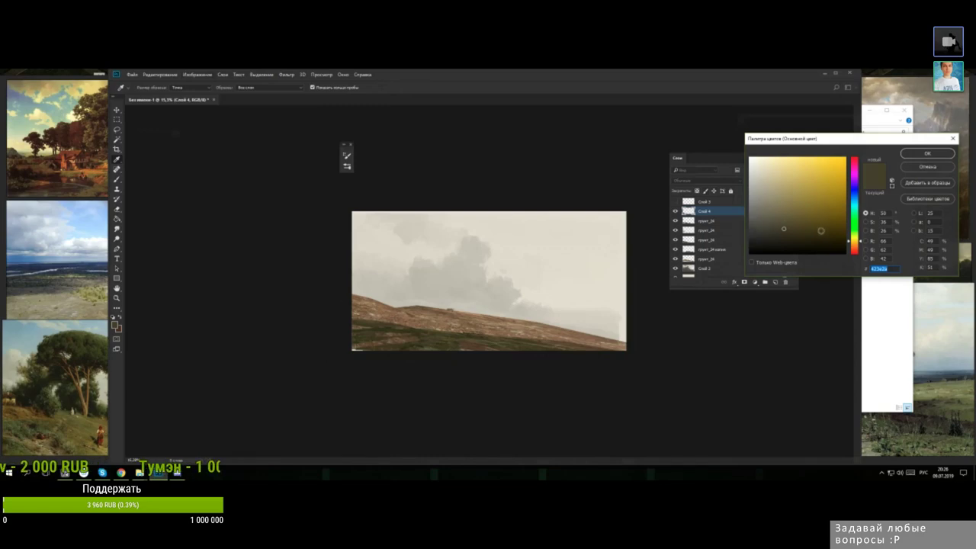
left_click(854, 247)
left_click_drag(824, 235, 836, 234)
left_click(925, 156)
left_click(925, 155)
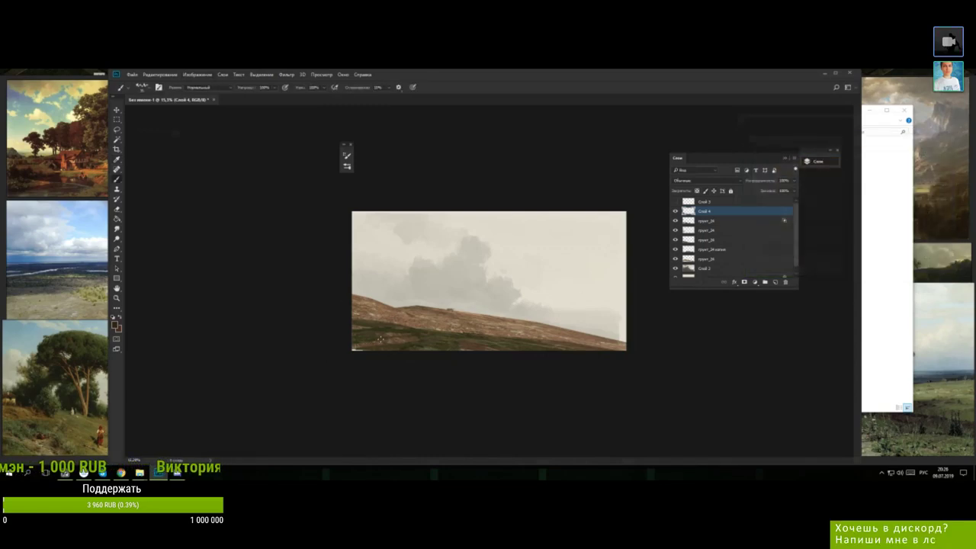
left_click(379, 341, "alt")
left_click(382, 343, "alt")
left_click(375, 343, "alt")
left_click(376, 344, "alt")
left_click(374, 344, "alt")
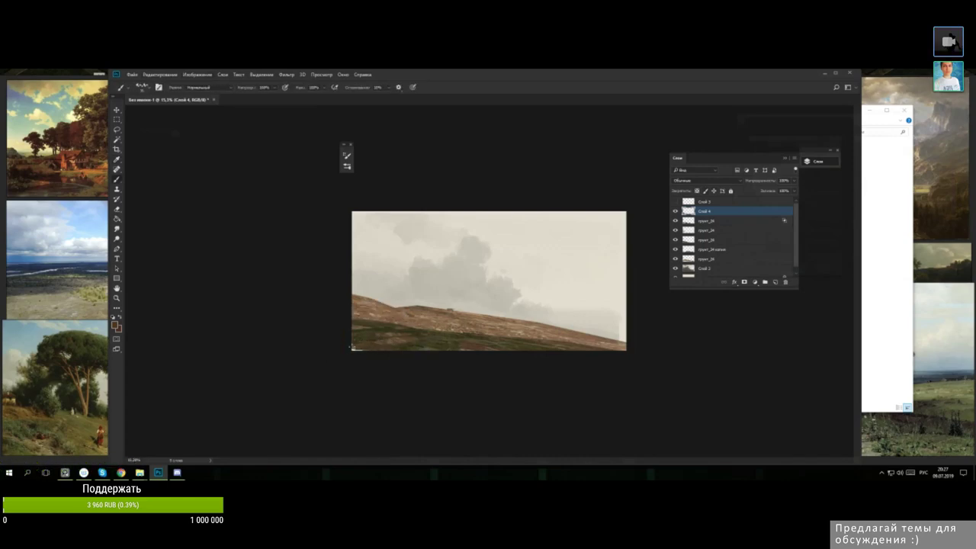
- Paint over the light gap in the canvas's lower-left corner with neighboring ground colors
left_click(357, 349, "alt")
left_click(364, 345, "alt")
left_click(361, 348, "alt")
left_click(371, 341, "alt")
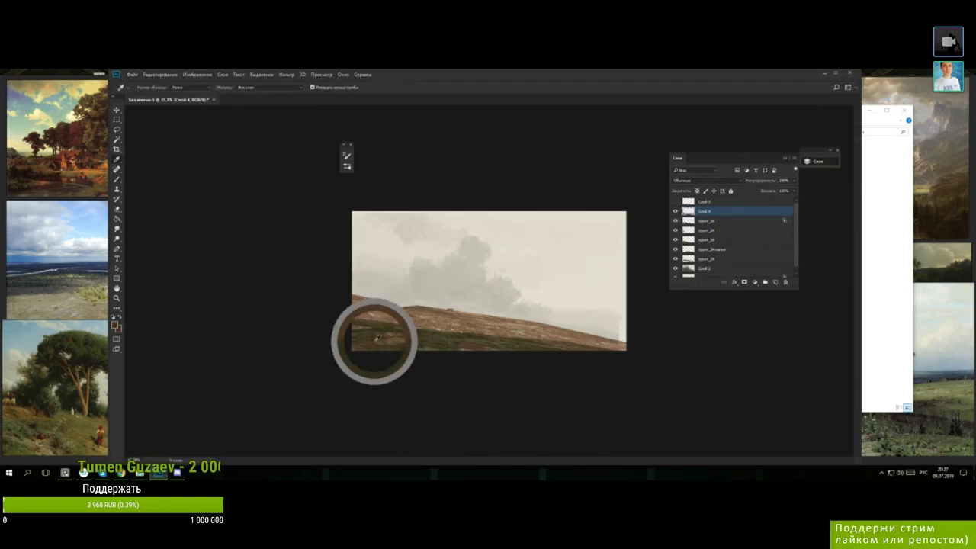
- Add strokes in sampled ground colors across the green foreground and up to its left edge
left_click(417, 339, "alt")
left_click(423, 341, "alt")
left_click(384, 340, "alt")
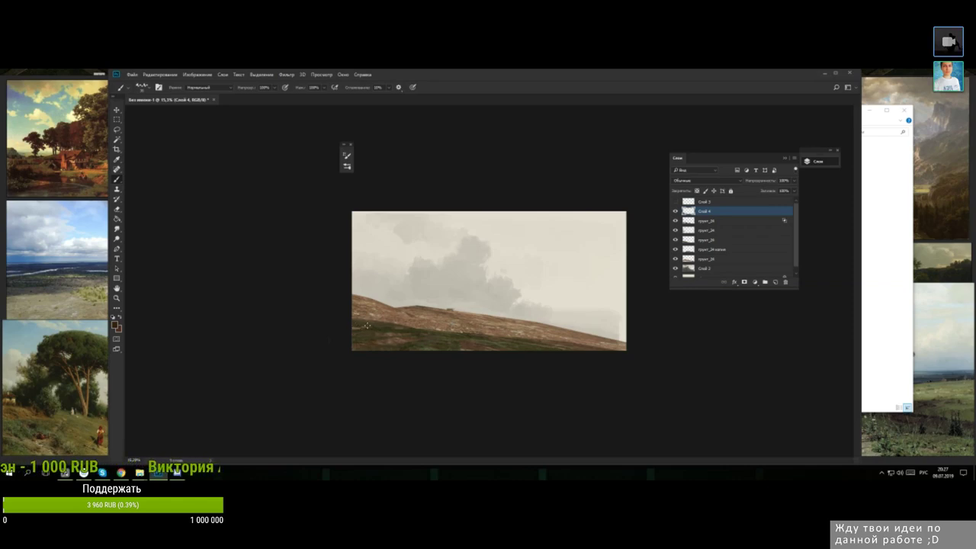
left_click(359, 322, "alt")
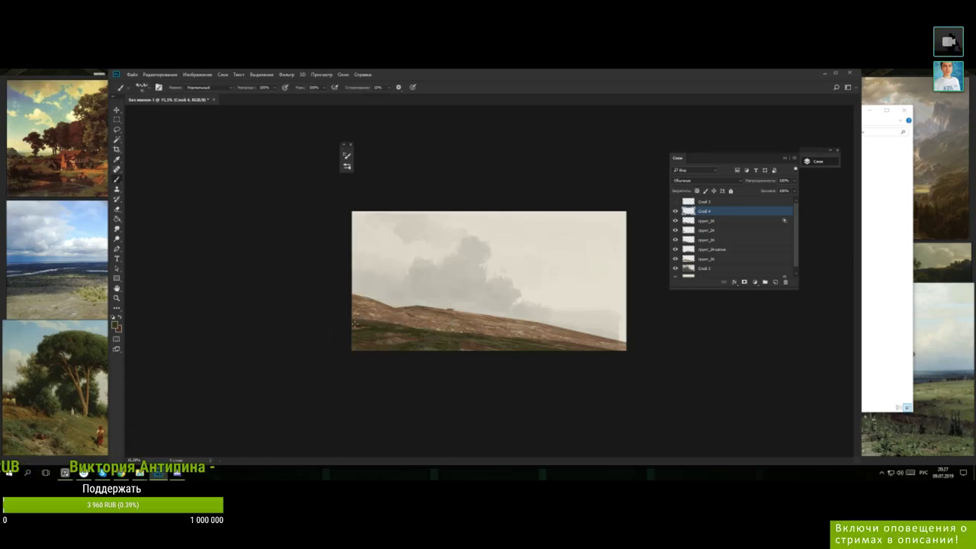
- Work strokes in sampled brown and green ground colors along the edge where the brown slope meets the green foreground
left_click(374, 327, "alt")
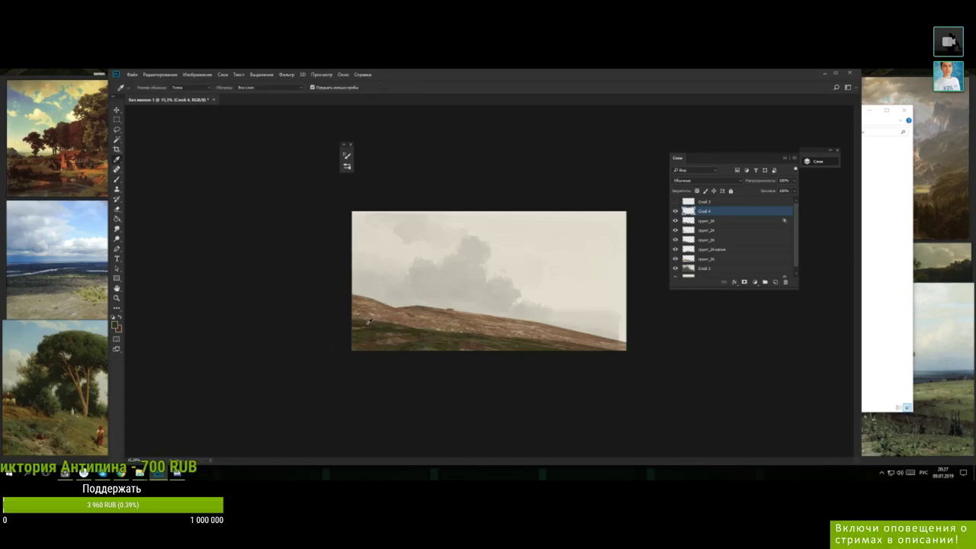
left_click(400, 328, "alt")
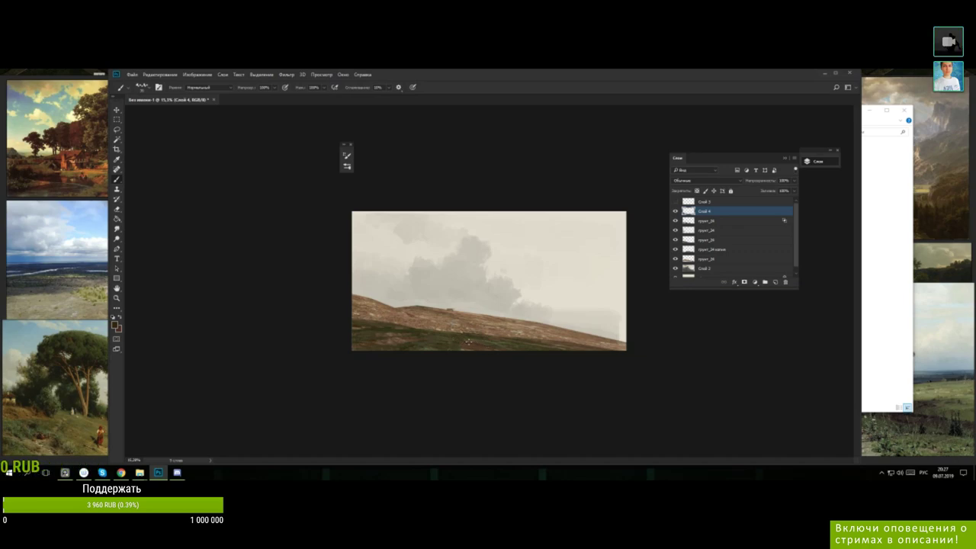
left_click(365, 329, "alt")
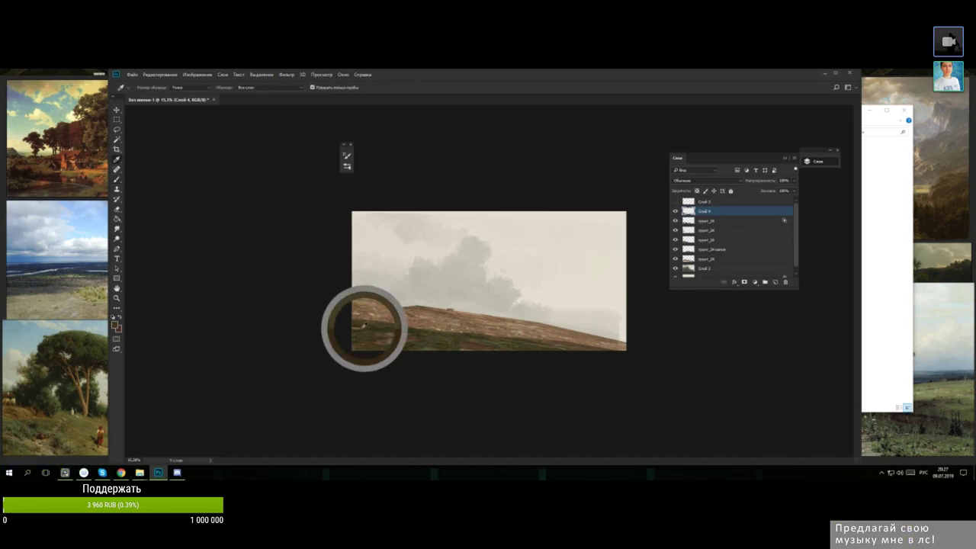
left_click(517, 344, "alt")
left_click(519, 343, "alt")
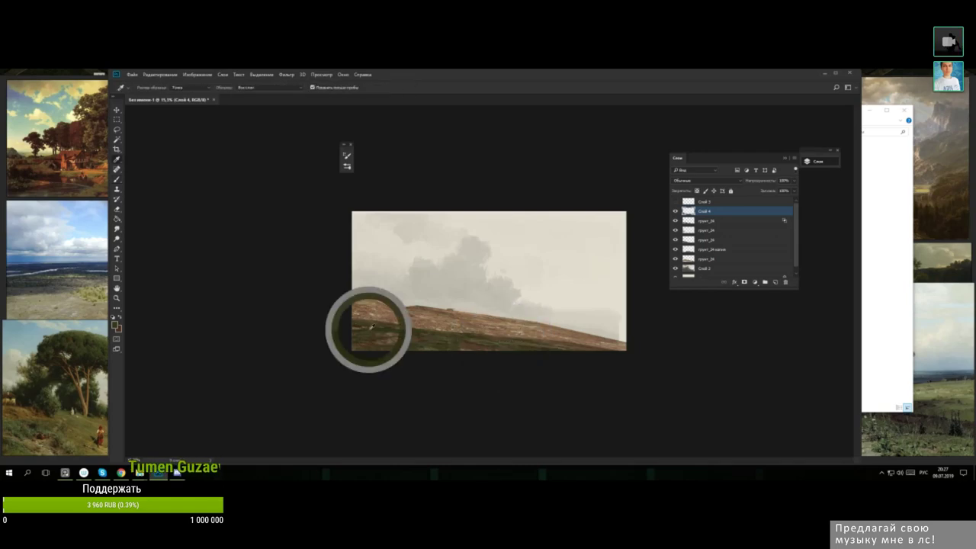
- Adjust the brush and cover the left part of the reddish-brown slope with muted olive-brown and green strokes in sampled colors
right_click(433, 276)
left_click(433, 277)
key("Return")
left_click(381, 315, "alt")
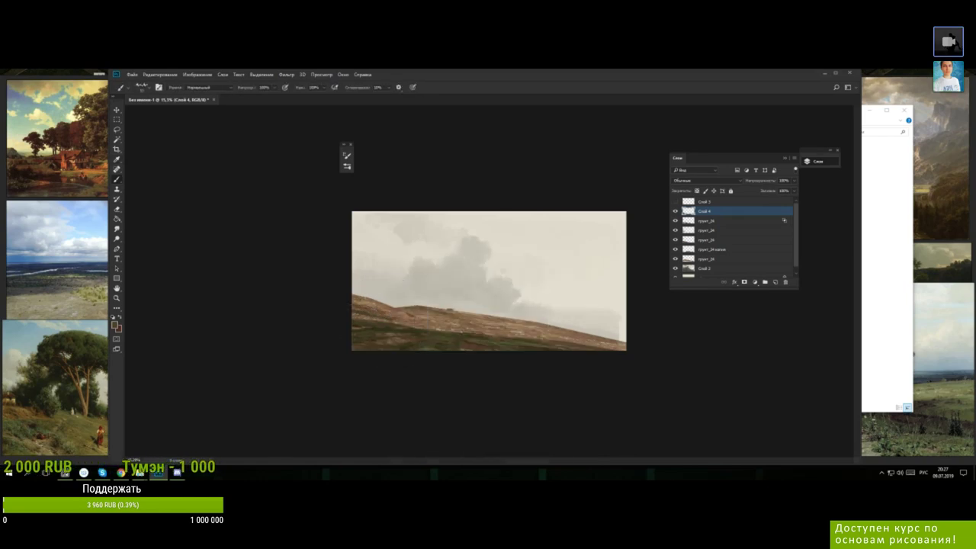
mouse_move(377, 318)
left_mouse_down()
mouse_move(357, 319)
mouse_move(395, 314)
left_mouse_up()
left_click(370, 317, "alt")
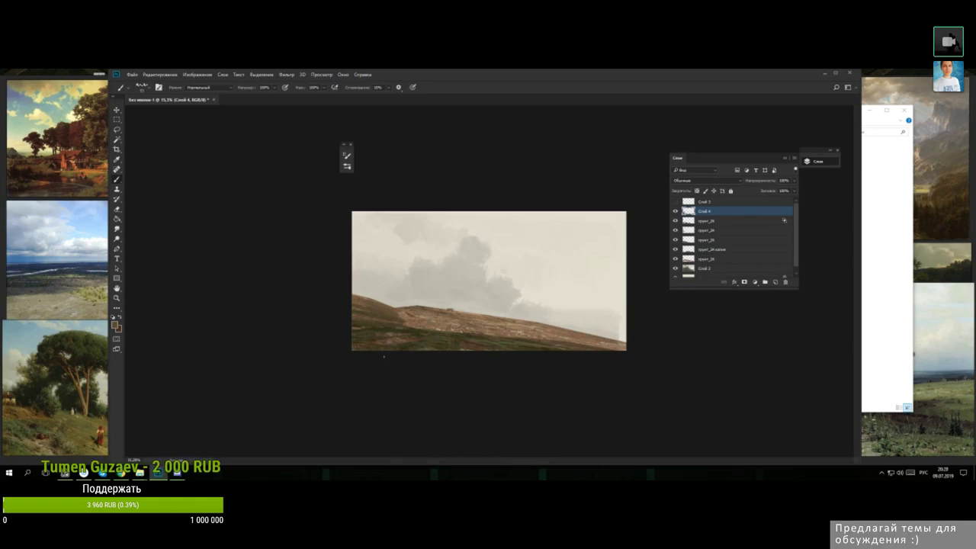
- Sample the left slope's color and shift it to a muted dark brown, #5f4f35
left_click(377, 310, "alt")
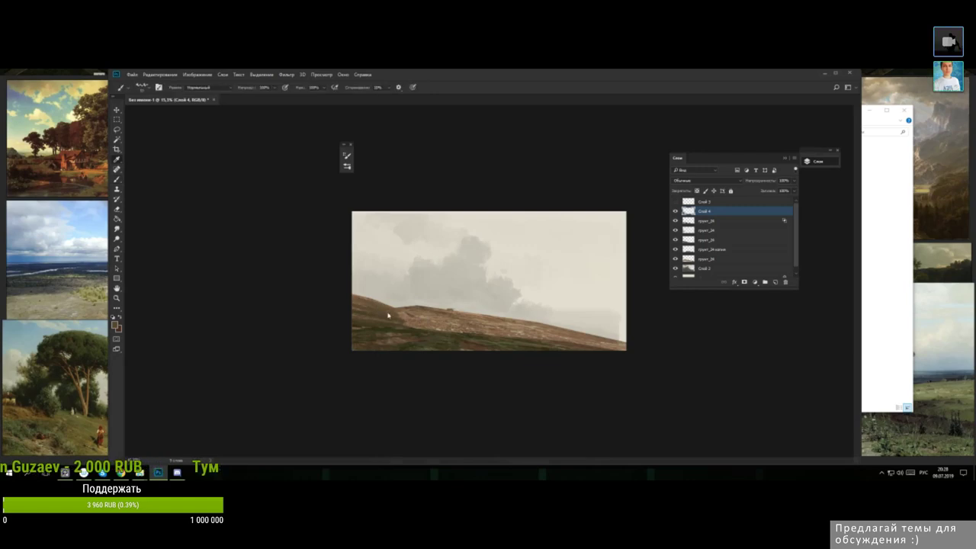
key("n")
left_click(792, 219)
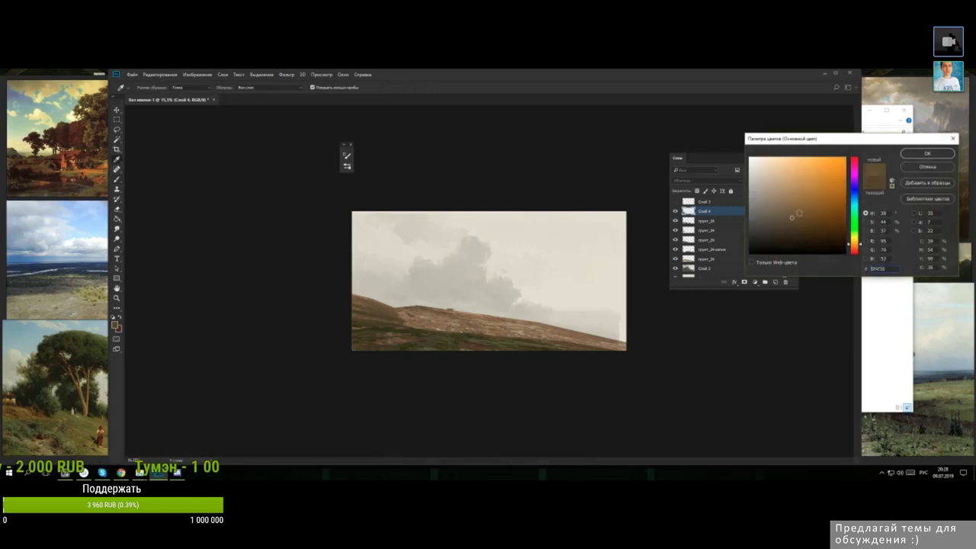
- Accept the brown foreground colour and touch up the hillside on Слой 4 with tones sampled from the slope
left_click(926, 154)
left_click(402, 327, "alt")
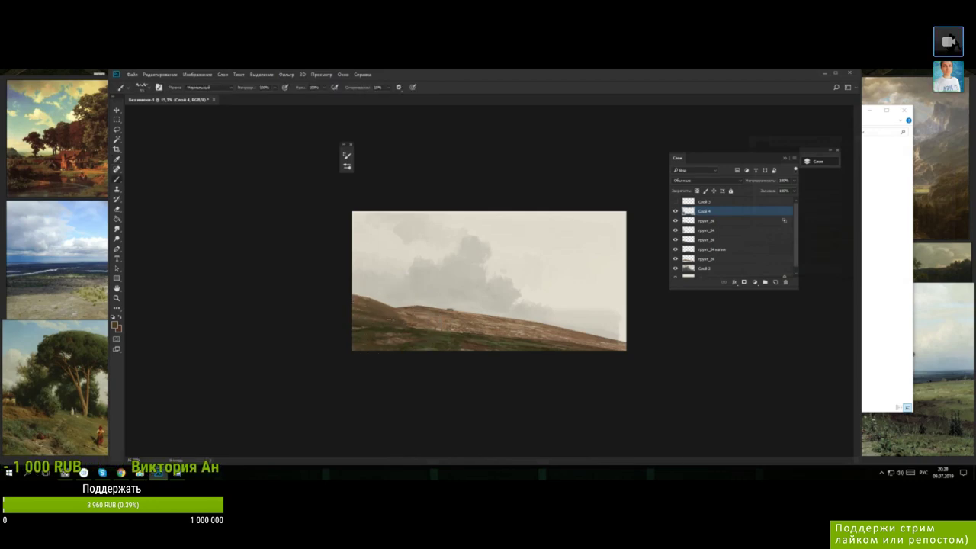
left_click(391, 312, "alt")
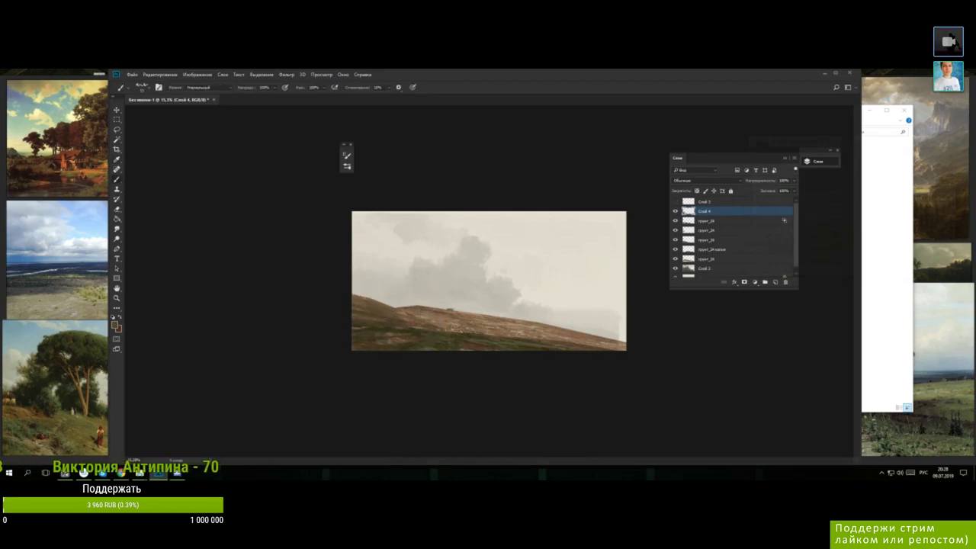
key("alt")
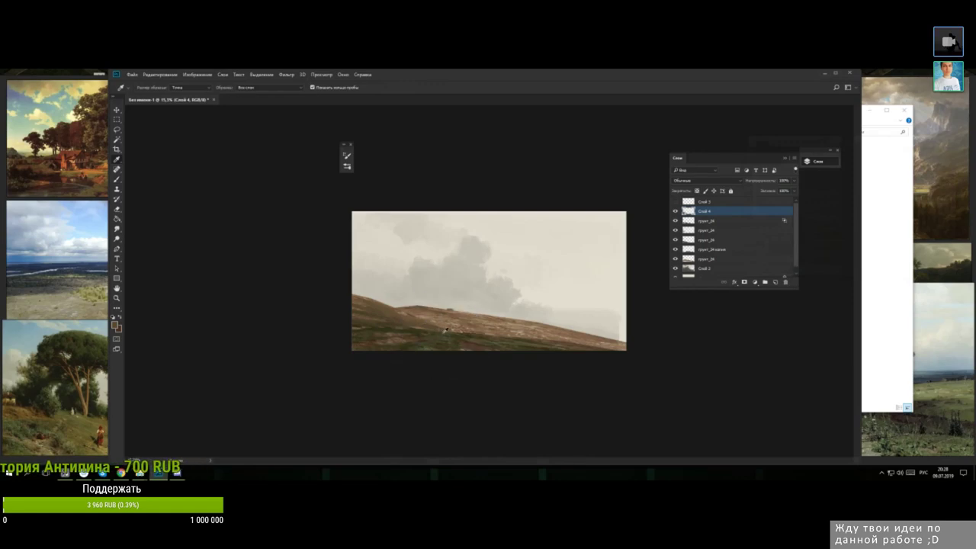
left_click(447, 312, "alt")
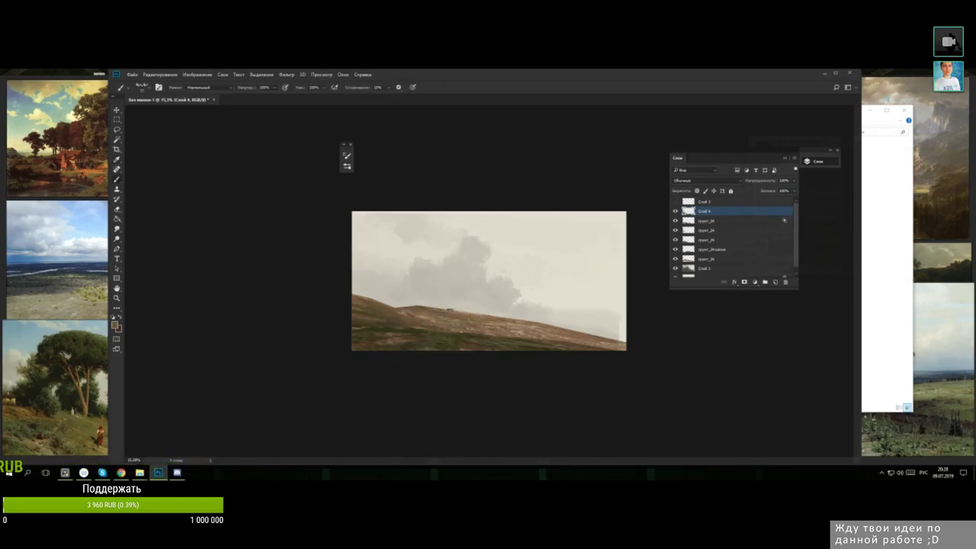
- Set the foreground to a dark reddish brown, adjust the brush size and paint strokes across the middle of the lower slope
key("n")
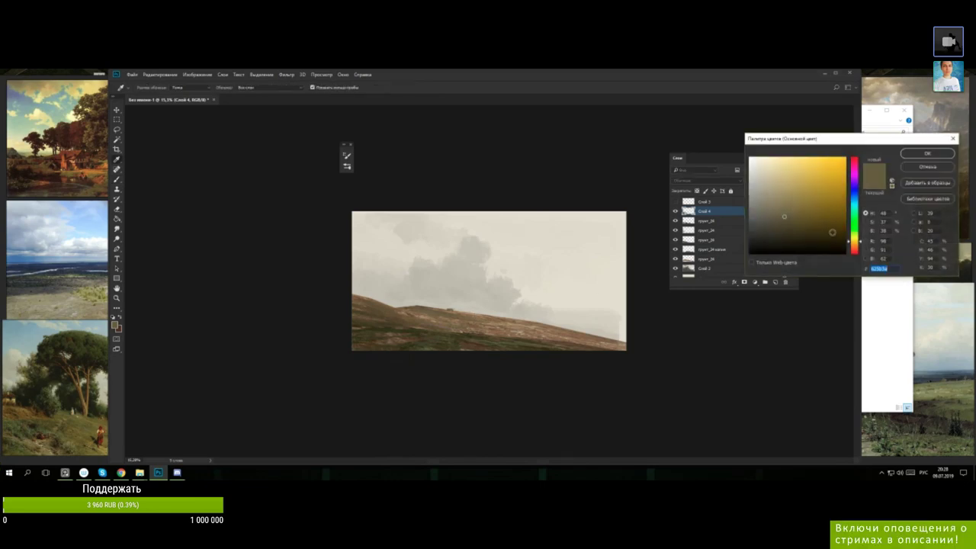
left_click(856, 247)
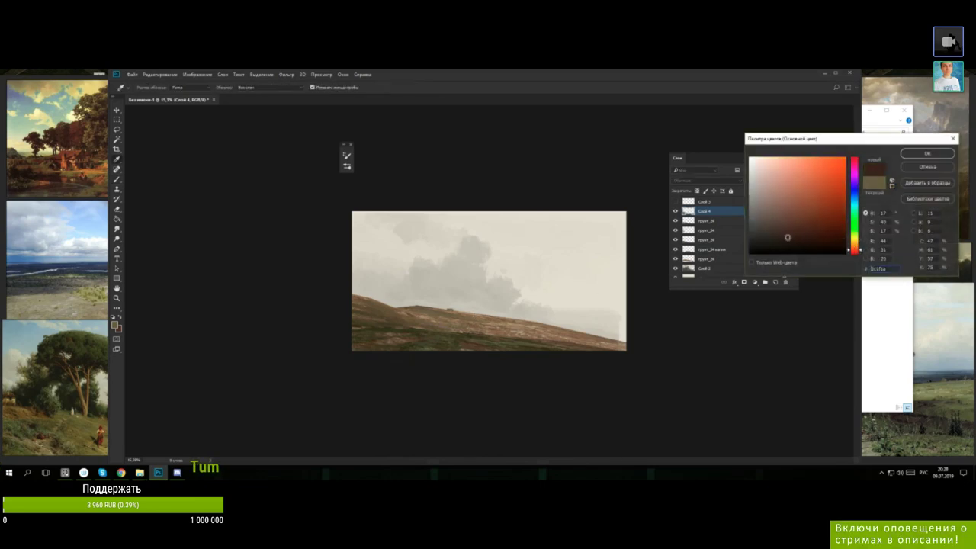
key("Return")
right_click(442, 299)
left_click_drag(494, 273, 491, 273)
left_click_drag(427, 323, 472, 328)
- Blend the middle slope with brown and green tones sampled from the surrounding ground
left_click(457, 320, "alt")
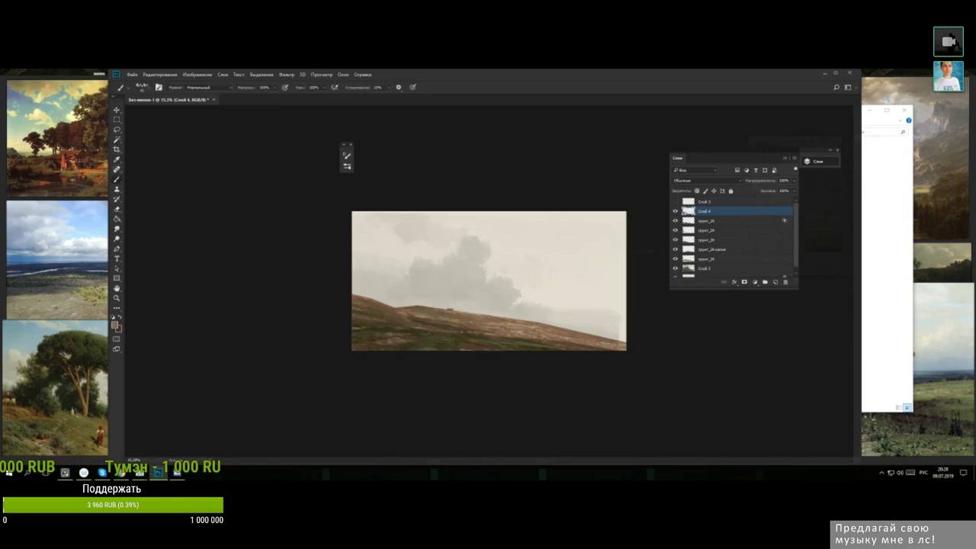
left_click(442, 328, "alt")
left_click(436, 325, "alt")
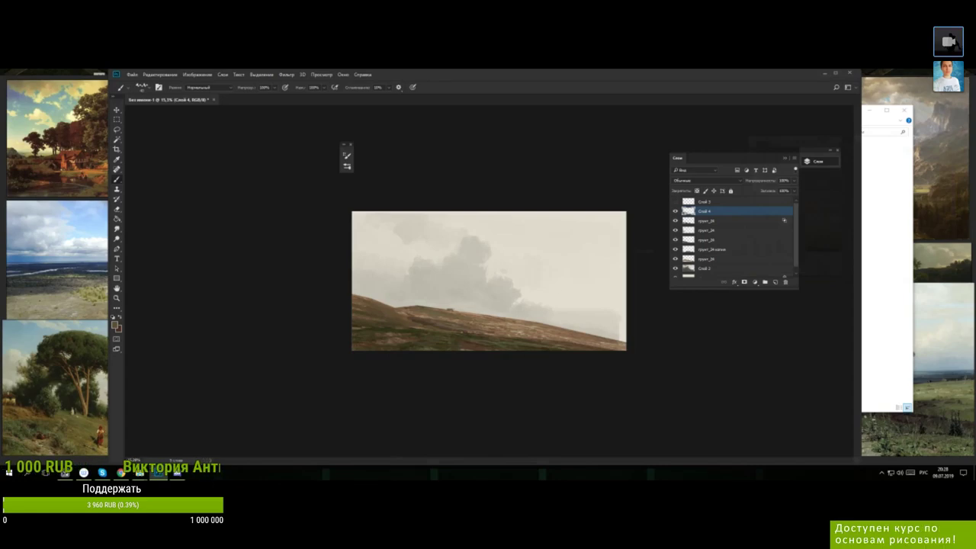
- Add a new layer directly above Слой 2 and set the foreground to a darker brown
scroll(717, 266, "down", 1)
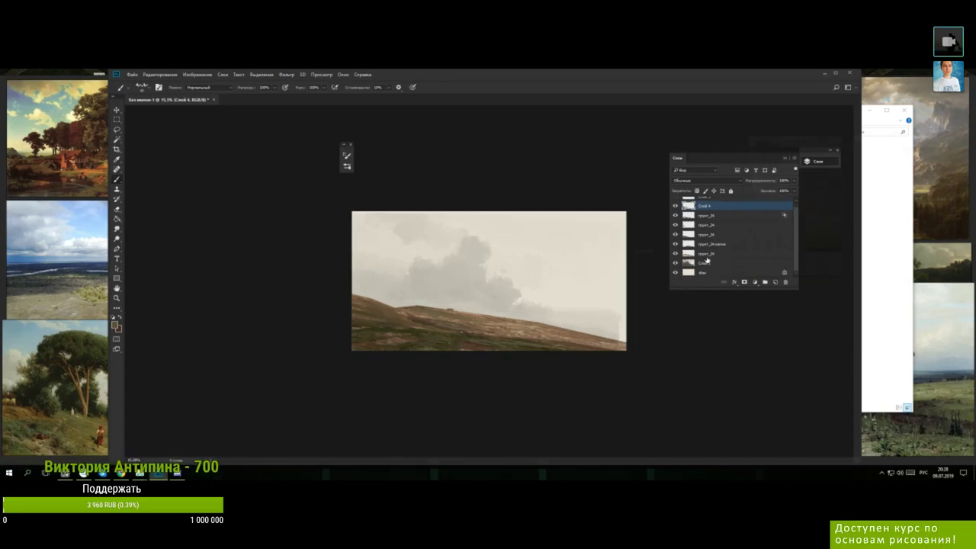
left_click(706, 263)
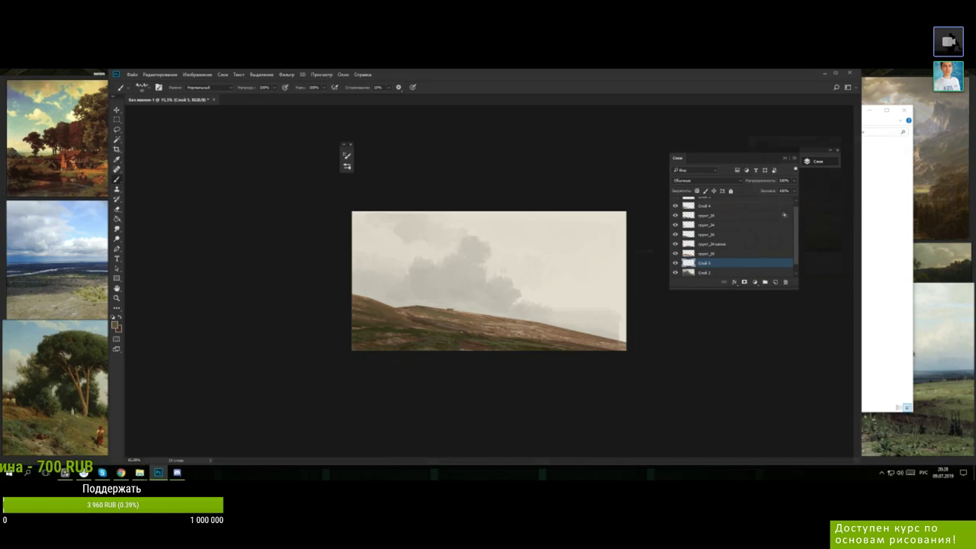
left_click(115, 324)
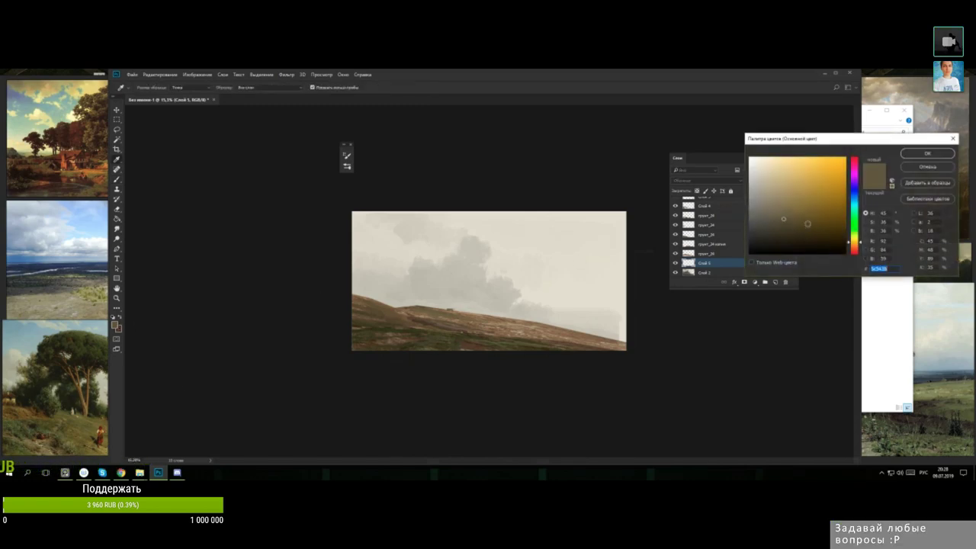
left_click_drag(781, 219, 782, 241)
left_click(927, 155)
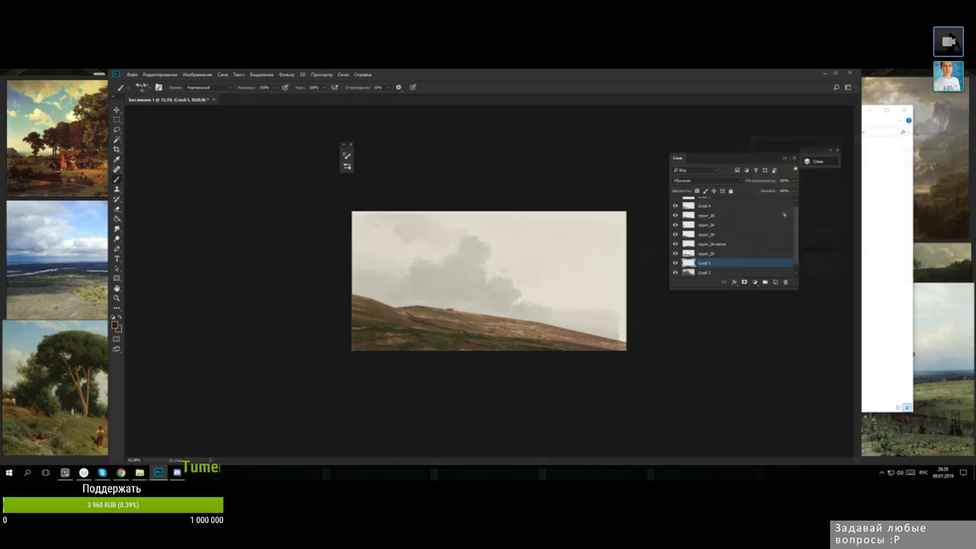
- Paint a dark brown gradient over the upper sky with a very large soft round brush
right_click(465, 251)
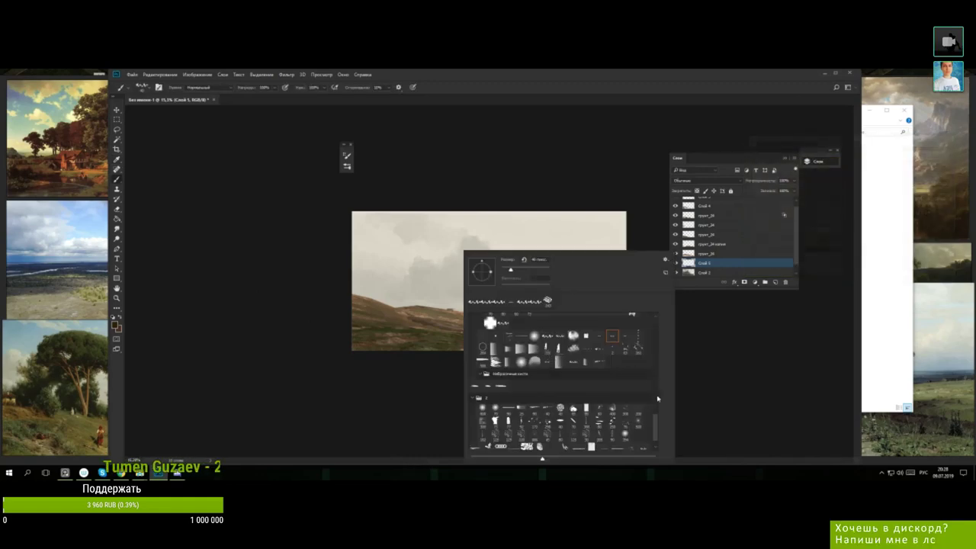
left_click_drag(656, 426, 657, 326)
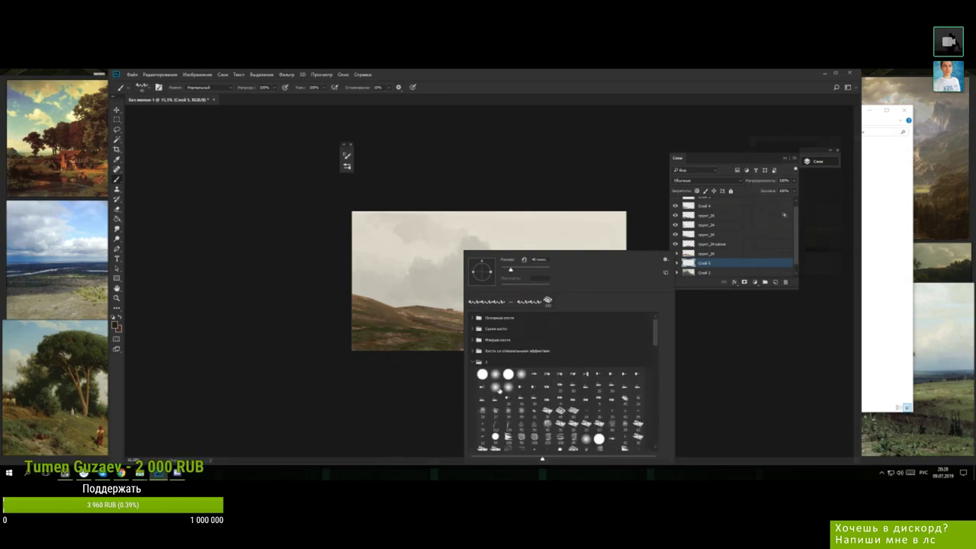
left_click(587, 440)
left_click(545, 270)
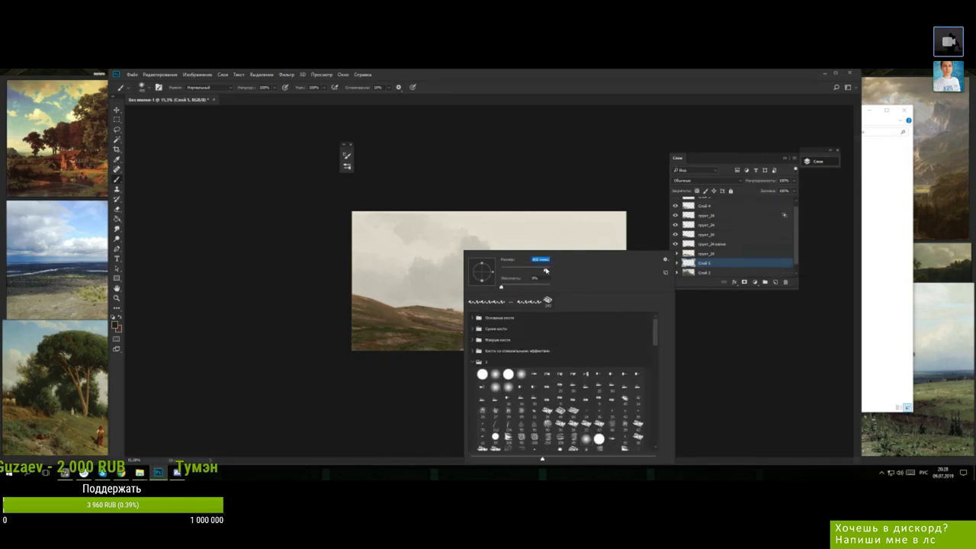
mouse_move(381, 255)
left_mouse_down()
mouse_move(412, 217)
mouse_move(356, 270)
mouse_move(627, 208)
mouse_move(358, 264)
mouse_move(477, 231)
left_mouse_up()
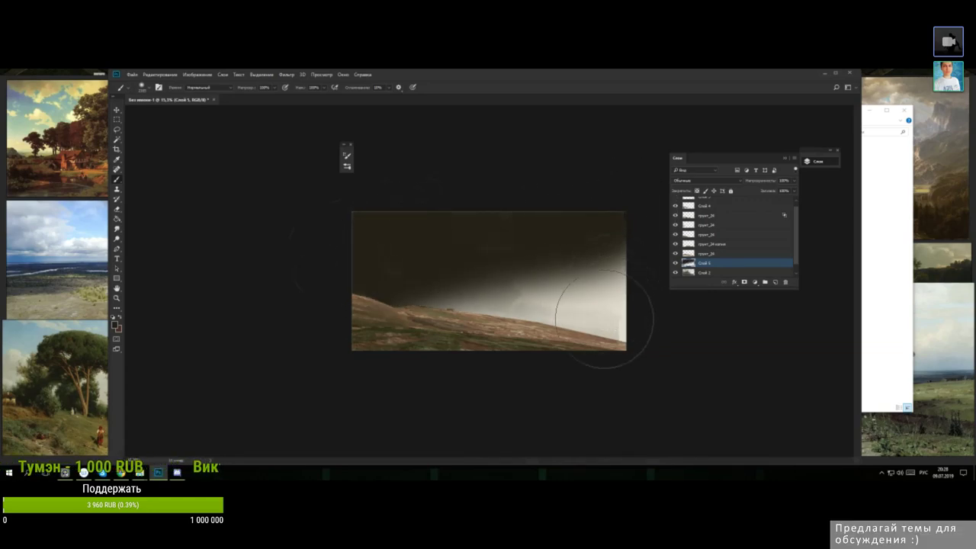
- Sample a tone from the sky and brush it softly across the lower sky above the slope
key("i")
left_click(502, 275)
key("b")
left_click_drag(414, 283, 625, 271)
left_click_drag(584, 307, 529, 305)
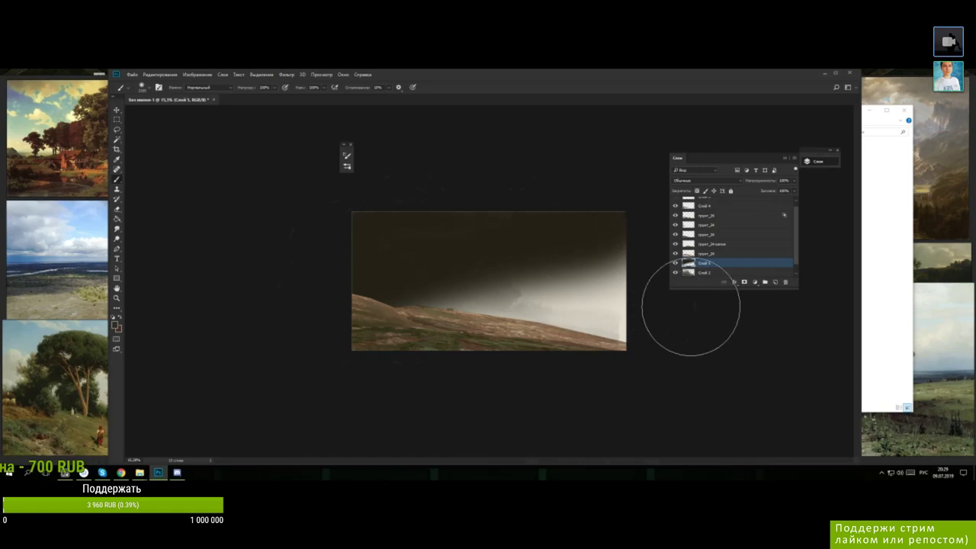
- Compare the painting with and without Слой 4, then make that layer active with a much smaller brush
scroll(702, 213, "up", 1)
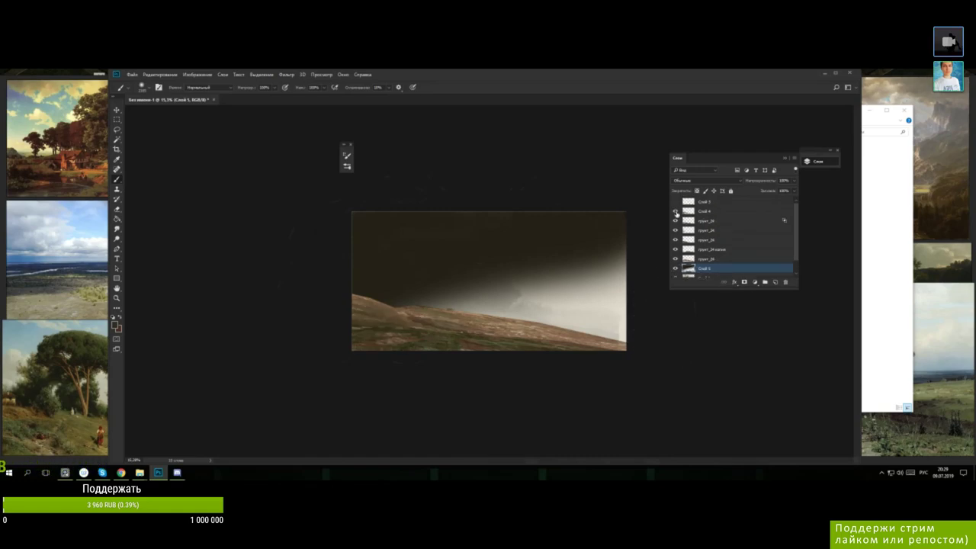
left_click(675, 213)
left_click(676, 213)
left_click(717, 210)
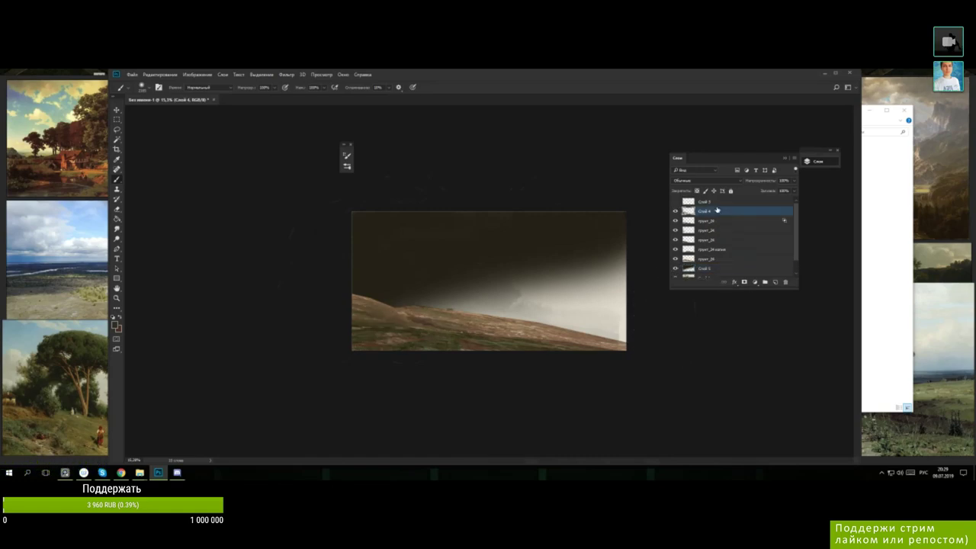
right_click(441, 314)
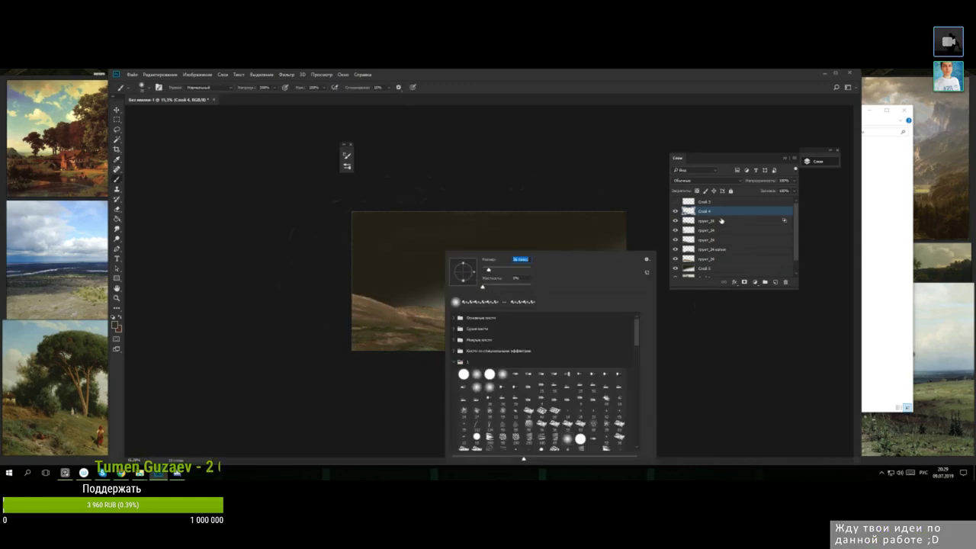
- Check the document's canvas width and height in pixels without resizing it
scroll(721, 220, "down", 2)
left_click(709, 274)
left_click(197, 74)
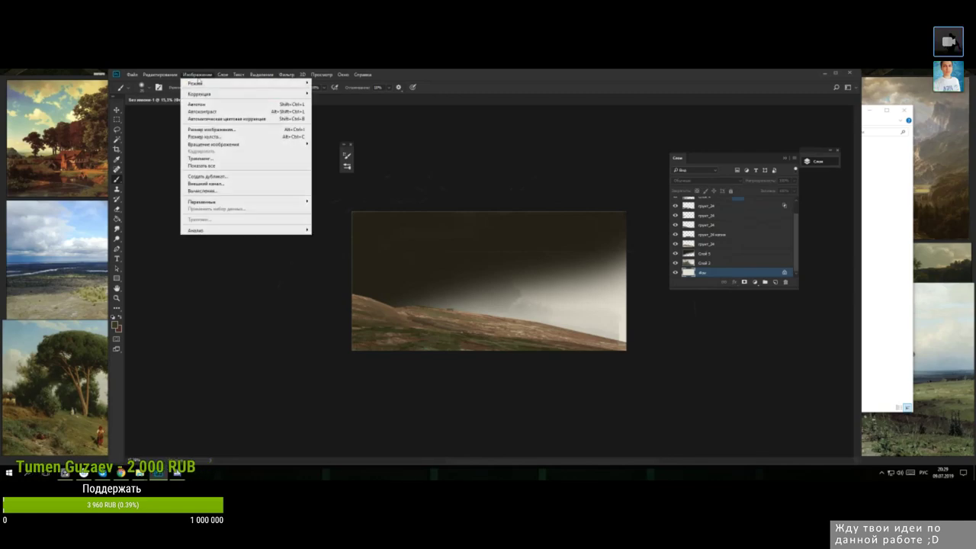
left_click(209, 136)
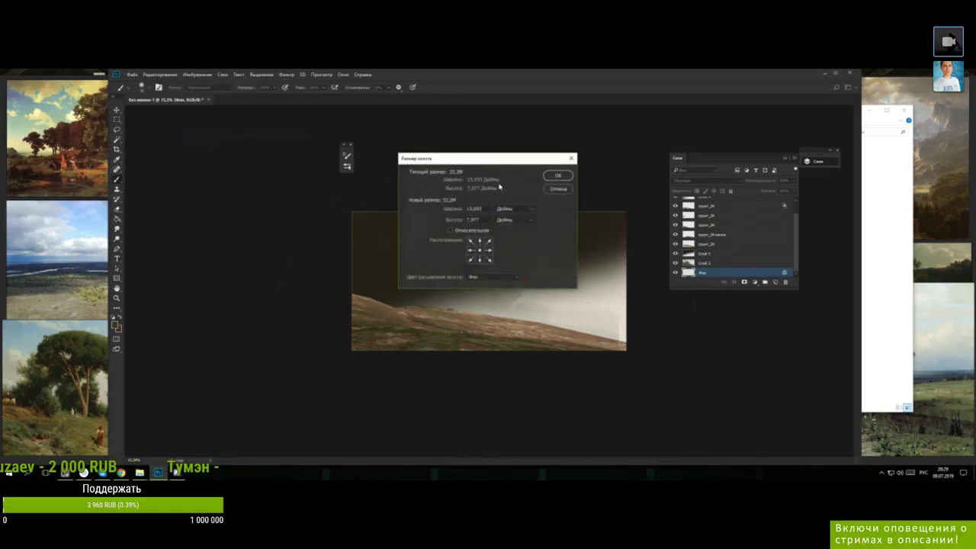
left_click(510, 210)
left_click(507, 215)
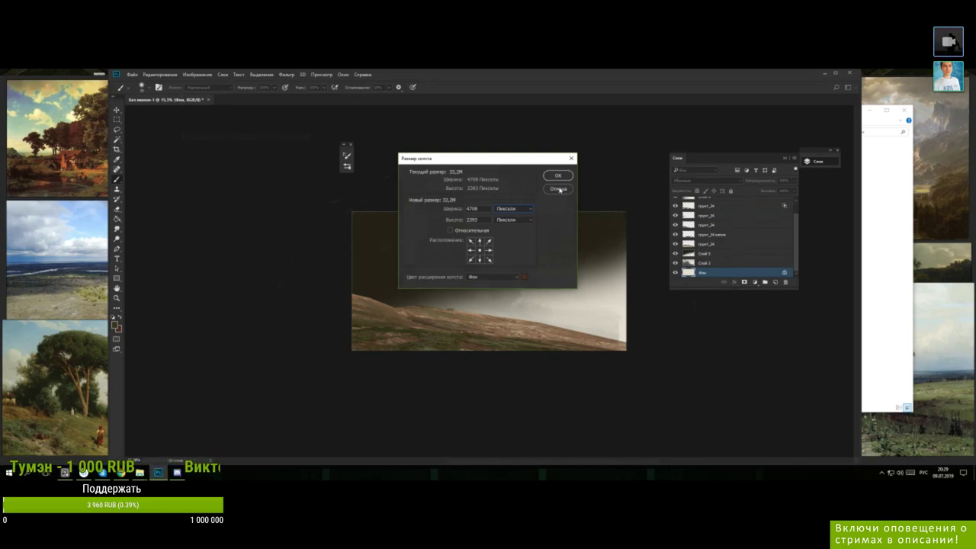
left_click(559, 188)
- Reactivate Слой 4 and darken a green sampled from the lower slope into a near-black foreground colour
scroll(715, 243, "up", 2)
left_click(713, 218)
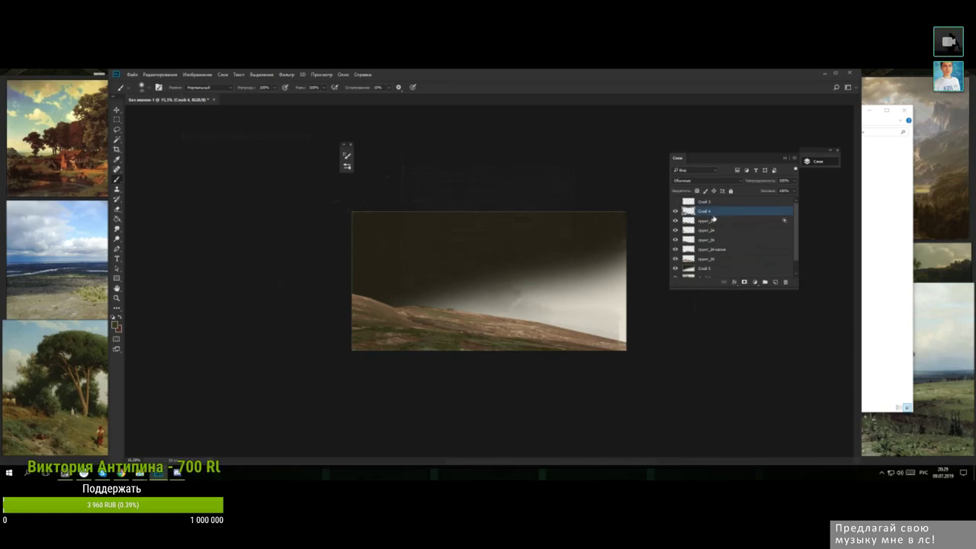
left_click(383, 335, "alt")
left_click(115, 326)
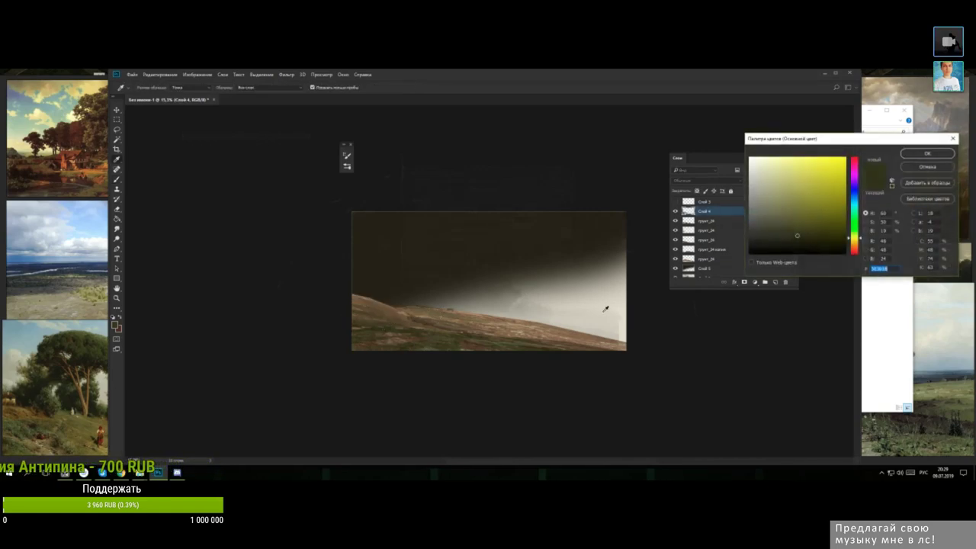
mouse_move(825, 234)
left_mouse_down()
mouse_move(812, 241)
mouse_move(822, 244)
left_mouse_up()
left_click(927, 153)
key("b")
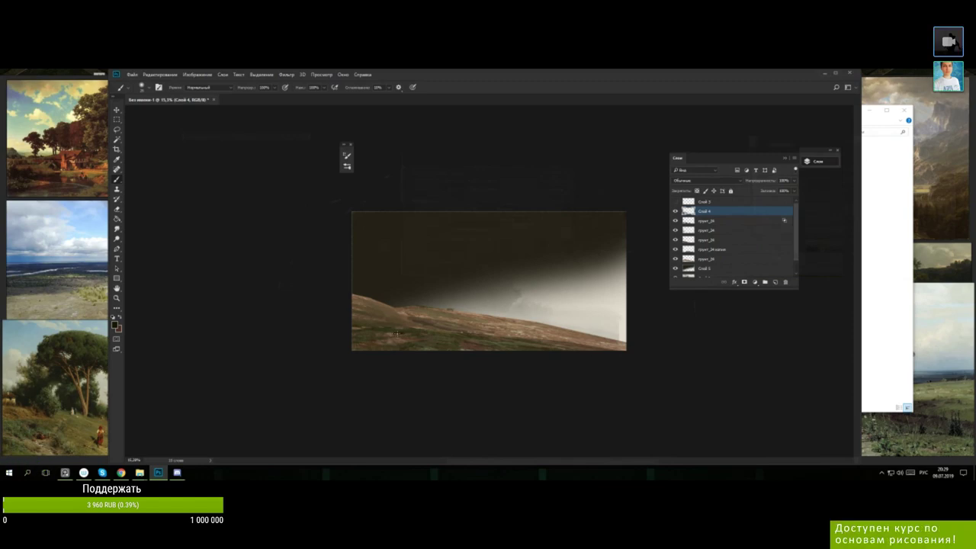
key("n")
key("Return")
key("b")
- Adjust the brush size and paint dark green accents on the grassy lower slope with sampled colours
right_click(468, 253)
left_click(514, 272)
key("Return")
key("alt")
left_click(404, 331, "alt")
key("alt")
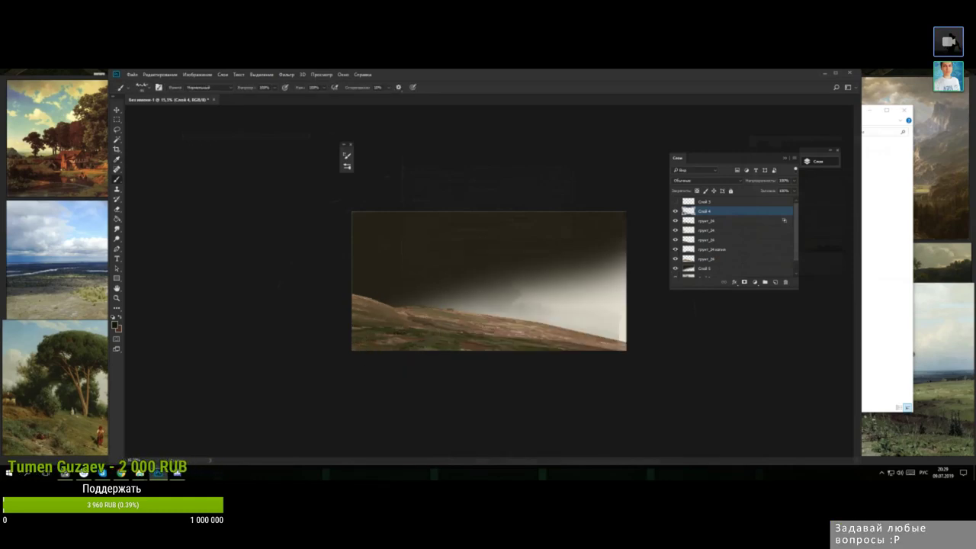
- Refine the grassy patches at the lower left of the hillside with greens sampled from nearby ground
left_click(393, 331, "alt")
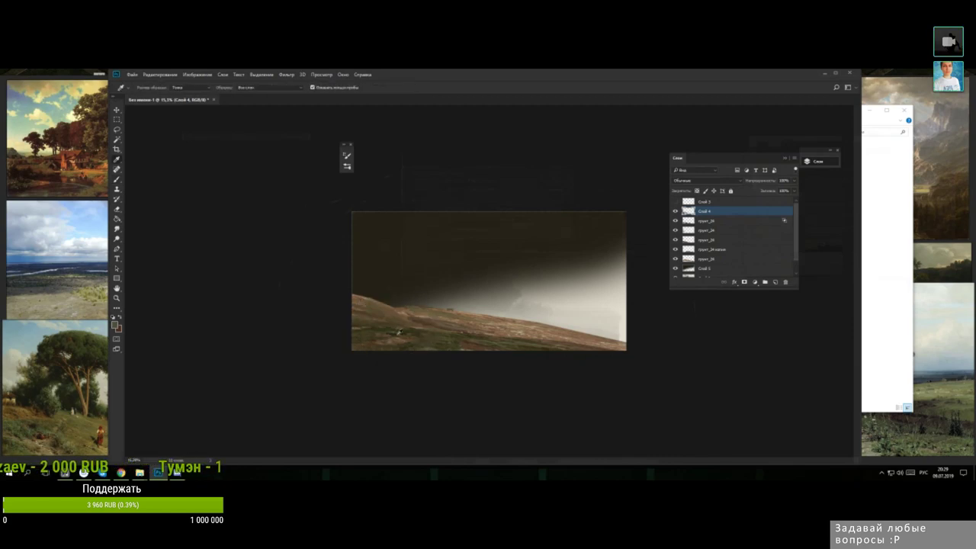
left_click(400, 332, "alt")
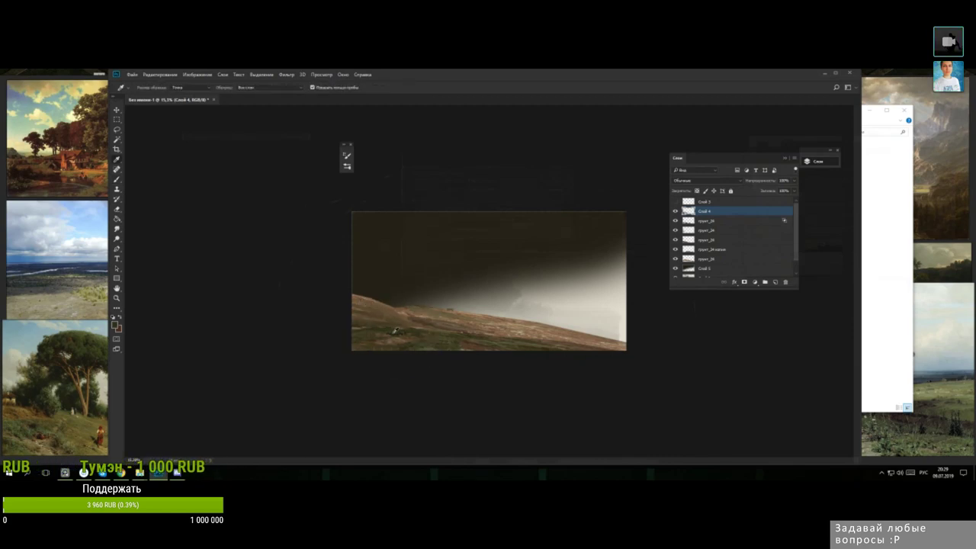
left_click(405, 334, "alt")
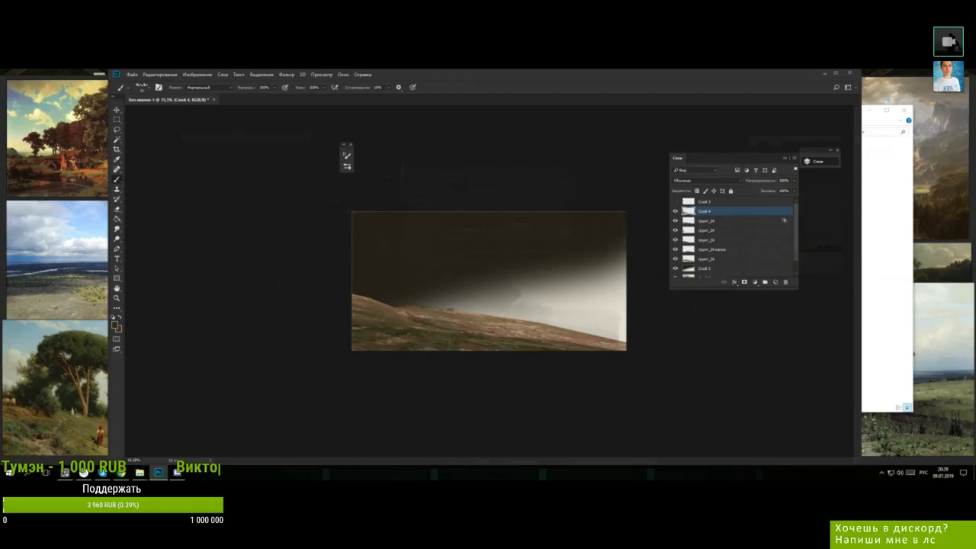
left_click(398, 334, "alt")
left_click(388, 331, "alt")
- Work brown and olive tones sampled from the slope into the area between the grass and the bare earth
left_click(419, 326, "alt")
left_click(419, 326, "alt")
left_click(417, 325, "alt")
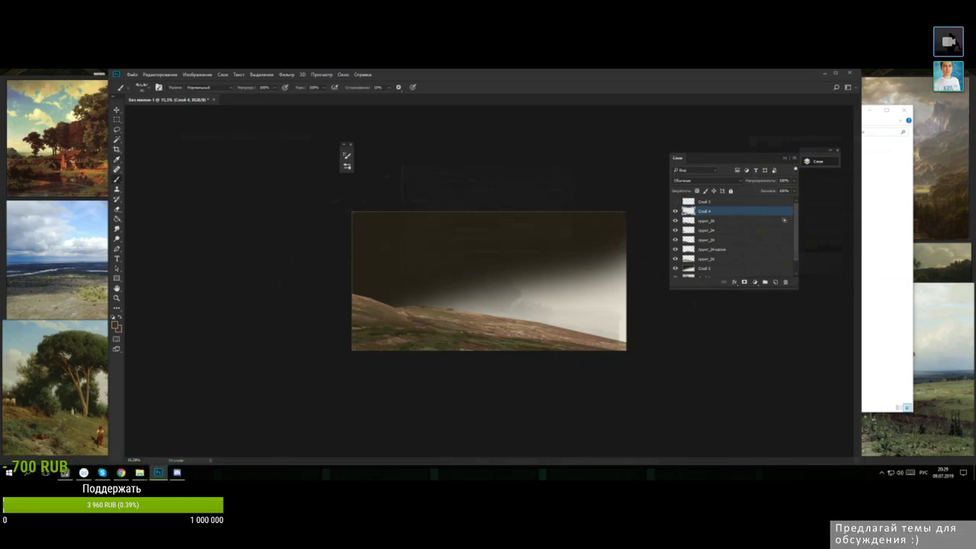
left_click(421, 331, "alt")
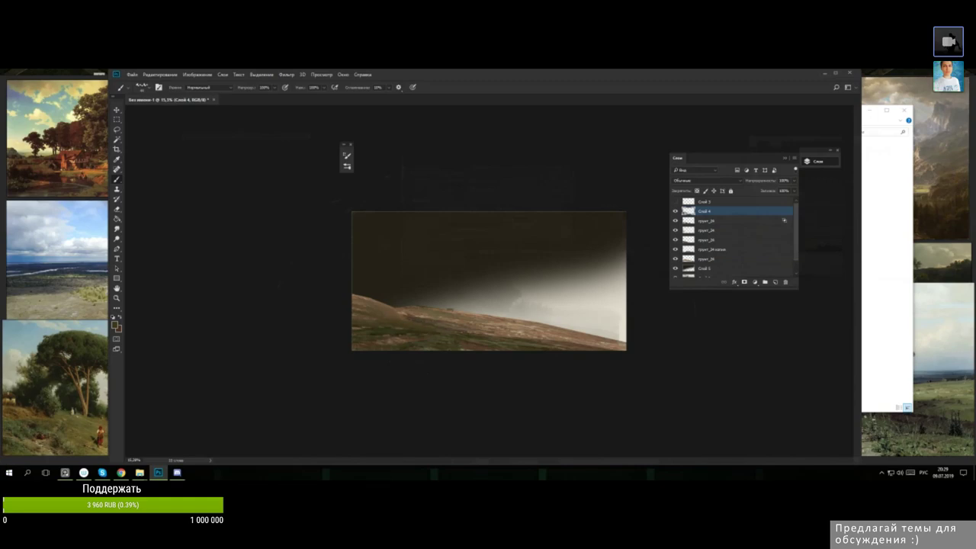
- Blend the upper left slope below the ridge into the grass using earth tones sampled from it
left_click(400, 318, "alt")
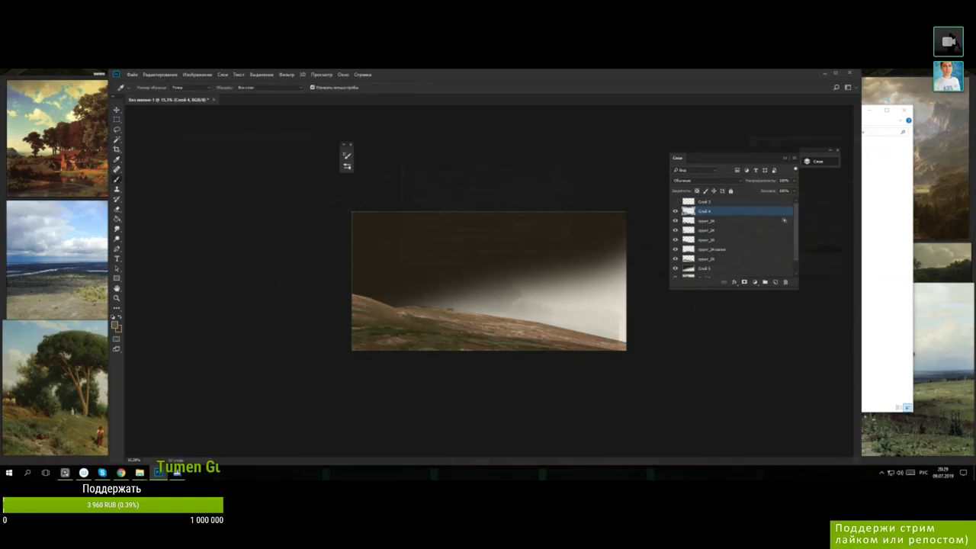
left_click(416, 315, "alt")
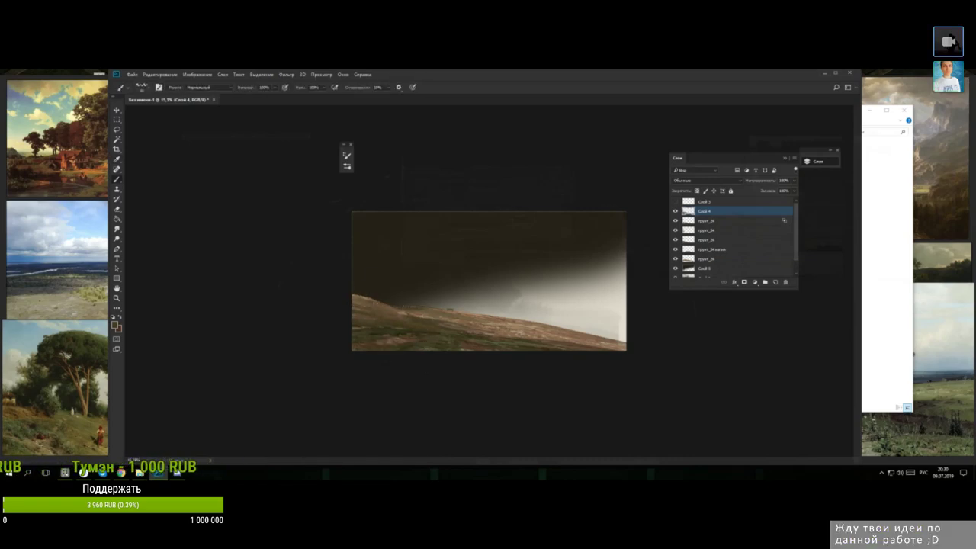
key("alt")
key("alt")
key("alt")
key("alt")
left_click(401, 328, "alt")
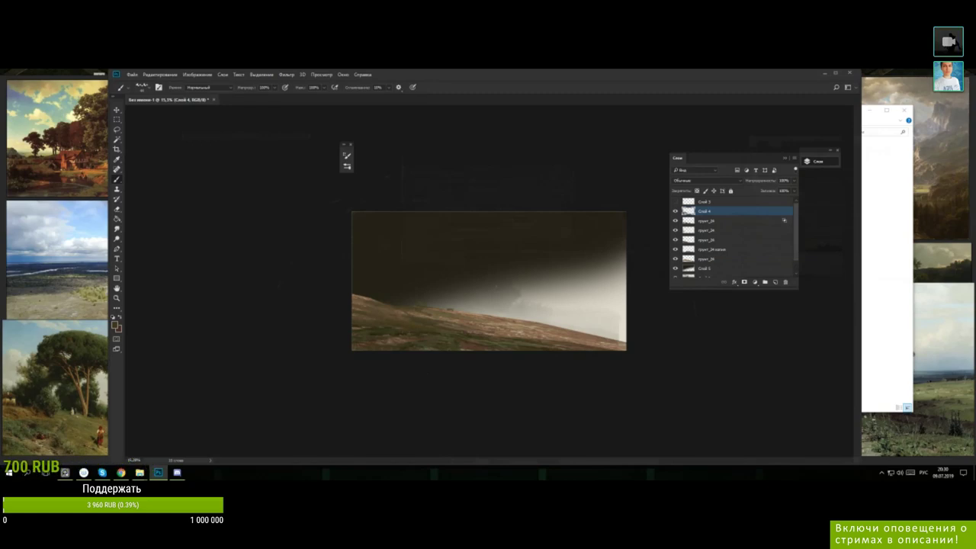
- Add a new layer above the hillside paint and try a large soft round brush along the lower slope
left_click(776, 282)
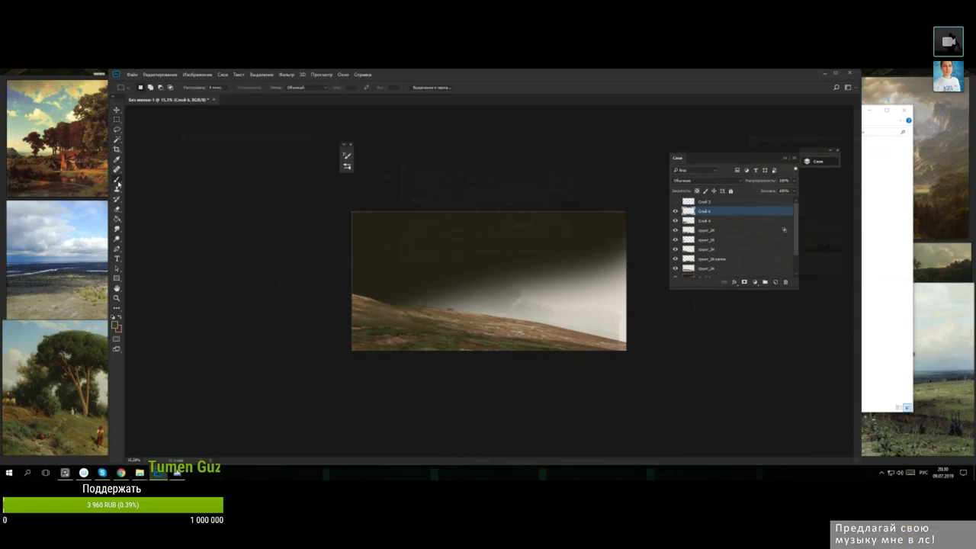
right_click(564, 353)
left_click(513, 302)
left_click(570, 270)
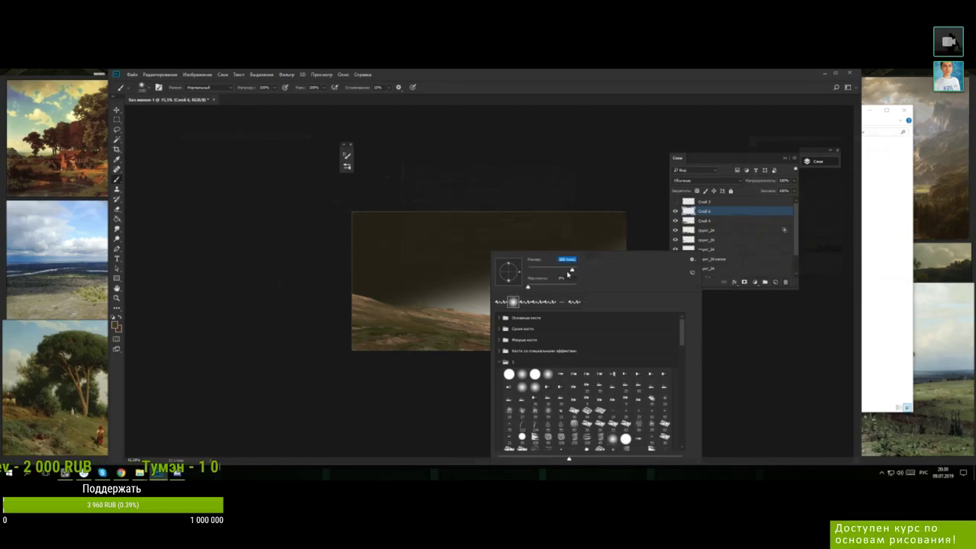
left_click_drag(349, 343, 539, 351)
key("ctrl+z")
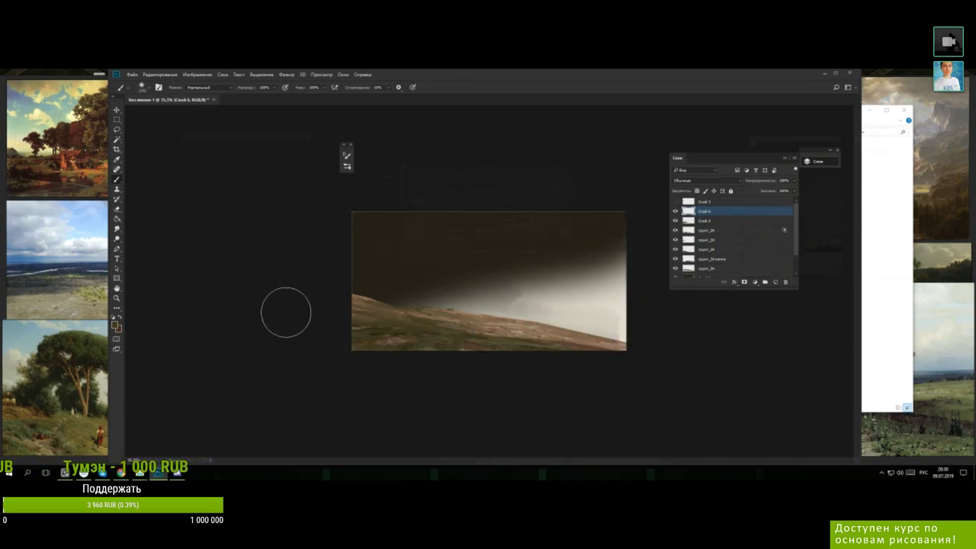
- Set the foreground colour to a very dark, desaturated blue for shading the lower slope
left_click(117, 326)
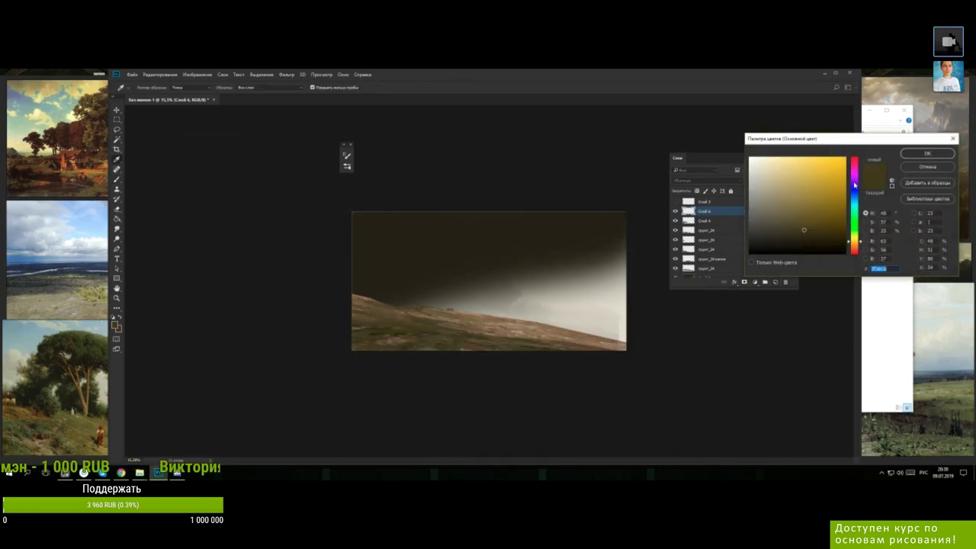
left_click(855, 191)
left_click(764, 236)
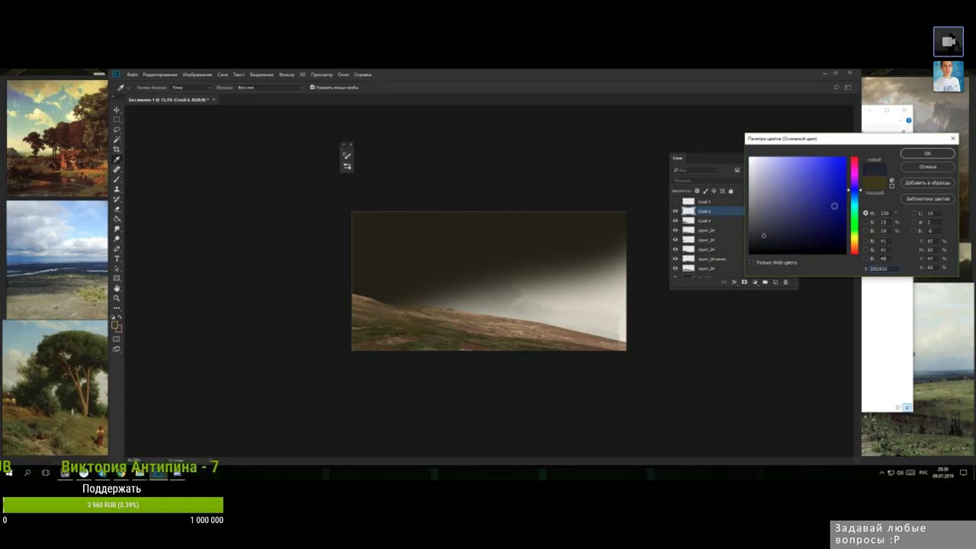
left_click(911, 154)
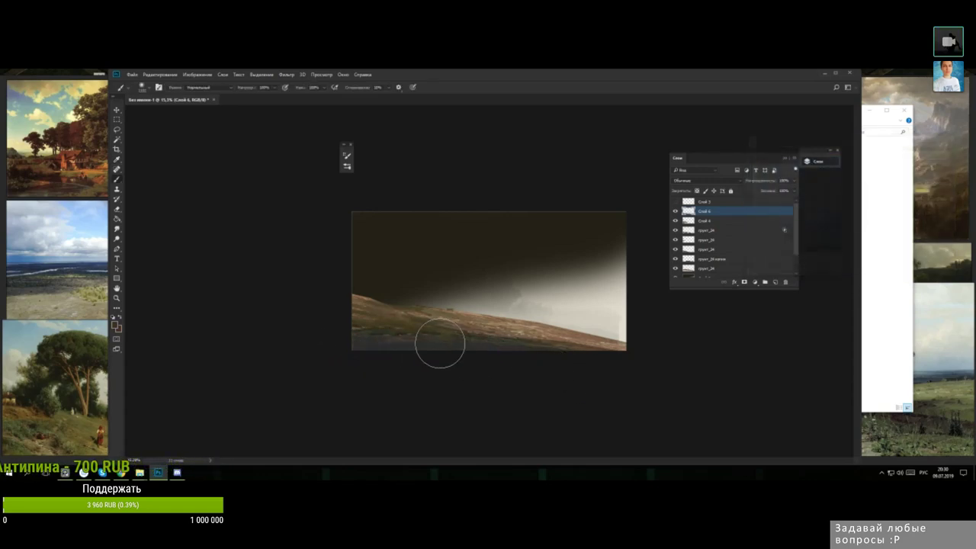
left_click(116, 324)
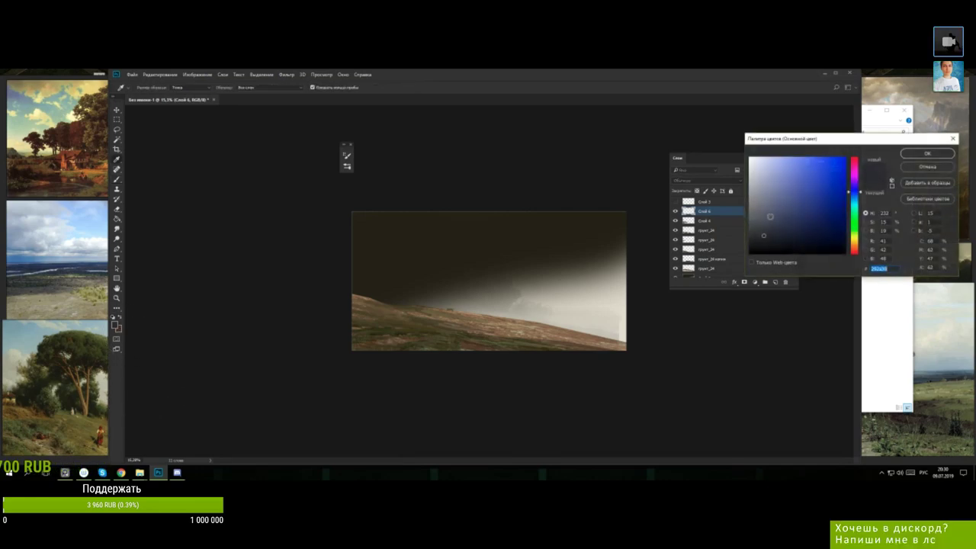
left_click(758, 242)
left_click(923, 154)
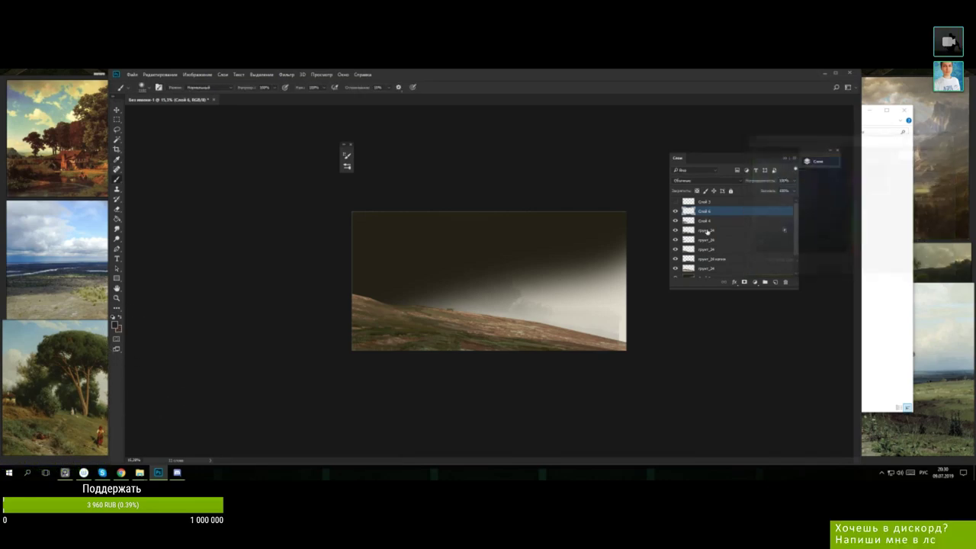
- Reduce the soft brush size and shade the base of the hillside with broad dark strokes
right_click(638, 286)
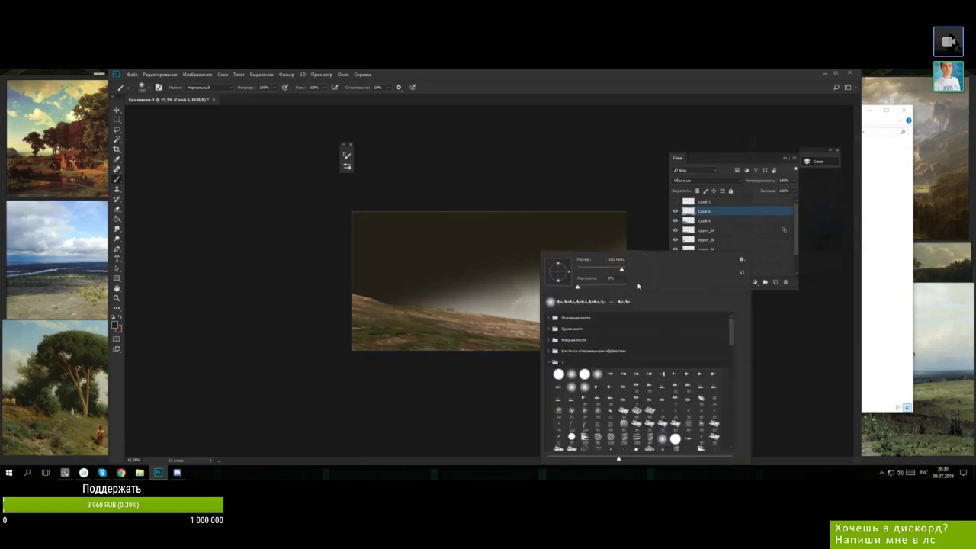
left_click_drag(622, 272, 618, 272)
mouse_move(334, 339)
left_mouse_down()
mouse_move(521, 367)
mouse_move(310, 338)
mouse_move(597, 364)
mouse_move(317, 332)
mouse_move(356, 333)
mouse_move(619, 362)
mouse_move(416, 357)
mouse_move(295, 341)
mouse_move(383, 363)
mouse_move(337, 329)
left_mouse_up()
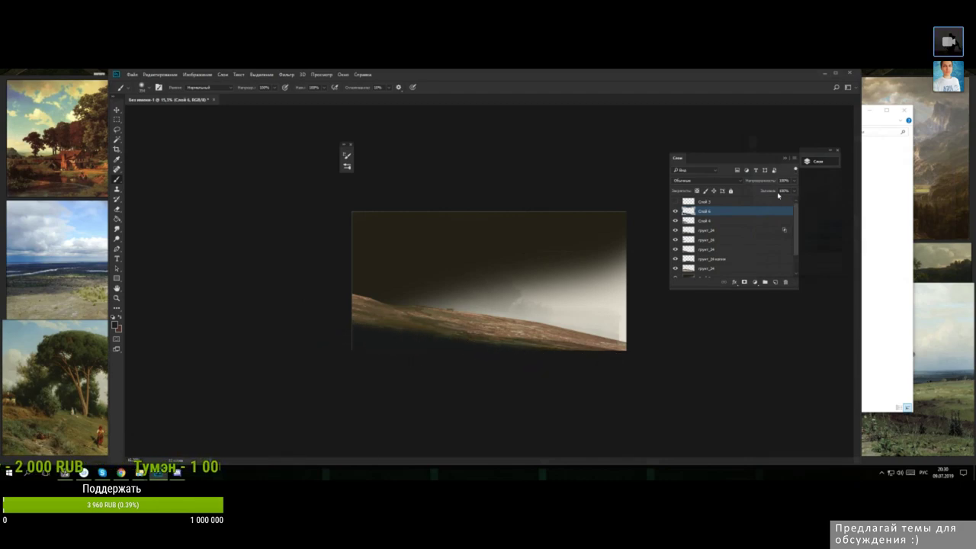
mouse_move(353, 323)
left_mouse_down()
mouse_move(535, 361)
mouse_move(332, 318)
mouse_move(562, 361)
mouse_move(381, 335)
left_mouse_up()
- Lower the shading layer's opacity to roughly half and thin out the shadow over the grass with a soft, resized eraser
left_click_drag(794, 180, 786, 191)
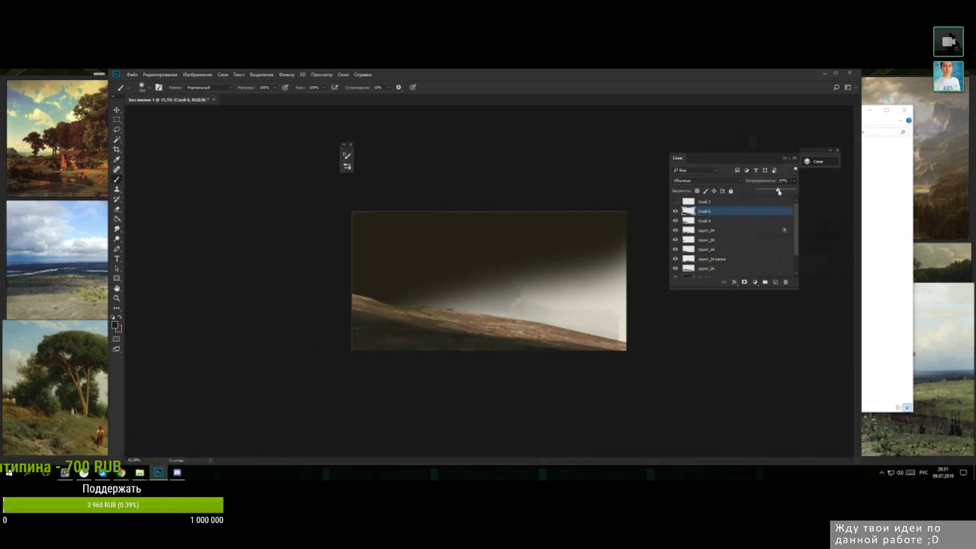
left_click_drag(777, 192, 775, 192)
key("e")
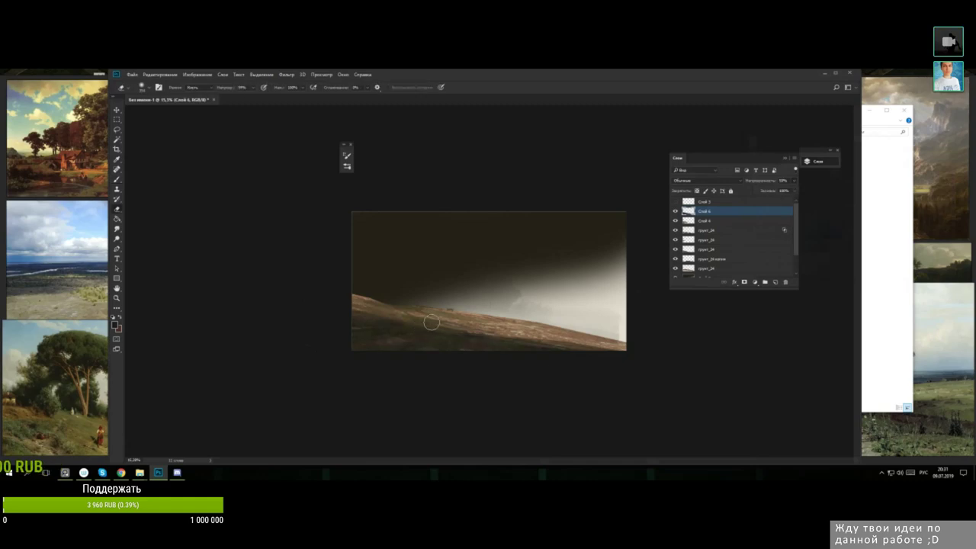
right_click(477, 319)
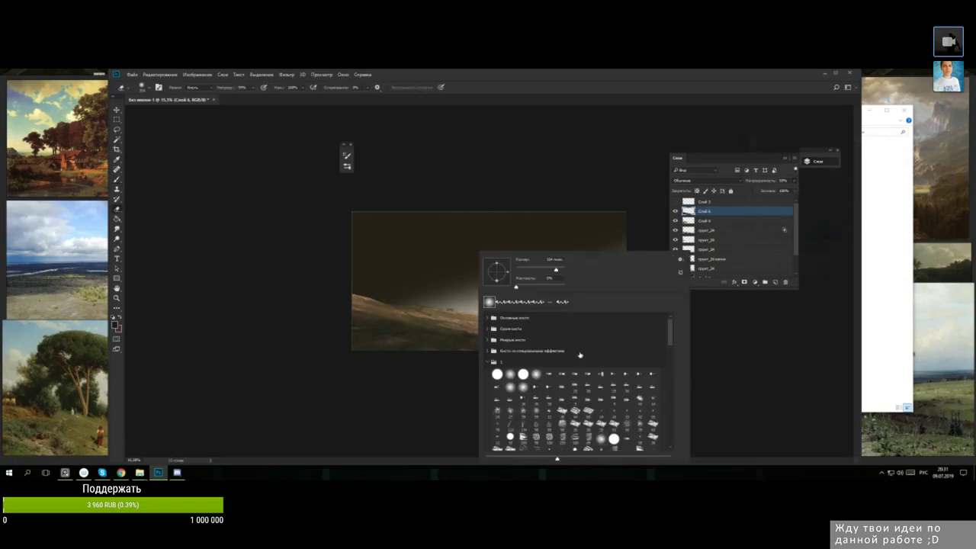
left_click(554, 270)
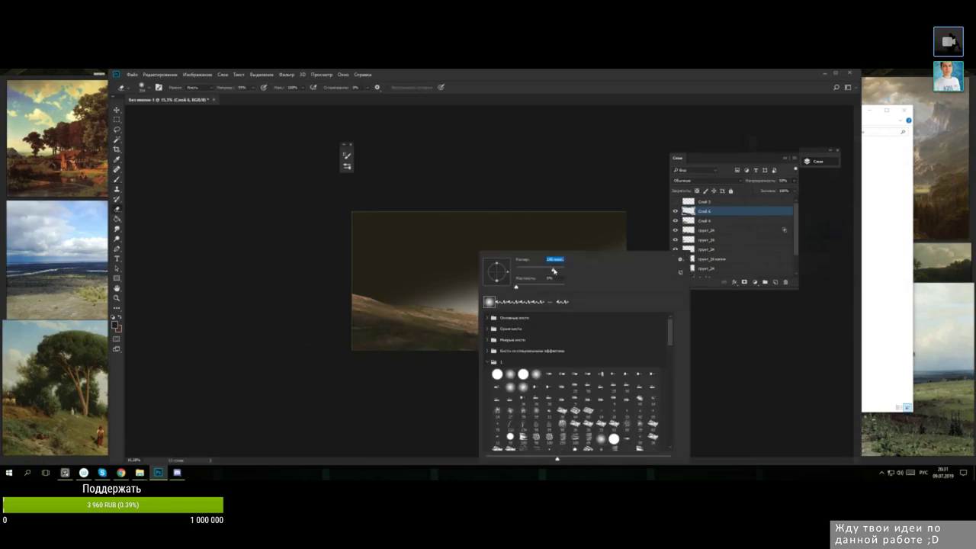
left_click(354, 312)
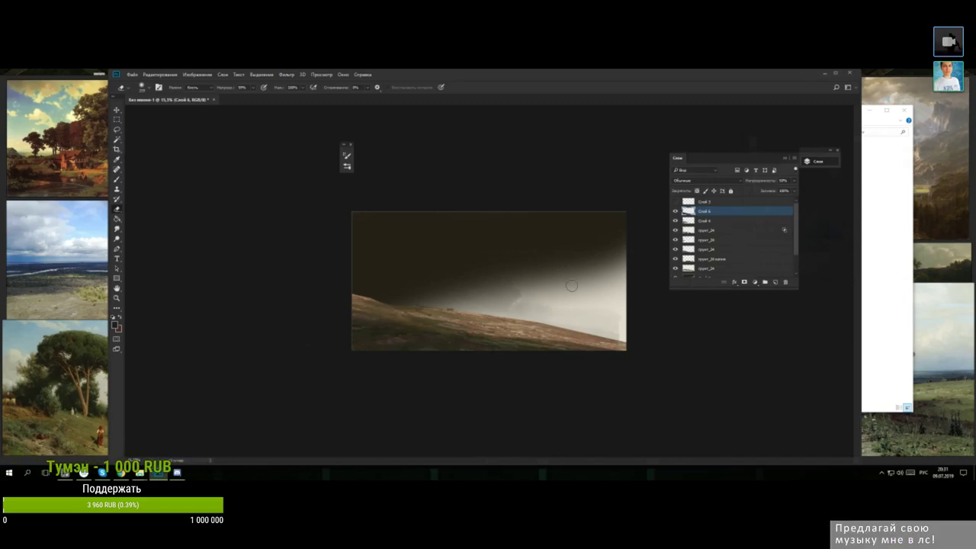
- Select the layer Слой 4 and mix a less saturated dark brown as the brush colour
left_click(703, 221)
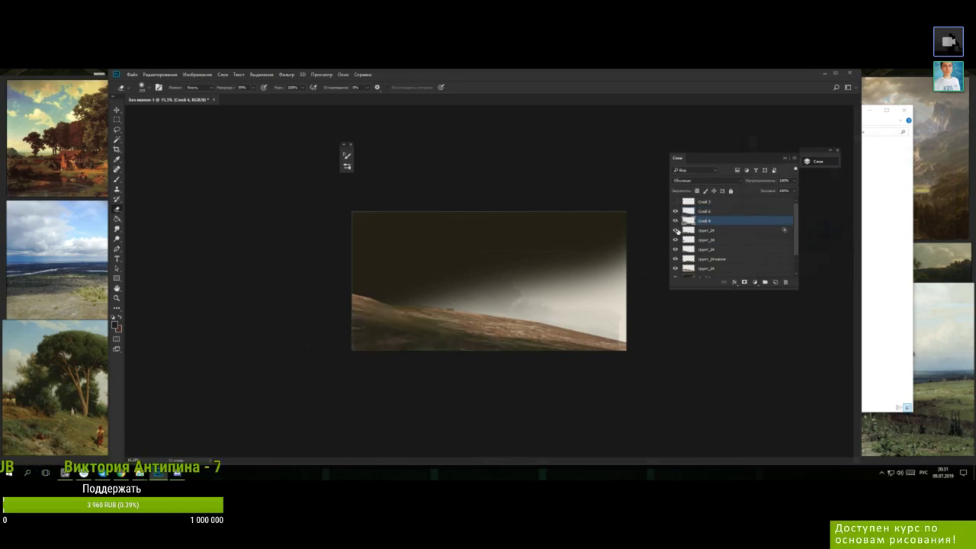
key("b")
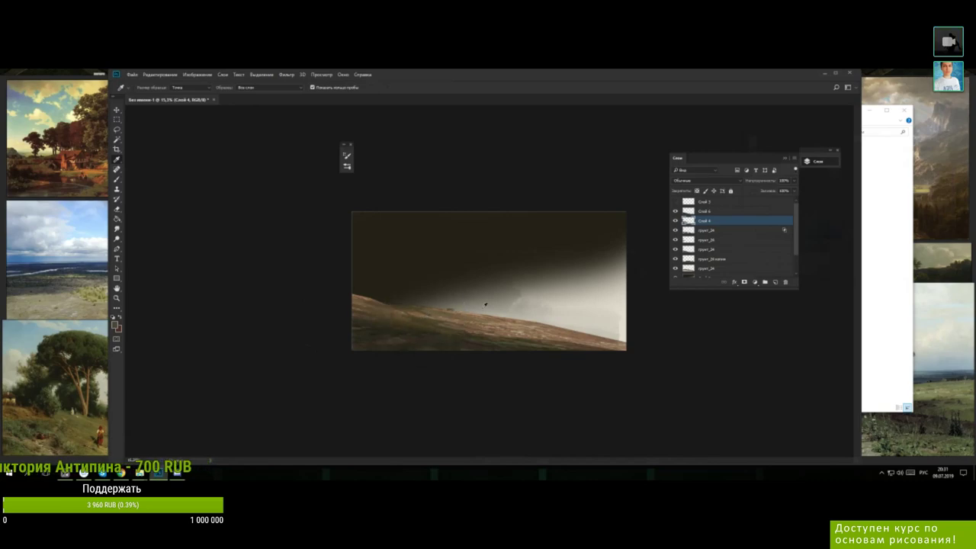
left_click(115, 325)
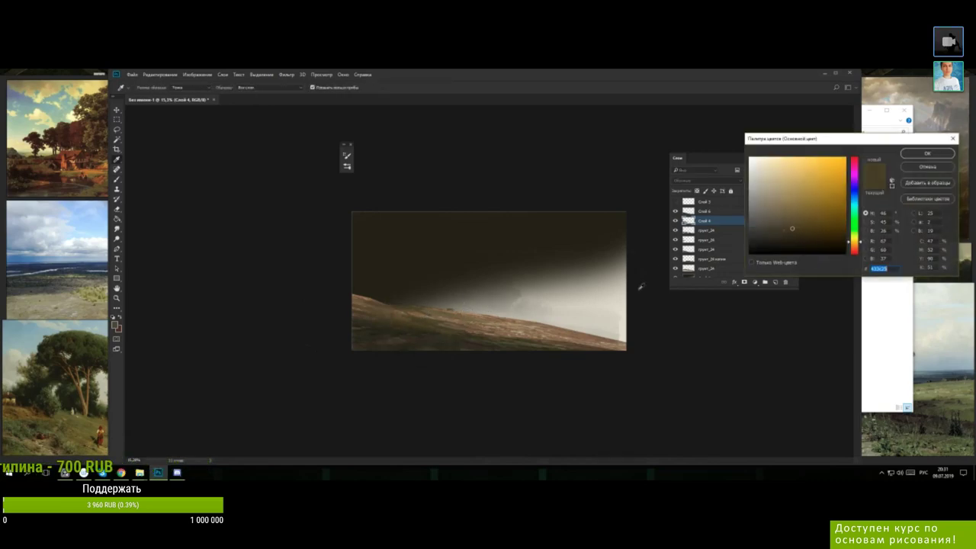
left_click(763, 227)
left_click(928, 154)
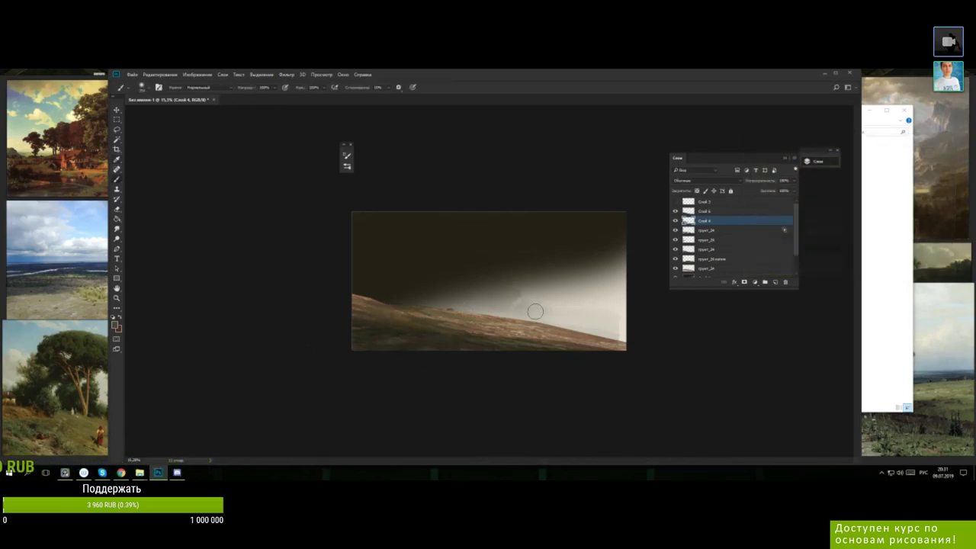
- Switch to a small textured brush for painting ground detail on the slope
right_click(531, 311)
left_click(585, 271)
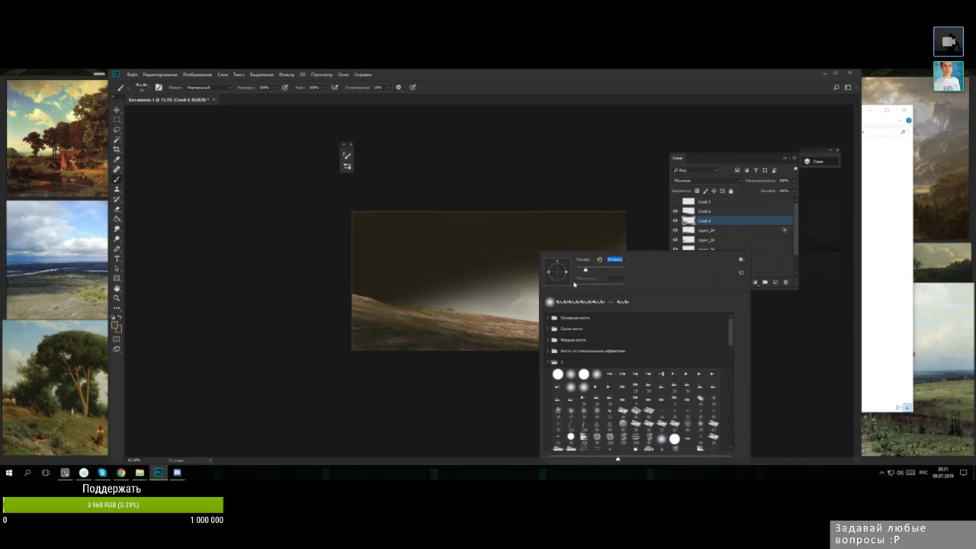
key("Return")
key("n")
left_click(927, 166)
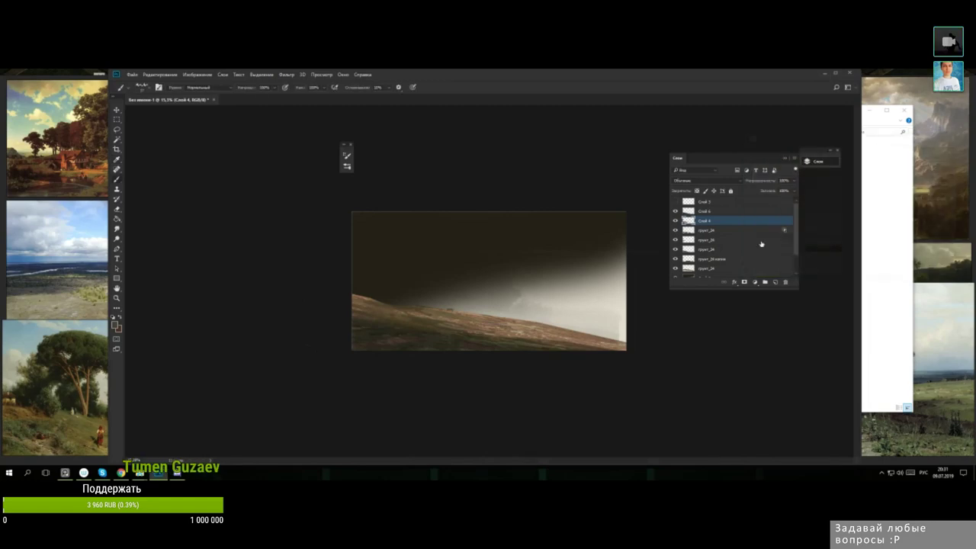
- Look through the brush presets for a tip suited to detailing the hillside
right_click(552, 287)
scroll(754, 336, "down", 4)
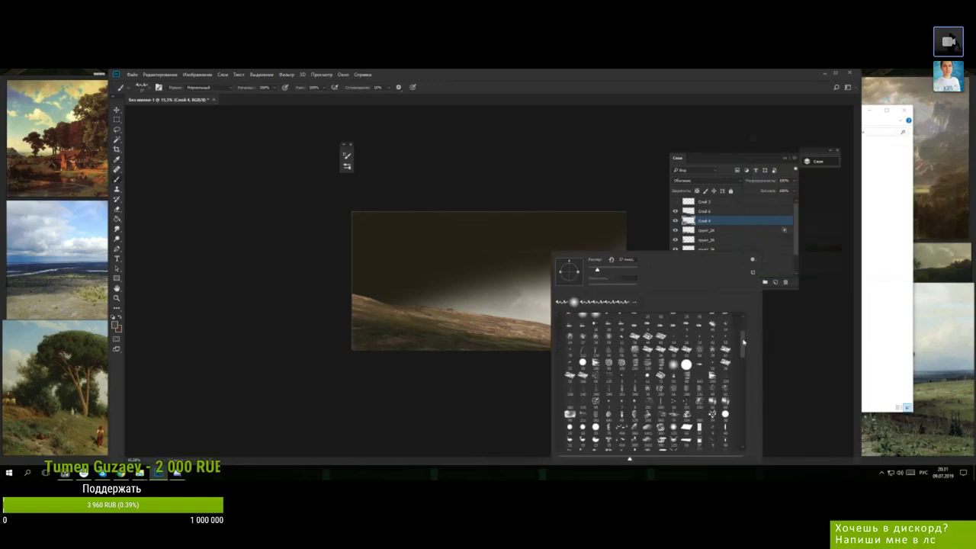
scroll(750, 357, "down", 5)
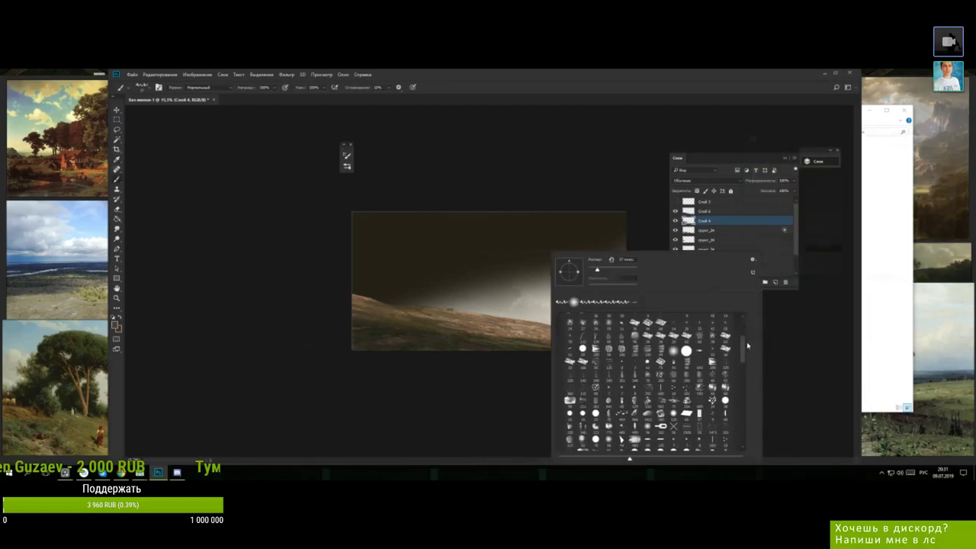
scroll(753, 373, "down", 5)
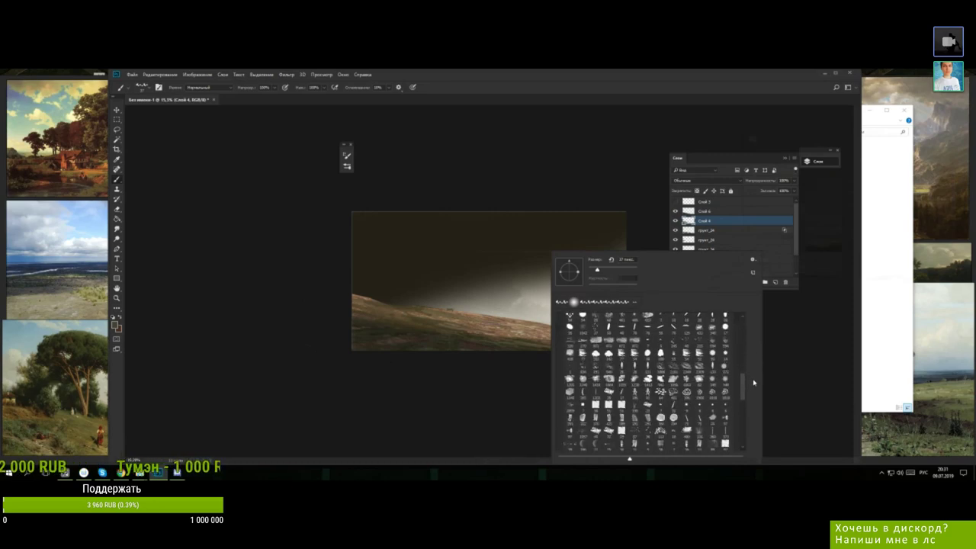
scroll(754, 407, "down", 3)
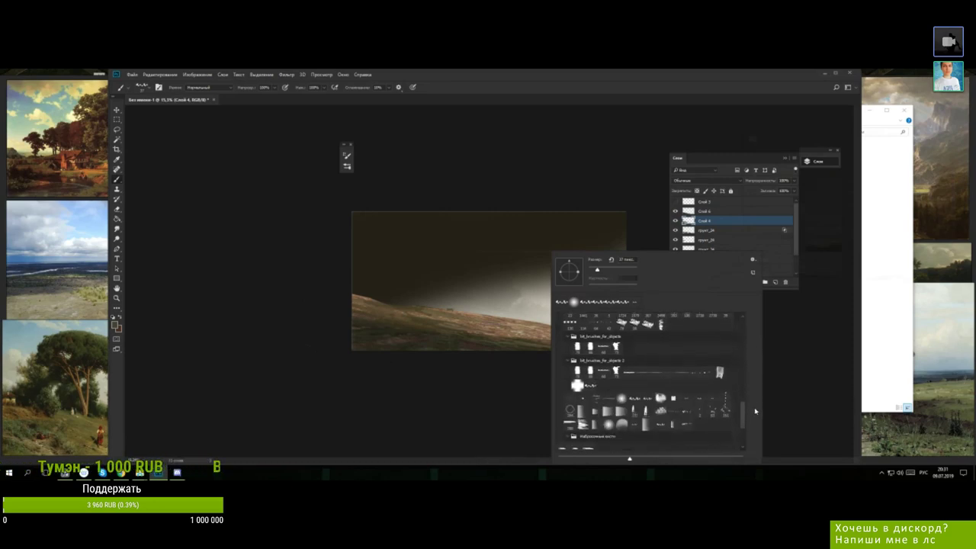
double_click(713, 395)
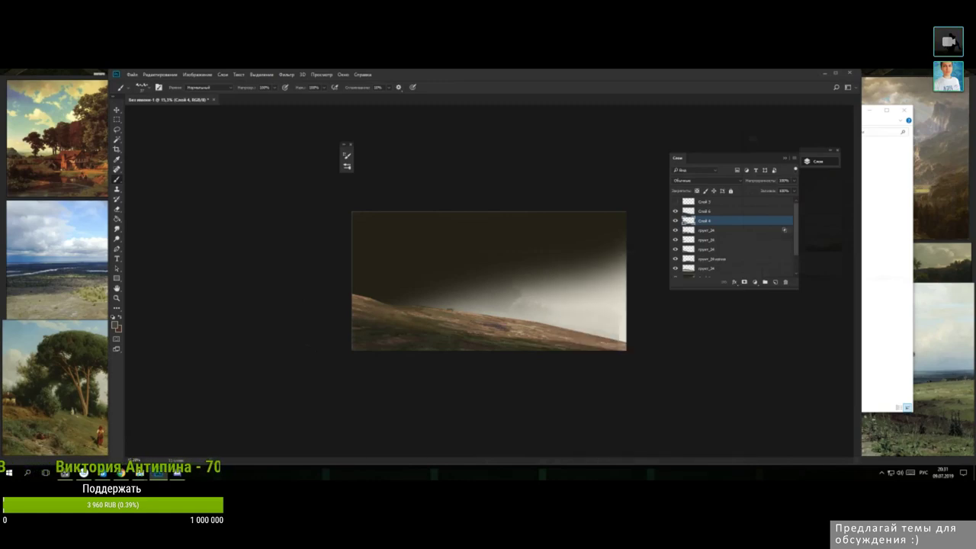
- Paint a muted patch into the bare earth at mid-slope and blend it with browns and beiges sampled around it
left_click(505, 331, "alt")
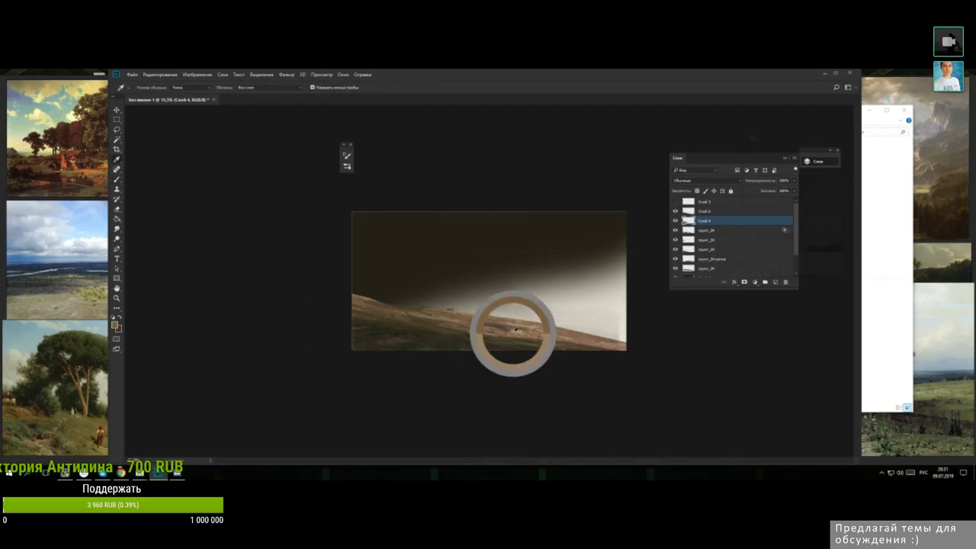
left_click(514, 331, "alt")
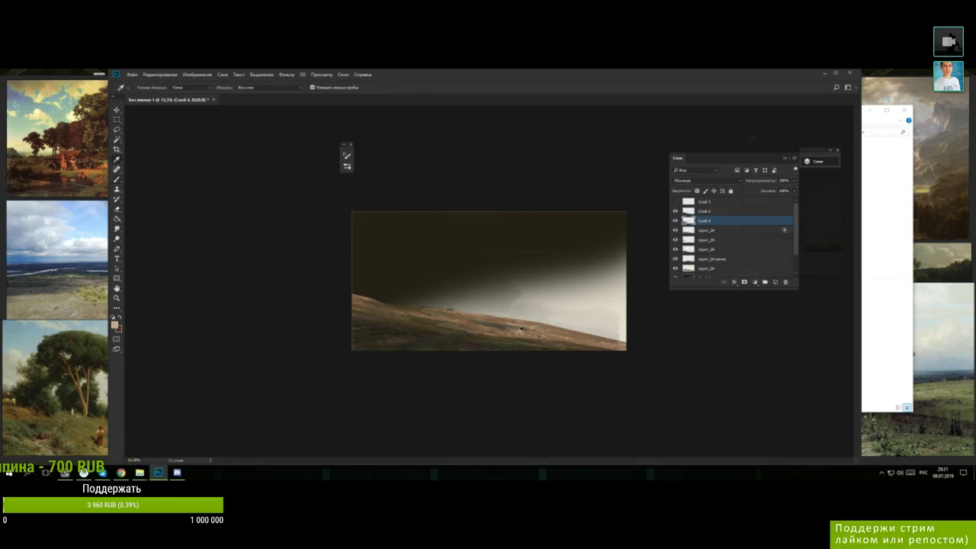
left_click(517, 333, "alt")
left_click(512, 334, "alt")
left_click(531, 344, "alt")
left_click_drag(493, 324, 536, 330)
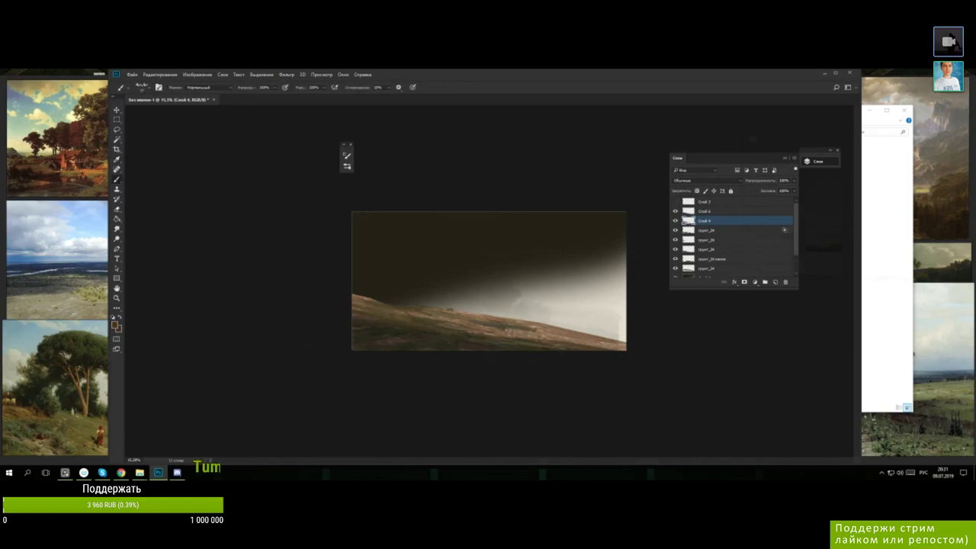
- Refine the ridge line and the bare earth just below it with small strokes in sampled brown and olive tones
left_click(507, 323, "alt")
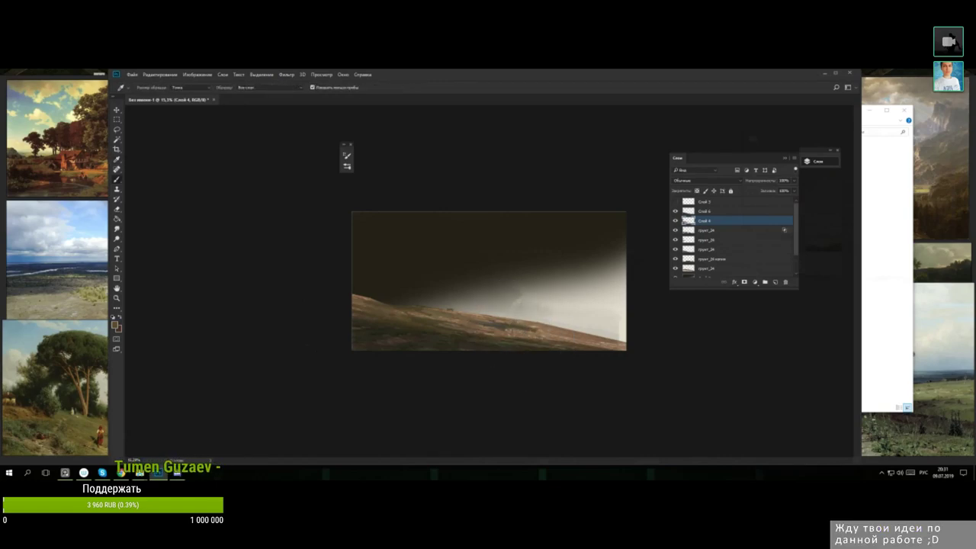
left_click(498, 323, "alt")
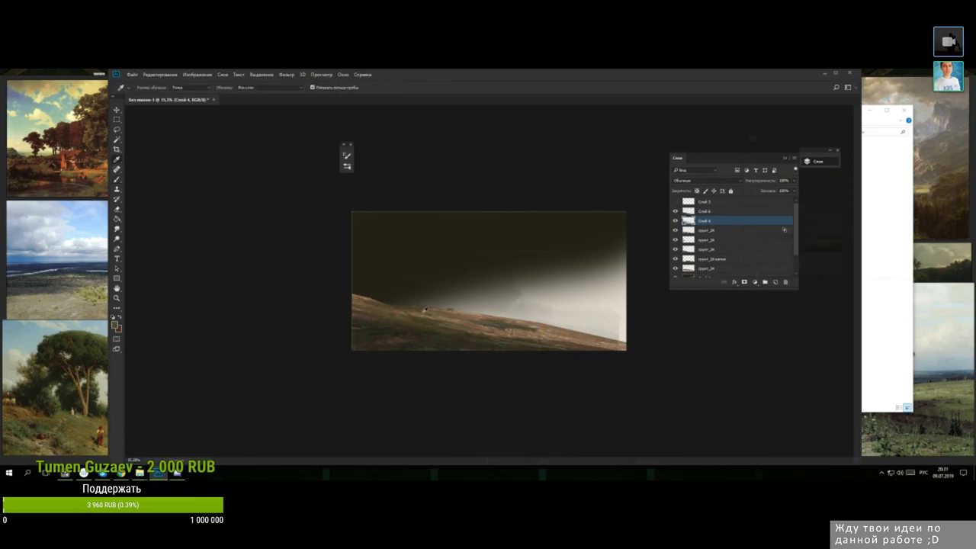
key("alt")
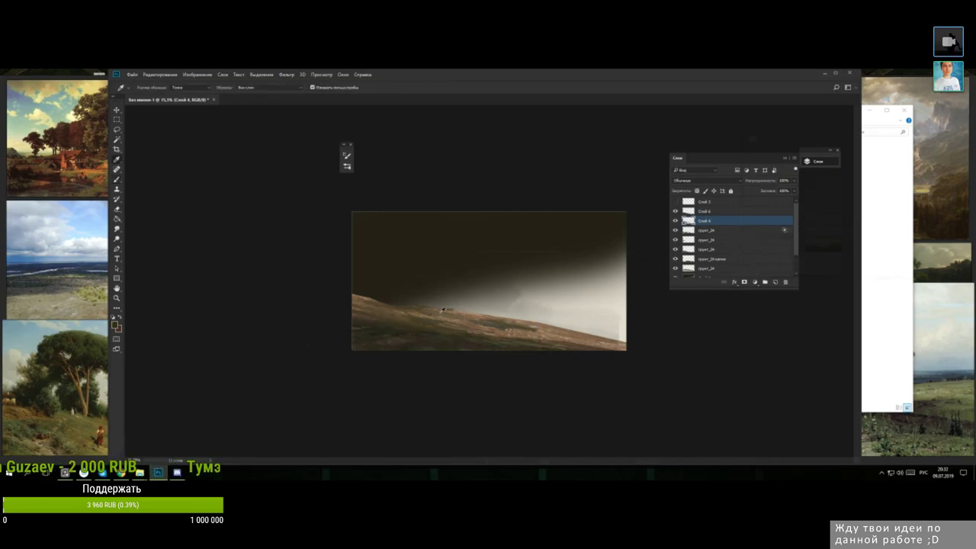
left_click(489, 315, "alt")
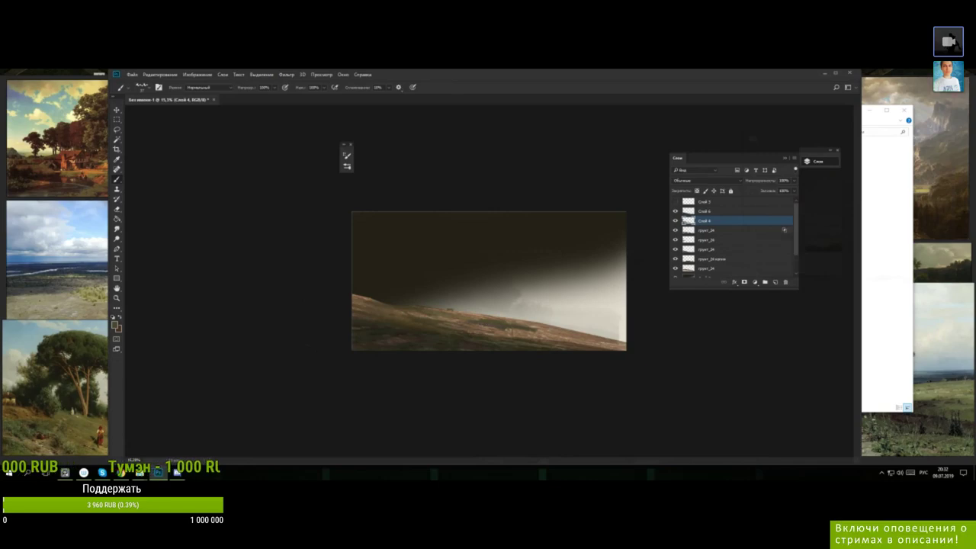
left_click(450, 308, "alt")
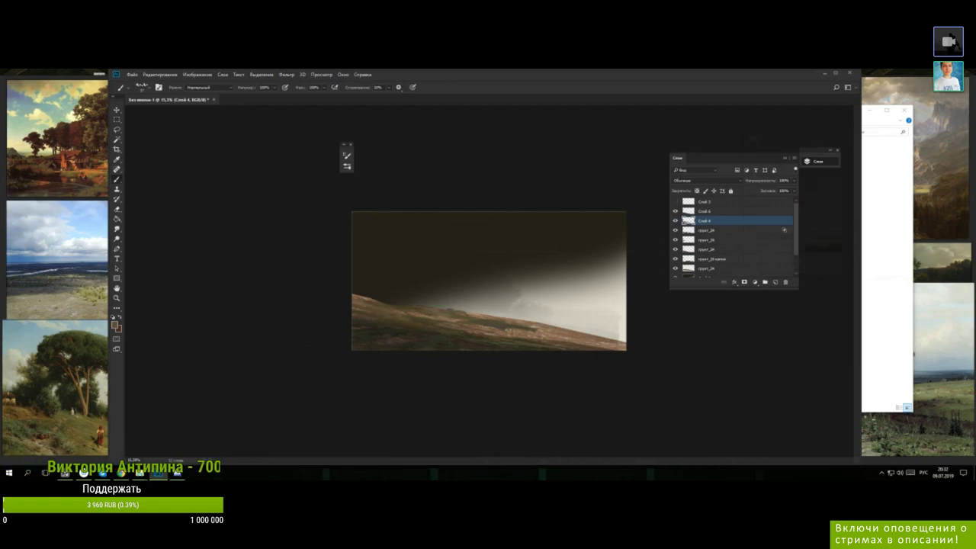
left_click(501, 320, "alt")
left_click(460, 316, "alt")
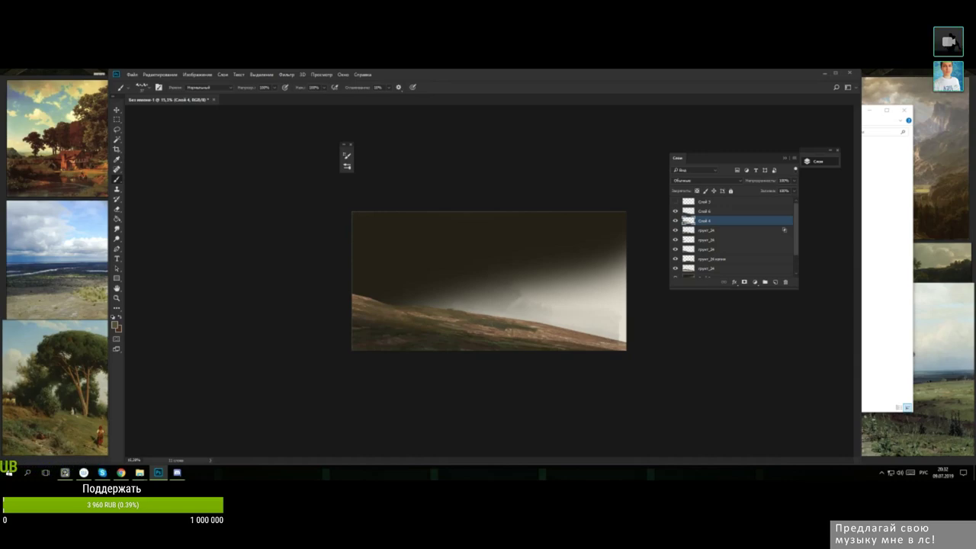
- Darken parts of the bare earth at mid-slope with small strokes in sampled browns and a deeper brown mixed from them
left_click(488, 320, "alt")
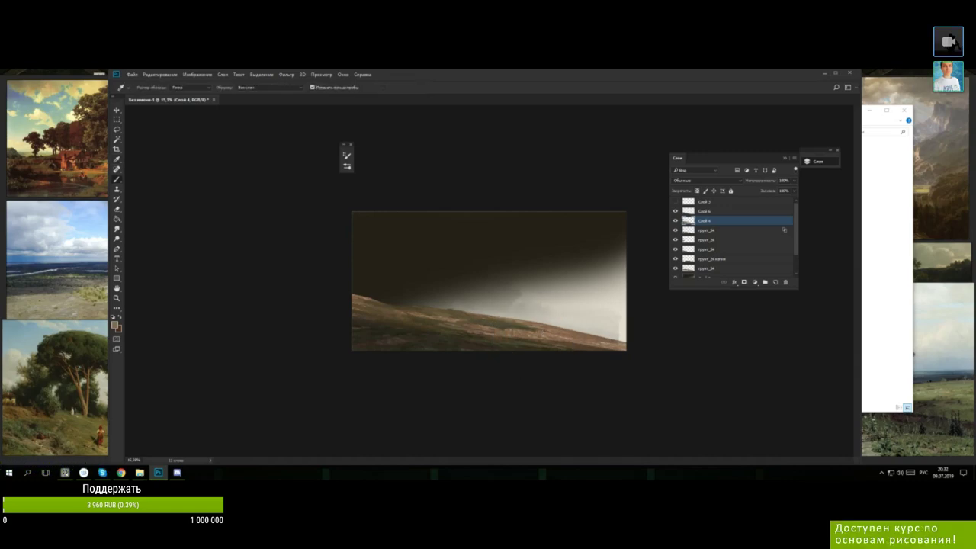
left_click(504, 333, "alt")
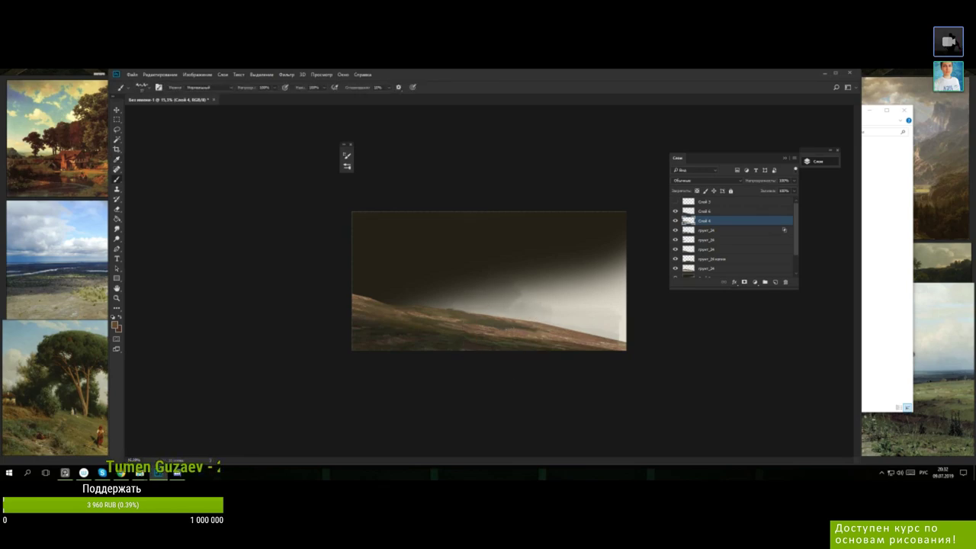
left_click(482, 329, "alt")
key("n")
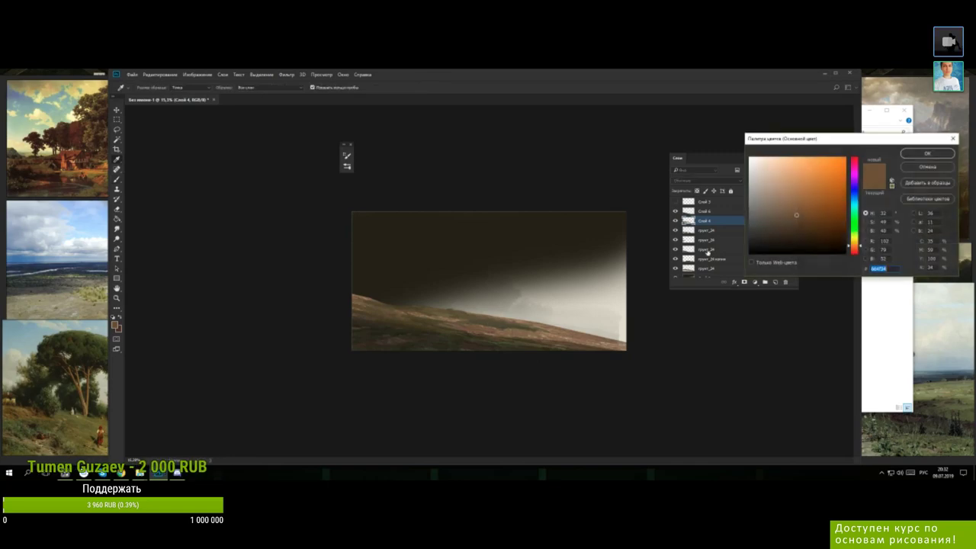
left_click(838, 233)
left_click(921, 155)
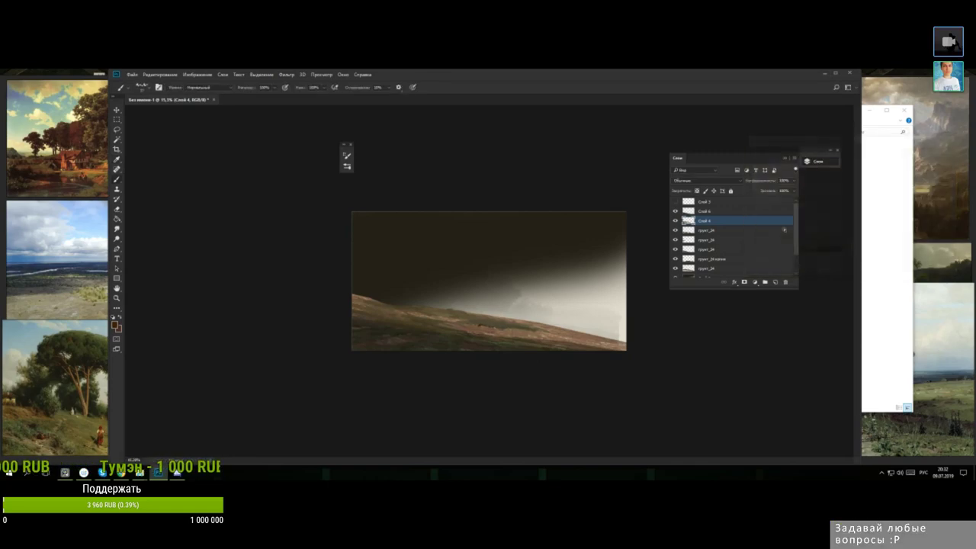
- Blend the dark accents in the bare earth into the slope with colours sampled right around them
left_click(470, 322, "alt")
left_click(469, 321, "alt")
left_click(476, 327, "alt")
left_click(483, 324, "alt")
- Mix a very dark olive, add shadow strokes along the upper edge of the bare earth and soften them with sampled tones
key("n")
left_click(780, 236)
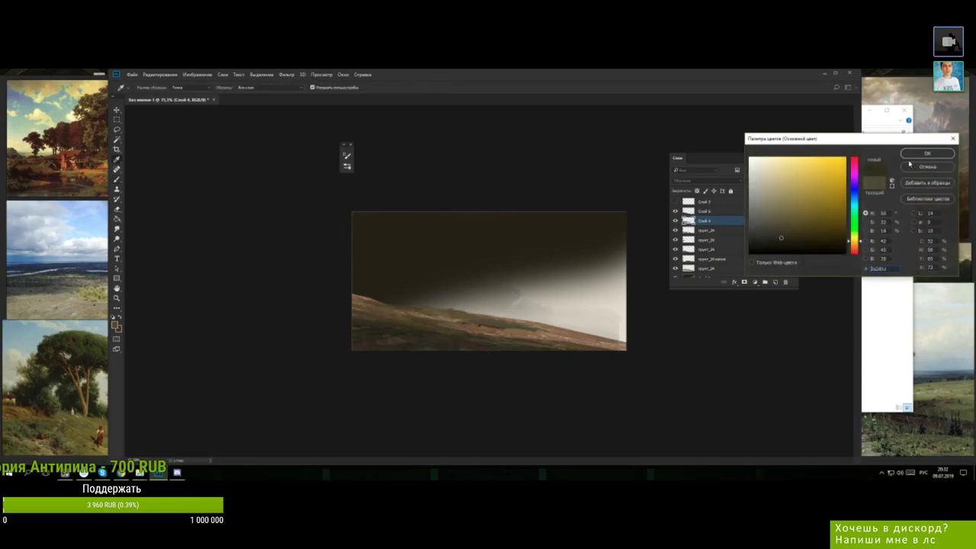
left_click(921, 154)
left_click(481, 320, "alt")
left_click(479, 320, "alt")
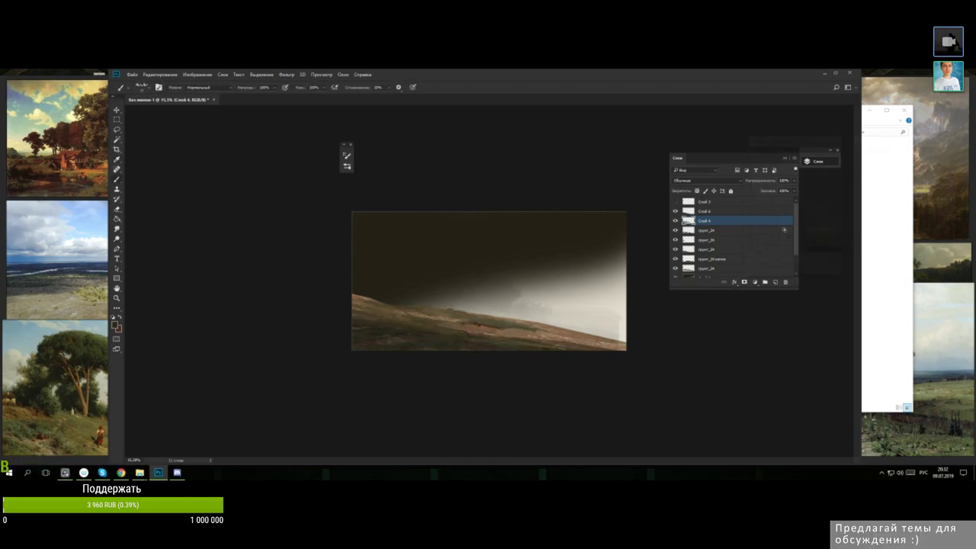
left_click(479, 320, "alt")
left_click(493, 324, "alt")
- Refine the middle and lower edge of the bare earth patch with small strokes in repeatedly sampled browns
left_click(490, 329, "alt")
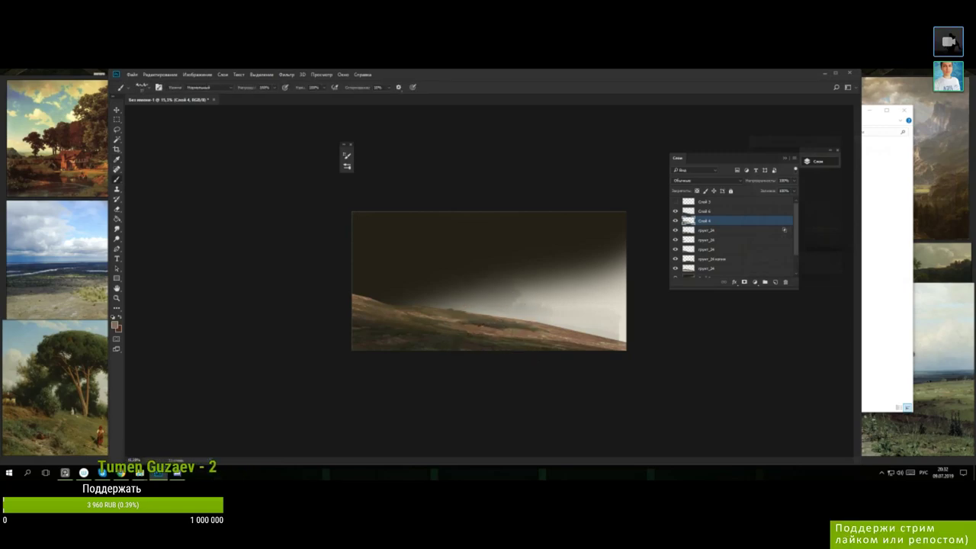
left_click(491, 329, "alt")
left_click(488, 327, "alt")
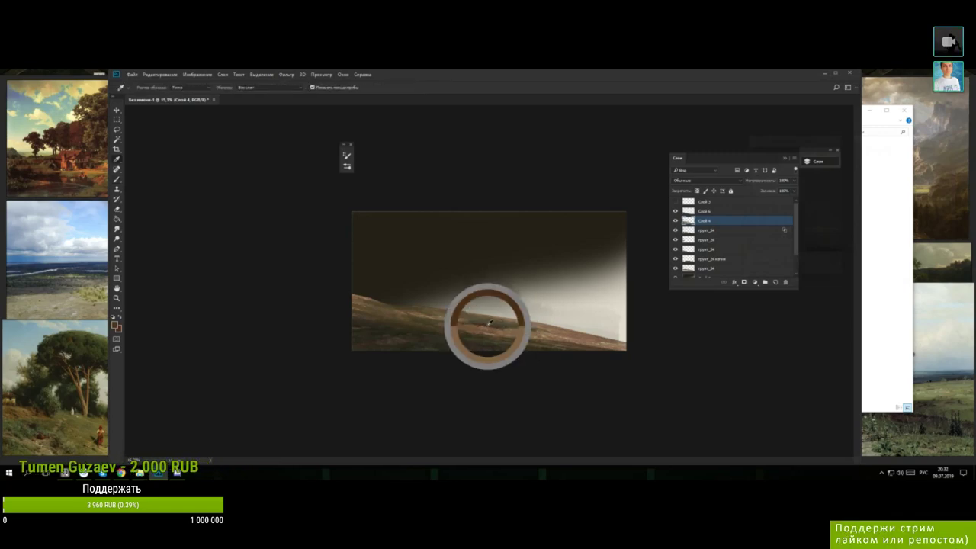
left_click(492, 331, "alt")
left_click(492, 329, "alt")
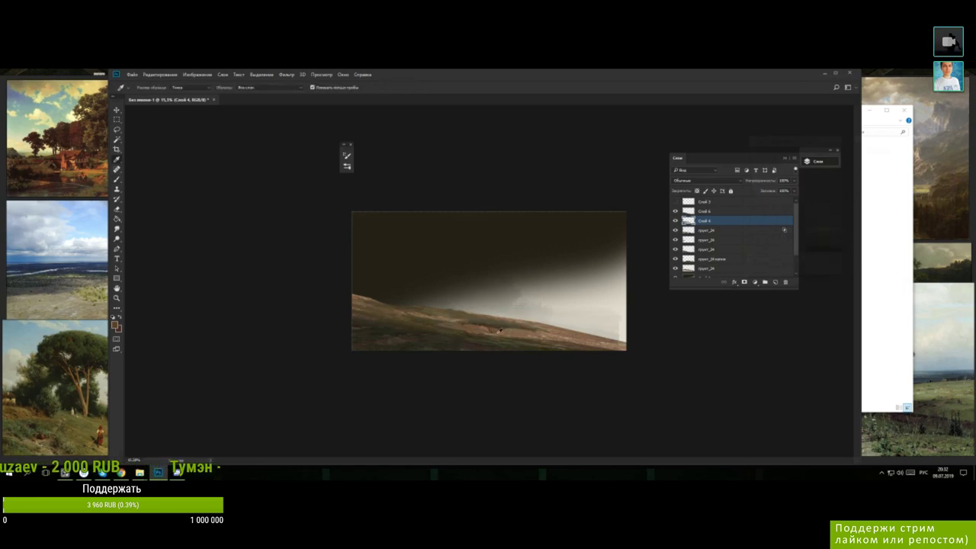
left_click(492, 328, "alt")
left_click(492, 328, "alt")
left_click(495, 330, "alt")
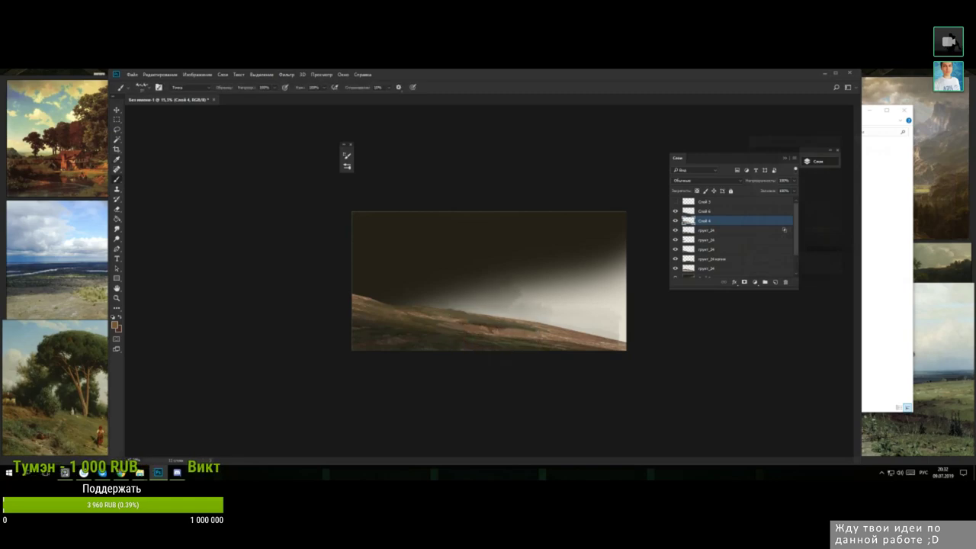
- Extend the detailing down-slope through the bare earth, alternating sampled brown and muted grey-olive tones
left_click(488, 324, "alt")
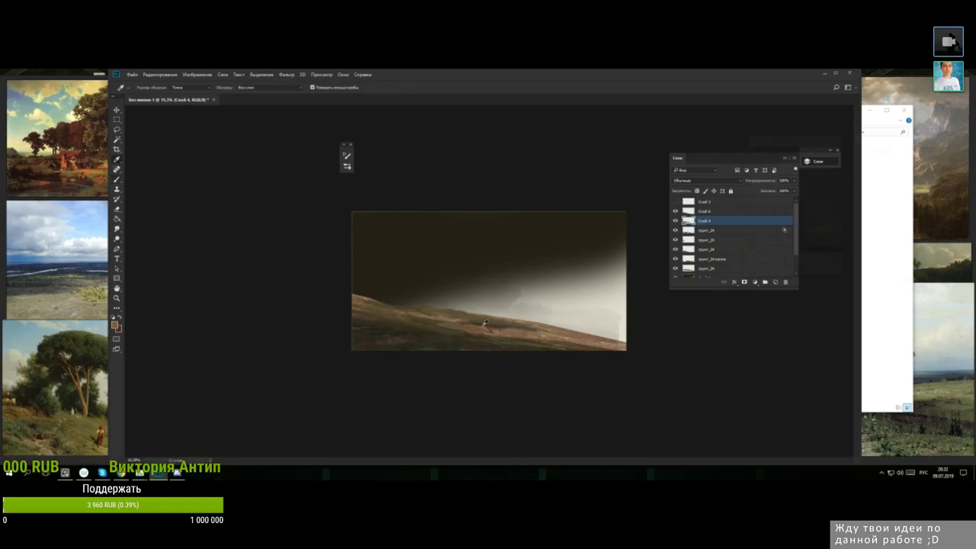
left_click(489, 324, "alt")
left_click(480, 325, "alt")
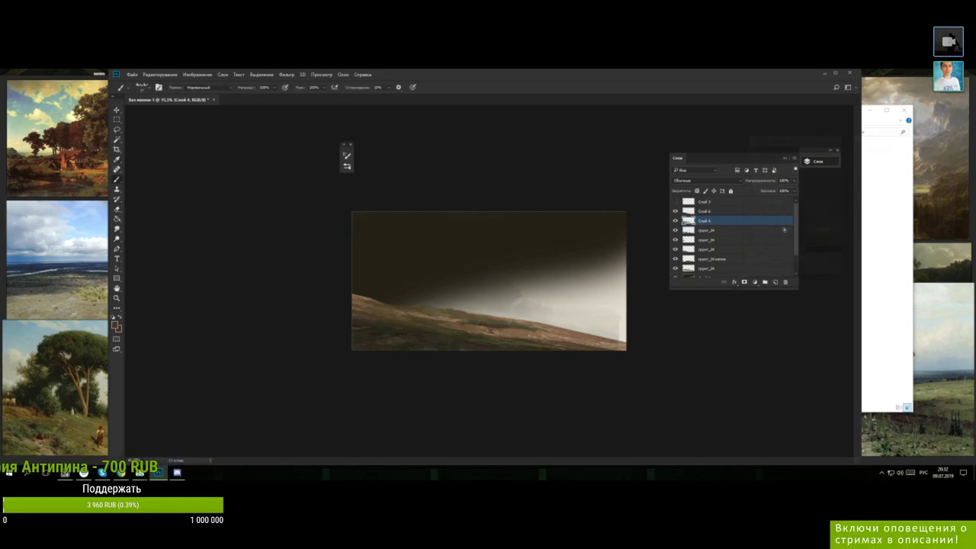
left_click(517, 330, "alt")
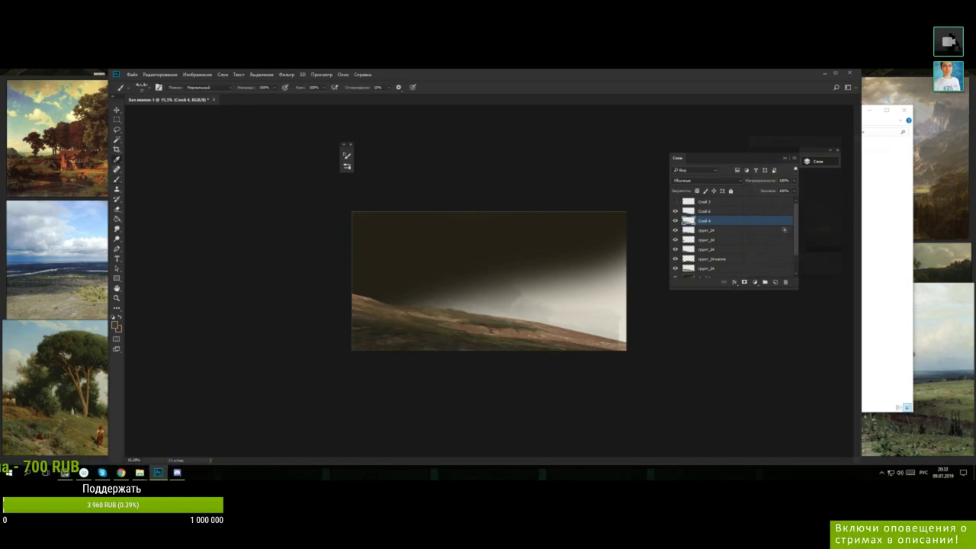
left_click(517, 329, "alt")
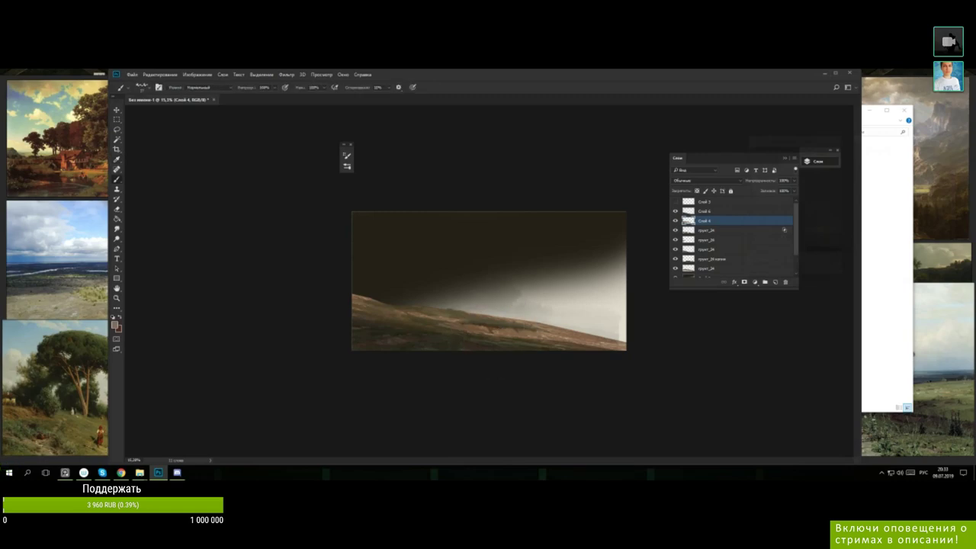
left_click(506, 328, "alt")
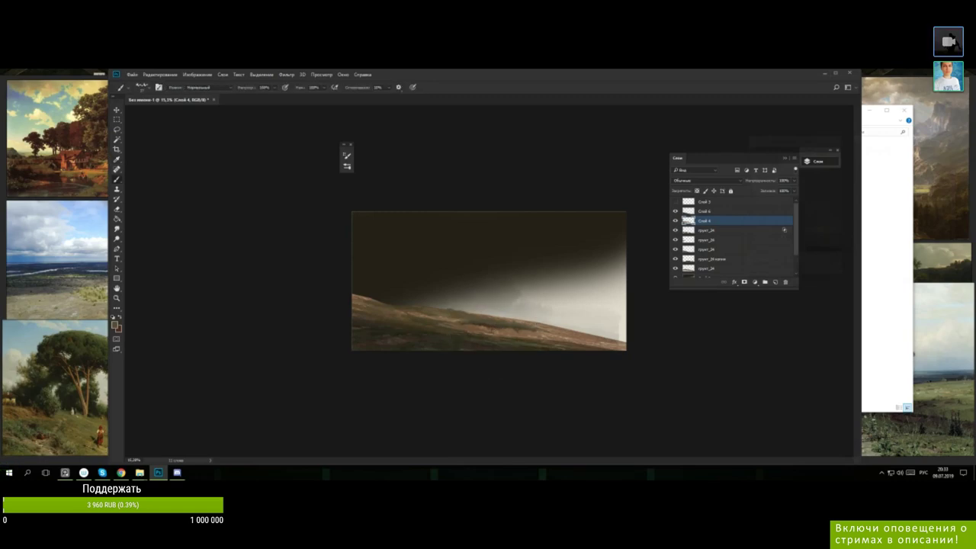
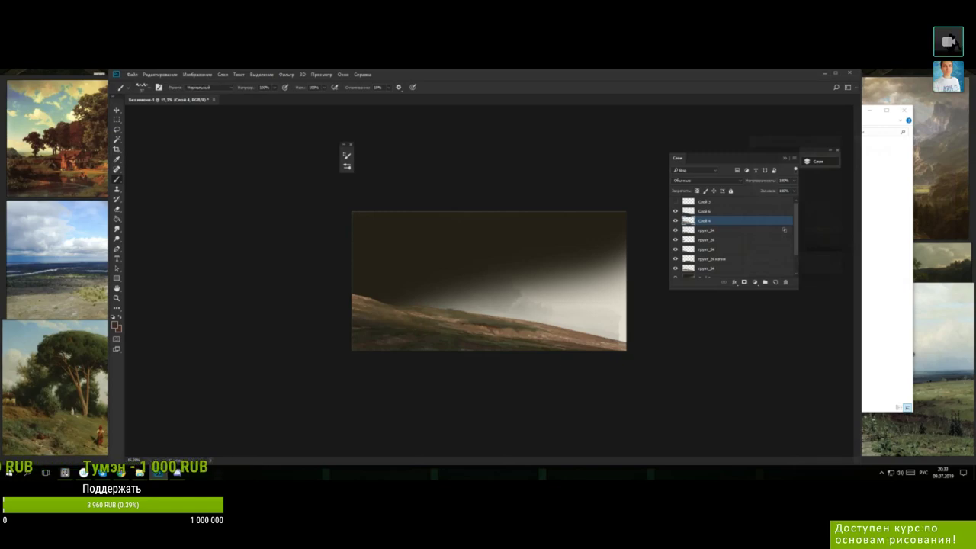
- Adjust the brush and work sampled olive and brown strokes into the ground between the ridge and the bare earth
right_click(520, 292)
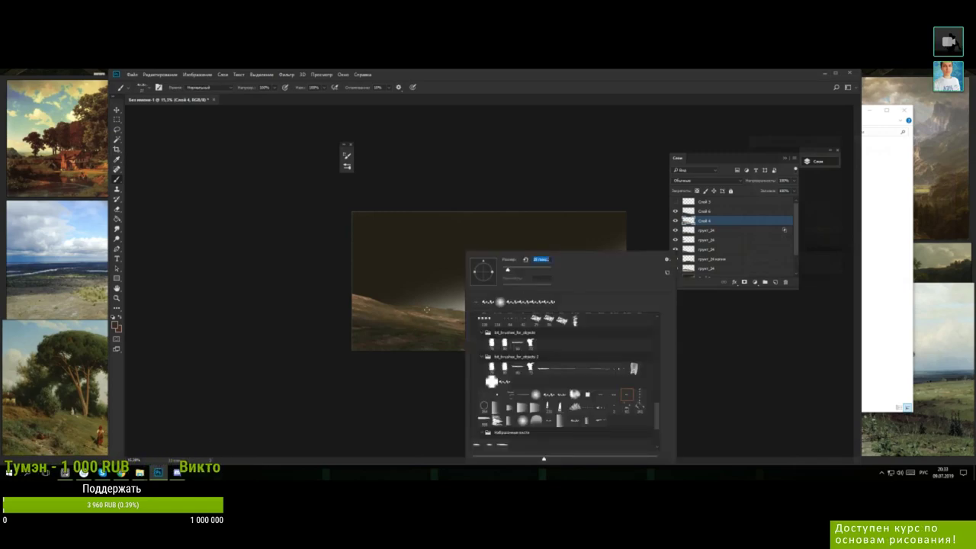
left_click(442, 317)
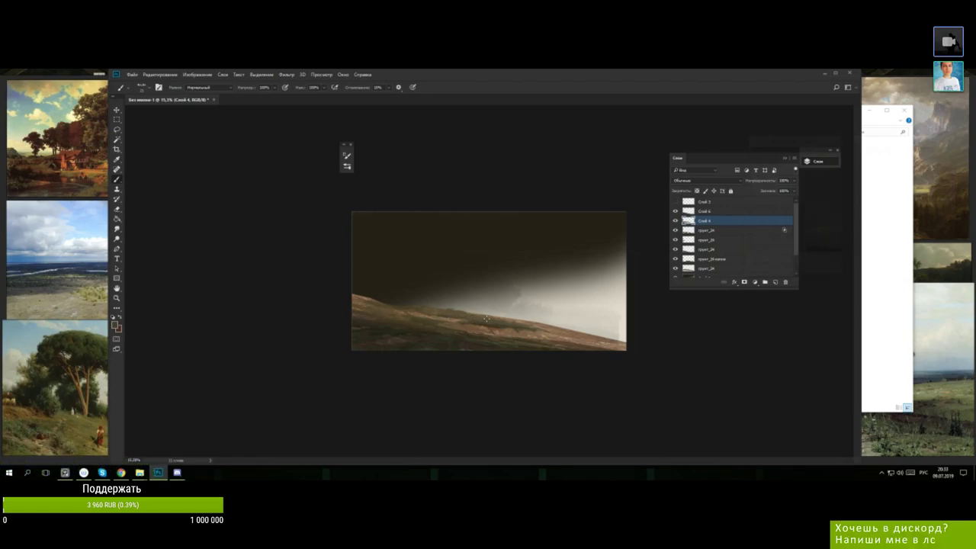
left_click(474, 315, "alt")
left_click(504, 324, "alt")
left_click(485, 327, "alt")
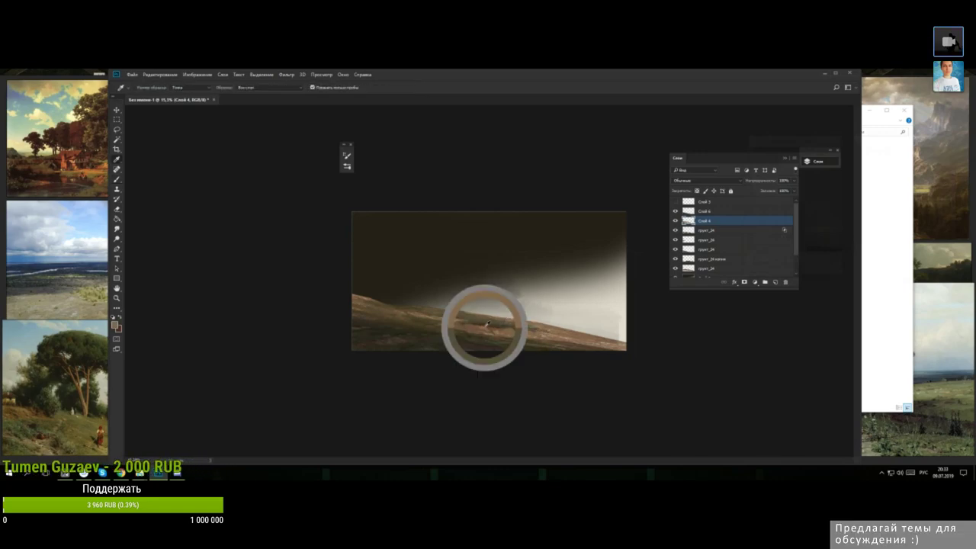
- Mix a very dark brown, adjust the brush size and paint dark accents into the bare earth
key("n")
left_click(807, 240)
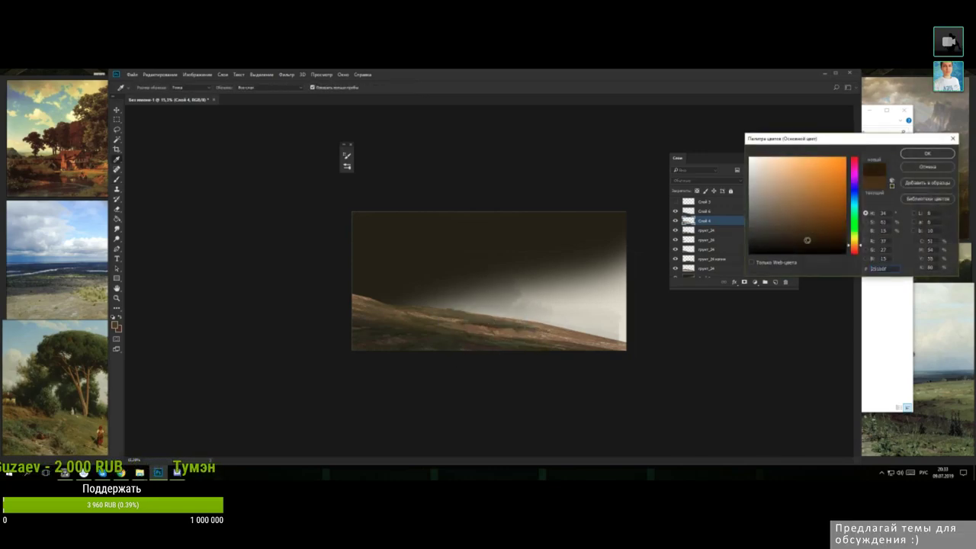
left_click(927, 153)
right_click(555, 254)
left_click(600, 272)
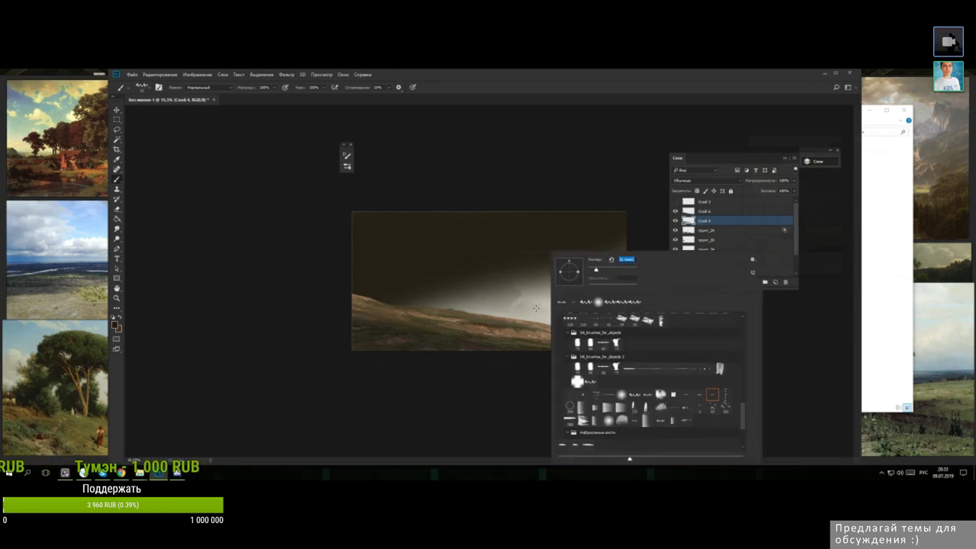
left_click(520, 330)
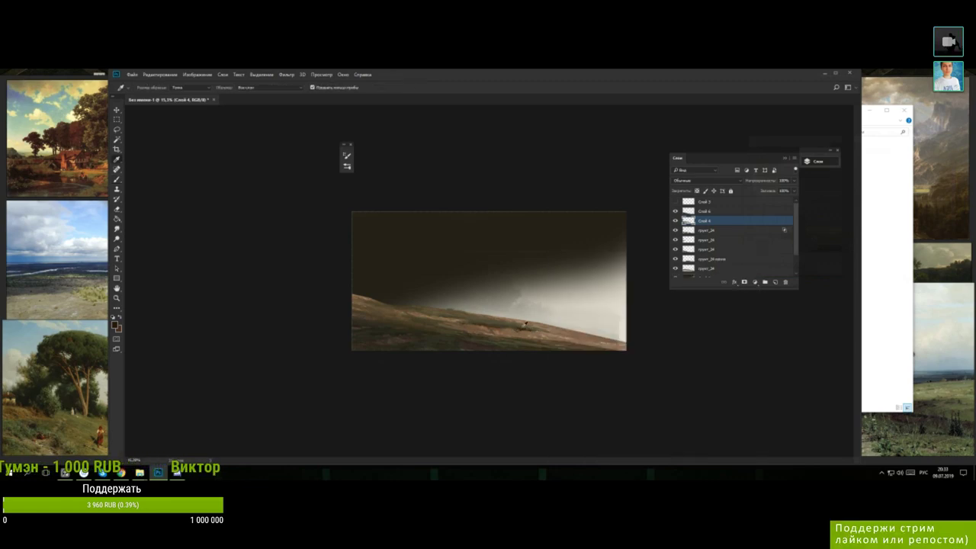
- Shift a sampled olive to a dark blue-grey and shade the grassy parts of the slope and ridge with it
left_click(510, 328, "alt")
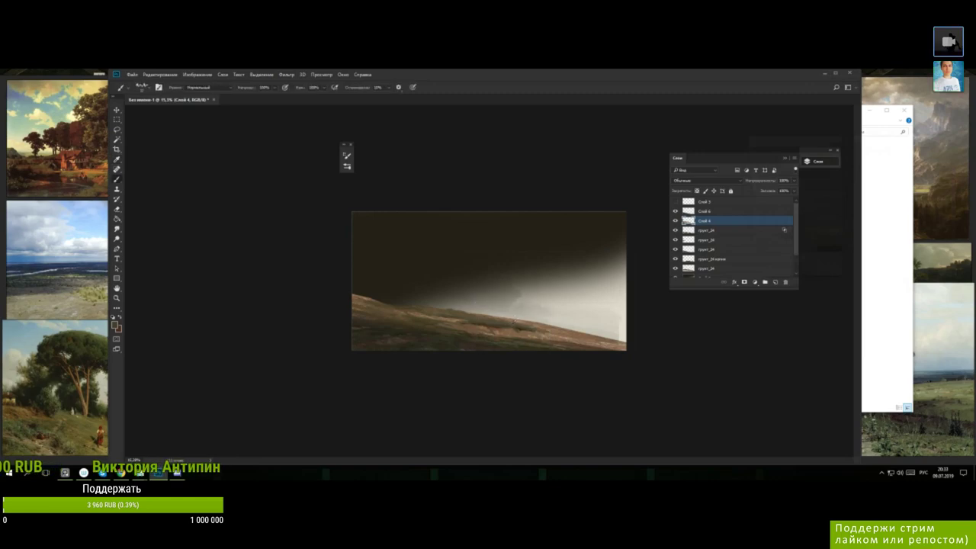
key("n")
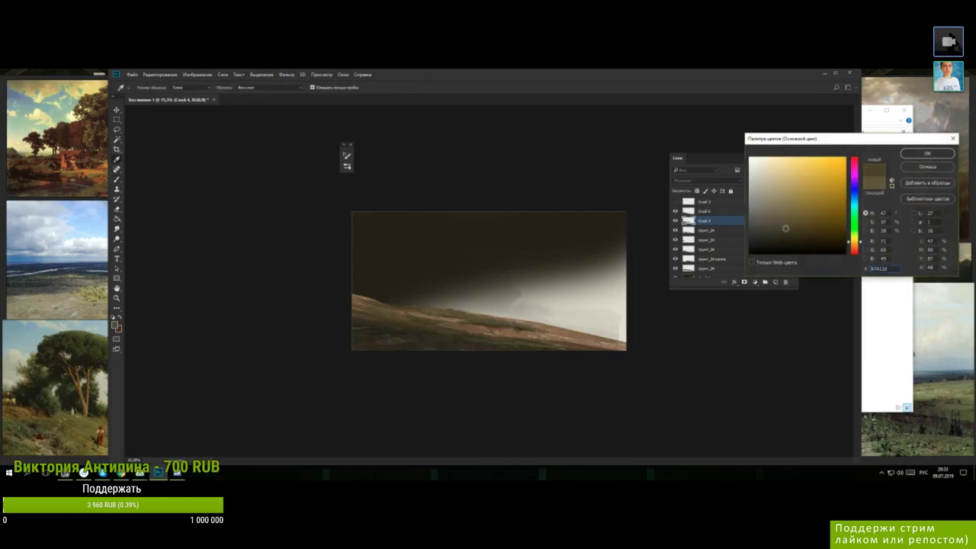
left_click(769, 234)
left_click(854, 198)
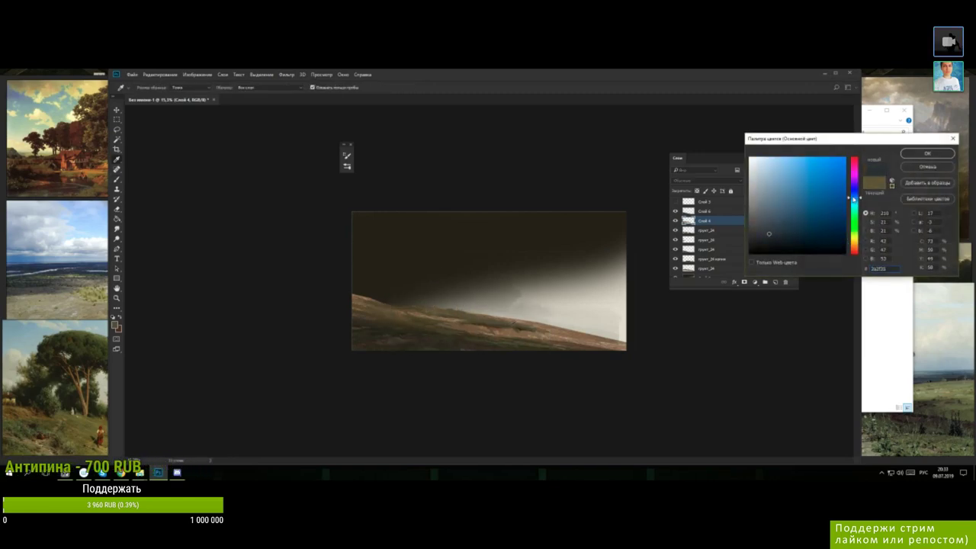
key("Return")
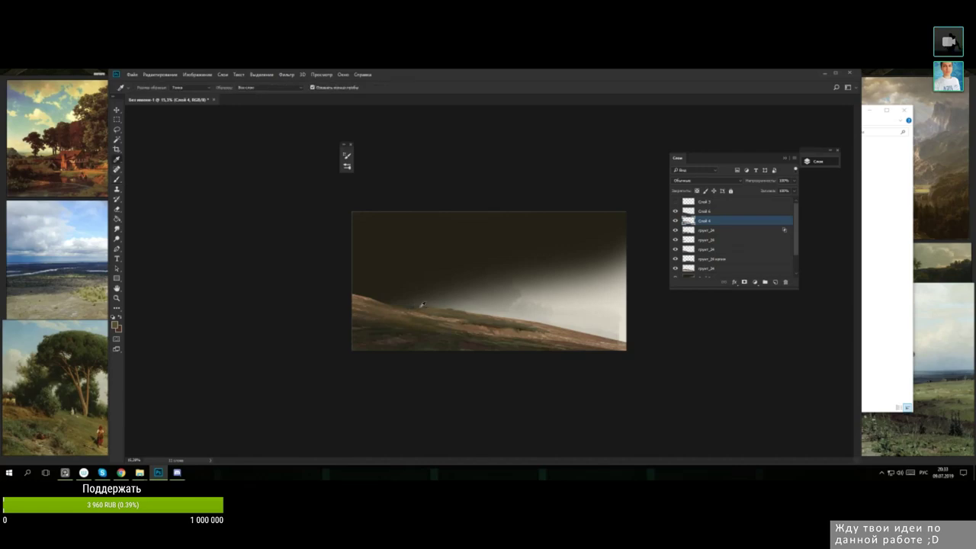
- Darken the crest of the upper ridge with a near-black grey (#21211f) and blend it with tones sampled nearby
left_click(416, 308, "alt")
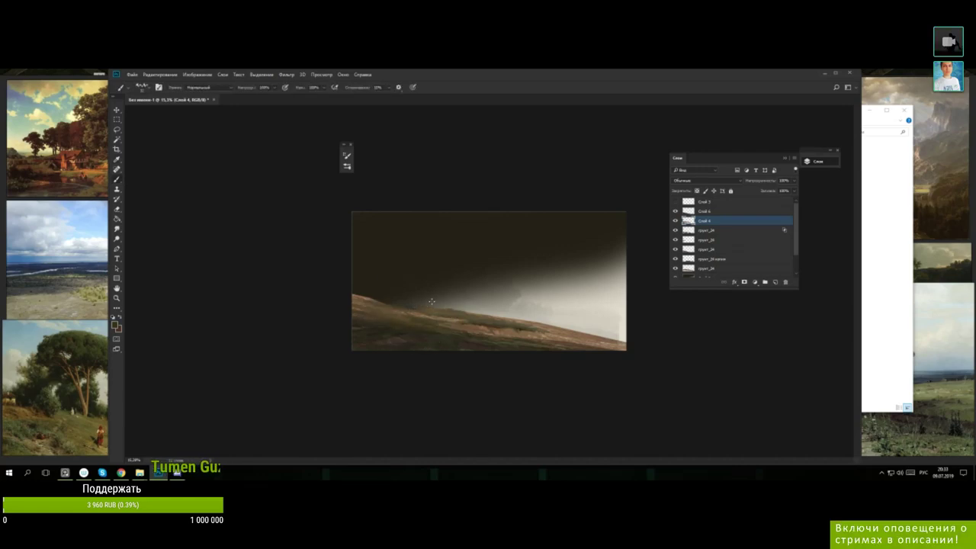
left_click(115, 326)
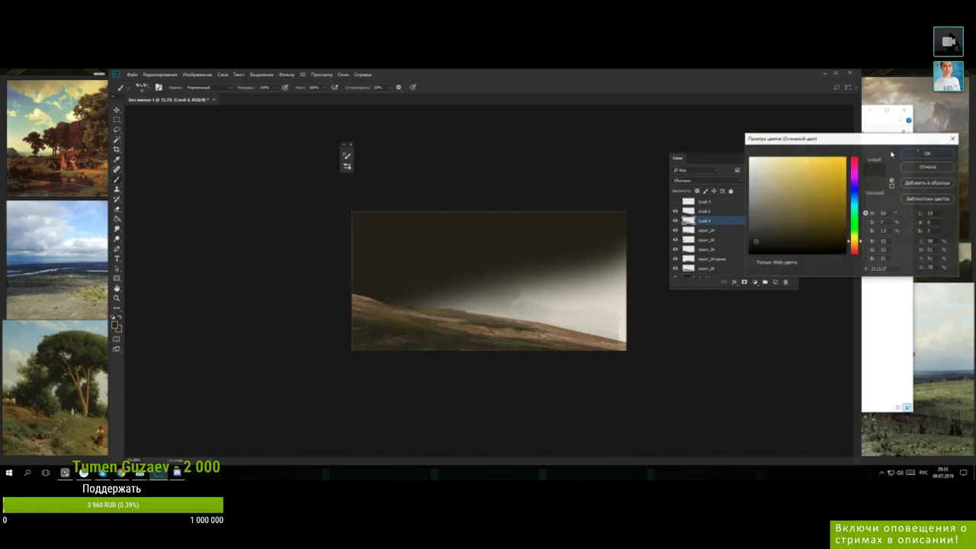
key("Return")
key("b")
left_click(404, 308, "alt")
left_click(410, 307, "alt")
left_click(427, 310, "alt")
left_click(421, 308, "alt")
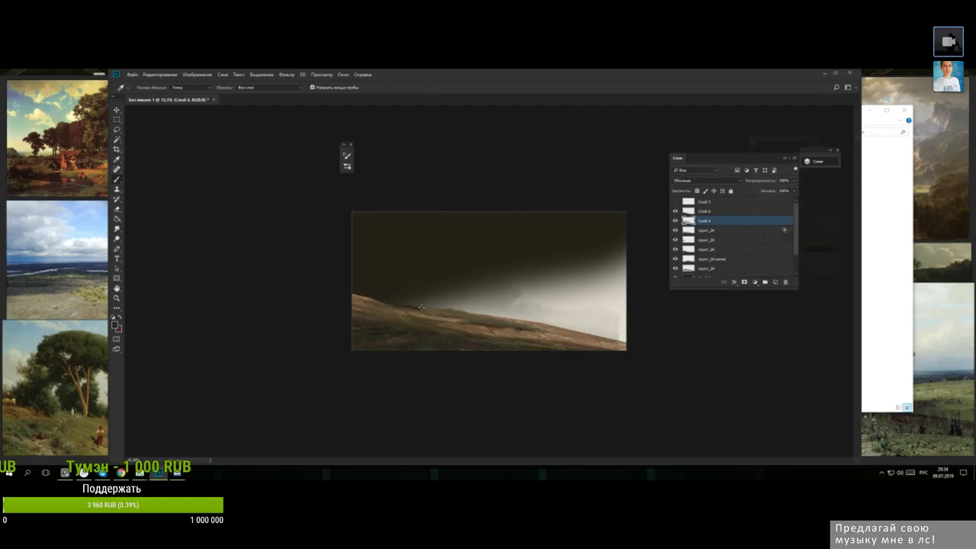
left_click(421, 307, "alt")
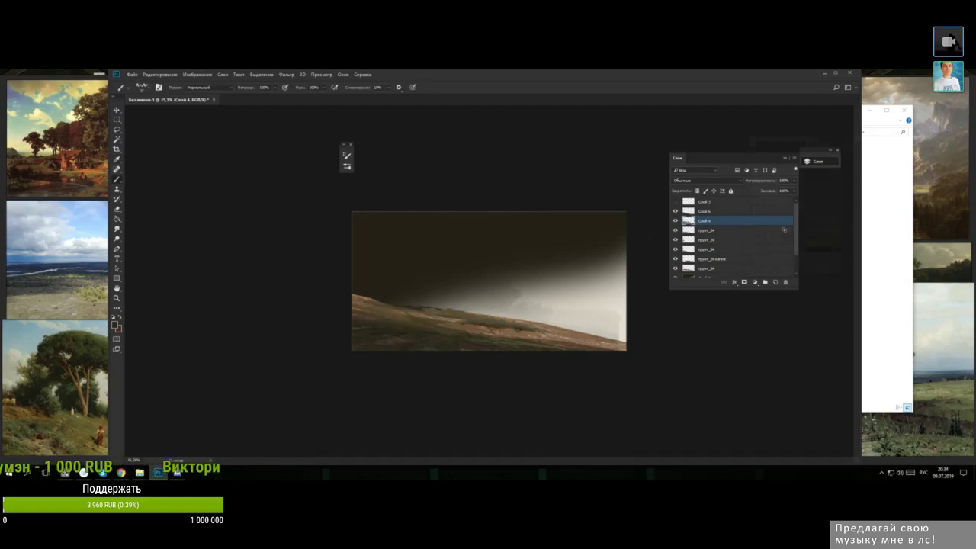
- Refine the contour of the upper ridge with fine strokes in brown and olive tones sampled along the crest
left_click(430, 308, "alt")
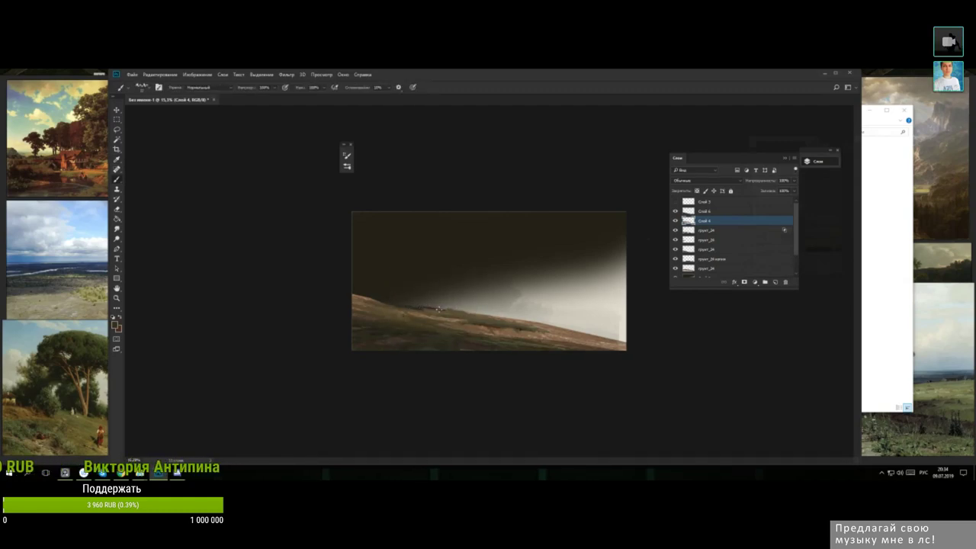
left_click(421, 308, "alt")
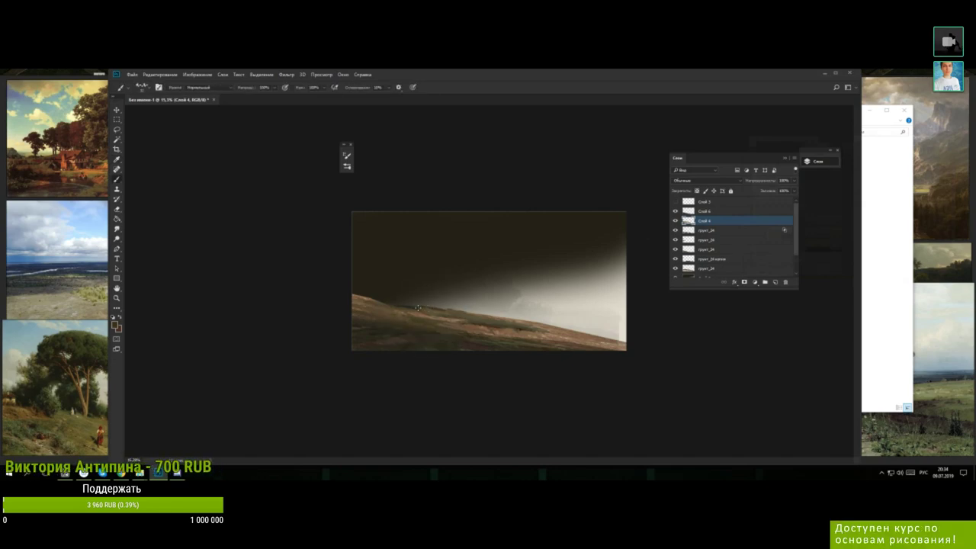
left_click(436, 308, "alt")
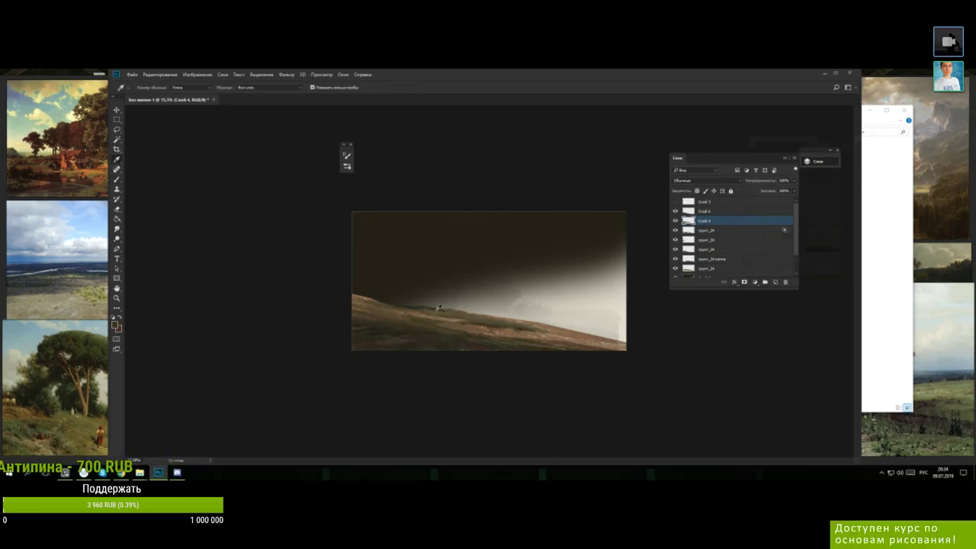
left_click(412, 306, "alt")
key("alt")
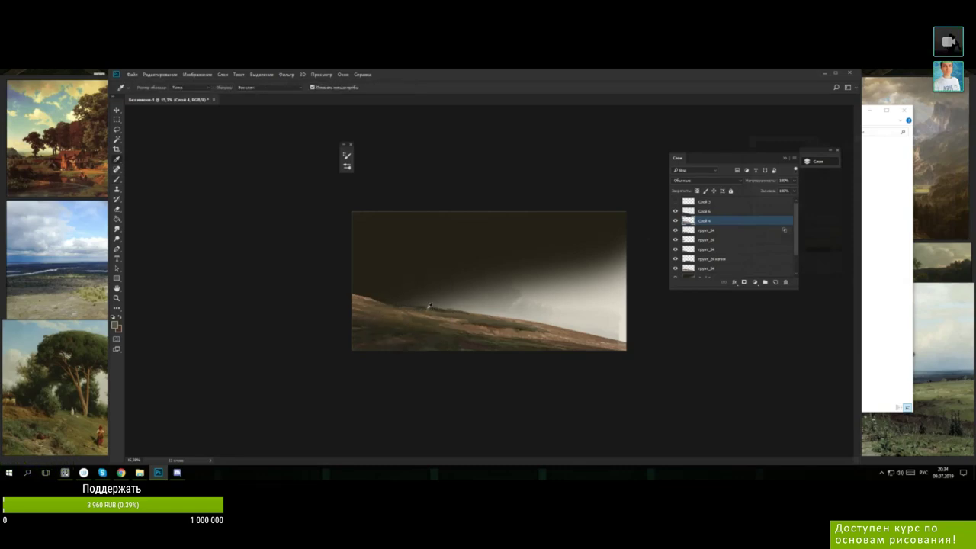
left_click(404, 306, "alt")
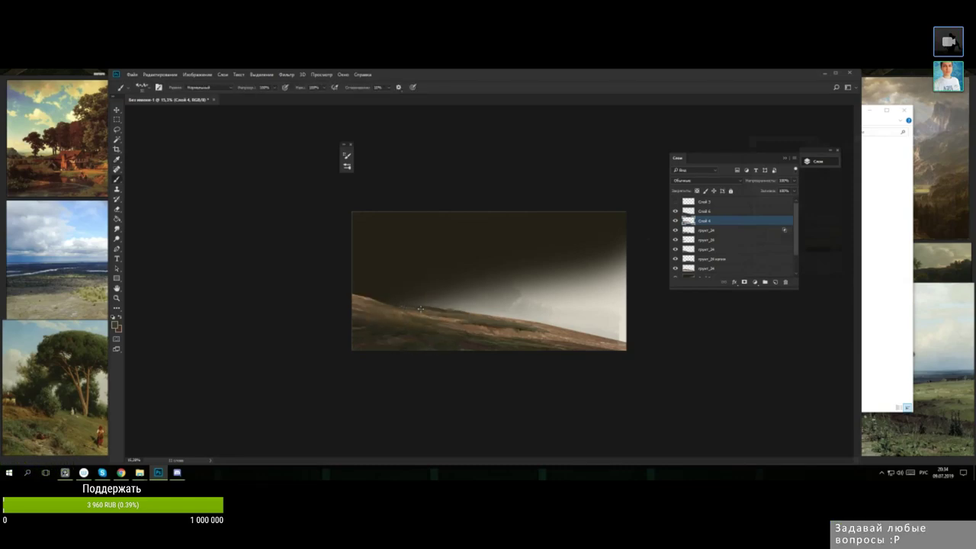
- Sample olive, tan and brown tones from the ridge and bare earth and paint them into the middle of the slope
left_click(420, 309, "alt")
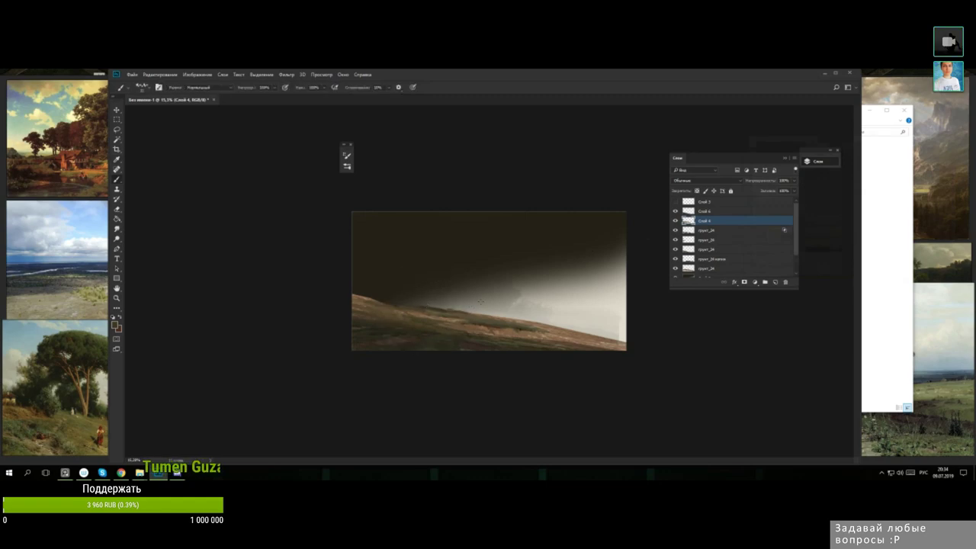
left_click(489, 330, "alt")
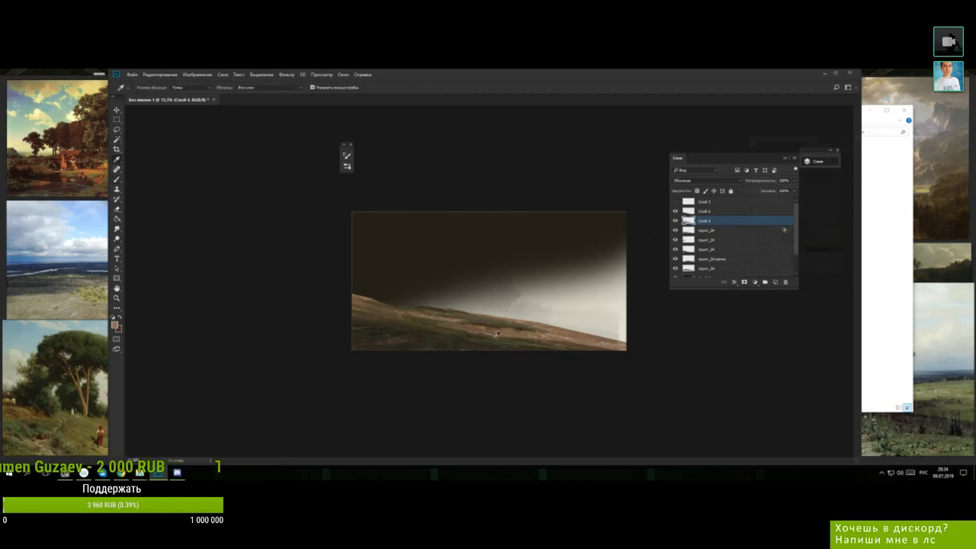
left_click(490, 333, "alt")
left_click(440, 333, "alt")
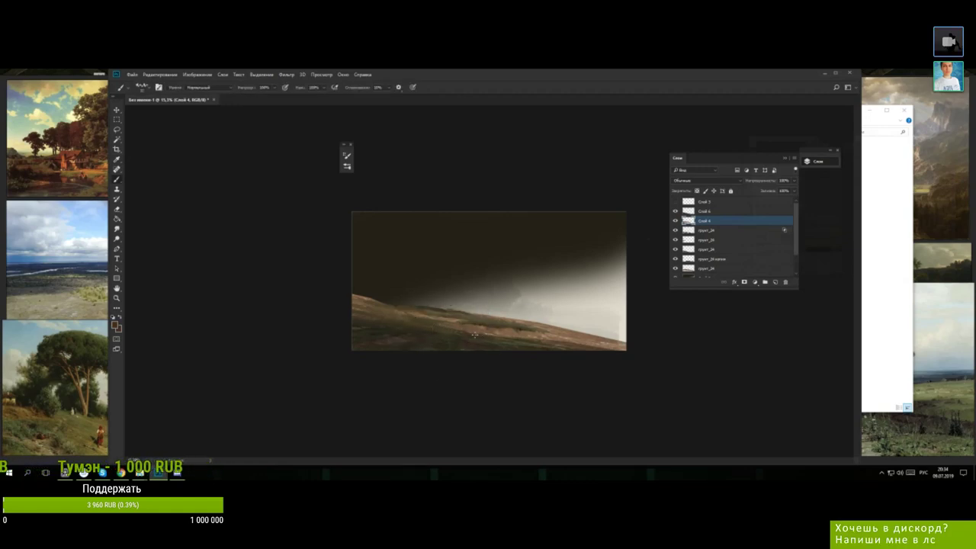
left_click(481, 336, "alt")
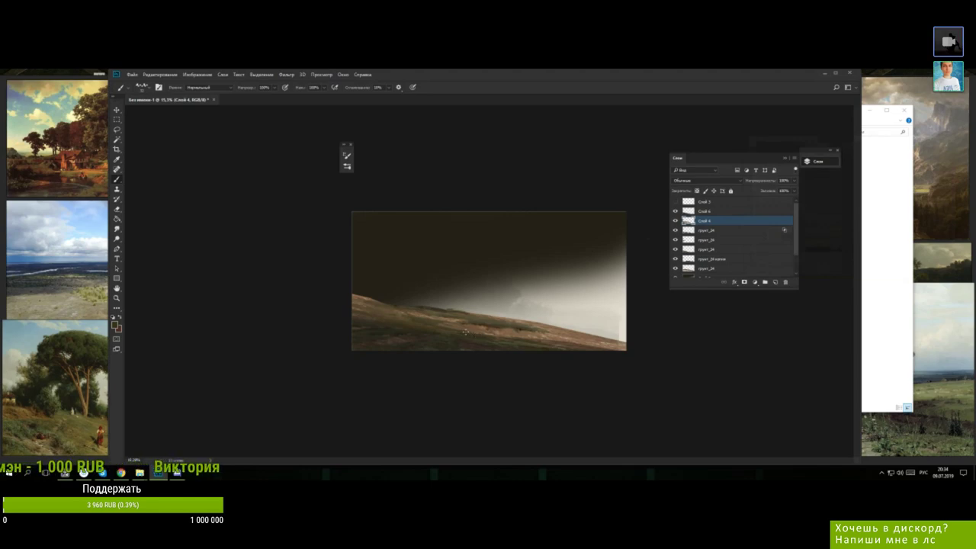
- Mix a very dark brown from a sampled slope tone, adjust the brush size and paint a small dark accent mid-slope
left_click(520, 328, "alt")
left_click(115, 325)
left_click(790, 245)
left_click(915, 154)
right_click(471, 320)
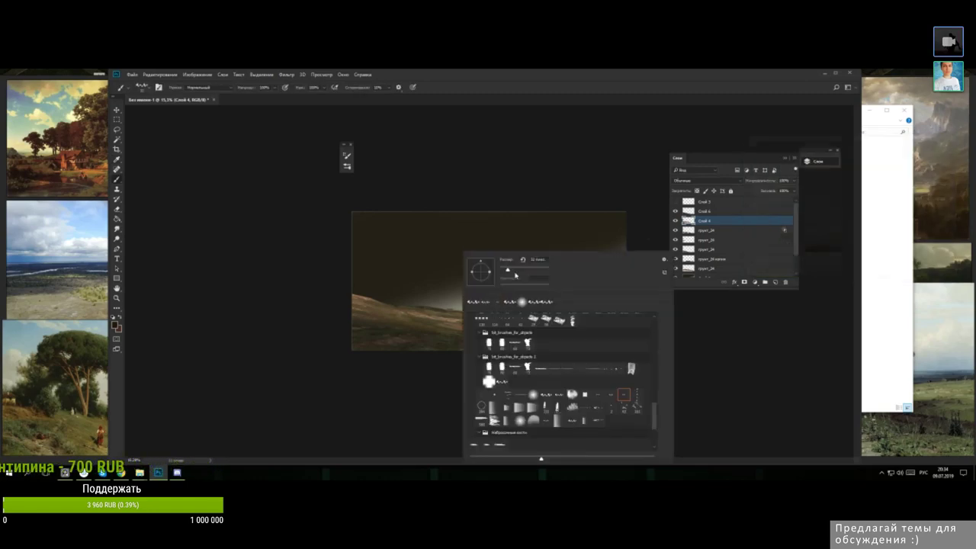
key("Return")
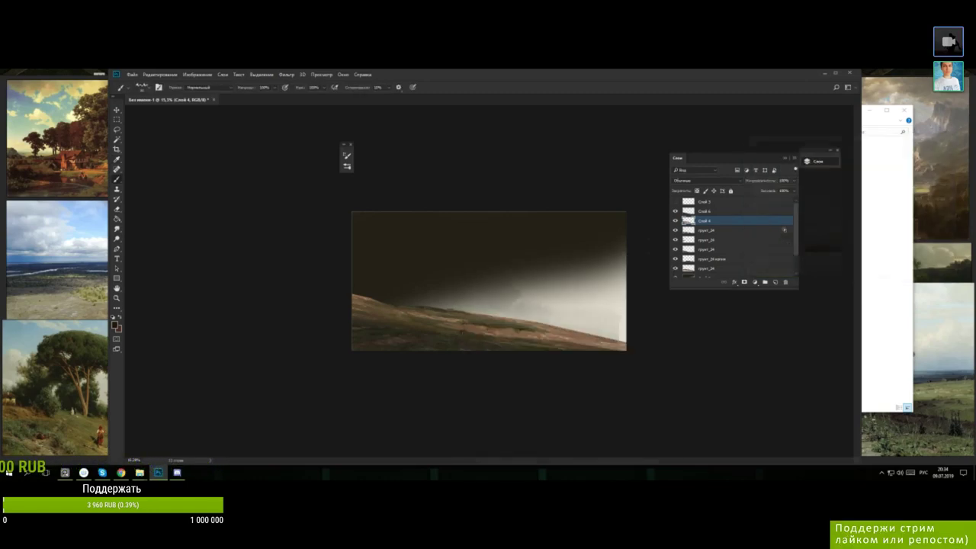
- Blend the edges of the dark mid-slope accent with brown and olive tones sampled right around it
left_click(465, 329, "alt")
left_click(464, 329, "alt")
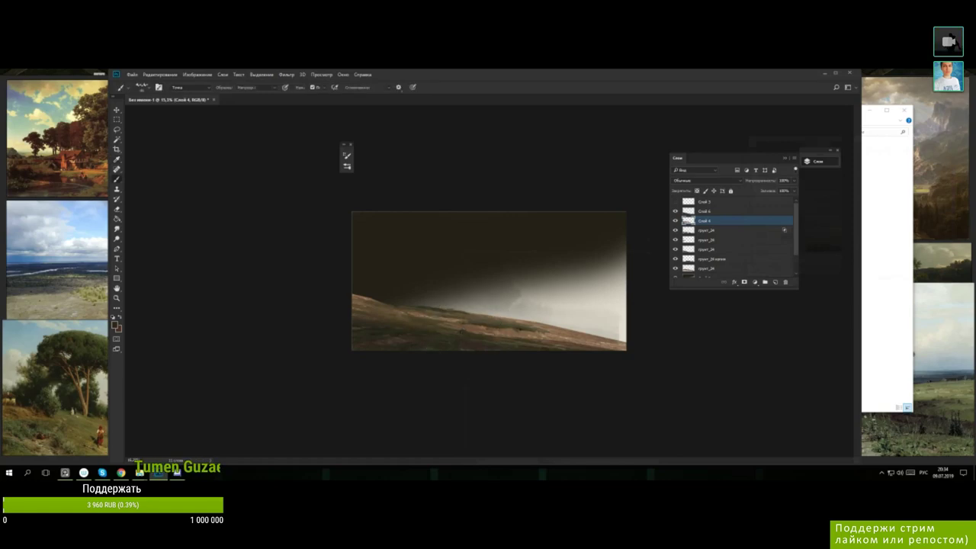
left_click(464, 329, "alt")
left_click(464, 329, "alt")
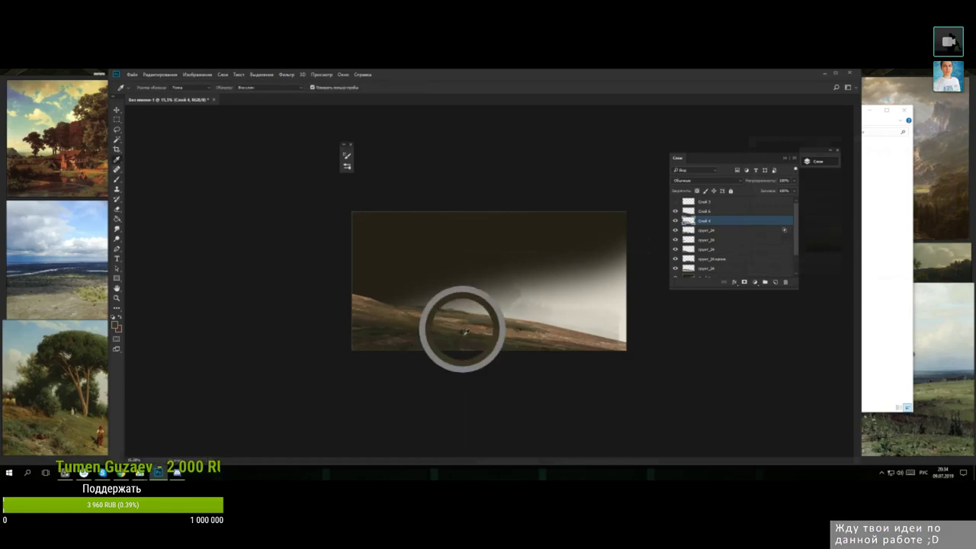
left_click(462, 330, "alt")
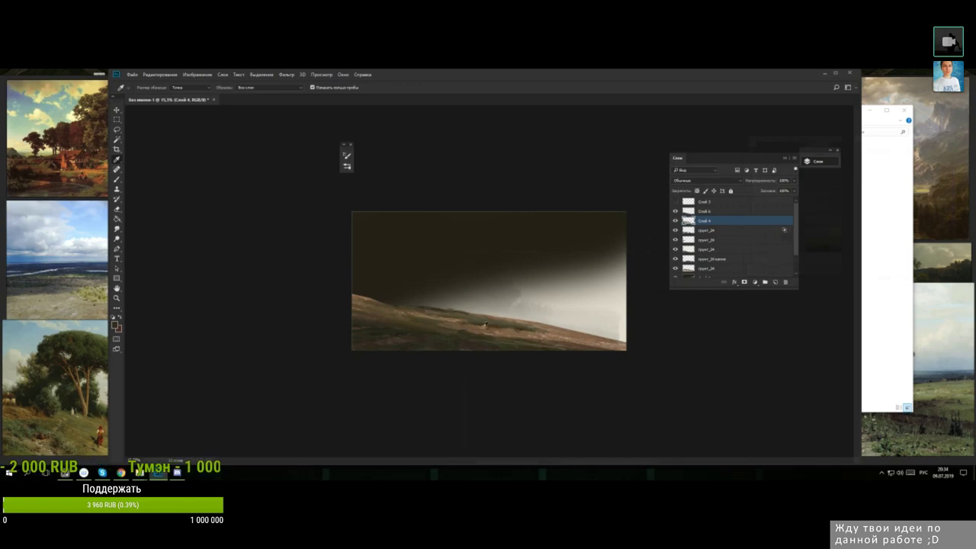
- Mix a dark olive (#262319) and deepen the mid-slope accent, softening it with tones sampled beside it
key("n")
left_click(782, 240)
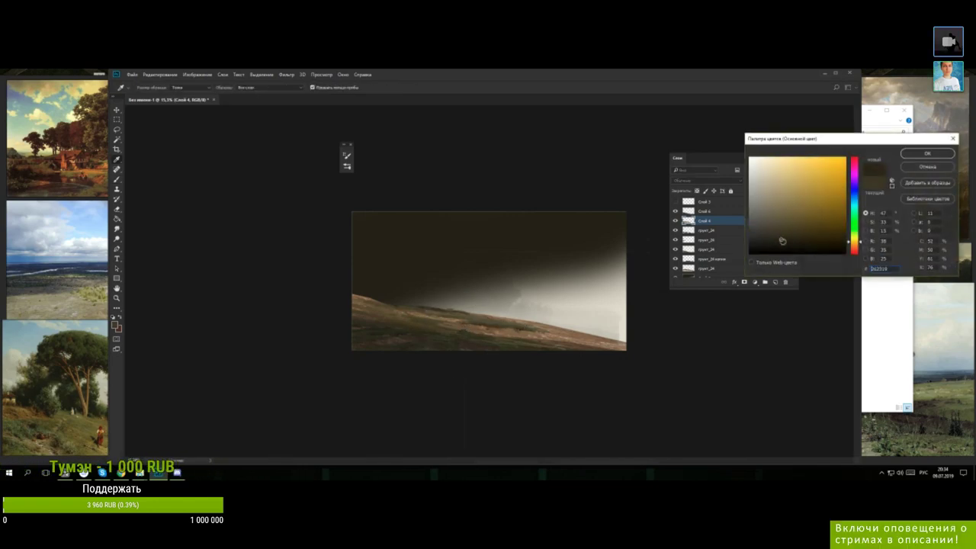
key("Return")
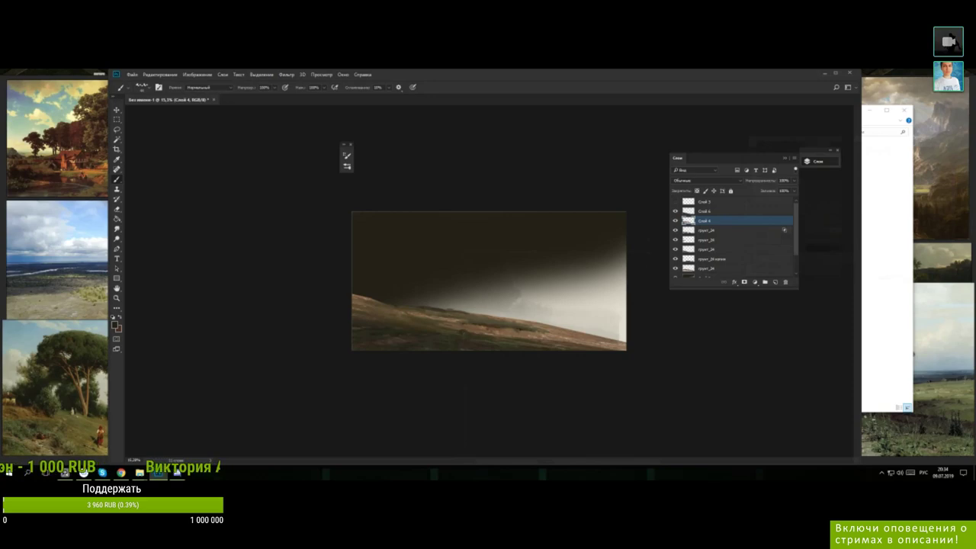
left_click(462, 331, "alt")
left_click(460, 328, "alt")
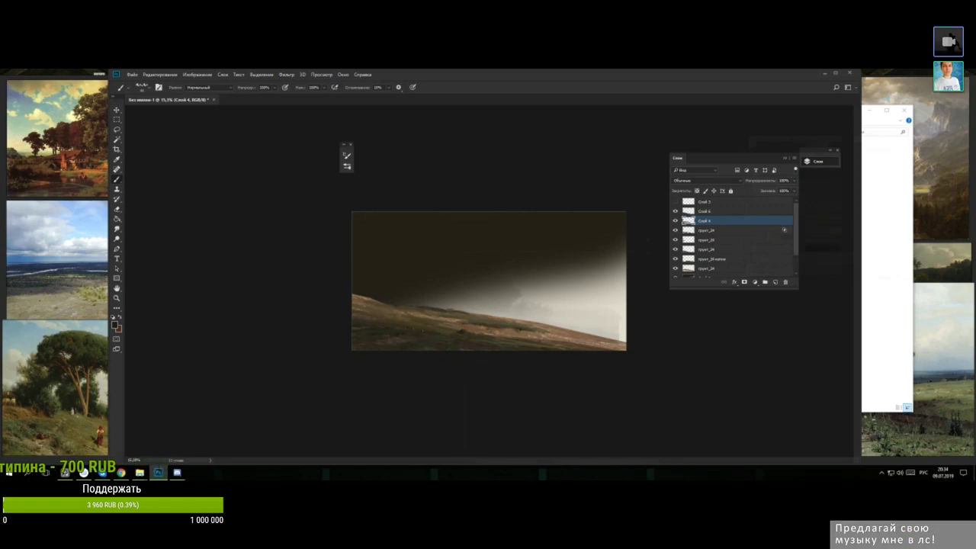
- Soften the grassy patch just left of the mid-slope accent with olive and brown tones sampled from it
left_click(430, 329, "alt")
left_click(425, 331, "alt")
left_click(431, 327, "alt")
left_click(427, 333, "alt")
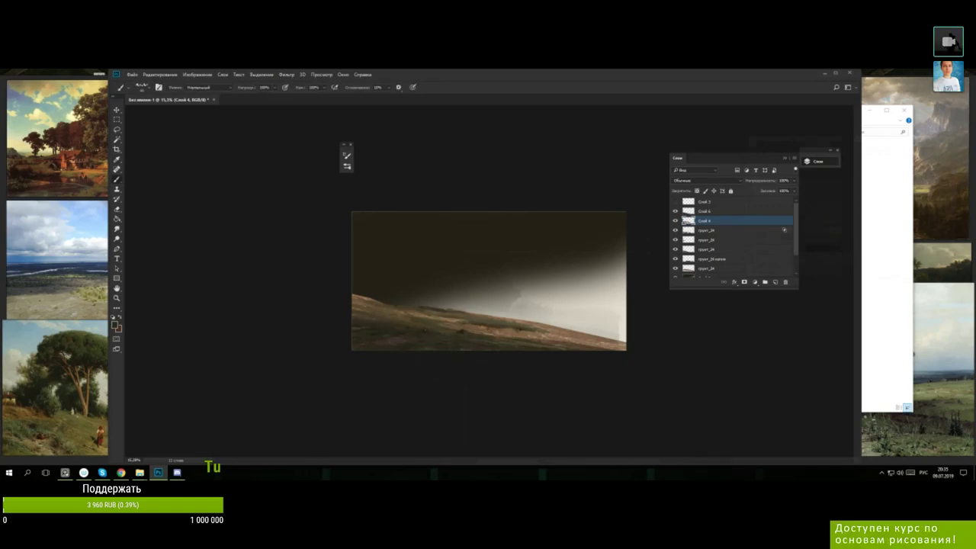
left_click(428, 330, "alt")
left_click(433, 331, "alt")
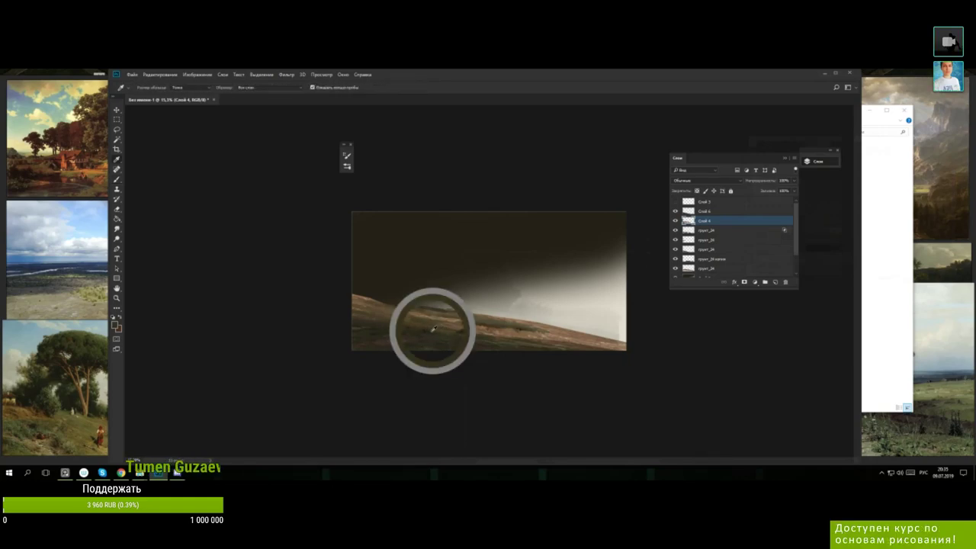
- Blend the strip between the grassy patch and the dark accent using neighbouring ground tones
left_click(436, 331, "alt")
left_click(444, 332, "alt")
left_click(453, 331, "alt")
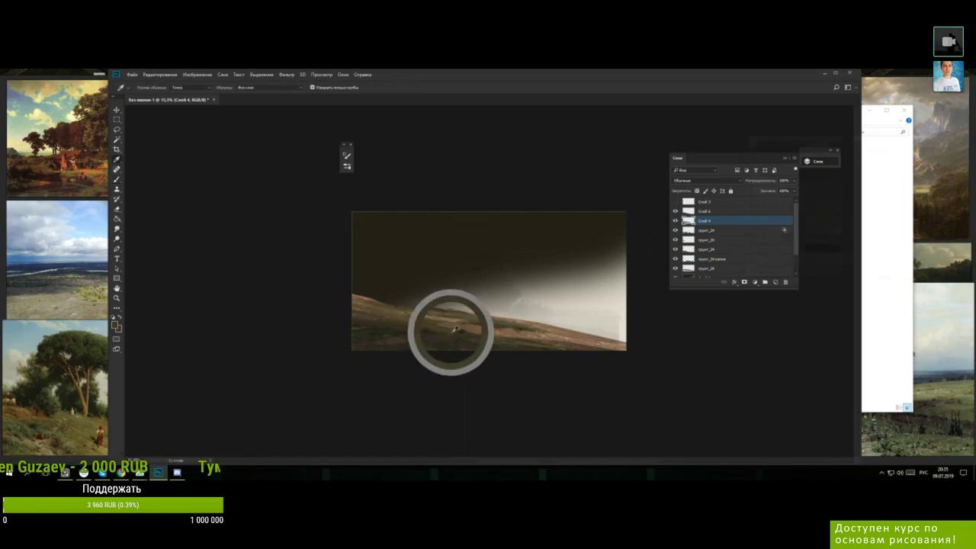
left_click(451, 331, "alt")
left_click(426, 328, "alt")
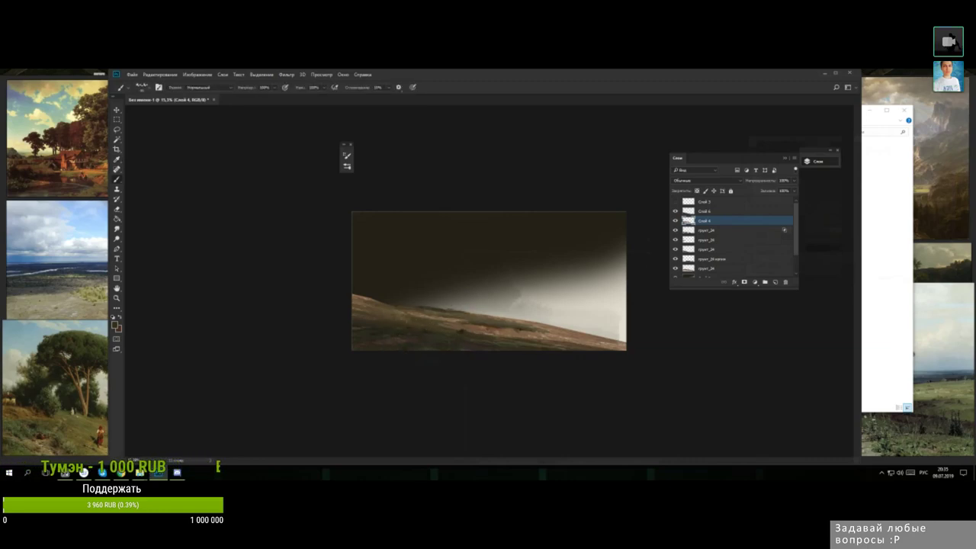
left_click(461, 331, "alt")
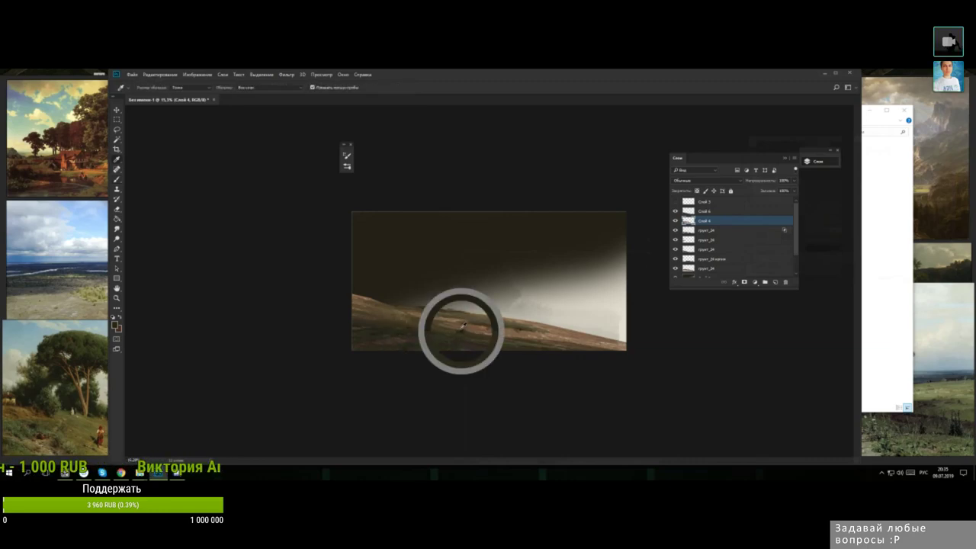
- Paint the left part of the slope with dark green and brown tones sampled from the shaded grass
left_click(366, 332, "alt")
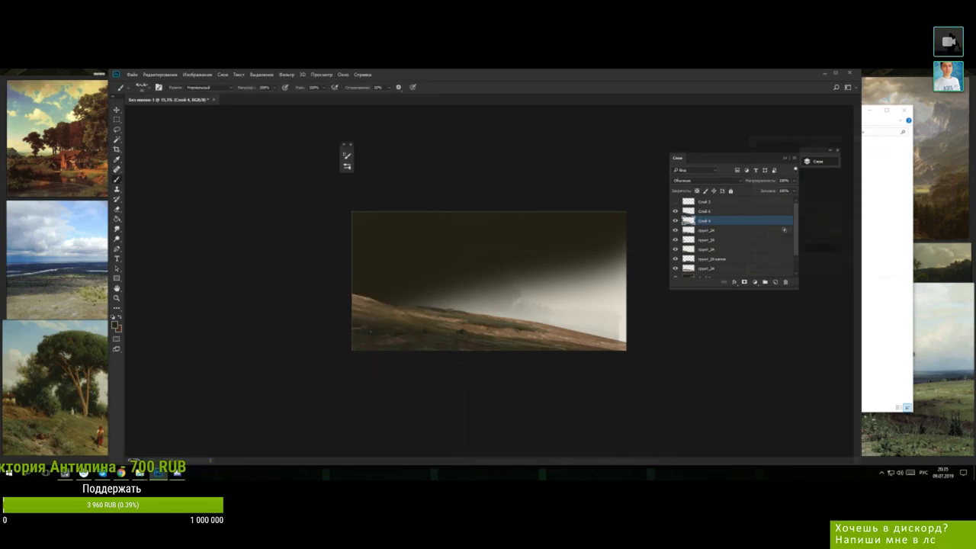
left_click(374, 331, "alt")
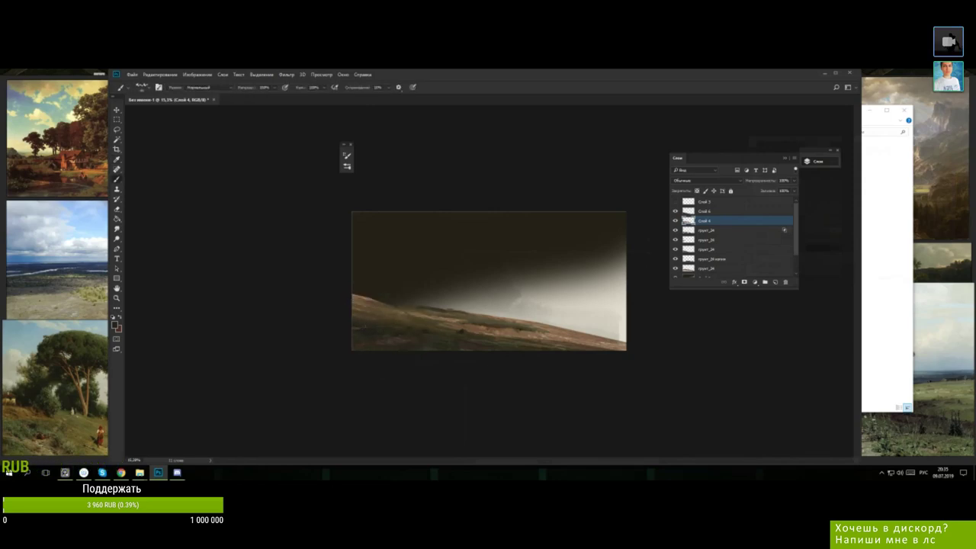
key("i")
key("b")
left_click(389, 328, "alt")
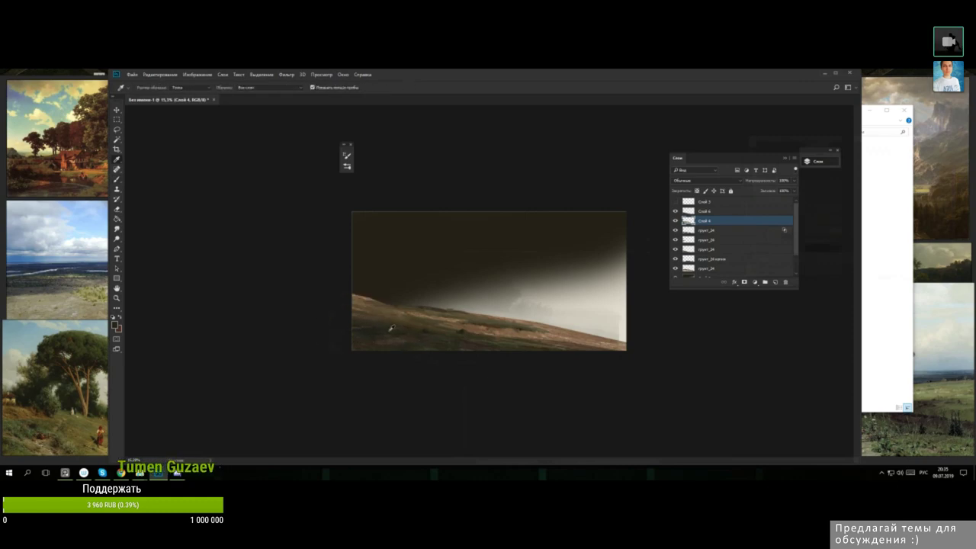
left_click(395, 324, "alt")
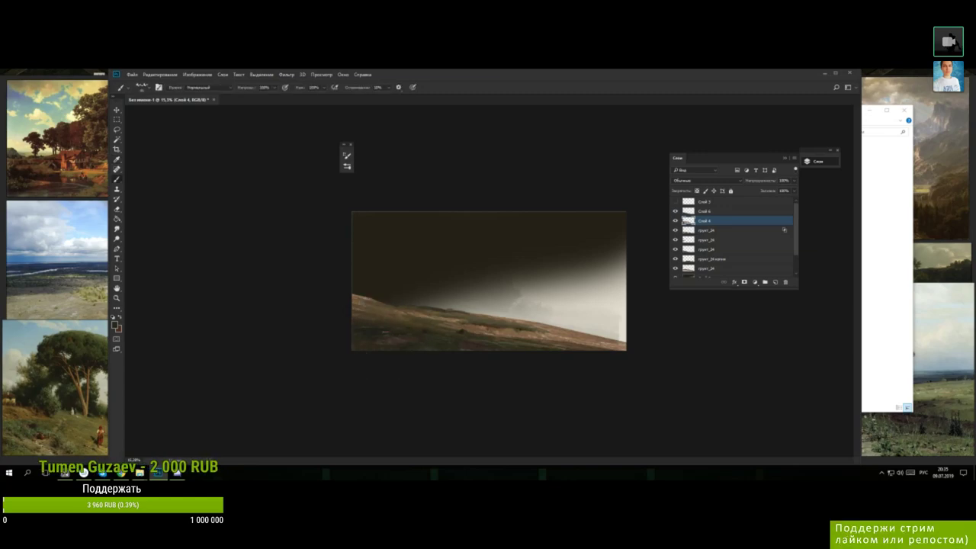
- Smooth the shaded grass near the canvas's left edge with dark tones sampled along that side of the hill
left_click(397, 322, "alt")
left_click(385, 331, "alt")
left_click(381, 331, "alt")
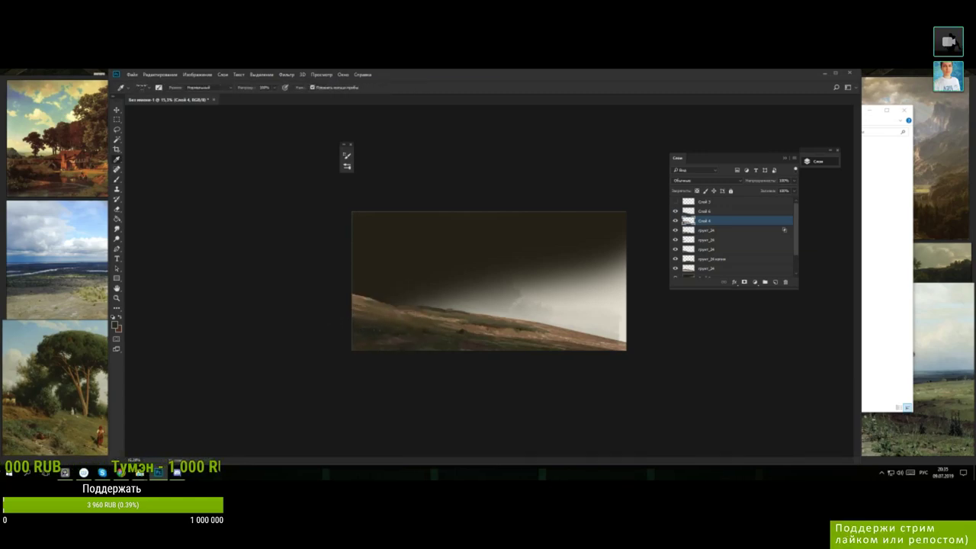
left_click(353, 327, "alt")
left_click(378, 323, "alt")
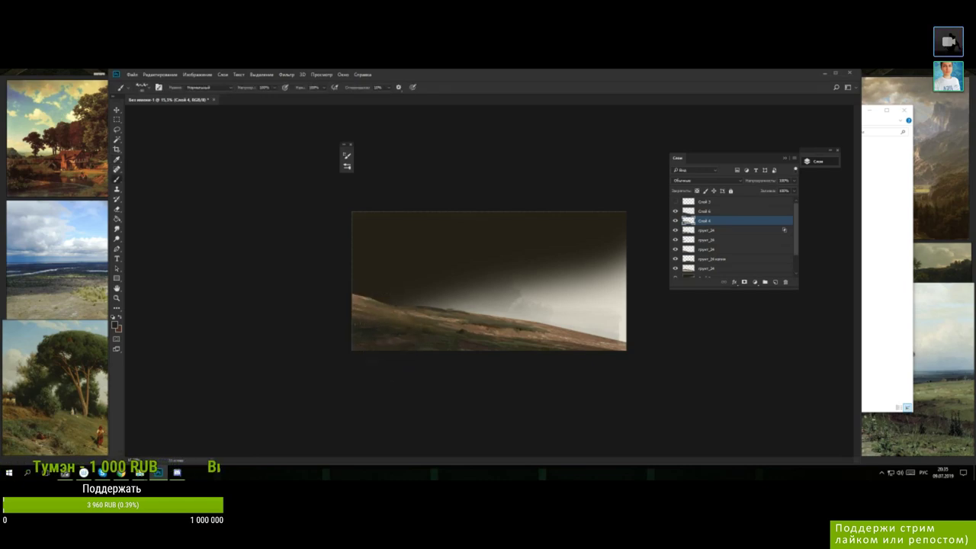
left_click(373, 323, "alt")
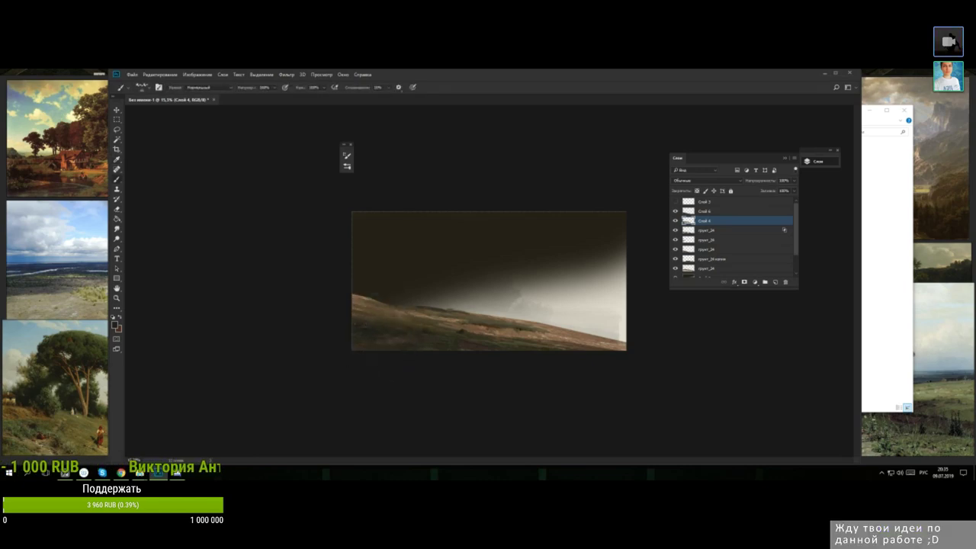
left_click(371, 330, "alt")
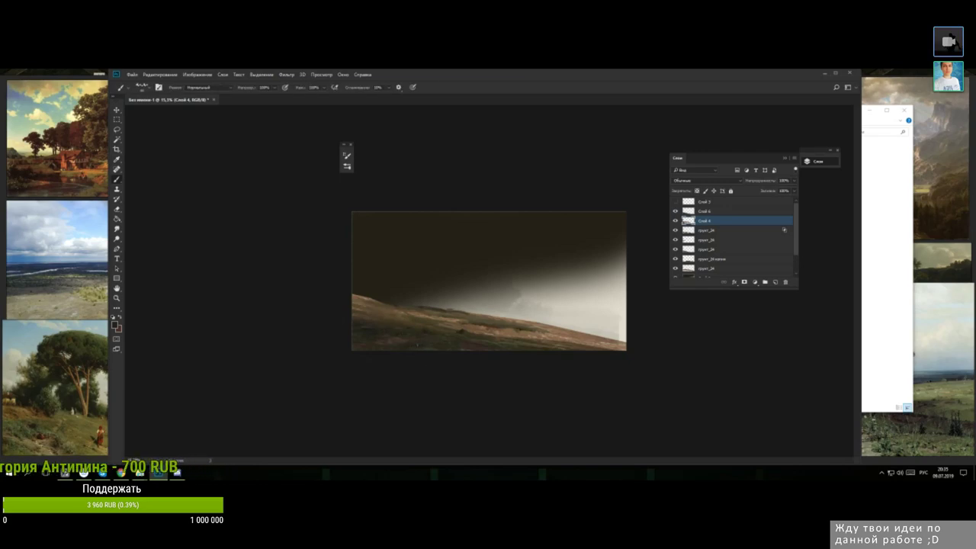
- Shade the lower middle of the hillside with dark olive tones sampled from the grass near the bottom edge
left_click(427, 330, "alt")
left_click(428, 340, "alt")
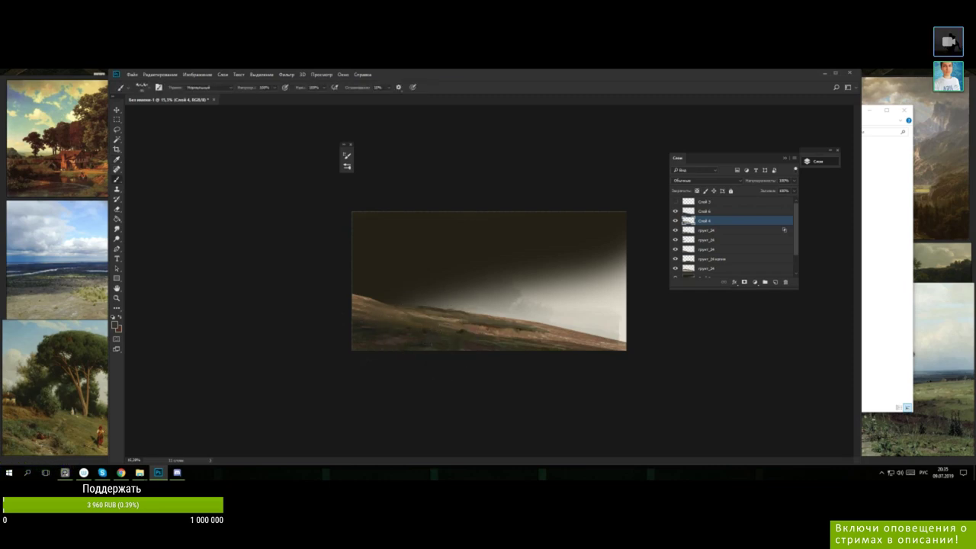
left_click(425, 342)
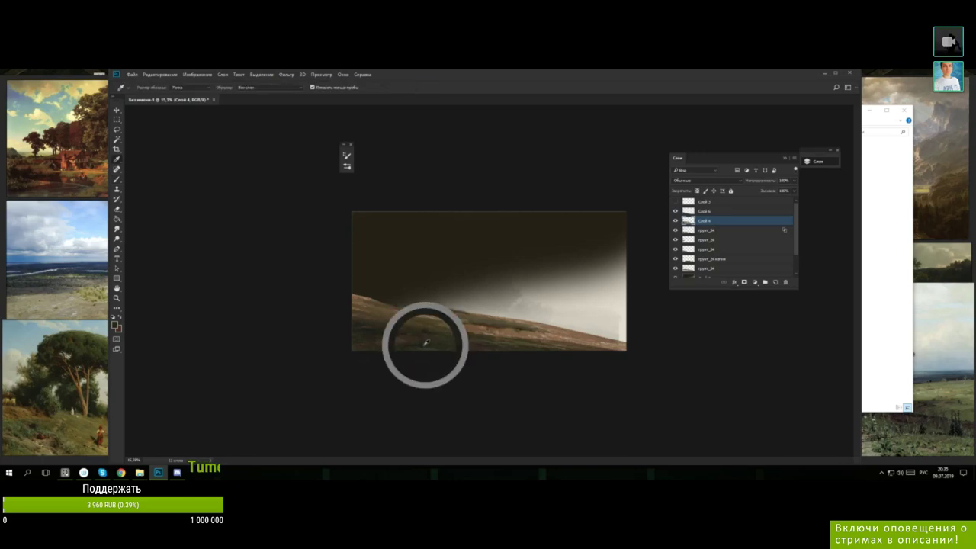
left_click(465, 347)
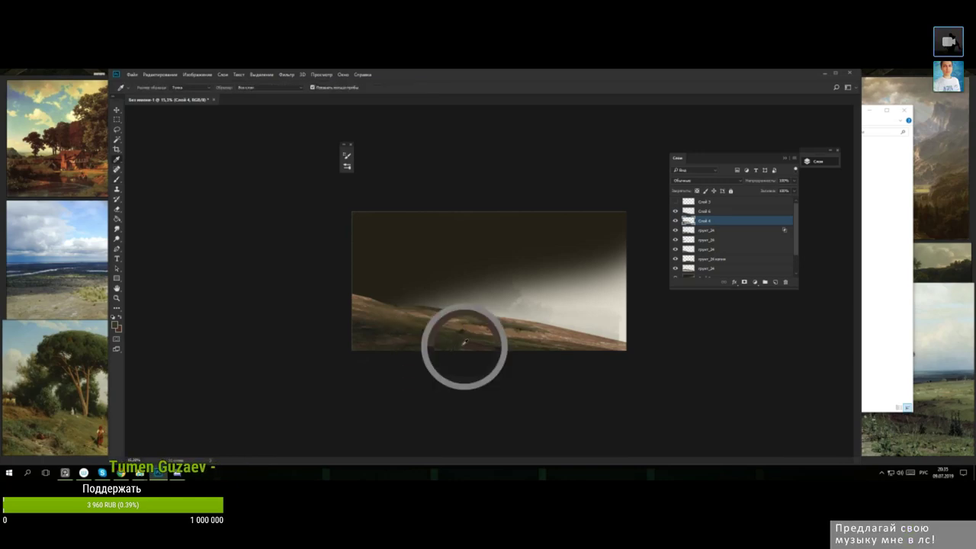
- Reduce the brush size slightly and detail the ground along the hill's bottom edge with sampled grey-brown and olive tones
right_click(464, 347)
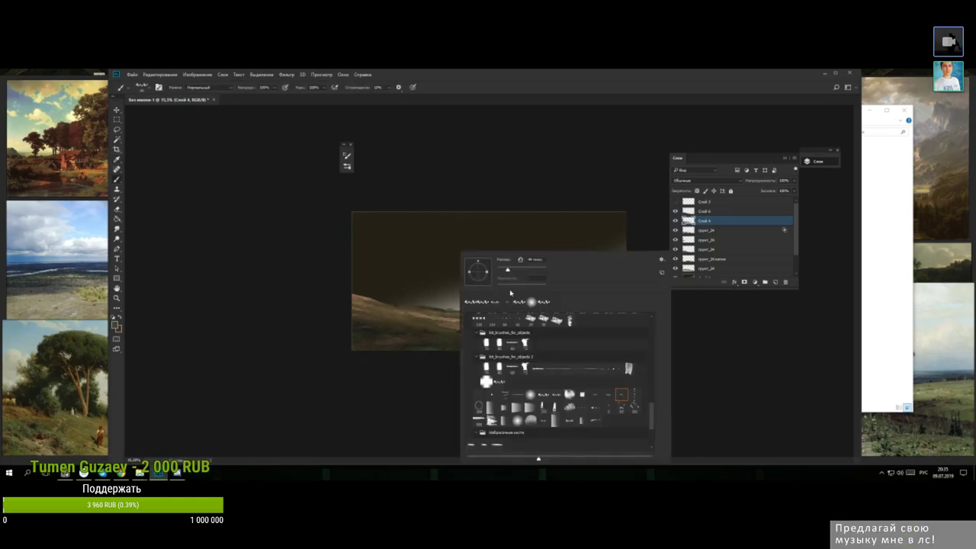
left_click_drag(508, 271, 506, 270)
left_click(418, 336)
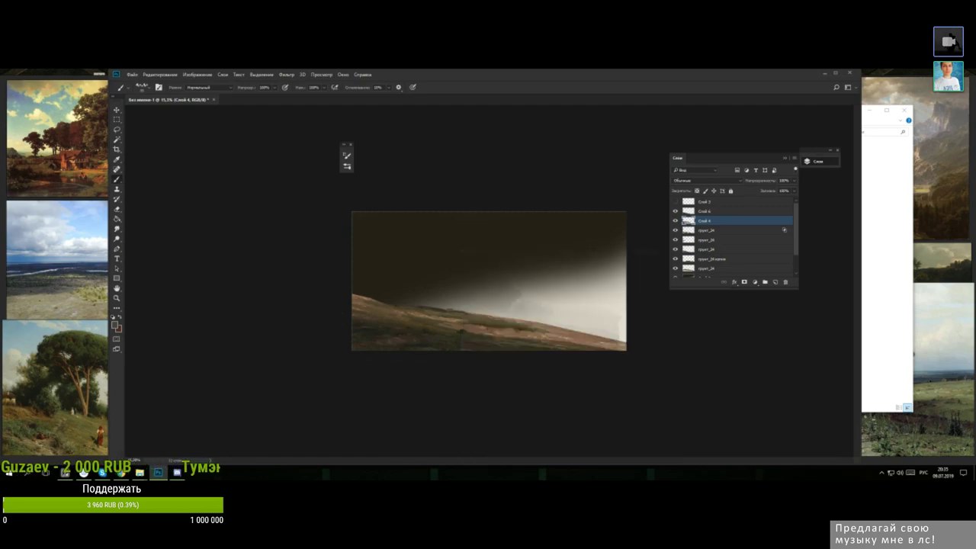
left_click(465, 348, "alt")
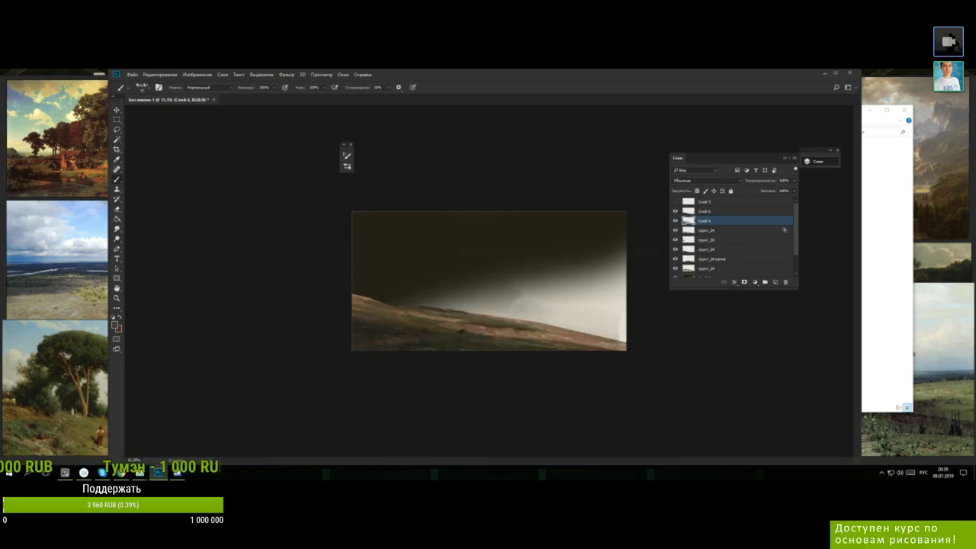
key("alt")
left_click(464, 347, "alt")
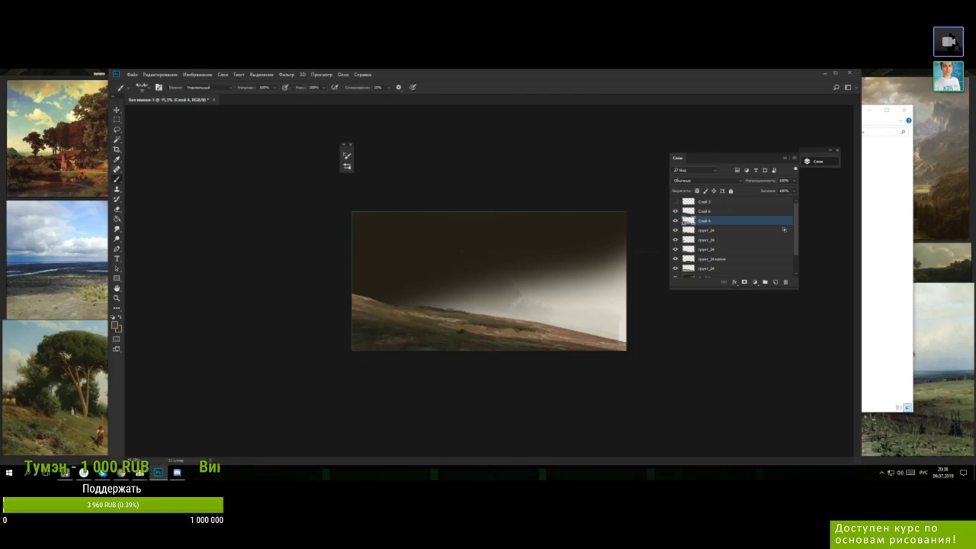
left_click(472, 347, "alt")
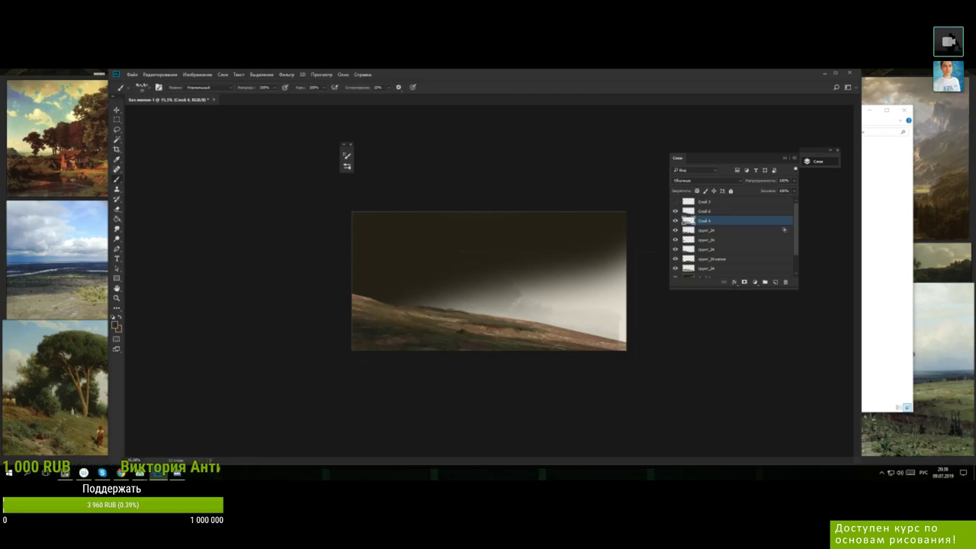
left_click(469, 347, "alt")
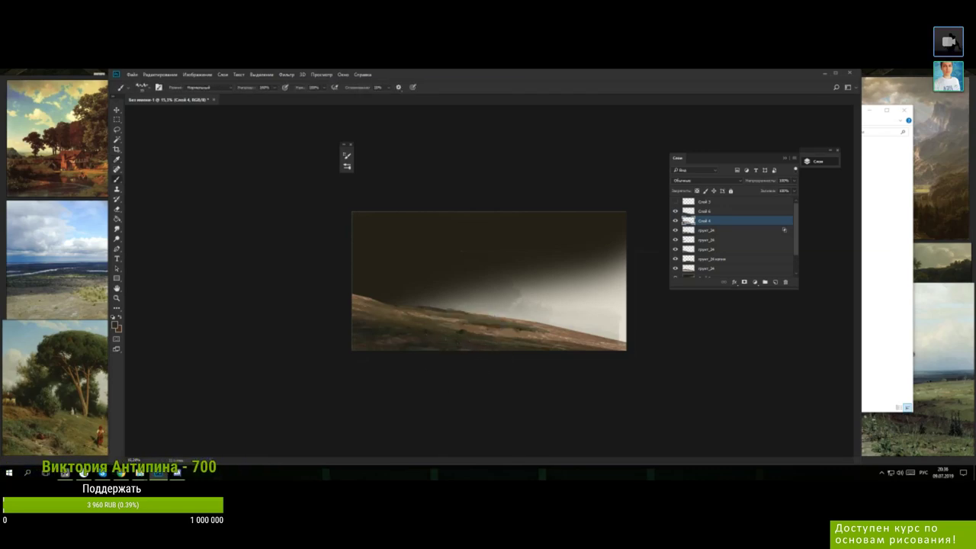
left_click(465, 345, "alt")
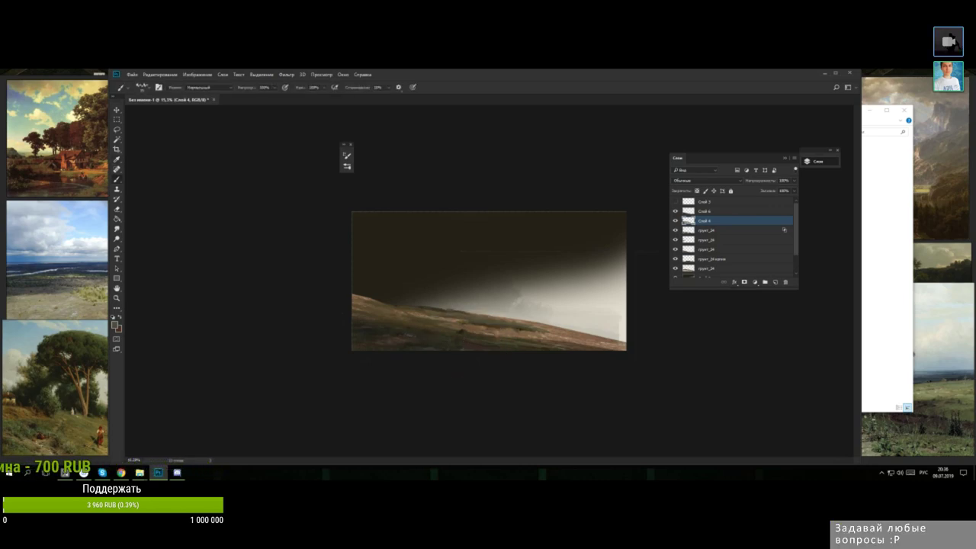
- Add a new layer above Слой 4 and mix a light olive-grey paint colour (#707069)
left_click(467, 346, "alt")
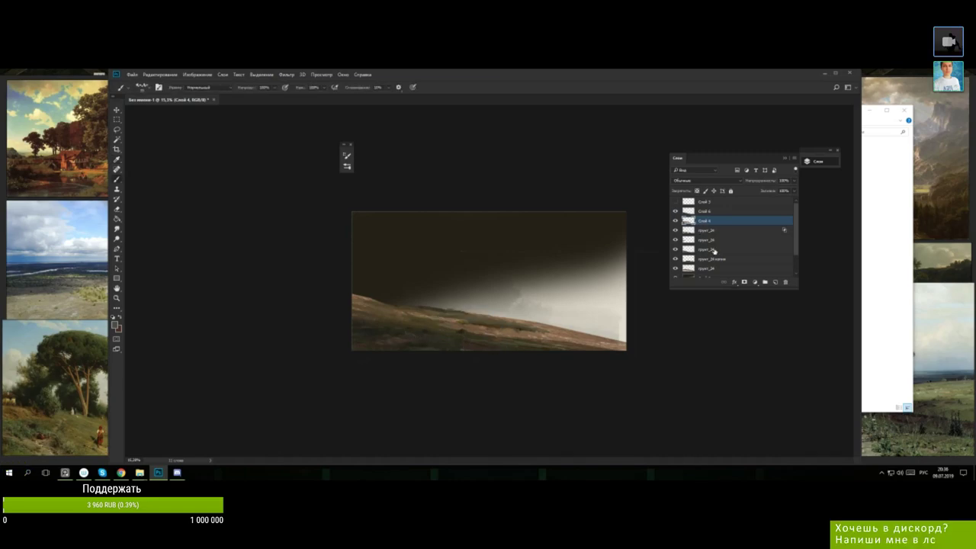
left_click(774, 282)
left_click(468, 345, "alt")
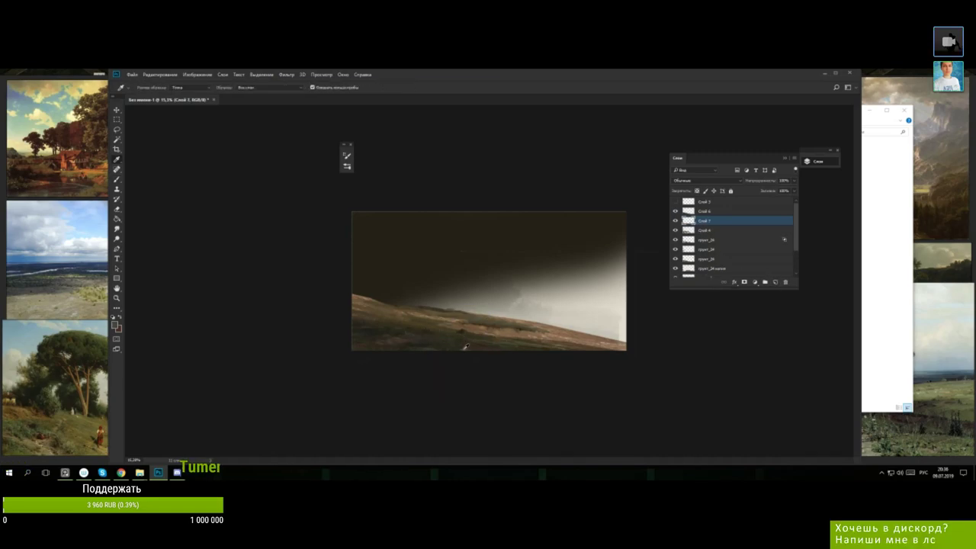
key("alt")
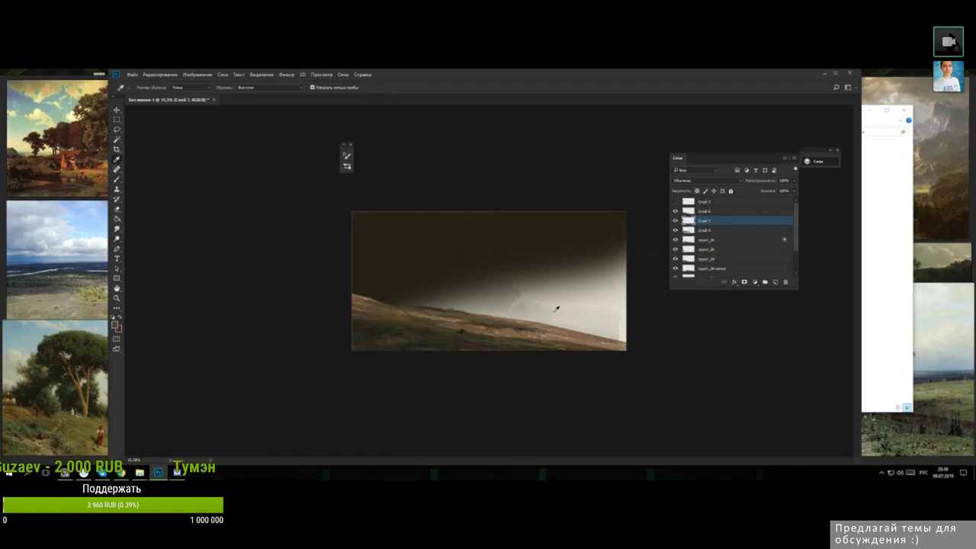
left_click(464, 347, "alt")
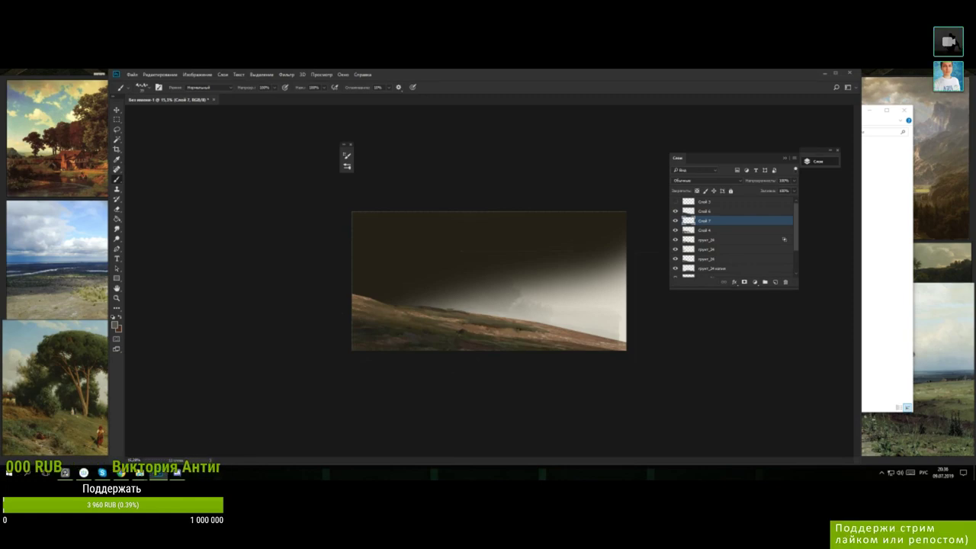
left_click(116, 325)
left_click(756, 211)
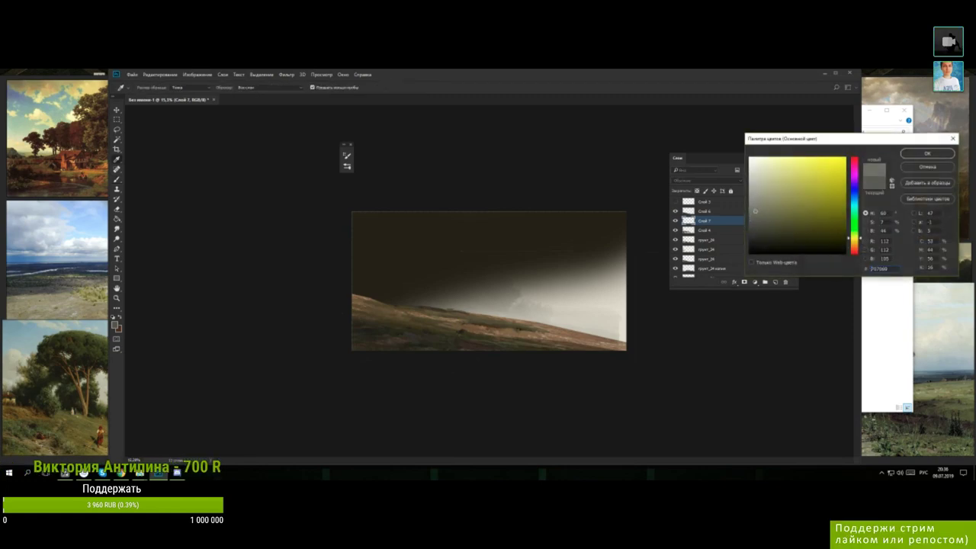
left_click(915, 155)
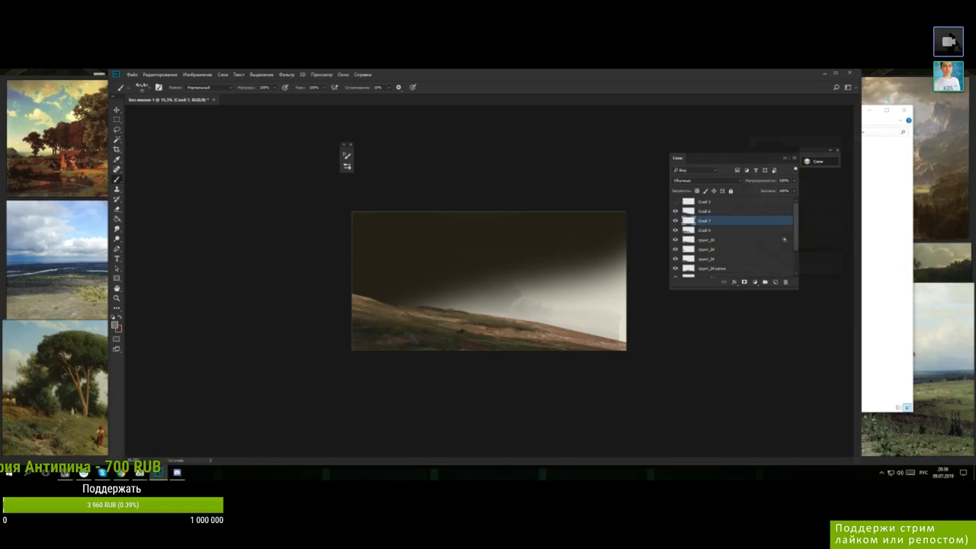
- Touch up the lower-left grass on the hillside with dark tones sampled from that area
key("i")
left_click(420, 338, "alt")
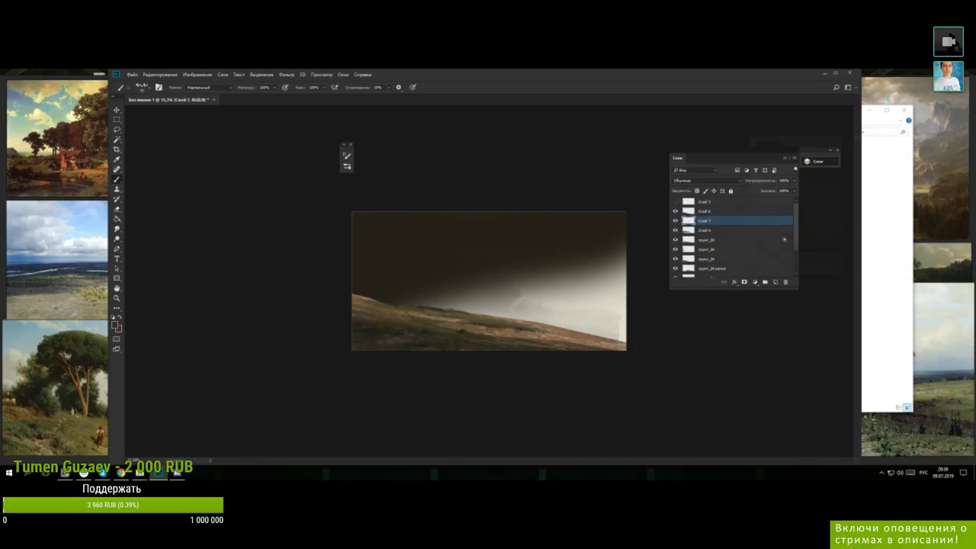
left_click(401, 337, "alt")
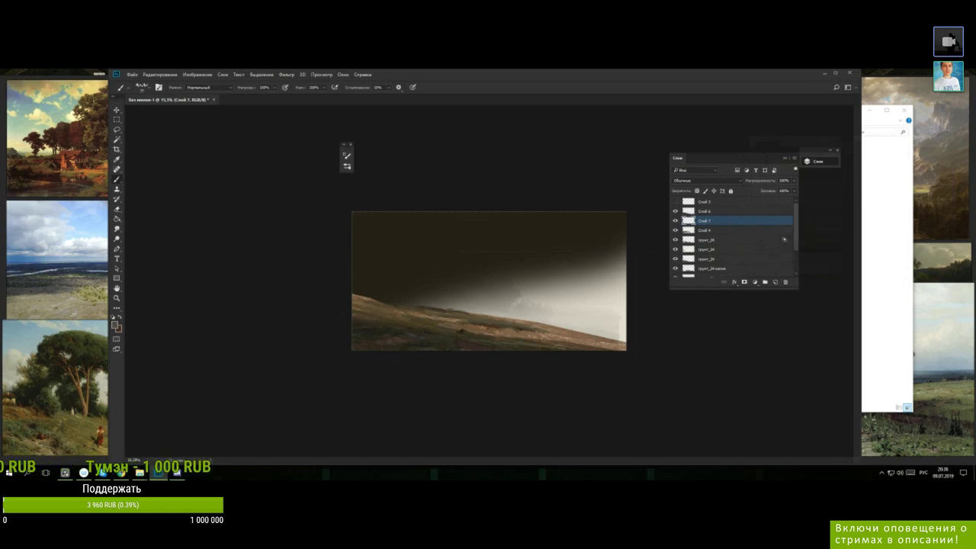
scroll(438, 302, "up", 2)
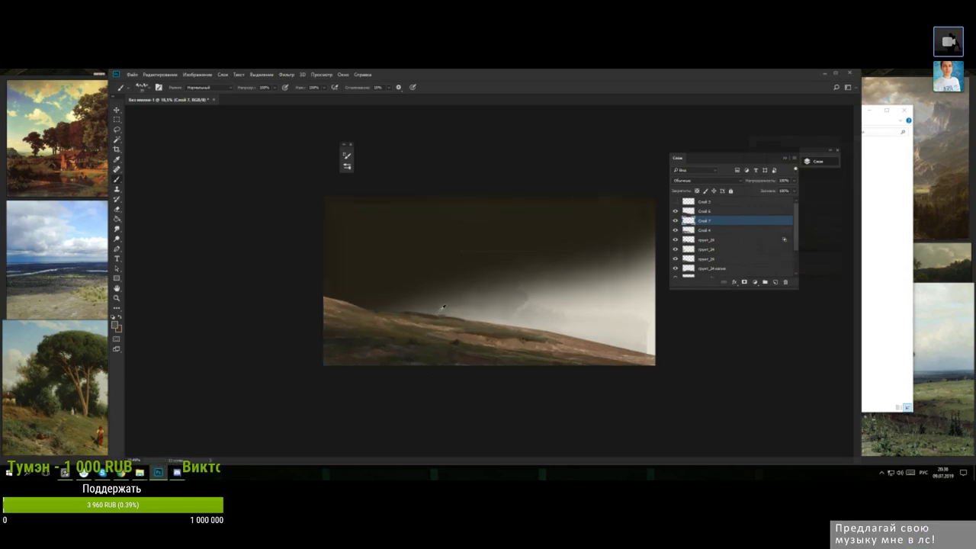
scroll(488, 282, "down", 2)
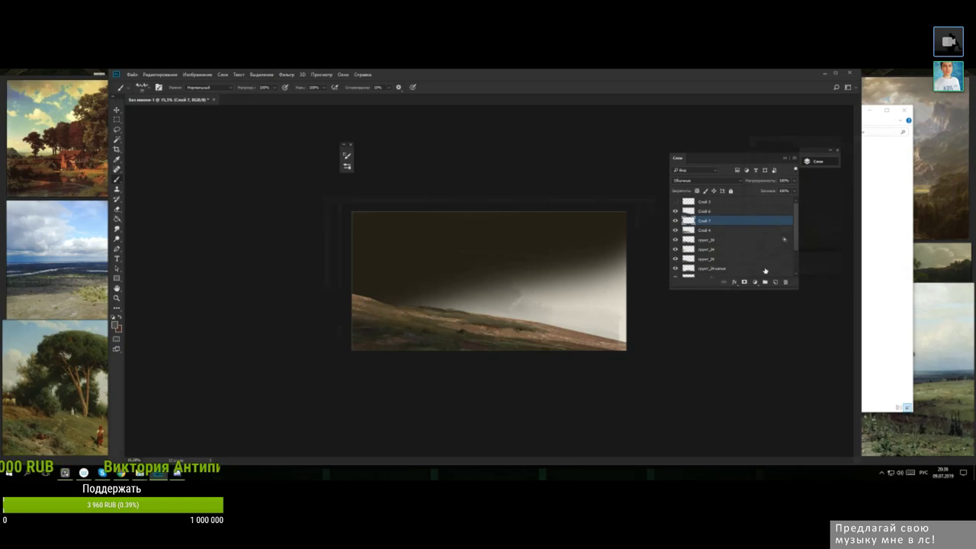
left_click(698, 212)
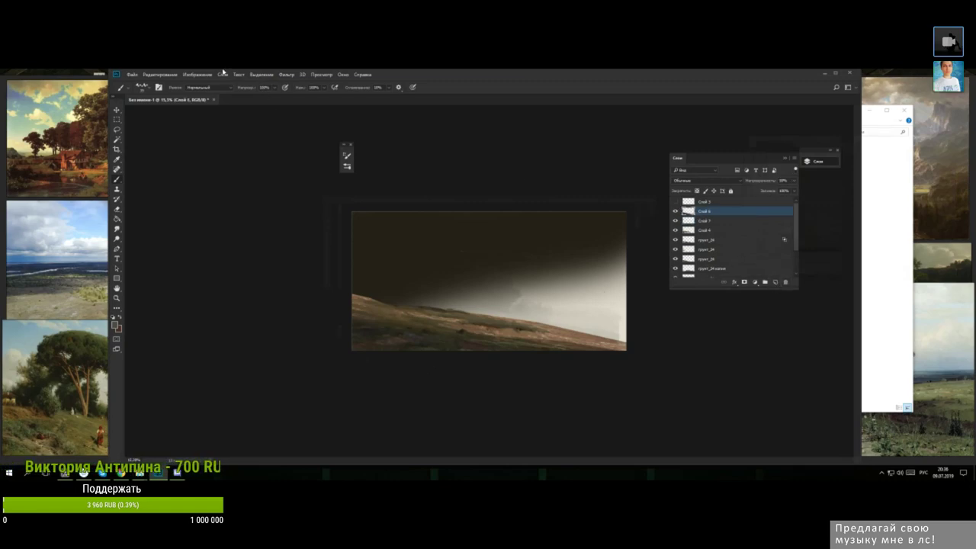
left_click(198, 74)
mouse_move(198, 93)
left_click(139, 134)
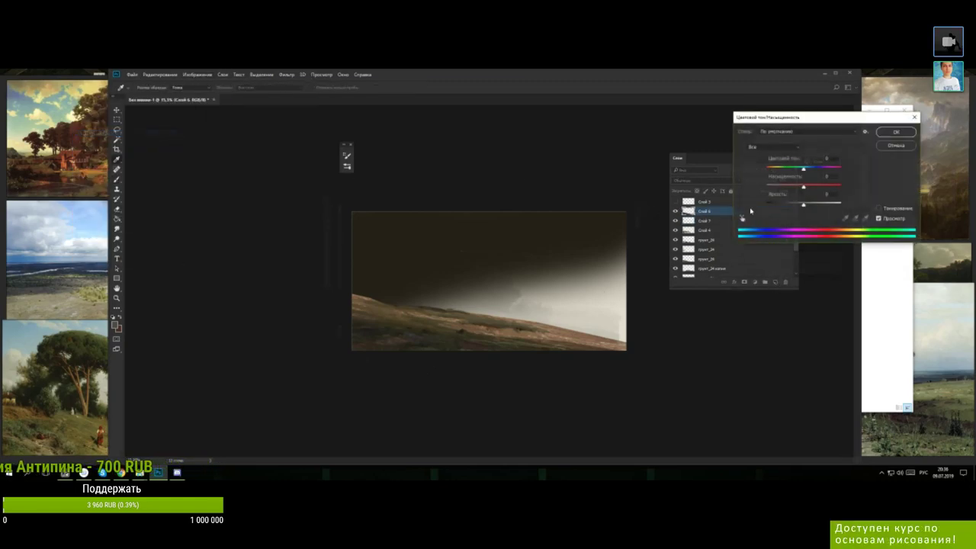
left_click_drag(801, 188, 774, 187)
left_click(894, 146)
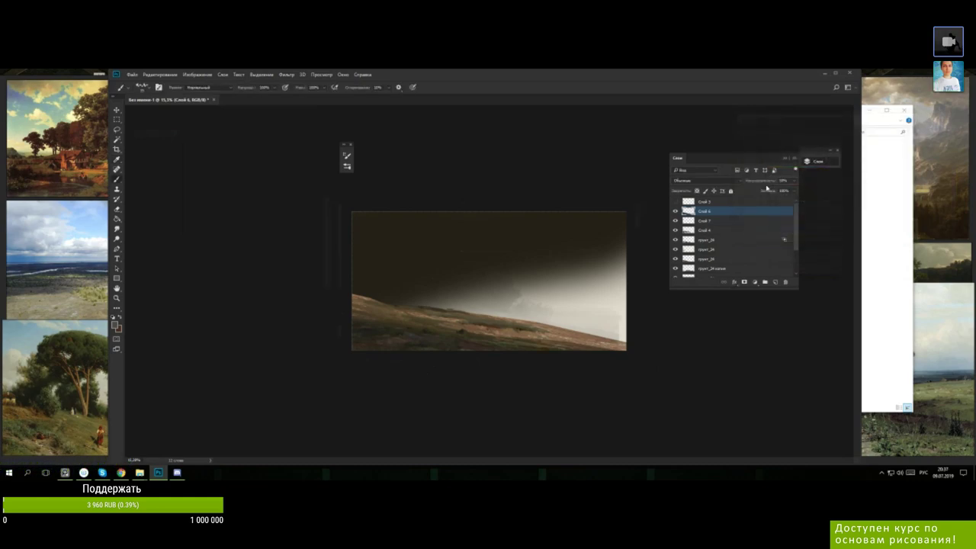
- Check the effect of layer Слой 6 by hiding and showing it, and merge Слой 7 down into Слой 4
left_click(676, 212)
left_click(676, 212)
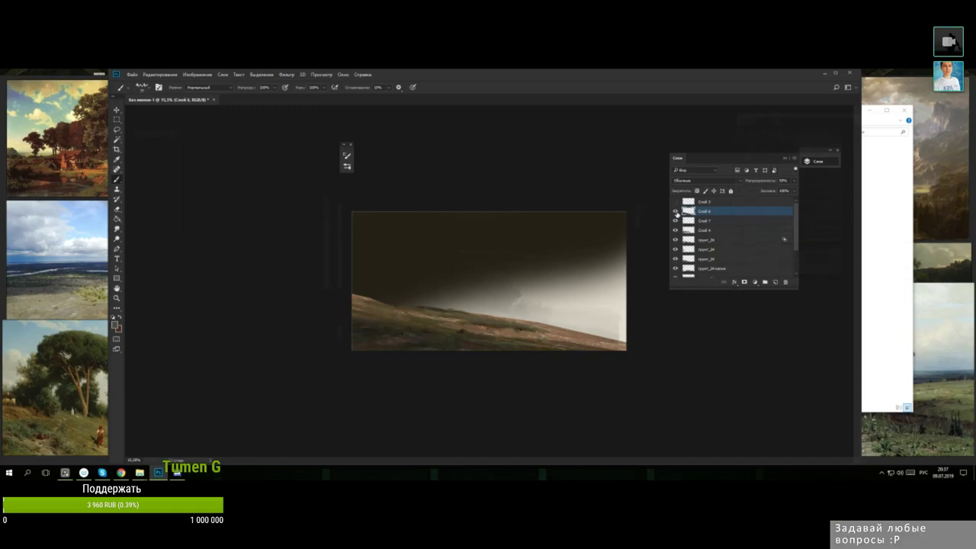
left_click(690, 218)
key("ctrl+e")
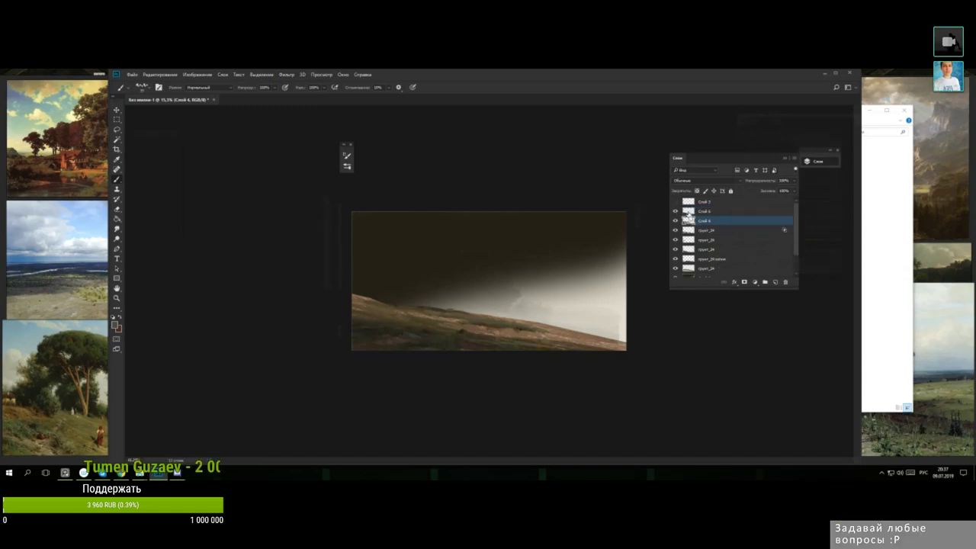
- Select the dark sky gradient layer Слой 5 and lower its opacity to lighten the sky
scroll(560, 230, "down", 3)
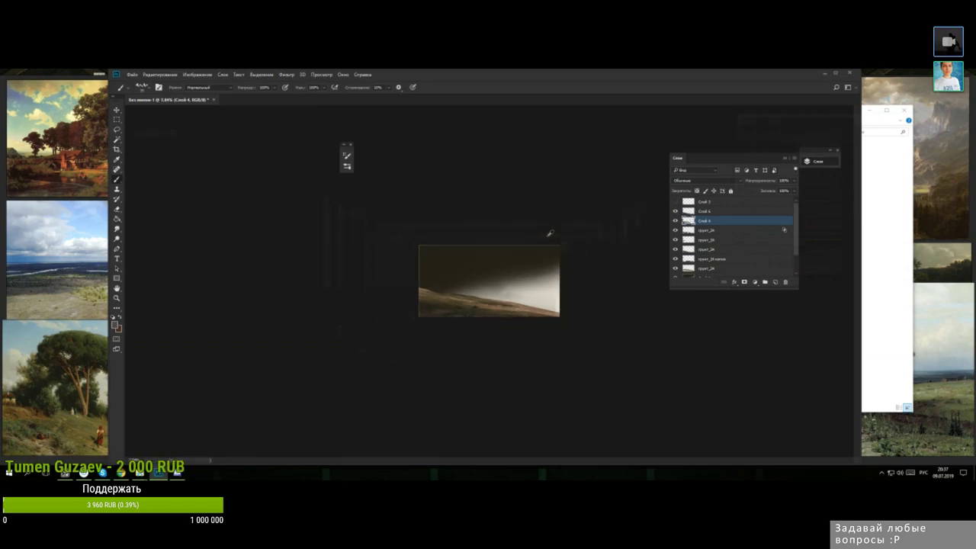
scroll(544, 241, "up", 1)
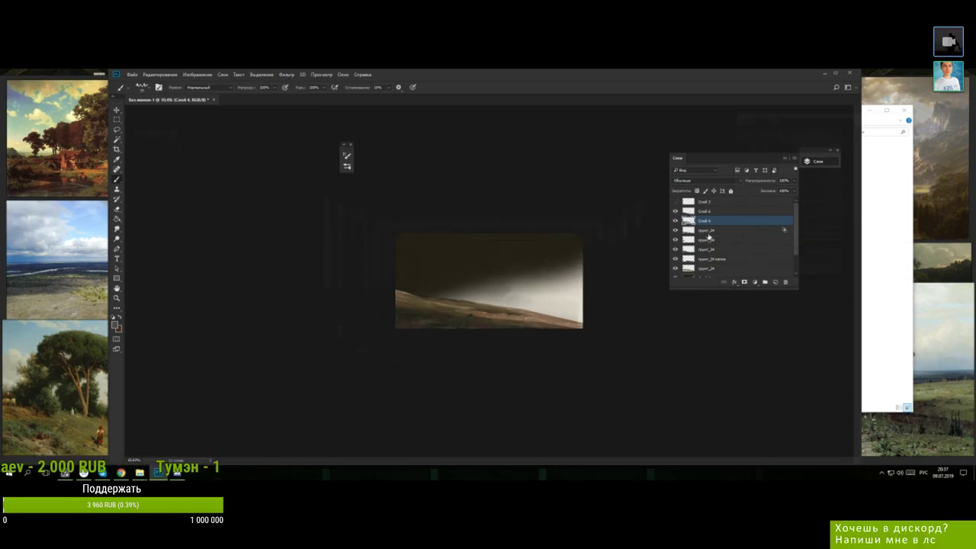
scroll(685, 259, "down", 1)
left_click(675, 269)
left_click(675, 269)
left_click(722, 269)
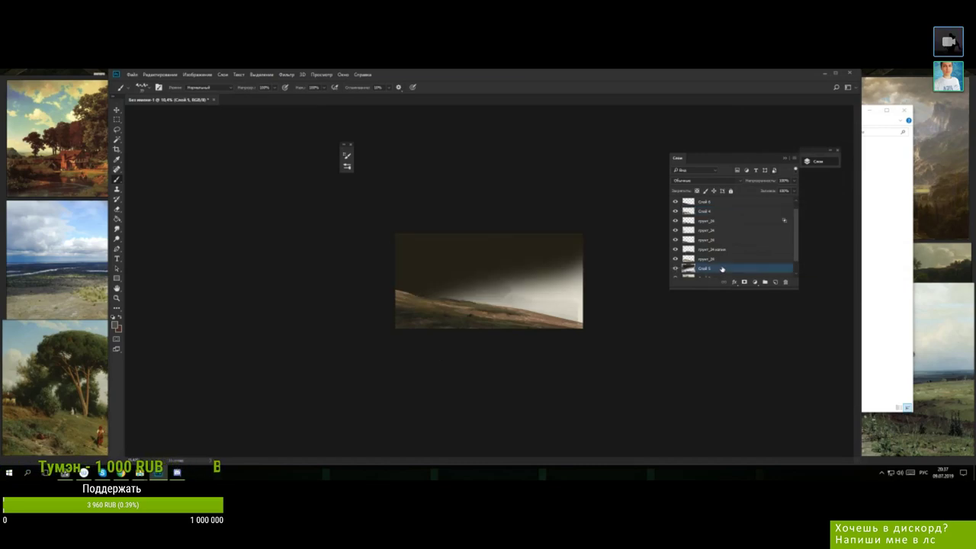
left_click(794, 182)
left_click_drag(794, 191, 787, 193)
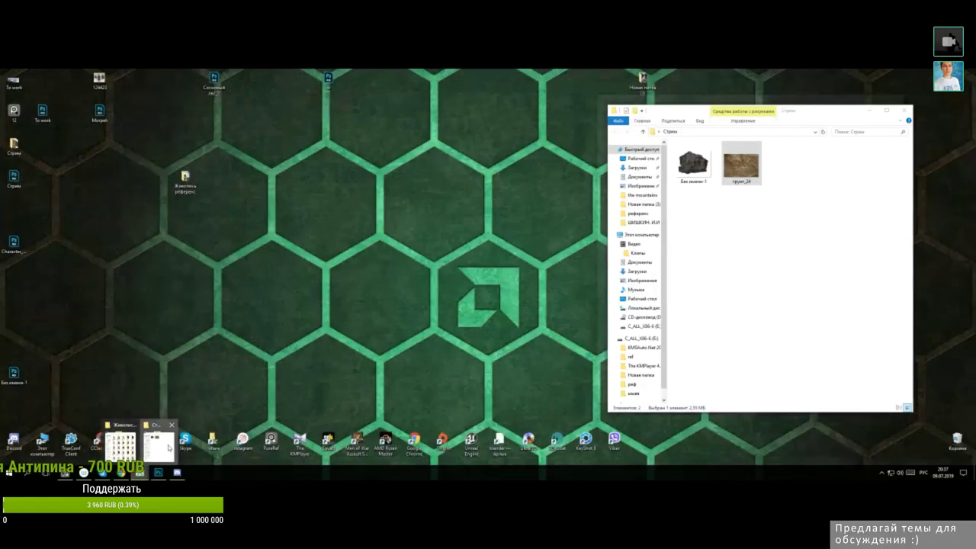
- Place the грунт_24 ground texture from the Explorer folder over the whole canvas, directly above the sky layer
left_click(180, 446)
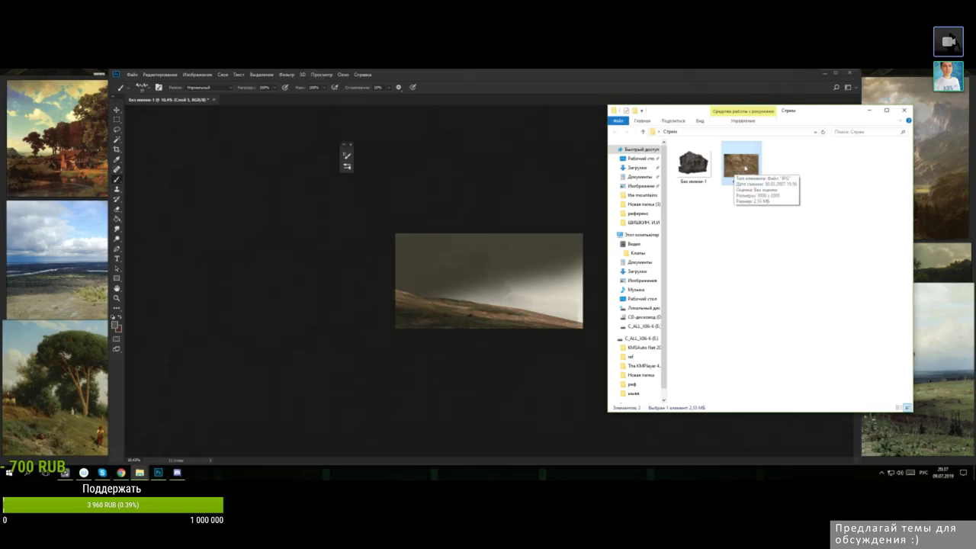
mouse_move(749, 169)
left_mouse_down()
mouse_move(706, 199)
mouse_move(523, 273)
mouse_move(605, 338)
left_mouse_up()
left_click_drag(587, 289, 574, 282)
key("Return")
- Lower the placed texture's opacity to a faint overlay on the sky and rasterize its layer
left_click(793, 181)
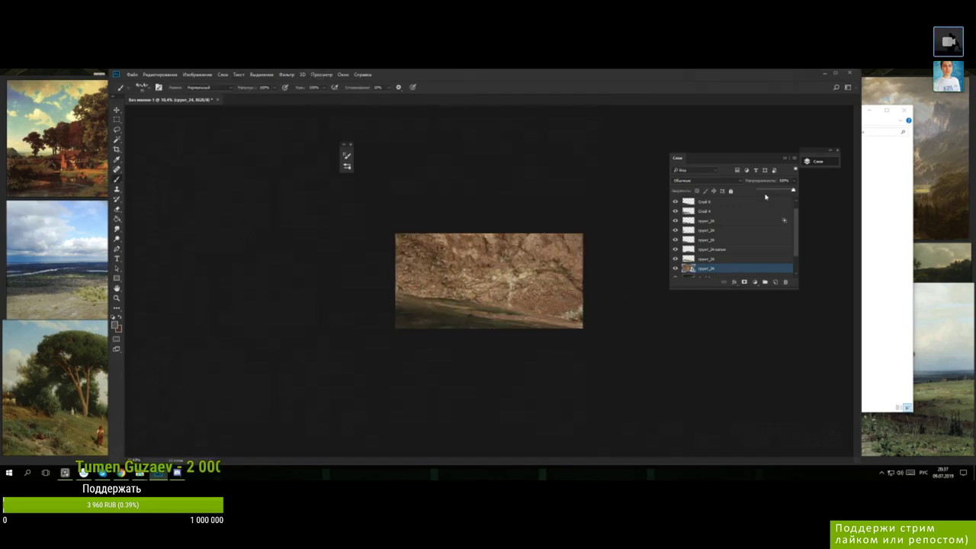
left_click(769, 191)
left_click_drag(766, 191, 763, 191)
scroll(522, 259, "up", 2)
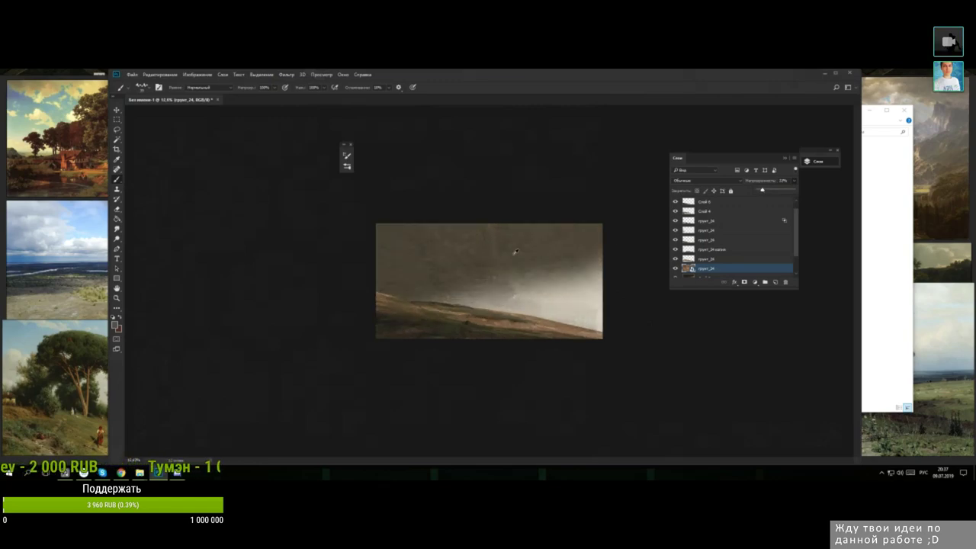
left_click(554, 260)
left_click(462, 227)
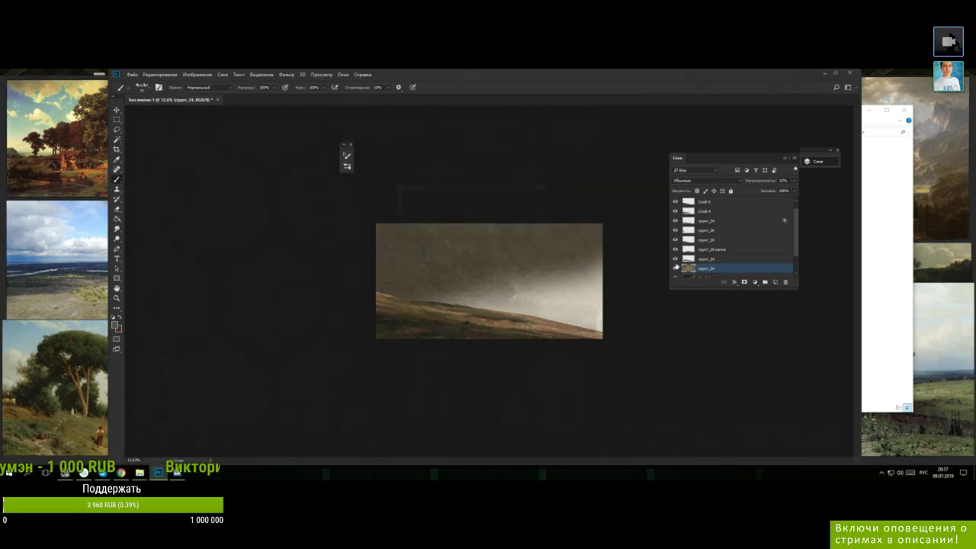
- Add a new layer above the sky texture and choose a narrow rectangular brush preset
left_click(775, 282)
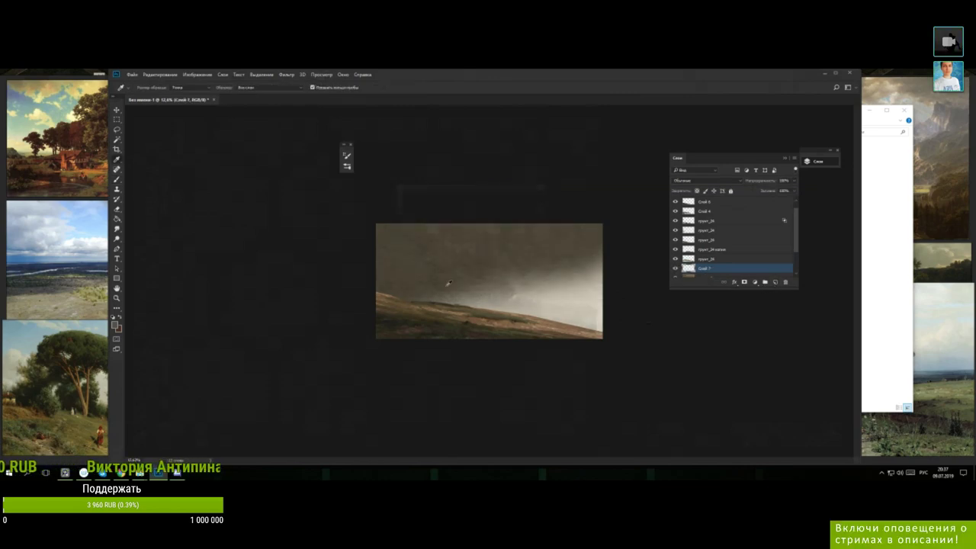
key("n")
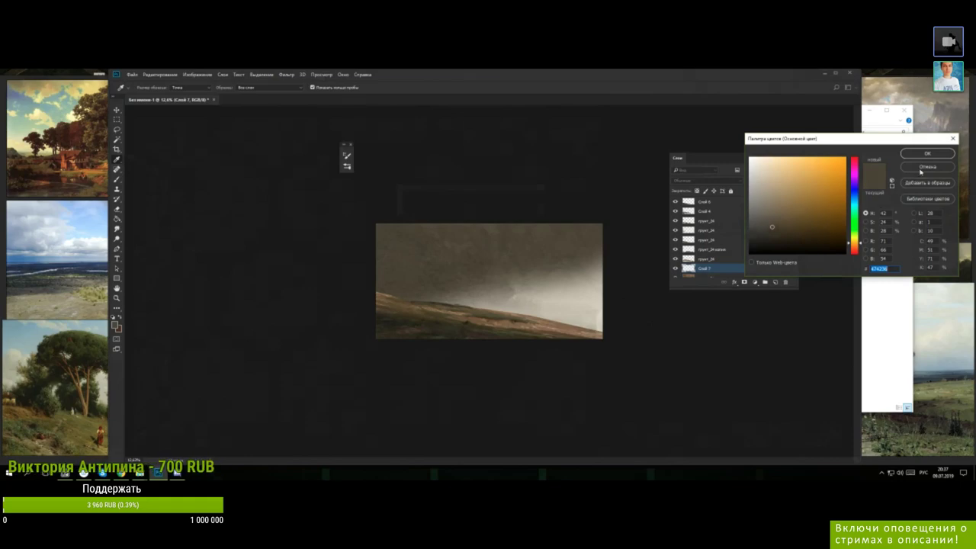
left_click(905, 168)
key("n")
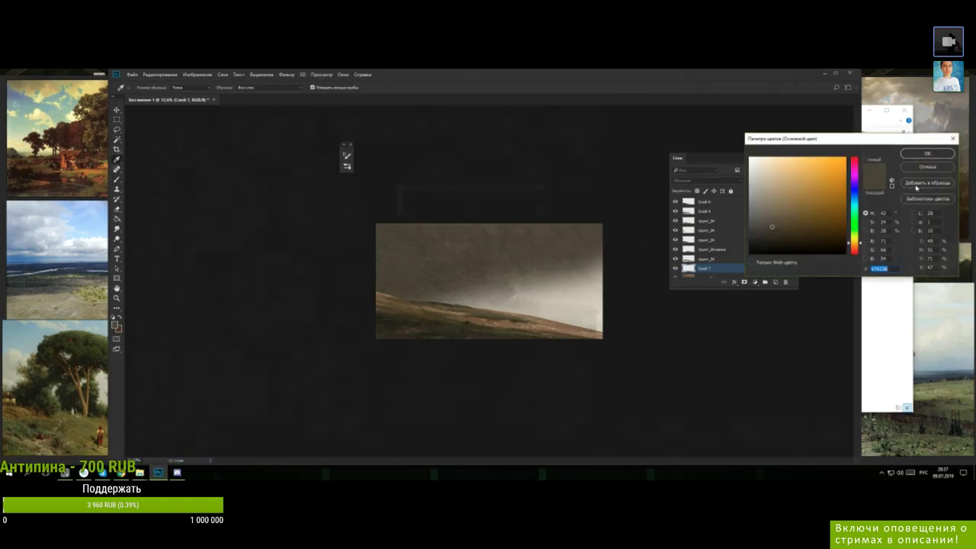
key("Escape")
right_click(582, 288)
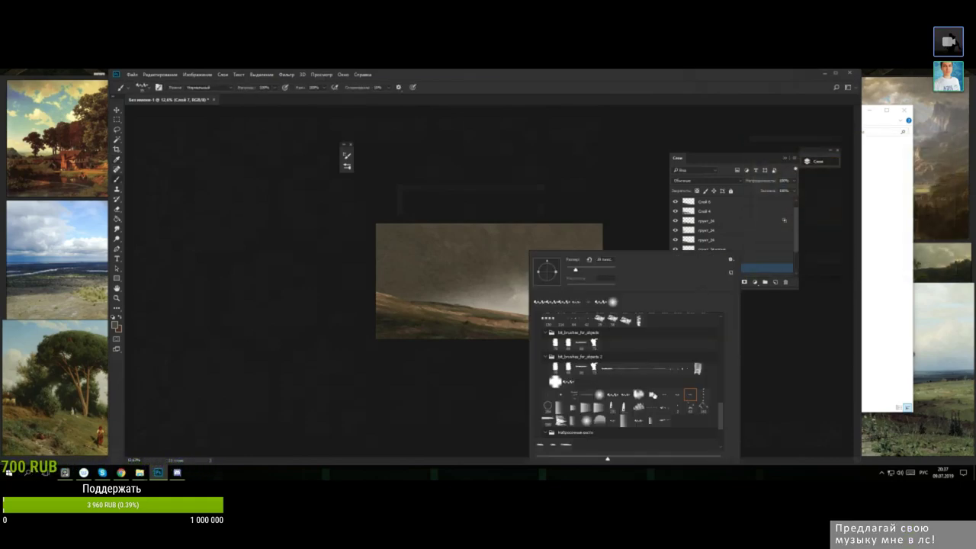
left_click(638, 425)
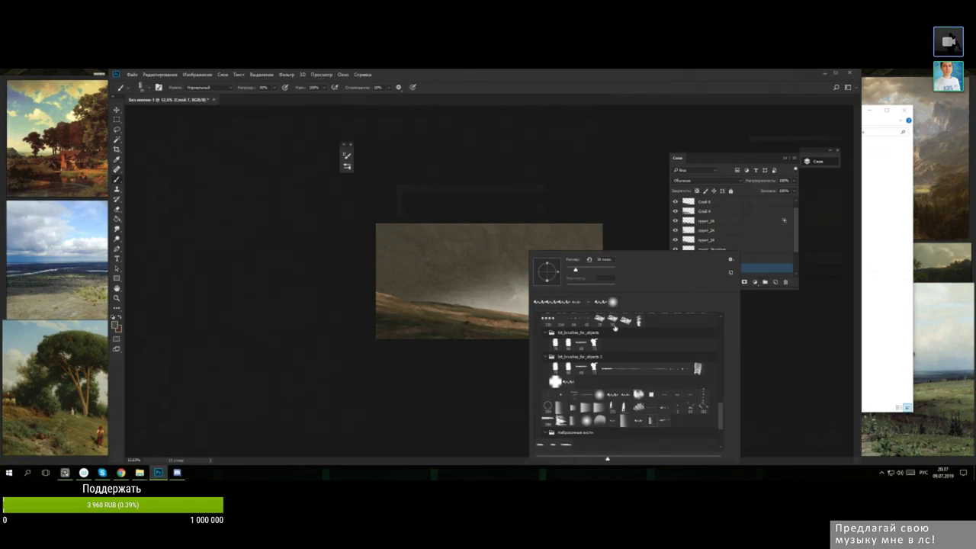
left_click(482, 262)
- Mix a muted blue-grey and paint a small patch of it in the upper-left part of the sky
key("alt")
mouse_move(452, 317)
left_mouse_down()
mouse_move(484, 324)
mouse_move(486, 312)
left_mouse_up()
key("b")
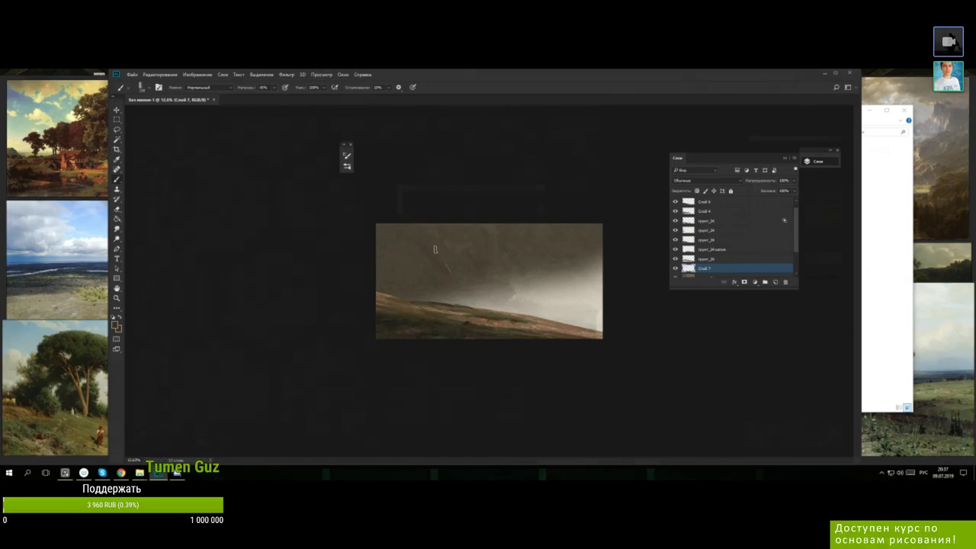
key("n")
left_click(851, 196)
left_click(759, 230)
left_click(927, 153)
key("b")
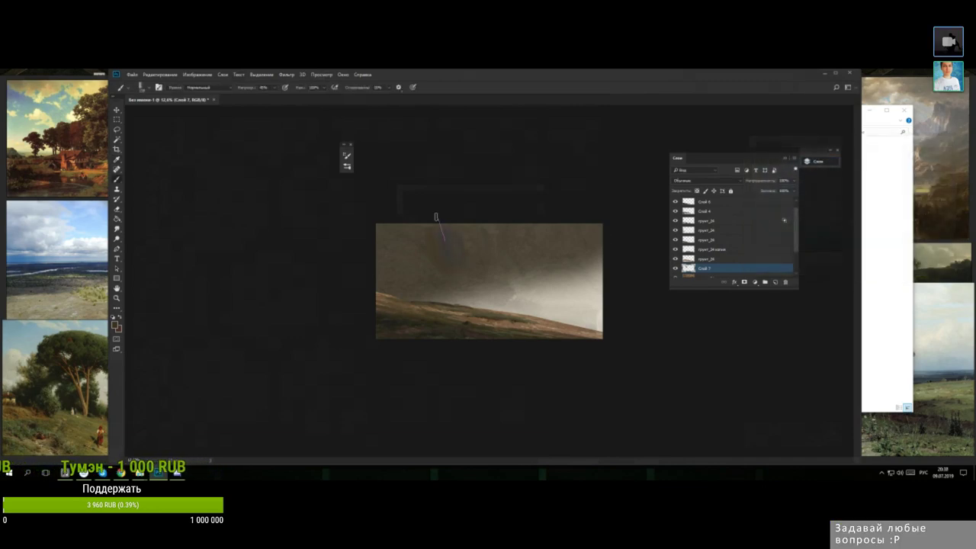
left_click_drag(464, 261, 457, 258)
- Raise the brush opacity and size, and spread sampled blue-grey tones across the upper-left sky to the canvas edge
left_click(274, 89)
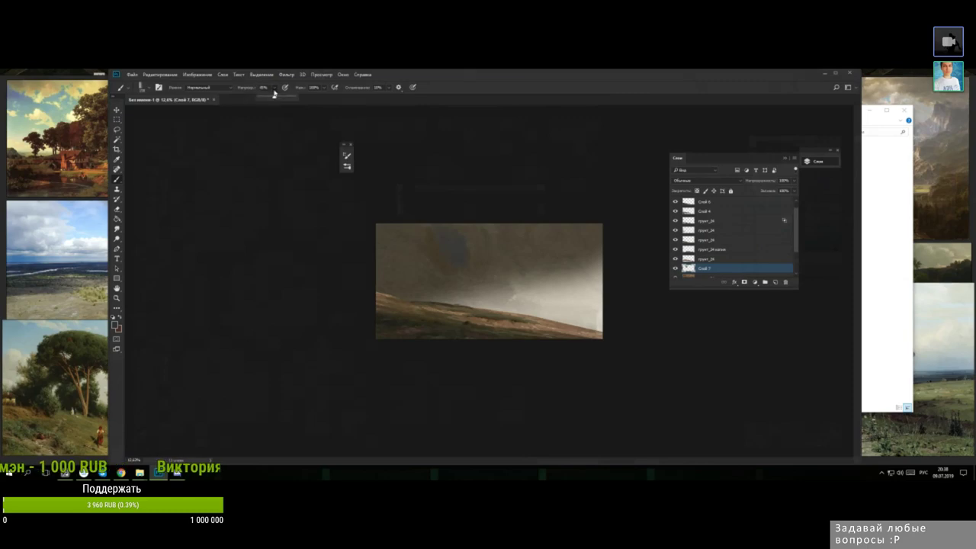
right_click(459, 252)
left_click_drag(526, 268, 537, 271)
left_click(453, 242)
key("i")
left_click(426, 260, "alt")
mouse_move(411, 257)
left_mouse_down()
mouse_move(438, 286)
mouse_move(444, 276)
left_mouse_up()
left_click(443, 261, "alt")
left_click(437, 243, "alt")
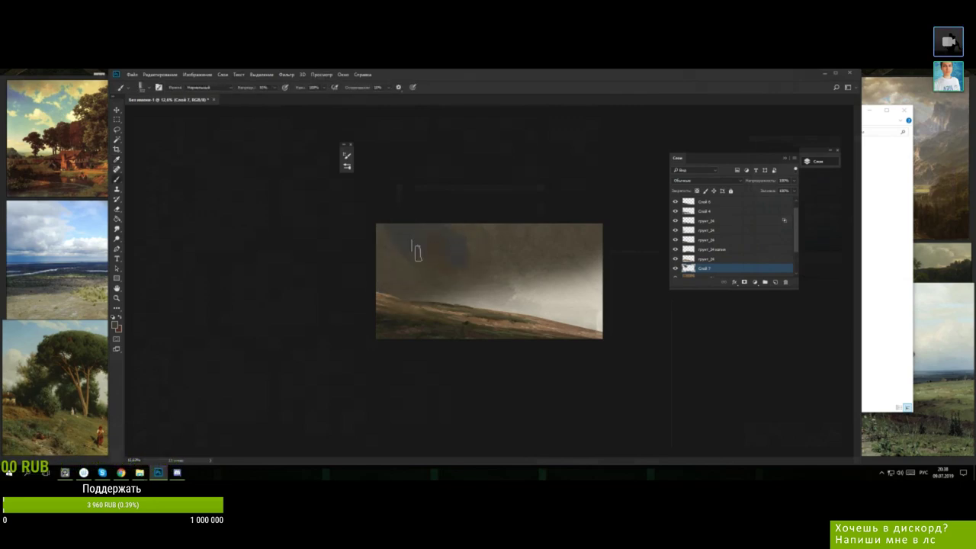
left_click(406, 245, "alt")
mouse_move(394, 239)
left_mouse_down()
mouse_move(365, 228)
mouse_move(397, 260)
mouse_move(371, 255)
left_mouse_up()
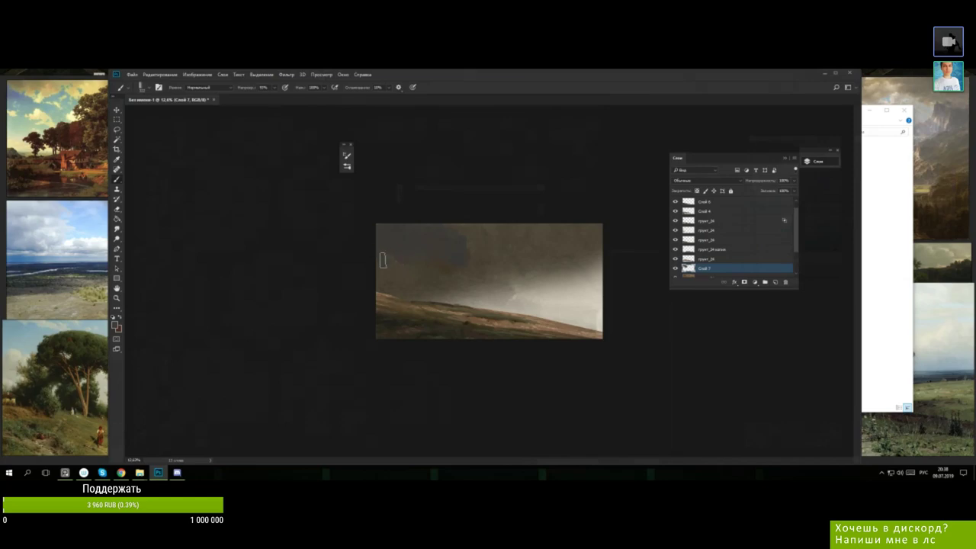
- Blend the sky just above the left part of the hill with grey-brown tones sampled nearby
left_click(401, 255, "alt")
left_click(429, 295, "alt")
mouse_move(416, 282)
left_mouse_down()
mouse_move(426, 289)
mouse_move(429, 272)
left_mouse_up()
left_click(406, 272, "alt")
left_click(456, 274, "alt")
- Mix a dark, desaturated blue-grey paint colour with a hue of 217° for the sky
key("n")
left_click(854, 196)
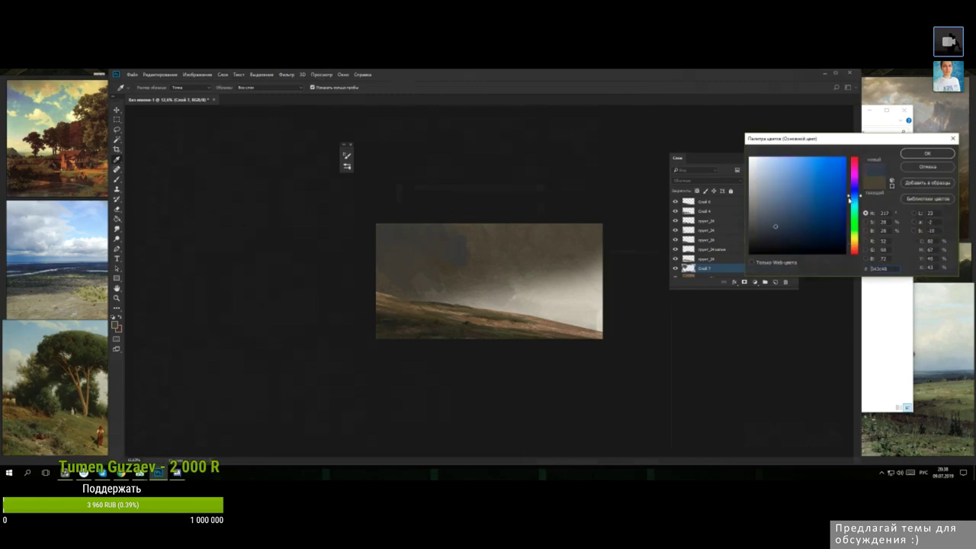
left_click(767, 225)
left_click(927, 154)
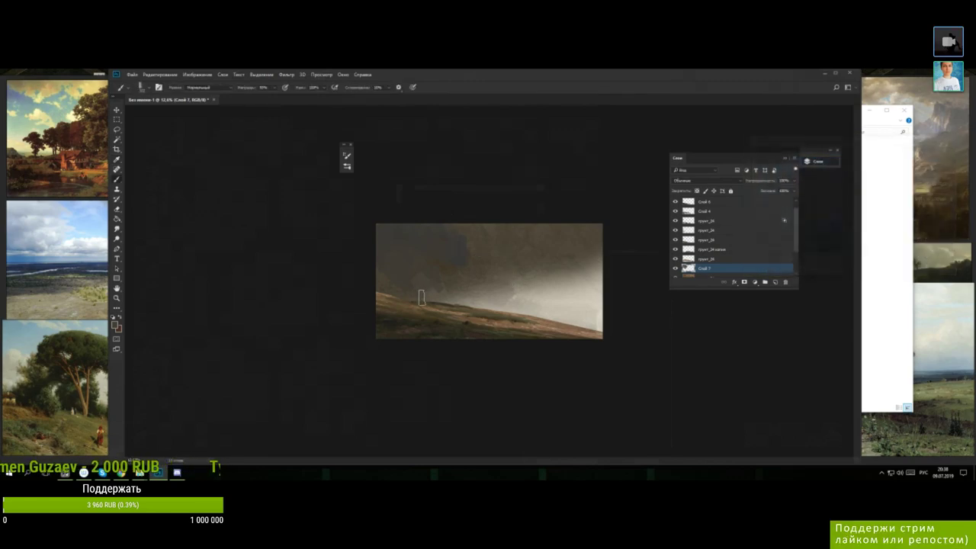
- Paint a blue-grey patch low in the sky just above the hill's middle and adjust the brush opacity
left_click(453, 294, "alt")
left_click_drag(453, 292, 485, 299)
left_click(463, 300, "alt")
left_click(467, 298, "alt")
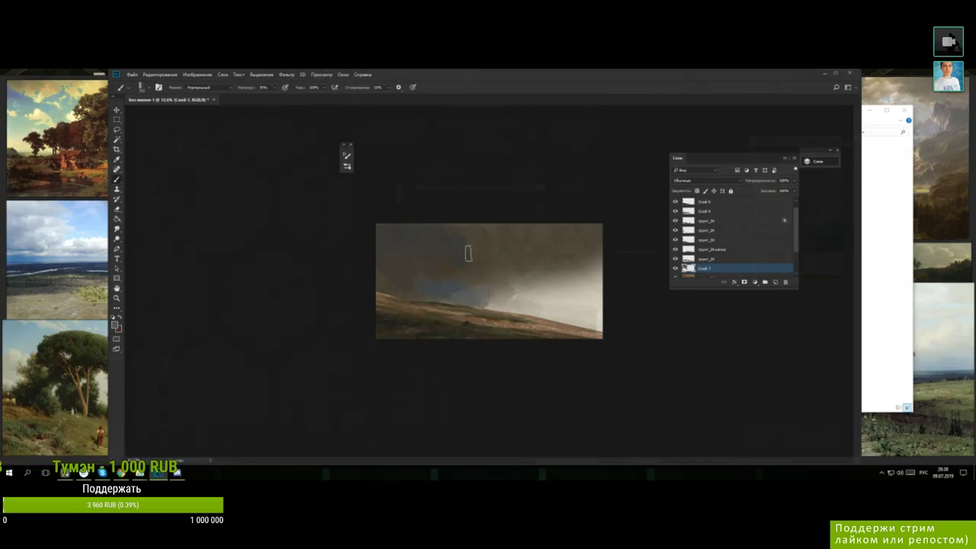
left_click(273, 89)
left_click(459, 274, "alt")
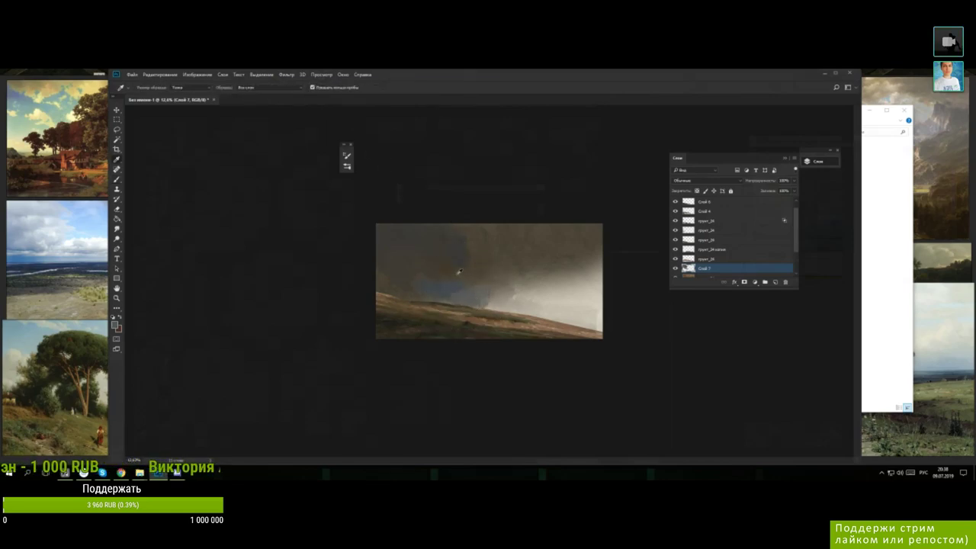
- Spread the blue-grey patch rightward towards the bright horizon, blending it with nearby sampled sky tones
mouse_move(453, 281)
left_mouse_down()
mouse_move(462, 289)
mouse_move(477, 267)
mouse_move(484, 284)
left_mouse_up()
left_click(456, 265, "alt")
left_click(471, 291, "alt")
left_click(483, 278, "alt")
left_click(486, 297, "alt")
left_click(496, 298, "alt")
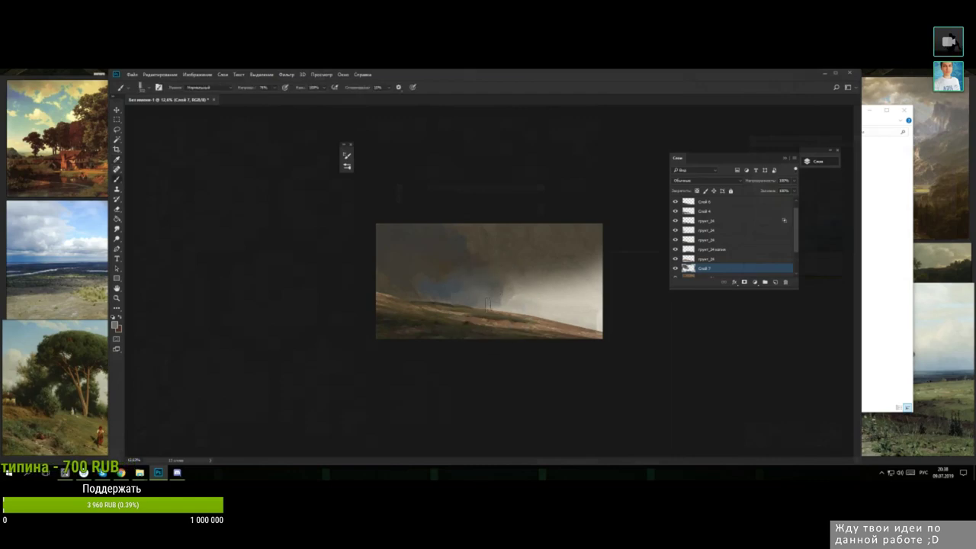
- Soften both sides of the blue-grey patch above the ridge with sampled grey tones
left_click(494, 291, "alt")
left_click(500, 298, "alt")
left_click(432, 287, "alt")
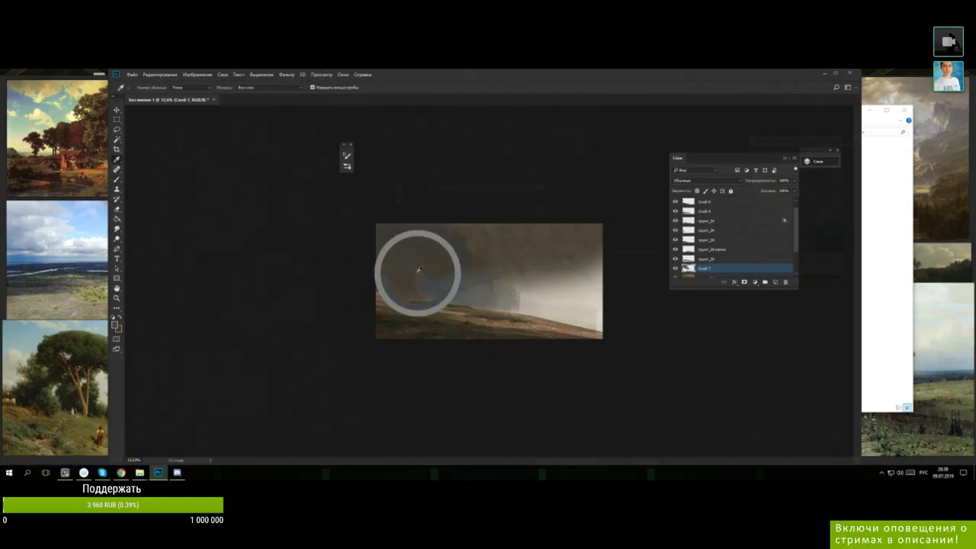
left_click(446, 288, "alt")
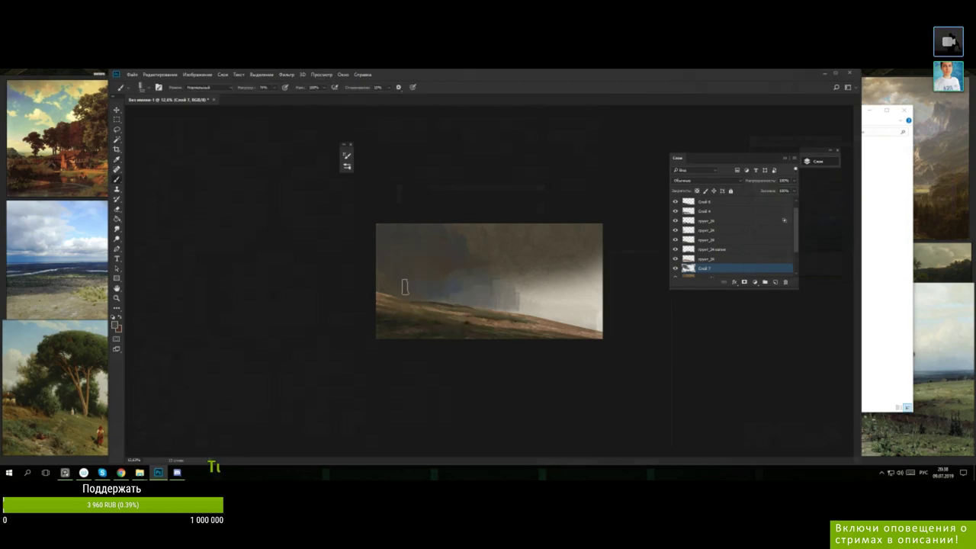
left_click(461, 297, "alt")
left_click(442, 288, "alt")
- Blend the left part of the sky with grey tones sampled near the ridge and the upper-left clouds
left_click(403, 289, "alt")
left_click(403, 283, "alt")
left_click(410, 276, "alt")
left_click(423, 239, "alt")
left_click(445, 249, "alt")
- Mix a dark brown paint colour with a hue of 27° and paint broad cloud strokes over the right sky
key("n")
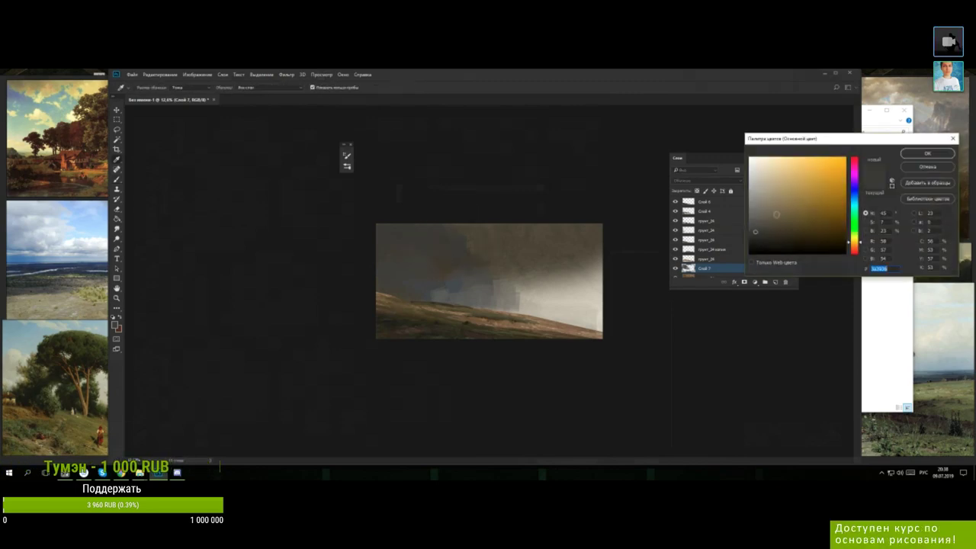
left_click(856, 249)
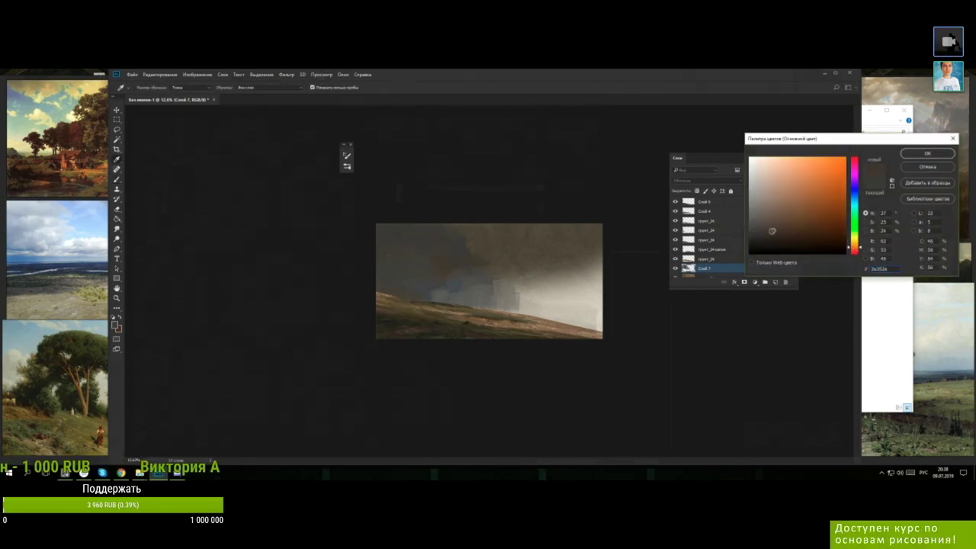
left_click(927, 154)
mouse_move(540, 251)
left_mouse_down()
mouse_move(558, 282)
mouse_move(607, 229)
mouse_move(593, 214)
mouse_move(560, 266)
mouse_move(543, 223)
mouse_move(535, 234)
mouse_move(495, 190)
mouse_move(483, 249)
mouse_move(517, 299)
left_mouse_up()
- Cover most of the bright area above the right slope with grey-brown cloud strokes in sampled tones
left_click(501, 279, "alt")
left_click(496, 294, "alt")
left_click(508, 284, "alt")
mouse_move(519, 296)
left_mouse_down()
mouse_move(541, 282)
mouse_move(548, 302)
mouse_move(520, 265)
mouse_move(538, 278)
mouse_move(551, 271)
mouse_move(553, 318)
mouse_move(532, 296)
mouse_move(553, 313)
mouse_move(568, 292)
mouse_move(535, 308)
left_mouse_up()
left_click(521, 293, "alt")
left_click(517, 267, "alt")
left_click(538, 307, "alt")
left_click(528, 302, "alt")
left_click(512, 311, "alt")
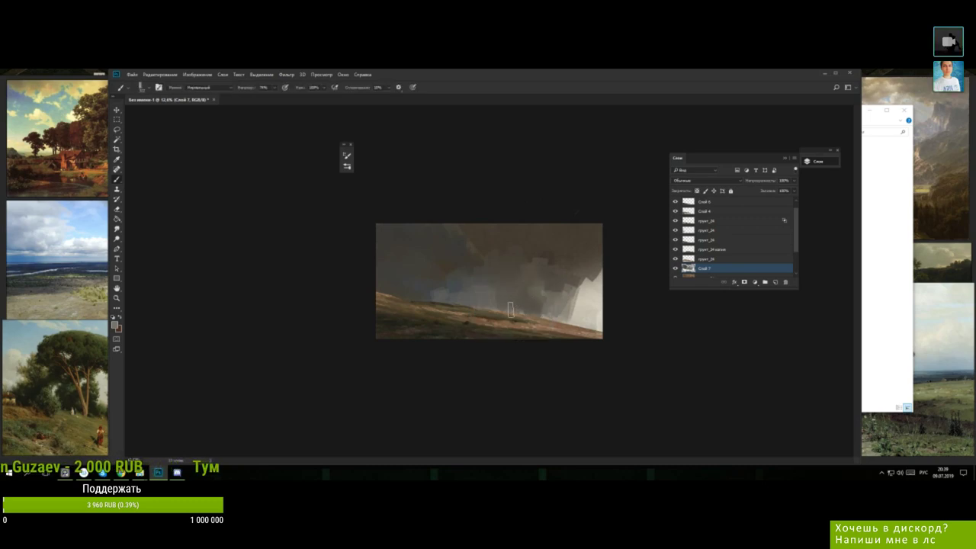
- Blend the new right-hand clouds into the blue-grey sky with tones sampled around the ridge and mid-sky
left_click(530, 299, "alt")
left_click(533, 302, "alt")
left_click(520, 285, "alt")
left_click(512, 303, "alt")
left_click(502, 279, "alt")
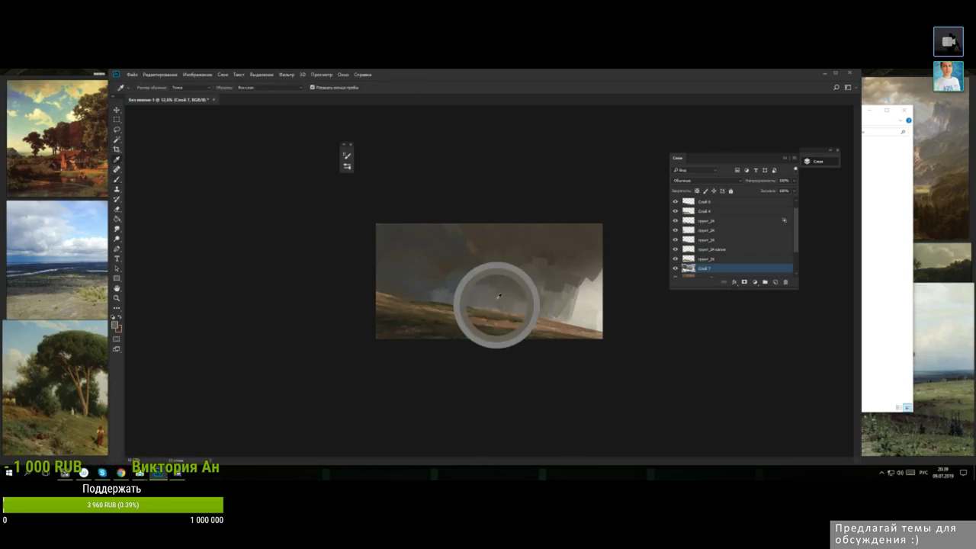
left_click(488, 248, "alt")
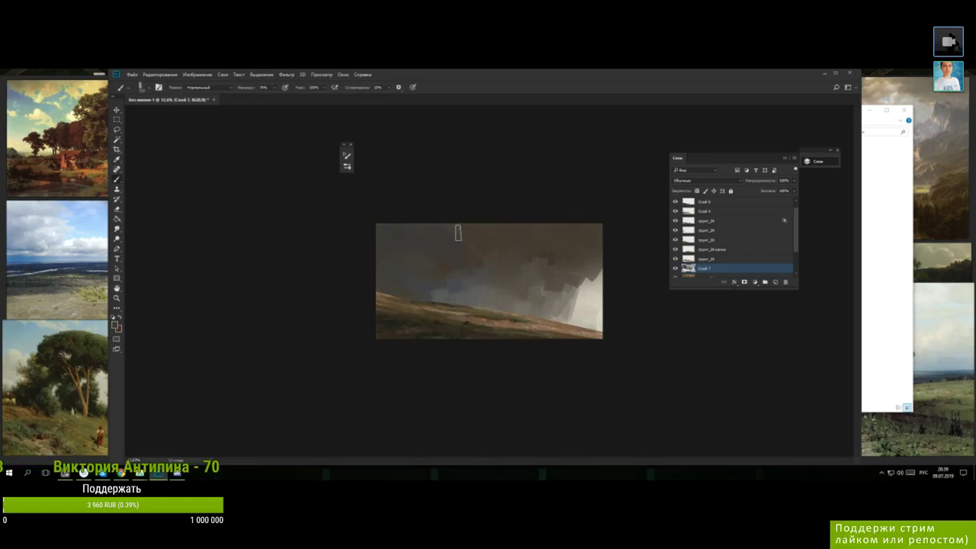
- Mix a darker warm brown from a sampled sky tone and paint a dark cloud mass in the upper-left sky
left_click(459, 233, "alt")
key("n")
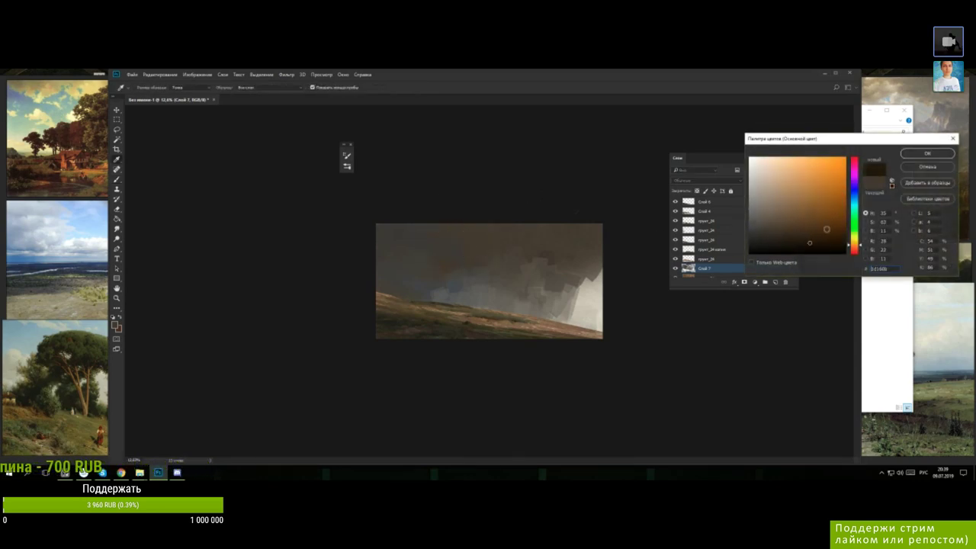
left_click(927, 153)
mouse_move(444, 246)
left_mouse_down()
mouse_move(438, 223)
mouse_move(439, 249)
left_mouse_up()
left_click(445, 248, "alt")
- Bring the covered reference images into view and return to the painting
key("n")
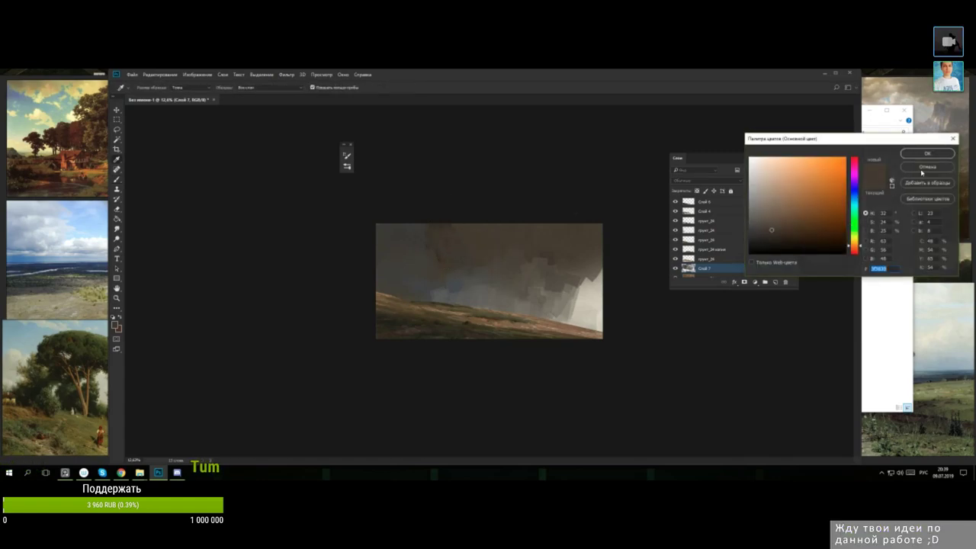
left_click(922, 167)
left_click(923, 165)
left_click(161, 472)
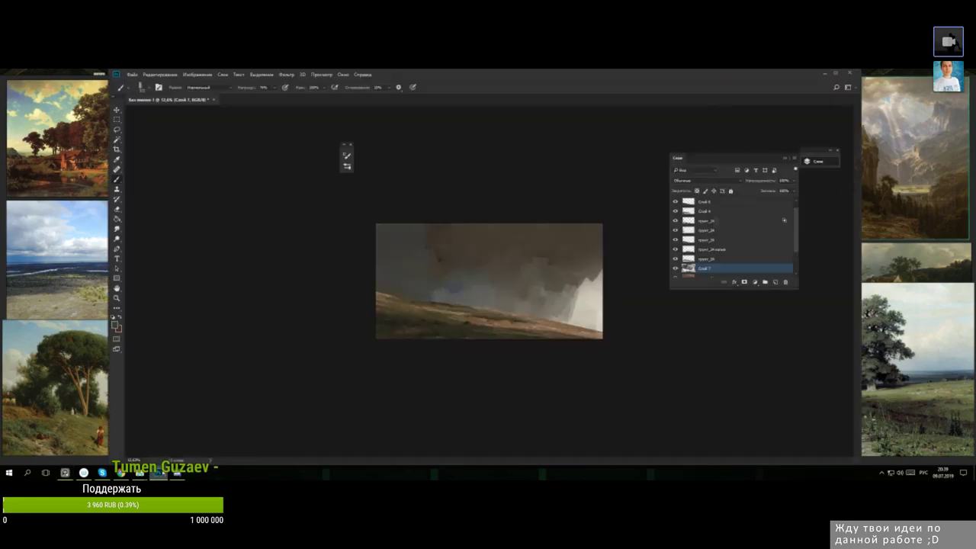
- Choose a different textured brush and work sampled cloud tones into the edge of the upper-left dark cloud
right_click(479, 251)
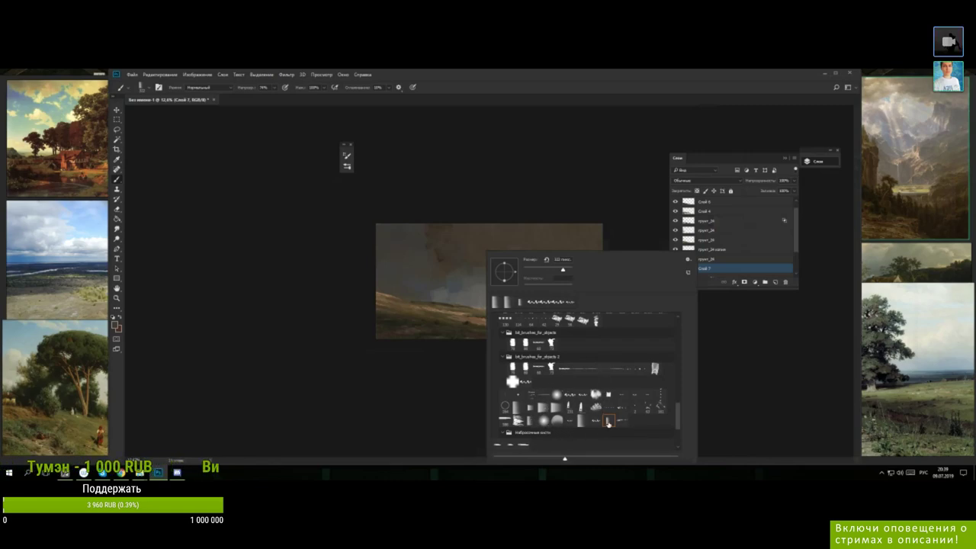
left_click(662, 407)
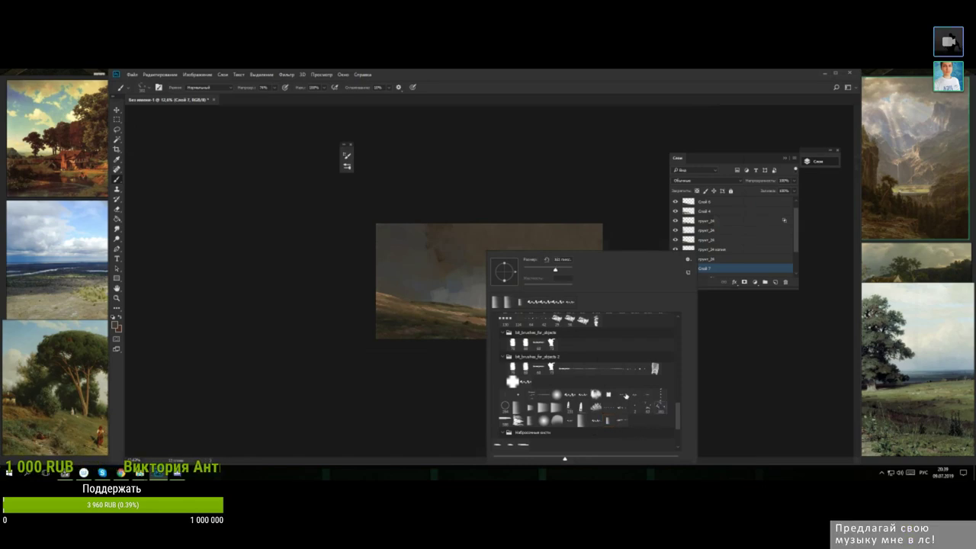
left_click(427, 264)
left_click(441, 259, "alt")
left_click(427, 247, "alt")
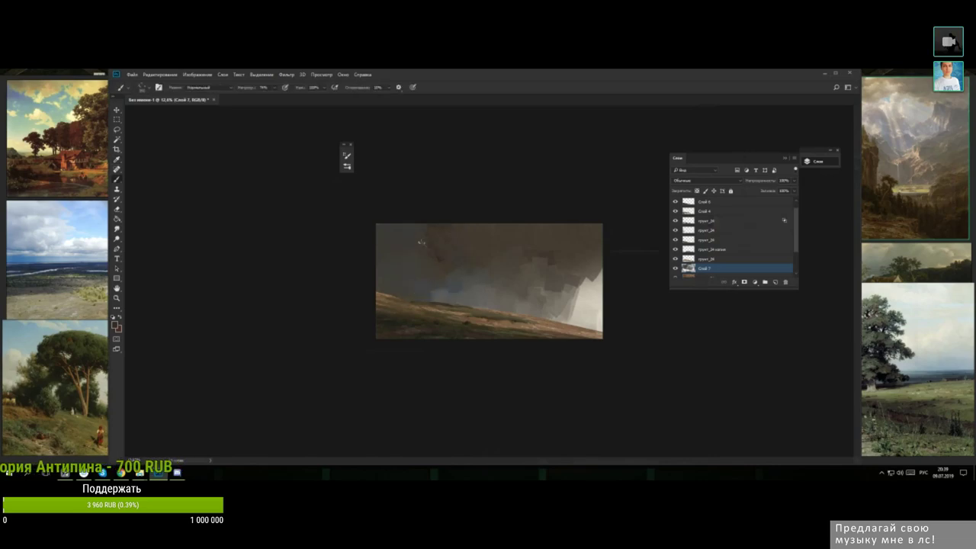
left_click(404, 237, "alt")
left_click(407, 244, "alt")
- Switch to another textured brush and paint broken dark brown strokes on the upper-left cloud
right_click(433, 246)
left_click(568, 402)
left_click(420, 246)
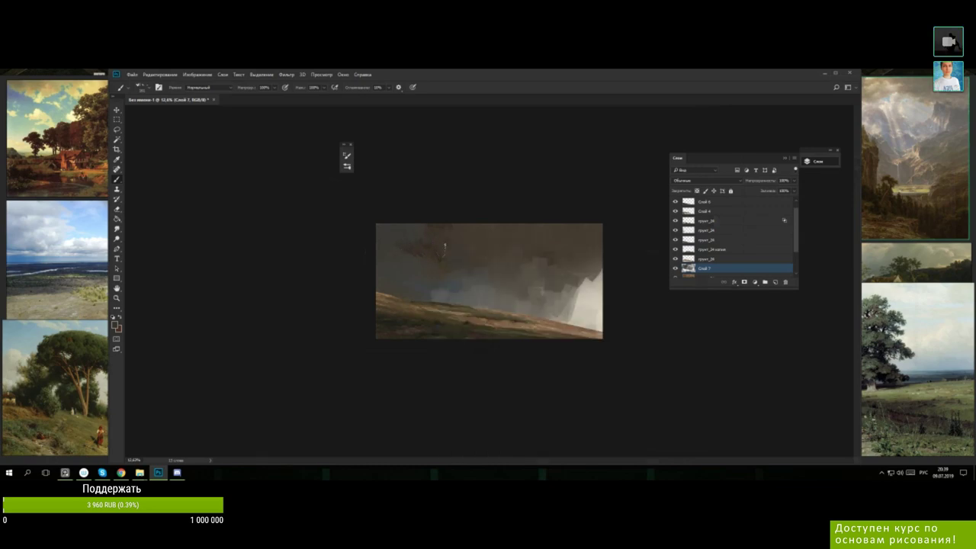
key("n")
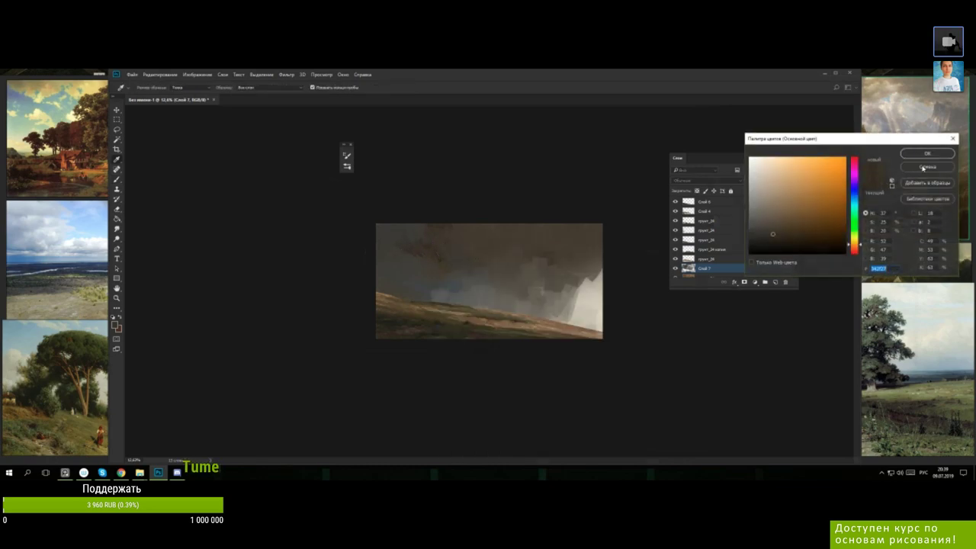
left_click(924, 168)
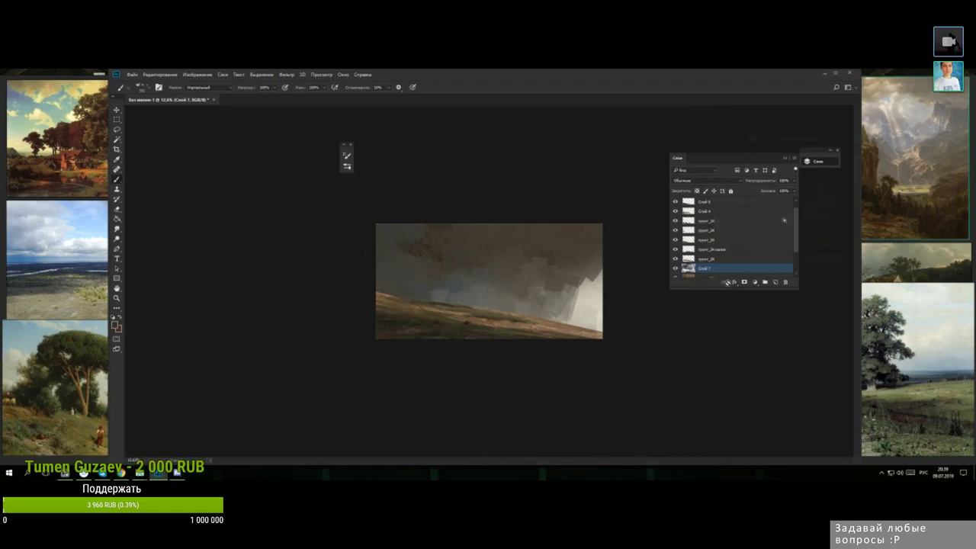
- Add a new layer and paint a thin dark stroke from the ridge across the right horizon in a sampled ground colour
left_click(782, 283)
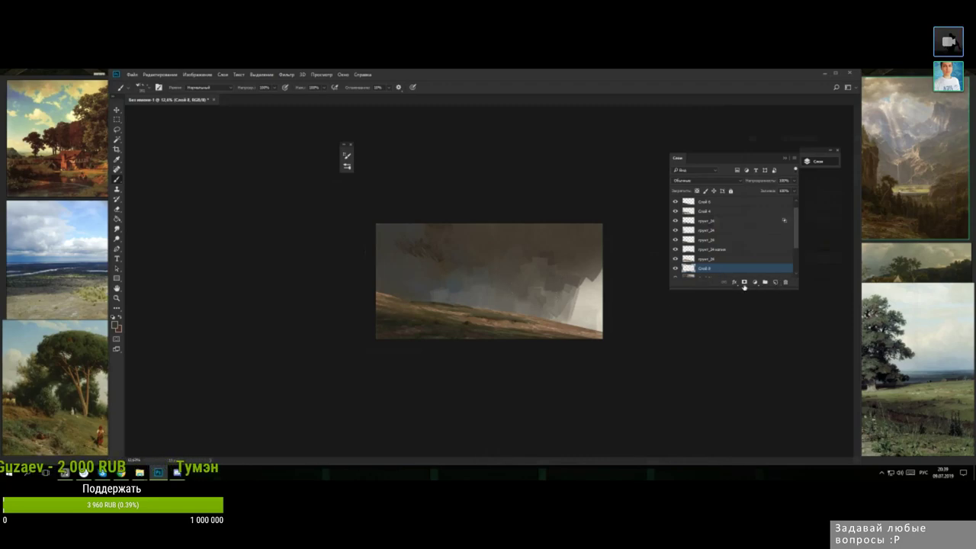
left_click(444, 305, "alt")
right_click(488, 288)
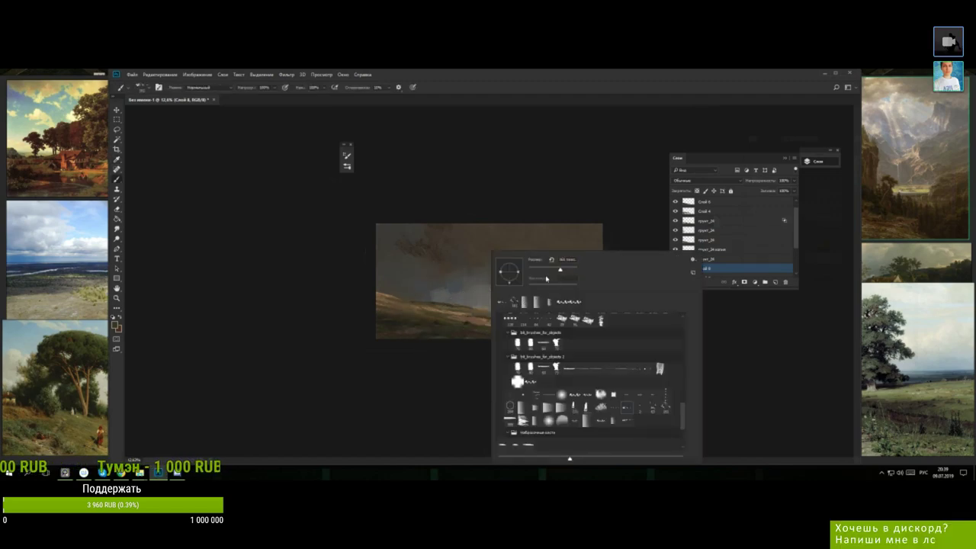
left_click(452, 306)
left_click_drag(475, 307, 593, 321)
- Choose another brush and extend the dark distant land strip behind the slope to the right canvas edge
key("n")
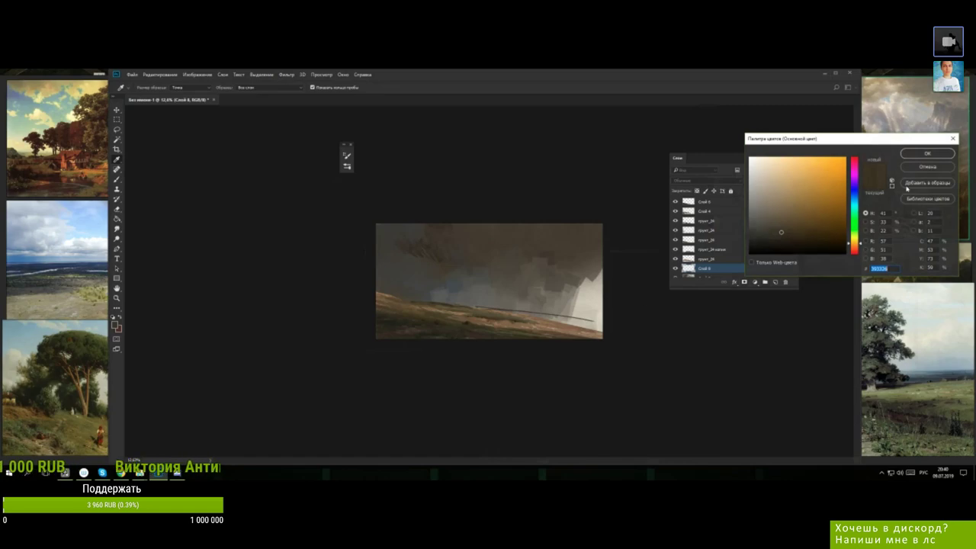
key("Return")
right_click(559, 282)
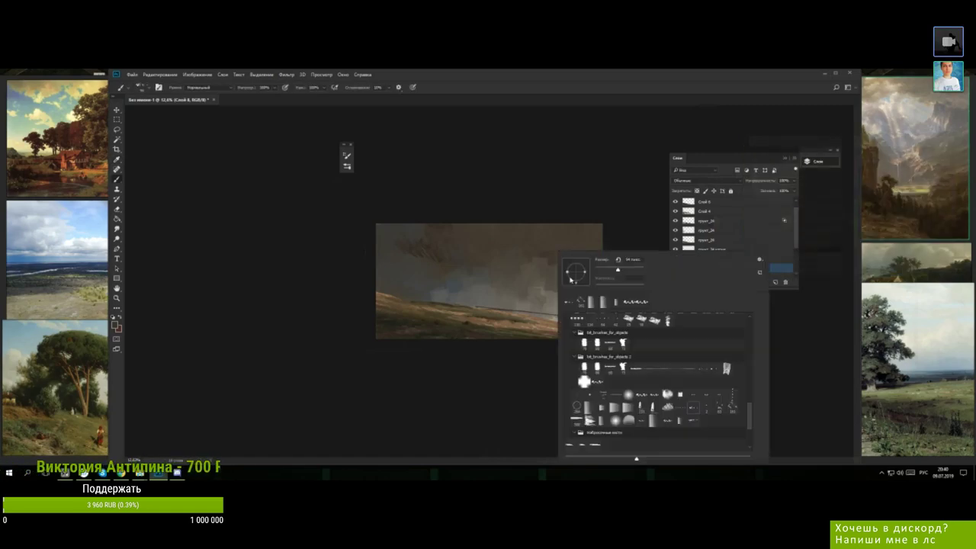
left_click(693, 395)
mouse_move(516, 312)
left_mouse_down()
mouse_move(583, 320)
mouse_move(511, 312)
left_mouse_up()
left_click_drag(593, 318, 603, 321)
left_click(577, 309, "alt")
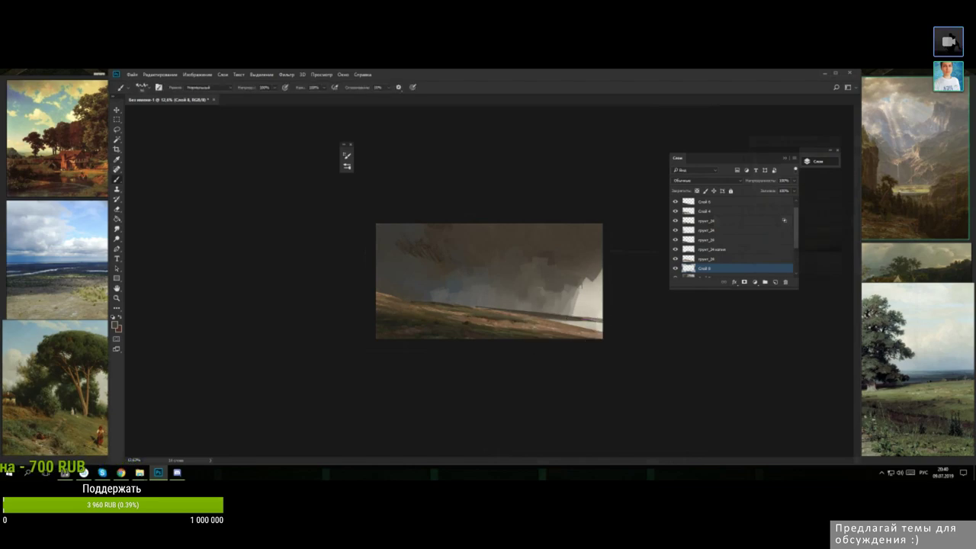
- Mix a muted blue-grey and paint it along the distant strip on the right
key("n")
left_click_drag(857, 242, 858, 230)
left_click(854, 194)
left_click(763, 232)
left_click(907, 165)
mouse_move(542, 316)
left_mouse_down()
mouse_move(614, 324)
mouse_move(538, 317)
mouse_move(614, 320)
left_mouse_up()
- Build up the distant strip to the right canvas edge with strokes in sampled blue-grey tones
left_click(572, 319, "alt")
left_click(540, 314, "alt")
left_click_drag(520, 311, 610, 315)
left_click(557, 312, "alt")
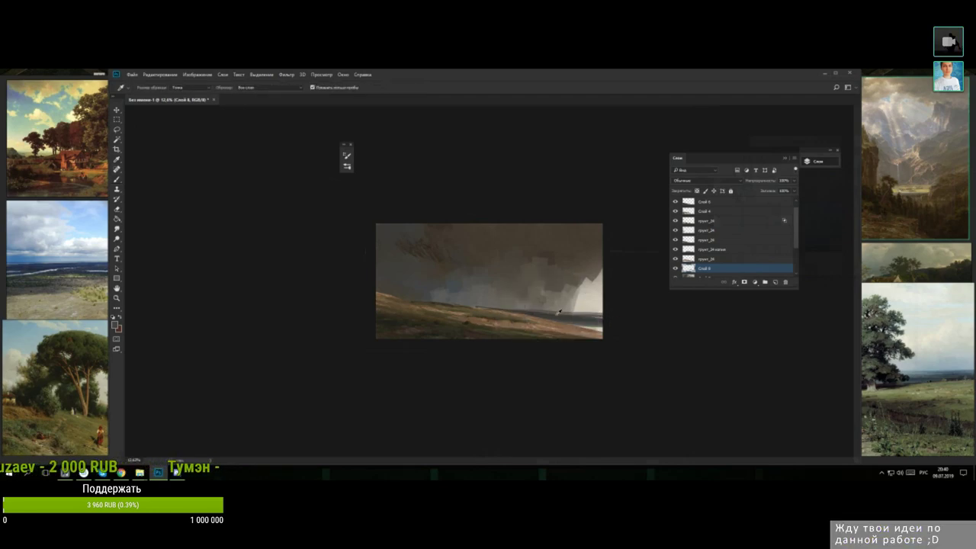
left_click_drag(540, 314, 603, 316)
mouse_move(546, 312)
left_mouse_down()
mouse_move(594, 313)
mouse_move(584, 314)
mouse_move(604, 328)
left_mouse_up()
- Fill the gap between the distant strip and the slope with sampled tones and paint a straight horizon edge
left_click(585, 319, "alt")
left_click(570, 321, "alt")
left_click(596, 327, "alt")
left_click(586, 324, "alt")
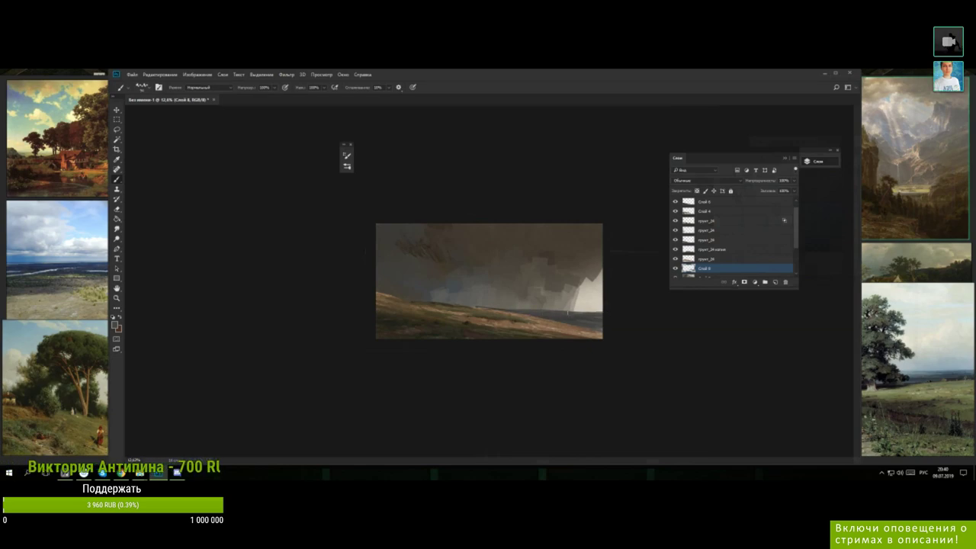
left_click_drag(523, 311, 607, 311)
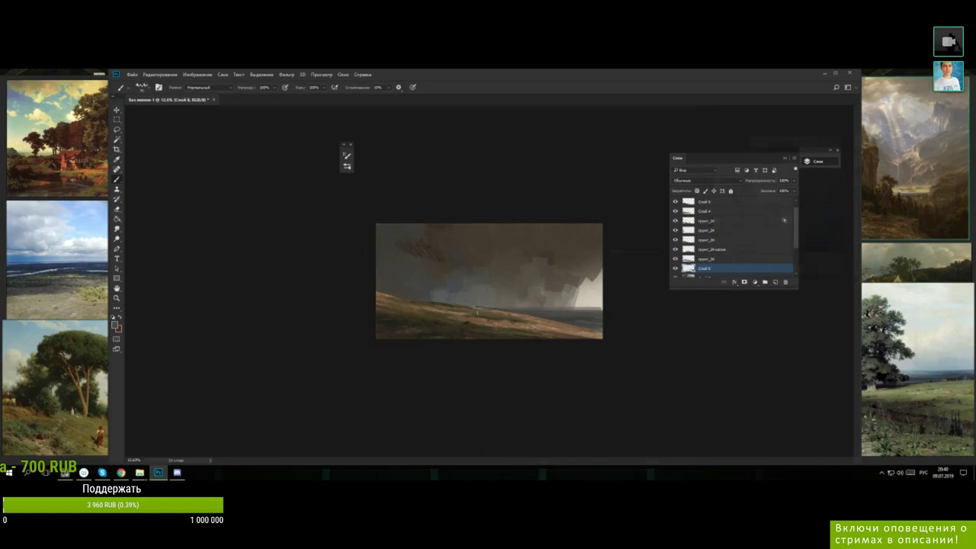
left_click(610, 311, "shift")
- Touch up the ridge and the left end of the horizon with sampled sky and ground colours
left_click(475, 304, "alt")
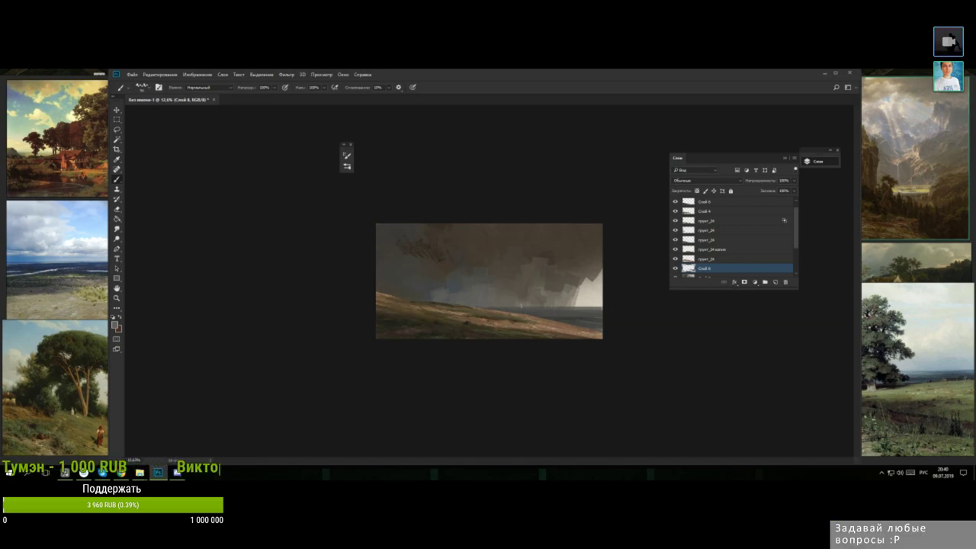
left_click(533, 304)
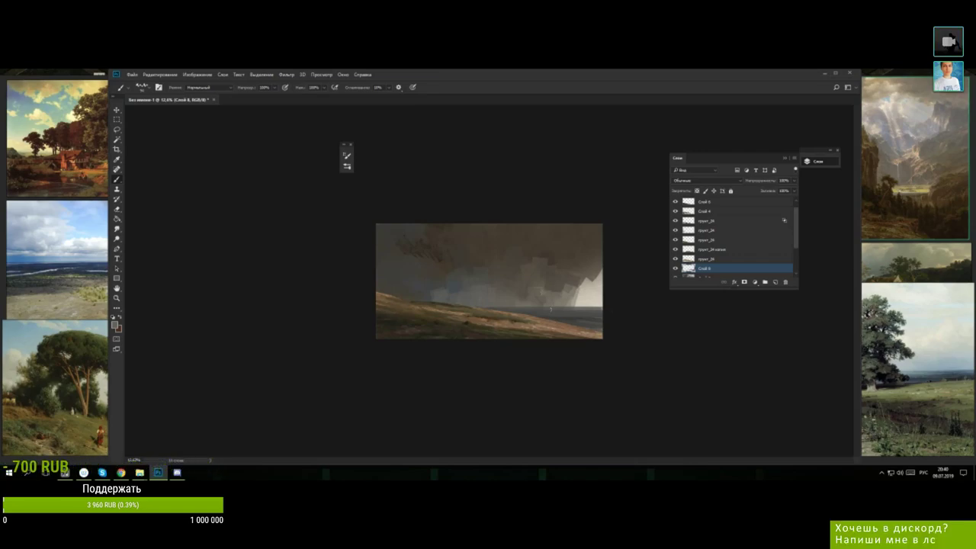
left_click(508, 317, "alt")
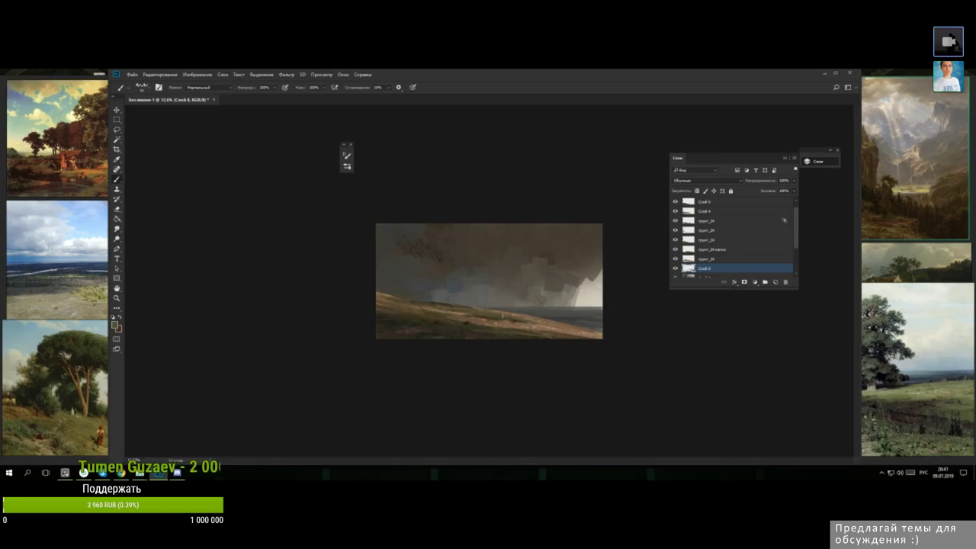
- Mix a muted blue from the sampled horizon colour, adjust the brush, and paint it over the distant strip
left_click(557, 306, "alt")
key("n")
left_click_drag(856, 201, 856, 197)
left_click(776, 212)
left_click(921, 155)
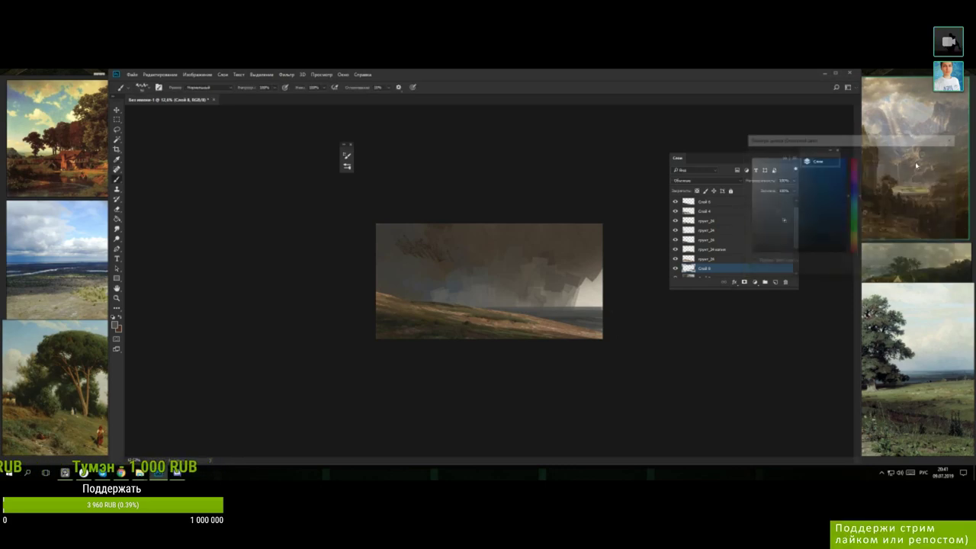
right_click(562, 313)
left_click(495, 329)
left_click(554, 306, "alt")
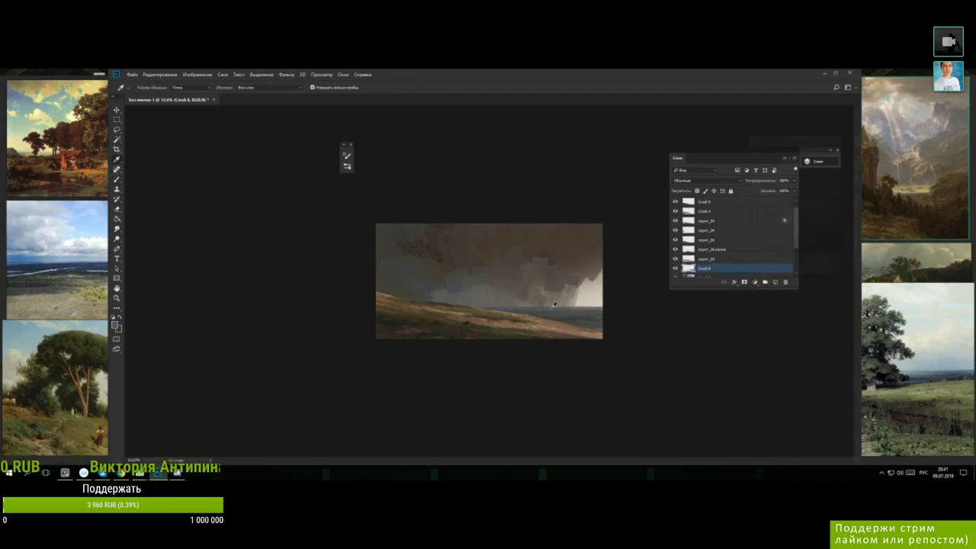
- Refine the hillside below the ridge with colours sampled from the slope
key("alt")
key("alt")
left_click(495, 319, "alt")
left_click(514, 320, "alt")
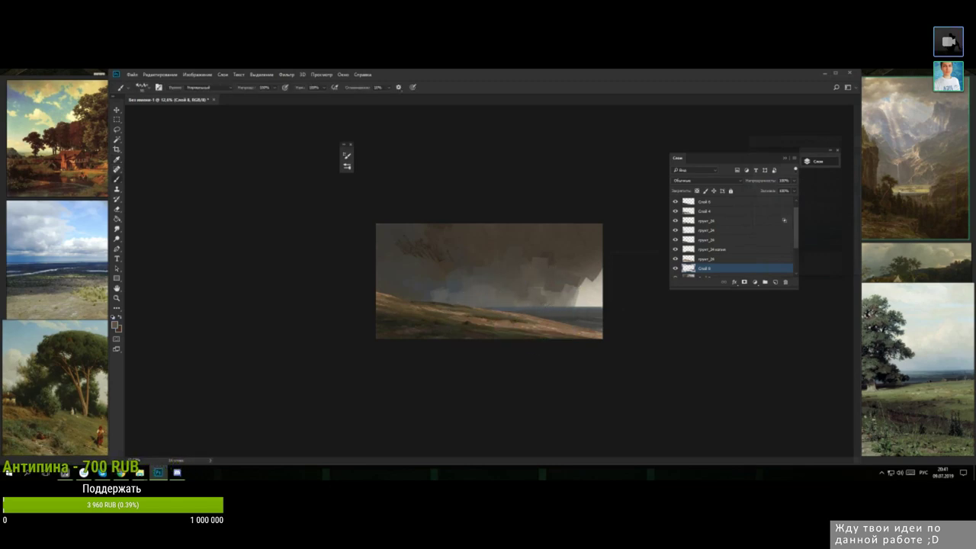
- Mix a desaturated blue-grey and paint small accents on the distant strip beside the slope
left_click(114, 325)
left_click(756, 225)
left_click(761, 231)
left_click(912, 156)
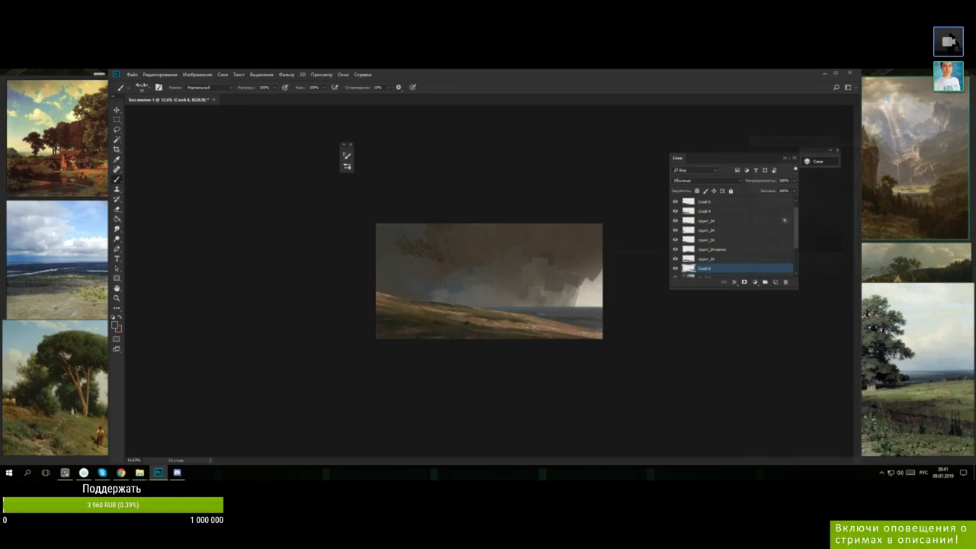
left_click(529, 309, "alt")
left_click(529, 309, "alt")
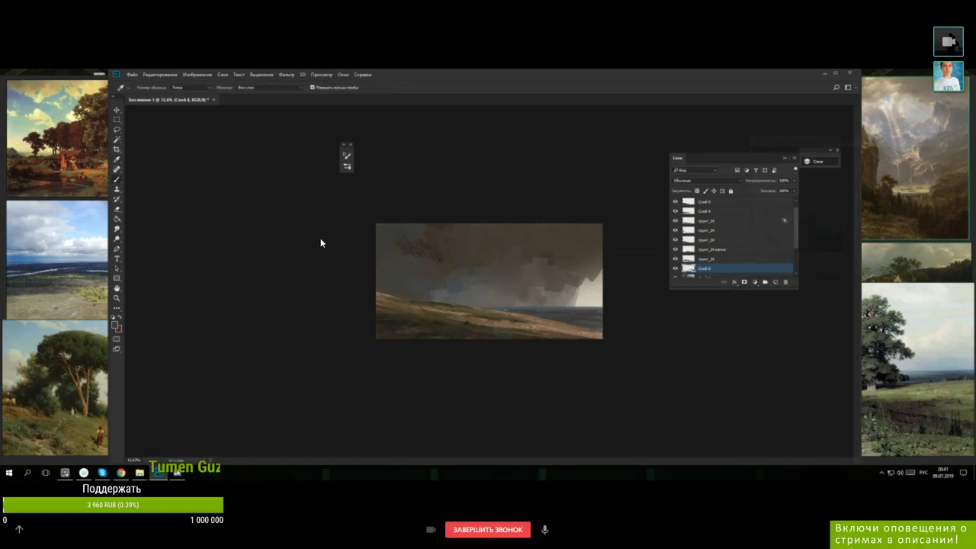
- Blend the distant strip's upper edge into the sky using colours sampled around the horizon behind the slope
left_click(504, 307, "alt")
left_click(493, 308, "alt")
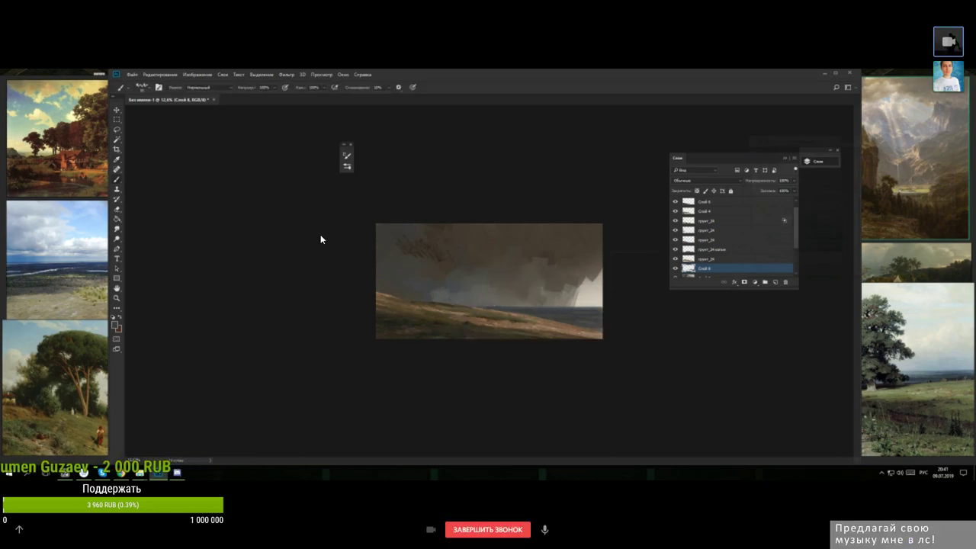
left_click(492, 308, "alt")
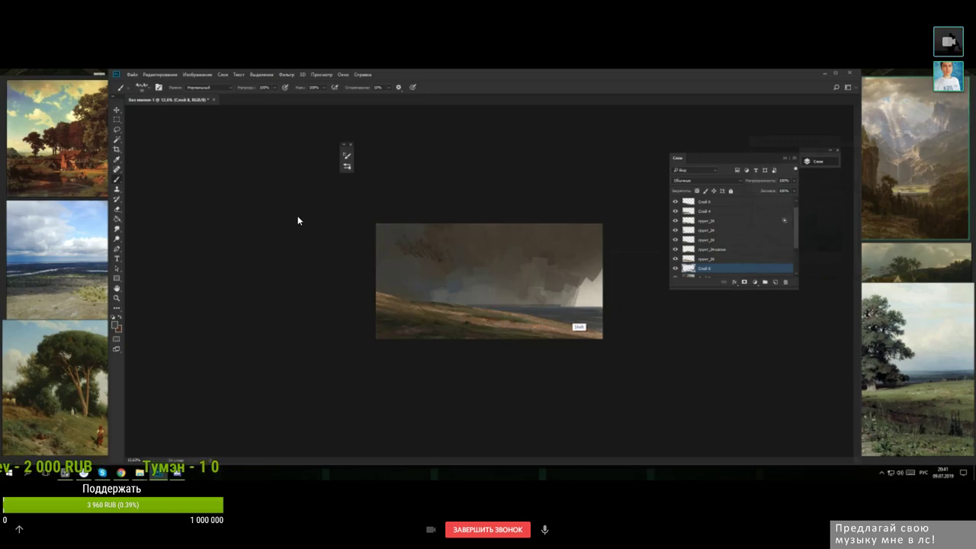
left_click(499, 302, "alt")
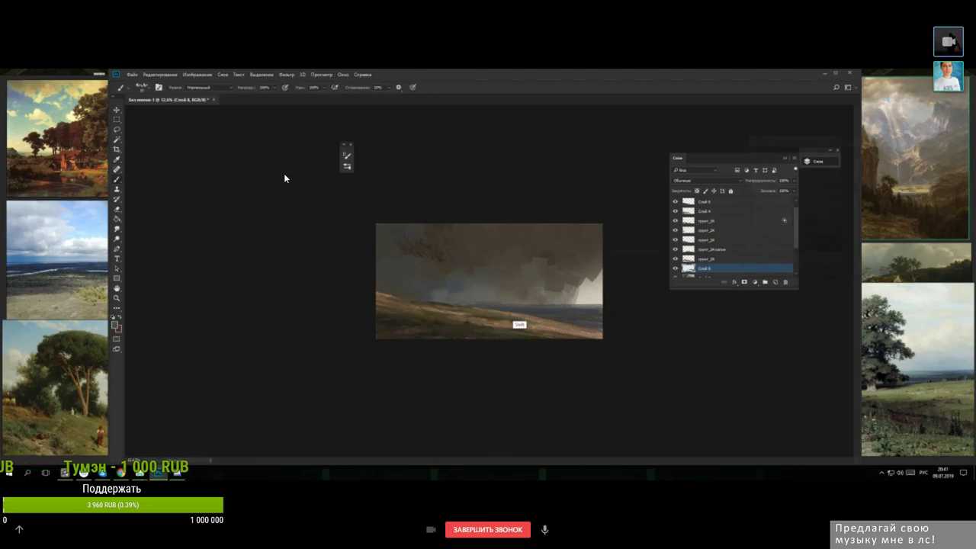
left_click(503, 299, "alt")
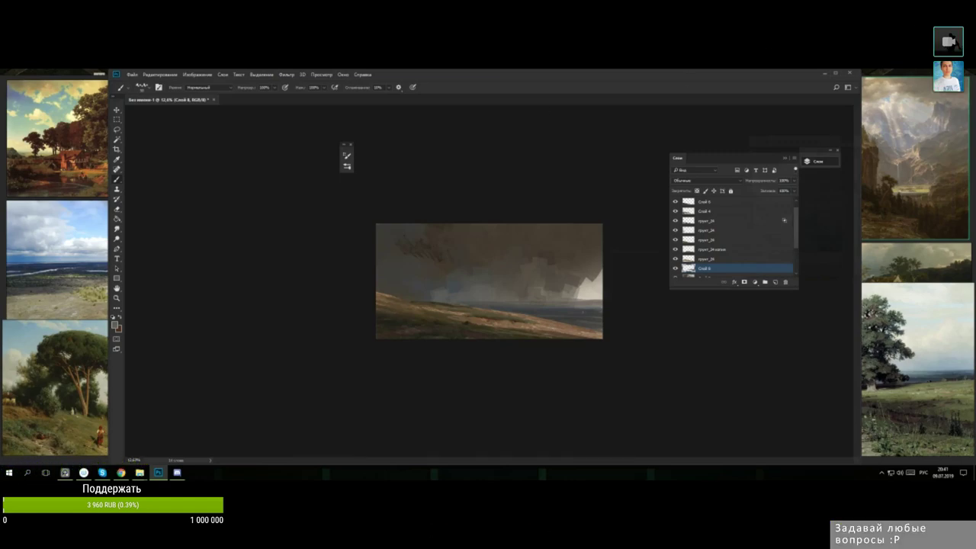
key("i")
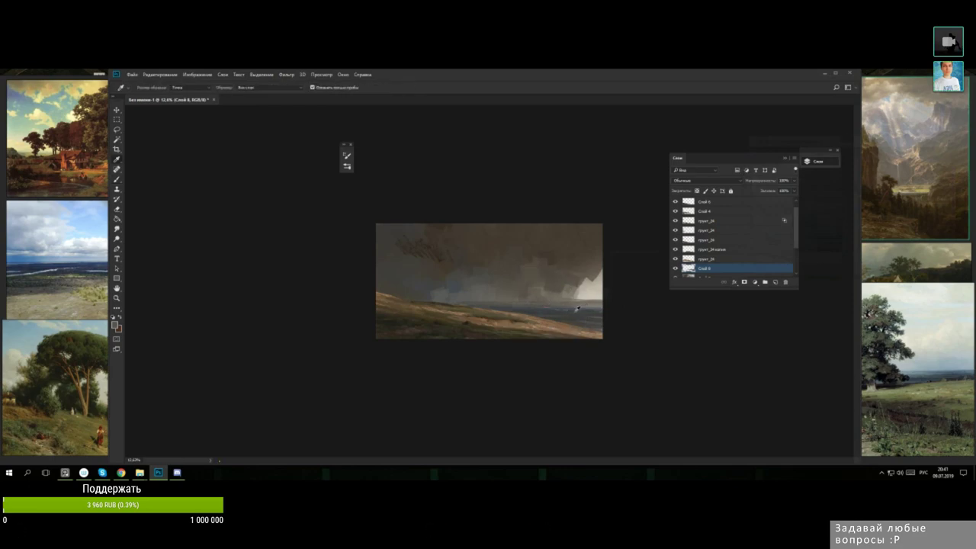
key("b")
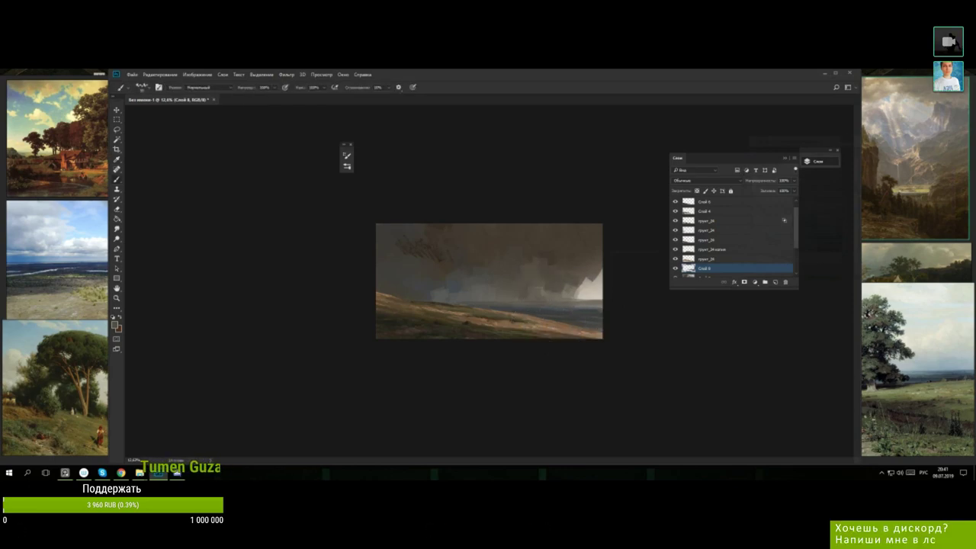
- Paint ground tones onto the distant plain with colours sampled from the hillside and the strip beside it
left_click(465, 321, "alt")
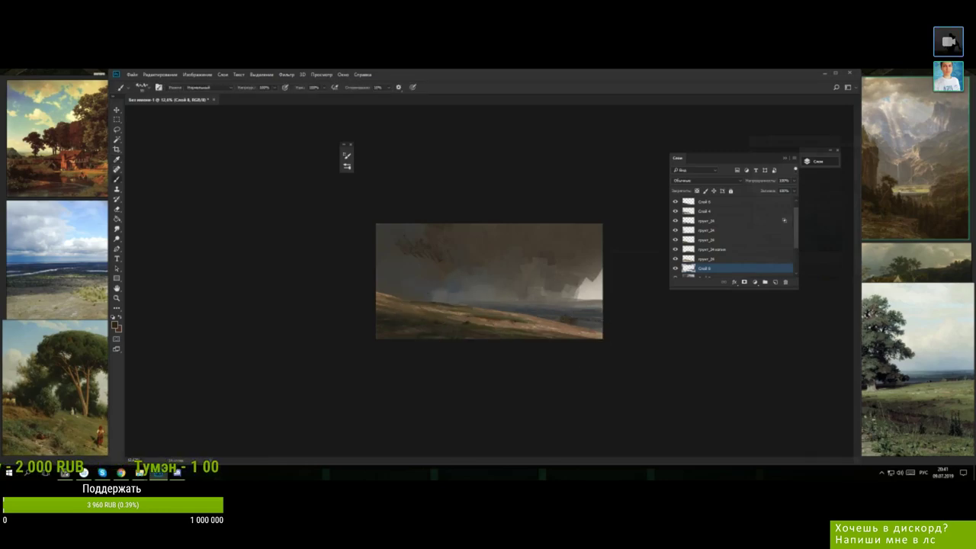
left_click(585, 319, "alt")
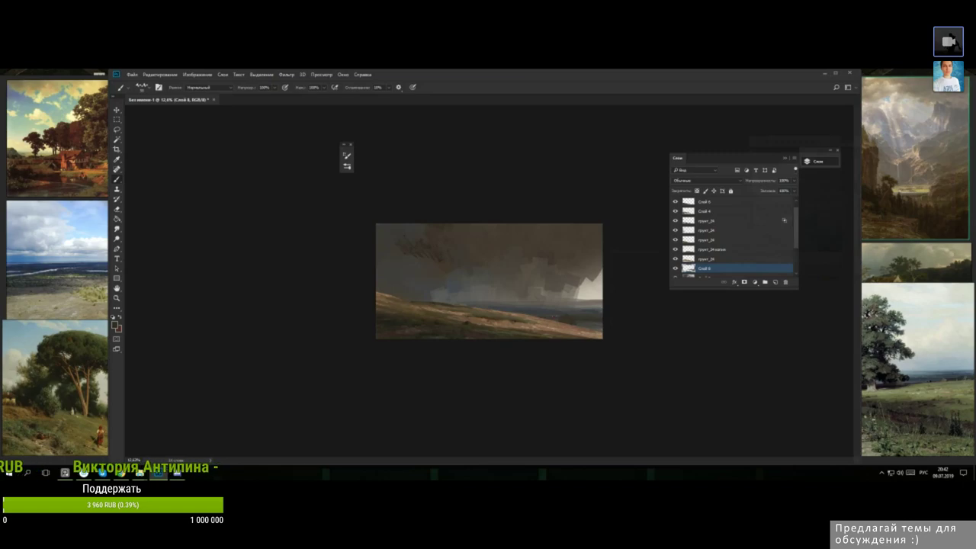
left_click(558, 313, "alt")
left_click(576, 319, "alt")
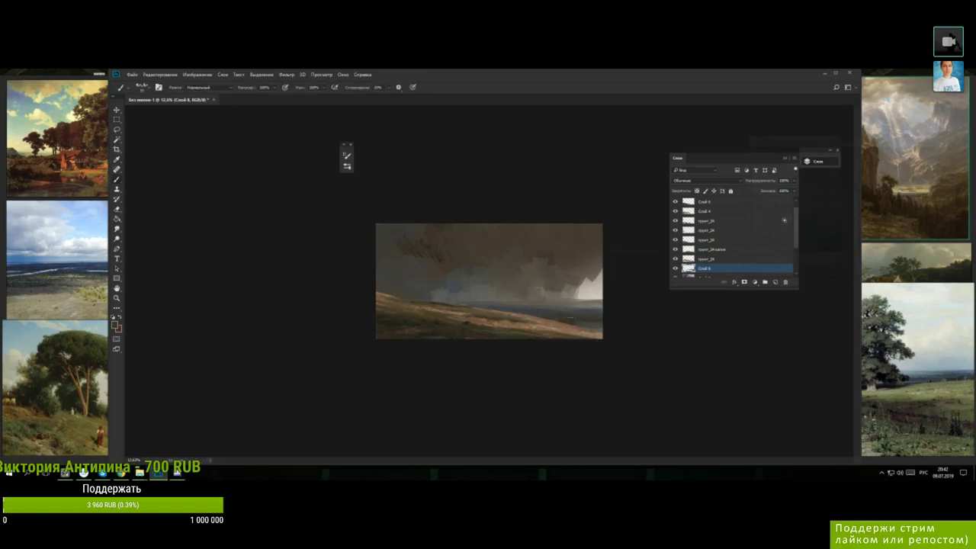
left_click(551, 313, "alt")
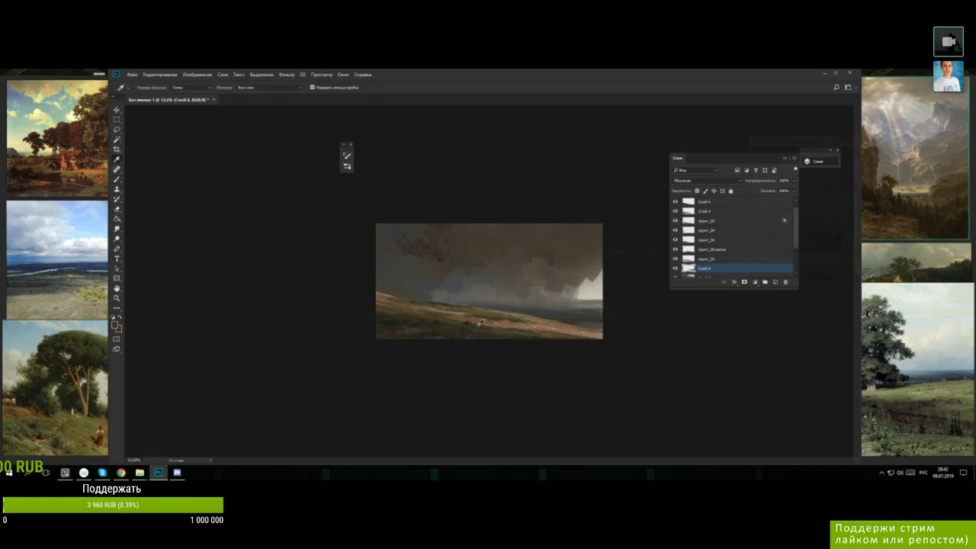
- Mix a very dark, desaturated green from a sampled hillside shadow and add dark accents to the distant plain
left_click(440, 320, "alt")
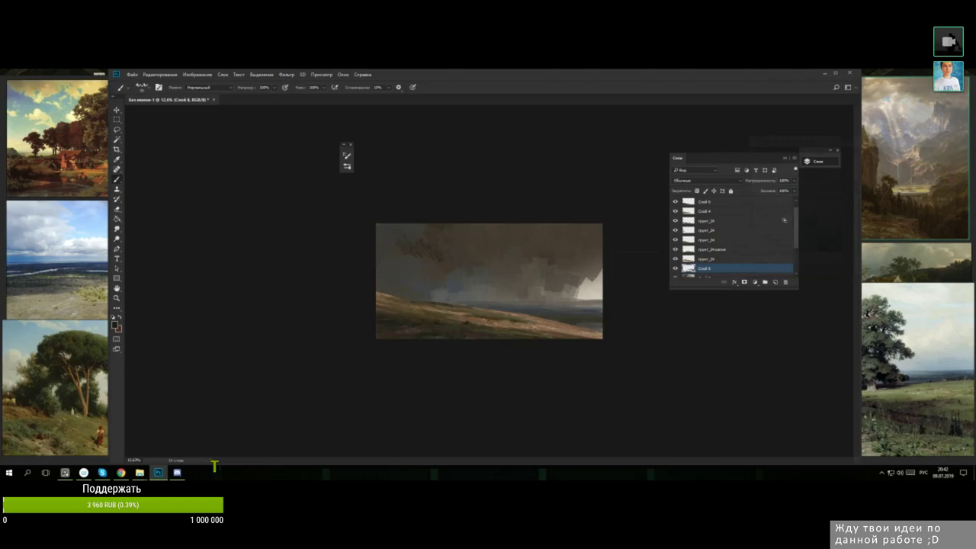
key("n")
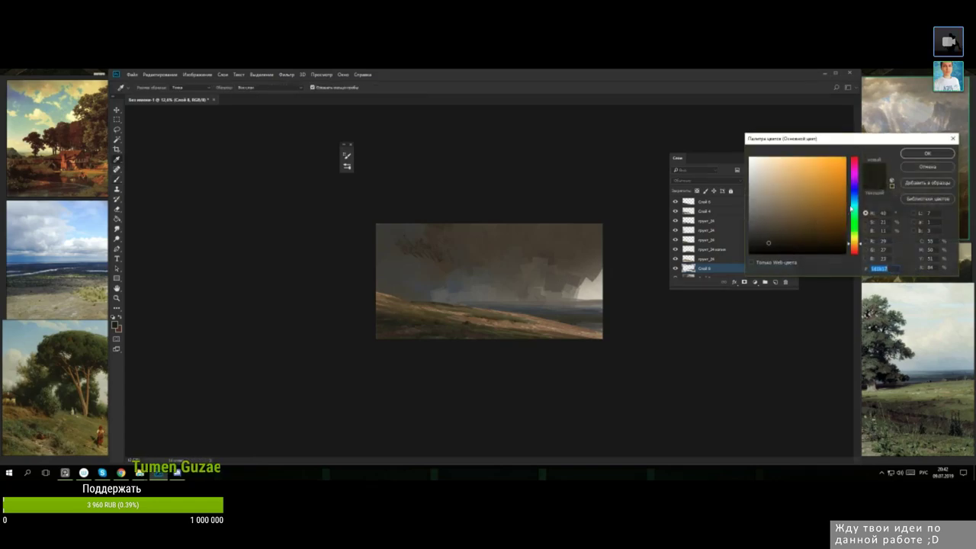
left_click(854, 230)
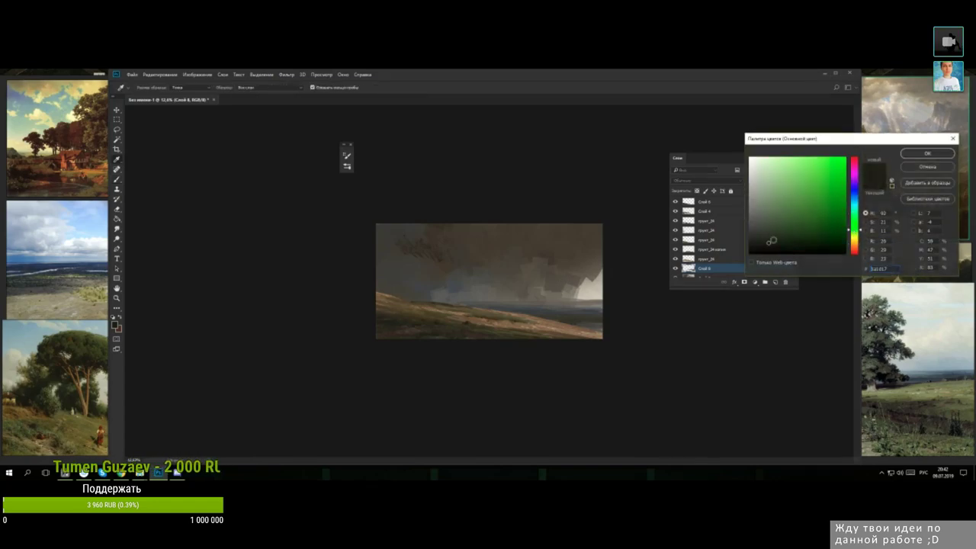
left_click(768, 239)
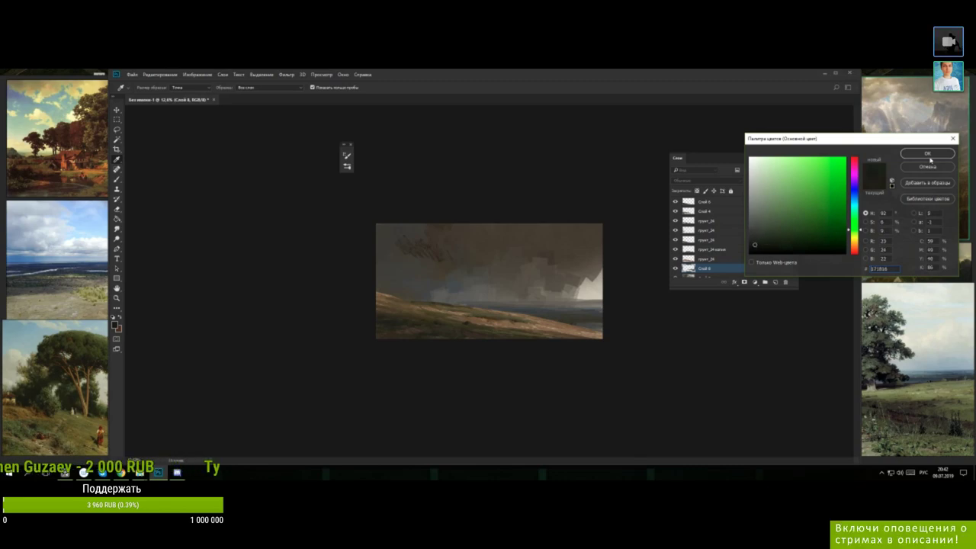
left_click(922, 154)
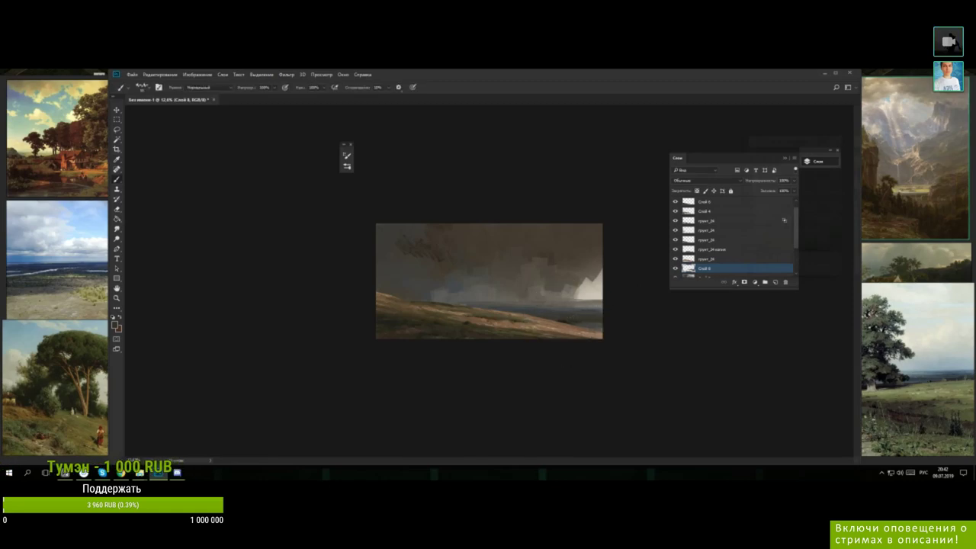
- Rework the boundary between the slope's right end and the distant plain with colours sampled from both
key("i")
left_click(575, 319)
left_click(569, 321)
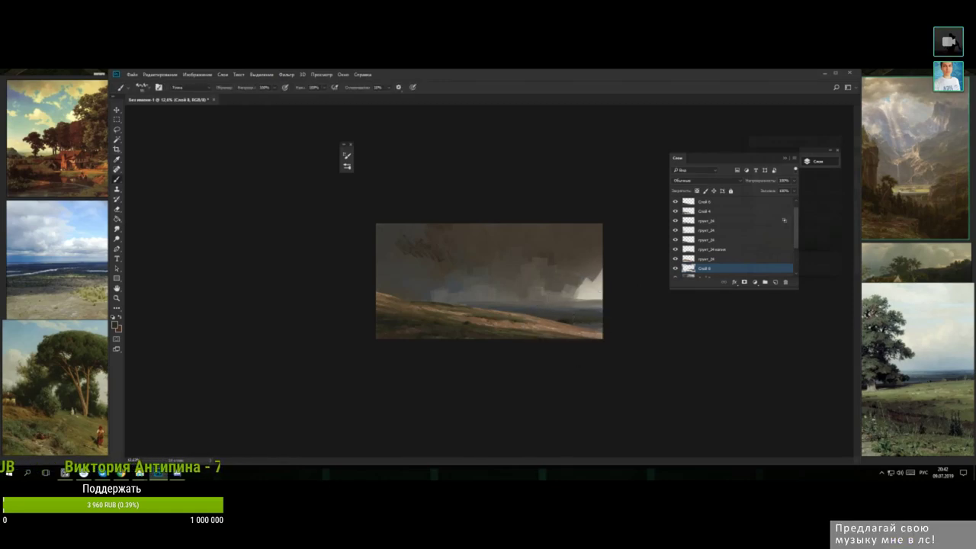
key("b")
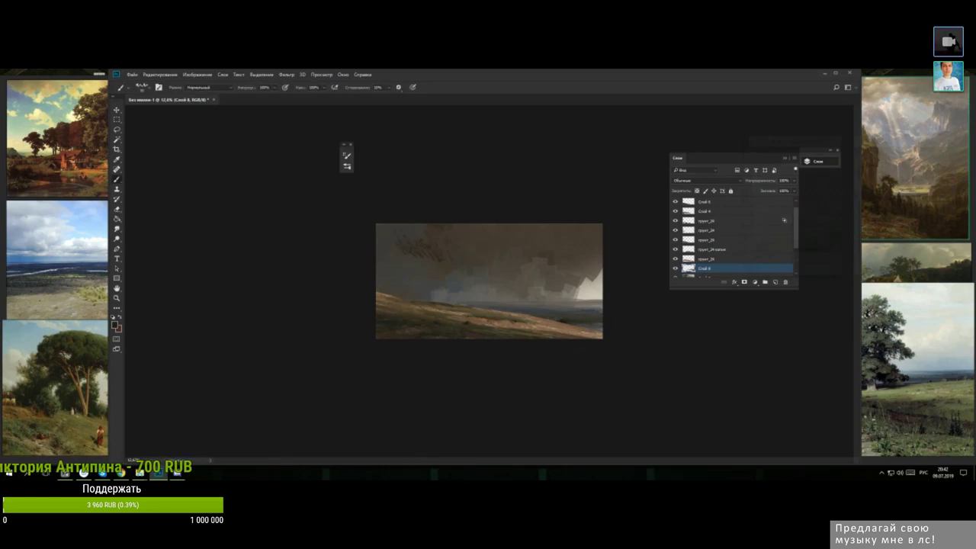
key("i")
left_click(556, 316)
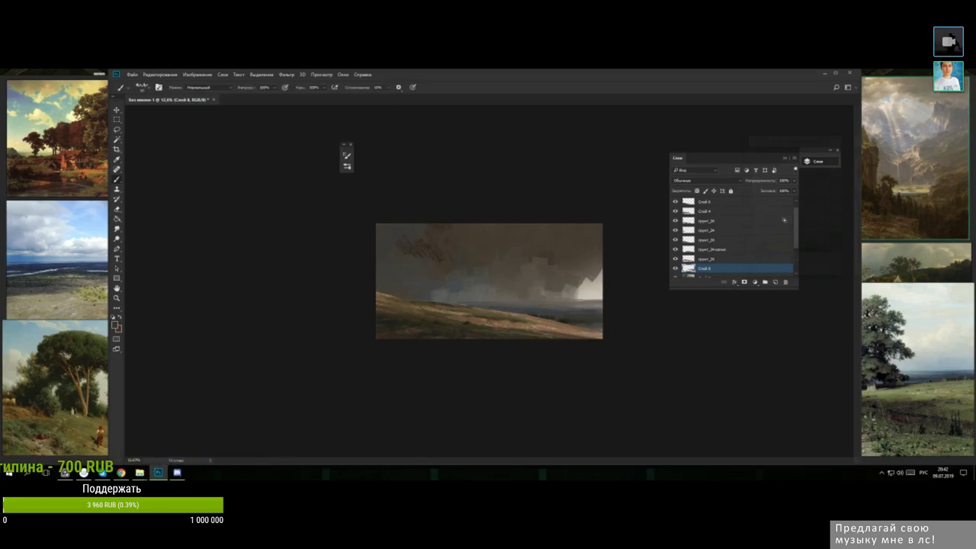
key("b")
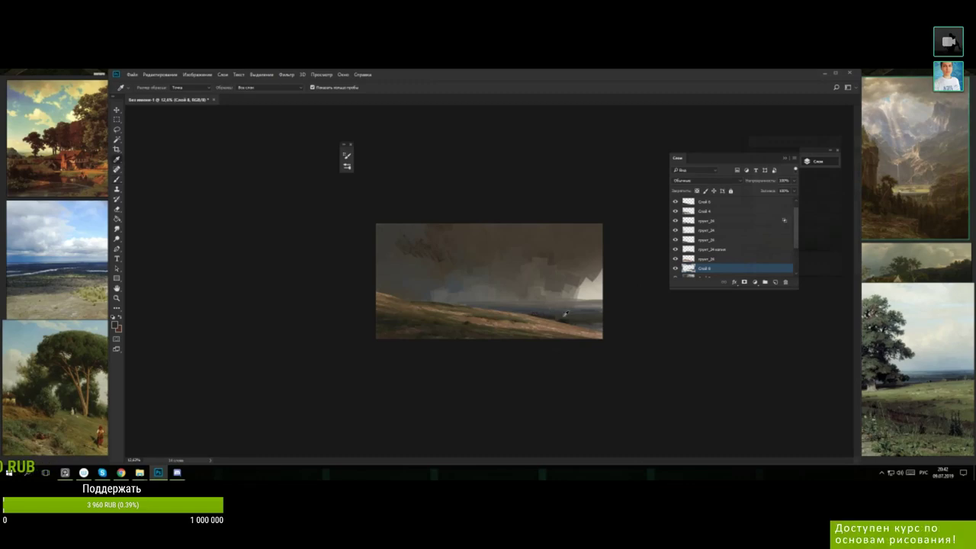
key("b")
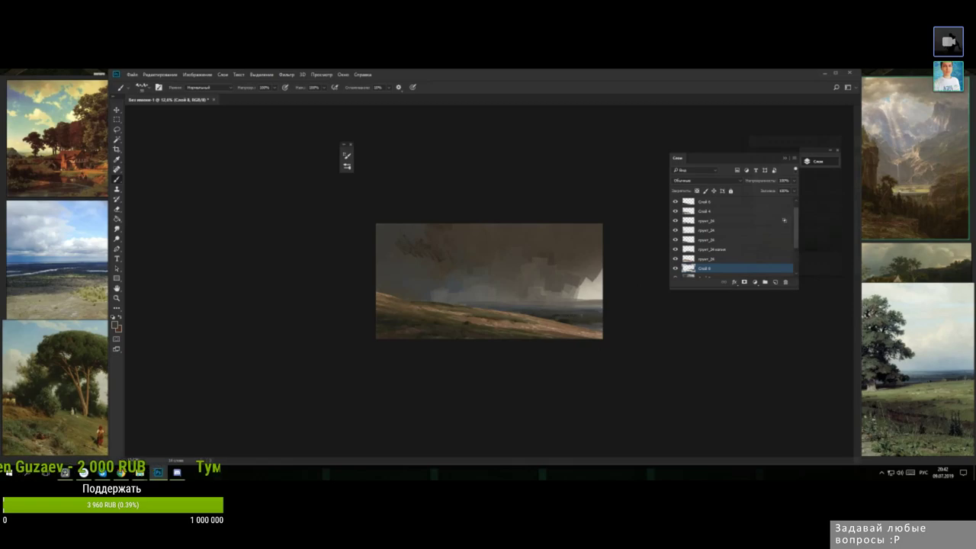
- Refine the distant plain just above the slope's right edge with small strokes in closely sampled tones
left_click(550, 317, "alt")
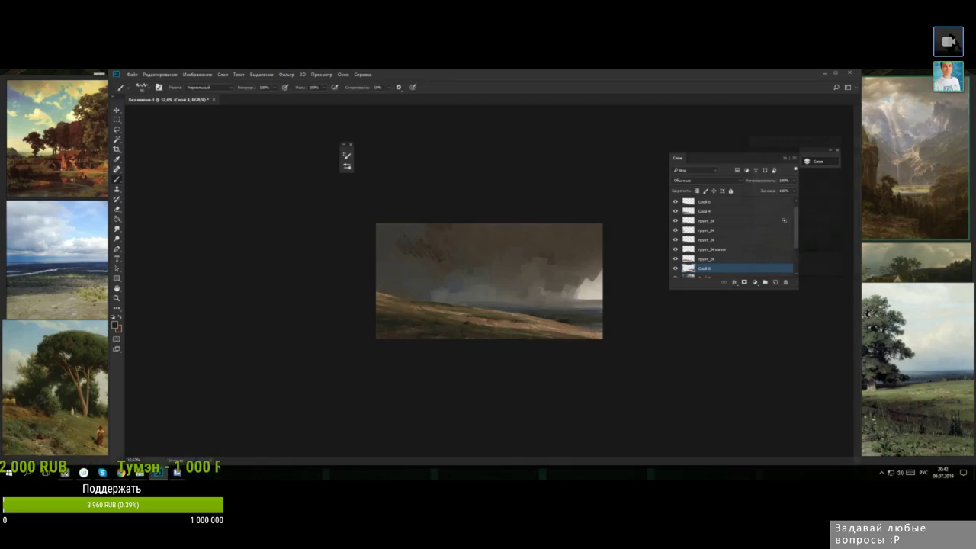
left_click(558, 316, "alt")
left_click(554, 315, "alt")
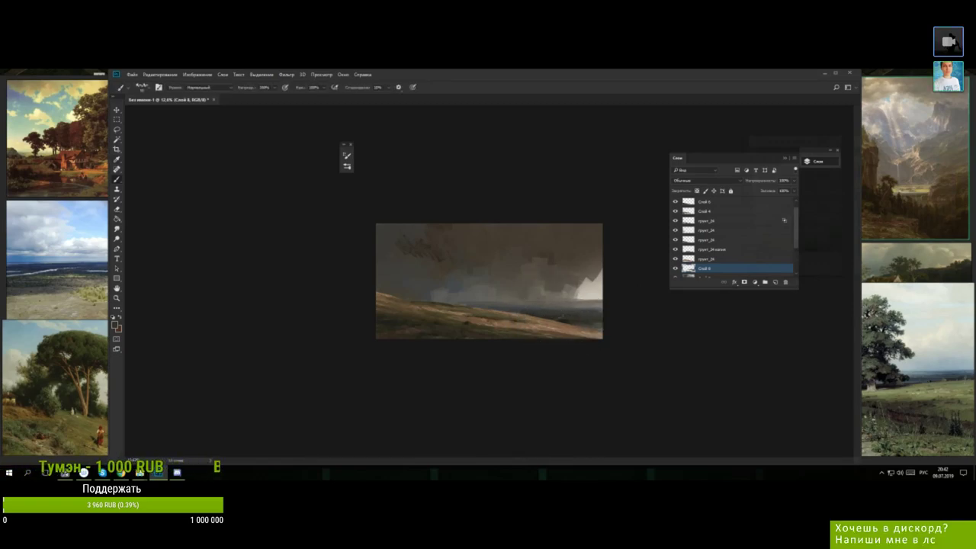
left_click(562, 315, "alt")
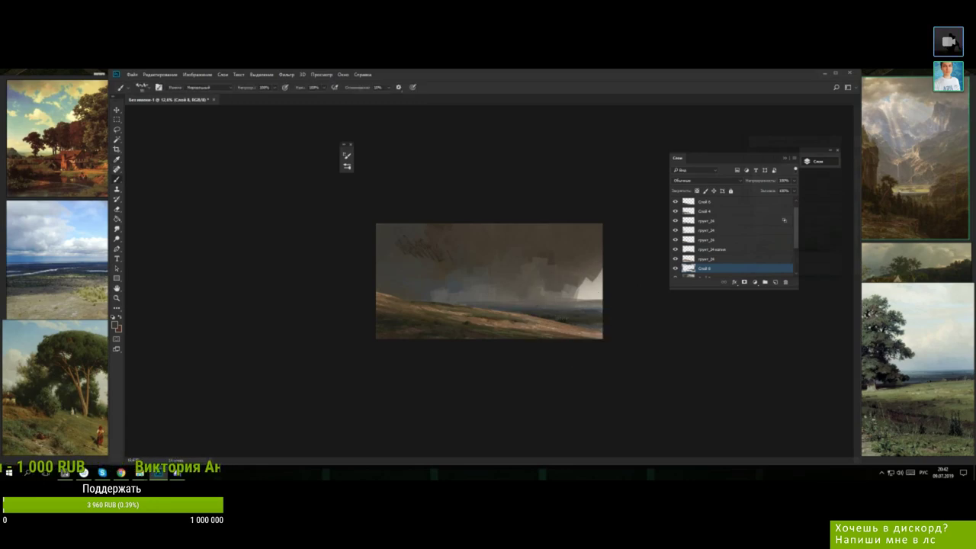
left_click(567, 318, "alt")
left_click(570, 318, "alt")
left_click(587, 318, "alt")
left_click(575, 319, "alt")
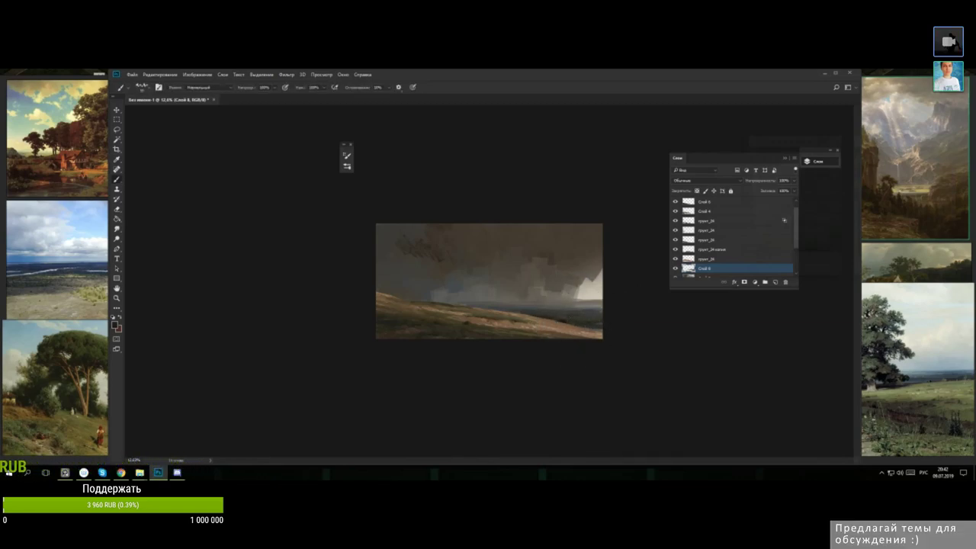
left_click(558, 316, "alt")
- Check the top layer's contribution by toggling its visibility, and paint the hillside's left ridge on layer Слой 4 with sampled ground colours
left_click(675, 203)
left_click(676, 203)
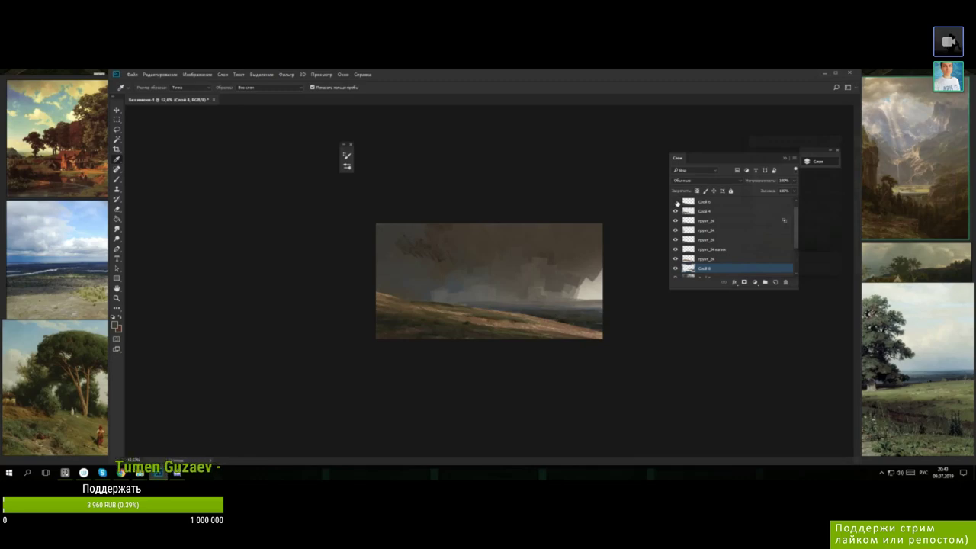
left_click(683, 213)
left_click(425, 313)
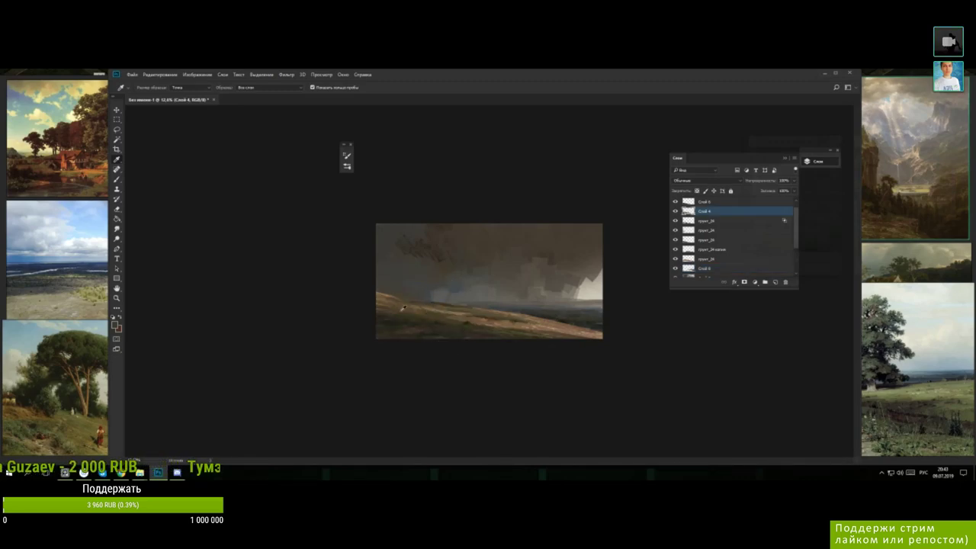
left_click(403, 304, "alt")
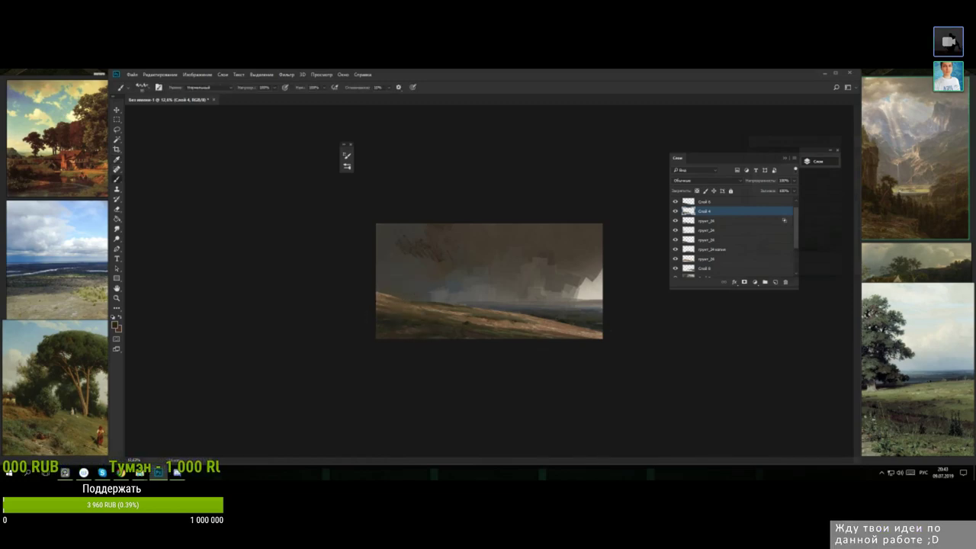
left_click(392, 301, "alt")
left_click_drag(375, 295, 394, 297)
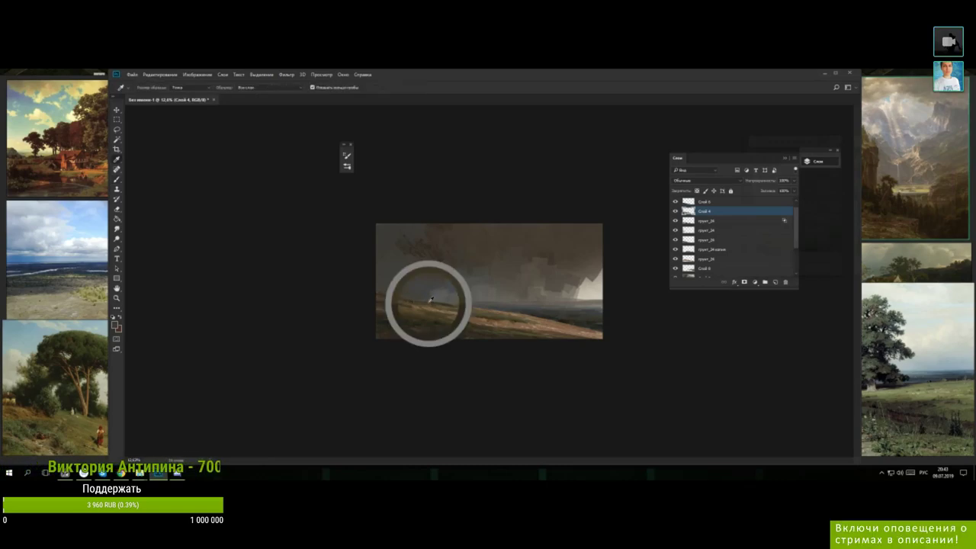
- Mix a muted dark blue and work it with sampled ground tones into the left part of the ridge
key("n")
left_click(854, 196)
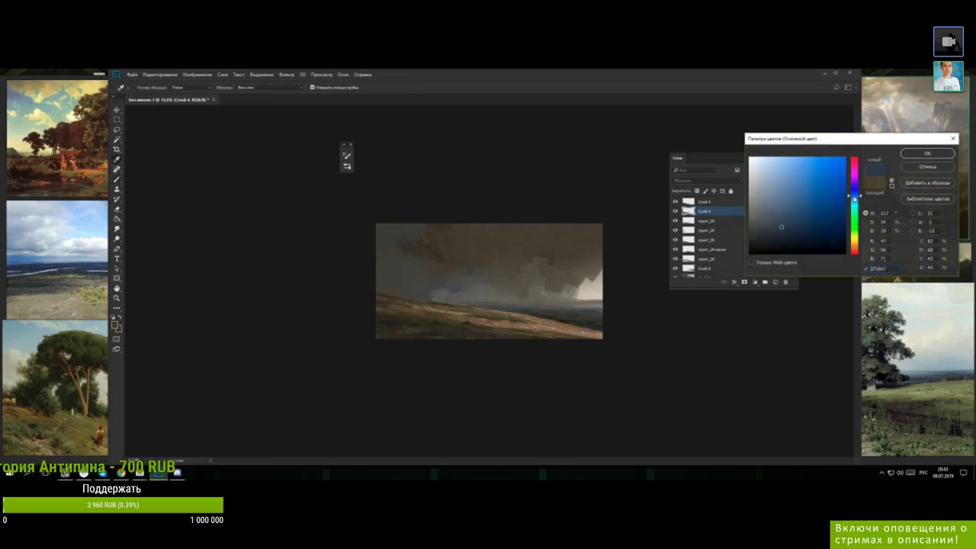
key("Return")
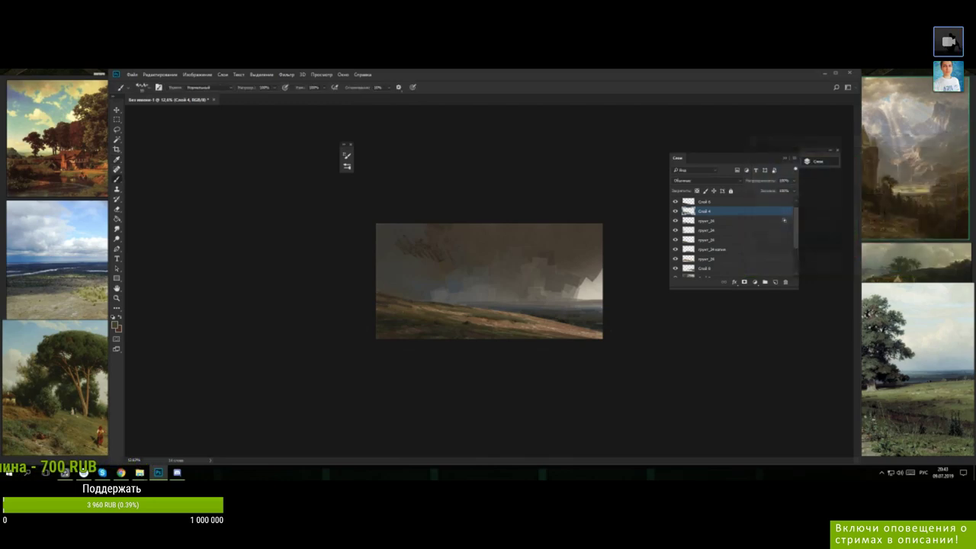
left_click(405, 304, "alt")
left_click(397, 299, "alt")
left_click(417, 302, "alt")
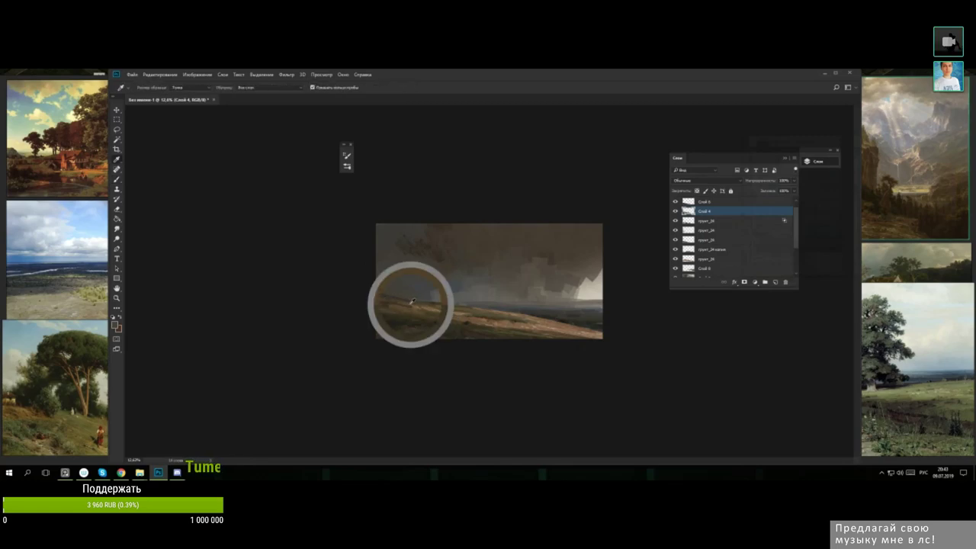
left_click(400, 299, "alt")
left_click(387, 290)
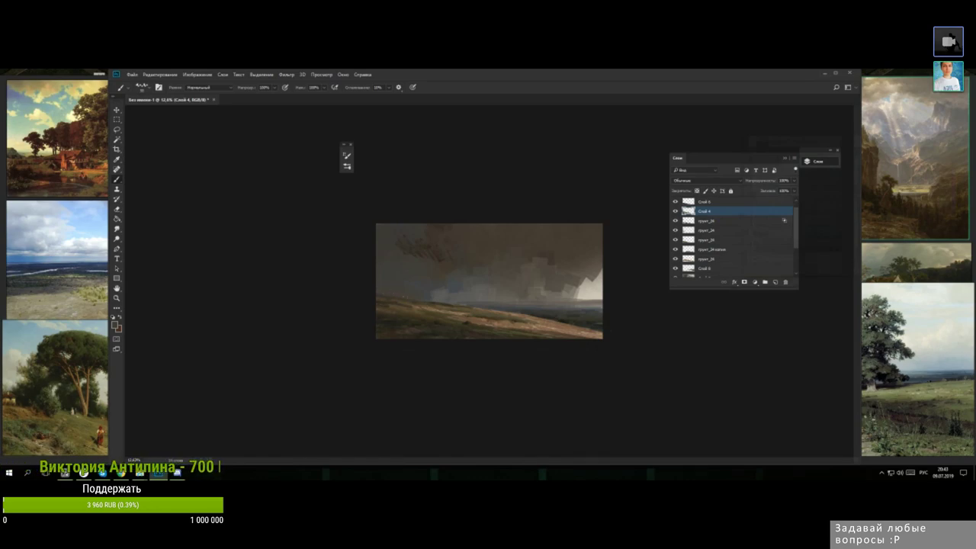
- Darken and soften the hillside's far-left ridge with colours sampled from the slope and its crest
left_click(387, 293, "alt")
left_click(398, 323, "alt")
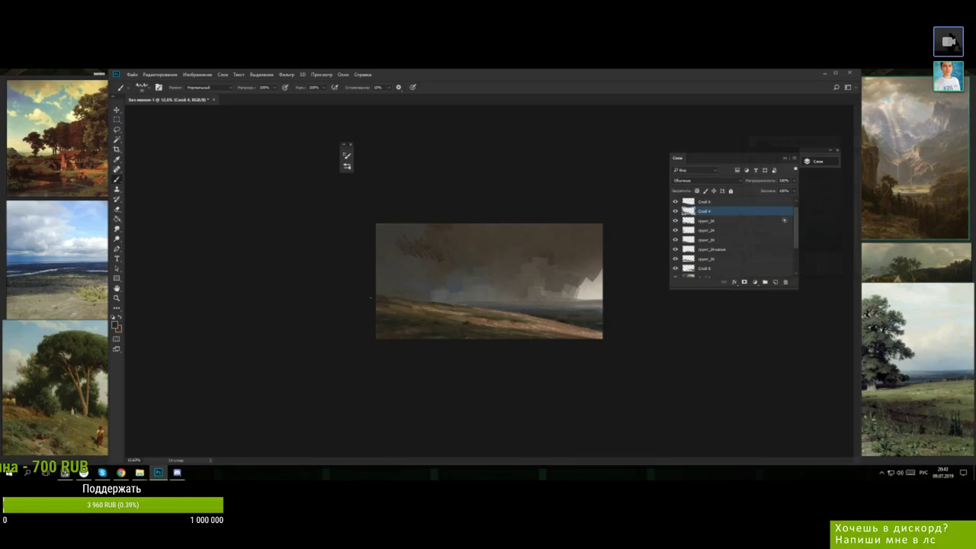
left_click(403, 300, "alt")
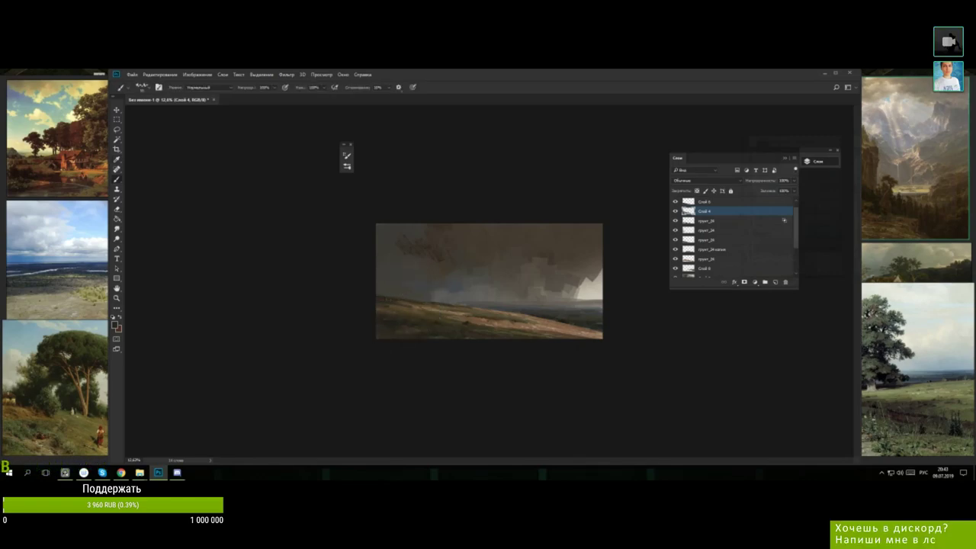
left_click(398, 297, "alt")
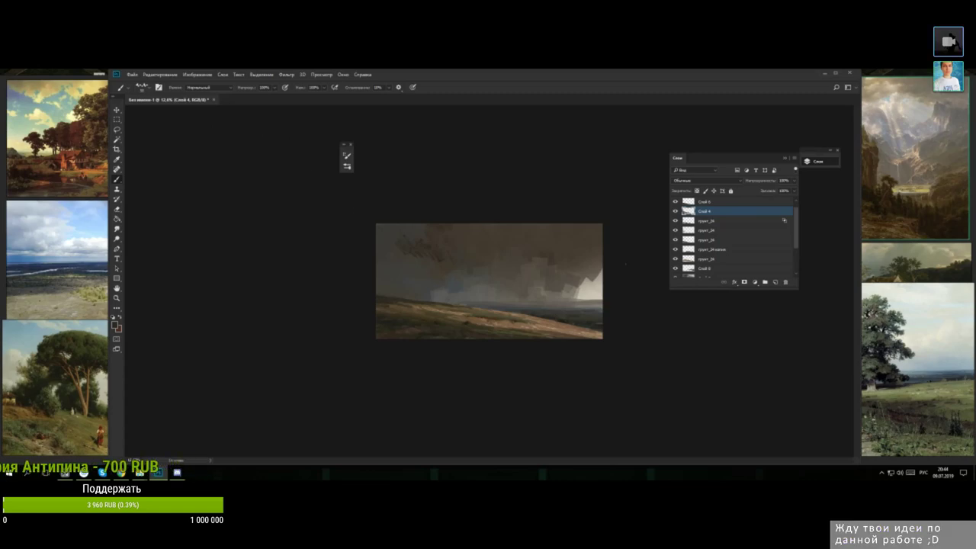
- Add a new layer above Слой 4 and paint a small pale shape on the hill crest with light tones sampled near the horizon
left_click(776, 282)
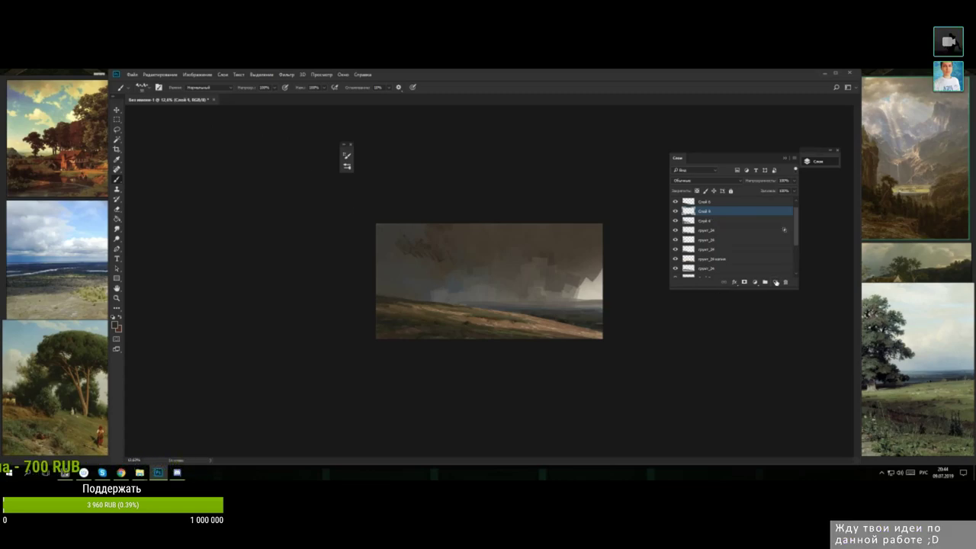
left_click(454, 315, "alt")
left_click(580, 296, "alt")
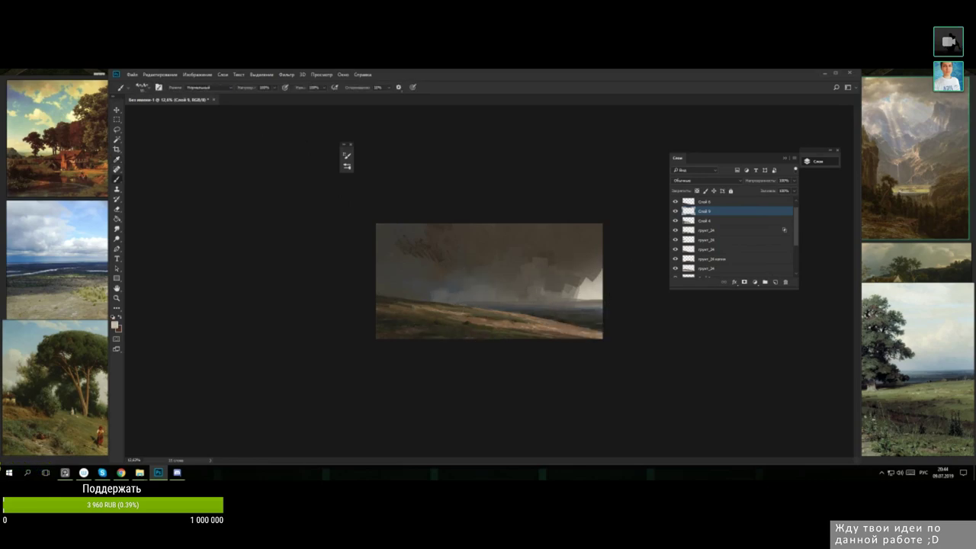
left_click_drag(447, 306, 458, 306)
left_click(459, 309, "alt")
left_click(457, 305, "alt")
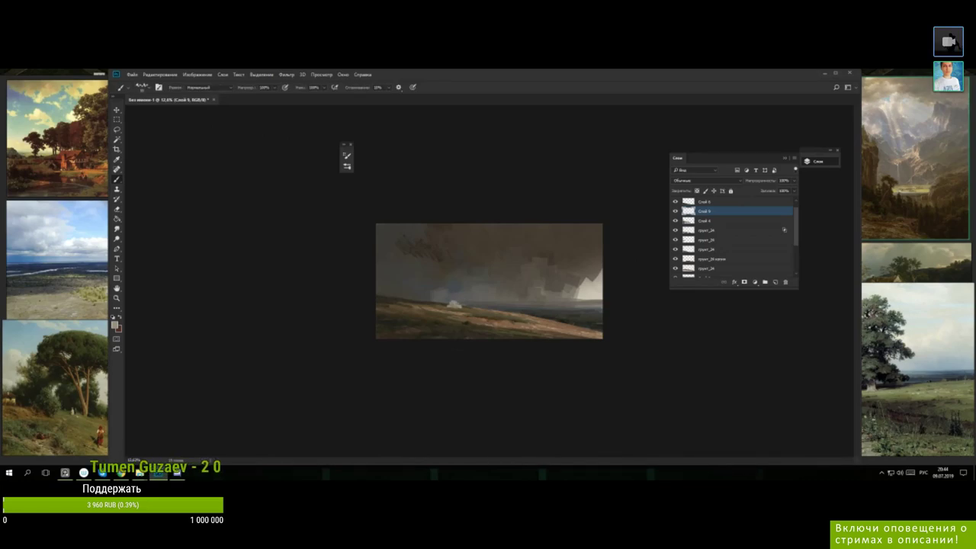
- Trim the pale crest shape with a smaller eraser and work sampled ground and pale tones into its base
key("e")
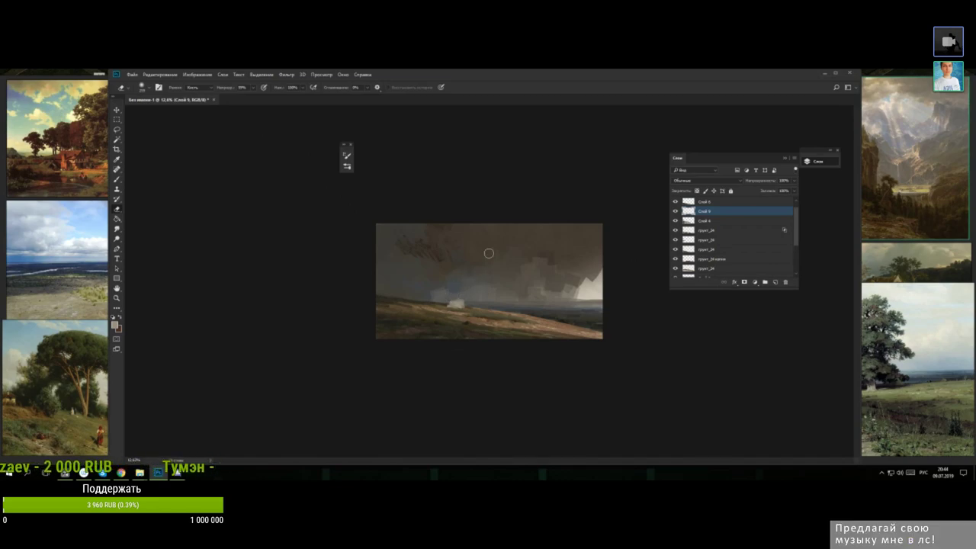
right_click(483, 255)
left_click_drag(546, 273, 538, 270)
left_click(446, 303)
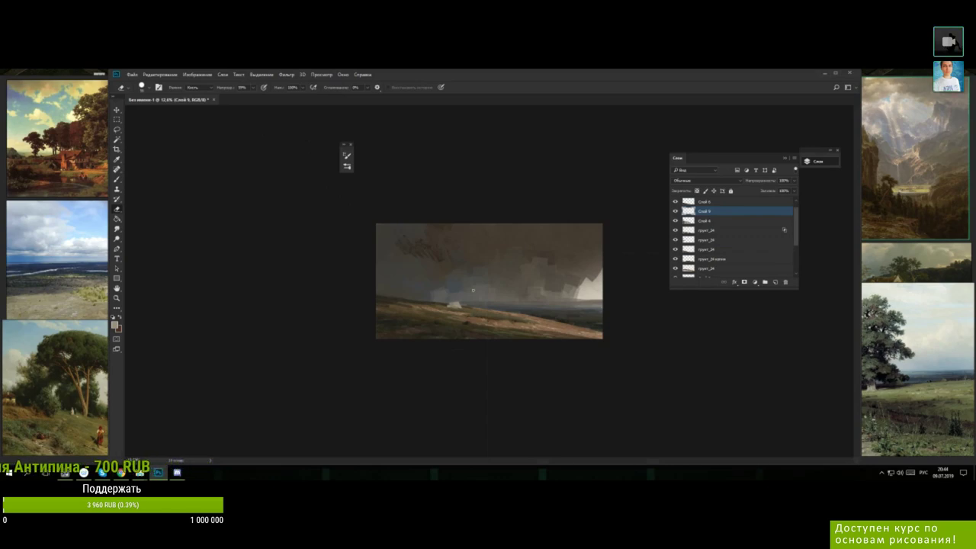
key("b")
left_click(485, 315, "alt")
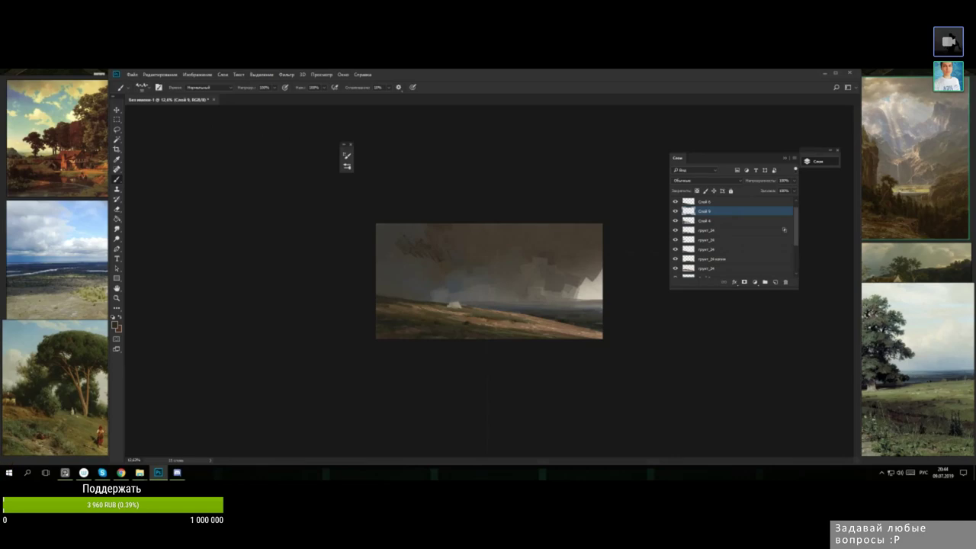
left_click(458, 304, "alt")
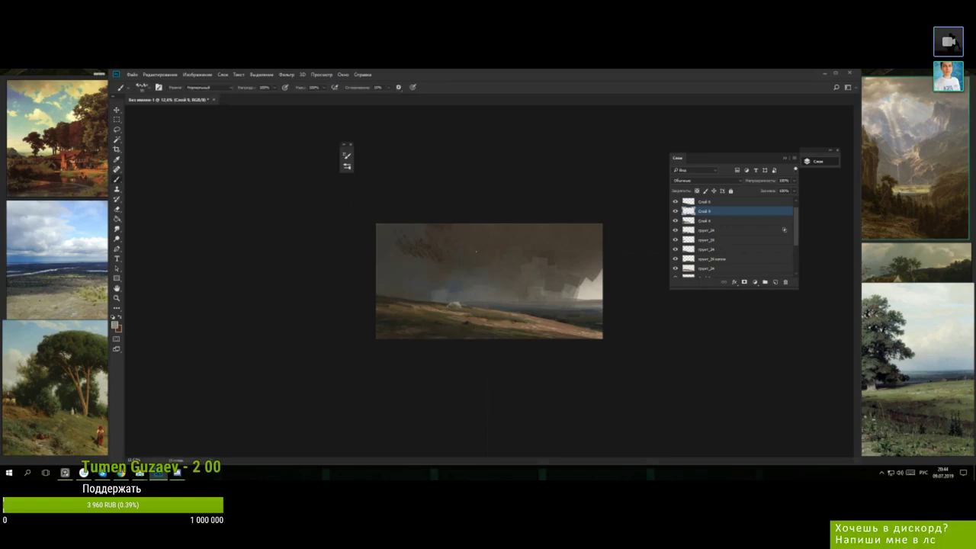
- Adjust the brush size and refine the small pale shape on the crest with brush and eraser touches
right_click(516, 282)
left_click(525, 272)
key("Return")
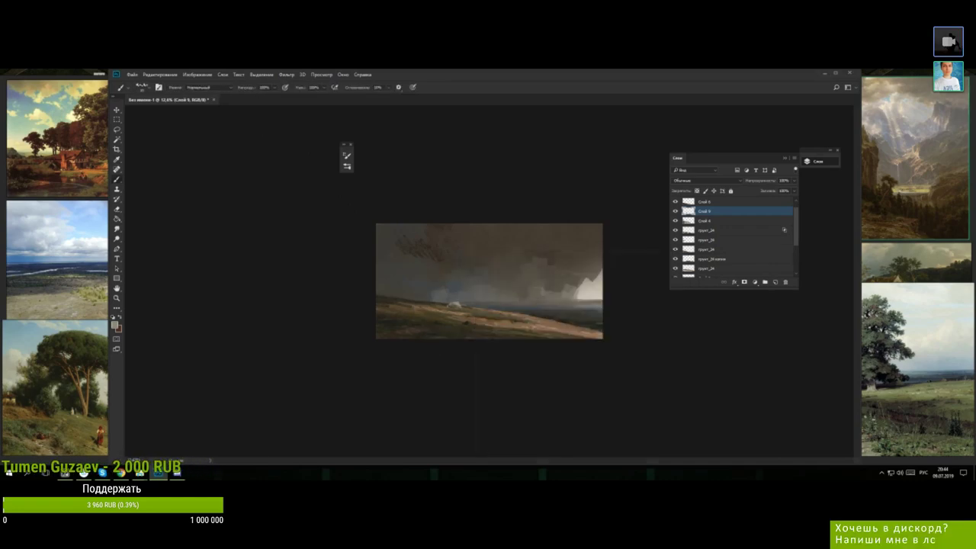
key("e")
key("b")
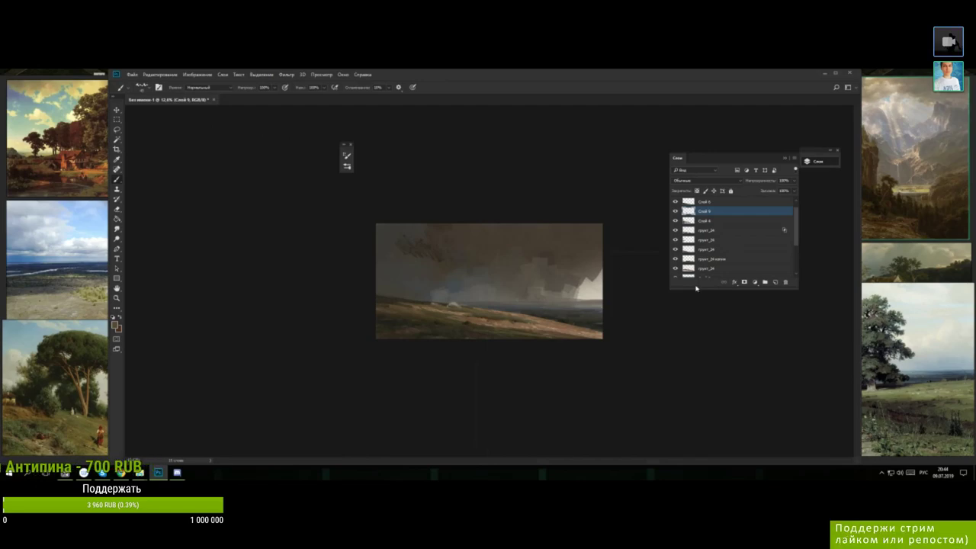
- On a new layer above Слой 9, block in a dark jagged rock mass behind the crest with tones sampled from the plain
left_click(774, 282)
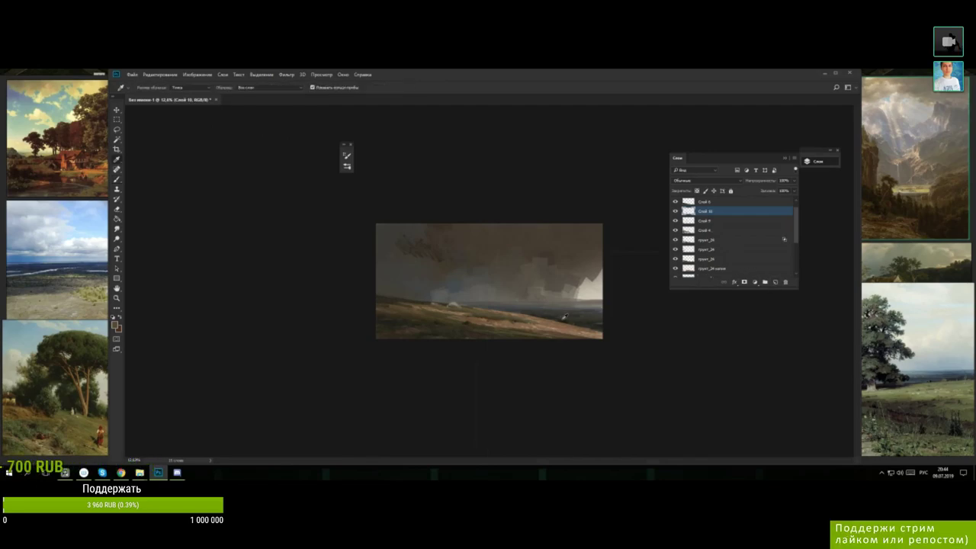
right_click(448, 275)
mouse_move(426, 286)
left_mouse_down()
mouse_move(421, 299)
mouse_move(445, 298)
left_mouse_up()
left_click(423, 302, "alt")
left_click(559, 317, "alt")
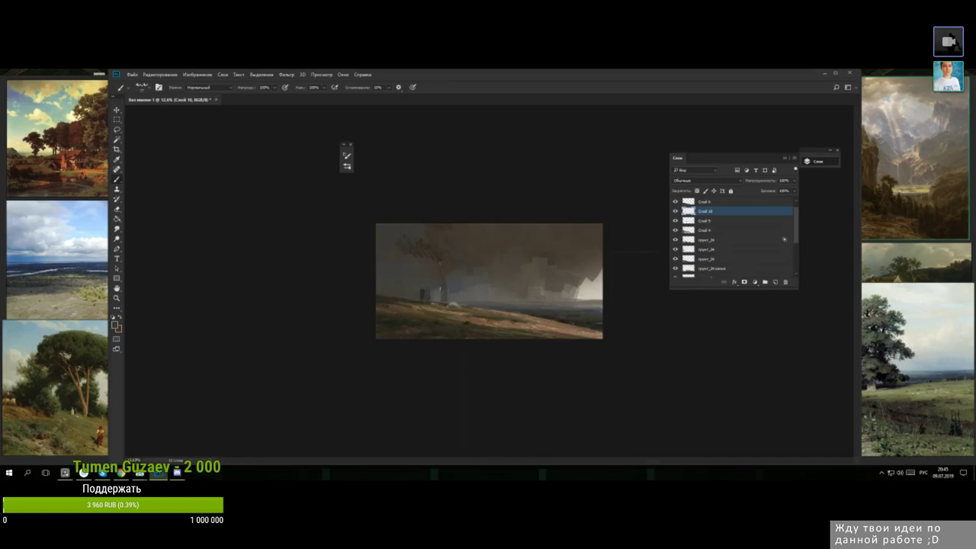
left_click(571, 315, "alt")
mouse_move(449, 263)
left_mouse_down()
mouse_move(424, 298)
mouse_move(441, 295)
mouse_move(435, 287)
mouse_move(456, 272)
mouse_move(424, 284)
mouse_move(431, 275)
mouse_move(440, 296)
mouse_move(475, 303)
mouse_move(459, 267)
mouse_move(451, 287)
mouse_move(453, 265)
mouse_move(474, 286)
left_mouse_up()
right_click(458, 259)
key("Return")
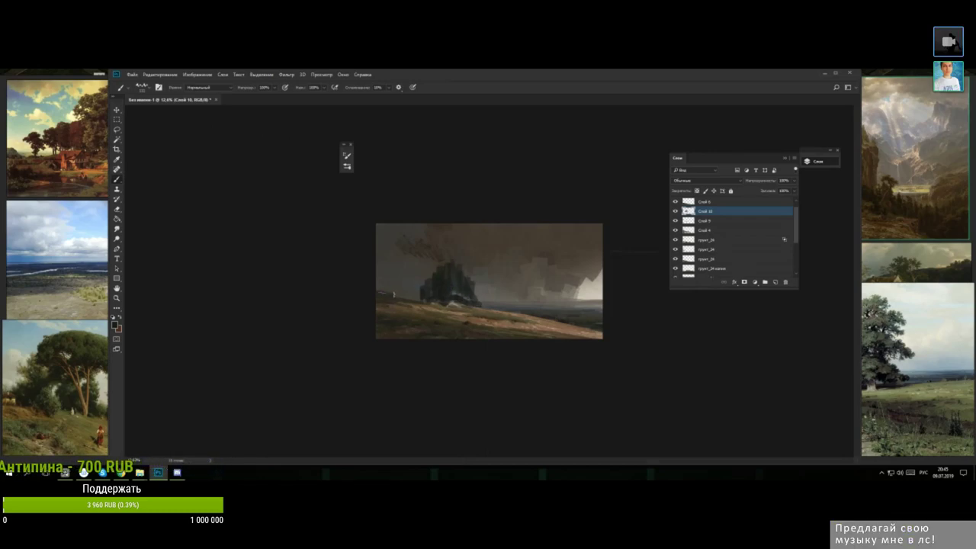
- Extend the dark background forms from the rock mass toward the canvas's left edge with sampled grey-brown tones
key("i")
left_click(403, 293, "alt")
mouse_move(403, 293)
left_mouse_down()
mouse_move(419, 283)
mouse_move(392, 286)
left_mouse_up()
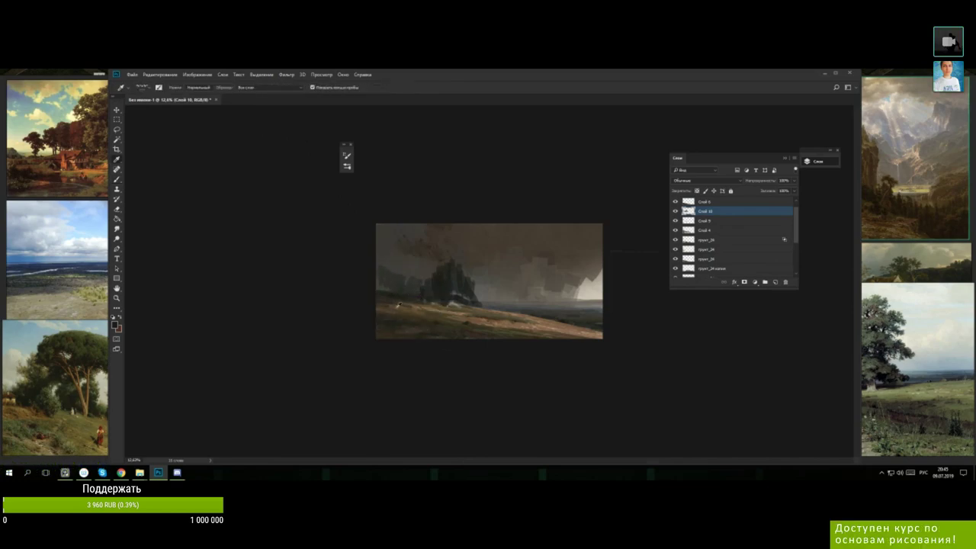
left_click(382, 274, "alt")
left_click_drag(382, 273, 383, 287)
left_click(393, 292, "alt")
left_click(387, 277, "alt")
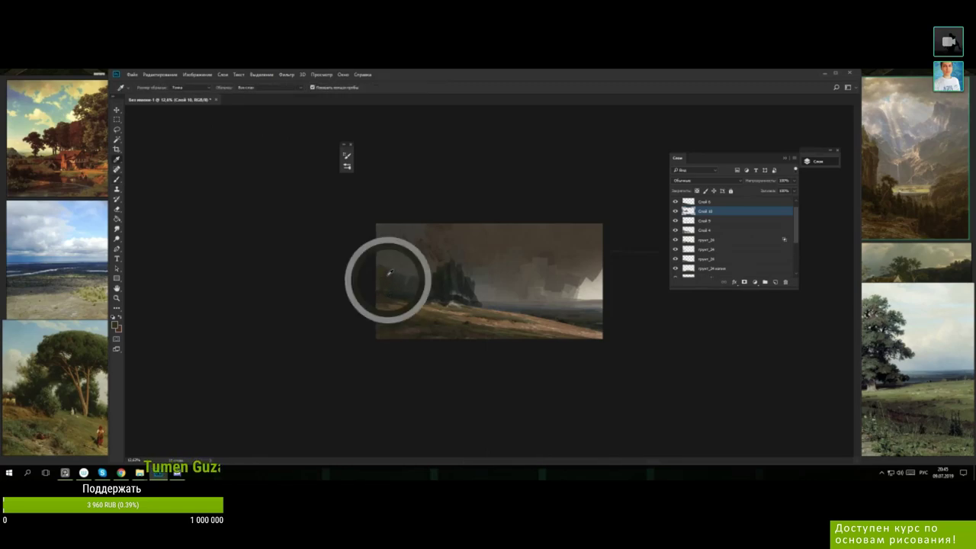
left_click(391, 272, "alt")
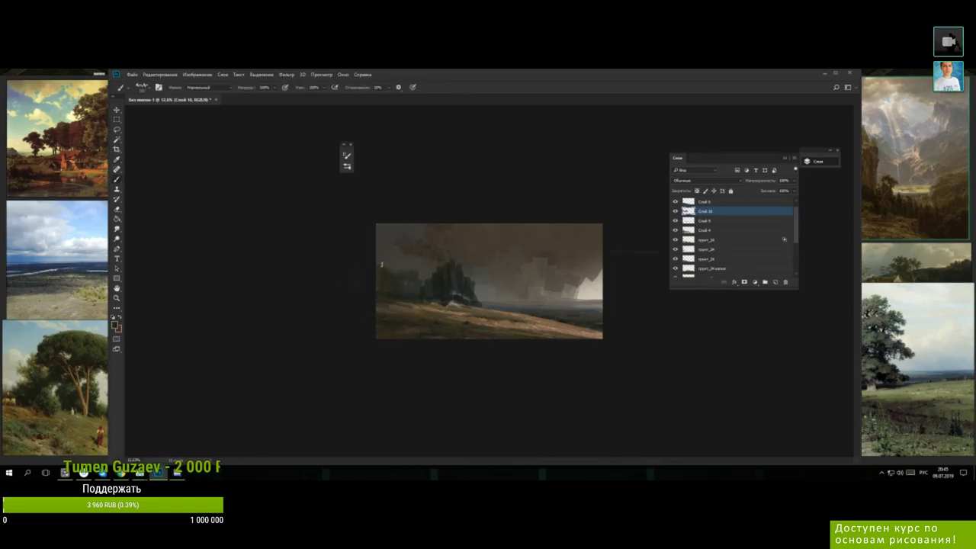
- Fill the area between the left edge and the rock with dark strokes in closely sampled tones
left_click(388, 277, "alt")
mouse_move(387, 276)
left_mouse_down()
mouse_move(430, 264)
mouse_move(435, 275)
mouse_move(401, 291)
mouse_move(414, 281)
left_mouse_up()
left_click(438, 284, "alt")
left_click(402, 284, "alt")
left_click(421, 276, "alt")
left_click(400, 273, "alt")
left_click(418, 273, "alt")
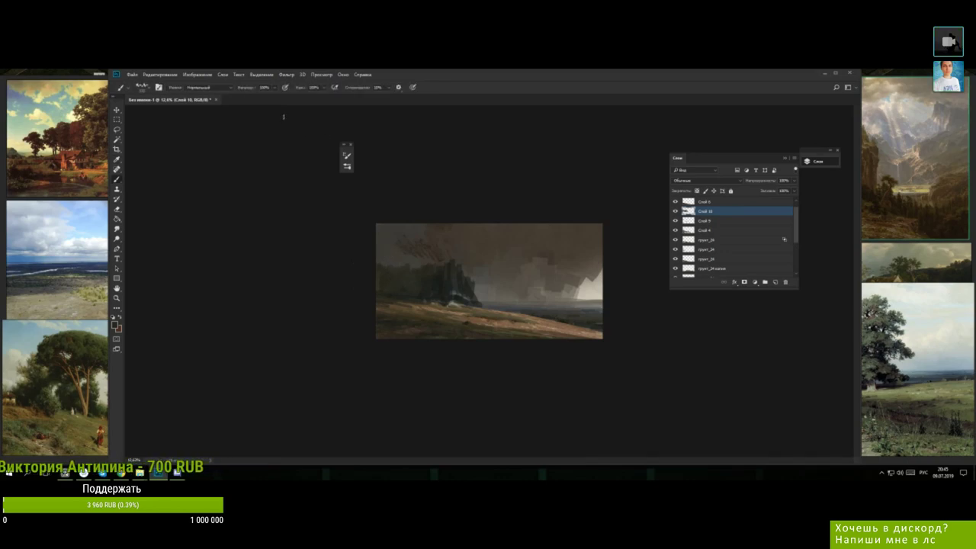
- Lower the brush opacity and blend the far-left dark forms into the sky with repeatedly sampled tones
left_click_drag(273, 88, 269, 99)
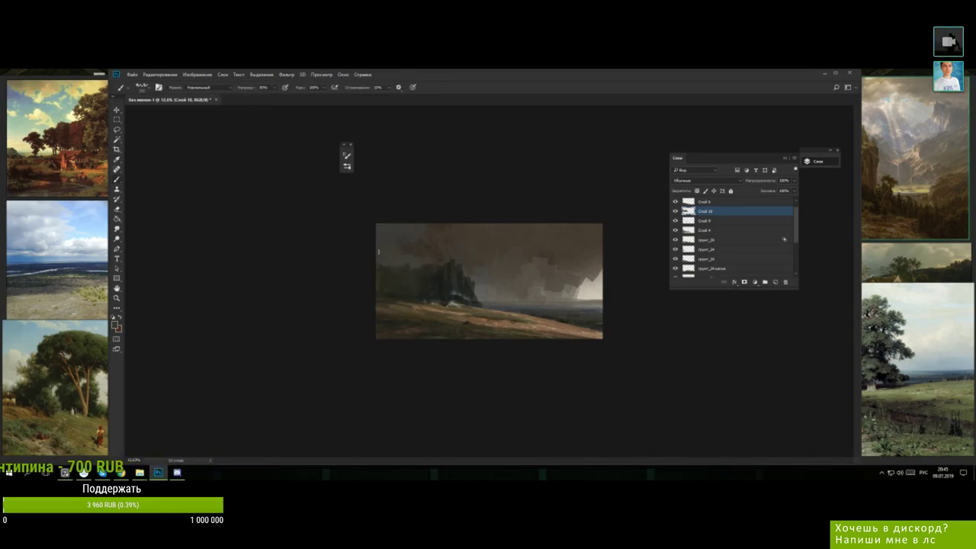
left_click(384, 265, "alt")
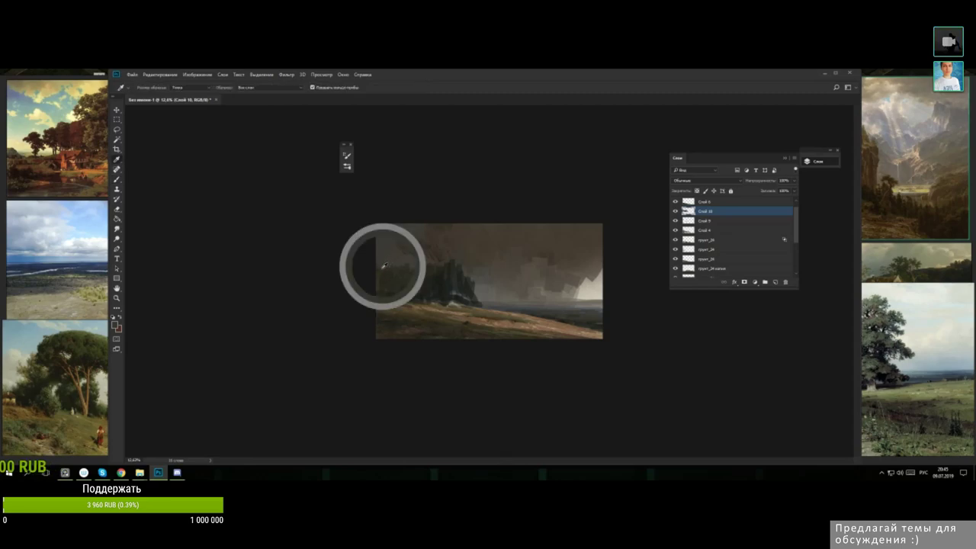
left_click(380, 283, "alt")
left_click(386, 276, "alt")
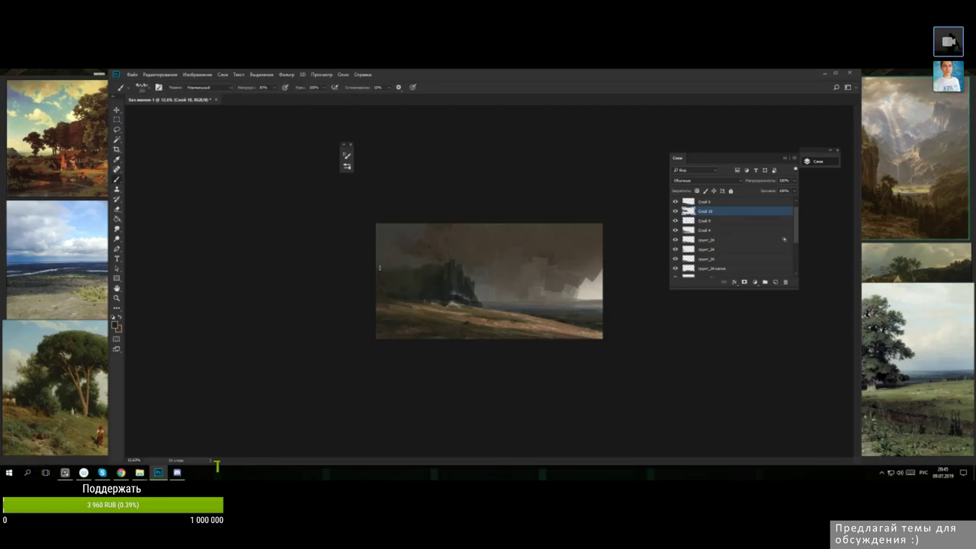
left_click(385, 277, "alt")
left_click(385, 275, "alt")
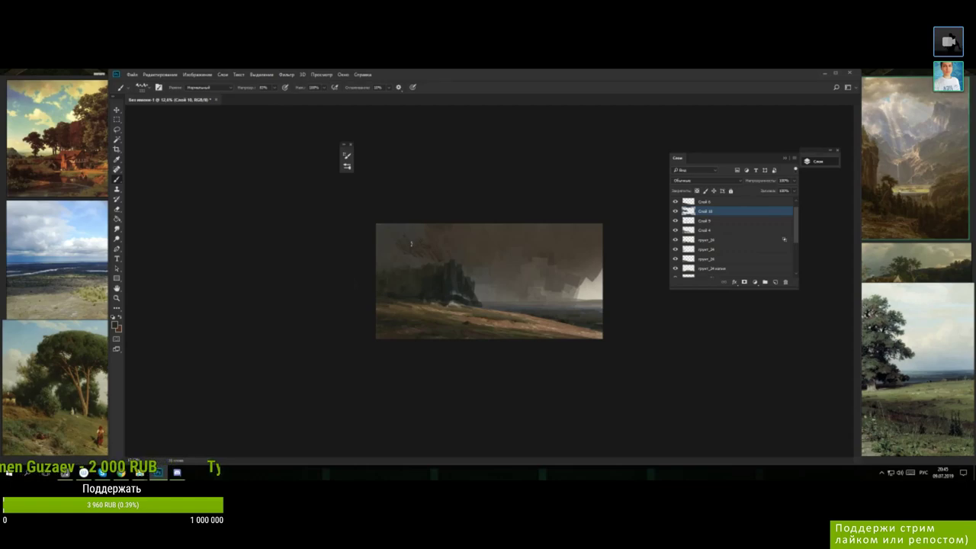
key("ctrl+plus")
key("ctrl+plus")
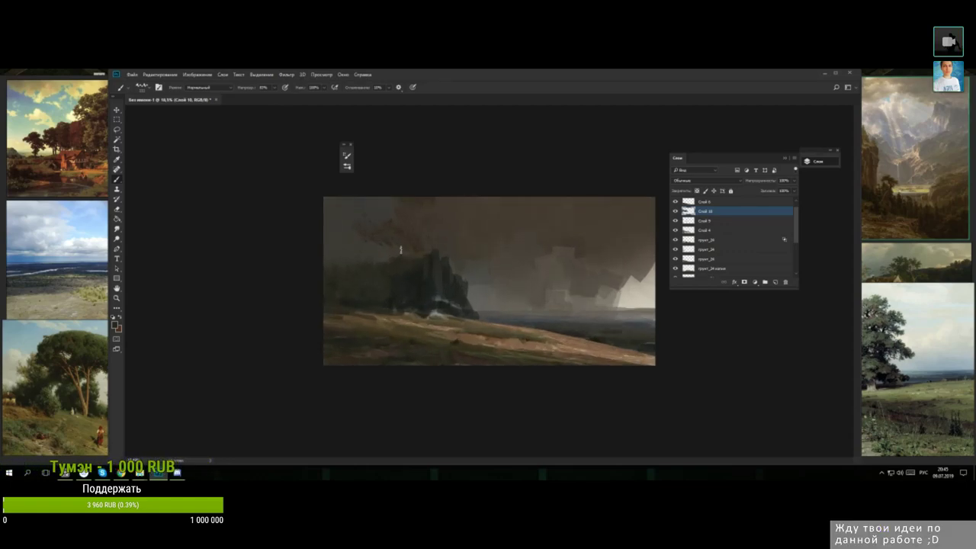
left_click(368, 261, "alt")
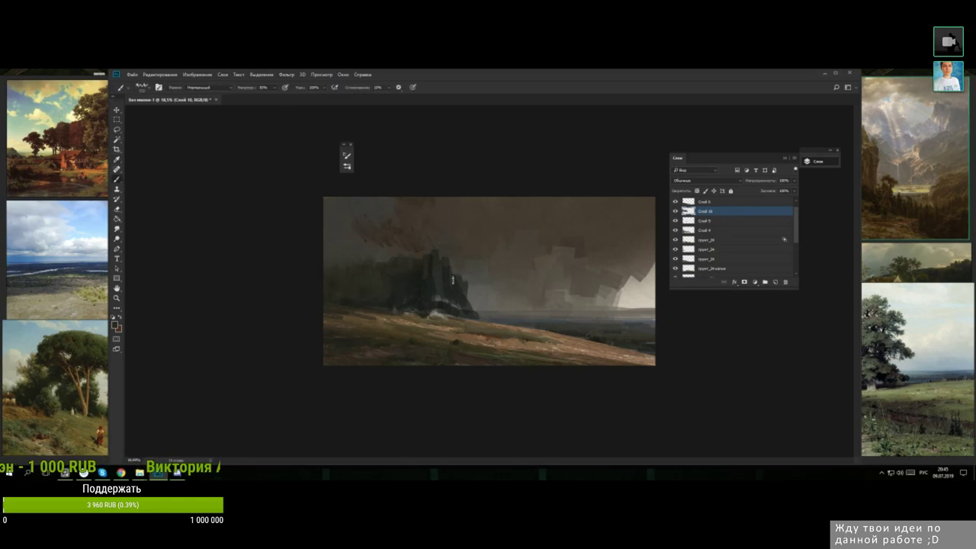
- Examine the current brush's texture options in the brush settings, then close them
key("i")
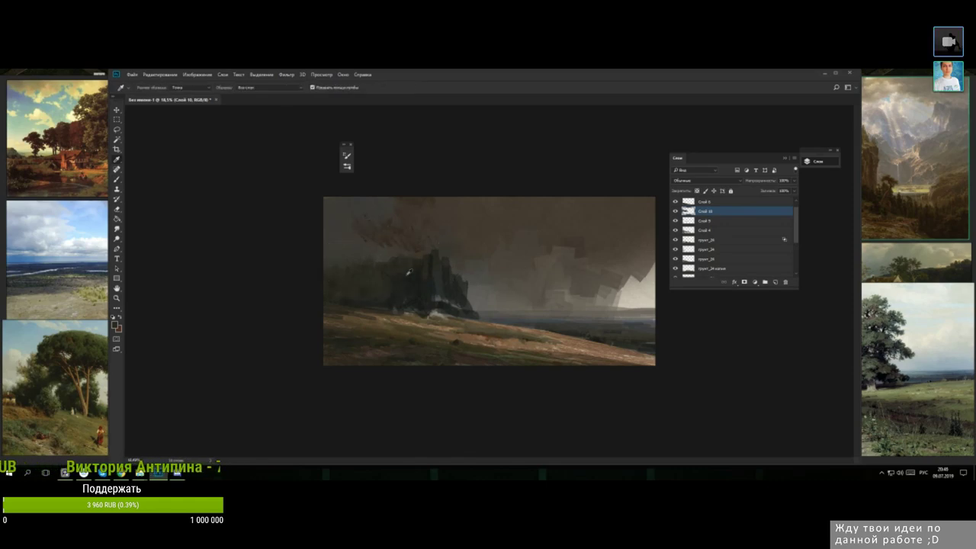
key("ctrl+plus")
key("b")
key("F5")
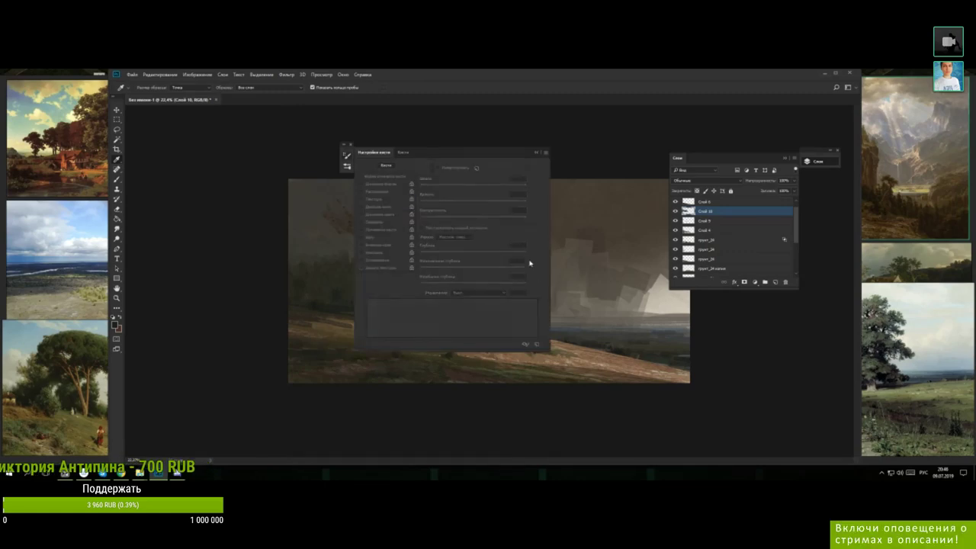
key("ctrl+minus")
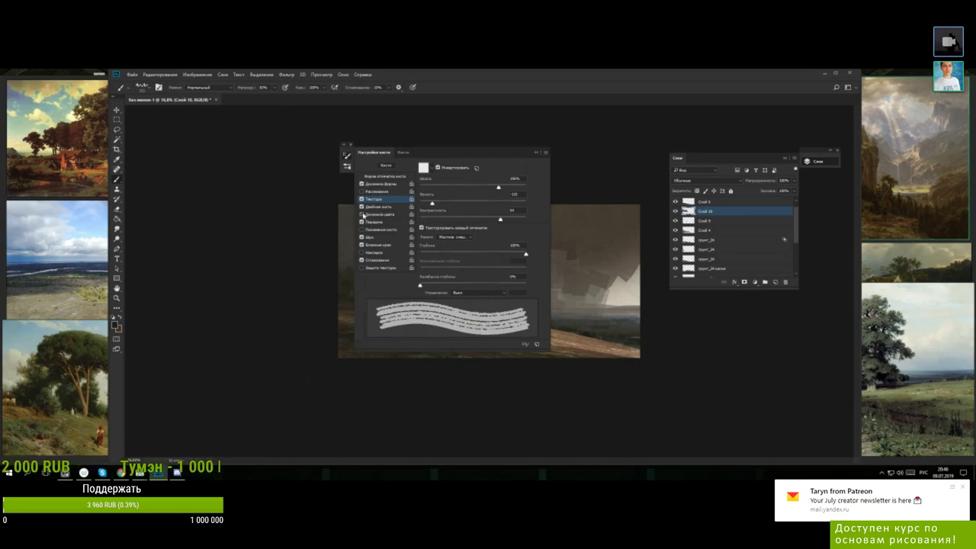
left_click(536, 154)
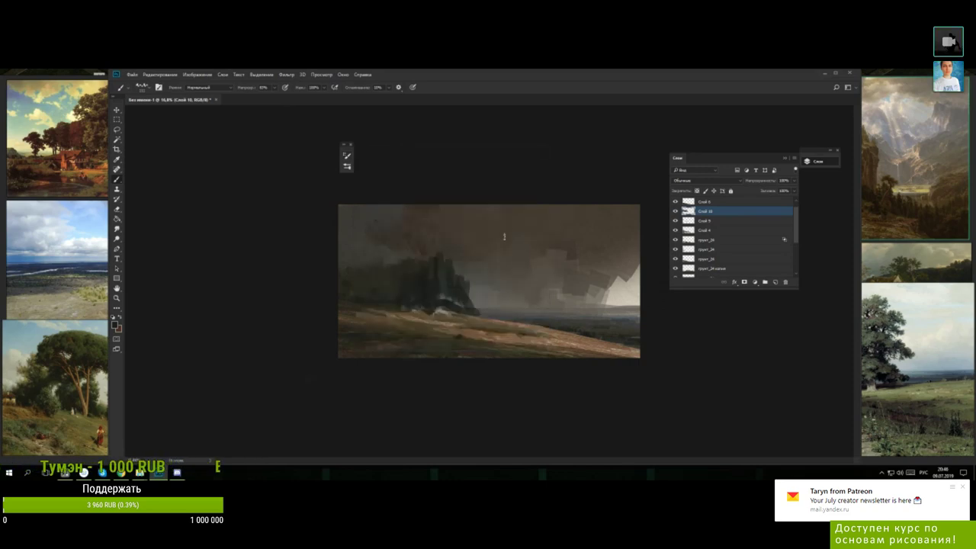
- Choose a textured brush preset and paint two short dark test strokes in the open sky beside the rock
right_click(547, 289)
scroll(707, 411, "down", 3)
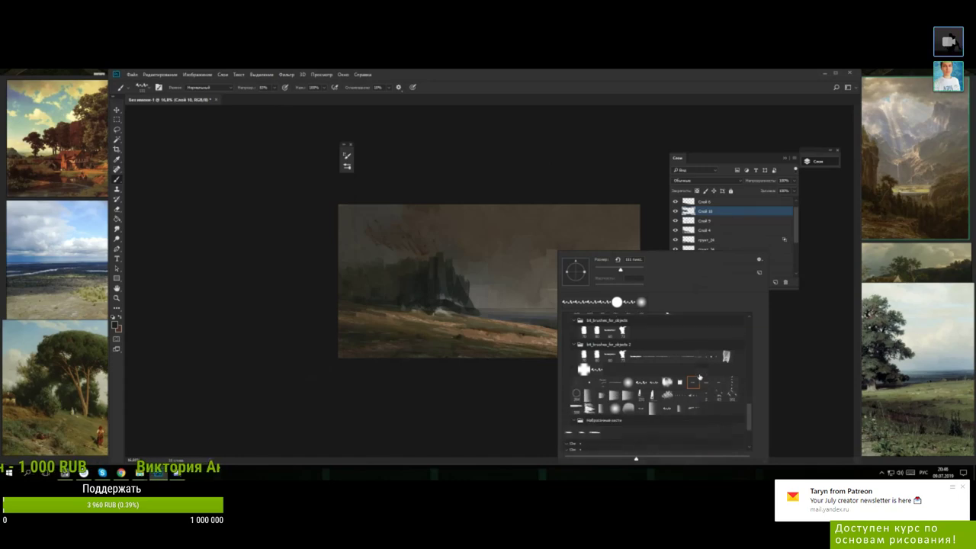
left_click(496, 273)
left_click_drag(495, 273, 519, 275)
scroll(541, 270, "up", 5)
right_click(570, 259)
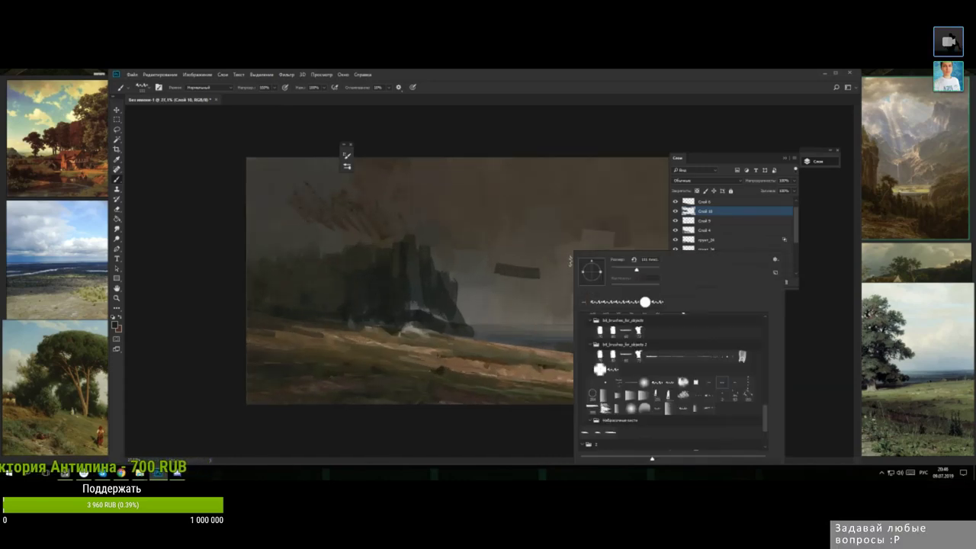
left_click_drag(499, 257, 538, 261)
- Try other brush presets with two more comparison strokes stacked above the first test strokes
right_click(572, 264)
left_click(698, 412)
left_click(509, 244)
left_click_drag(496, 244, 538, 245)
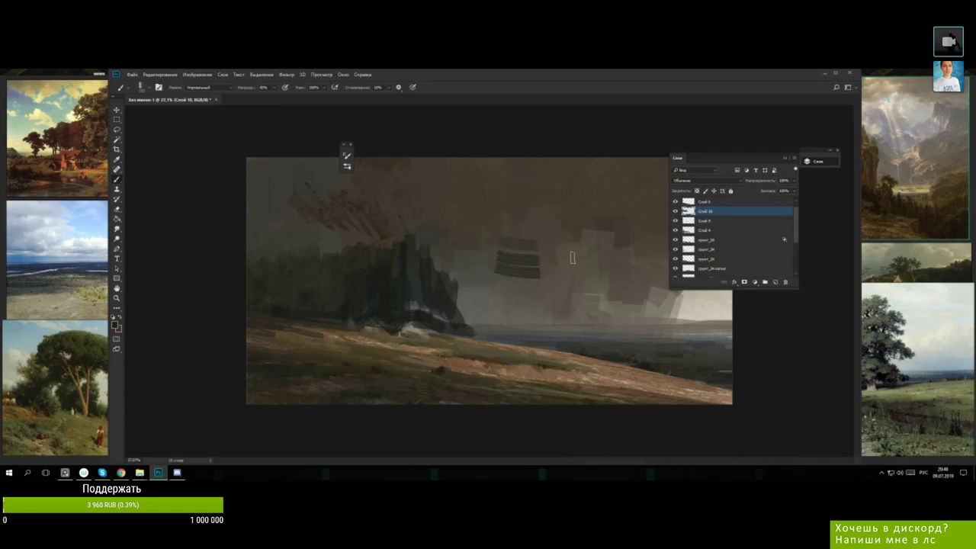
right_click(572, 259)
left_click(498, 227)
left_click_drag(497, 229, 542, 229)
- Choose a soft round brush and paint a thick dark test stroke beside the textured samples
right_click(579, 240)
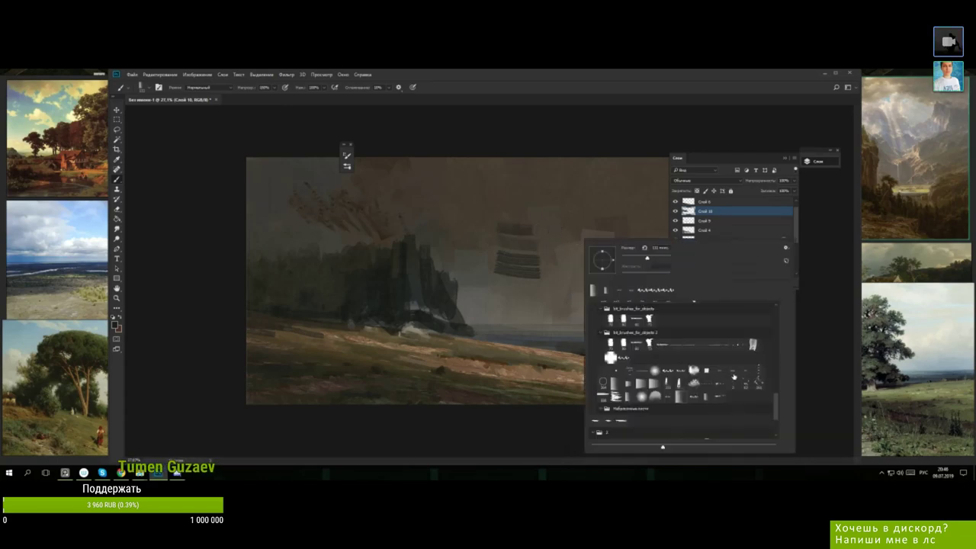
left_click(605, 84)
scroll(596, 212, "up", 10)
scroll(512, 241, "up", 1)
right_click(565, 221)
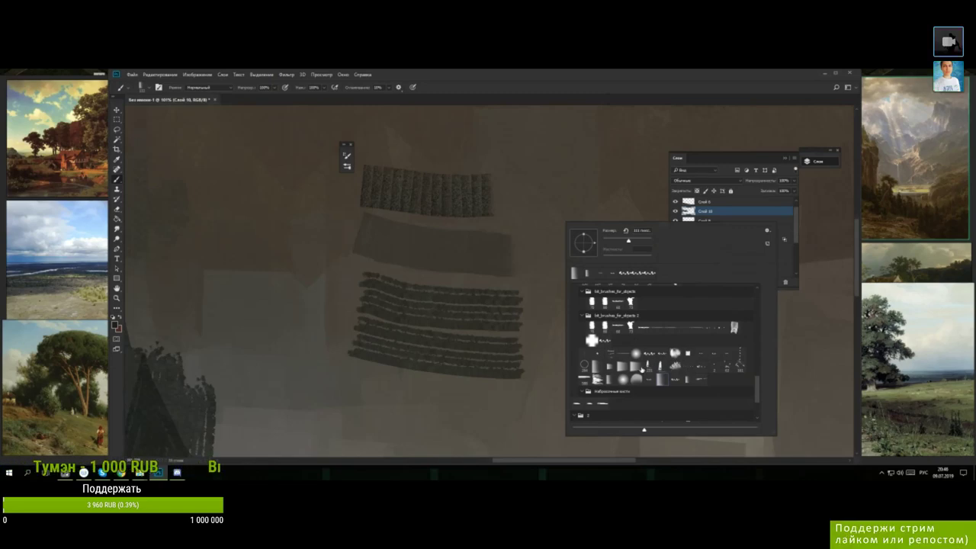
left_click(638, 355)
mouse_move(551, 191)
left_mouse_down()
mouse_move(664, 193)
mouse_move(560, 186)
mouse_move(628, 191)
left_mouse_up()
- Try two further brush presets with test strokes stacked below the soft round one
right_click(601, 227)
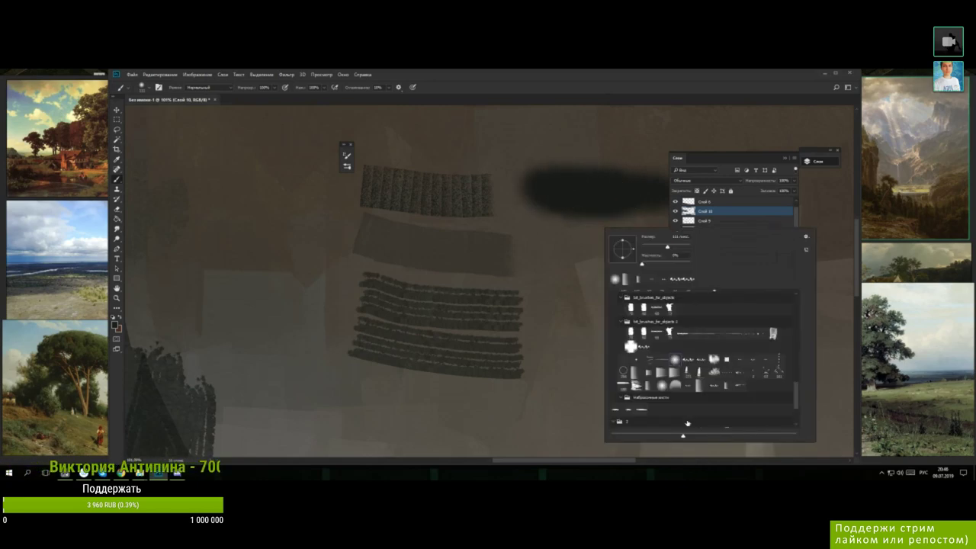
left_click(625, 280)
mouse_move(563, 267)
left_mouse_down()
mouse_move(641, 261)
mouse_move(585, 259)
mouse_move(595, 200)
mouse_move(579, 188)
mouse_move(559, 260)
mouse_move(657, 259)
mouse_move(558, 256)
mouse_move(663, 250)
left_mouse_up()
right_click(632, 297)
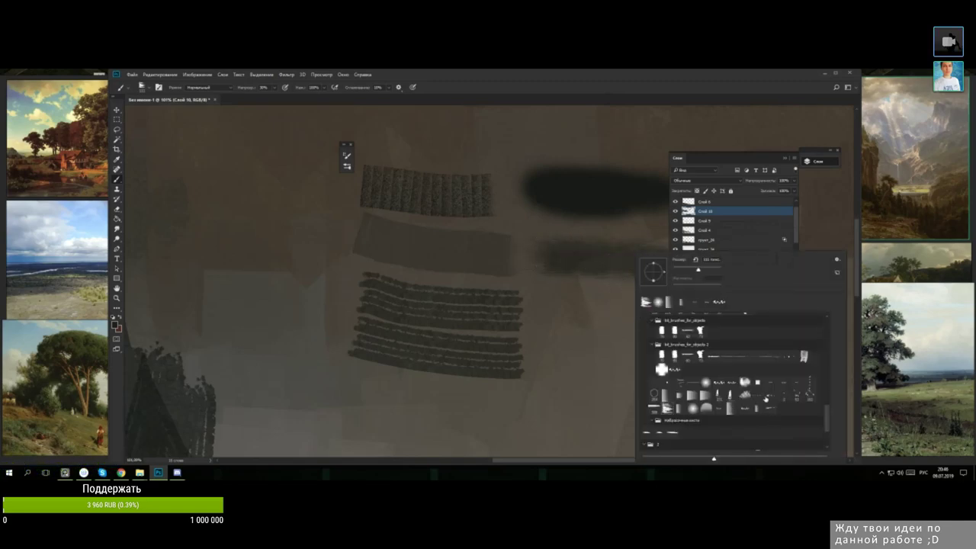
scroll(743, 382, "down", 3)
scroll(742, 380, "down", 1)
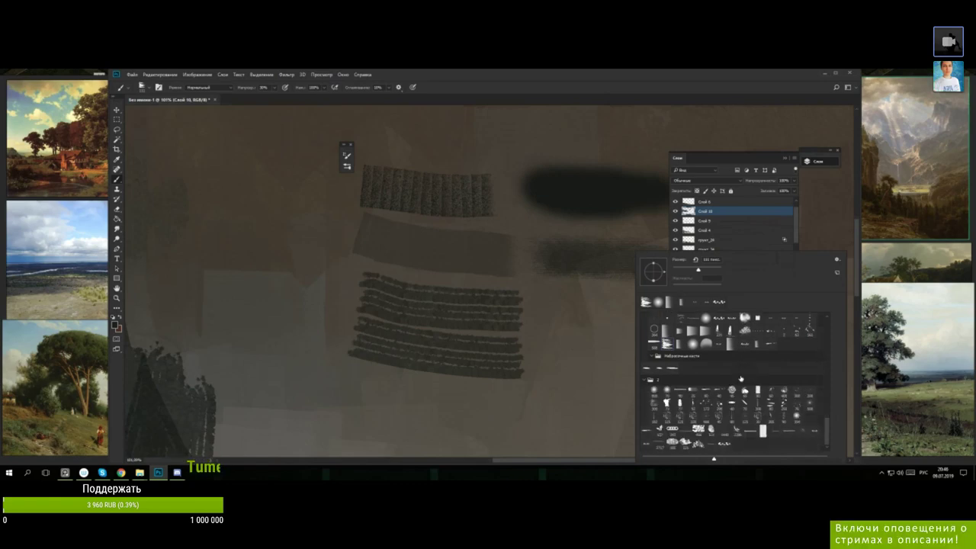
left_click(718, 421)
mouse_move(559, 332)
left_mouse_down()
mouse_move(560, 322)
mouse_move(578, 318)
left_mouse_up()
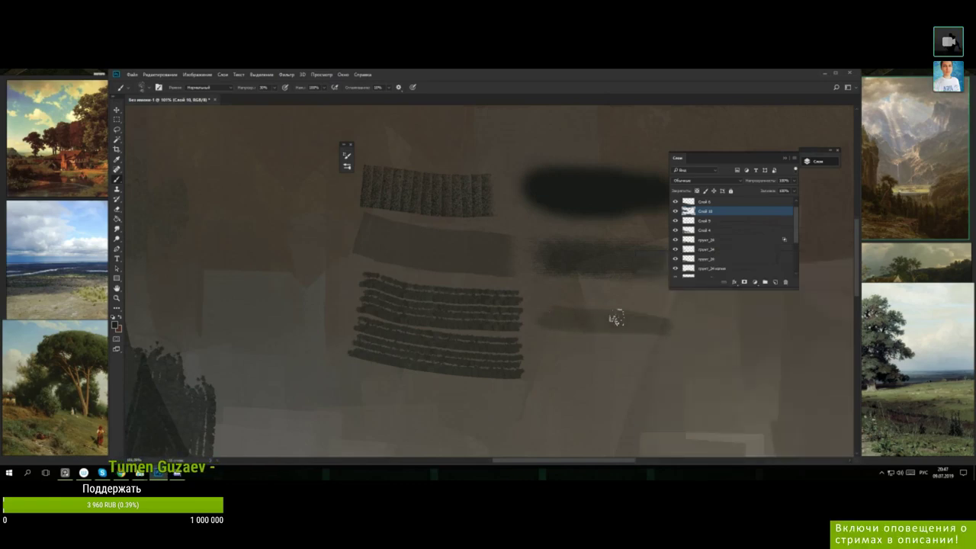
- Set the brush opacity to 100% and paint a heavy dark test stroke over the faint lowest sample in the sky
left_click(273, 89)
left_click_drag(271, 96, 301, 97)
mouse_move(552, 314)
left_mouse_down()
mouse_move(665, 314)
mouse_move(594, 353)
left_mouse_up()
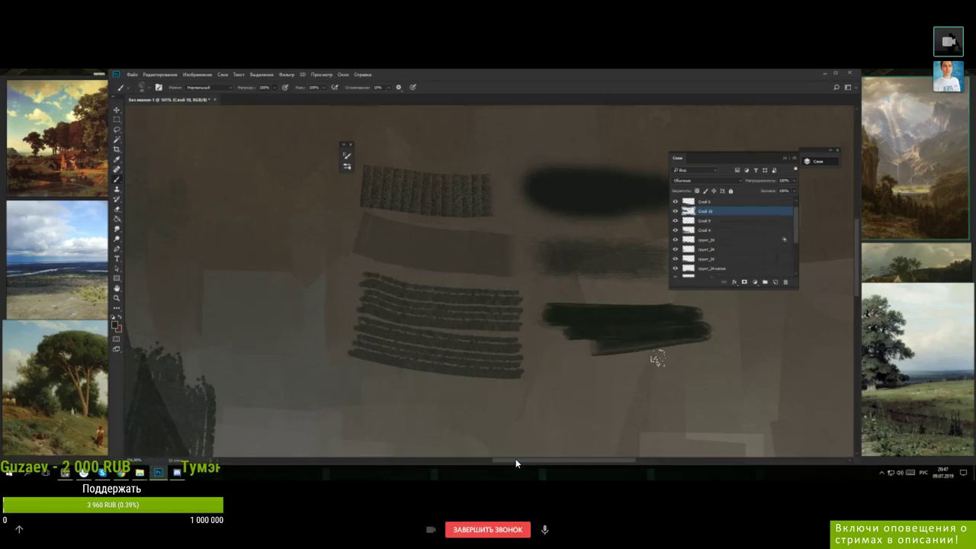
right_click(660, 365)
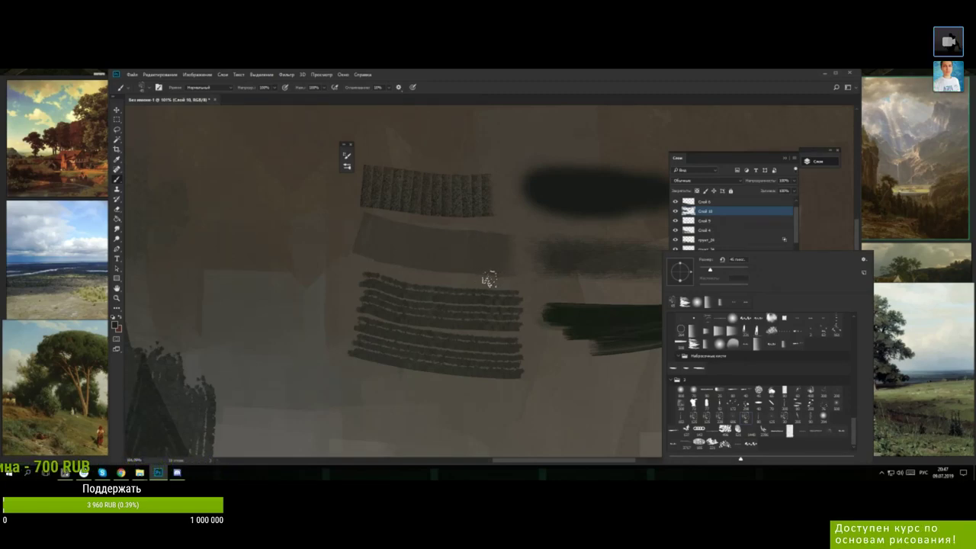
- Lasso the test strokes in the sky on layer Слой 10 and delete them, including the leftover fragment beside the rock
scroll(568, 283, "down", 5)
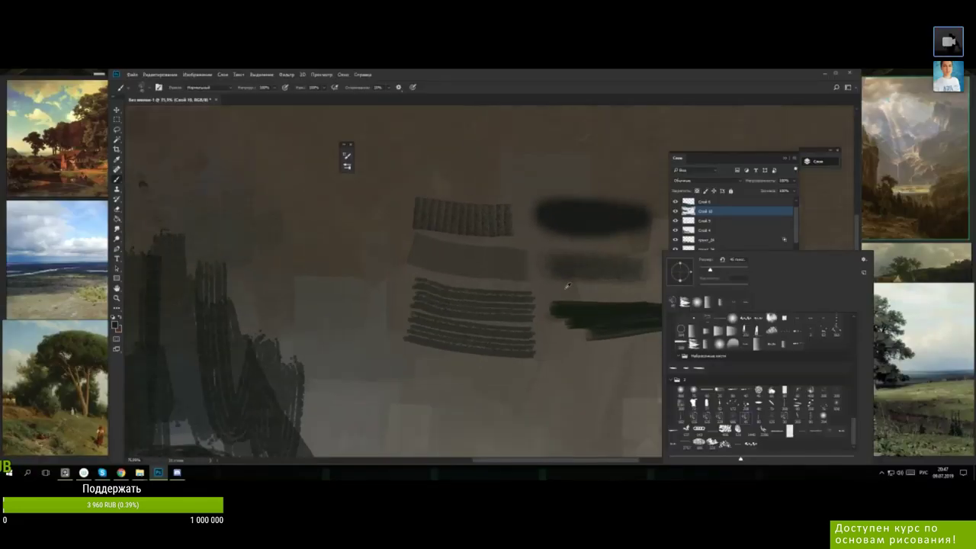
scroll(557, 278, "down", 2)
left_click(678, 212)
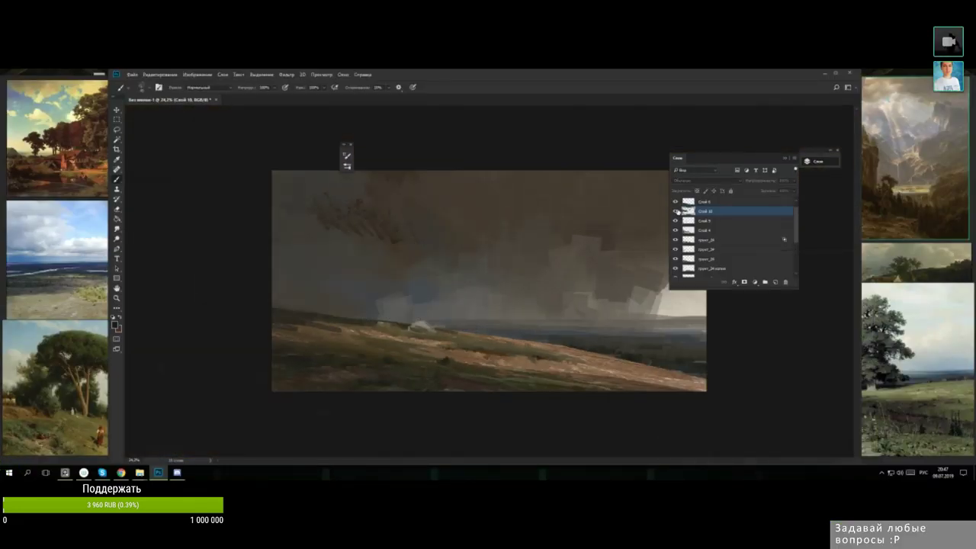
left_click(115, 131)
mouse_move(496, 210)
left_mouse_down()
mouse_move(494, 265)
mouse_move(589, 294)
mouse_move(532, 210)
left_mouse_up()
key("Delete")
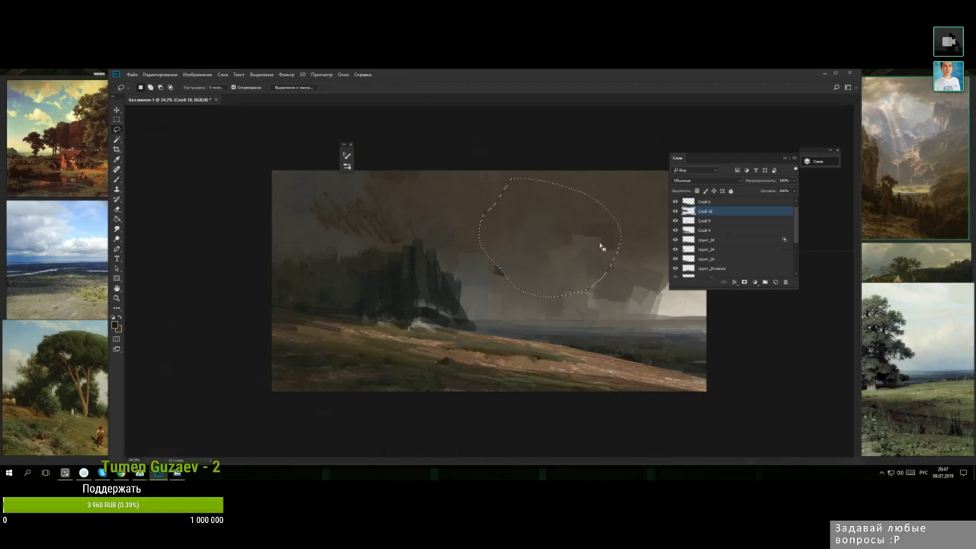
mouse_move(454, 204)
left_mouse_down()
mouse_move(411, 230)
mouse_move(459, 221)
left_mouse_up()
key("Delete")
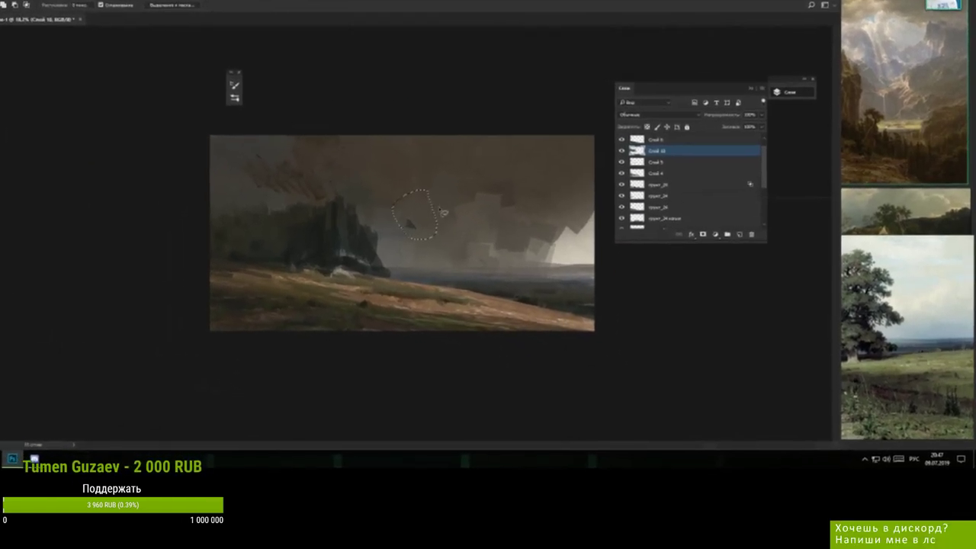
left_click(491, 204)
key("Return")
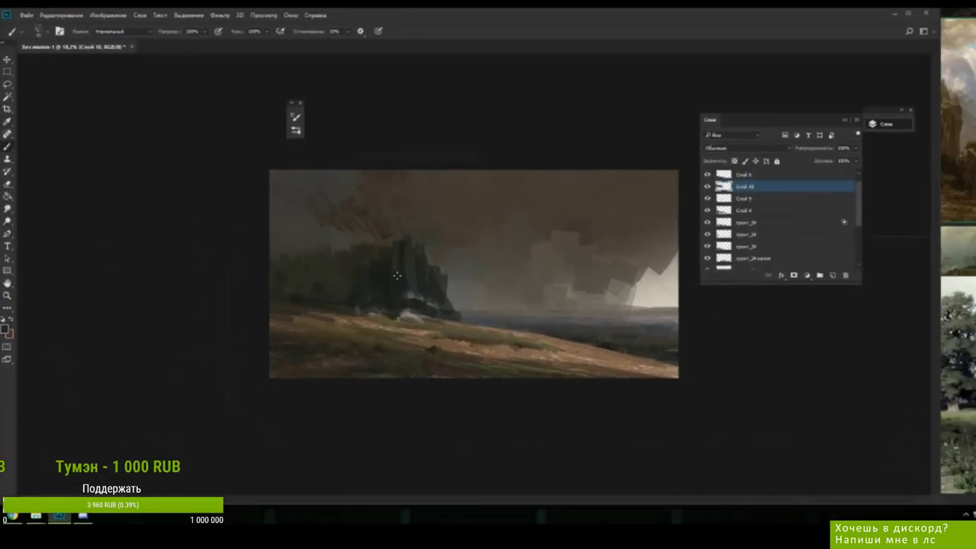
- Choose a very dark blue as the foreground colour for painting
key("b")
left_click(3, 325)
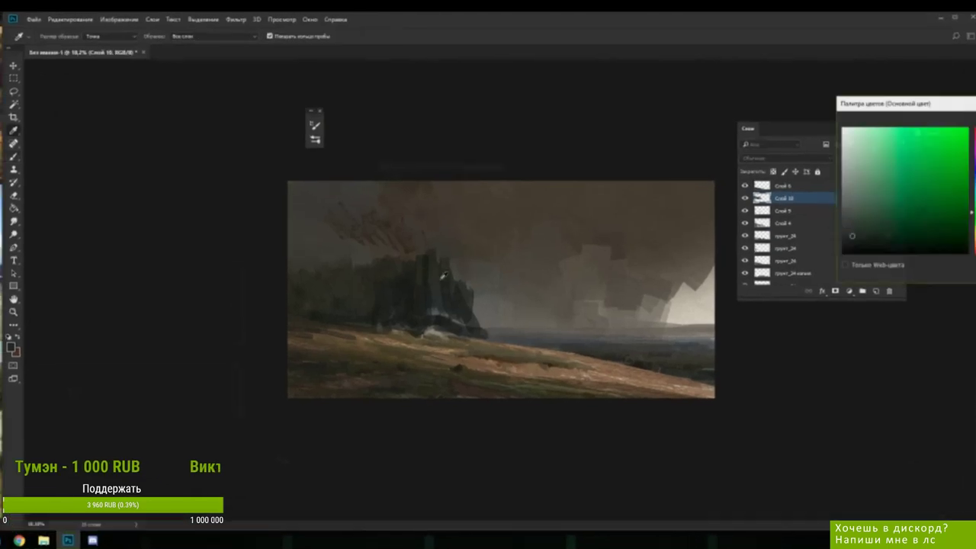
left_click_drag(975, 172, 974, 179)
left_click_drag(860, 235, 870, 237)
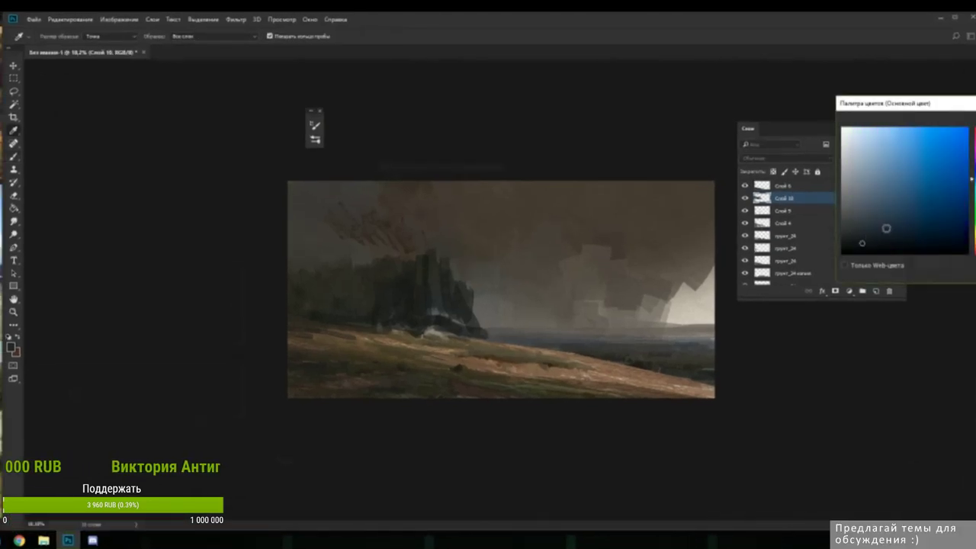
key("Return")
- Adjust the brush size and paint dark blue shadows over the lower part of the rock mass, extending along its far base
right_click(562, 276)
left_click(638, 276)
left_click(402, 296)
left_click_drag(391, 295, 390, 323)
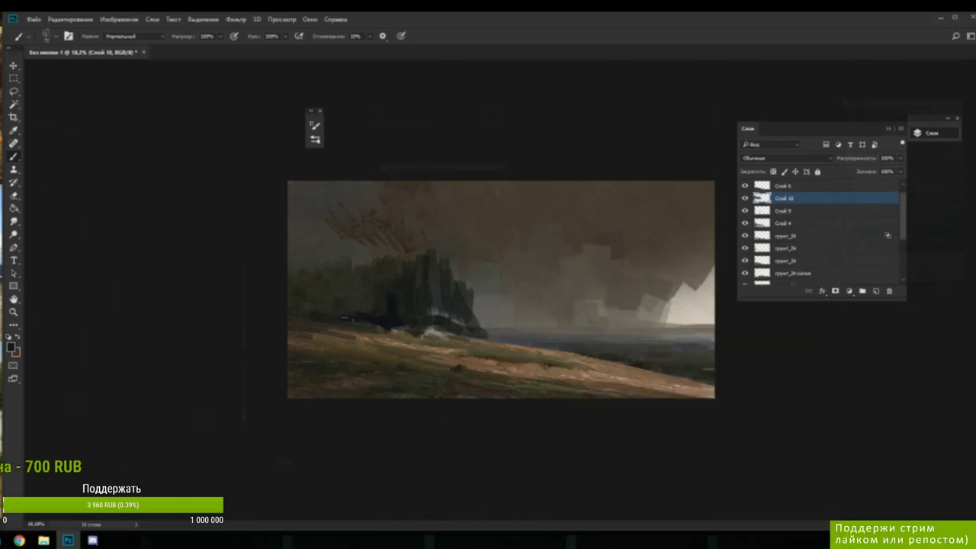
mouse_move(322, 314)
left_mouse_down()
mouse_move(351, 318)
mouse_move(344, 289)
mouse_move(363, 310)
mouse_move(365, 285)
mouse_move(383, 304)
left_mouse_up()
left_click(330, 304, "alt")
left_click(350, 315, "alt")
left_click(376, 280, "alt")
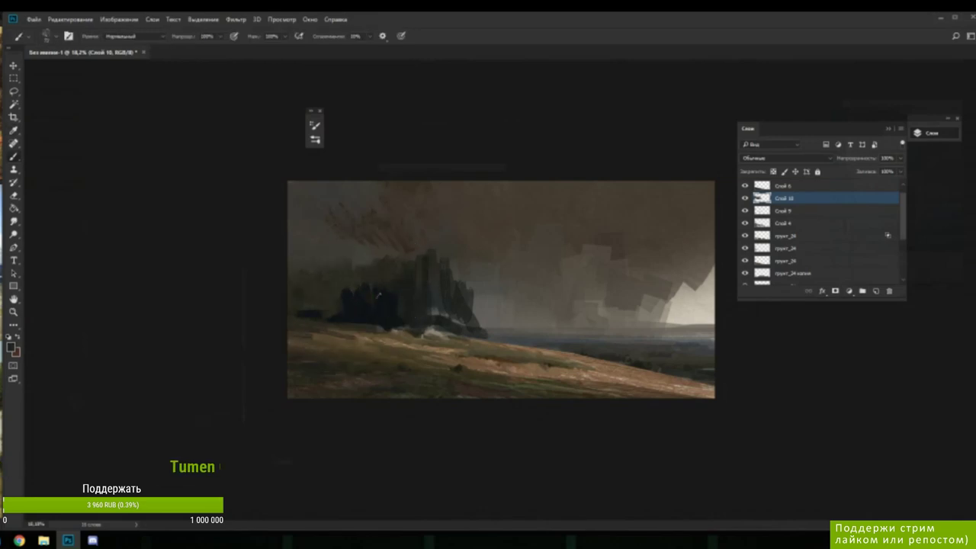
- Extend the dark blue shadow through the middle of the rock mass down to the hill crest
left_click(402, 310, "alt")
mouse_move(407, 291)
left_mouse_down()
mouse_move(420, 327)
mouse_move(394, 327)
left_mouse_up()
key("alt")
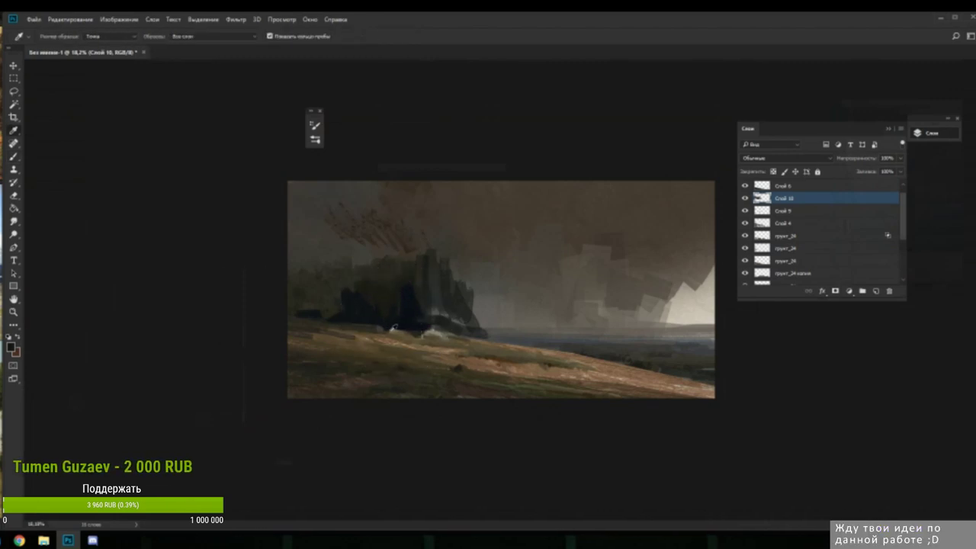
left_click(374, 329, "alt")
left_click(388, 327, "alt")
- Choose a dark yellowish-grey foreground colour and reduce the brush size
key("n")
left_click(851, 229)
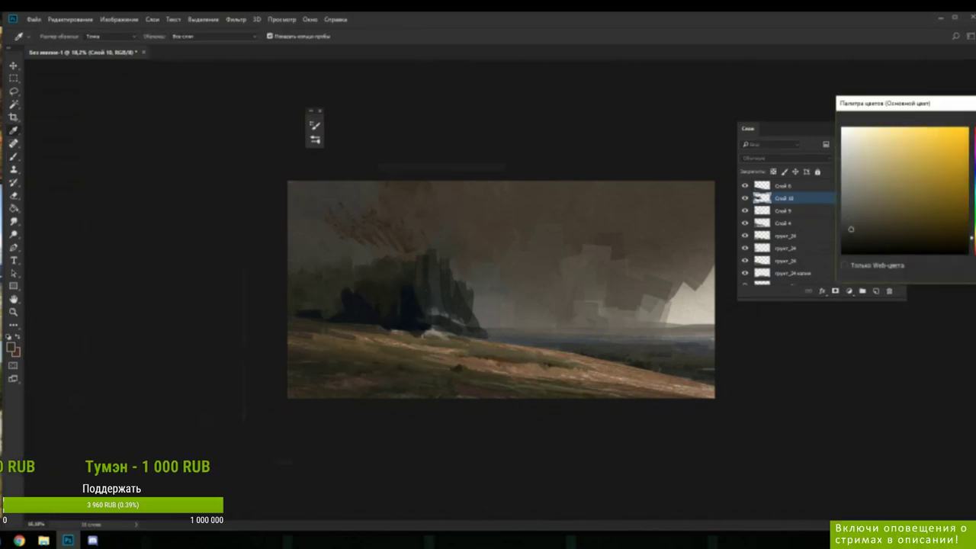
key("Return")
right_click(425, 260)
left_click_drag(492, 277, 479, 280)
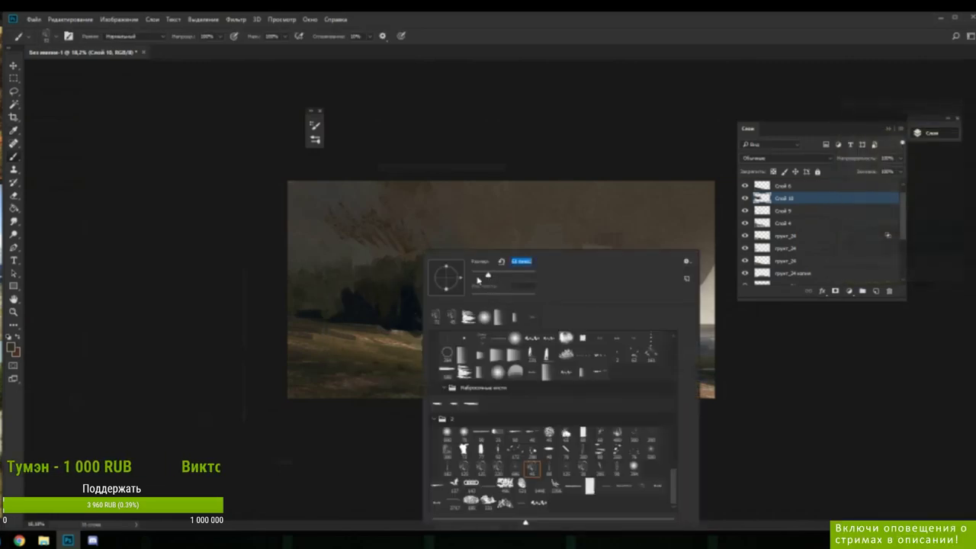
key("Return")
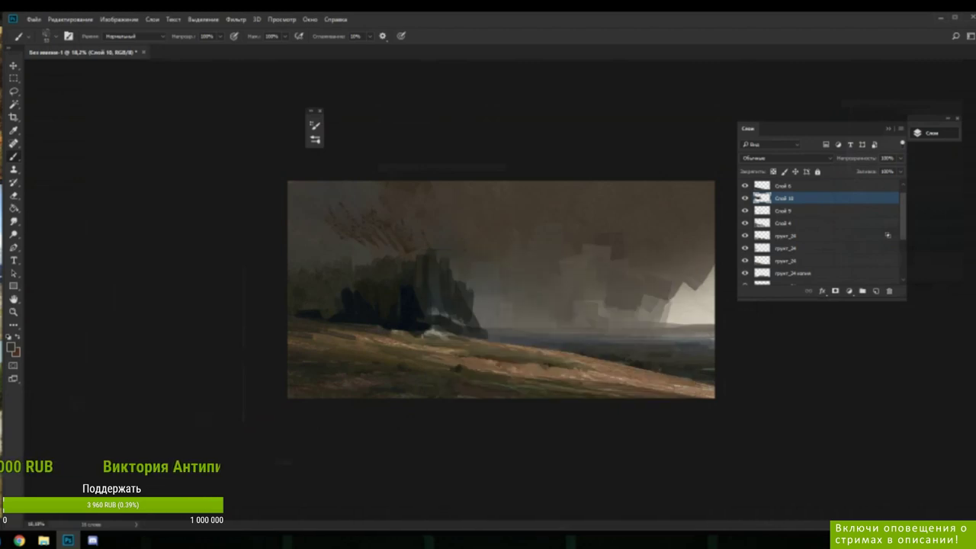
- Lower the brush opacity and mute the blue shadow in the rock with a tone sampled from it
key("alt")
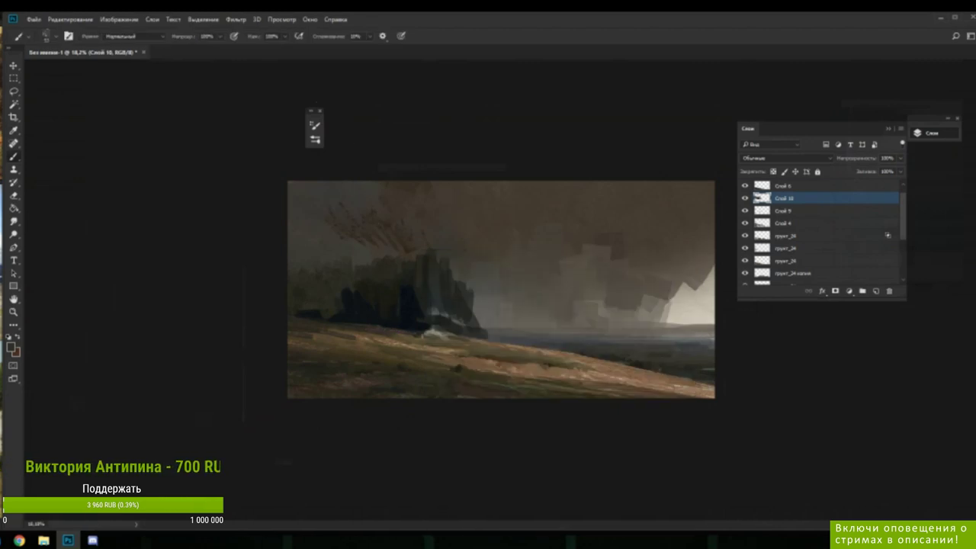
left_click(221, 37)
left_click(210, 49)
left_click(364, 311, "alt")
left_click(363, 313)
key("b")
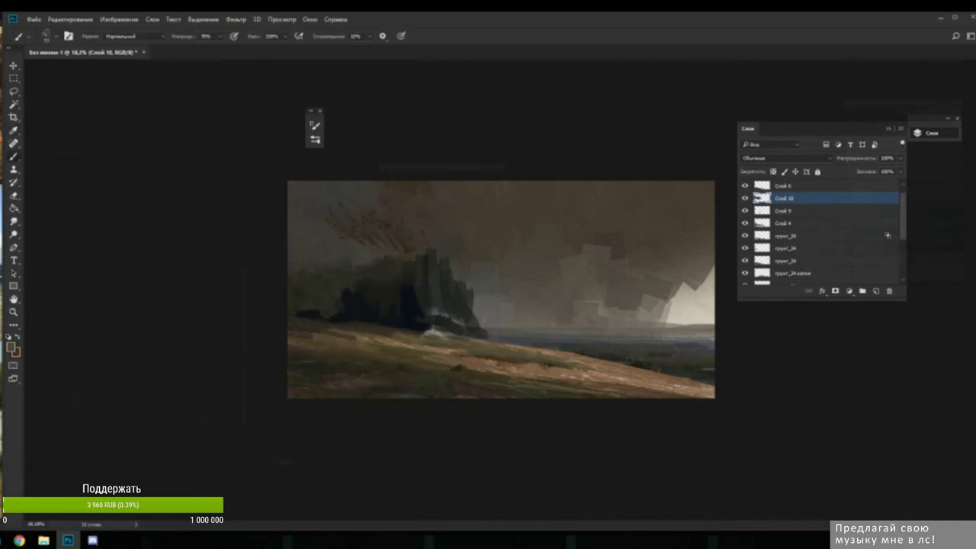
- Sample dark tones from the rock and paint along its base, covering the pale patch at the crest
key("i")
left_click(415, 327)
left_click_drag(331, 314, 302, 314)
left_click(320, 306, "alt")
left_click(402, 325, "alt")
left_click_drag(403, 325, 427, 326)
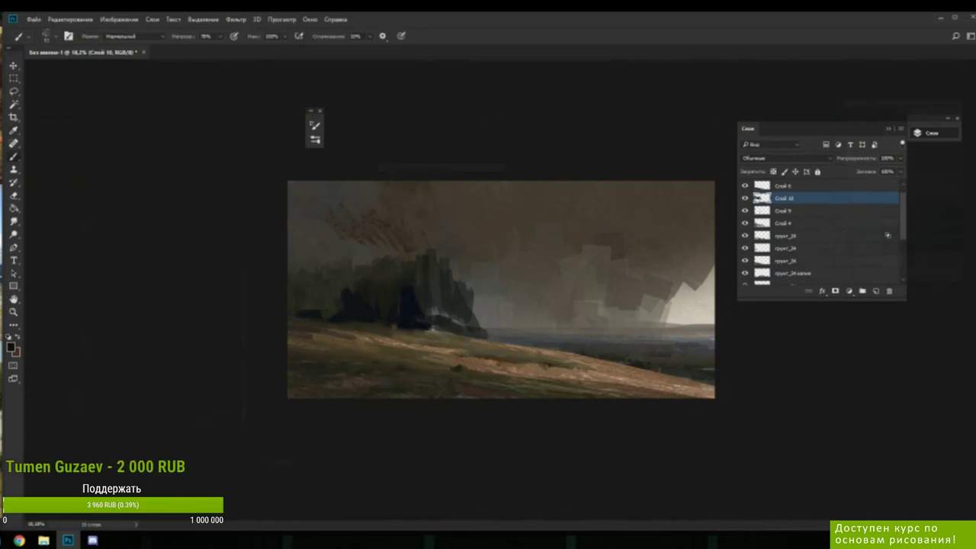
left_click(398, 325, "alt")
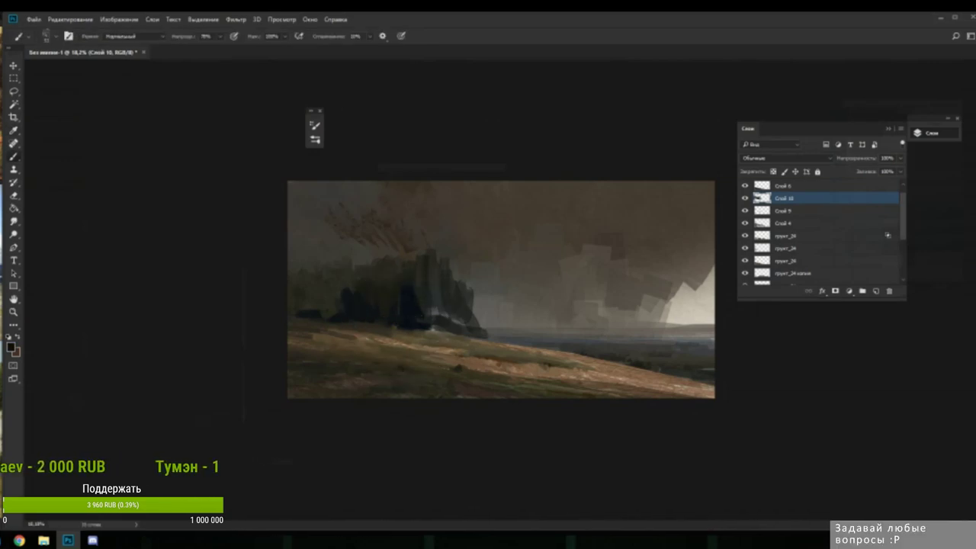
- Set the brush size to 40 px and refine the edge between rock and crest with tones sampled there
right_click(491, 289)
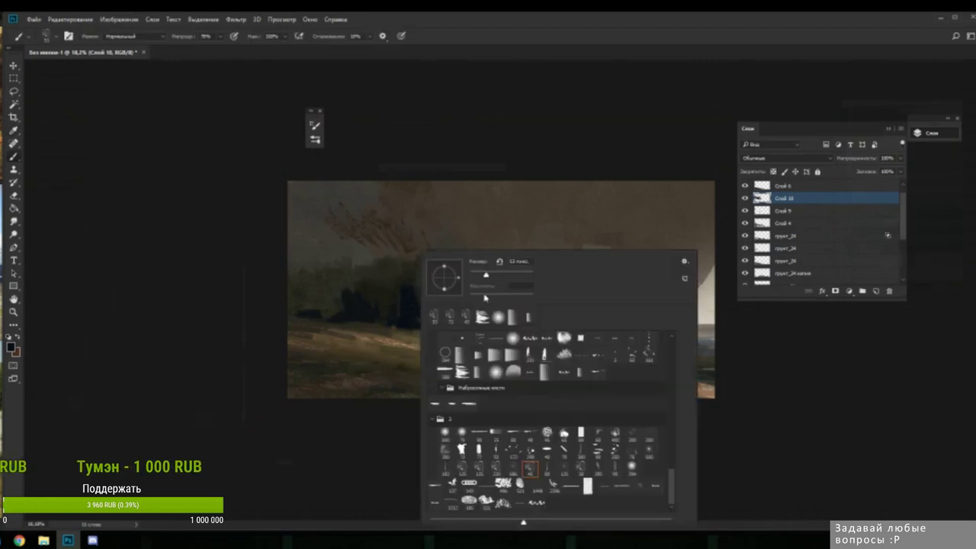
left_click(389, 327)
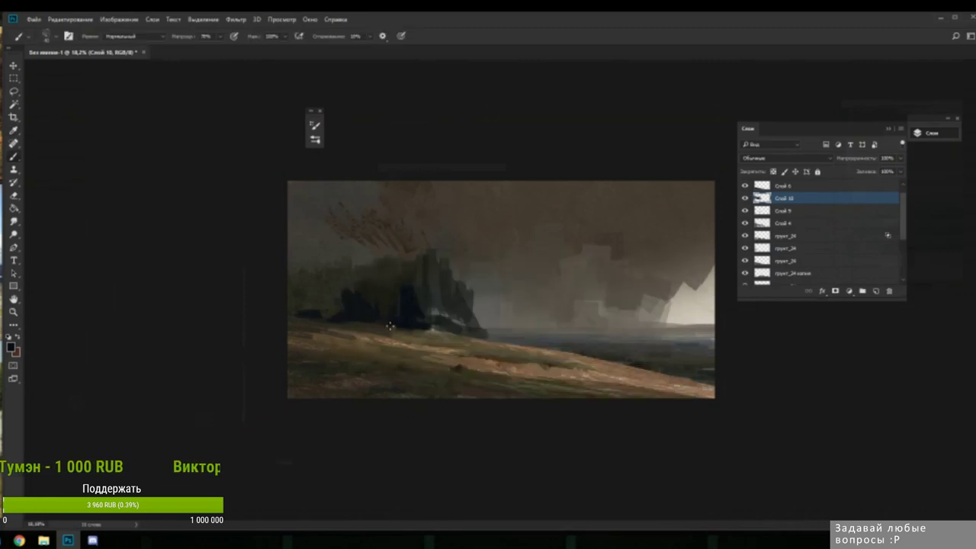
left_click(395, 328, "alt")
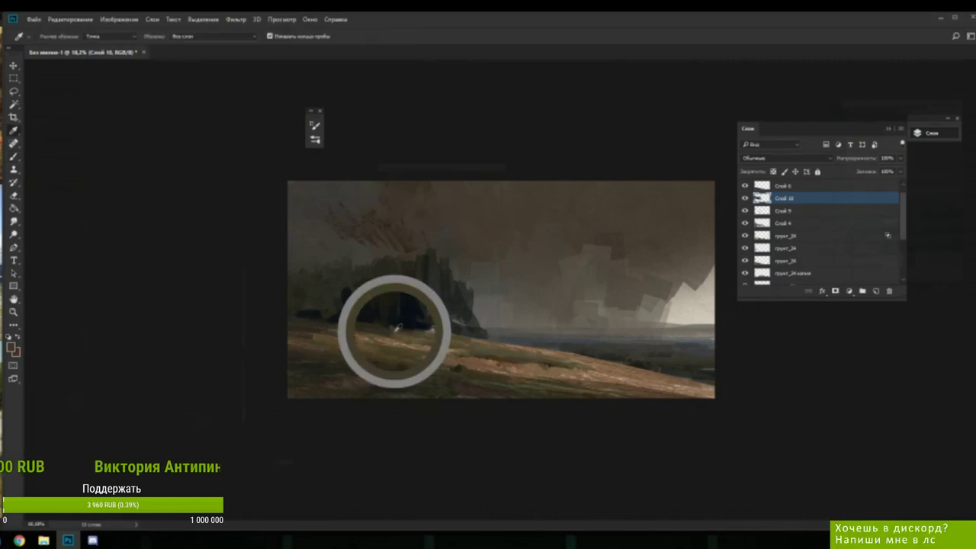
key("i")
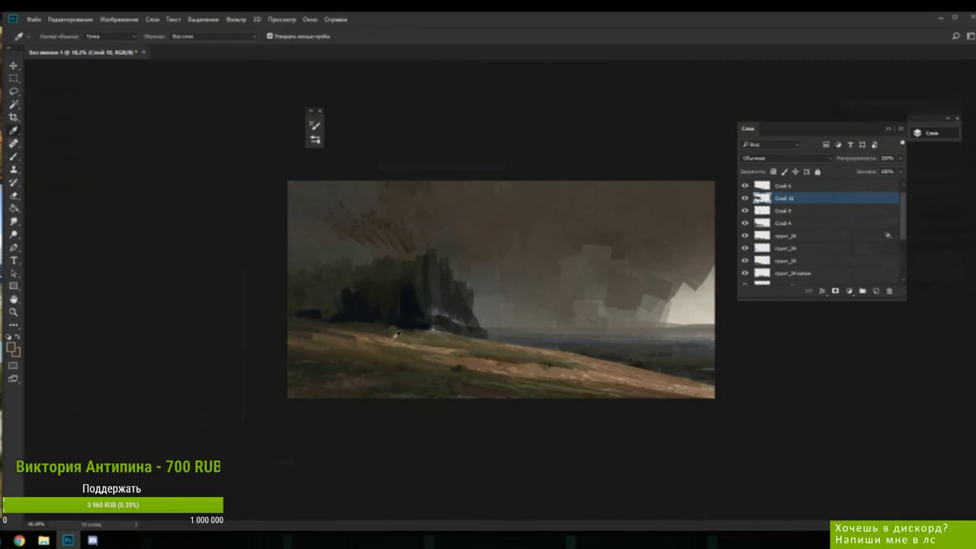
left_click(390, 320)
key("b")
left_click(393, 329, "alt")
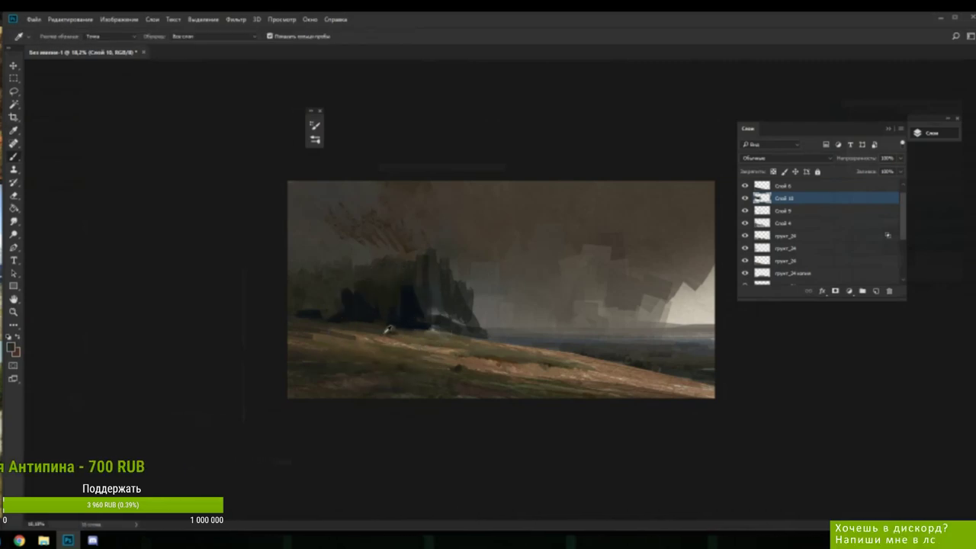
left_click(400, 331, "alt")
left_click(383, 330, "alt")
left_click(397, 330, "alt")
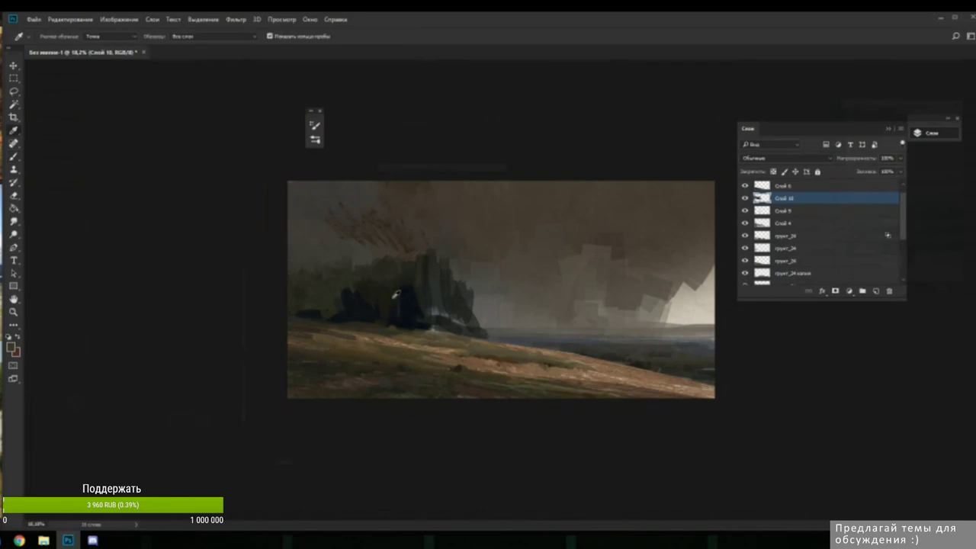
- Choose a multi-line bristle brush, enlarge it and scribble test strokes across the open sky
right_click(433, 273)
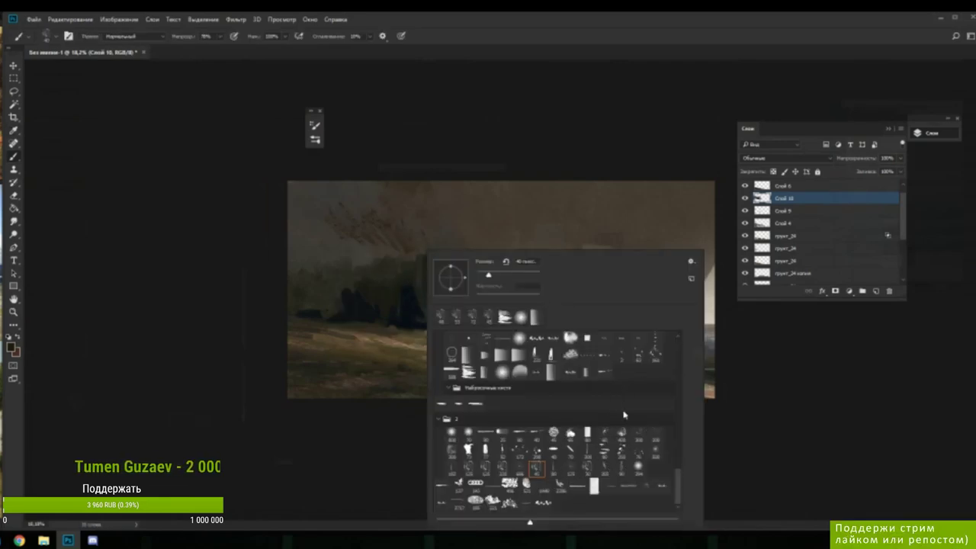
left_click(637, 340)
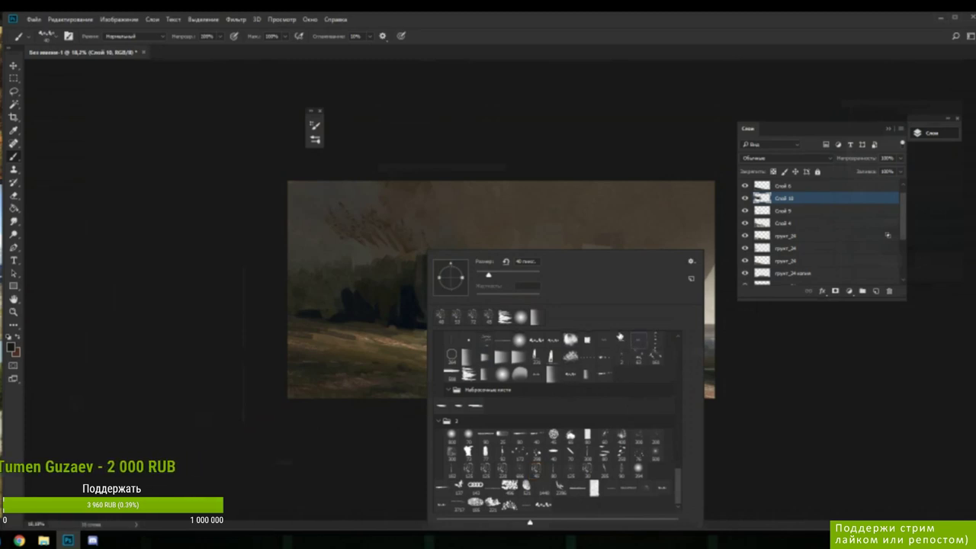
left_click(458, 345)
left_click_drag(488, 275, 503, 278)
left_click(458, 217)
mouse_move(483, 237)
left_mouse_down()
mouse_move(519, 226)
mouse_move(515, 260)
mouse_move(531, 239)
mouse_move(602, 212)
mouse_move(600, 260)
mouse_move(543, 260)
mouse_move(617, 233)
mouse_move(584, 263)
left_mouse_up()
scroll(650, 210, "up", 12)
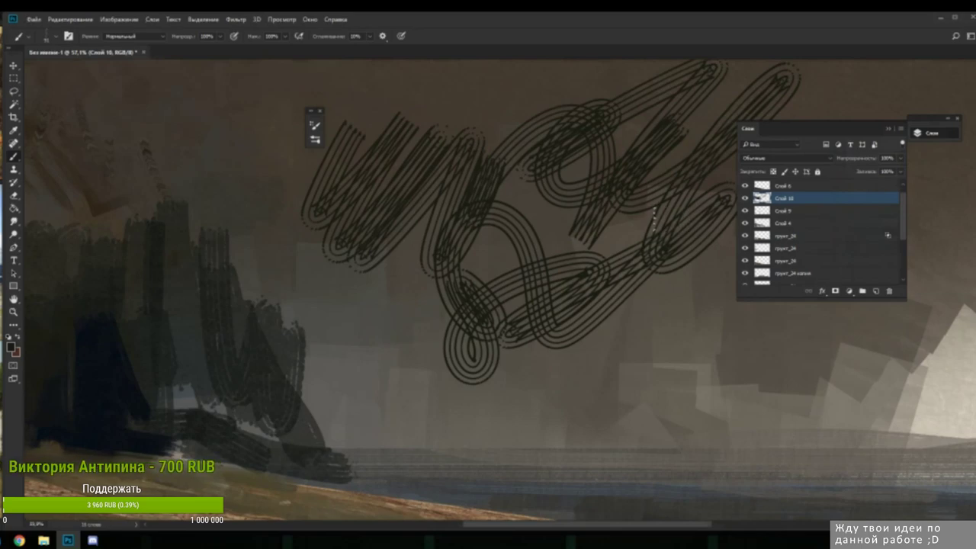
scroll(654, 213, "down", 5)
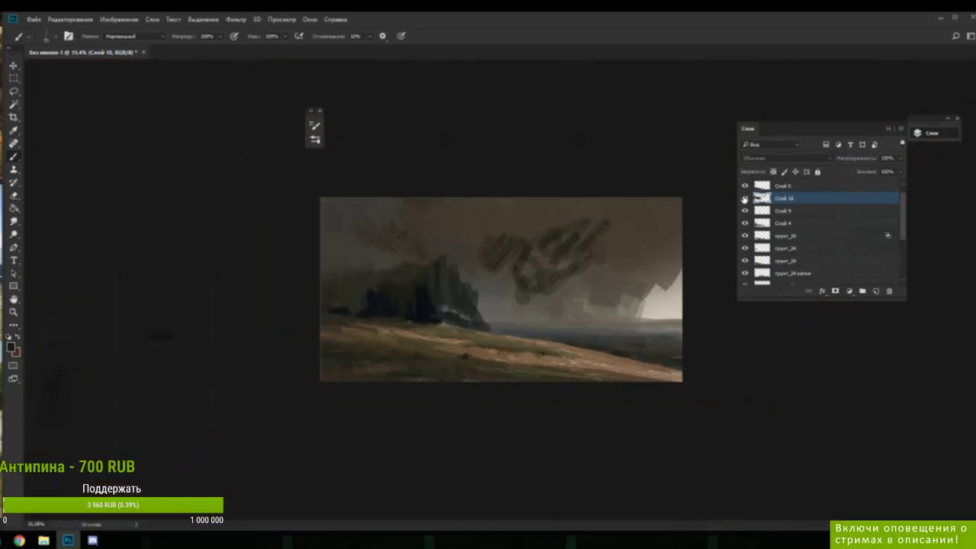
- Erase the scribbled bristle strokes from the sky with a large eraser
key("e")
right_click(544, 250)
left_click(634, 275)
mouse_move(500, 237)
left_mouse_down()
mouse_move(525, 306)
mouse_move(528, 299)
left_mouse_up()
left_click(193, 37)
left_click_drag(192, 51, 233, 56)
left_click(485, 226)
mouse_move(473, 221)
left_mouse_down()
mouse_move(549, 301)
mouse_move(529, 198)
mouse_move(574, 284)
mouse_move(581, 202)
mouse_move(592, 272)
mouse_move(606, 205)
left_mouse_up()
- Sample dark tones from the rock and deepen its base above the crest using a smaller brush
key("b")
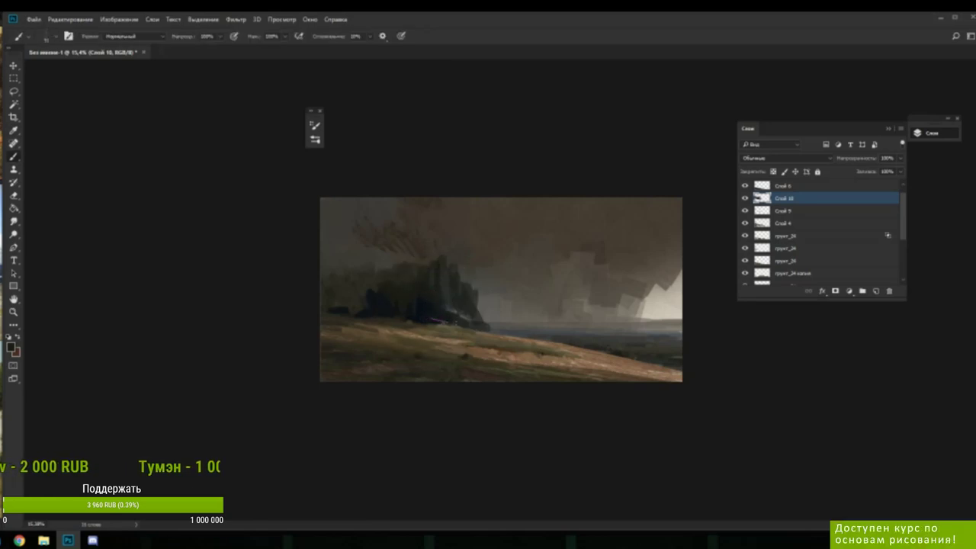
left_click(421, 320, "alt")
left_click(417, 312, "alt")
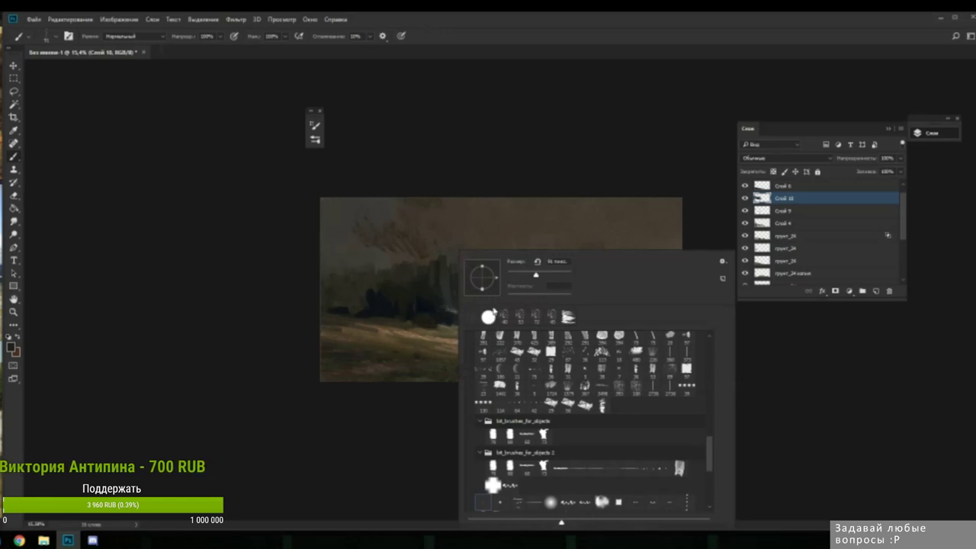
left_click(525, 275)
left_click(443, 306)
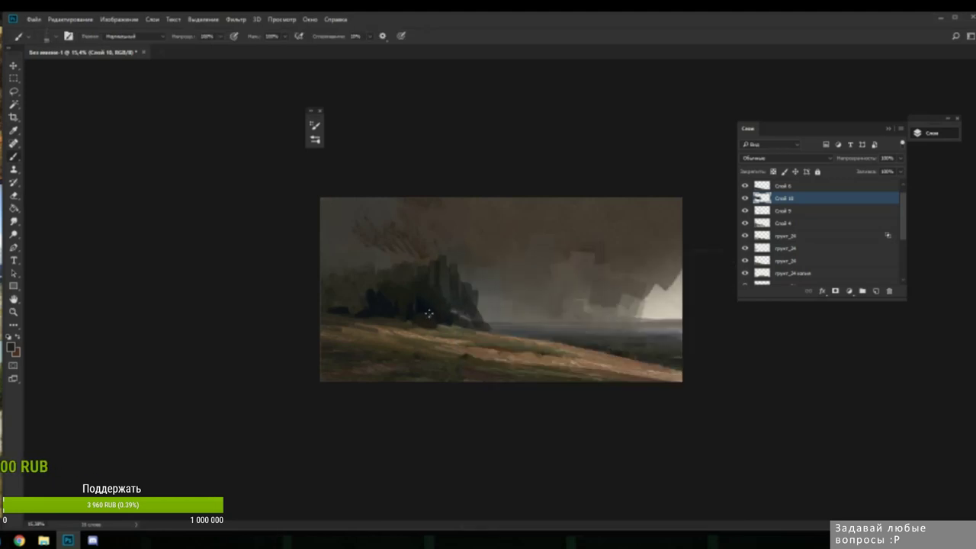
- Lower the brush opacity to 77% and refine the base of the dark mass above the crest with tones sampled there
left_click(433, 331, "alt")
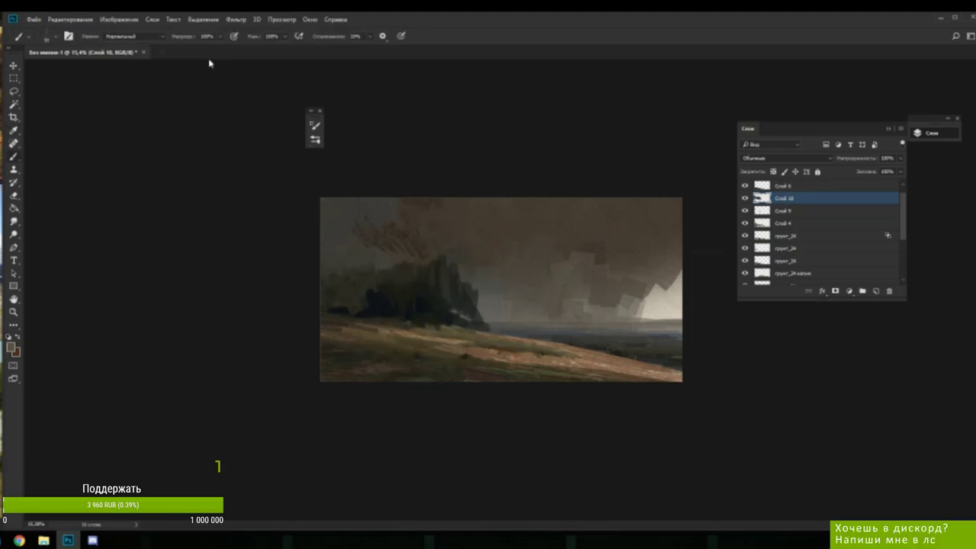
left_click(222, 37)
left_click(213, 49)
left_click(422, 322, "alt")
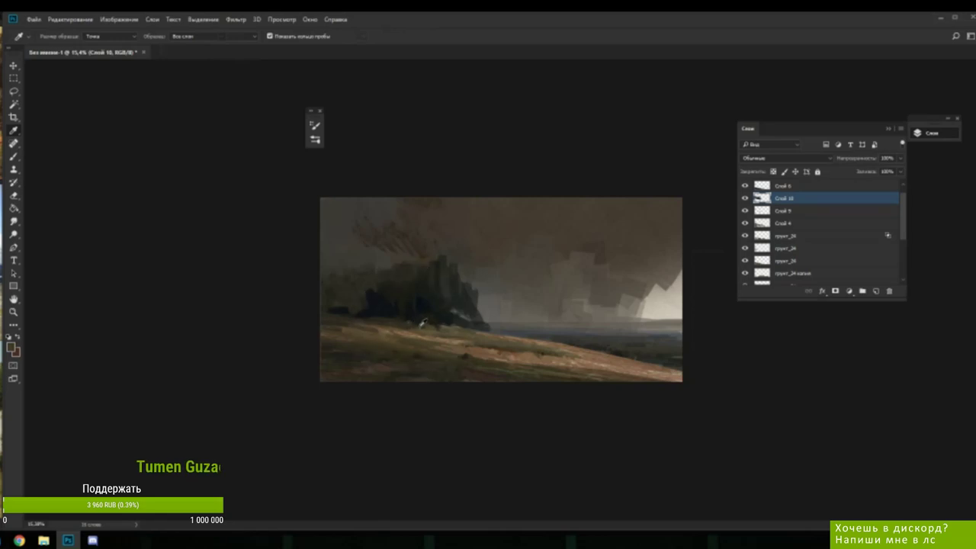
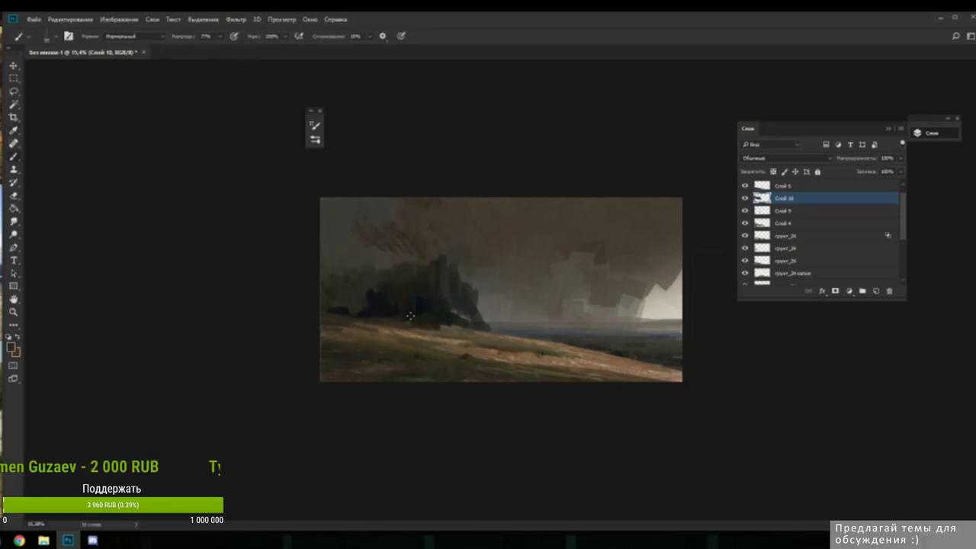
left_click(450, 321, "alt")
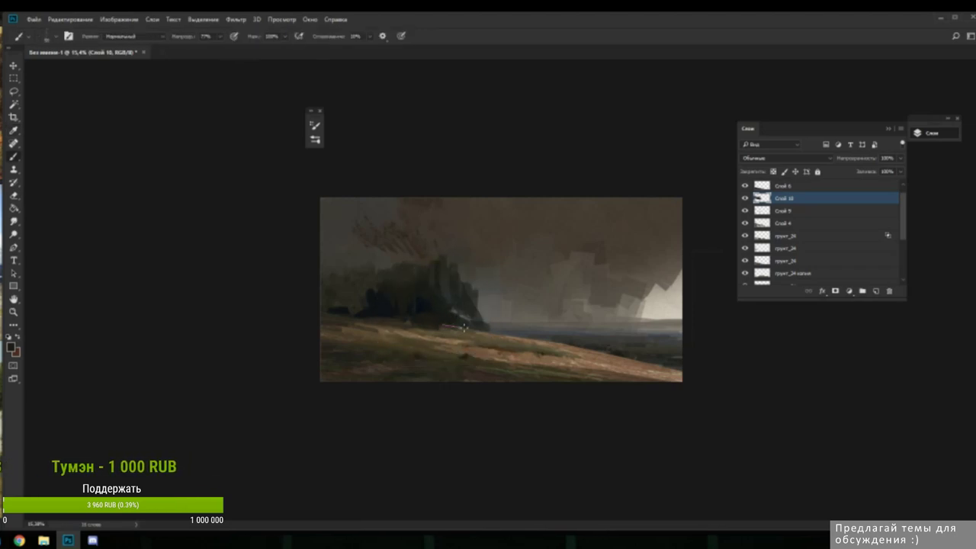
left_click(450, 325, "alt")
left_click(443, 327, "alt")
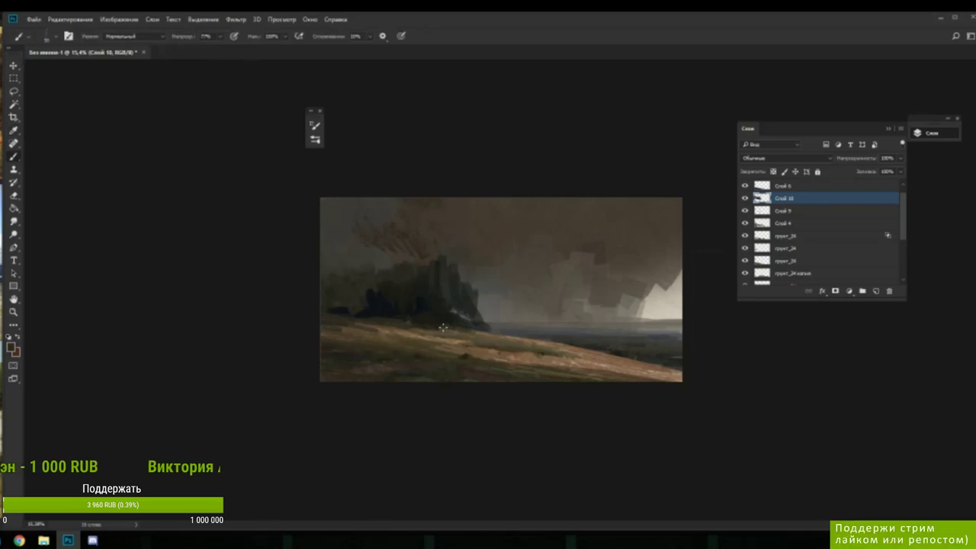
left_click(461, 320, "alt")
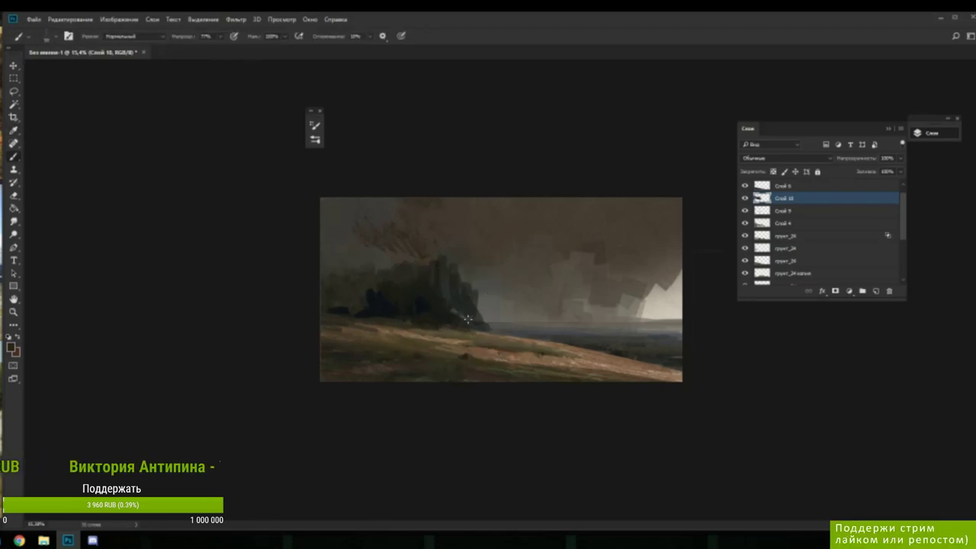
- Adjust the brush size and paint a small dark bush on the plain side of the dark mass
right_click(465, 312)
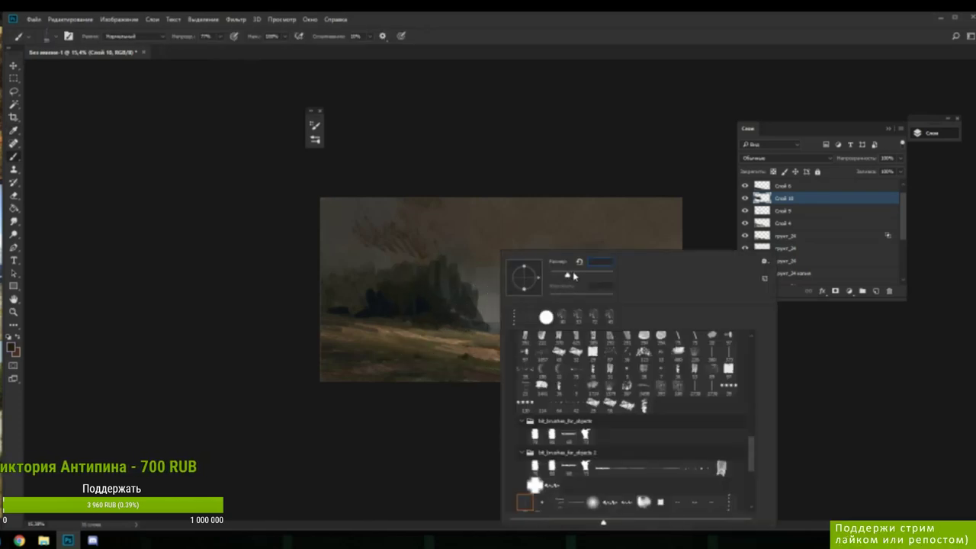
left_click(476, 309)
left_click_drag(481, 326, 501, 320)
key("i")
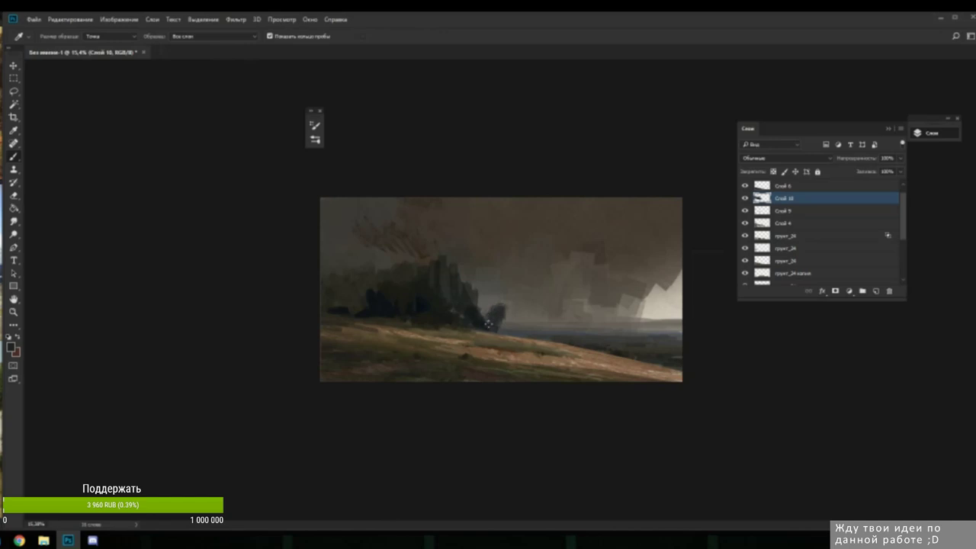
left_click_drag(504, 316, 507, 326)
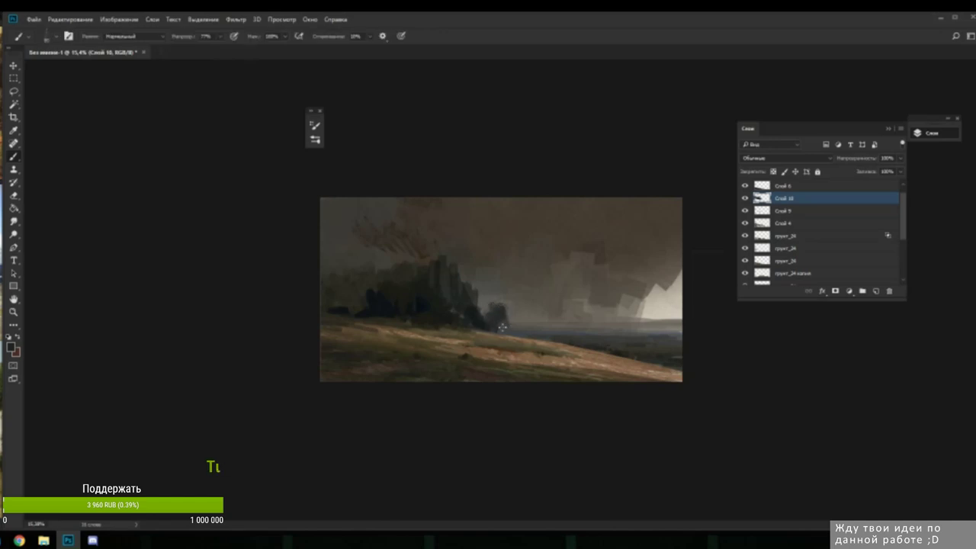
- Soften the tall peaks of the dark mass into hazy foliage with tones sampled from it and the adjoining sky
left_click(442, 302, "alt")
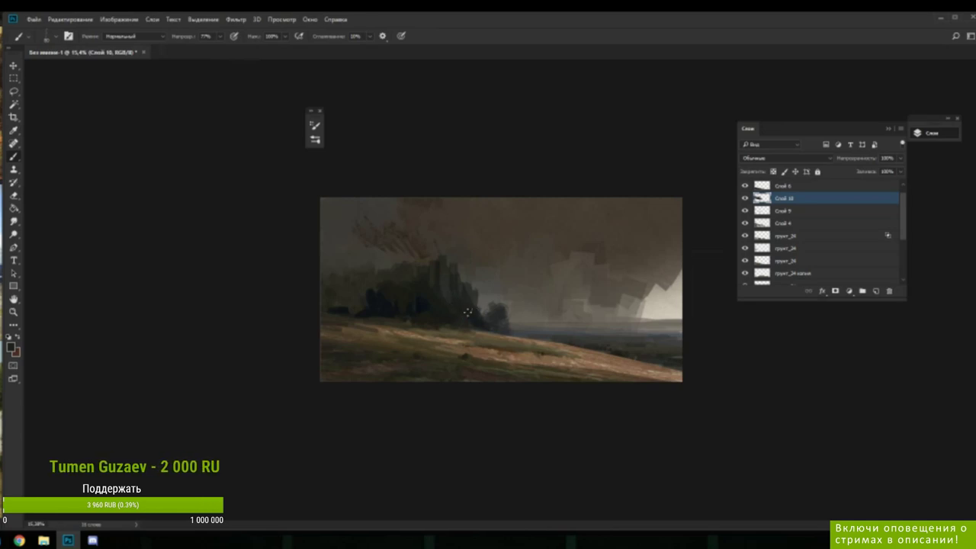
left_click_drag(441, 293, 446, 300)
left_click(447, 259)
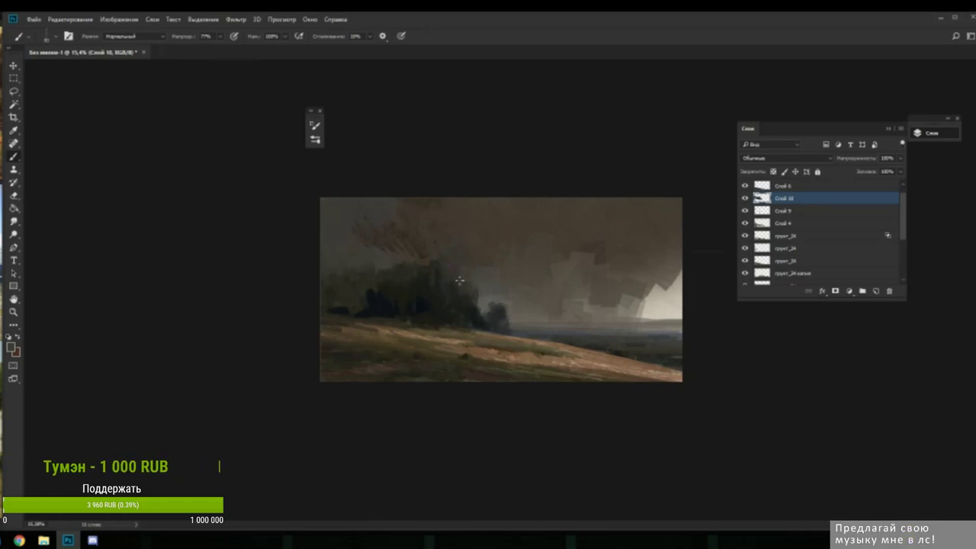
left_click(457, 288, "alt")
left_click(441, 306, "alt")
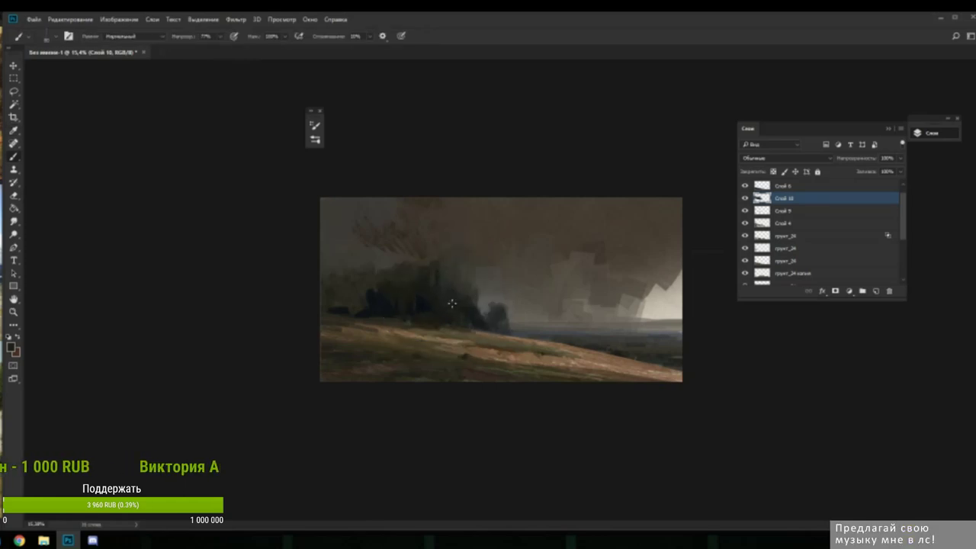
left_click(472, 282, "alt")
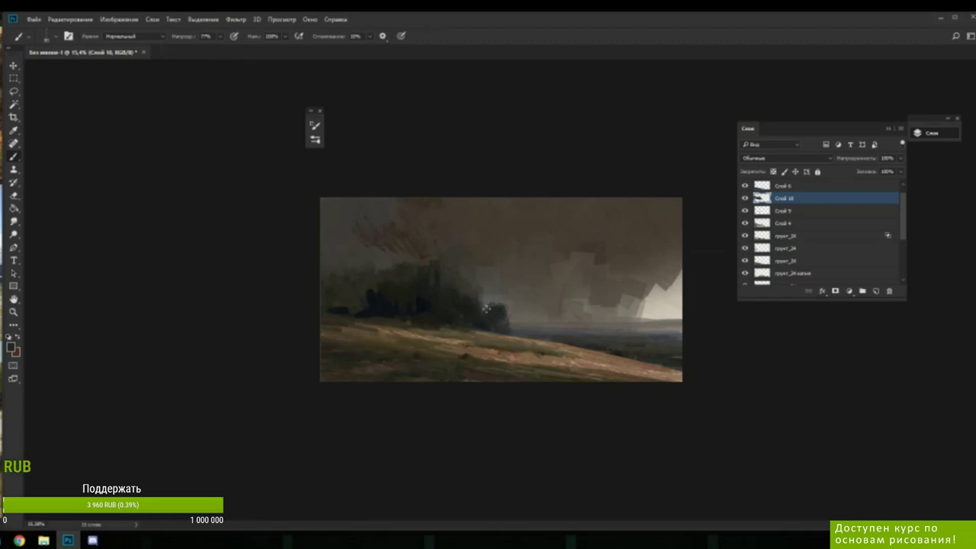
- Merge the small bush with the main mass and soften its blocky dark interior using sampled foliage tones
left_click(487, 317, "alt")
left_click(495, 319, "alt")
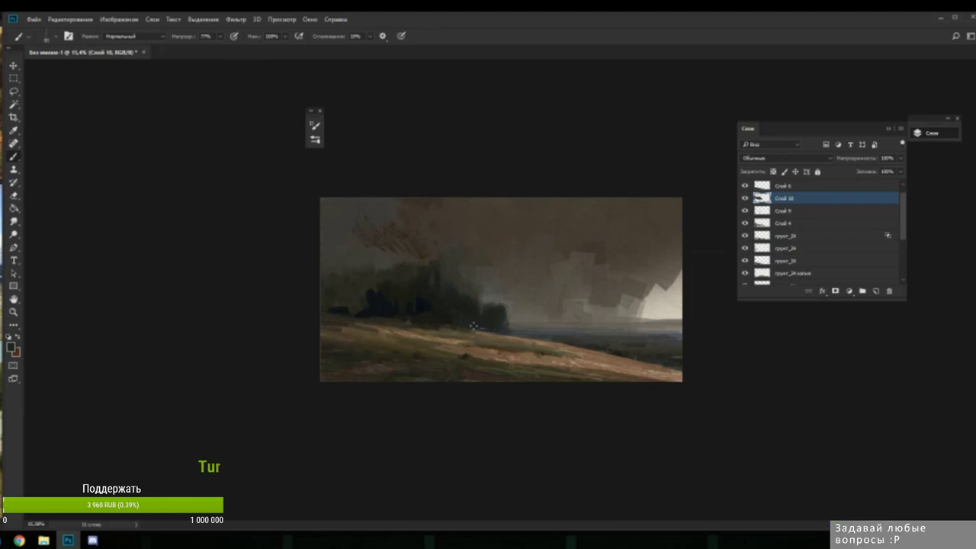
left_click(431, 297, "alt")
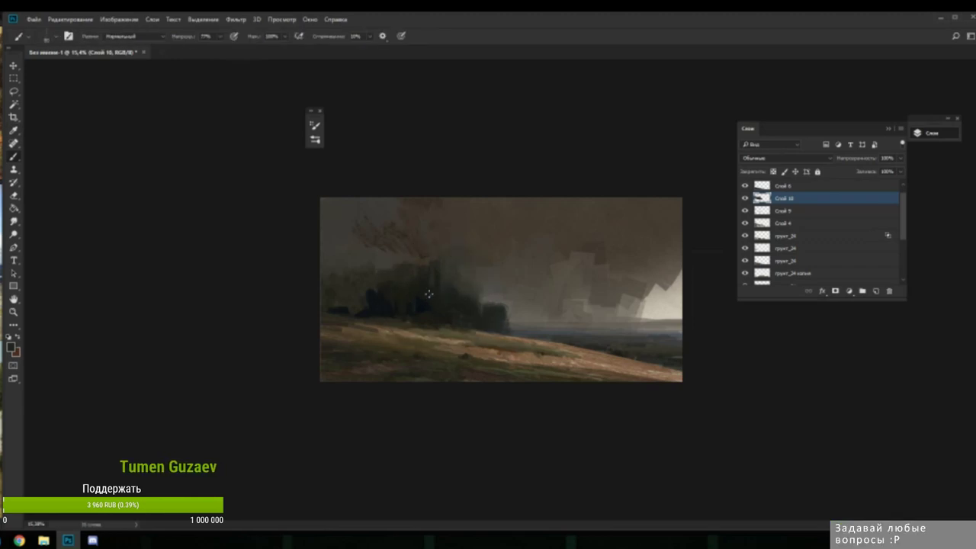
left_click(415, 305, "alt")
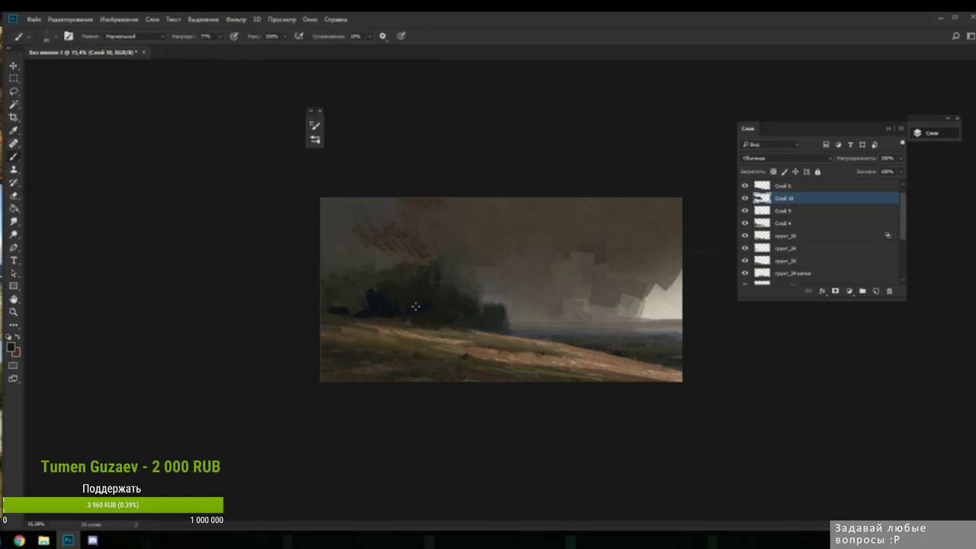
left_click(399, 291, "alt")
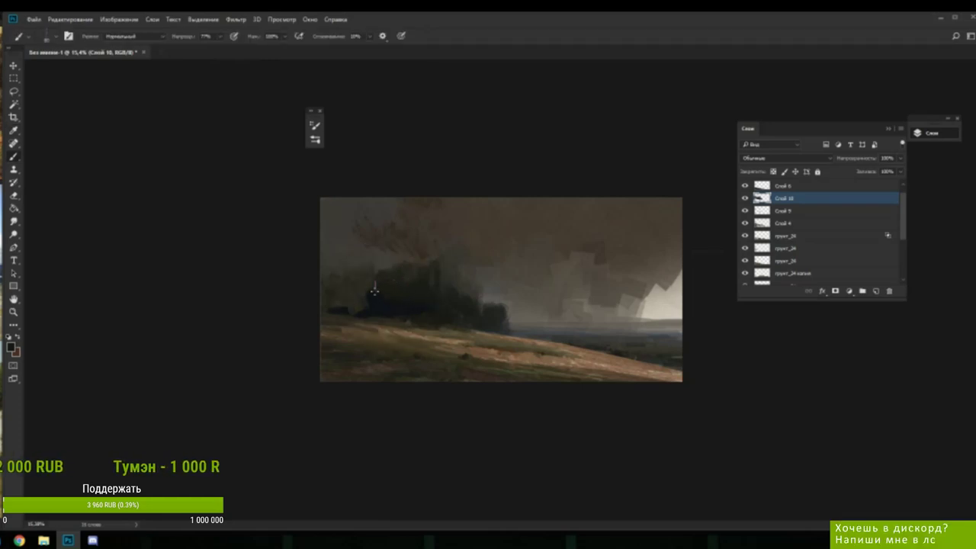
left_click(381, 309, "alt")
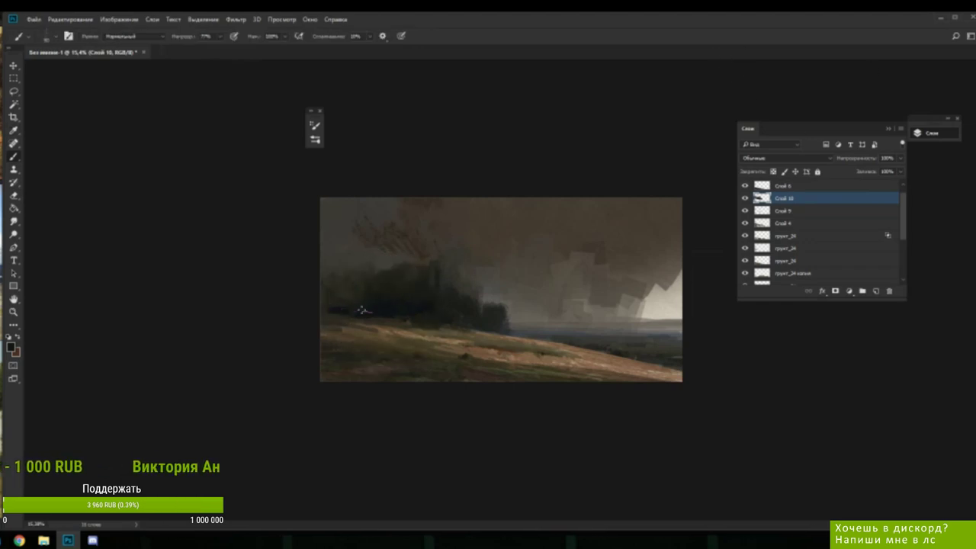
- Fill out the tree mass toward the canvas's left edge with sampled dark greens, covering the blue-black patches at its base
left_click(343, 276, "alt")
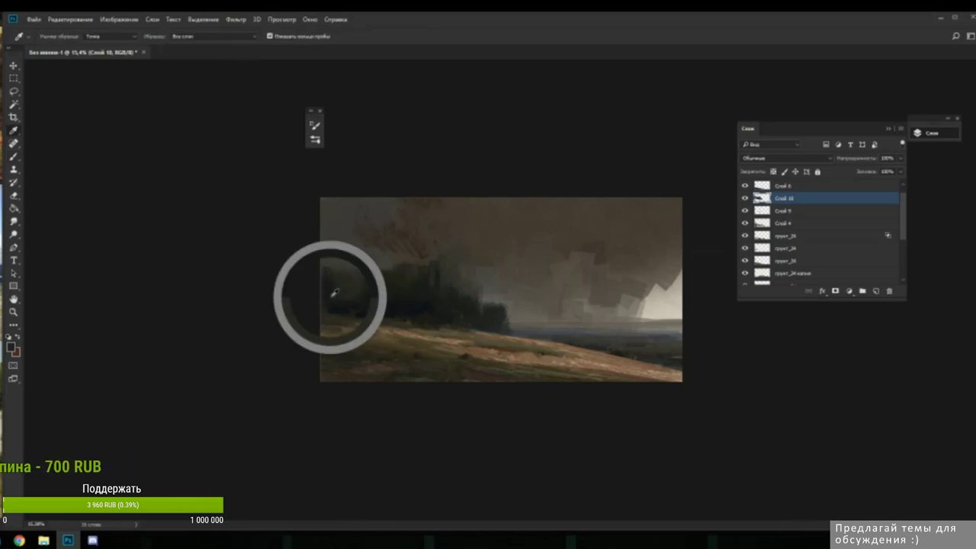
left_click(449, 273, "alt")
left_click(333, 300, "alt")
left_click(371, 322, "alt")
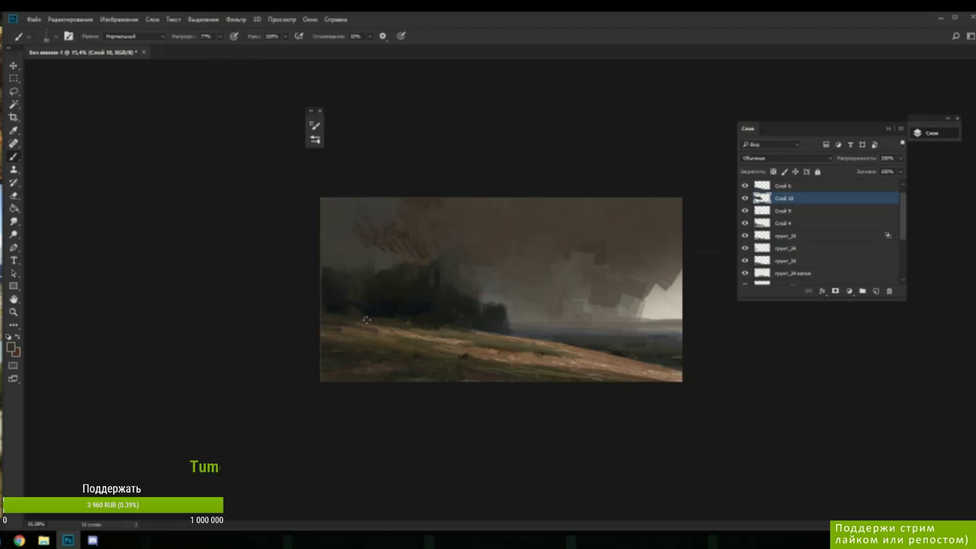
left_click(349, 307, "alt")
left_click(340, 307, "alt")
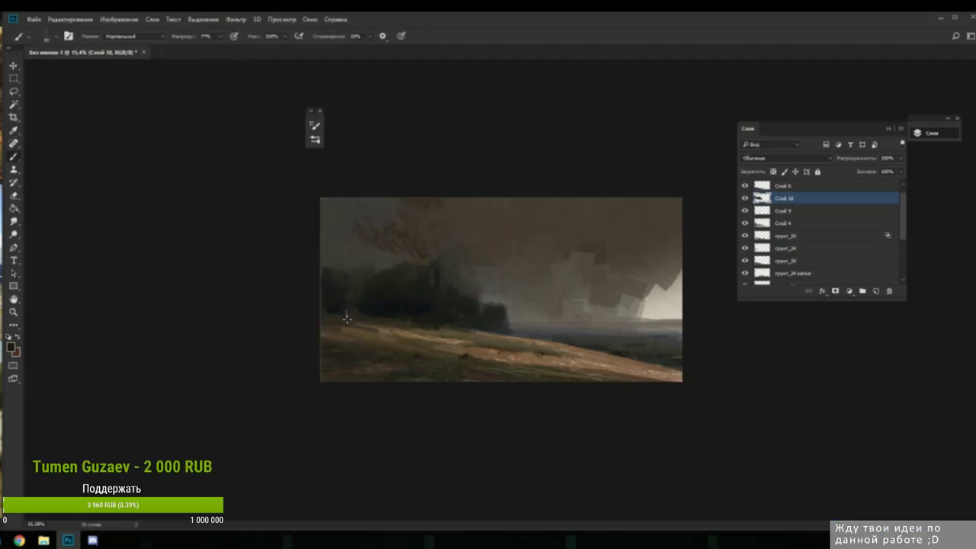
left_click(348, 309, "alt")
left_click(351, 302, "alt")
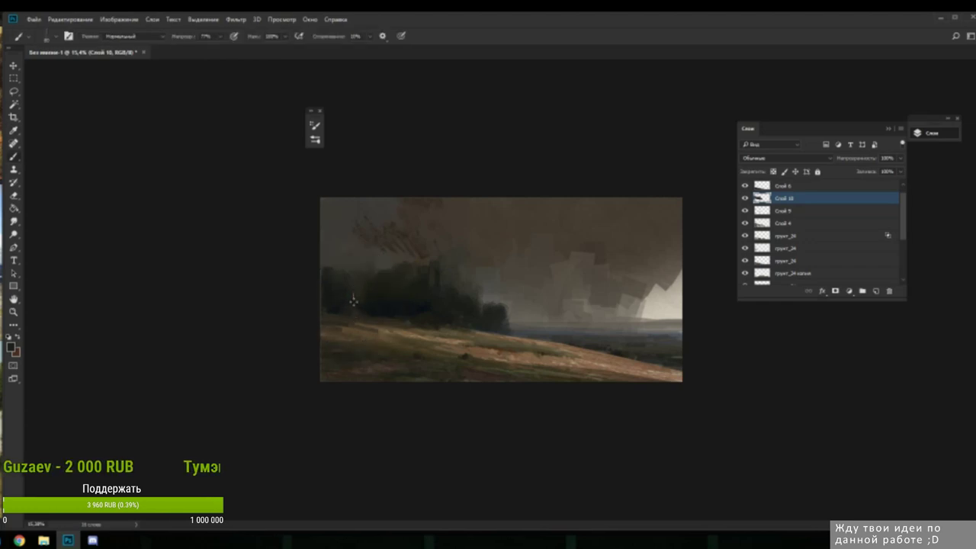
left_click(347, 279, "alt")
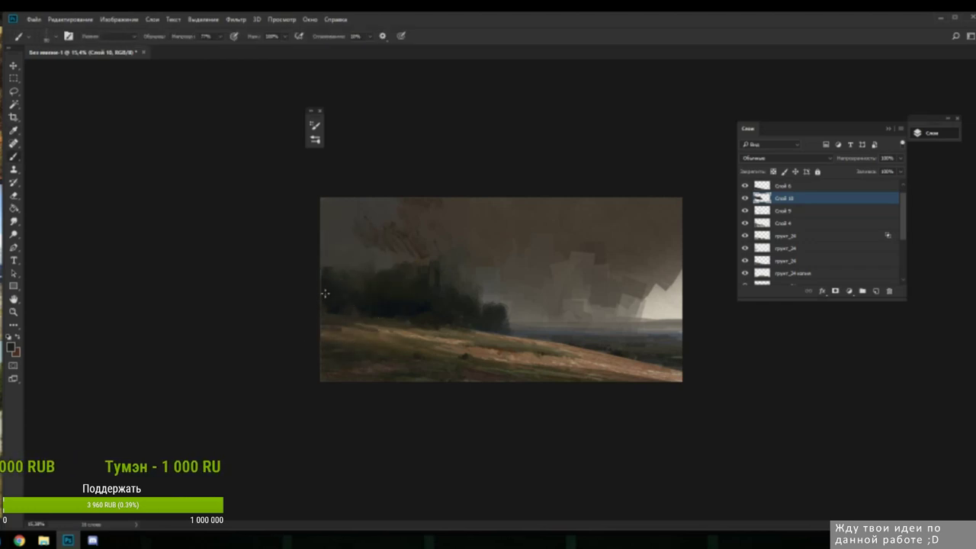
left_click(325, 312, "alt")
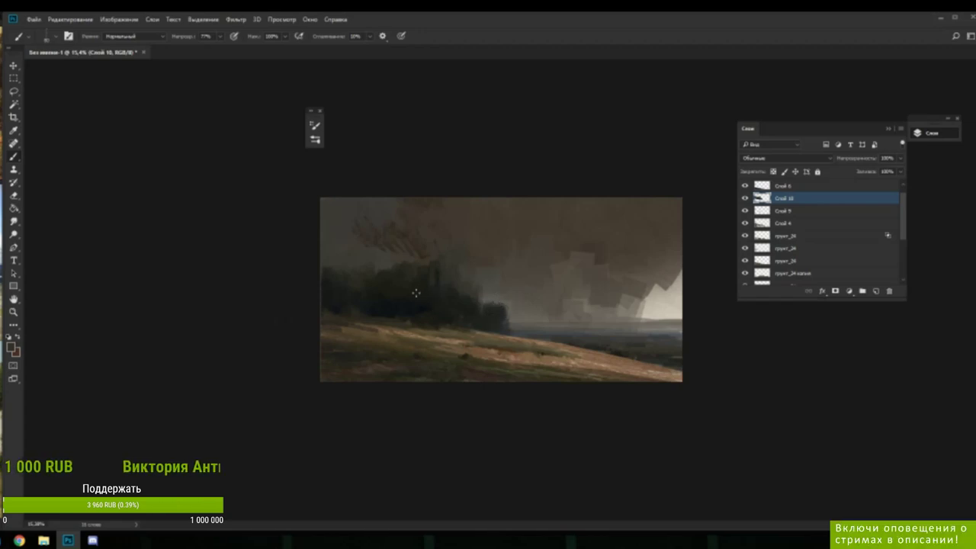
- Blend the lower edge of the tree mass into the grassy crest with sampled foliage and grass tones
left_click(392, 274, "alt")
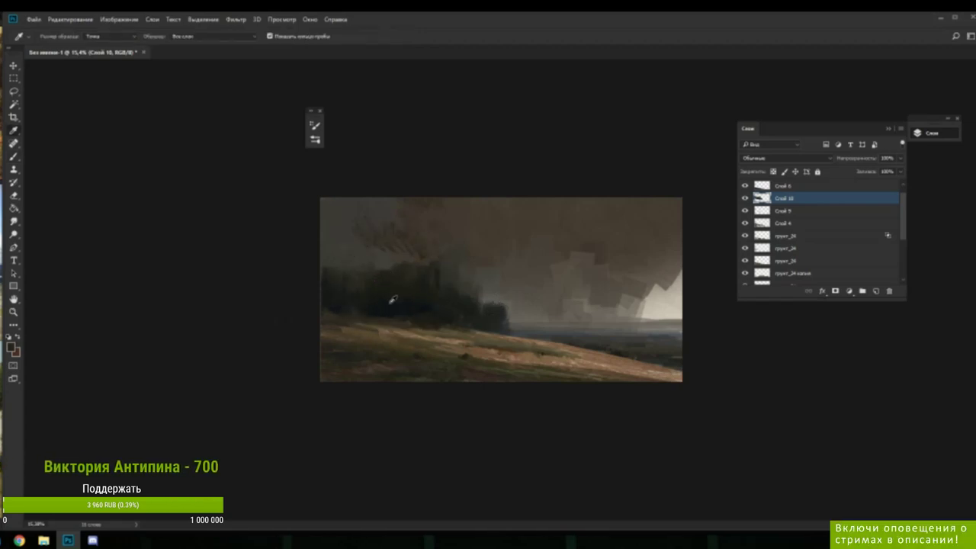
left_click(392, 320, "alt")
left_click(390, 320, "alt")
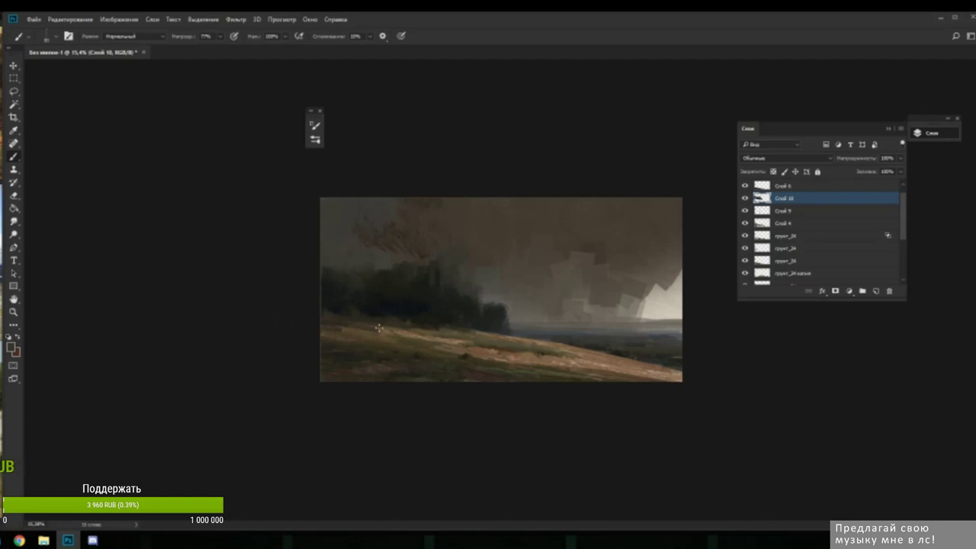
left_click(379, 331, "alt")
left_click(351, 326, "alt")
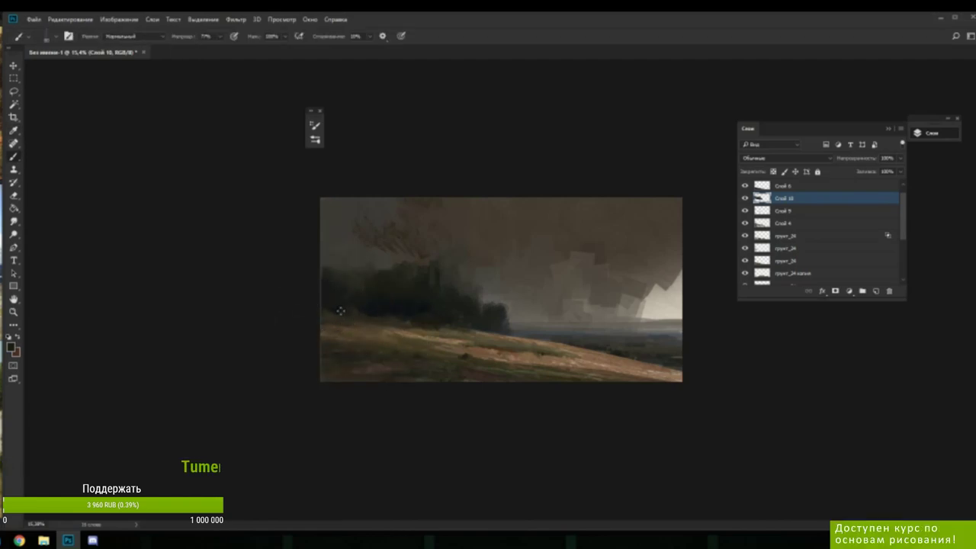
left_click(336, 316, "alt")
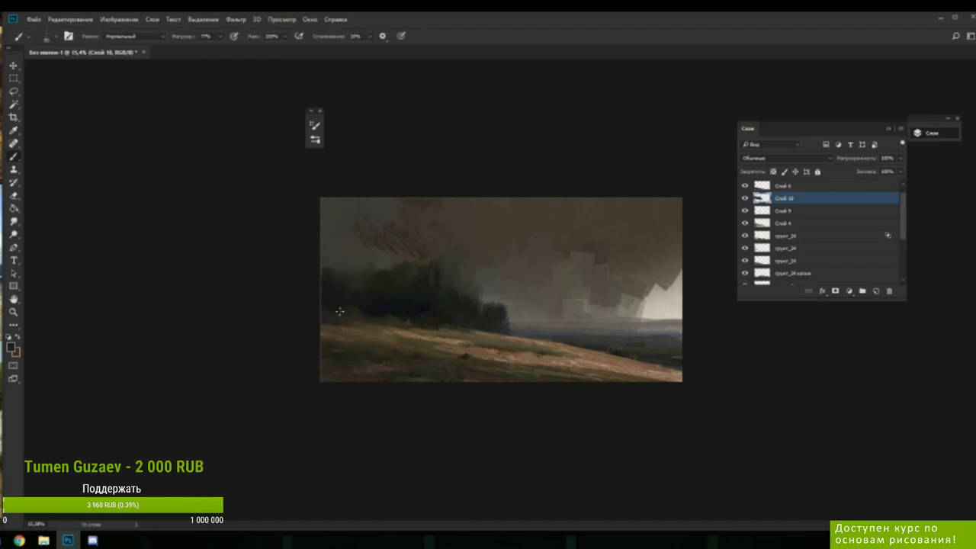
- Touch up the left end of the crest with sampled dark tones and a smaller brush
key("alt")
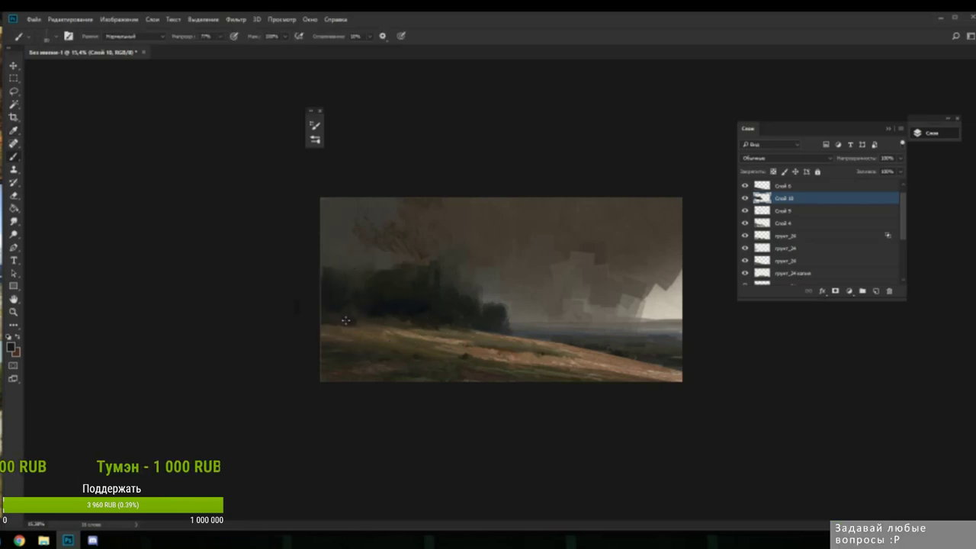
left_click(341, 312, "alt")
key("alt")
key("alt")
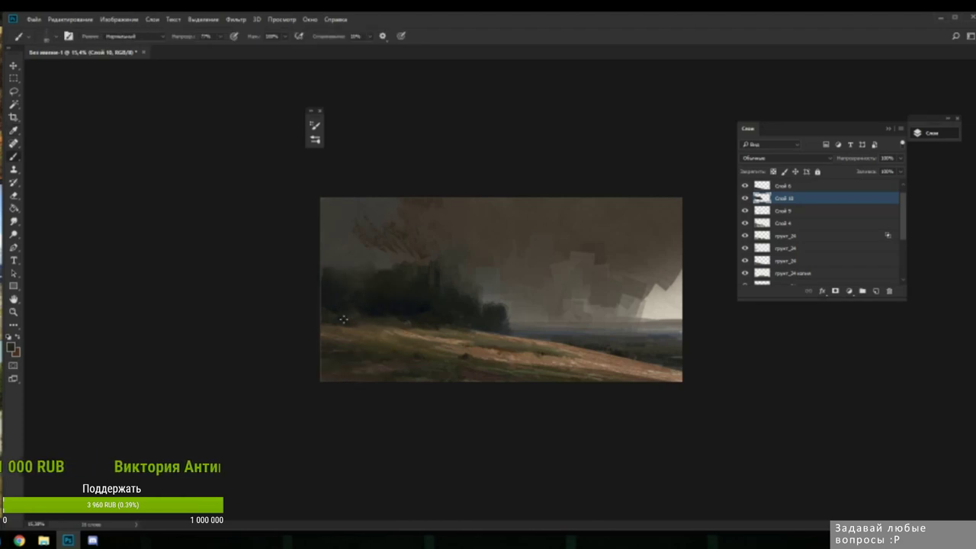
left_click(386, 302, "alt")
right_click(413, 312)
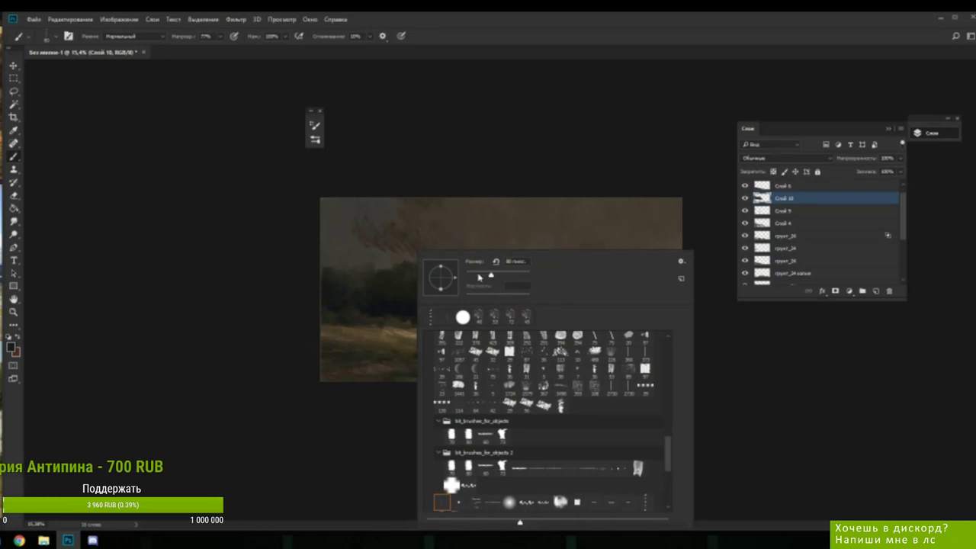
left_click(363, 324)
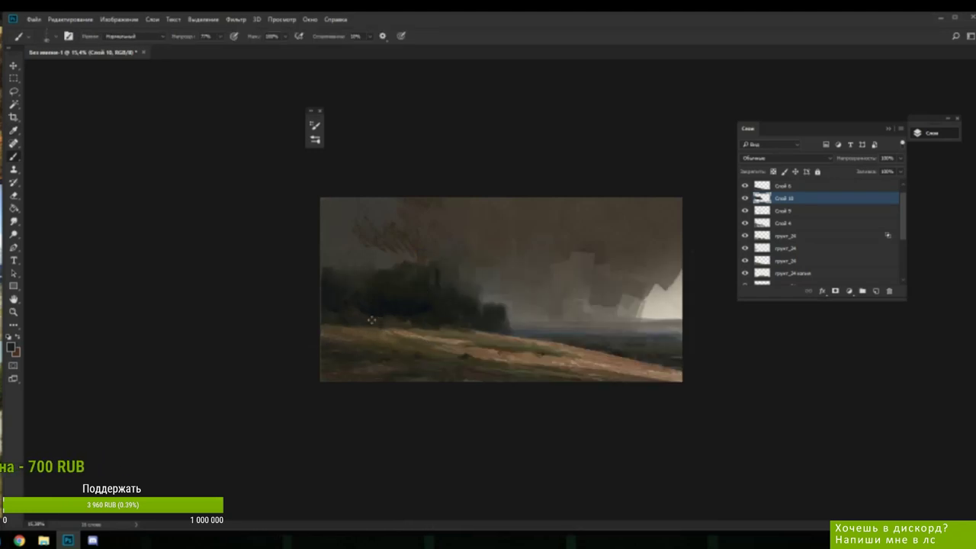
- Enlarge the brush and paint over the leftover brown bristle strokes in the sky above the trees with sampled sky tones
right_click(409, 246)
left_click(489, 270)
left_click_drag(366, 218, 394, 260)
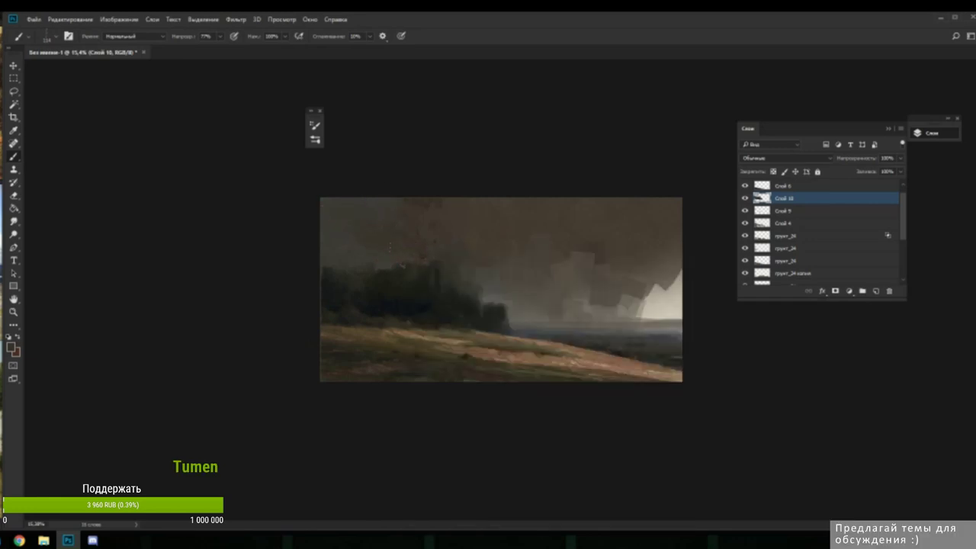
left_click(403, 229, "alt")
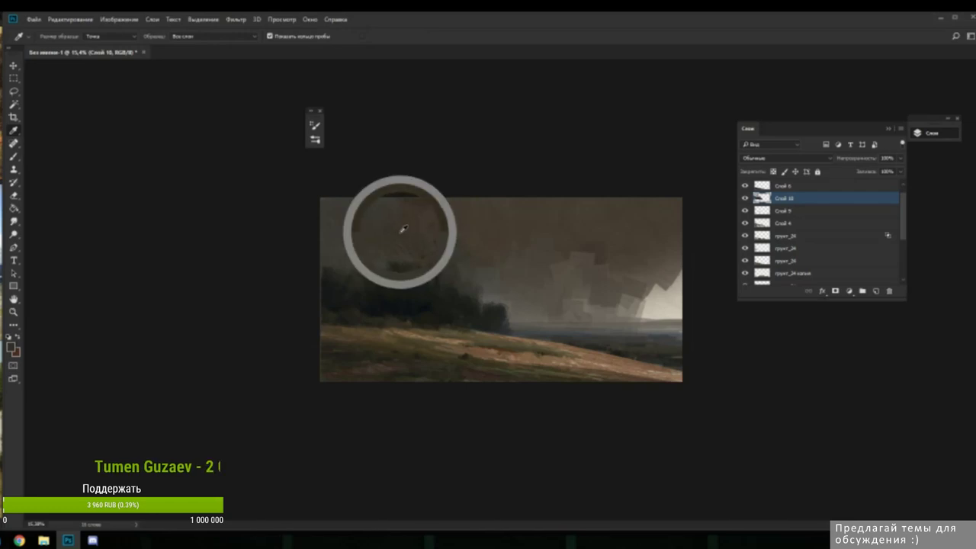
left_click_drag(430, 205, 430, 227)
- Brush sampled sky tones diagonally across the middle of the clouds and undo the last stroke
left_click(549, 252, "alt")
mouse_move(568, 264)
left_mouse_down()
mouse_move(616, 208)
mouse_move(613, 239)
mouse_move(576, 262)
mouse_move(550, 260)
mouse_move(668, 215)
mouse_move(624, 256)
left_mouse_up()
left_click(577, 225, "alt")
mouse_move(596, 223)
left_mouse_down()
mouse_move(561, 256)
mouse_move(633, 212)
mouse_move(635, 247)
mouse_move(604, 241)
mouse_move(593, 253)
mouse_move(532, 262)
left_mouse_up()
left_click(505, 278, "alt")
key("ctrl+z")
- Paint a diagonal blue-grey streak through the brown clouds with tones sampled from the distant plain and sky
left_click(579, 340, "alt")
left_click(595, 257, "alt")
left_click(540, 249, "alt")
mouse_move(542, 227)
left_mouse_down()
mouse_move(562, 215)
mouse_move(572, 256)
left_mouse_up()
left_click(581, 241, "alt")
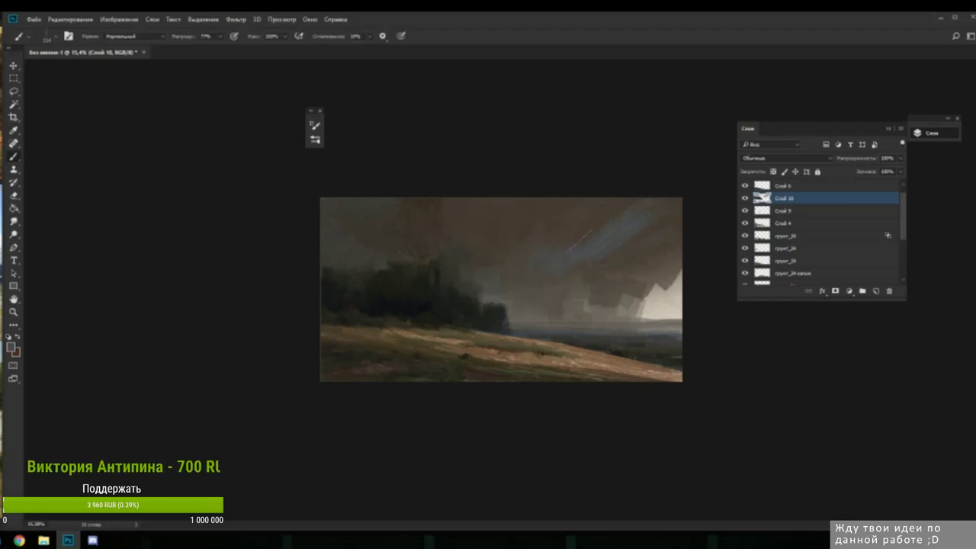
- Switch to a flat textured brush preset and blend sampled sky tones over the lower end of the blue streak
right_click(584, 244)
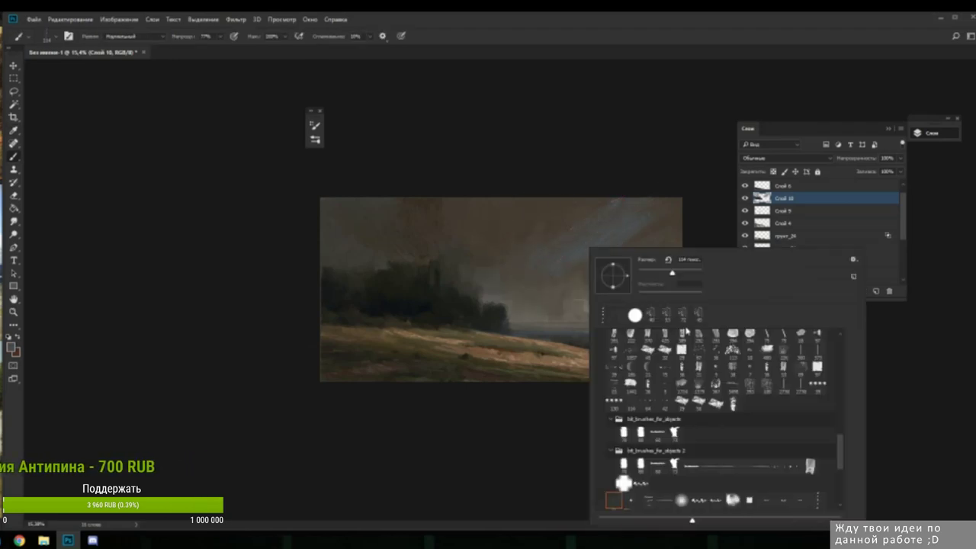
scroll(842, 447, "down", 5)
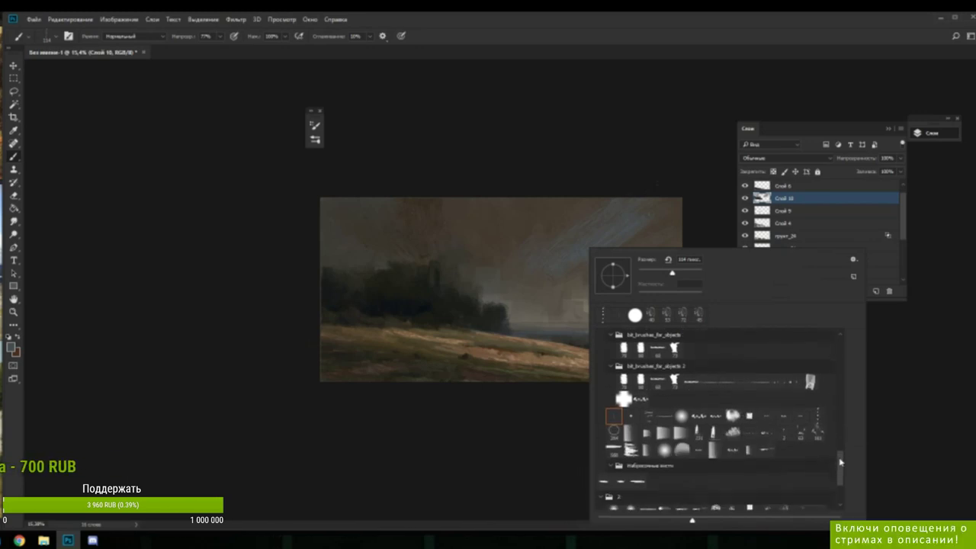
left_click(749, 417)
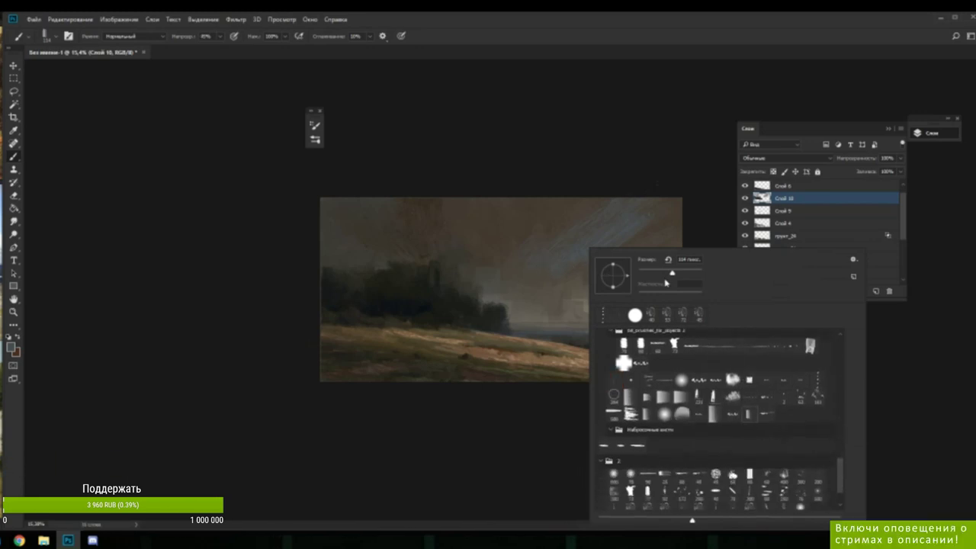
left_click(551, 267)
left_click(562, 267, "alt")
mouse_move(562, 268)
left_mouse_down()
mouse_move(541, 280)
mouse_move(540, 259)
mouse_move(516, 283)
left_mouse_up()
left_click_drag(530, 251, 513, 265)
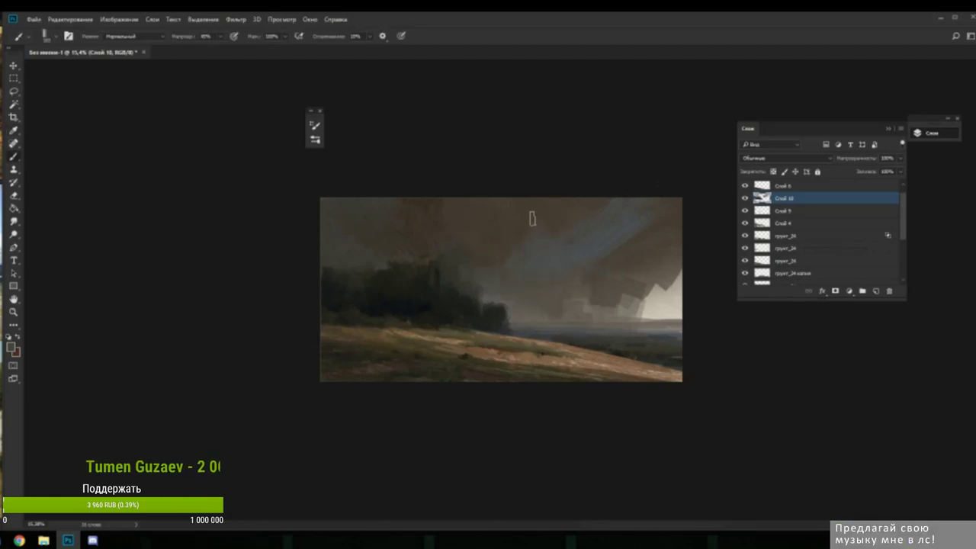
- Soften the transition between the blue streak and the surrounding brown clouds with repeatedly sampled sky tones
left_click(566, 241, "alt")
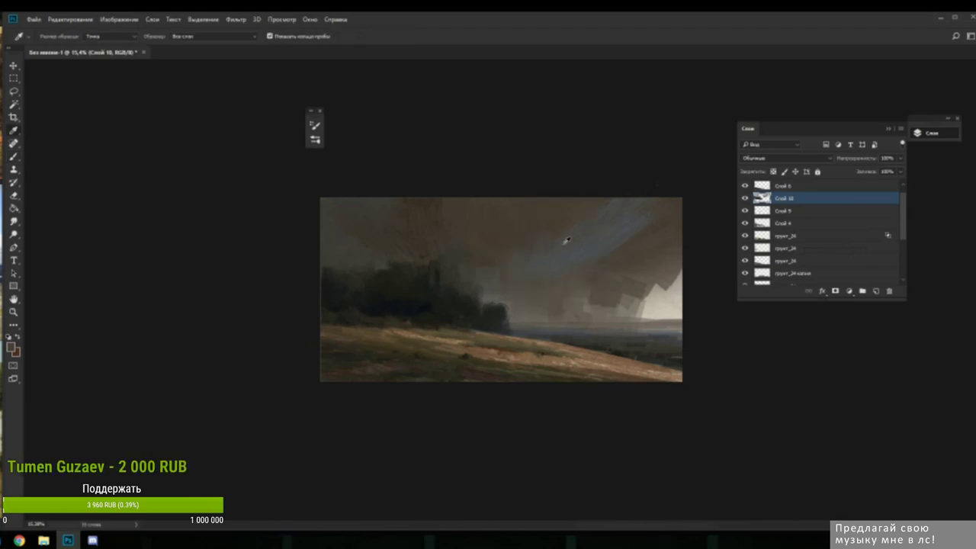
left_click(548, 217, "alt")
left_click(521, 247, "alt")
left_click(512, 258, "alt")
left_click(531, 223, "alt")
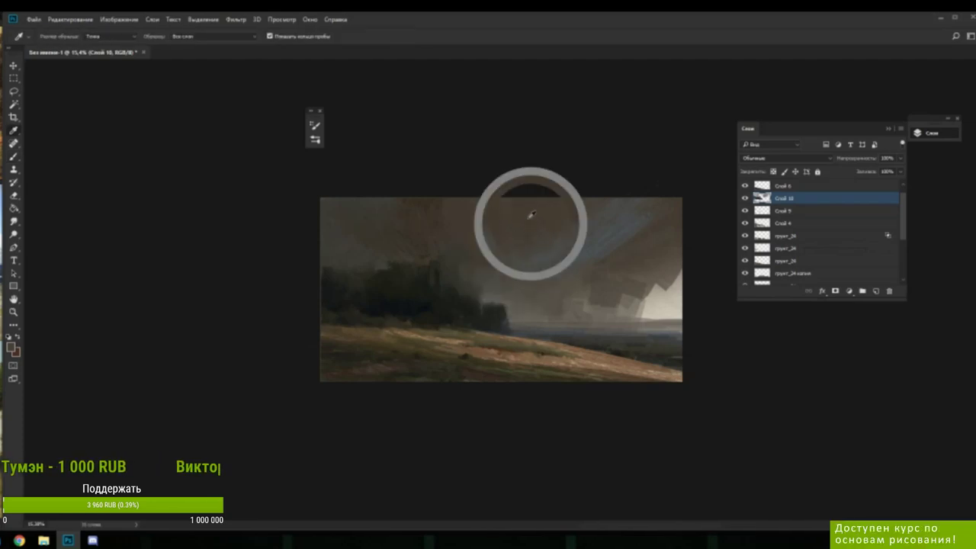
left_click(505, 209, "alt")
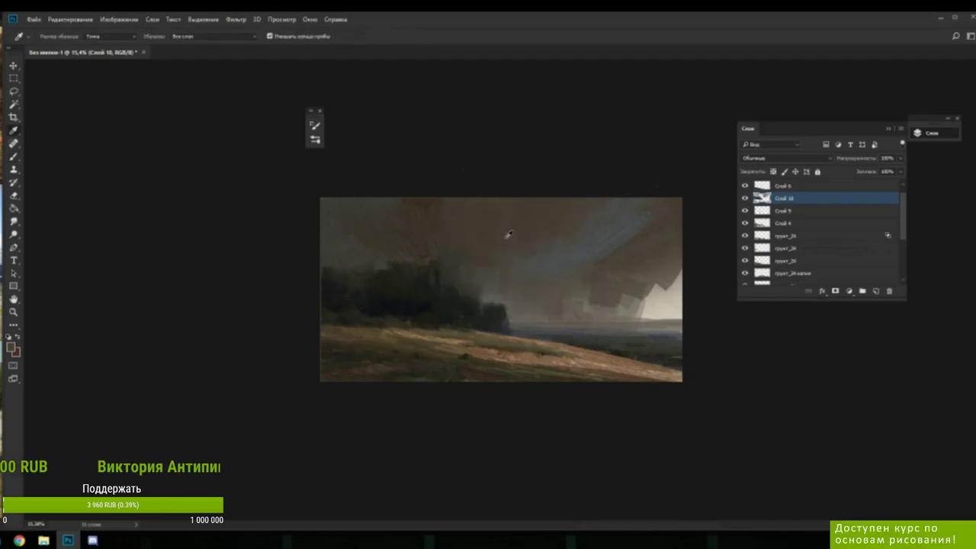
left_click(427, 208, "alt")
left_click(535, 263, "alt")
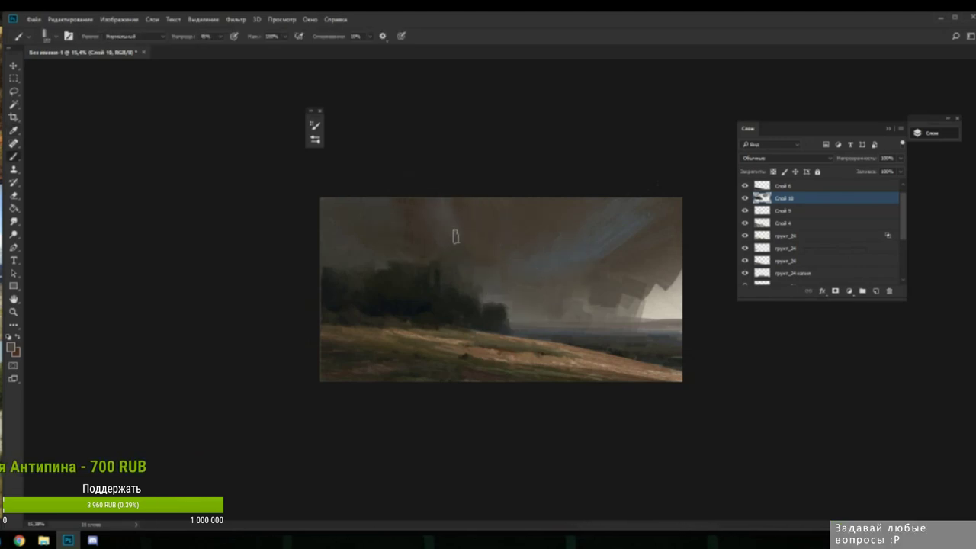
- Brush sampled grey and brown tones through the sky above the trees and soften the treetops into it
left_click(437, 218, "alt")
left_click_drag(440, 233, 463, 255)
left_click(441, 229, "alt")
left_click(421, 203, "alt")
left_click(429, 255, "alt")
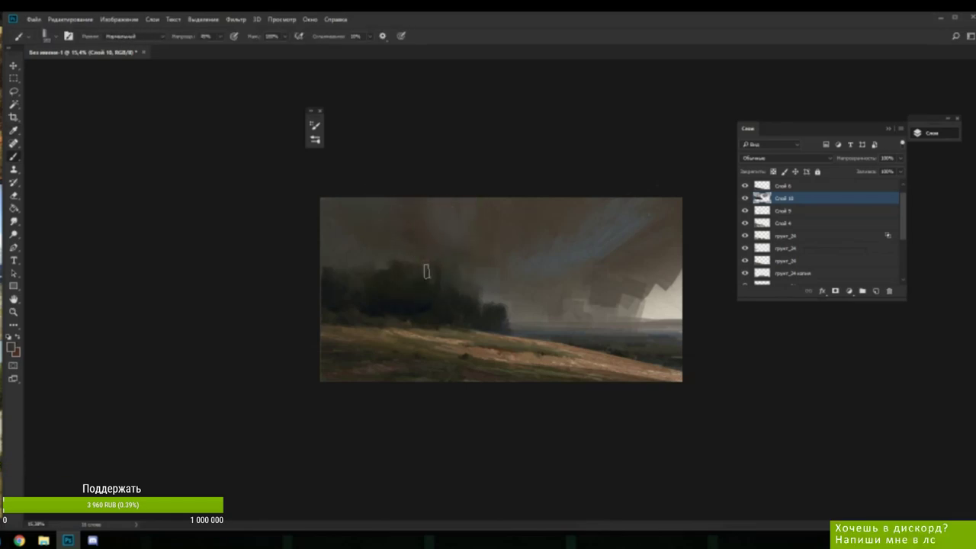
left_click(431, 284, "alt")
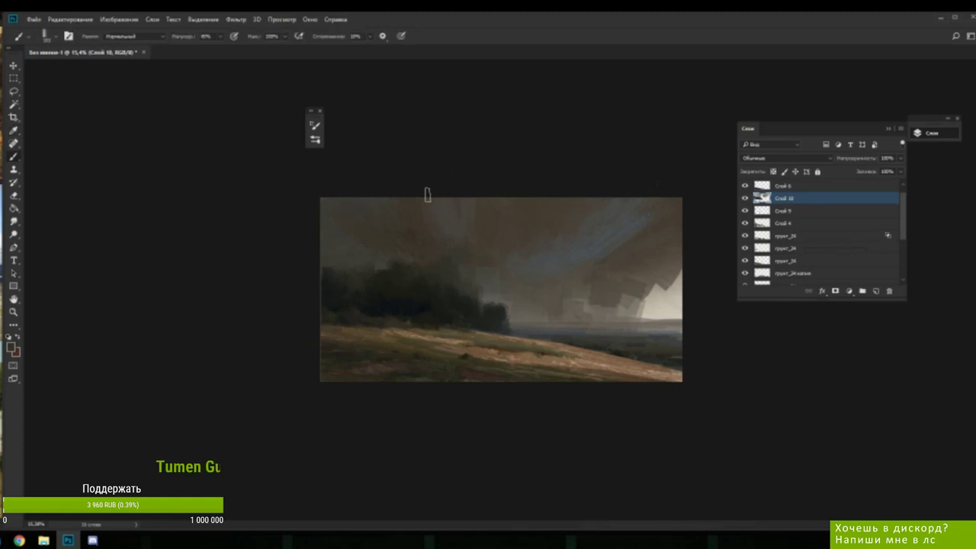
- Set the brush opacity to 100%, shrink the brush and paint sampled grass tones along the left end of the crest
left_click(221, 37)
left_click_drag(221, 48, 264, 51)
left_click(399, 321, "alt")
left_click(371, 327, "alt")
right_click(403, 251)
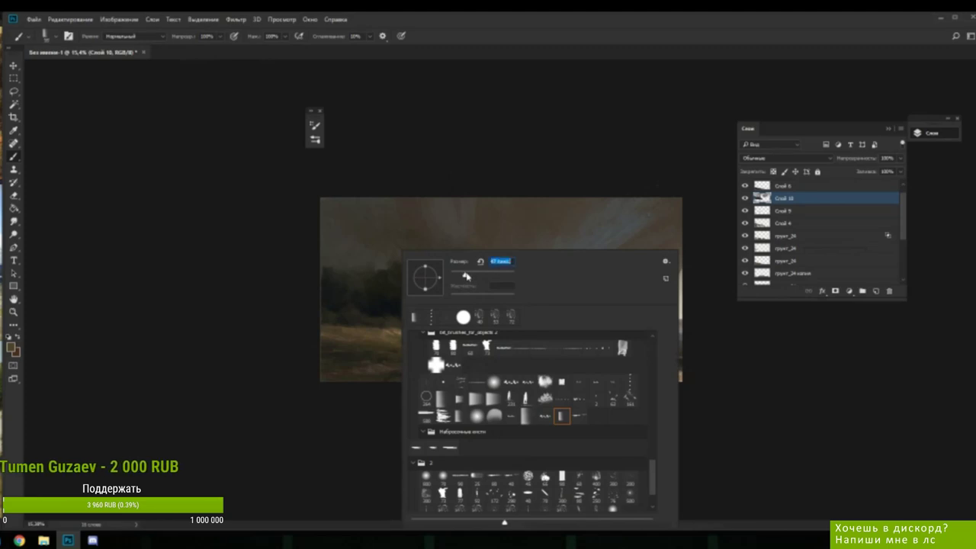
left_click(316, 321)
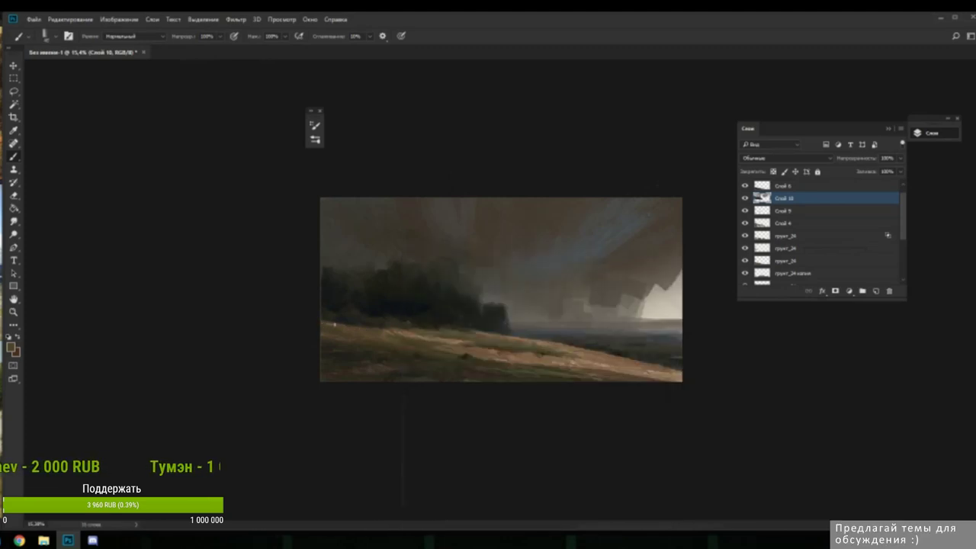
left_click_drag(367, 328, 321, 321)
- Refine the edge between the left crest and the tree base with sampled grass and dark foliage tones
left_click(375, 323, "alt")
left_click(387, 322, "alt")
left_click(360, 316, "alt")
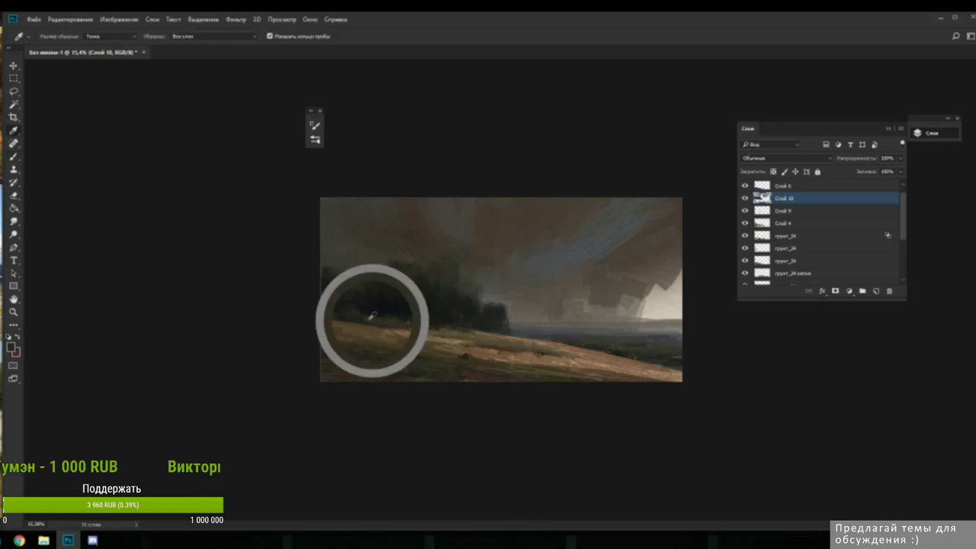
left_click(362, 317, "alt")
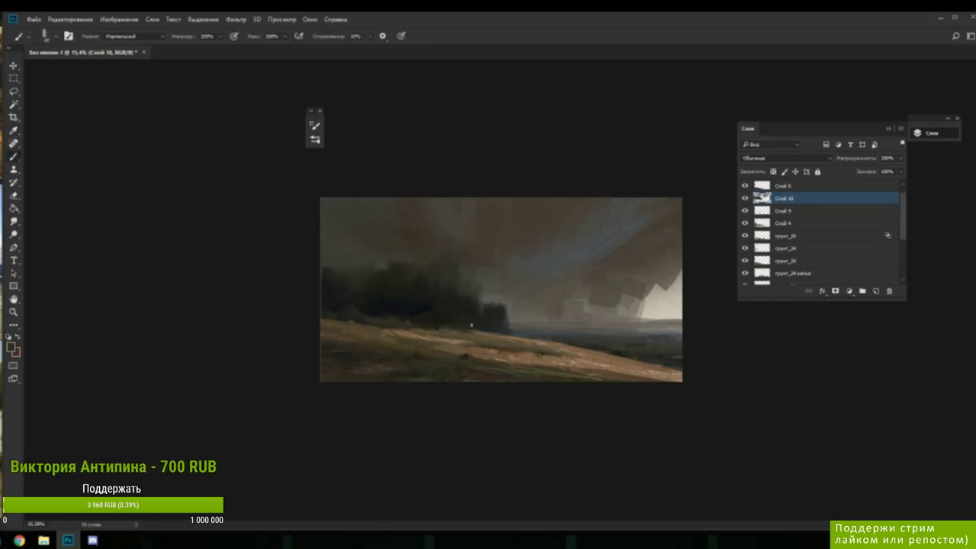
- Clean up the crest line under the right end of the tree mass with sampled grass tones
left_click(477, 333, "alt")
left_click(451, 327, "alt")
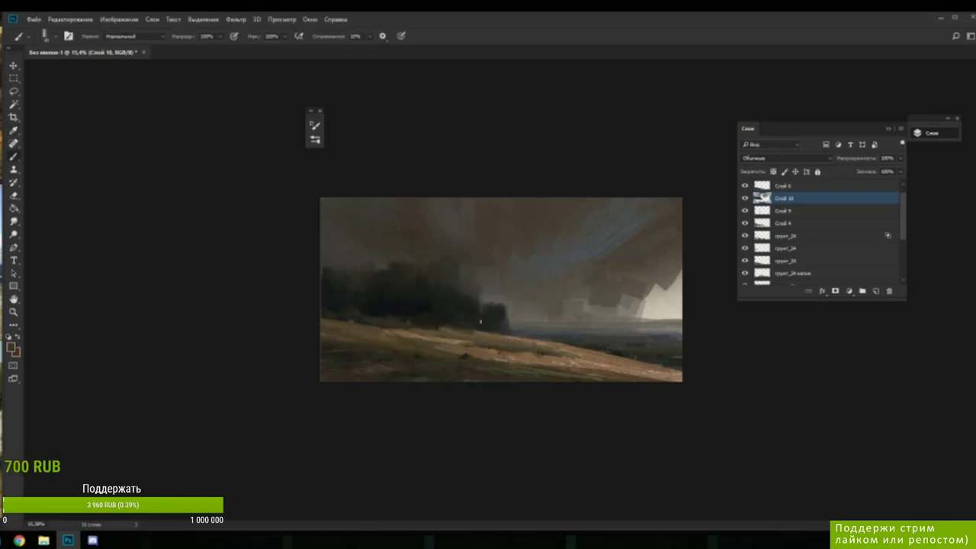
left_click(443, 324, "alt")
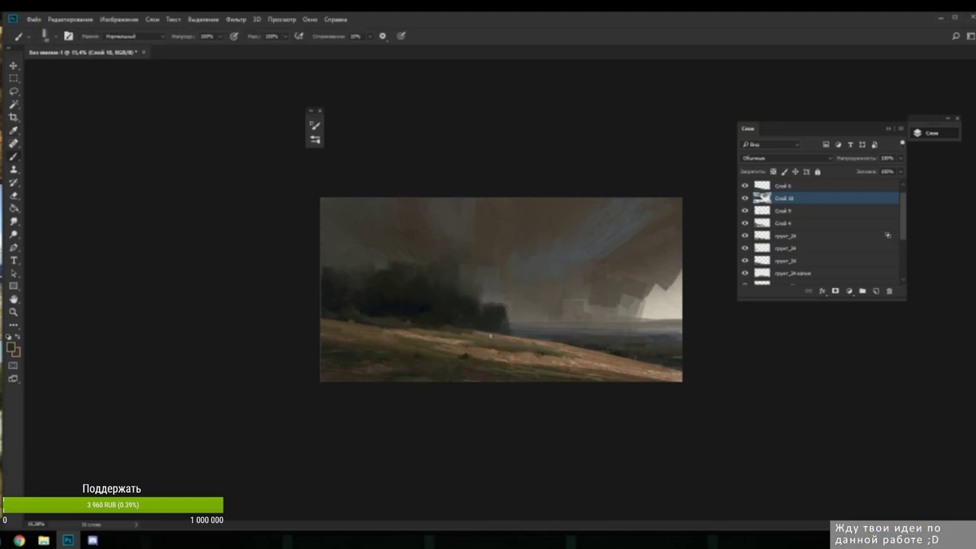
left_click(457, 330, "alt")
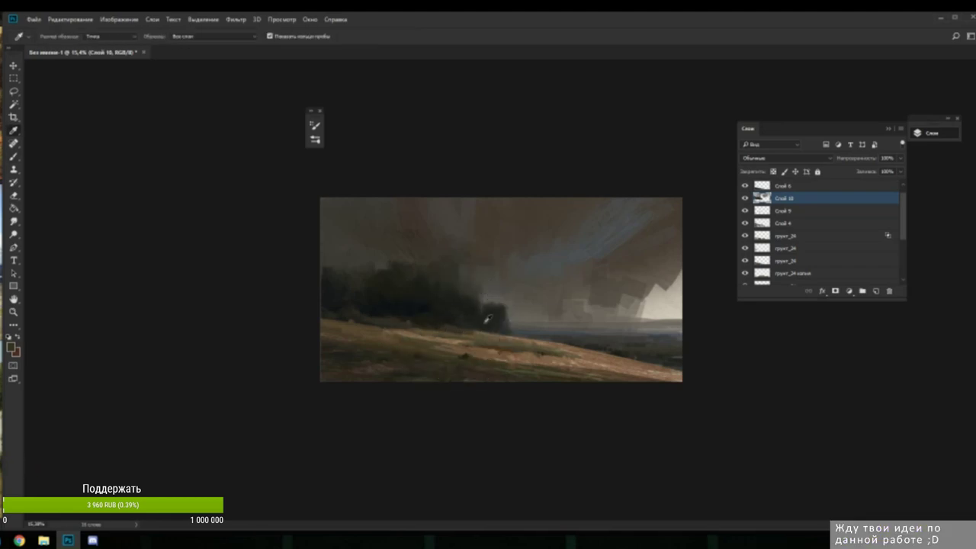
left_click(468, 327, "alt")
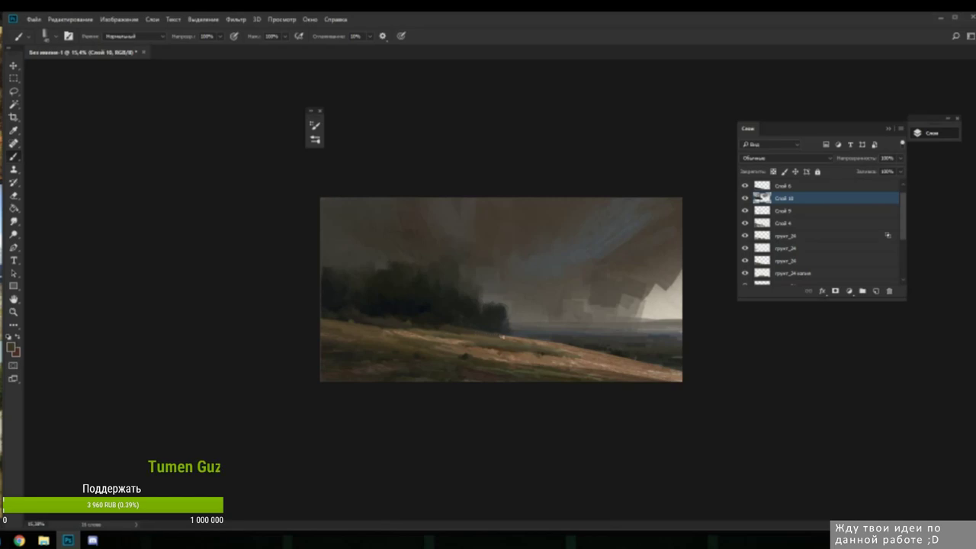
left_click(464, 334, "alt")
- Sample the slope's brown and set the foreground colour to a dark, saturated orange-brown for the brush
left_click(498, 349, "alt")
key("n")
left_click(932, 239)
left_click(945, 239)
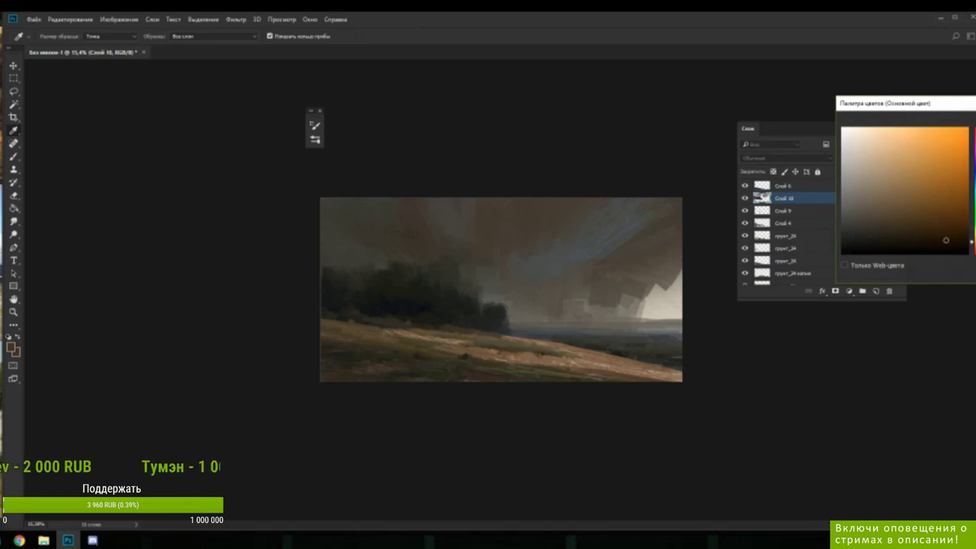
key("Return")
key("b")
- Resize the brush and reshape the treetops at the canvas's left edge with dark and sampled sky tones
right_click(435, 293)
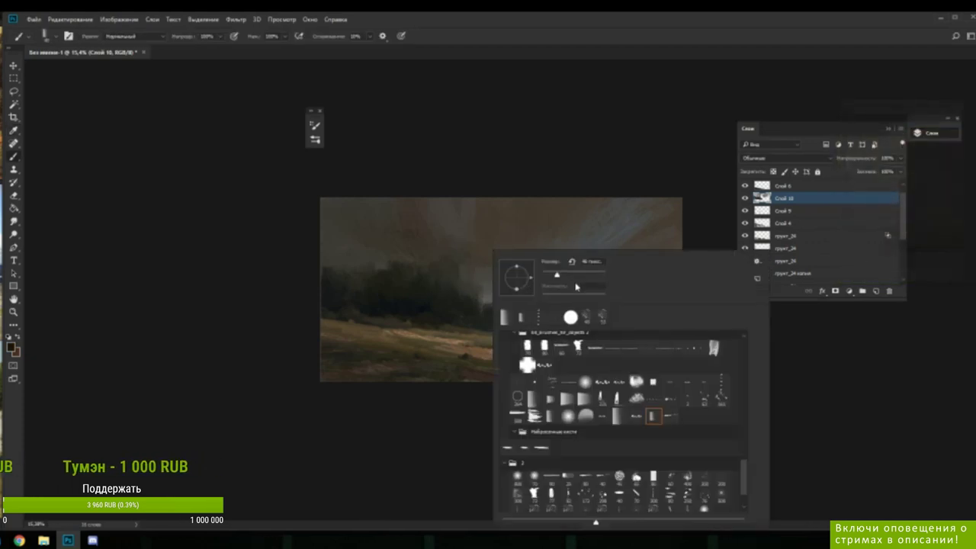
left_click(334, 270)
left_click(339, 263, "alt")
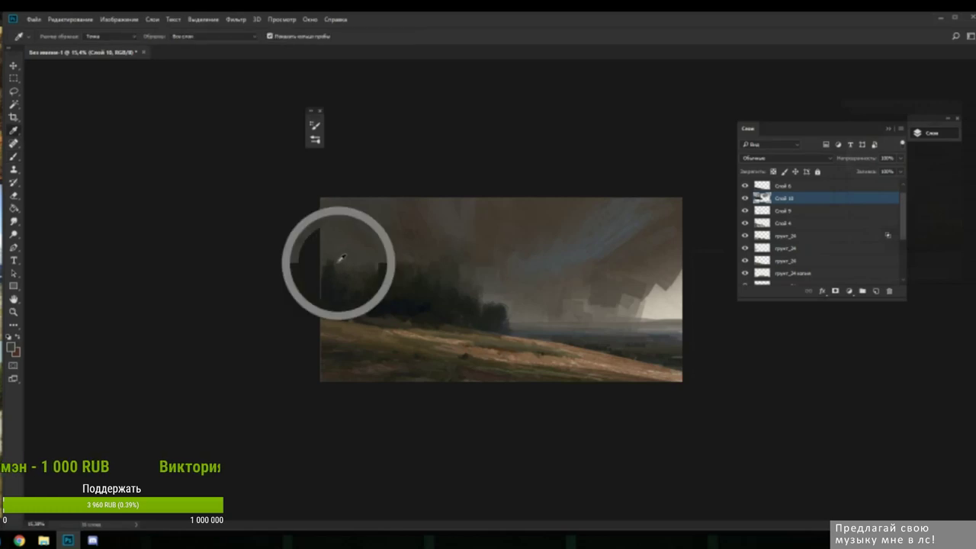
left_click_drag(325, 286, 335, 269)
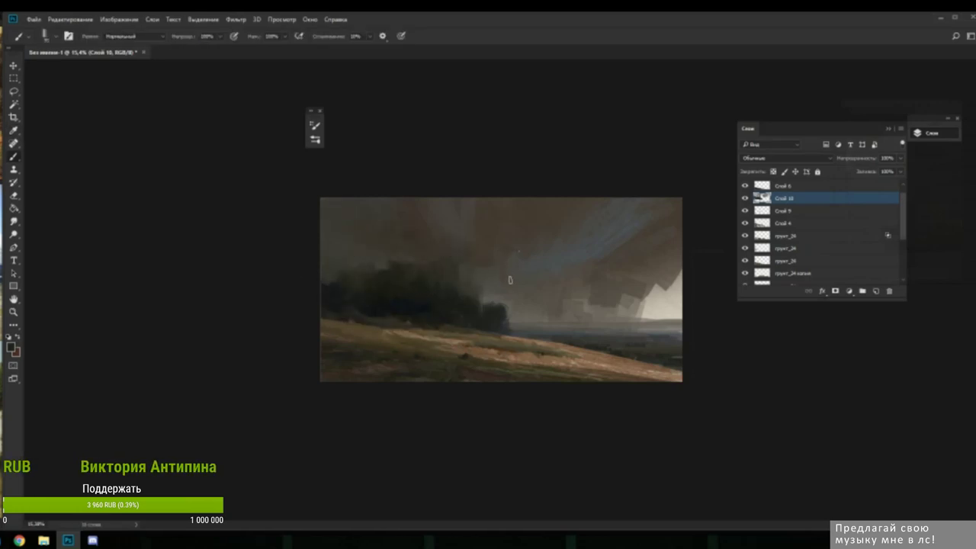
- Enlarge the brush and build a tall dark tree silhouette above the middle of the mass with sampled foliage tones
right_click(519, 263)
left_click(455, 257)
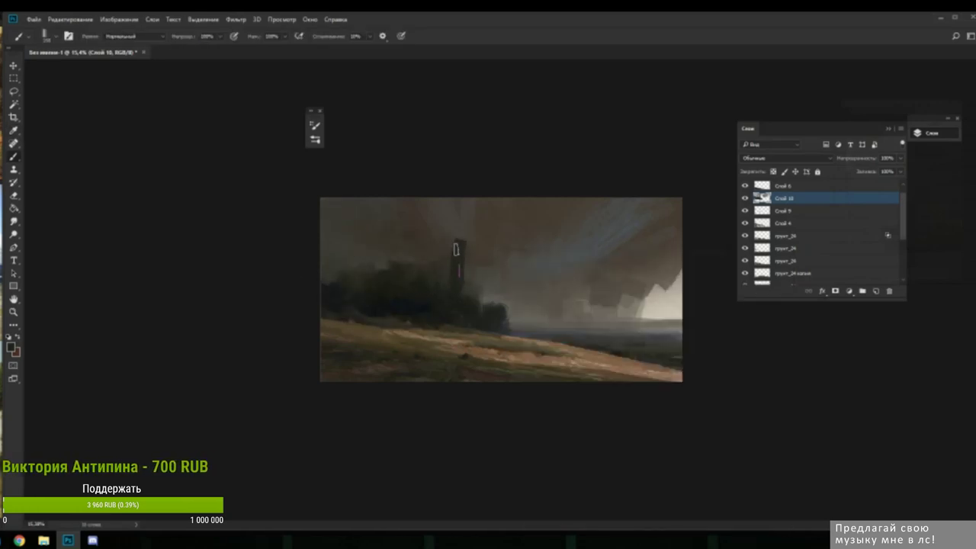
key("i")
left_click(427, 308, "alt")
mouse_move(435, 303)
left_mouse_down()
mouse_move(450, 279)
mouse_move(458, 305)
mouse_move(465, 296)
left_mouse_up()
left_click(429, 290, "alt")
mouse_move(430, 263)
left_mouse_down()
mouse_move(443, 286)
mouse_move(447, 262)
mouse_move(467, 241)
mouse_move(457, 271)
mouse_move(448, 238)
mouse_move(472, 284)
mouse_move(473, 259)
mouse_move(474, 290)
mouse_move(513, 320)
left_mouse_up()
- Extend the dark tree mass to the right and add a small separate tree further down the crest
key("i")
left_click(463, 300)
key("b")
mouse_move(492, 276)
left_mouse_down()
mouse_move(507, 330)
mouse_move(527, 291)
mouse_move(526, 336)
left_mouse_up()
key("i")
left_click(503, 280, "alt")
mouse_move(497, 273)
left_mouse_down()
mouse_move(520, 304)
mouse_move(504, 305)
mouse_move(474, 275)
mouse_move(499, 289)
mouse_move(496, 269)
mouse_move(510, 317)
mouse_move(528, 309)
mouse_move(572, 336)
left_mouse_up()
- Fill out the interior of the enlarged tree mass with sampled dark foliage tones
left_click(503, 308, "alt")
left_click(471, 279, "alt")
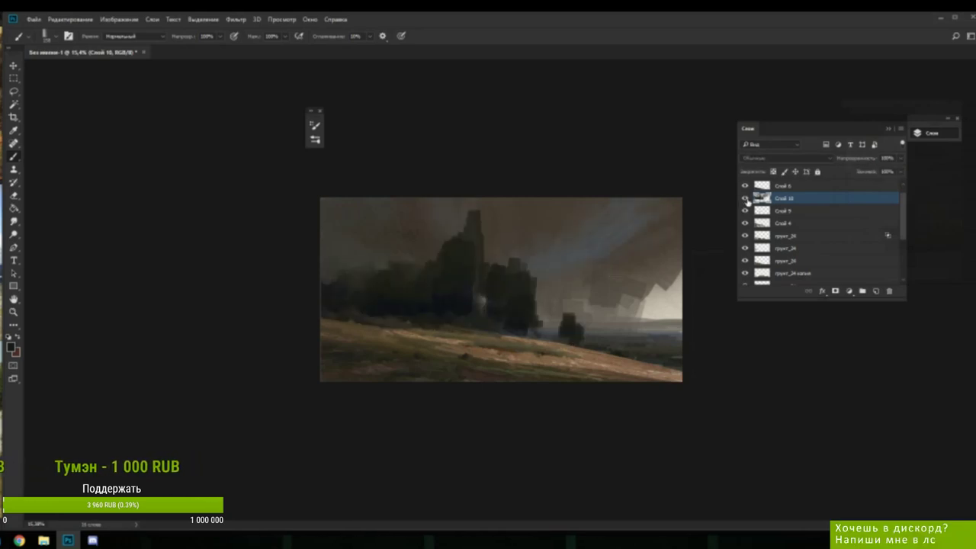
left_click(469, 299, "alt")
- Shrink the brush, paint a light vertical stroke at the tree base and cover most of it with sampled darks
left_click(490, 341, "alt")
right_click(491, 299)
left_click_drag(581, 279, 575, 278)
left_click_drag(462, 325, 464, 311)
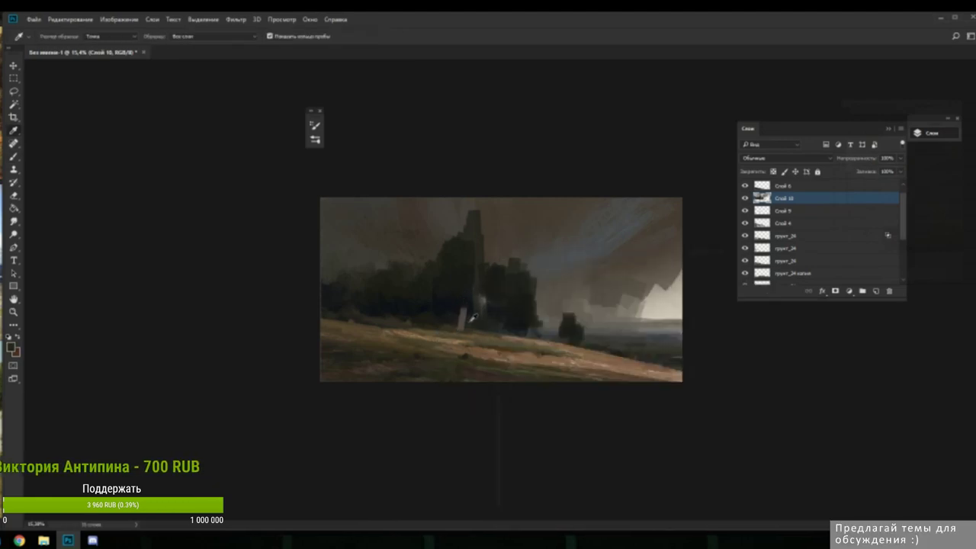
left_click(465, 314, "alt")
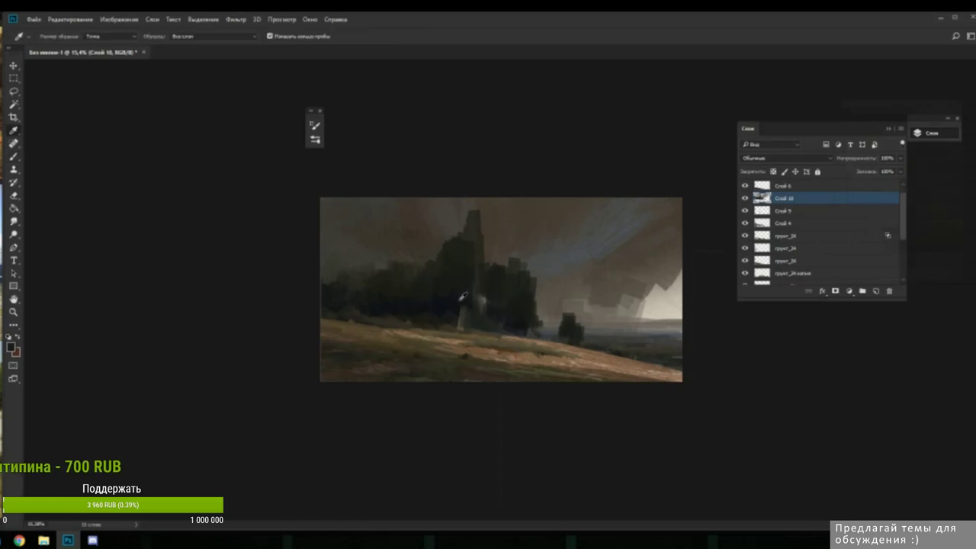
left_click(456, 307, "alt")
- Change the foreground colour to a very dark reddish brown and dab it into the middle of the tree mass
key("n")
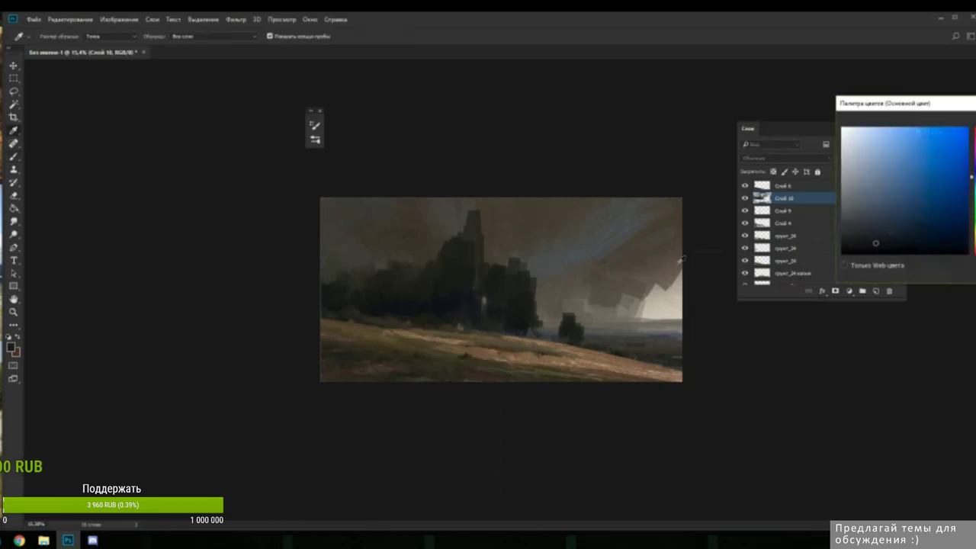
left_click(975, 247)
left_click_drag(903, 240, 920, 245)
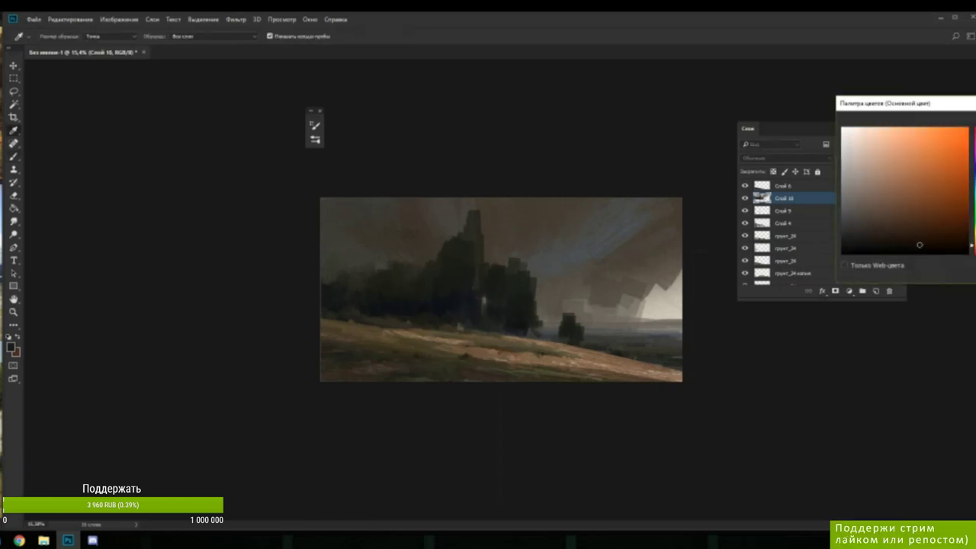
key("Return")
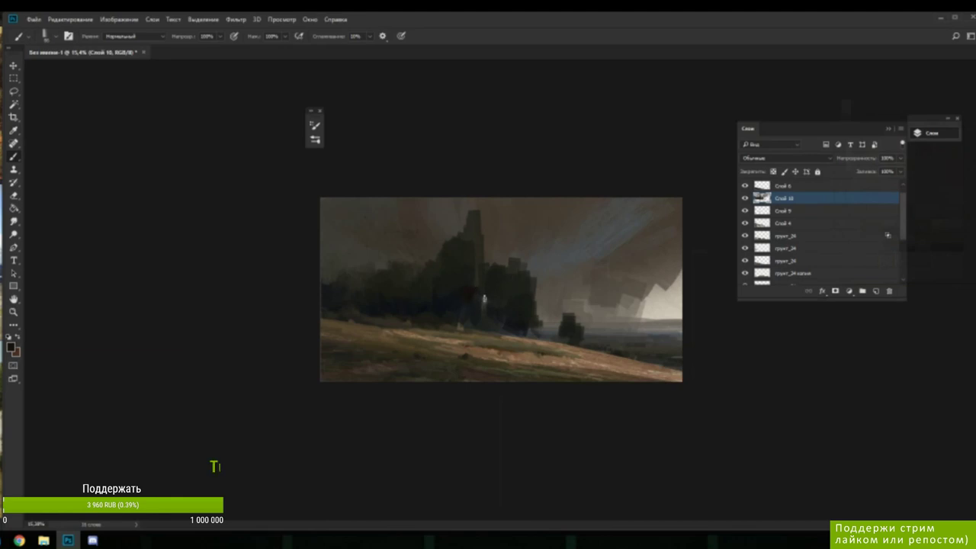
- Cover the pale gap near the base of the tall tree with sampled dark tones
left_click(496, 292, "alt")
mouse_move(490, 286)
left_mouse_down()
mouse_move(520, 319)
mouse_move(515, 292)
mouse_move(528, 304)
mouse_move(507, 303)
mouse_move(491, 273)
left_mouse_up()
left_click(503, 296, "alt")
key("alt")
left_click(511, 306, "alt")
left_click(510, 306, "alt")
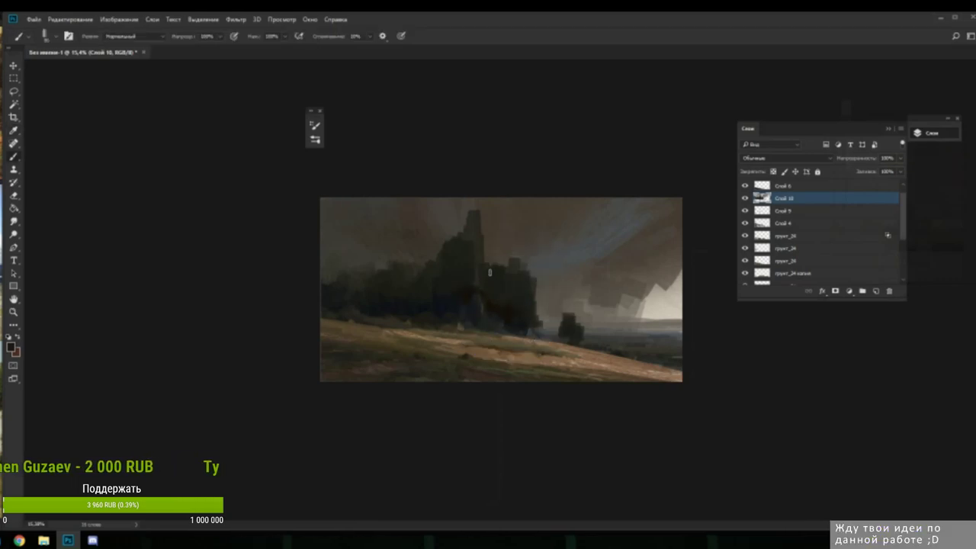
- Blend the dark brown patch into the surrounding foliage with short strokes of sampled tones
key("alt")
left_click(476, 283, "alt")
left_click(472, 289, "alt")
left_click(470, 294, "alt")
left_click_drag(471, 293, 473, 280)
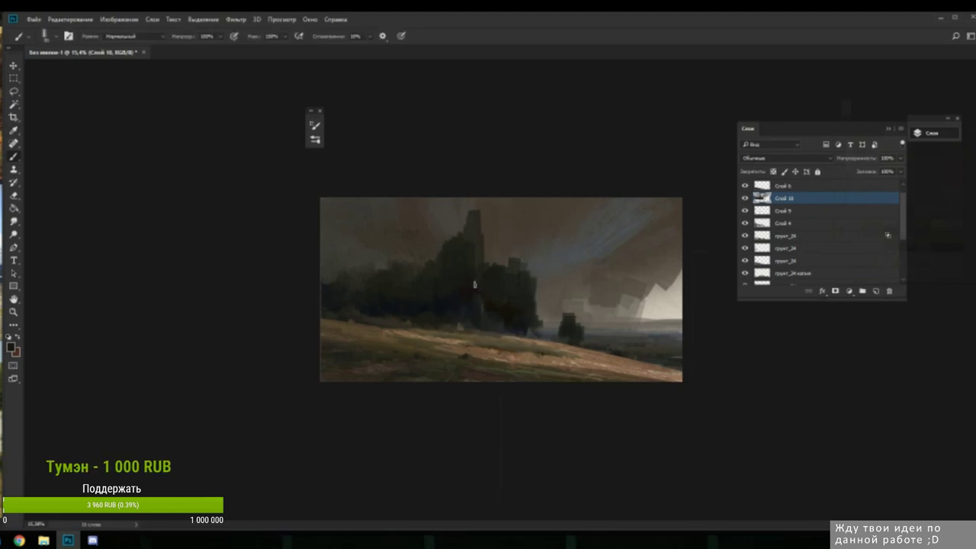
- Sample the blue-black at the tree base, darken it in the colour picker and deepen the shadow there
left_click(461, 310, "alt")
key("n")
left_click_drag(868, 239, 867, 248)
key("Return")
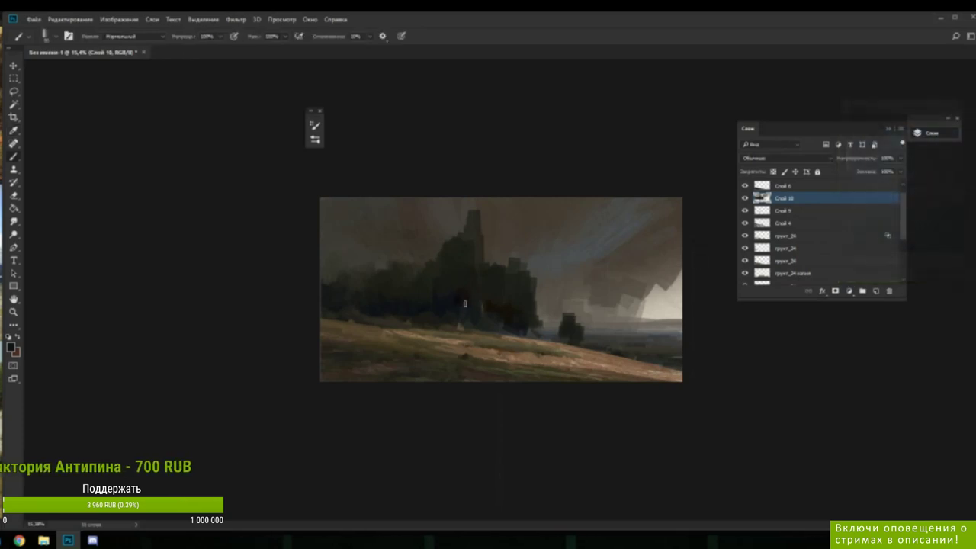
- Touch up the lower middle of the tree mass with tones sampled from the foliage and grass
left_click(467, 303, "alt")
key("alt")
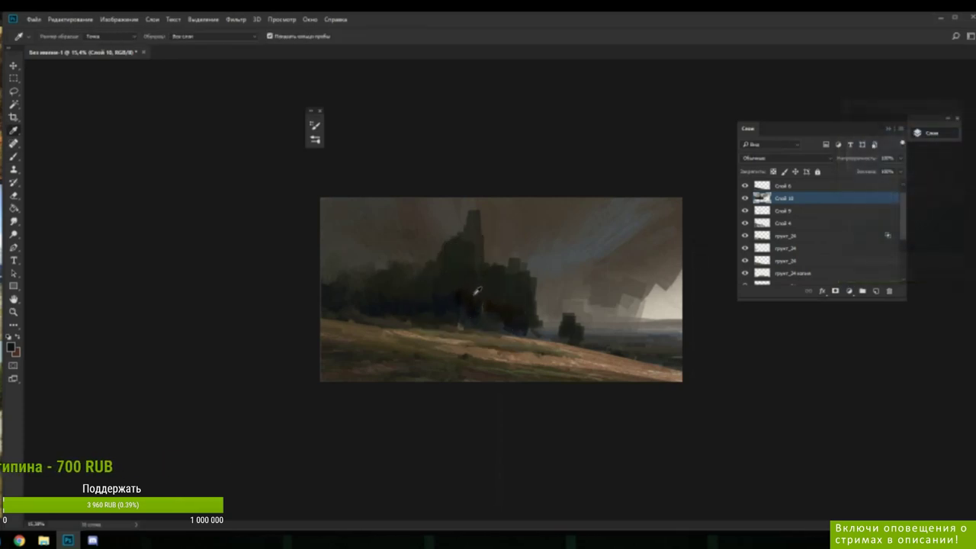
left_click(503, 370, "alt")
key("alt")
left_click(500, 292, "alt")
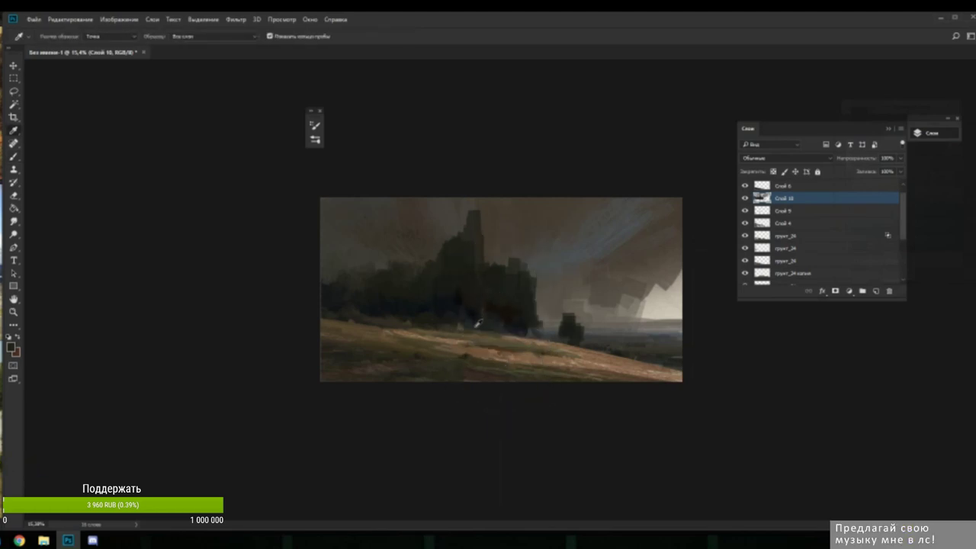
- Sample tones at the base of the dark trees, choose a dark orange-brown foreground colour, and reduce the brush size
left_click(463, 324, "alt")
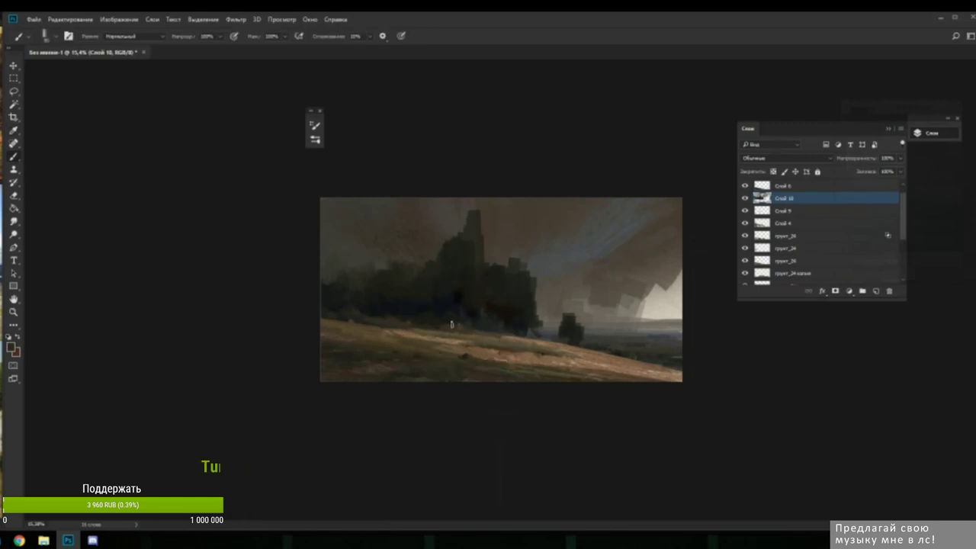
left_click(457, 332, "alt")
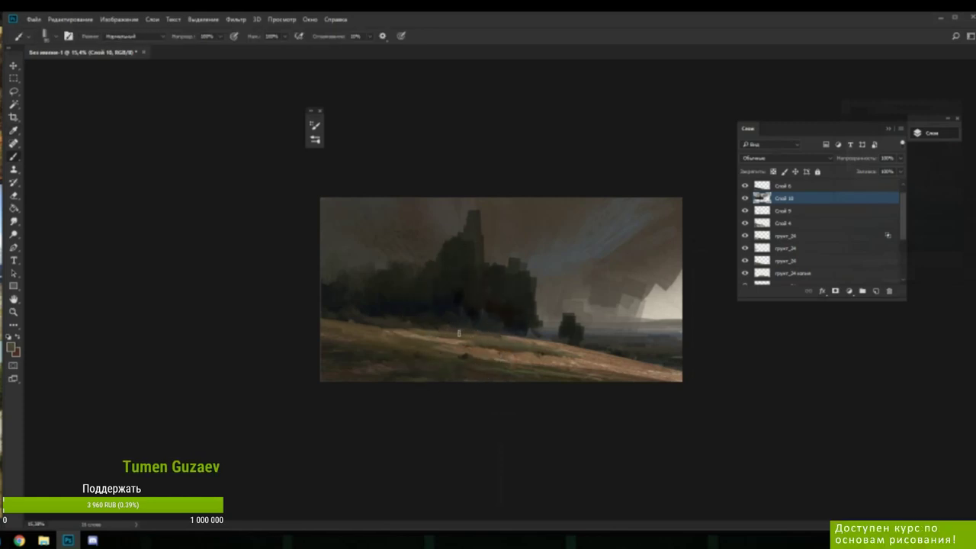
key("n")
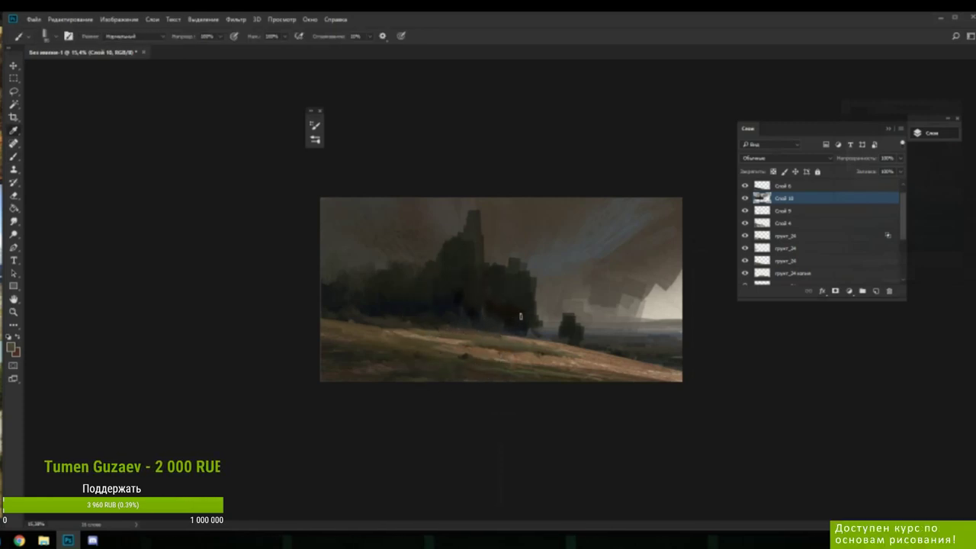
left_click_drag(897, 224, 877, 240)
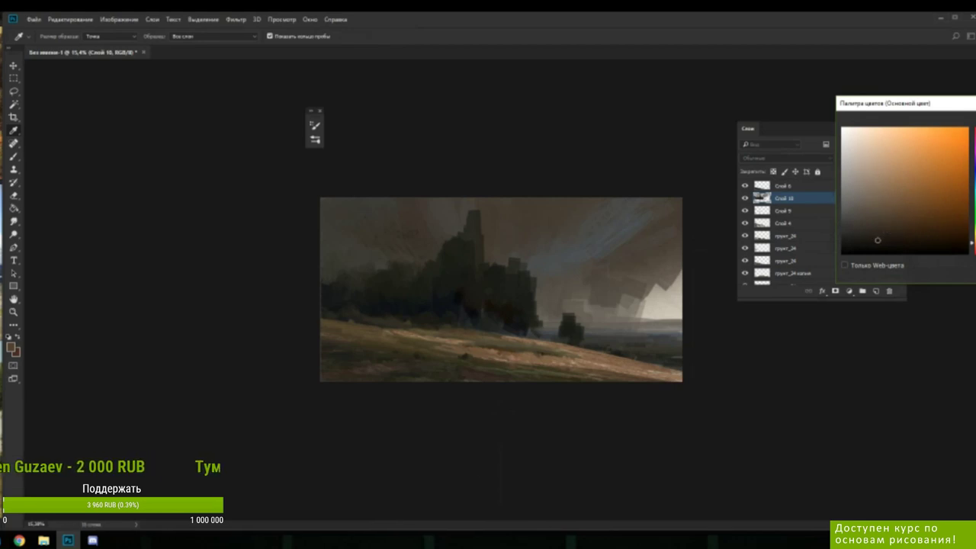
key("Return")
right_click(520, 250)
left_click_drag(593, 280, 584, 279)
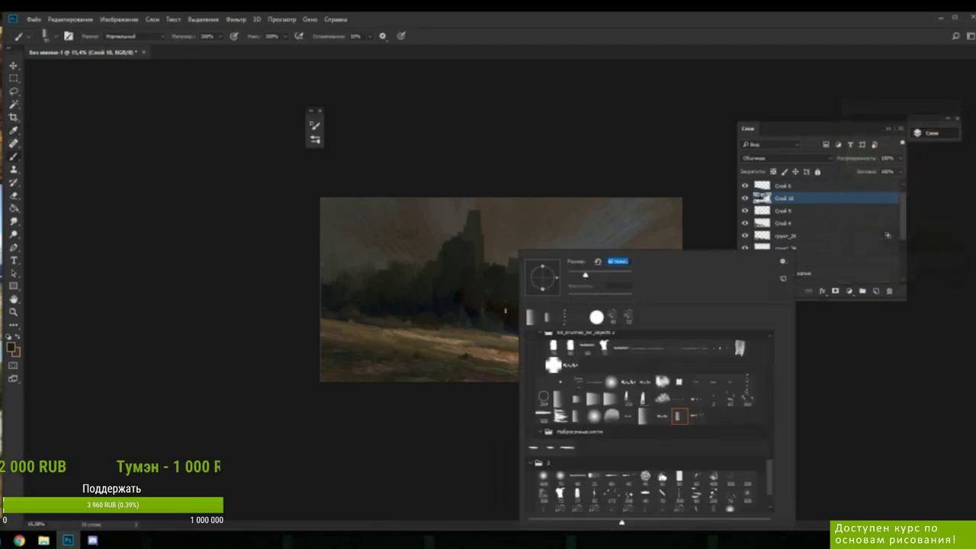
left_click(461, 326)
- Paint the lower middle of the dark tree mass and its edge with the field using sampled dark tones
left_click(475, 314, "alt")
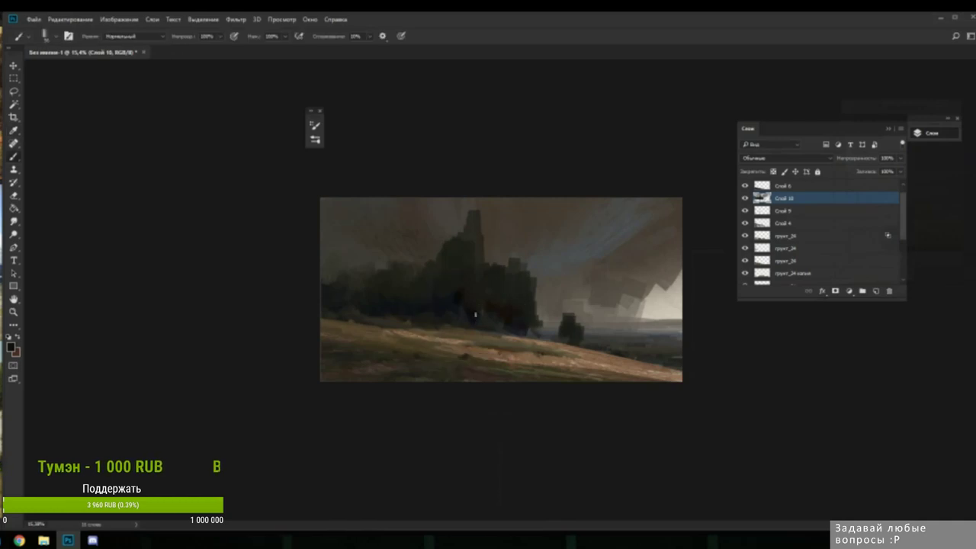
left_click(483, 311)
key("b")
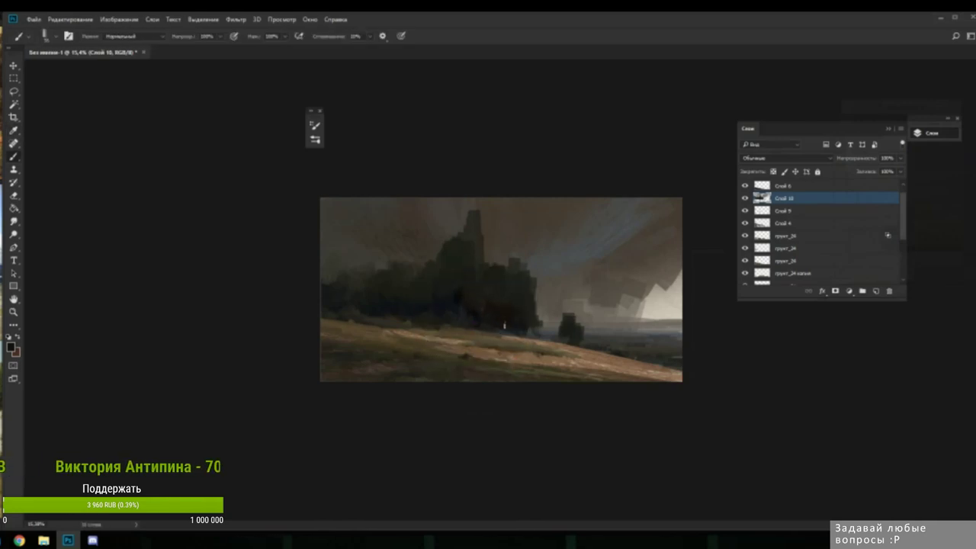
left_click(502, 331, "alt")
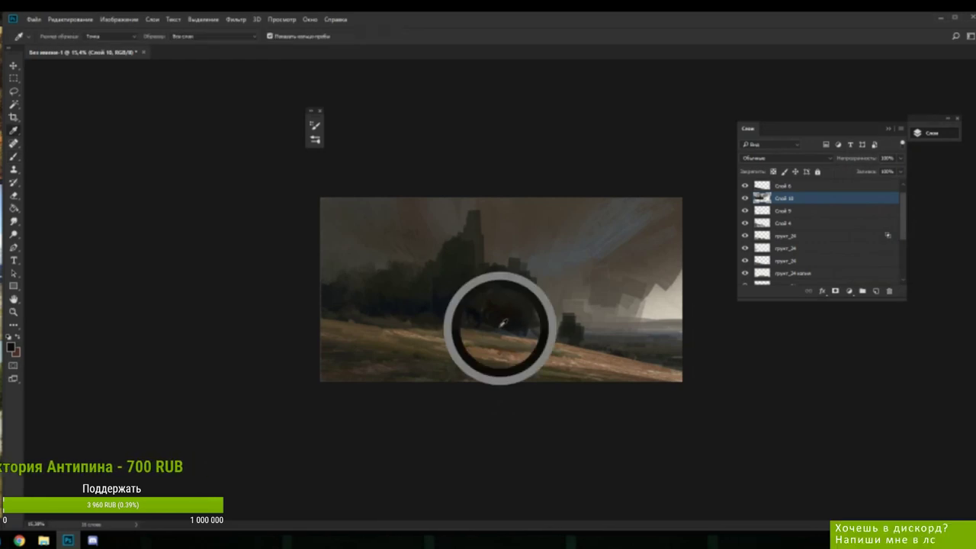
left_click(508, 315, "alt")
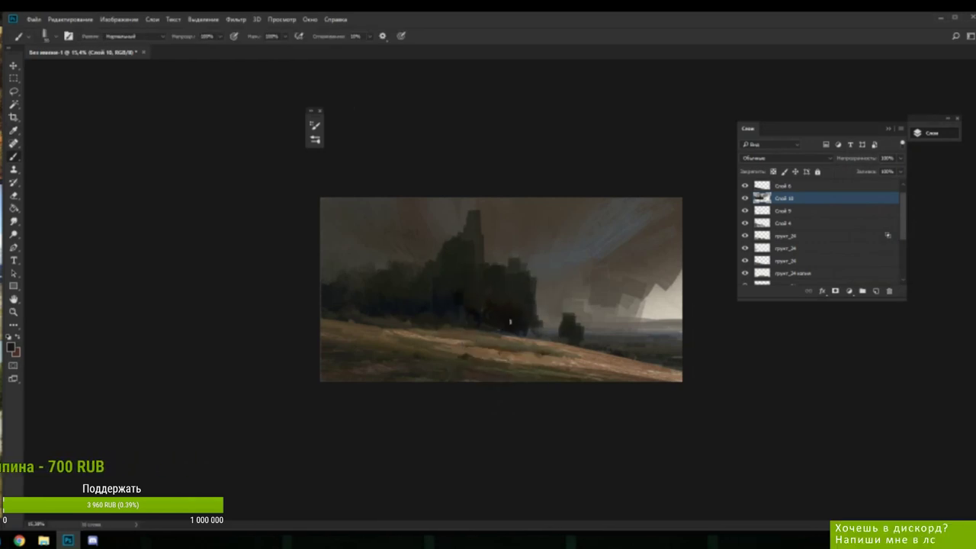
left_click(497, 336, "alt")
left_click(456, 324, "alt")
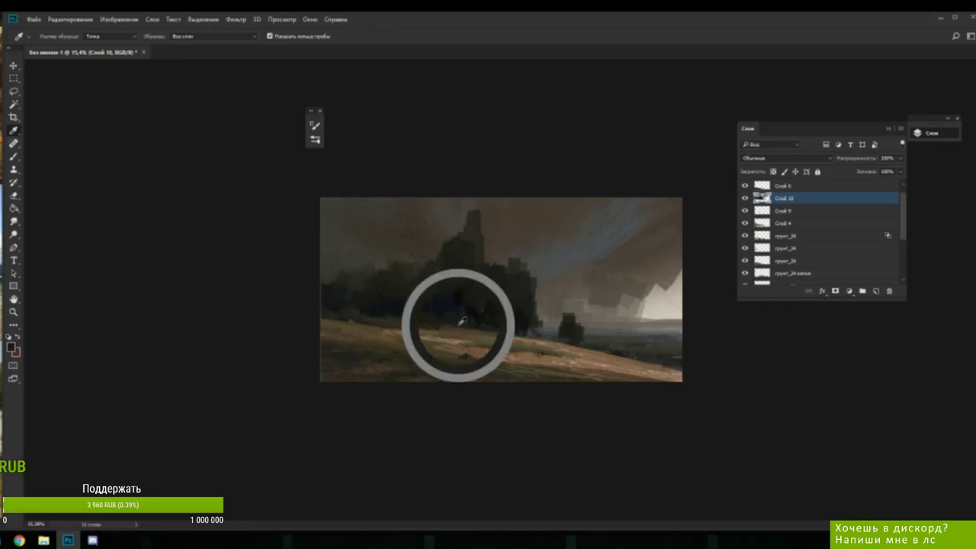
left_click(474, 304, "alt")
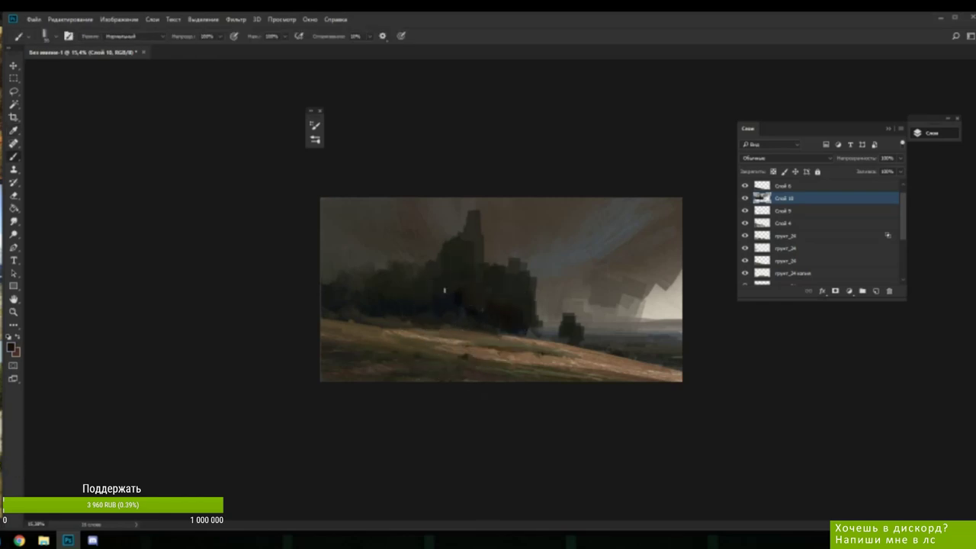
- Darken and even out the left-centre foliage of the tree mass with dark tones sampled from the painting
left_click(406, 263, "alt")
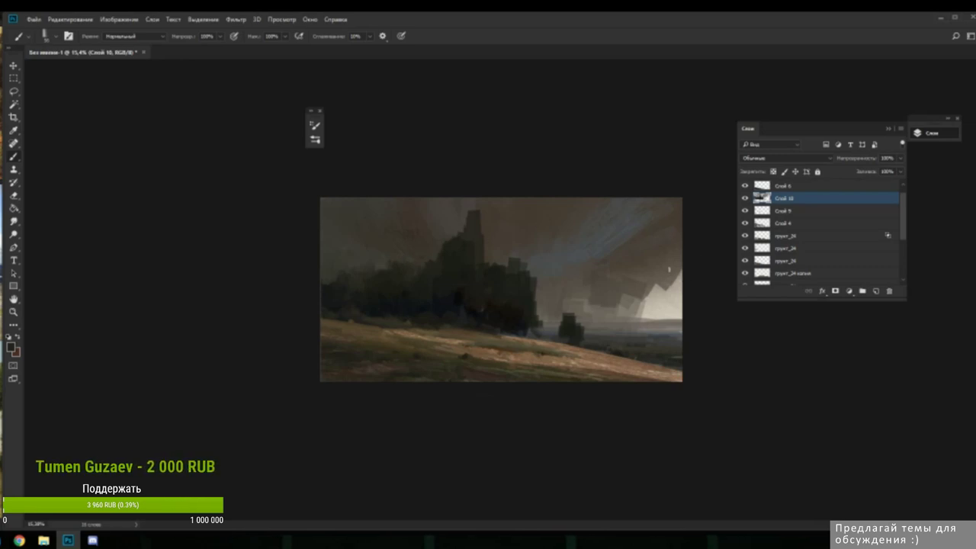
left_click(495, 315, "alt")
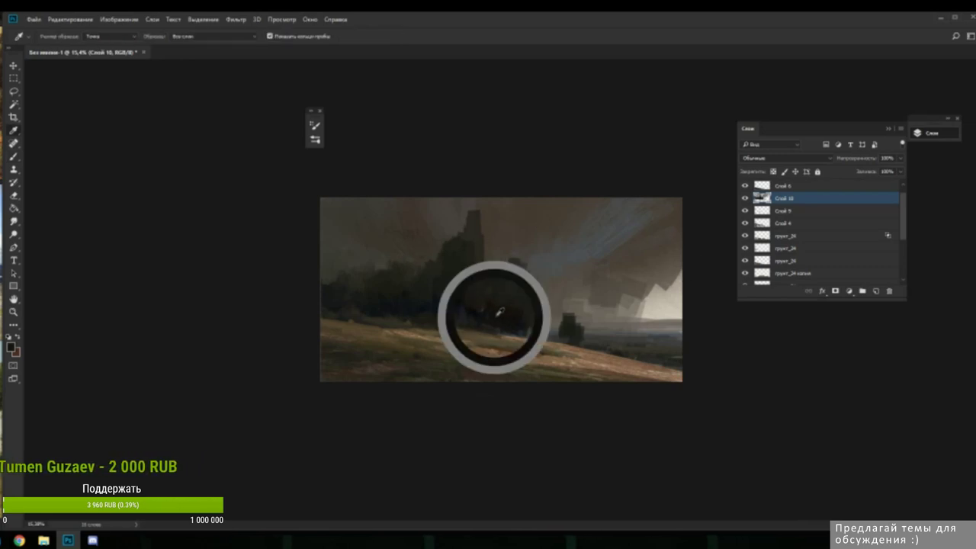
left_click(425, 296, "alt")
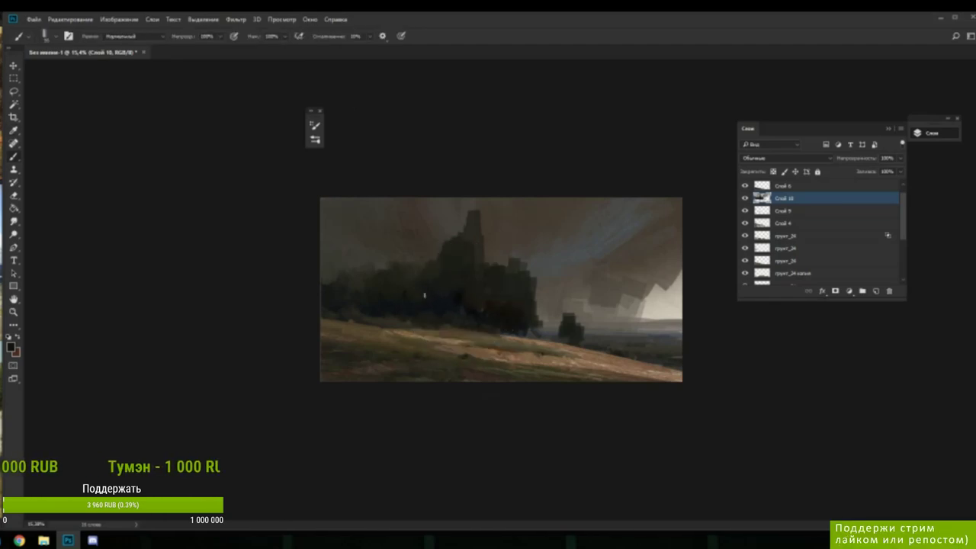
left_click(429, 288, "alt")
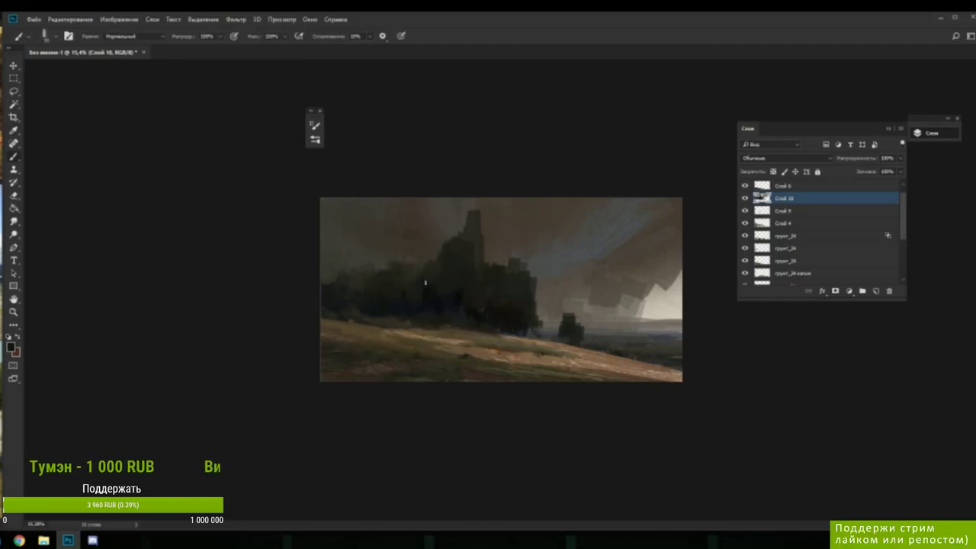
left_click(431, 277, "alt")
left_click(438, 277, "alt")
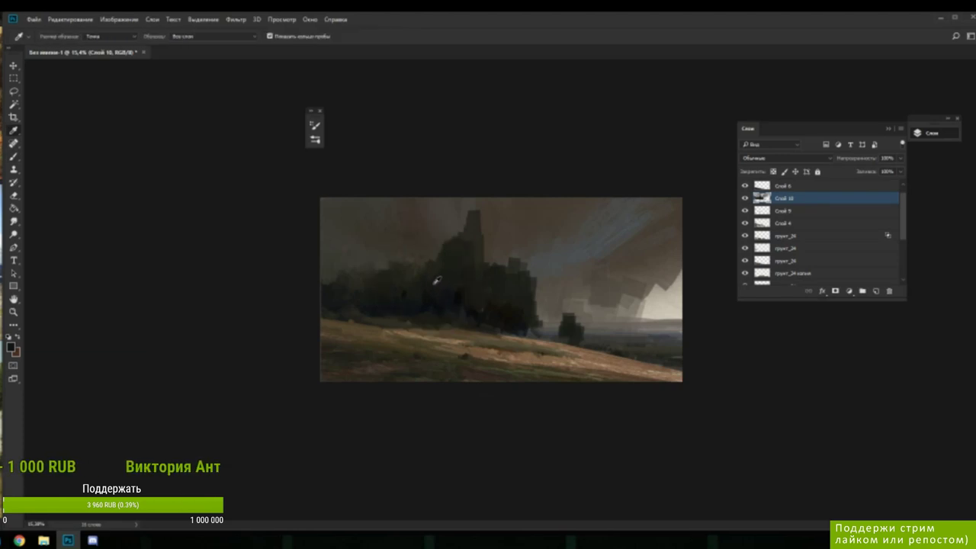
left_click(437, 281, "alt")
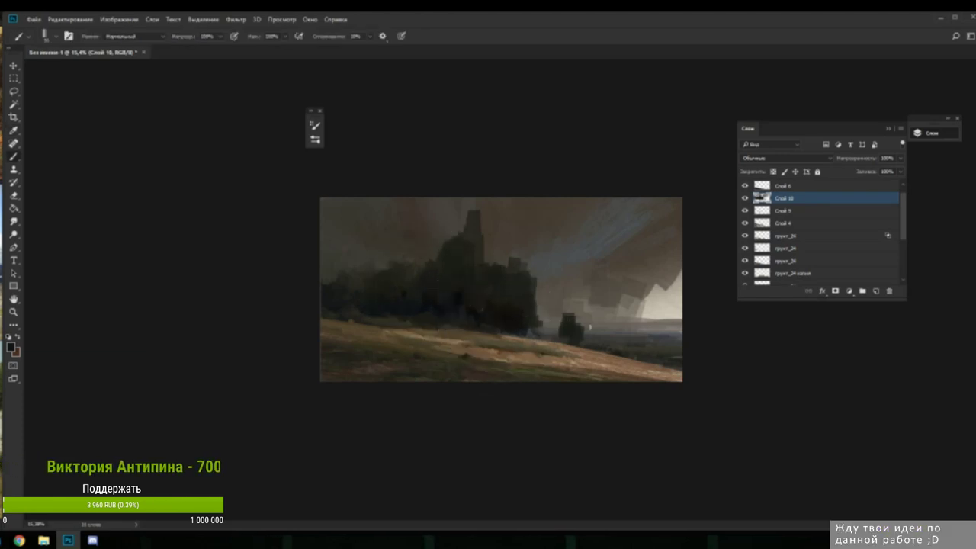
- Rework the small lone tree and extend low bushes from its right side using sampled dark tones
left_click(510, 324, "alt")
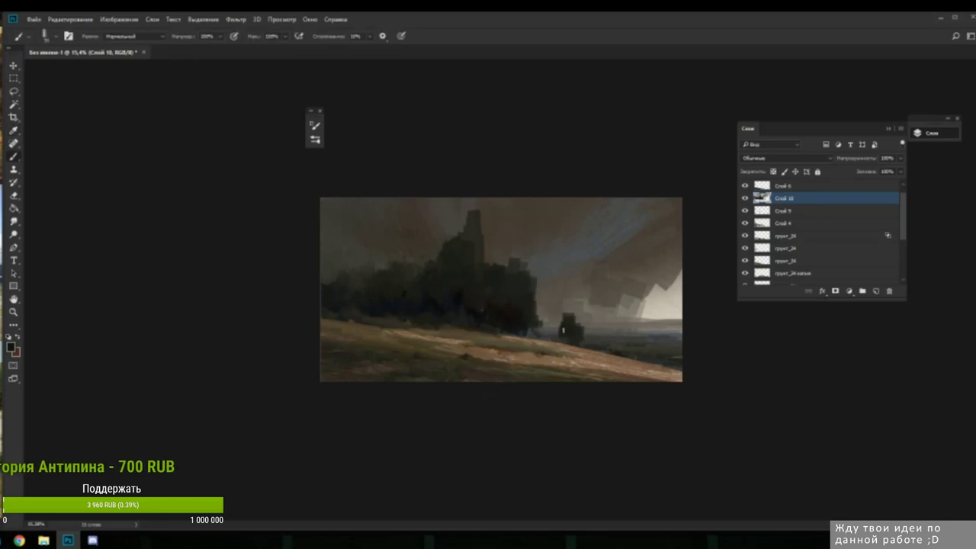
left_click(567, 331, "alt")
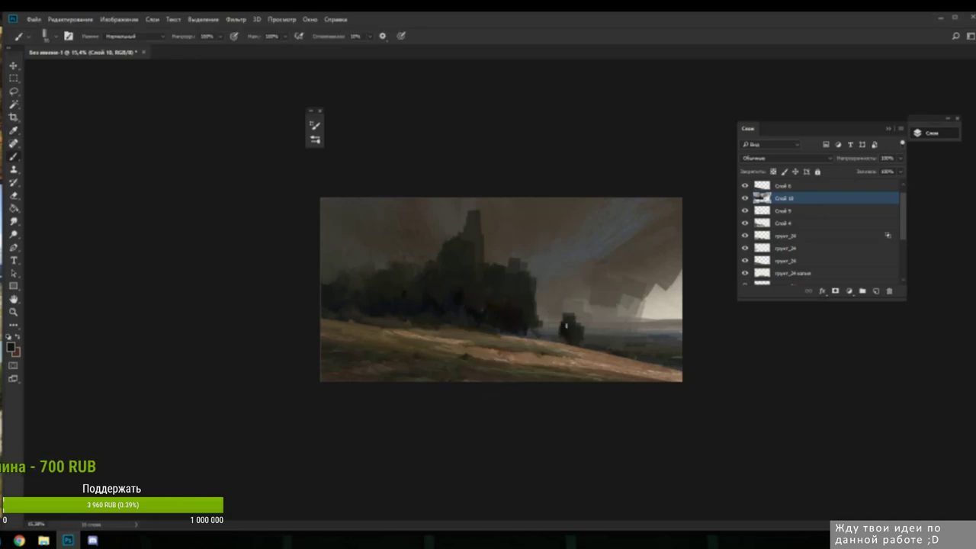
left_click(566, 327, "alt")
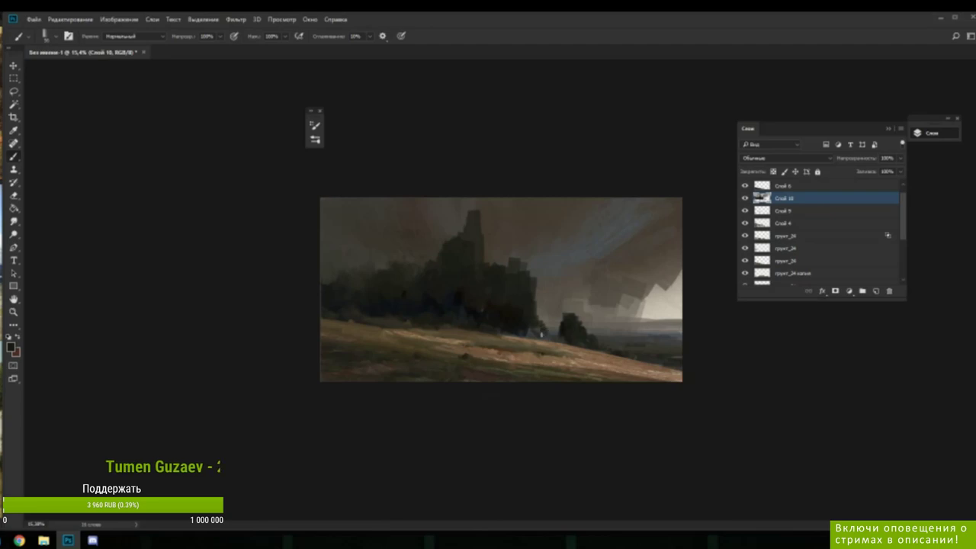
- Switch to a textured brush preset and touch up the field edge below the trees with sampled colours
left_click(509, 335, "alt")
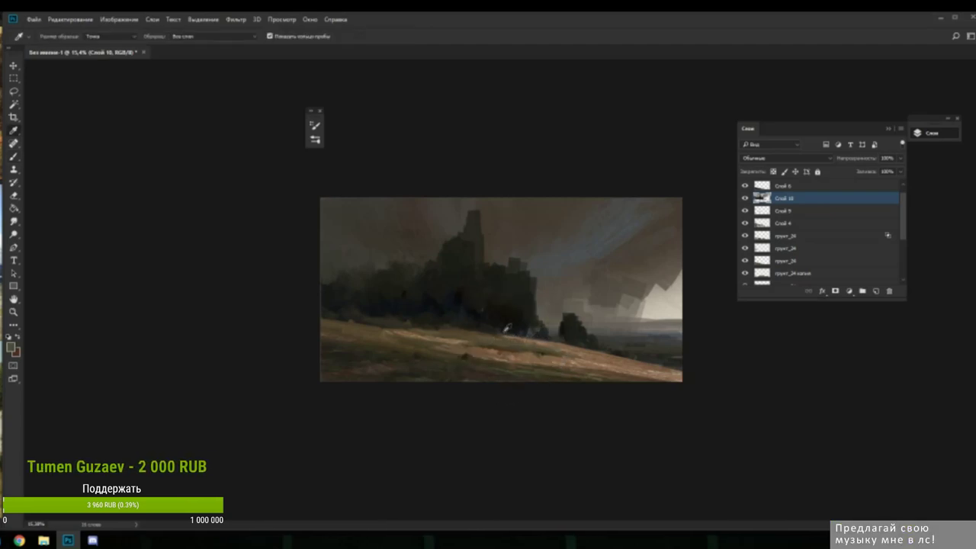
right_click(559, 305)
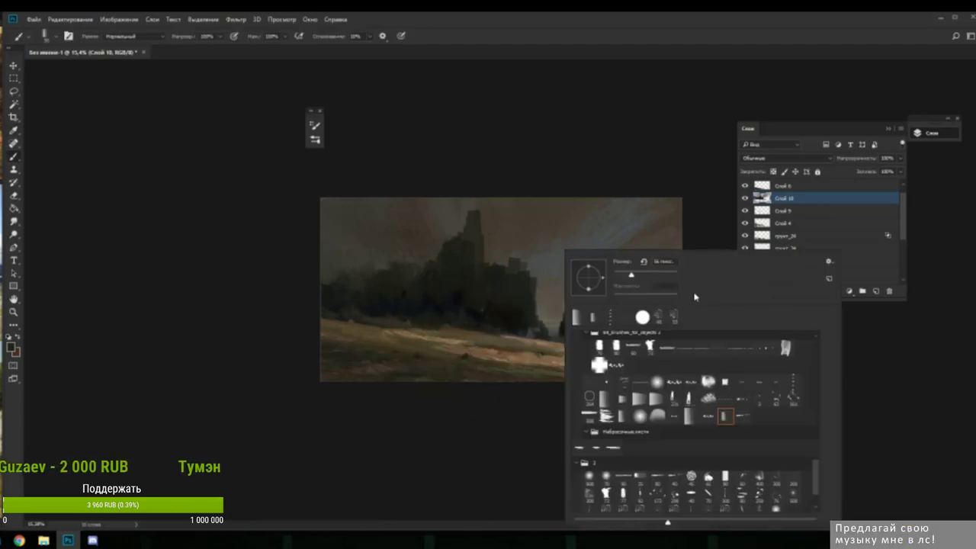
left_click(744, 378)
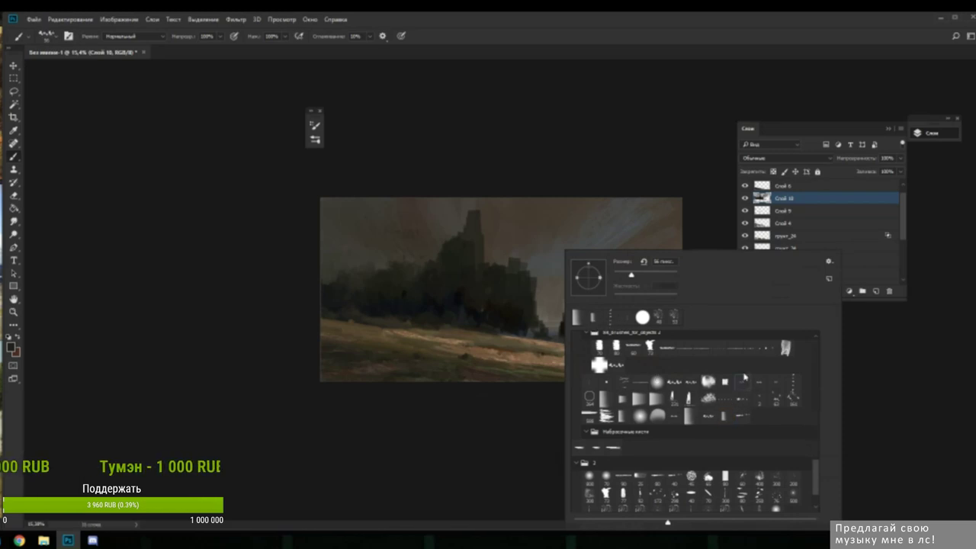
left_click(450, 330)
left_click(472, 333, "alt")
left_click(473, 294, "alt")
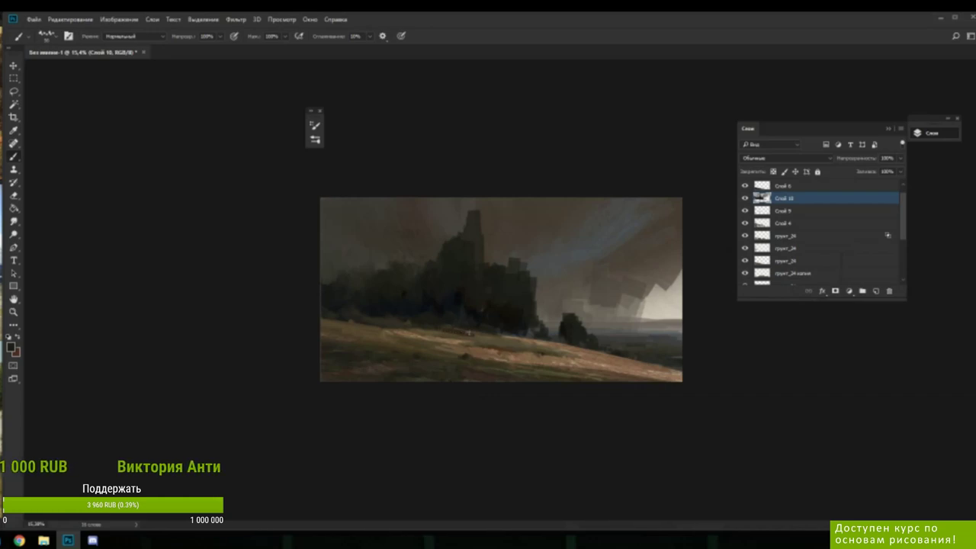
left_click(488, 330, "alt")
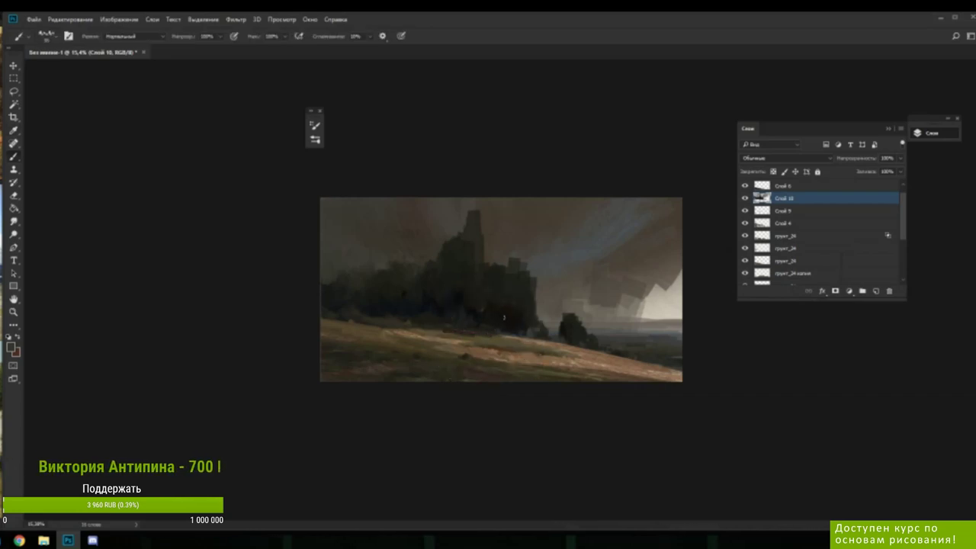
- Choose a dark, desaturated yellow-green foreground colour and reduce the textured brush's size
key("n")
left_click_drag(975, 240, 975, 230)
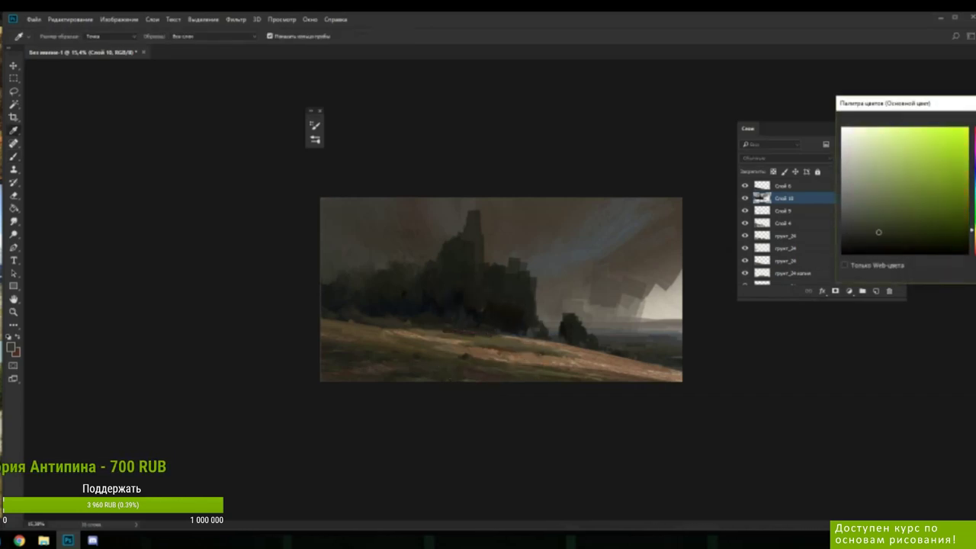
left_click(861, 229)
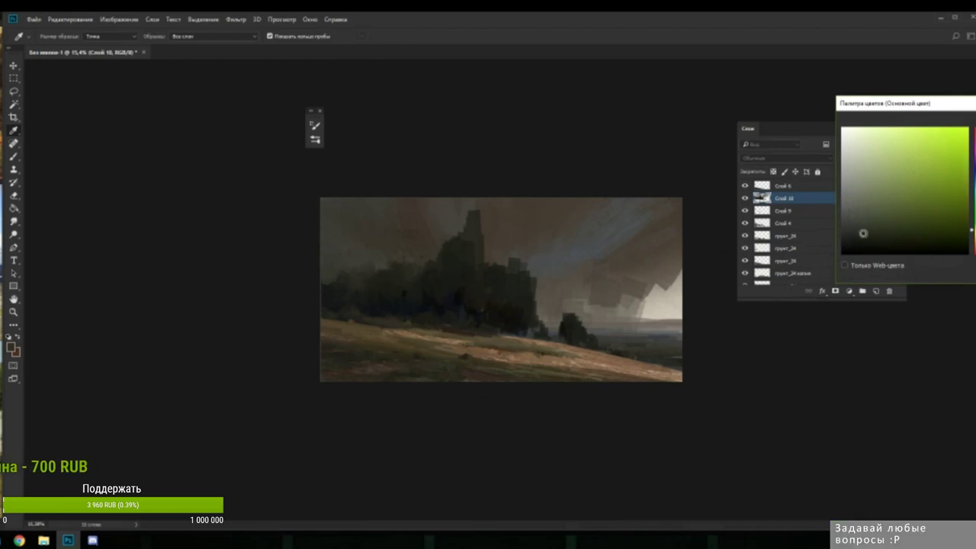
right_click(544, 329)
left_click(535, 273)
key("Return")
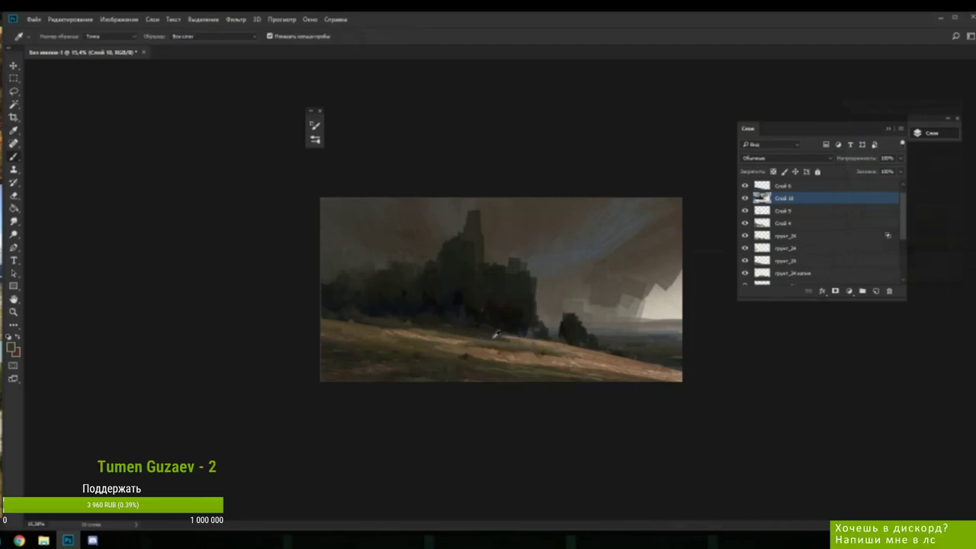
- Paint grass texture along the upper edge of the field beneath the trees with colours sampled nearby
left_click(477, 343, "alt")
left_click(482, 335, "alt")
left_click(454, 330, "alt")
left_click(461, 329, "alt")
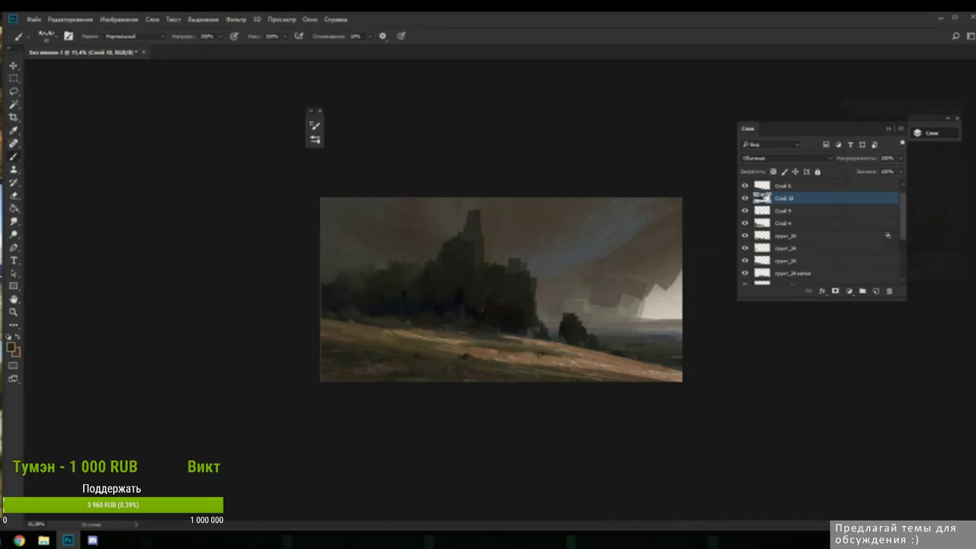
left_click(474, 332, "alt")
left_click(510, 339, "alt")
left_click(514, 337, "alt")
key("alt")
left_click(505, 334, "alt")
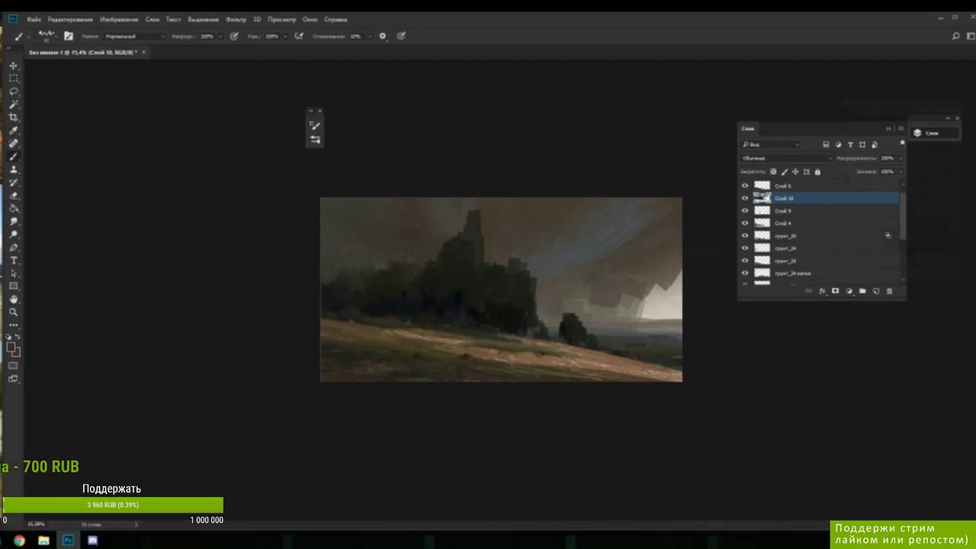
- Choose a more saturated dark orange-brown foreground colour and make the textured brush smaller
key("n")
left_click_drag(973, 233, 973, 241)
left_click(907, 232)
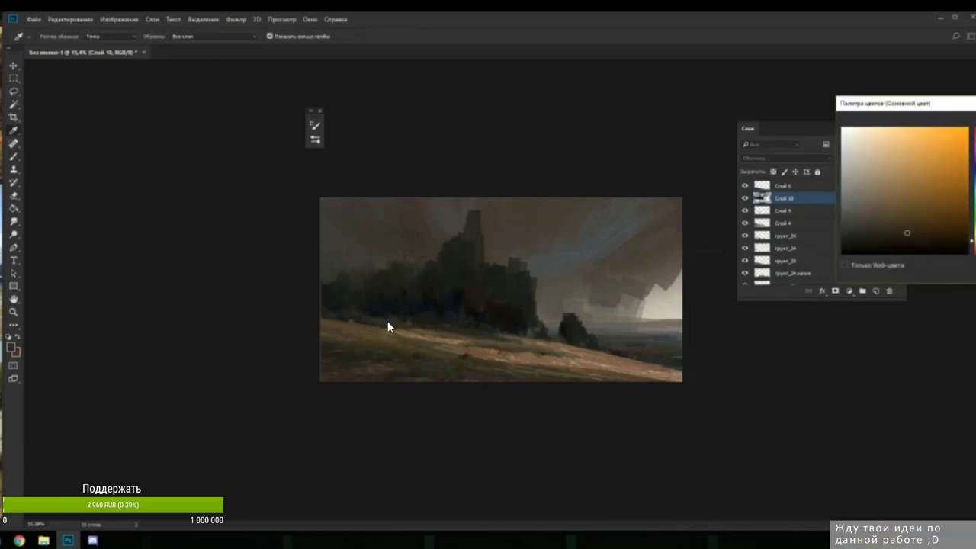
key("Return")
right_click(382, 320)
left_click_drag(614, 275, 608, 276)
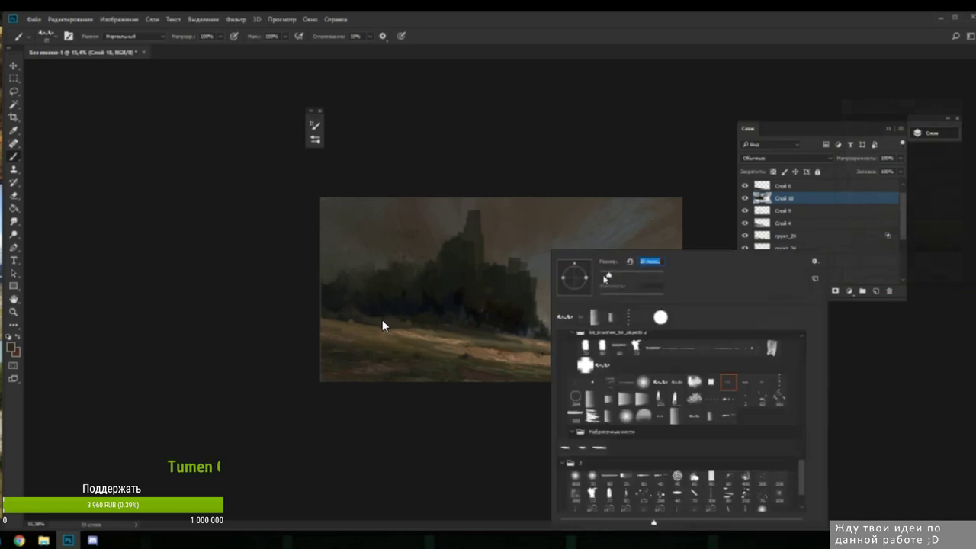
- Add fine grass touches where the field meets the right end of the tree mass, resampling local colours
left_click(494, 337)
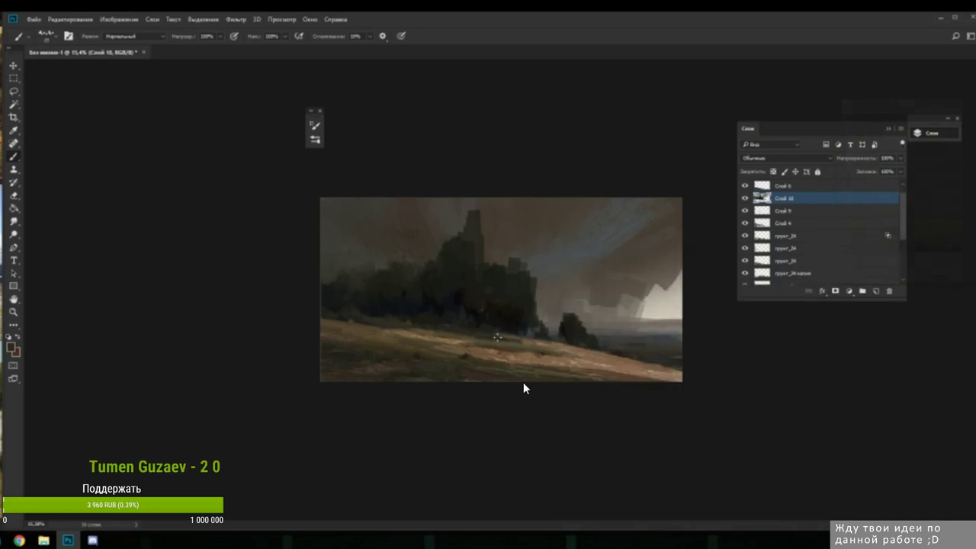
left_click(503, 335, "alt")
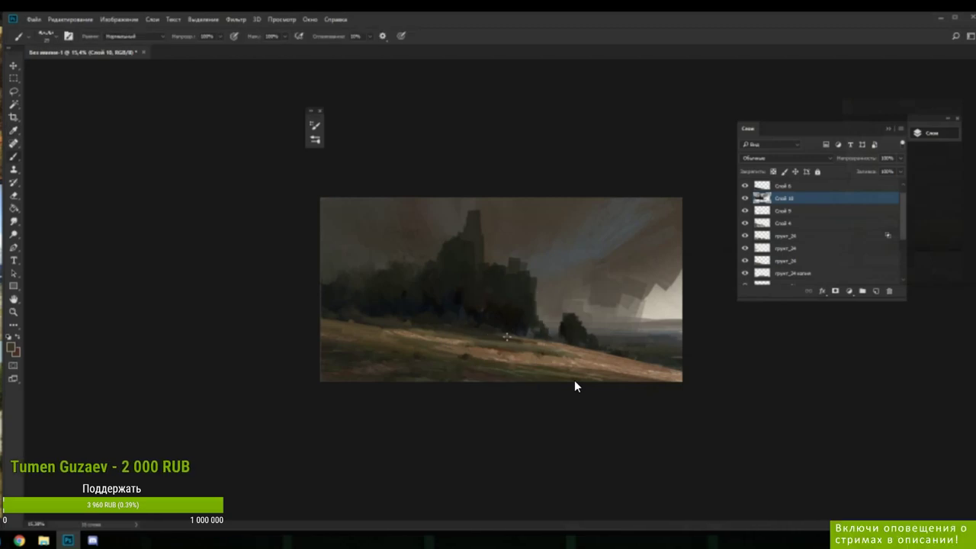
left_click(518, 337, "alt")
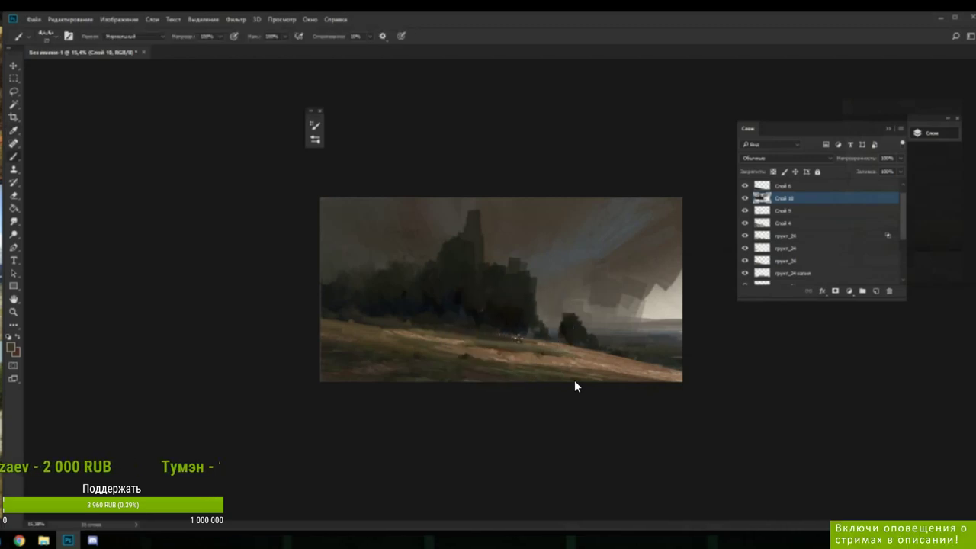
- Finish the grass touches beneath the trees, and with a larger brush and sampled dark colour dab into the lower middle foliage
left_click(523, 341, "alt")
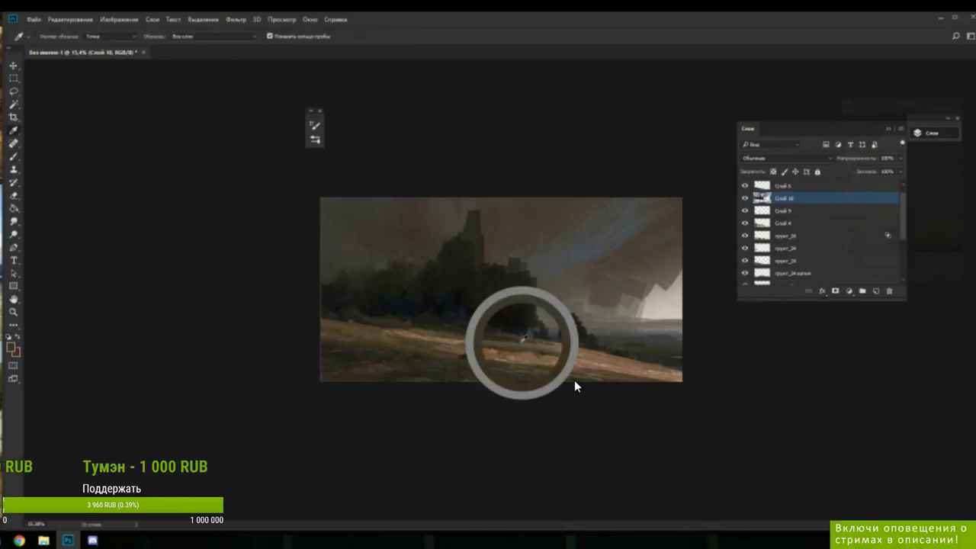
left_click(519, 346, "alt")
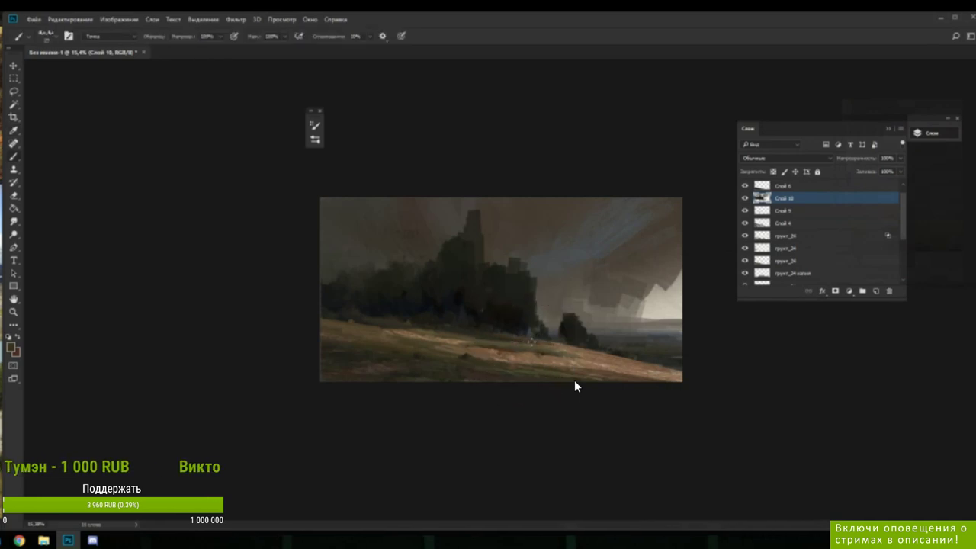
left_click(442, 302, "alt")
right_click(472, 299)
left_click(543, 275)
left_click(434, 307)
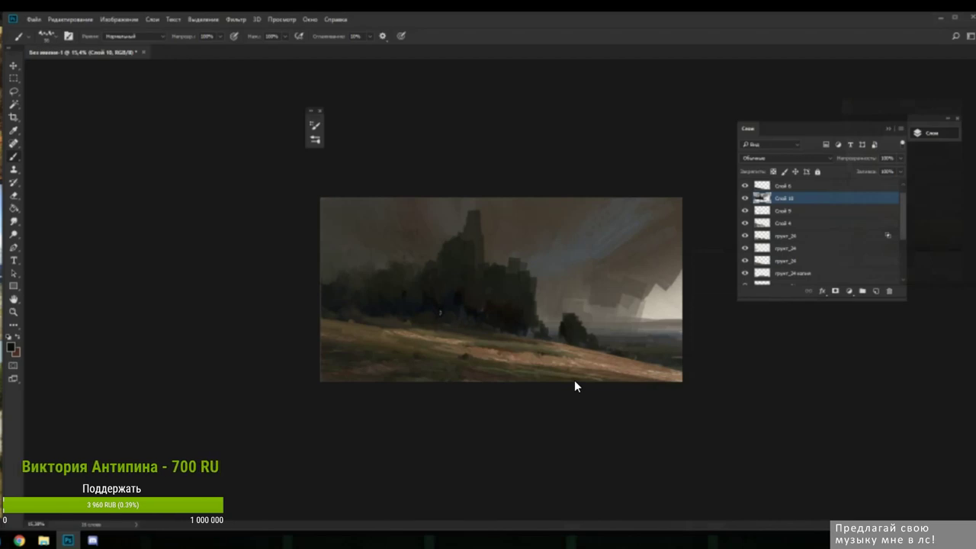
- Paint dark trunk and foliage shapes at the base of the central trees with sampled shadow colours and an adjusted brush size
left_click(471, 313, "alt")
right_click(471, 314)
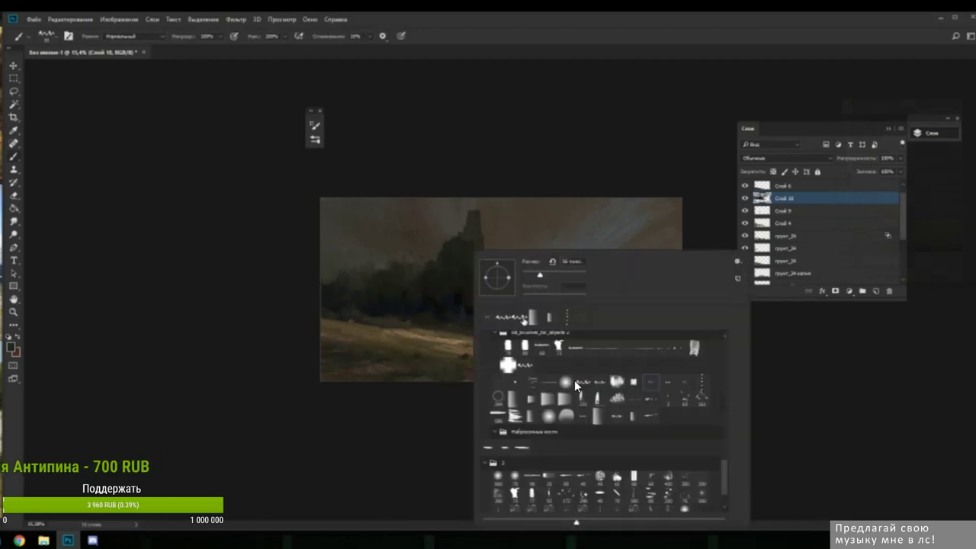
key("Escape")
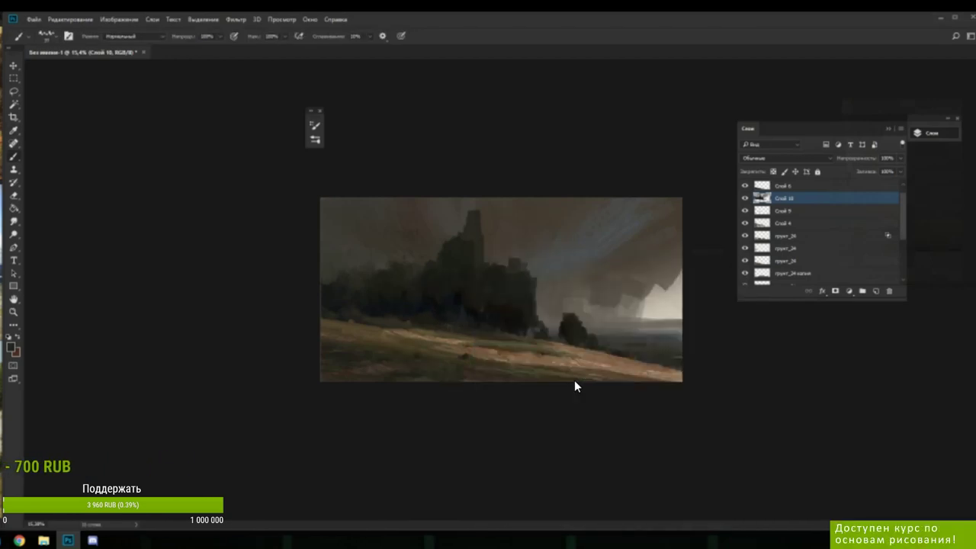
left_click(449, 324, "alt")
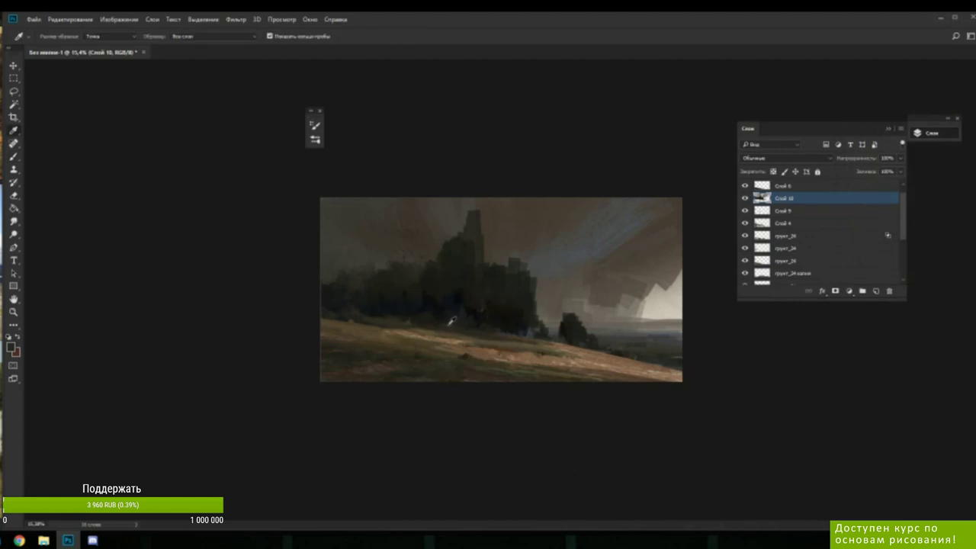
left_click(447, 325, "alt")
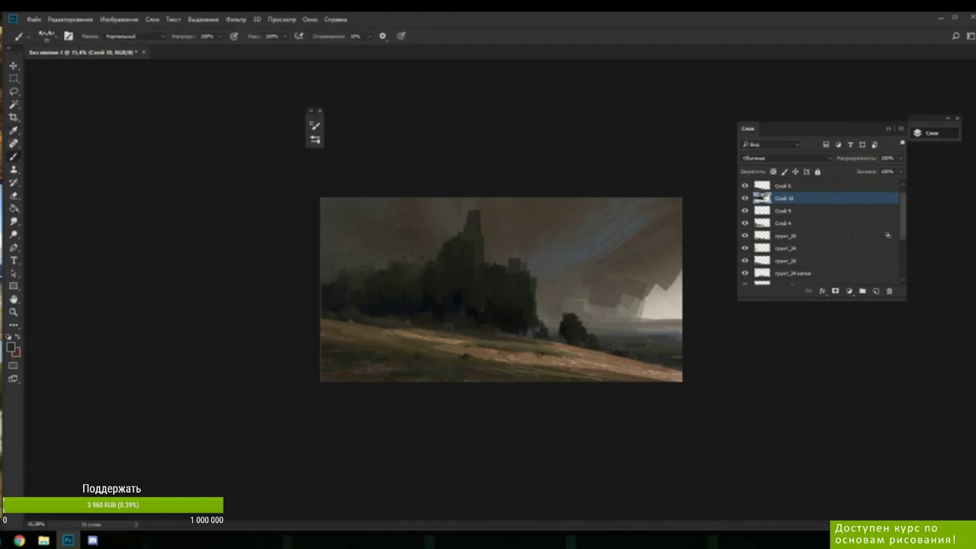
left_click(478, 309, "alt")
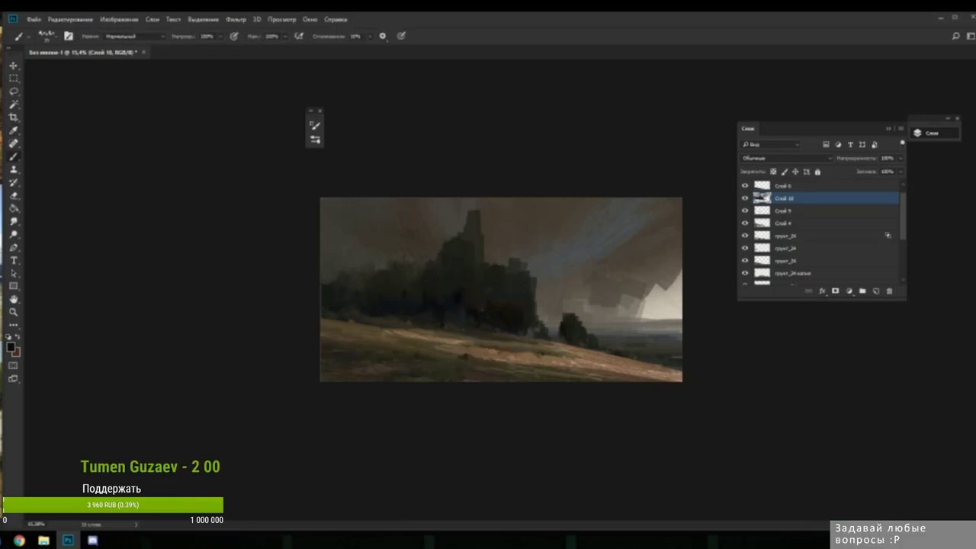
left_click(453, 327, "alt")
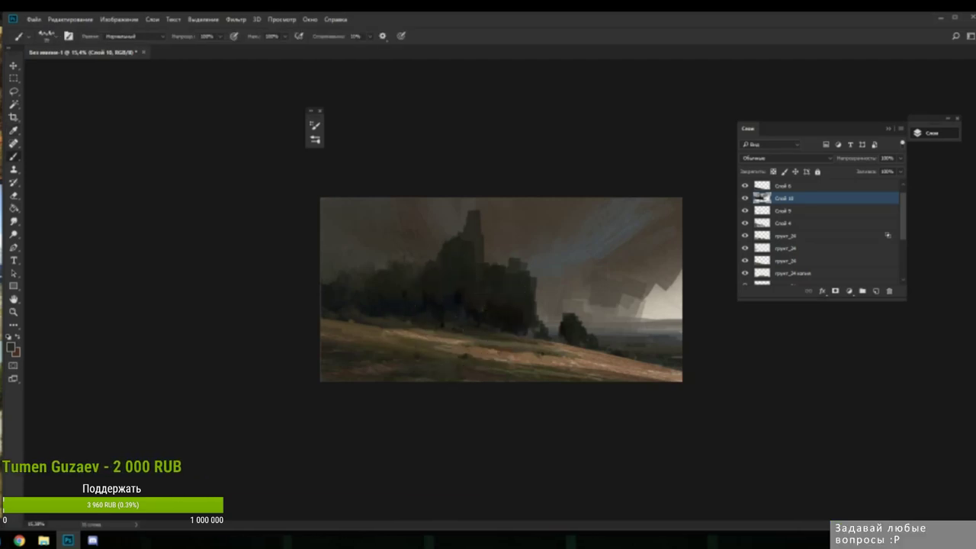
left_click(448, 327, "alt")
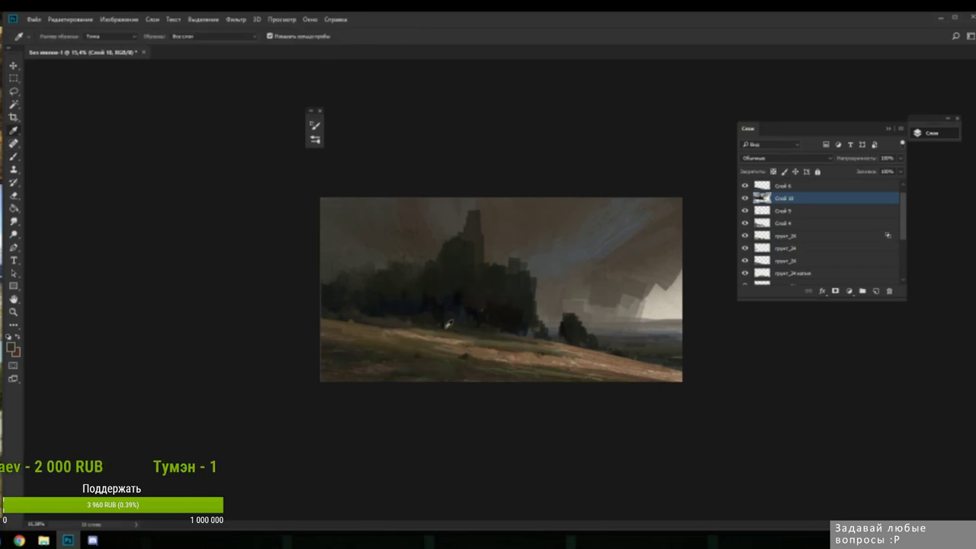
- Refine the shadowed edge where the left half of the tree mass meets the field, resampling nearby dark tones
left_click(415, 325, "alt")
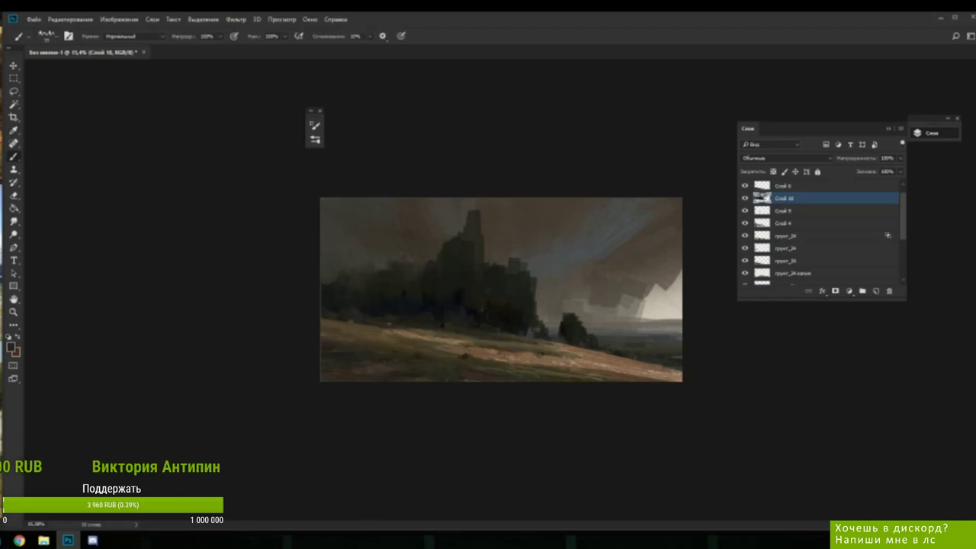
left_click(374, 326, "alt")
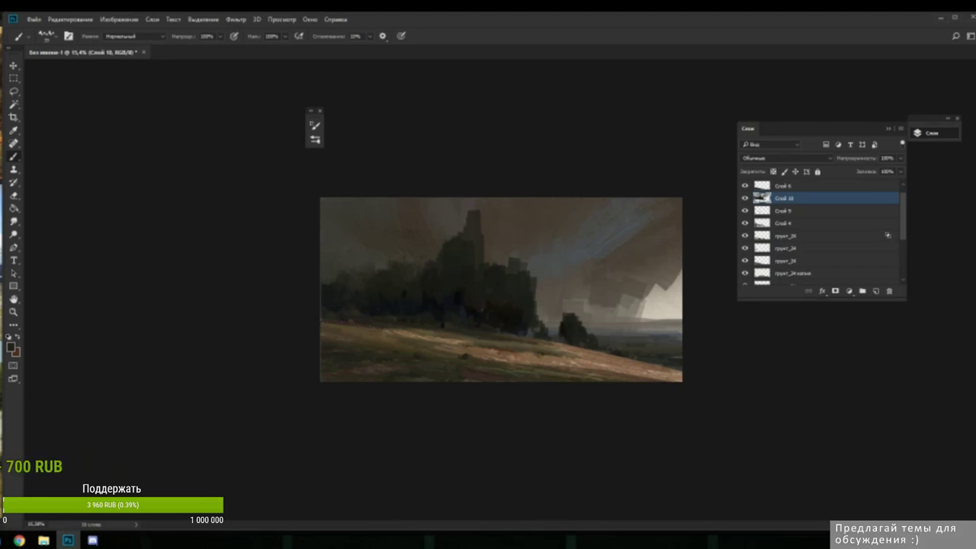
left_click(404, 315, "alt")
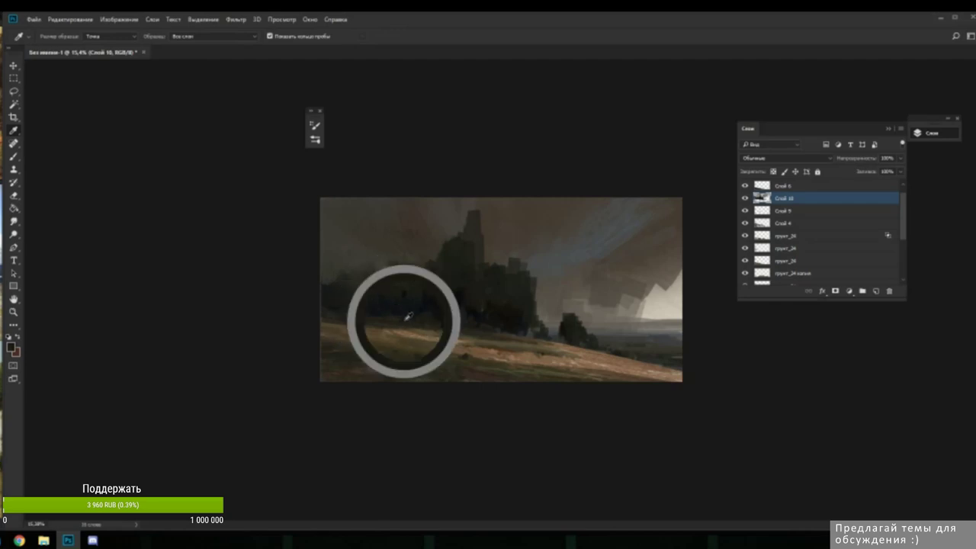
left_click(405, 322, "alt")
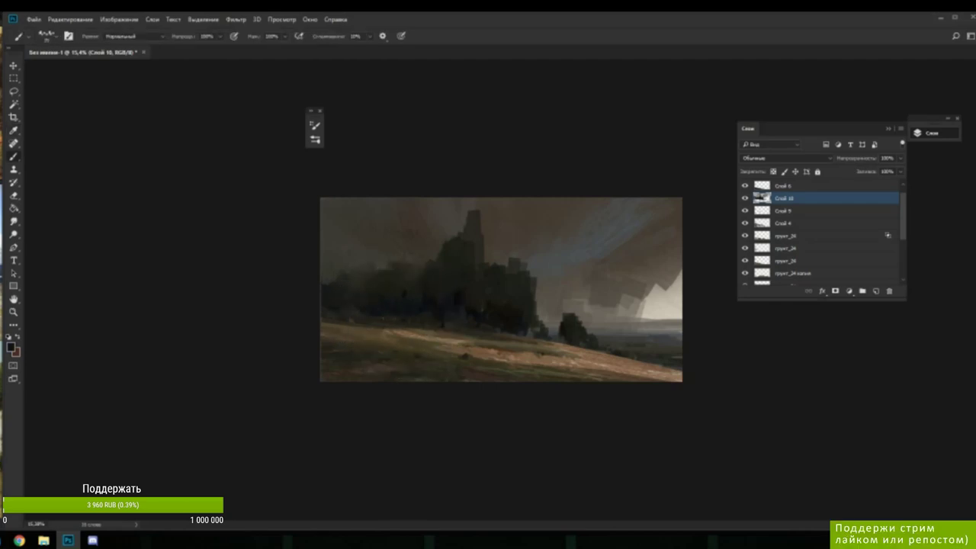
left_click(408, 316, "alt")
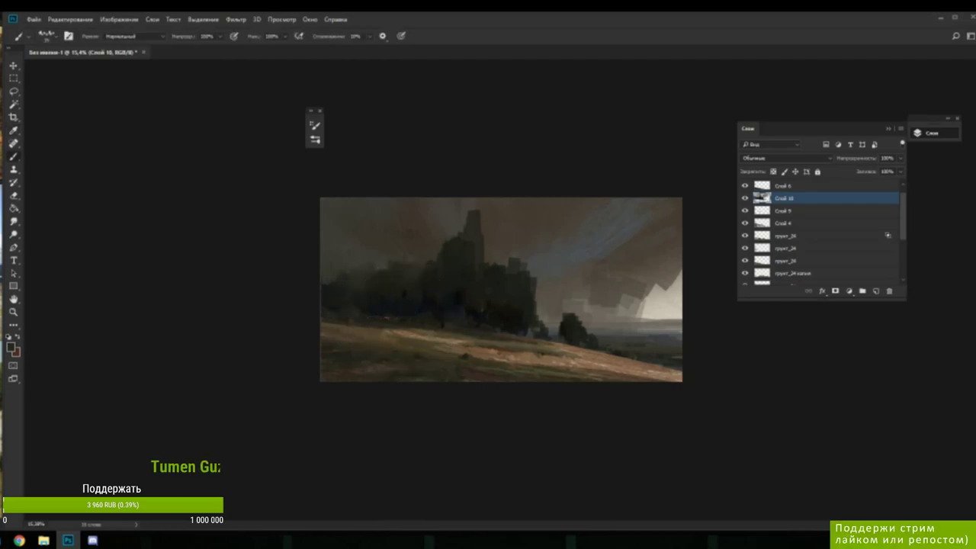
left_click(445, 325, "alt")
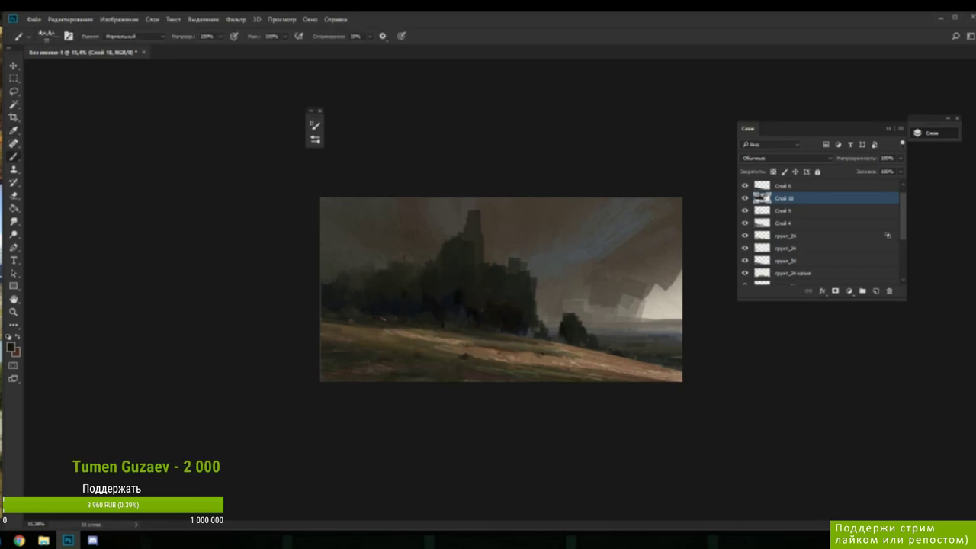
- Add small dark foliage strokes to the bushes left of the central trunk with locally sampled colours
left_click(385, 307, "alt")
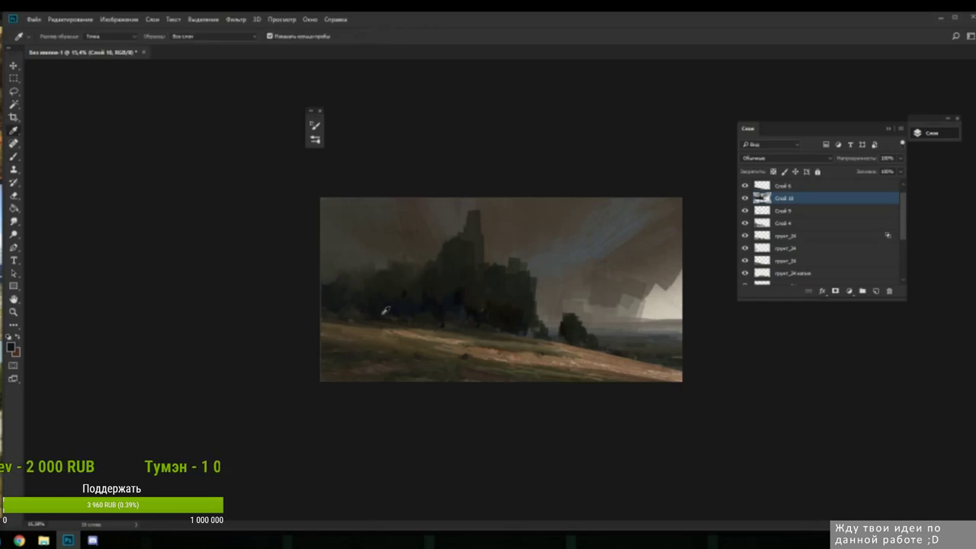
left_click(379, 312, "alt")
left_click(383, 311, "alt")
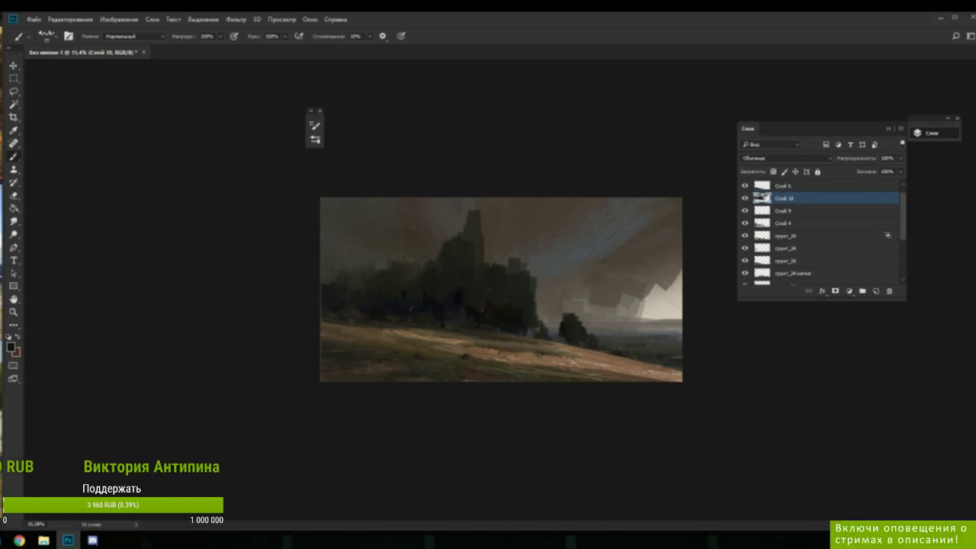
left_click(421, 308, "alt")
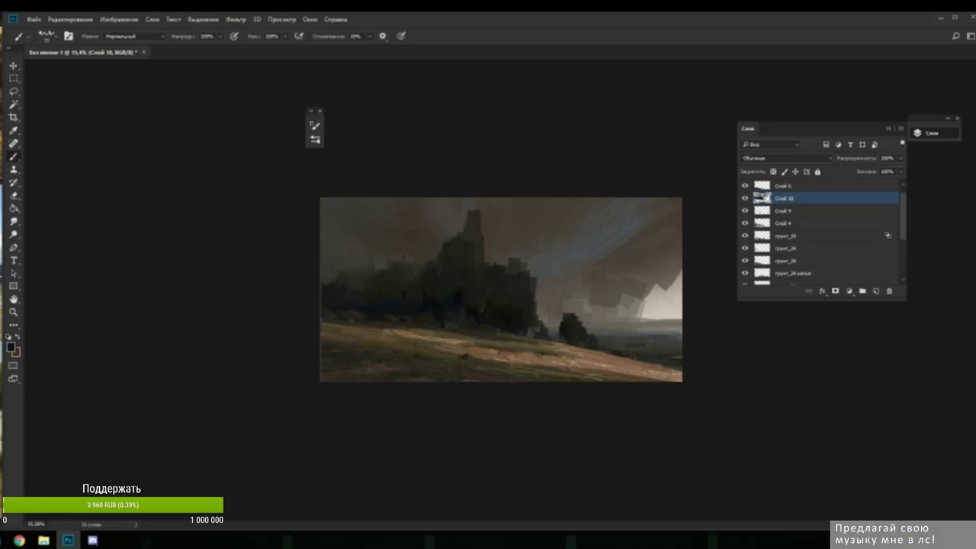
left_click(379, 311, "alt")
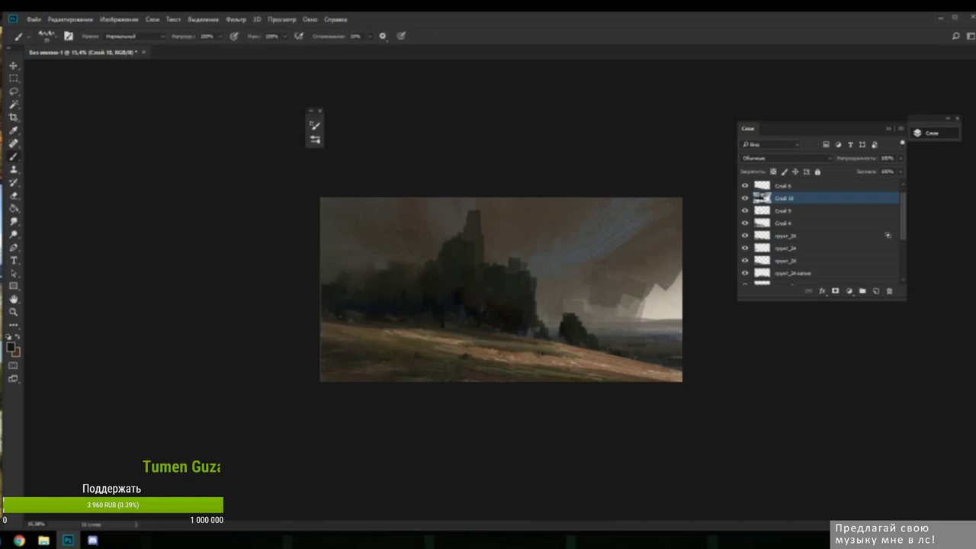
- Shape the low bushes at the far left of the tree line with alternating sampled dark tones
left_click(351, 313, "alt")
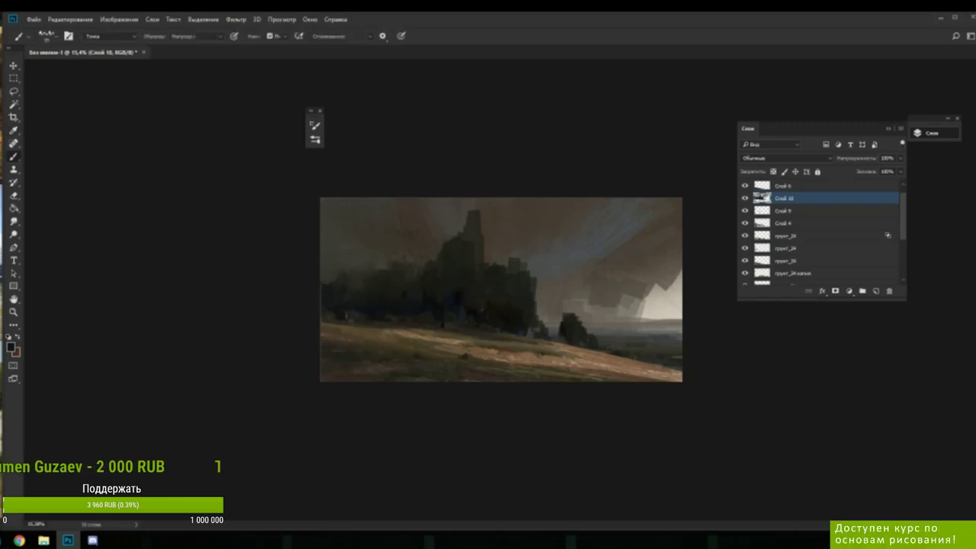
left_click(356, 311, "alt")
left_click(357, 312, "alt")
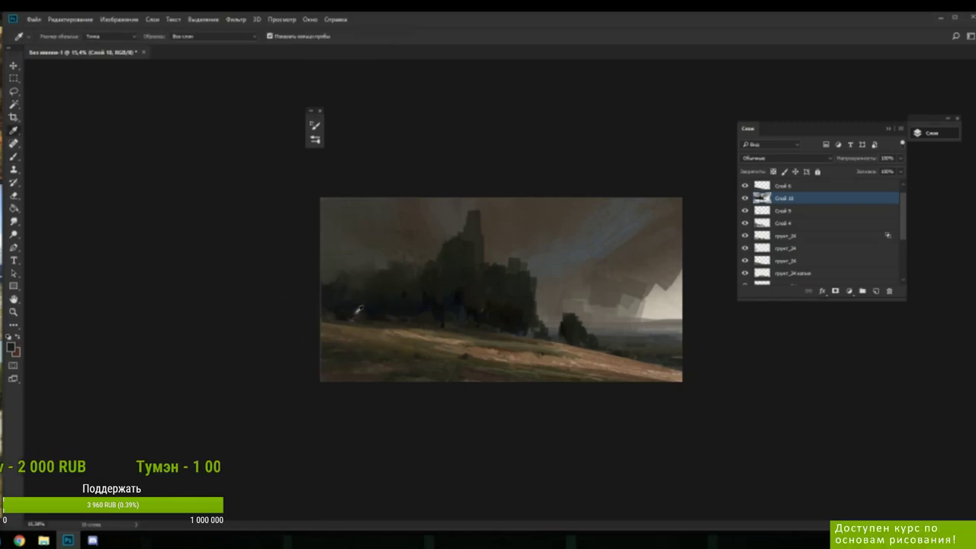
left_click(352, 315, "alt")
left_click(354, 315, "alt")
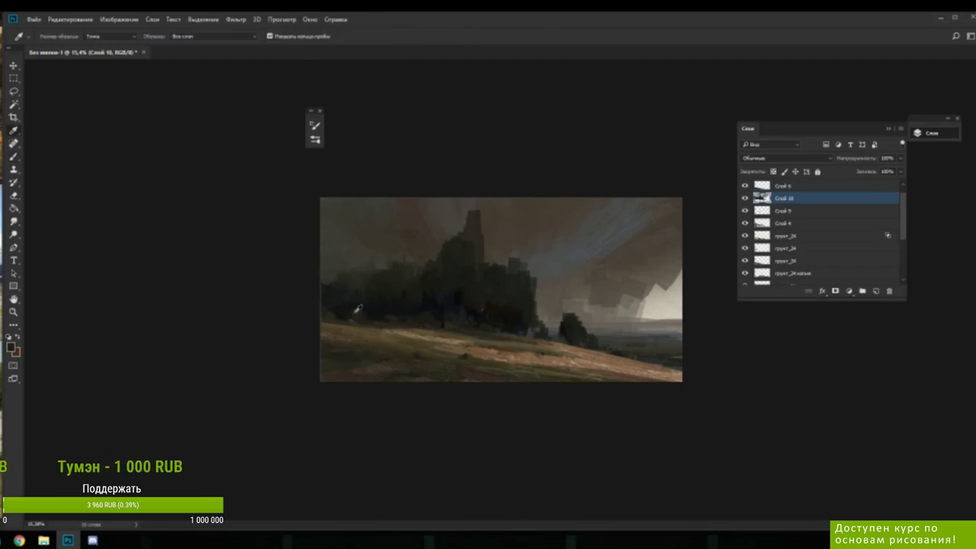
left_click(355, 312, "alt")
left_click(347, 310, "alt")
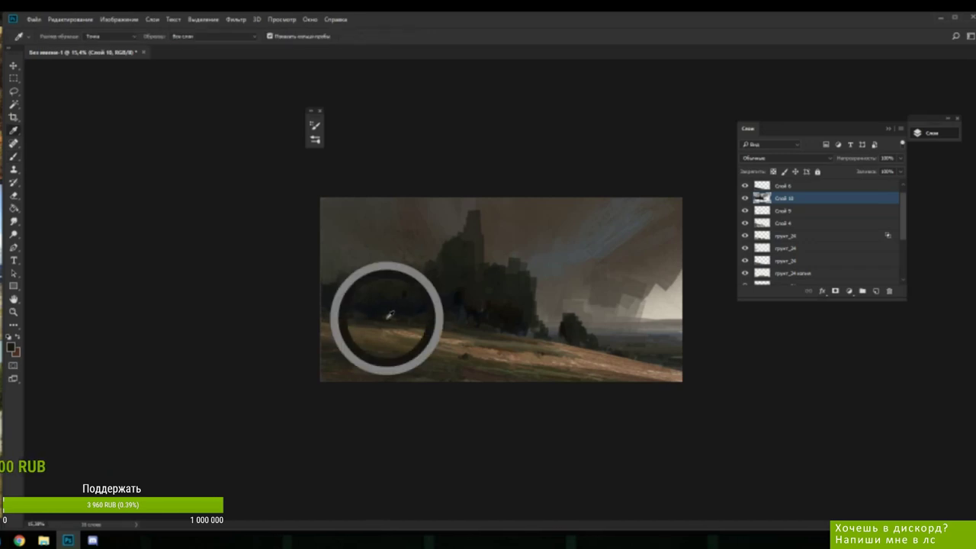
- Blend the foliage inside the left-centre of the tree mass using colours sampled from the trees and field edge
left_click(410, 297, "alt")
left_click(410, 296, "alt")
left_click(400, 293, "alt")
left_click(468, 334, "alt")
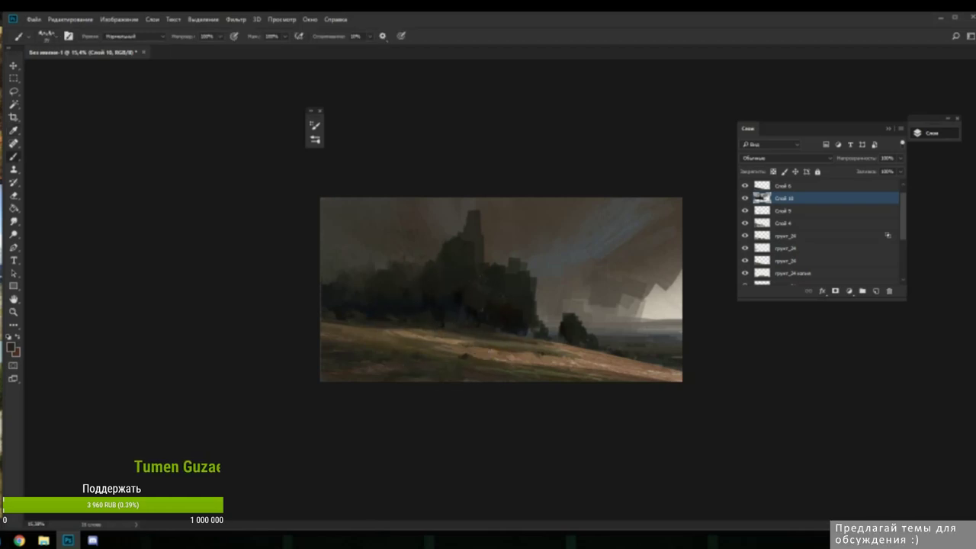
- Resize the textured brush and paint foliage below the tall central tower shape with sampled greenish-dark tones
right_click(482, 310)
left_click_drag(568, 281, 576, 277)
left_click(482, 288)
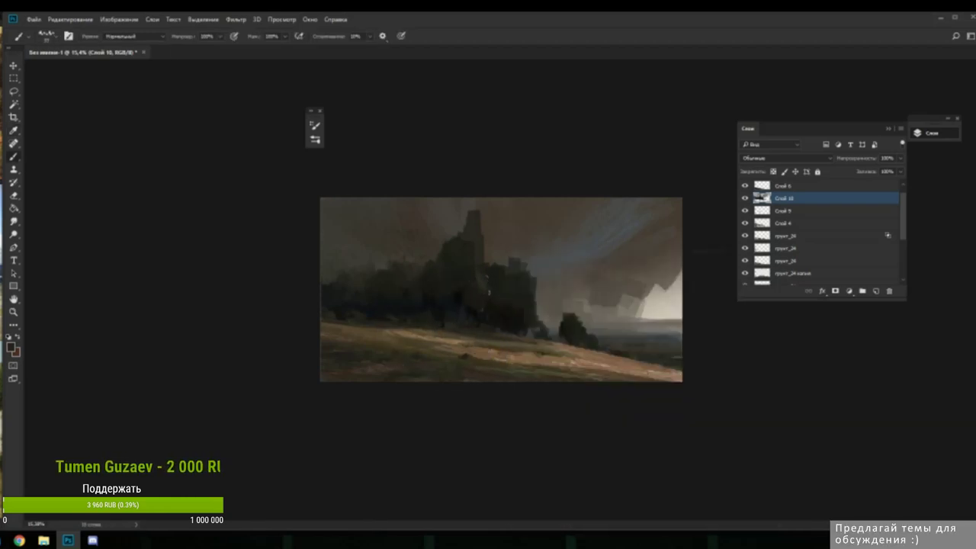
left_click(496, 297, "alt")
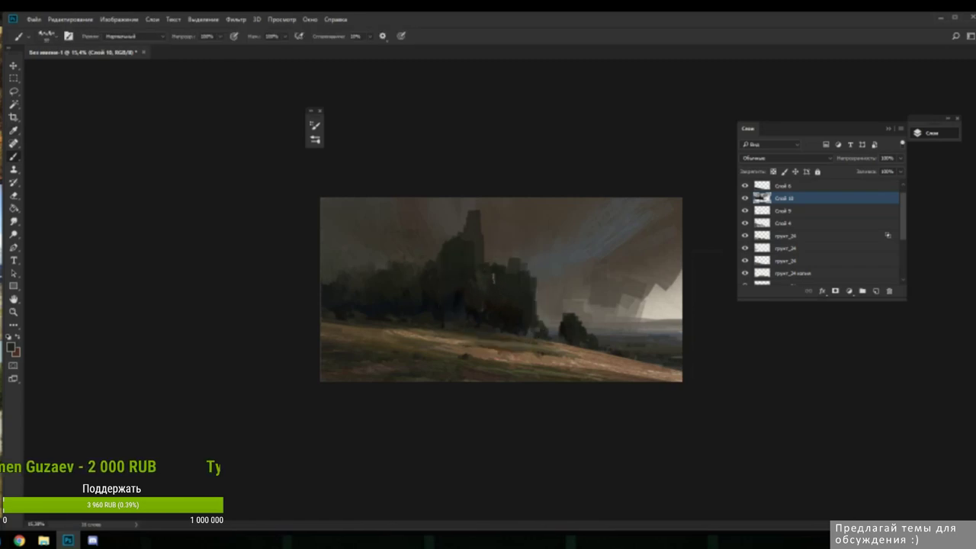
left_click(494, 280, "alt")
left_click(479, 280, "alt")
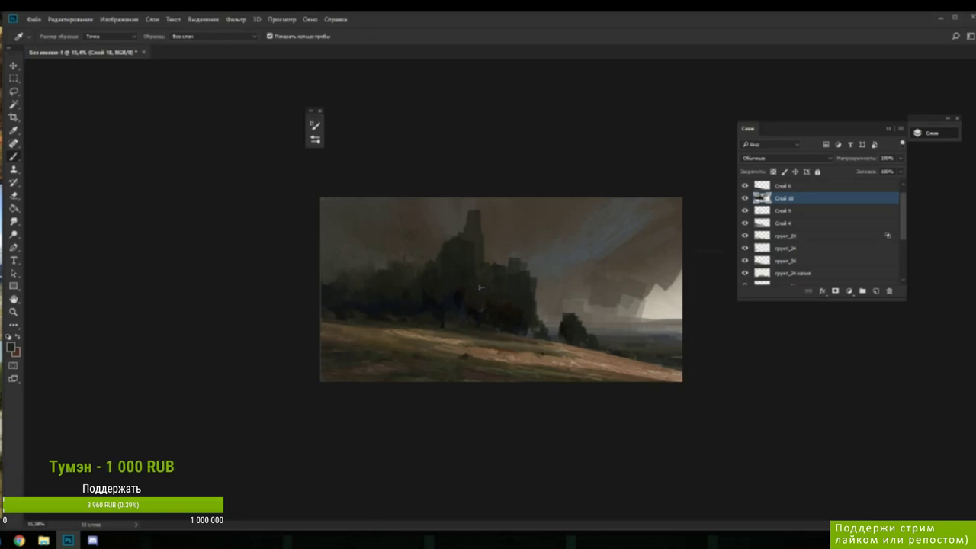
left_click(490, 276, "alt")
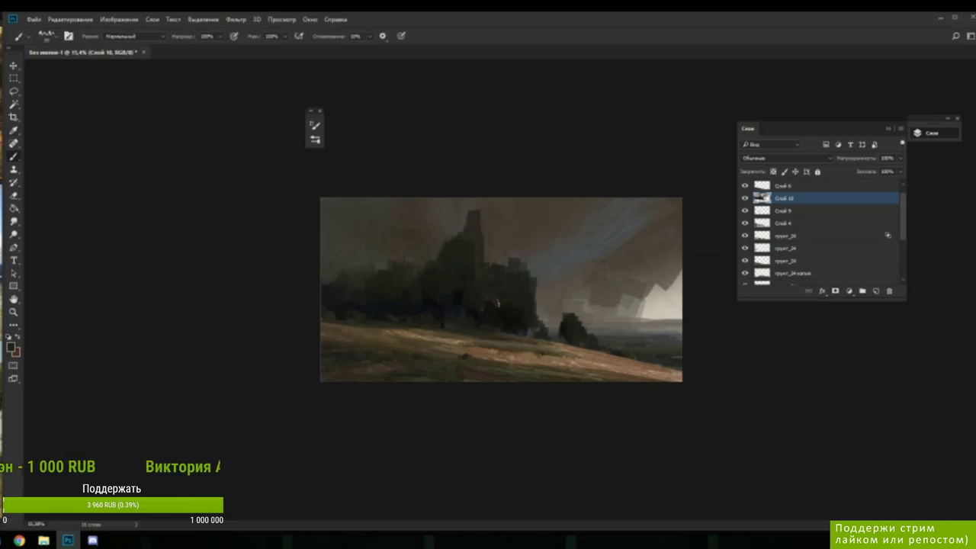
- Soften the dark patches in the middle of the tree mass with sampled shadow and foliage colours
left_click(481, 305, "alt")
left_click(475, 309, "alt")
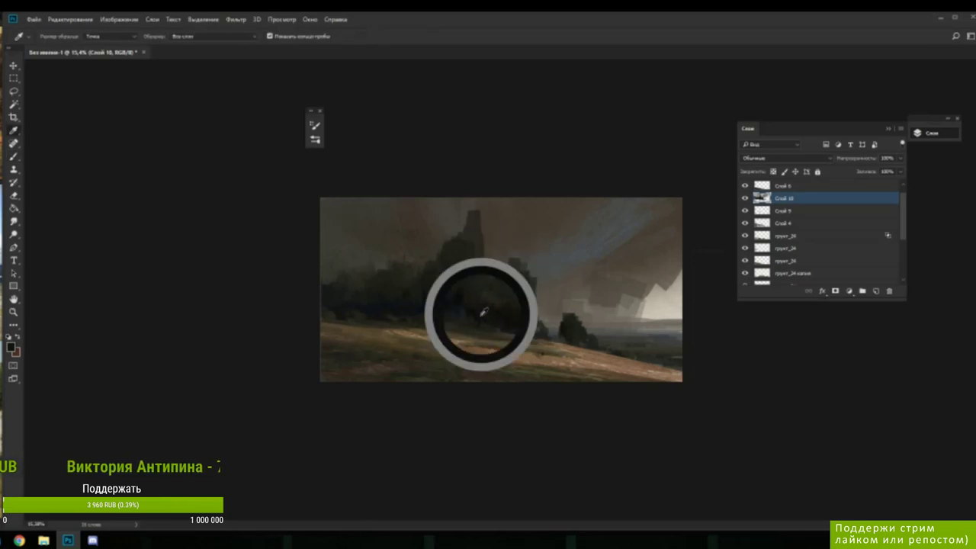
left_click(461, 296, "alt")
left_click(490, 297, "alt")
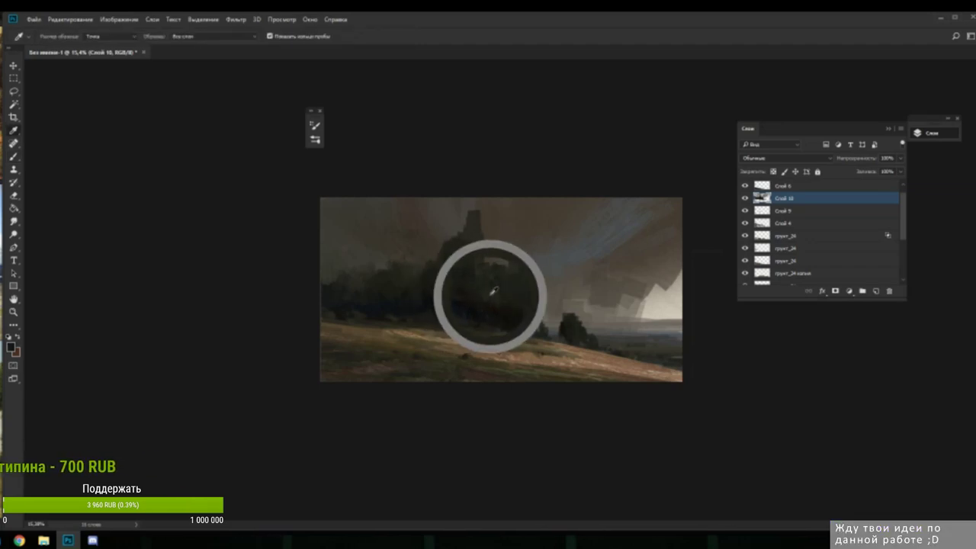
left_click(474, 303, "alt")
left_click(478, 313, "alt")
left_click(480, 287, "alt")
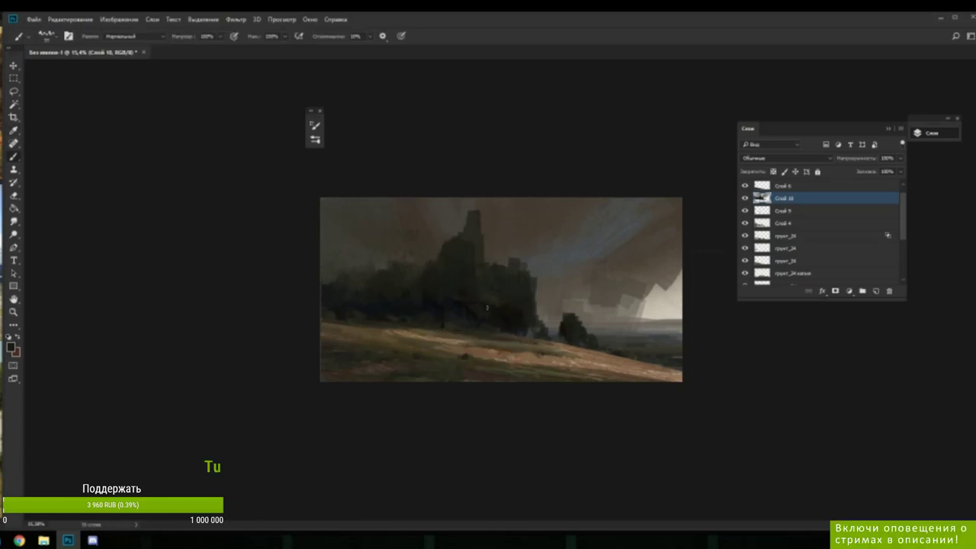
- Blend the lower foliage just right of the tree mass's centre using sampled shadow and foliage tones
left_click(487, 321, "alt")
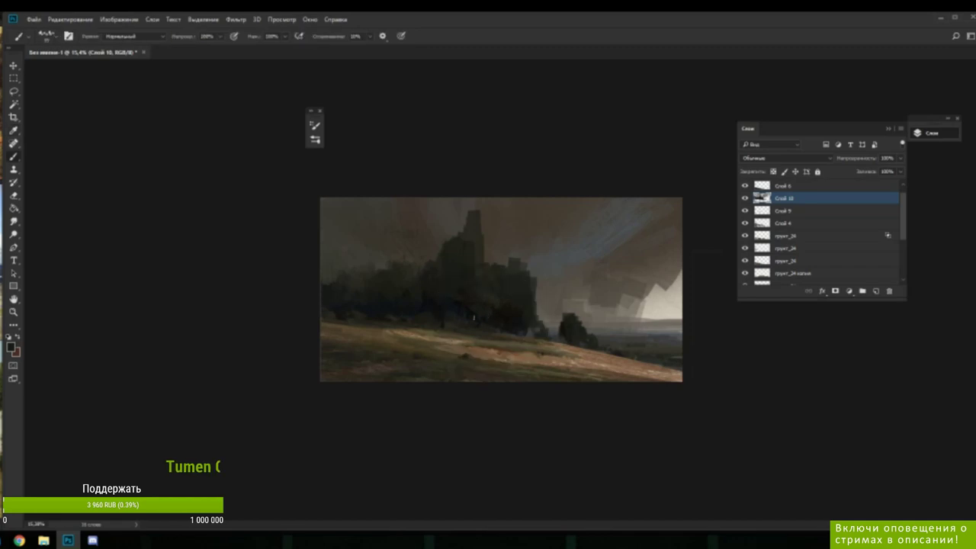
left_click(488, 311, "alt")
left_click(492, 304, "alt")
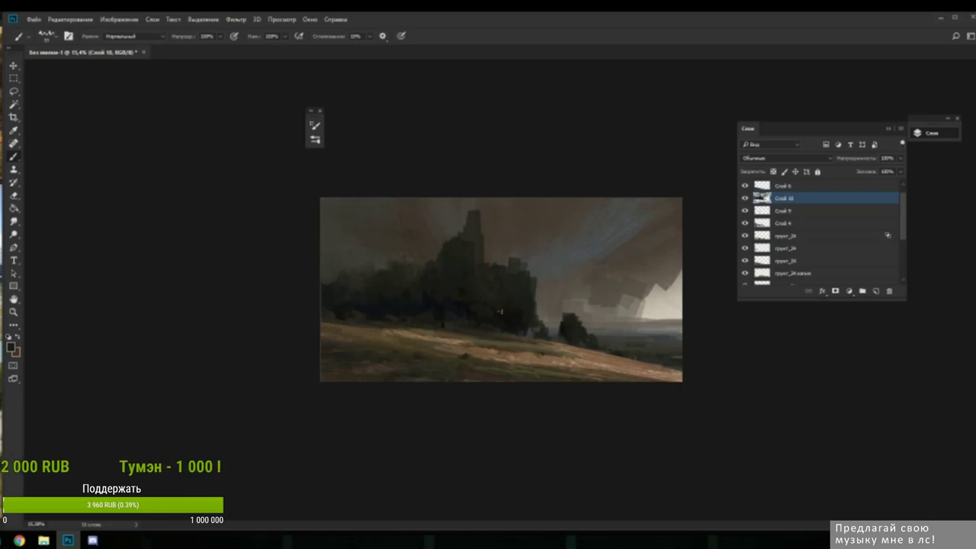
left_click(515, 308, "alt")
left_click(519, 304, "alt")
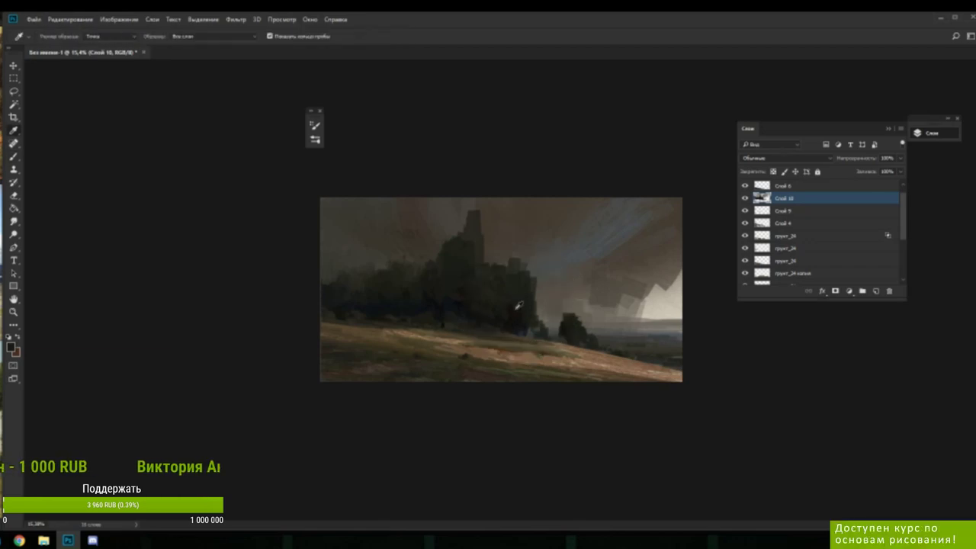
- Refine the foliage at the right end of the tree mass with alternating sampled dark greens and shadow tones
left_click(522, 300, "alt")
left_click(520, 306, "alt")
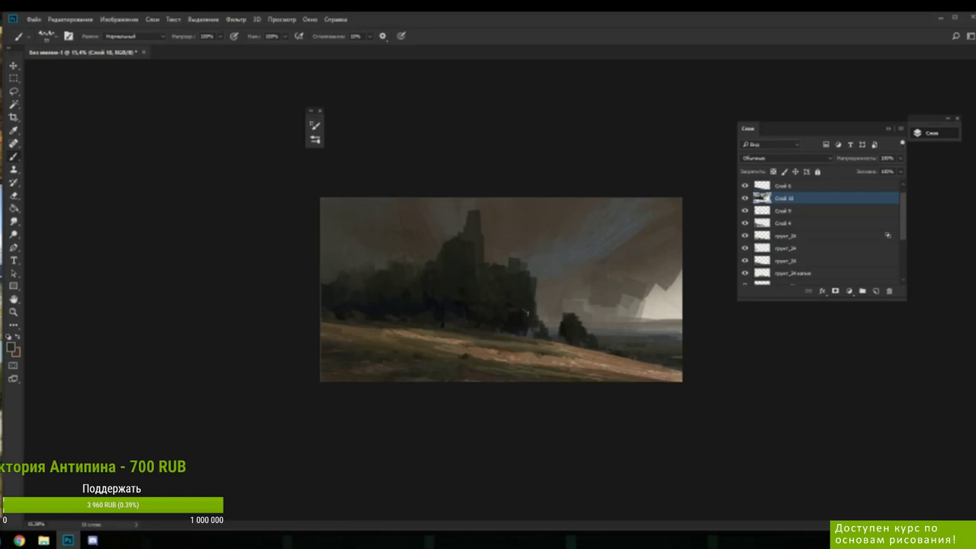
left_click(530, 312, "alt")
left_click(525, 308, "alt")
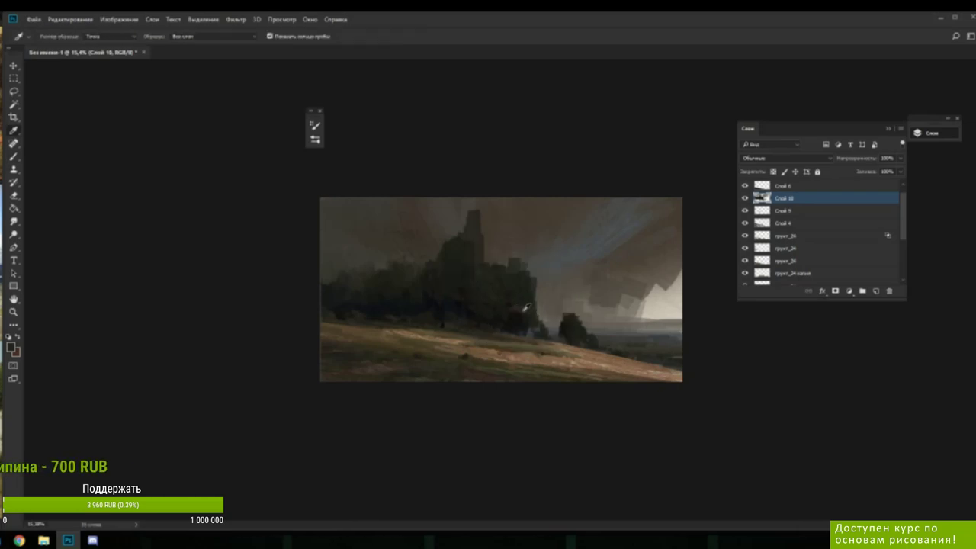
left_click(516, 301, "alt")
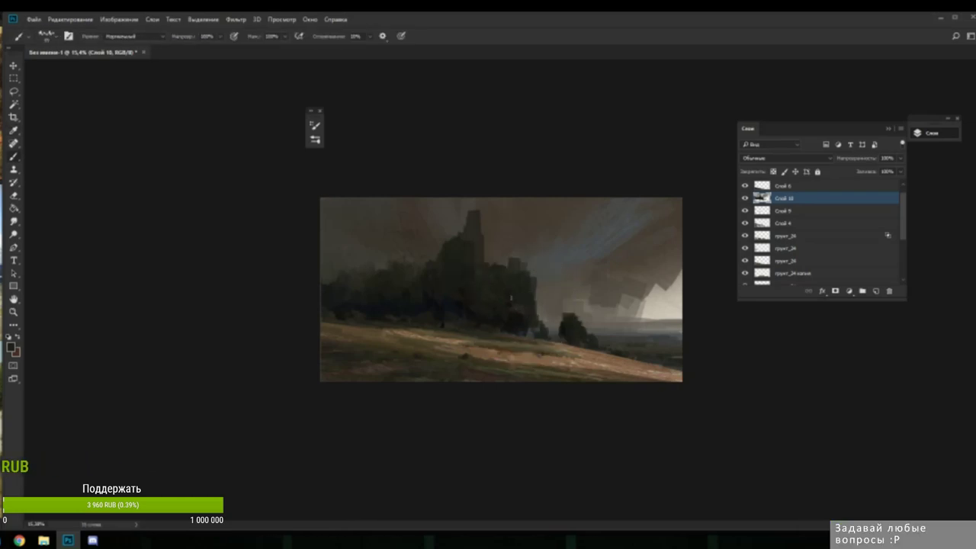
left_click(516, 306, "alt")
left_click(515, 314, "alt")
left_click(525, 316, "alt")
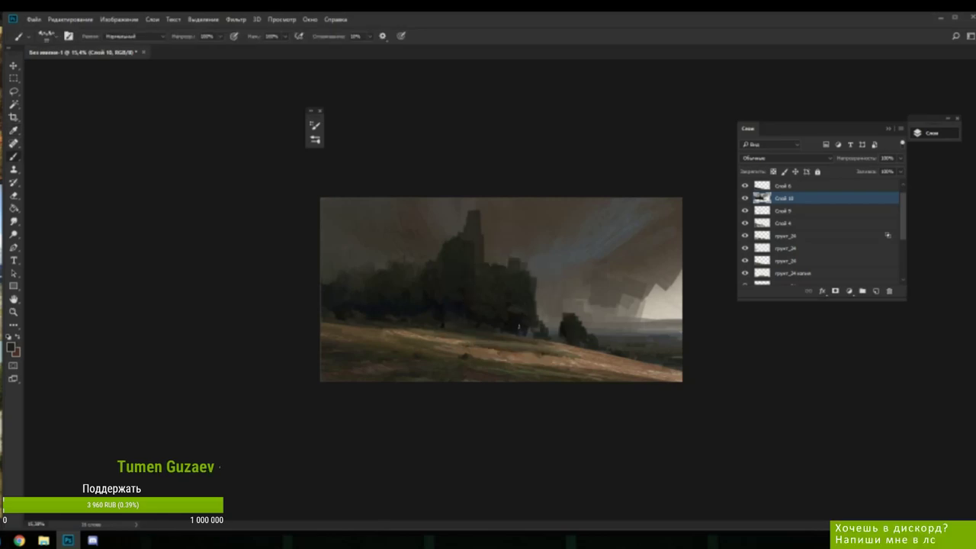
- Shape the base of the trees along the grass edge below the right half of the mass with sampled dark tones
left_click(501, 311, "alt")
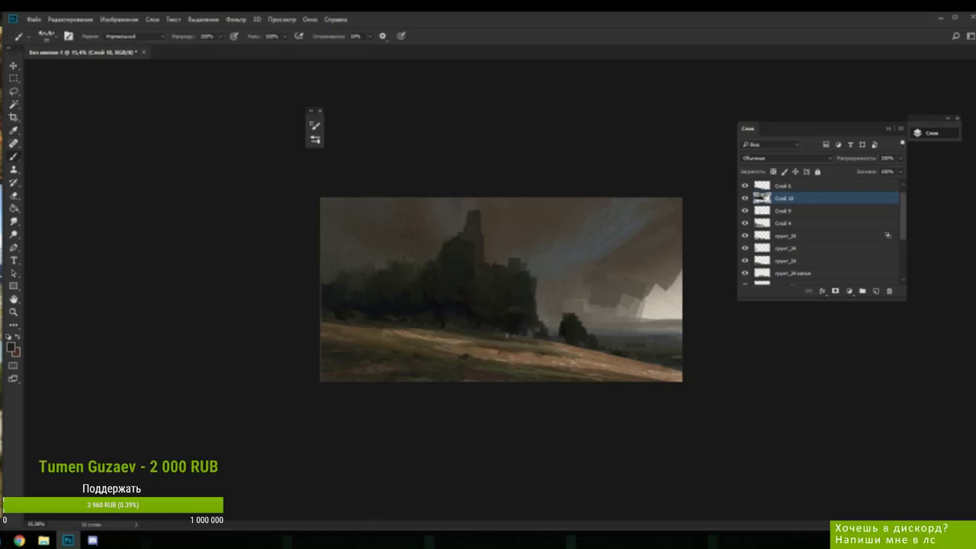
left_click(499, 332, "alt")
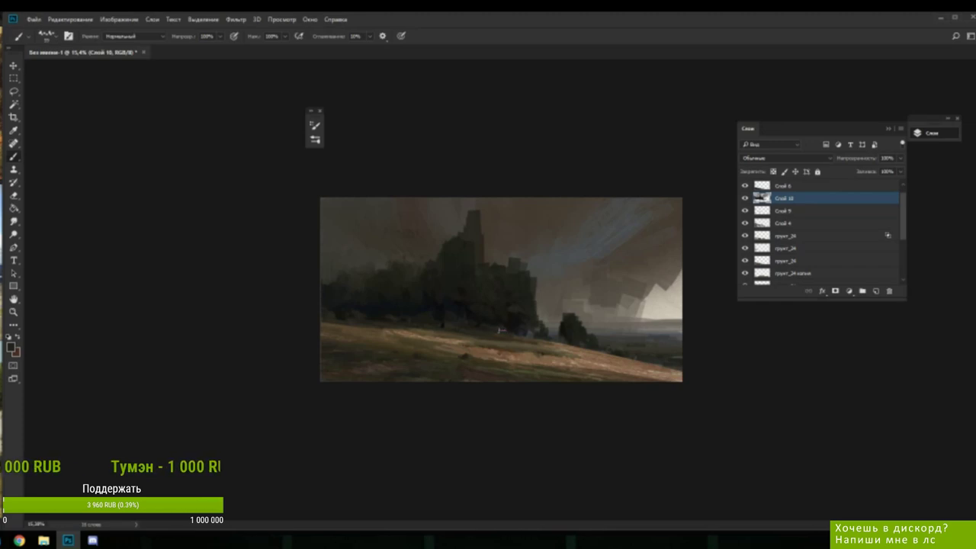
left_click(509, 327, "alt")
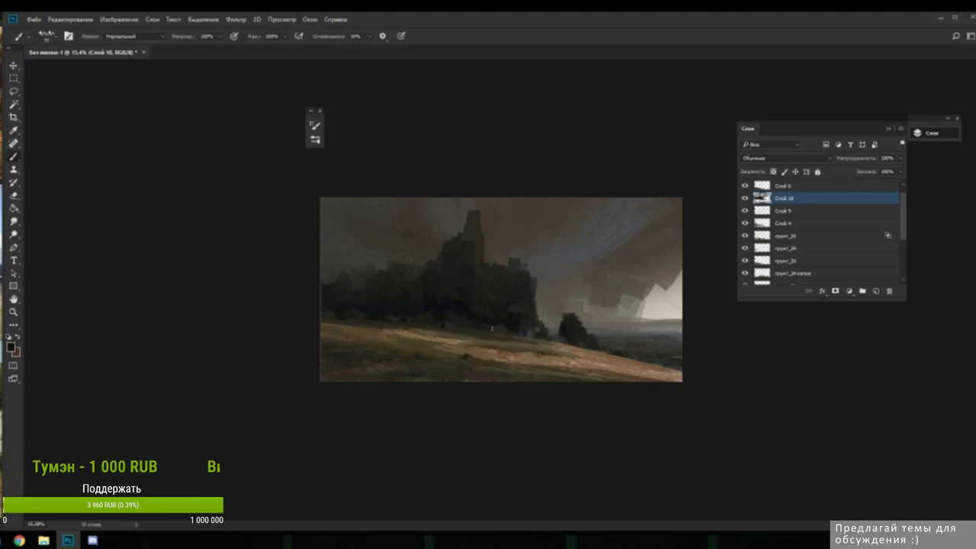
left_click(493, 327, "alt")
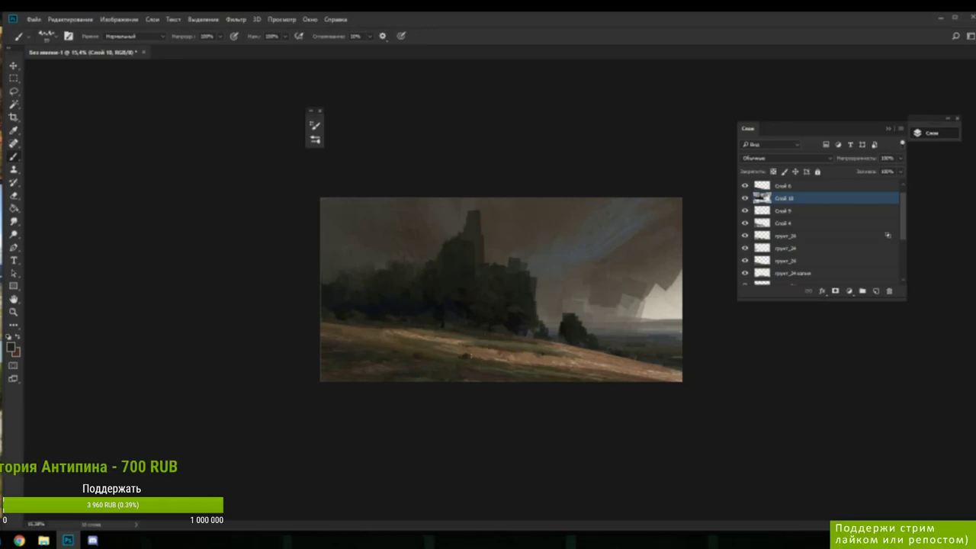
- Mix a dark, muted brown from a sampled slope colour, resize the brush and dab it onto the middle of the slope
left_click(449, 353, "alt")
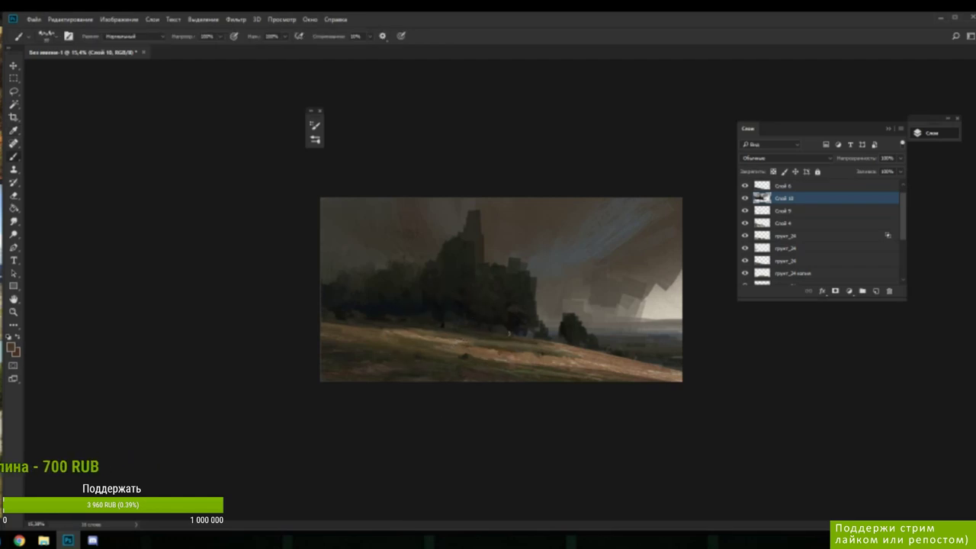
key("n")
left_click(855, 224)
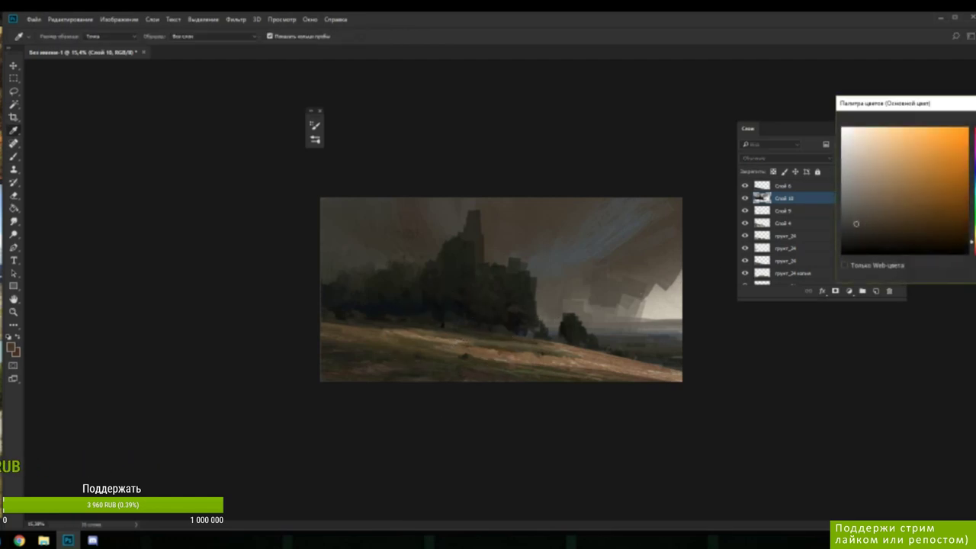
key("Return")
right_click(537, 251)
left_click(596, 276)
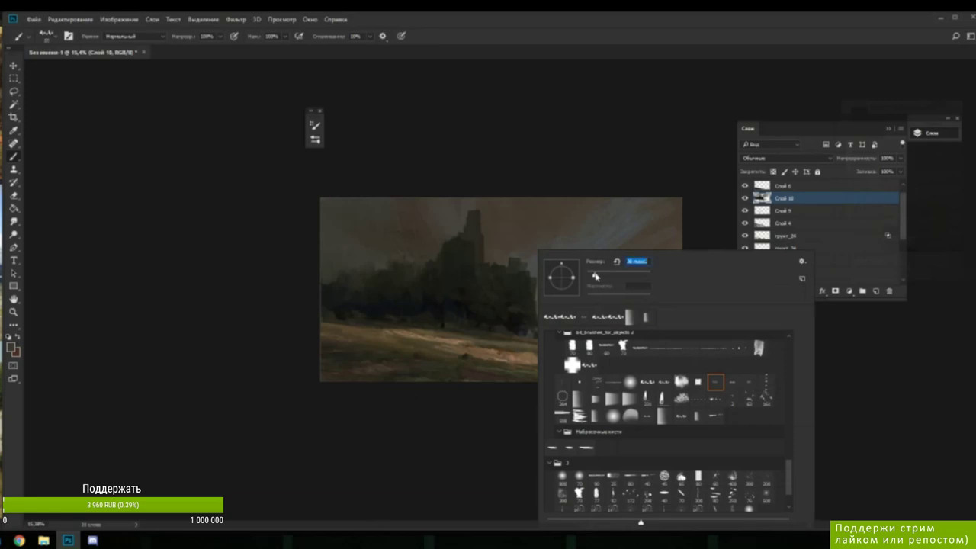
left_click(480, 351)
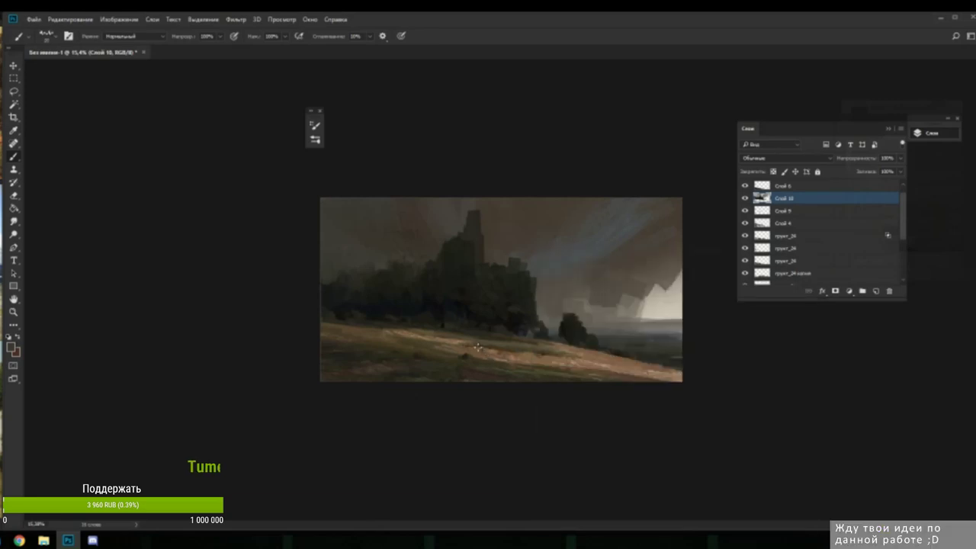
left_click(492, 355)
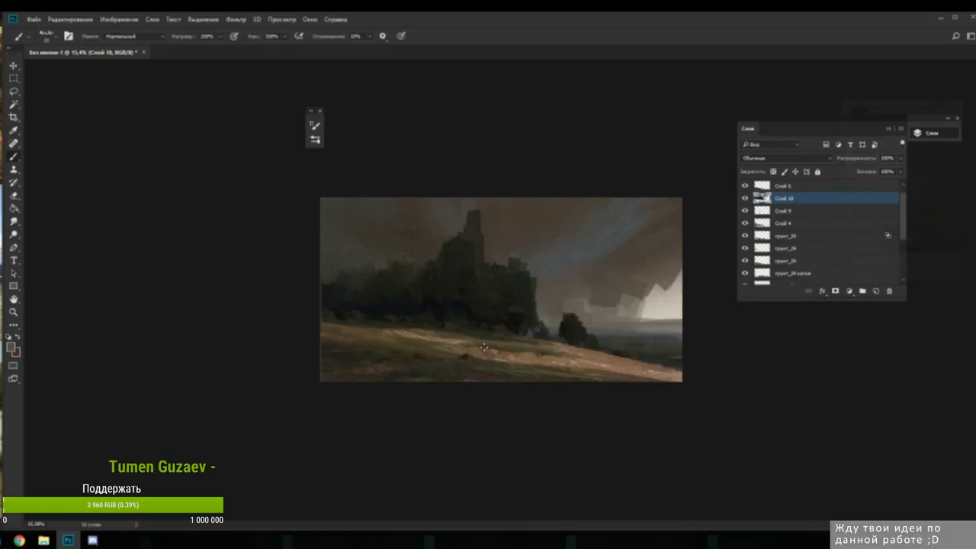
- Blend the fresh dabs in the middle of the slope with brown tones sampled around them
left_click(495, 353, "alt")
left_click(479, 353, "alt")
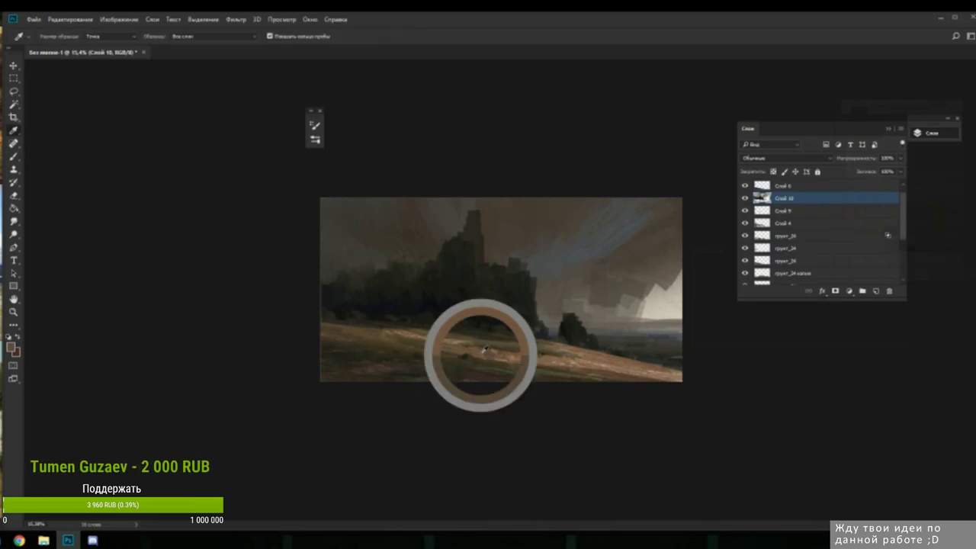
left_click(494, 354, "alt")
left_click(492, 352, "alt")
left_click(482, 353, "alt")
left_click(451, 347, "alt")
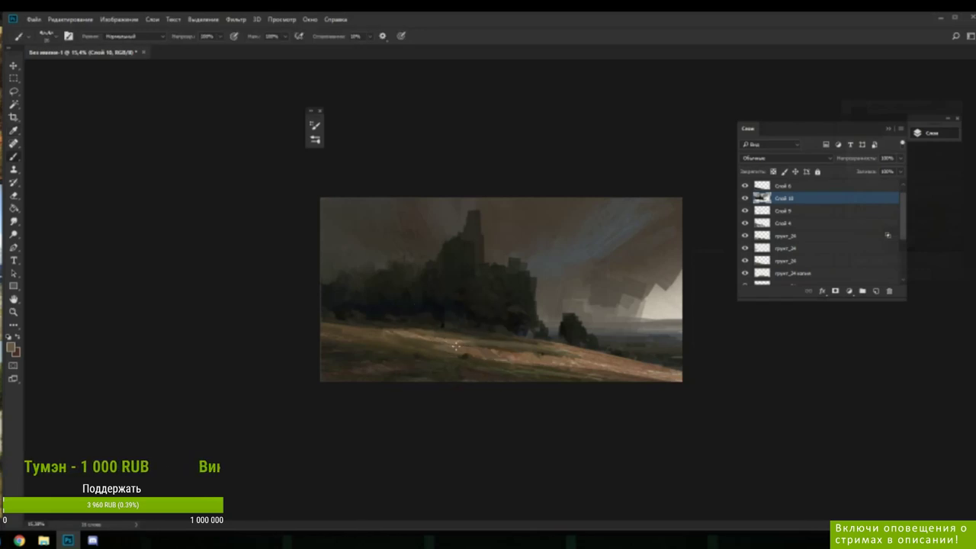
- Soften the transition between the sunlit strip and the dark grass at mid-slope with sampled earthy colours
left_click(465, 348, "alt")
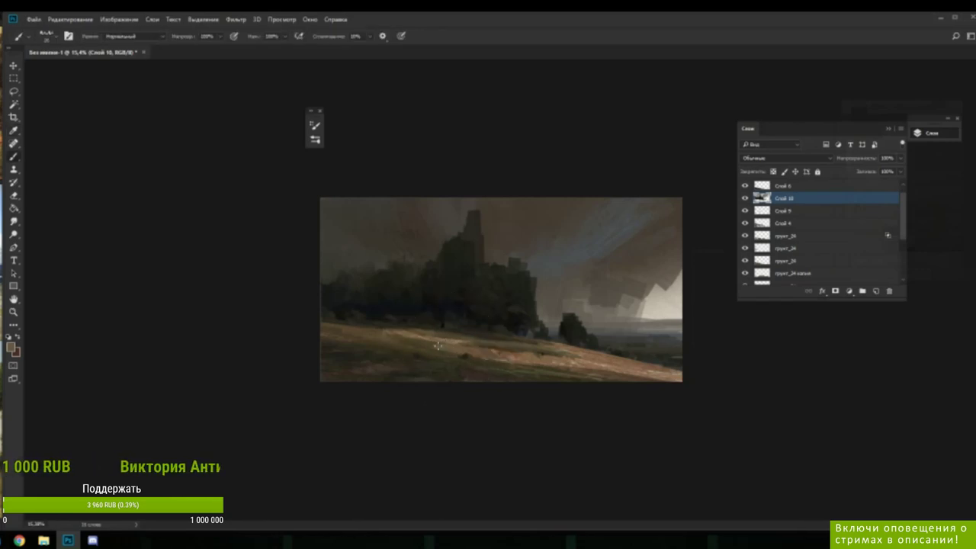
left_click(465, 345, "alt")
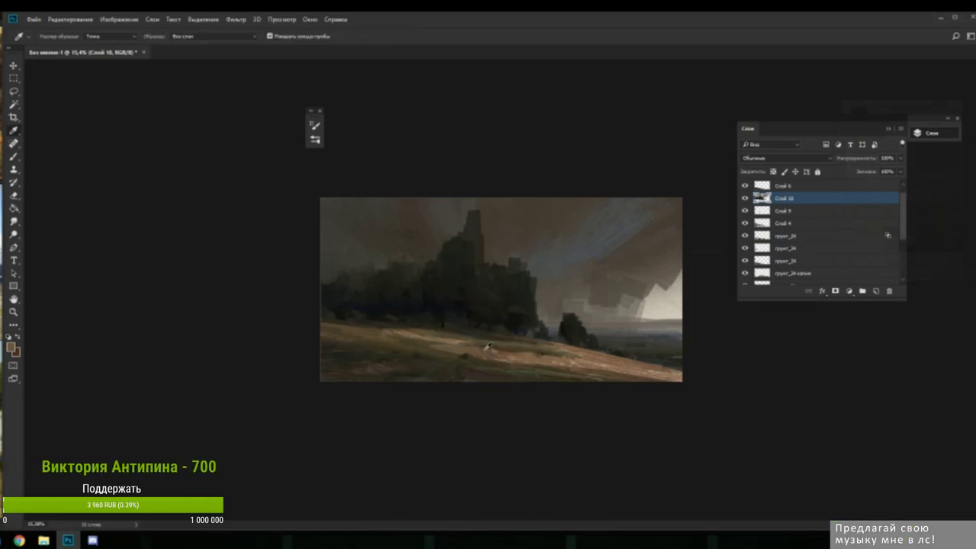
left_click(482, 351, "alt")
left_click(491, 348, "alt")
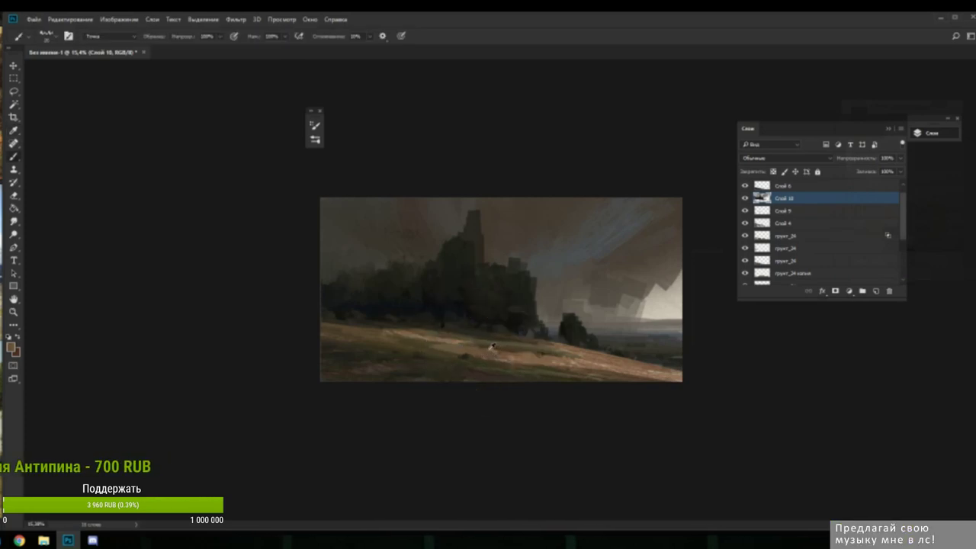
left_click(492, 350, "alt")
left_click(479, 352, "alt")
left_click(488, 352, "alt")
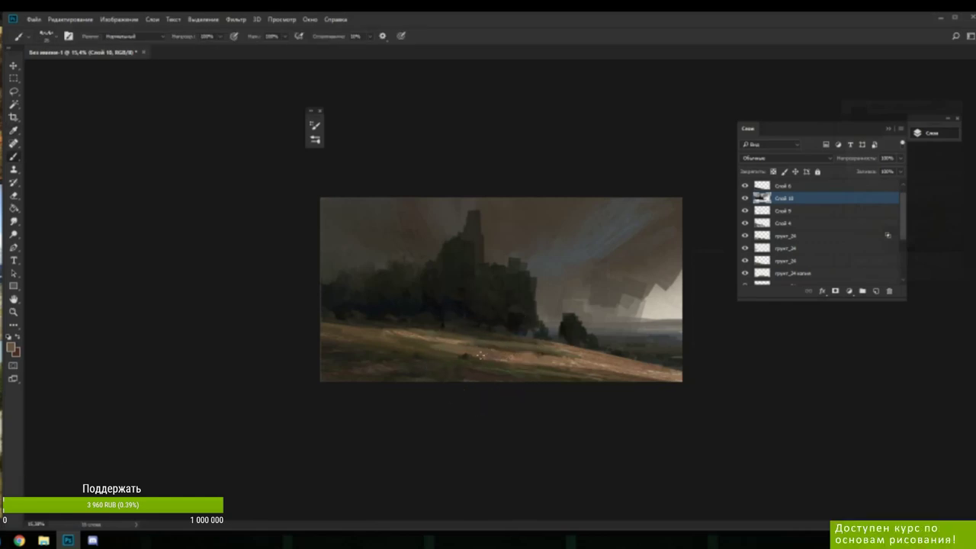
- Mix a greyish brown from a sampled slope colour and work it into the slope's upper-left edge with nearby sampled tones
left_click(505, 352, "alt")
key("n")
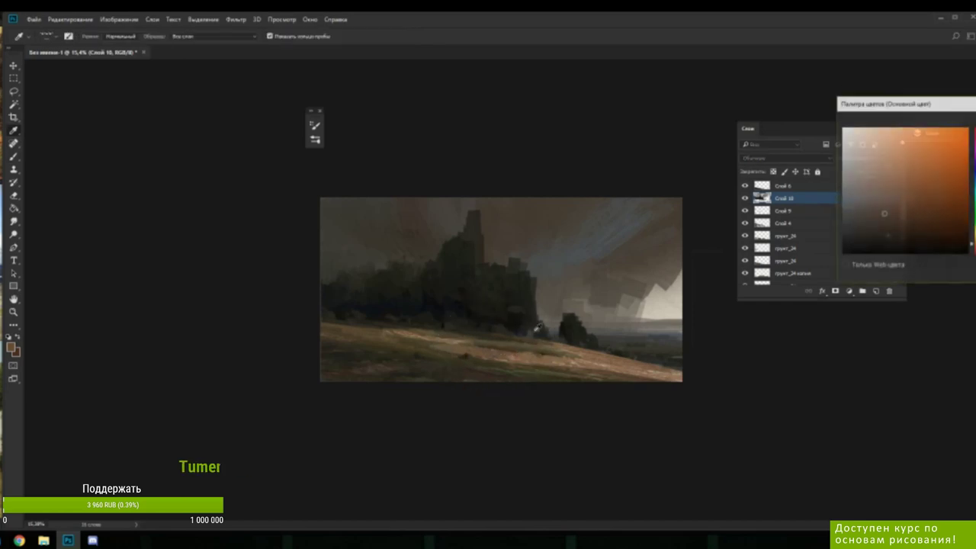
left_click(854, 211)
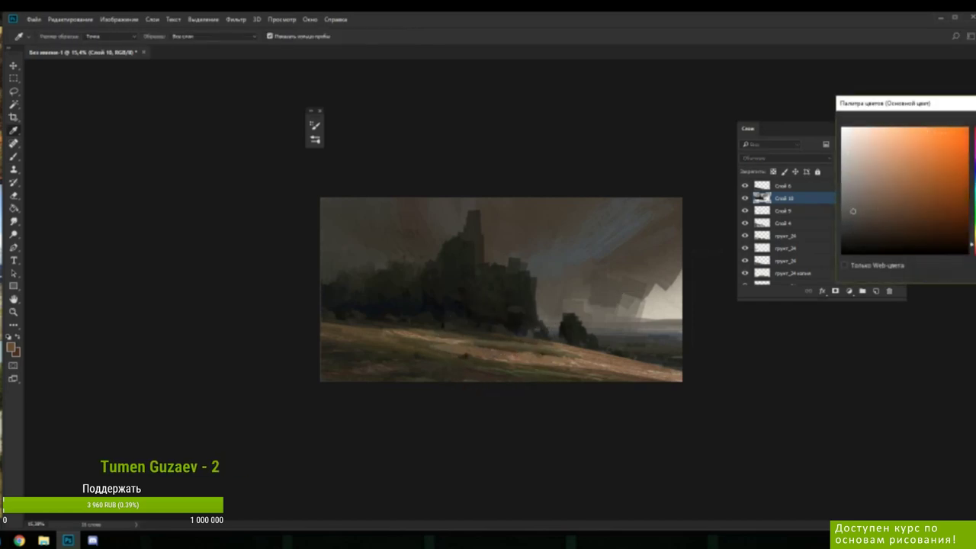
key("Return")
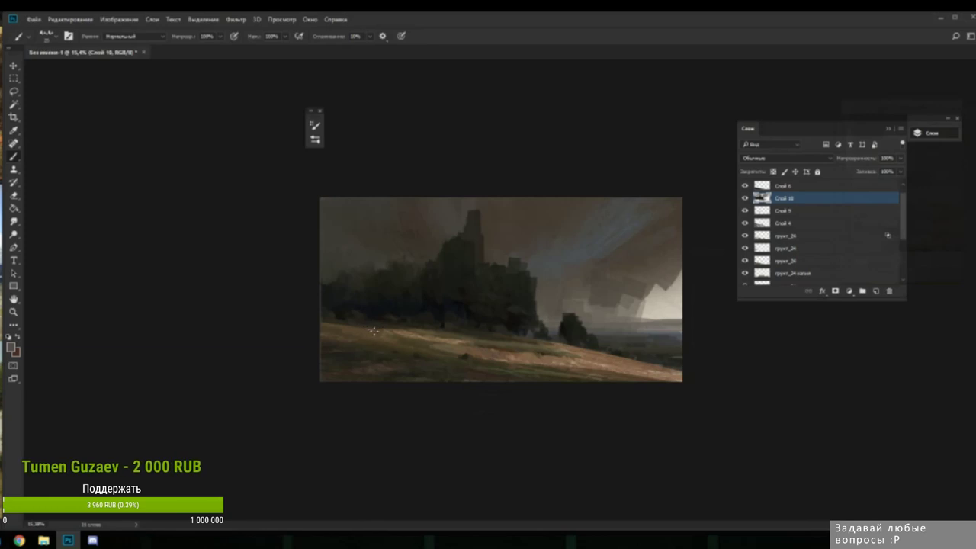
left_click(389, 331, "alt")
left_click(372, 329, "alt")
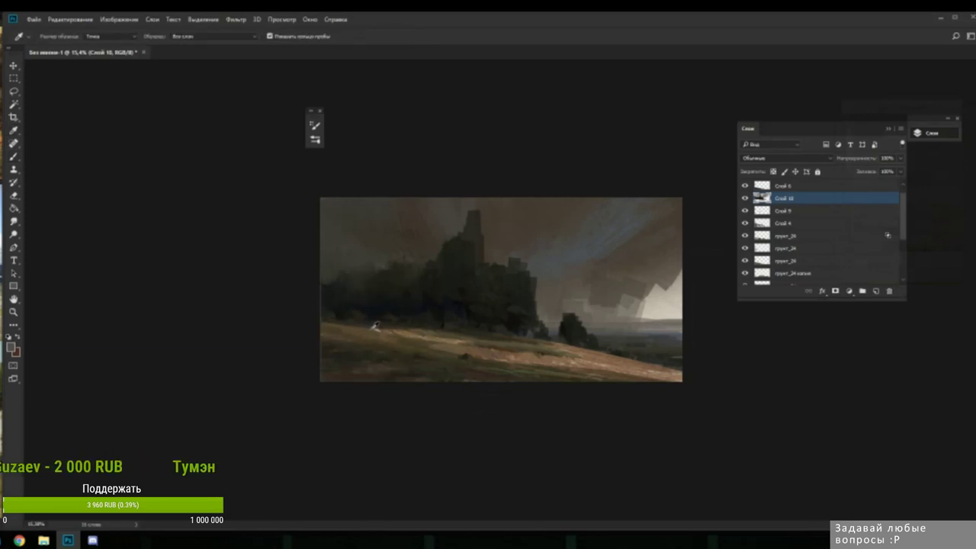
left_click(381, 330, "alt")
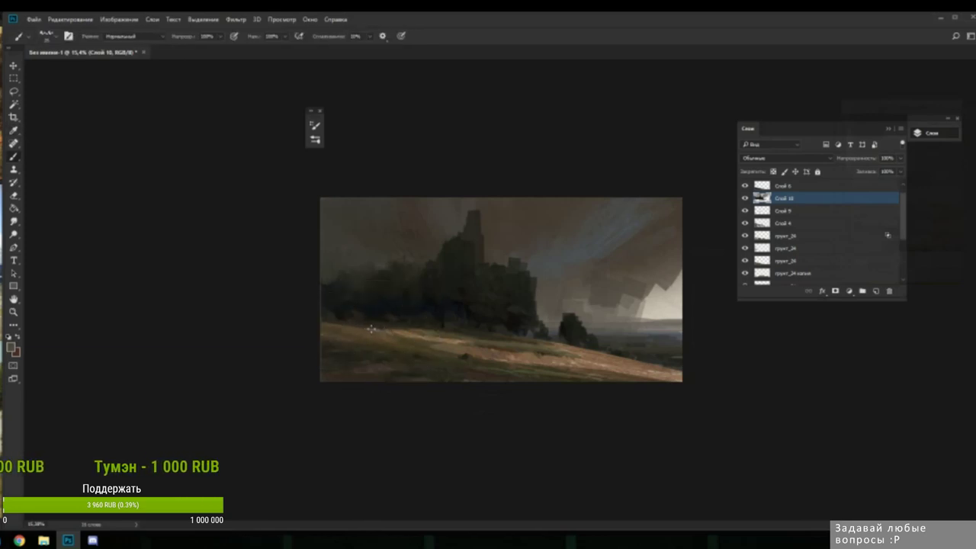
left_click(374, 328, "alt")
left_click(398, 329, "alt")
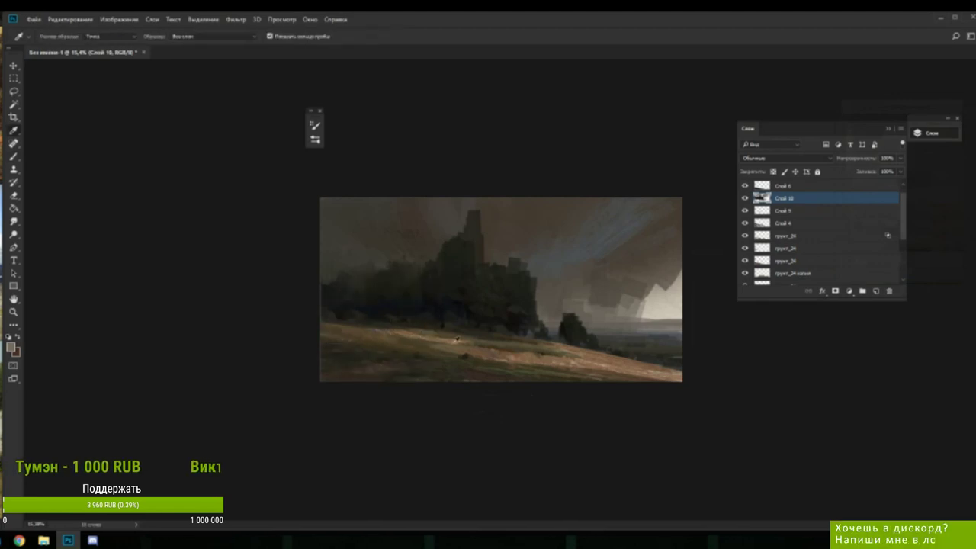
- Mix a dark, saturated brown and add darker accents along the upper-left grass edge, blending them with sampled tones
left_click(504, 350, "alt")
key("n")
left_click_drag(901, 231, 934, 236)
key("Return")
key("Return")
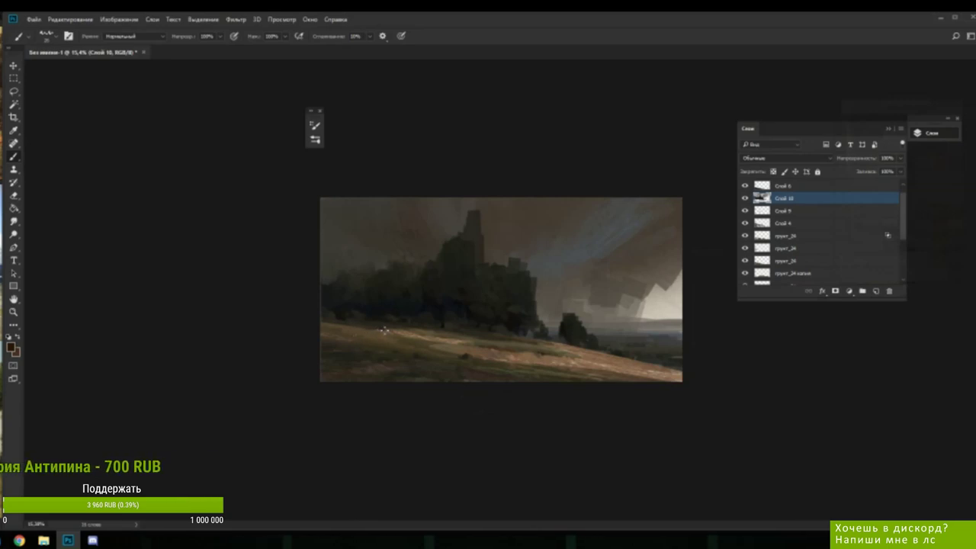
left_click(389, 326, "alt")
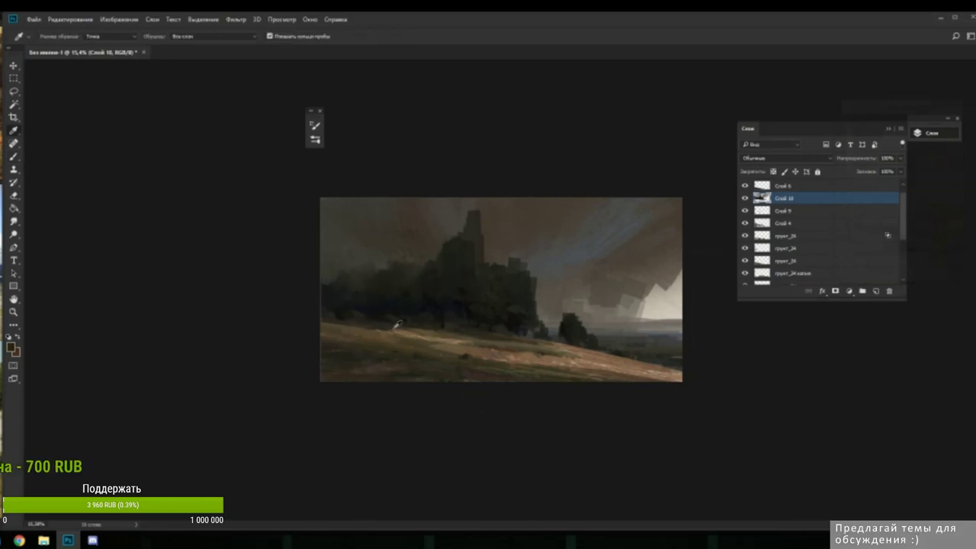
left_click(385, 326, "alt")
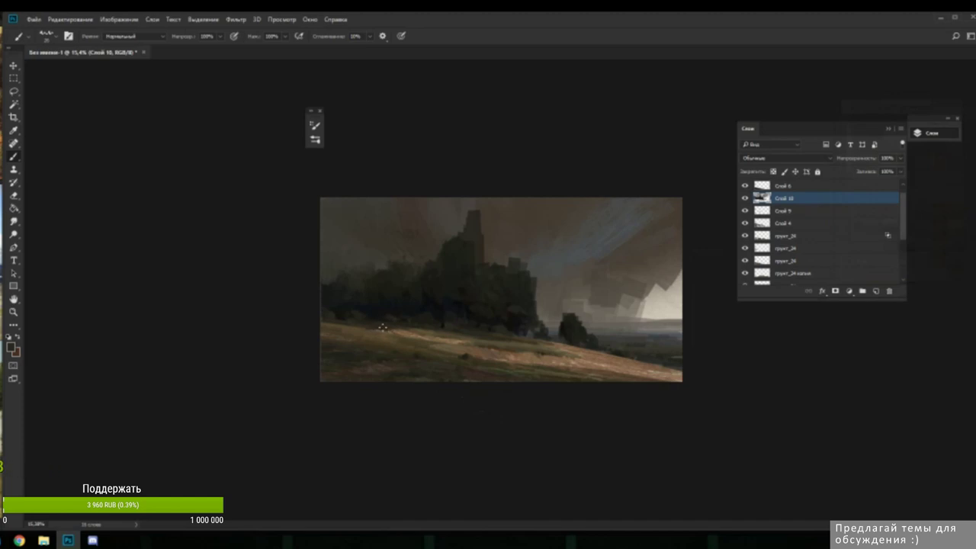
left_click(385, 329, "alt")
left_click(377, 330, "alt")
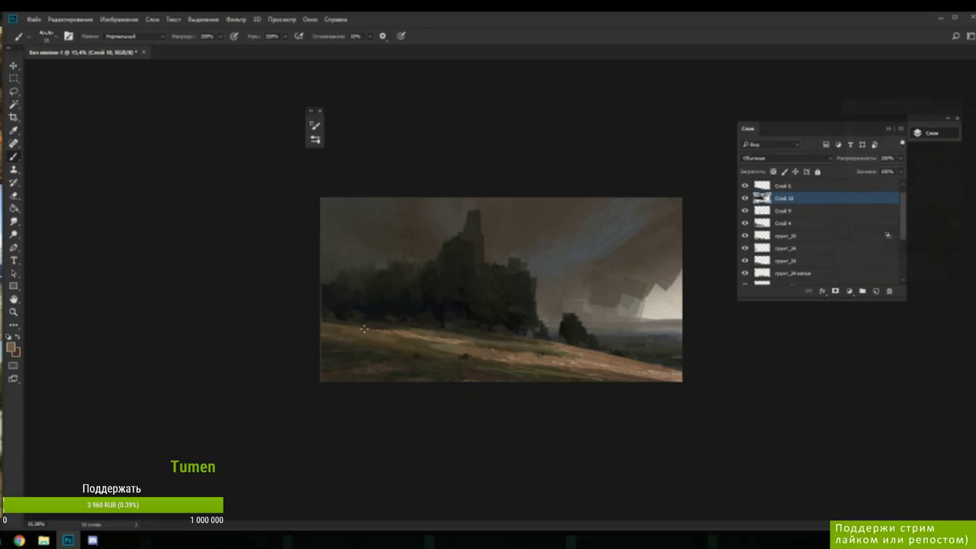
- Refine the grassy edge beneath the left bushes with alternating sampled light and dark earth tones
left_click(380, 333, "alt")
left_click(392, 329, "alt")
left_click(386, 327, "alt")
left_click(397, 327, "alt")
left_click(382, 330, "alt")
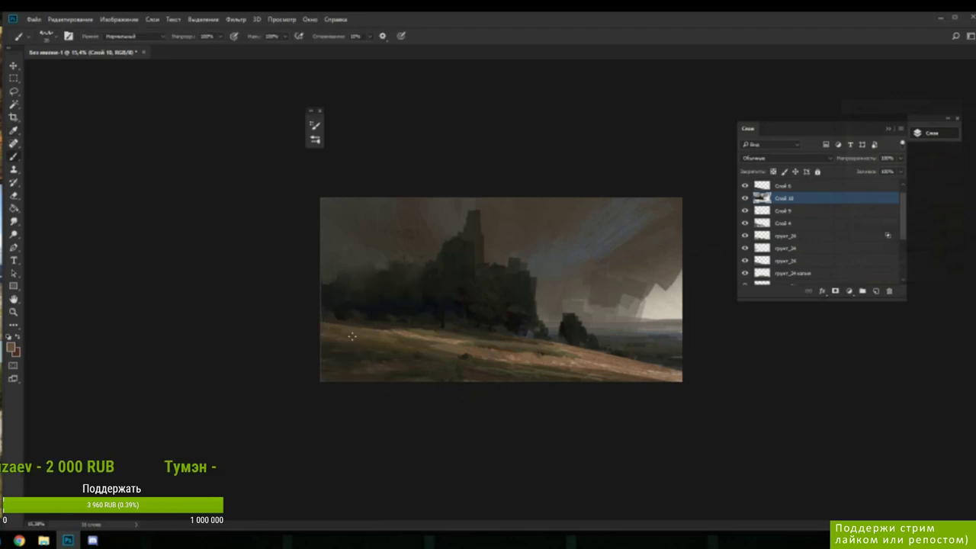
- Mix a deep, saturated brown from a sampled slope colour and paint a thin dark accent along the sunlit strip left of centre
left_click(500, 347, "alt")
left_click(492, 346, "alt")
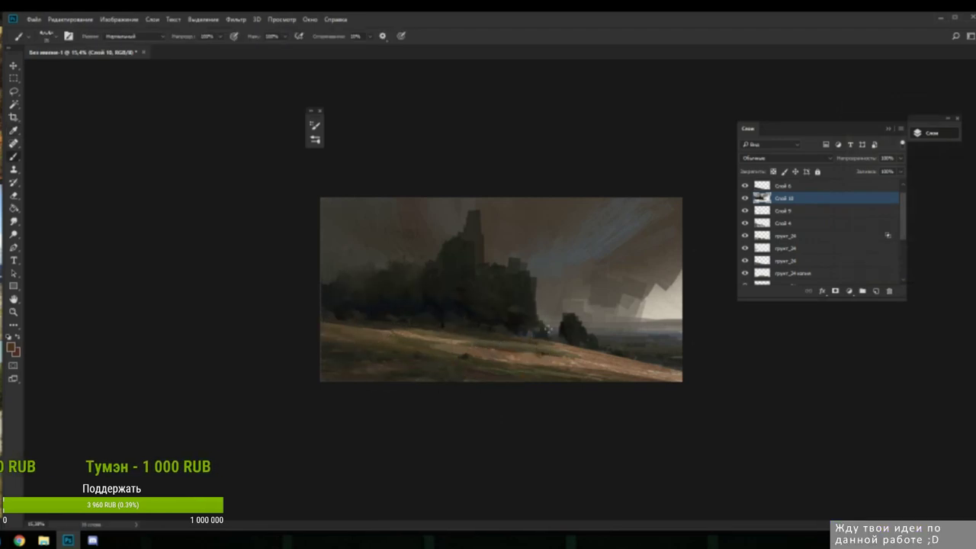
key("n")
left_click_drag(930, 228, 947, 238)
key("Return")
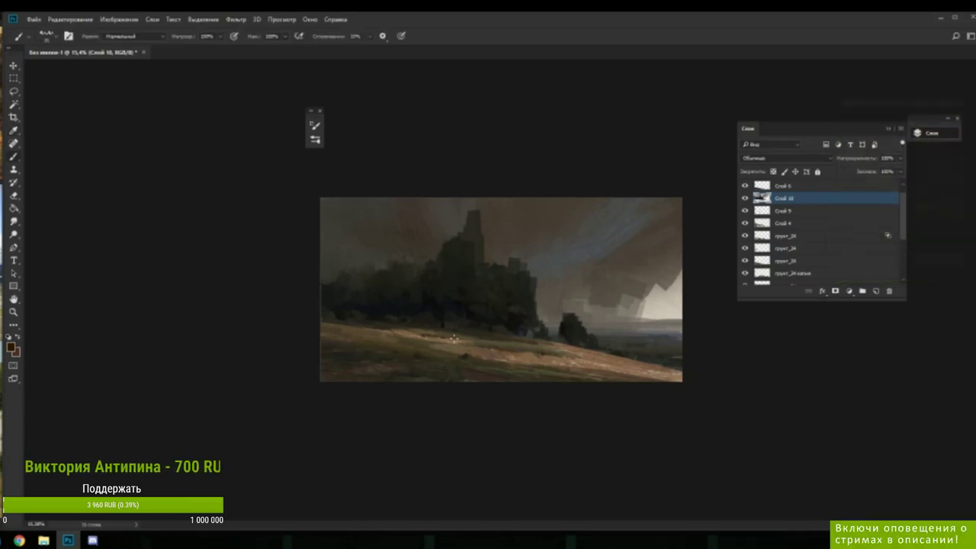
- Soften and reshape the dark accent on the sunlit strip left of centre with light and dark tones sampled nearby
left_click(457, 339, "alt")
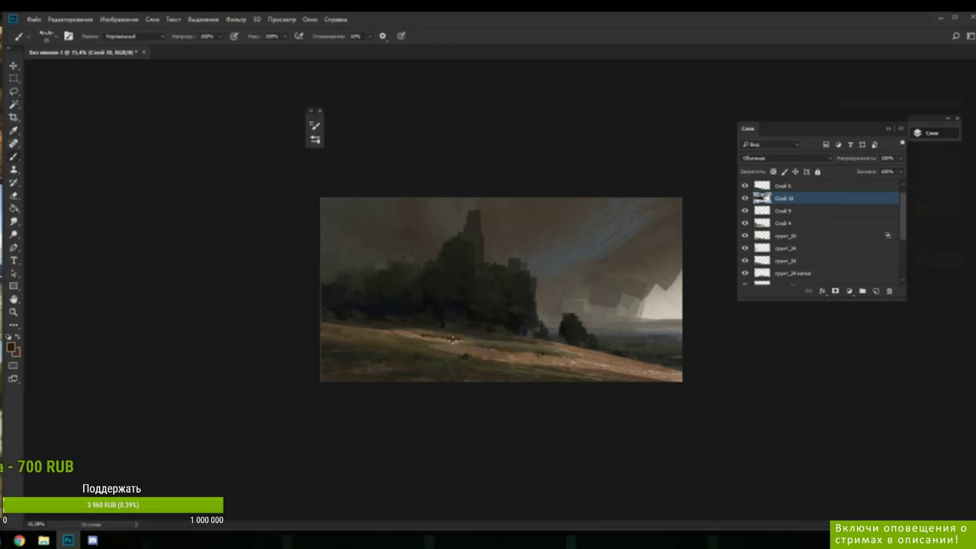
left_click(446, 336, "alt")
left_click(443, 337, "alt")
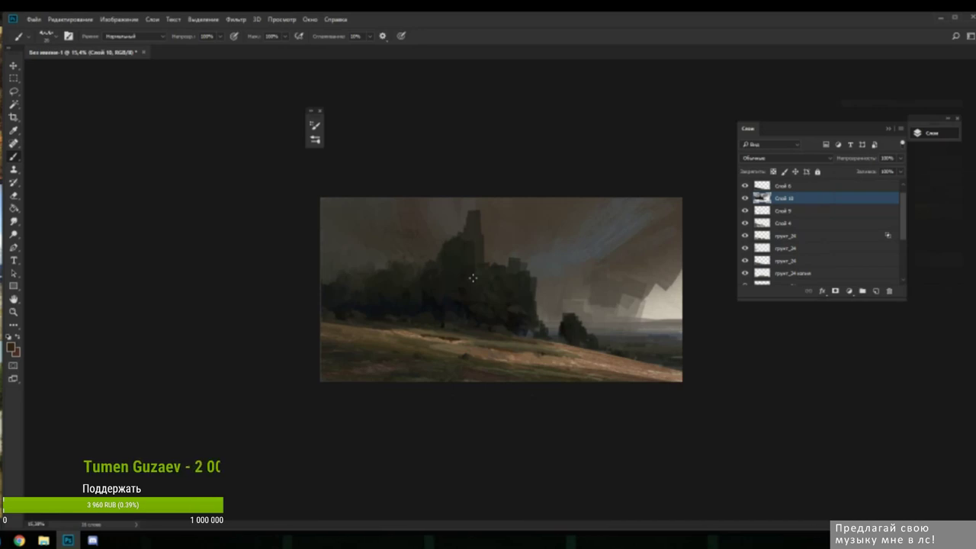
left_click(425, 333, "alt")
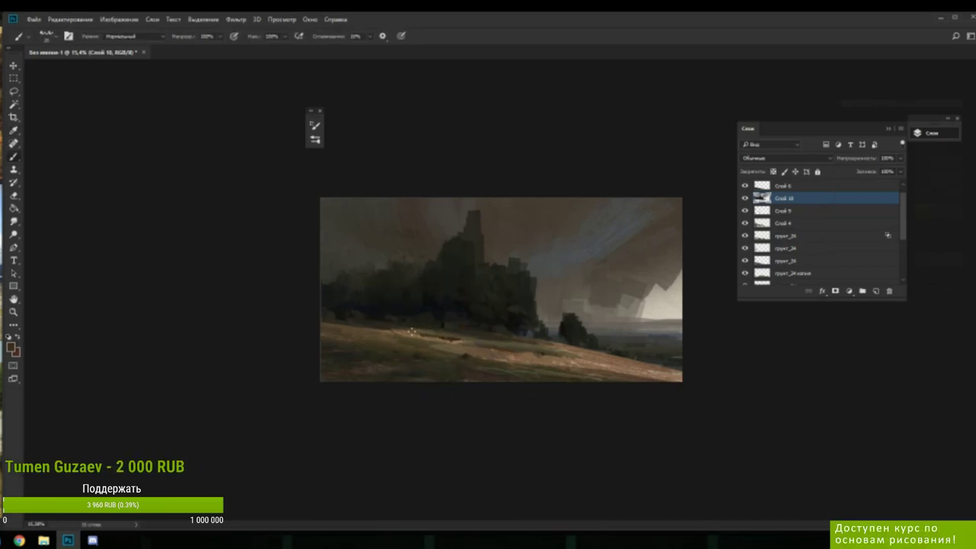
left_click(454, 339, "alt")
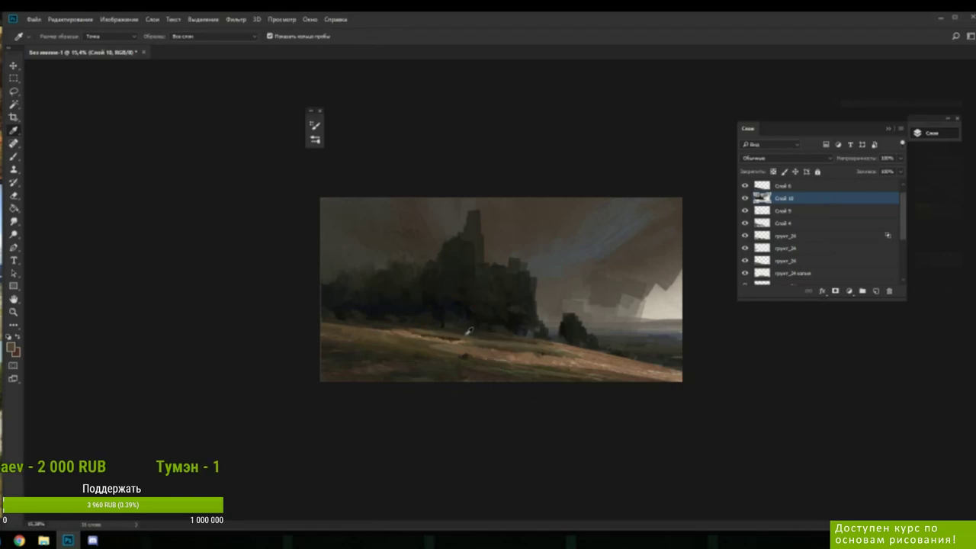
left_click(457, 337, "alt")
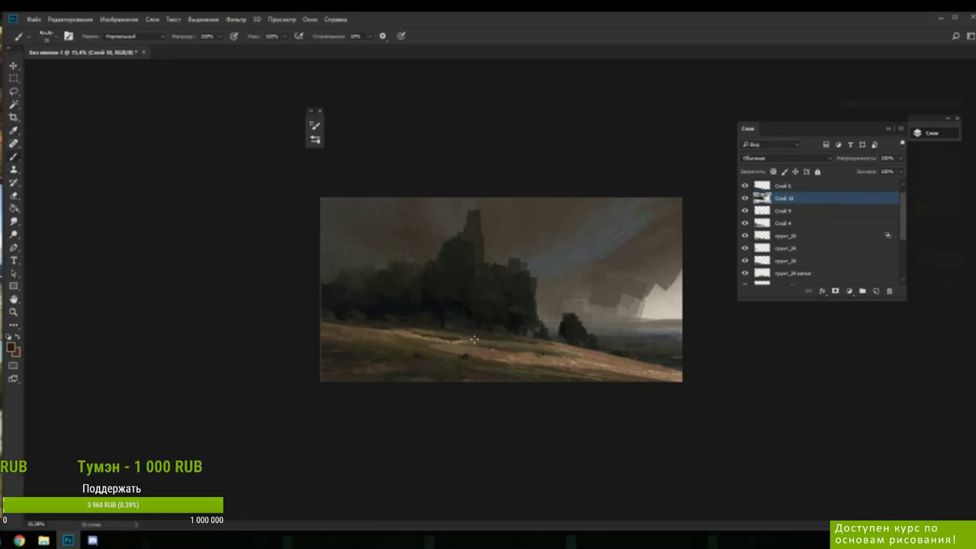
left_click(462, 335, "alt")
- Mix a darker, yellower olive from a sampled slope colour and paint it around the dark accent below the trees
left_click(441, 334, "alt")
key("n")
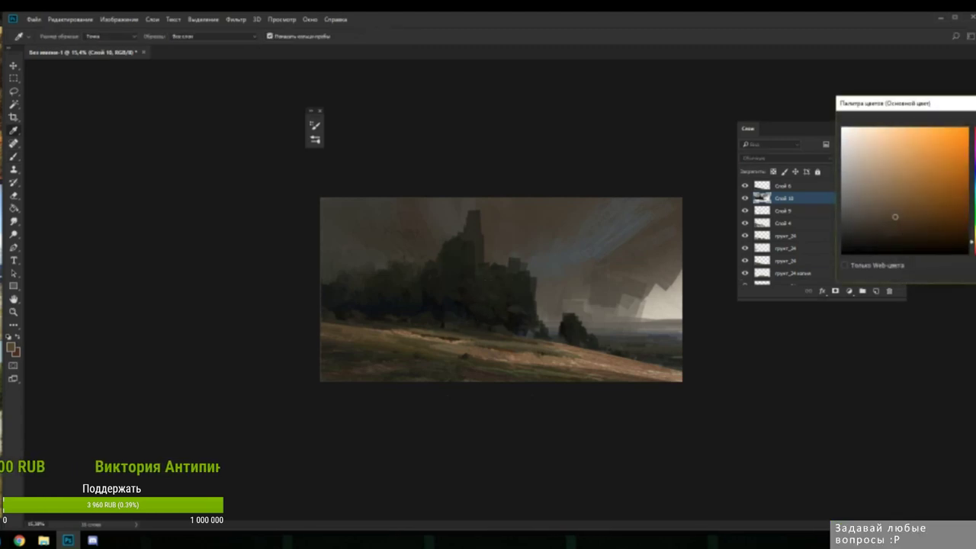
left_click(975, 237)
left_click(907, 229)
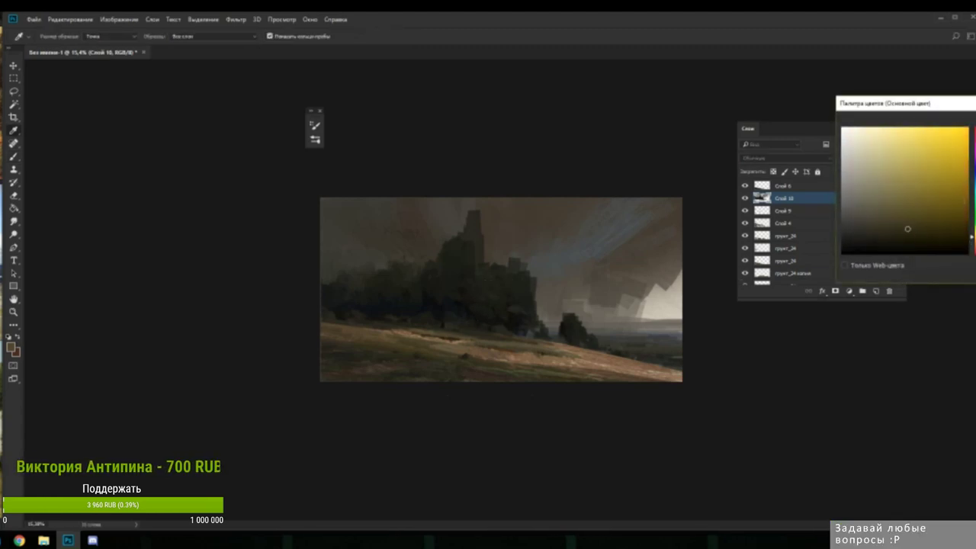
key("Return")
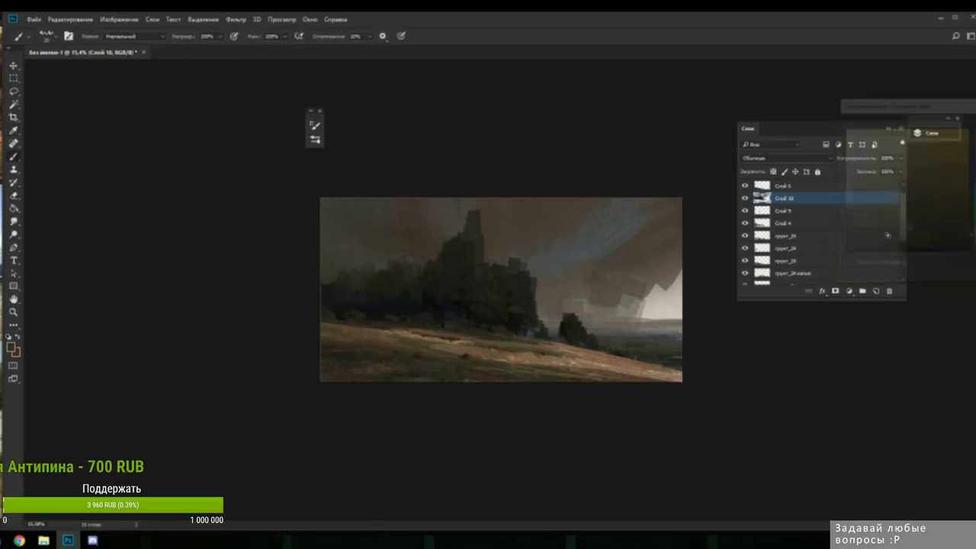
key("alt")
- Mix a near-black yellow-green from a sampled shadow tone and adjust the brush size for painting the grass shadow under the trees
left_click(461, 330, "alt")
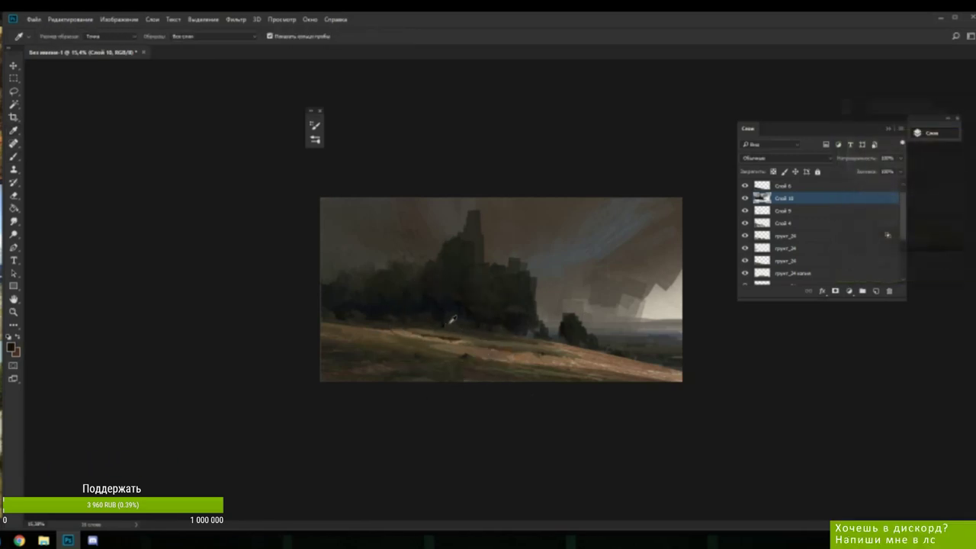
key("n")
left_click(975, 232)
left_click(892, 240)
key("Return")
right_click(479, 307)
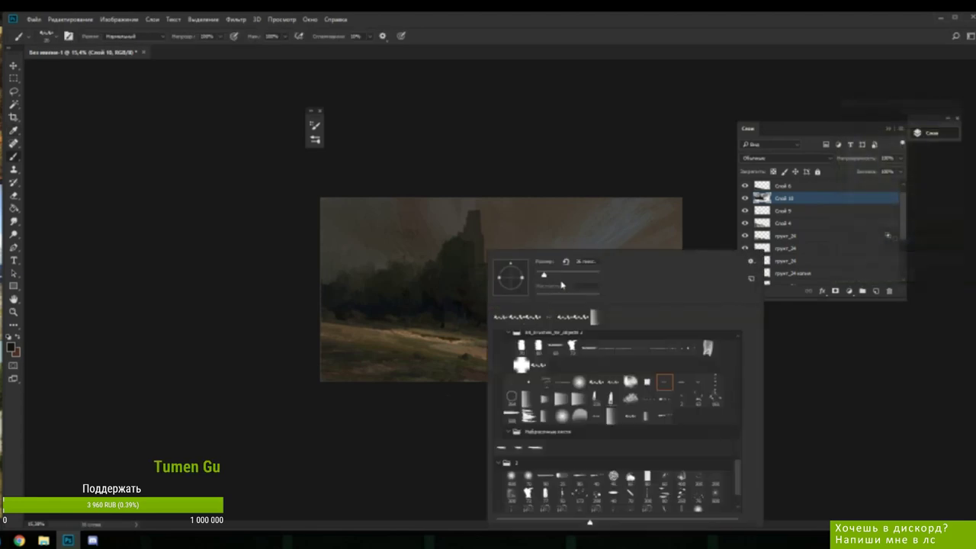
key("Escape")
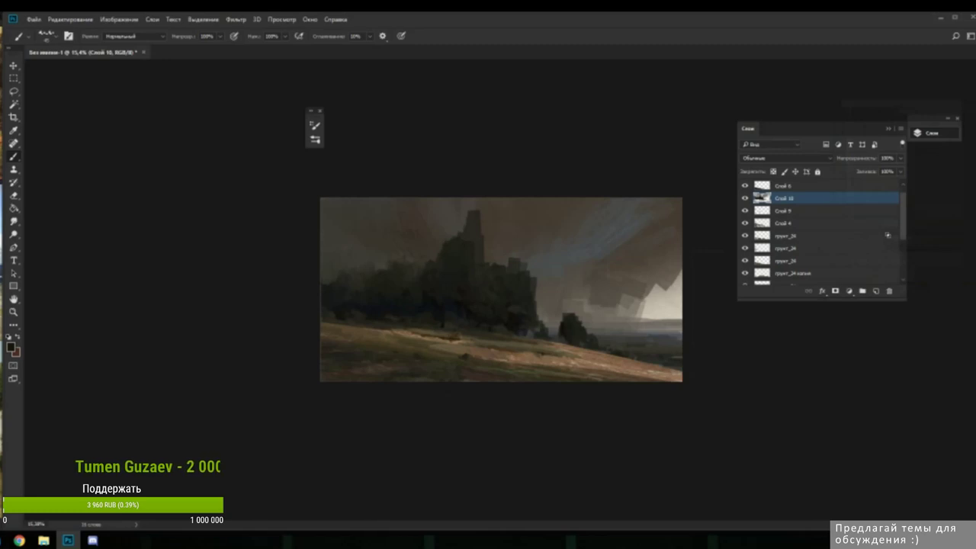
- Blend the grass edge beneath the central trees, alternating sampled slope colours and dark foliage tones
left_click(448, 331, "alt")
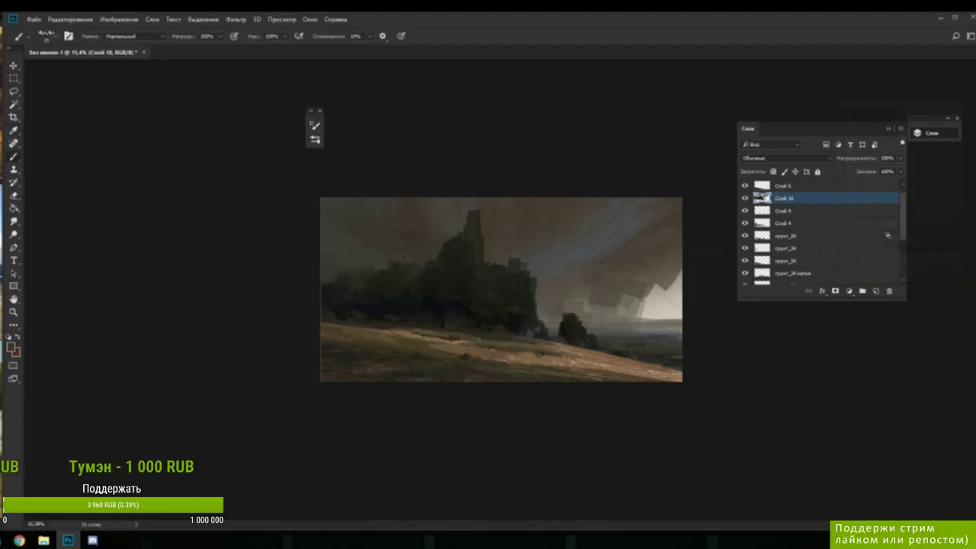
left_click(465, 318, "alt")
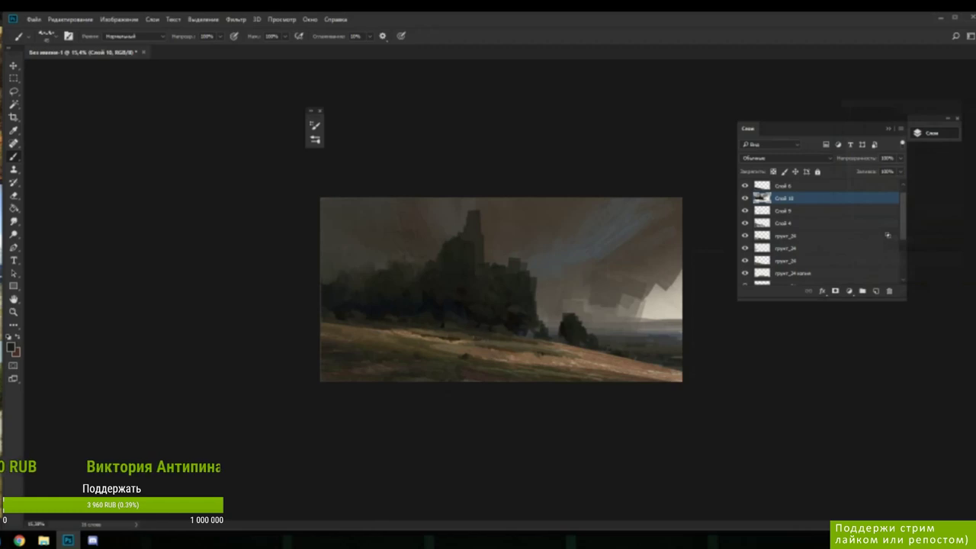
left_click(471, 337, "alt")
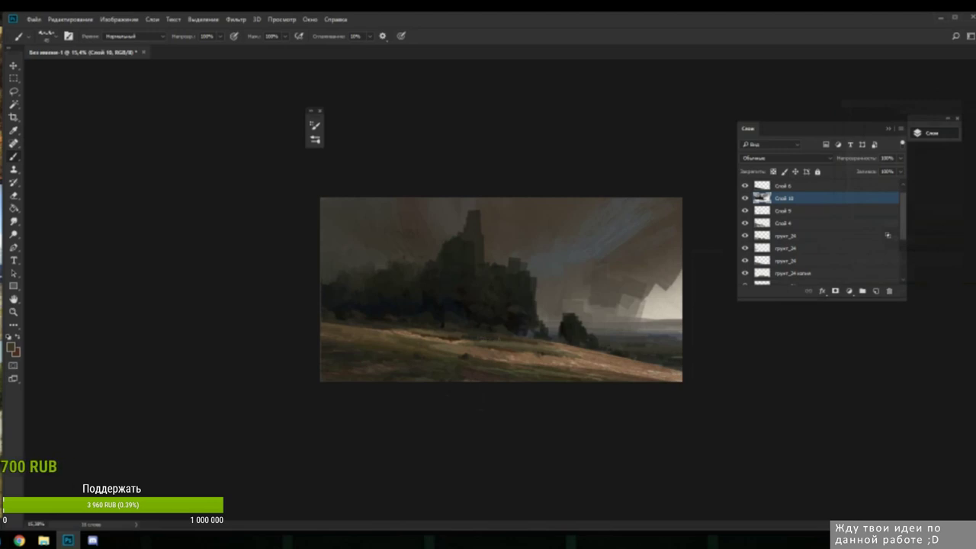
left_click(482, 319, "alt")
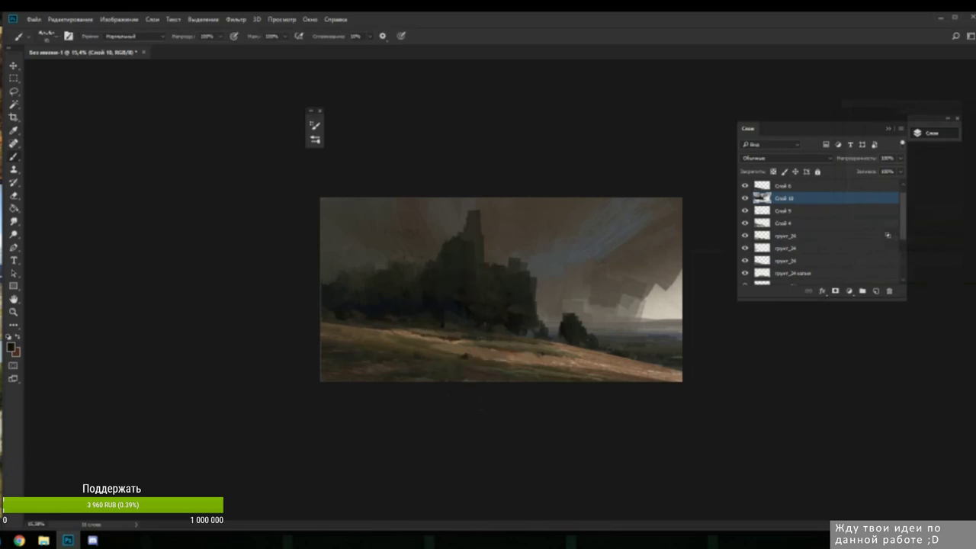
- Adjust the brush size and extend the grass detail along the slope's upper edge rightwards with sampled olive and earth tones
right_click(490, 248)
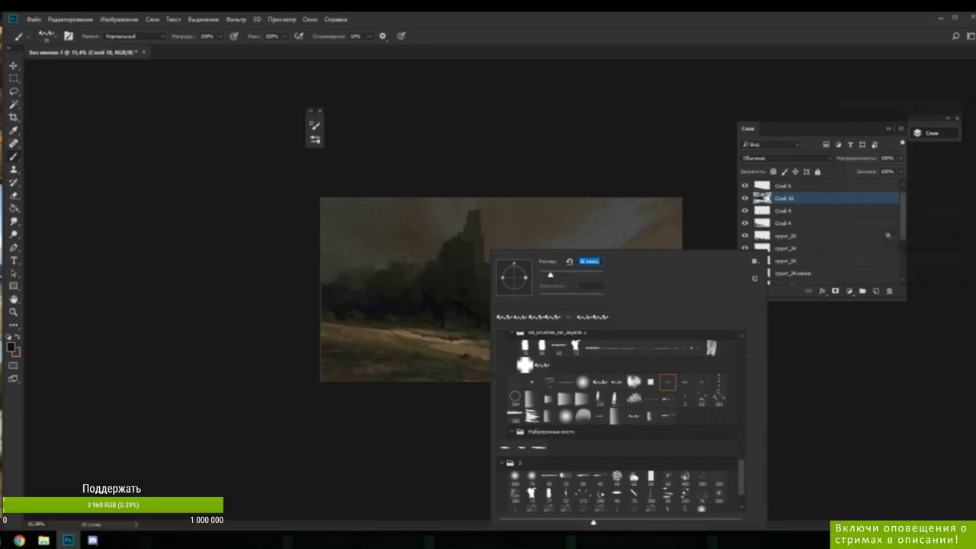
key("Return")
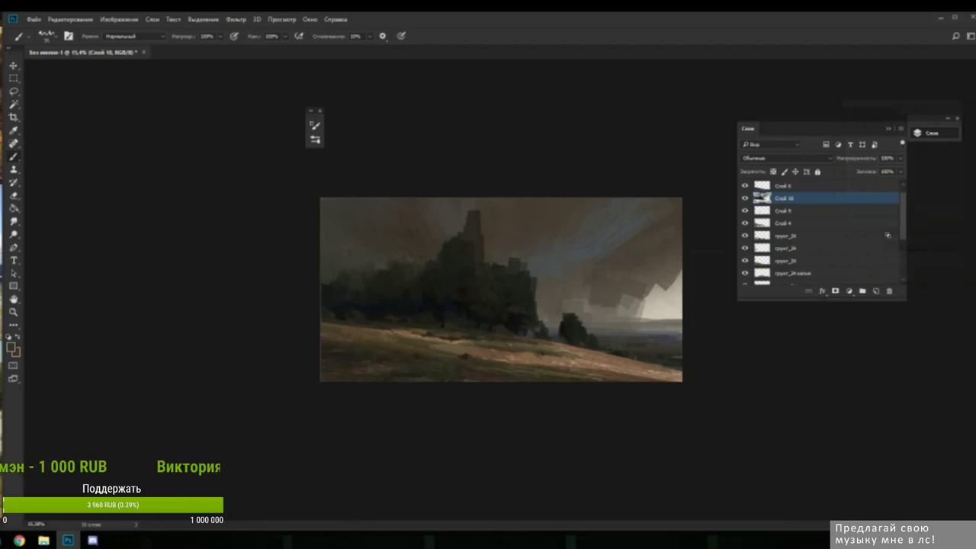
left_click(462, 329, "alt")
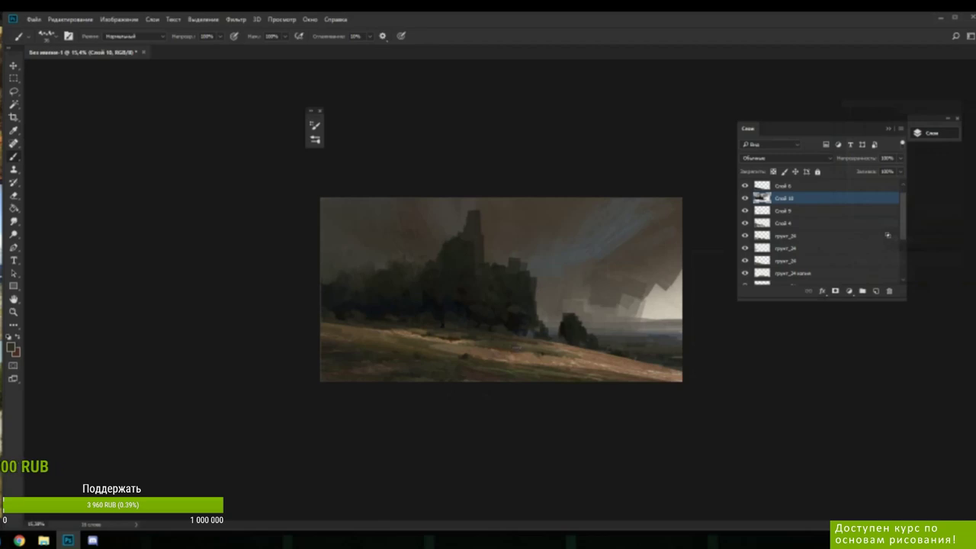
left_click(514, 341, "alt")
left_click(519, 345, "alt")
left_click(530, 343, "alt")
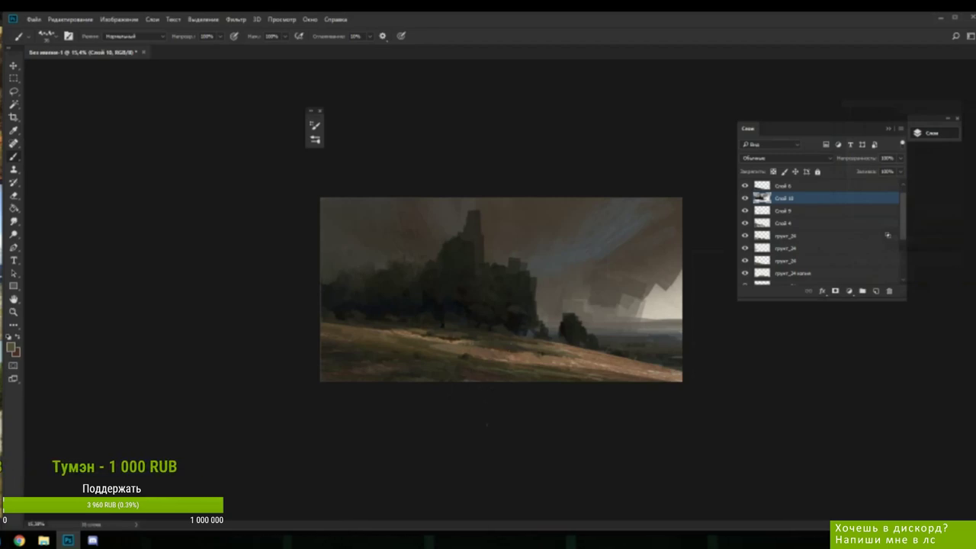
- Retouch the sunlit strip and the grass just below the central tree trunks with sampled slope tones
left_click(441, 331, "alt")
left_click(430, 332, "alt")
left_click_drag(433, 328, 432, 327)
key("b")
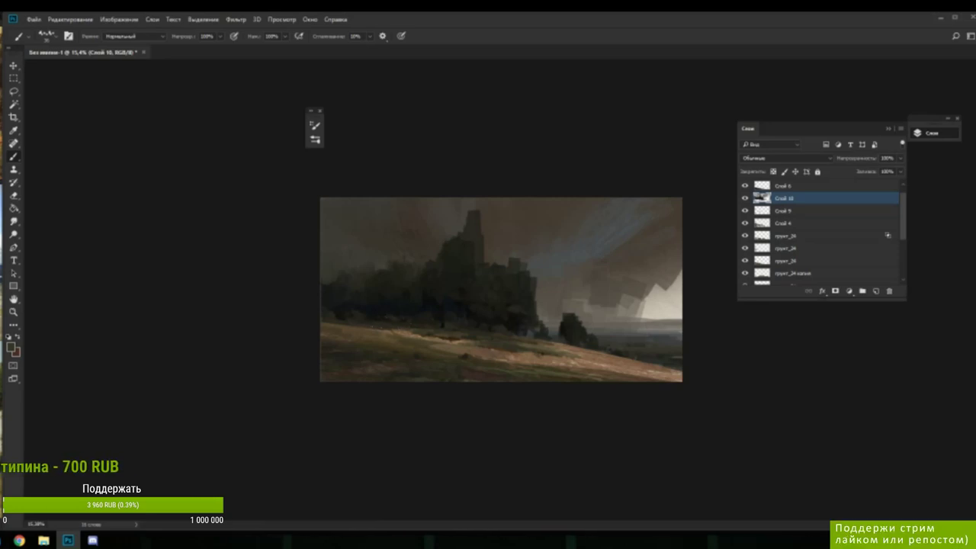
left_click(468, 334, "alt")
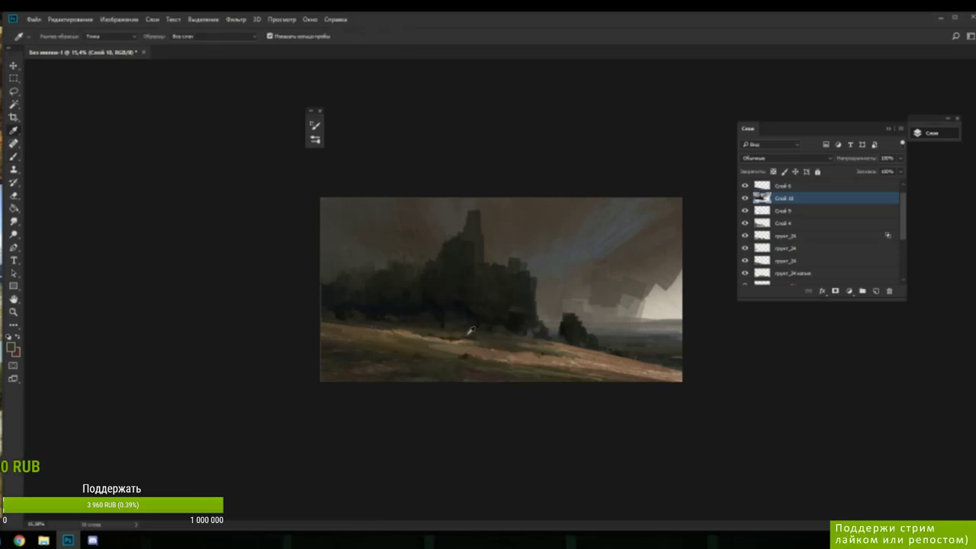
left_click(470, 333, "alt")
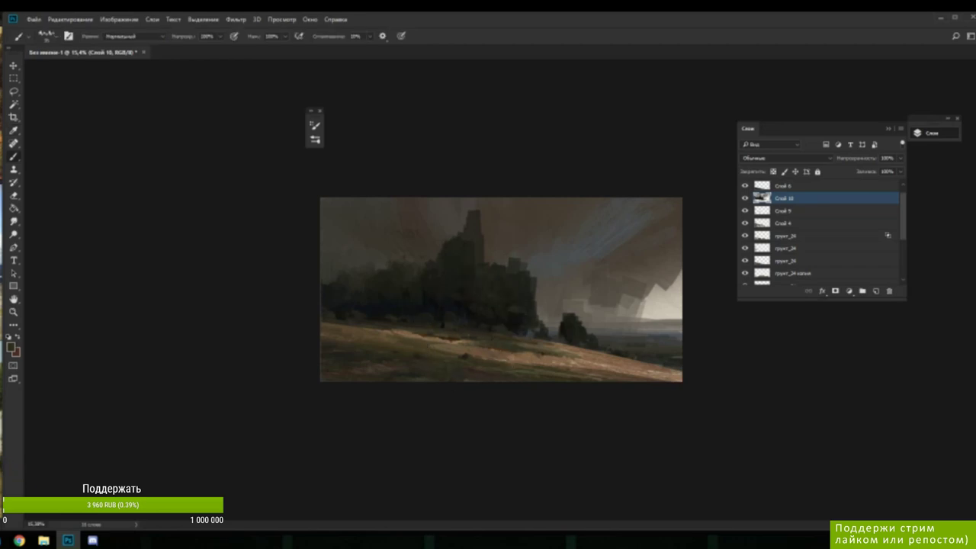
- Enlarge the brush and break up the blocky top of the right-hand tree crown with sampled foliage and sky tones
left_click(514, 265, "alt")
right_click(526, 251)
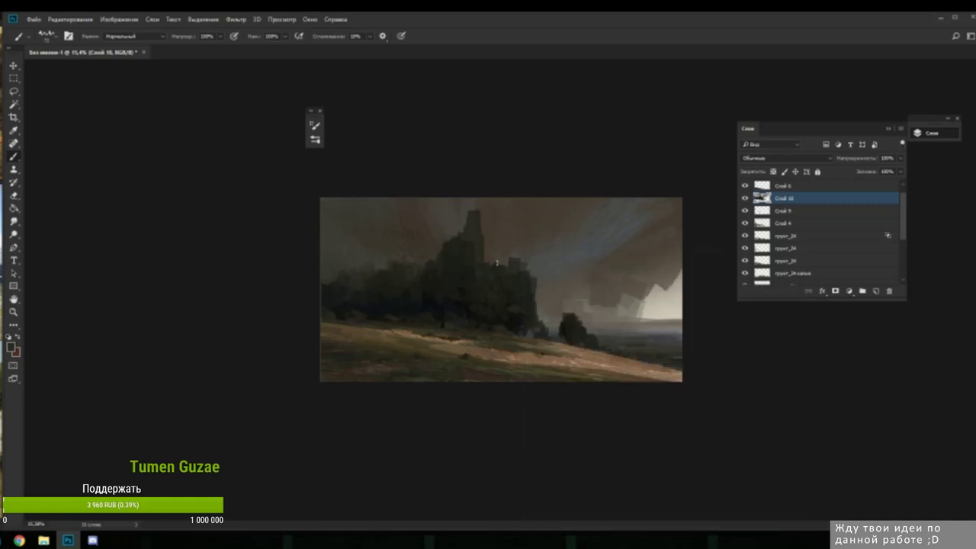
key("alt")
key("alt")
left_click(538, 268, "alt")
key("alt")
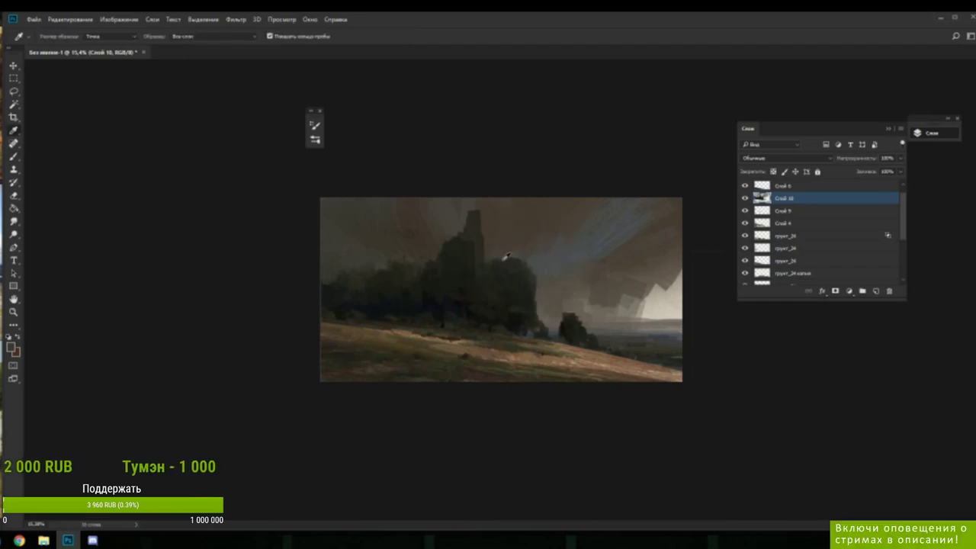
- Round the upper-right contour of the right-hand tree into leafy clumps, alternating sampled dark foliage and sky colours
left_click(504, 263, "alt")
key("alt")
left_click_drag(518, 267, 532, 279)
left_click(536, 264, "alt")
left_click(527, 280, "alt")
left_click(537, 292, "alt")
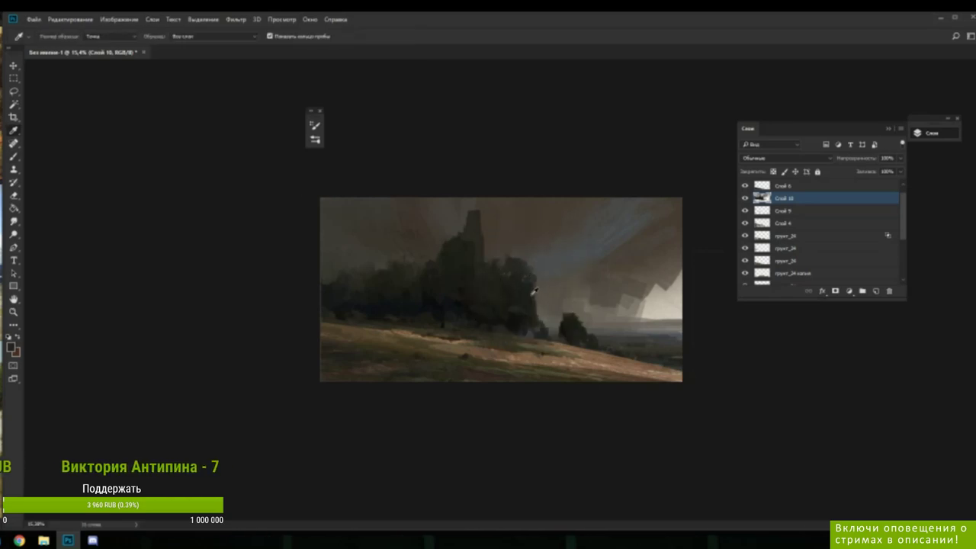
left_click(536, 322, "alt")
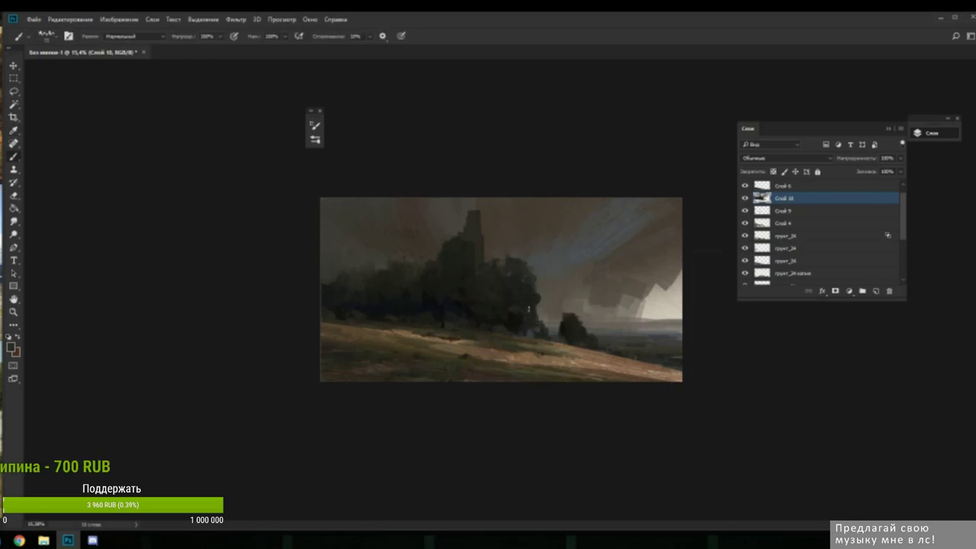
- Shape the right-hand tree's lower right edge and the small bush beside it with sampled sky and foliage tones
left_click_drag(536, 301, 540, 315)
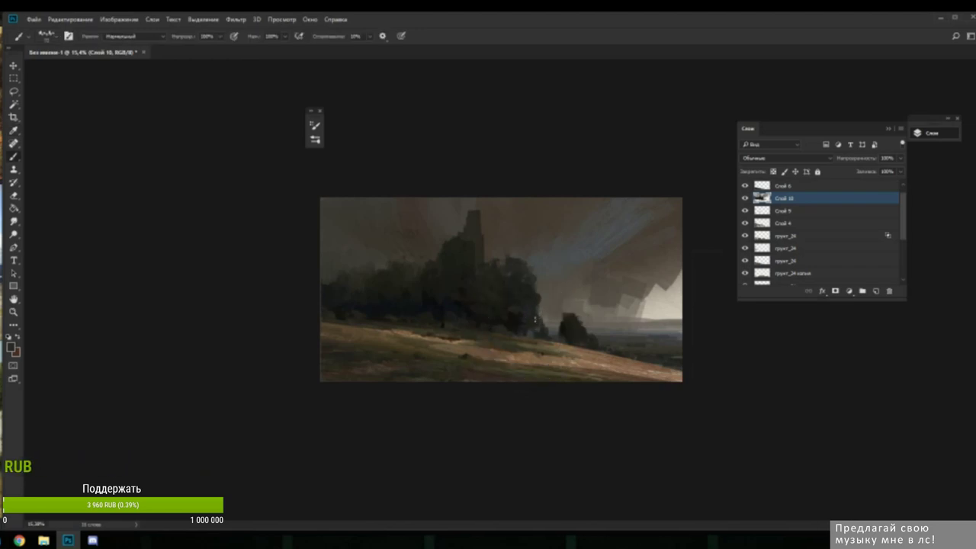
left_click(526, 330, "alt")
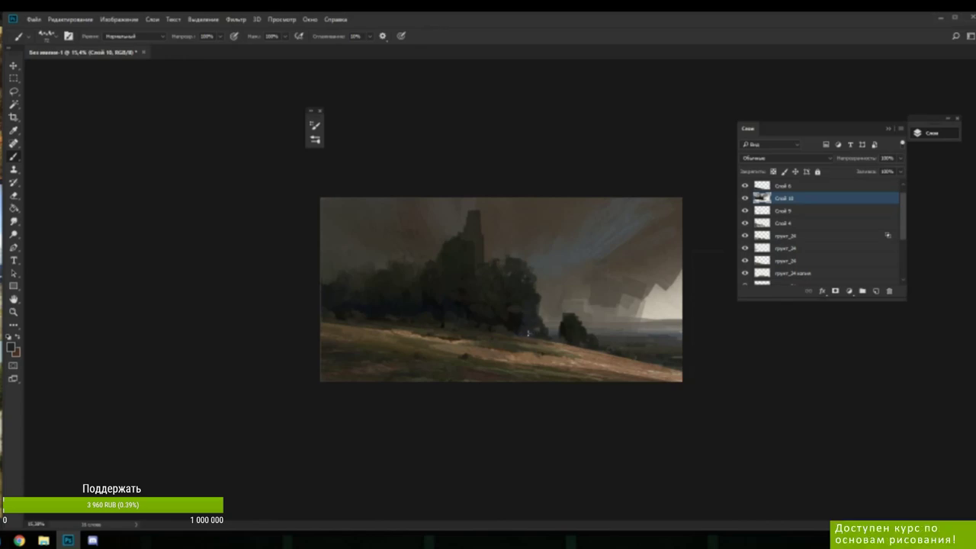
left_click(545, 314, "alt")
left_click(537, 311, "alt")
left_click(540, 315, "alt")
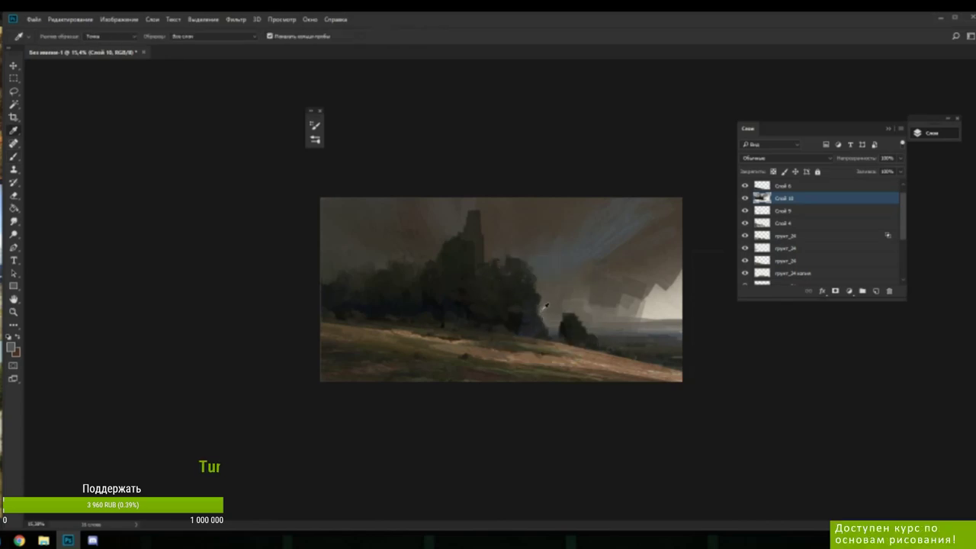
left_click(535, 313, "alt")
left_click_drag(538, 316, 544, 326)
left_click(533, 307, "alt")
left_click(529, 305, "alt")
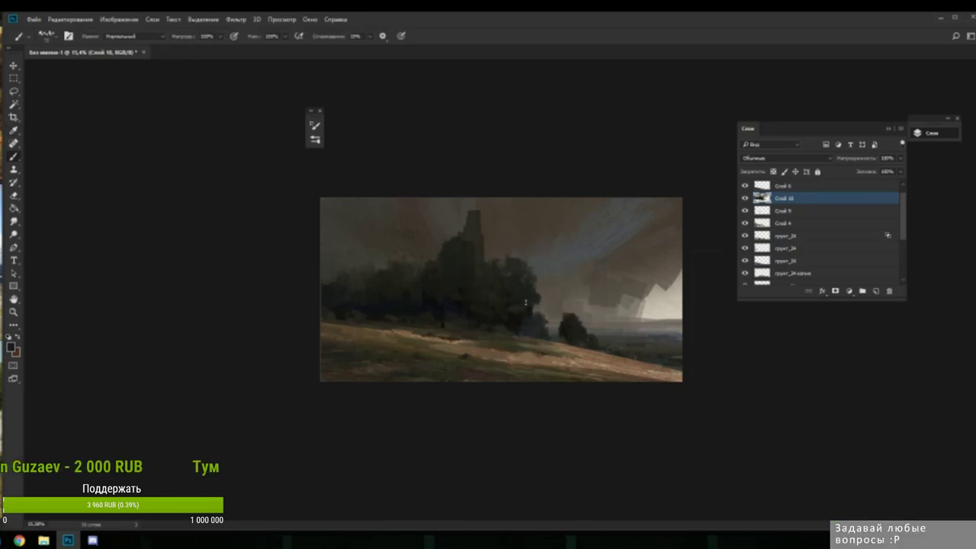
- Vary the foliage inside the right-hand tree crown with dark tones sampled from its leaves
left_click(526, 308, "alt")
left_click(520, 289, "alt")
left_click(526, 293, "alt")
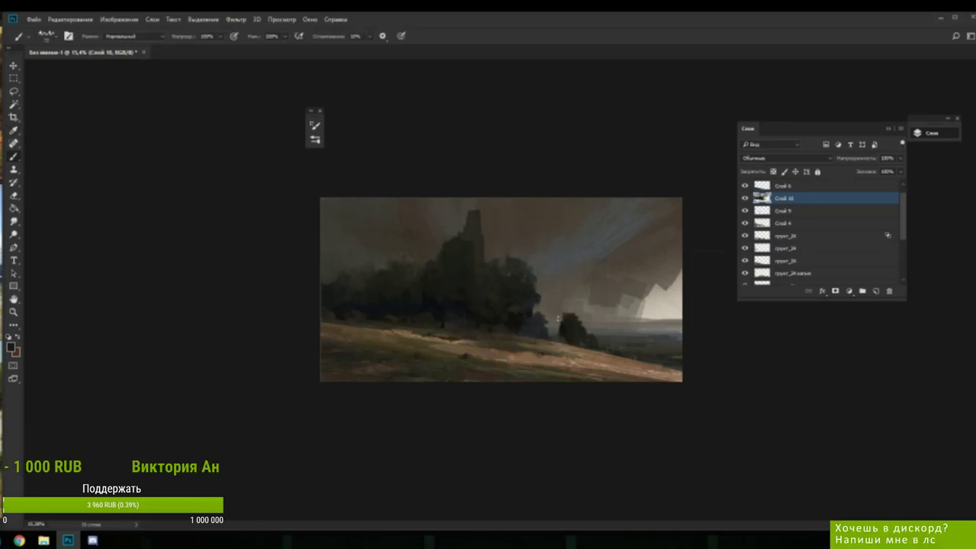
left_click(519, 311, "alt")
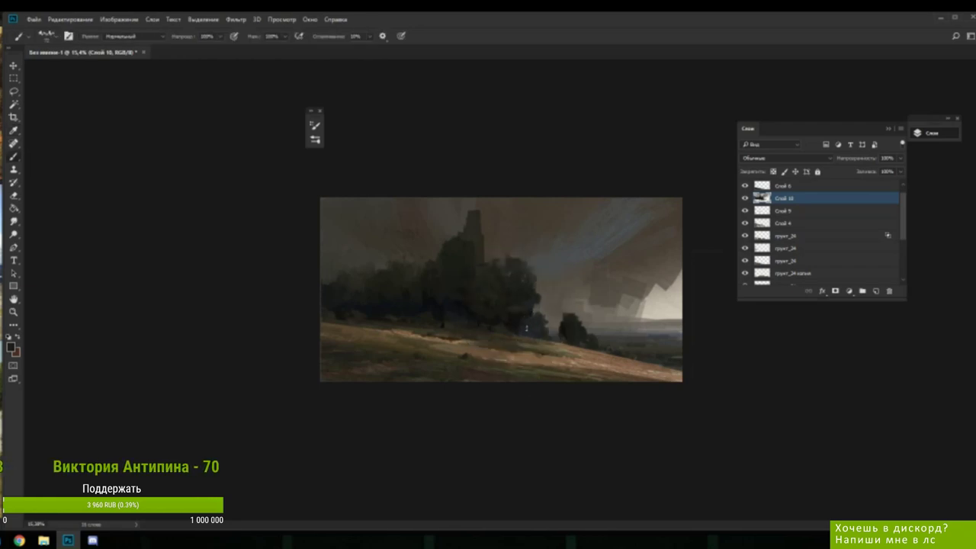
- Darken and refine the right-hand tree's base where it meets the small bush and slope, using sampled foliage and ground tones
left_click(517, 324, "alt")
left_click_drag(524, 323, 527, 333)
left_click(517, 300, "alt")
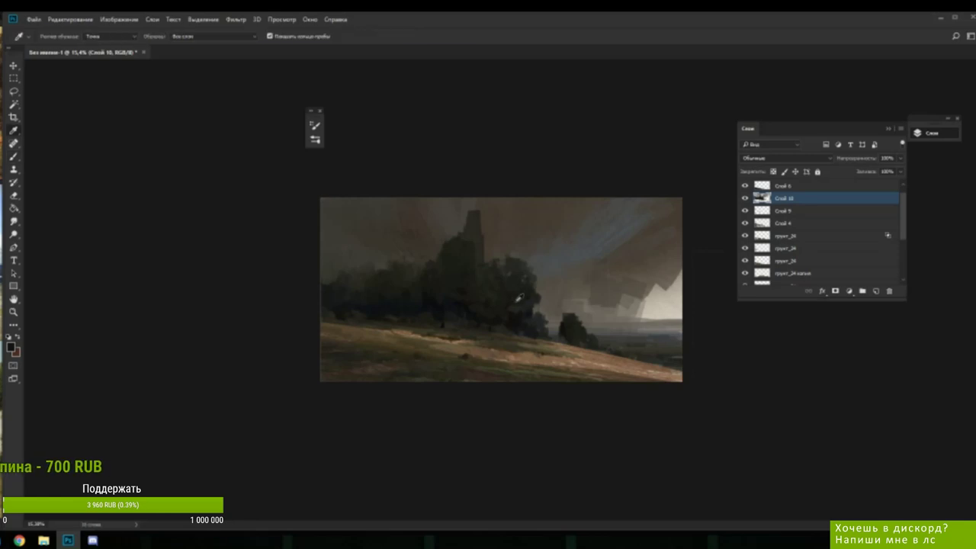
left_click(534, 326, "alt")
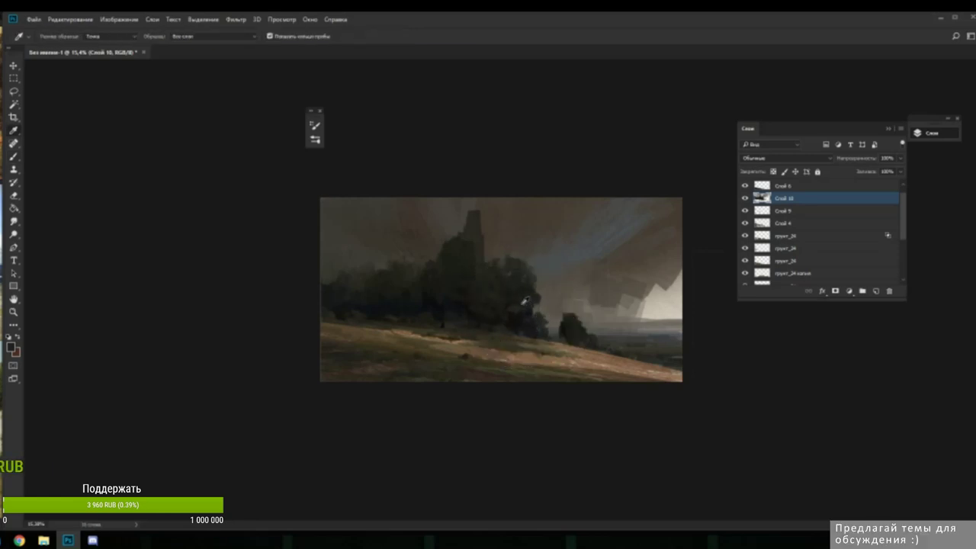
left_click(538, 331, "alt")
left_click(534, 336, "alt")
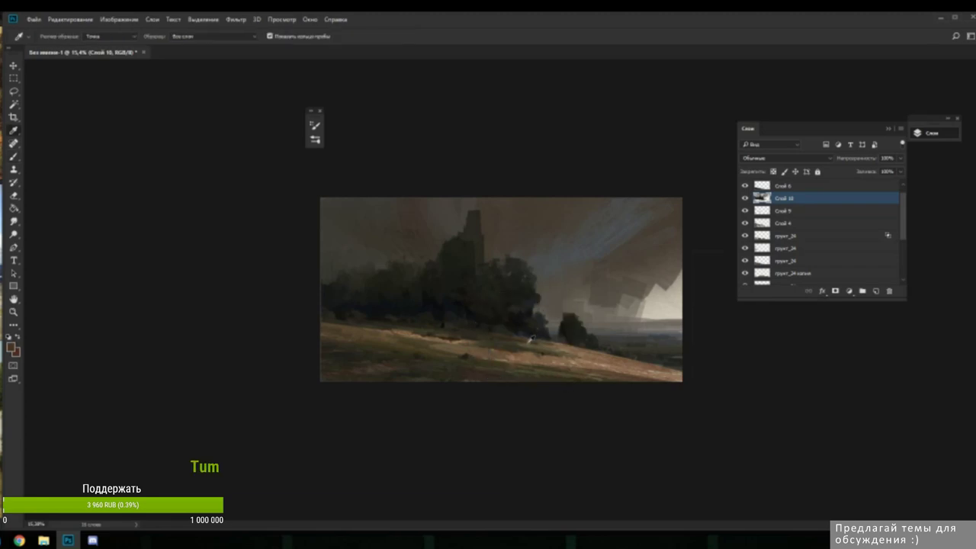
- Resize the brush and touch up the grass below the central trees with a dark tone sampled from the slope
left_click(455, 335, "alt")
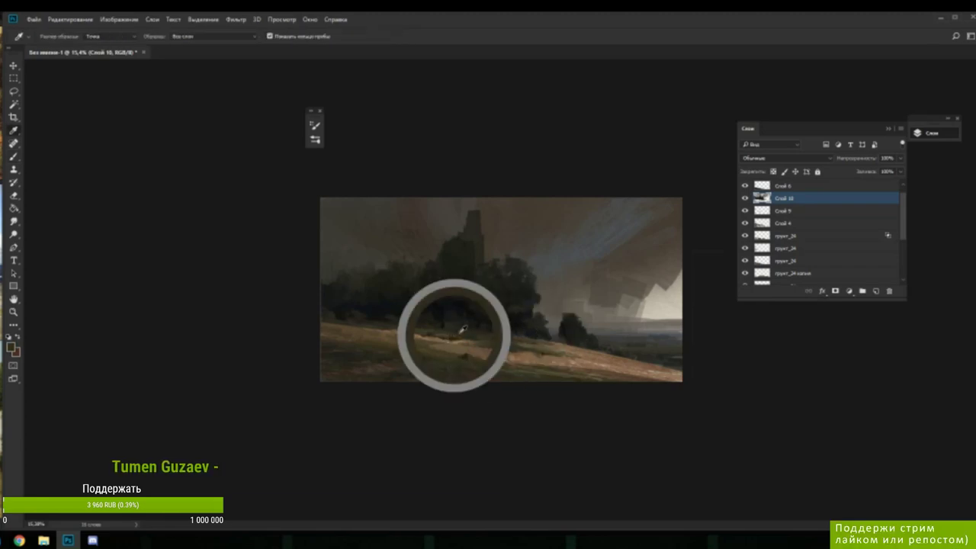
right_click(474, 328)
left_click_drag(547, 275, 537, 278)
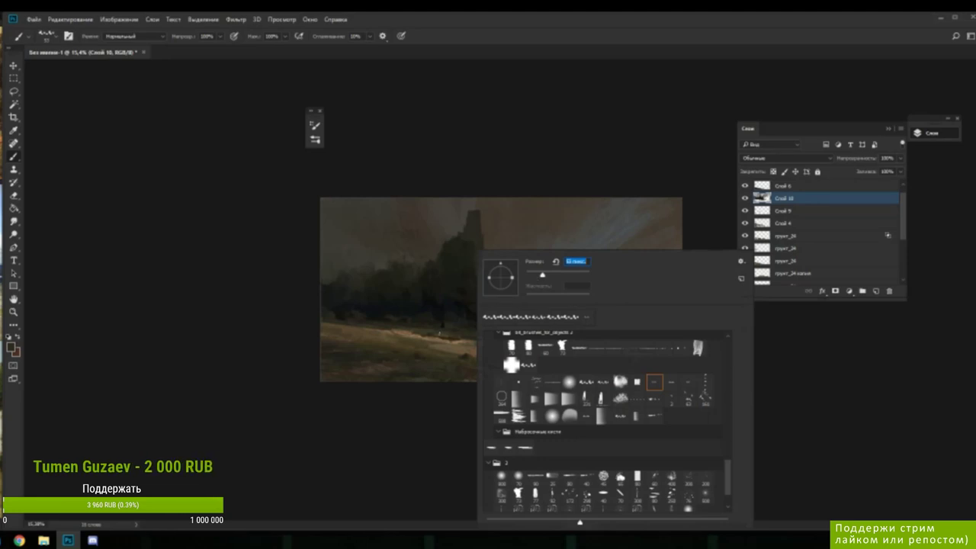
key("Return")
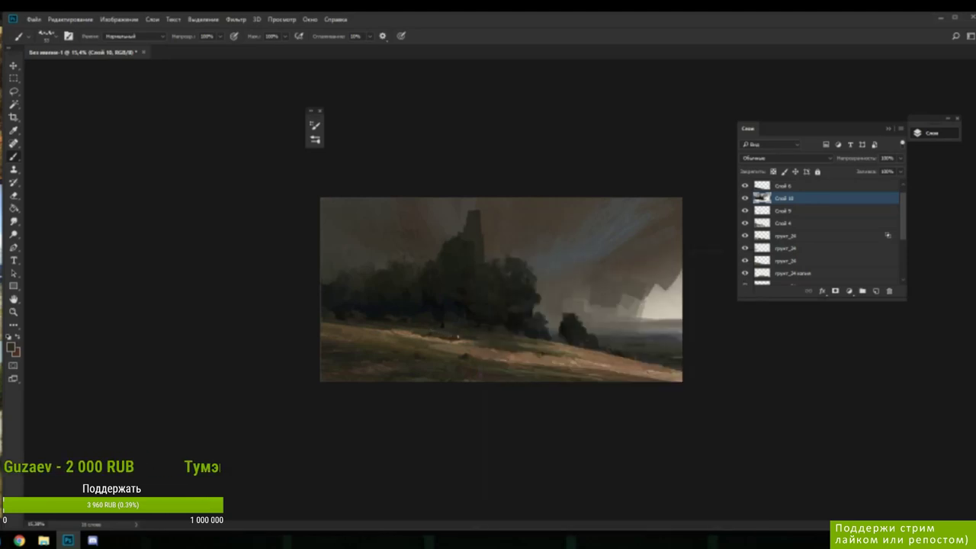
- Darken a brown sampled from the sunlit slope and paint ground accents along its grassy edges
left_click(514, 355, "alt")
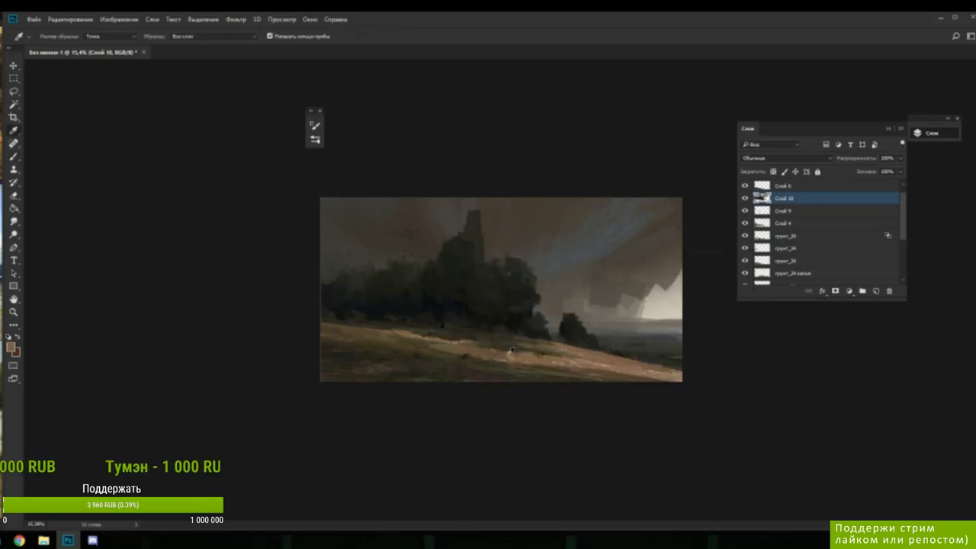
key("n")
left_click_drag(860, 216, 853, 227)
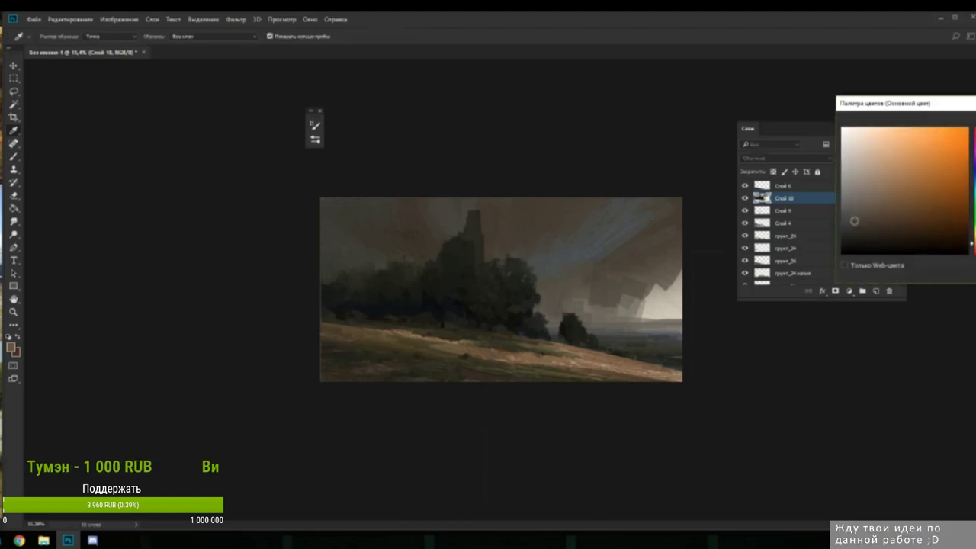
key("Return")
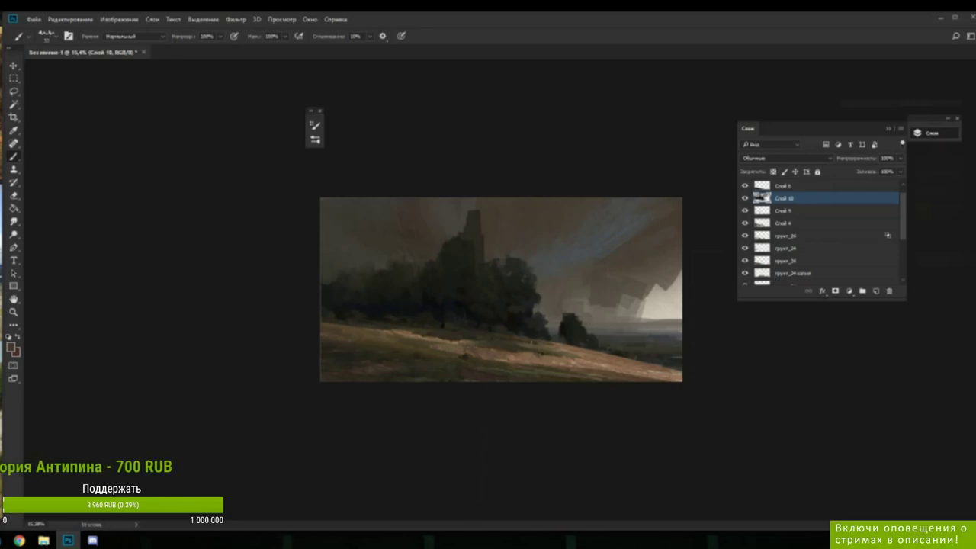
key("i")
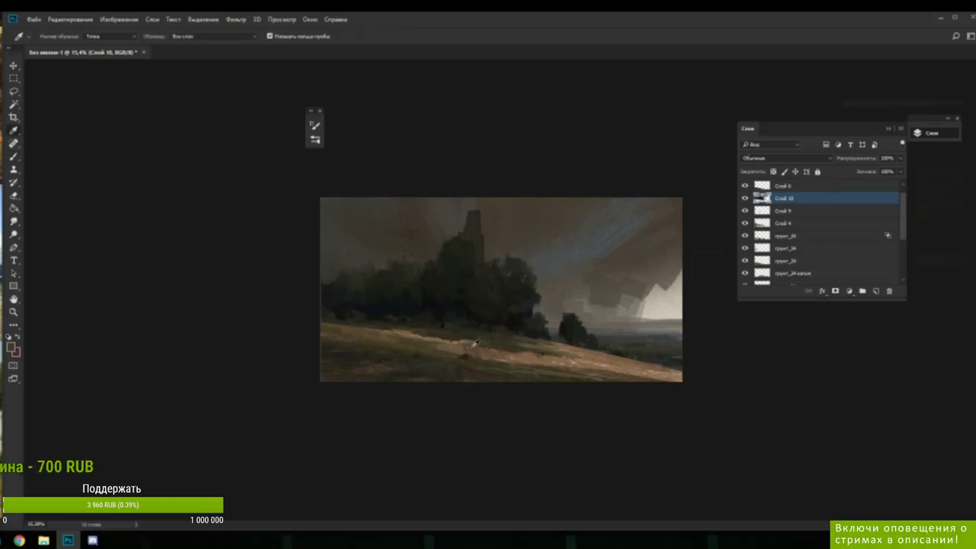
key("b")
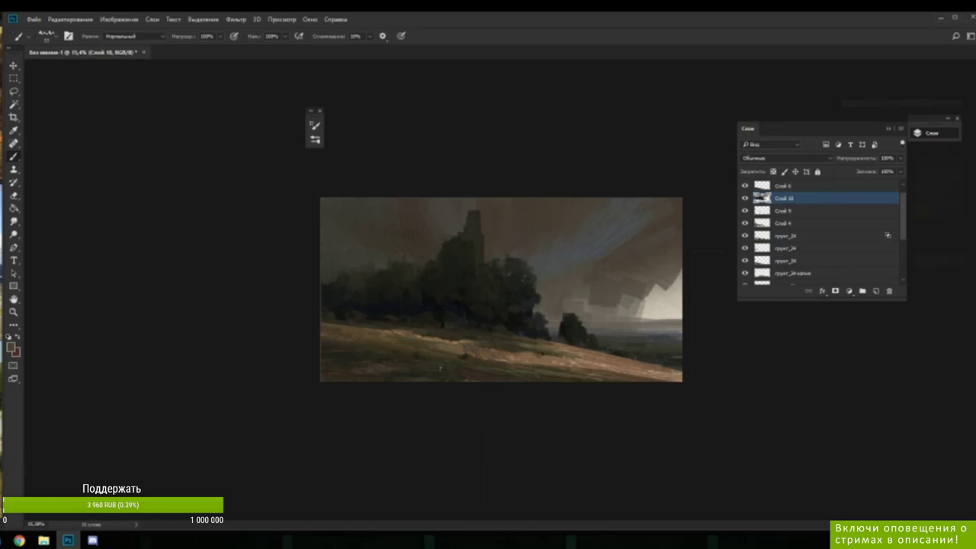
- Paint out the tower above the central trees with sampled sky tones, using an adjusted brush size
key("alt")
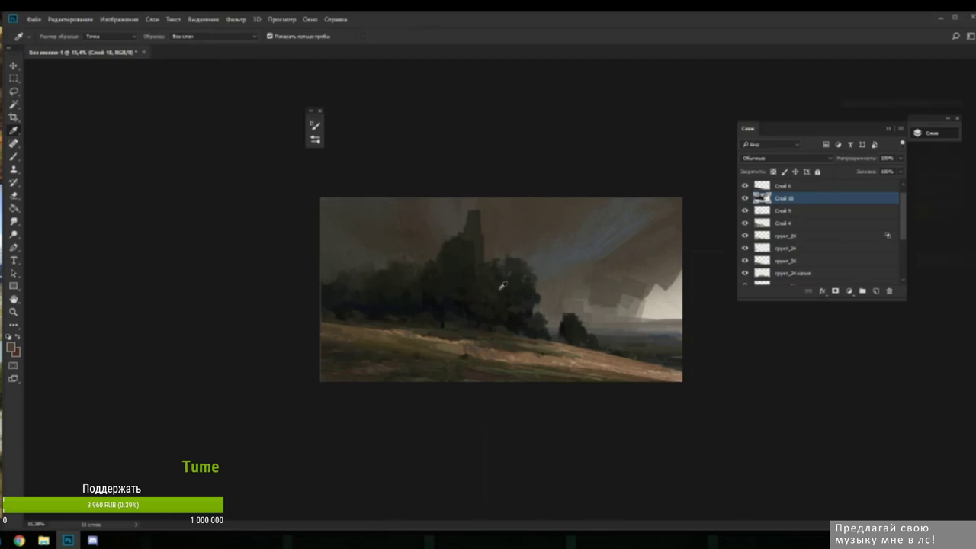
left_click(602, 308, "alt")
mouse_move(654, 305)
left_mouse_down()
mouse_move(682, 287)
mouse_move(675, 277)
mouse_move(655, 304)
left_mouse_up()
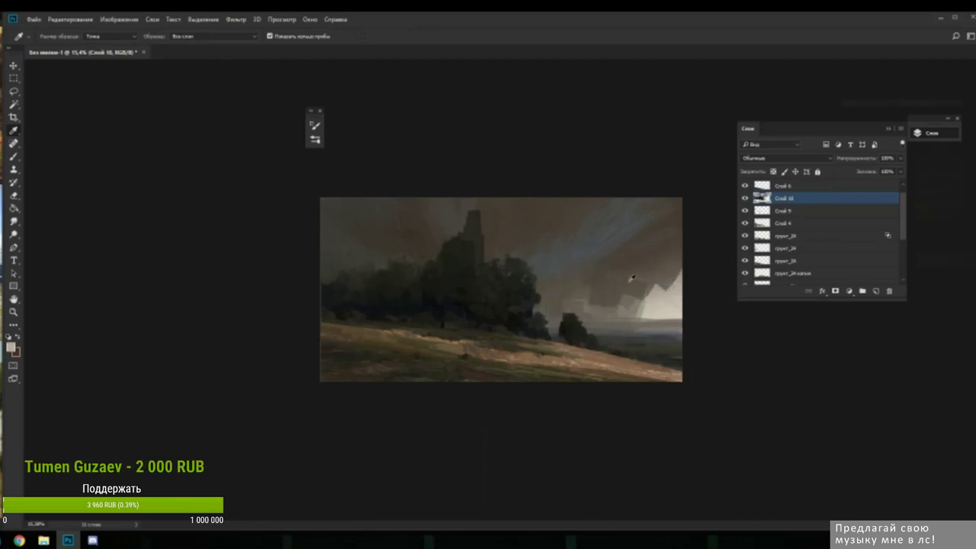
left_click(414, 236, "alt")
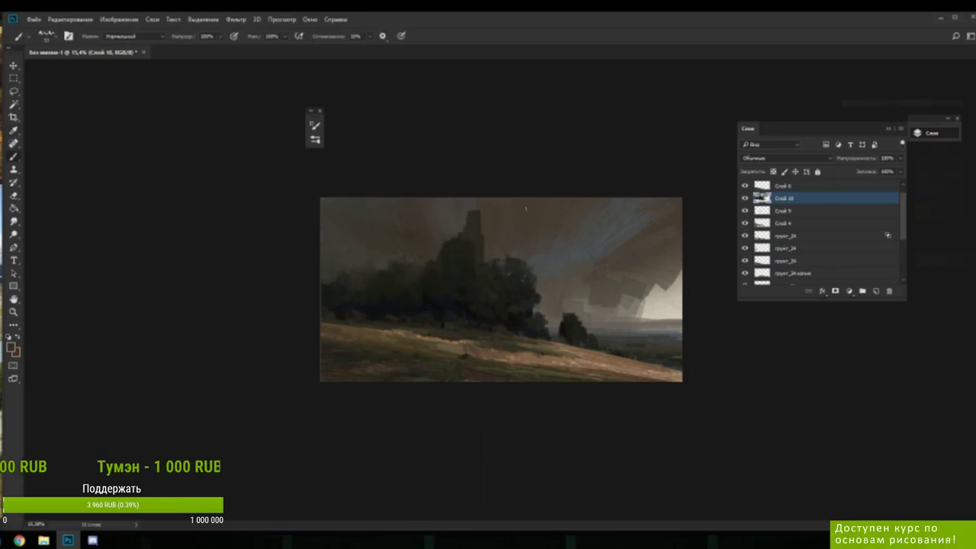
scroll(531, 283, "down", 4)
scroll(531, 282, "up", 4)
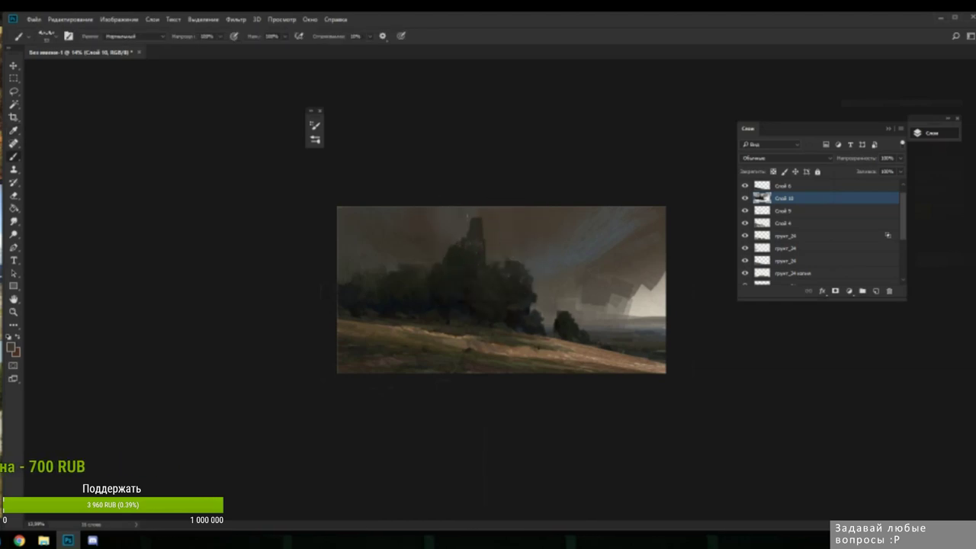
right_click(490, 227)
left_click_drag(562, 251, 567, 251)
left_click(477, 241)
left_click(483, 234, "alt")
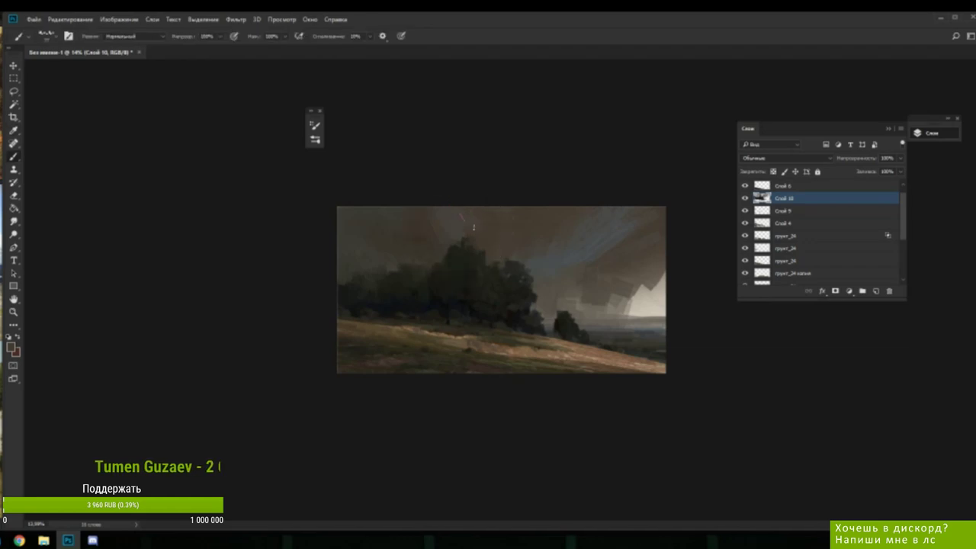
- Blend the sky beside the central treetop using brown-grey tones sampled around it
left_click(481, 214, "alt")
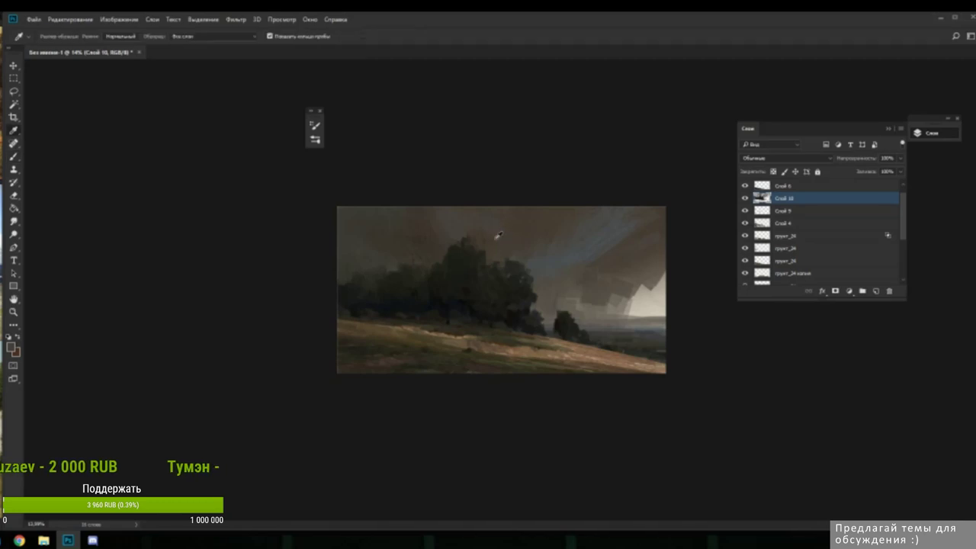
left_click_drag(496, 222, 499, 245)
left_click(494, 234, "alt")
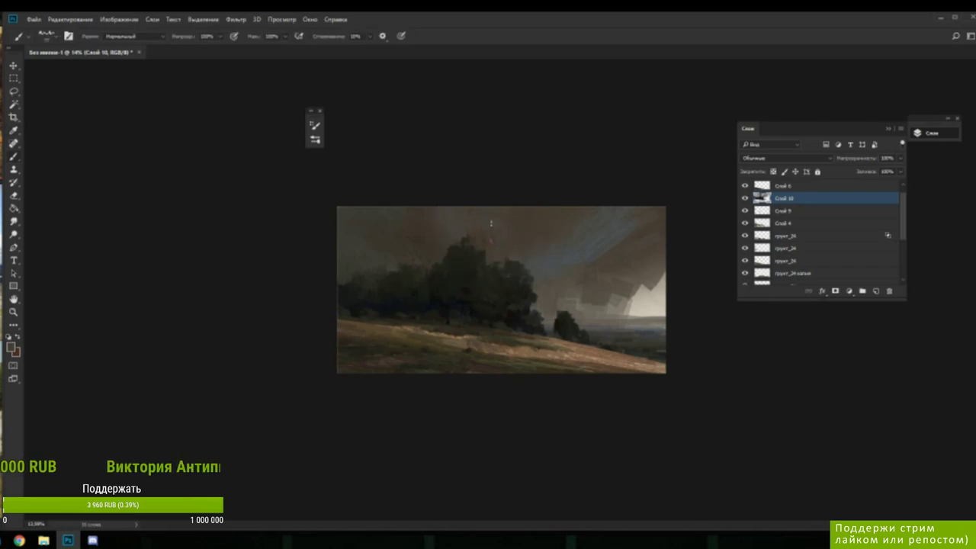
left_click(502, 233)
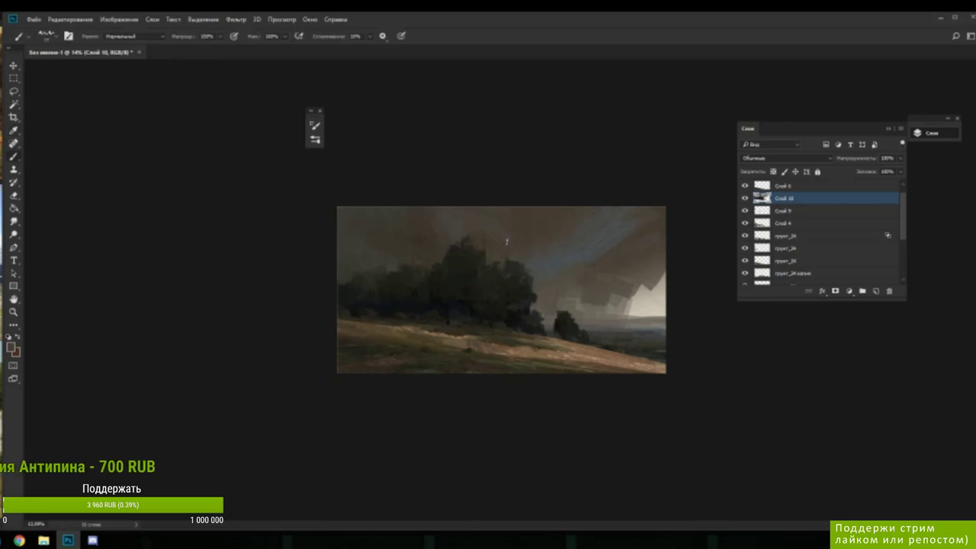
- Vary the upper sky above and to the left of the trees with sampled cloud tones
key("i")
left_click(507, 221)
left_click(520, 217)
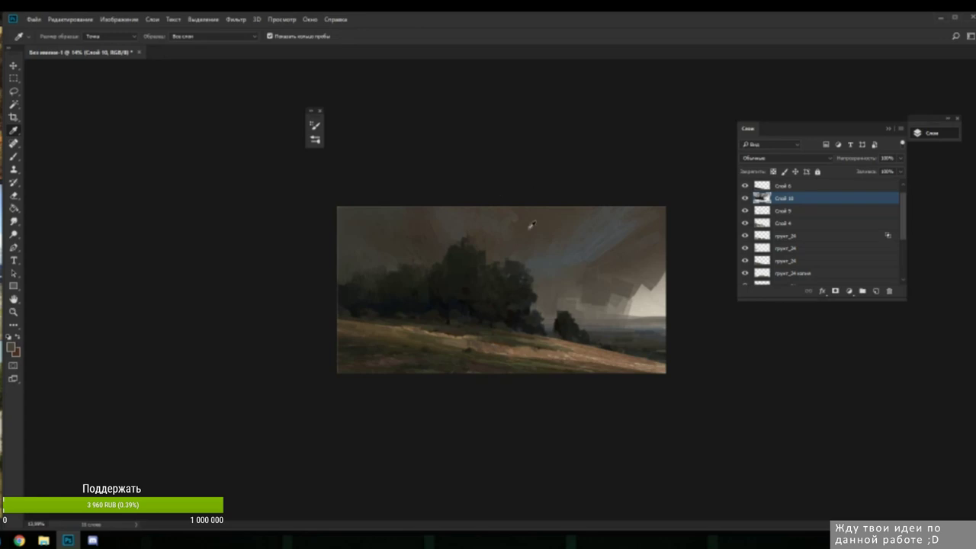
left_click(514, 216)
left_click(517, 215, "alt")
key("b")
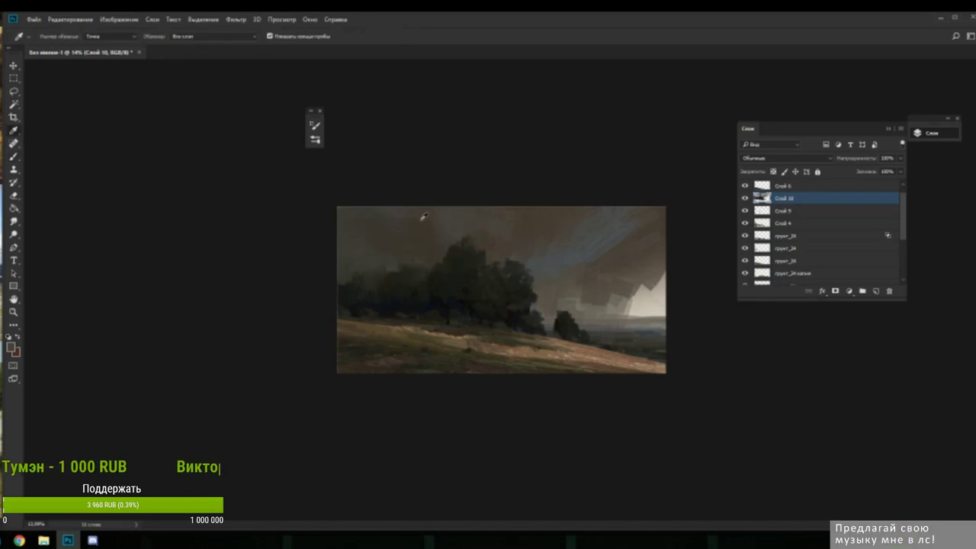
left_click(377, 214, "alt")
left_click(399, 239, "alt")
- Refine the line where the trees meet the slope with sampled dark foliage and ground tones and a resized brush
left_click(401, 315, "alt")
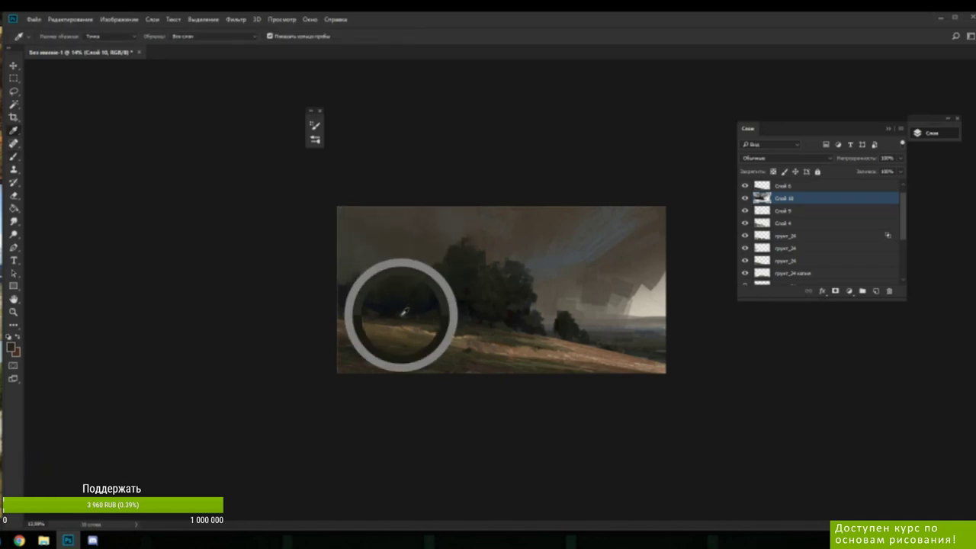
left_click(431, 327, "alt")
right_click(453, 278)
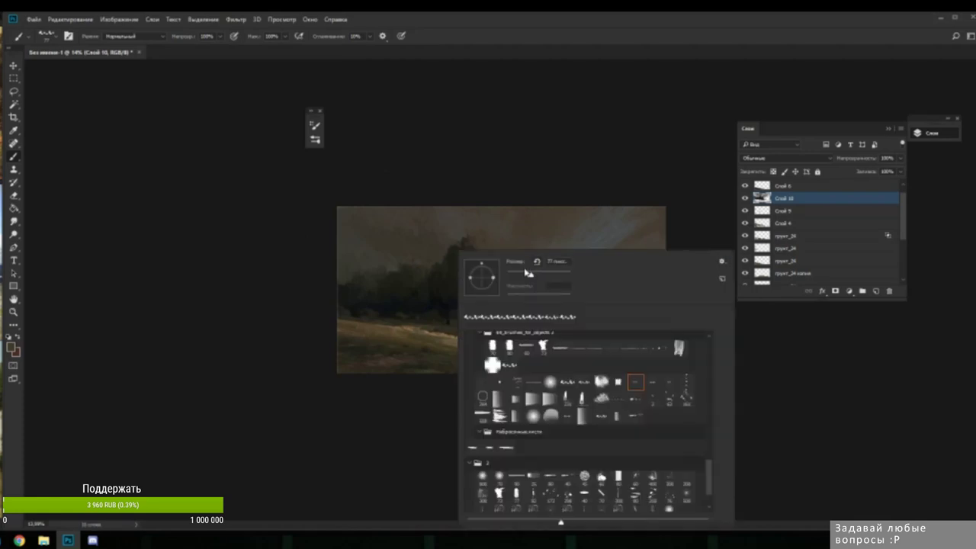
key("Escape")
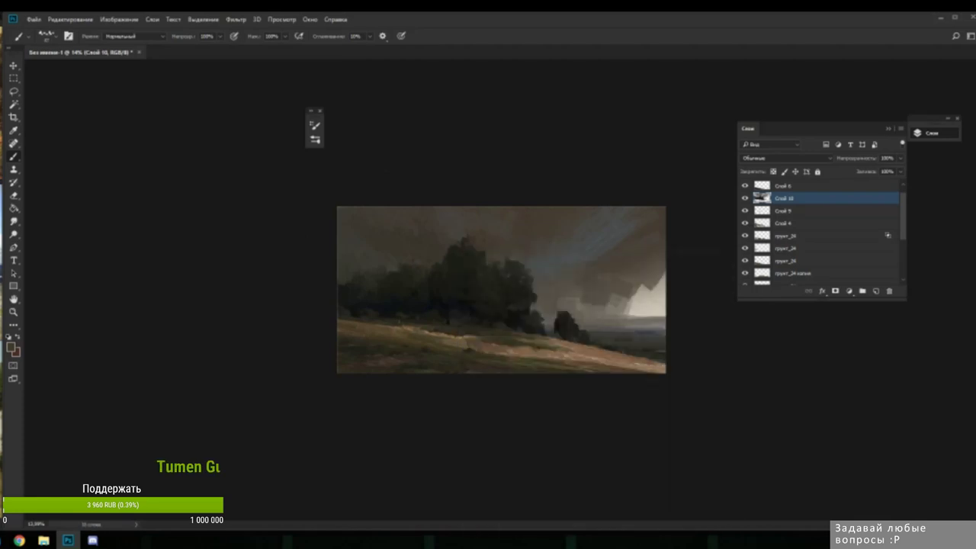
left_click(476, 344, "alt")
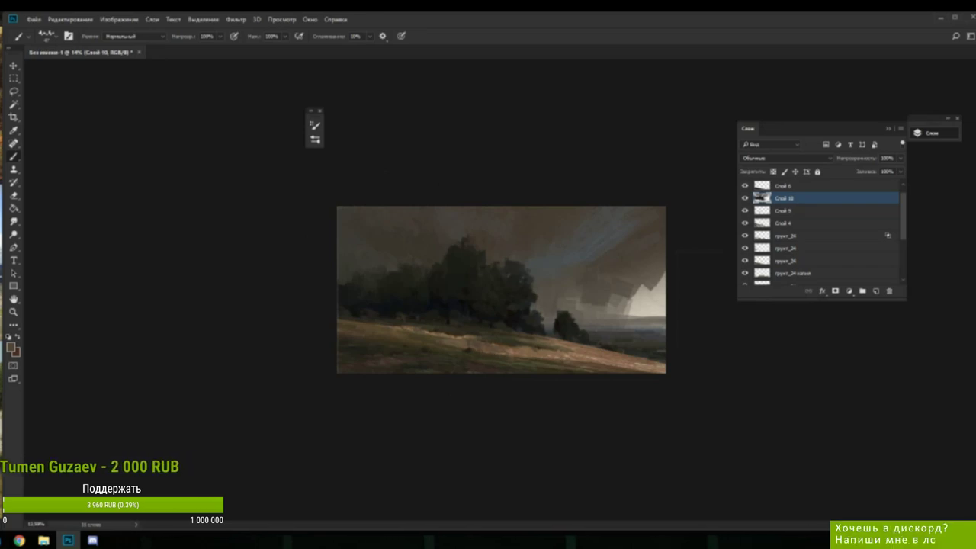
- Add a new layer above Слой 10 and choose a soft round brush with 0% hardness
left_click(876, 292)
scroll(524, 275, "down", 8)
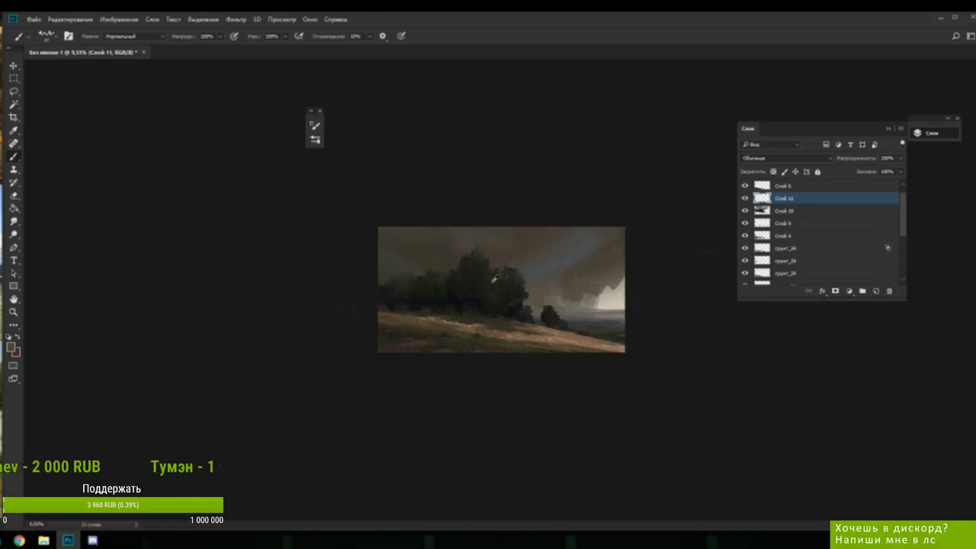
scroll(524, 274, "up", 4)
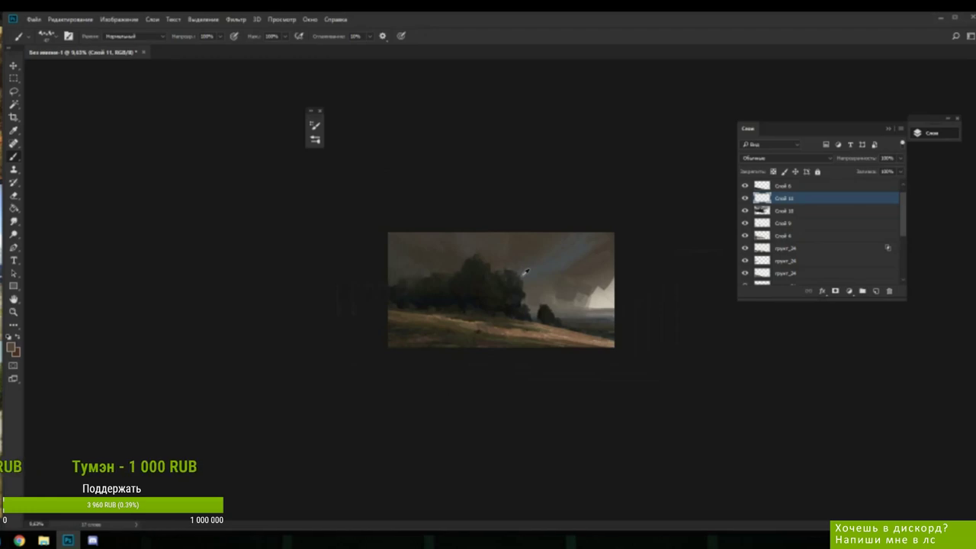
scroll(525, 271, "up", 1)
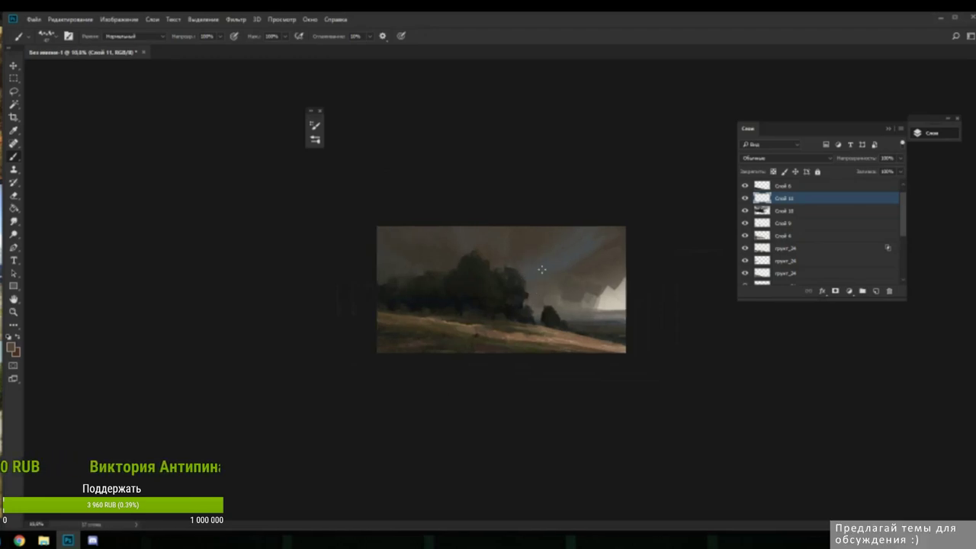
scroll(541, 269, "up", 1)
right_click(557, 319)
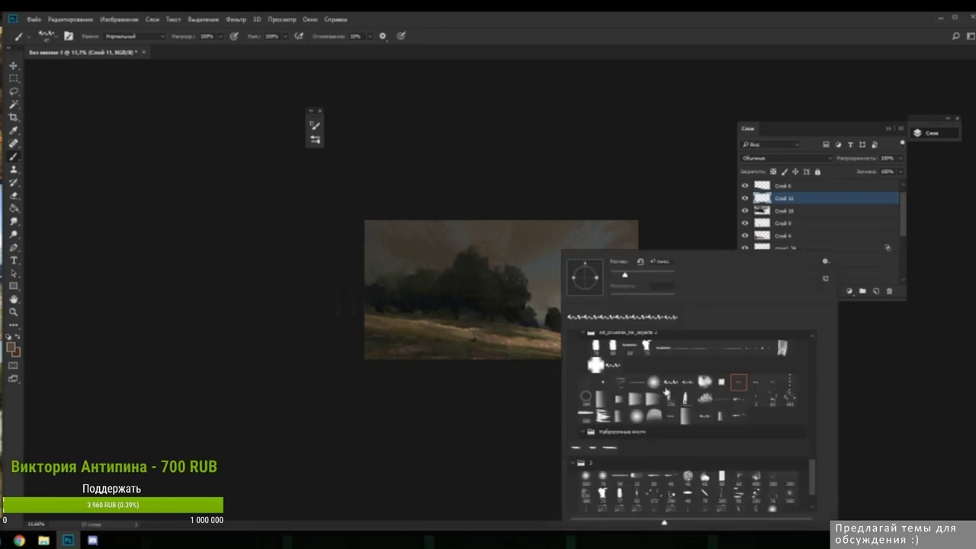
left_click_drag(818, 475, 817, 354)
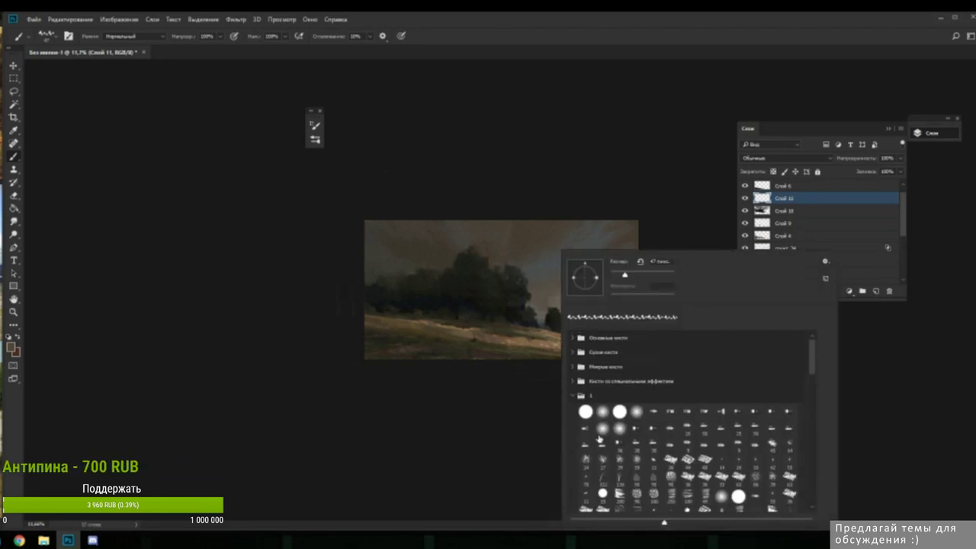
left_click(620, 429)
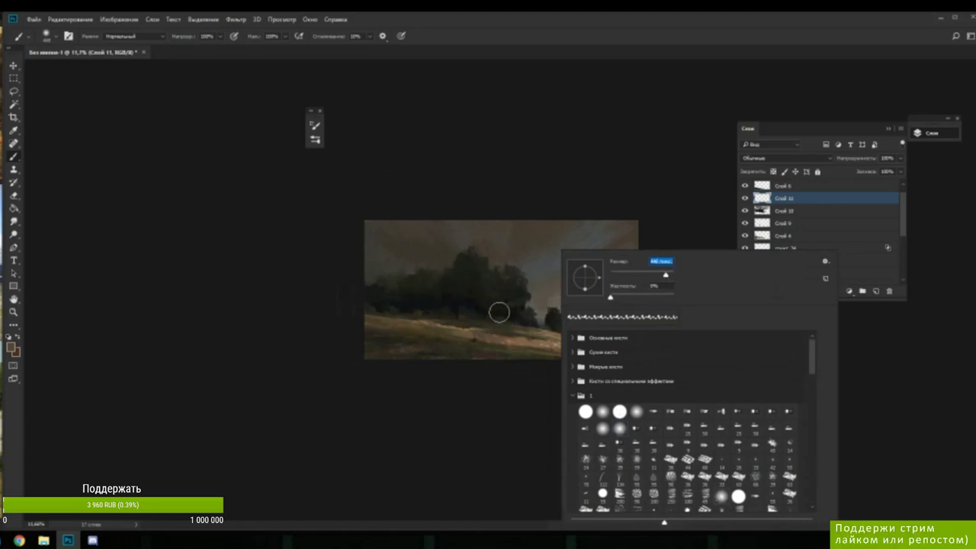
- Set the foreground colour to a near-white cream and paint a broad soft band of light down the slope
left_click(15, 347)
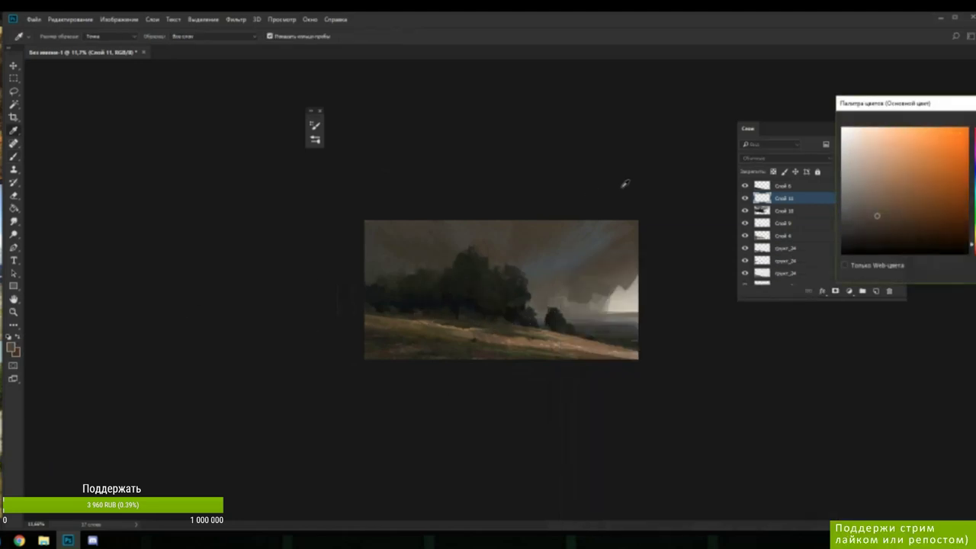
left_click_drag(861, 141, 855, 129)
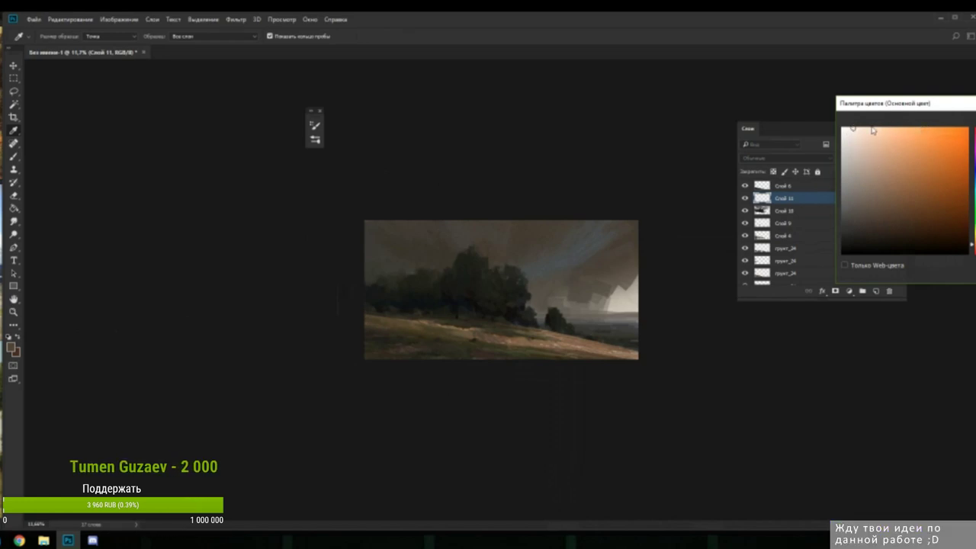
key("Return")
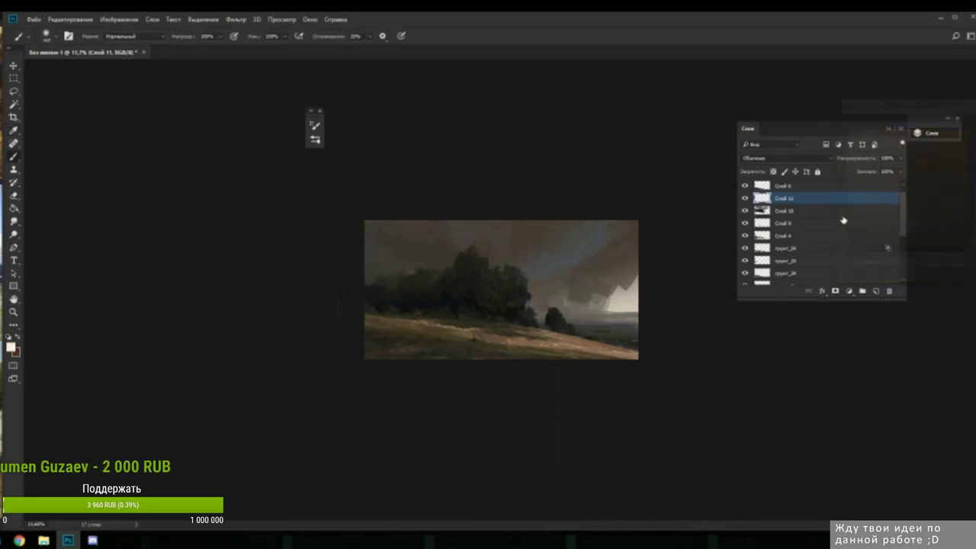
right_click(548, 307)
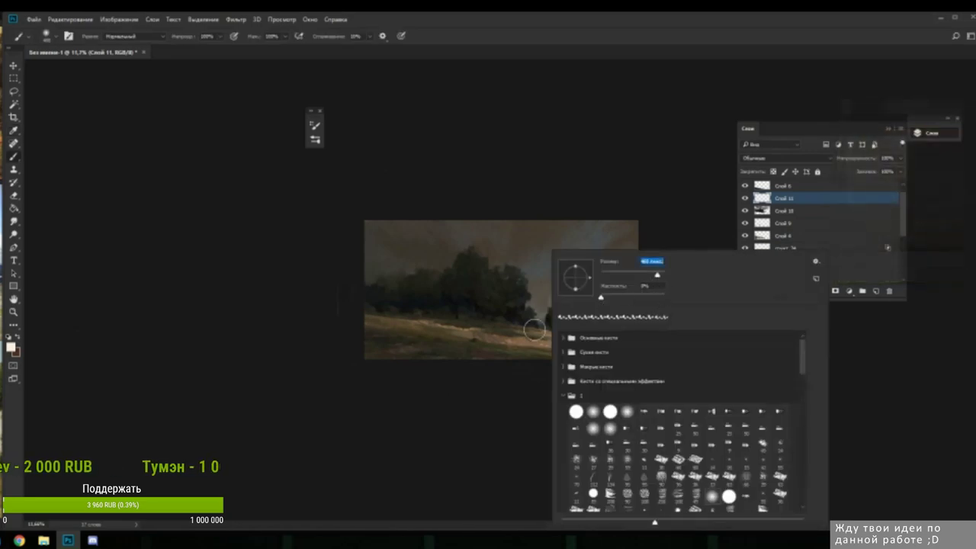
left_click_drag(464, 326, 631, 351)
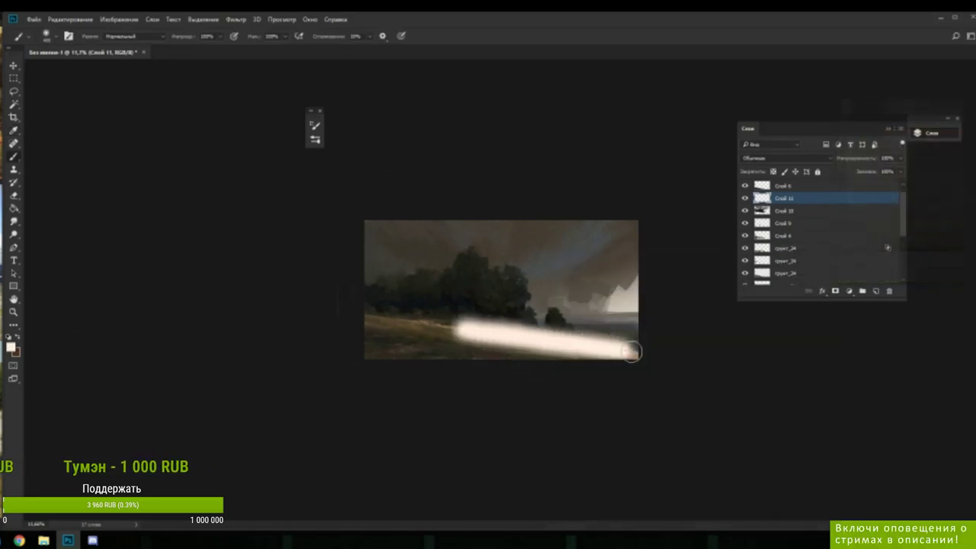
left_click_drag(425, 326, 592, 345)
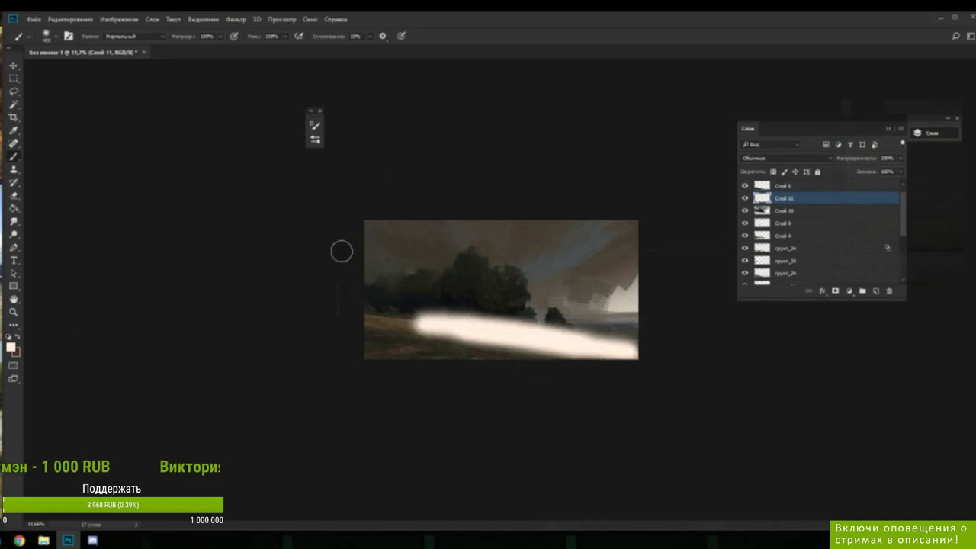
- Set the light layer's blend mode to Перекрытие (Overlay) and lower its opacity to 37%
left_click(788, 158)
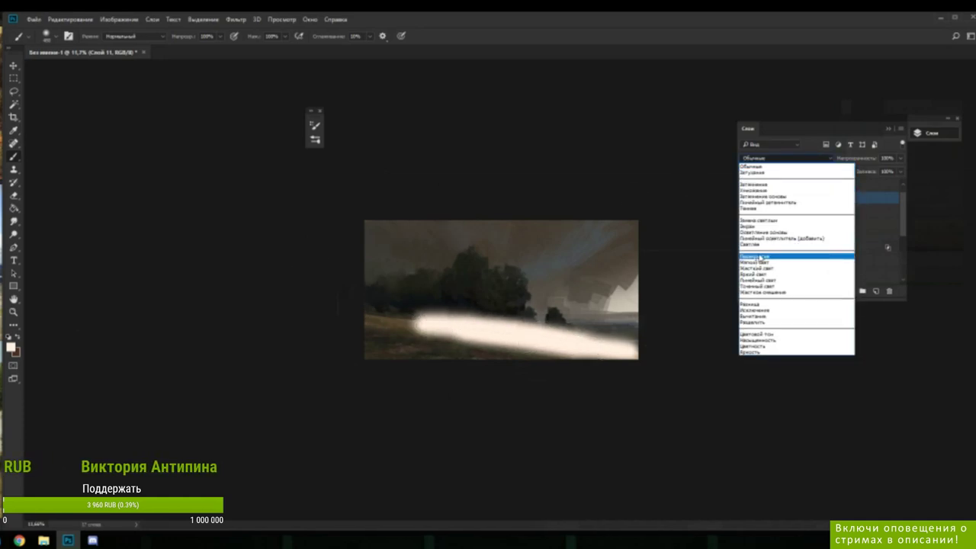
left_click(761, 258)
left_click(901, 159)
left_click_drag(900, 170, 872, 172)
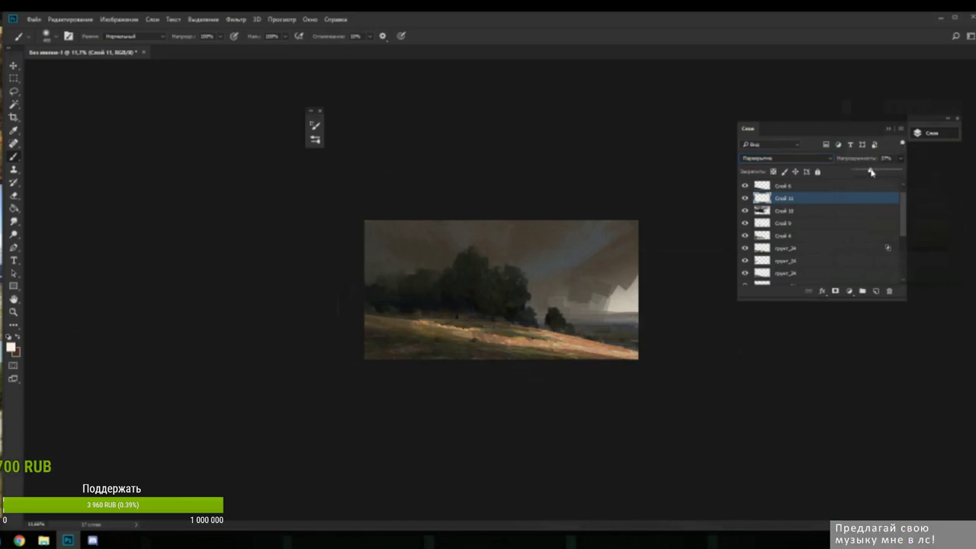
- Try to erase part of the light band along the slope with the Eraser
key("e")
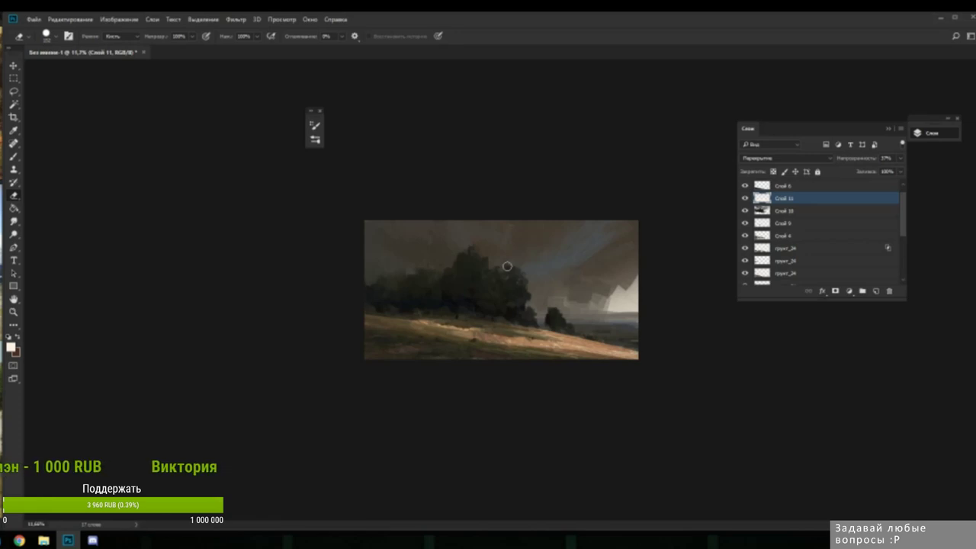
scroll(498, 339, "up", 3)
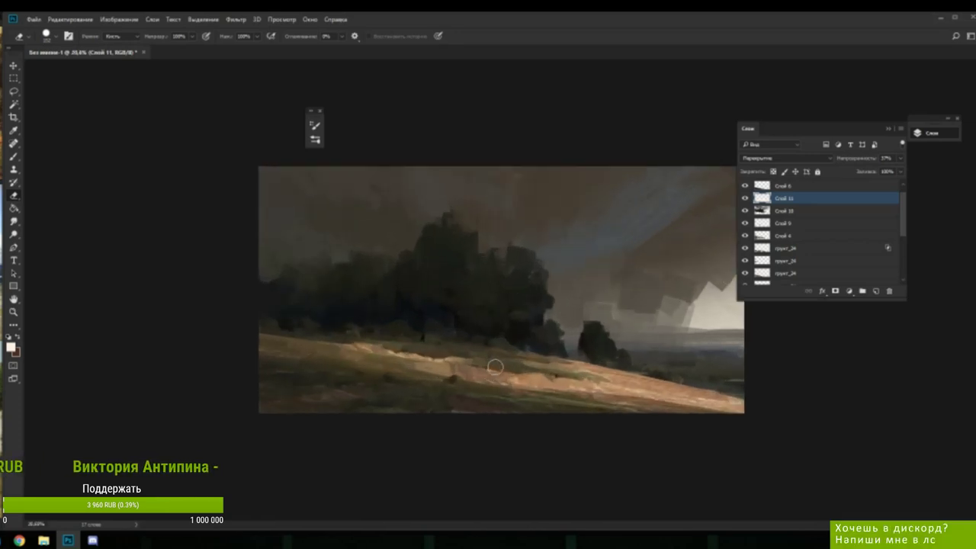
scroll(510, 355, "down", 1)
left_click_drag(378, 345, 602, 388)
key("ctrl+z")
- Add a new layer above Слой 11 and set the foreground colour to a near-black tone
left_click(875, 290)
key("i")
left_click(363, 367, "alt")
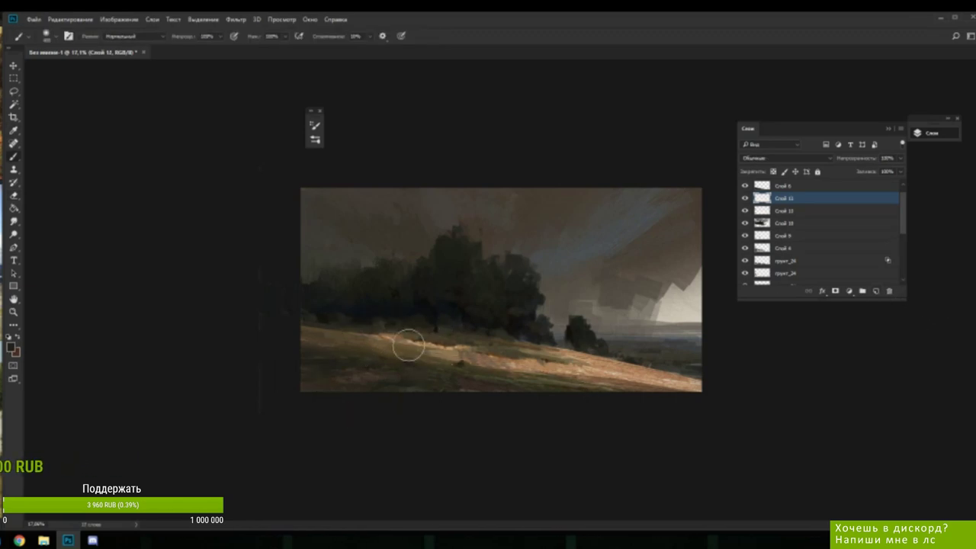
key("n")
left_click_drag(889, 244, 910, 247)
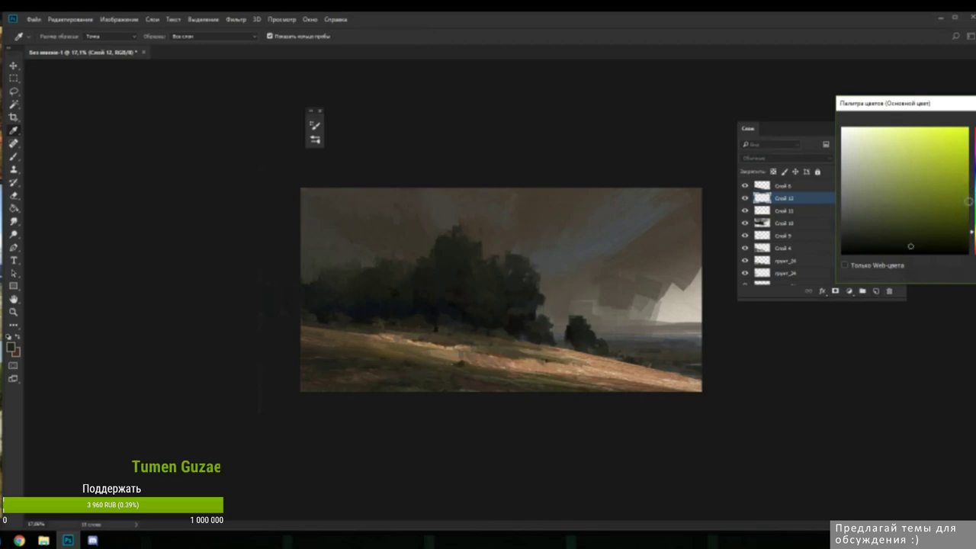
left_click(973, 248)
mouse_move(943, 241)
left_mouse_down()
mouse_move(952, 245)
mouse_move(944, 247)
left_mouse_up()
key("Return")
- Switch from the soft round brush to the recently used textured brush at a size of 45 px
right_click(462, 337)
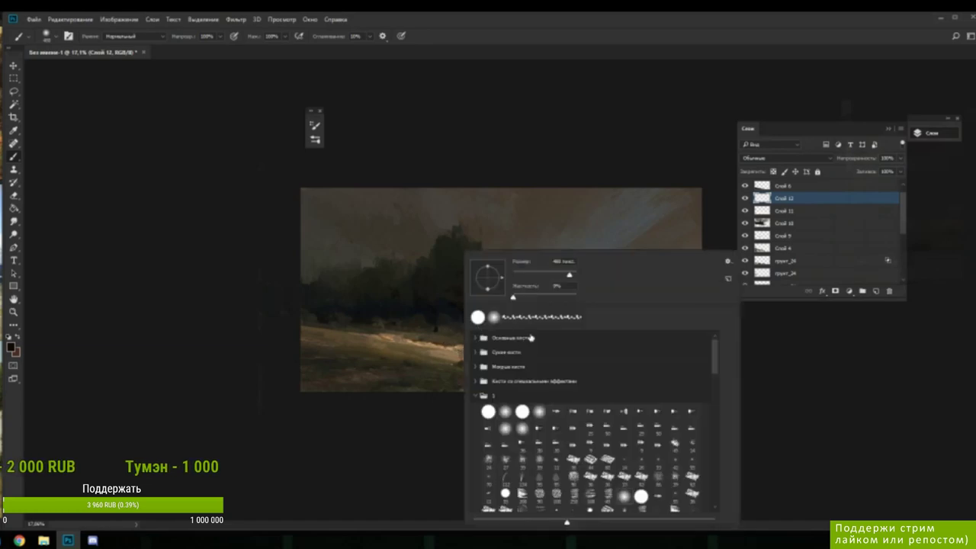
left_click(542, 316)
left_click(525, 278)
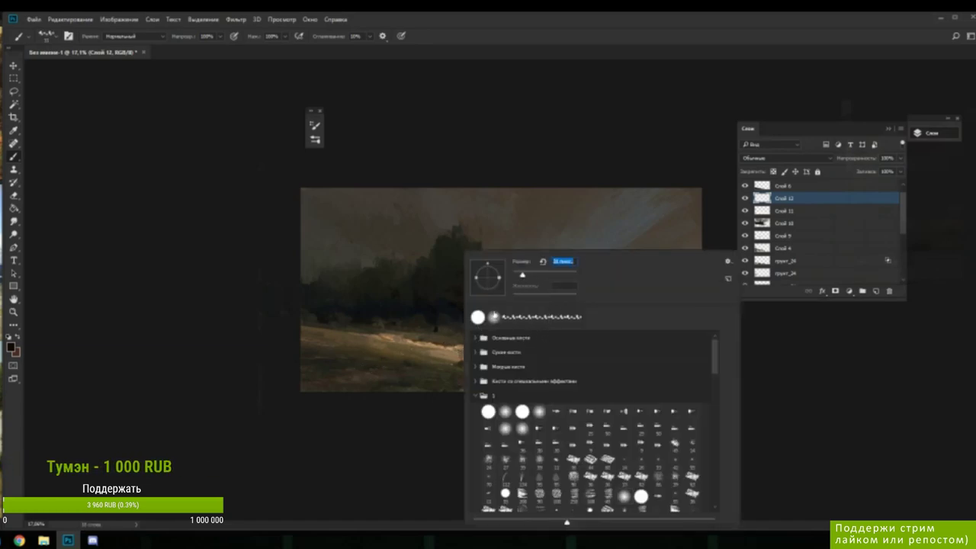
key("Return")
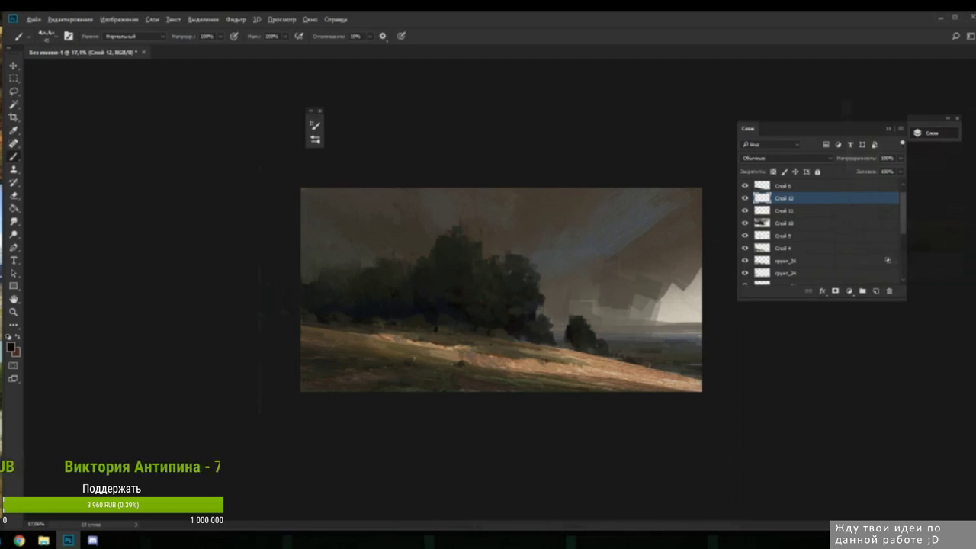
- Add small detail strokes around the middle of the sunlit slope in sampled brown and light tan tones
scroll(445, 364, "up", 6)
scroll(437, 381, "down", 1)
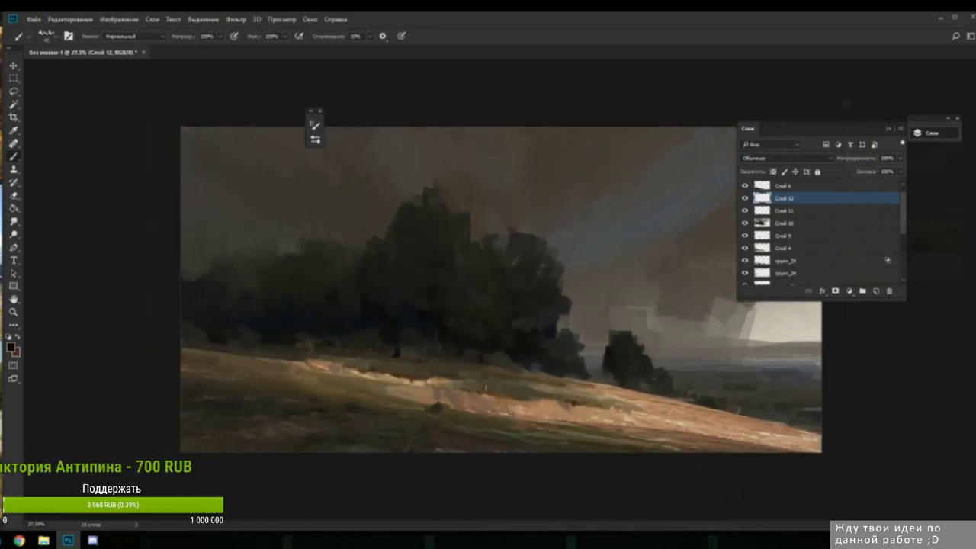
left_click(486, 389, "alt")
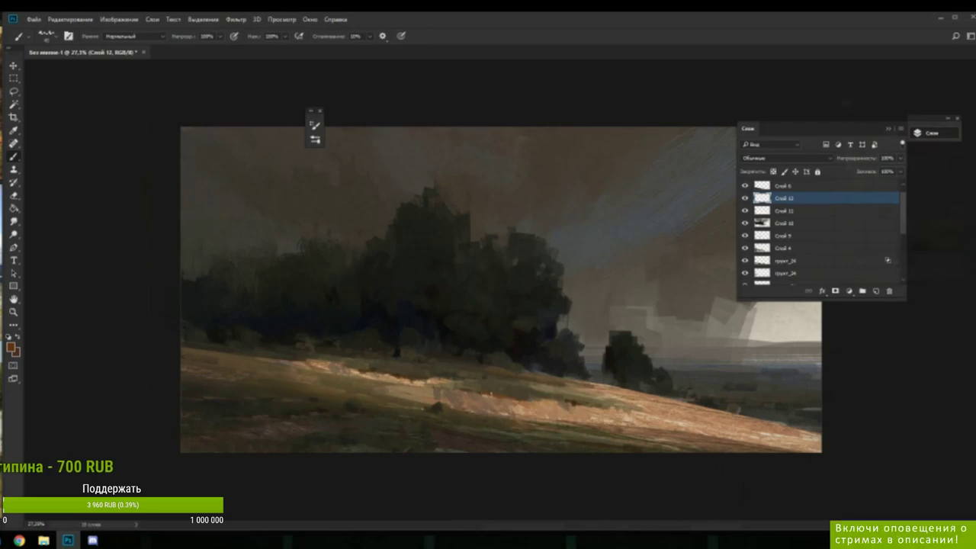
scroll(552, 367, "down", 4)
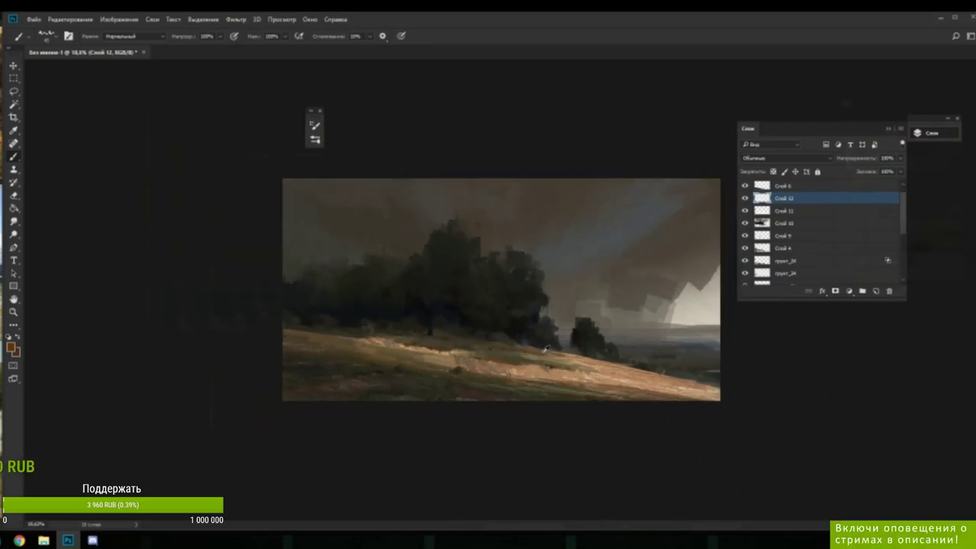
scroll(543, 336, "up", 3)
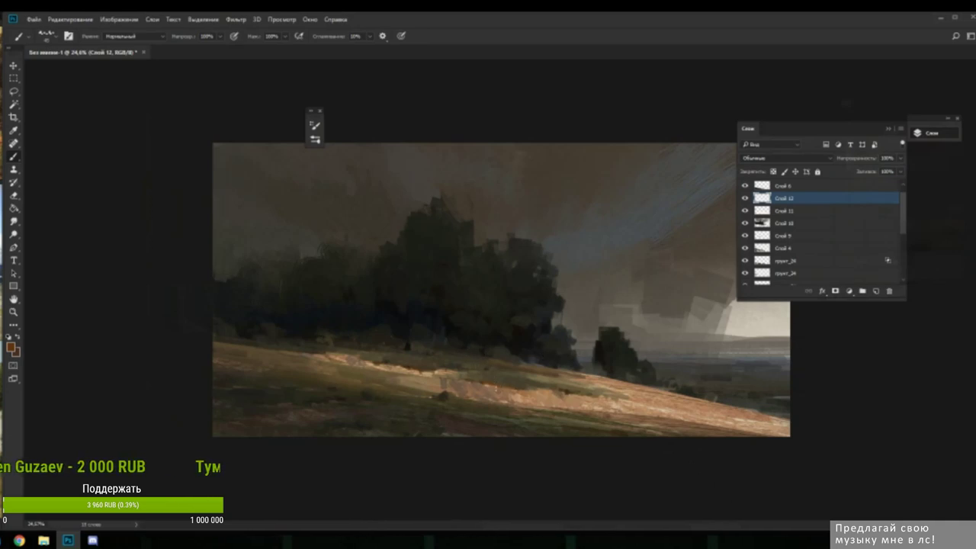
left_click(515, 396, "alt")
left_click(503, 388, "alt")
left_click(502, 392, "alt")
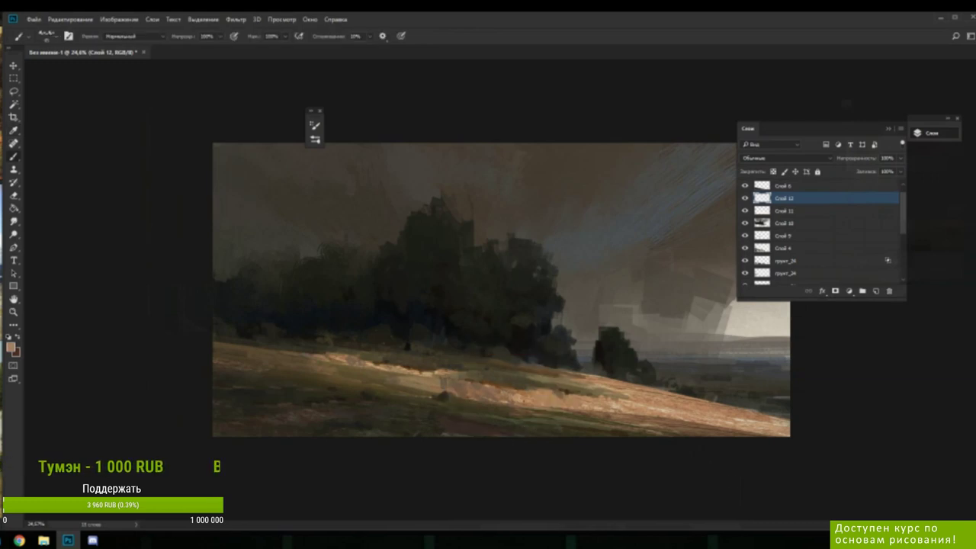
left_click(563, 392, "alt")
left_click(549, 388, "alt")
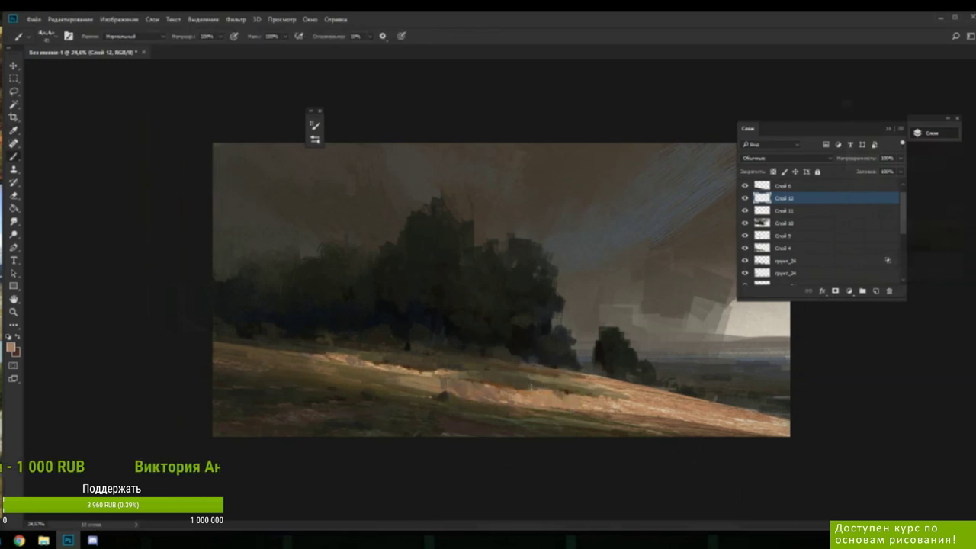
right_click(536, 385)
left_click_drag(788, 370, 800, 467)
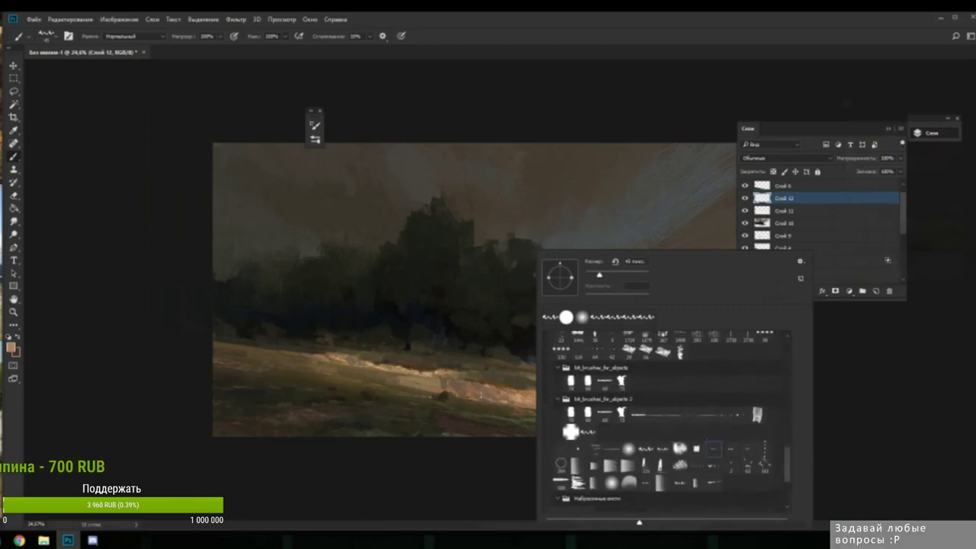
left_click(513, 385)
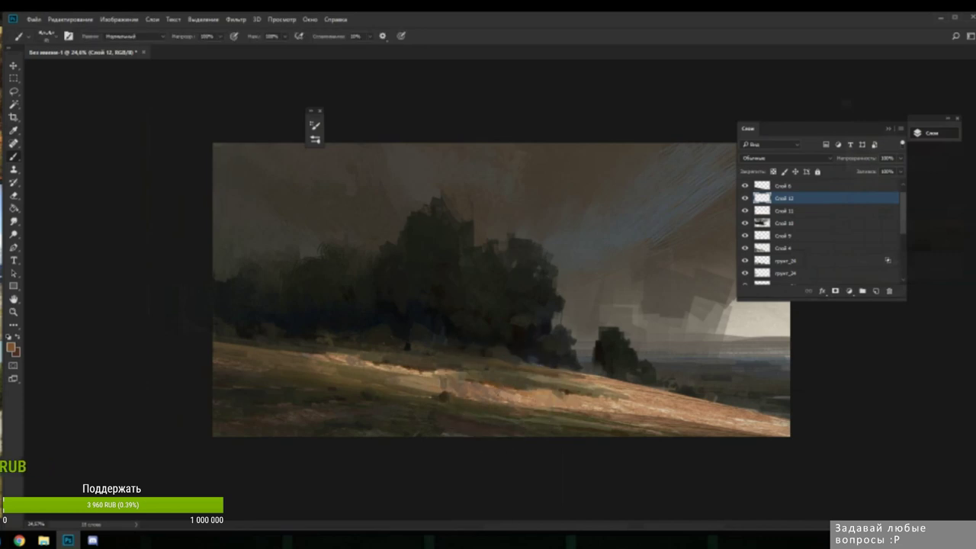
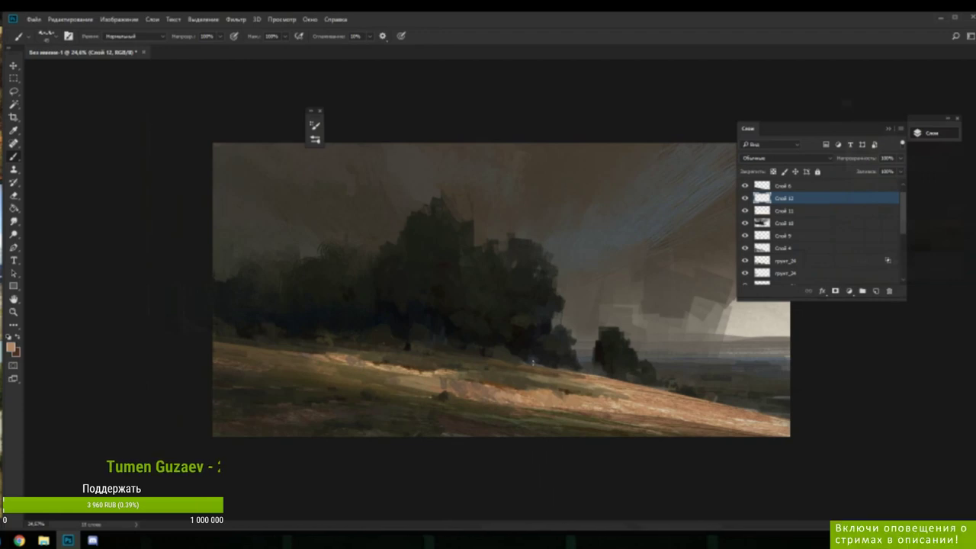
- Blend the shaded ground just below the light streak with olive and brown tones sampled along it
scroll(510, 311, "down", 1)
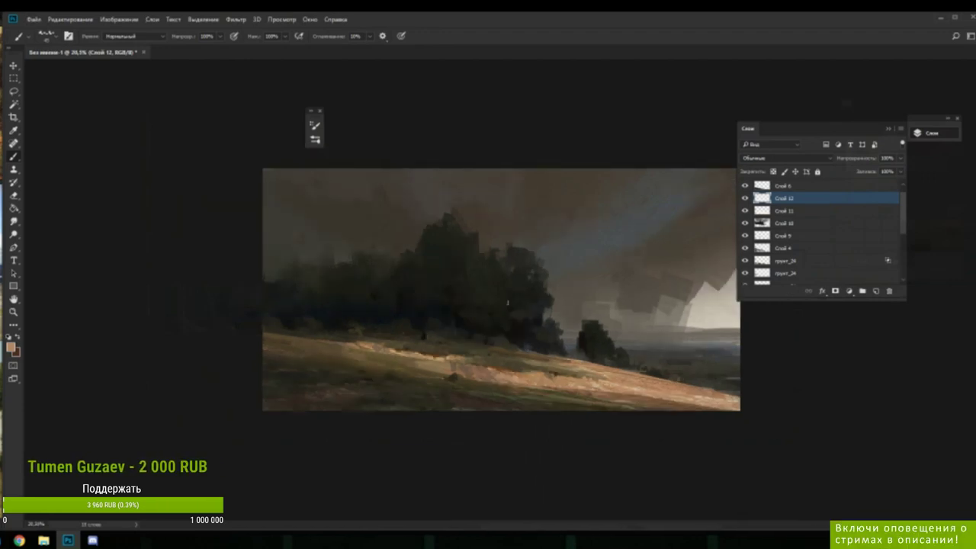
left_click(467, 371, "alt")
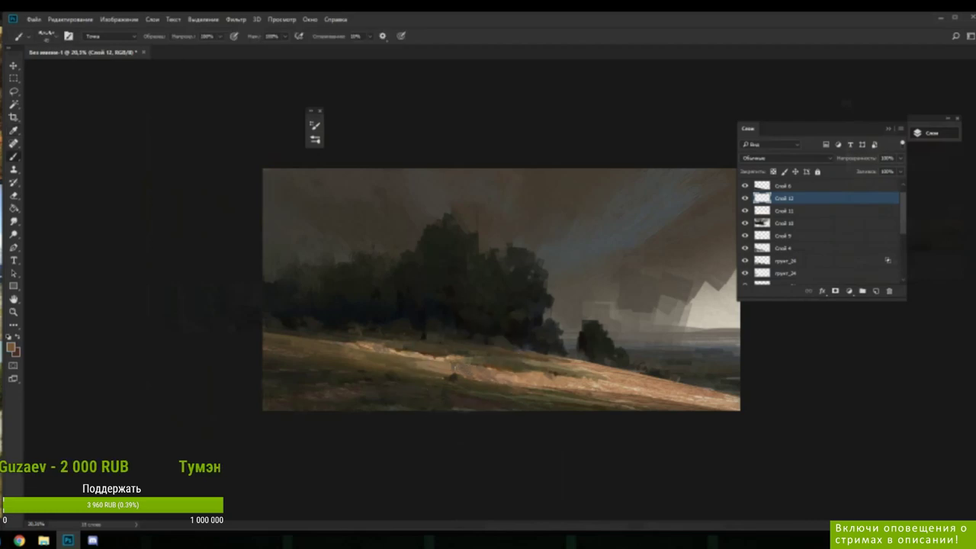
left_click(424, 371, "alt")
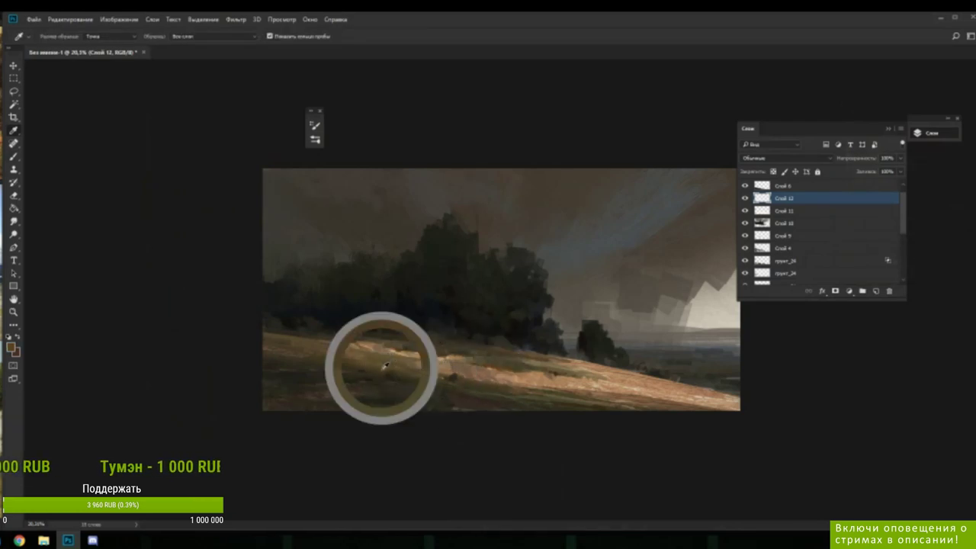
left_click(392, 371, "alt")
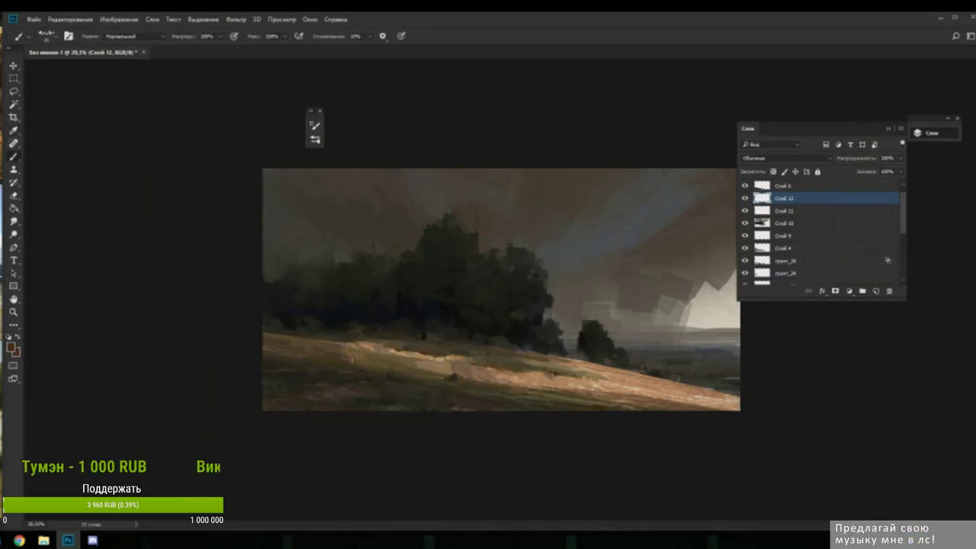
left_click(391, 320, "alt")
- Paint short strokes in sampled ground tones where the light streak starts on the left part of the slope
left_click_drag(320, 355, 335, 355)
left_click(324, 354, "alt")
left_click(338, 357, "alt")
left_click(332, 354, "alt")
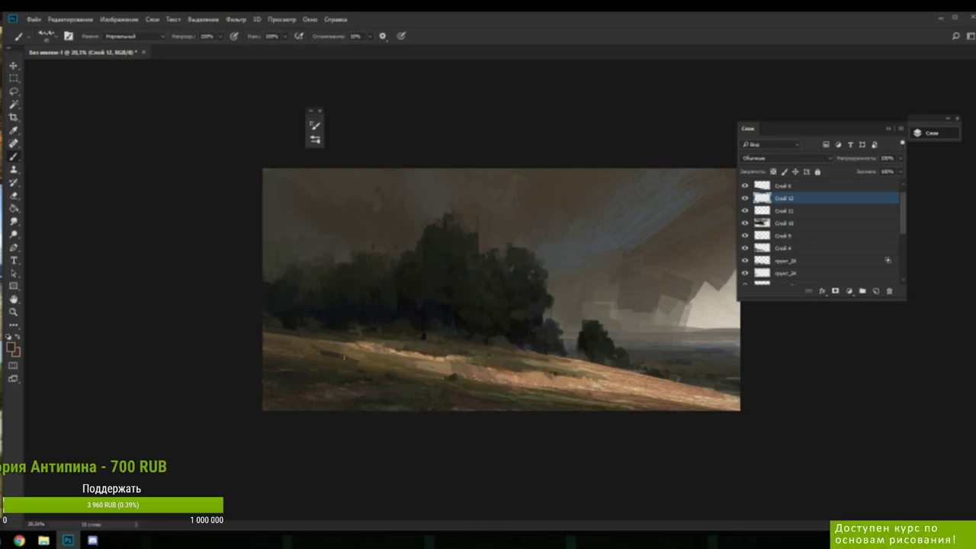
left_click(351, 366, "alt")
left_click_drag(346, 361, 365, 364)
left_click(351, 358, "alt")
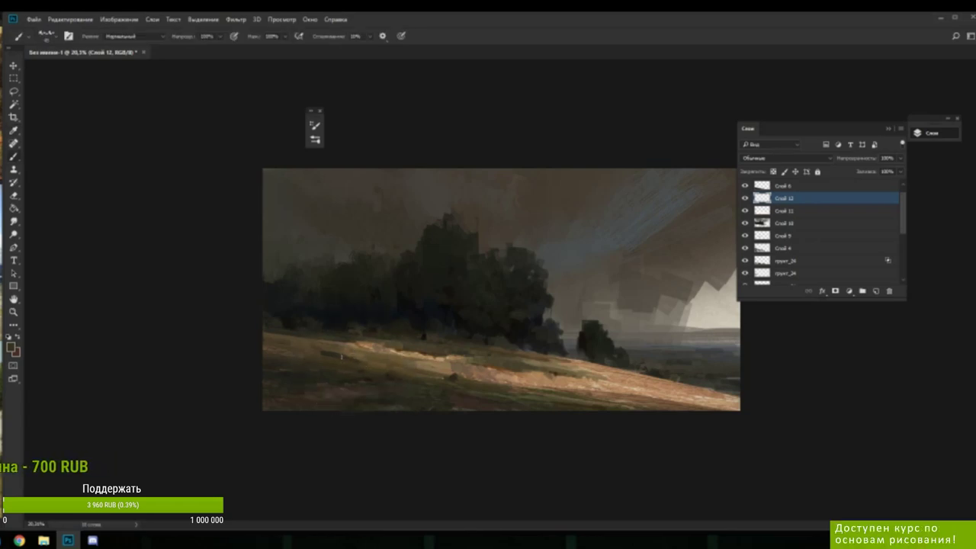
left_click(366, 364, "alt")
left_click(365, 361, "alt")
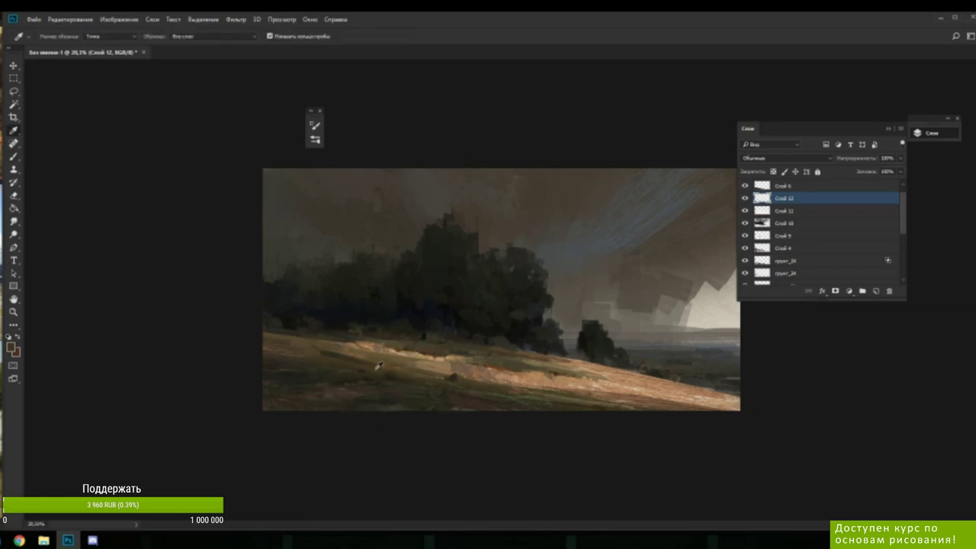
left_click(381, 367, "alt")
- Vary the grass at the slope's far left, under the tree line, with sampled olive and brown tones
left_click(324, 357, "alt")
left_click(330, 354, "alt")
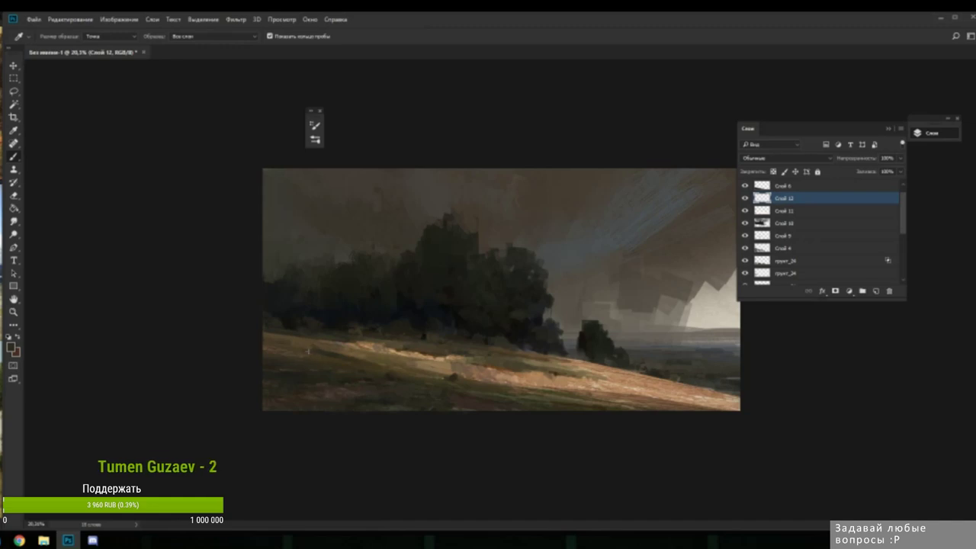
left_click(297, 347, "alt")
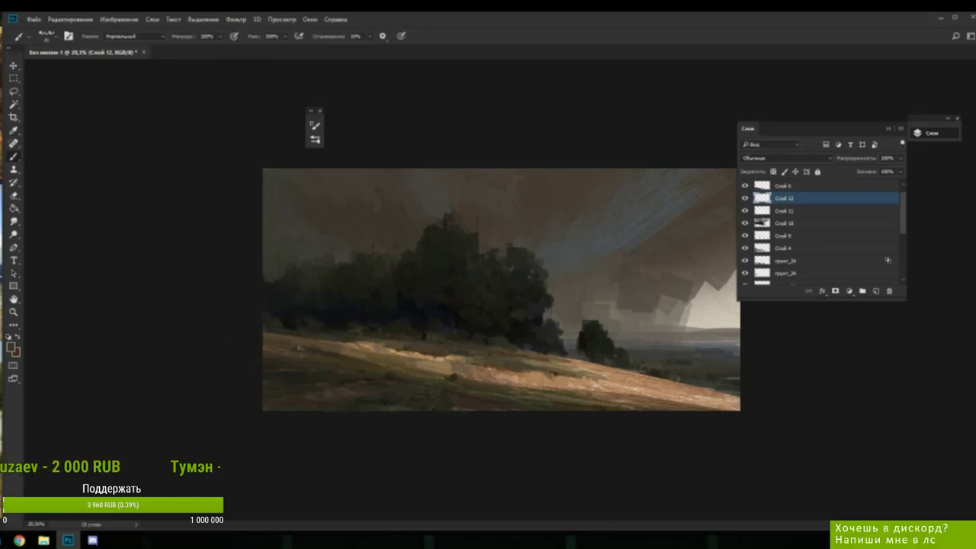
left_click(323, 343, "alt")
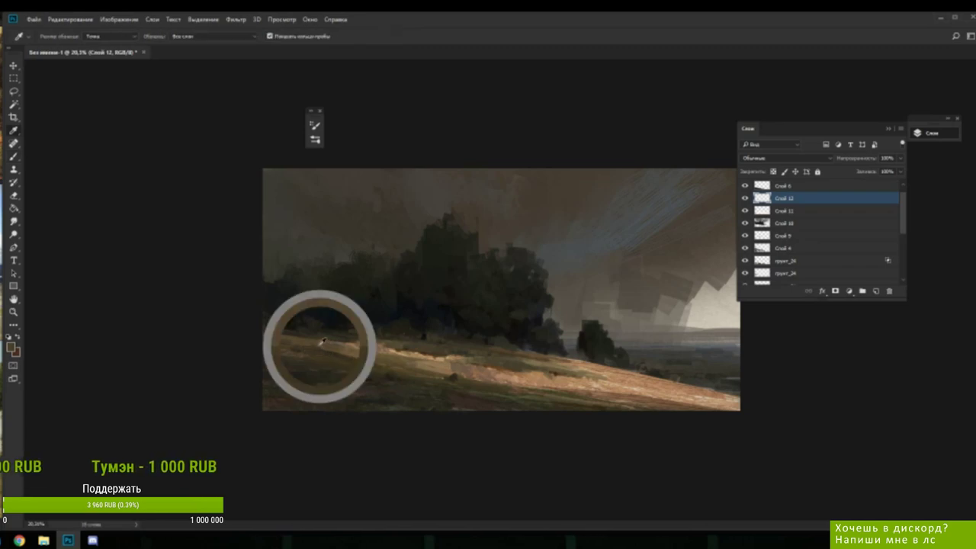
left_click(326, 352, "alt")
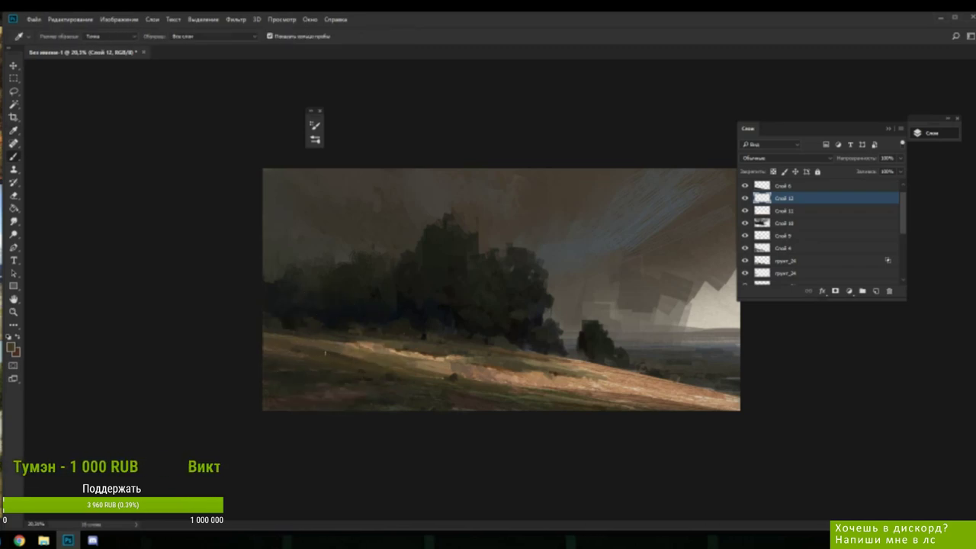
left_click(297, 345, "alt")
left_click(286, 341, "alt")
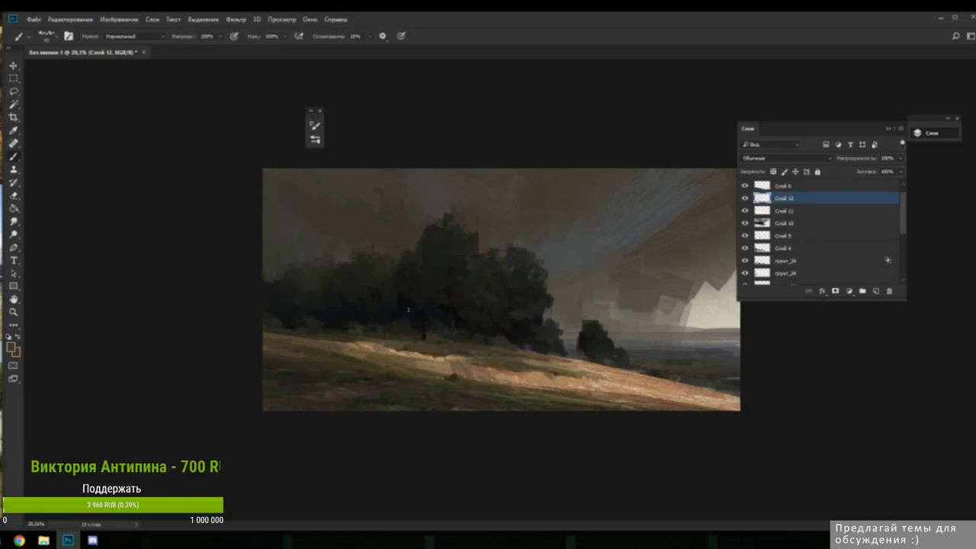
- Reduce the brush size and add finer strokes in sampled tones below the upper end of the light streak
left_click(331, 355, "alt")
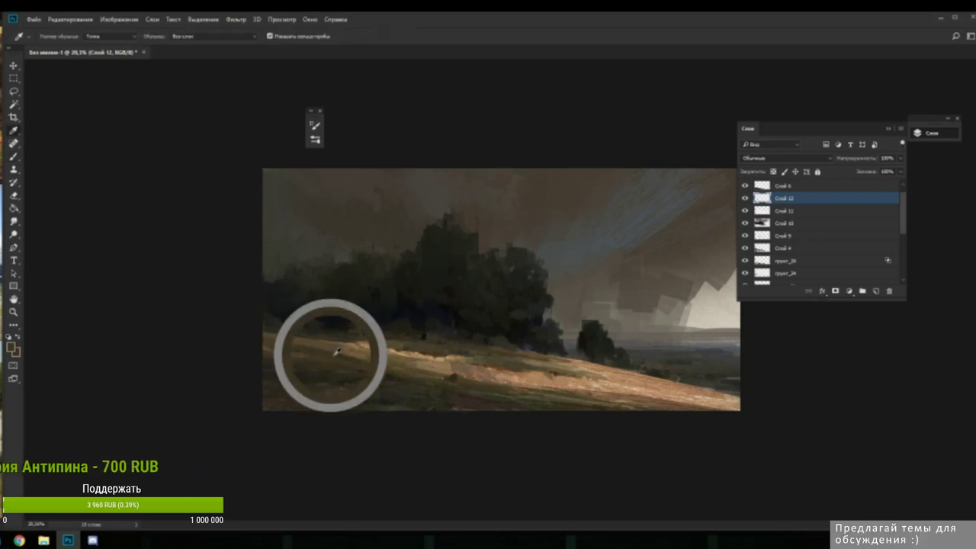
right_click(367, 333)
left_click_drag(430, 278, 424, 277)
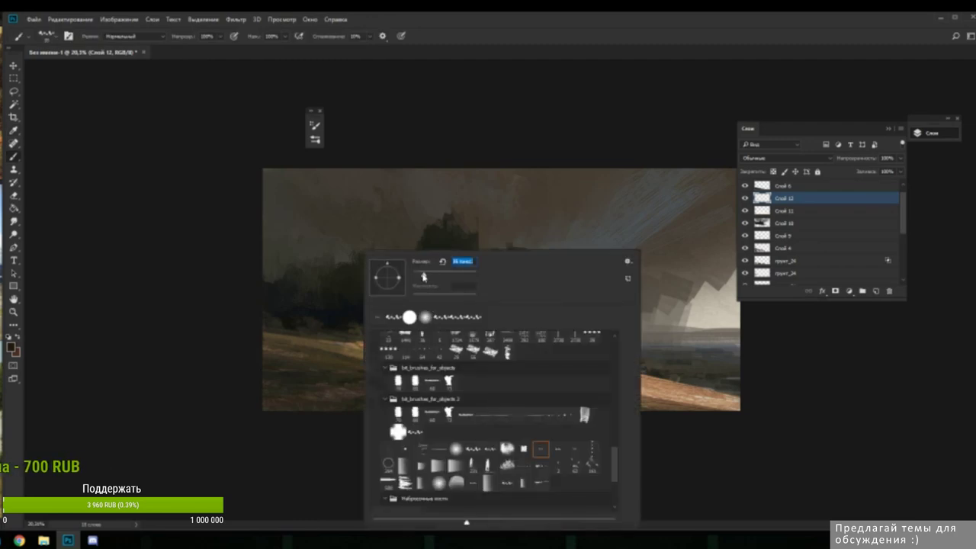
left_click(330, 351)
left_click(329, 352, "alt")
left_click(333, 351, "alt")
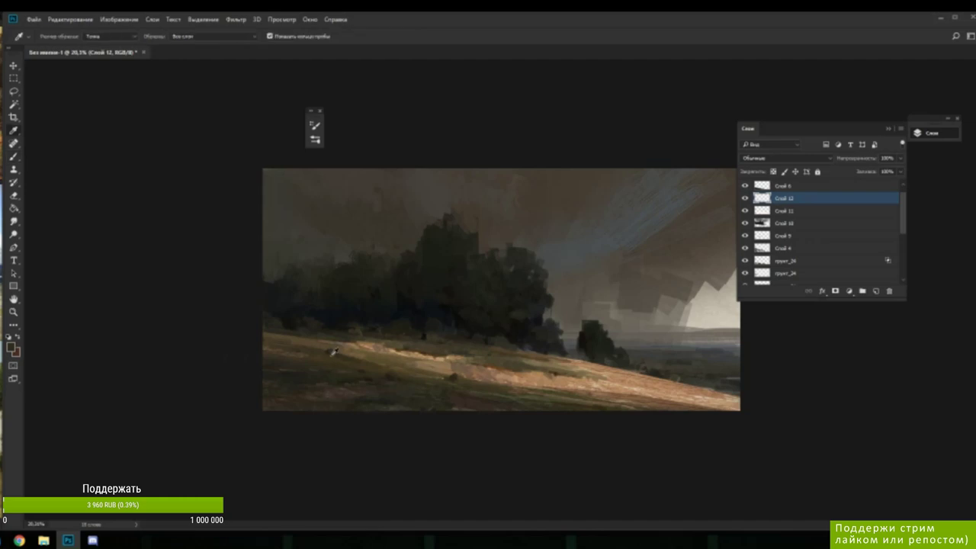
left_click(333, 351, "alt")
left_click(347, 360, "alt")
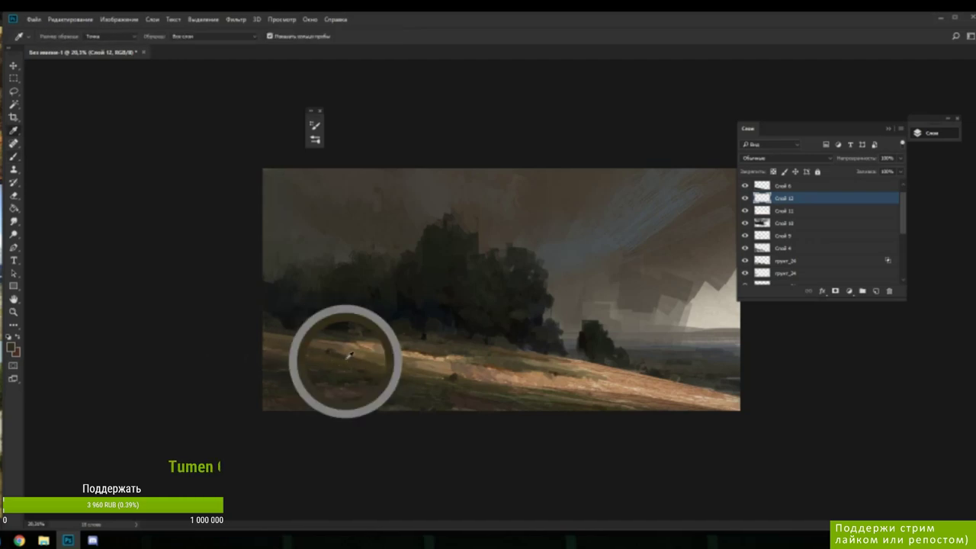
left_click(371, 359, "alt")
left_click(375, 361, "alt")
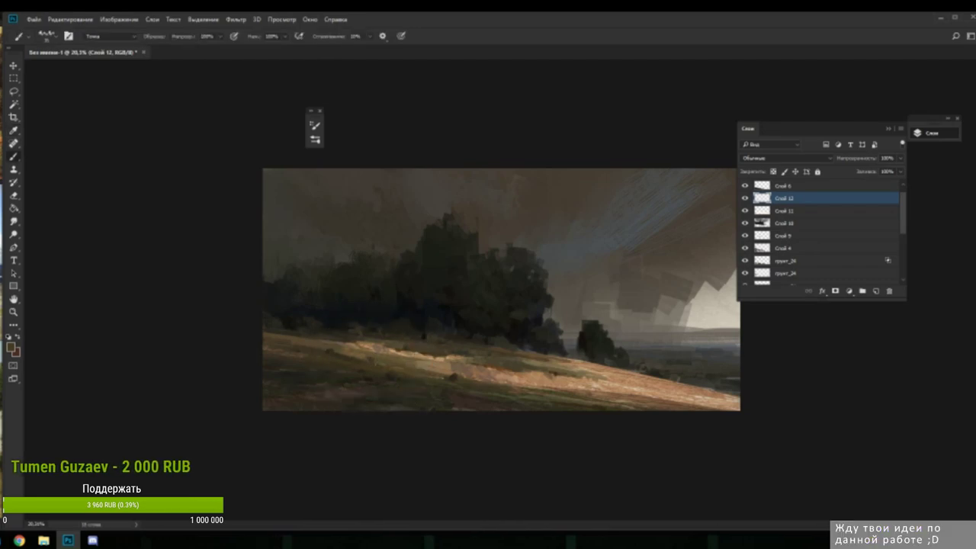
- Adjust the sampled ground colour and touch up the slope's far left edge below the tree line
left_click(380, 362, "alt")
key("n")
left_click(860, 226)
key("Return")
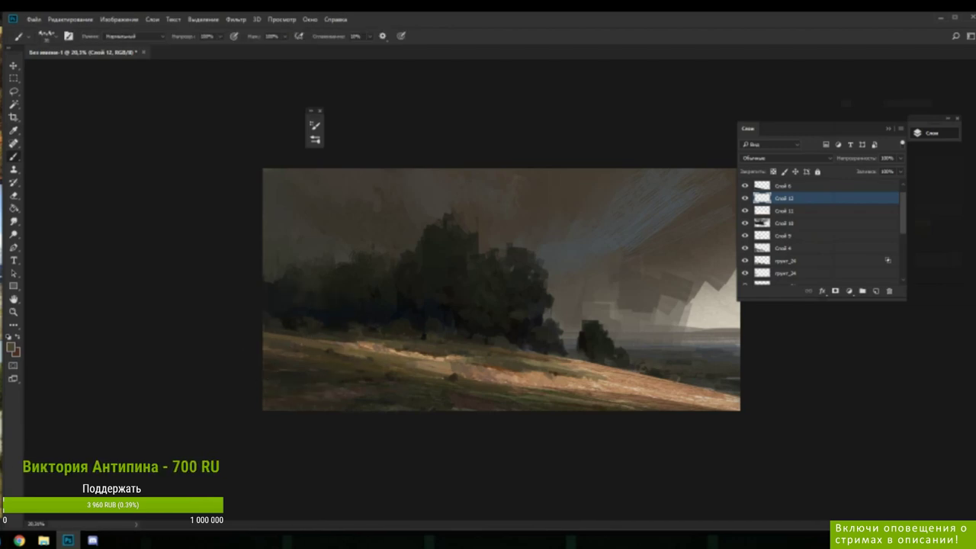
left_click(299, 342, "alt")
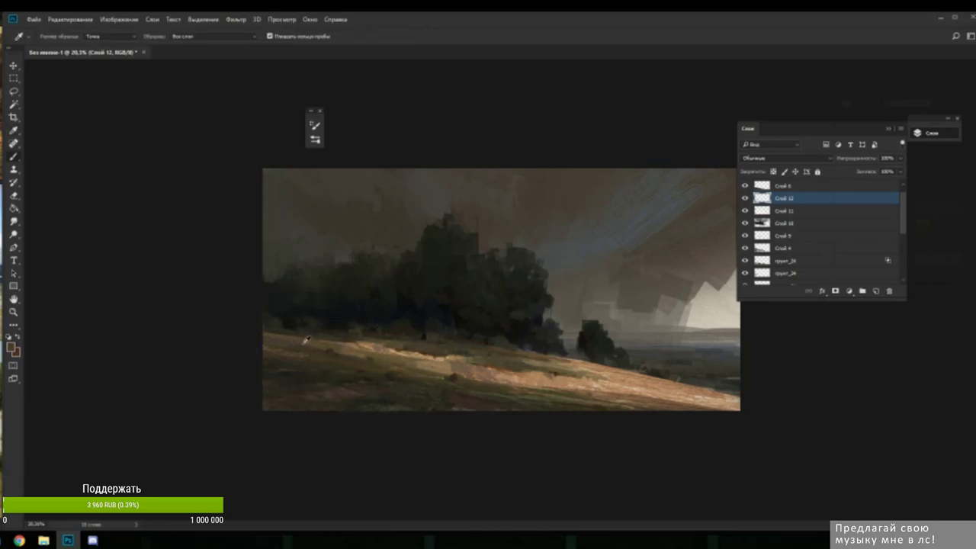
left_click(298, 349, "alt")
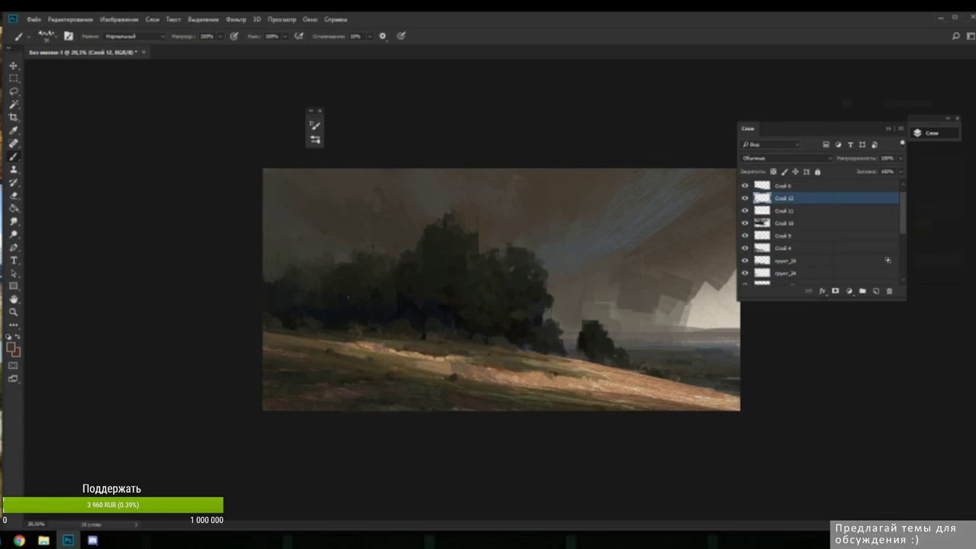
- Paint short strokes in sampled olive and brown tones on the shaded ground below the light streak's upper end
left_click(368, 376, "alt")
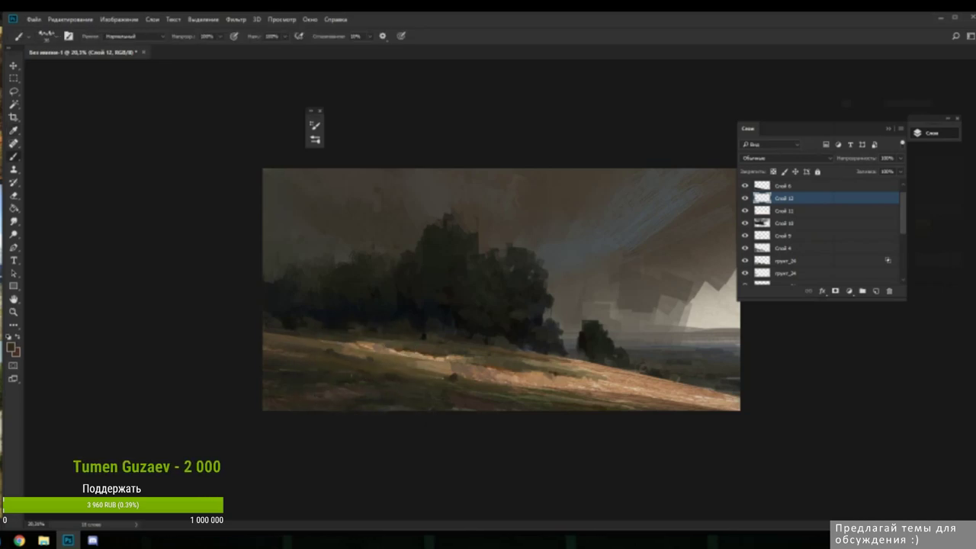
left_click(356, 373)
left_click(346, 372)
left_click(367, 374)
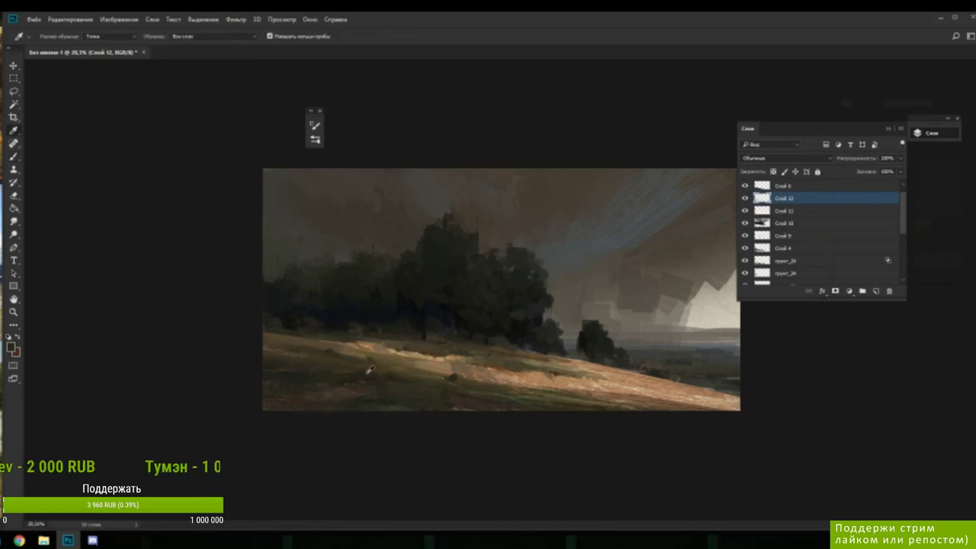
left_click(378, 373)
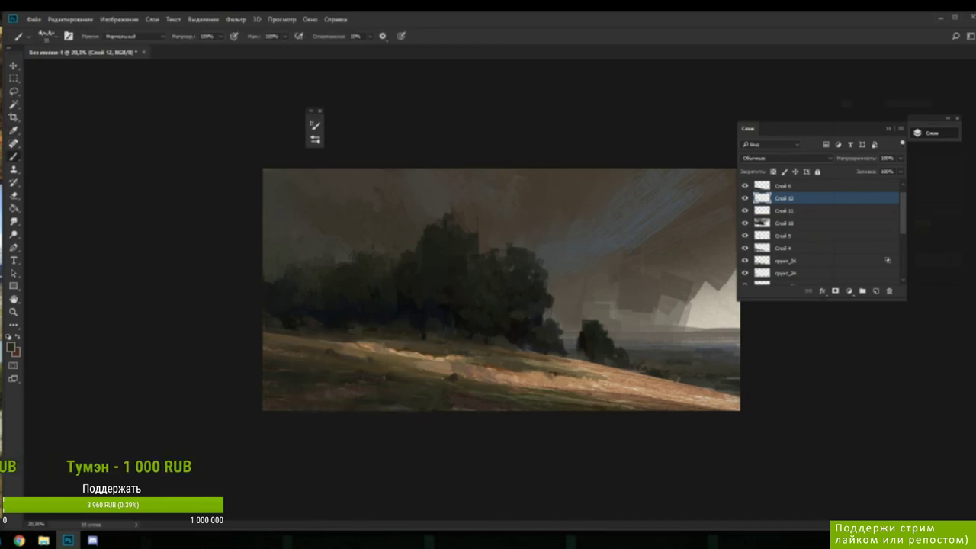
left_click(365, 379)
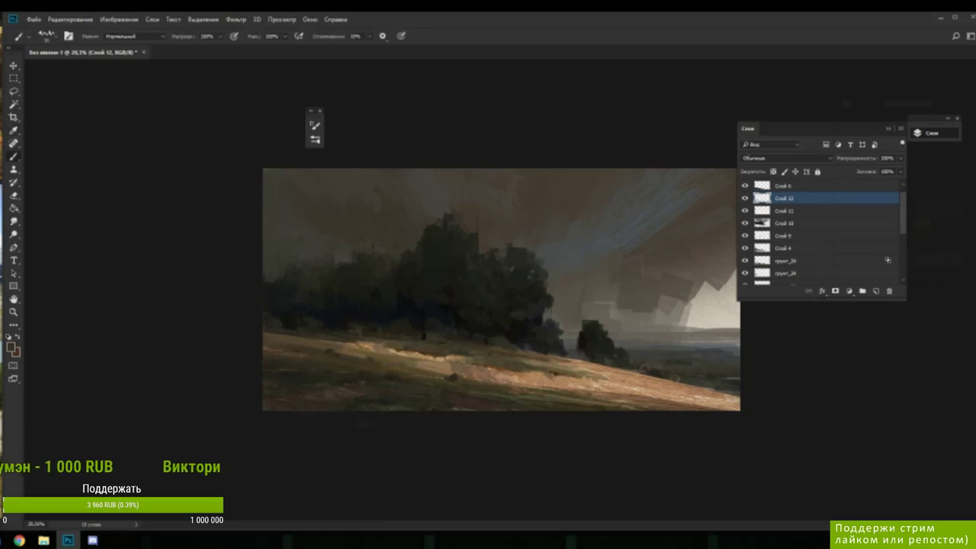
left_click(362, 383, "alt")
left_click(366, 377)
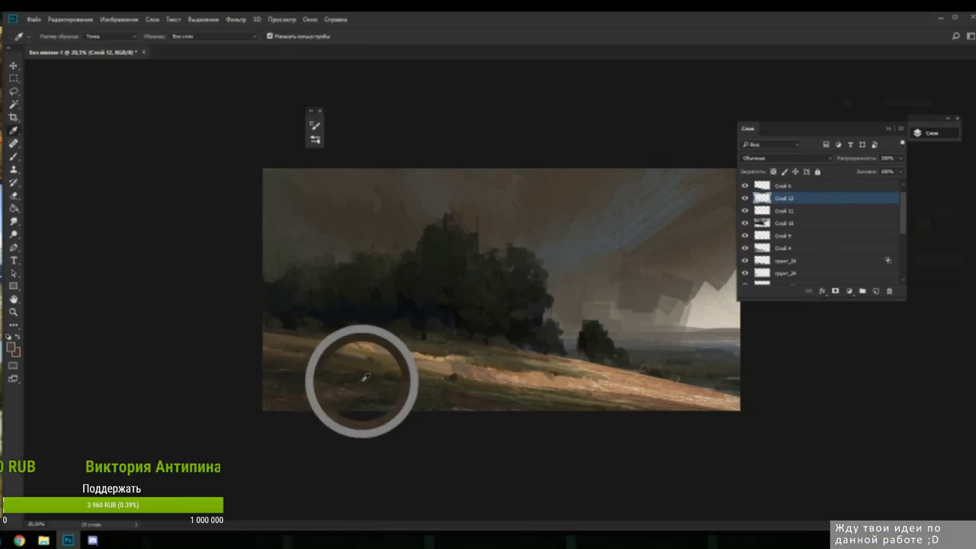
left_click(385, 376, "alt")
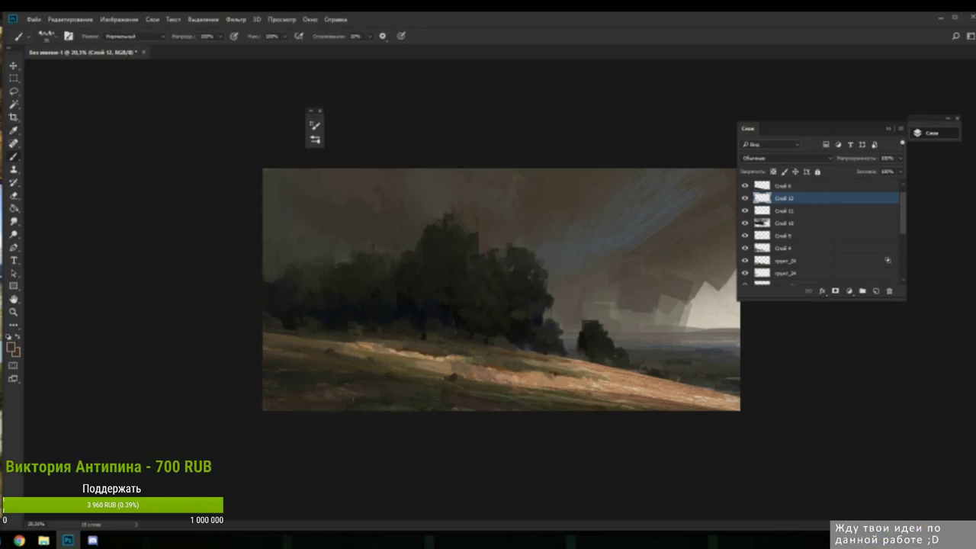
- Work sampled dark brown tones into the shaded foreground near the canvas's lower left corner
key("b")
left_click(330, 393, "alt")
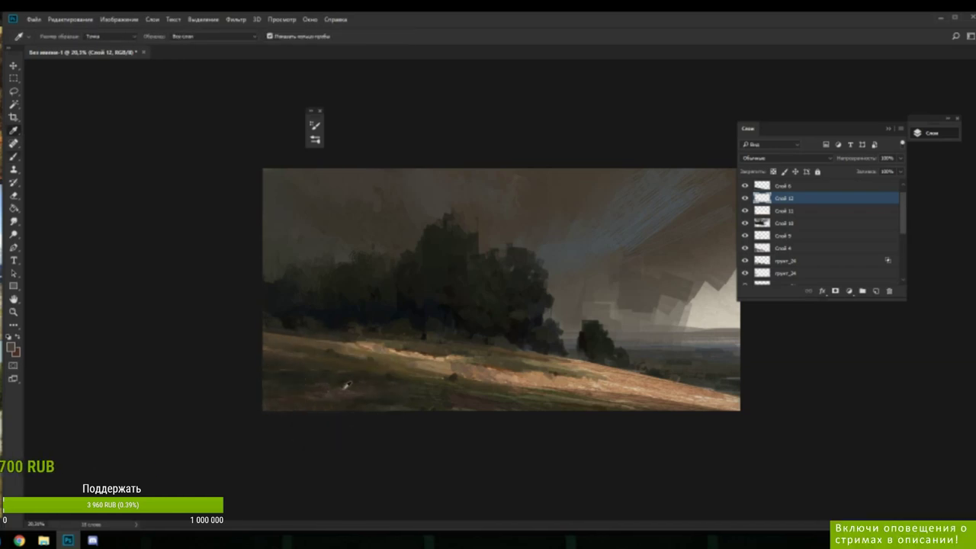
left_click(340, 394, "alt")
key("b")
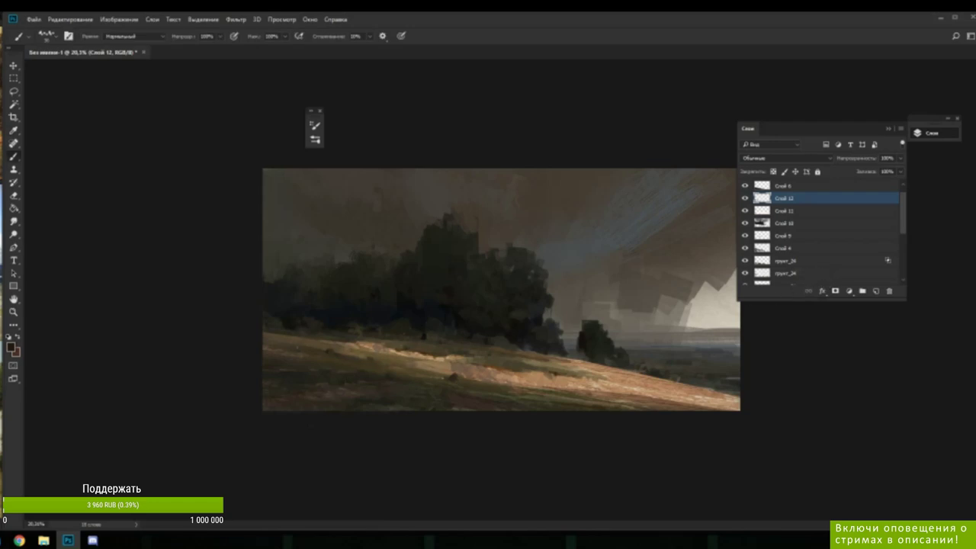
- Blend the grass between the tree line and the far left slope with sampled brown and olive tones
left_click(291, 349, "alt")
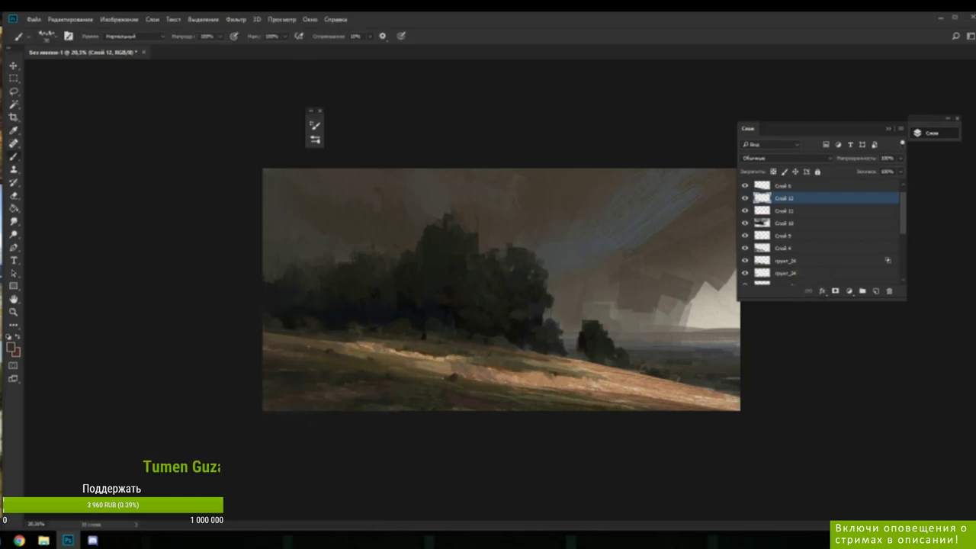
left_click(297, 348, "alt")
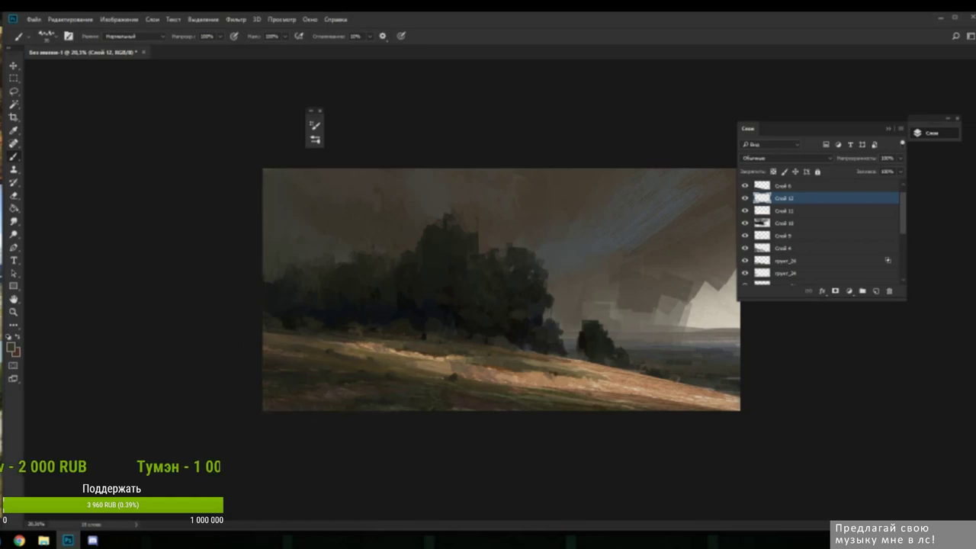
left_click(329, 332, "alt")
left_click(346, 342, "alt")
left_click(291, 334, "alt")
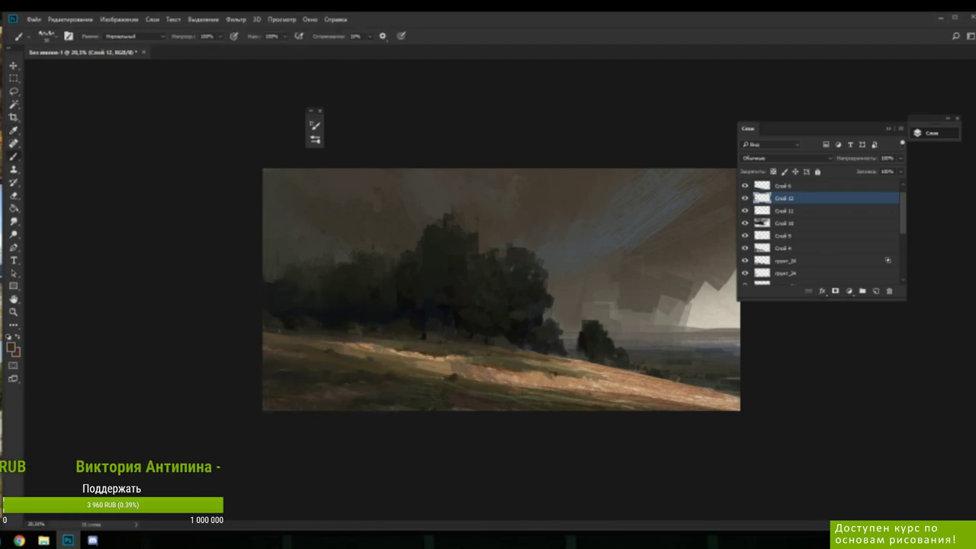
left_click(288, 353, "alt")
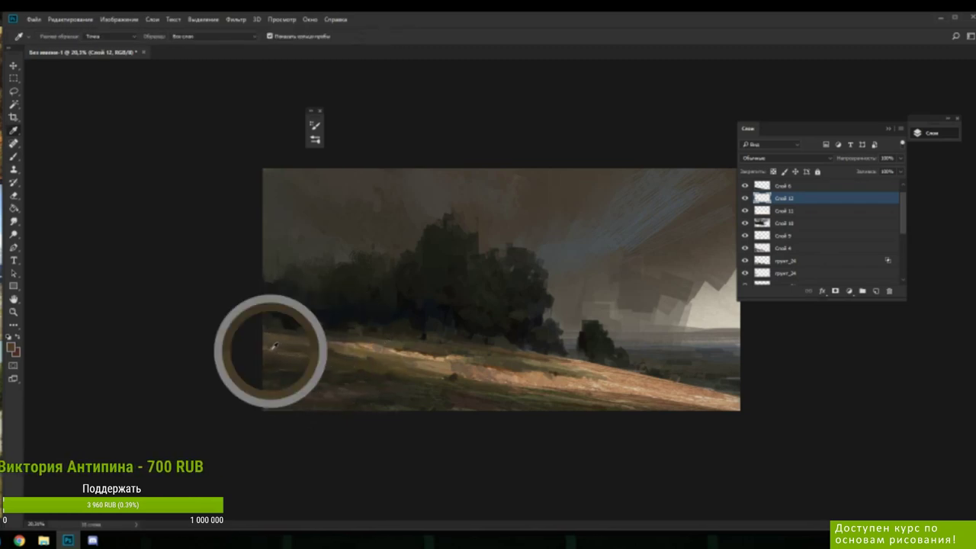
left_click(289, 348, "alt")
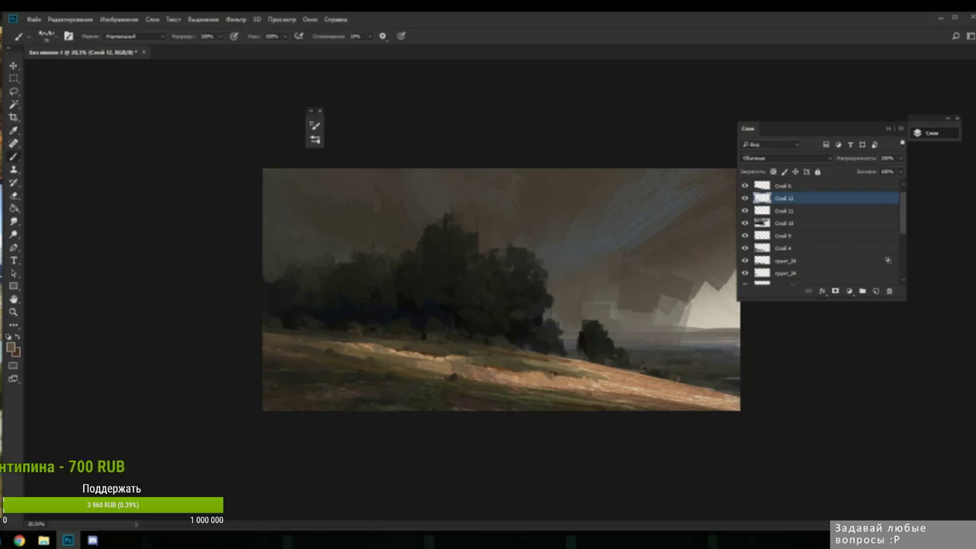
- Reduce the brush size and add fine strokes in sampled tones where the light streak fades into the left slope
right_click(317, 252)
left_click(294, 353)
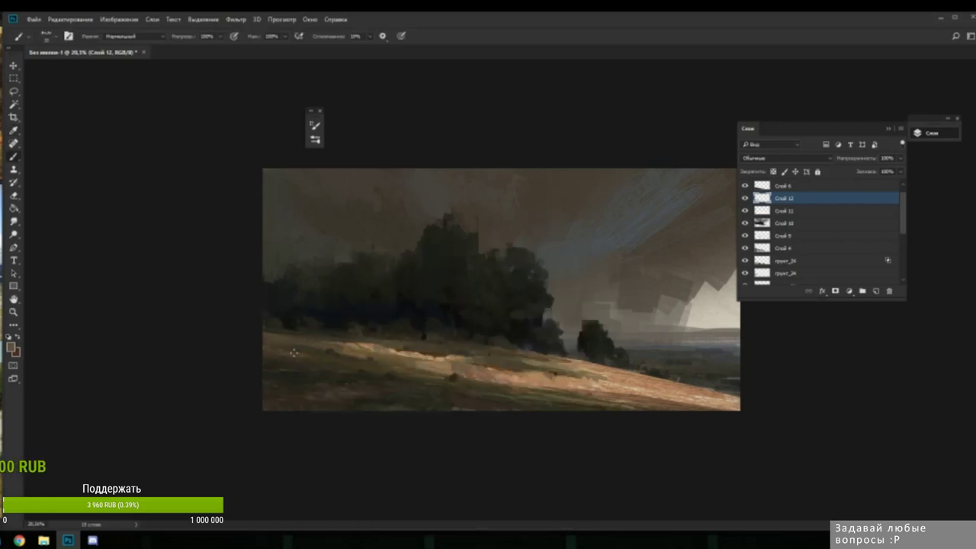
left_click(297, 351, "alt")
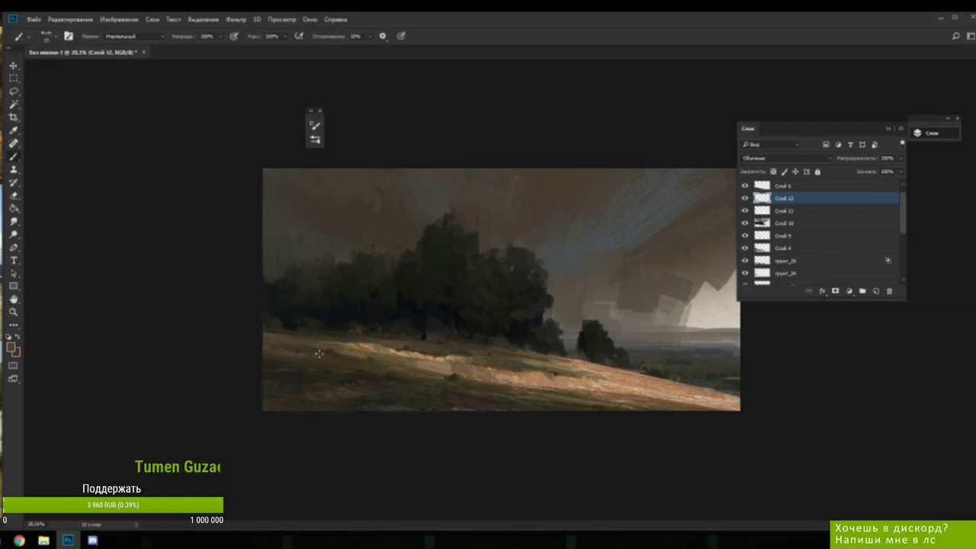
left_click(343, 342, "alt")
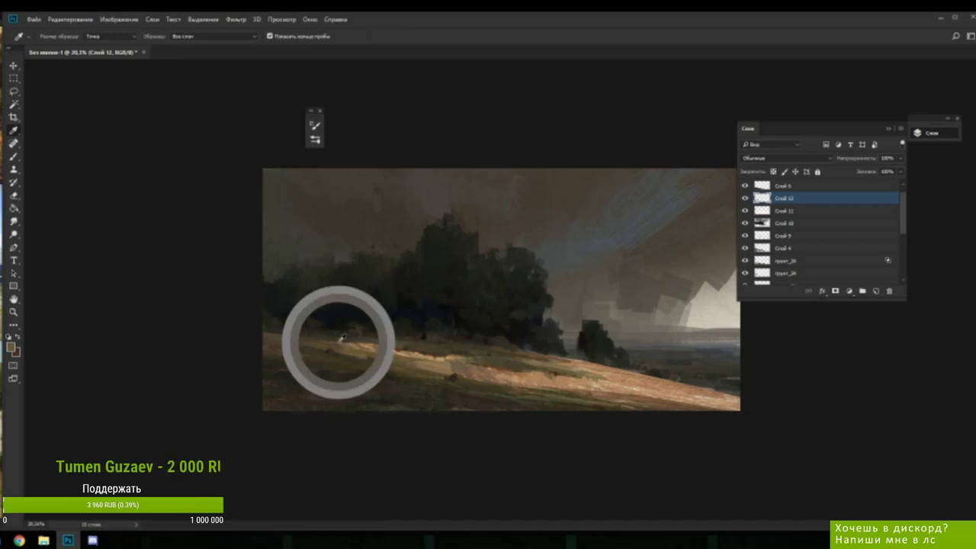
left_click(345, 343, "alt")
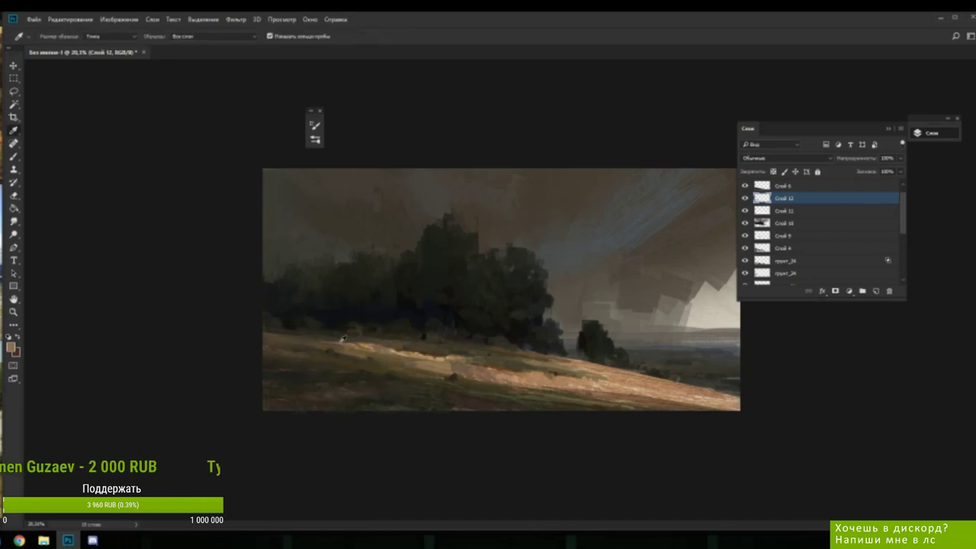
left_click(347, 350, "alt")
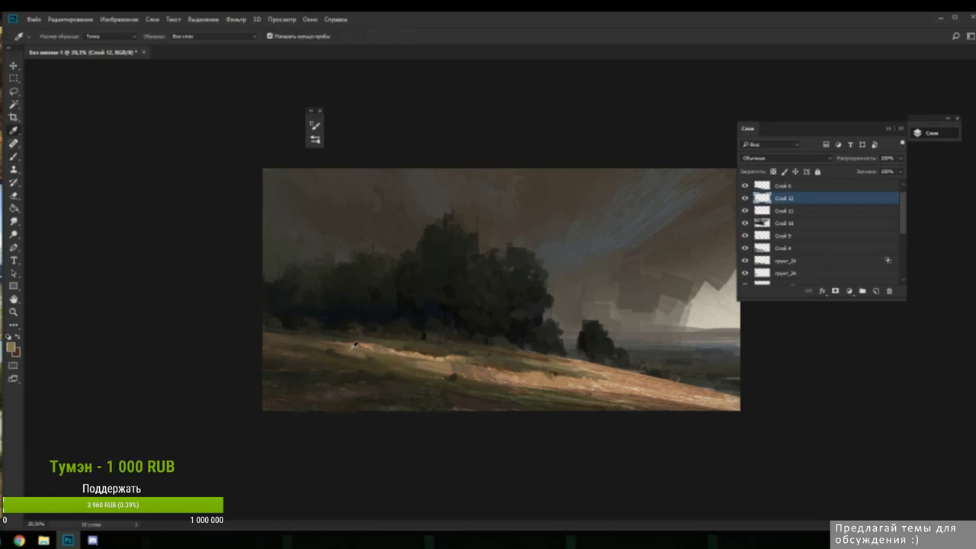
left_click(333, 340, "alt")
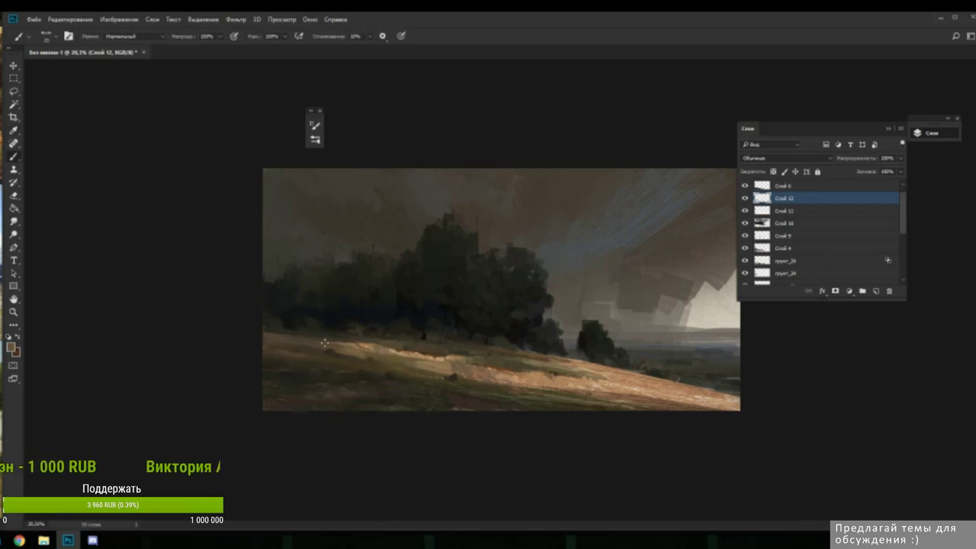
- Refine the upper edge of the light streak below the trees with sampled tan and brown tones
left_click(379, 349, "alt")
left_click(360, 343, "alt")
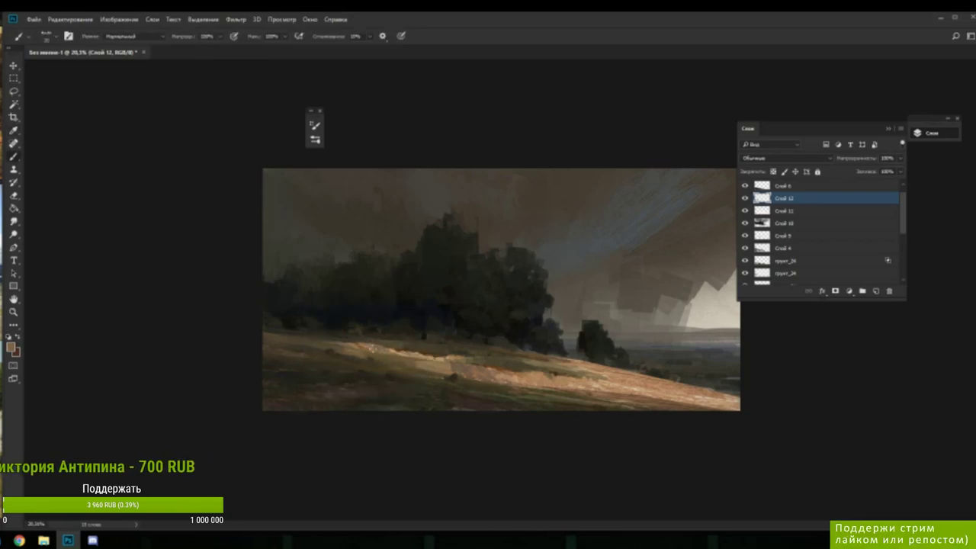
left_click(392, 345, "alt")
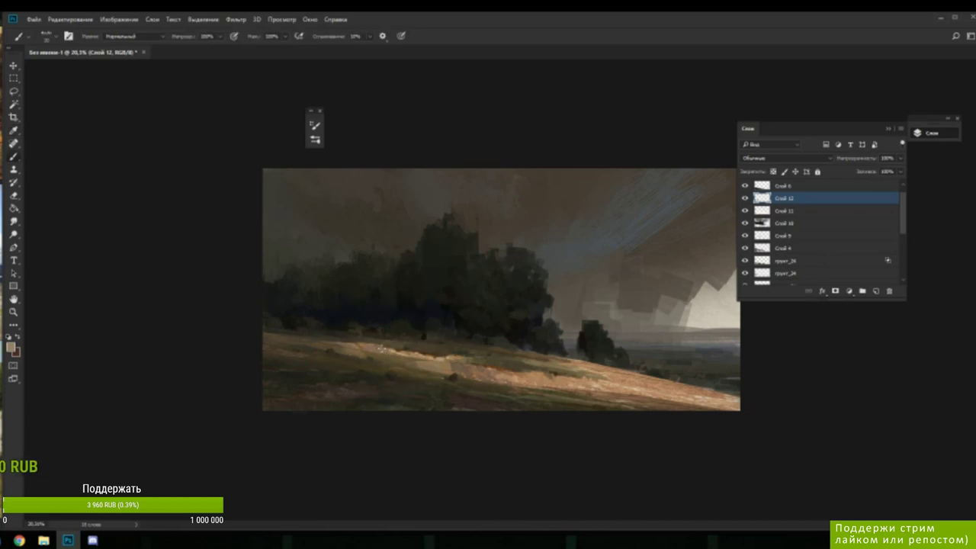
left_click(388, 349, "alt")
left_click(385, 349, "alt")
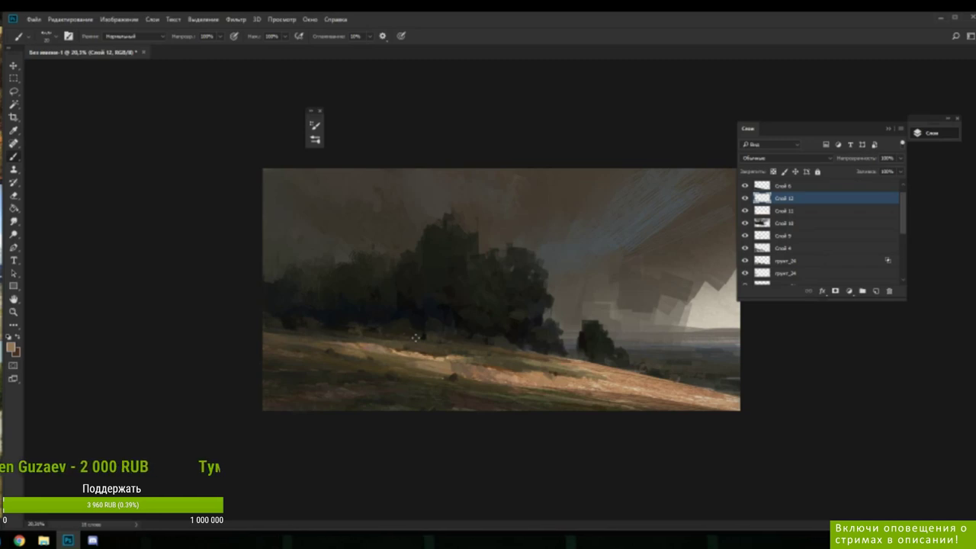
left_click(334, 336, "alt")
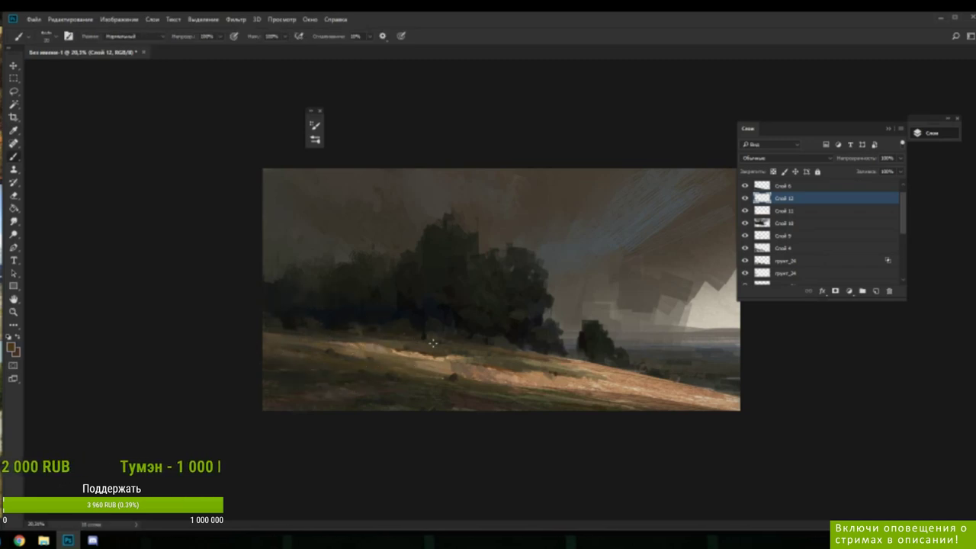
- Enlarge the brush and paint sampled dark foliage tones into the left side of the central trees
left_click(427, 301, "alt")
right_click(488, 304)
left_click(559, 276)
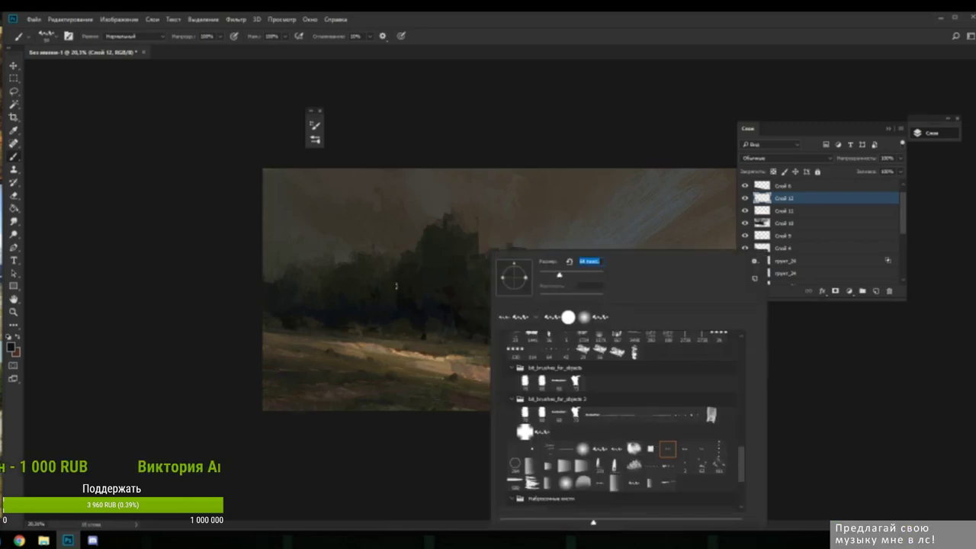
left_click(396, 286)
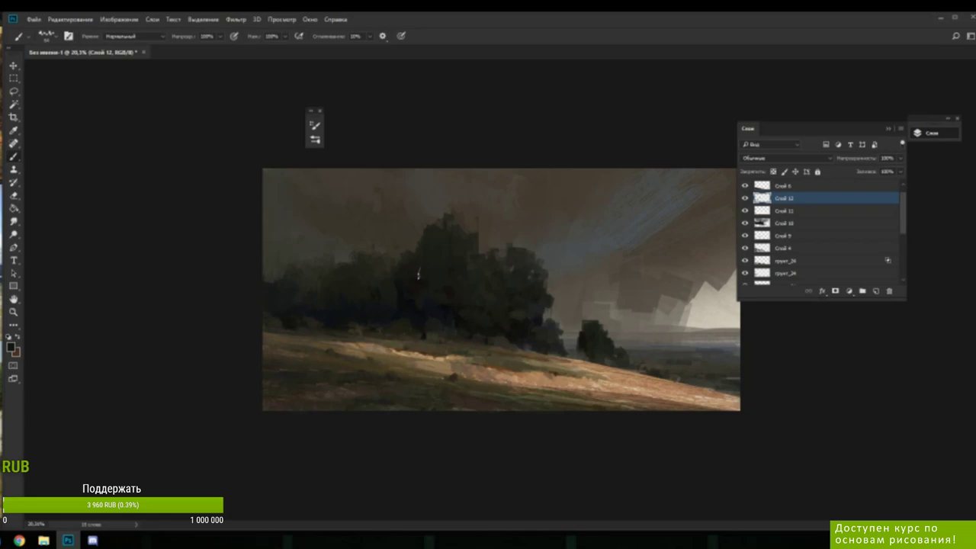
key("i")
left_click(414, 303, "alt")
left_click(425, 320, "alt")
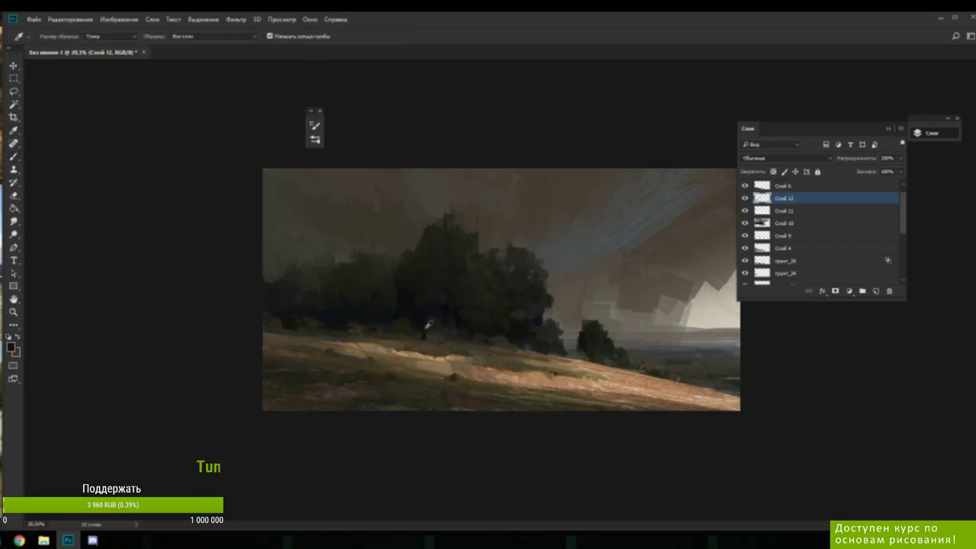
- Resize the brush and soften the grass edge beneath the left trees with sampled dark olive tones
right_click(427, 324)
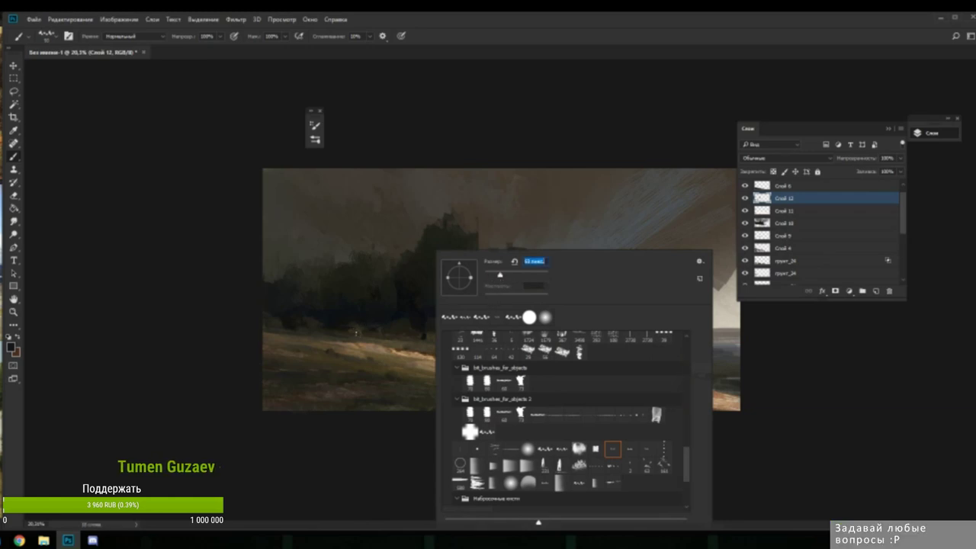
left_click(356, 333)
left_click(360, 336, "alt")
left_click(351, 333, "alt")
left_click(371, 336, "alt")
left_click(355, 331, "alt")
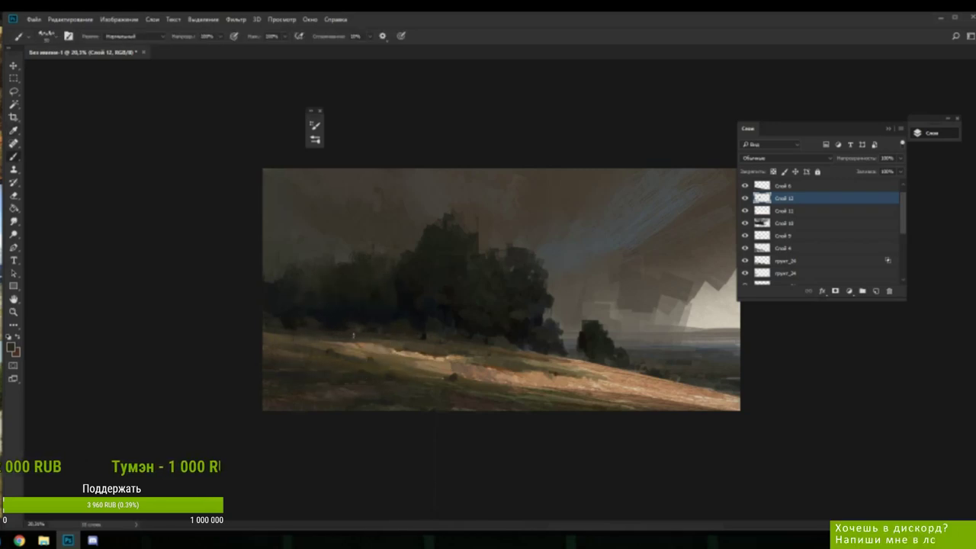
- Shape small bushes at the base of the left tree mass with sampled grass and dark foliage tones
key("alt")
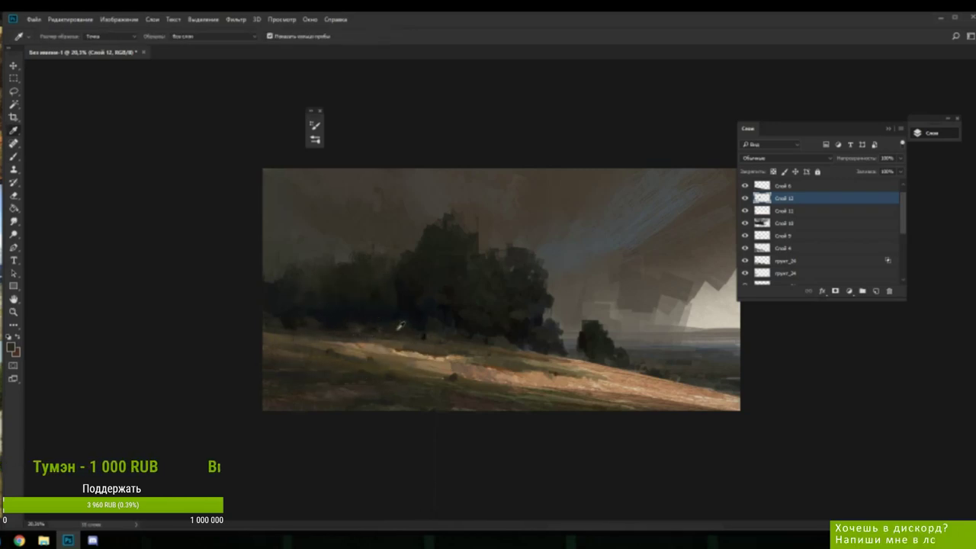
left_click(358, 333, "alt")
right_click(376, 316)
key("Escape")
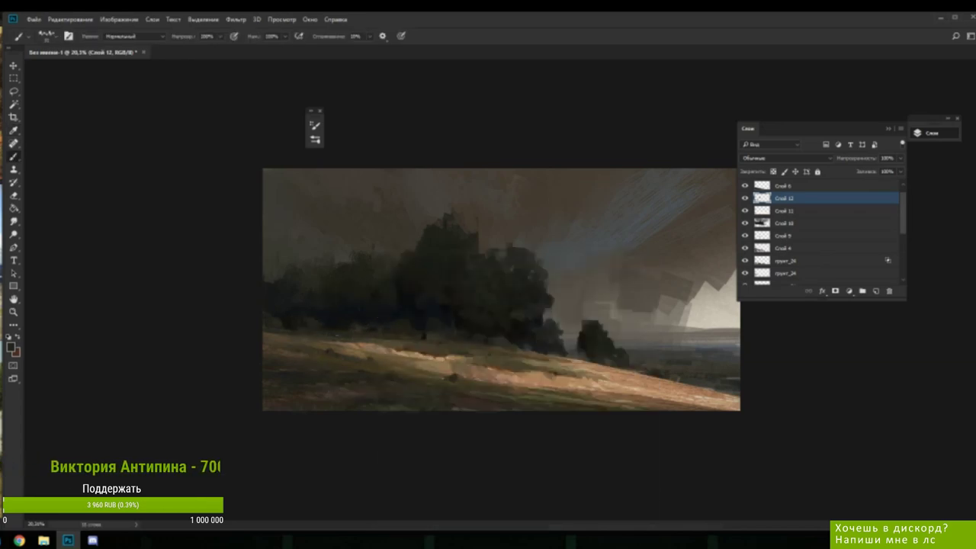
left_click(333, 338, "alt")
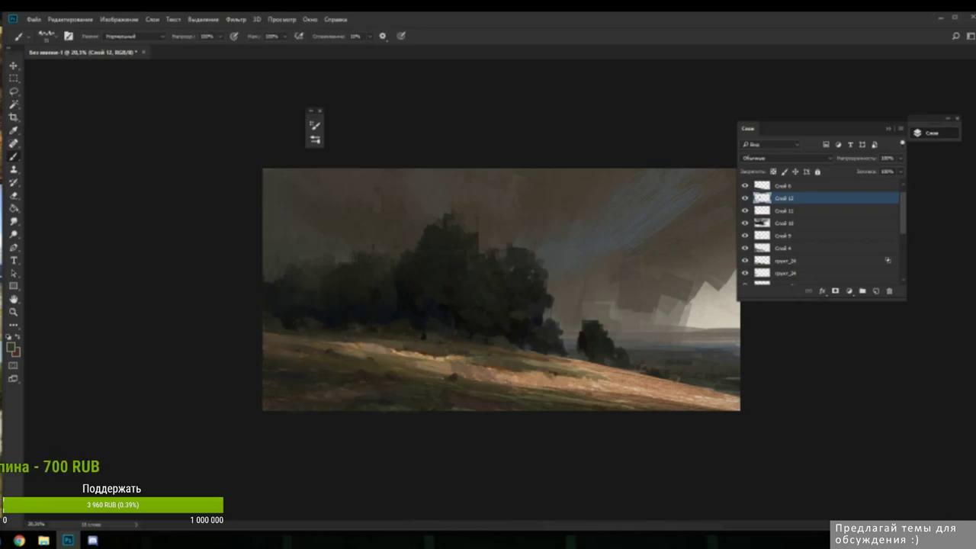
left_click(363, 329, "alt")
left_click(353, 329, "alt")
left_click(367, 320, "alt")
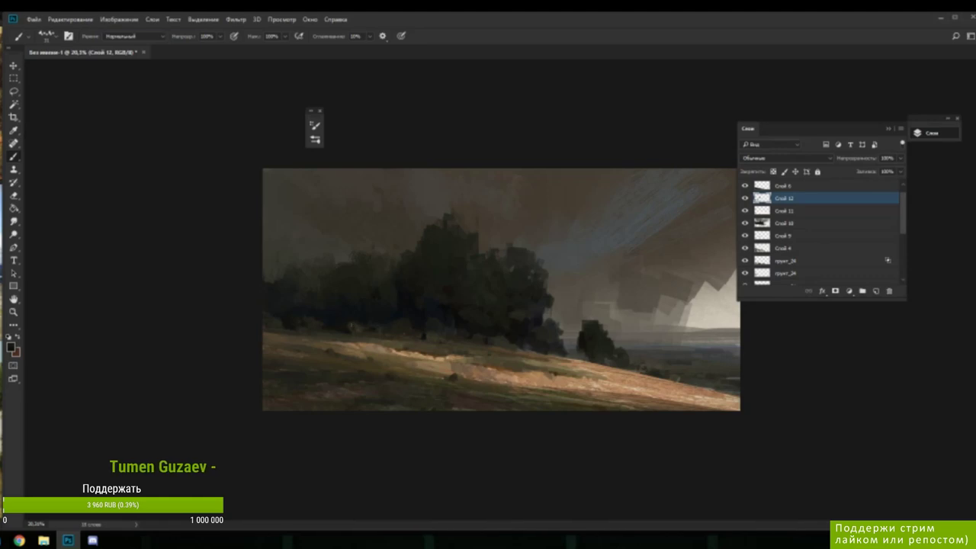
- Adjust the brush size and refine the bushes and grass edge beneath the left trees with sampled dark foliage and olive tones
left_click(357, 337, "alt")
left_click_drag(352, 324, 353, 329)
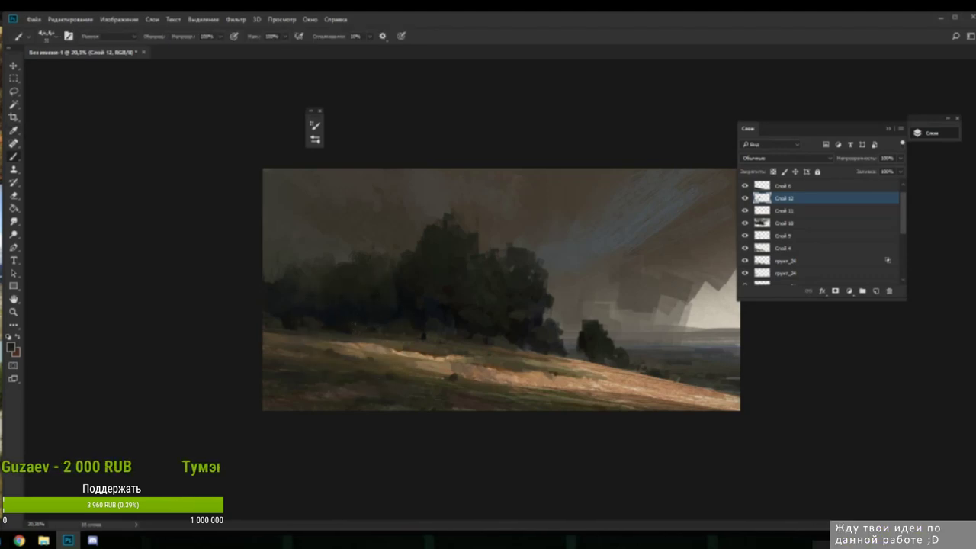
left_click(352, 319, "alt")
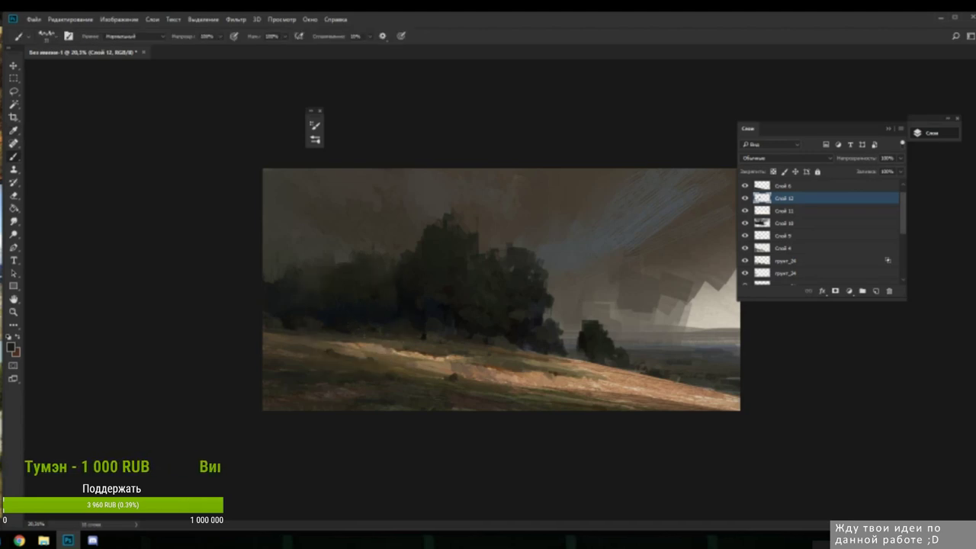
right_click(429, 278)
left_click_drag(430, 276, 433, 278)
left_click(354, 336)
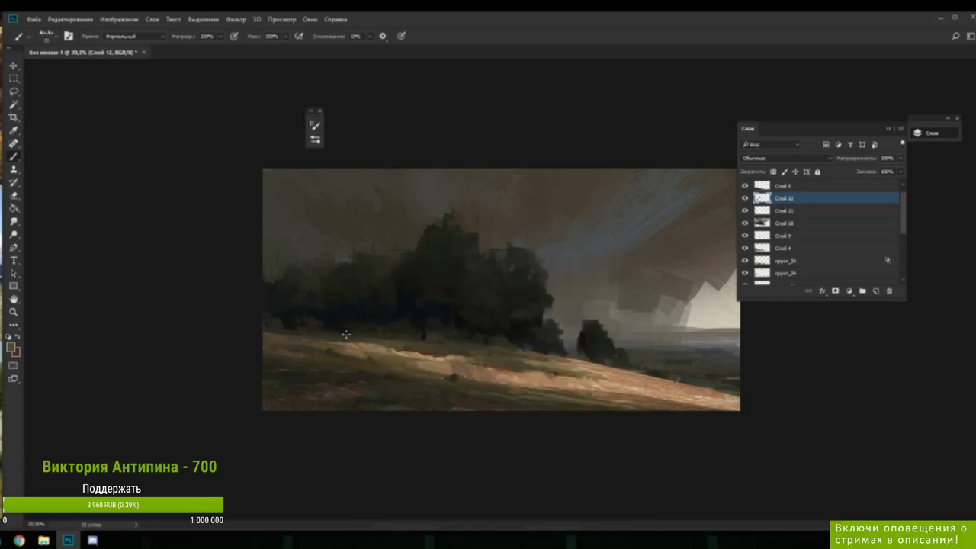
left_click(347, 332, "alt")
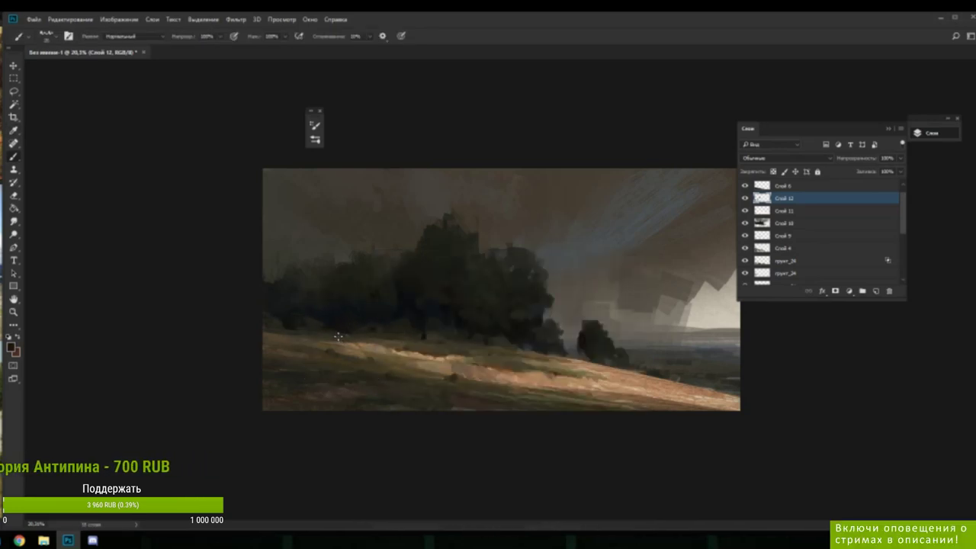
left_click(353, 336, "alt")
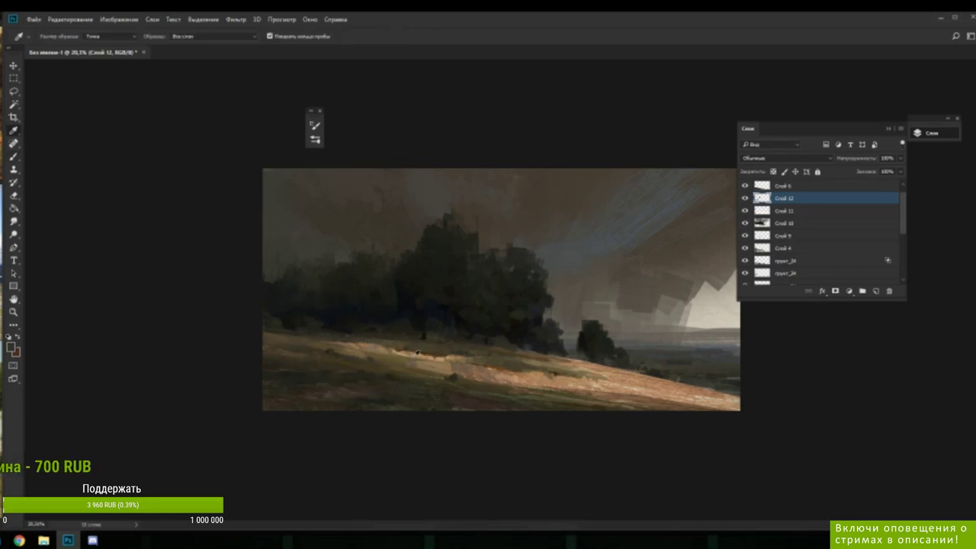
- Break up the lower edge of the light streak below the central trees with sampled tan, brown and olive tones
left_click(409, 349, "alt")
left_click(415, 355, "alt")
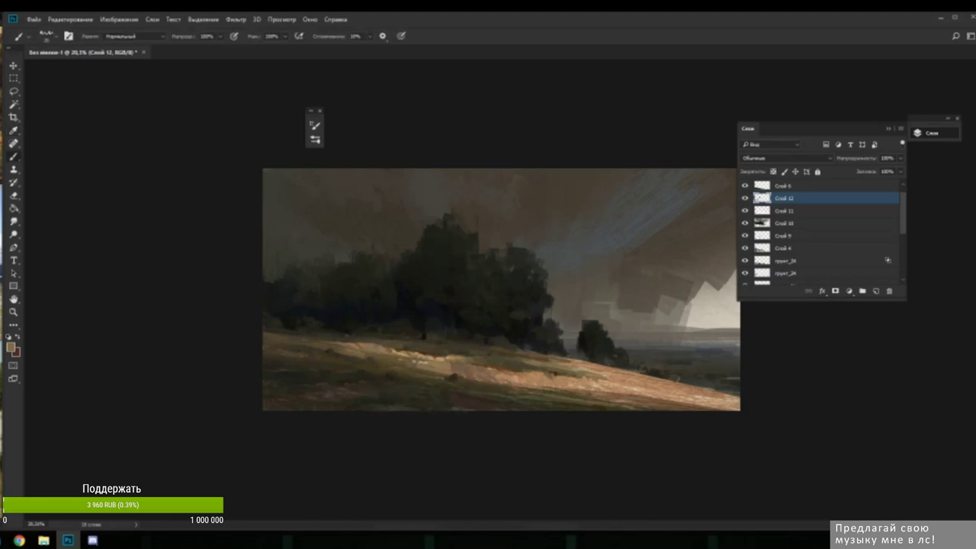
left_click(427, 360, "alt")
left_click(431, 362, "alt")
left_click(427, 363, "alt")
left_click(342, 387, "alt")
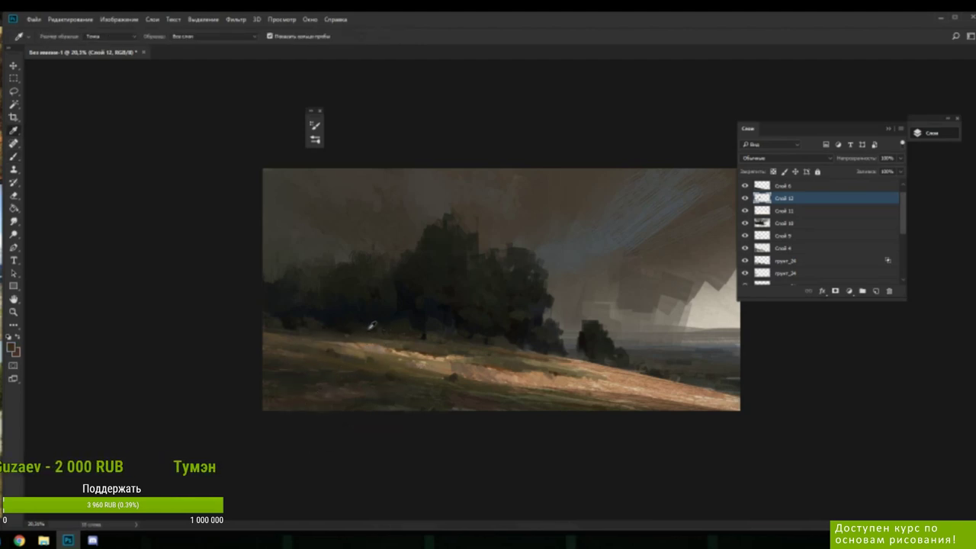
- Choose a dark orange-brown paint colour, resize the brush and paint over the shaded slope below the light streak's left end
left_click(393, 354, "alt")
key("n")
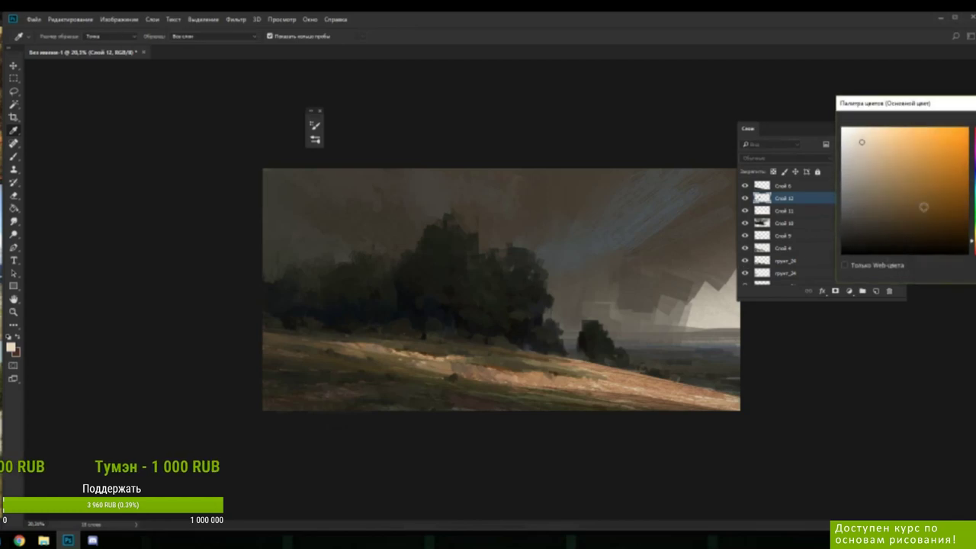
left_click(950, 227)
key("Return")
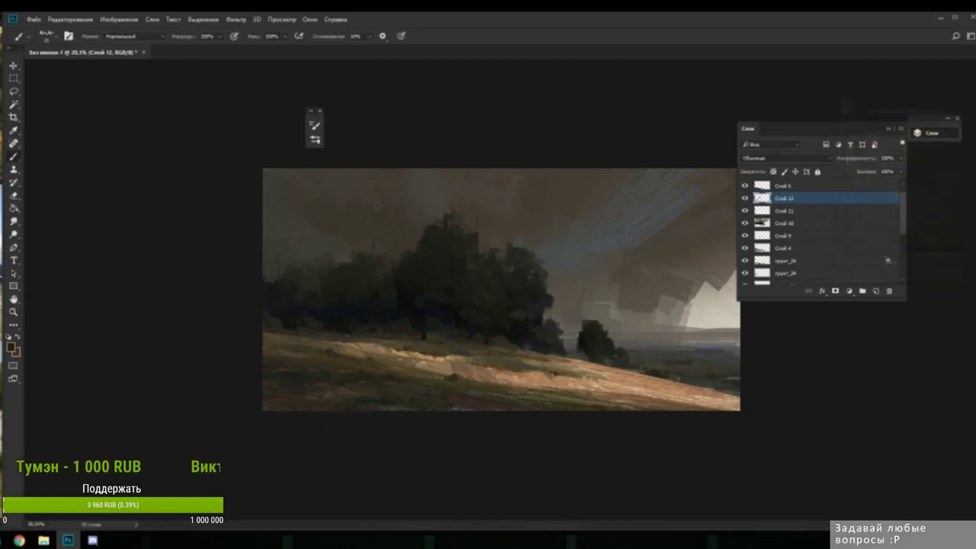
right_click(355, 369)
left_click_drag(425, 276, 427, 277)
left_click(358, 351)
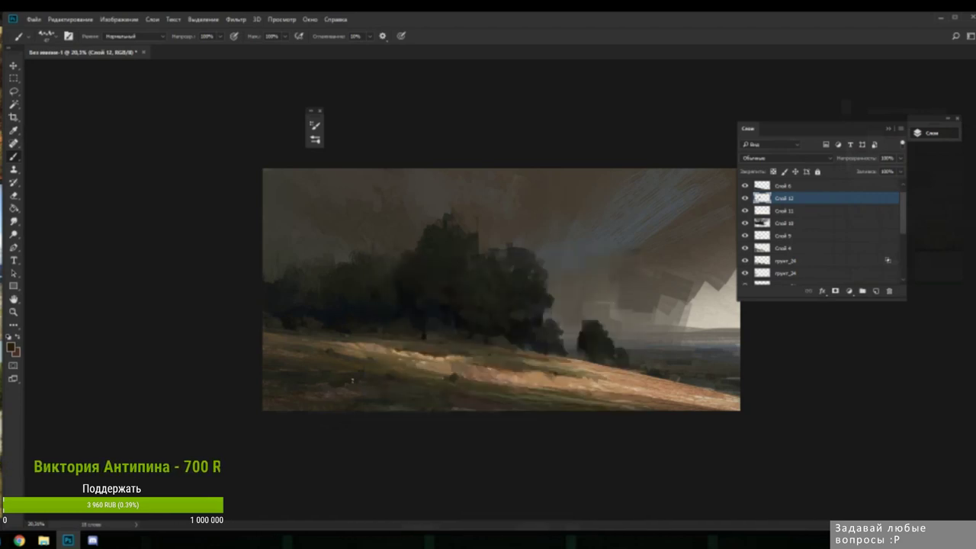
- Darken the brown paint colour, readjust the brush size and add darker accents to the shaded left foreground
key("n")
left_click(944, 244)
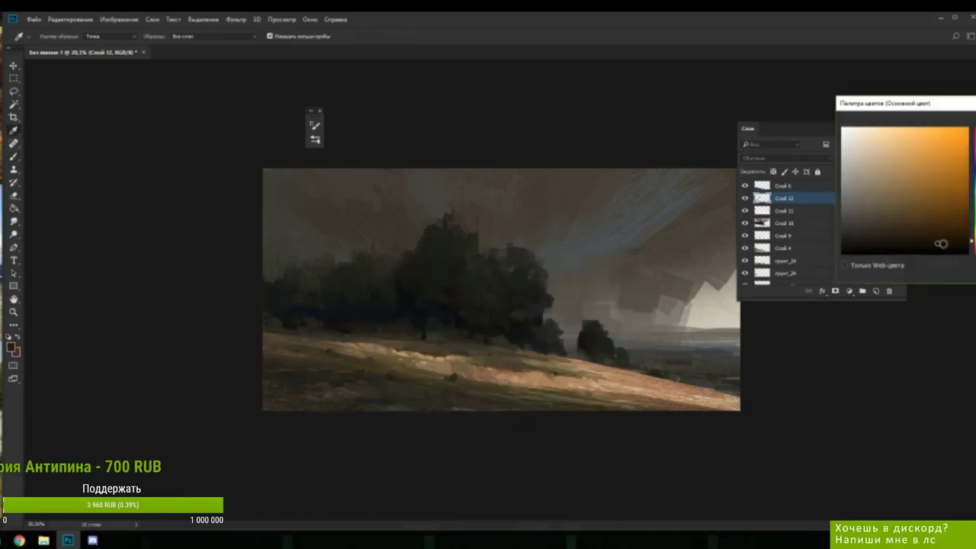
key("Return")
right_click(360, 358)
left_click_drag(428, 277, 426, 277)
left_click(343, 373)
- Blend the left foreground grass with short strokes of sampled dark olive and brown tones
left_click(334, 378, "alt")
left_click(337, 380, "alt")
left_click(339, 379, "alt")
left_click(338, 379, "alt")
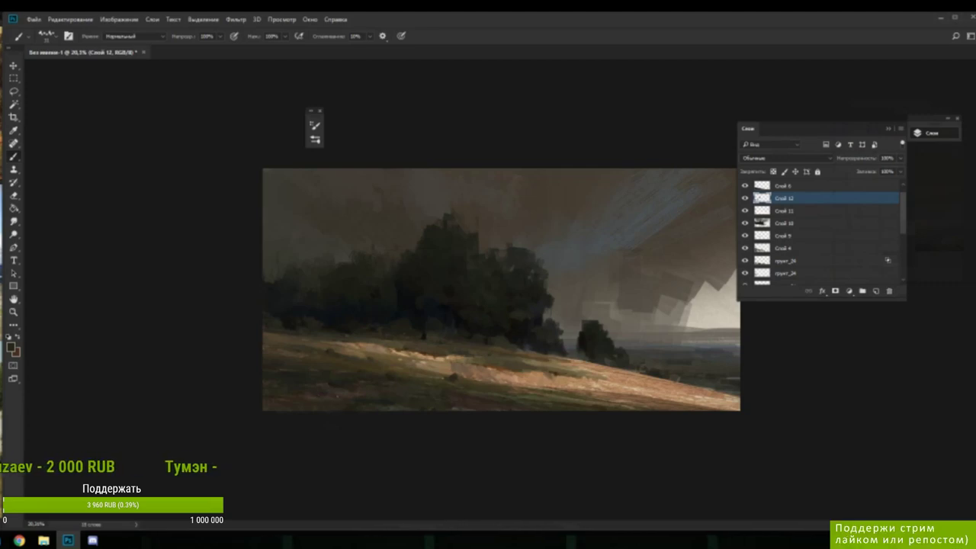
left_click(348, 390, "alt")
left_click(344, 382, "alt")
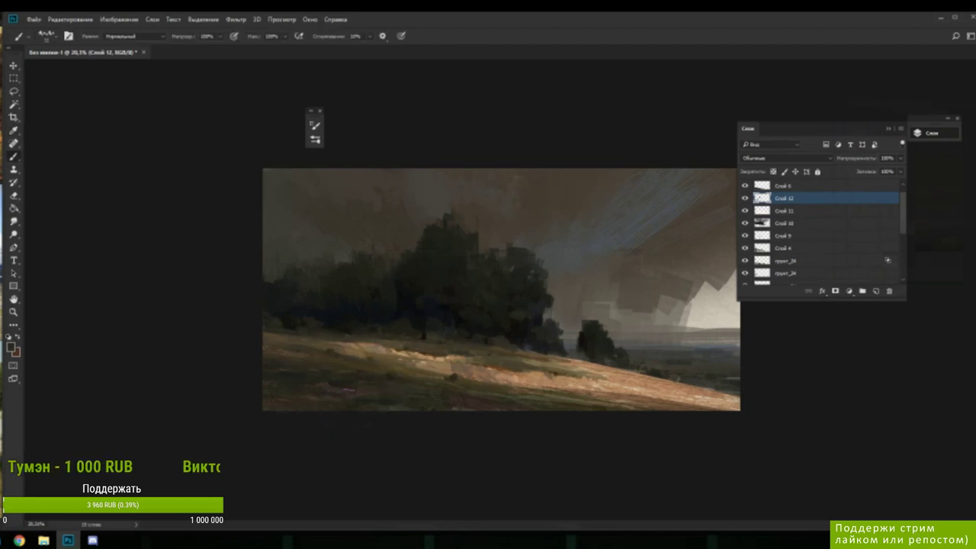
left_click(334, 384, "alt")
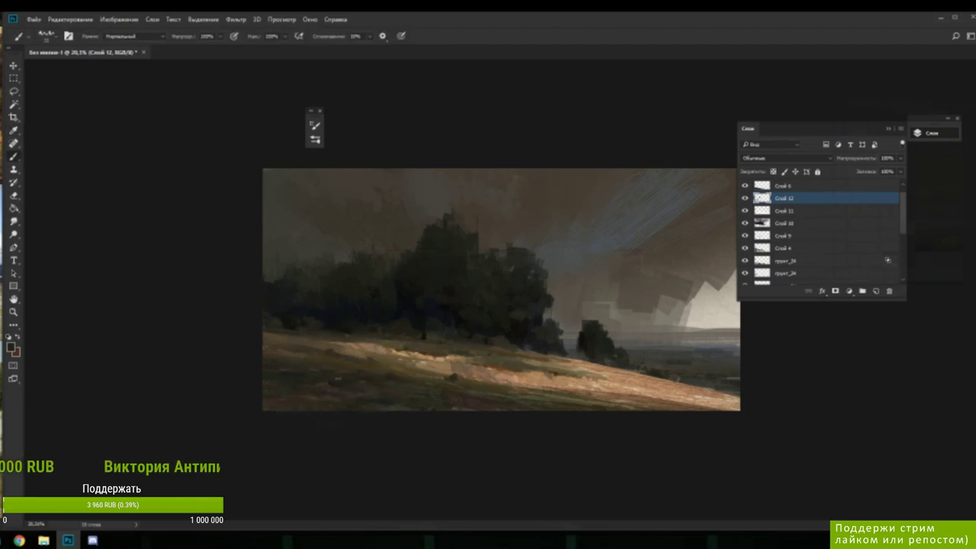
- Shift the sampled foreground colour to a dark reddish brown and paint it into the shaded ground
left_click(367, 373, "alt")
key("n")
left_click_drag(974, 237, 974, 247)
left_click(947, 240)
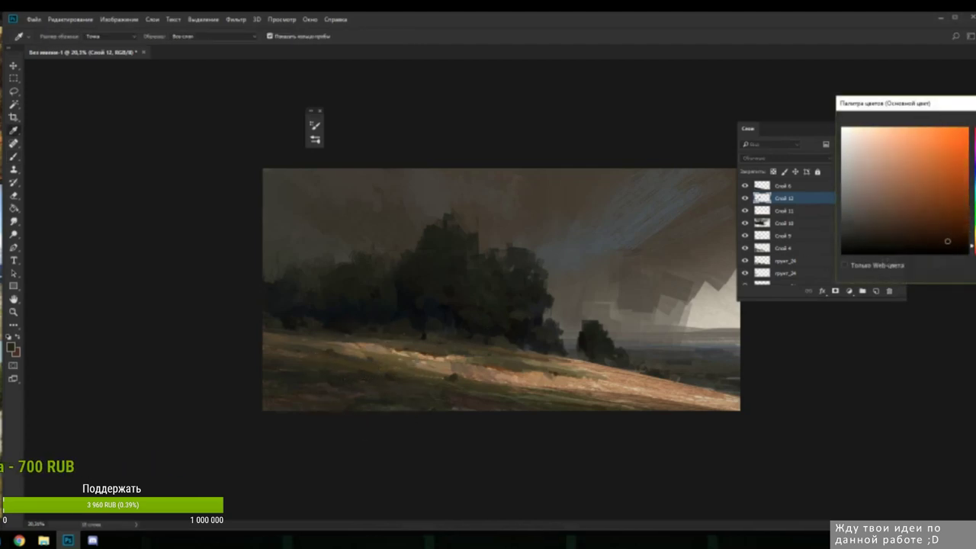
key("Return")
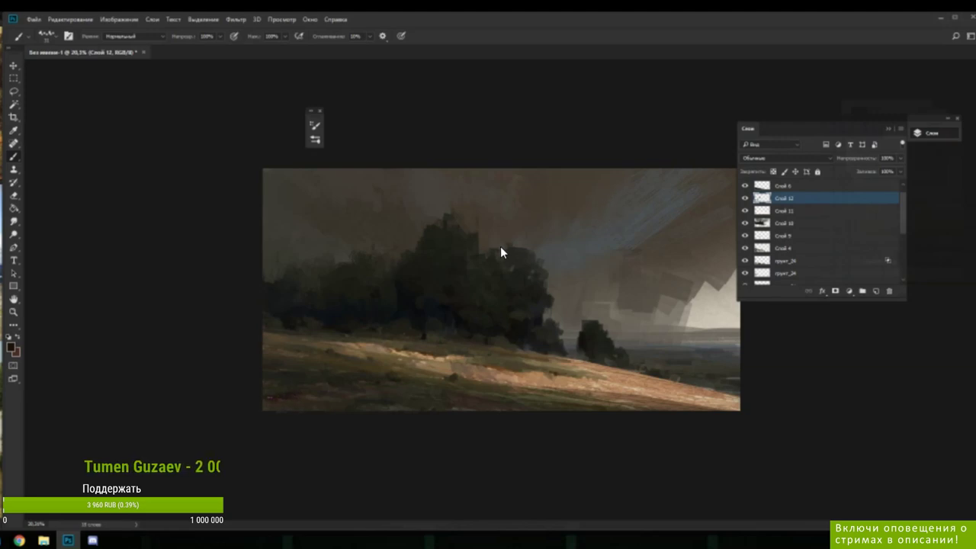
- Work sampled dark ground tones into the lower-left corner of the slope
left_click(291, 392, "alt")
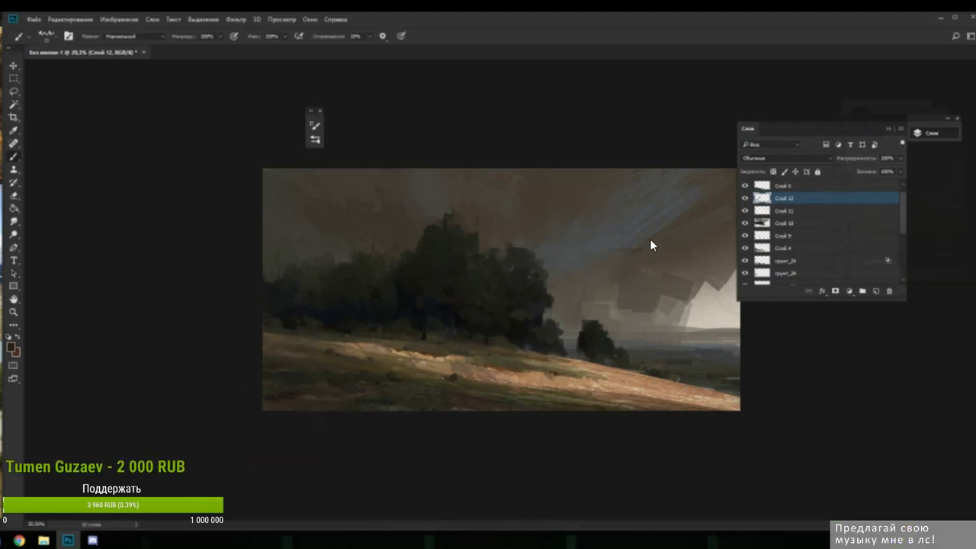
left_click(300, 386, "alt")
left_click(295, 392, "alt")
left_click(290, 390, "alt")
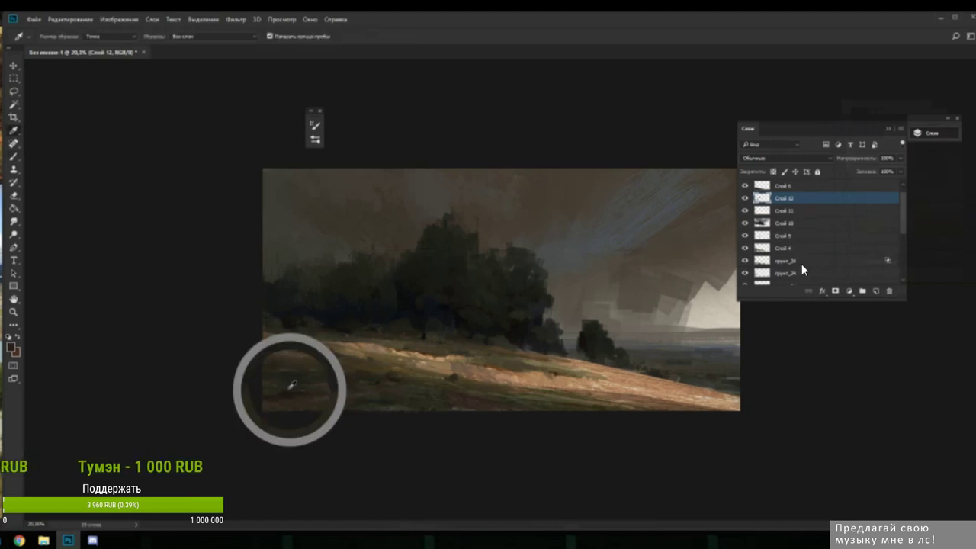
- Refine the shaded ground below the central light streak with sampled dark brown and green tones
key("alt")
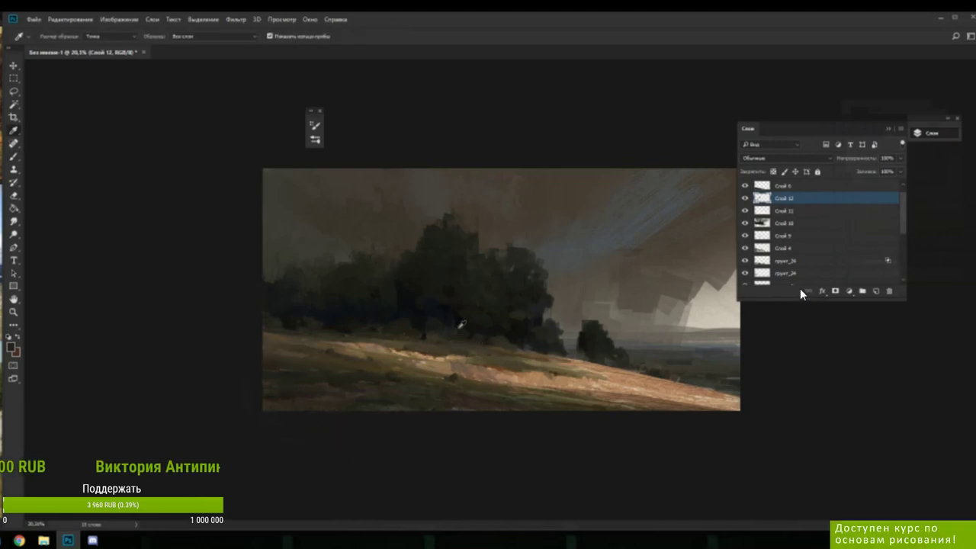
scroll(462, 324, "down", 5)
scroll(468, 324, "down", 2)
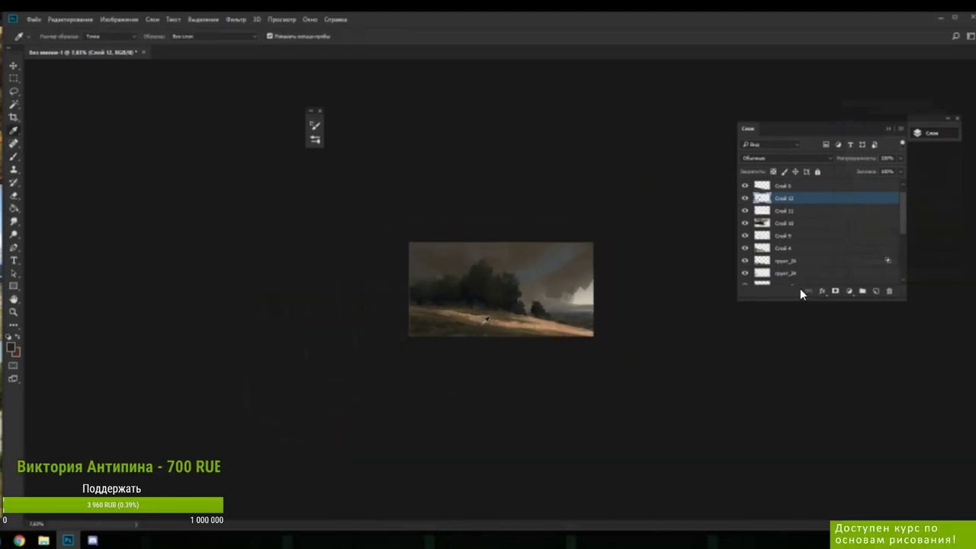
scroll(521, 276, "up", 3)
scroll(520, 277, "up", 2)
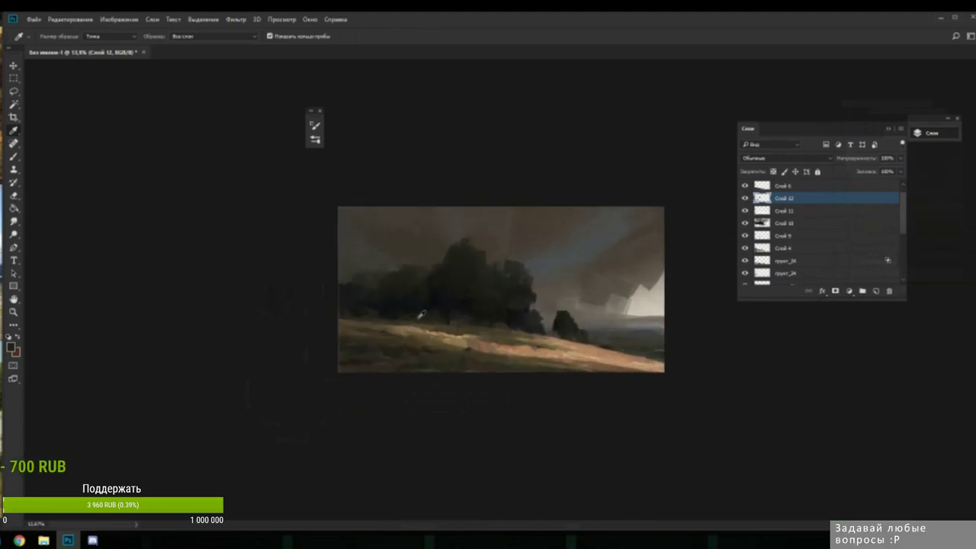
key("b")
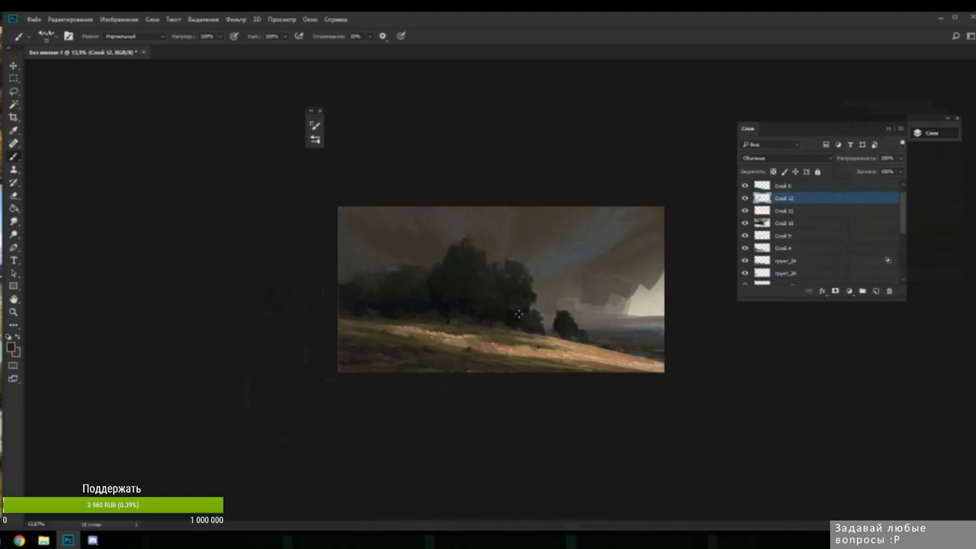
scroll(443, 356, "up", 2)
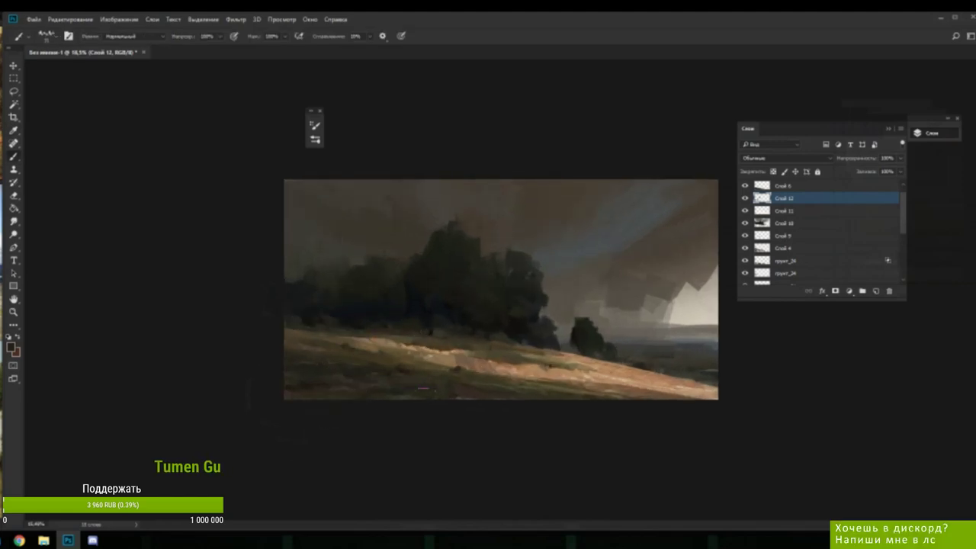
left_click(433, 382, "alt")
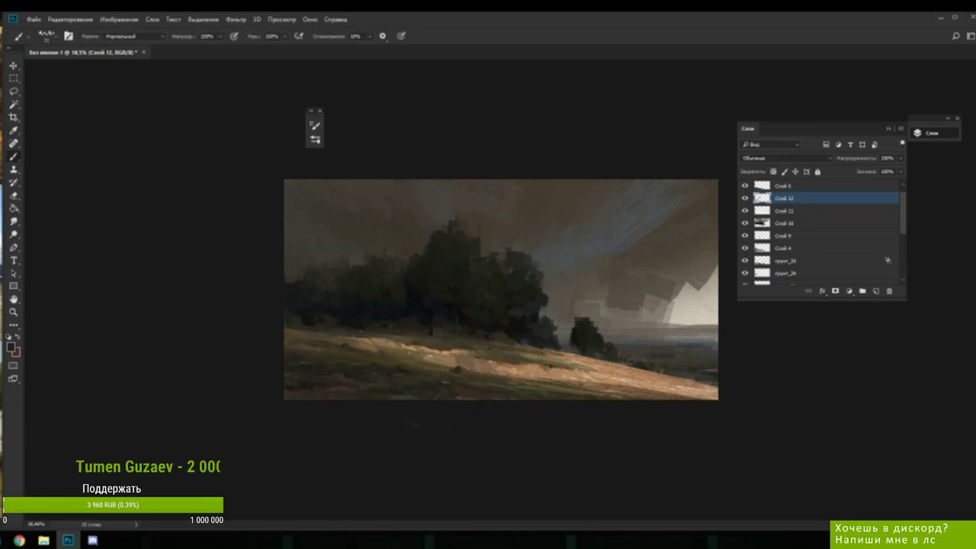
left_click(441, 380, "alt")
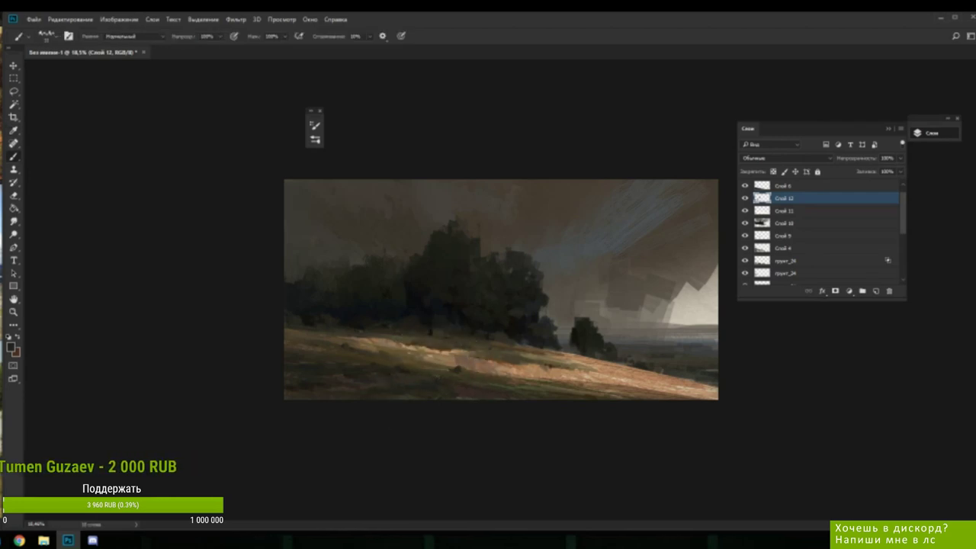
left_click(424, 379, "alt")
left_click(447, 375, "alt")
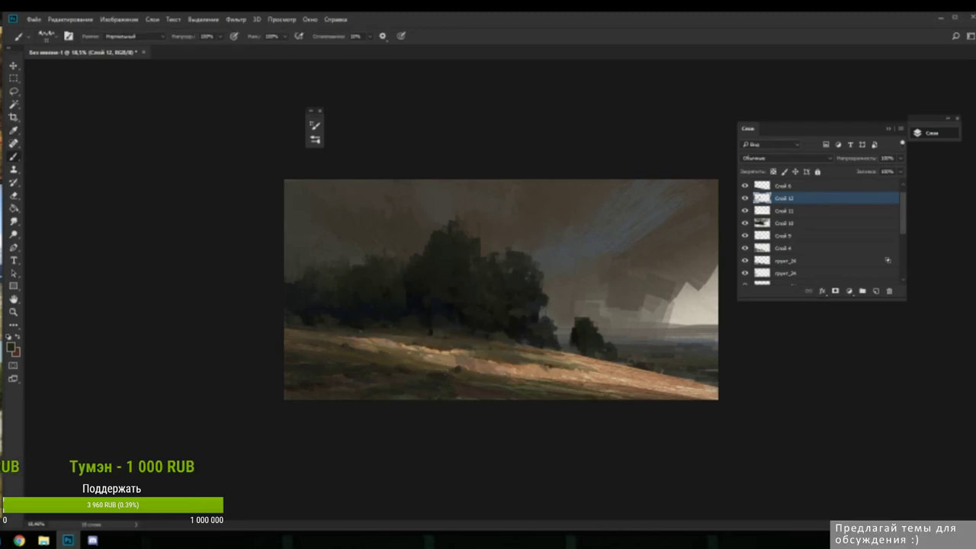
left_click(439, 371, "alt")
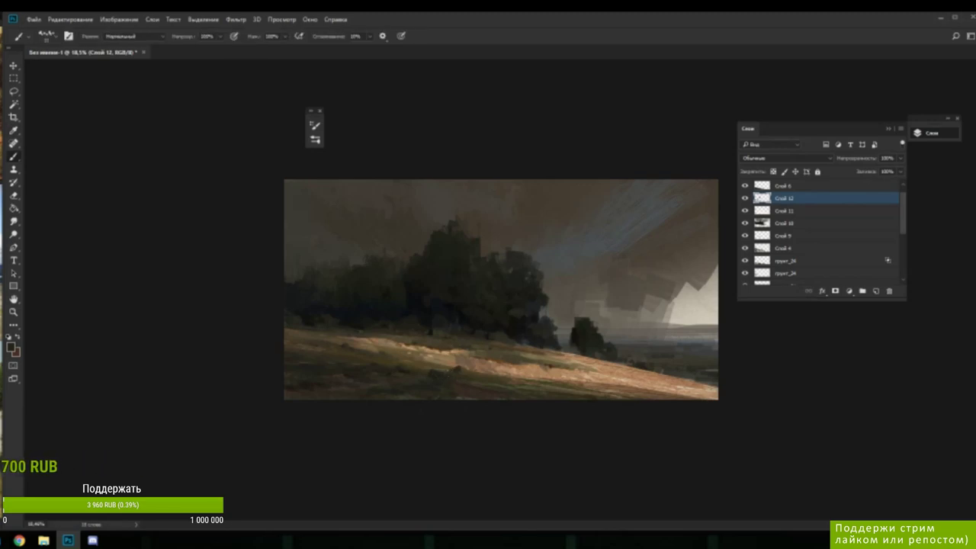
scroll(470, 333, "down", 2)
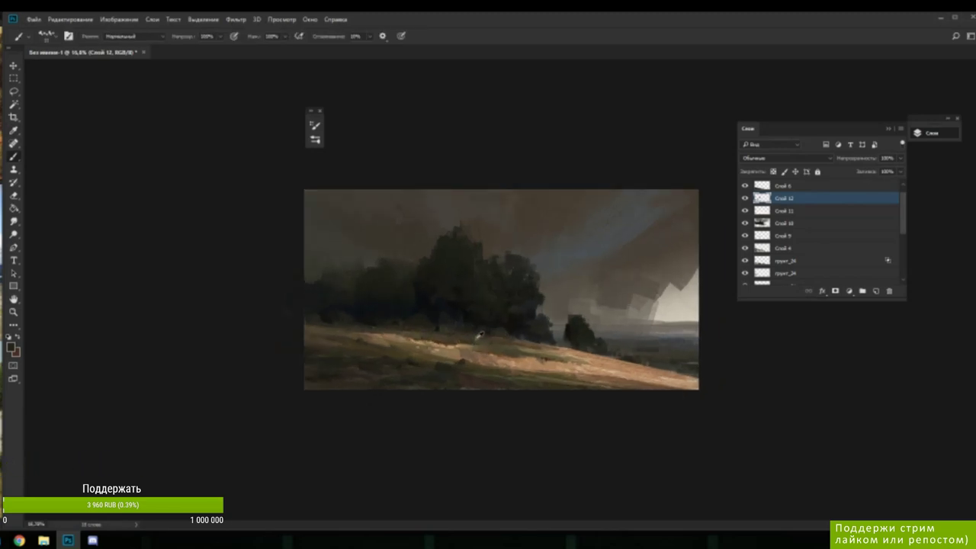
scroll(479, 335, "up", 2)
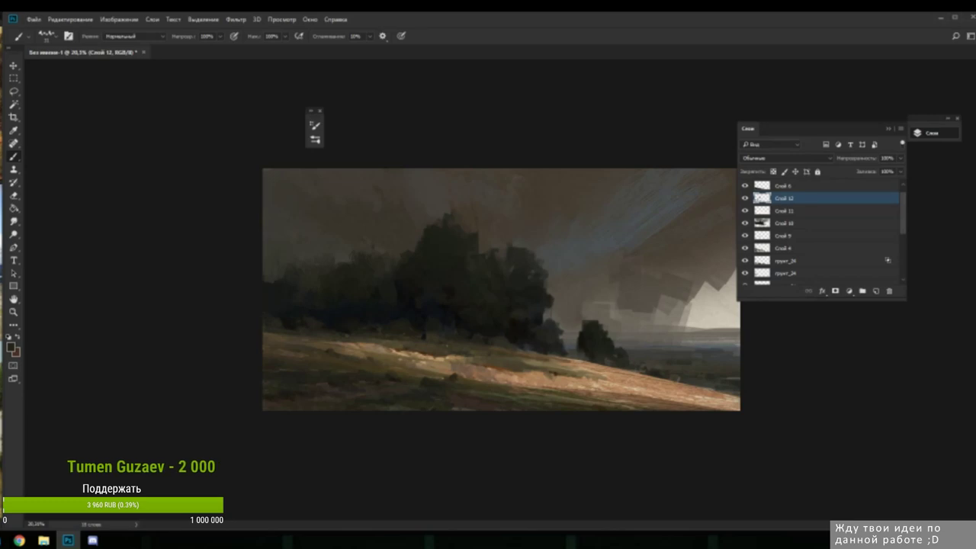
scroll(413, 392, "up", 6)
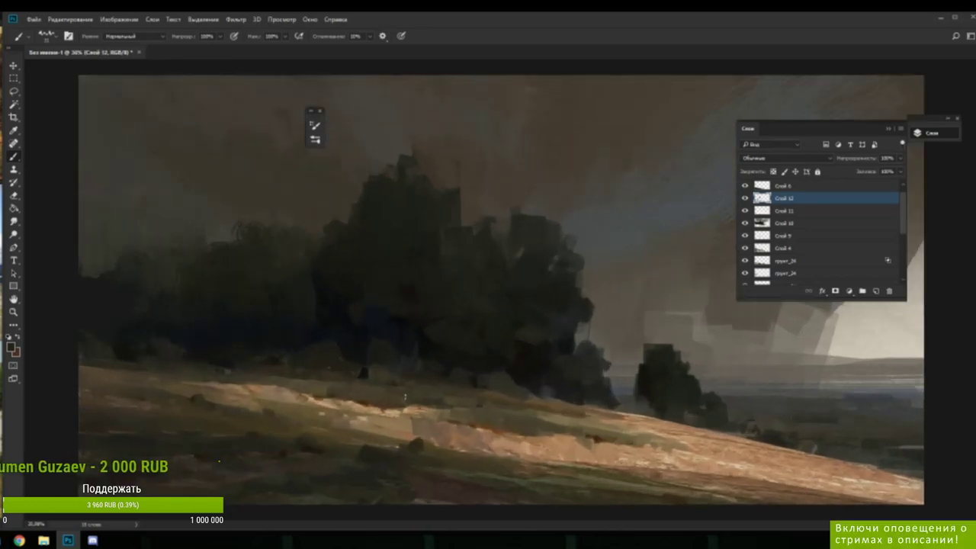
mouse_move(346, 399)
left_mouse_down()
mouse_move(394, 412)
mouse_move(383, 401)
left_mouse_up()
key("ctrl+z")
key("ctrl+minus")
key("ctrl+minus")
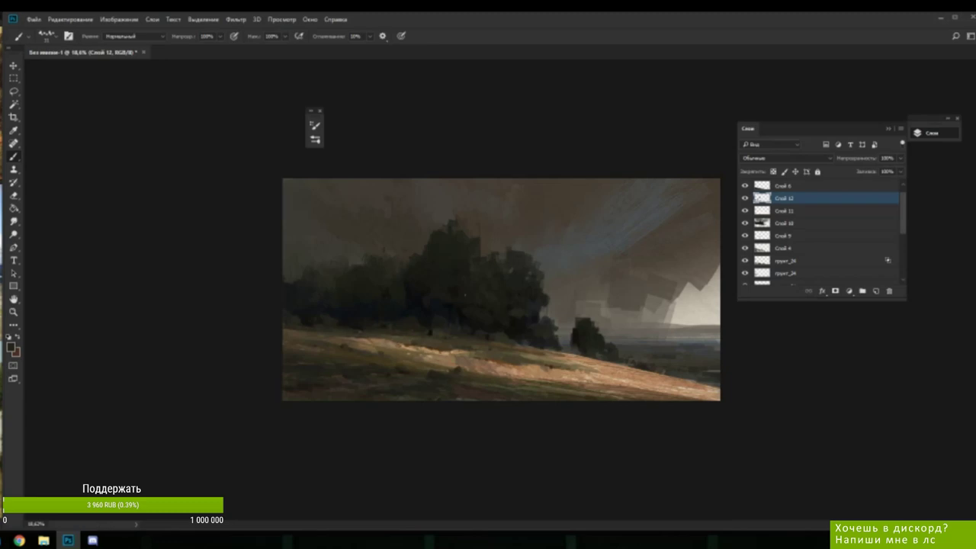
- Touch up the light streak's lower edge around the dark tuft with sampled tan and olive-brown tones
left_click(445, 361, "alt")
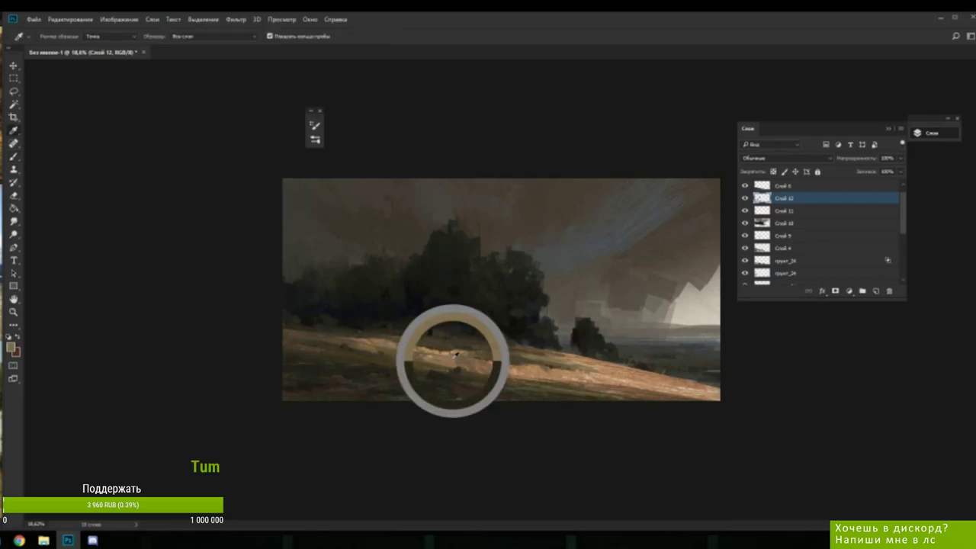
left_click(446, 361, "alt")
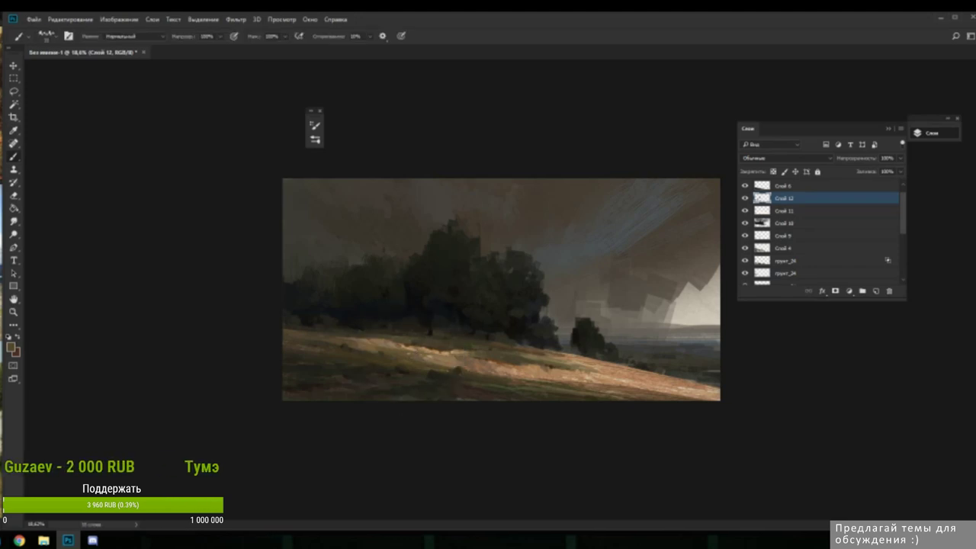
key("alt")
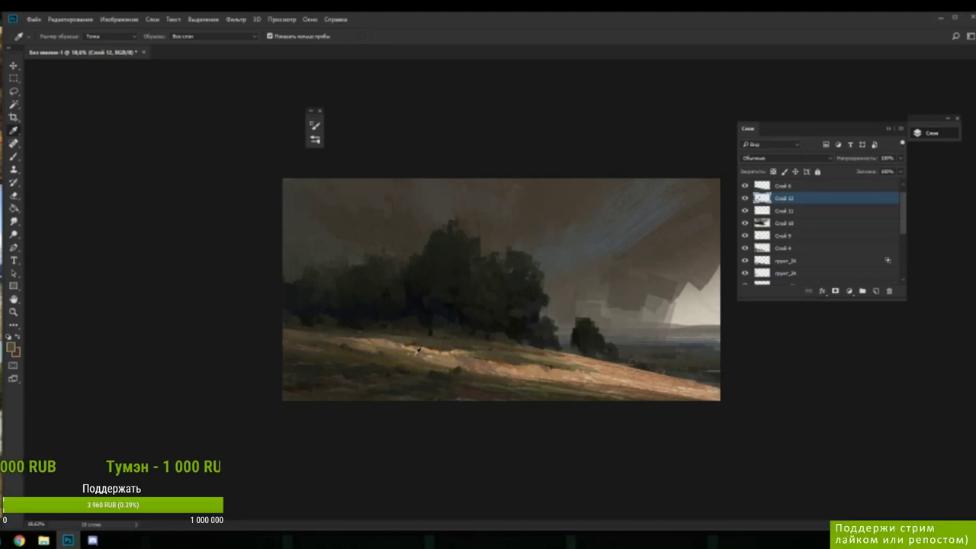
left_click(433, 366, "alt")
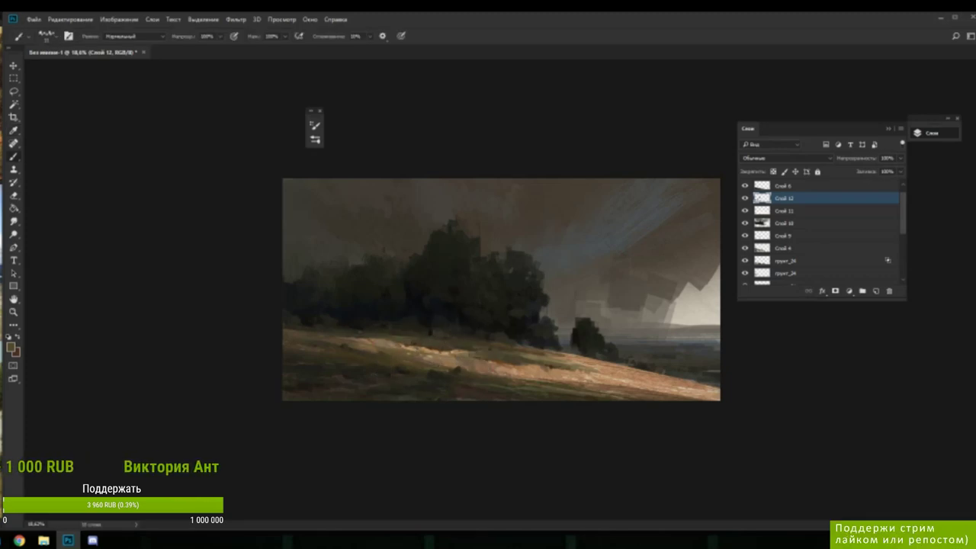
- Refine the central light streak's lower edge and the shade beneath it with sampled olive-brown and dark tones
left_click(420, 358, "alt")
left_click(454, 360, "alt")
left_click(440, 360, "alt")
left_click(441, 364, "alt")
left_click(448, 371, "alt")
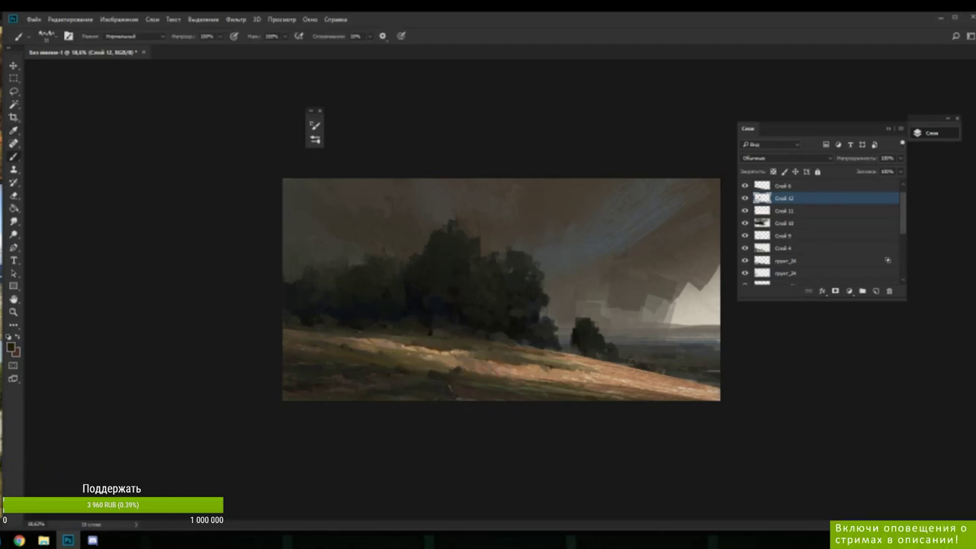
- Shift the sampled ground colour to a very dark reddish brown and work it into the bottom centre of the foreground
left_click(403, 372, "alt")
key("n")
left_click(923, 247)
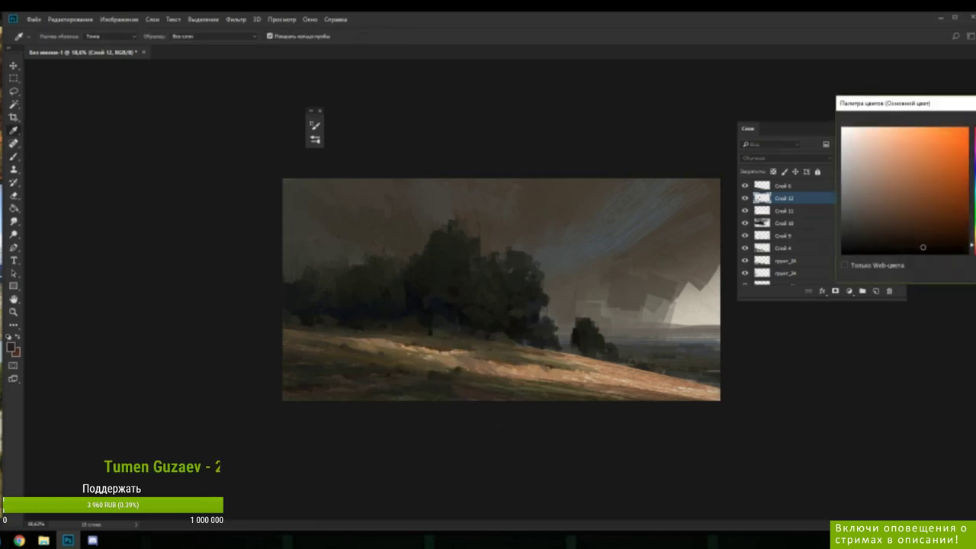
key("Return")
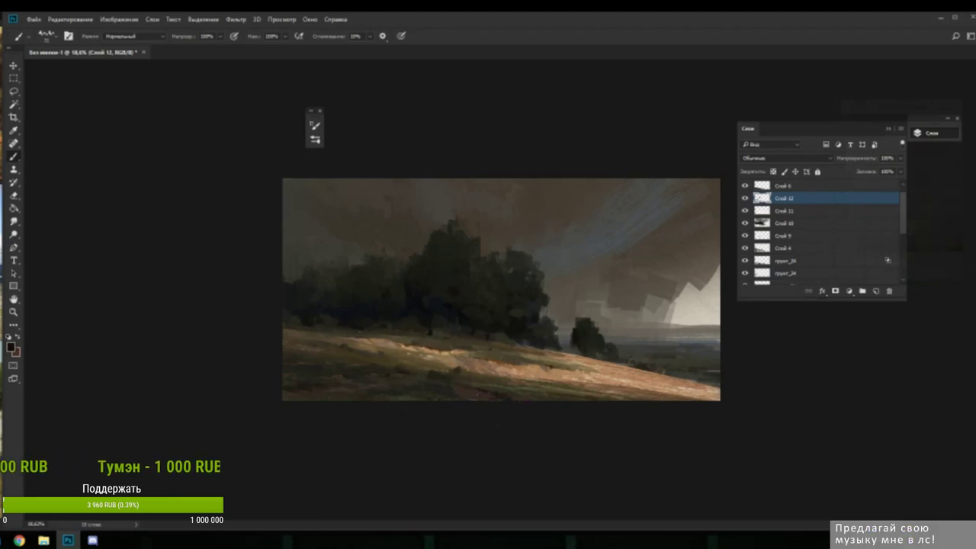
left_click(481, 392, "alt")
left_click(496, 392, "alt")
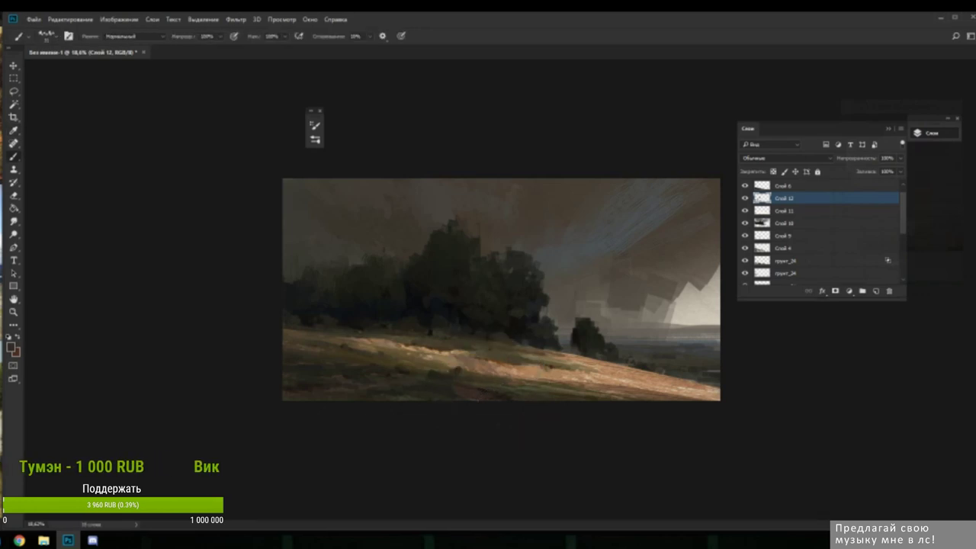
left_click(501, 397, "alt")
left_click(507, 398, "alt")
- Enlarge the brush and block in a dark bush on the foreground's bottom edge, right of centre
right_click(523, 390)
left_click(602, 275)
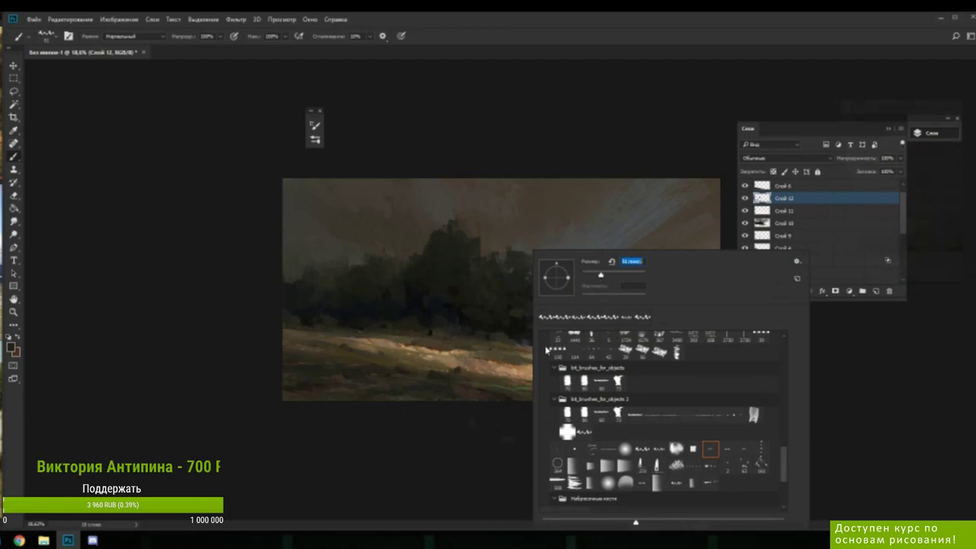
left_click(507, 384)
left_click_drag(507, 383, 524, 395)
left_click(517, 391, "alt")
left_click(506, 383, "alt")
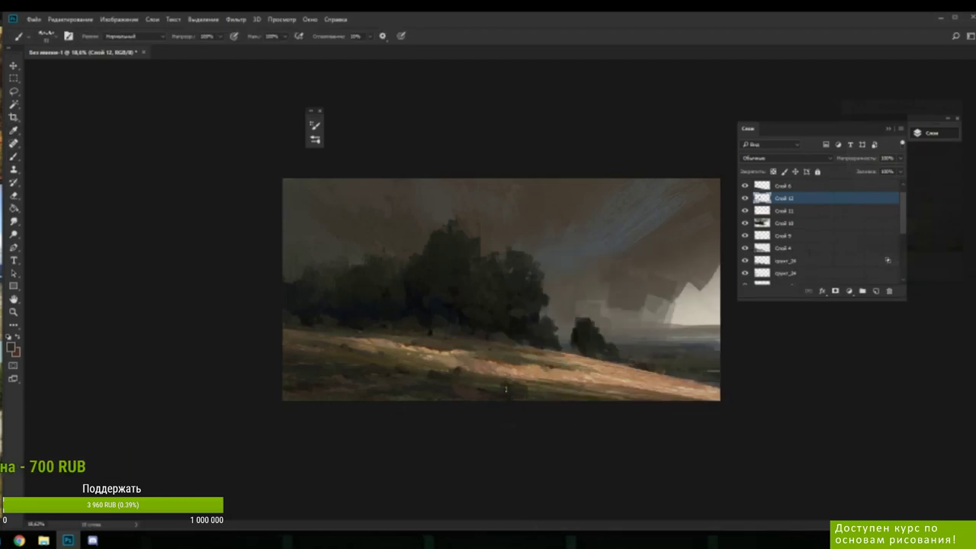
left_click(520, 387, "alt")
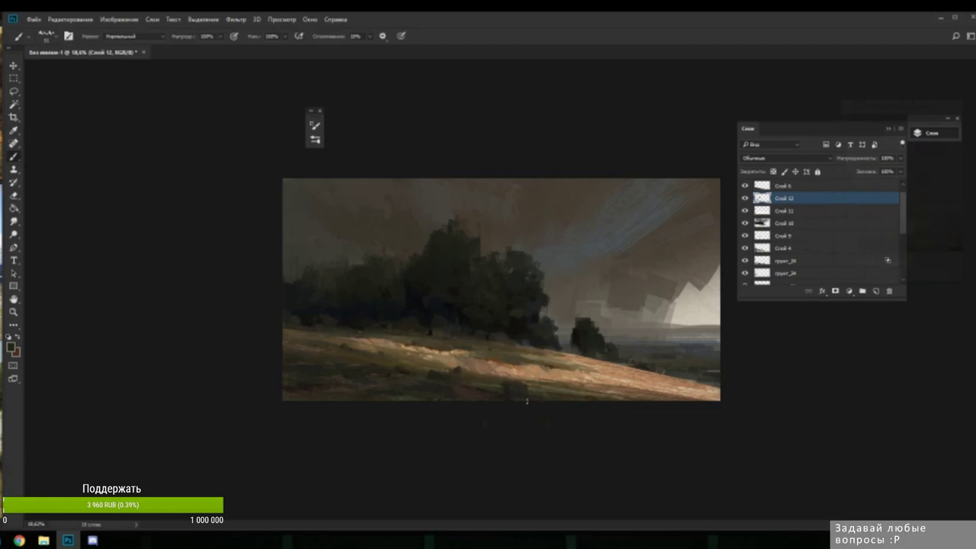
- Shape the foreground bush's right side and base with sampled dark green tones
left_click(540, 394, "alt")
left_click_drag(530, 392, 536, 398)
left_click(546, 394, "alt")
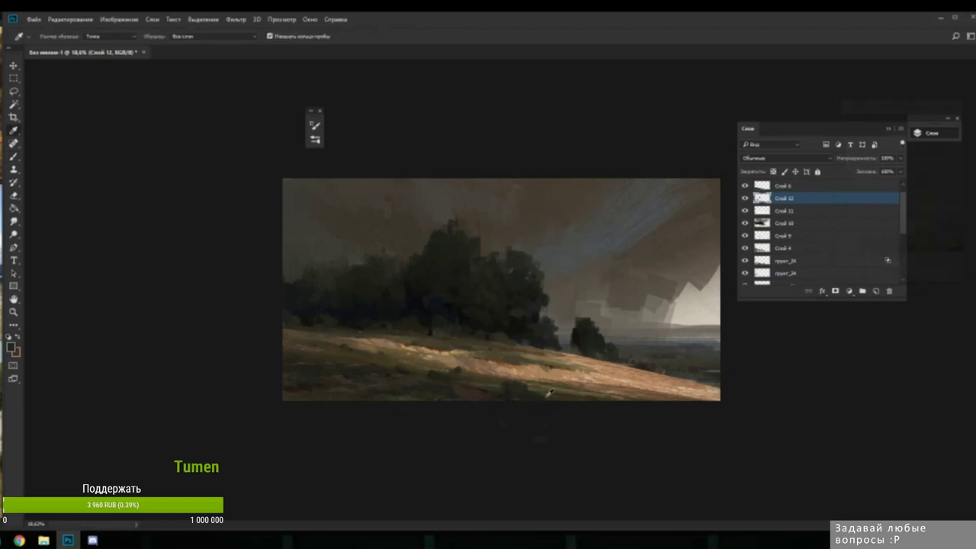
left_click(515, 395, "alt")
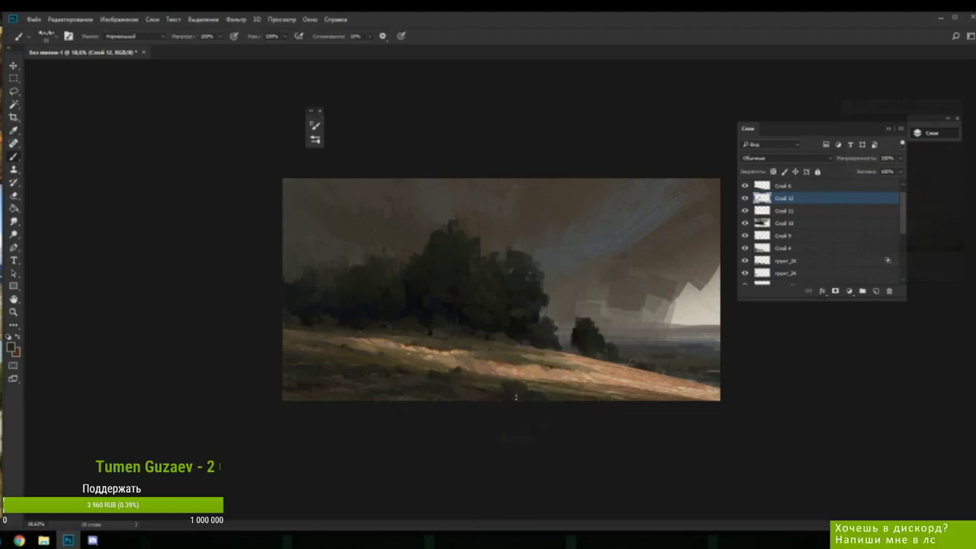
- Blend the ground left of the foreground bush with sampled dark brown and olive-grey tones
left_click(504, 386, "alt")
left_click(496, 388, "alt")
left_click(483, 386, "alt")
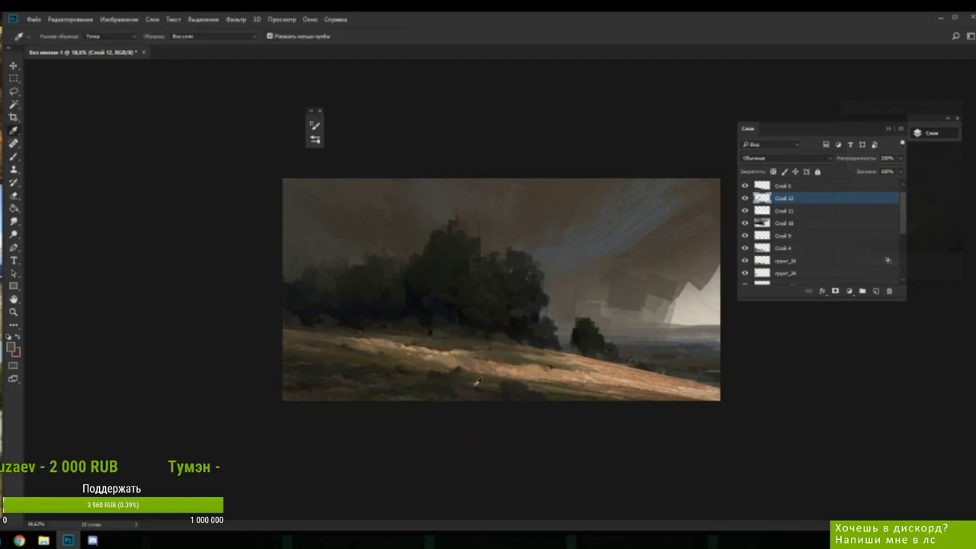
left_click(483, 385, "alt")
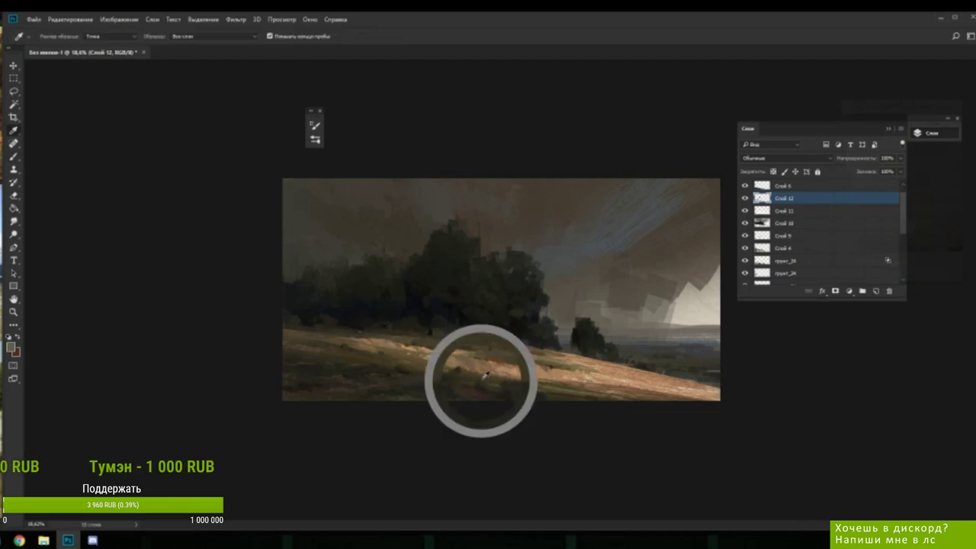
left_click(482, 382, "alt")
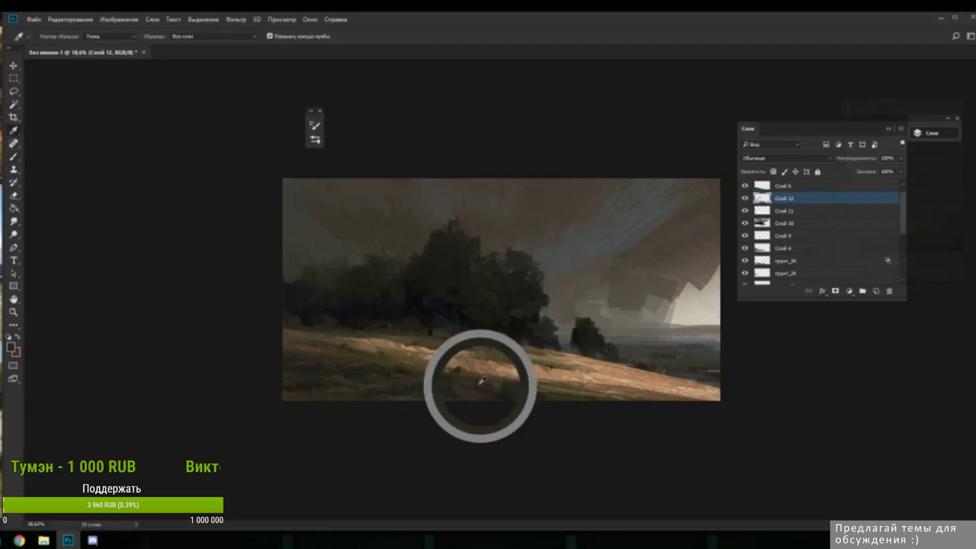
- Darken the shaded foreground below the streak's left half with sampled dark green and brown tones
left_click(390, 387, "alt")
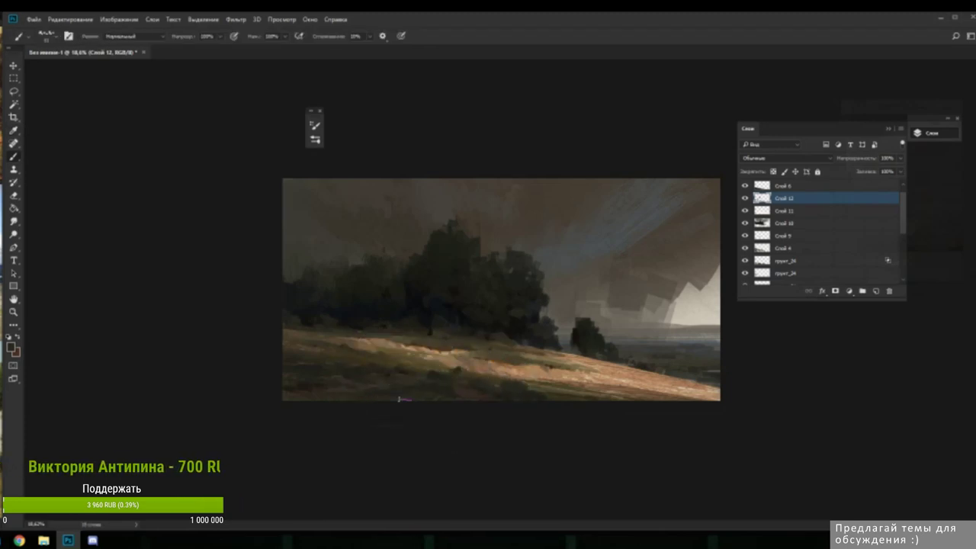
left_click(428, 389, "alt")
left_click(418, 394, "alt")
left_click(435, 389, "alt")
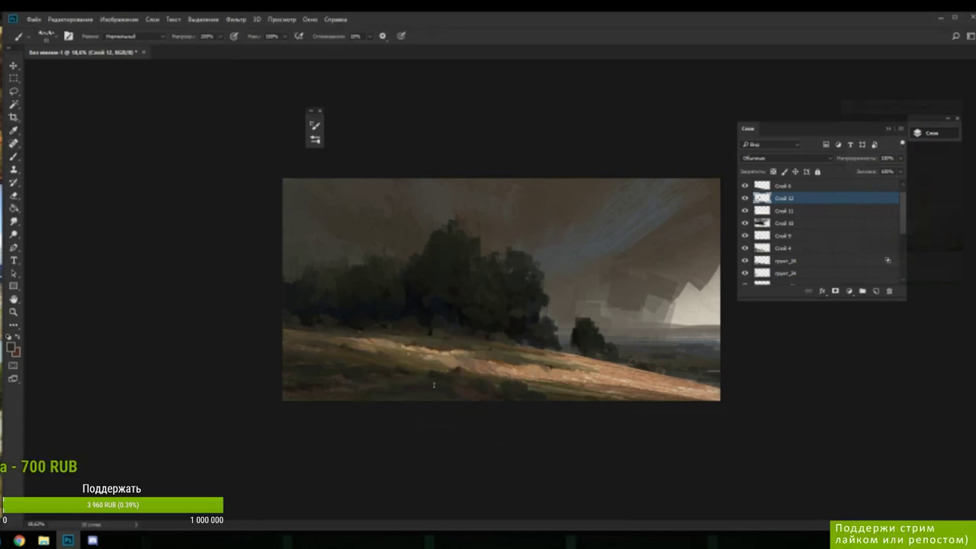
left_click(434, 385, "alt")
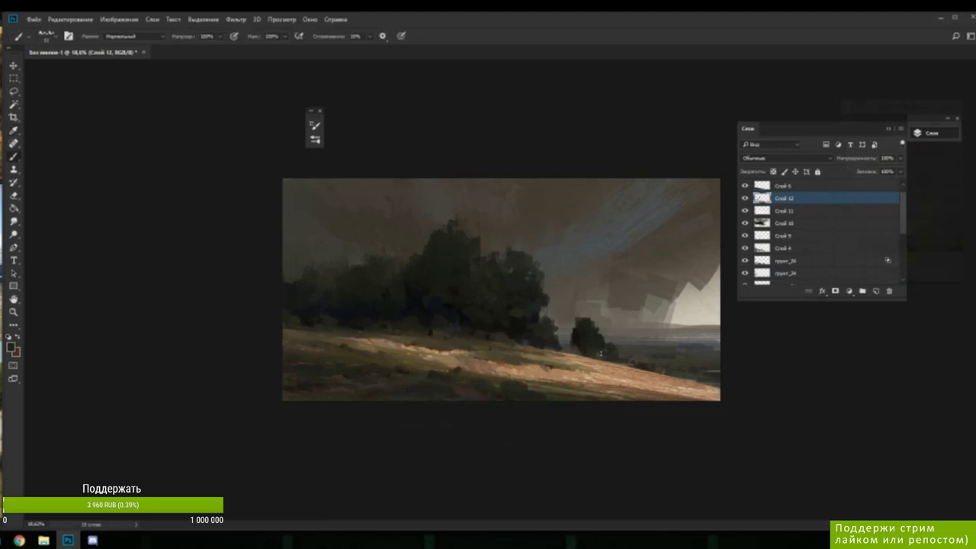
- Sample an olive tone from the grass above the light streak and make it slightly darker
left_click(520, 356, "alt")
key("n")
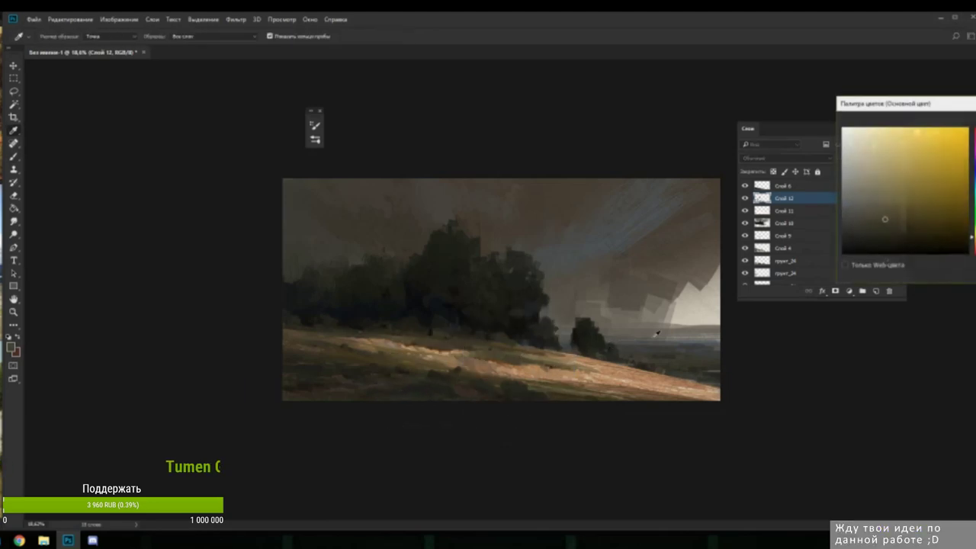
left_click(883, 226)
key("Return")
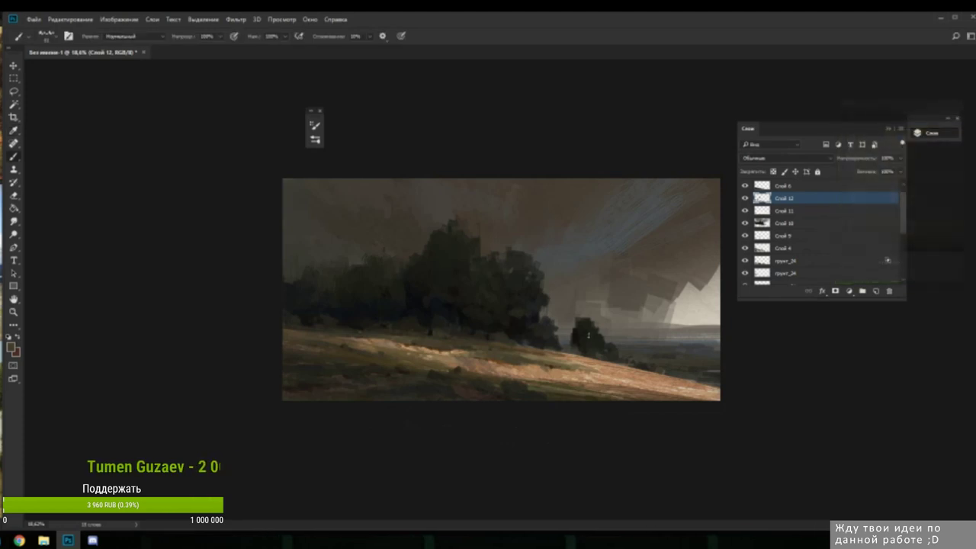
- Reduce the brush to 37 px and paint thin olive strokes down the sunlit slope towards its right end
right_click(593, 305)
left_click_drag(661, 276, 653, 276)
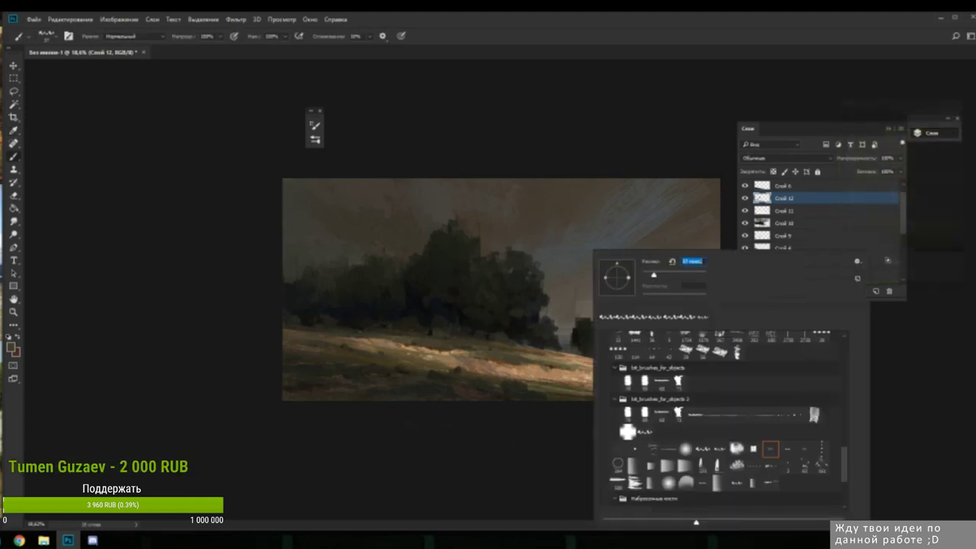
key("Return")
mouse_move(573, 362)
left_mouse_down()
mouse_move(590, 368)
mouse_move(579, 363)
left_mouse_up()
left_click_drag(566, 358, 636, 372)
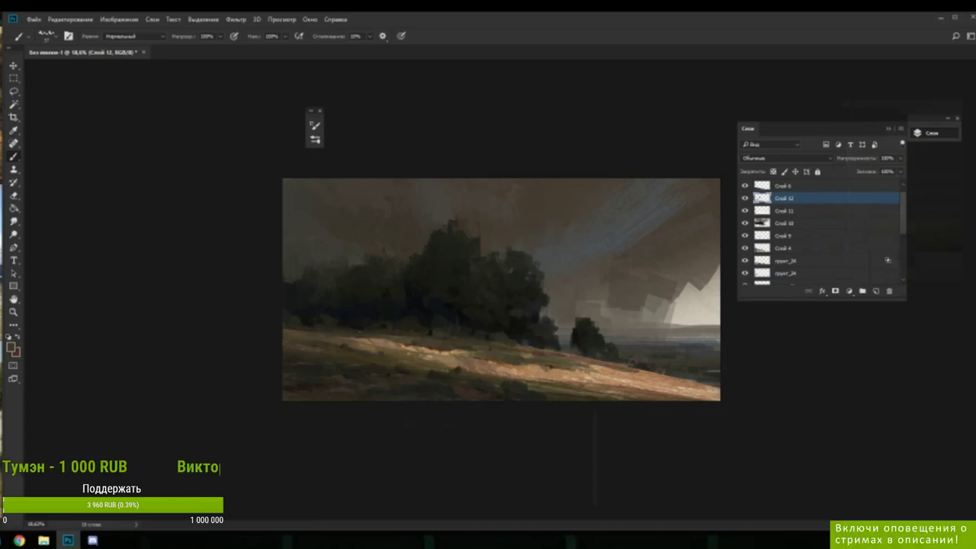
left_click_drag(592, 367, 691, 386)
left_click_drag(624, 374, 704, 386)
left_click_drag(642, 371, 700, 384)
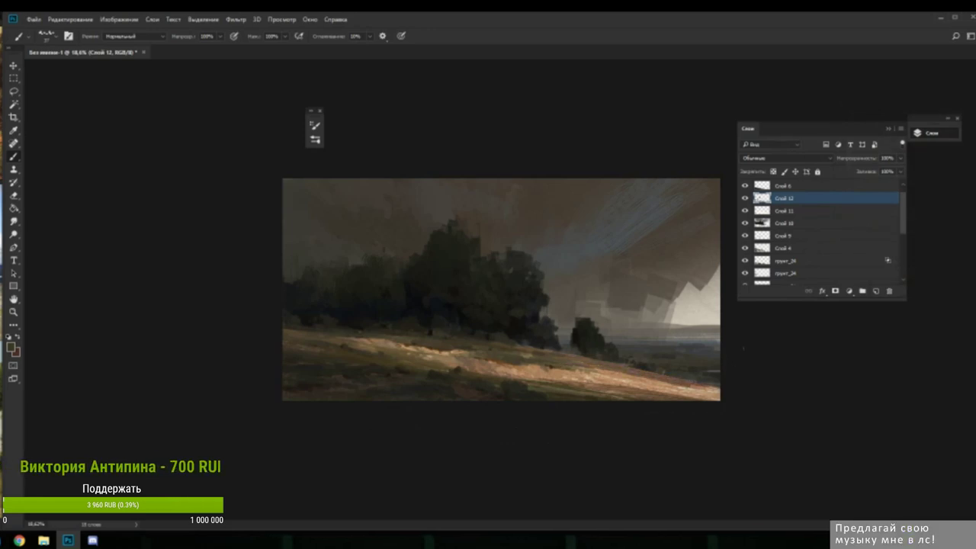
- Check the canvas dimensions in pixels and leave the canvas size unchanged
left_click(122, 18)
left_click(137, 101)
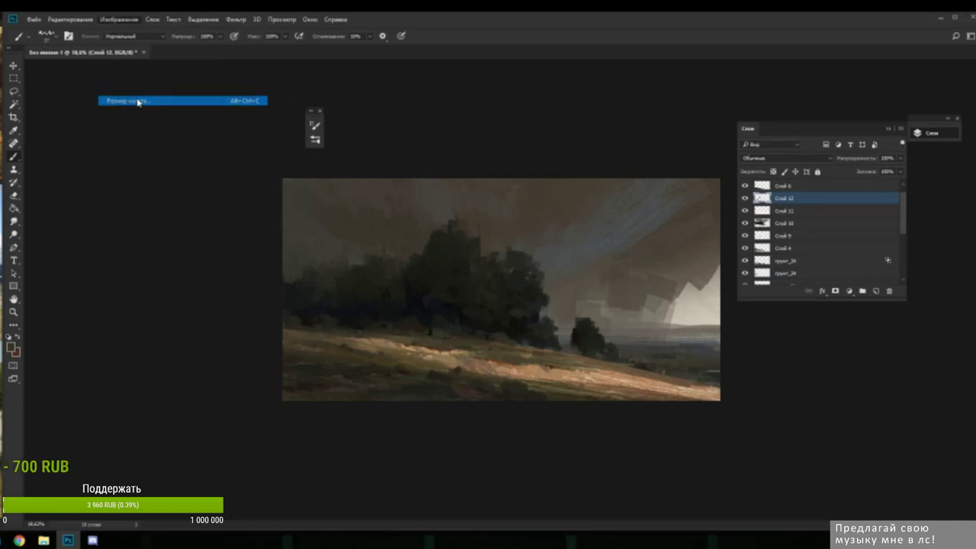
left_click(532, 196)
left_click(528, 215)
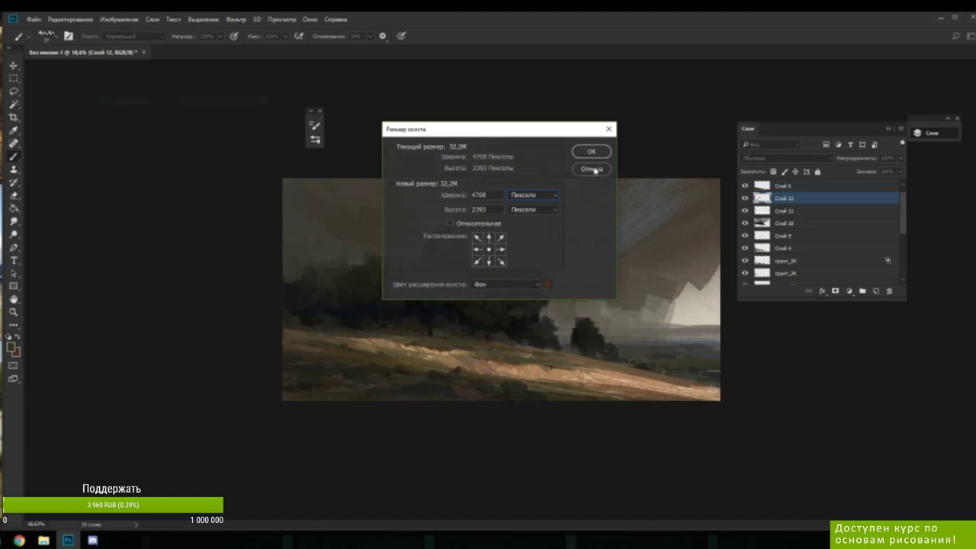
left_click(593, 169)
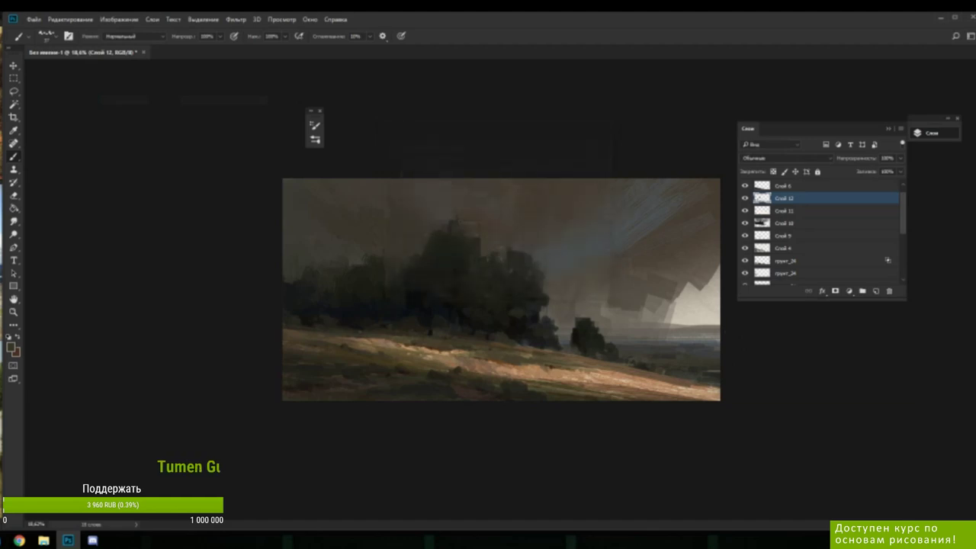
- Touch up the grass above the central light streak with sampled tan and olive-brown tones
left_click(455, 360, "alt")
left_click(454, 356, "alt")
left_click(452, 347, "alt")
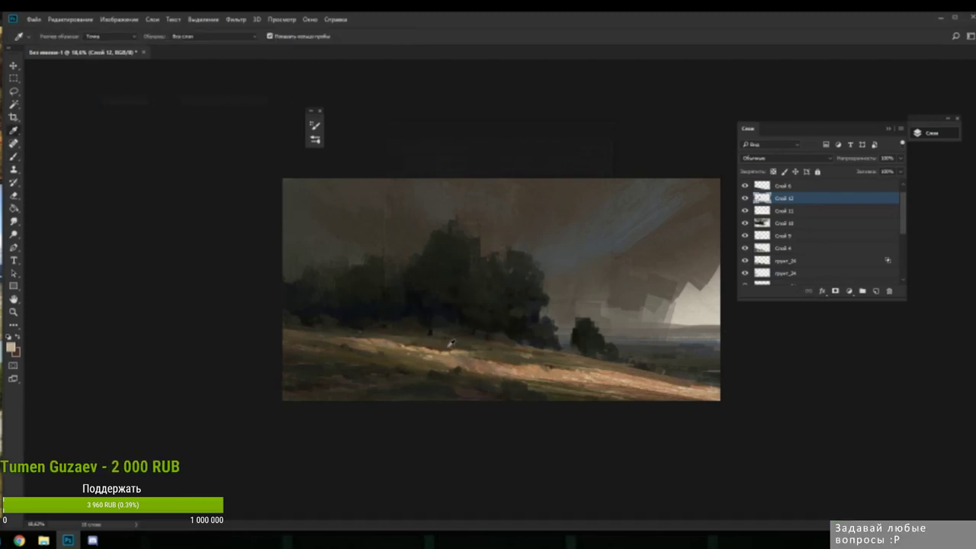
left_click(452, 343, "alt")
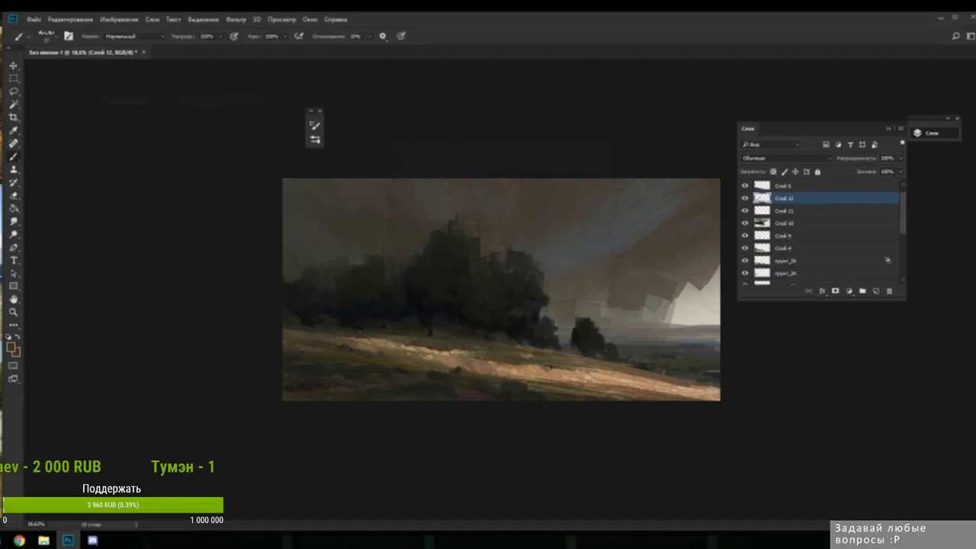
left_click(472, 345, "alt")
- Rework the small dark tuft at the base of the central trees with sampled near-black and olive tones
left_click(432, 331, "alt")
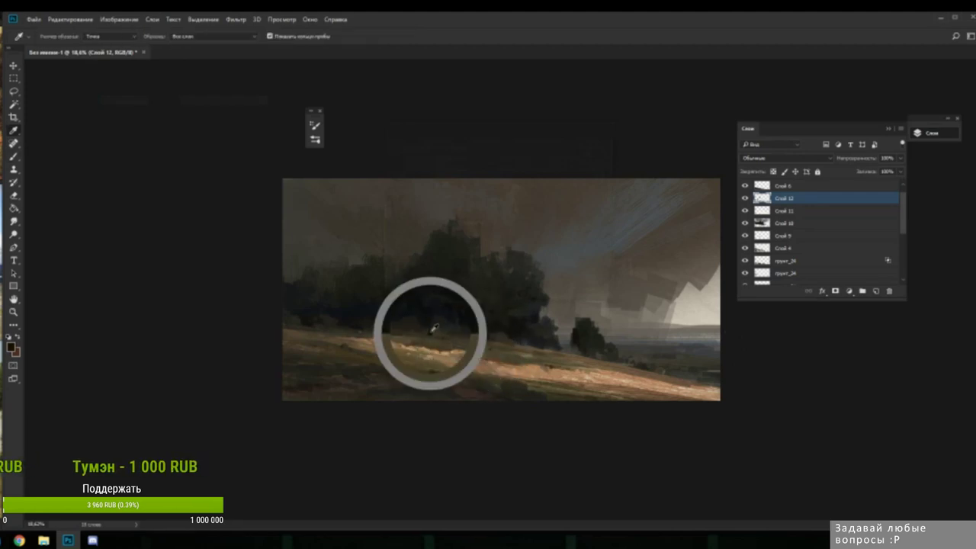
left_click(434, 331, "alt")
left_click(435, 331, "alt")
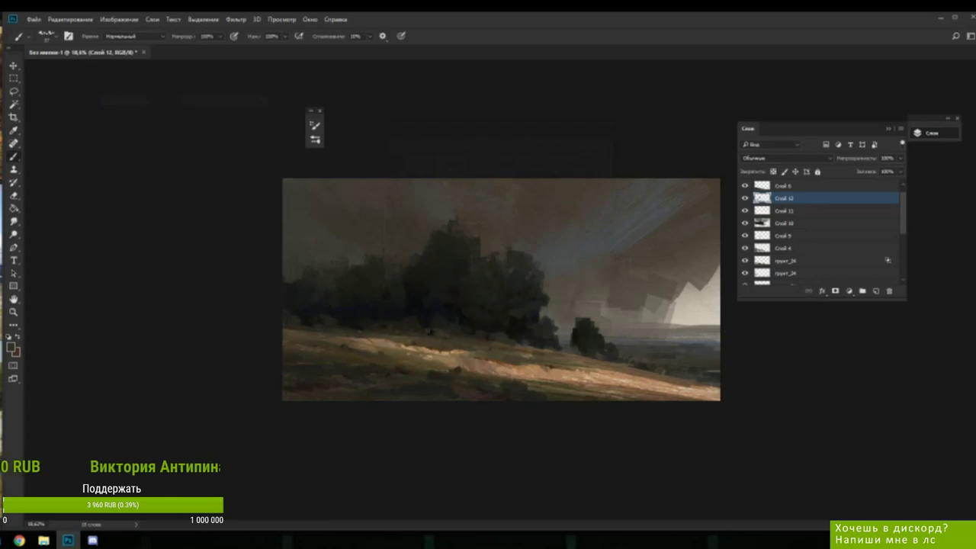
left_click(425, 329, "alt")
left_click(426, 330, "alt")
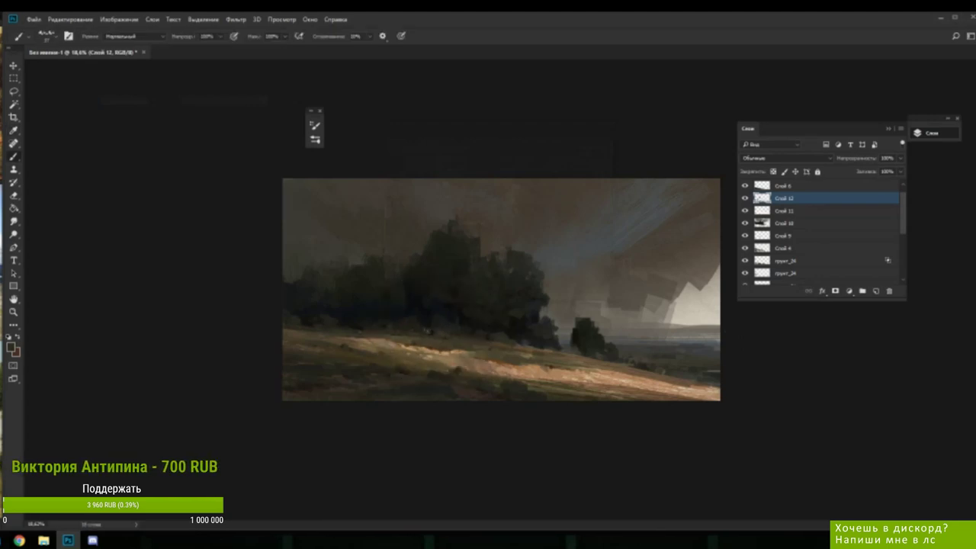
left_click(429, 332, "alt")
- Blend the tree base around the small tuft into the grass with sampled dark green tones
key("alt")
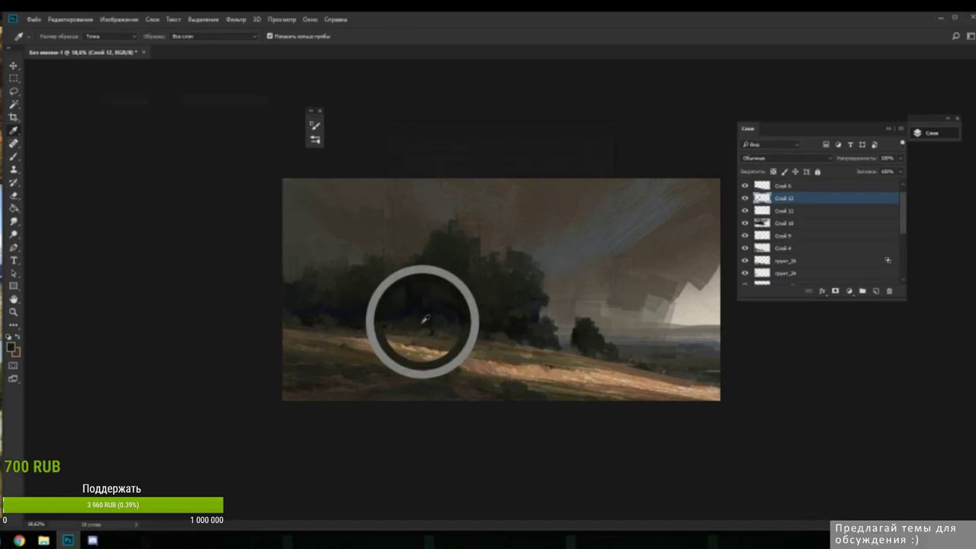
left_click(423, 322, "alt")
left_click(430, 330, "alt")
key("alt")
left_click(441, 333, "alt")
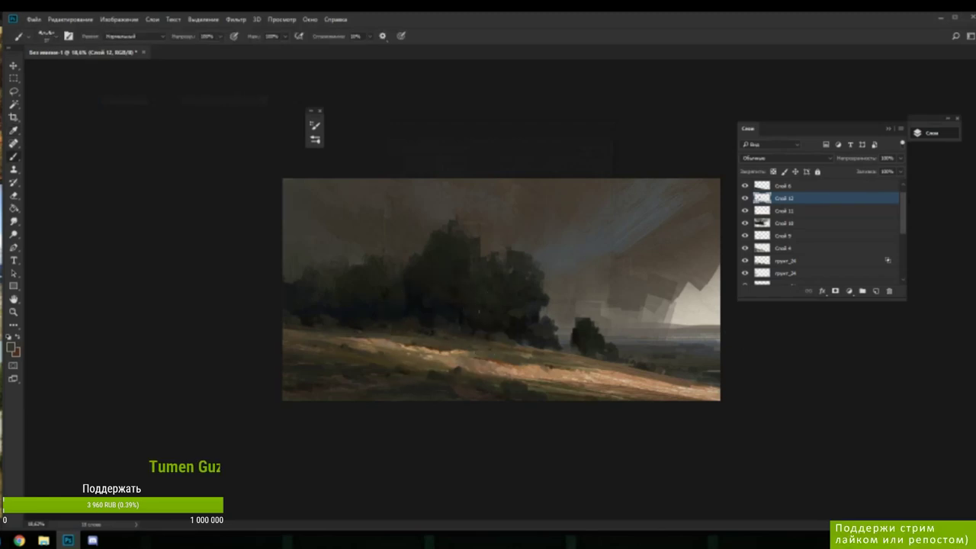
- Switch to a smaller brush and clean up the tuft's edge where the trees meet the grass
right_click(486, 253)
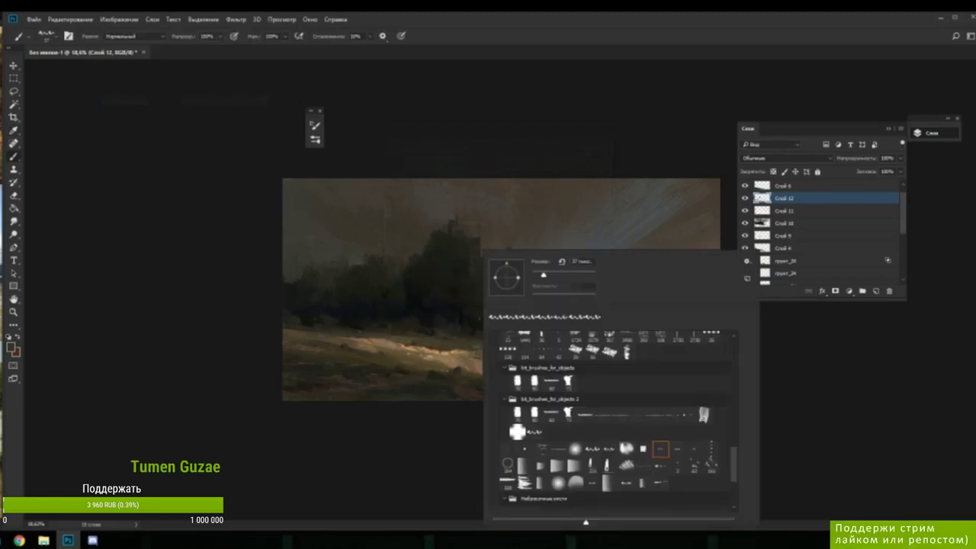
left_click(424, 330)
left_click(427, 331, "alt")
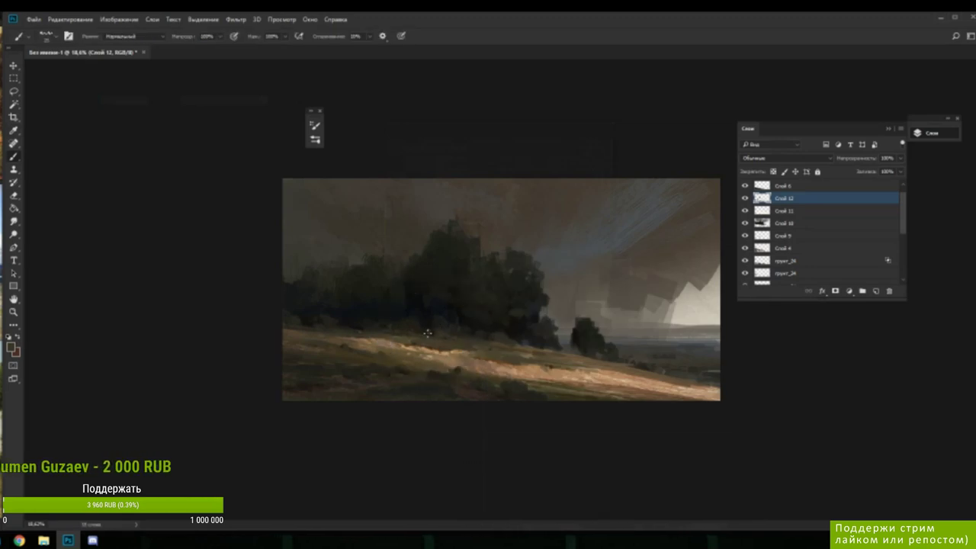
left_click(429, 327, "alt")
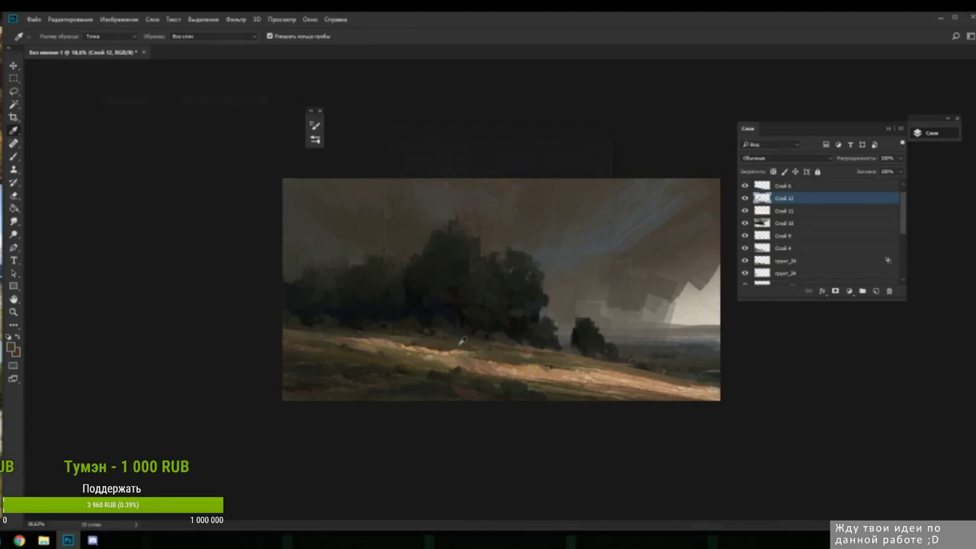
- Touch up the left and central part of the light streak with sampled tan and brown tones
left_click(448, 352, "alt")
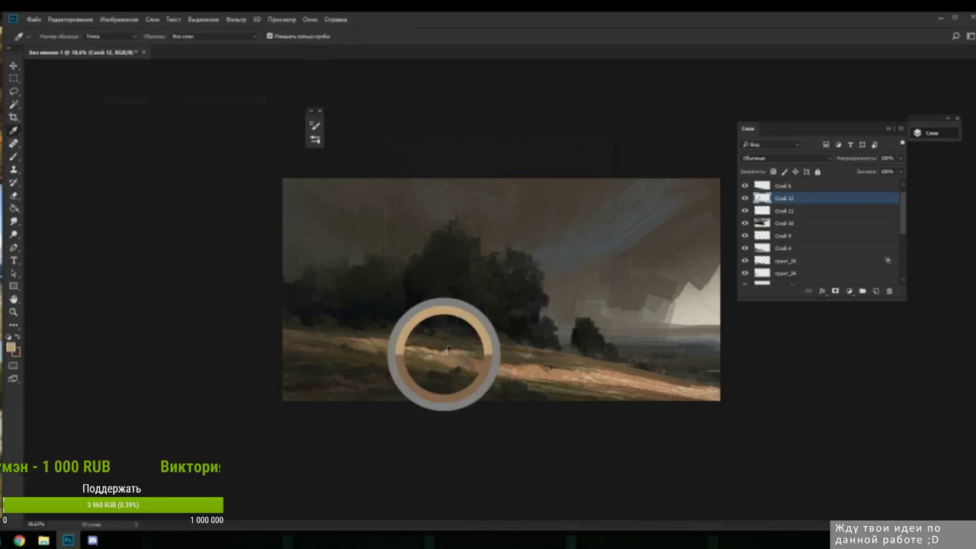
left_click(458, 359, "alt")
left_click(451, 355, "alt")
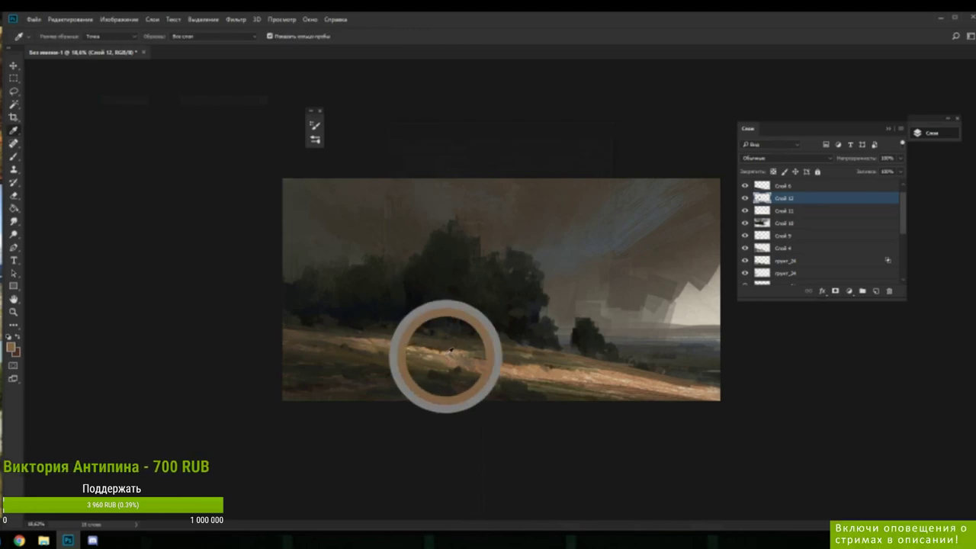
left_click(447, 362, "alt")
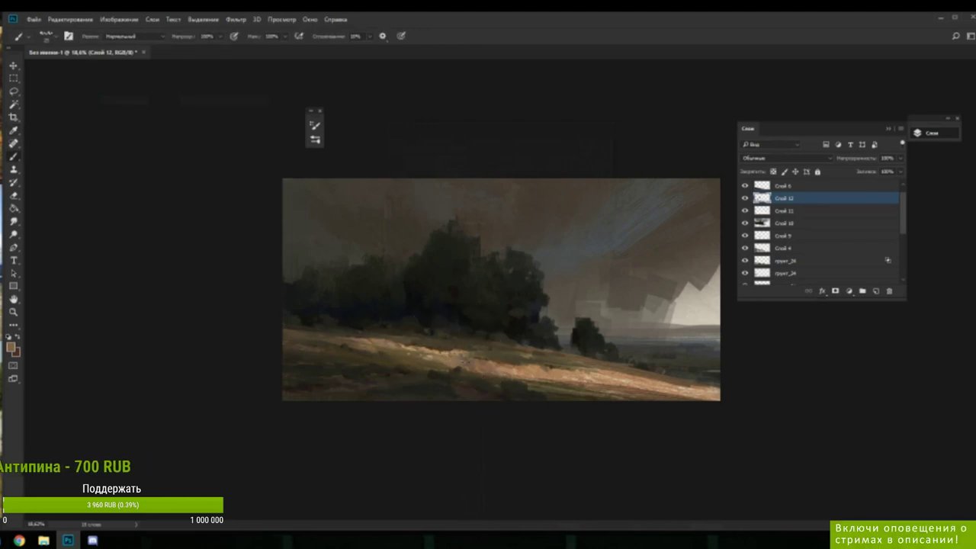
left_click(501, 362, "alt")
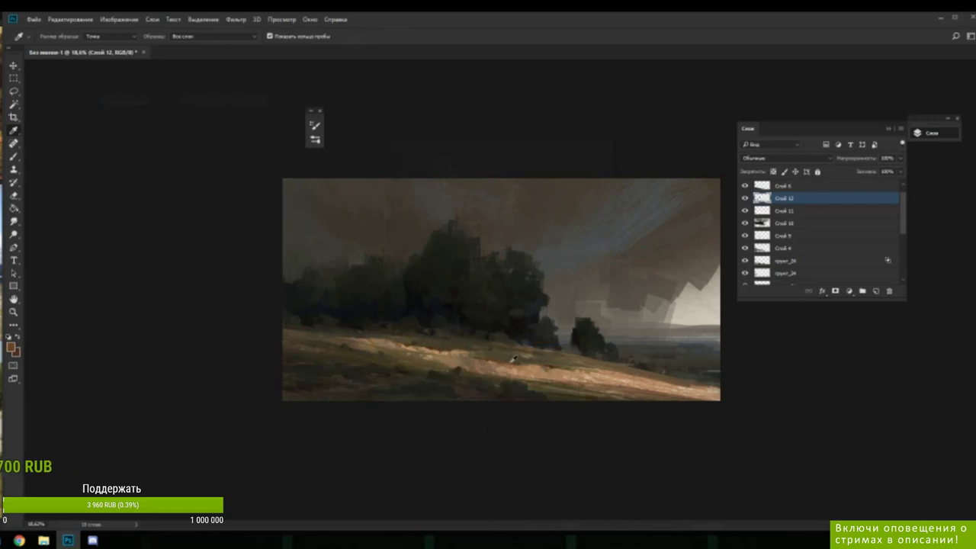
left_click(549, 365, "alt")
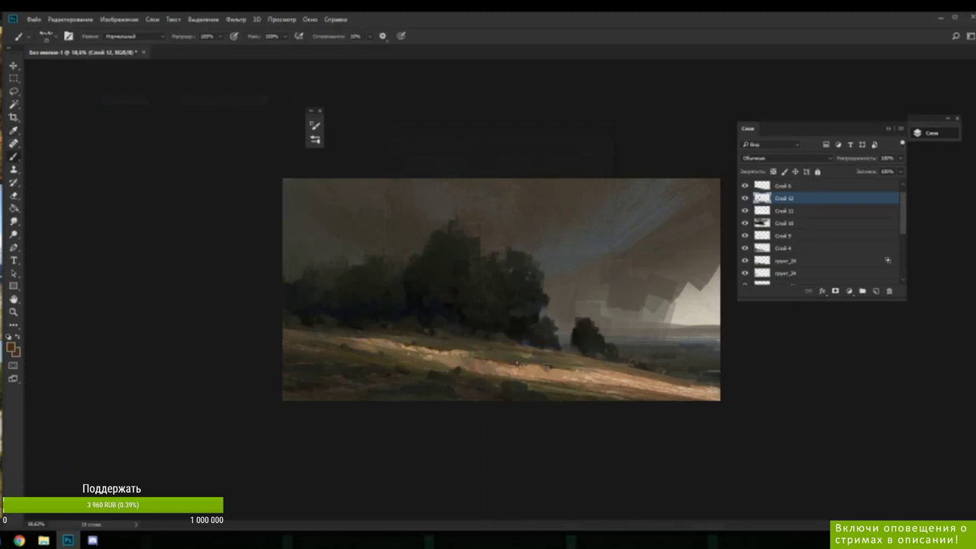
- Break up the middle of the light streak with small strokes in sampled brown and ochre tones
left_click(526, 363, "alt")
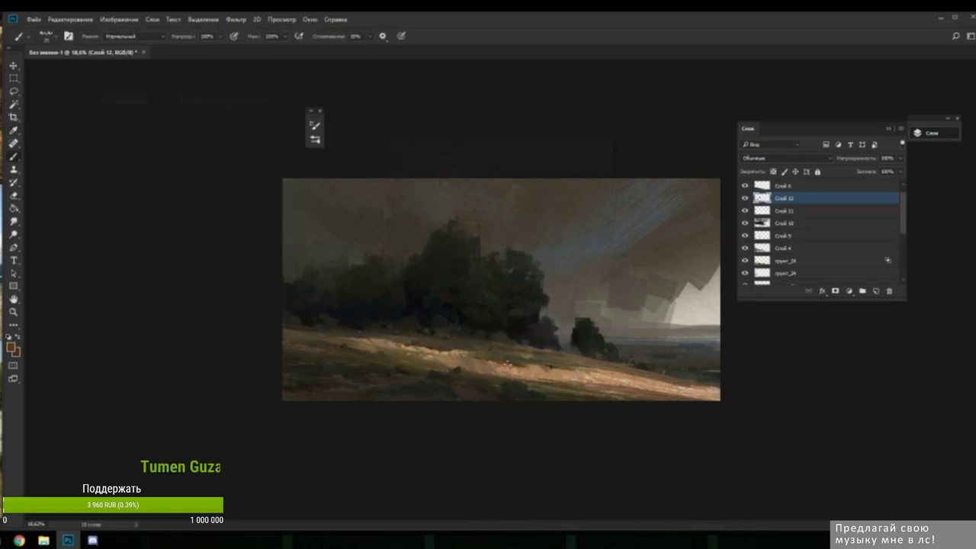
left_click(505, 370, "alt")
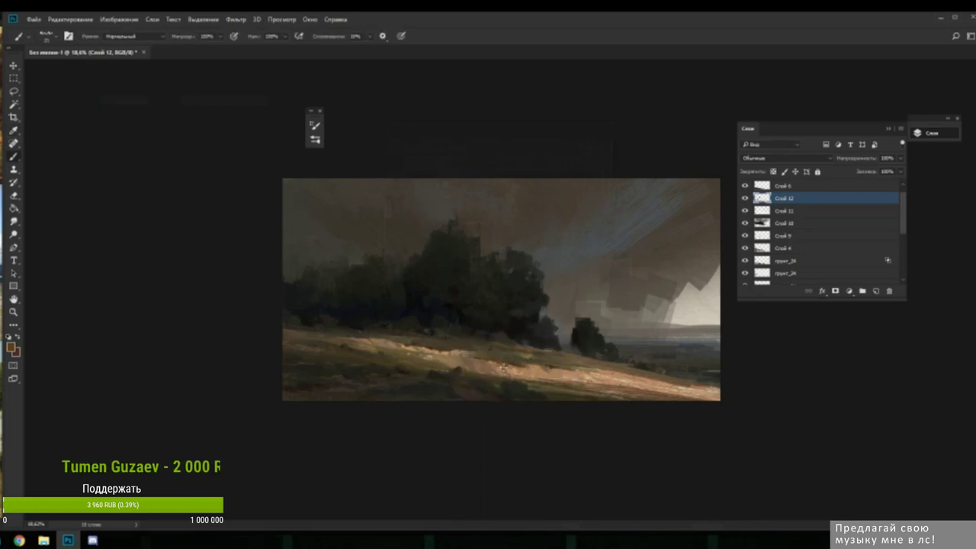
left_click(514, 367, "alt")
left_click(507, 367, "alt")
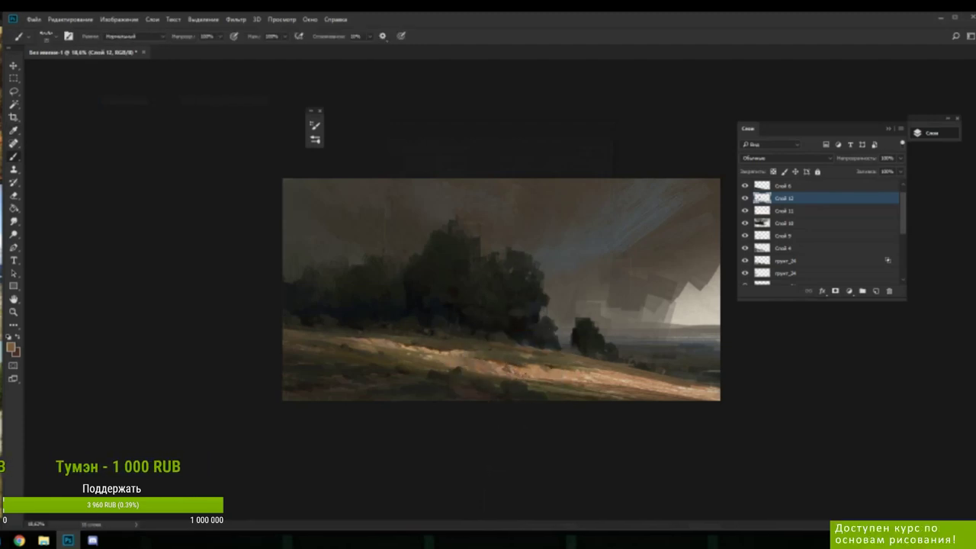
left_click(519, 368, "alt")
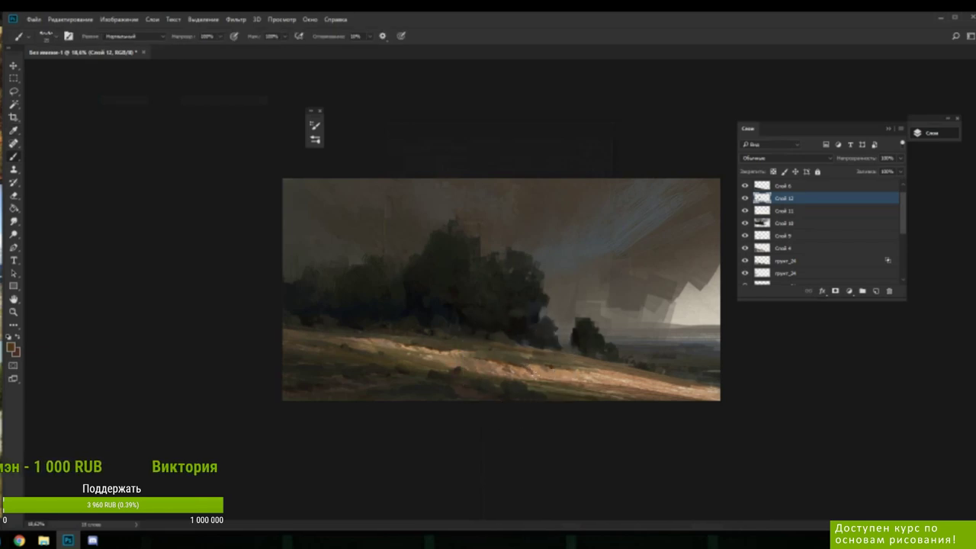
- Refine the streak's lower edge just right of the canvas centre with sampled ochre-brown tones
left_click(531, 376, "alt")
left_click(529, 371, "alt")
left_click(535, 374, "alt")
left_click(531, 370, "alt")
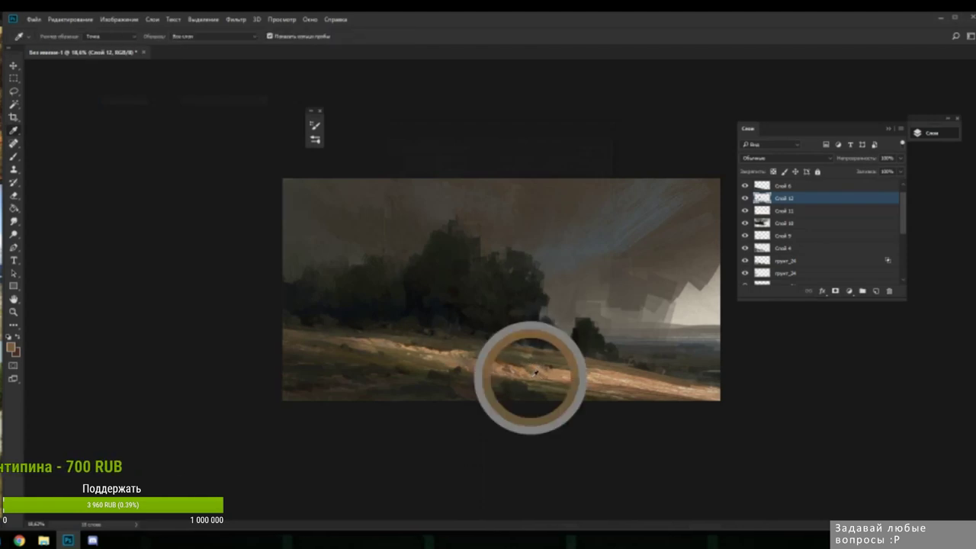
left_click(531, 372, "alt")
left_click(536, 374, "alt")
left_click(549, 365, "alt")
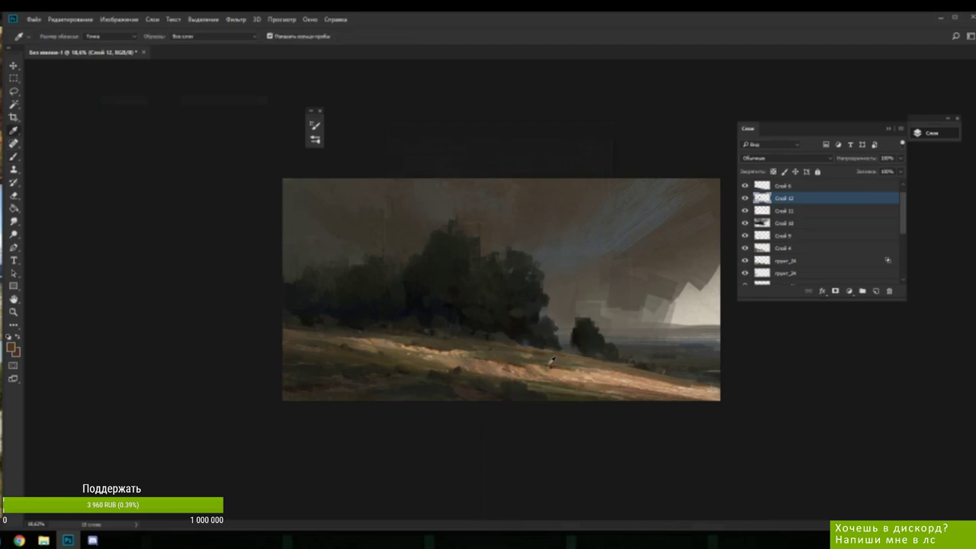
left_click(551, 369, "alt")
left_click(535, 372, "alt")
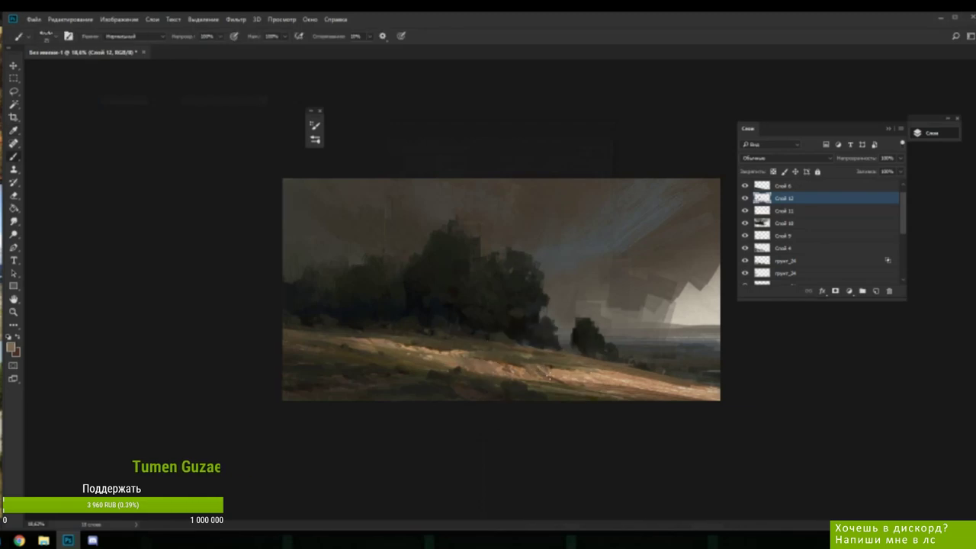
- Blend the shaded grass below the light streak into it with sampled olive and brown tones
left_click(562, 380, "alt")
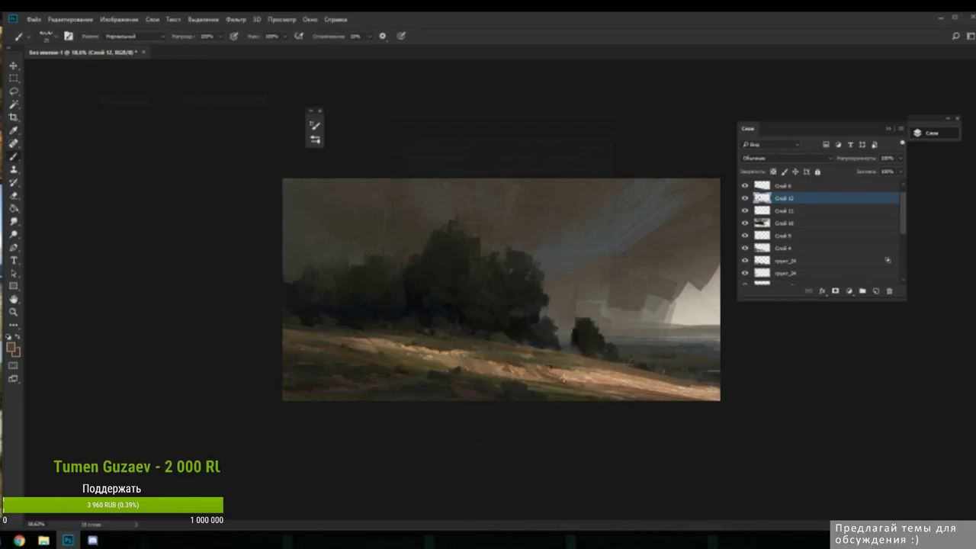
left_click(550, 375, "alt")
left_click(552, 379, "alt")
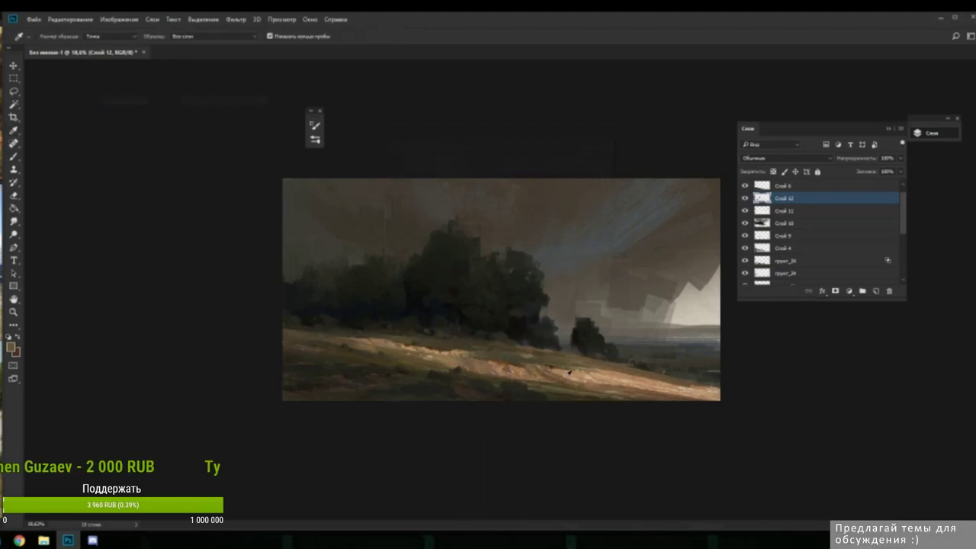
left_click(541, 378, "alt")
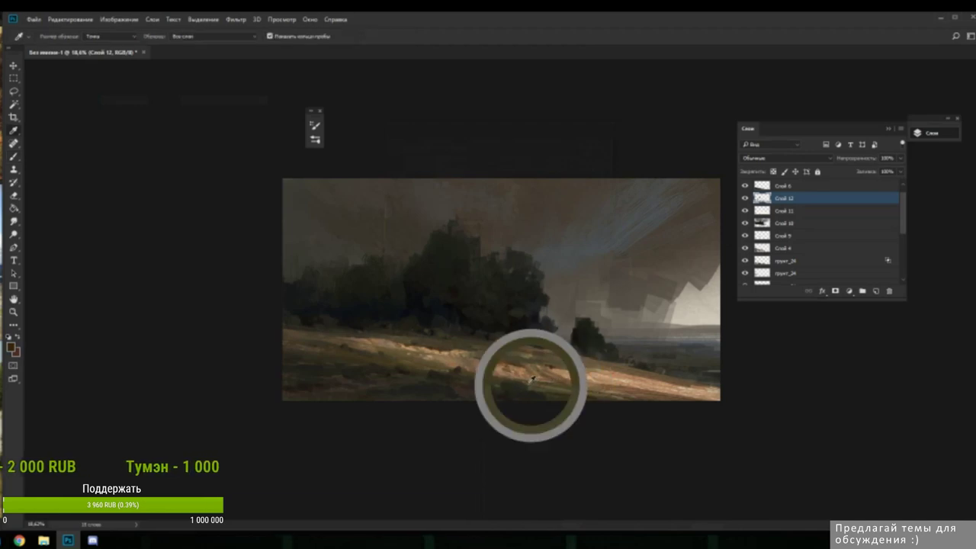
left_click(488, 379, "alt")
- Stroke the slope along the streak's lower right edge and touch up its lit part with sampled tan tones
left_click_drag(505, 379, 528, 378)
left_click(561, 388, "alt")
left_click_drag(585, 387, 597, 393)
left_click(569, 370, "alt")
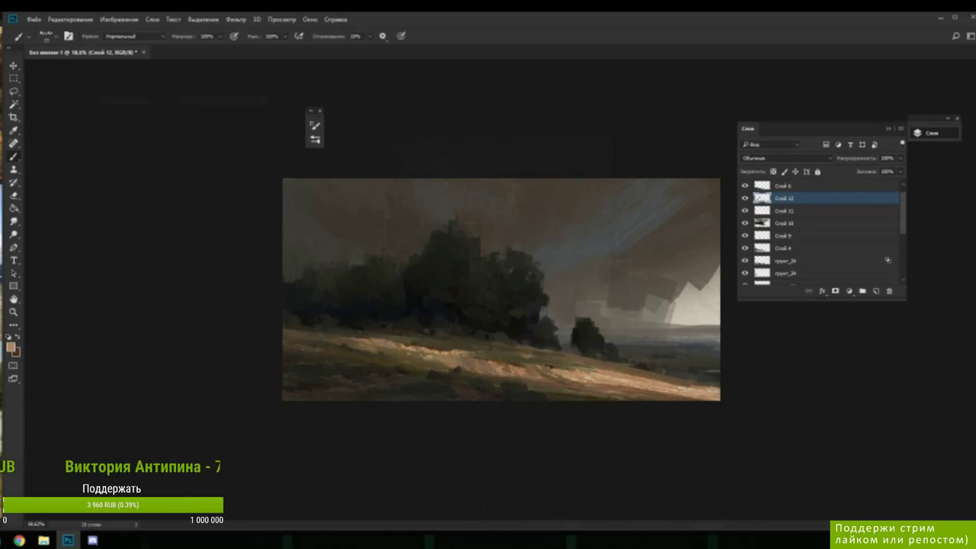
left_click(562, 366, "alt")
left_click(549, 372, "alt")
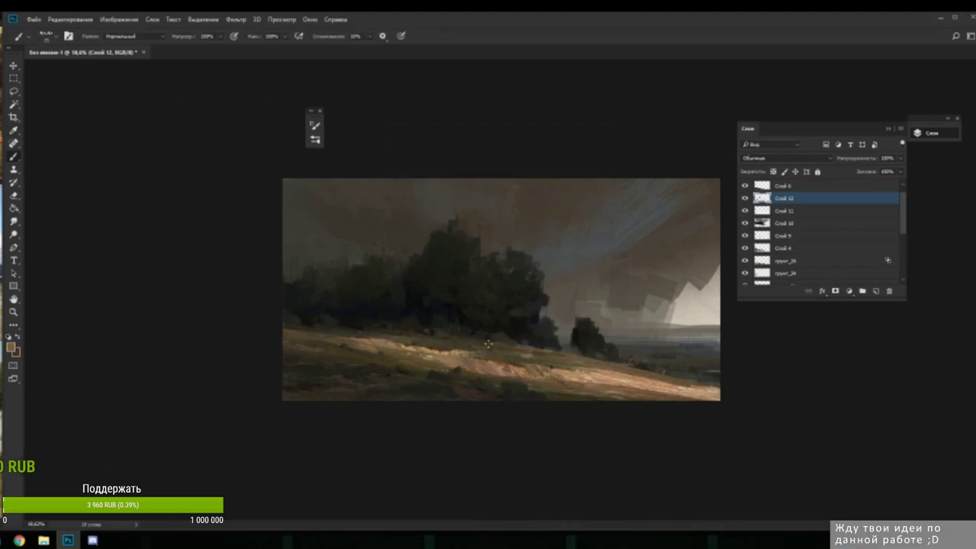
- Touch up the grass just below the central trees with sampled brown tones
key("alt")
left_click(481, 342)
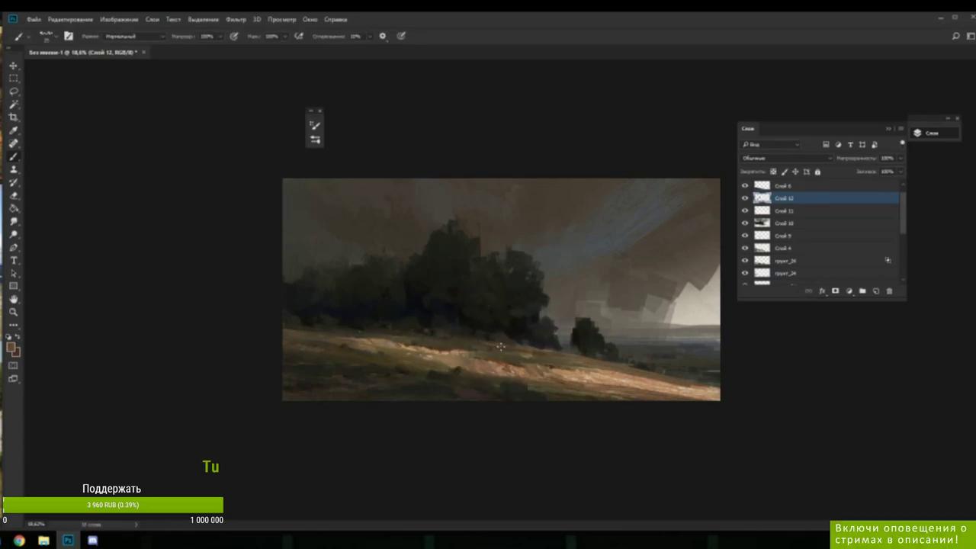
left_click(483, 342, "alt")
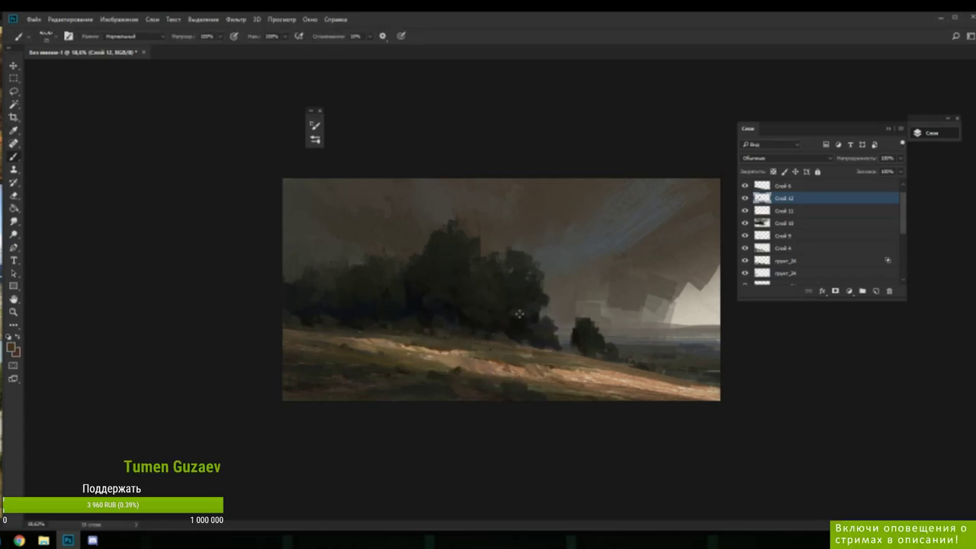
- Enlarge the brush and rework the far-left trees at the canvas edge with sampled dark tones
scroll(559, 292, "down", 4)
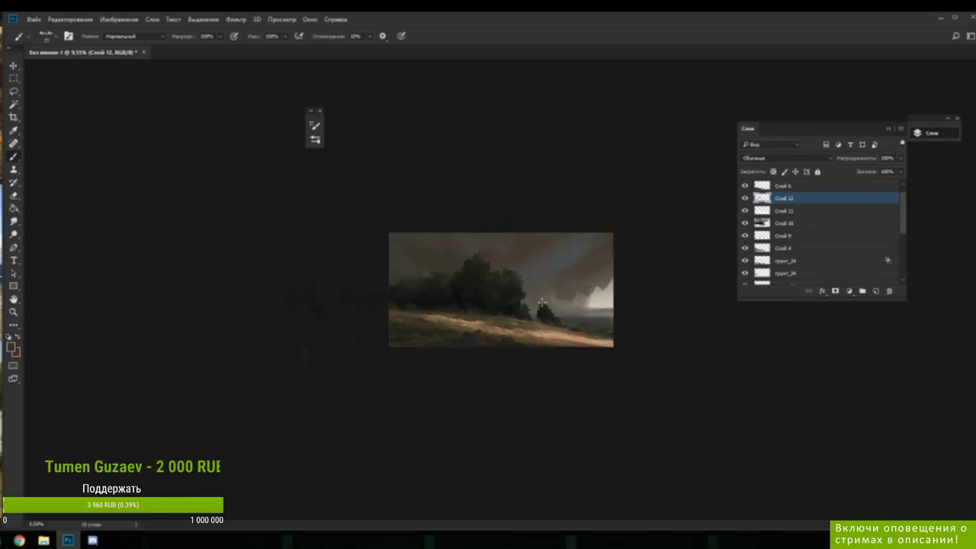
scroll(543, 301, "up", 2)
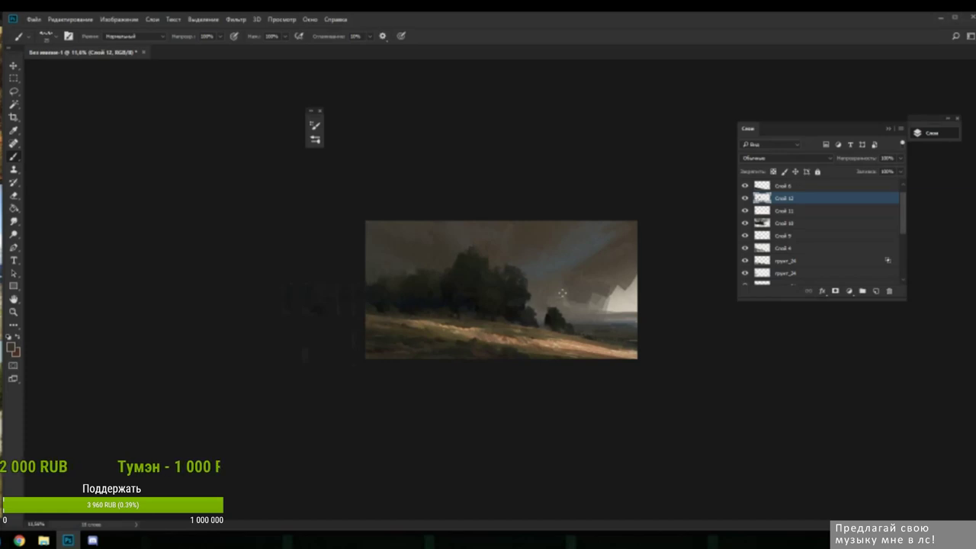
scroll(523, 294, "up", 2)
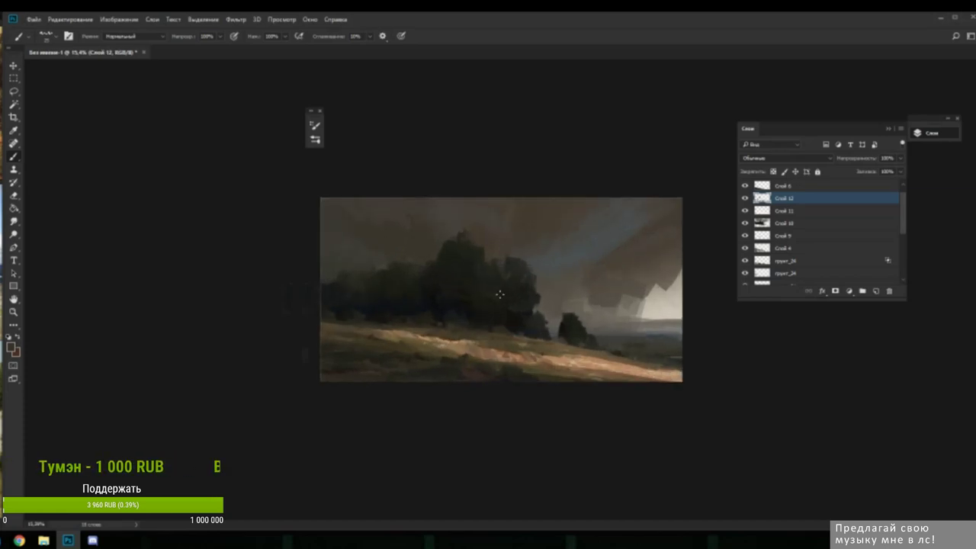
left_click(356, 283, "alt")
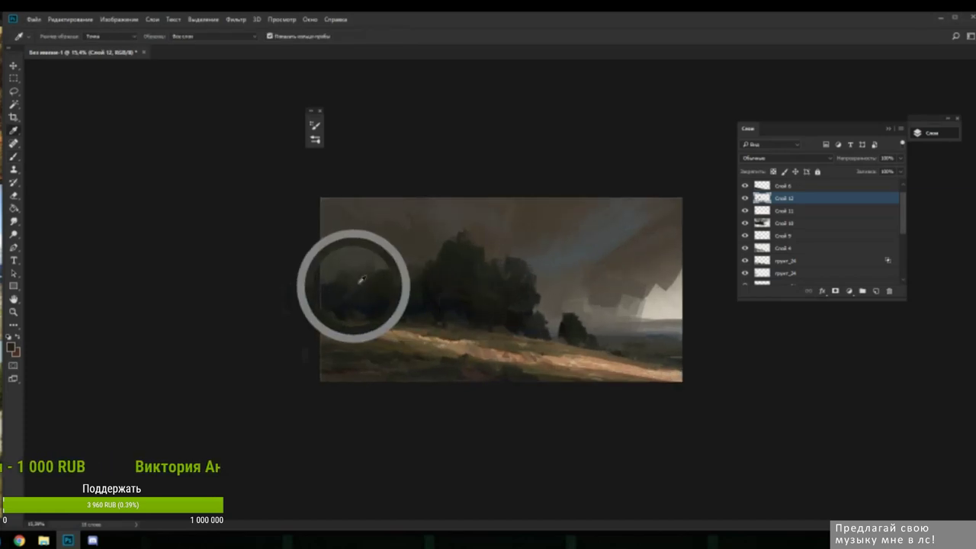
left_click(528, 331, "alt")
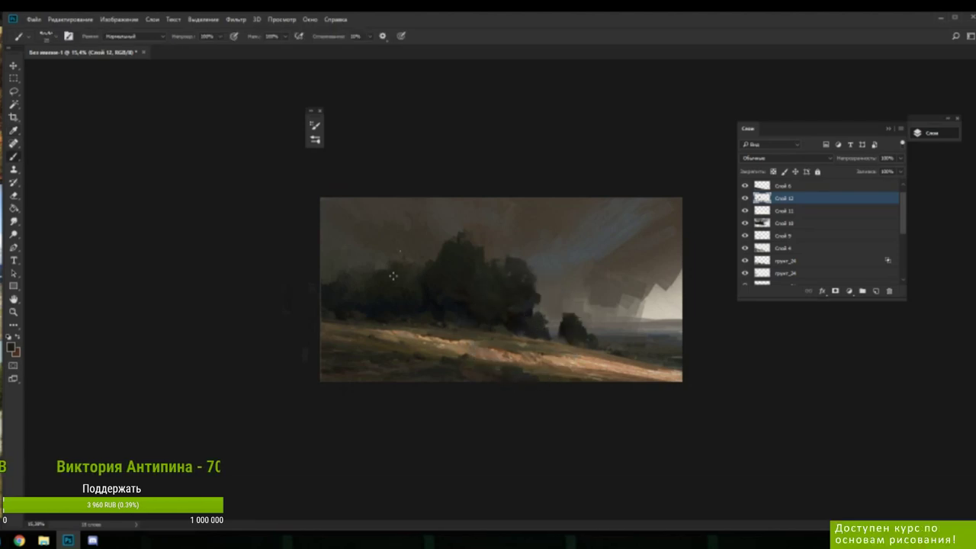
right_click(393, 276)
left_click(463, 277)
left_click(330, 278)
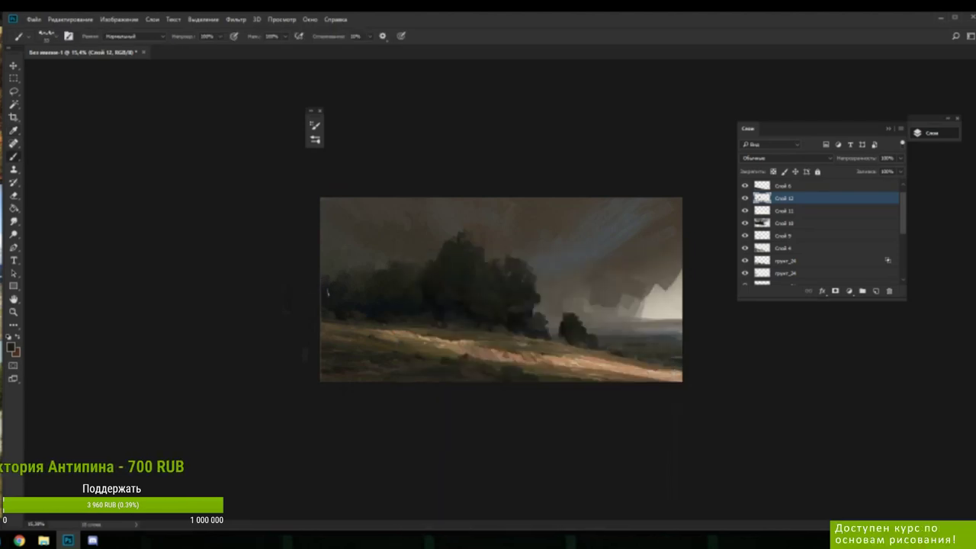
left_click(328, 283, "alt")
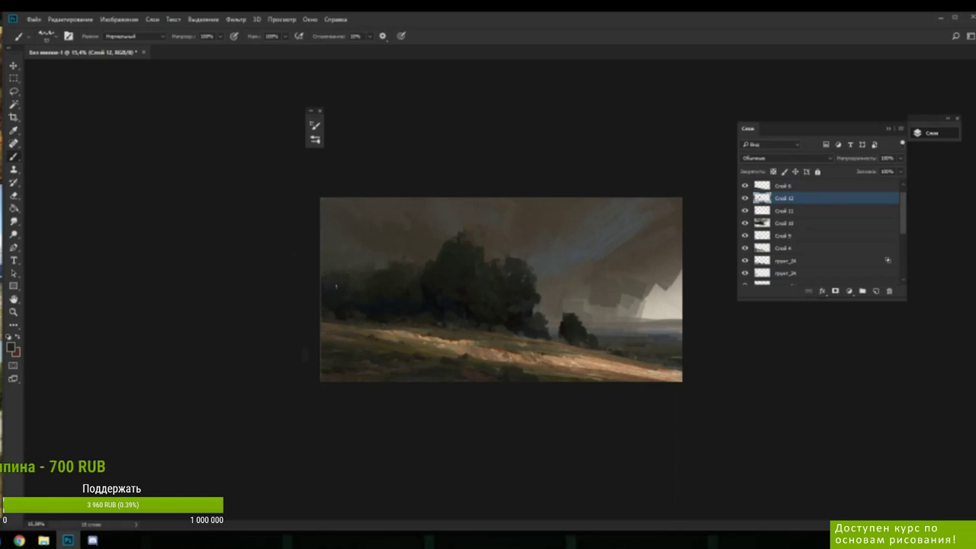
left_click(337, 293, "alt")
left_click_drag(324, 294, 323, 263)
- Add a new layer above the current one and start a thin greyish trunk under the central tree with a smaller brush
left_click(485, 347, "alt")
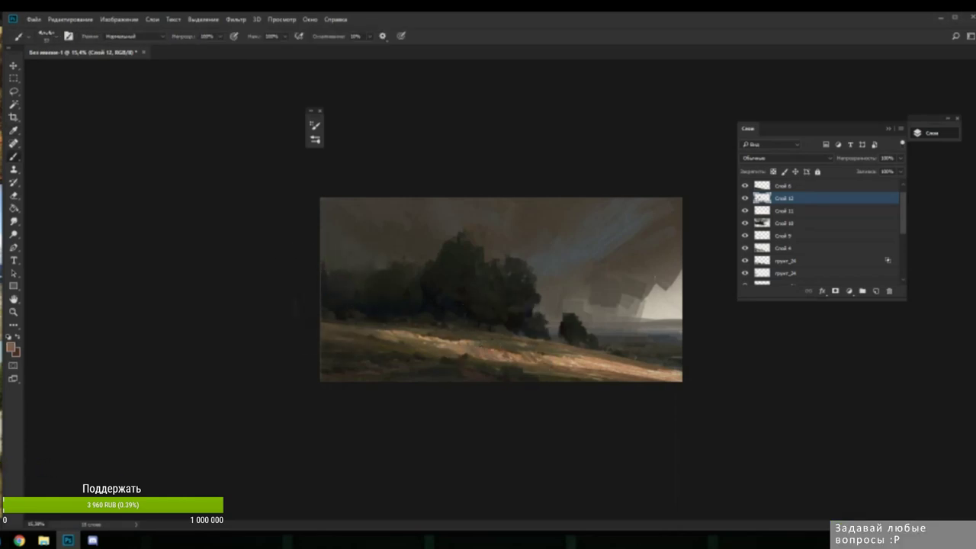
left_click(875, 292)
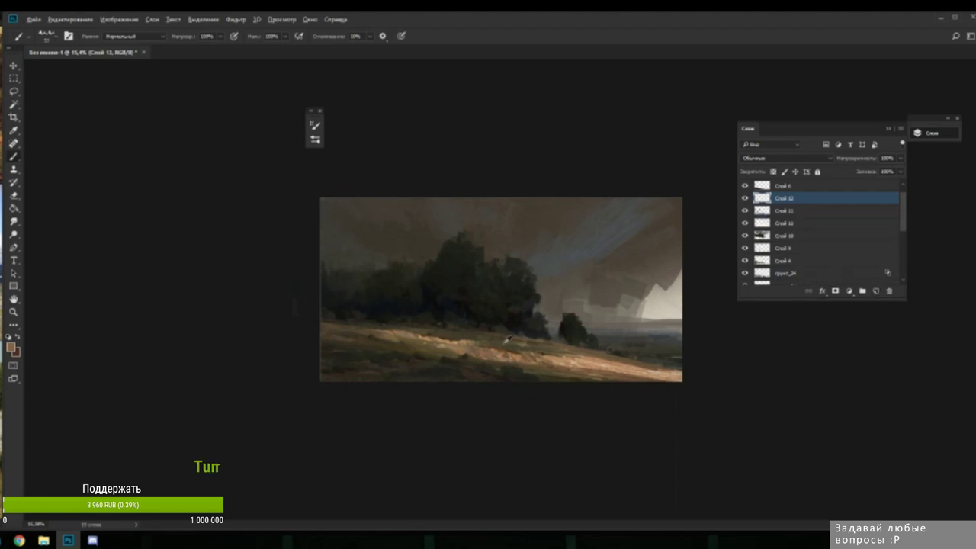
scroll(509, 340, "up", 1)
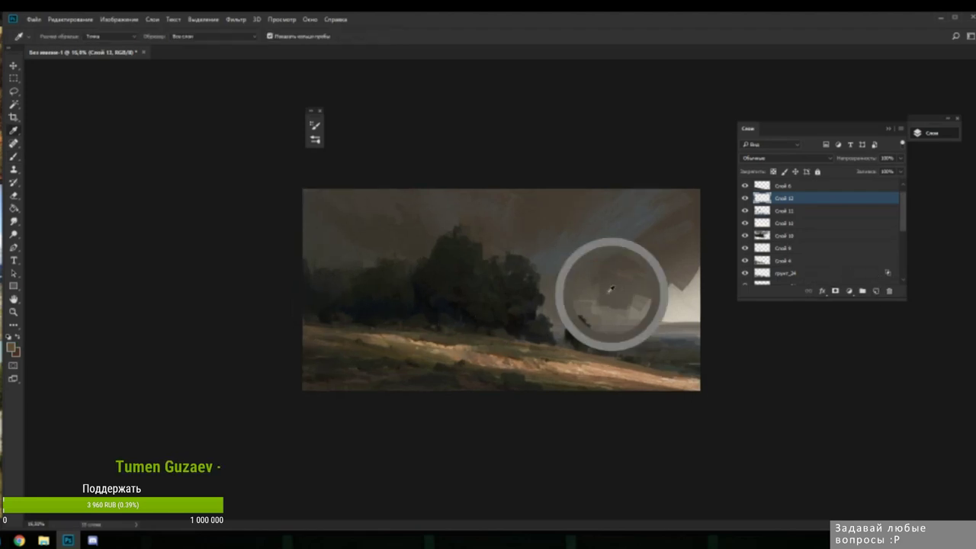
right_click(530, 305)
left_click_drag(533, 275, 530, 276)
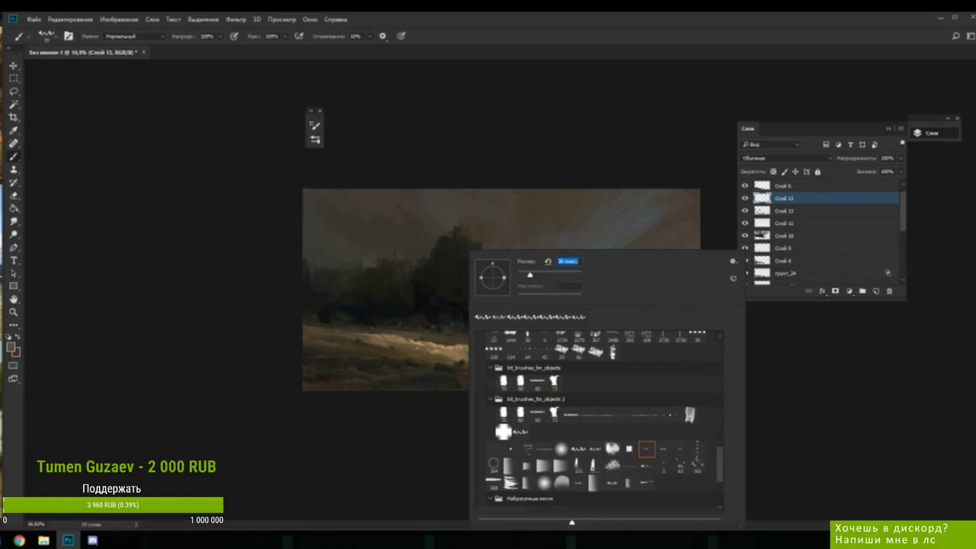
key("Return")
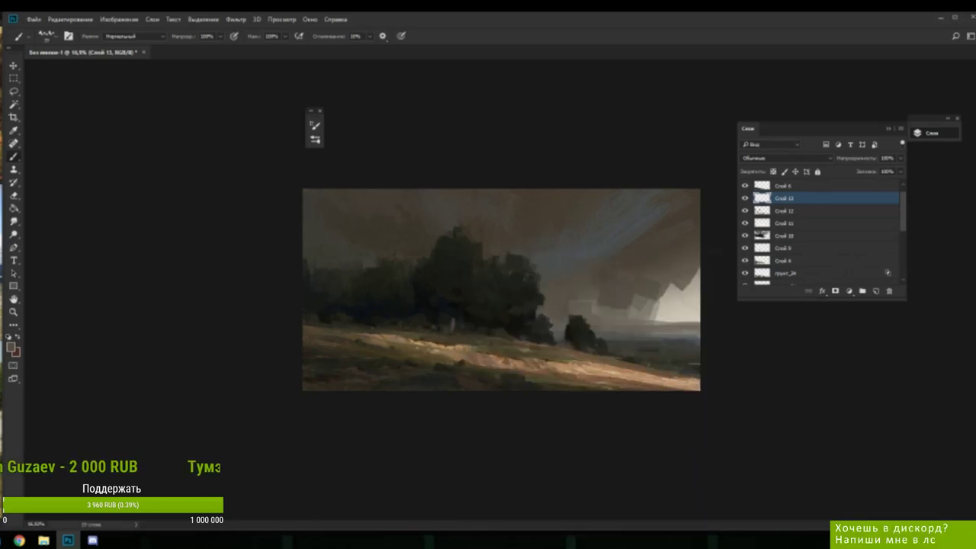
- Extend the pale trunk upward under the central tree and shape it with sampled dark and grey tones
left_click(455, 313, "alt")
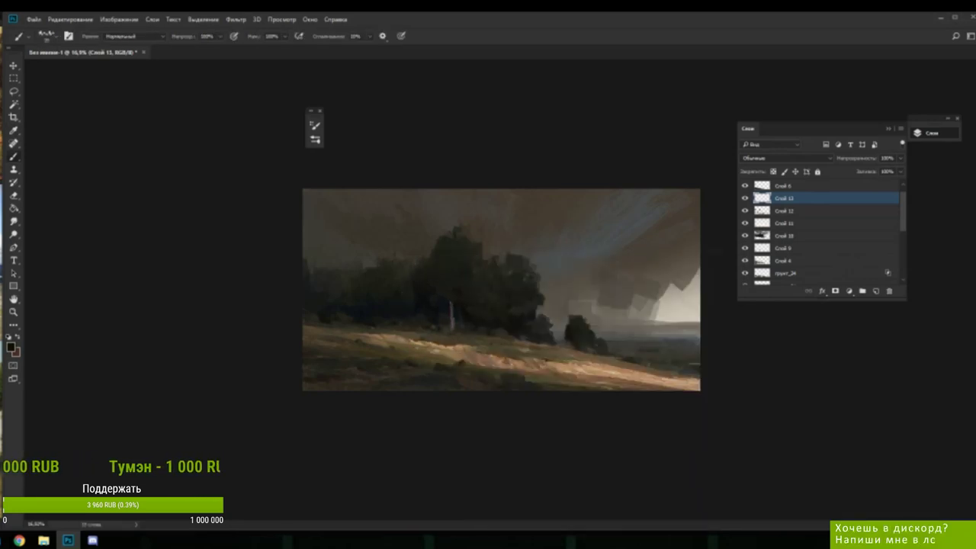
left_click(451, 307, "alt")
mouse_move(452, 301)
left_mouse_down()
mouse_move(452, 313)
mouse_move(450, 302)
left_mouse_up()
left_click(452, 321, "alt")
left_click(452, 316, "alt")
left_click(448, 313, "alt")
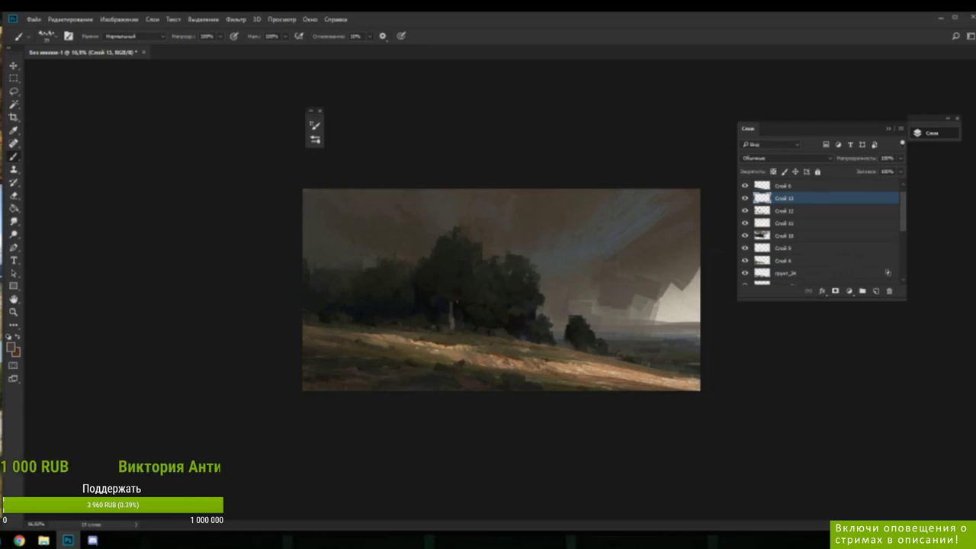
- Refine the pale trunk under the central tree with alternating dark and grey tones sampled from around it
left_click(451, 309, "alt")
left_click(451, 311, "alt")
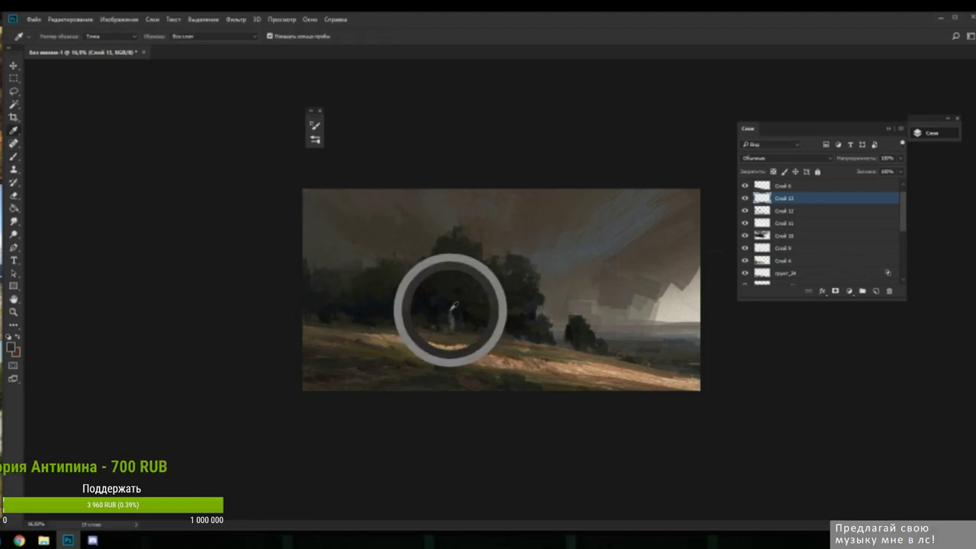
left_click(459, 291, "alt")
left_click(456, 311, "alt")
left_click(451, 311, "alt")
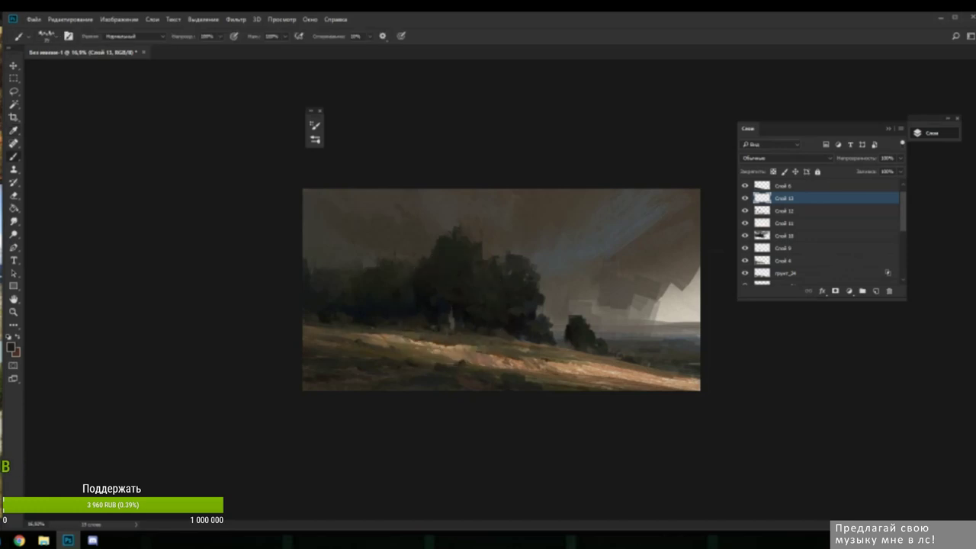
left_click(448, 324, "alt")
left_click(452, 324, "alt")
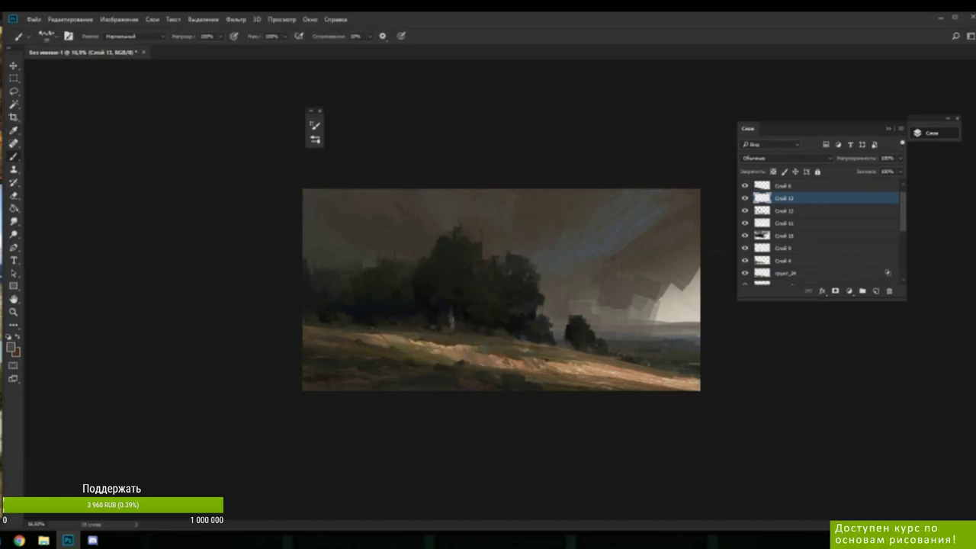
- Narrow and mute the central trunk by painting sampled dark foliage tones over its edges
left_click(447, 315, "alt")
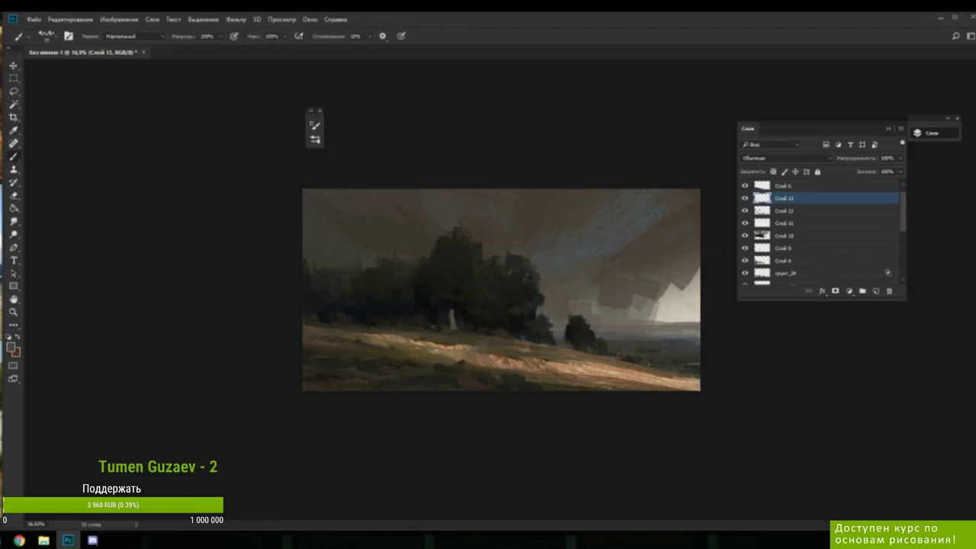
left_click(457, 323, "alt")
left_click(452, 309, "alt")
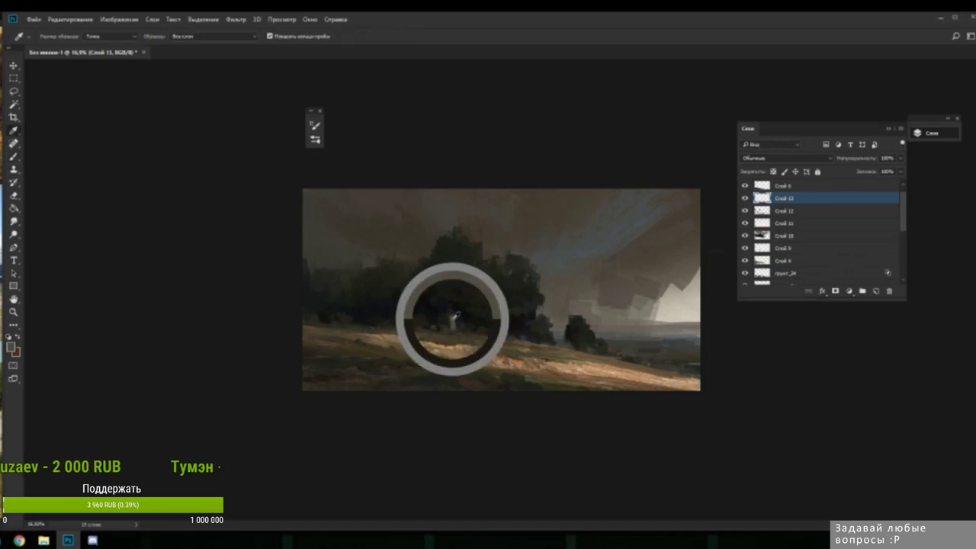
left_click(452, 316, "alt")
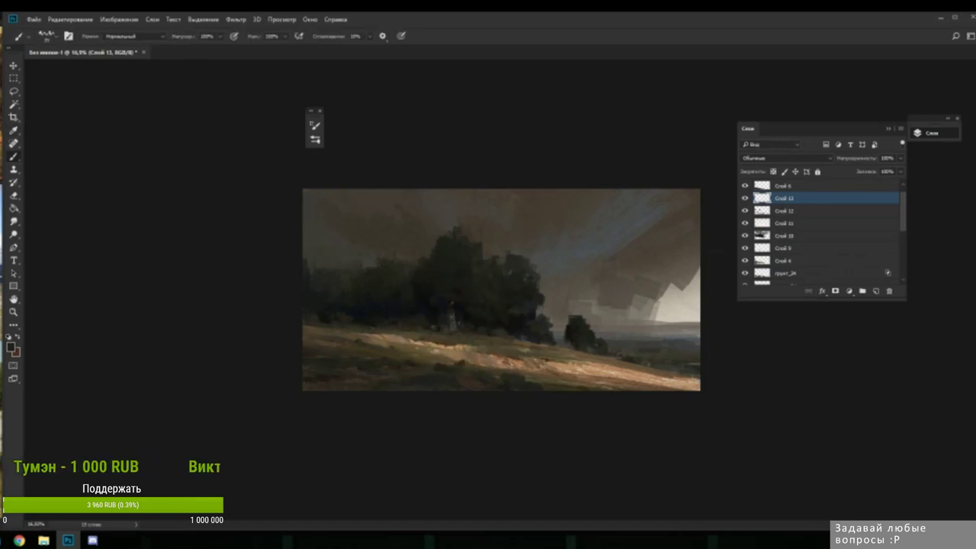
left_click(456, 328, "alt")
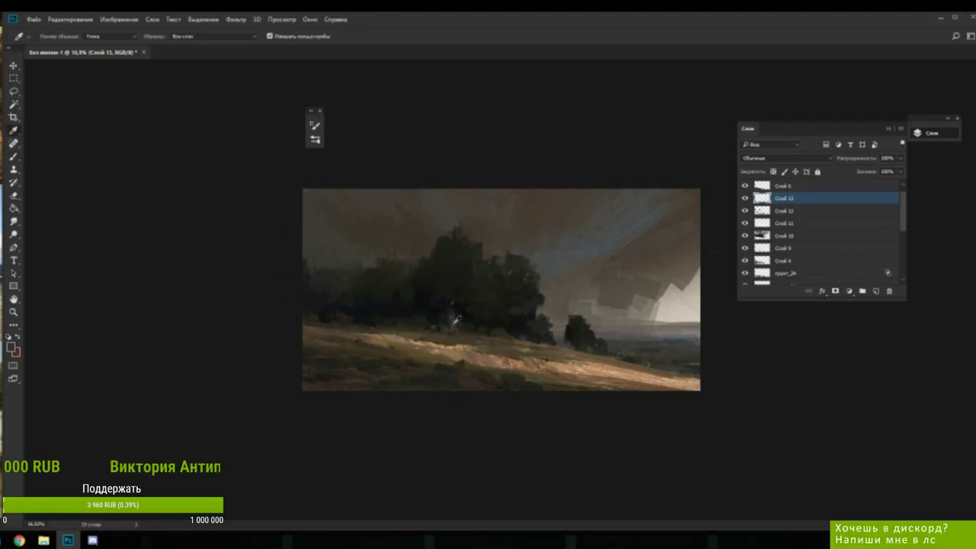
- Enlarge the brush slightly and repaint the central trunk as a thin vertical stroke using sampled trunk and foliage tones
right_click(495, 267)
left_click_drag(544, 278, 555, 277)
key("Return")
left_click(450, 306, "alt")
left_click_drag(453, 308, 453, 325)
left_click(461, 315, "alt")
left_click(452, 306, "alt")
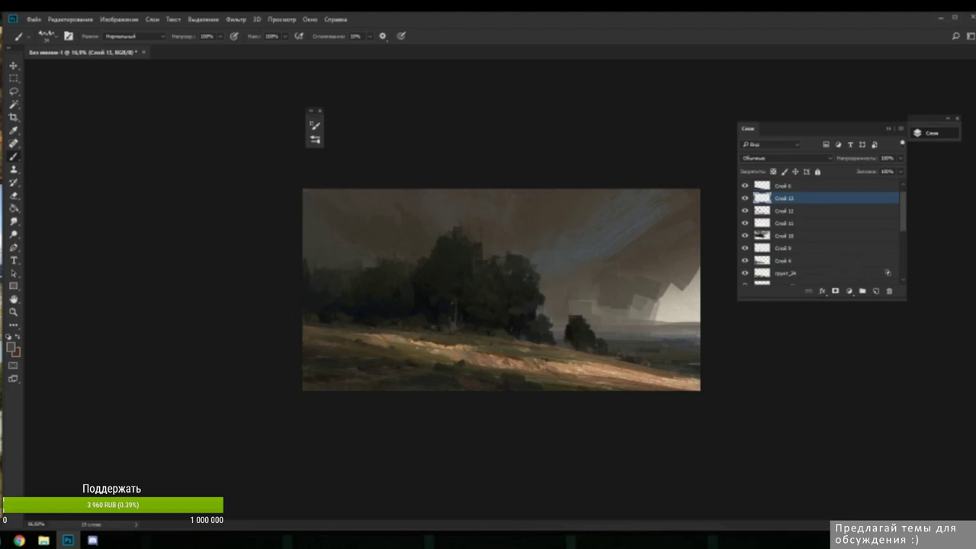
- Paint a second thin pale trunk under the tree right of centre and trim it with sampled dark tones
left_click(519, 318, "alt")
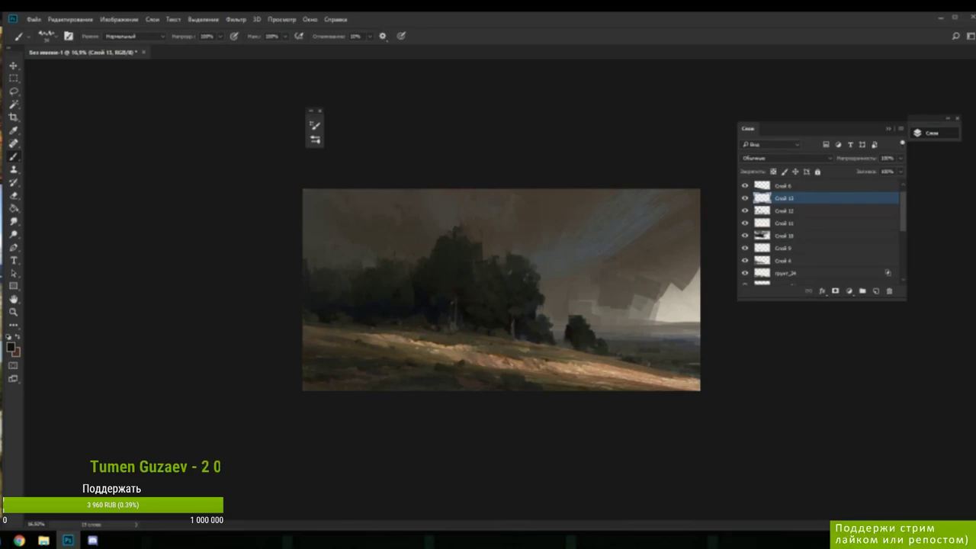
left_click(513, 334, "alt")
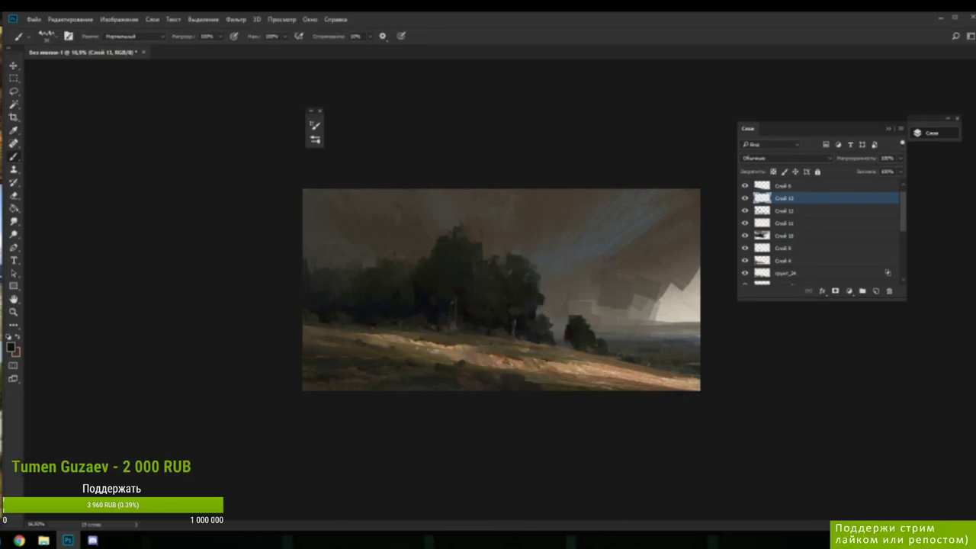
left_click(516, 318, "alt")
left_click(519, 313, "alt")
left_click(514, 330, "alt")
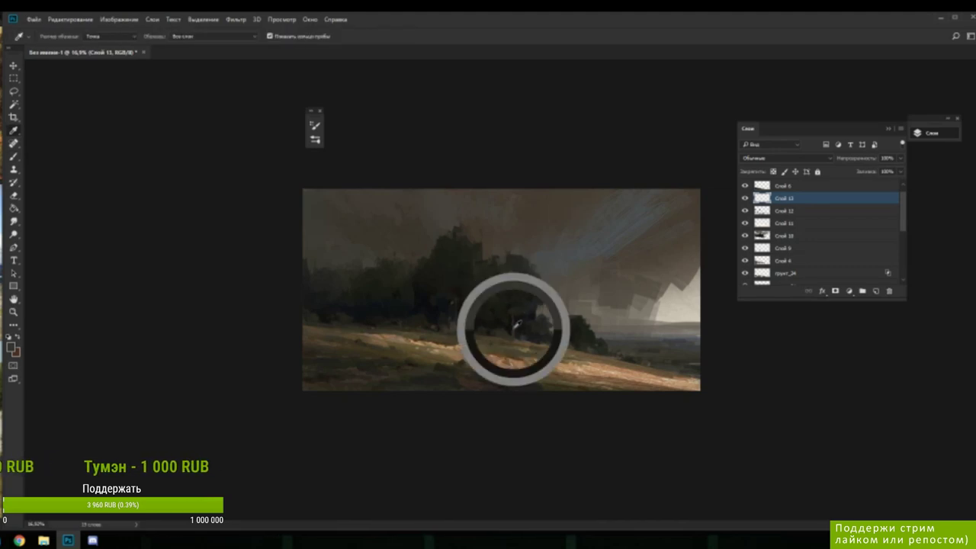
- Touch up the small isolated tree beside the main tree mass with sampled dark and sky tones
left_click(573, 330, "alt")
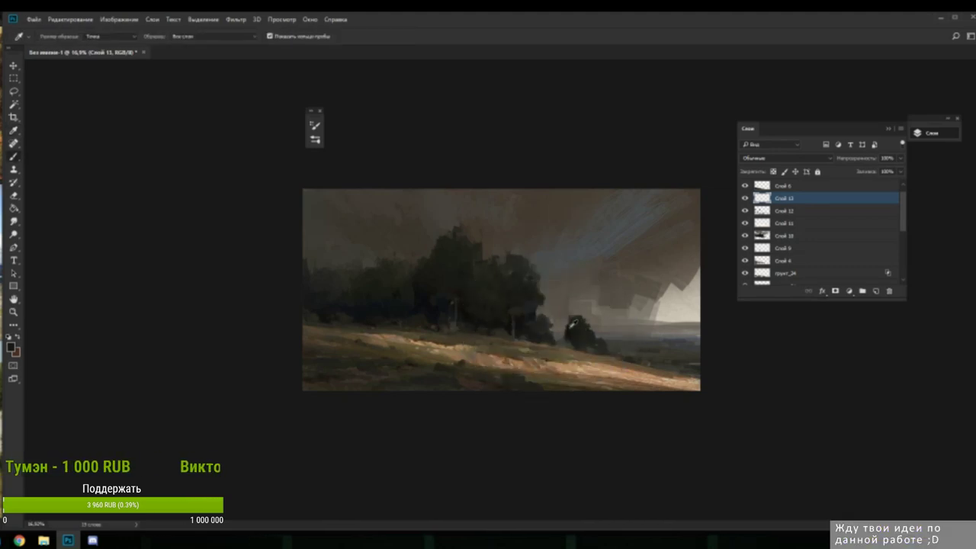
left_click(573, 292, "alt")
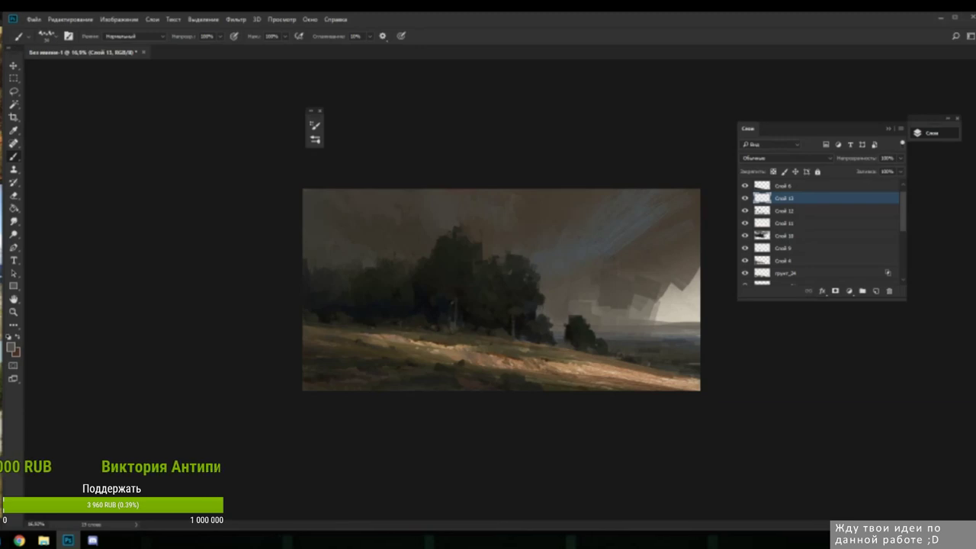
scroll(486, 275, "down", 5)
scroll(504, 256, "down", 2)
scroll(503, 256, "up", 4)
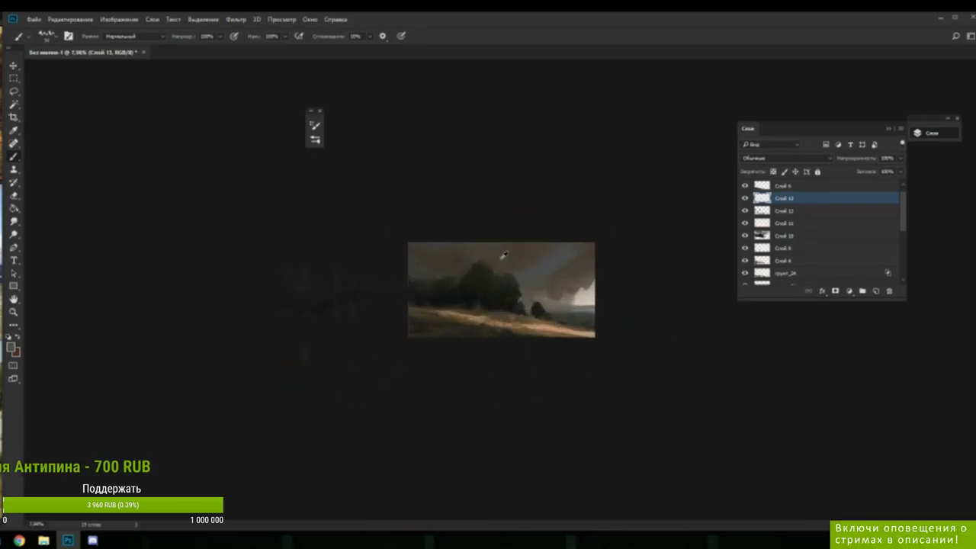
scroll(503, 256, "up", 4)
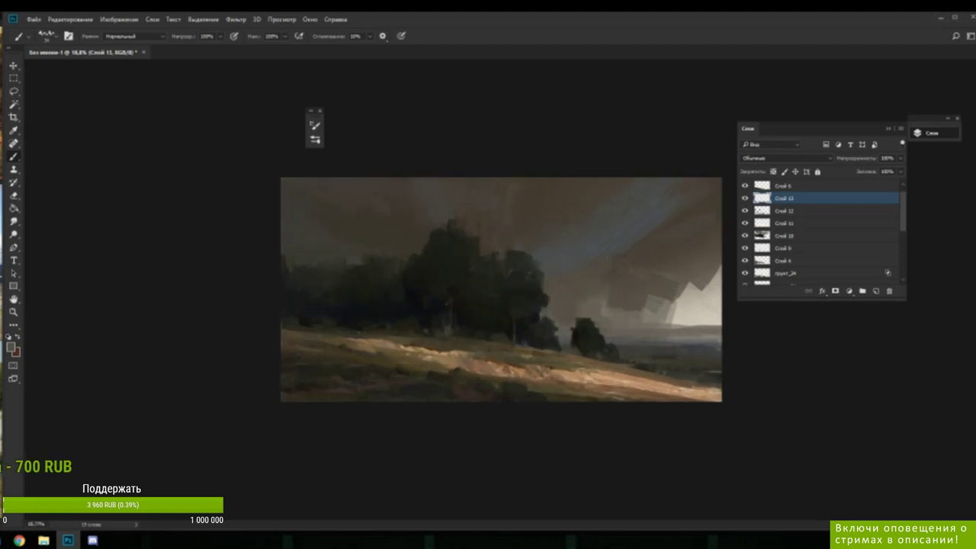
- Rework the shadowed edge between trees and grass left of the central trunk with sampled dark and greenish tones
left_click(424, 319, "alt")
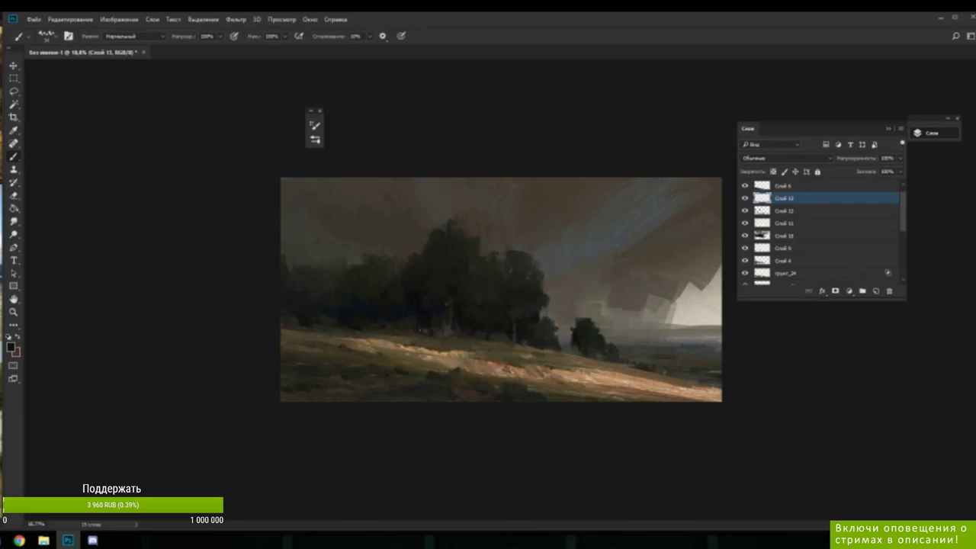
left_click(422, 333, "alt")
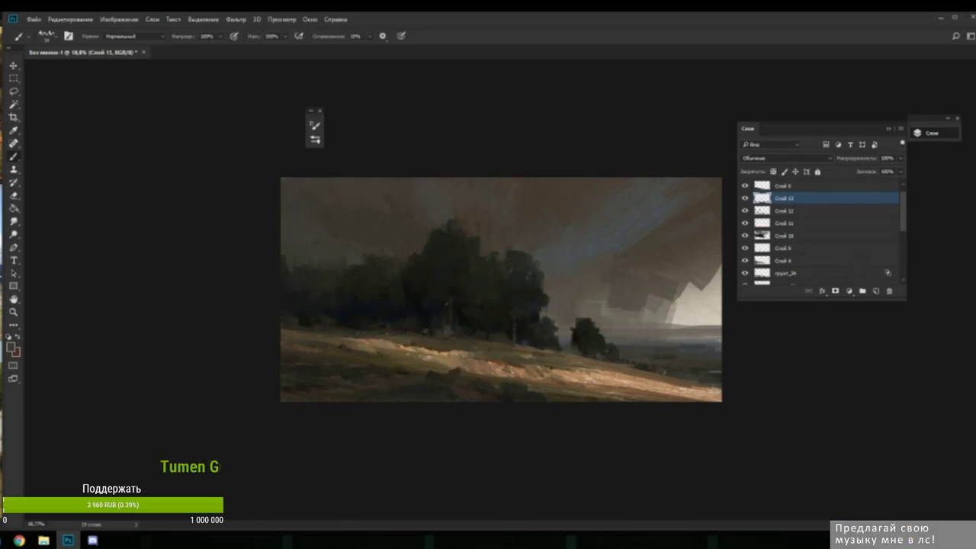
left_click(392, 332, "alt")
left_click(408, 334, "alt")
left_click(419, 330, "alt")
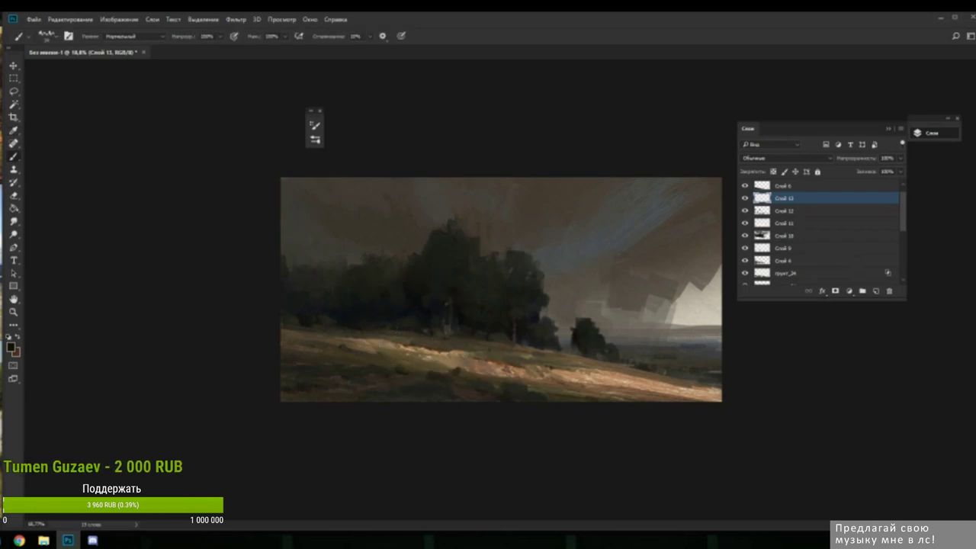
left_click(401, 334, "alt")
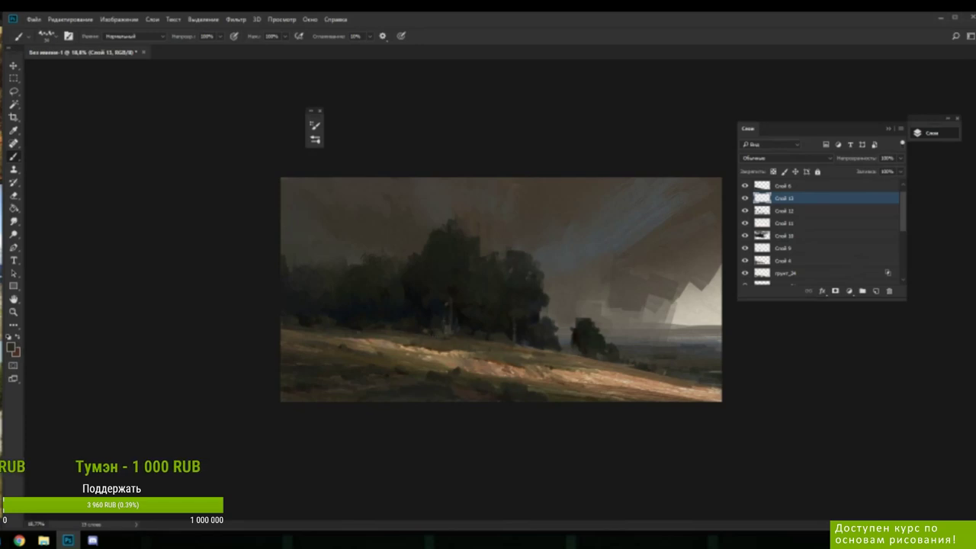
- Choose a dark, muted grey-brown colour, reduce the brush size and paint fine strokes on the grass below the central trunk
left_click(11, 347)
left_click(857, 228)
key("Return")
key("Return")
right_click(483, 321)
left_click_drag(548, 278, 538, 280)
left_click(436, 341)
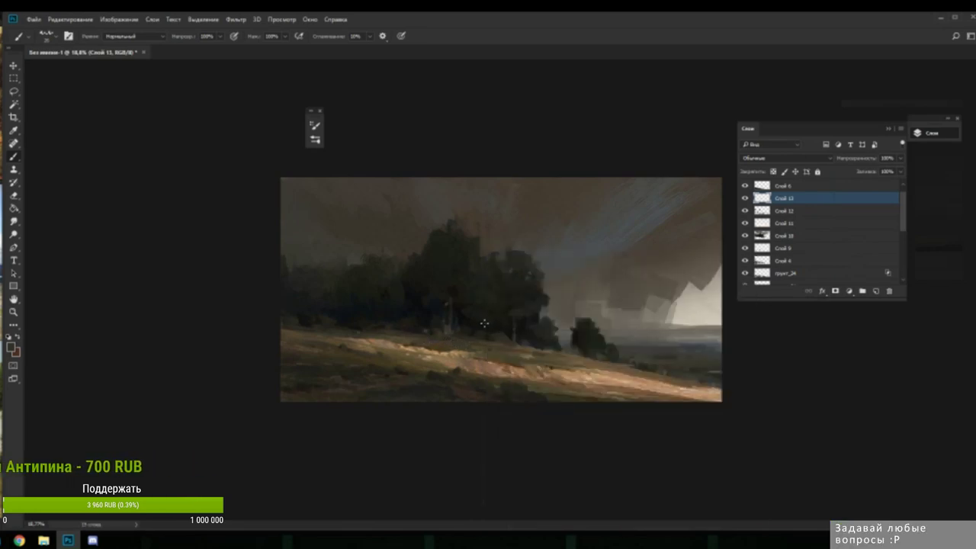
key("n")
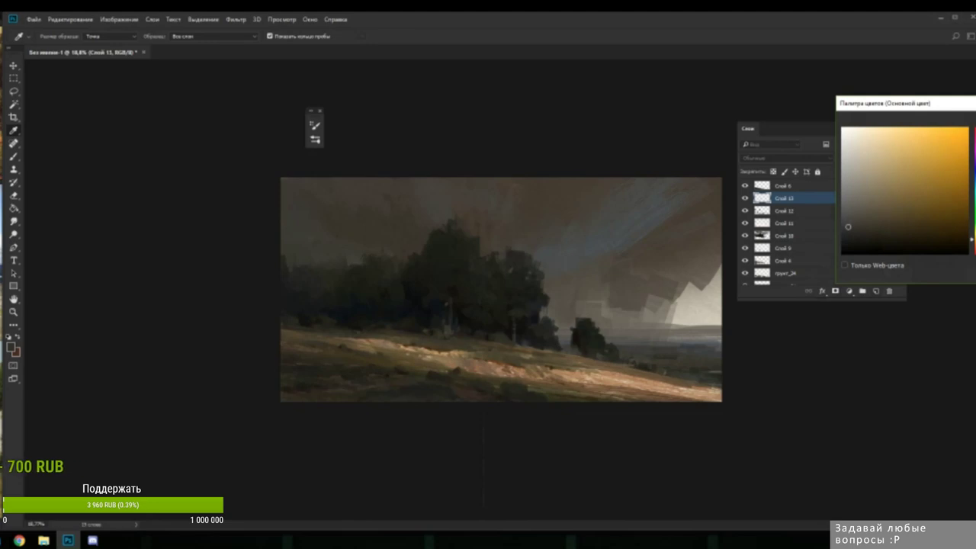
key("Return")
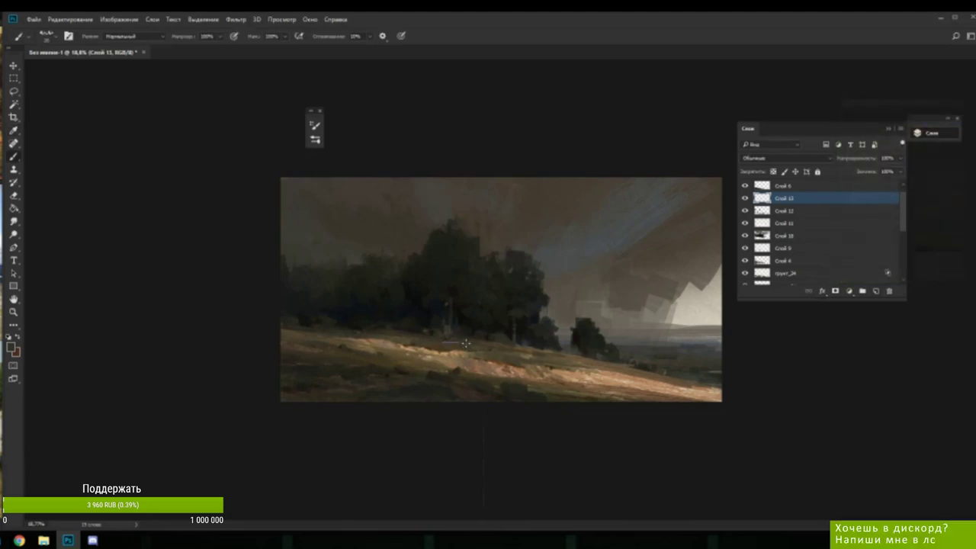
left_click(472, 343, "alt")
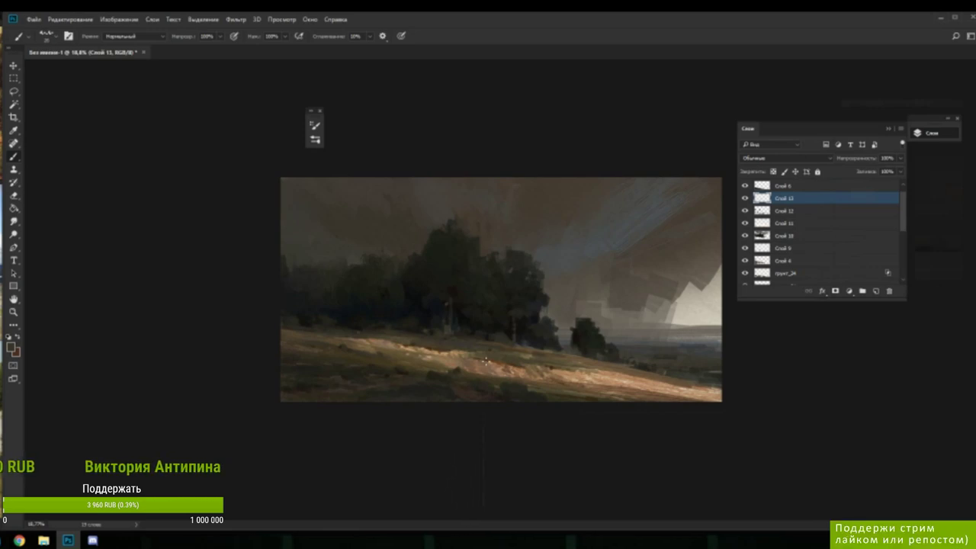
- Sample the slope's brown, shift it to a darker, less saturated tone and paint the grass below-left of the central trunk
left_click(433, 349, "alt")
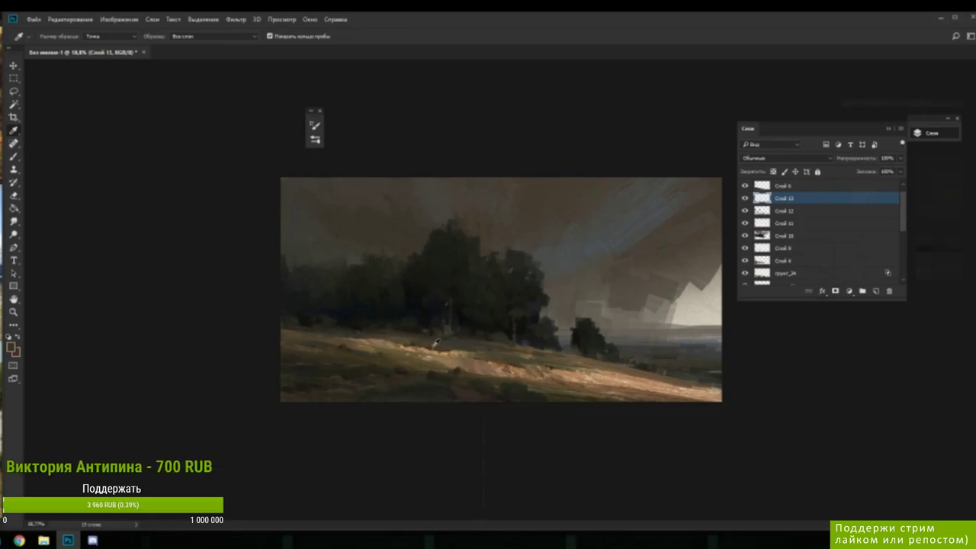
key("n")
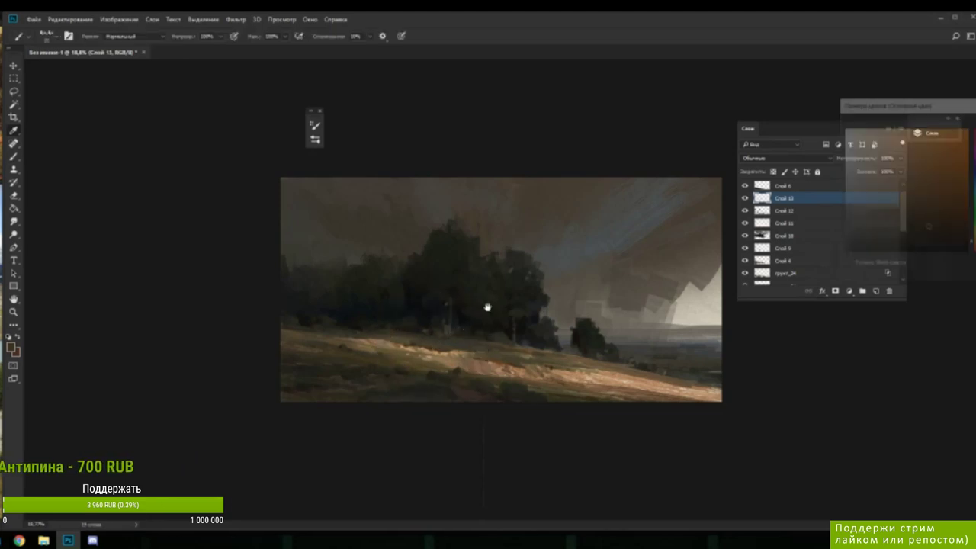
left_click(865, 234)
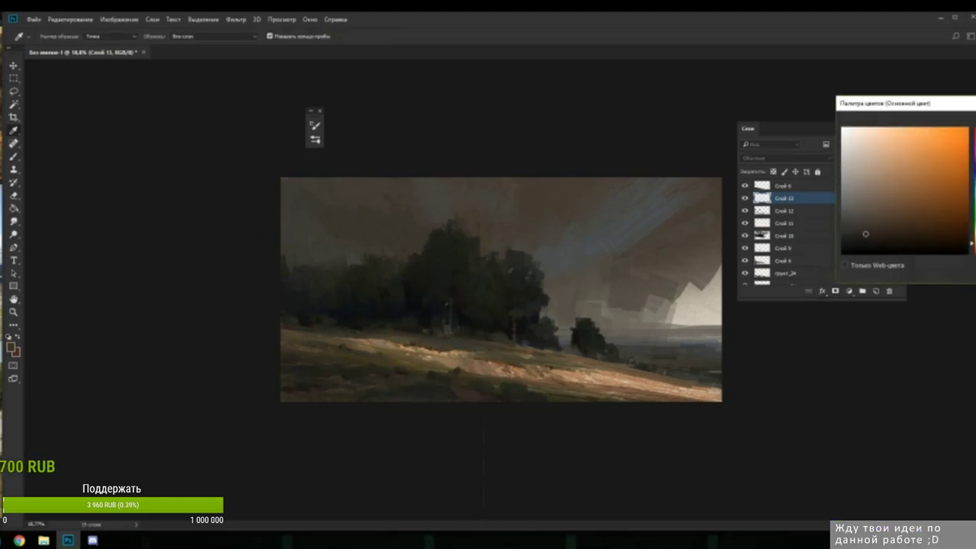
key("Return")
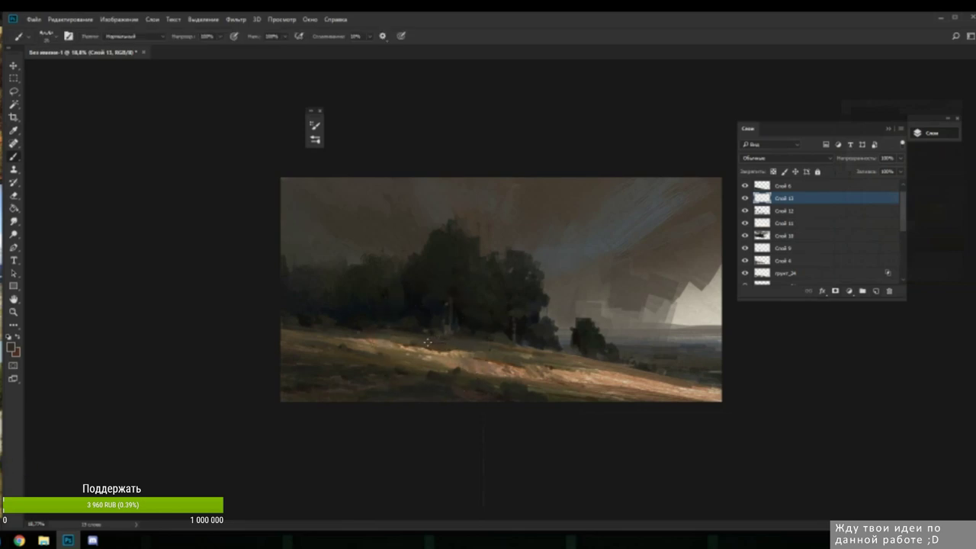
left_click(436, 339, "alt")
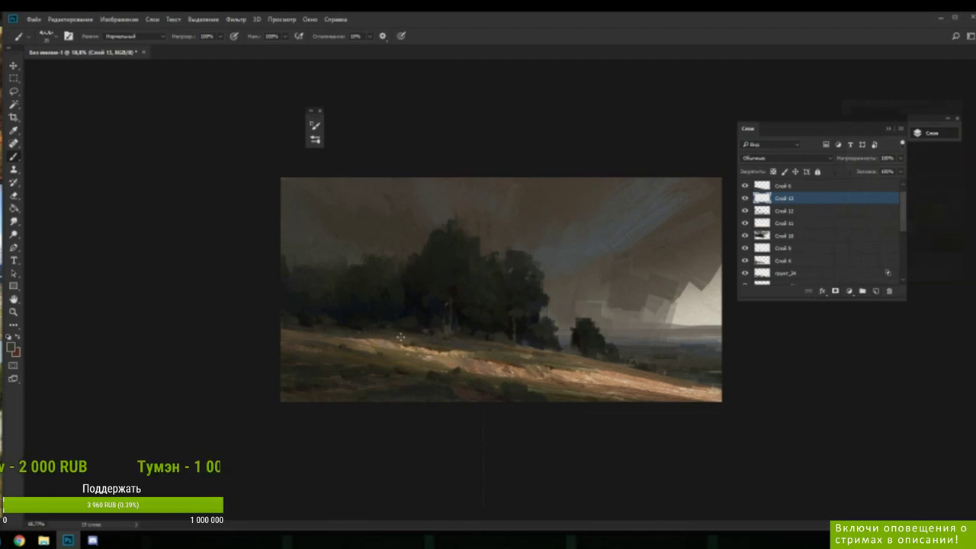
- Blend the base of the tree mass into the grass left of the central trunk with repeatedly sampled dark tones
left_click(390, 329, "alt")
left_click(384, 327, "alt")
left_click(402, 328, "alt")
left_click(402, 328, "alt")
left_click(408, 327, "alt")
left_click(396, 329, "alt")
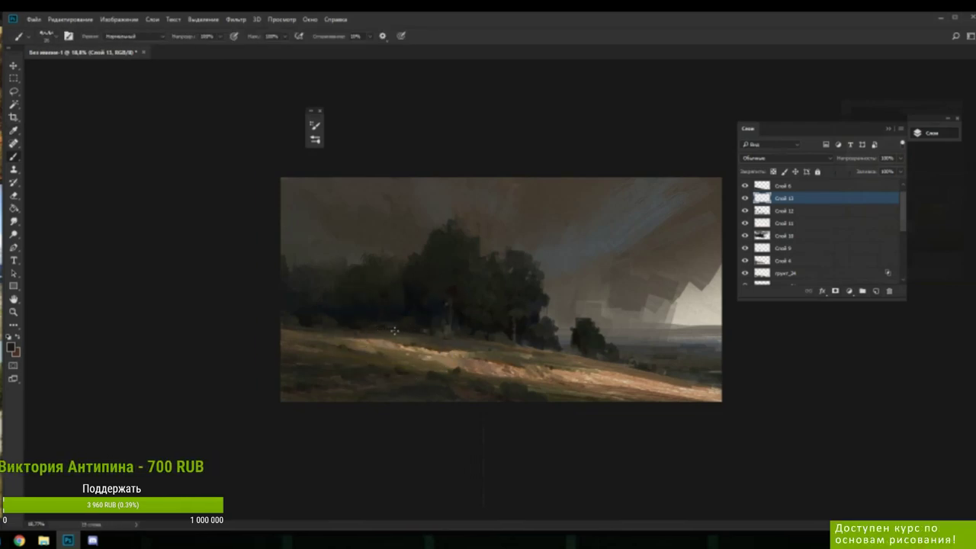
left_click(412, 328, "alt")
- Sample the light streak's earth tone, darken it to a deep brown and add accents along the middle of the streak
left_click(416, 342, "alt")
left_click(409, 341, "alt")
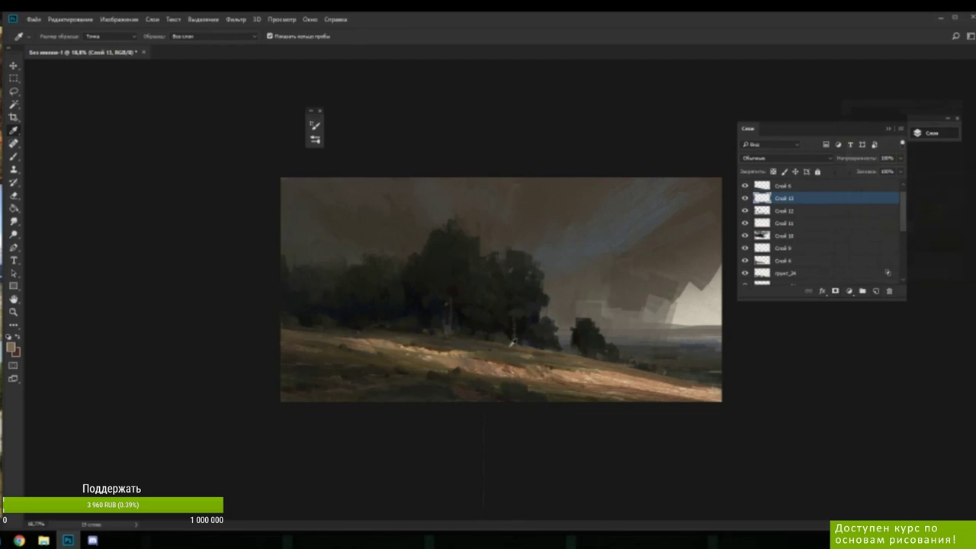
key("n")
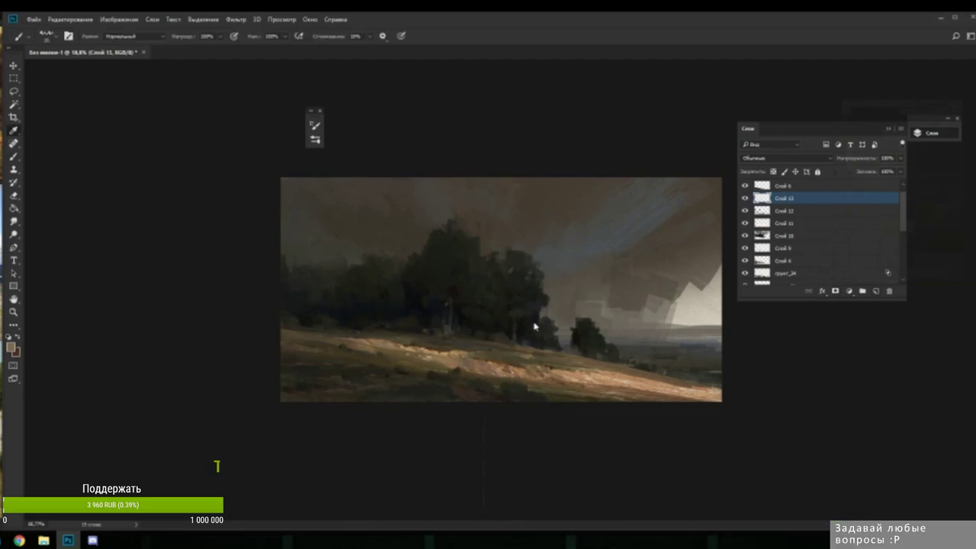
left_click(927, 230)
left_click_drag(927, 230, 926, 238)
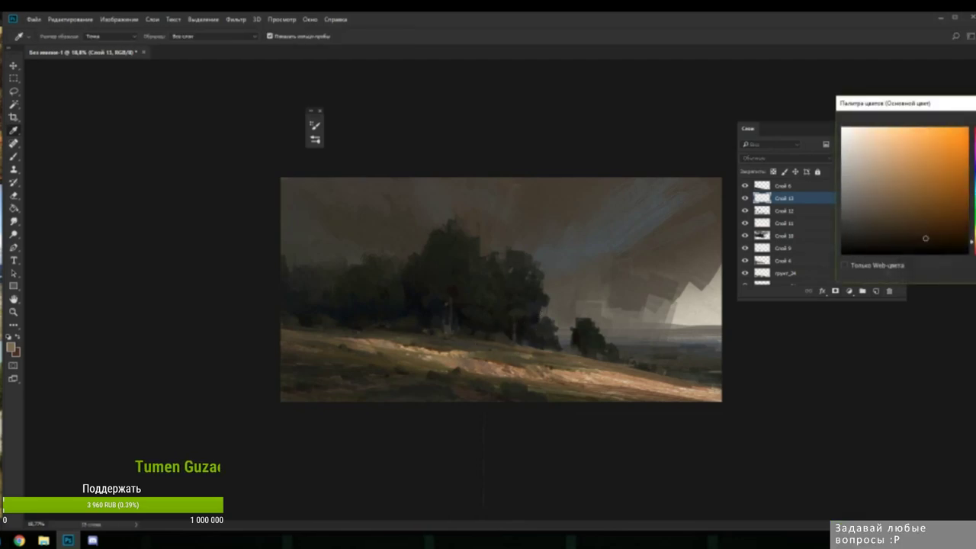
key("Return")
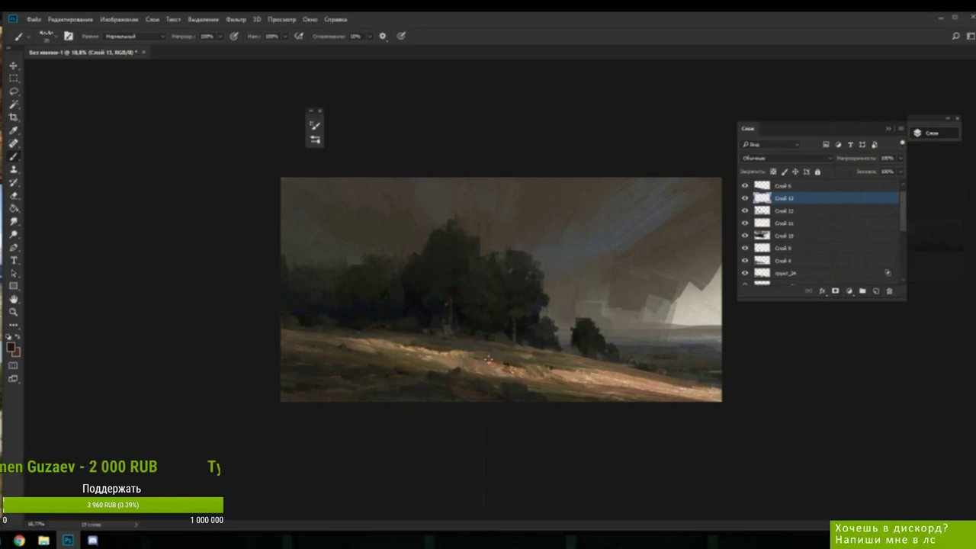
left_click(470, 352, "alt")
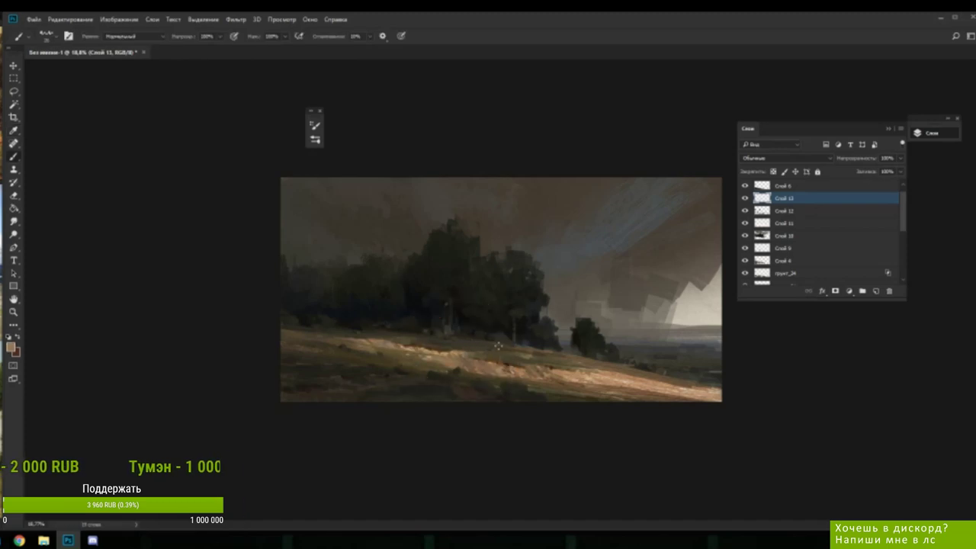
- Add a new layer above the current one and touch up the grass between the two trunks with sampled grey-brown and dark tones
left_click(876, 293)
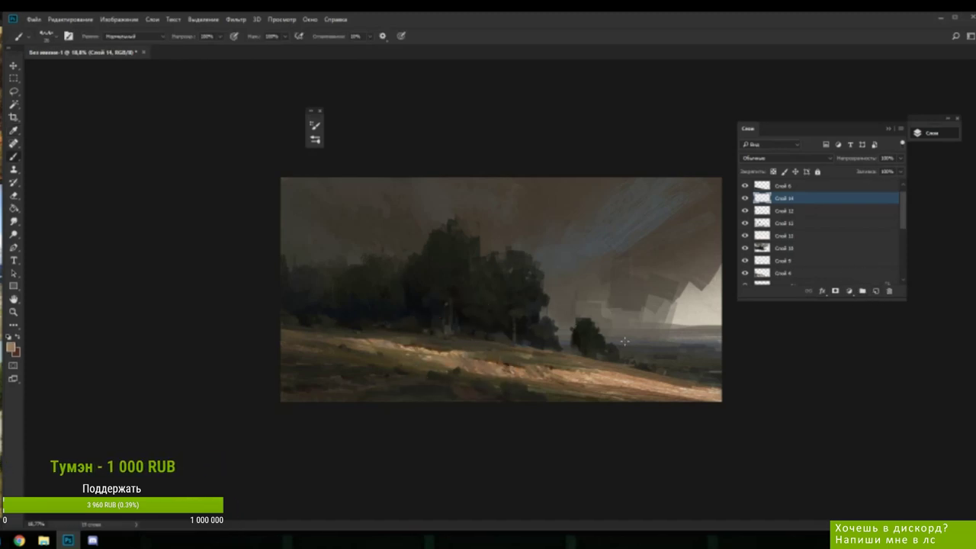
left_click(449, 325, "alt")
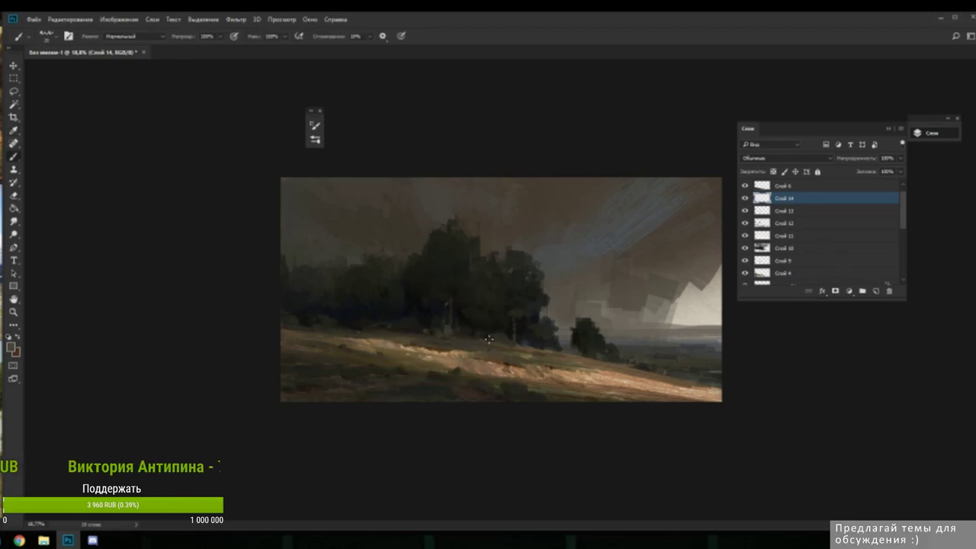
left_click(511, 360, "alt")
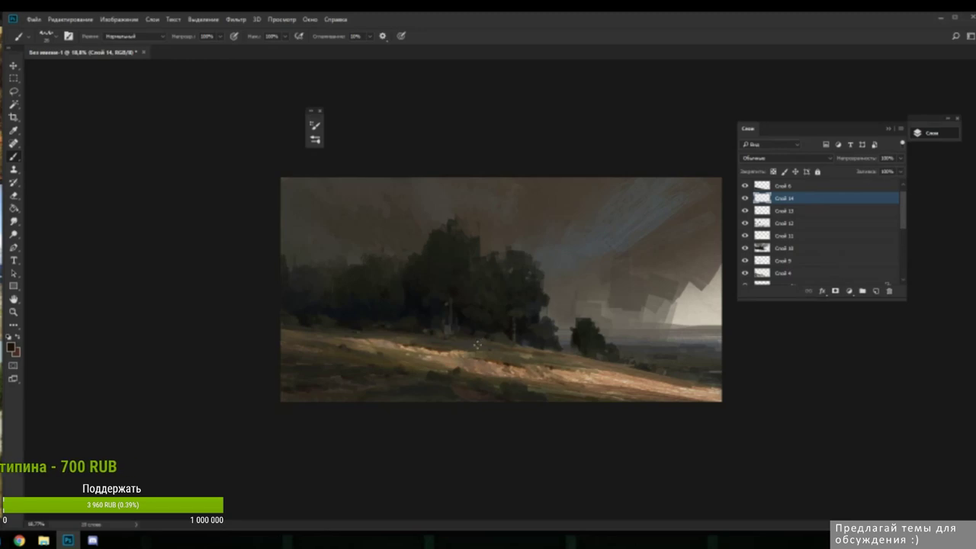
left_click(476, 344, "alt")
left_click(475, 343, "alt")
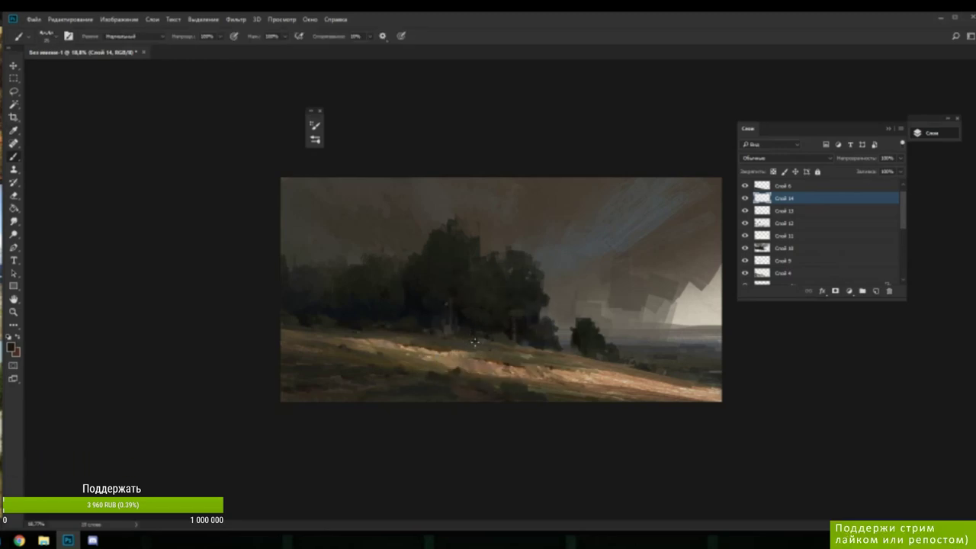
- Sample dark tones from the foot of the central trees and paint them into the grass edge on layer Слой 14
left_click(476, 341, "alt")
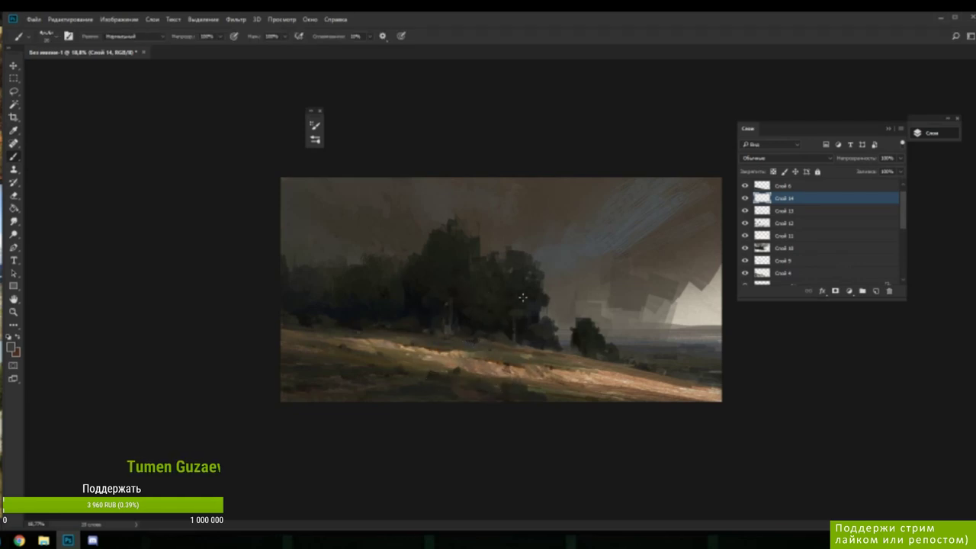
scroll(522, 297, "down", 2)
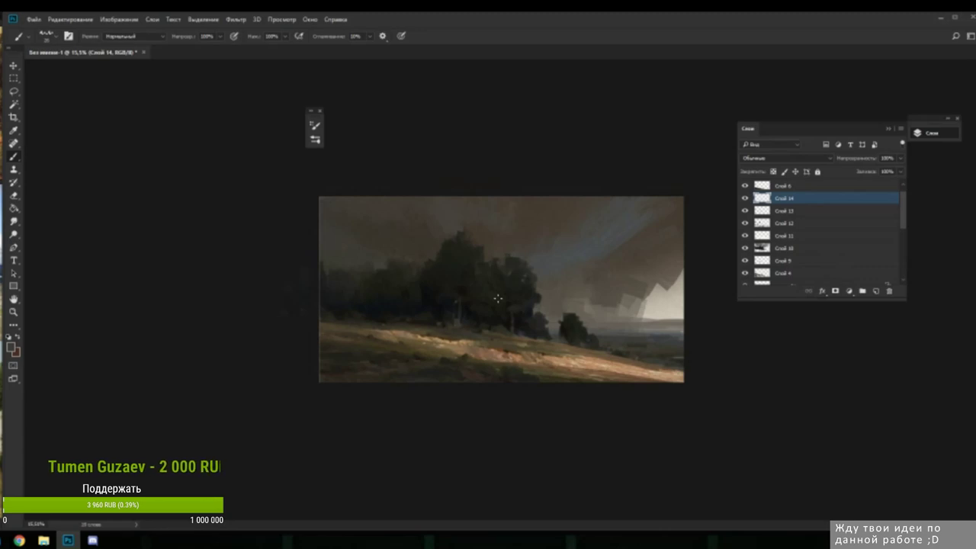
scroll(520, 309, "up", 2)
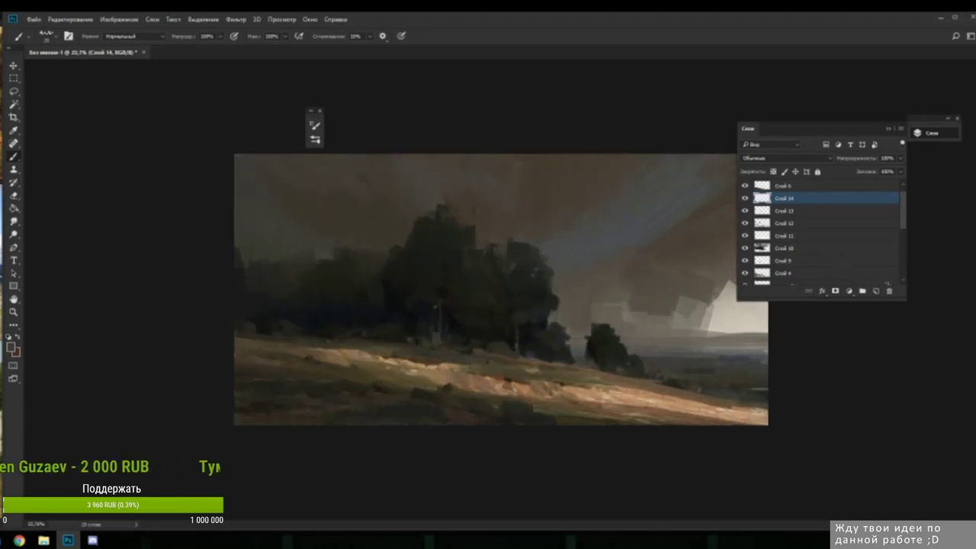
left_click(473, 349, "alt")
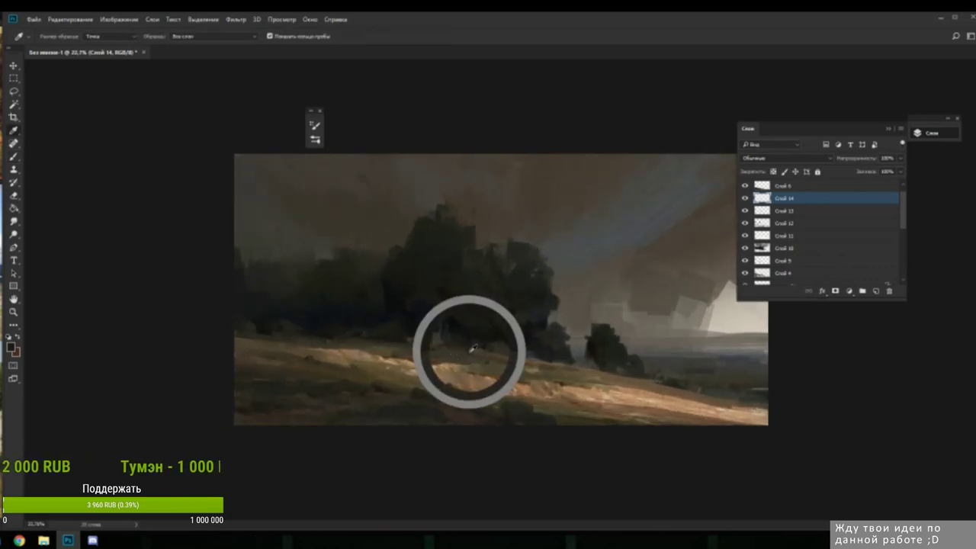
- Reduce the Eraser to a small round tip and clean up the painted edge beneath the central trees
key("e")
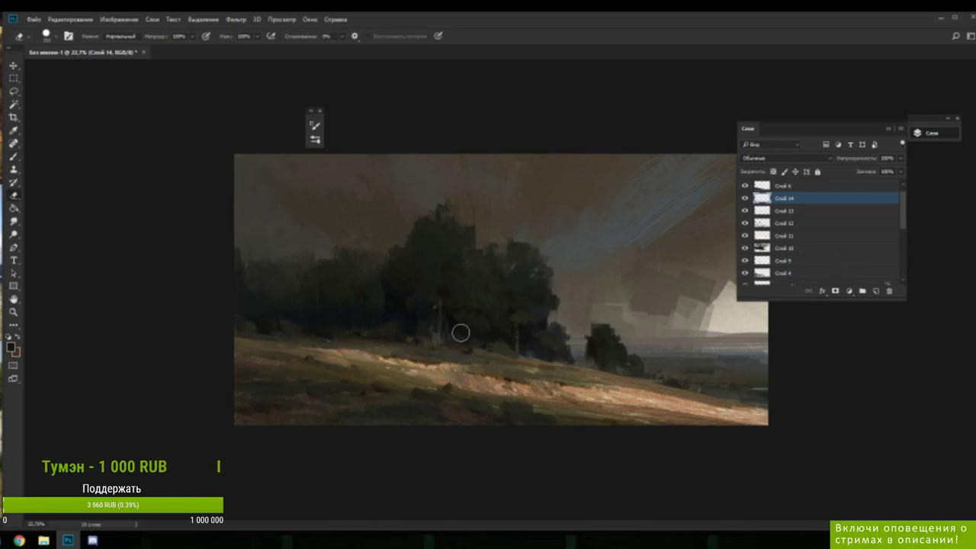
right_click(530, 331)
left_click_drag(592, 276, 587, 276)
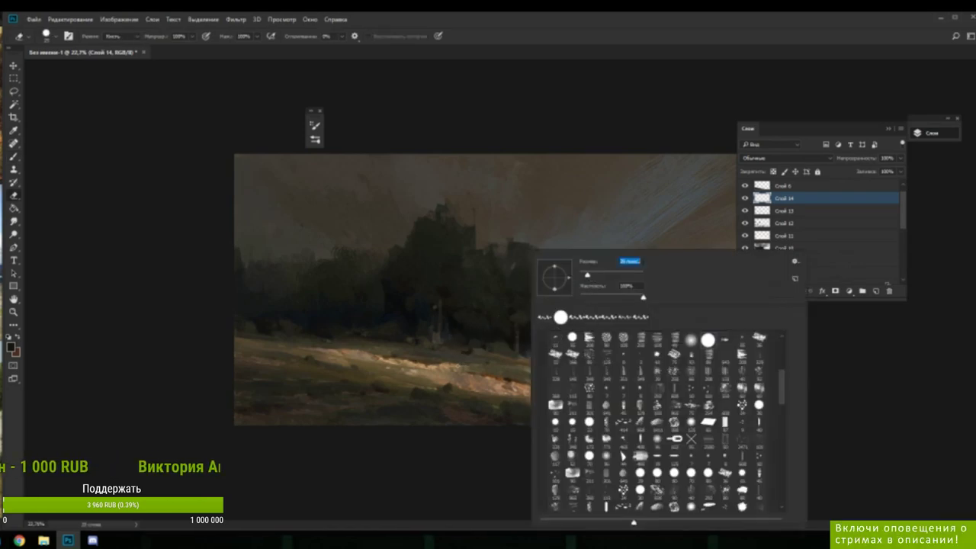
left_click(467, 358)
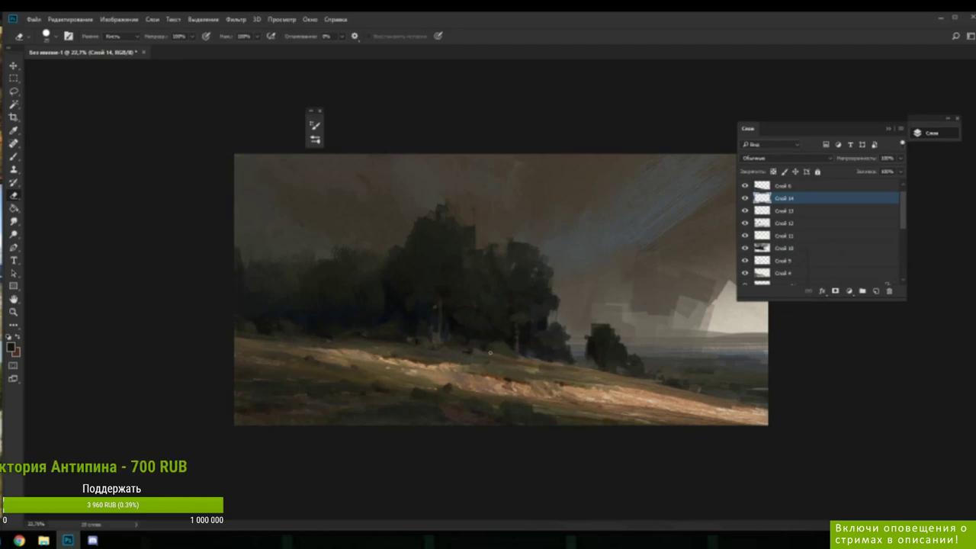
- Sample the muted grass colour below the central trees and brush it along the shadow edge
key("b")
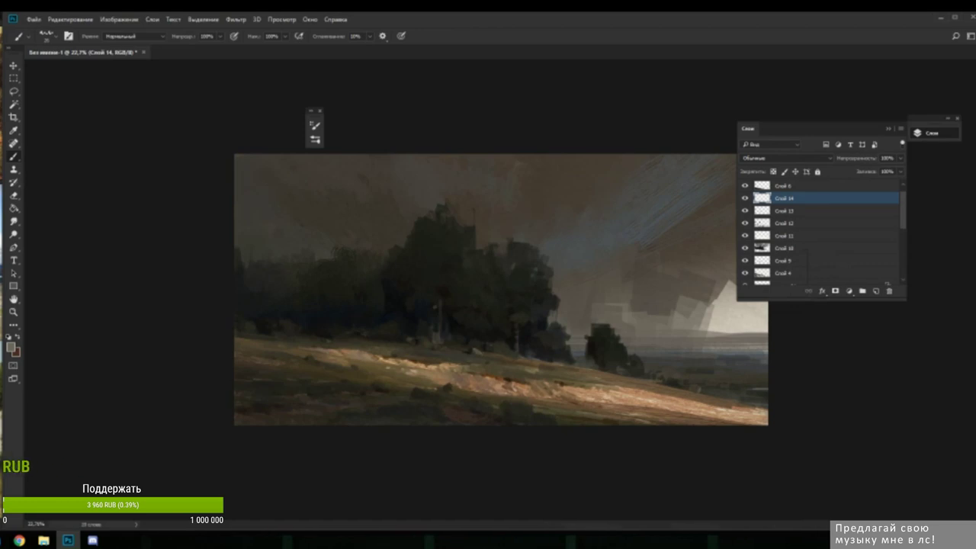
left_click(474, 353, "alt")
left_click(474, 353, "alt")
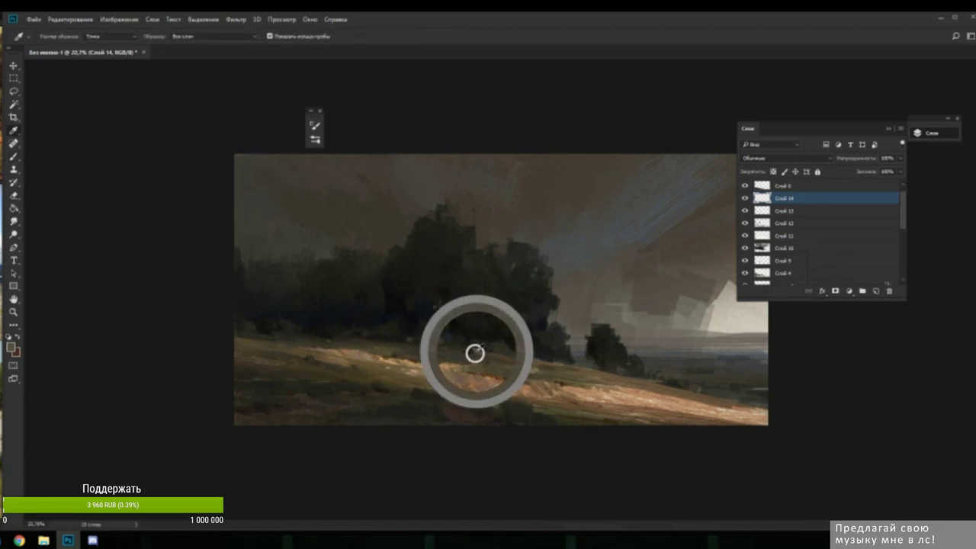
right_click(523, 336)
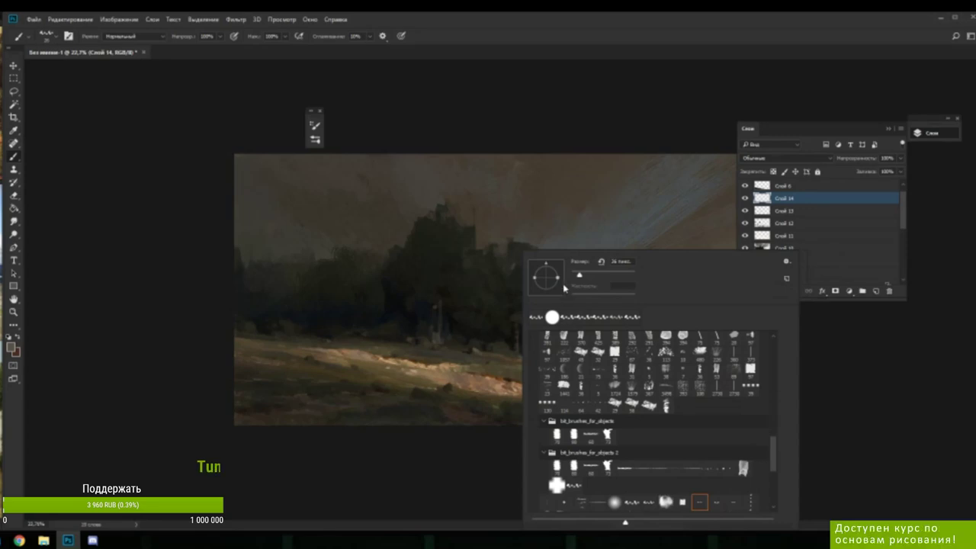
left_click(450, 352)
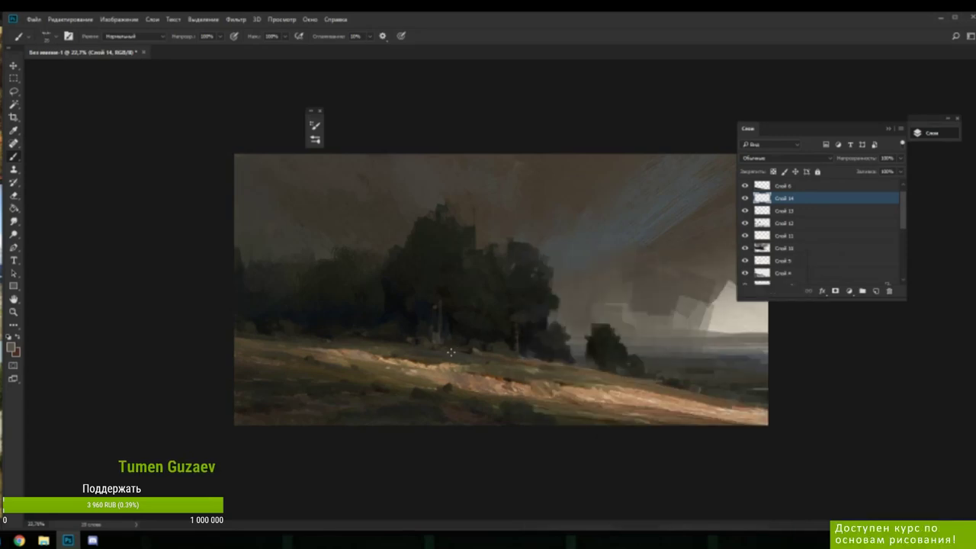
- Pick the pale horizon sky colour and dab fine light accents below the central trees with a smaller brush
left_click(705, 305, "alt")
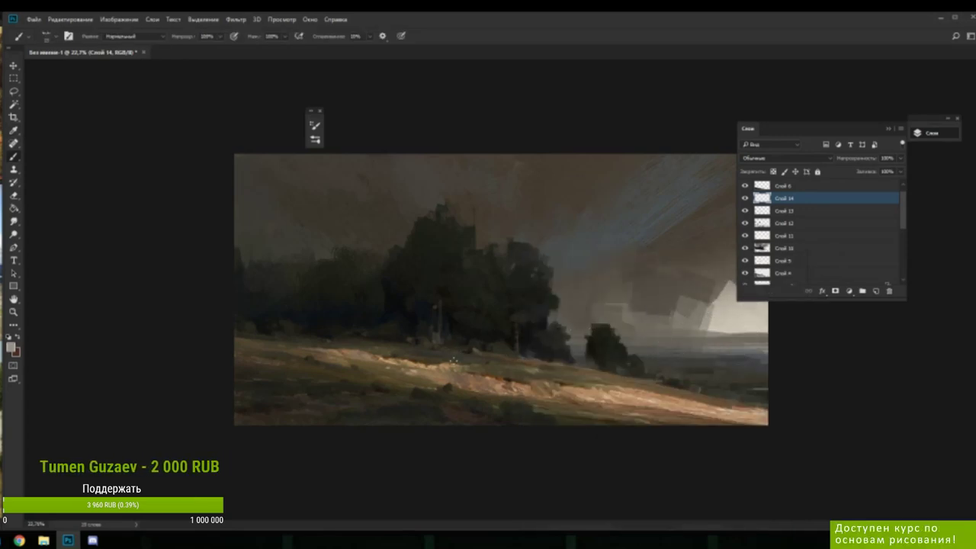
right_click(496, 348)
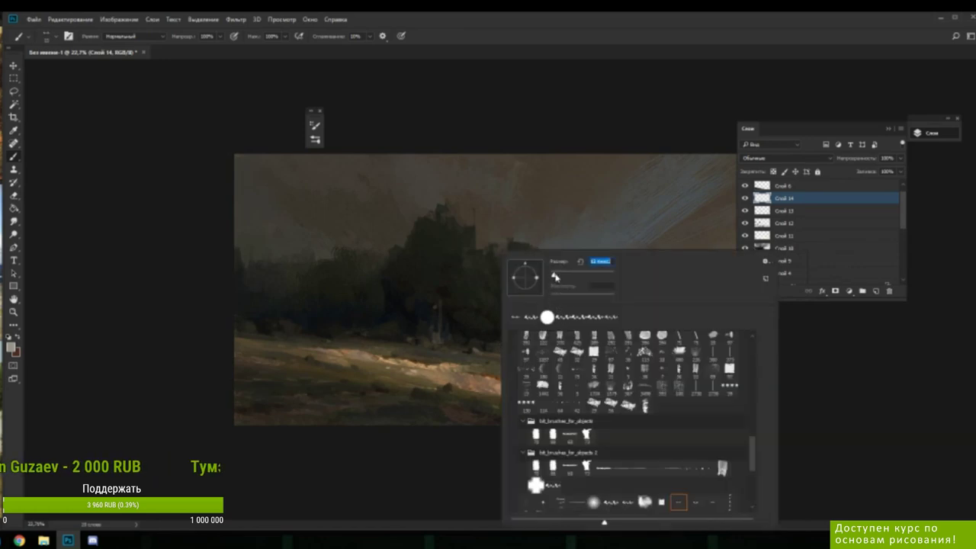
left_click(462, 358)
- Blend the small accents at the central tree base using dark and mid tones sampled around them
left_click(466, 358, "alt")
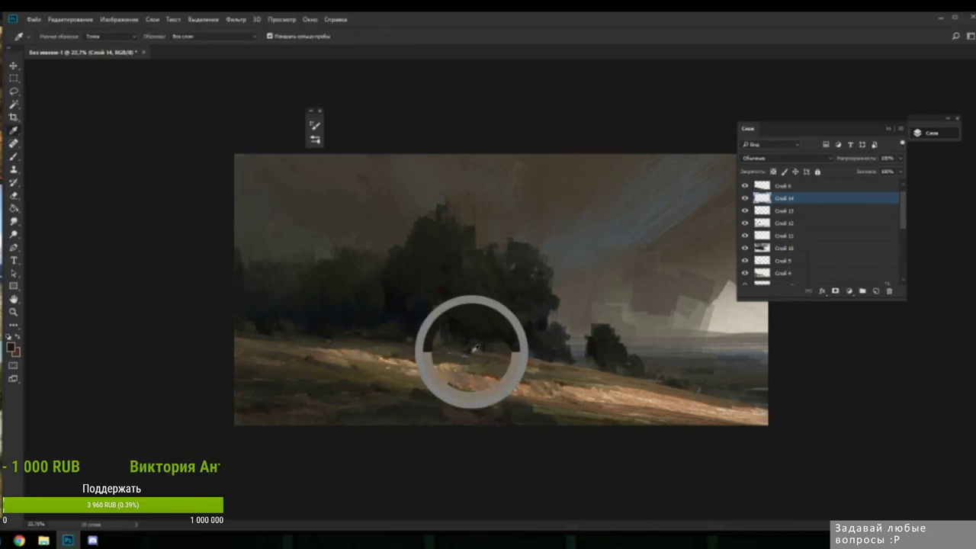
left_click(469, 352, "alt")
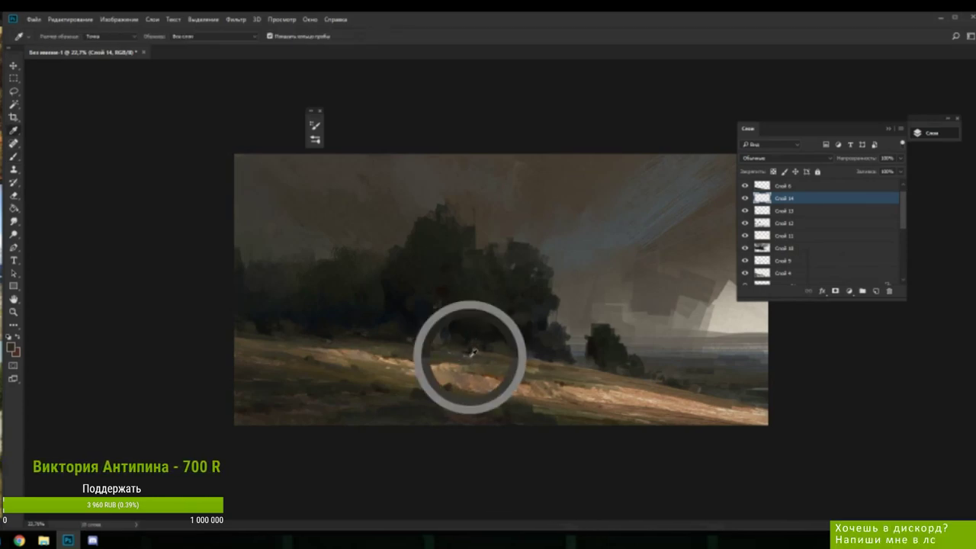
left_click(470, 356, "alt")
left_click(464, 357, "alt")
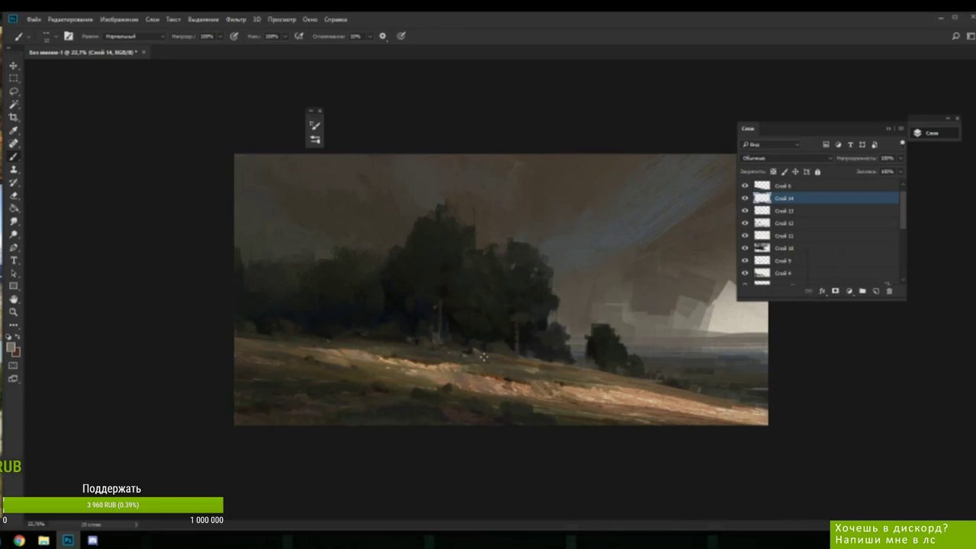
- Extend the fine grass details toward the right-hand trunk with nearby olive and shadow colours
left_click(493, 358, "alt")
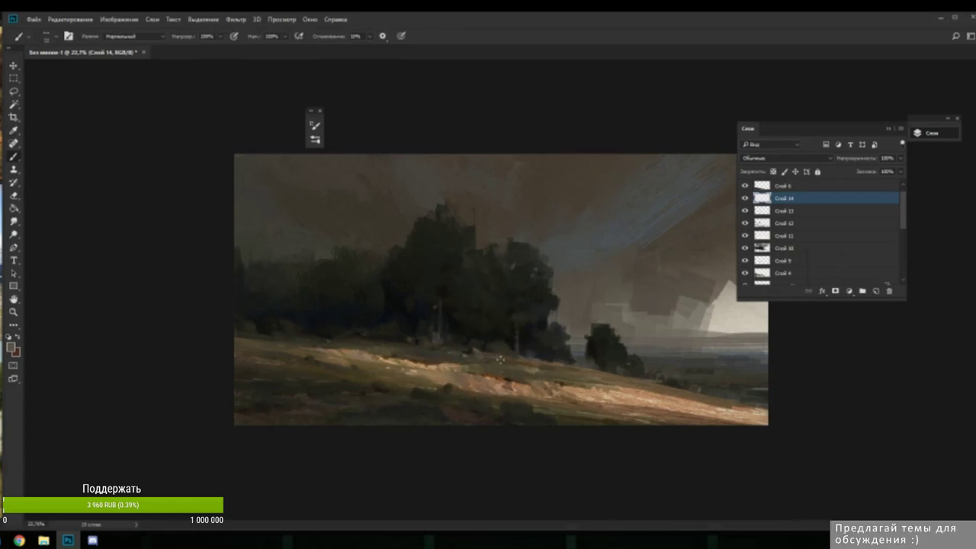
left_click(480, 358, "alt")
left_click(504, 358, "alt")
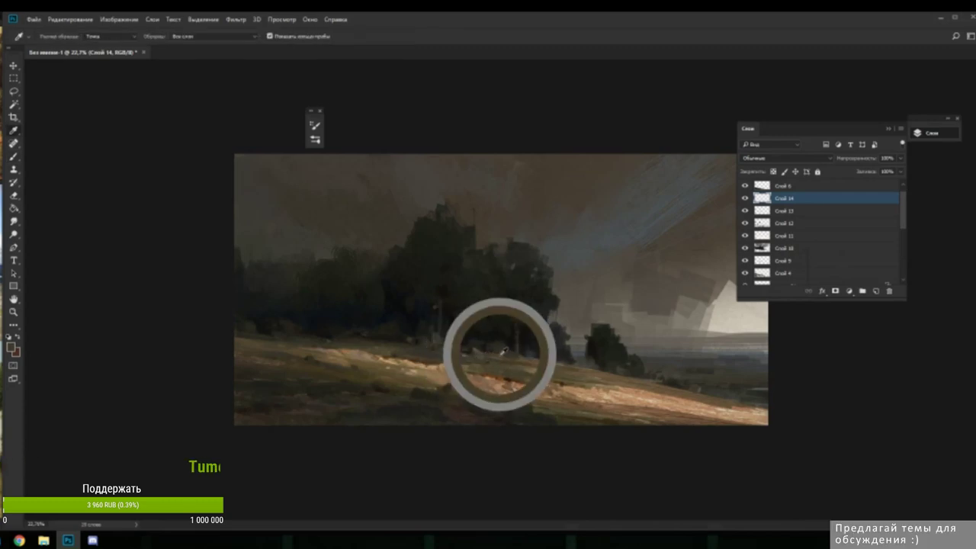
left_click(481, 343, "alt")
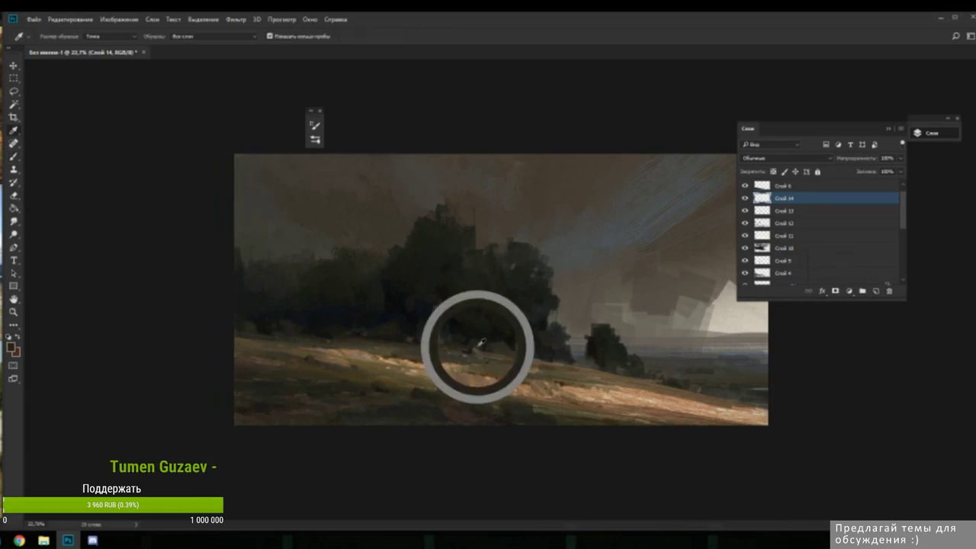
- Erase excess paint around the right-hand trunk and resample the grass shadow colour for the Brush
key("e")
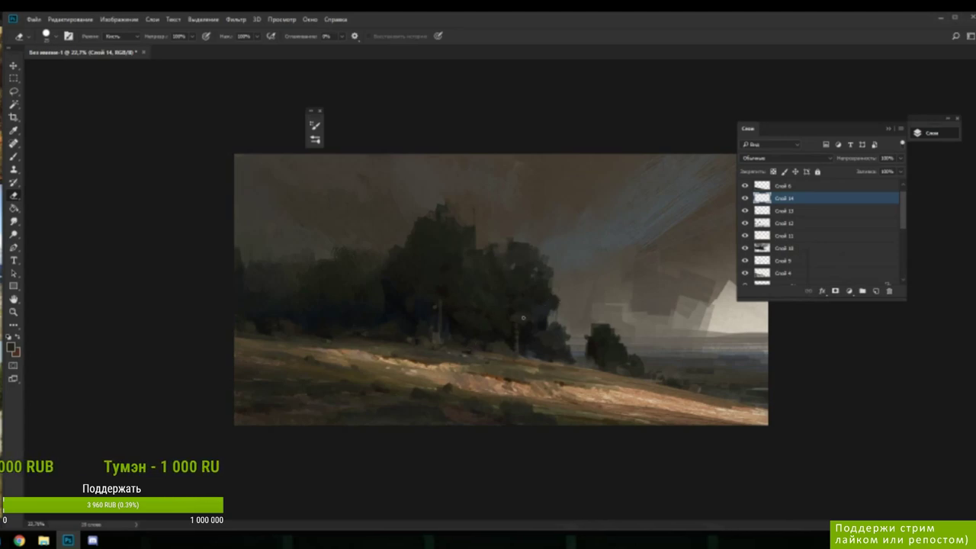
key("b")
left_click(468, 351, "alt")
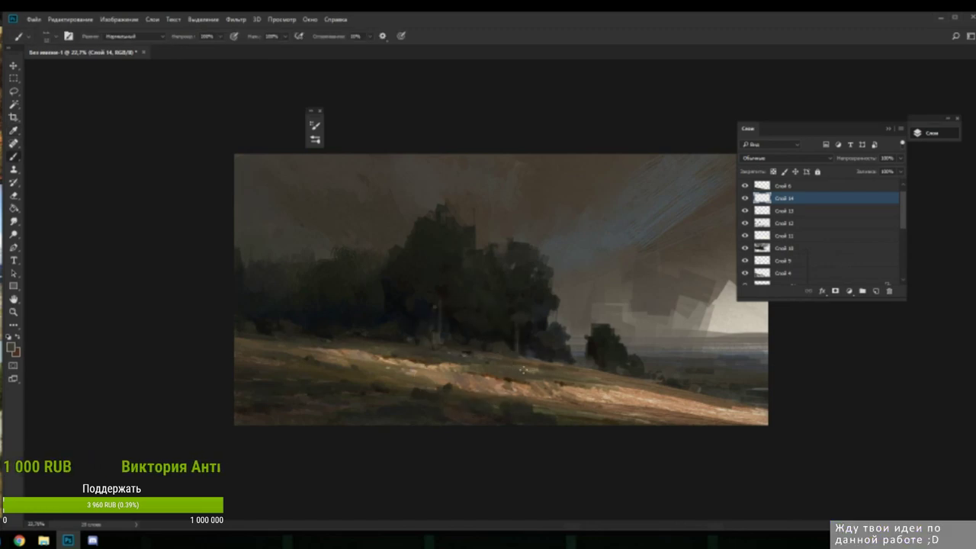
- Adjust the brush size and paint warm brown strokes at the foot of the right-hand trunk with sampled ground colours
right_click(560, 358)
left_click(618, 276)
key("Return")
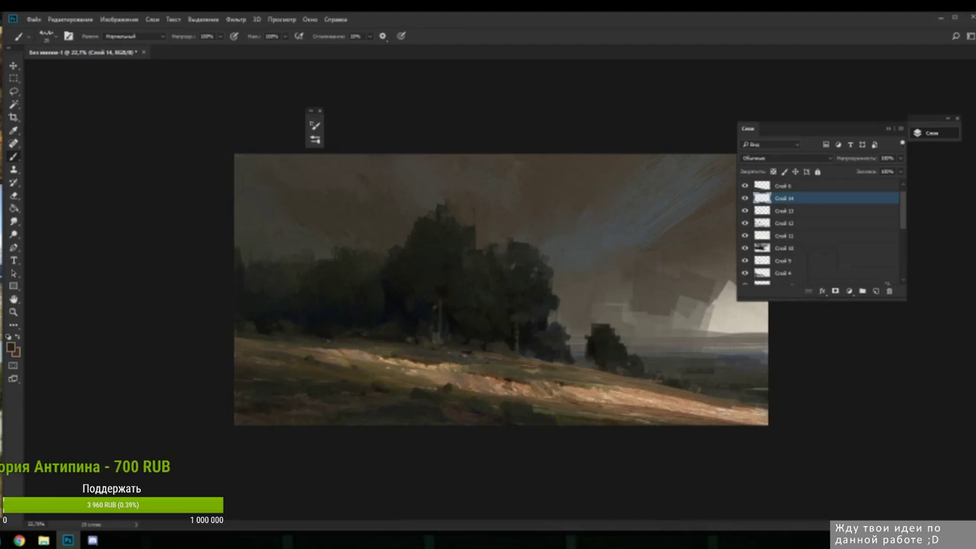
left_click(533, 363, "alt")
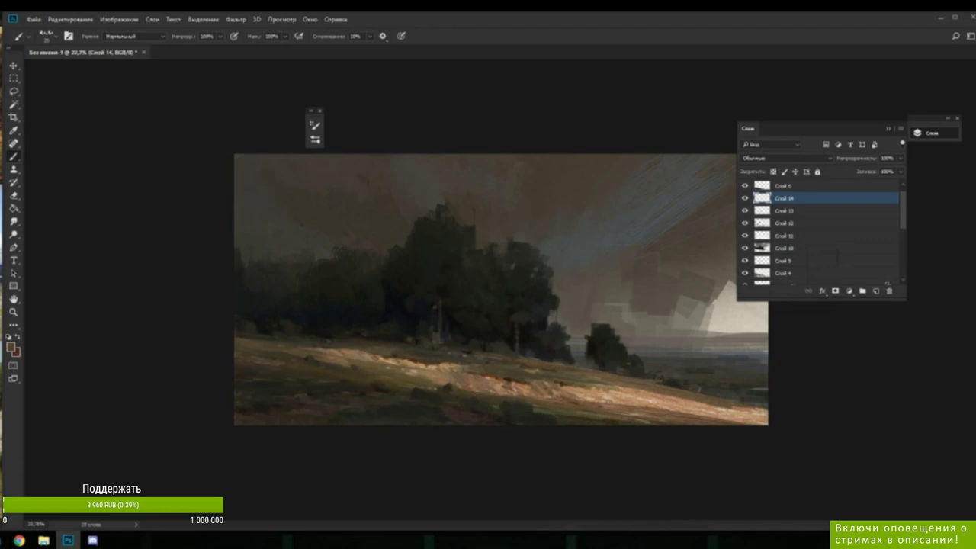
left_click(525, 361, "alt")
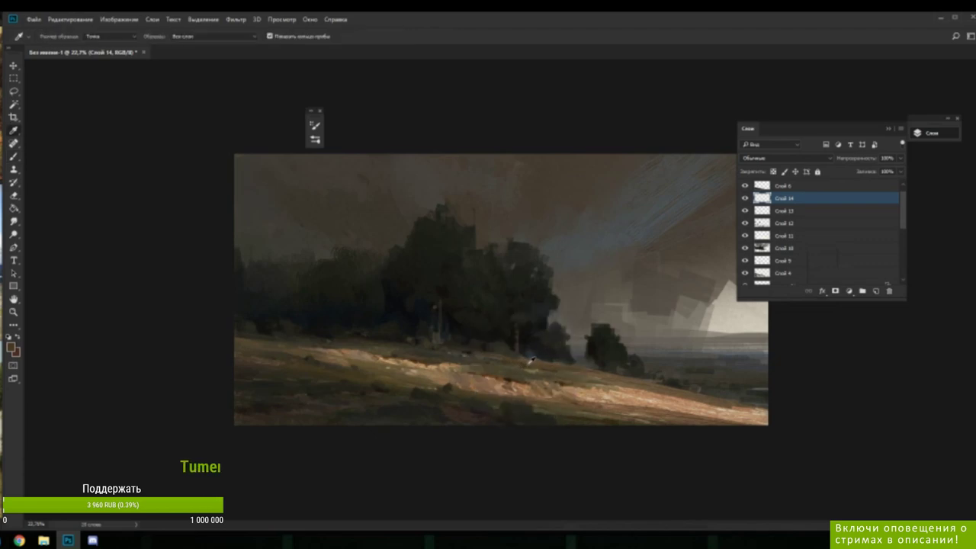
- Soften the transition between the tree shadows and the sunlit slope with alternating dark and grass tones sampled beneath the trees
left_click(491, 347, "alt")
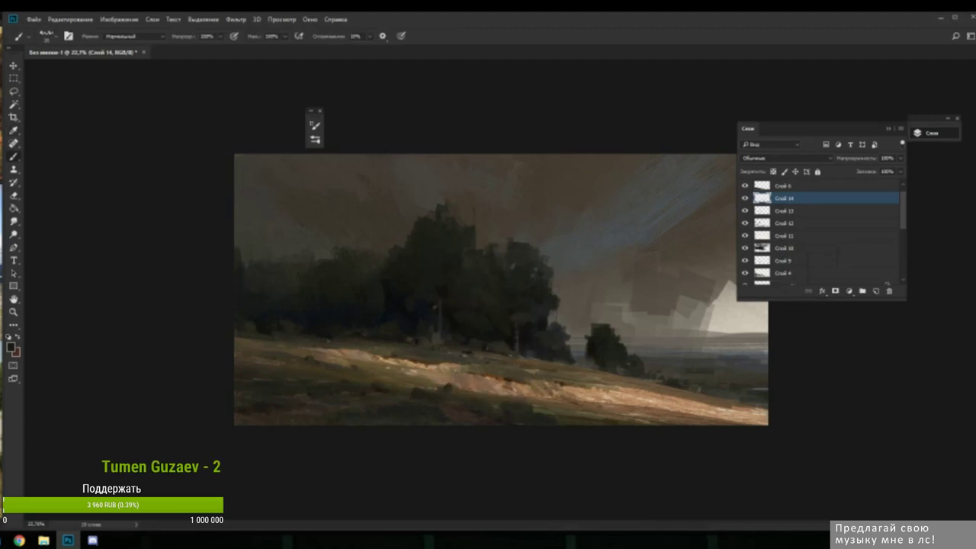
left_click(506, 352, "alt")
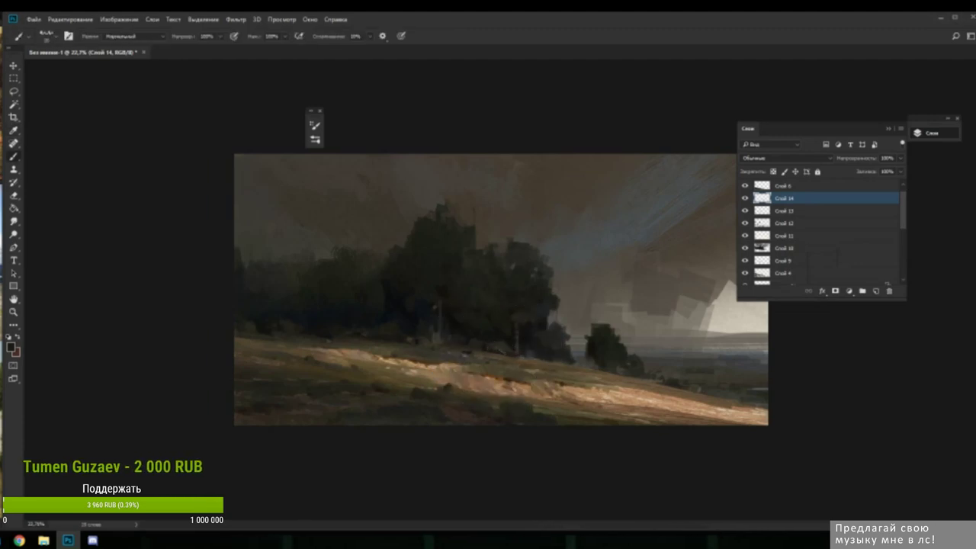
left_click(493, 348, "alt")
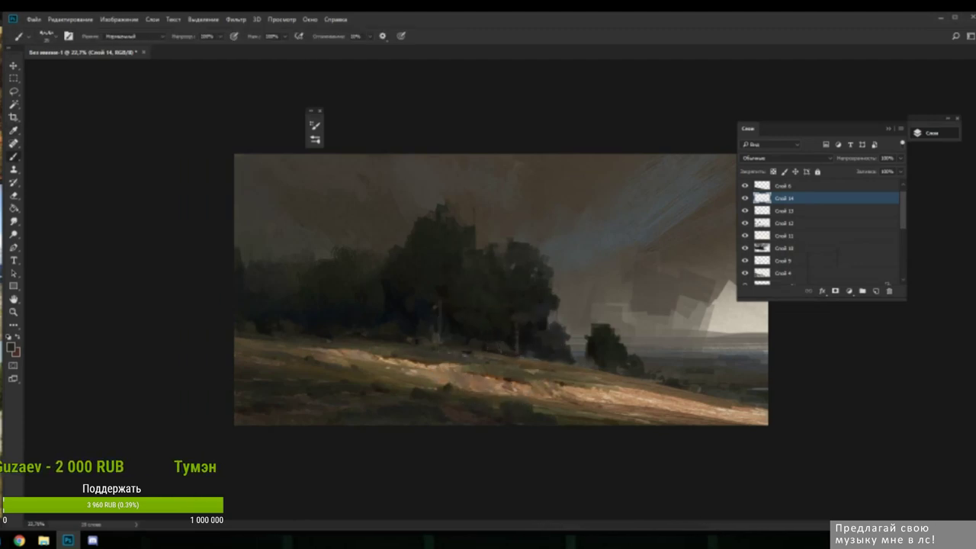
left_click(507, 356, "alt")
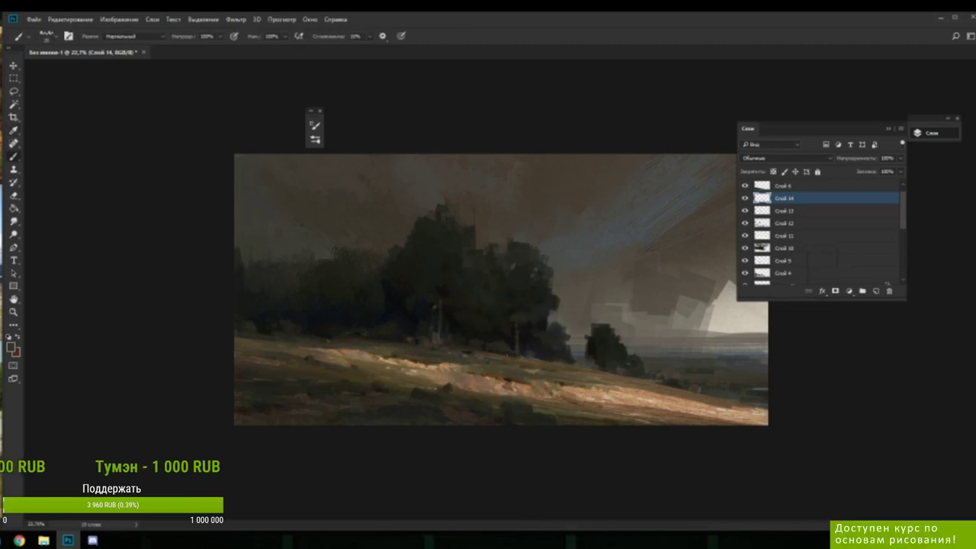
left_click(516, 356, "alt")
left_click(504, 349, "alt")
left_click(473, 348, "alt")
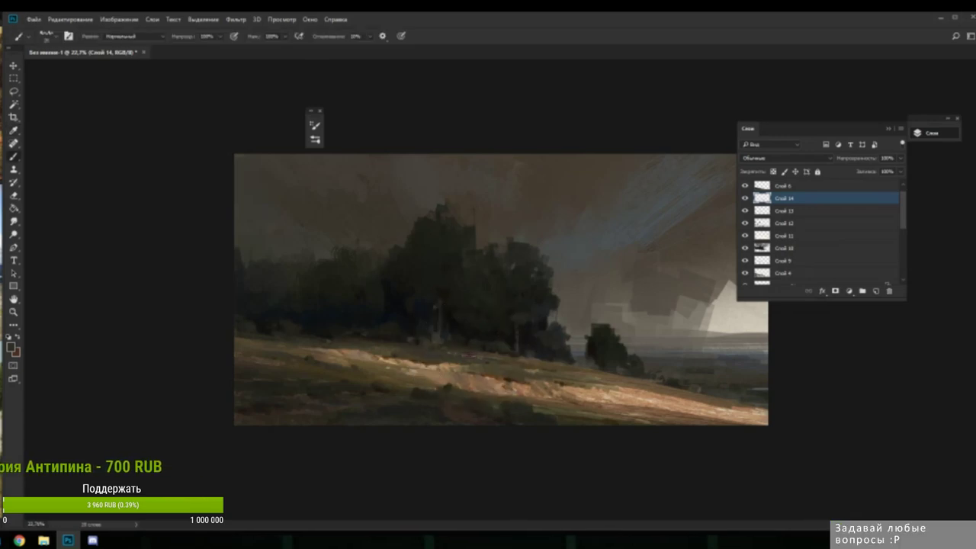
left_click(502, 356, "alt")
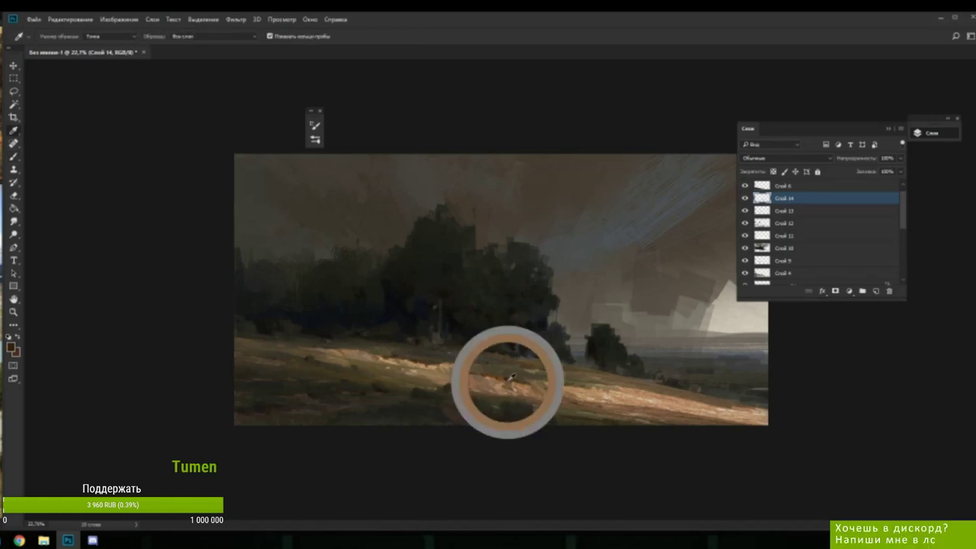
- Reduce the brush size and paint grass strokes on the slope above the sunlit path with sampled olive tones
right_click(605, 327)
left_click_drag(597, 275, 594, 275)
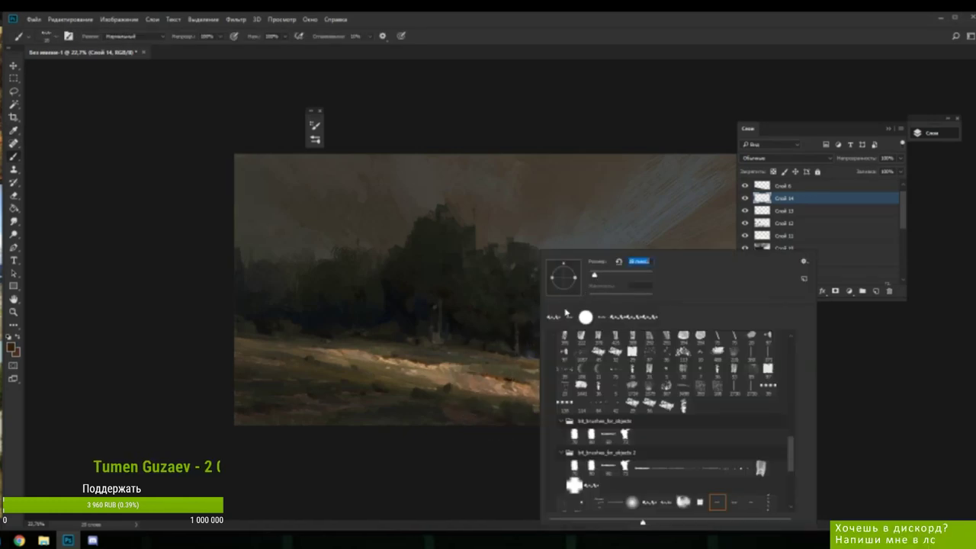
left_click(518, 366, "alt")
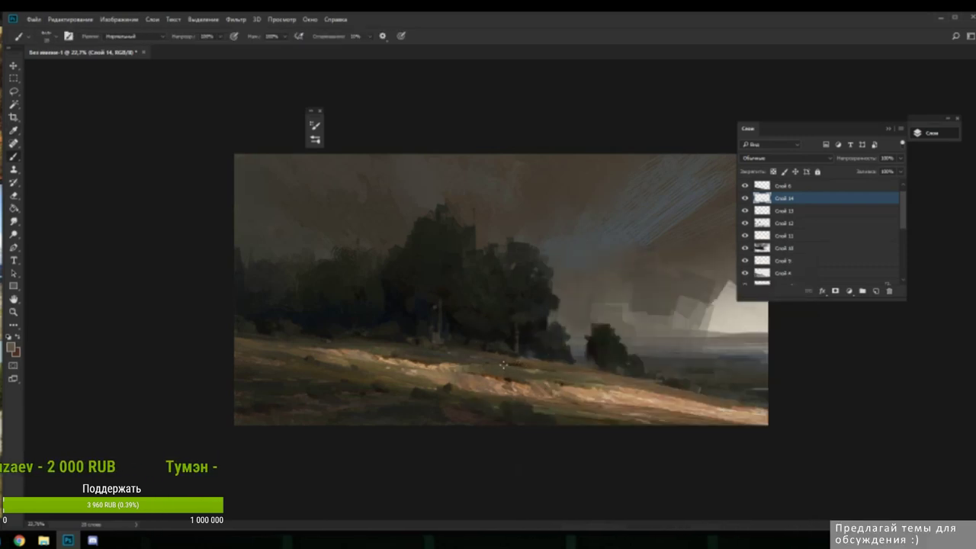
left_click(518, 364)
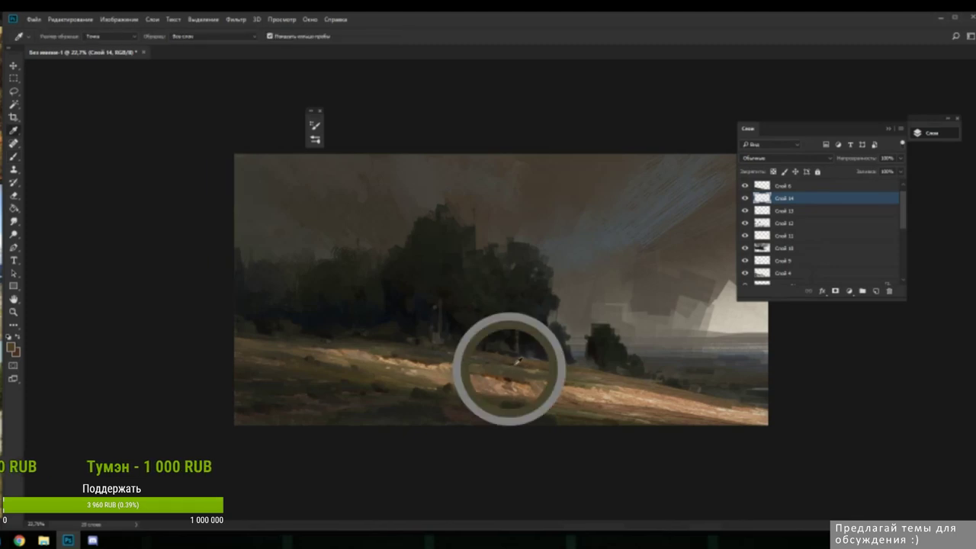
- Sample grass colours below the left trunk and work them into the slope edge there
left_click(437, 351, "alt")
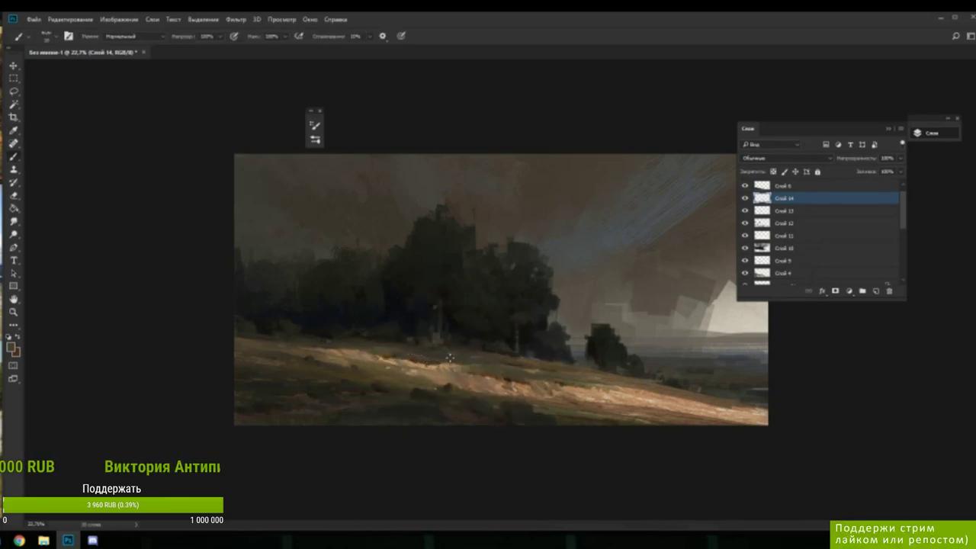
left_click(404, 352, "alt")
left_click(435, 355, "alt")
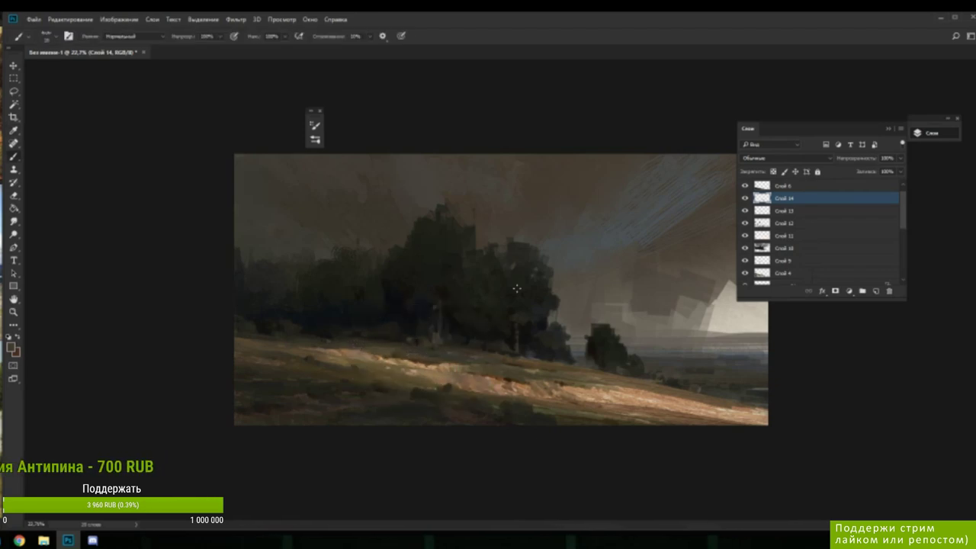
- Sample the dark shadow tone beneath the tall central tree, switch the brush preset and paint over the pale trunk
scroll(516, 288, "down", 3)
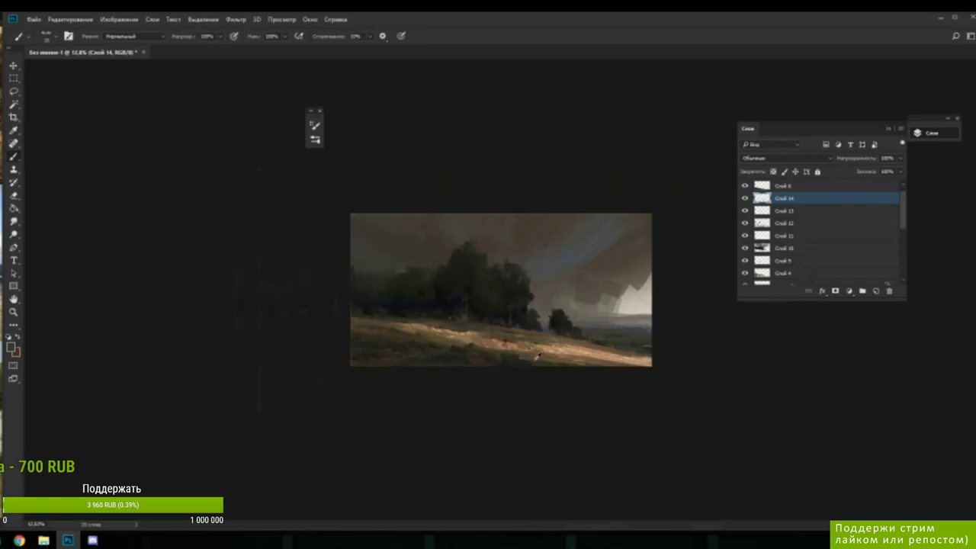
scroll(519, 338, "up", 1)
left_click(438, 318, "alt")
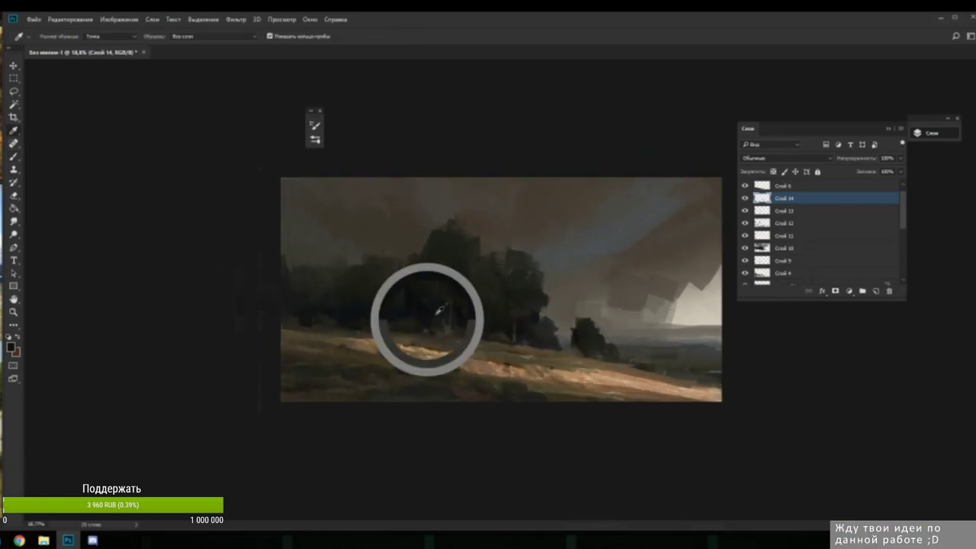
right_click(440, 316)
left_click(542, 275)
left_click(430, 311)
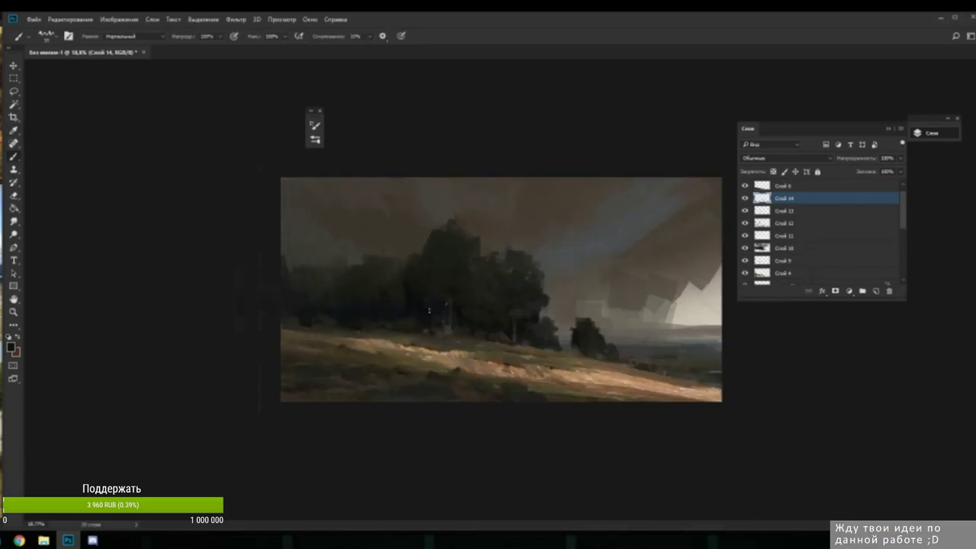
left_click_drag(448, 295, 455, 309)
- Sample dark green tones across the tall central tree and paint foliage strokes from its crown's left edge down through its middle
left_click(436, 264, "alt")
left_click_drag(433, 257, 436, 286)
left_click(435, 241, "alt")
left_click(438, 260, "alt")
left_click(443, 278, "alt")
left_click(447, 287, "alt")
left_click(453, 303, "alt")
left_click(462, 301, "alt")
left_click(455, 262, "alt")
left_click(459, 259, "alt")
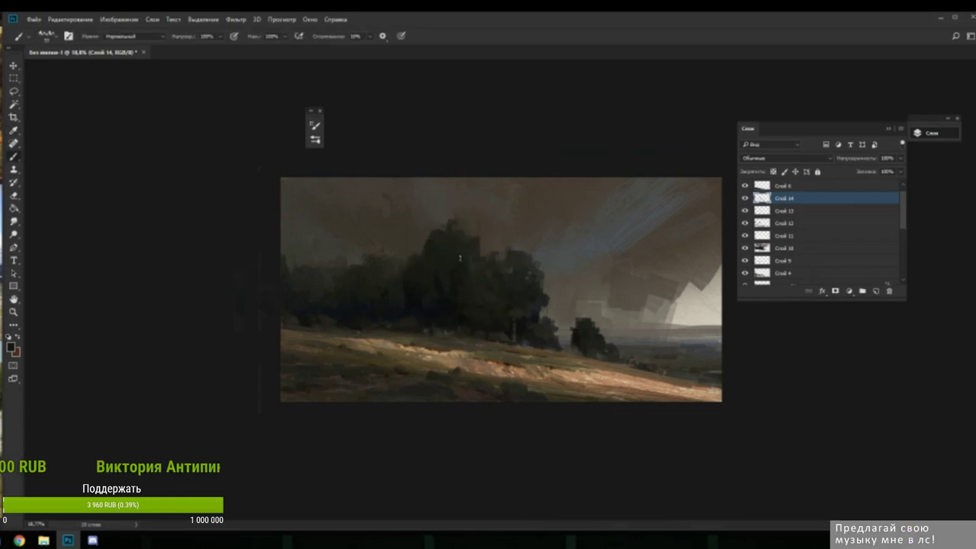
- Blend the inner foliage masses of the tall central tree with alternating dark tones sampled from its middle and lower parts
left_click(443, 276, "alt")
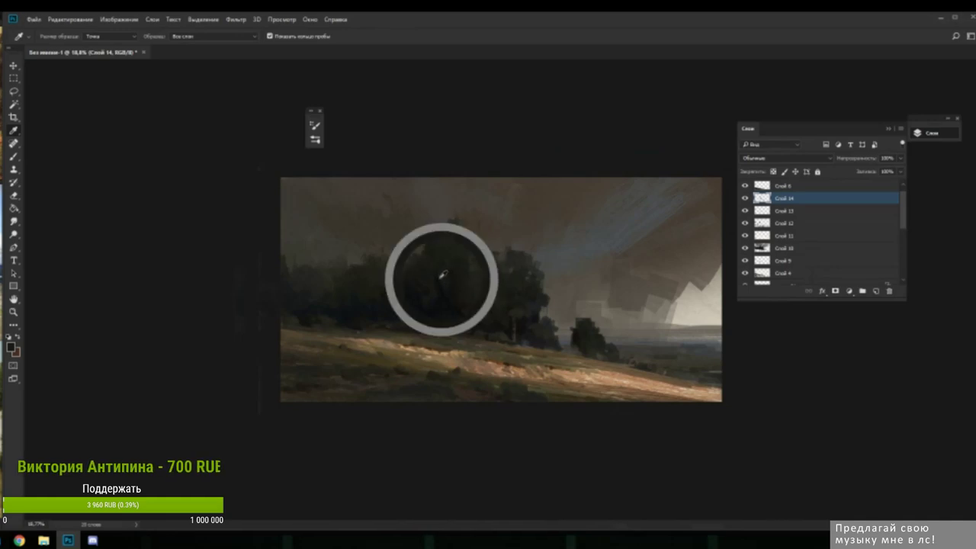
left_click(452, 281, "alt")
left_click(445, 286, "alt")
left_click(454, 276, "alt")
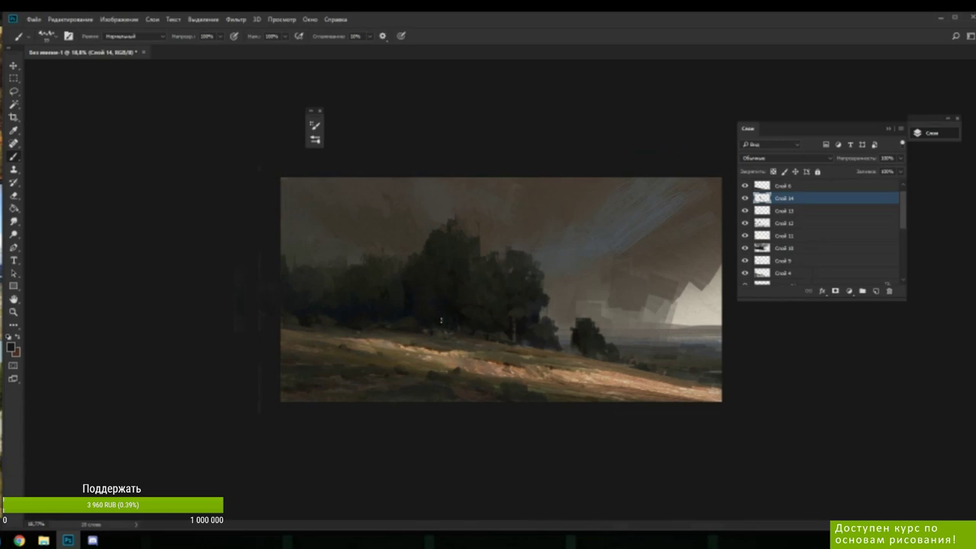
left_click(441, 292, "alt")
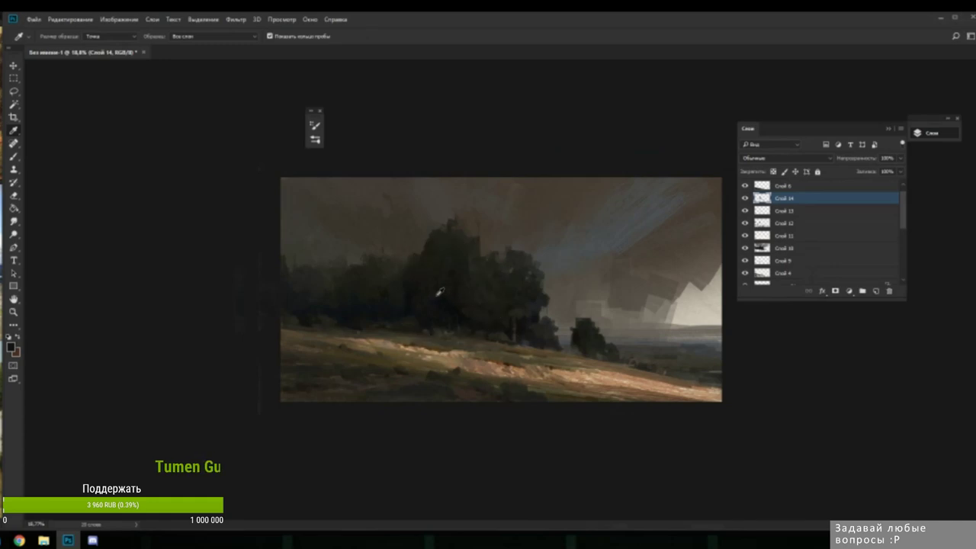
left_click(480, 298, "alt")
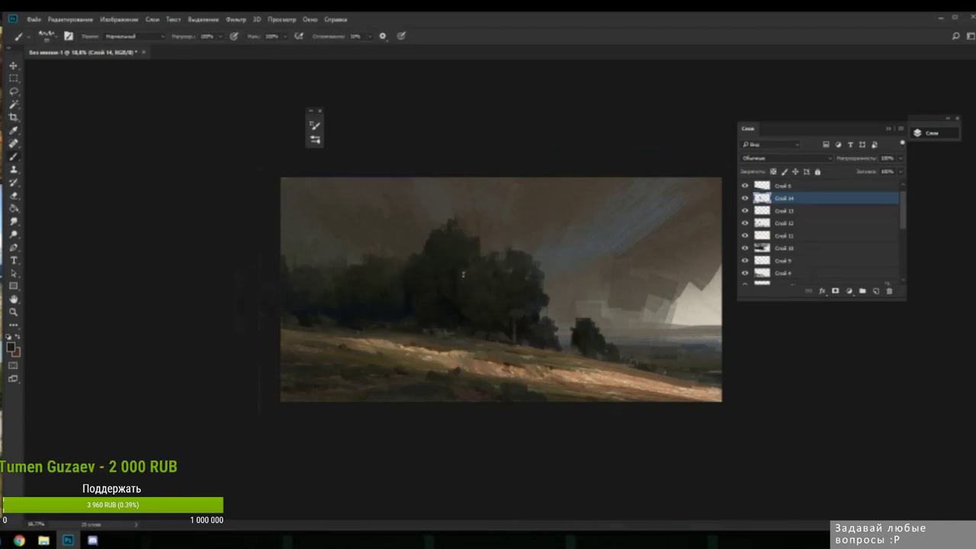
left_click(458, 305, "alt")
- Build up the foliage of the tree group left of the tall tree with sampled dark green and shadow tones
left_click(390, 296, "alt")
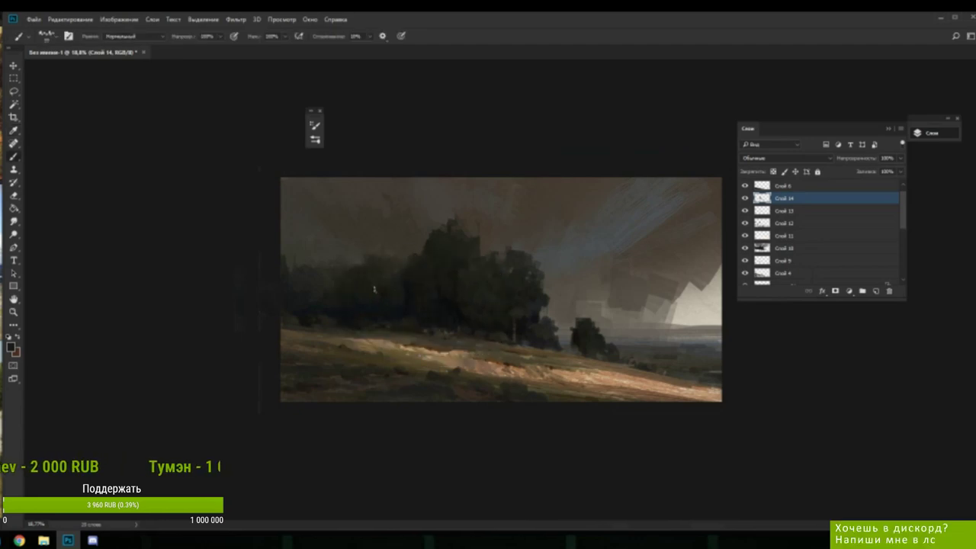
left_click(408, 308, "alt")
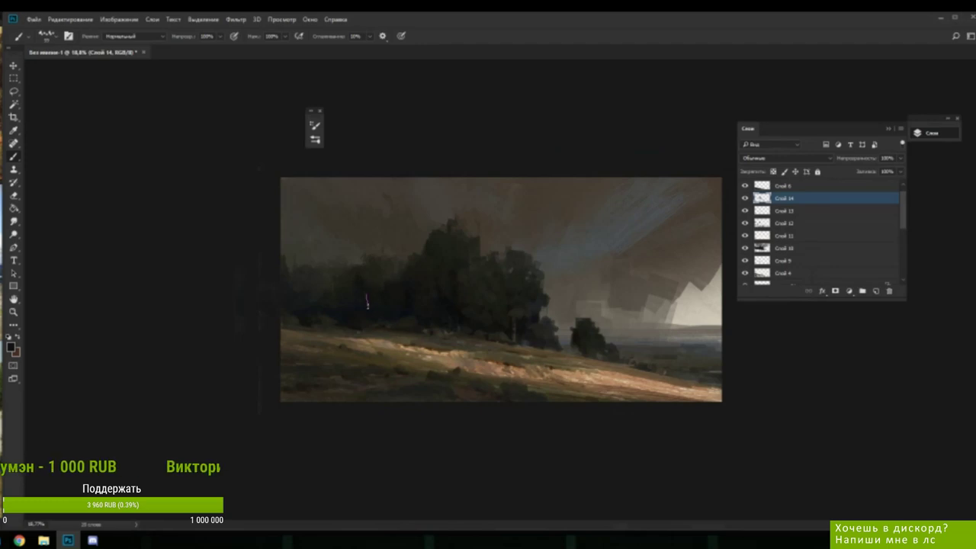
left_click(449, 276, "alt")
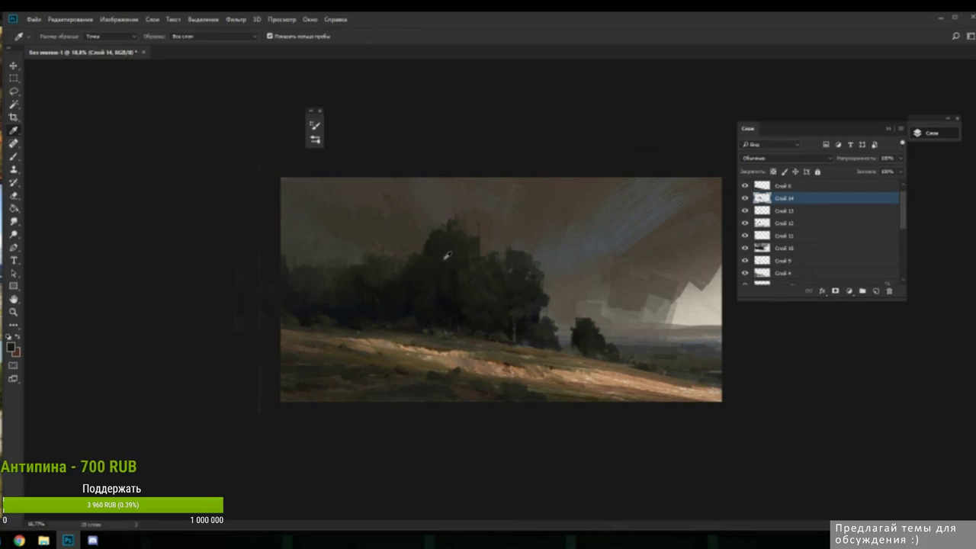
left_click(367, 290, "alt")
left_click(353, 297, "alt")
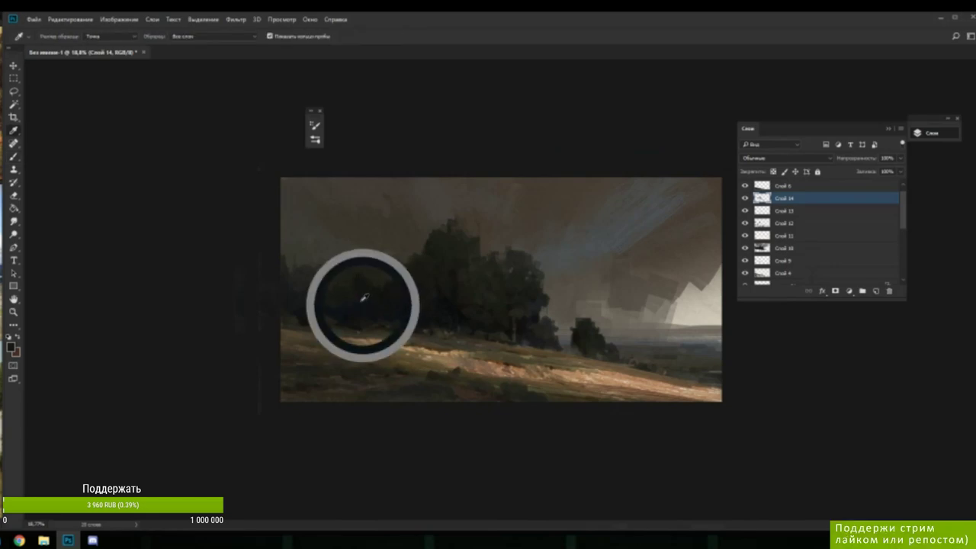
left_click(360, 299, "alt")
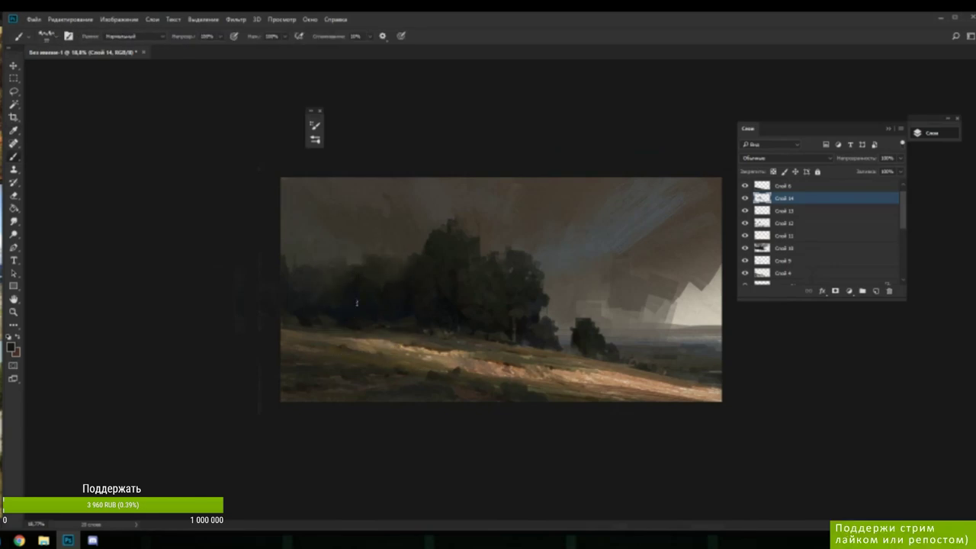
- Darken the base of the left-hand trees and merge their foliage into the tall tree with sampled shadow colours
left_click(492, 323, "alt")
left_click(357, 320, "alt")
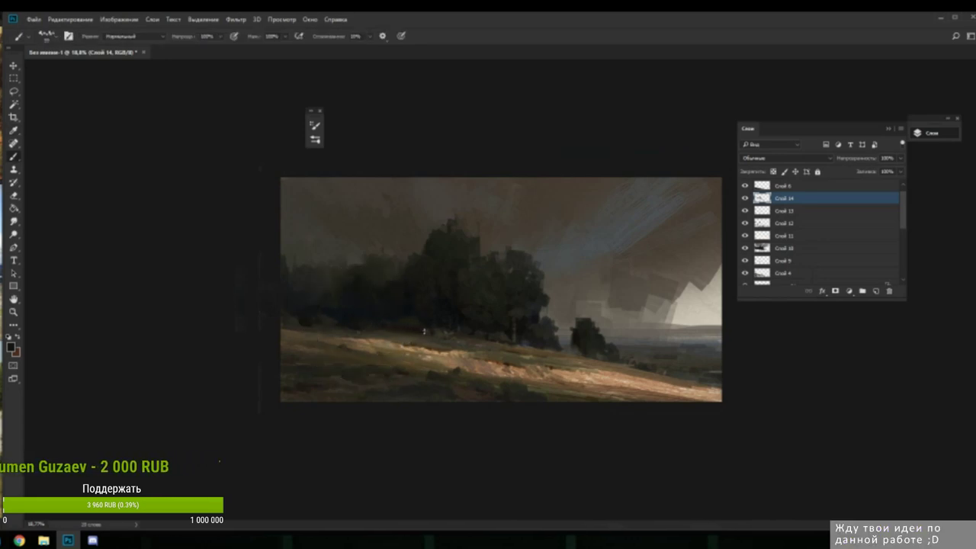
left_click(412, 315, "alt")
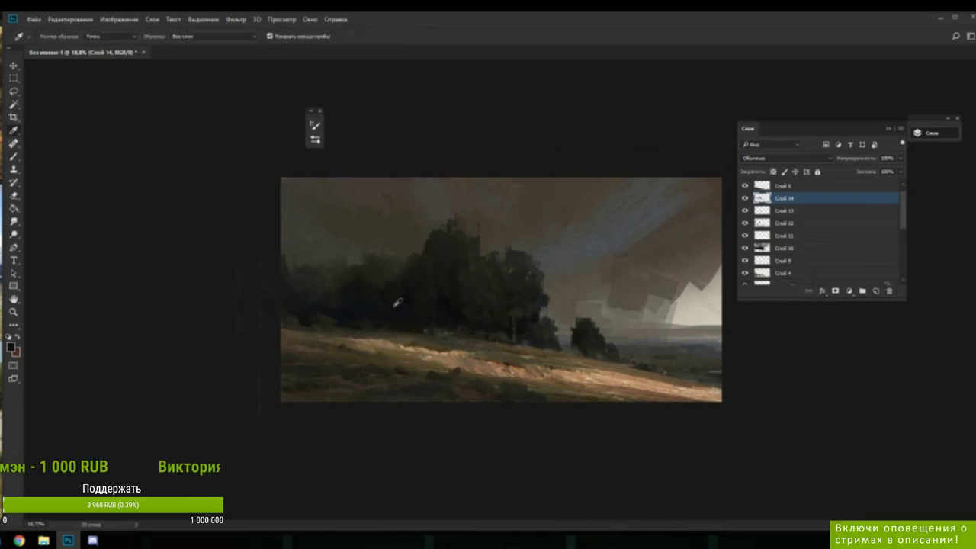
left_click(394, 277, "alt")
left_click(398, 286, "alt")
left_click(411, 299, "alt")
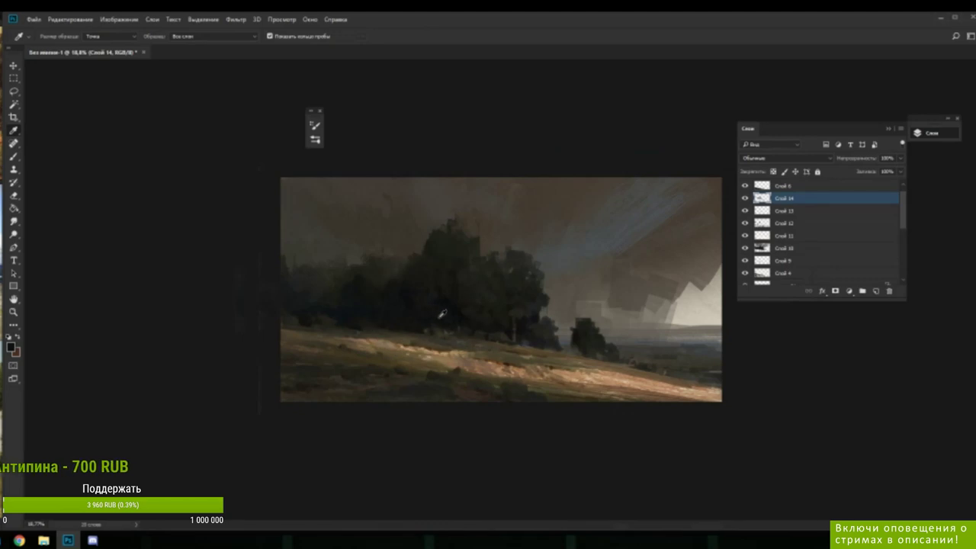
left_click(446, 331, "alt")
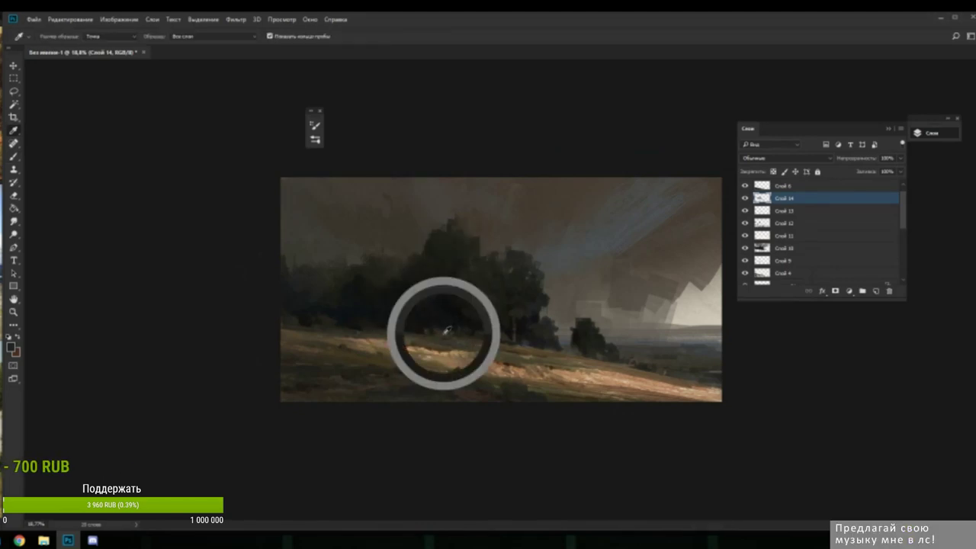
- Paint small leafy clumps low between the left-hand trees and the tall tree, repeatedly sampling the neighbouring dark greens
left_click(412, 303, "alt")
left_click(413, 300, "alt")
left_click(422, 306, "alt")
left_click(418, 302, "alt")
left_click(421, 306, "alt")
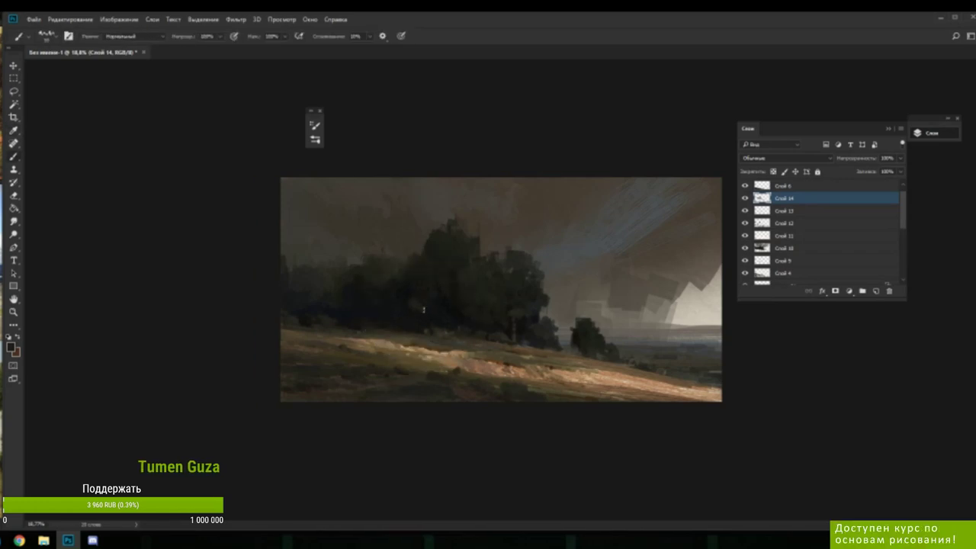
left_click(411, 302, "alt")
left_click(411, 300, "alt")
left_click(421, 303, "alt")
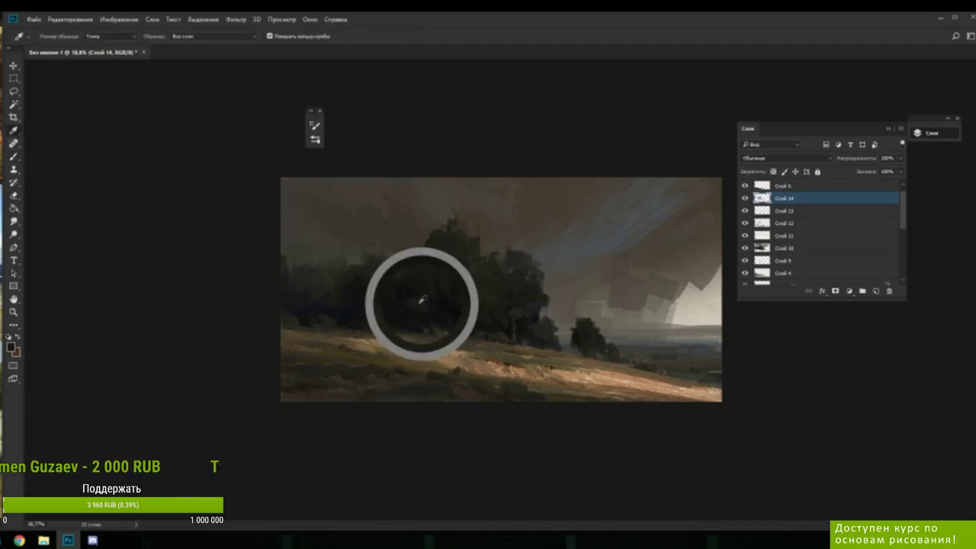
left_click(413, 307, "alt")
left_click(407, 313, "alt")
left_click(419, 306, "alt")
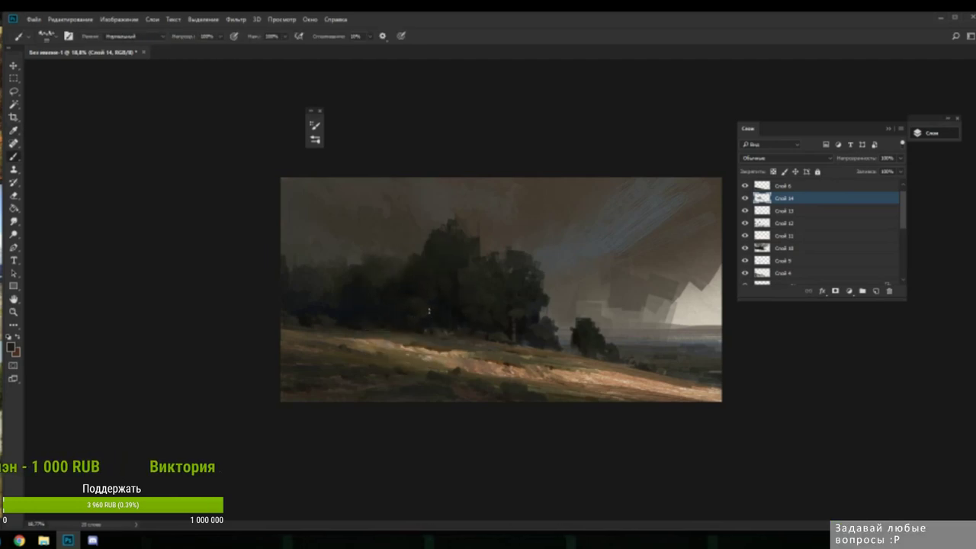
- Refine the low foliage and shadow just above the grass under the tall tree with closely sampled dark tones
left_click(430, 312, "alt")
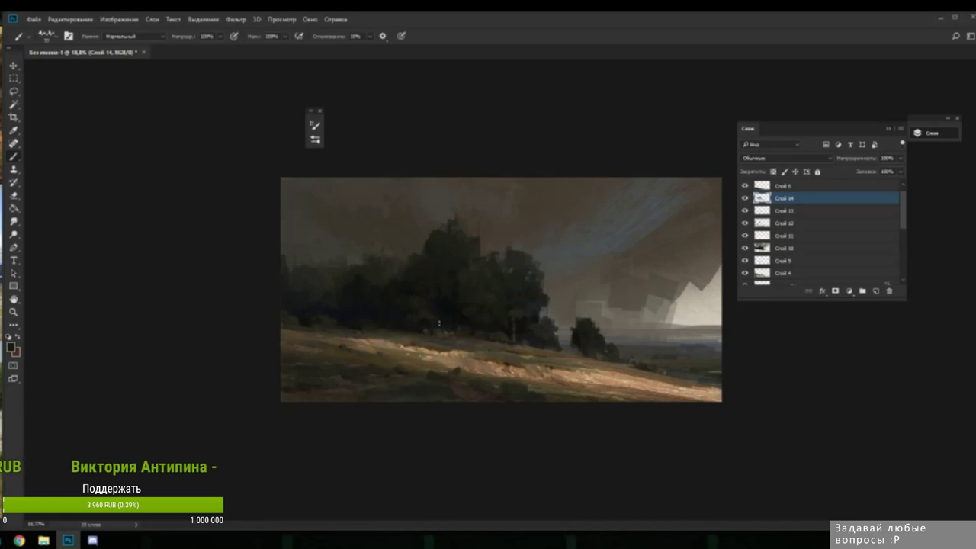
left_click(428, 322, "alt")
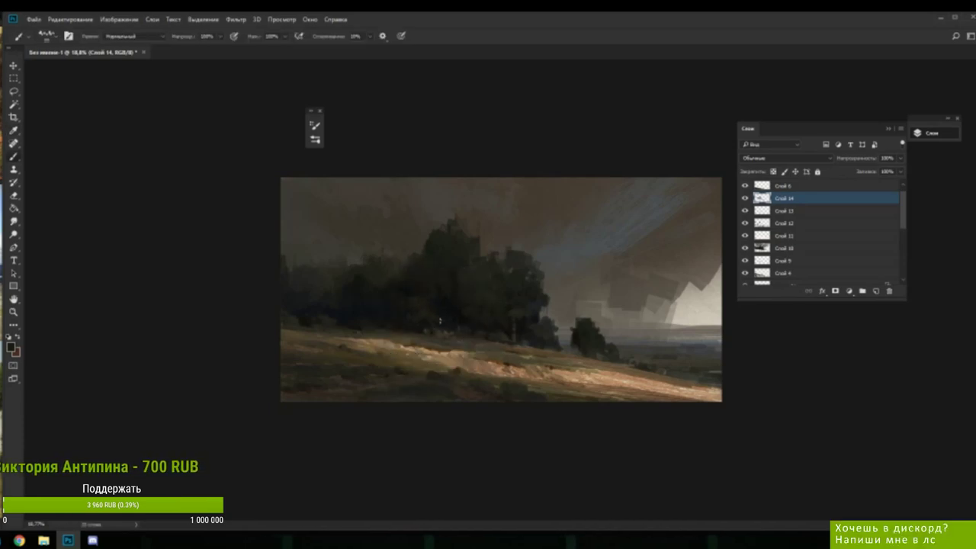
left_click(437, 316, "alt")
left_click(436, 317, "alt")
left_click(432, 317, "alt")
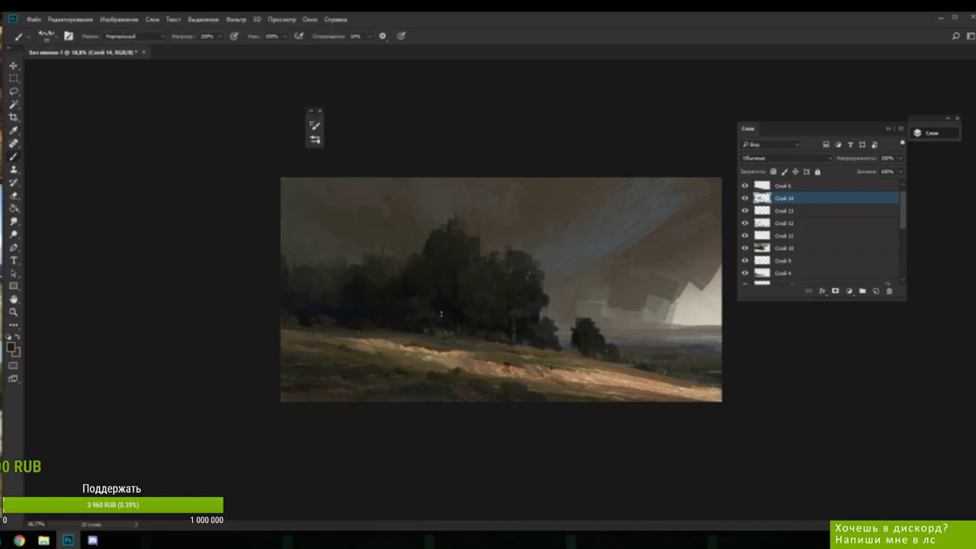
left_click(442, 314, "alt")
left_click(442, 314, "alt")
left_click(436, 307, "alt")
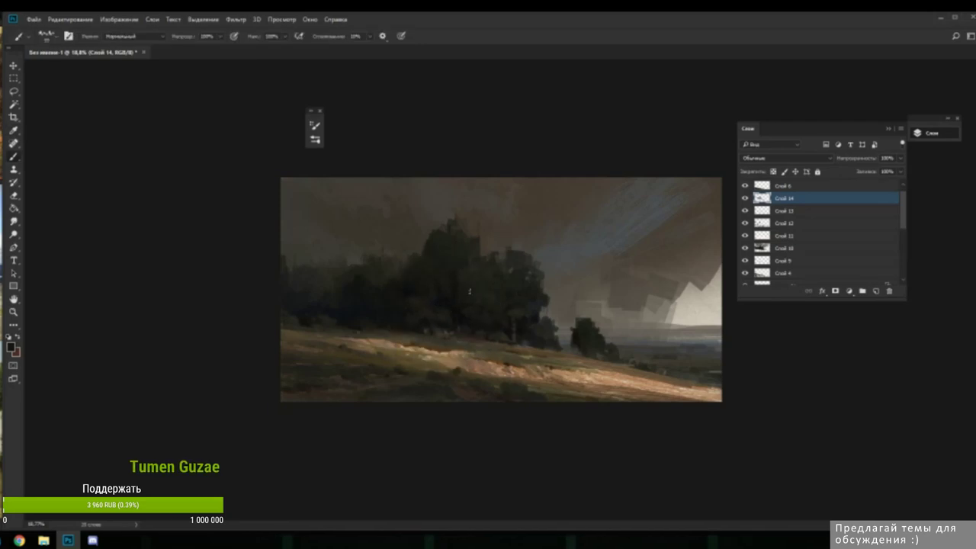
- Shape bush-like clumps in the middle and lower parts of the left-hand tree group with sampled olive and dark tones
left_click(420, 308, "alt")
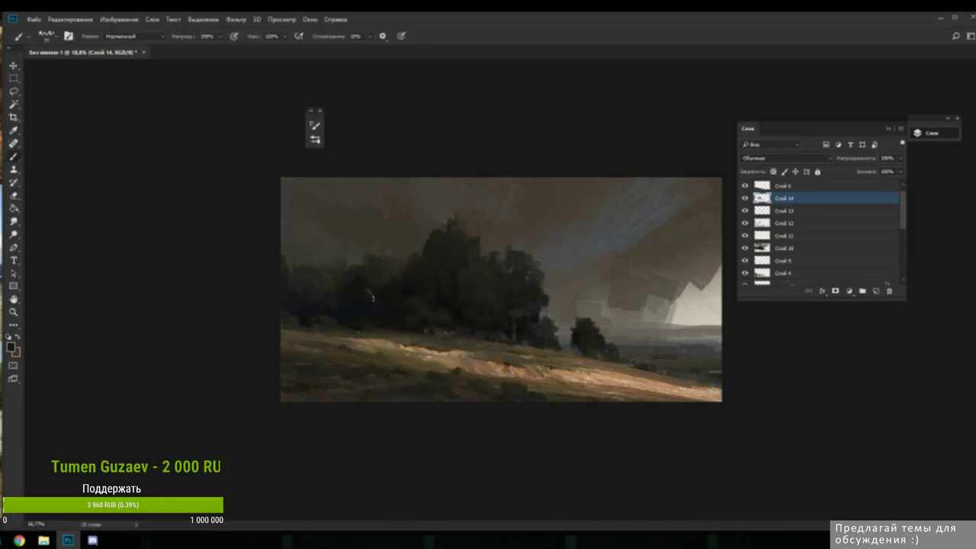
left_click(364, 277, "alt")
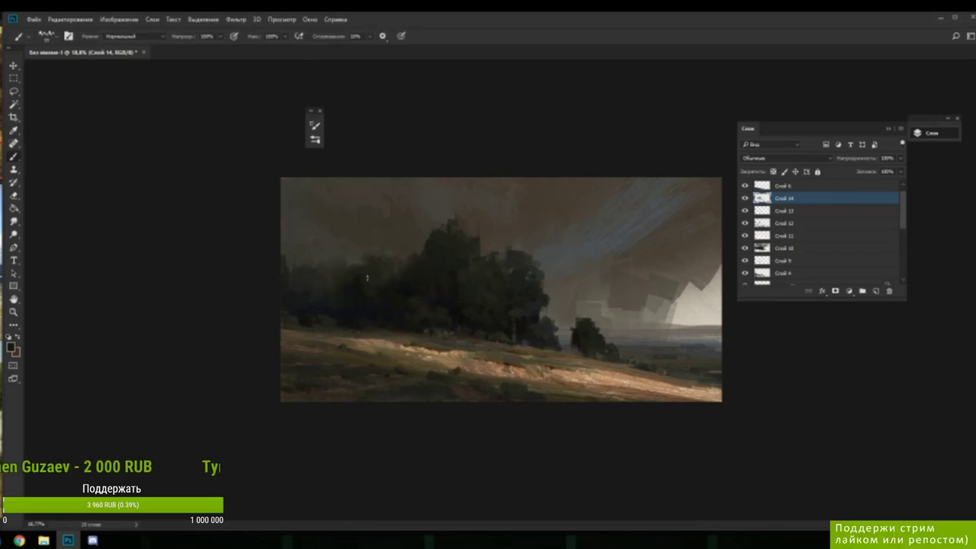
left_click(383, 294, "alt")
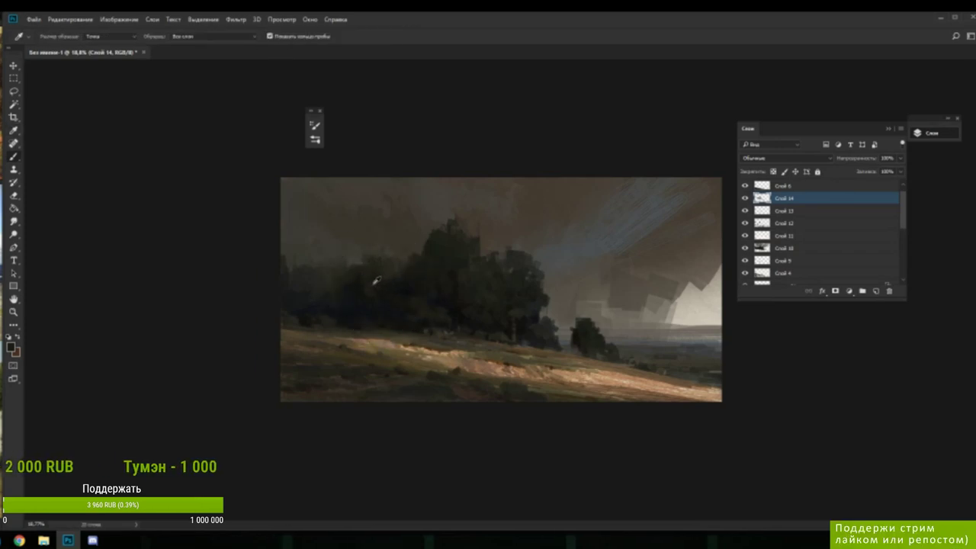
left_click(369, 288, "alt")
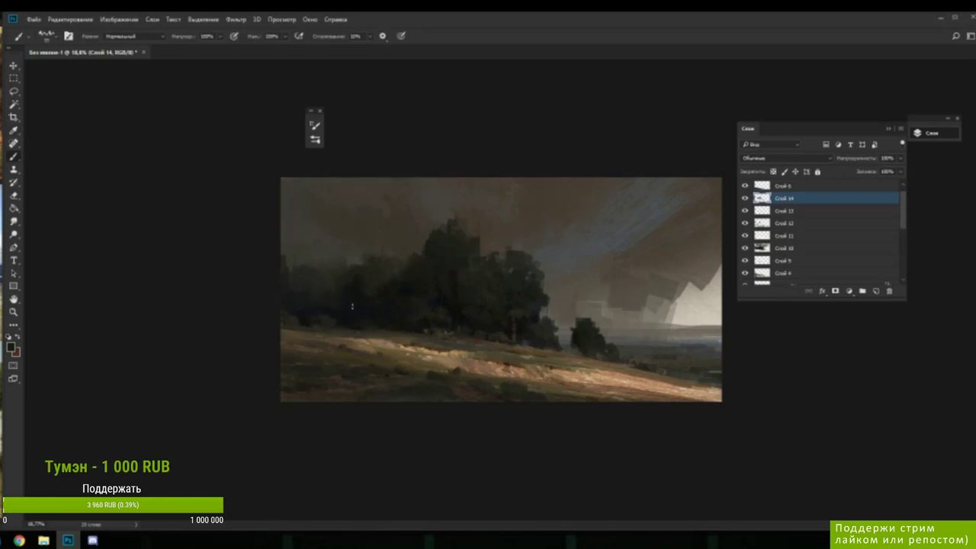
left_click(381, 315, "alt")
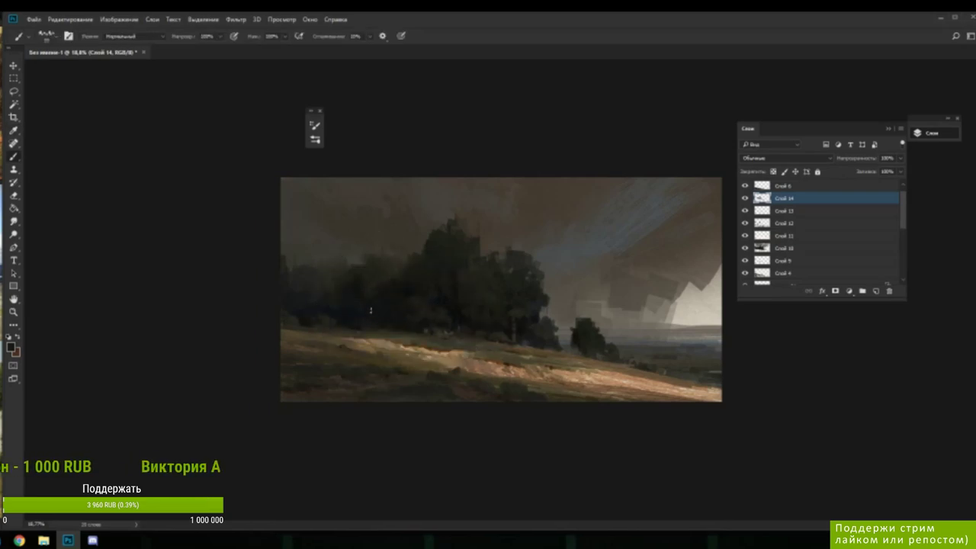
left_click(365, 315, "alt")
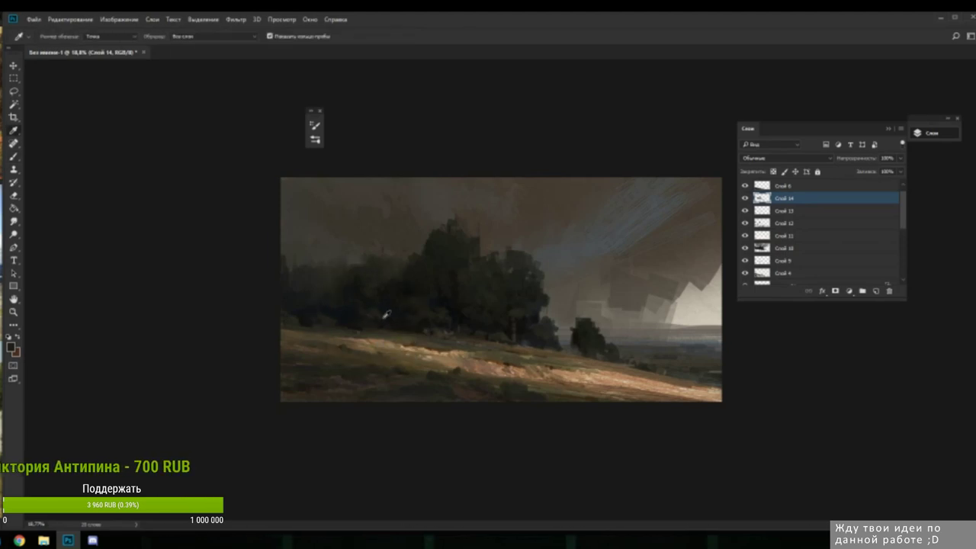
left_click(362, 312, "alt")
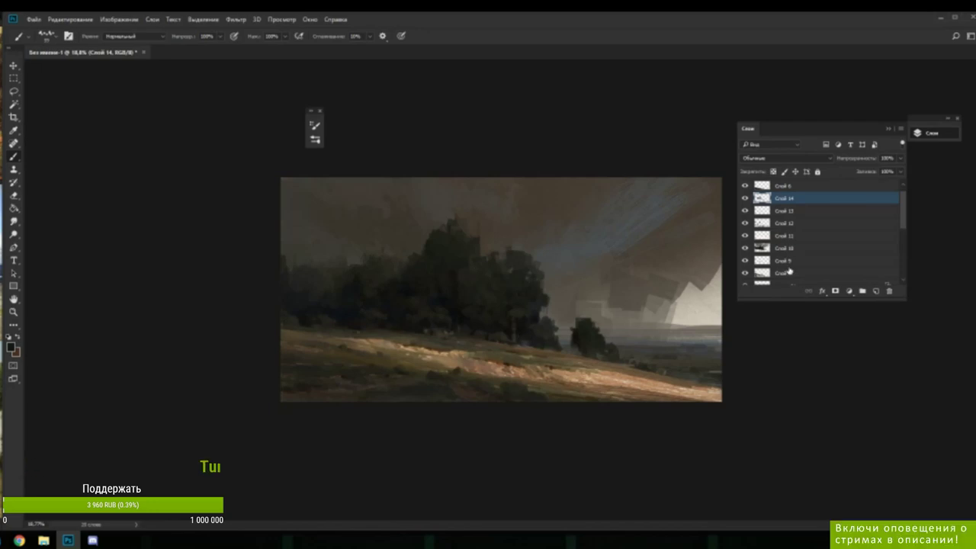
- Add a new layer and paint cloud strokes over the bright blocky sky patch above the horizon with sampled sky grey
left_click(876, 290)
left_click(568, 292, "alt")
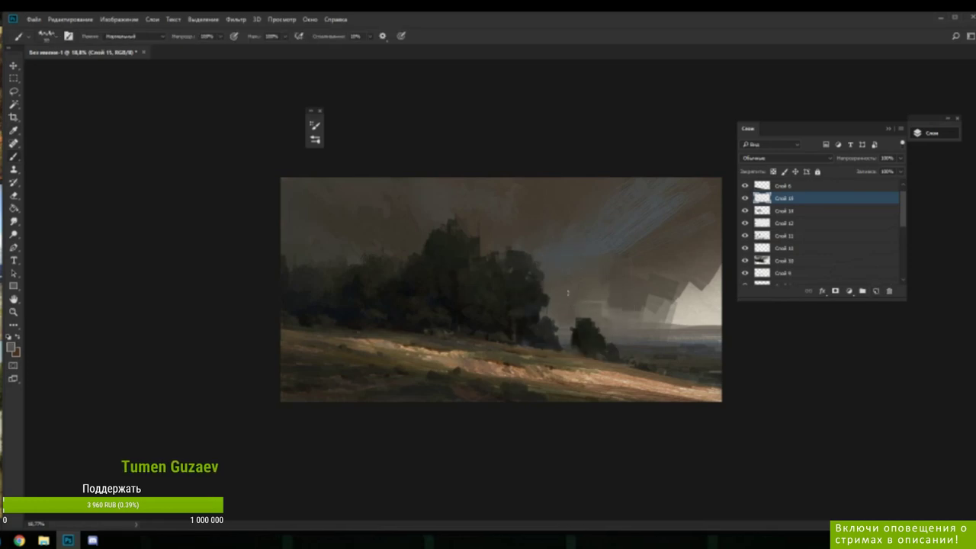
mouse_move(599, 303)
left_mouse_down()
mouse_move(700, 322)
mouse_move(697, 300)
mouse_move(718, 307)
mouse_move(693, 269)
left_mouse_up()
mouse_move(671, 309)
left_mouse_down()
mouse_move(713, 317)
mouse_move(642, 319)
mouse_move(714, 328)
left_mouse_up()
- Paint thin strokes over the distant plain at the horizon with a sampled plain colour, a cooler bluish tone and a smaller brush
left_click(647, 349, "alt")
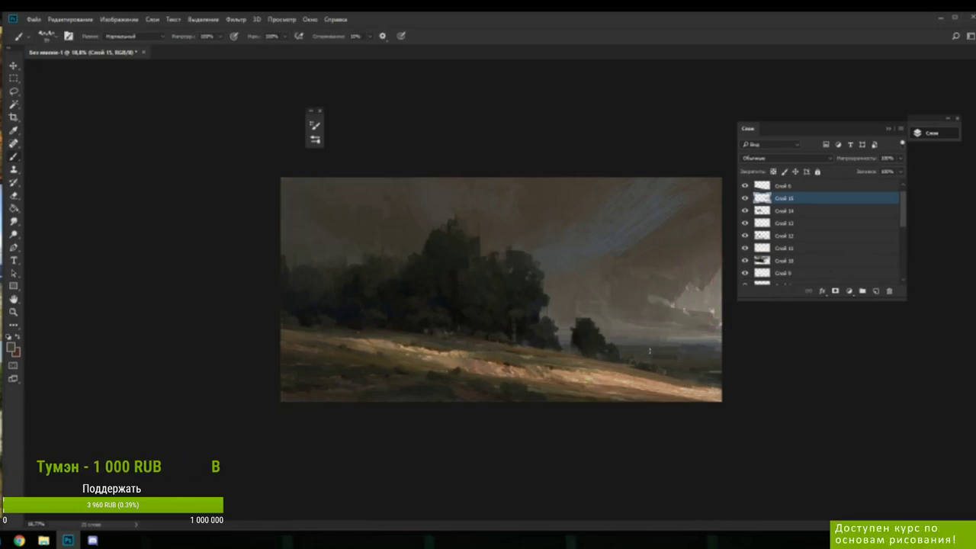
key("n")
left_click(974, 182)
left_click(859, 229)
key("Return")
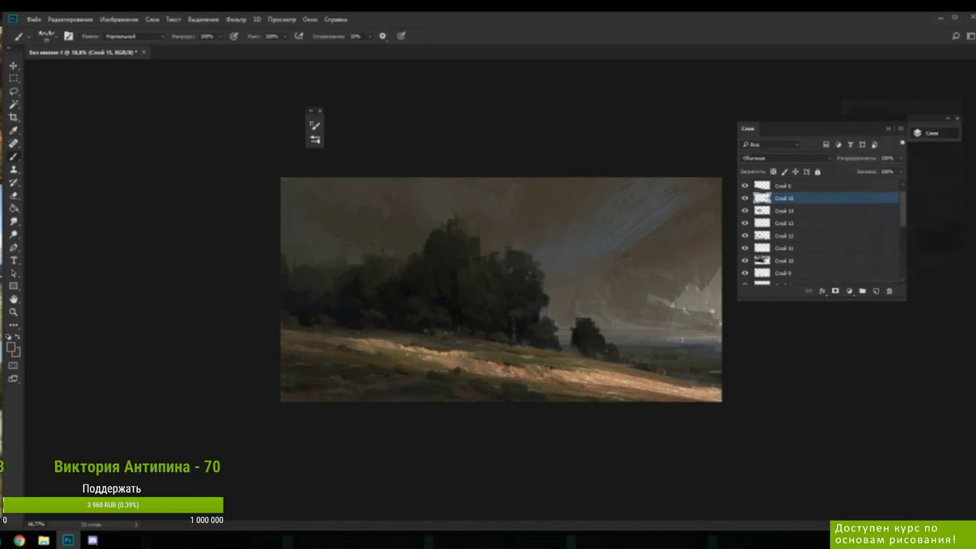
right_click(694, 255)
left_click(754, 275)
left_click_drag(638, 350, 662, 355)
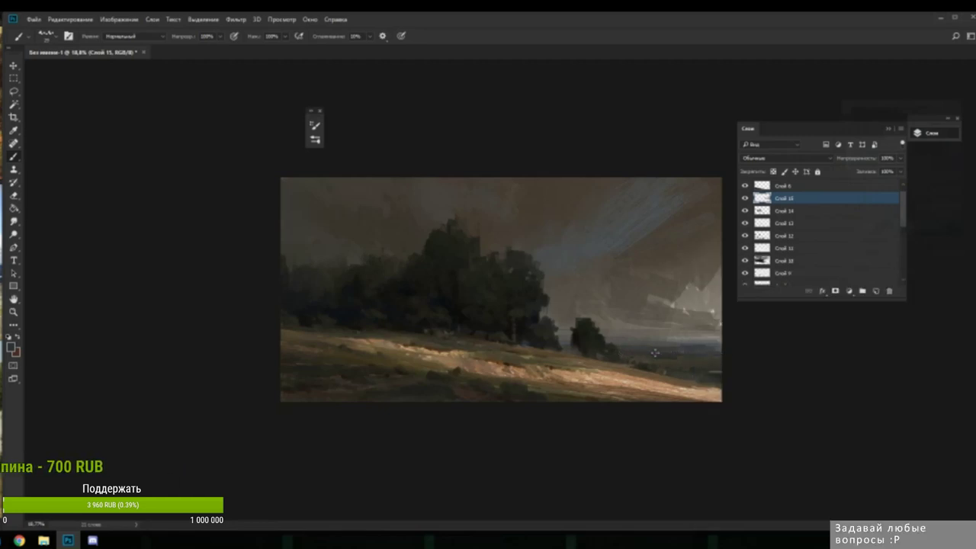
left_click(678, 358, "alt")
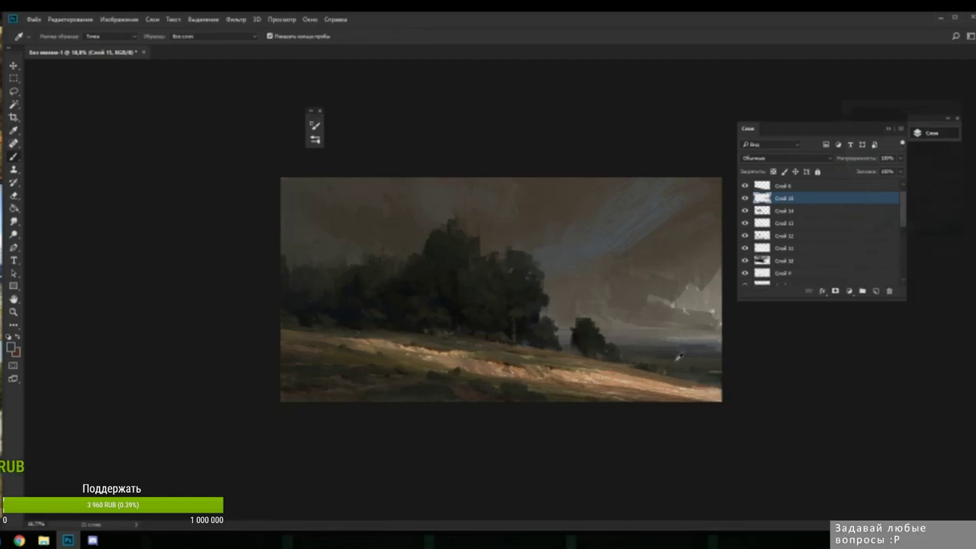
- Paint diagonal blue-grey strokes in the sky above the small tree, using sampled sky grey shifted towards blue and a larger brush
left_click(629, 328, "alt")
left_click(627, 314, "alt")
key("n")
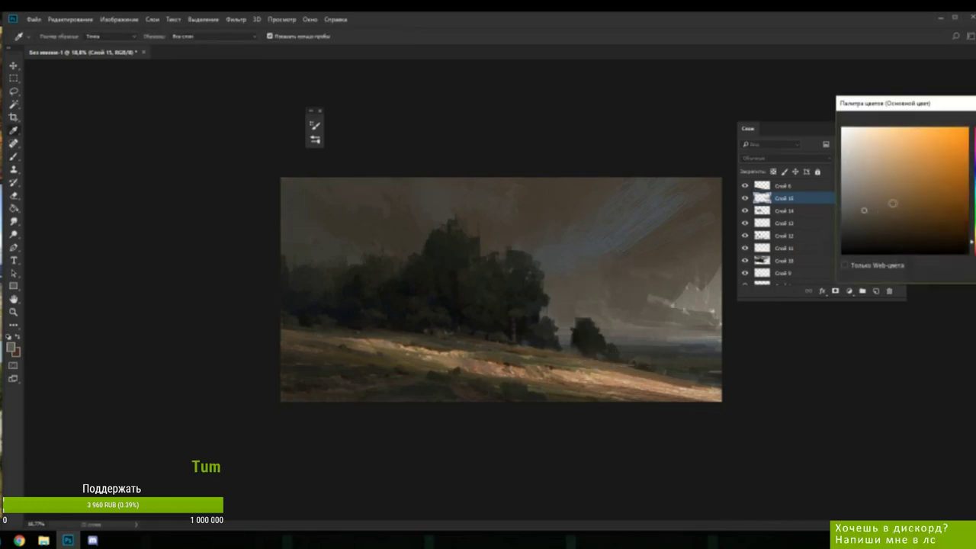
left_click_drag(971, 191, 971, 183)
left_click(859, 198)
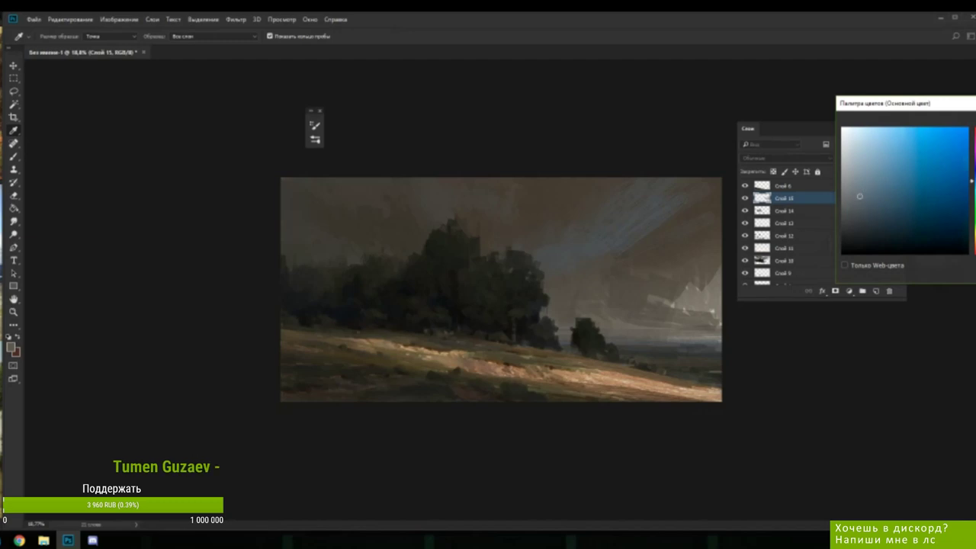
key("Return")
right_click(674, 250)
left_click(744, 277)
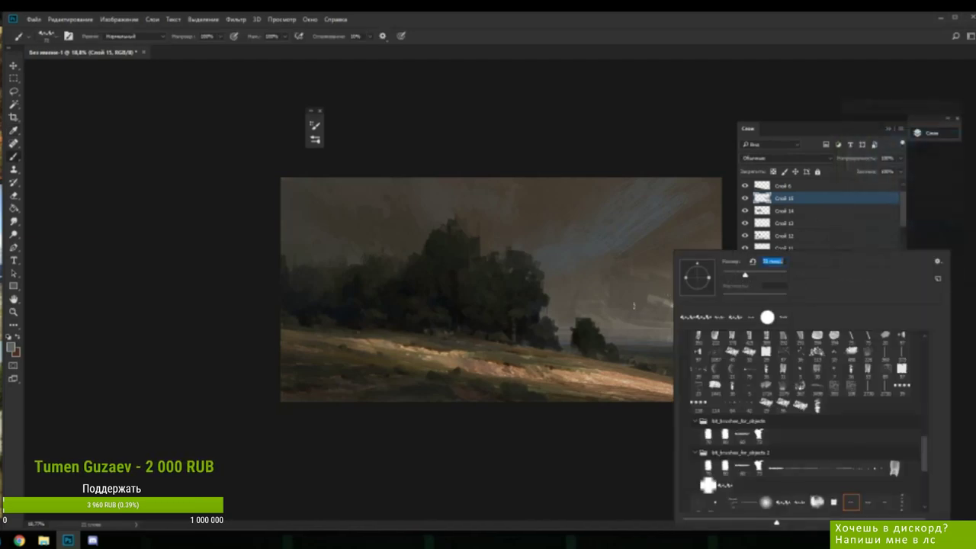
left_click(611, 289)
left_click_drag(587, 282, 621, 320)
- Blend the blue-grey strokes above the small tree into the surrounding clouds with sampled sky tones
left_click(615, 307, "alt")
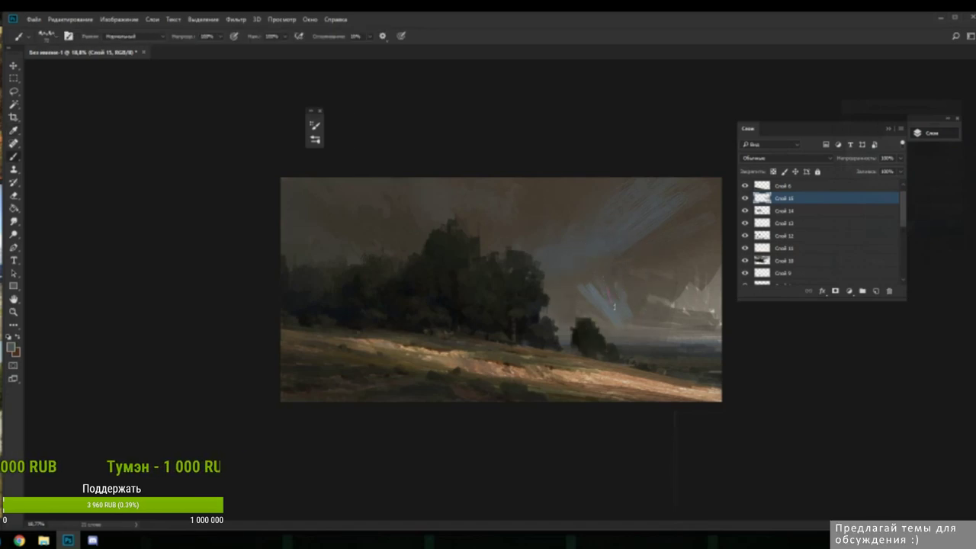
left_click_drag(618, 261, 615, 257)
left_click(626, 298, "alt")
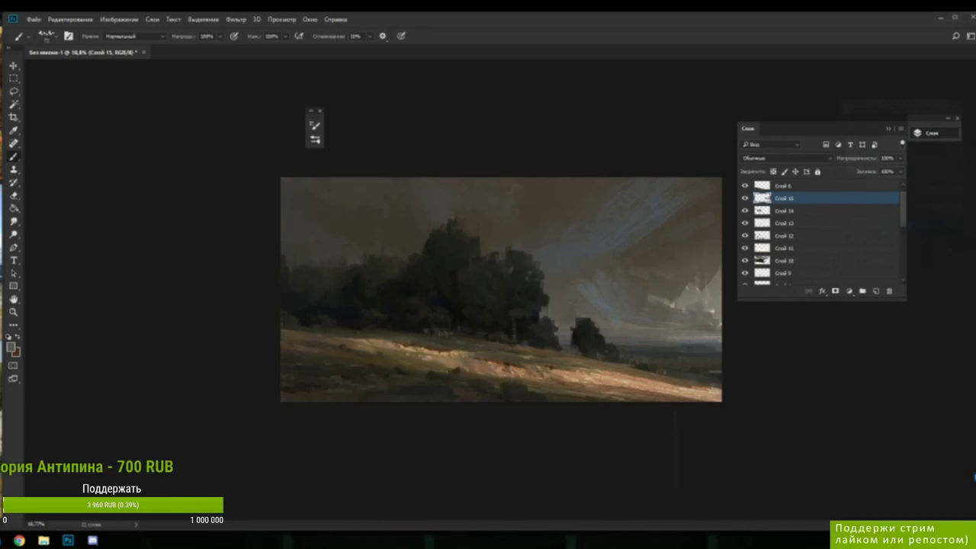
- Check the Grip Pen's pressure sensitivity curve and the driver information in the Wacom tablet properties
left_click(422, 291)
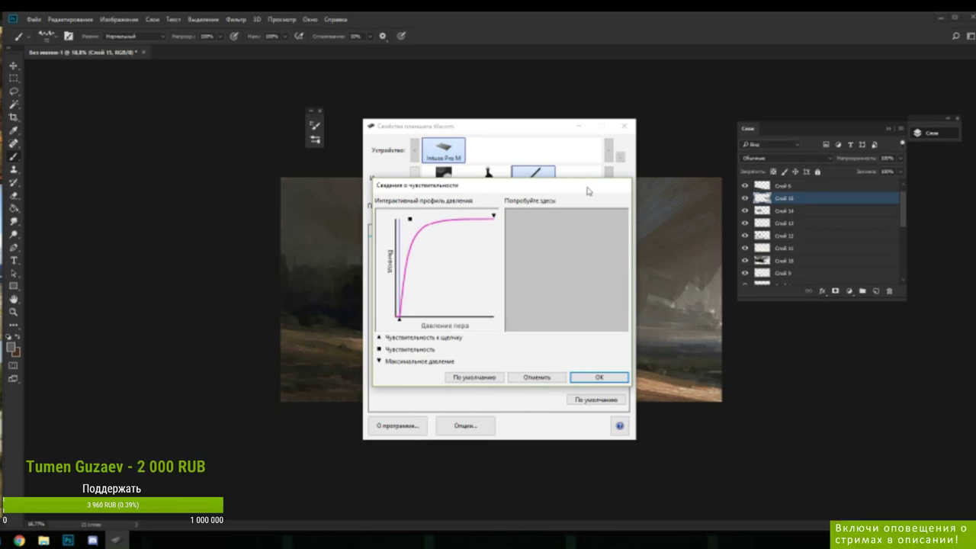
left_click_drag(597, 189, 873, 167)
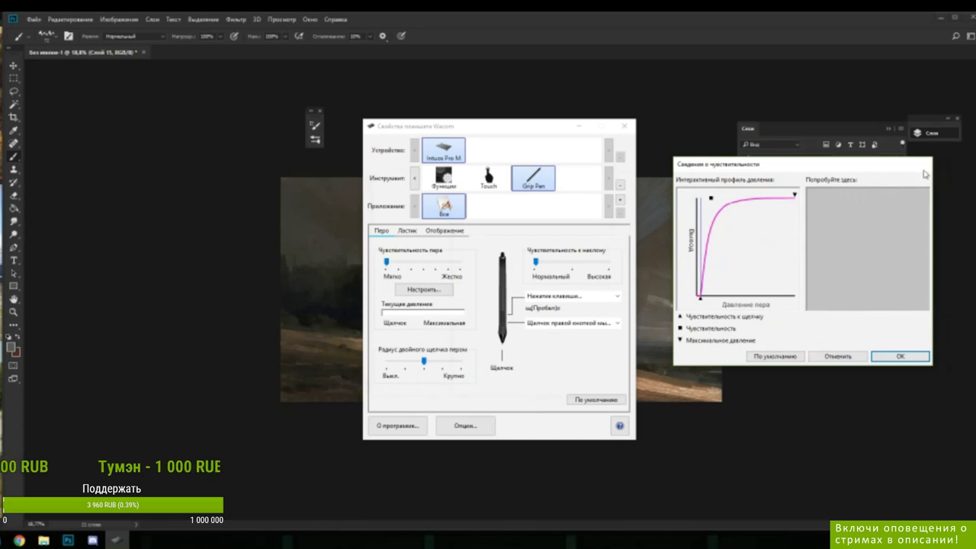
left_click(836, 356)
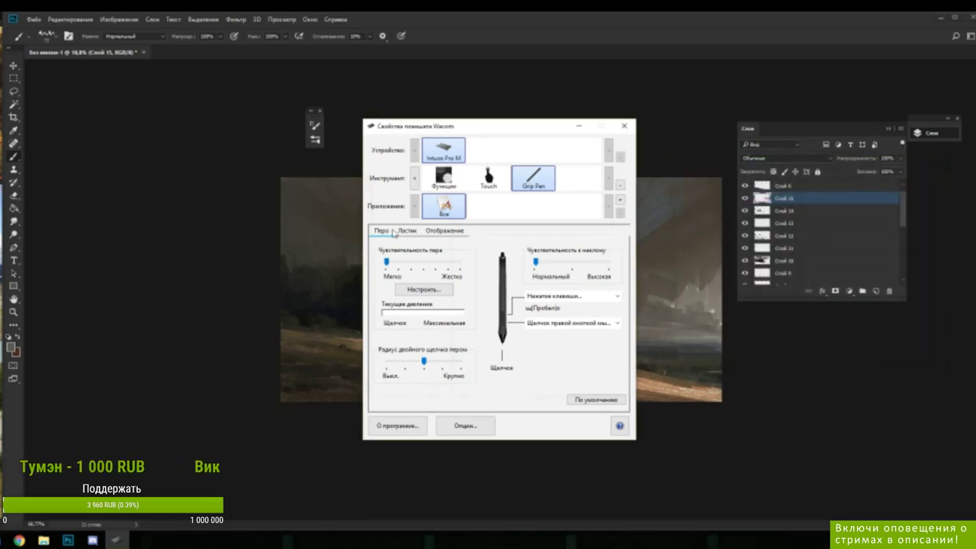
left_click(397, 428)
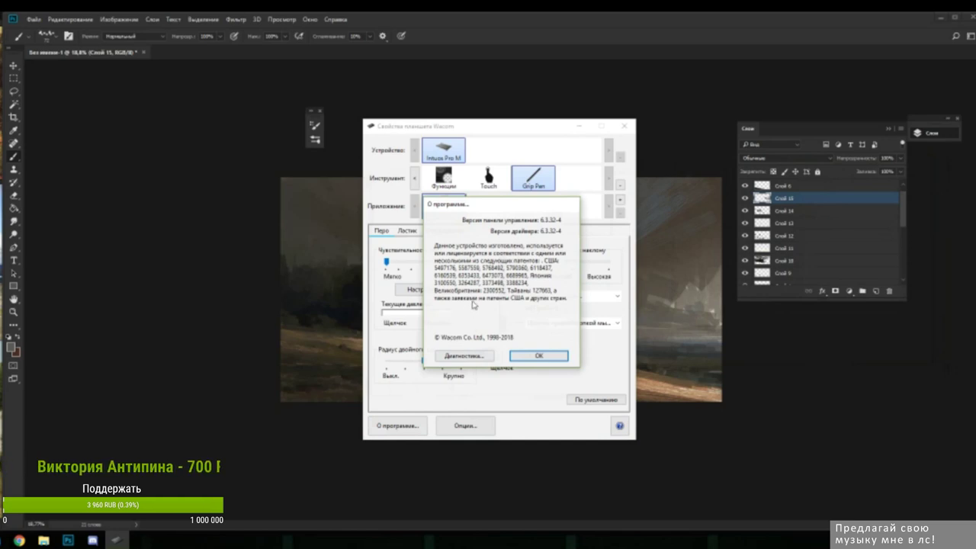
left_click(538, 356)
left_click(625, 126)
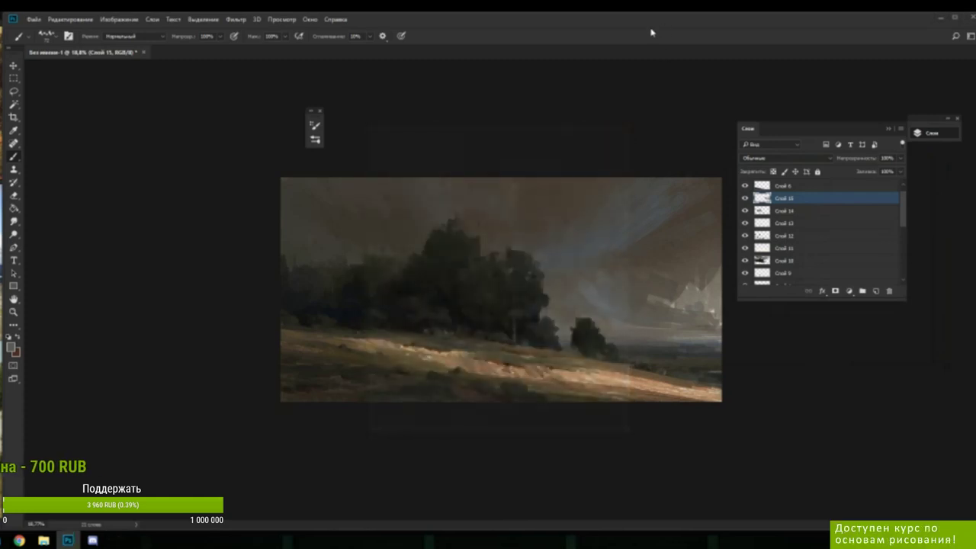
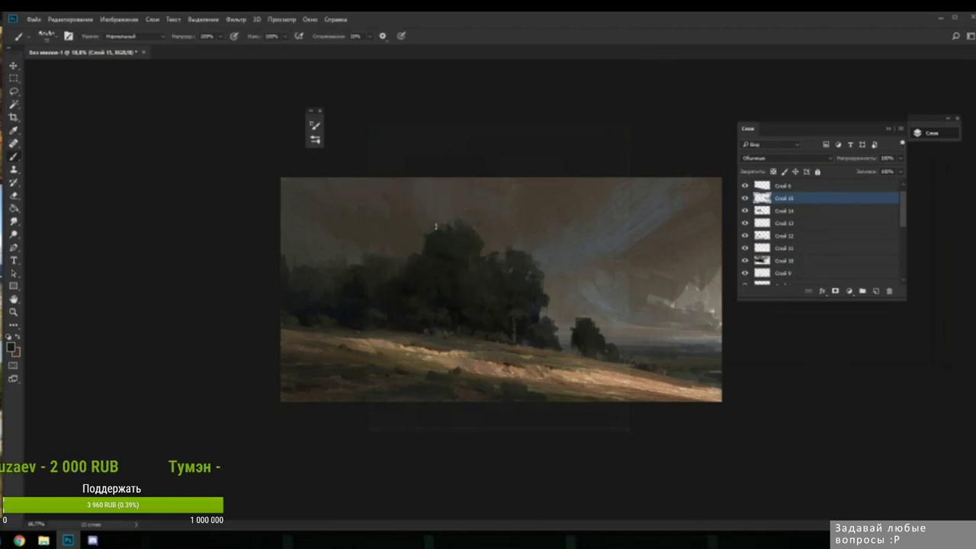
- Refine the foliage and shadow at the foot of the trees along the grass edge with sampled dark and brownish tones
left_click(445, 238, "alt")
left_click(510, 325, "alt")
left_click(516, 332, "alt")
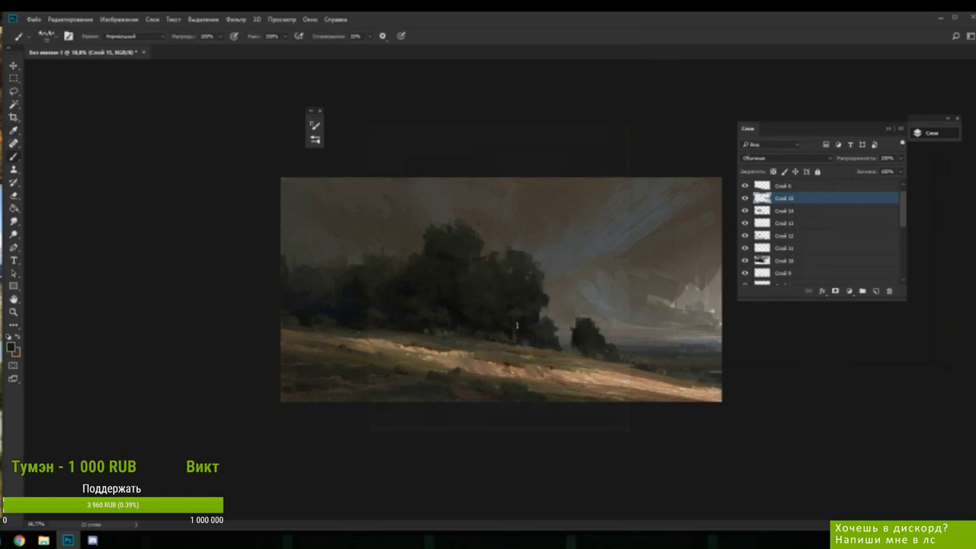
left_click(516, 336, "alt")
left_click(507, 339, "alt")
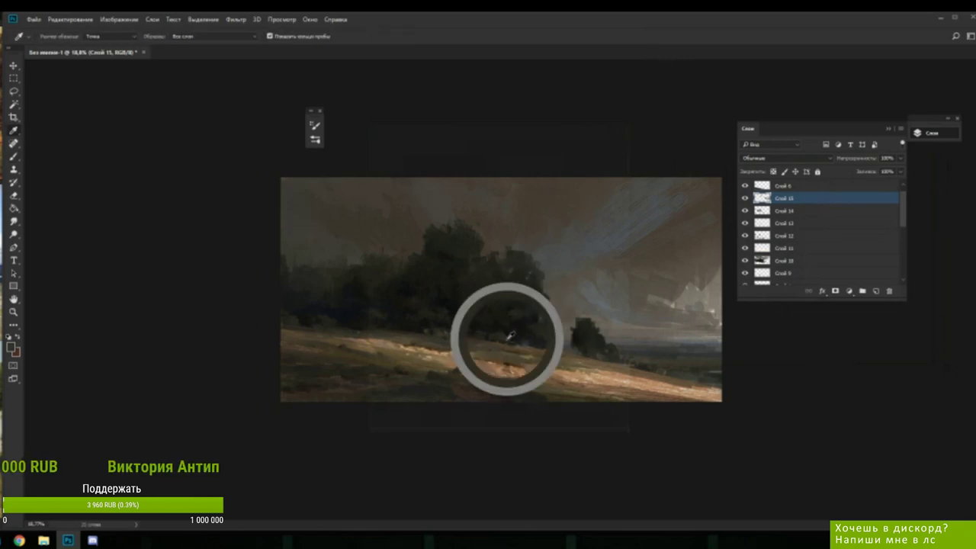
left_click(472, 346, "alt")
key("n")
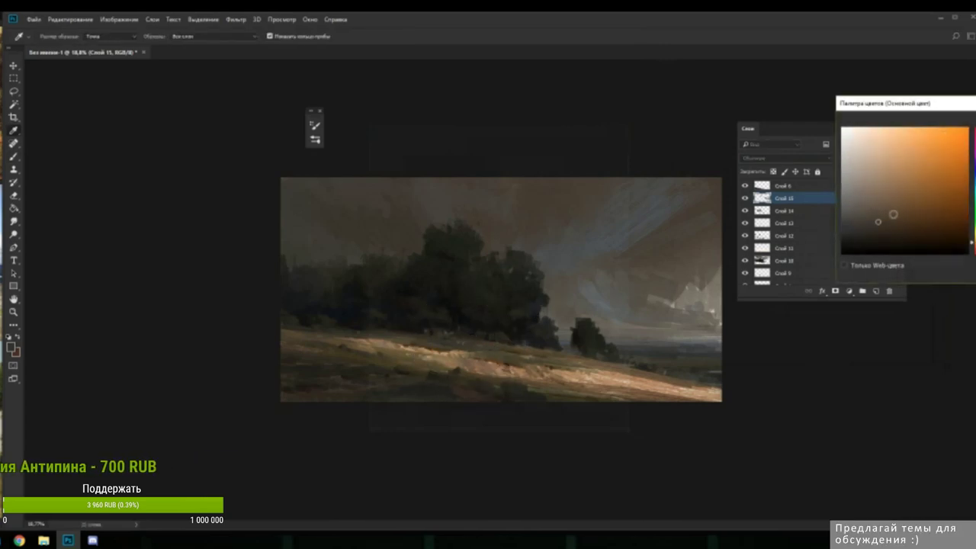
key("Return")
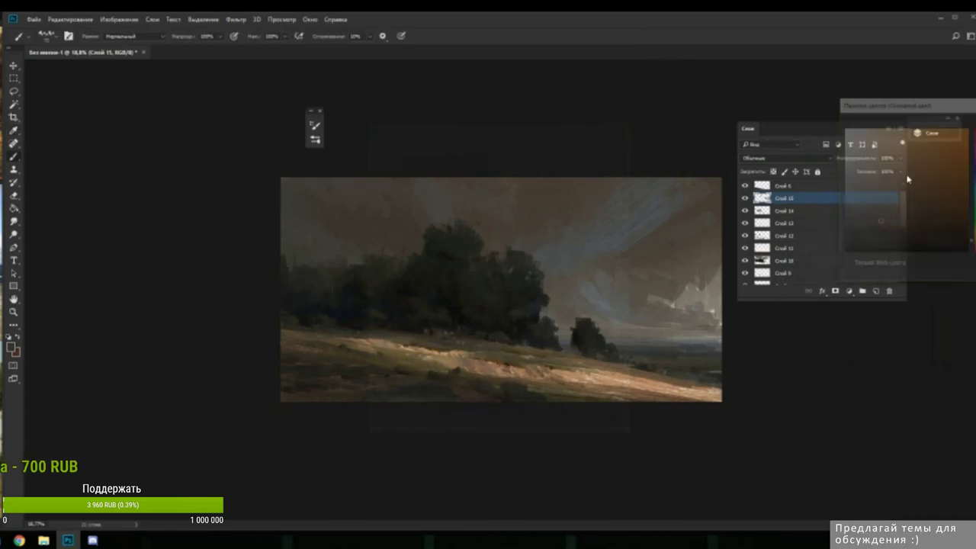
- Paint long streaks down through the upper-right clouds towards the bright horizon with sampled sky grey
left_click(566, 293, "alt")
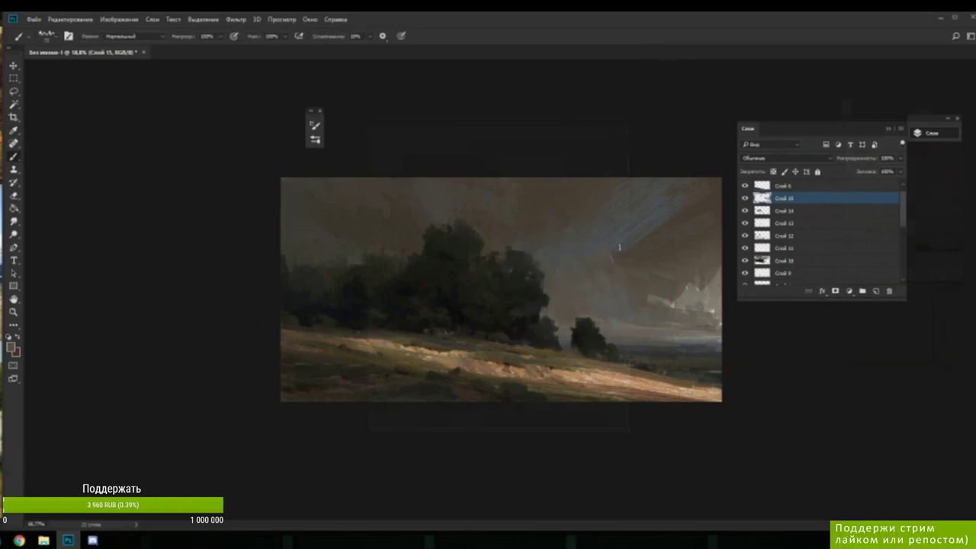
left_click_drag(645, 231, 678, 310)
left_click_drag(671, 221, 697, 307)
mouse_move(695, 185)
left_mouse_down()
mouse_move(714, 297)
mouse_move(718, 225)
left_mouse_up()
- Add a new layer and paint a dark cloud shape in the painting's upper-left sky with sampled dark tree and neighbouring tones
left_click(875, 290)
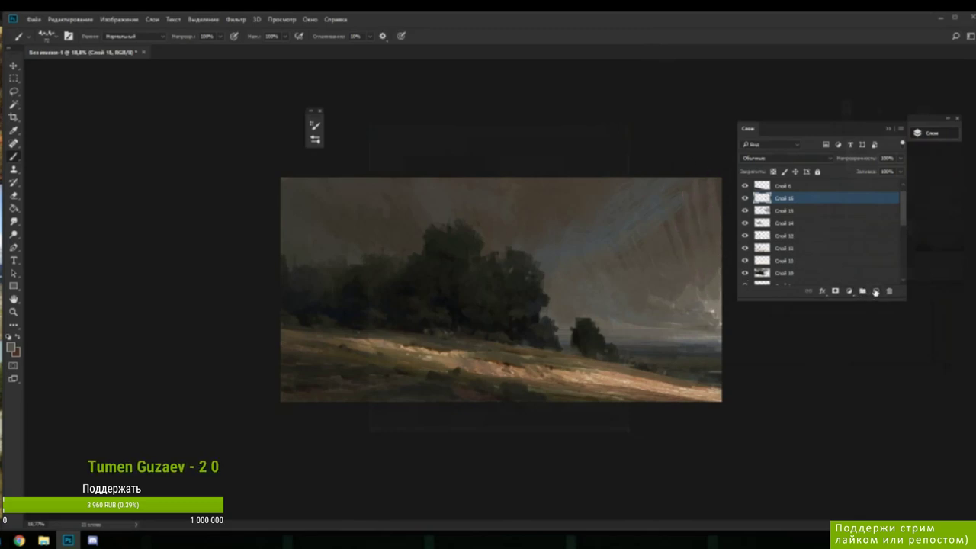
key("i")
left_click(351, 296)
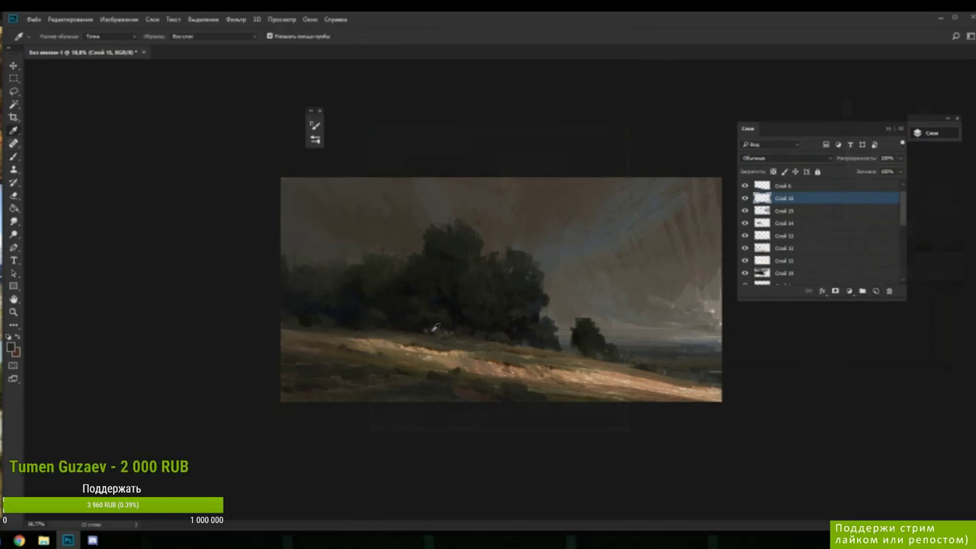
key("b")
left_click_drag(323, 182, 358, 207)
left_click_drag(360, 180, 364, 201)
left_click(360, 201, "alt")
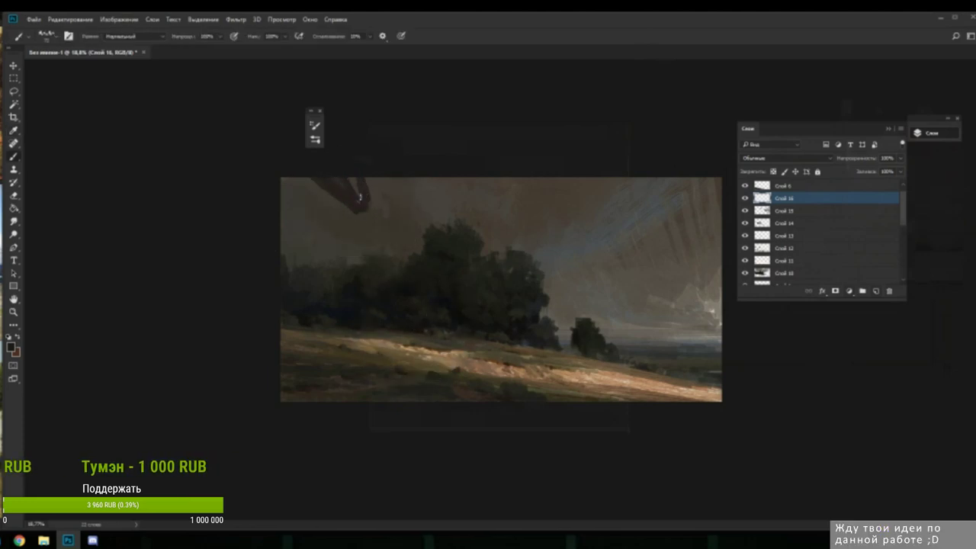
left_click(379, 191, "alt")
mouse_move(375, 185)
left_mouse_down()
mouse_move(364, 211)
mouse_move(350, 208)
left_mouse_up()
left_click(349, 185, "alt")
- Paint over the dark upper-left cloud with a desaturated bluish dark tone and a larger brush, extending it towards the tall tree
key("n")
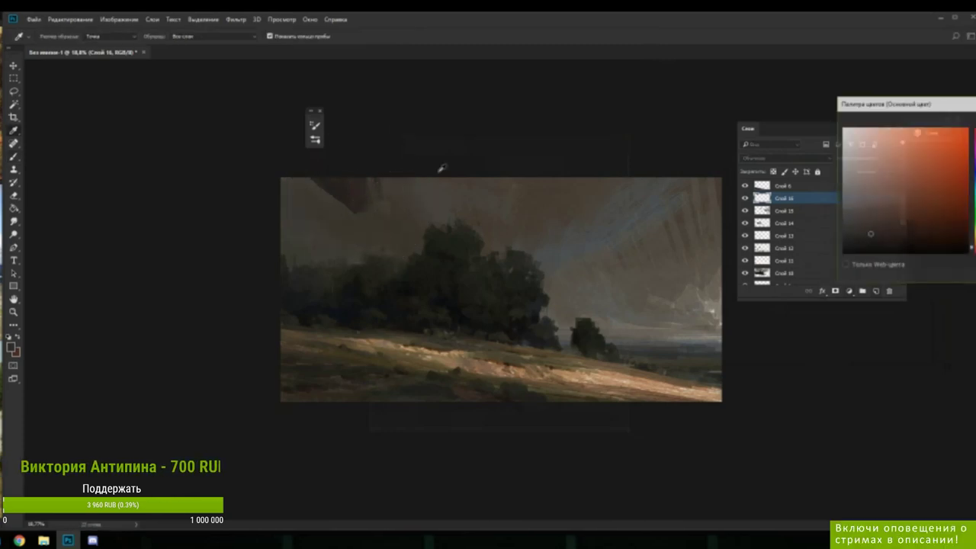
left_click(975, 177)
left_click_drag(868, 233, 851, 229)
key("Return")
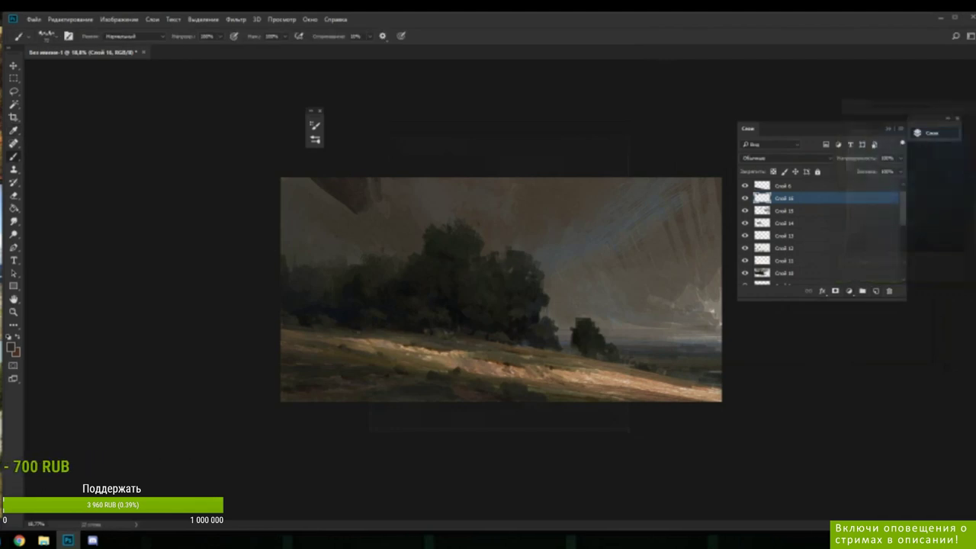
right_click(382, 197)
left_click(360, 200)
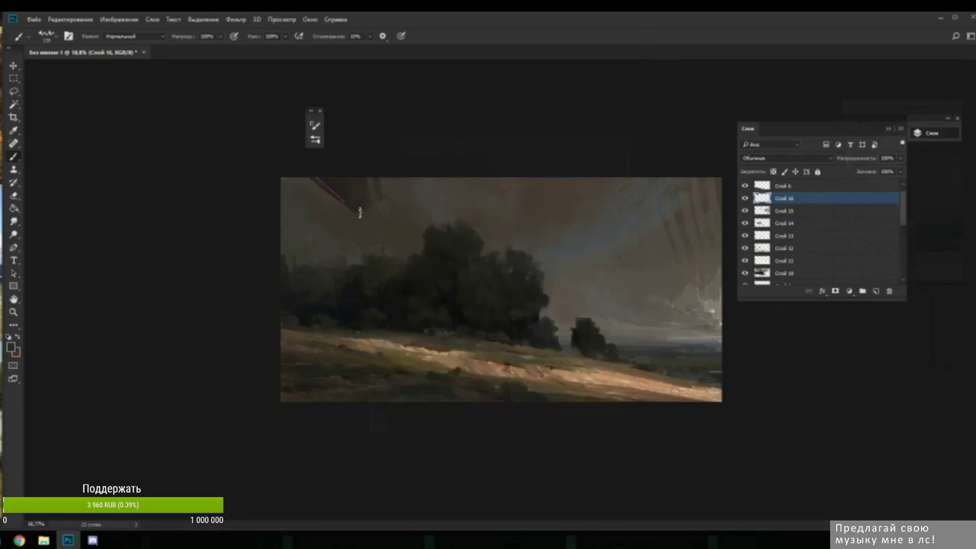
mouse_move(371, 203)
left_mouse_down()
mouse_move(335, 168)
mouse_move(361, 197)
mouse_move(384, 163)
mouse_move(359, 215)
mouse_move(379, 183)
mouse_move(401, 202)
left_mouse_up()
- Soften the edges of the dark upper-left cloud and extend it along the painting's top edge with sampled cloud tones
left_click(374, 192, "alt")
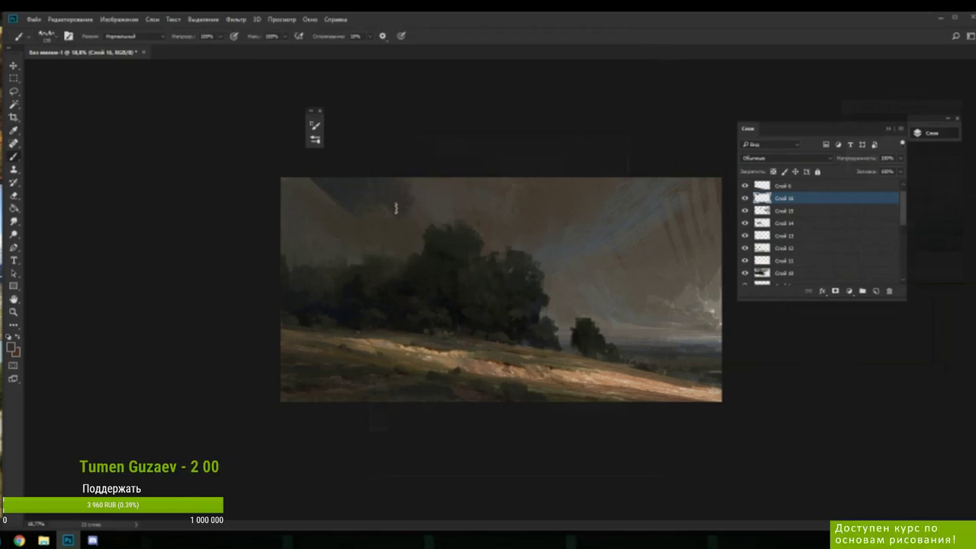
left_click(415, 196, "alt")
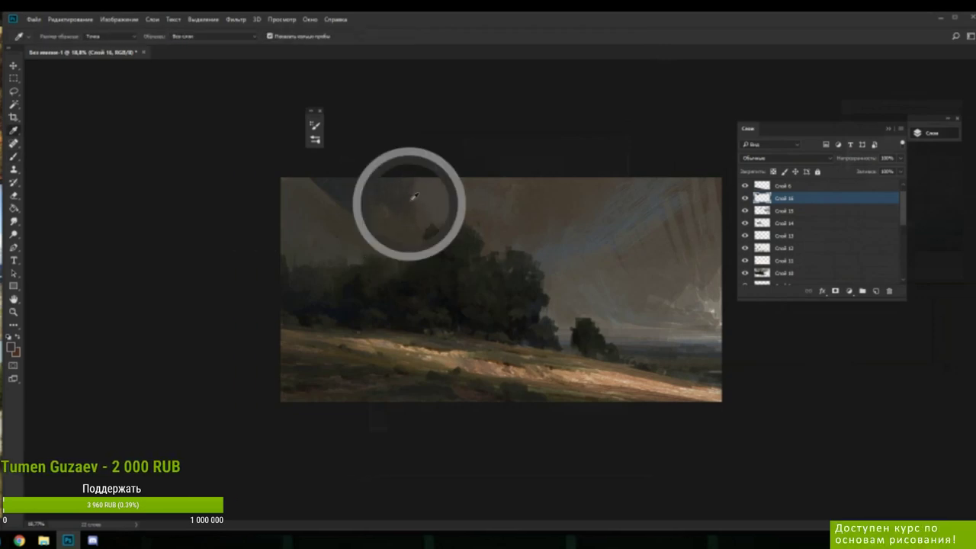
left_click(339, 184, "alt")
mouse_move(329, 195)
left_mouse_down()
mouse_move(311, 170)
mouse_move(318, 180)
mouse_move(299, 175)
mouse_move(332, 202)
left_mouse_up()
left_click(357, 184, "alt")
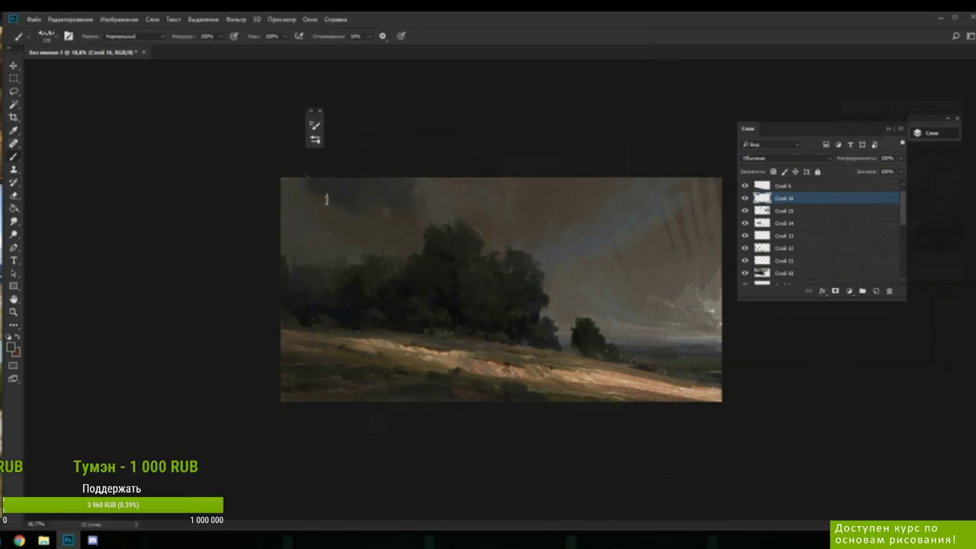
left_click(336, 195, "alt")
mouse_move(321, 178)
left_mouse_down()
mouse_move(345, 188)
mouse_move(302, 169)
left_mouse_up()
left_click(331, 203, "alt")
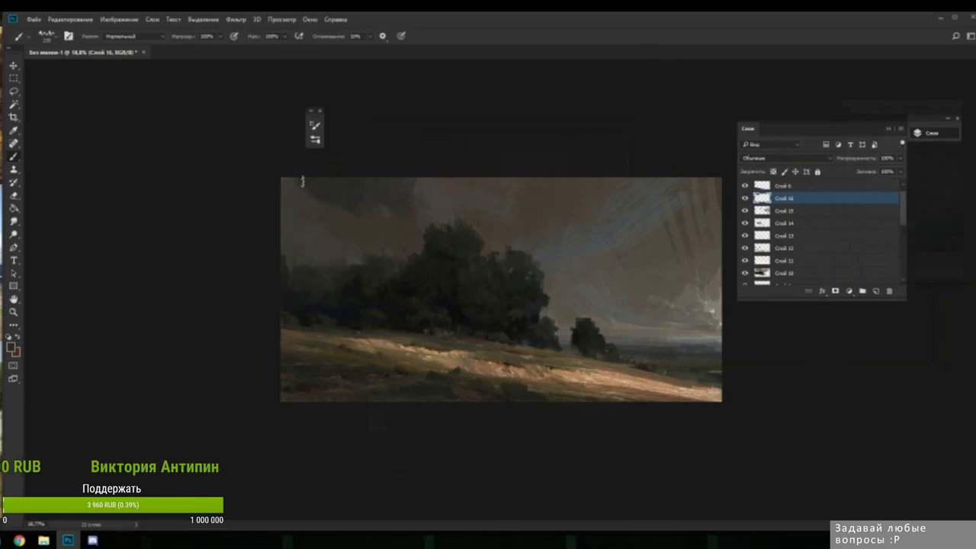
- Blend the dark cloud into the painting's upper-left corner with neighbouring sampled cloud tones
left_click(292, 199, "alt")
left_click(292, 200, "alt")
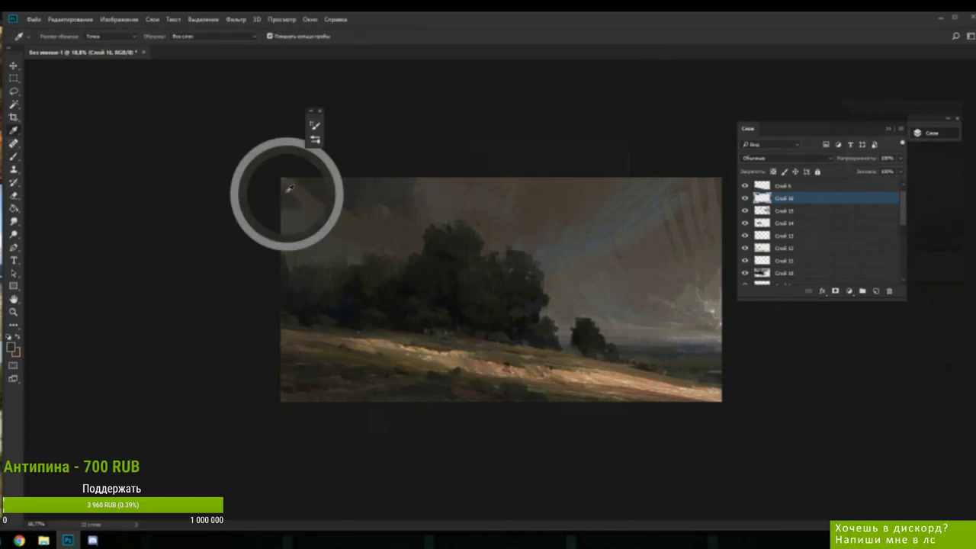
left_click(299, 210, "alt")
left_click(303, 202, "alt")
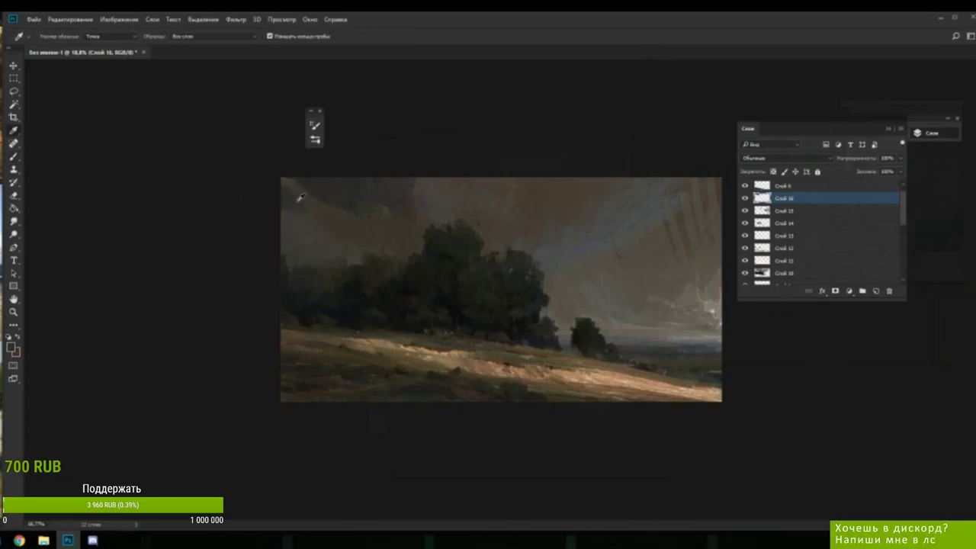
left_click(298, 202, "alt")
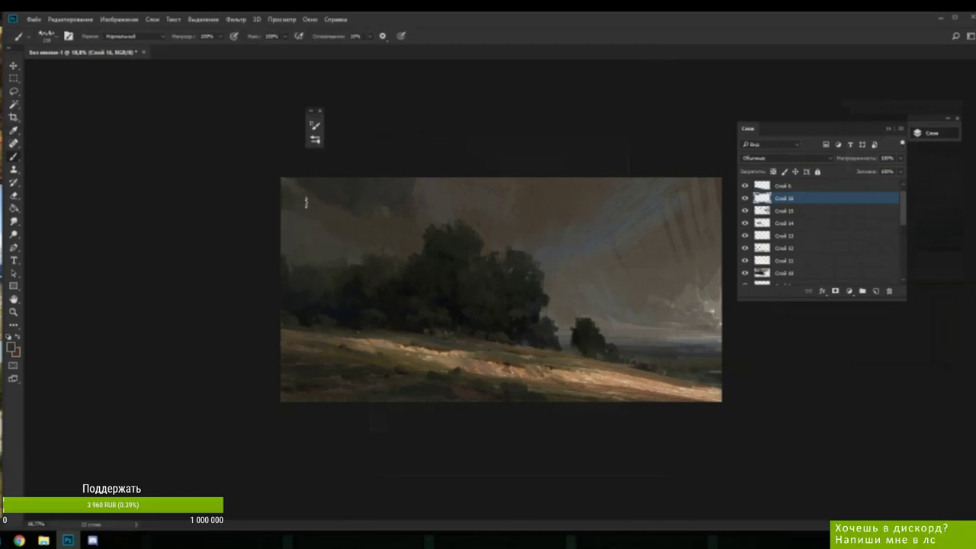
left_click(292, 203, "alt")
left_click(309, 209, "alt")
left_click(294, 206, "alt")
left_click(371, 192, "alt")
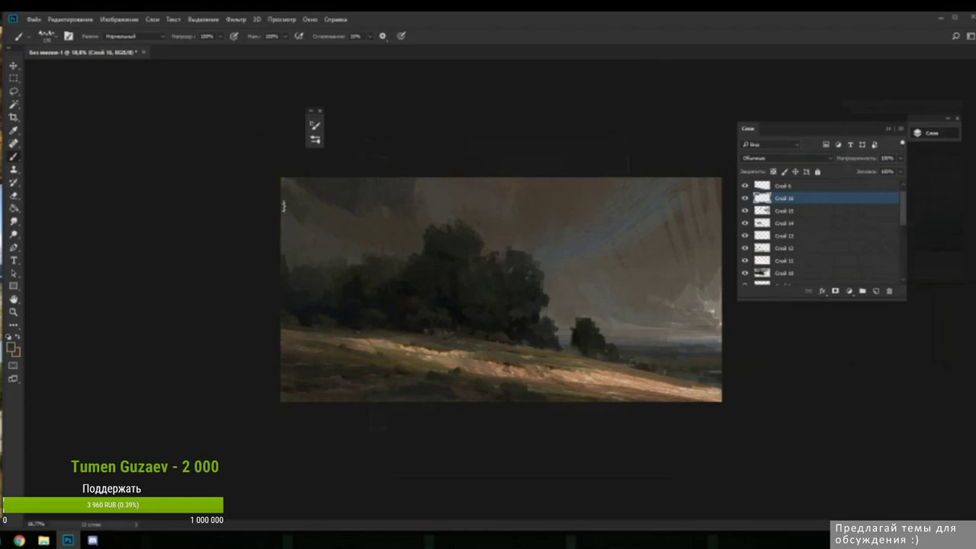
left_click(299, 225, "alt")
right_click(354, 214)
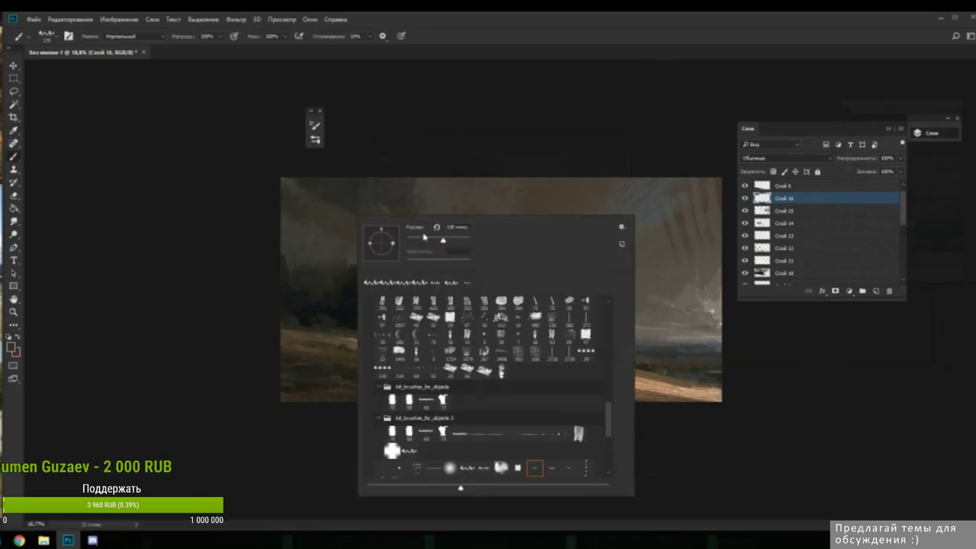
left_click(289, 209)
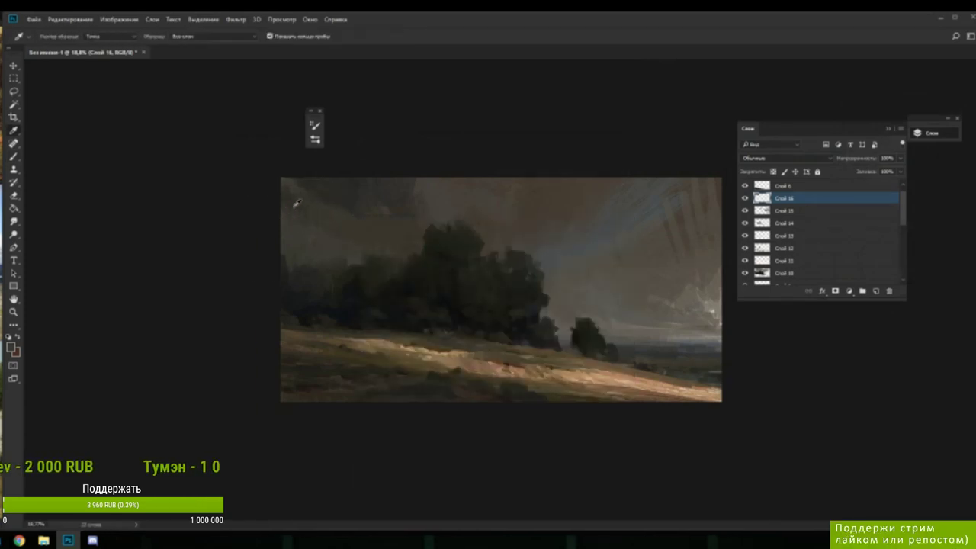
- Paint a dark cloud patch across the painting's upper-right sky and move the layer list clear of the canvas
mouse_move(635, 190)
left_mouse_down()
mouse_move(675, 177)
mouse_move(676, 210)
mouse_move(705, 189)
mouse_move(684, 209)
left_mouse_up()
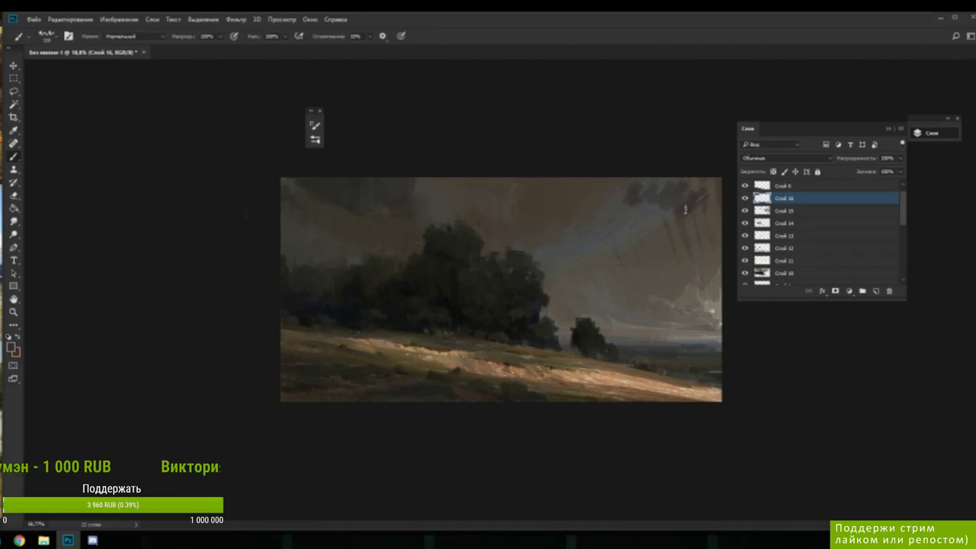
left_click_drag(773, 128, 878, 122)
mouse_move(676, 222)
left_mouse_down()
mouse_move(728, 195)
mouse_move(697, 219)
mouse_move(731, 207)
left_mouse_up()
- Cover the bright cloud above the right-hand horizon with vertical strokes of sampled muted sky grey
key("alt")
left_click(615, 312, "alt")
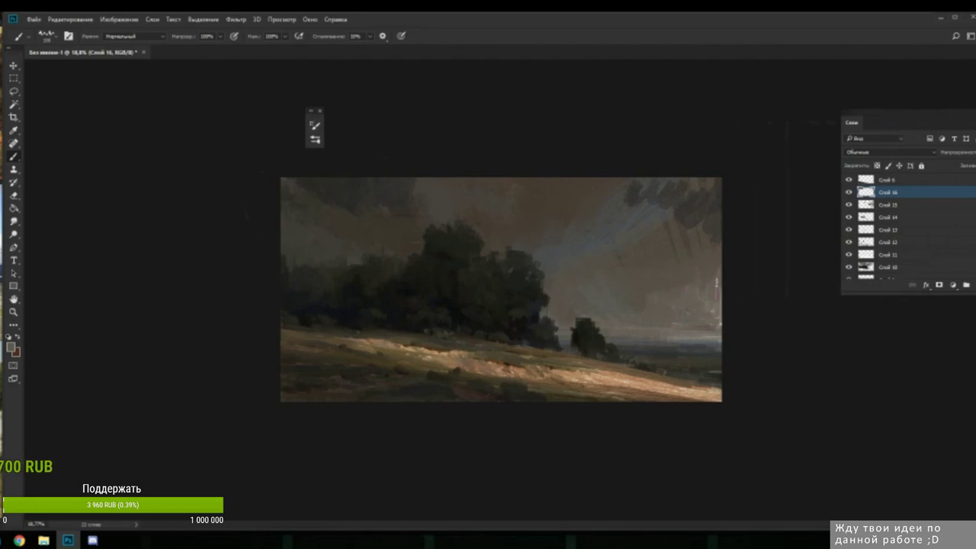
left_click(654, 291, "alt")
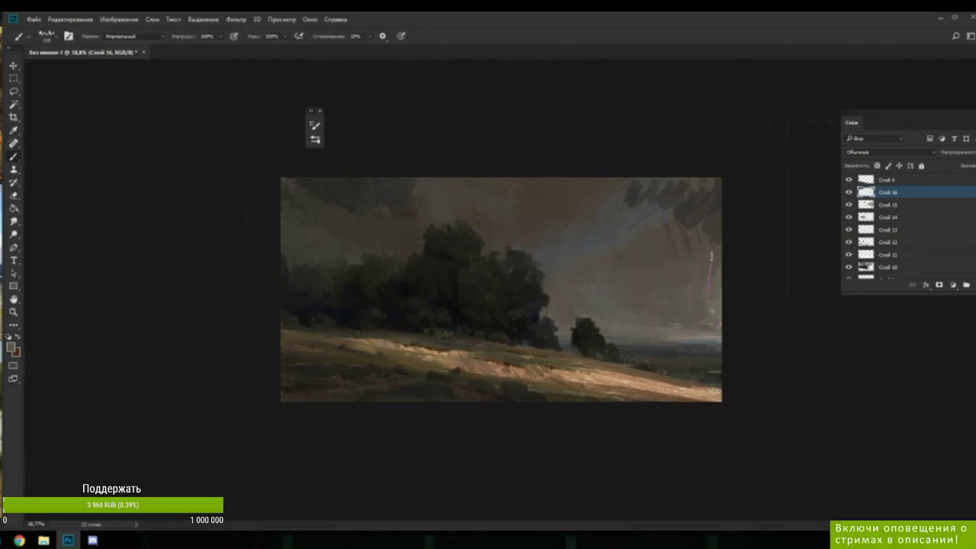
left_click(682, 243, "alt")
- Fill in the dark upper-right cloud and soften its lower edge with sampled cloud and sky tones
left_click_drag(684, 202, 680, 222)
left_click(642, 205, "alt")
mouse_move(635, 186)
left_mouse_down()
mouse_move(674, 177)
mouse_move(677, 196)
mouse_move(681, 180)
mouse_move(654, 220)
mouse_move(654, 198)
mouse_move(629, 239)
mouse_move(634, 225)
mouse_move(623, 215)
mouse_move(606, 229)
mouse_move(630, 192)
left_mouse_up()
left_click(674, 196, "alt")
left_click(620, 206, "alt")
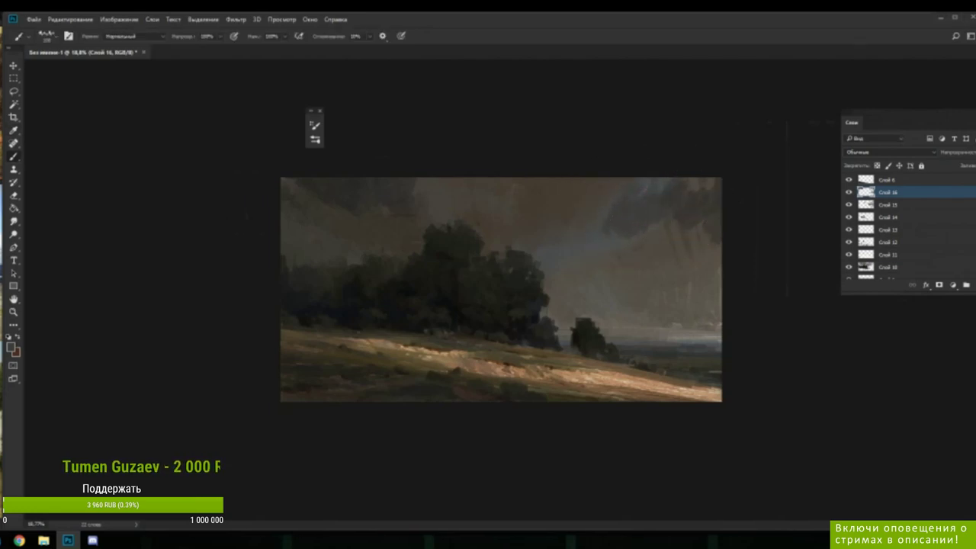
left_click(697, 234, "alt")
mouse_move(695, 227)
left_mouse_down()
mouse_move(726, 203)
mouse_move(712, 230)
left_mouse_up()
left_click(705, 242, "alt")
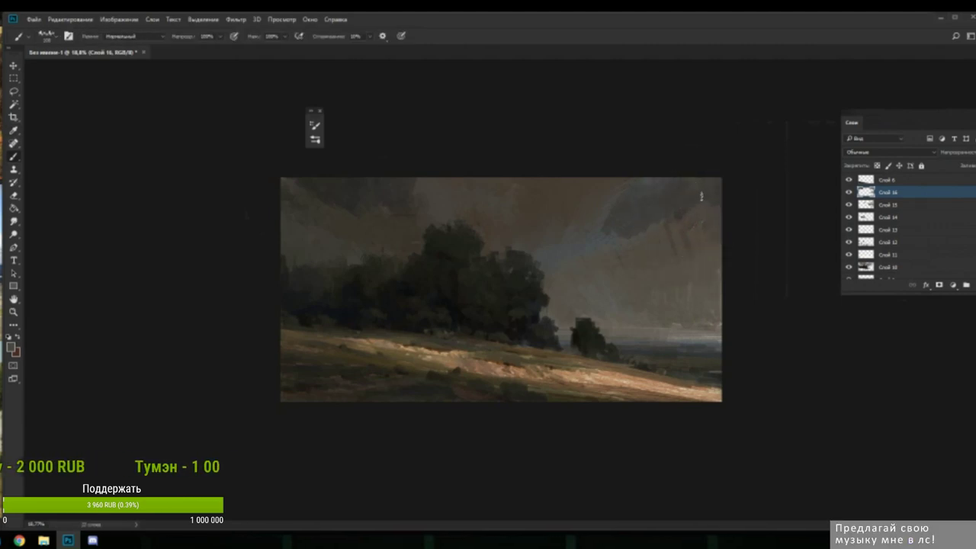
- Feather the left edge of the upper-right cloud into the blue streaks and brown sky with sampled neighbouring tones
left_click(623, 220, "alt")
mouse_move(609, 226)
left_mouse_down()
mouse_move(627, 193)
mouse_move(593, 211)
mouse_move(612, 197)
mouse_move(594, 224)
mouse_move(581, 198)
mouse_move(561, 221)
mouse_move(562, 205)
mouse_move(576, 208)
mouse_move(561, 231)
mouse_move(590, 215)
mouse_move(584, 233)
mouse_move(556, 242)
mouse_move(610, 222)
left_mouse_up()
left_click(625, 194, "alt")
left_click(581, 215, "alt")
left_click(570, 211, "alt")
left_click(574, 237, "alt")
left_click(602, 223, "alt")
left_click(627, 196, "alt")
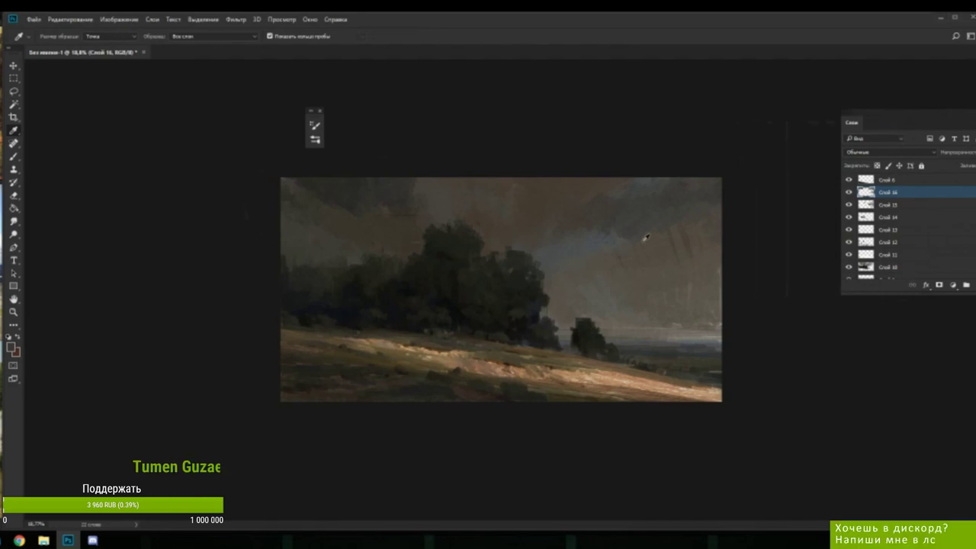
left_click(601, 229)
key("b")
left_click(612, 215, "alt")
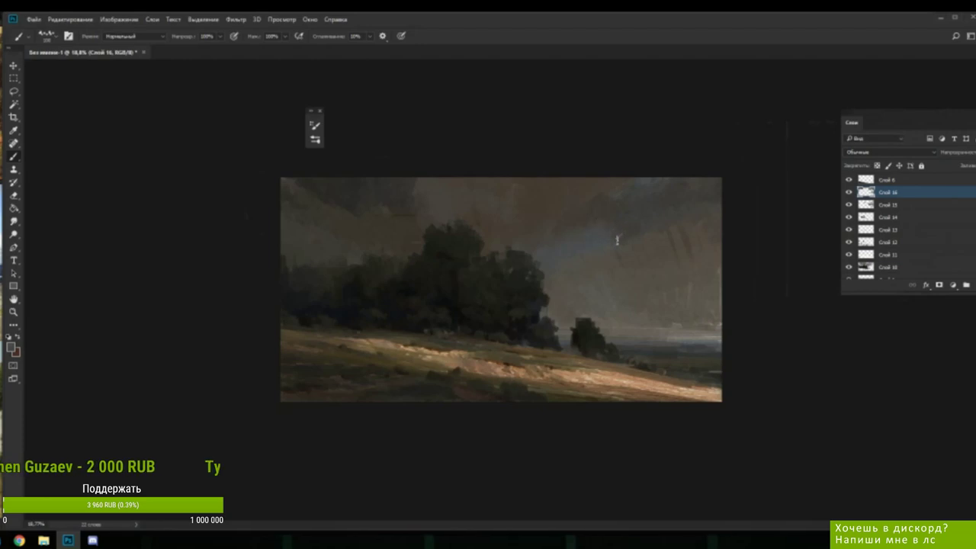
- Blend the brown sky above the trees into the upper-right cloud with diagonal strokes of sampled tones
left_click(579, 225, "alt")
left_click(569, 222, "alt")
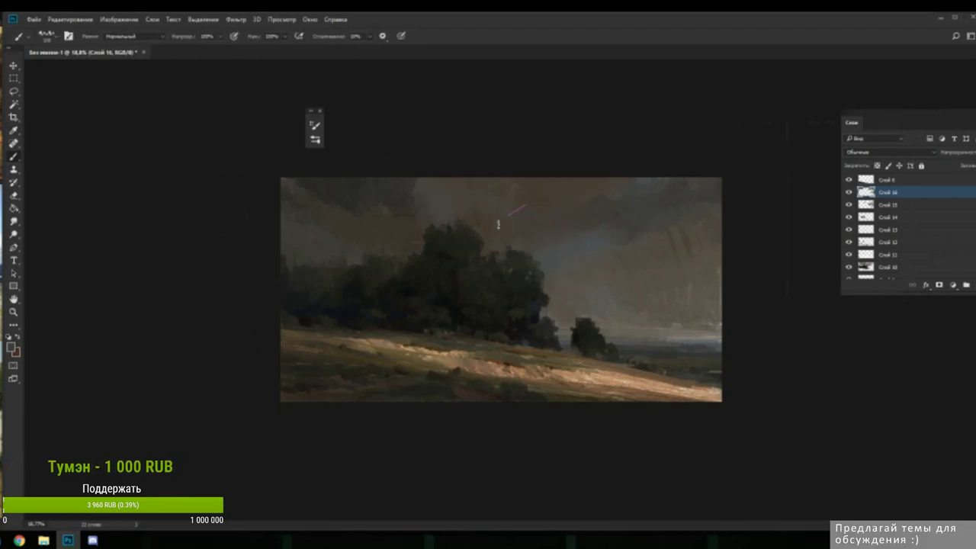
left_click(543, 195, "alt")
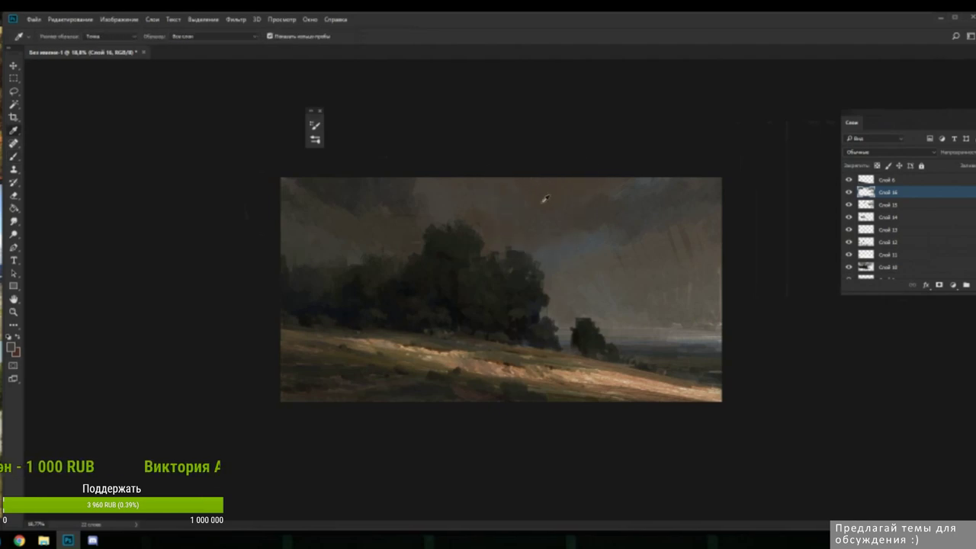
left_click(582, 203, "alt")
left_click(602, 192, "alt")
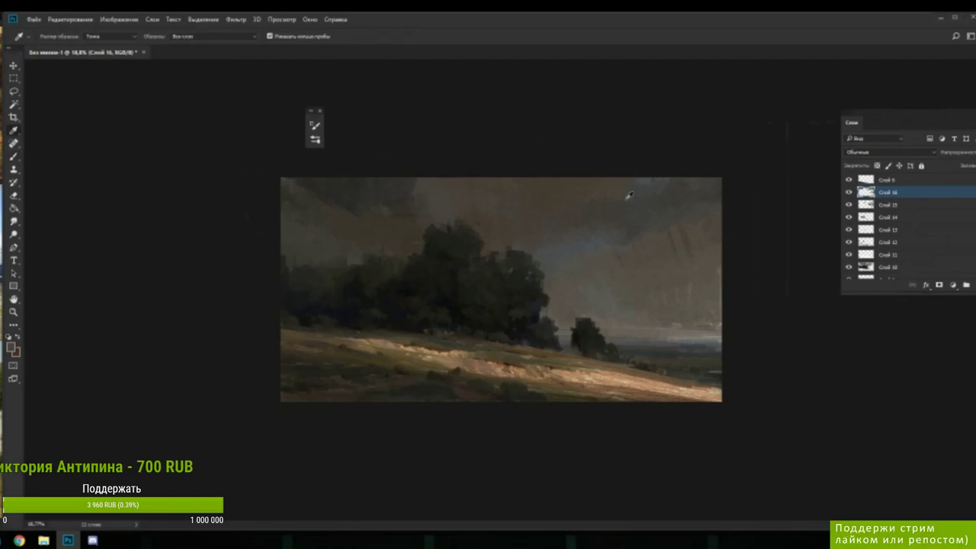
left_click(599, 191, "alt")
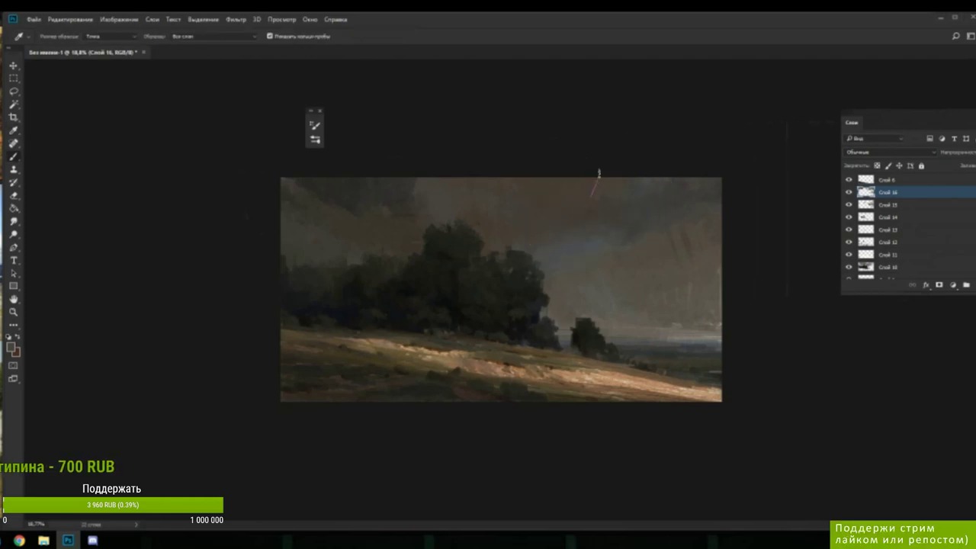
- Mute the blue streaks right of the tall trees by painting sampled grey-brown sky tones over them
left_click(612, 240, "alt")
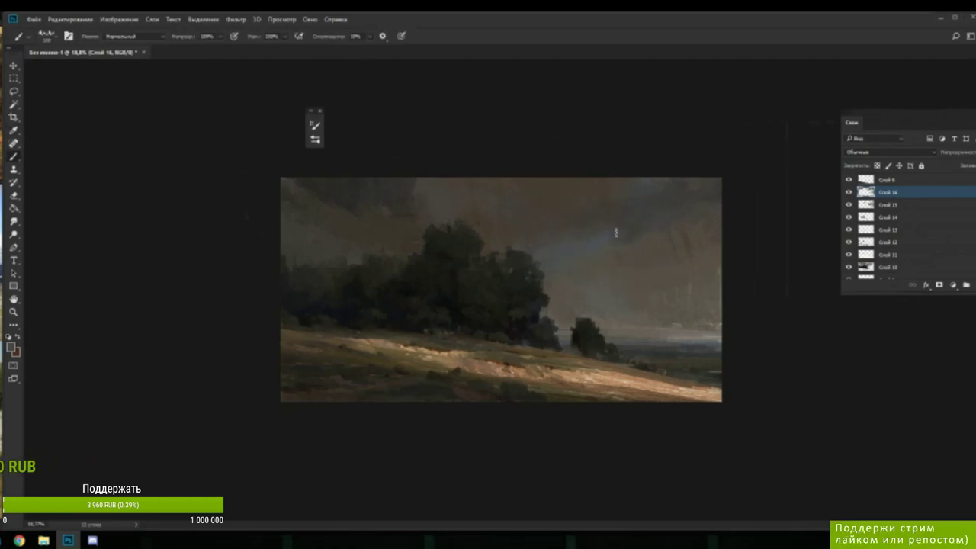
left_click(615, 221, "alt")
left_click(612, 246, "alt")
left_click(575, 246, "alt")
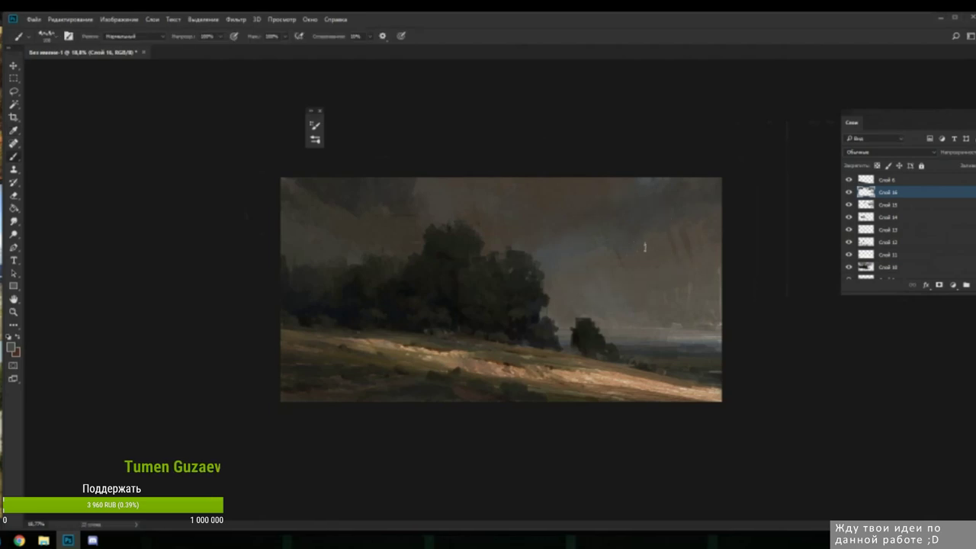
left_click(572, 249, "alt")
left_click(587, 235, "alt")
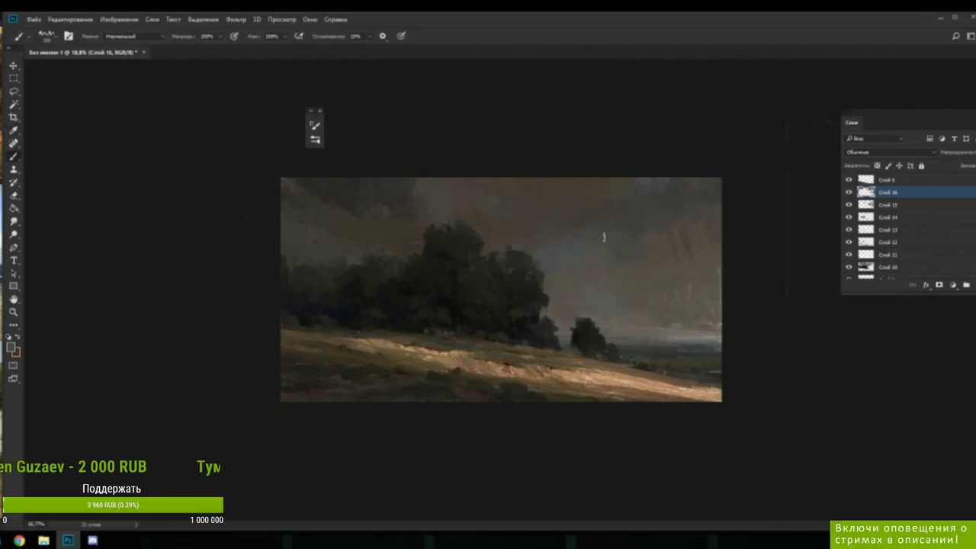
left_click(599, 233, "alt")
left_click(676, 218, "alt")
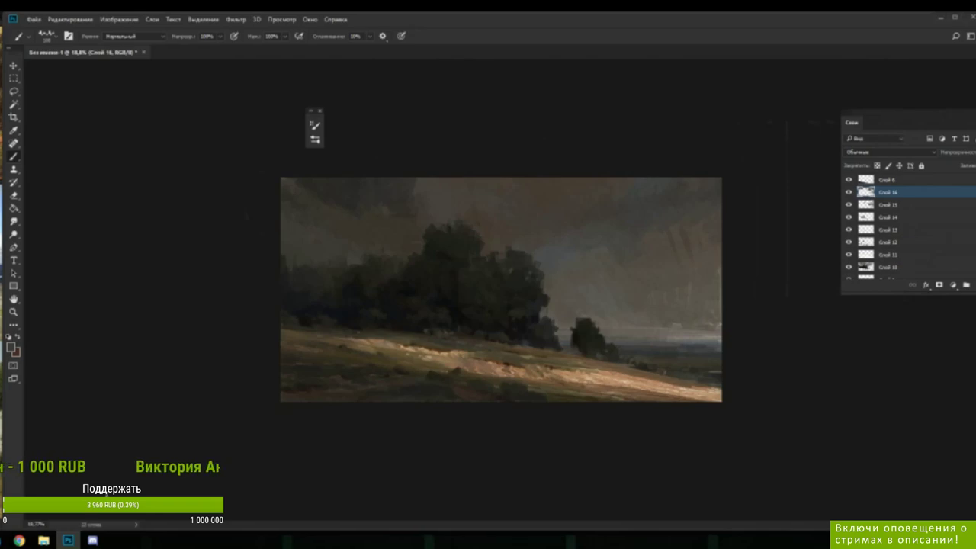
- Switch to Chrome, view the Artilery artwork enlarged from the artist's own ArtStation portfolio, and return to the painting
left_click(19, 541)
left_click(241, 32)
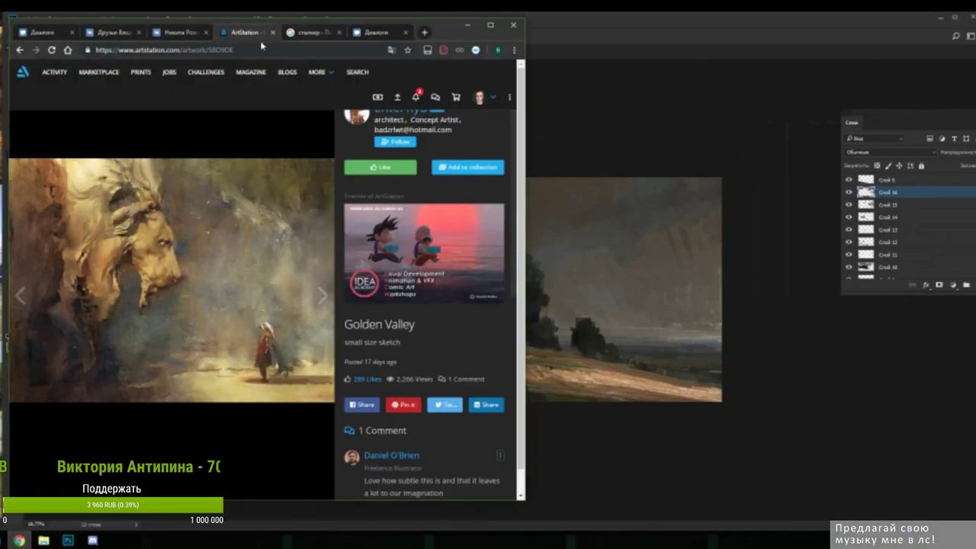
left_click(491, 101)
left_click(484, 131)
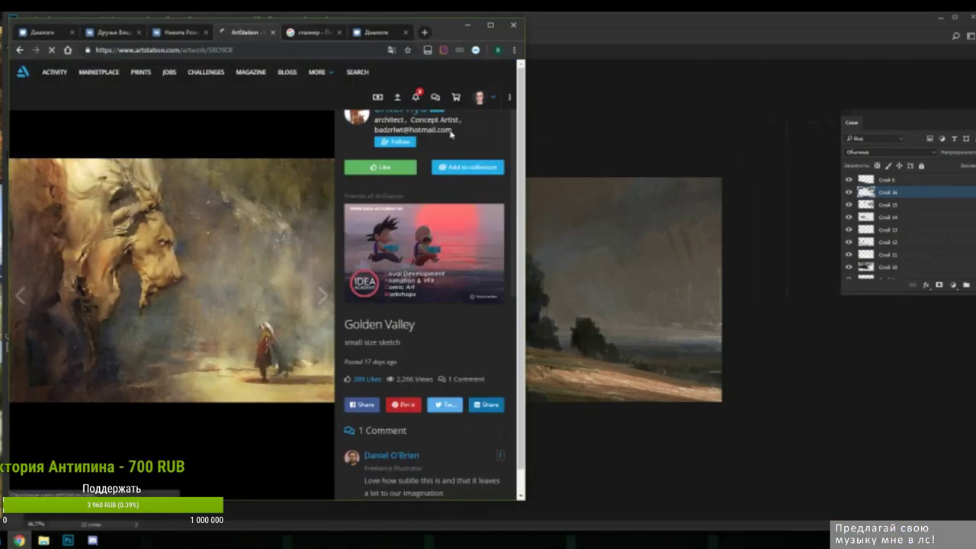
scroll(363, 180, "down", 3)
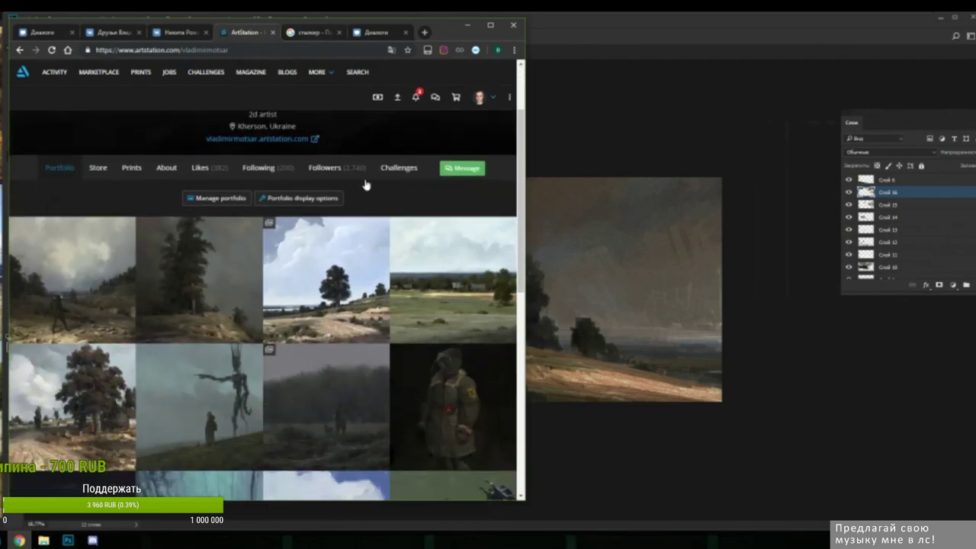
scroll(363, 183, "down", 2)
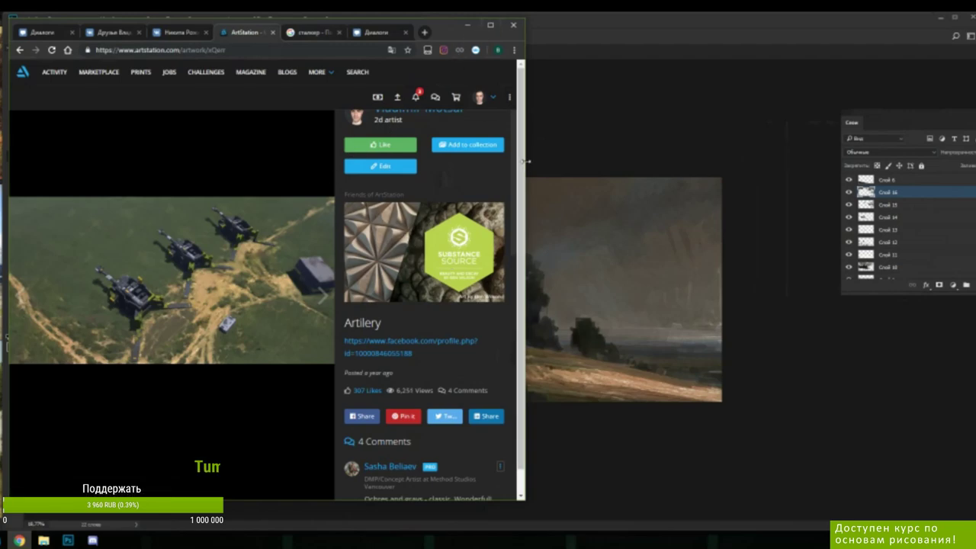
left_click(490, 26)
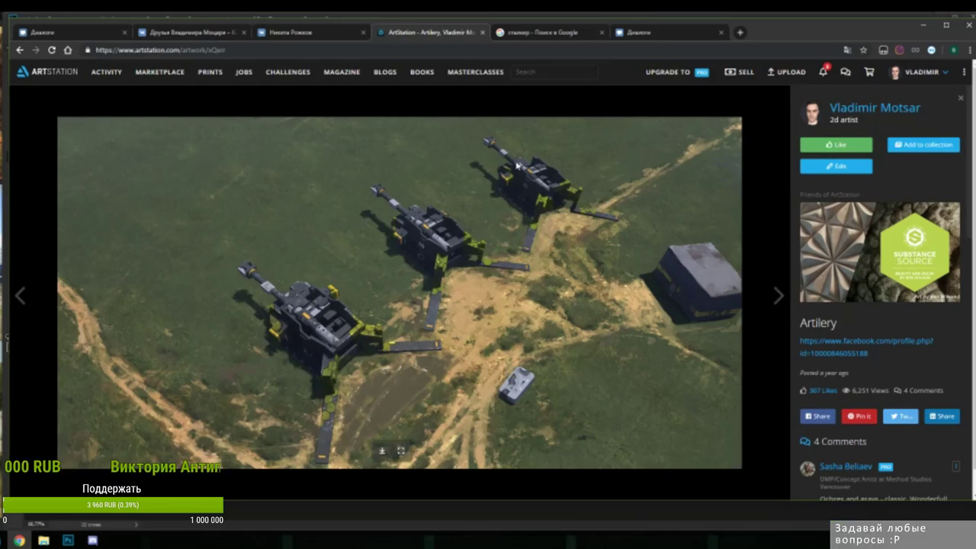
left_click(923, 25)
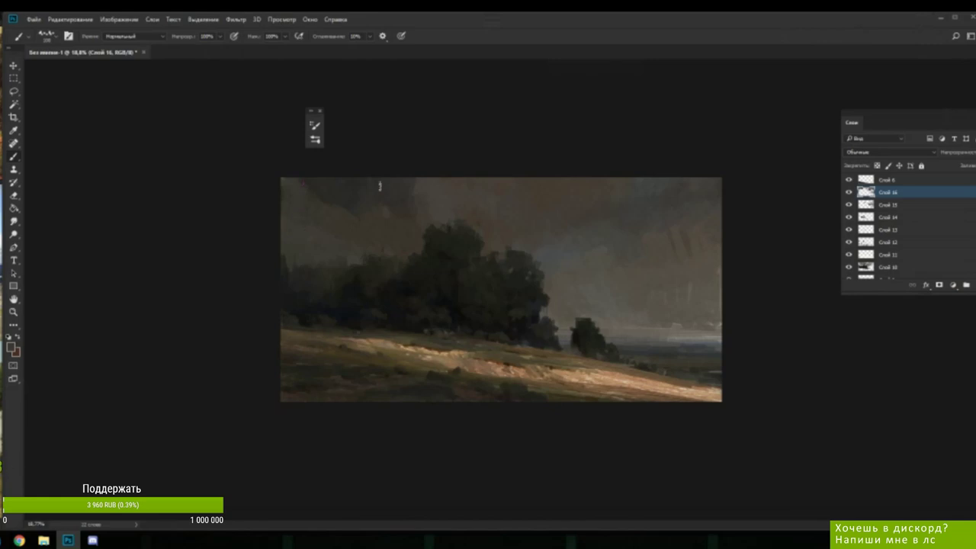
- Choose a different brush preset, reduce its size and lower its opacity to about 61%
right_click(397, 216)
left_click(415, 470)
left_click(307, 210)
key("7")
key("7")
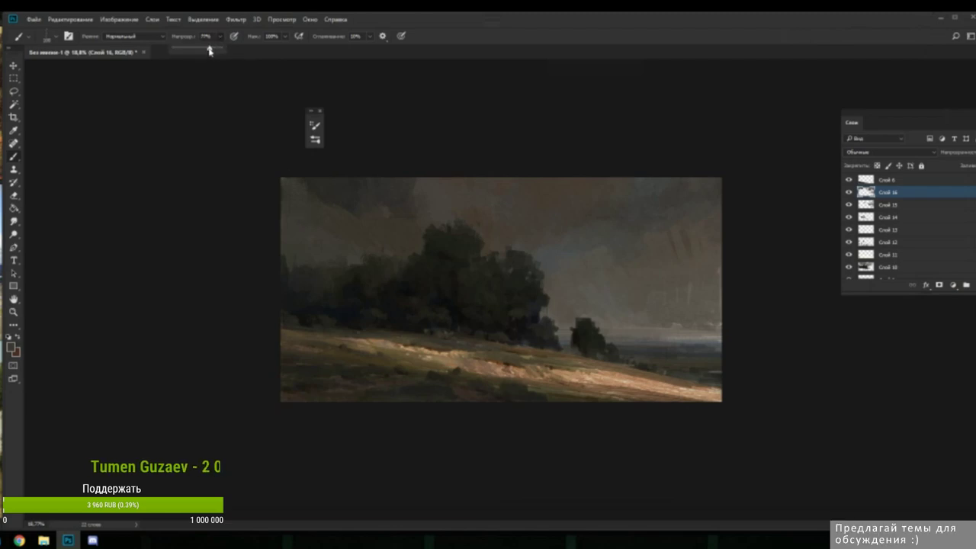
right_click(371, 211)
left_click(447, 233)
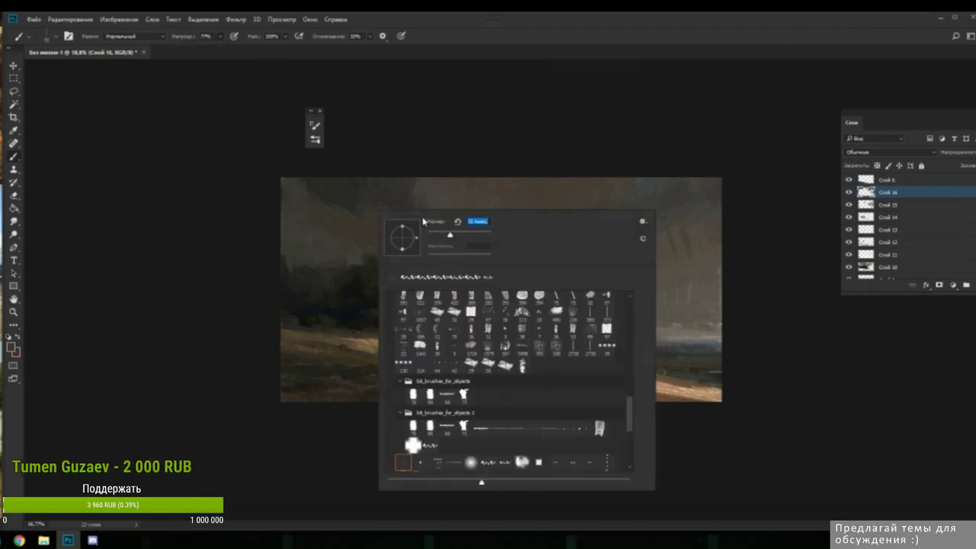
left_click(312, 182)
left_click(221, 37)
left_click_drag(220, 48, 212, 48)
- Paint translucent sampled sky tone over the far-left treetops to fade their edge into the sky
left_click(312, 191, "alt")
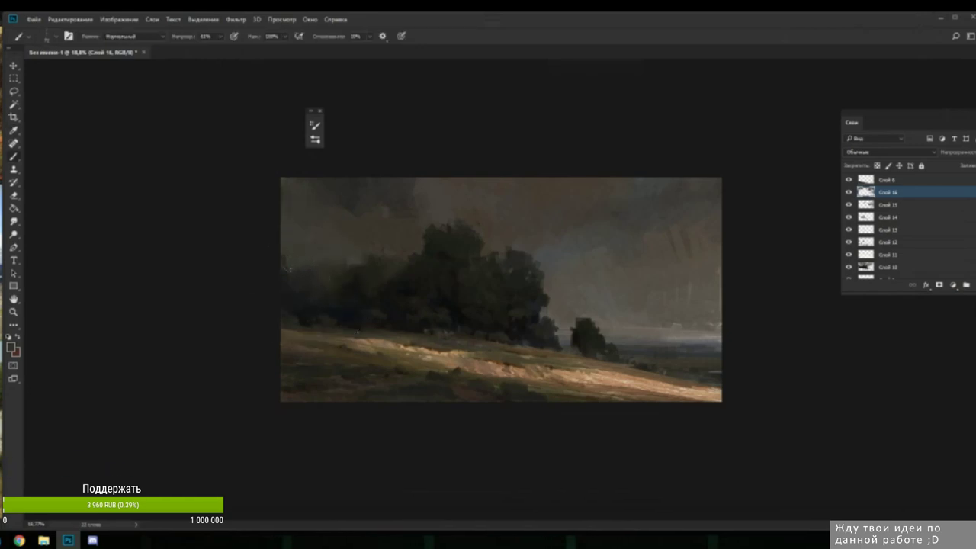
left_click(285, 276)
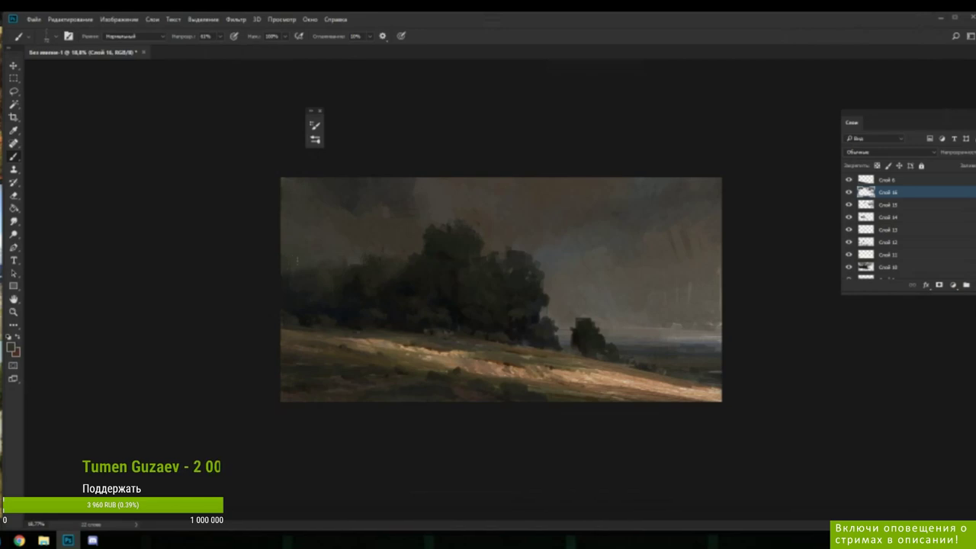
right_click(417, 277)
left_click(417, 277)
left_click(302, 270)
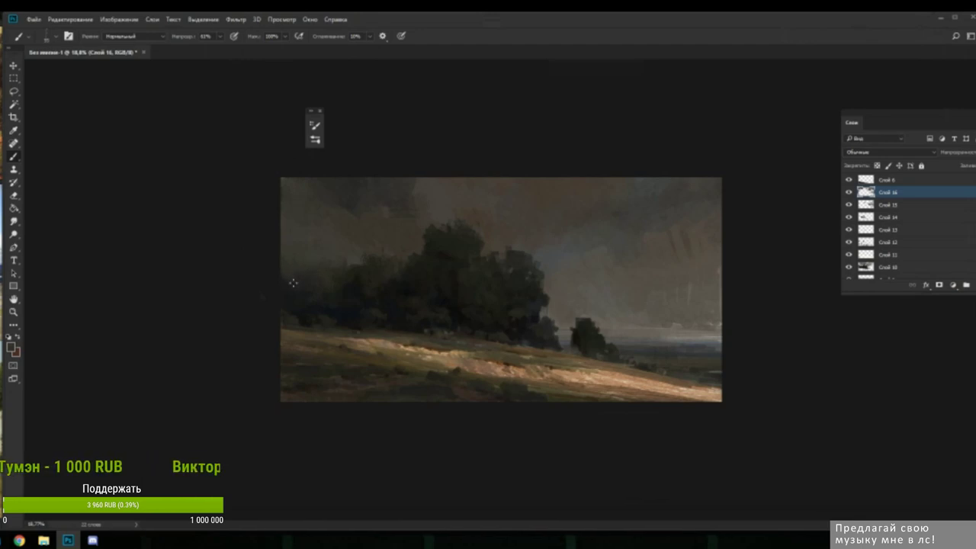
- Soften the left tree line's silhouette towards the tall trees with sampled dark foliage and sky tones
left_click(289, 280, "alt")
left_click(289, 277, "alt")
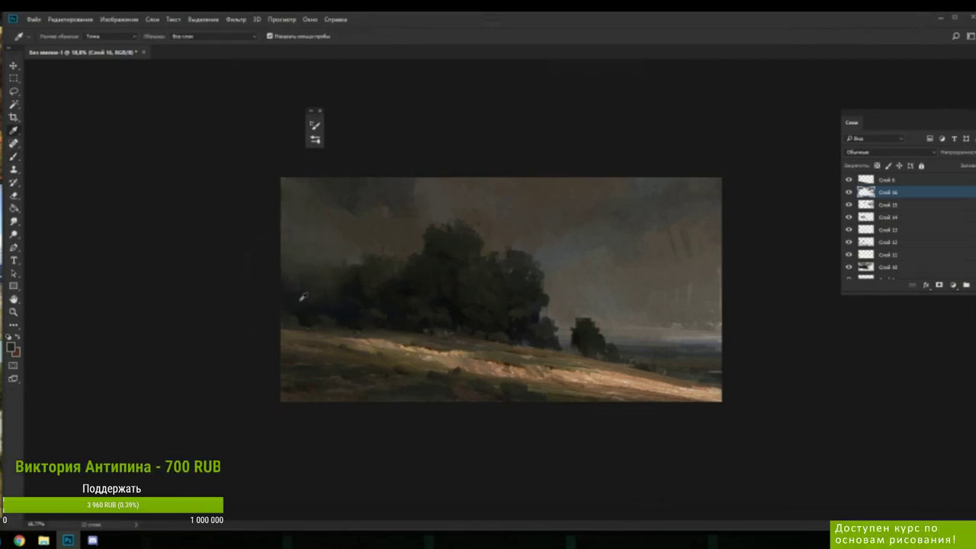
left_click(305, 287, "alt")
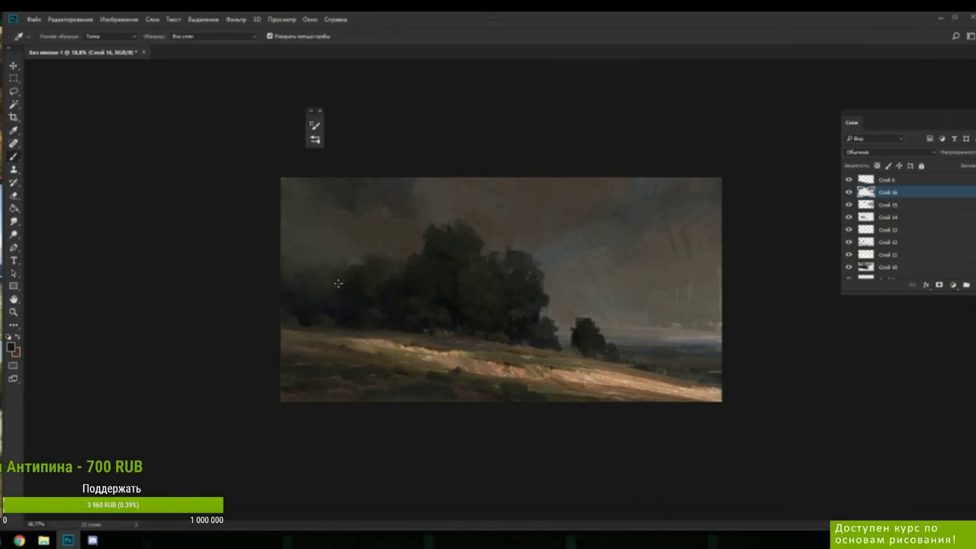
left_click(363, 267, "alt")
left_click(363, 267, "alt")
left_click(374, 251, "alt")
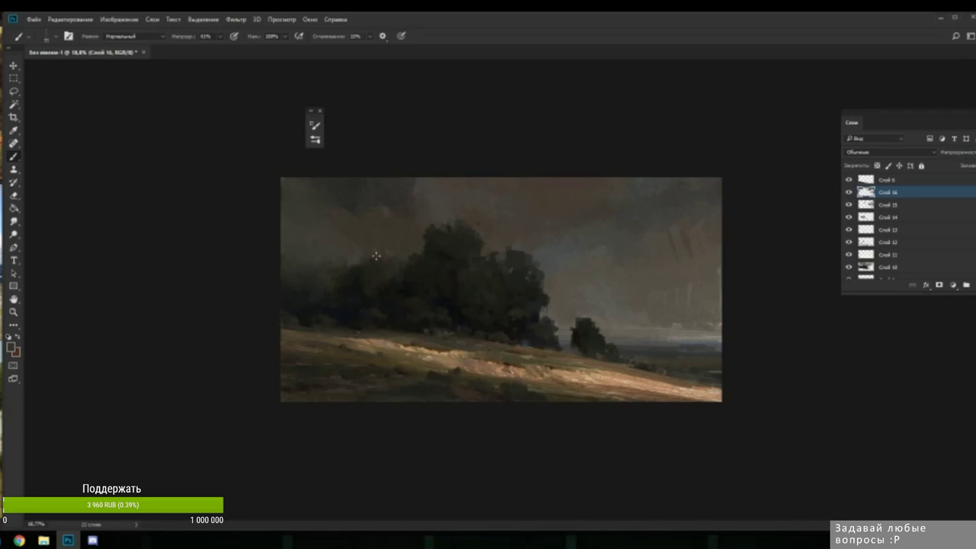
- Sample dark foliage tones and blend them over the far-left trees down to the shadows at their base
left_click(379, 257, "alt")
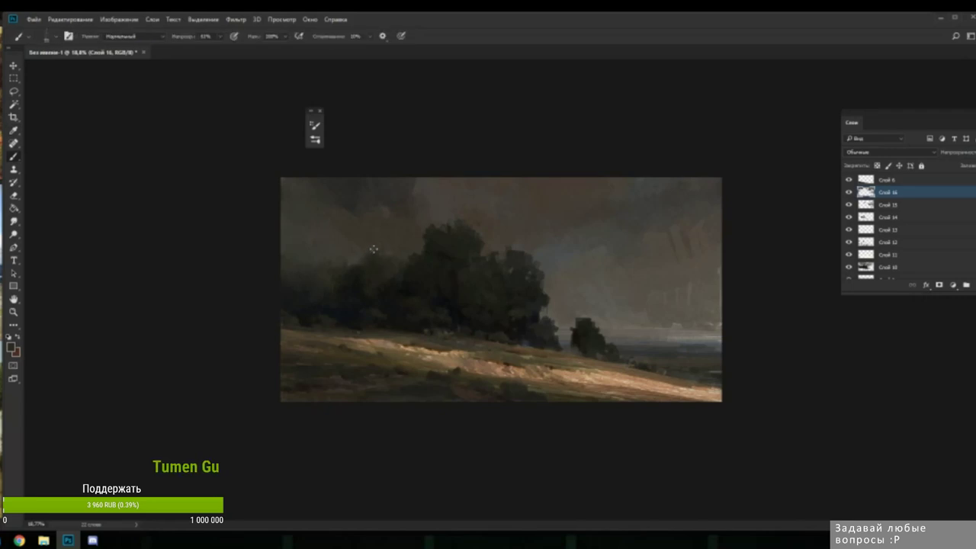
left_click(309, 284, "alt")
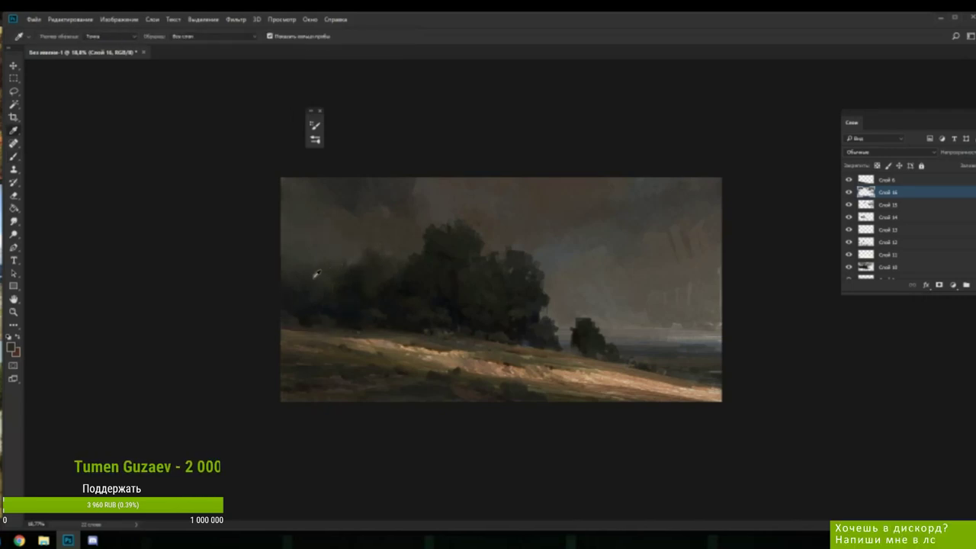
left_click(321, 311, "alt")
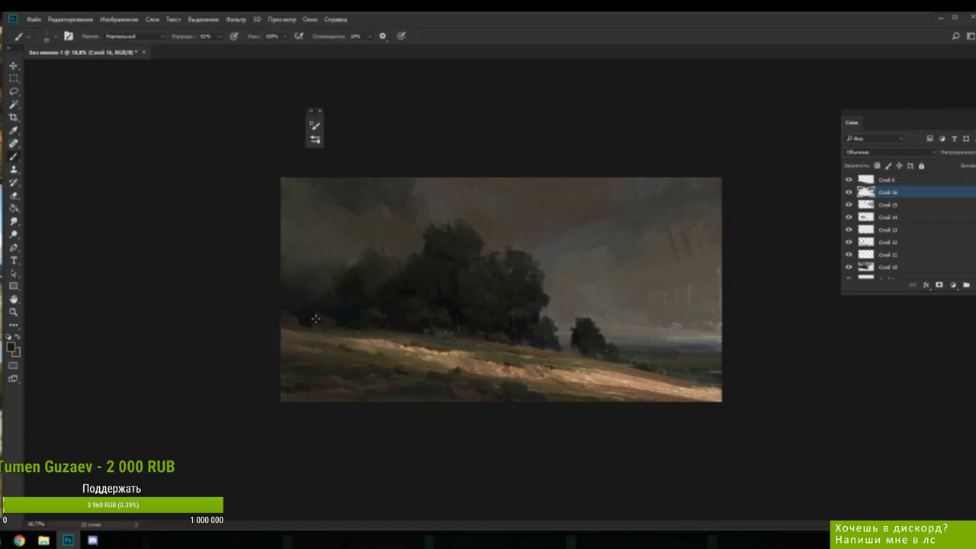
left_click(325, 319, "alt")
left_click(307, 314, "alt")
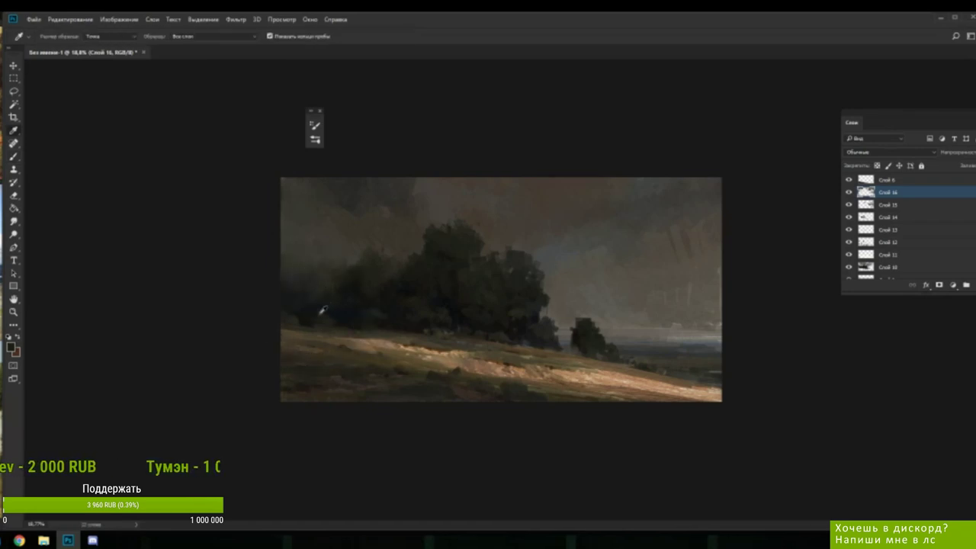
left_click(310, 313, "alt")
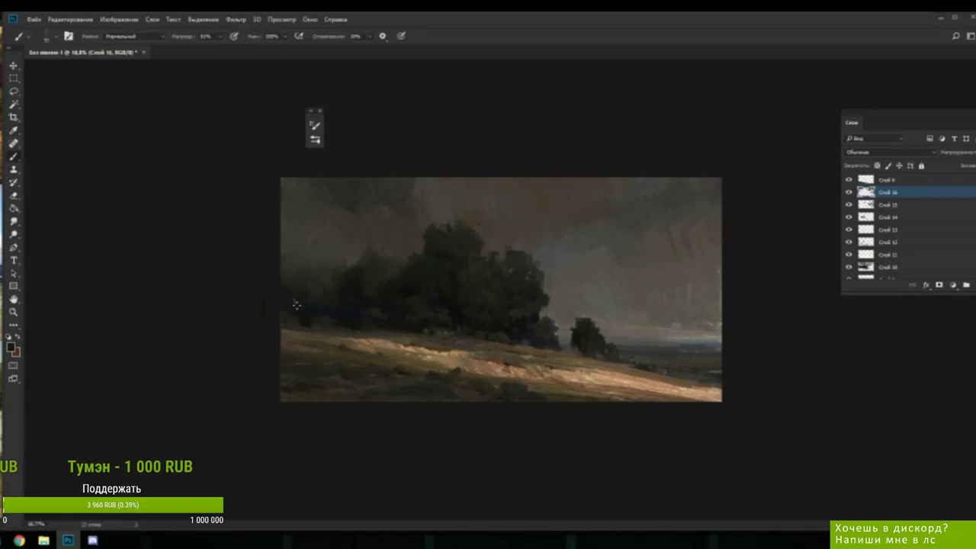
- Even out the far-left tree masses and soften their upper edge with sampled mid-dark foliage tones
left_click(298, 286, "alt")
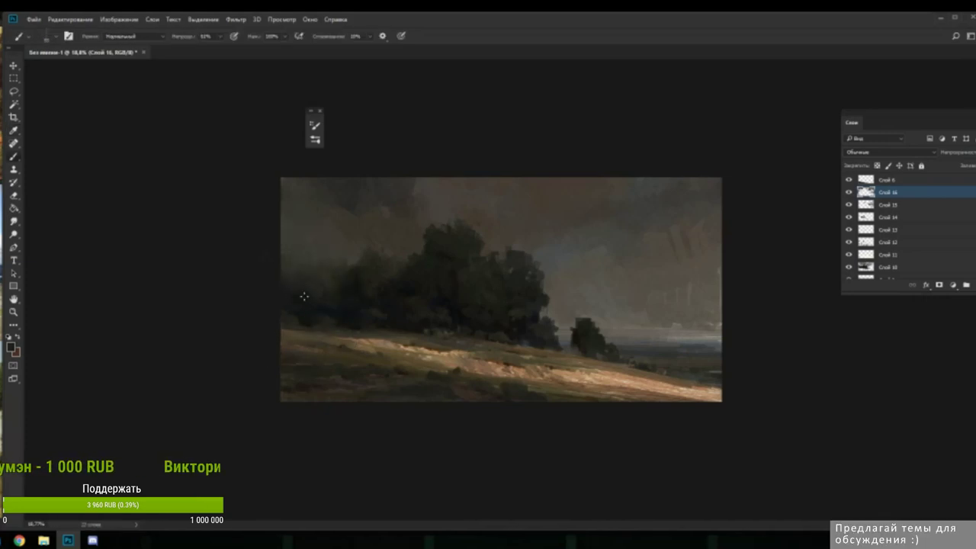
left_click(314, 300, "alt")
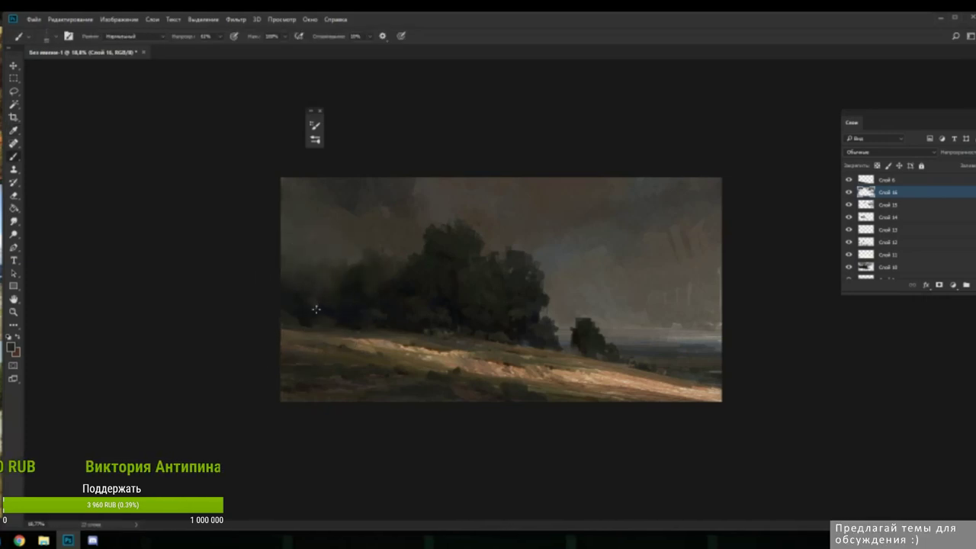
left_click(320, 306, "alt")
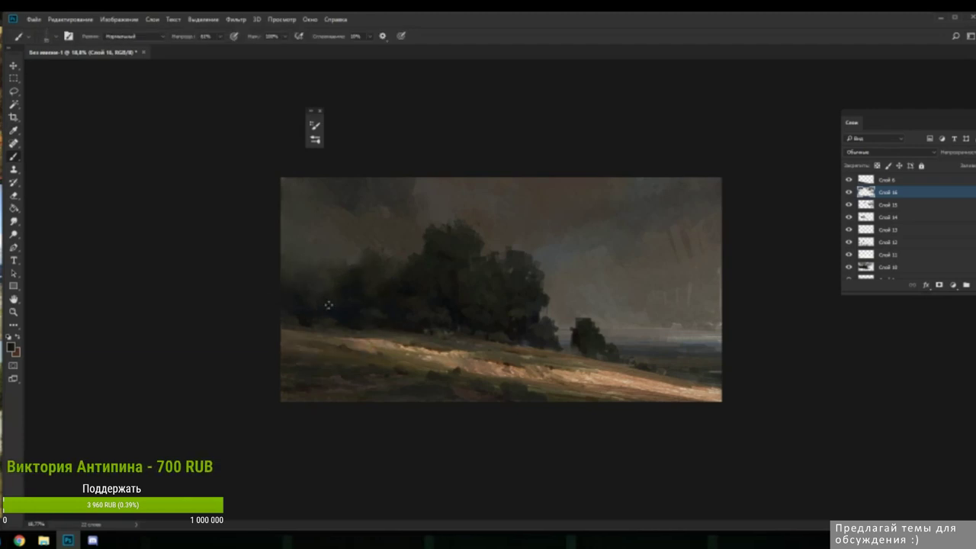
left_click(370, 268, "alt")
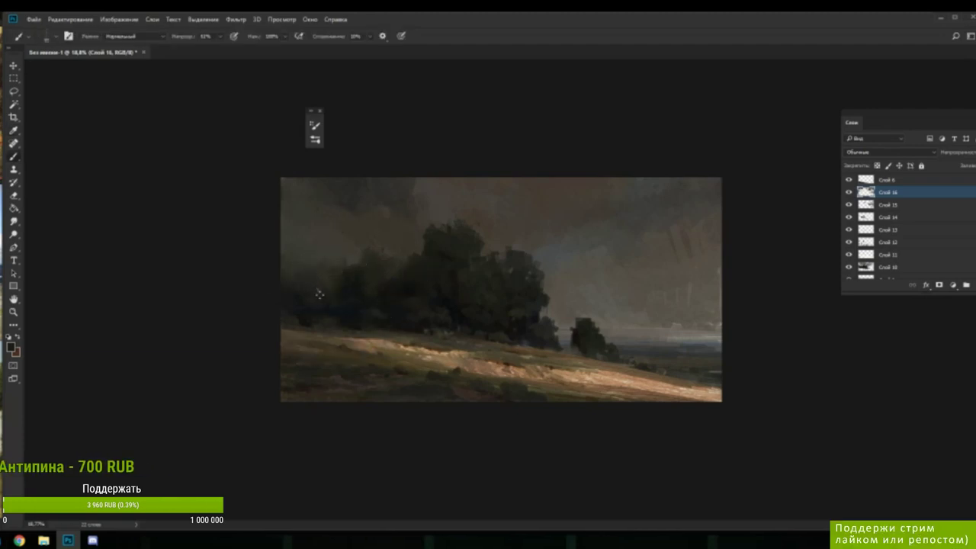
left_click(343, 284, "alt")
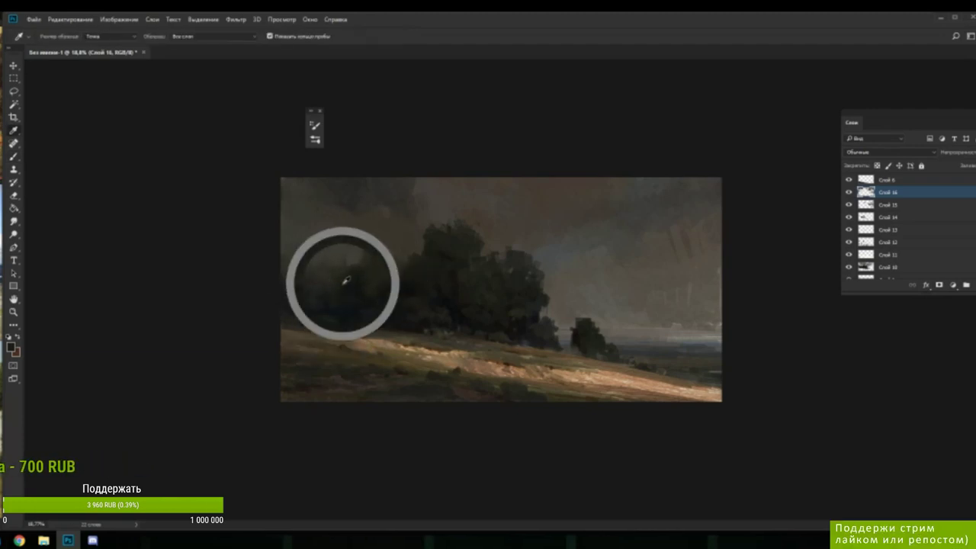
left_click(301, 271, "alt")
left_click(314, 271, "alt")
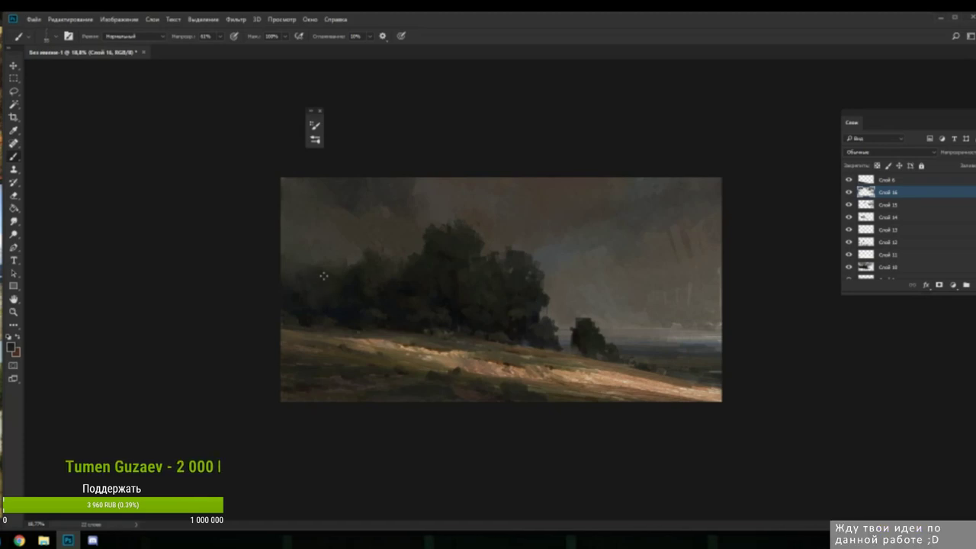
- Blend sampled shadow tones along the base of the left trees and into the tall central trees' foliage
left_click(376, 317, "alt")
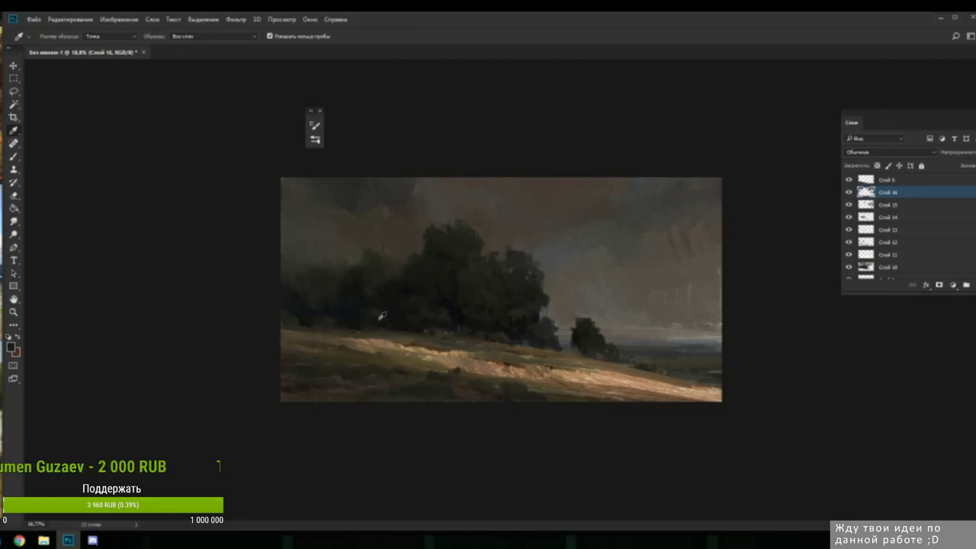
left_click(382, 321, "alt")
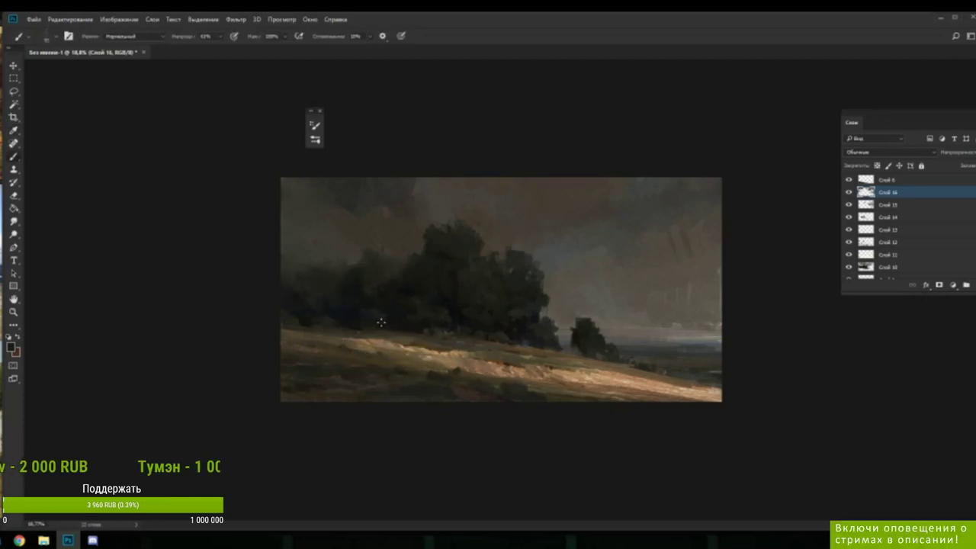
left_click(373, 305, "alt")
left_click(370, 309, "alt")
left_click(375, 315, "alt")
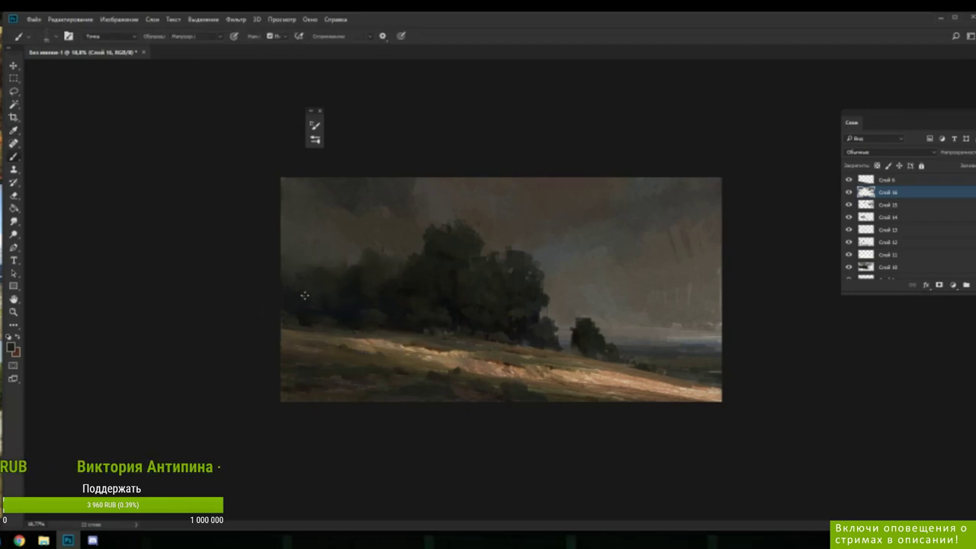
left_click(458, 294, "alt")
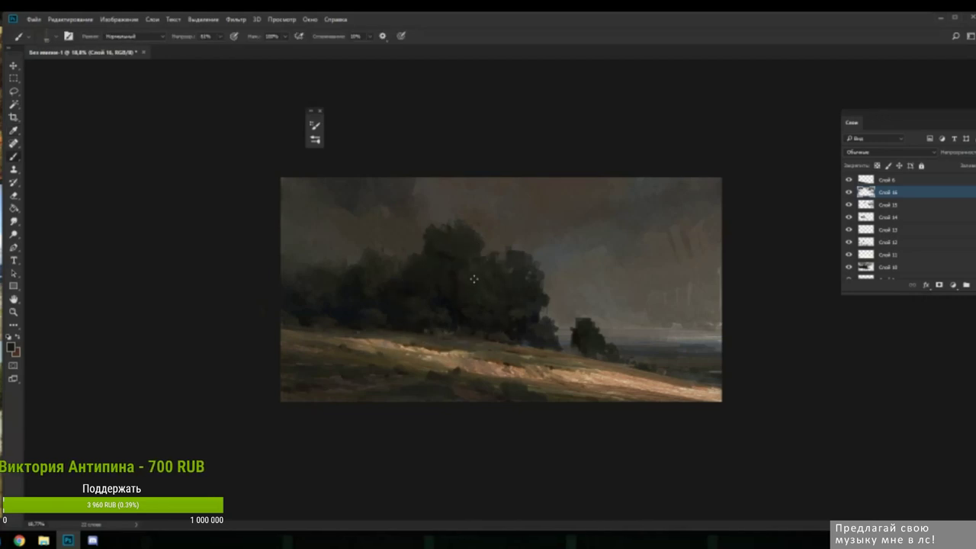
left_click(494, 272, "alt")
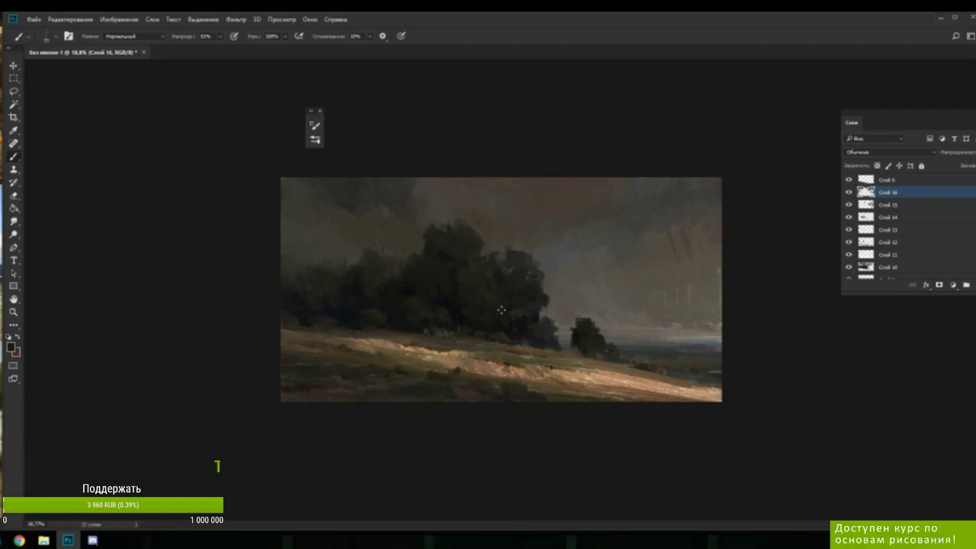
- Shift the sampled sky colour to a warmer, lighter orange-grey and paint it along the sky above the right horizon
key("i")
left_click(622, 320)
key("b")
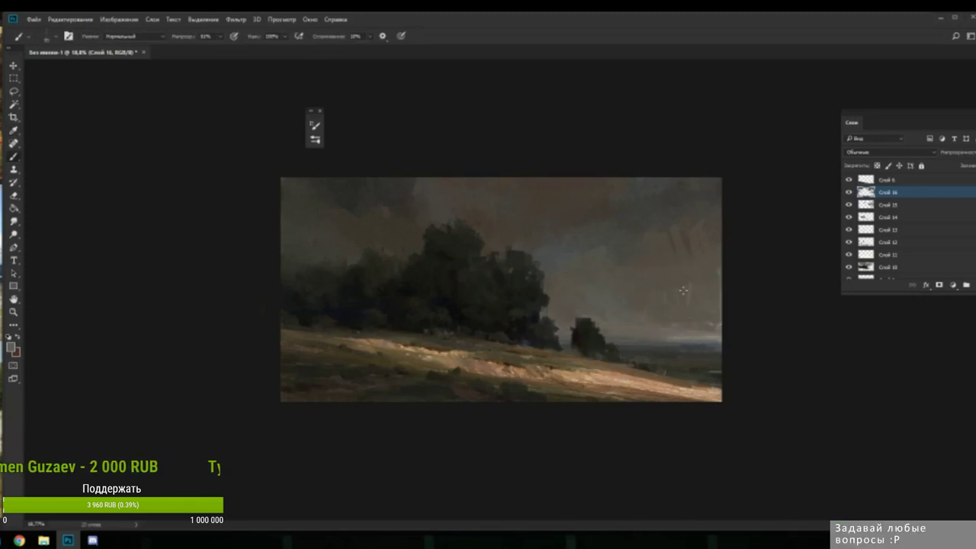
key("n")
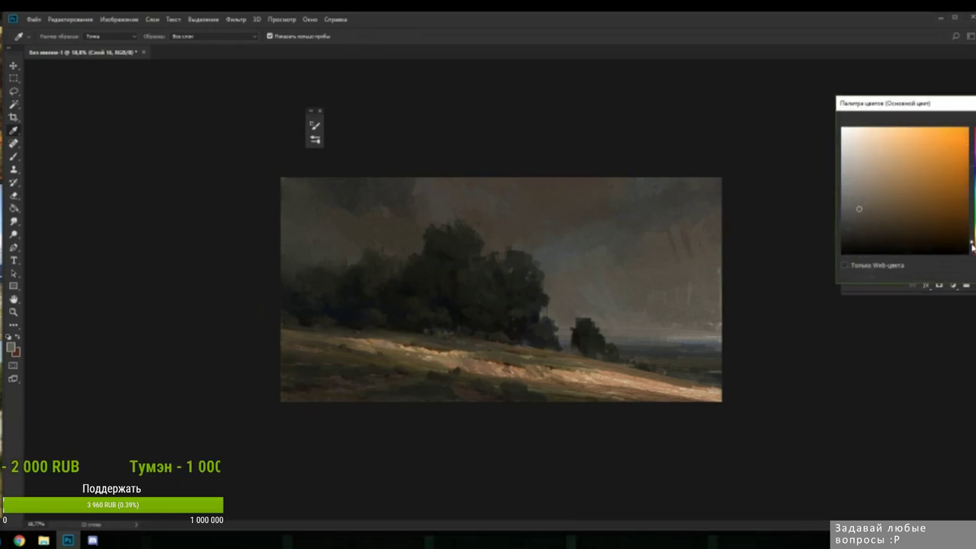
left_click(975, 247)
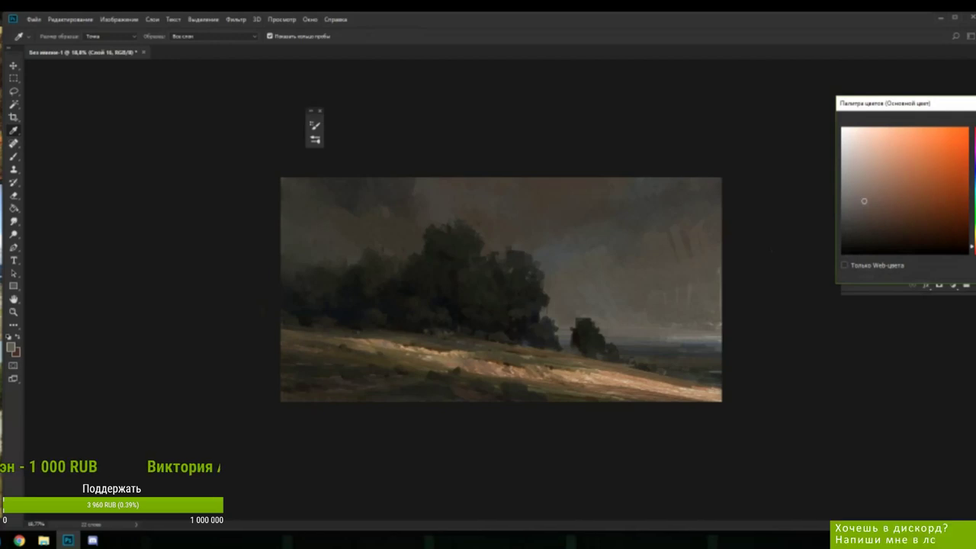
key("Return")
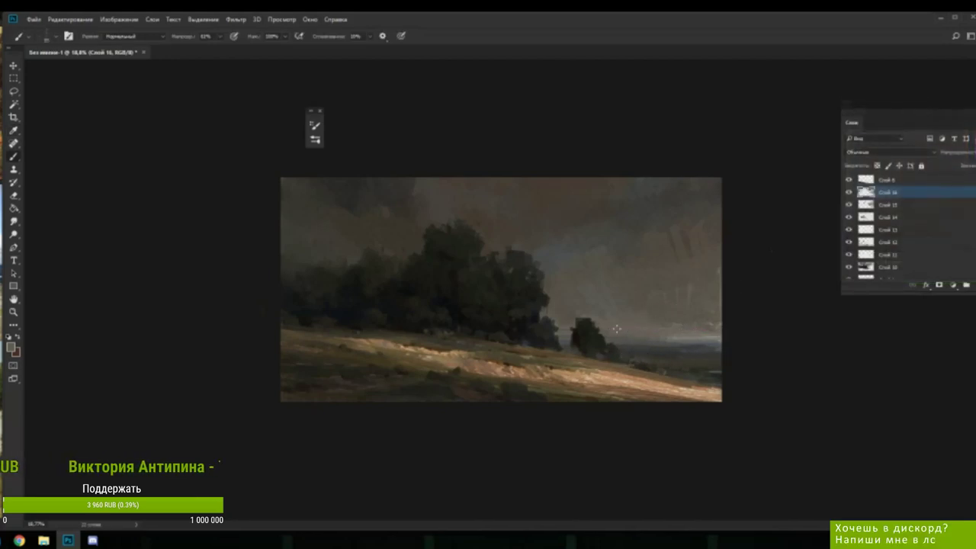
mouse_move(606, 336)
left_mouse_down()
mouse_move(692, 329)
mouse_move(613, 332)
mouse_move(728, 333)
left_mouse_up()
left_click(649, 318, "alt")
left_click_drag(641, 326, 725, 323)
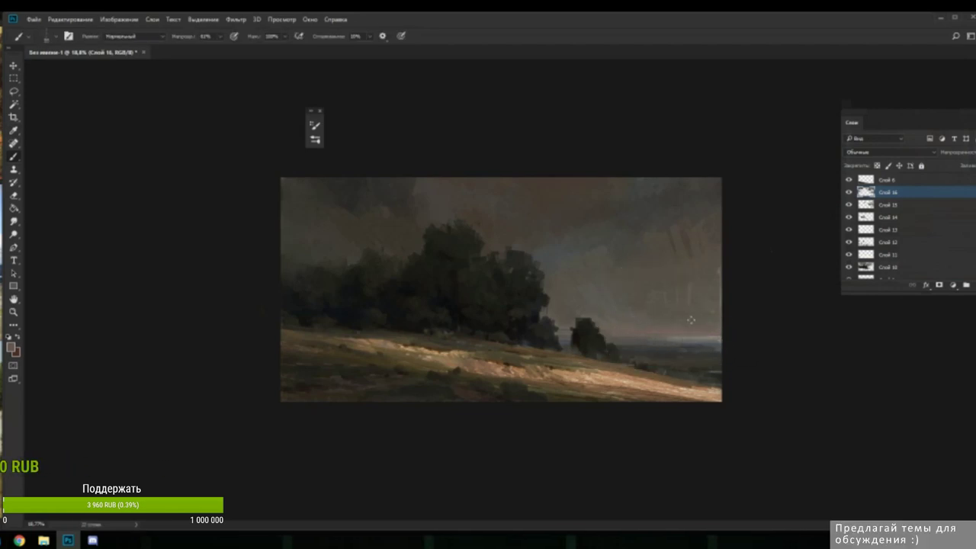
- Darken the sampled sky colour, paint a dark curved cloud low in the right sky, and begin blending its underside
left_click(632, 326, "alt")
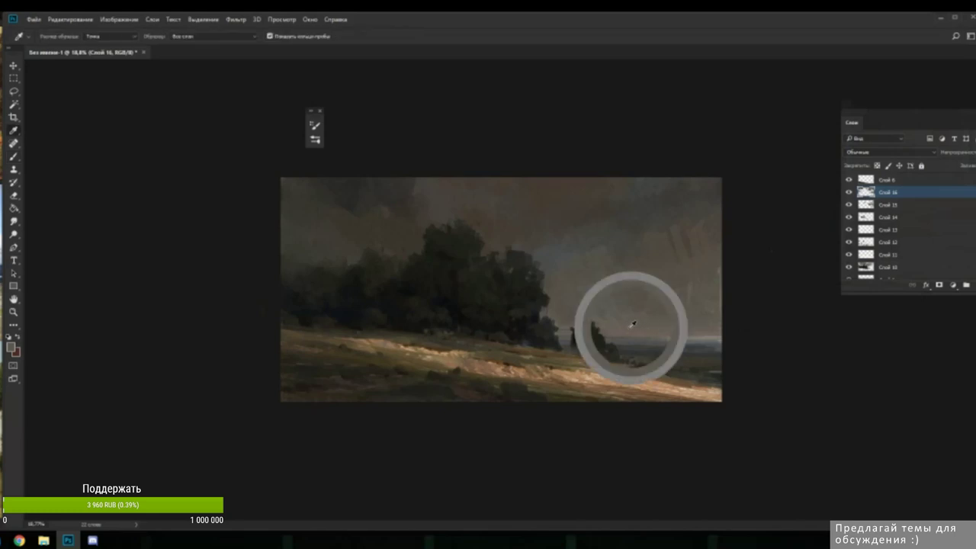
left_click(658, 310, "alt")
left_click(645, 293, "alt")
key("n")
left_click(862, 227)
key("Return")
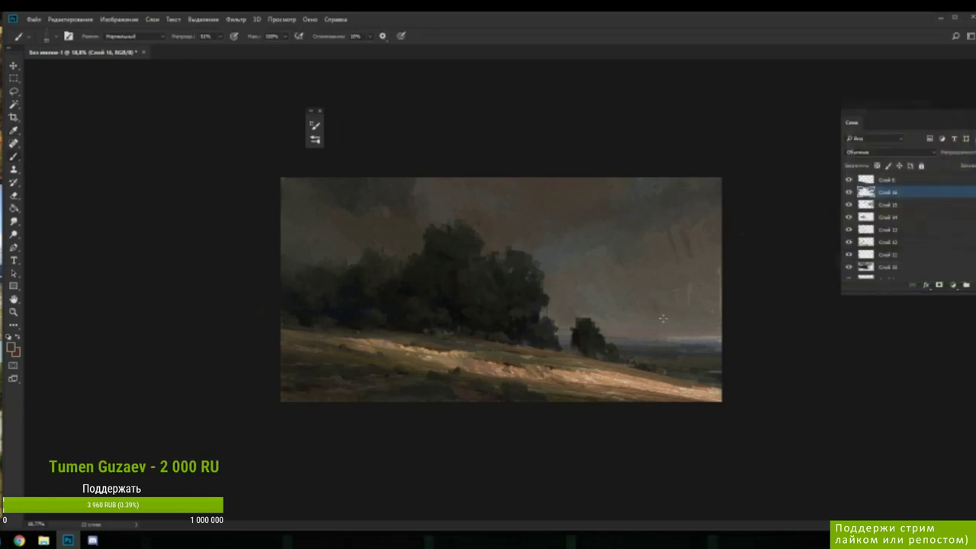
mouse_move(645, 292)
left_mouse_down()
mouse_move(674, 301)
mouse_move(661, 317)
mouse_move(685, 303)
left_mouse_up()
left_click(670, 306, "alt")
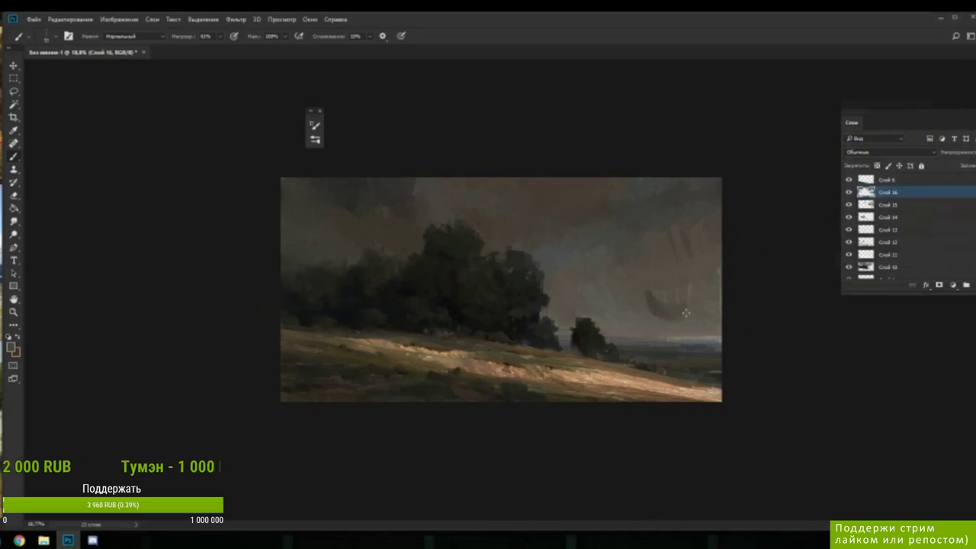
left_click(672, 324, "alt")
left_click(681, 306, "alt")
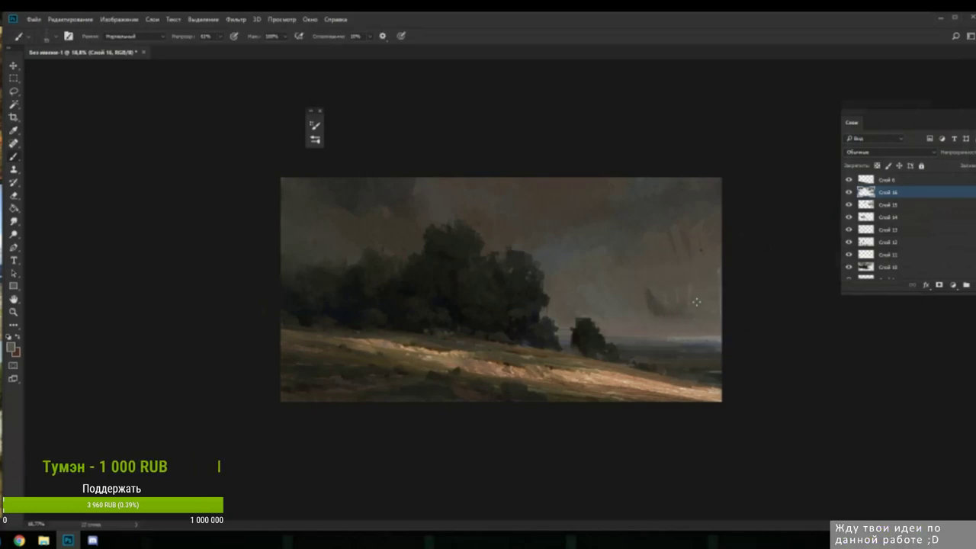
- Choose a different brush preset and blend sampled sky tones around the right side of the low dark cloud
right_click(697, 302)
left_click(776, 277)
left_click(688, 309)
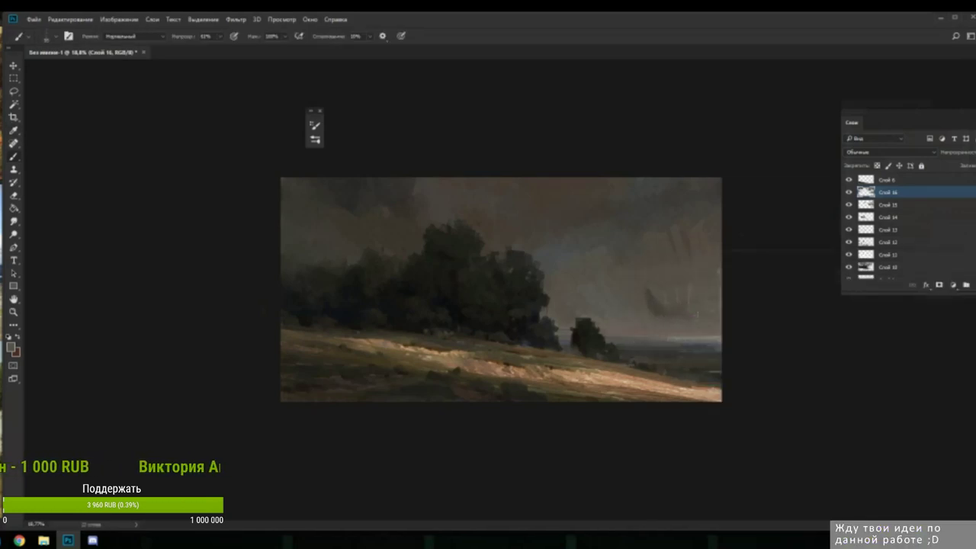
left_click(682, 319, "alt")
left_click(685, 313, "alt")
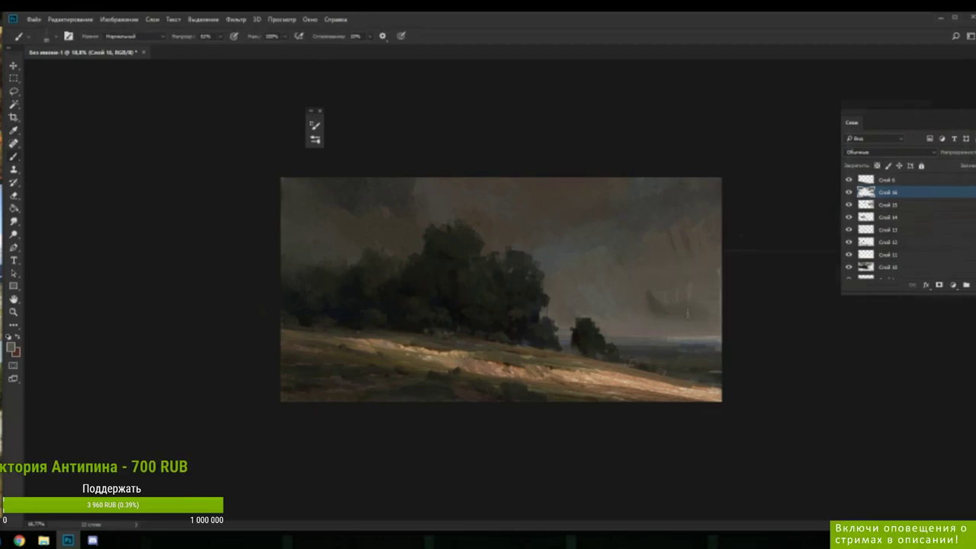
left_click(697, 312, "alt")
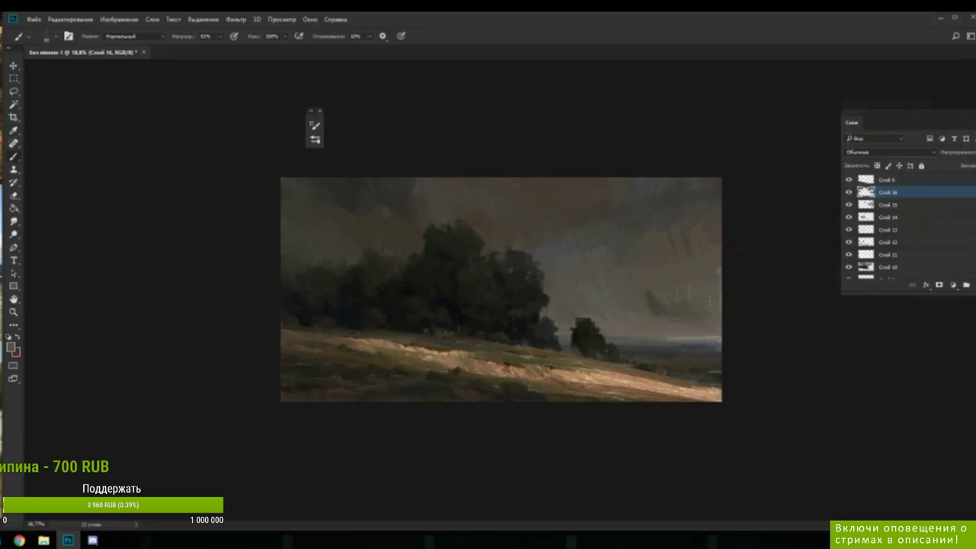
right_click(709, 299)
key("Escape")
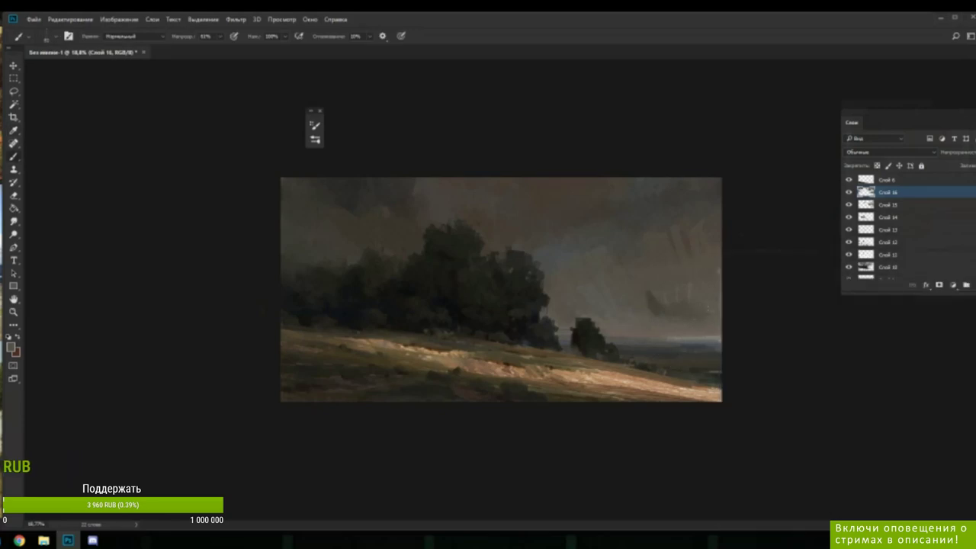
- Blend the low dark cloud into the surrounding sky and smooth the sky across to the tall trees with sampled greys
left_click(662, 298, "alt")
left_click(630, 303, "alt")
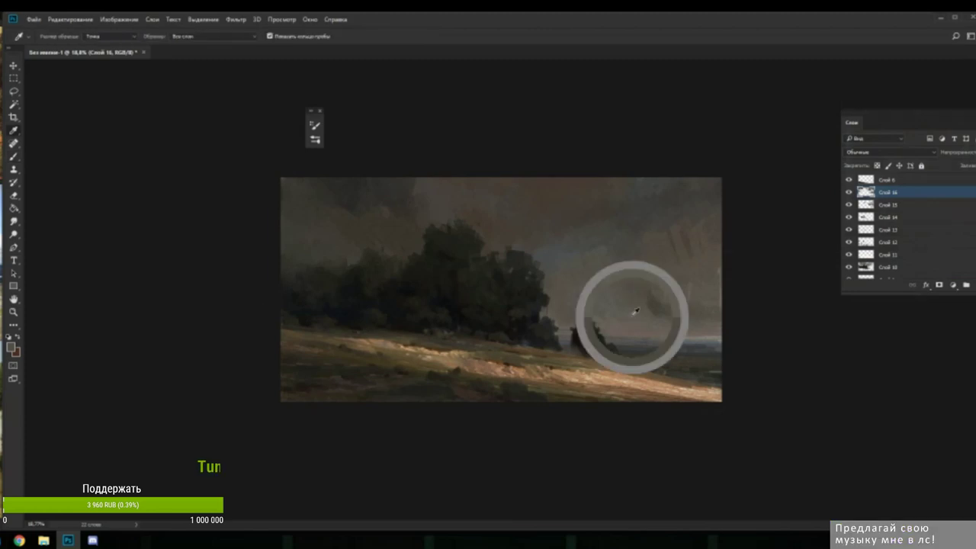
left_click(634, 321, "alt")
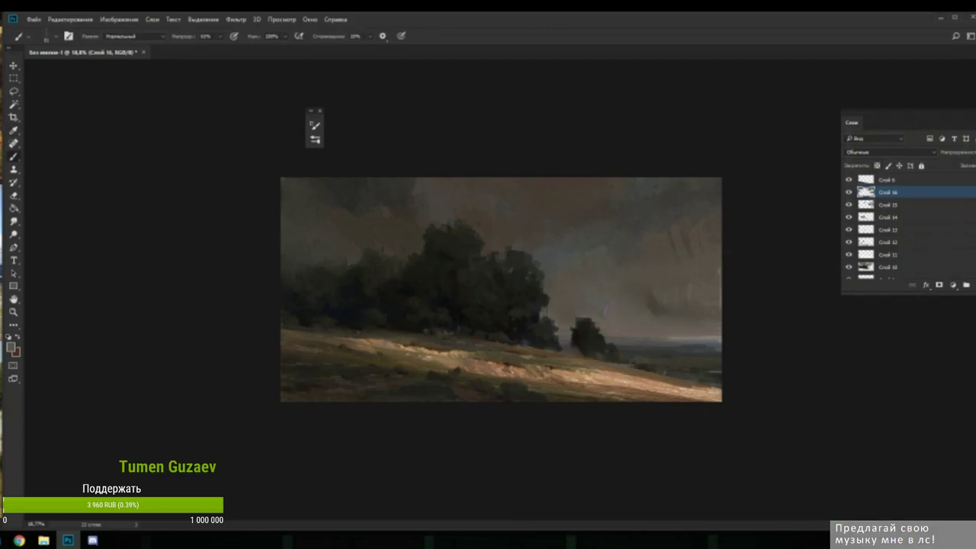
left_click(586, 288, "alt")
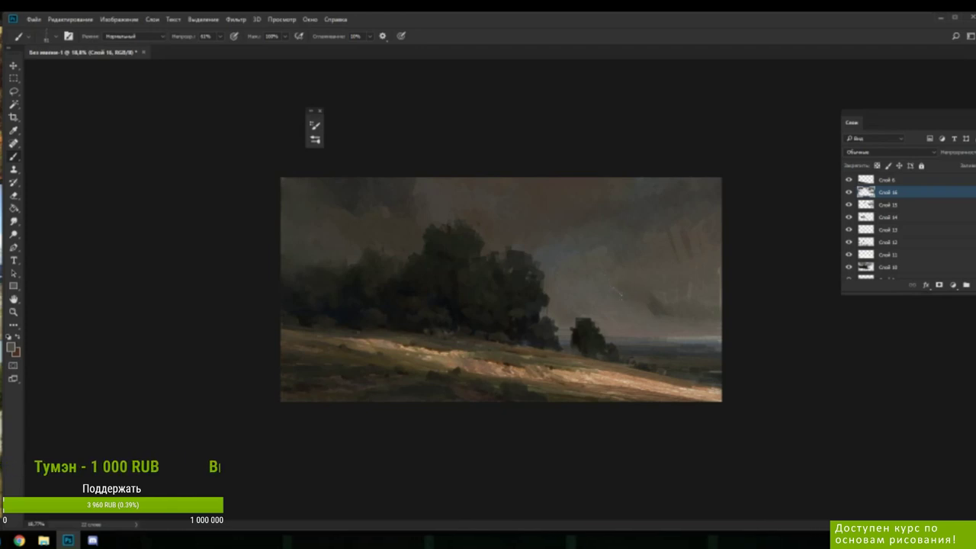
left_click(648, 290, "alt")
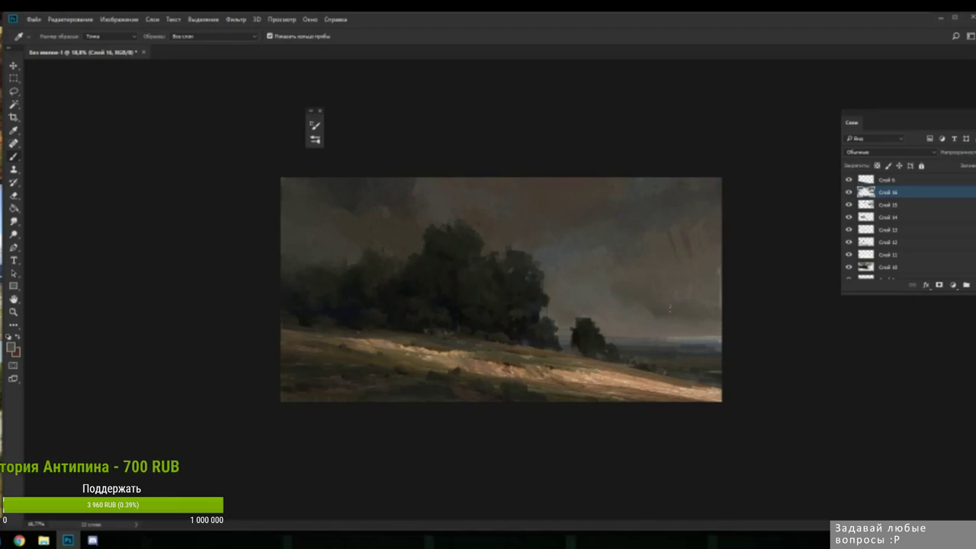
left_click(617, 287, "alt")
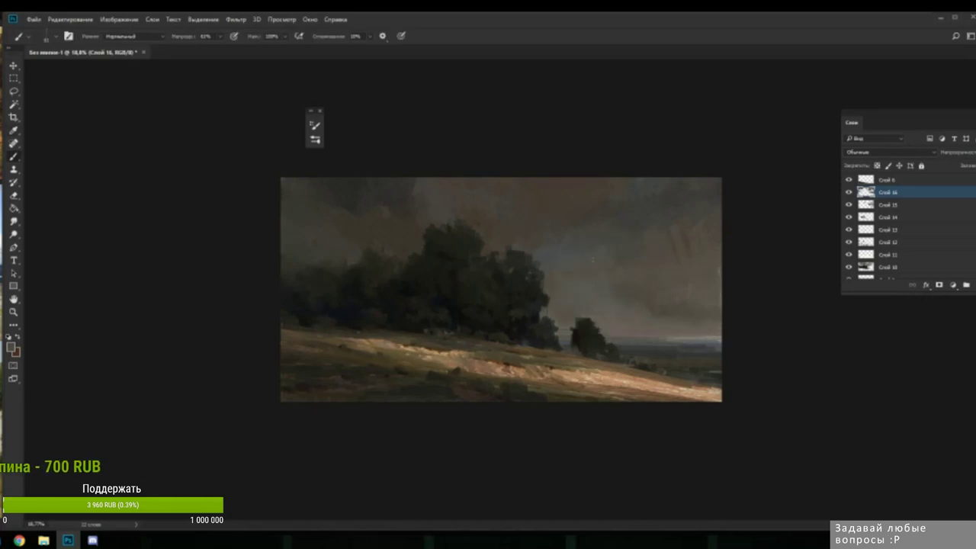
left_click(545, 251, "alt")
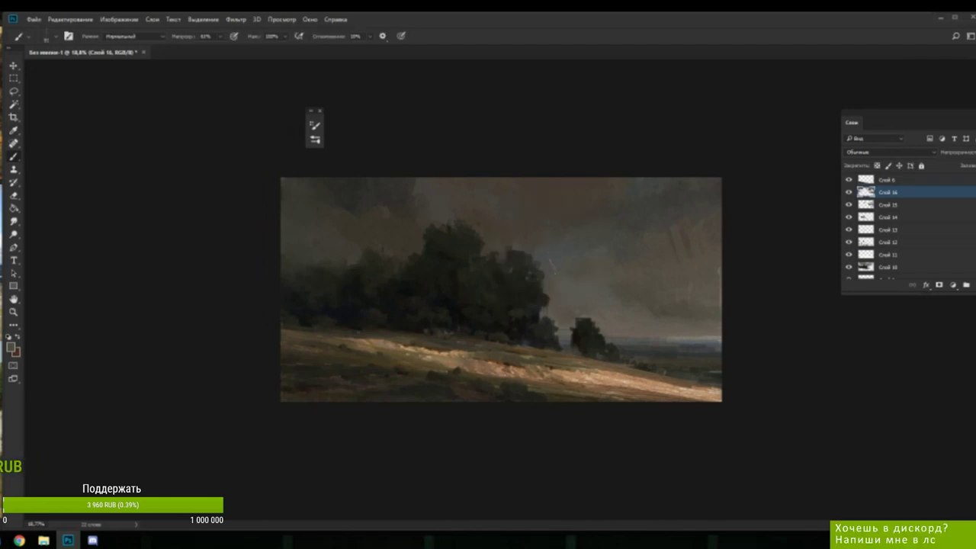
- Blend sampled greys across the right sky, smoothing the dark streaks near the upper right of the painting
left_click(567, 218, "alt")
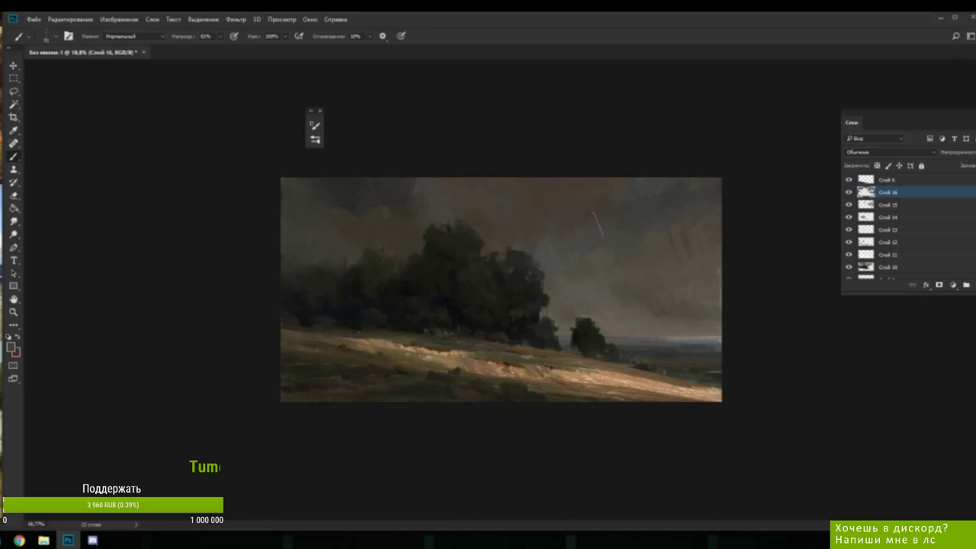
left_click(589, 244, "alt")
left_click(632, 265, "alt")
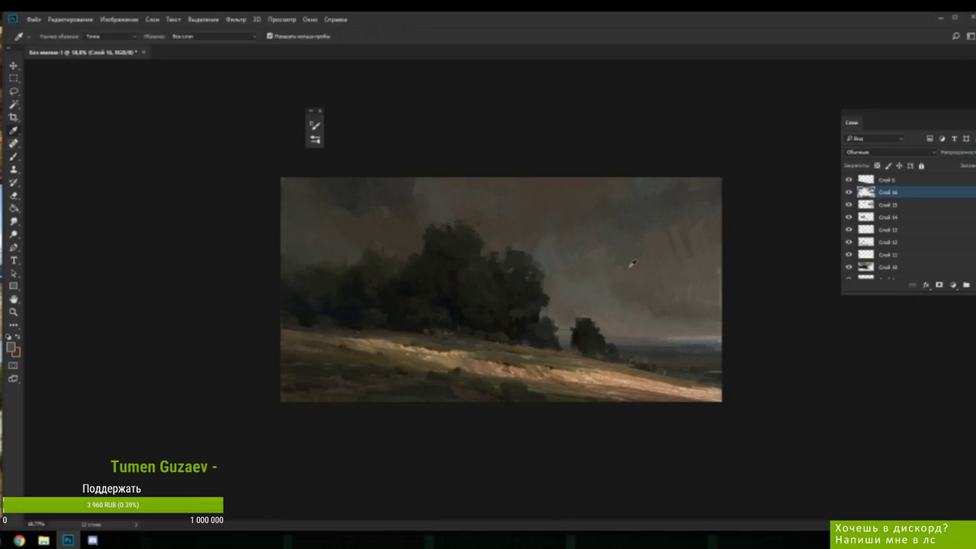
left_click(662, 220, "alt")
left_click(683, 265, "alt")
left_click(660, 188, "alt")
left_click(664, 208, "alt")
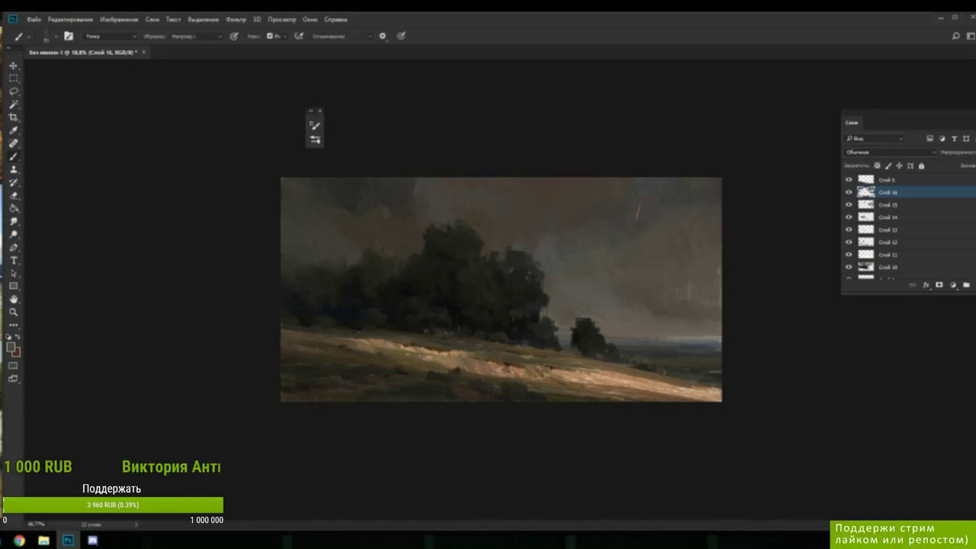
- Soften the brownish cloud tones in the upper middle sky with nearby sampled colours
left_click(585, 189, "alt")
left_click(618, 191, "alt")
left_click(615, 201, "alt")
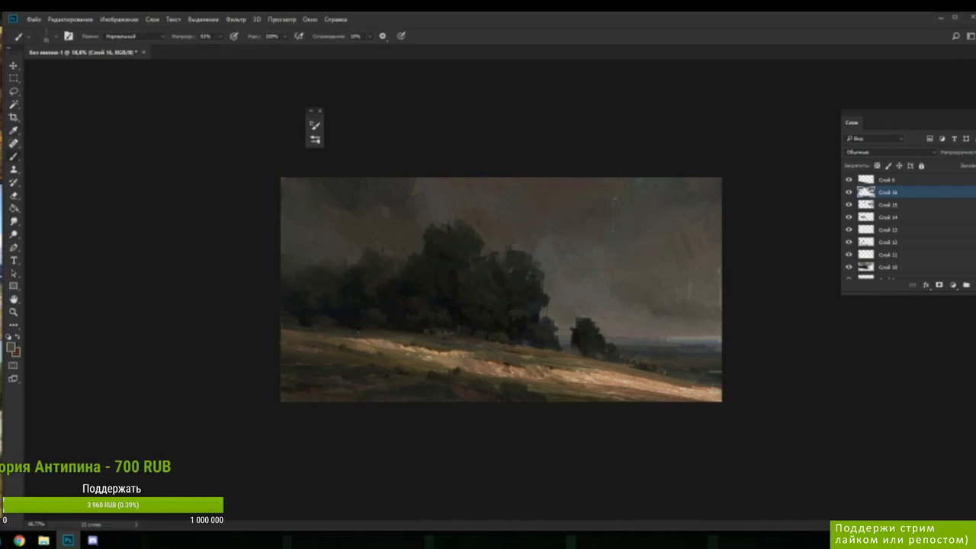
left_click(603, 211, "alt")
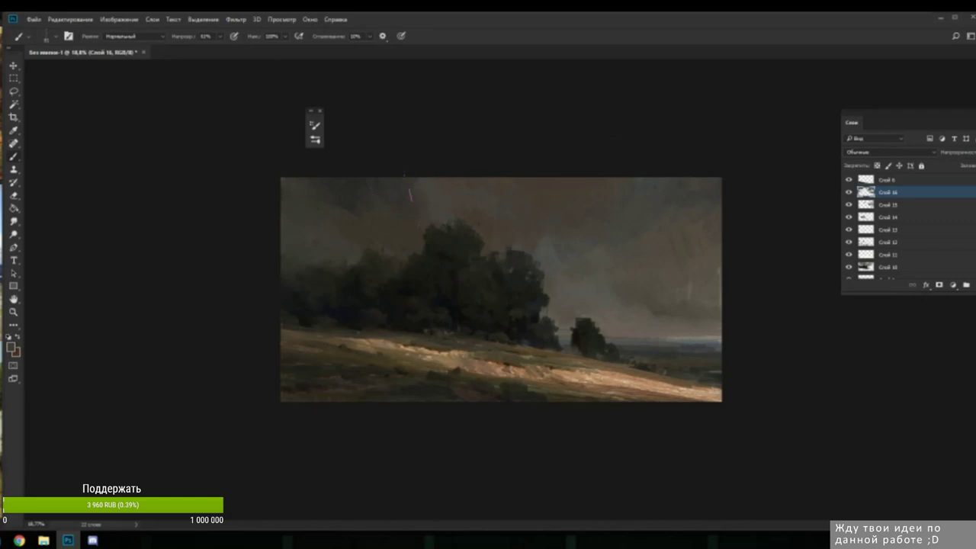
- Smooth the dark cloud in the upper left sky and blend it down towards the treetops with sampled tones
left_click(373, 204, "alt")
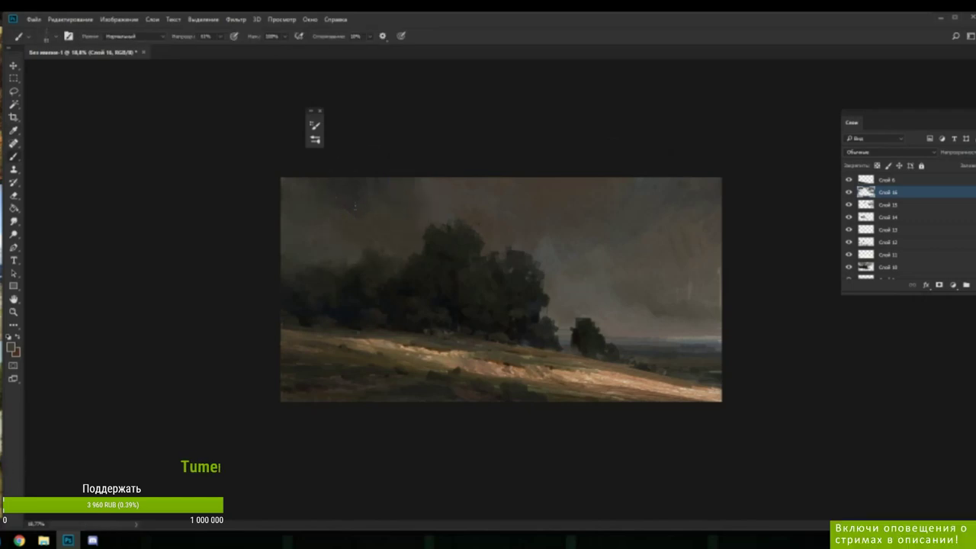
left_click(330, 201, "alt")
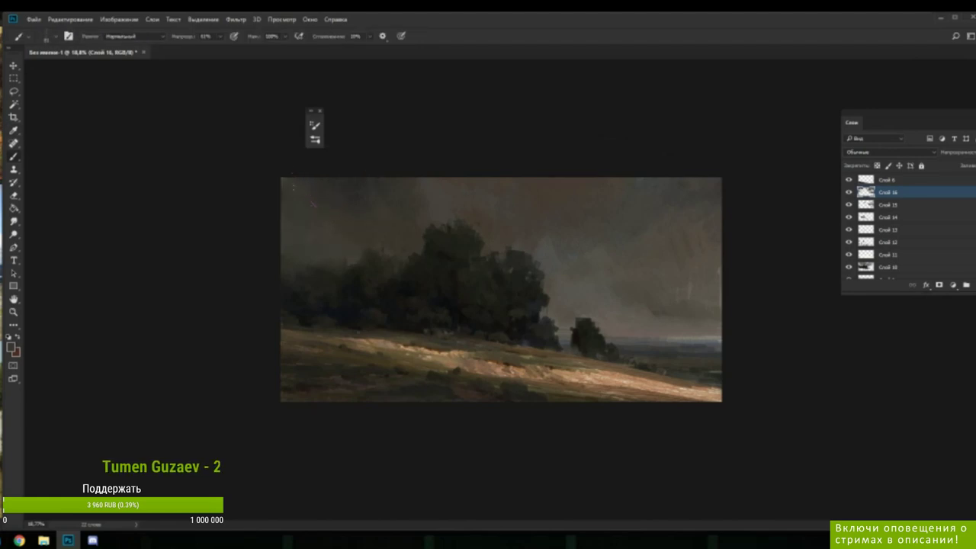
left_click(324, 202, "alt")
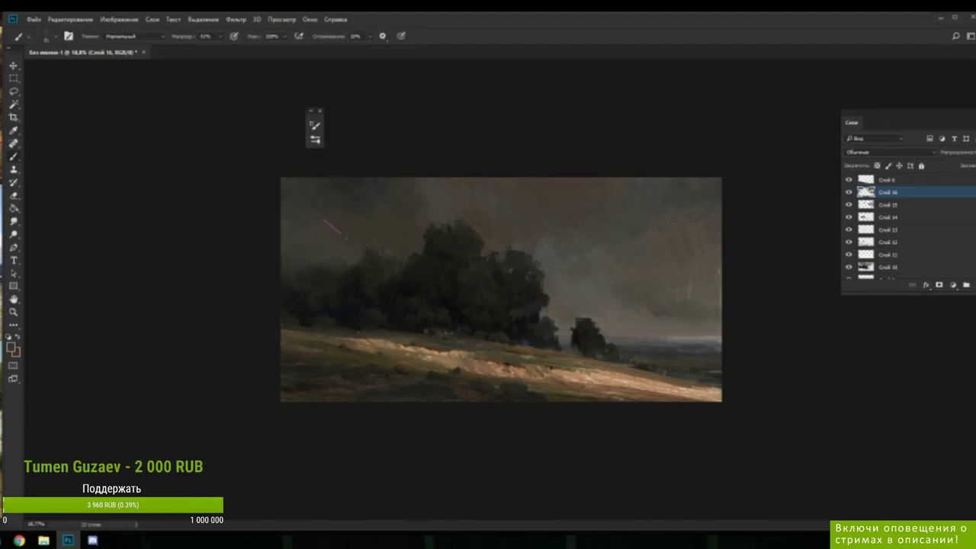
left_click(337, 261, "alt")
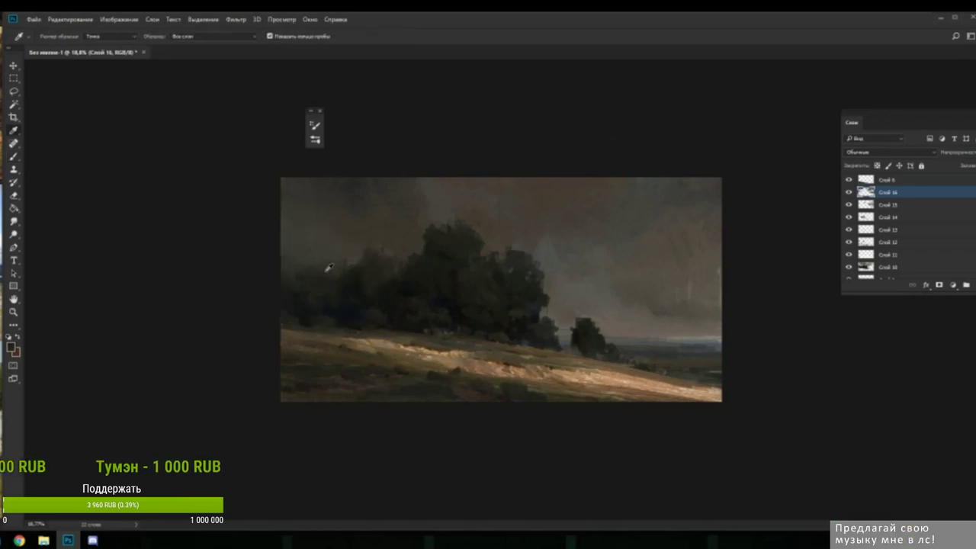
- Soften the tops of the left-hand trees into the sky using sampled dark greens and greys
left_click(309, 296, "alt")
left_click(296, 267, "alt")
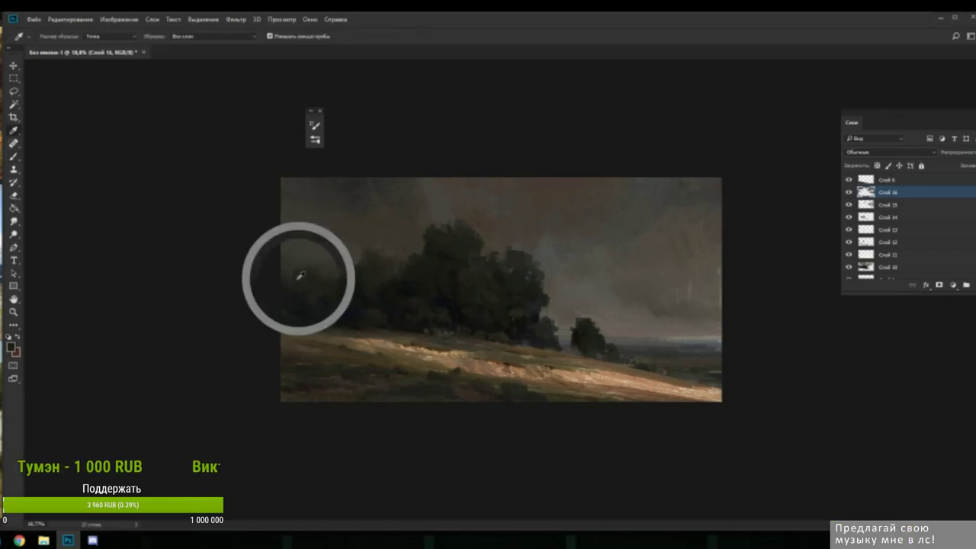
left_click(288, 273, "alt")
left_click(385, 255, "alt")
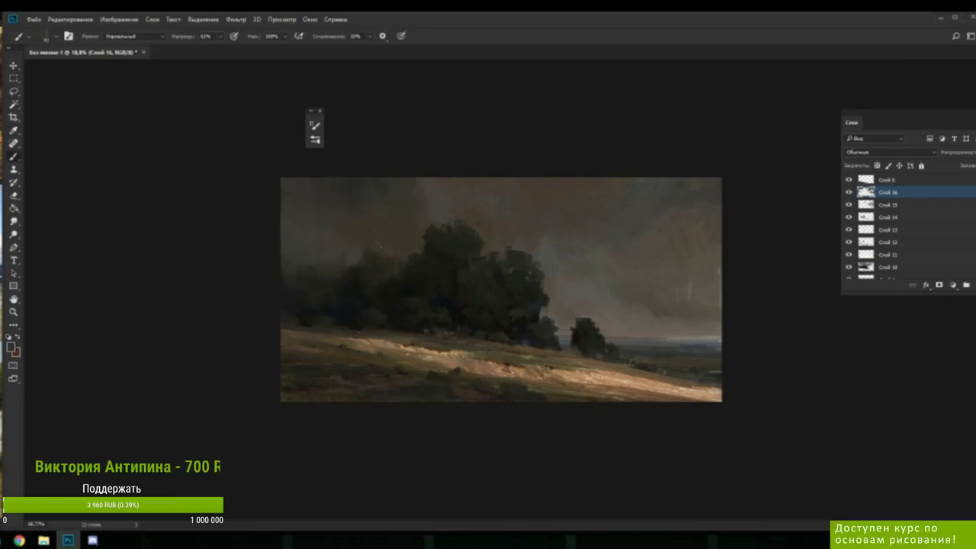
left_click(379, 262, "alt")
left_click(385, 256, "alt")
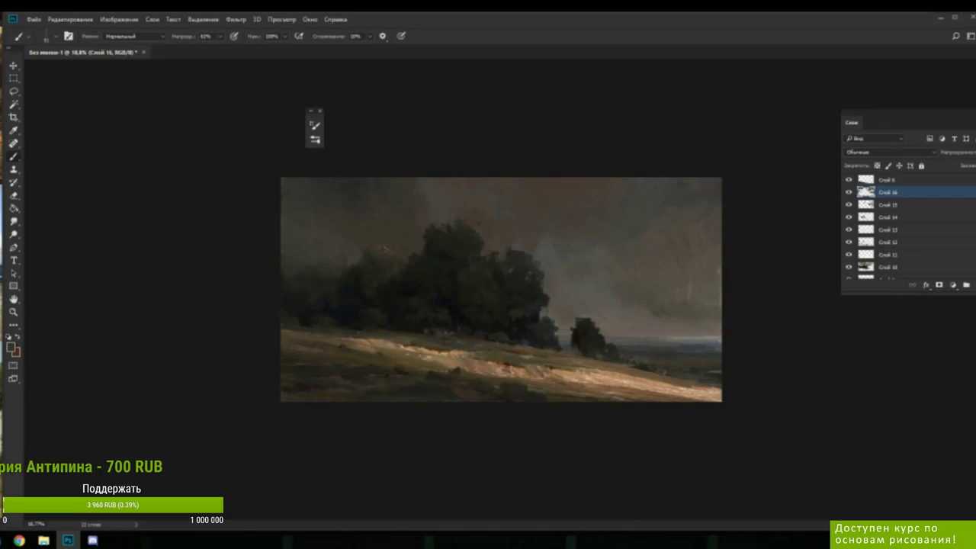
left_click(383, 248, "alt")
- Adjust the brush size and touch up the low foliage at the right end of the tall trees with sampled dark tones
left_click(549, 329, "alt")
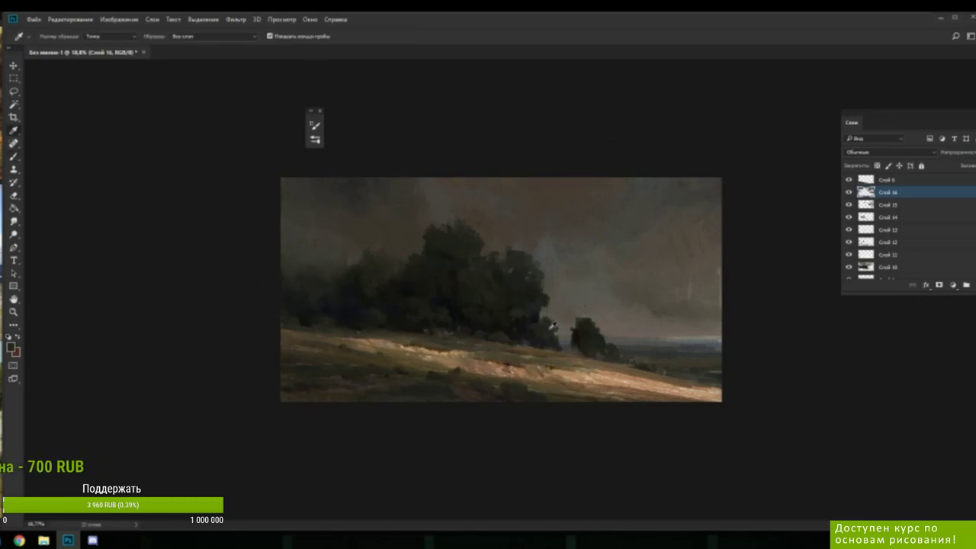
left_click(547, 328, "alt")
right_click(534, 327)
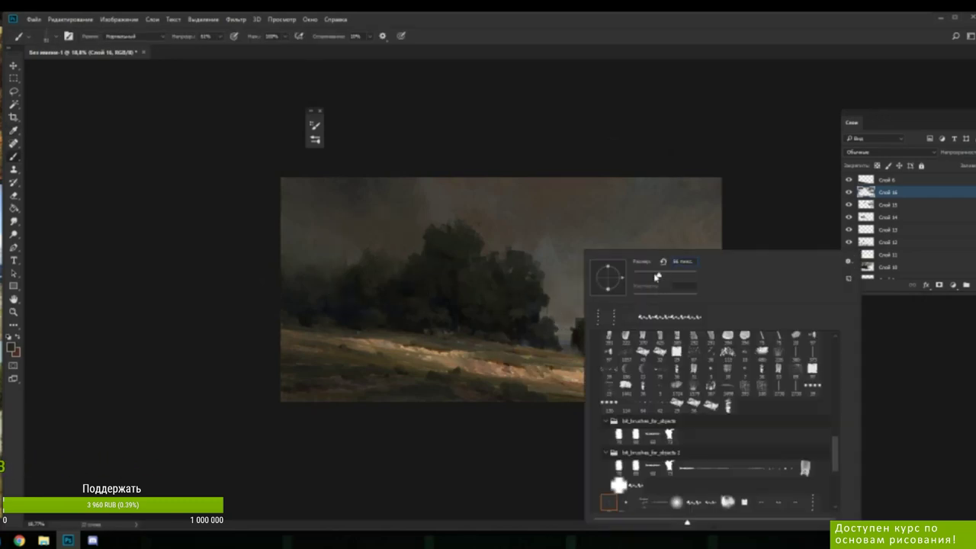
left_click(546, 316)
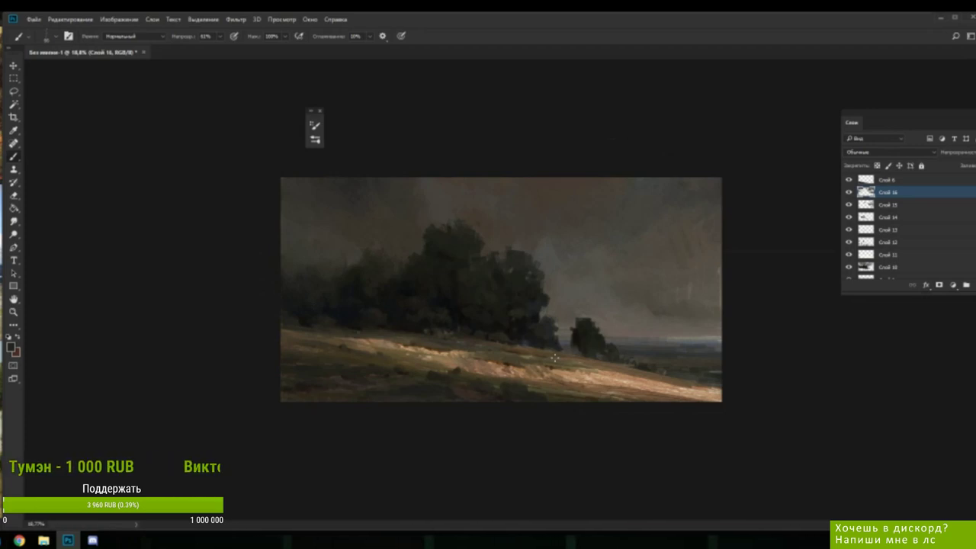
- Reshape the flat top of the small separate tree into a rounded crown using sampled colours
key("i")
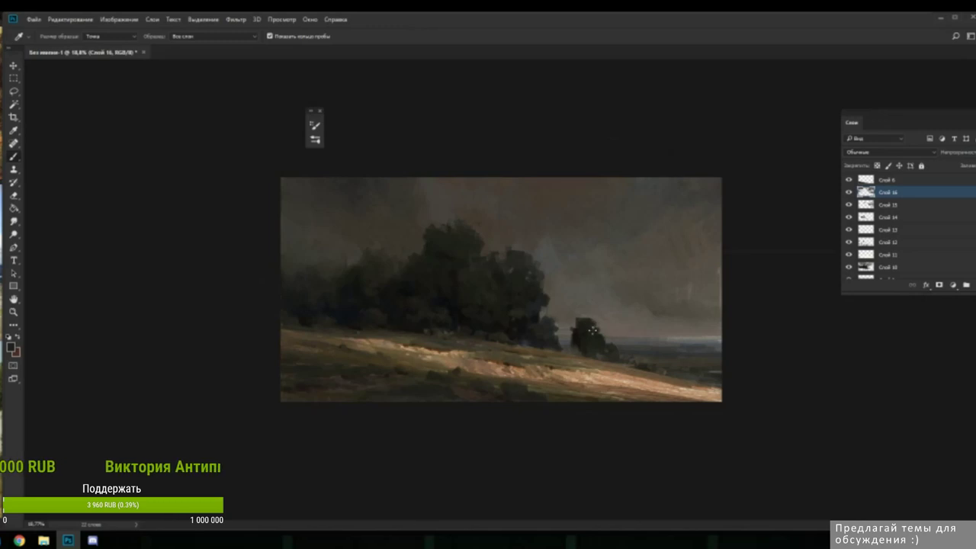
left_click(587, 315, "alt")
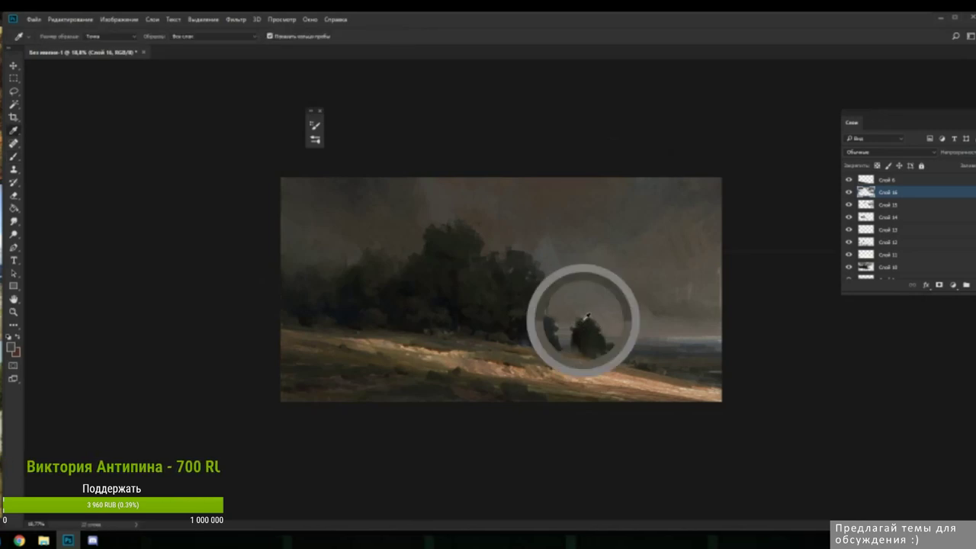
left_click(577, 320, "alt")
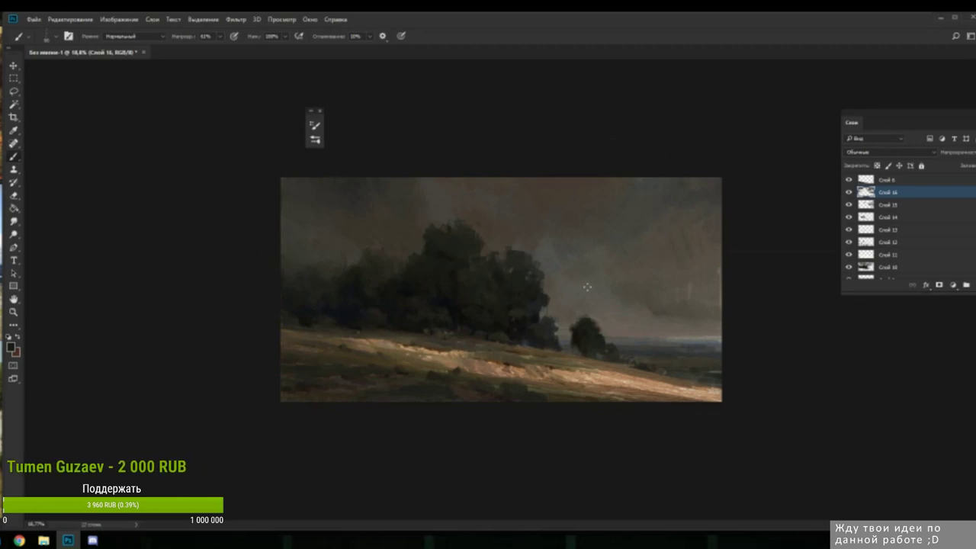
- Sample colours where the left trees meet the field and soften that ground edge
key("i")
left_click(303, 328)
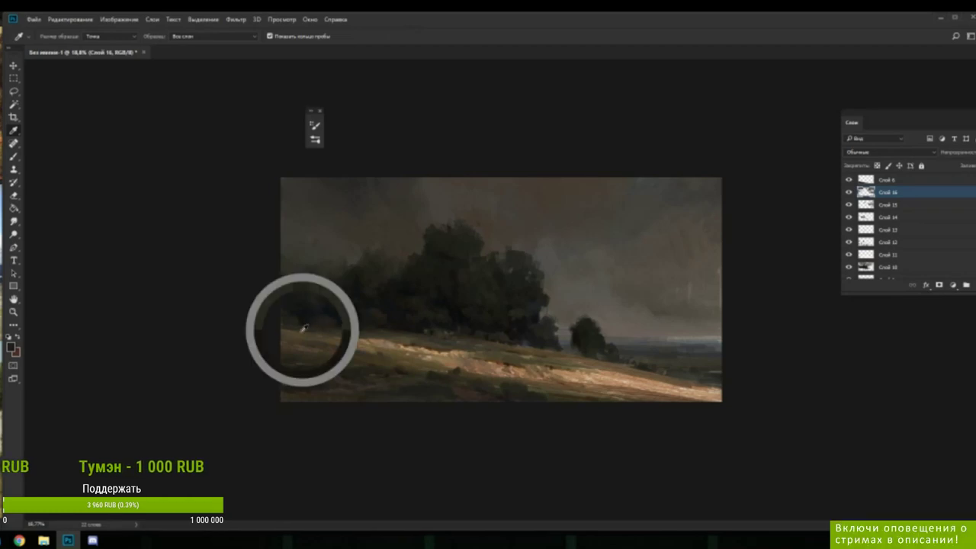
key("b")
left_click(316, 329, "alt")
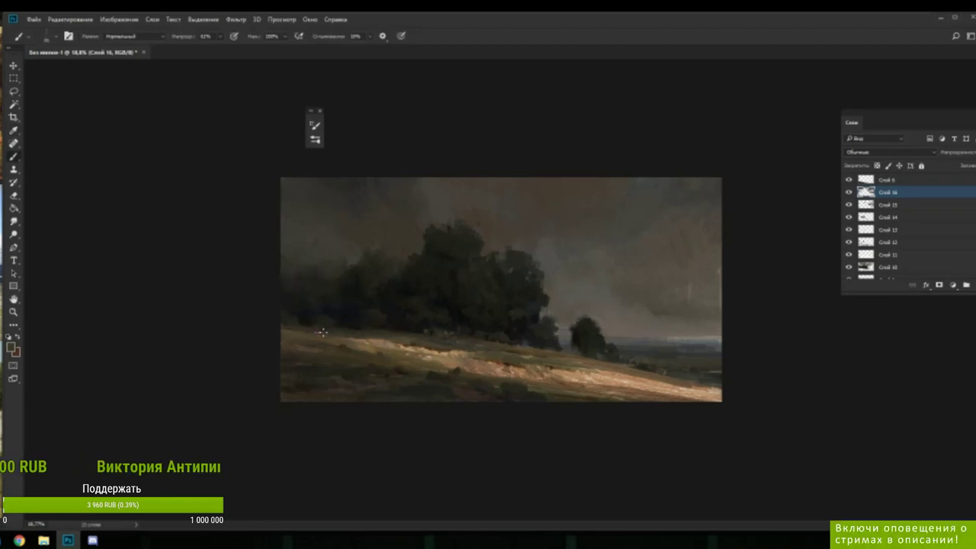
- Blend the shadowed base and lower foliage of the leftmost trees with sampled dark tones
left_click(289, 253, "alt")
left_click(287, 320, "alt")
left_click(289, 324, "alt")
left_click(293, 320, "alt")
left_click(292, 316, "alt")
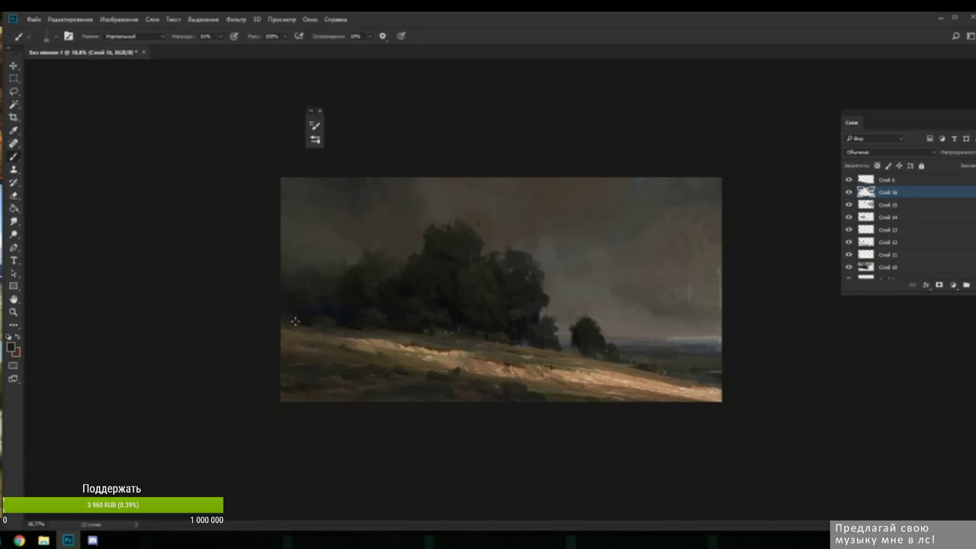
left_click(322, 310, "alt")
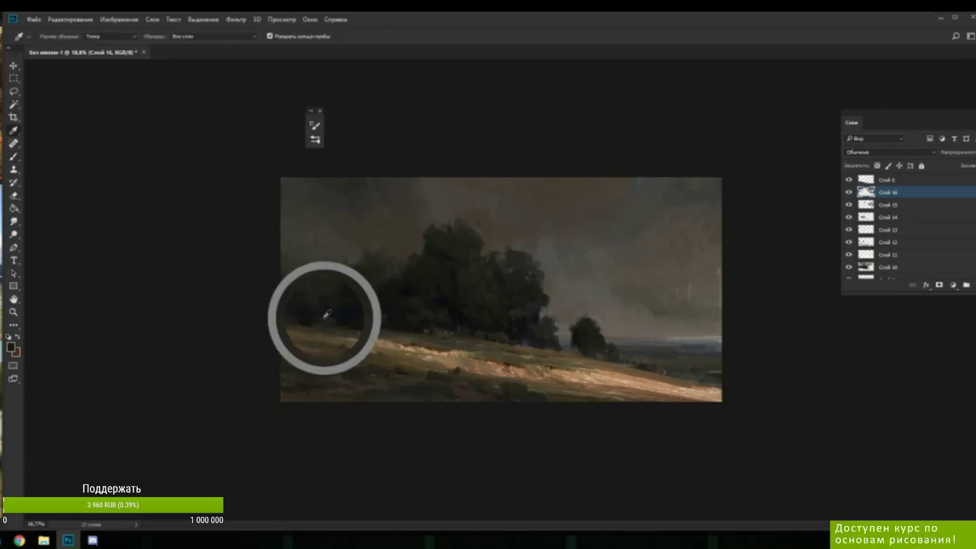
left_click(308, 323, "alt")
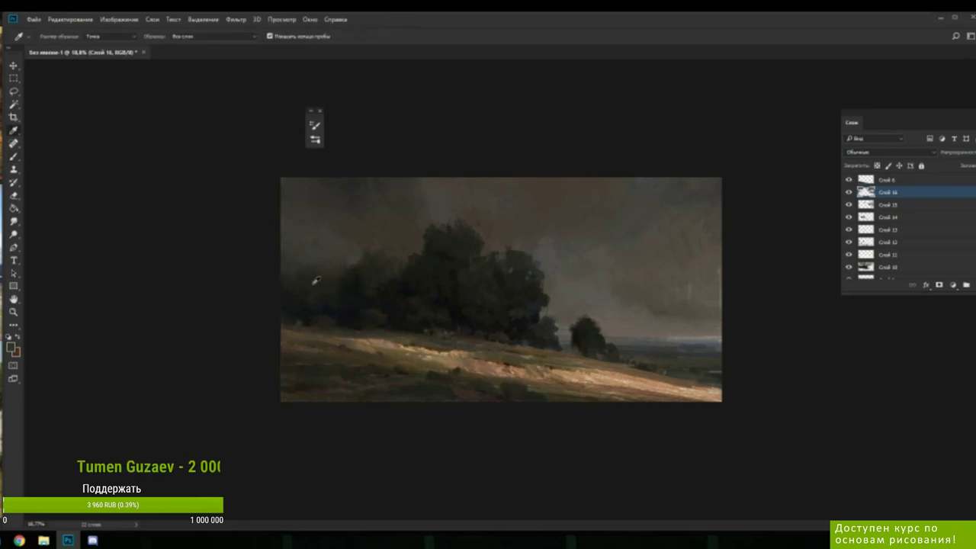
left_click(297, 315, "alt")
- Even out the dark foliage inside the tall central trees and along their base with sampled near-black greens
left_click(457, 314, "alt")
left_click(459, 301, "alt")
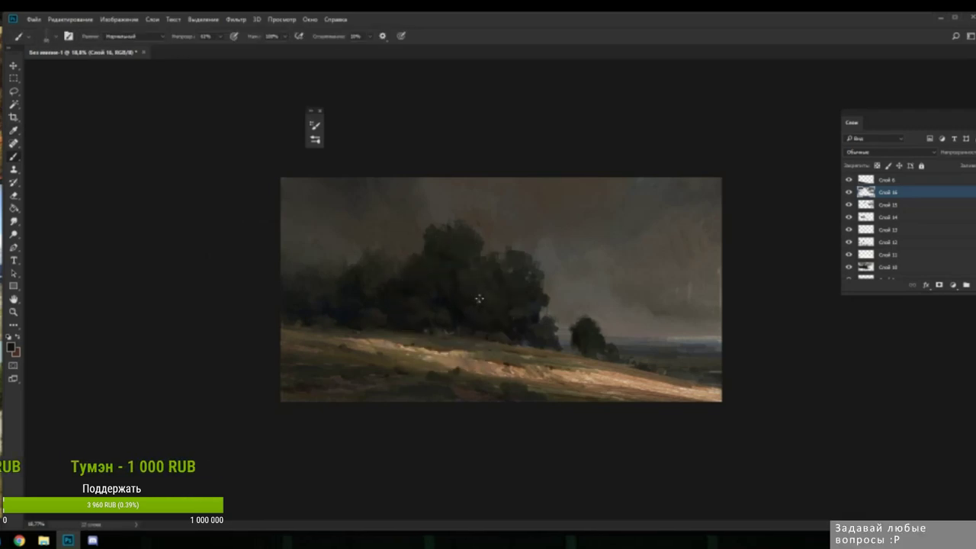
left_click(458, 282, "alt")
left_click(460, 267, "alt")
left_click(508, 320, "alt")
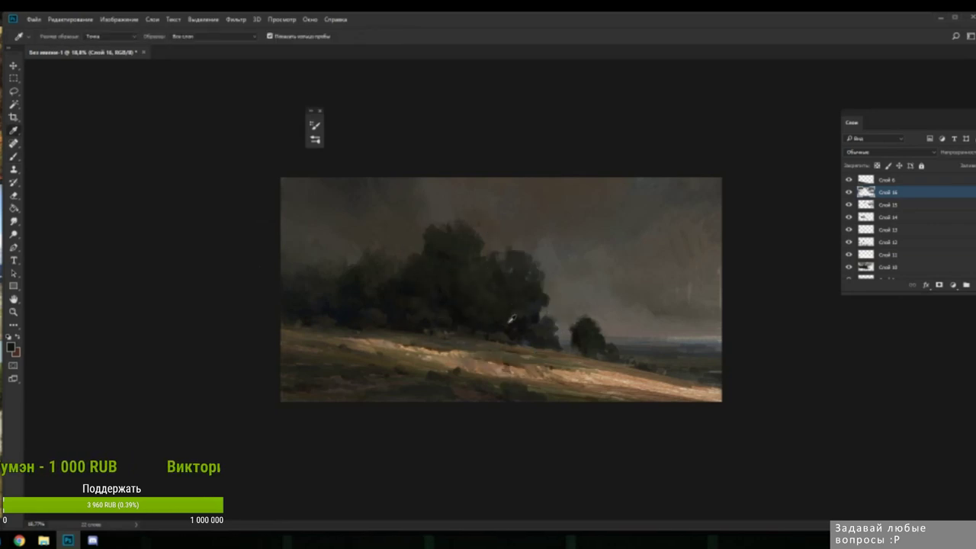
left_click(495, 328, "alt")
left_click(482, 330, "alt")
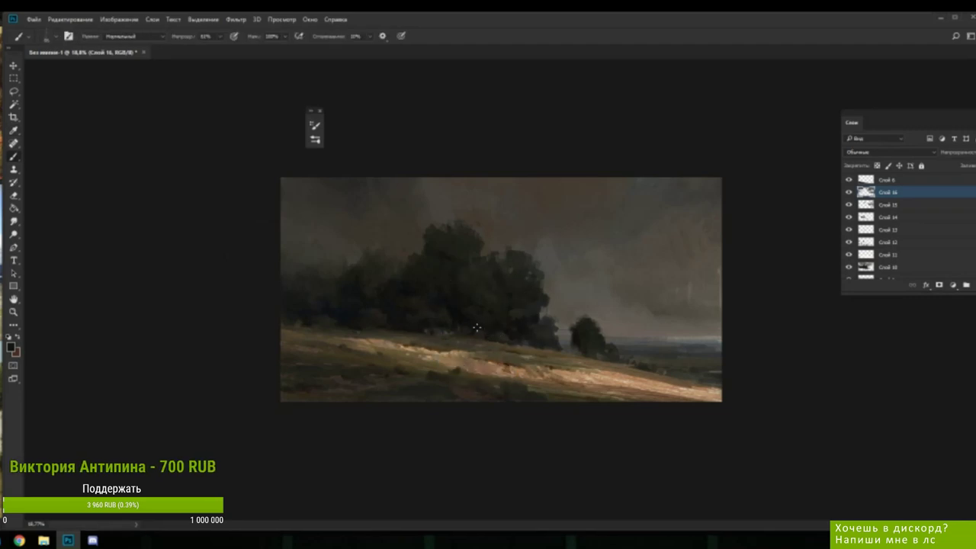
left_click(470, 327, "alt")
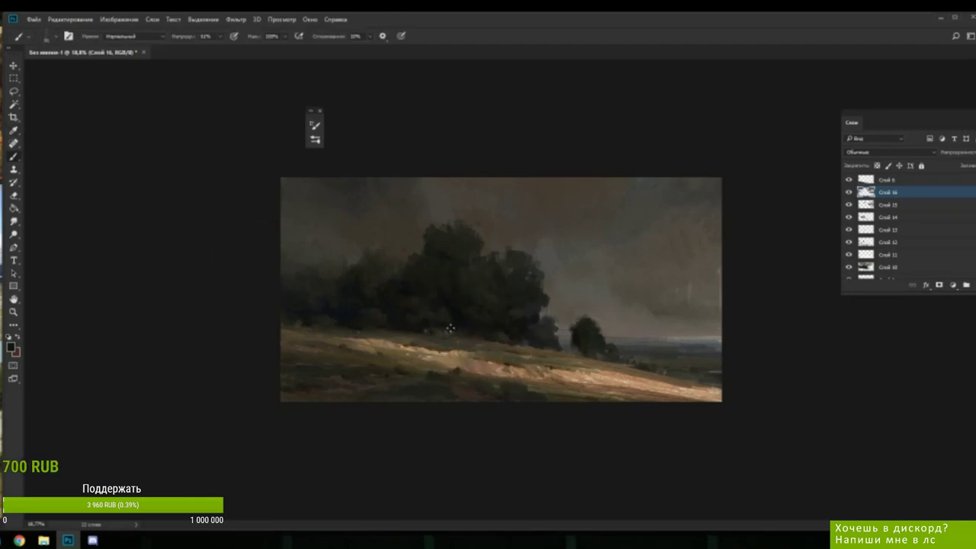
- Refine the right-hand silhouette of the tall trees by alternating sampled foliage and sky colours
left_click(531, 286, "alt")
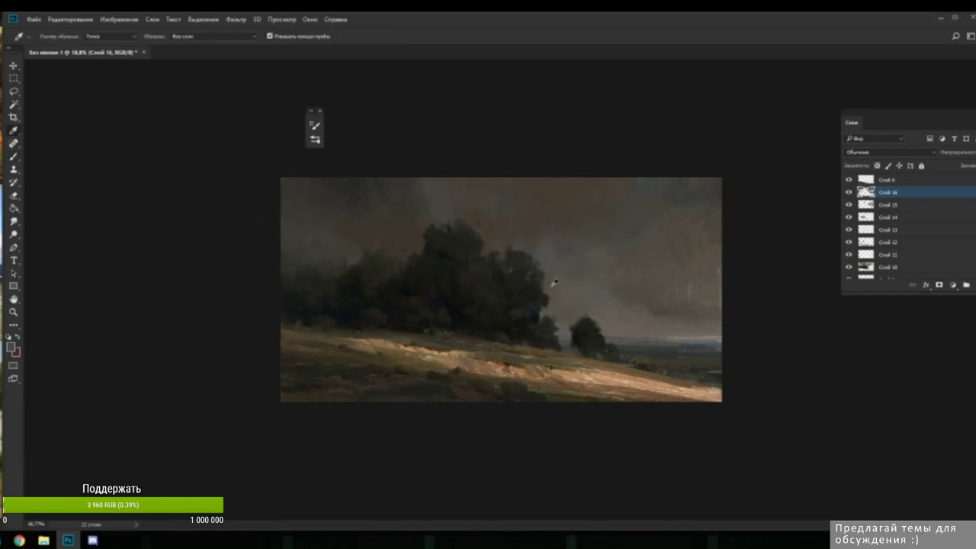
left_click(529, 284, "alt")
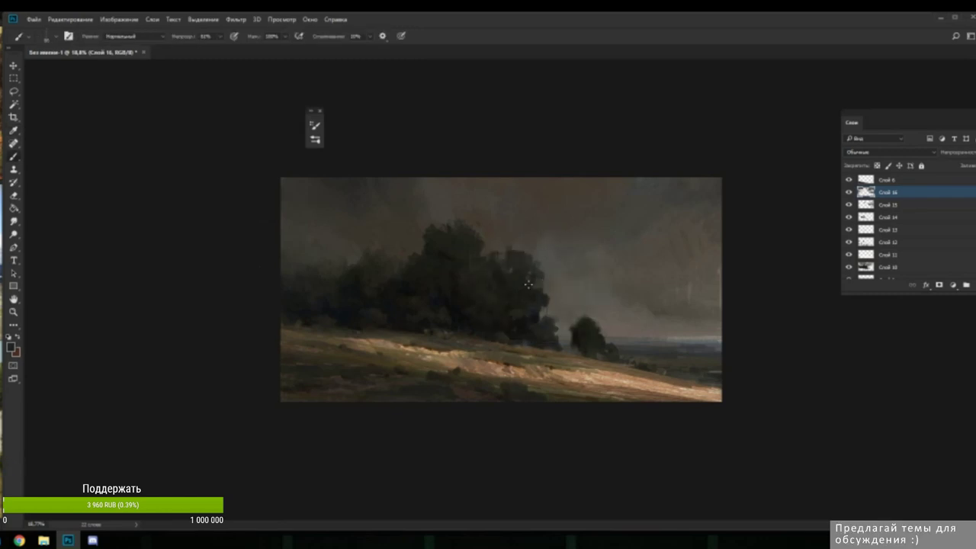
left_click(551, 299, "alt")
left_click(546, 302, "alt")
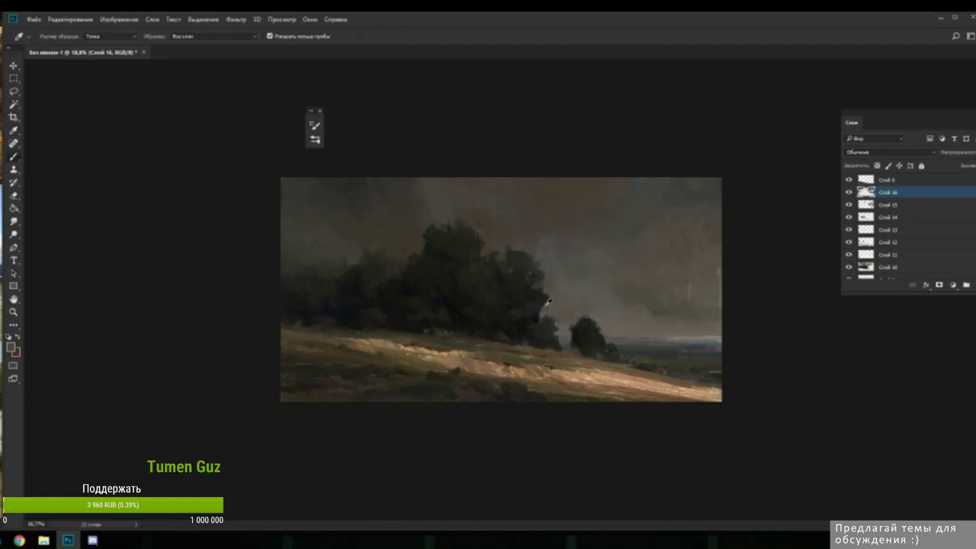
left_click(546, 295, "alt")
- Refine the small separate tree's left edge, foliage and base with sampled dark greens and surrounding tones
left_click(576, 329, "alt")
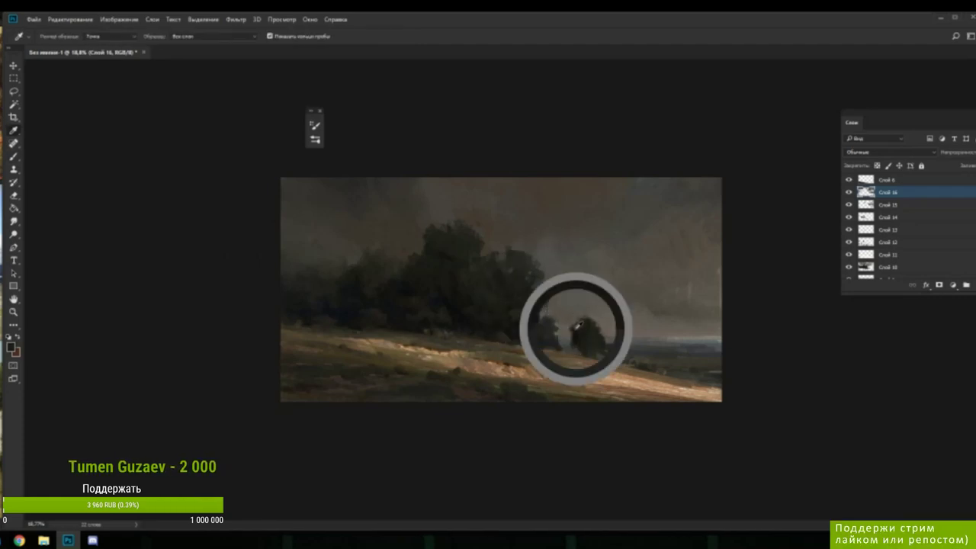
left_click(578, 331, "alt")
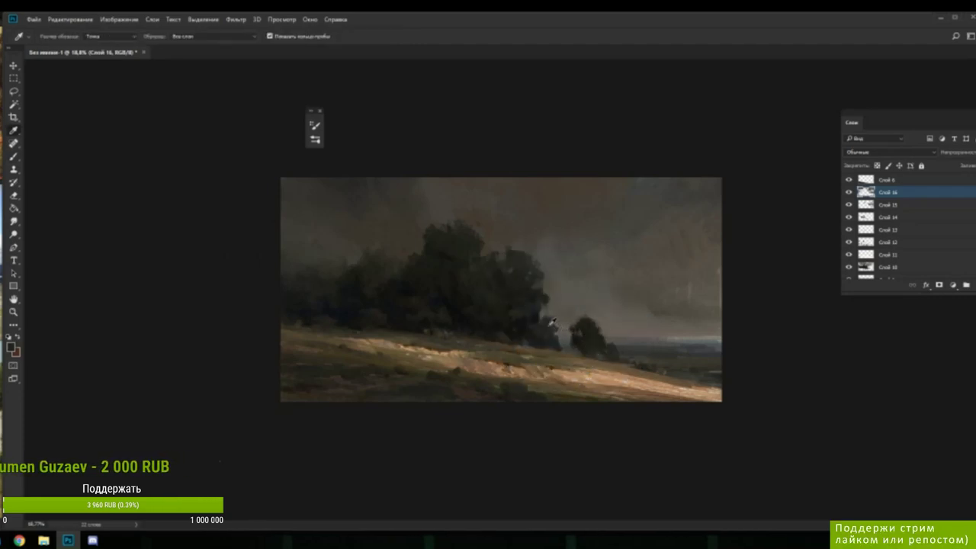
left_click(585, 334, "alt")
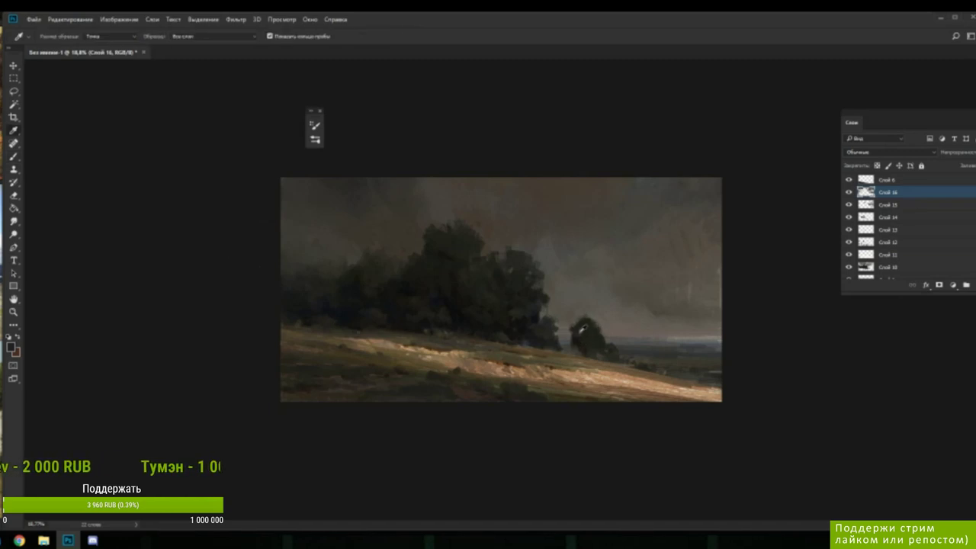
left_click(580, 344, "alt")
left_click(586, 347, "alt")
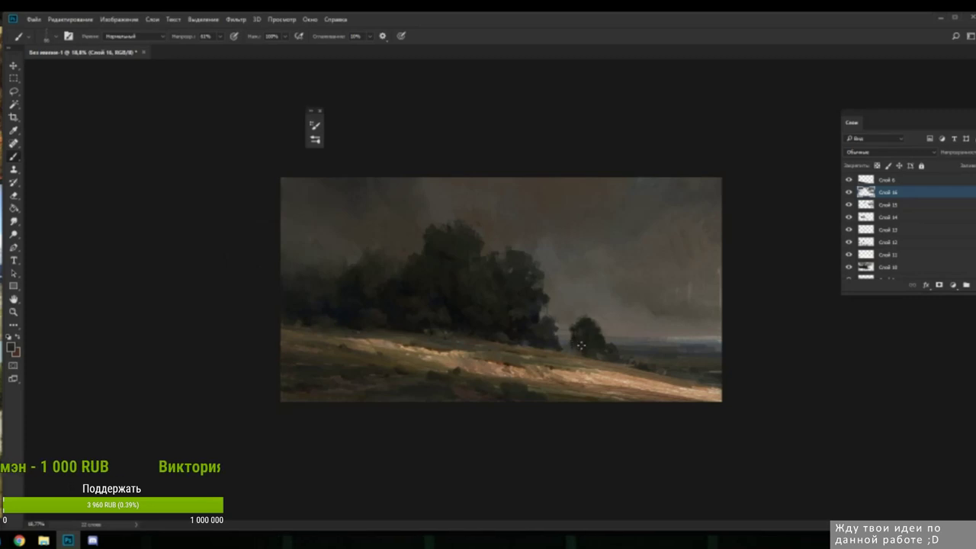
left_click(573, 347, "alt")
left_click(585, 343, "alt")
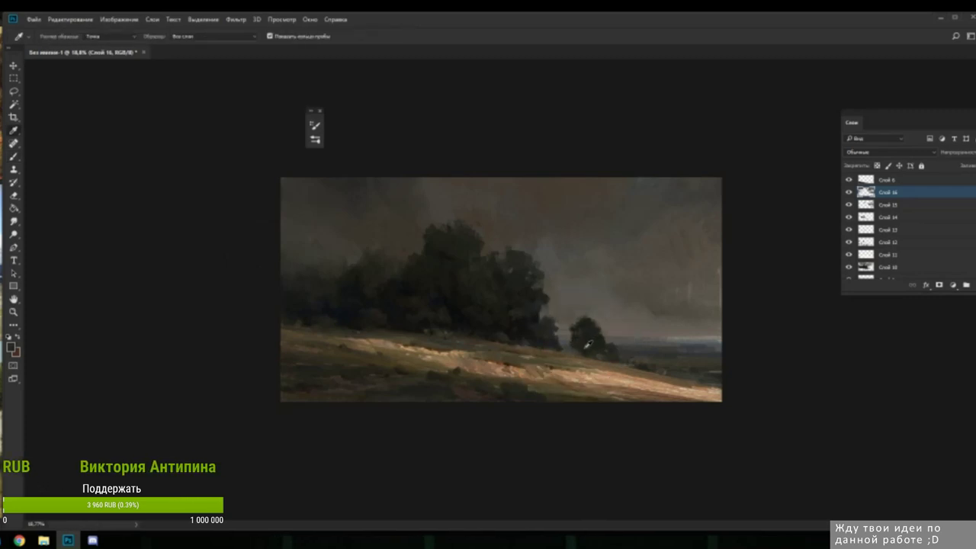
- Touch up the small tree's crown with sampled dark greens and the sky beside it with a sampled grey
left_click(586, 338, "alt")
left_click(586, 335, "alt")
left_click(594, 339, "alt")
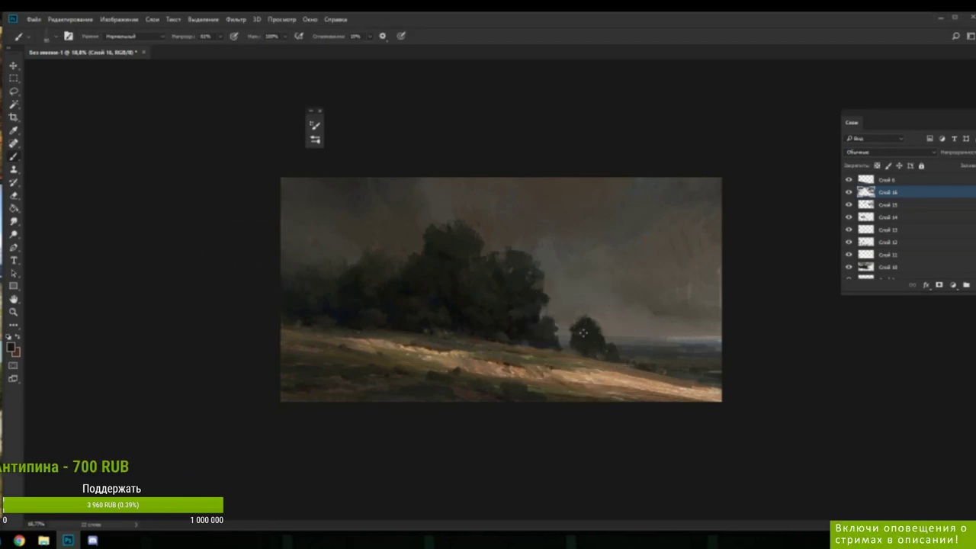
left_click(621, 336, "alt")
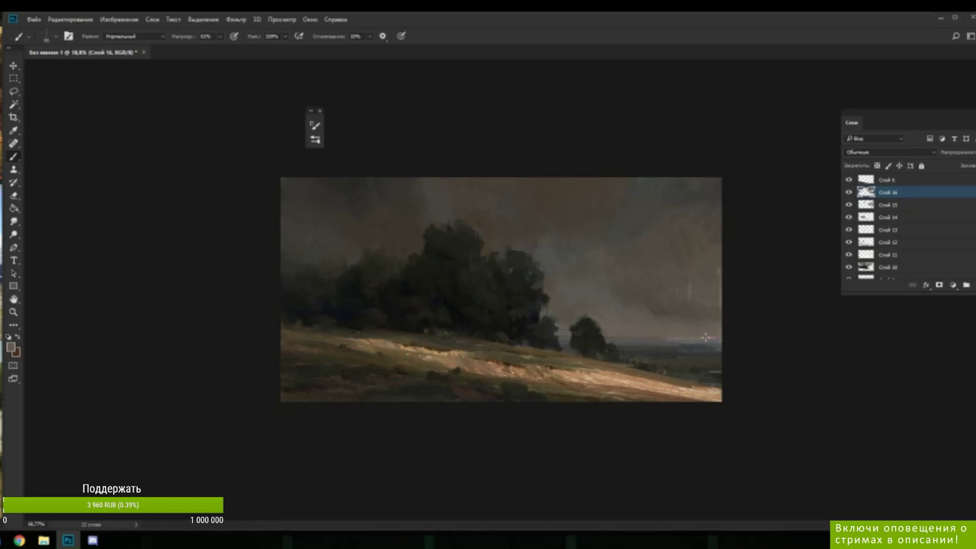
- Smooth the distant plain below the horizon with long horizontal strokes of sampled muted blue-grey and green tones
left_click(646, 345, "alt")
mouse_move(624, 346)
left_mouse_down()
mouse_move(736, 345)
mouse_move(695, 347)
left_mouse_up()
left_click(657, 353, "alt")
mouse_move(624, 349)
left_mouse_down()
mouse_move(749, 353)
mouse_move(729, 353)
left_mouse_up()
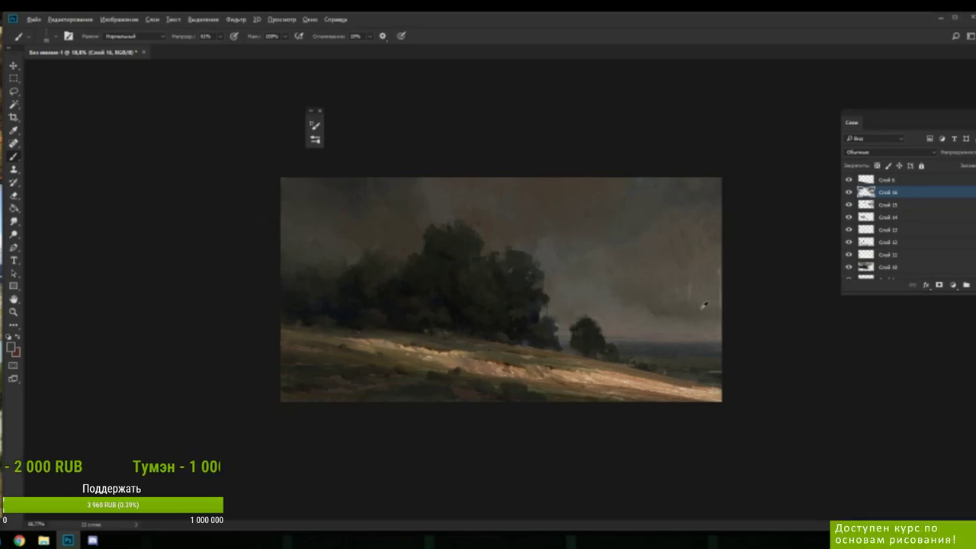
- Mix a dark muted foreground colour and switch to a small ragged multi-dot brush preset
scroll(701, 309, "down", 5)
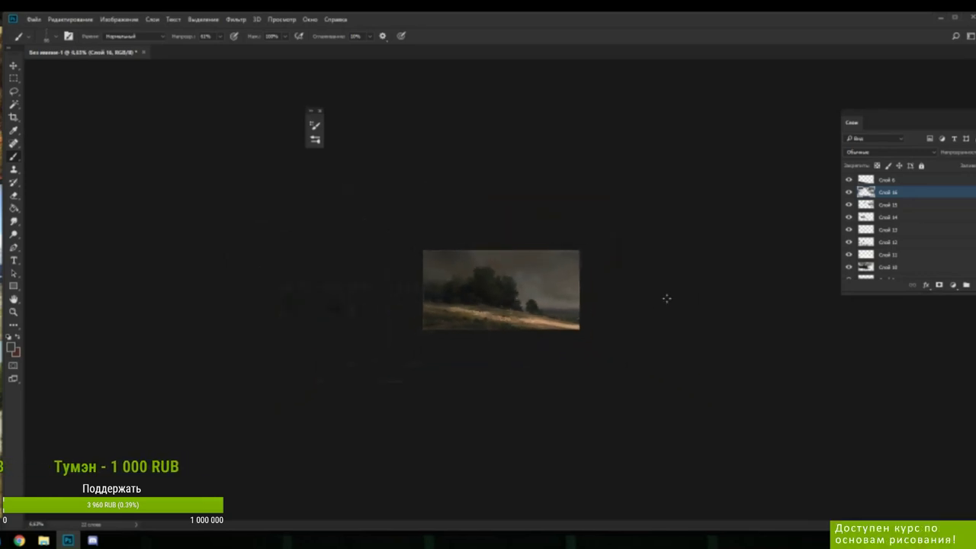
scroll(533, 246, "up", 3)
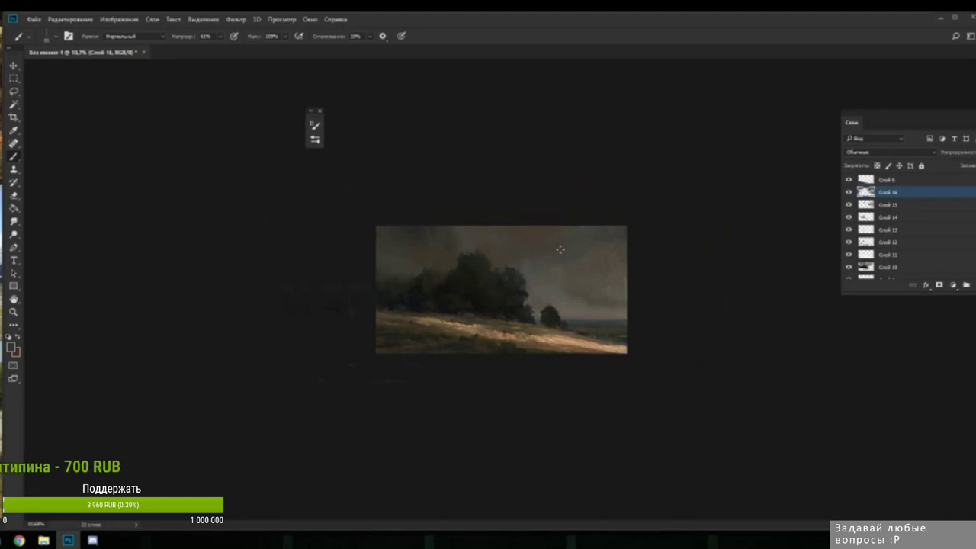
scroll(567, 270, "up", 3)
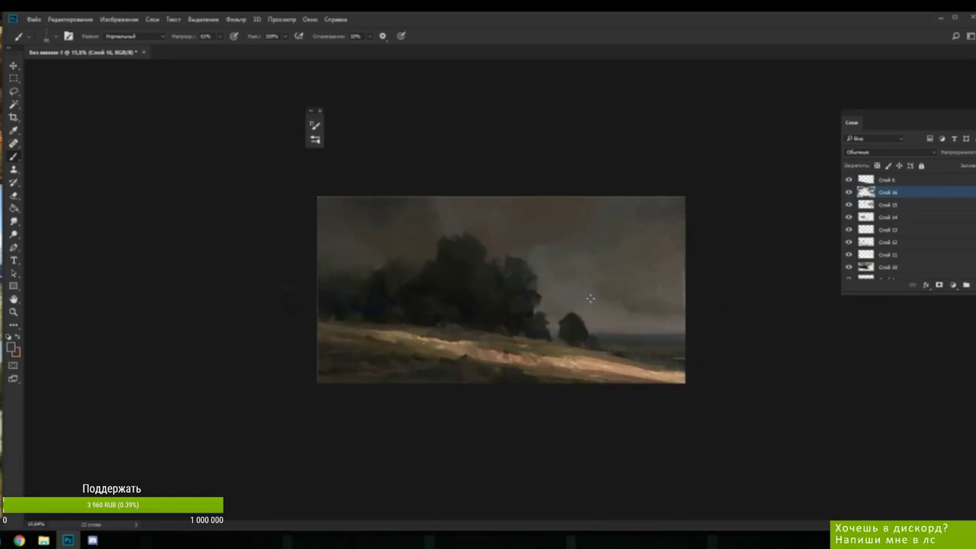
scroll(534, 328, "up", 2)
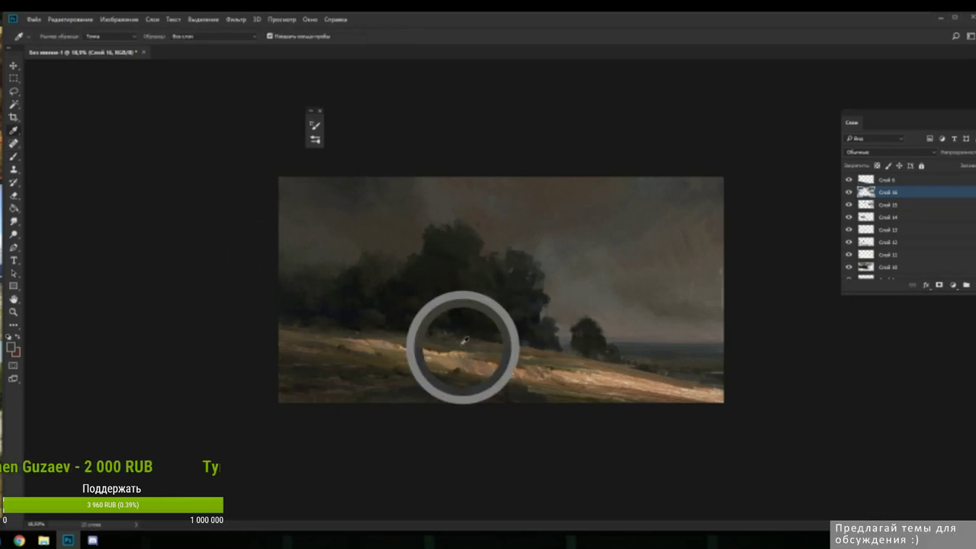
key("n")
left_click(855, 218)
key("Return")
key("b")
right_click(634, 328)
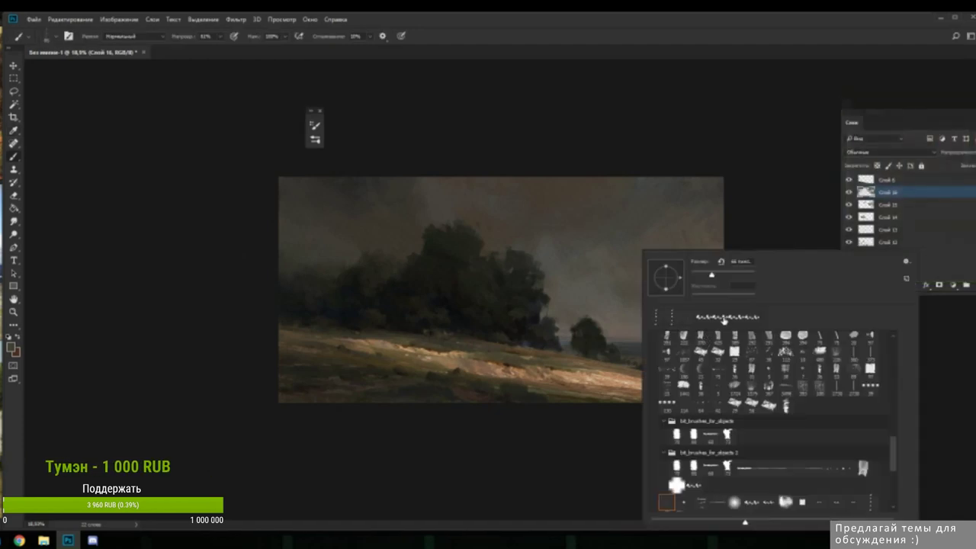
left_click(706, 320)
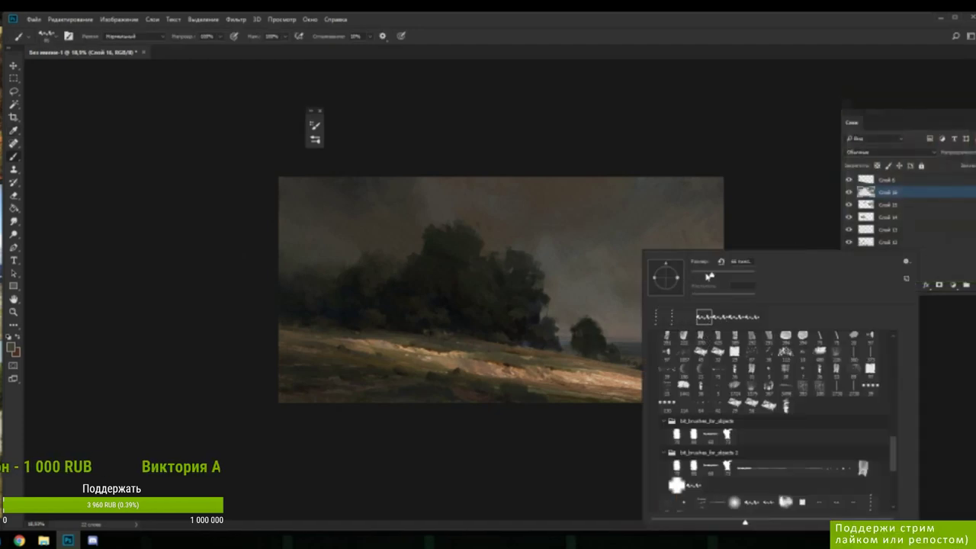
key("Return")
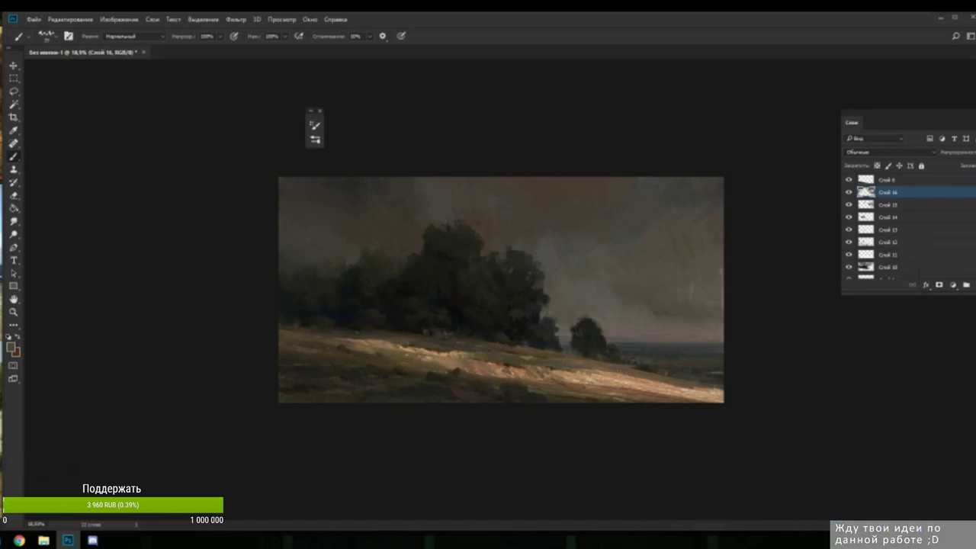
- Add small textured accents along the sunlit strip and adjoining grass with sampled sand, brown and olive tones
left_click(617, 379, "alt")
left_click(546, 374, "alt")
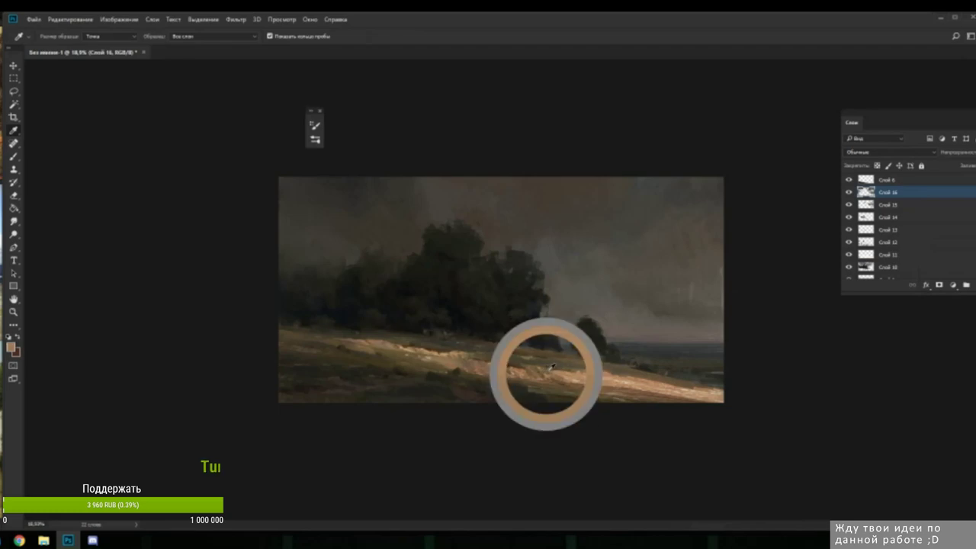
left_click(550, 373, "alt")
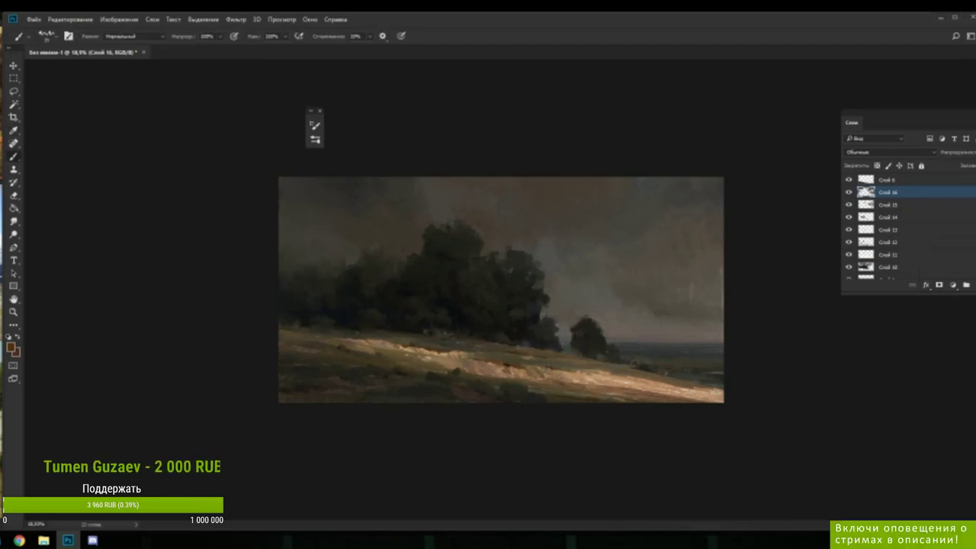
left_click(499, 377, "alt")
left_click(376, 364, "alt")
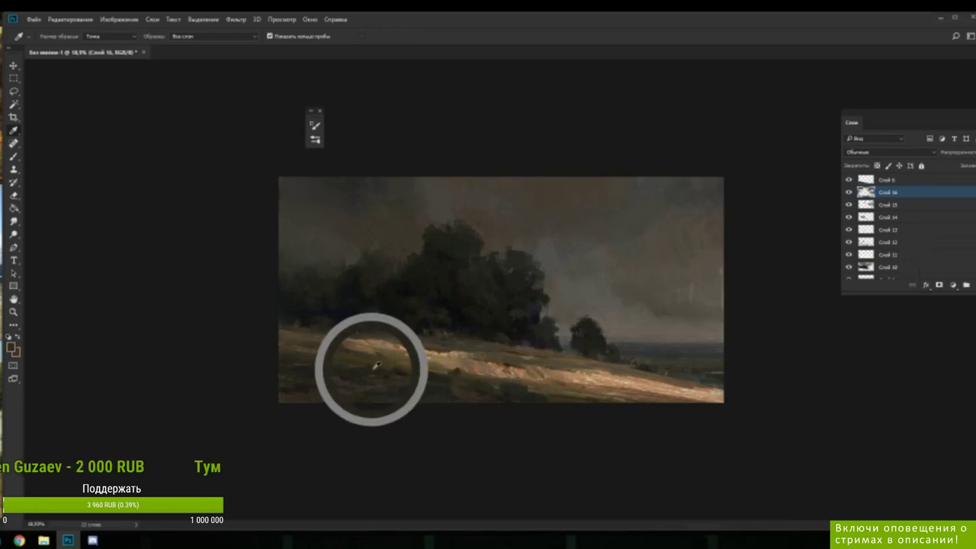
- Work sampled olive and brown grass tones into the dark foreground just below the sunlit strip's right half
left_click(582, 395, "alt")
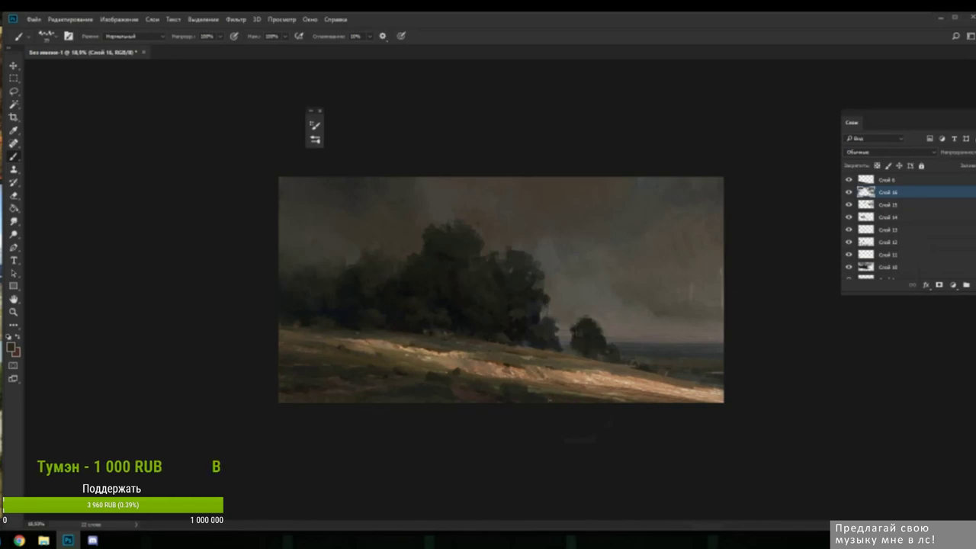
left_click(562, 392, "alt")
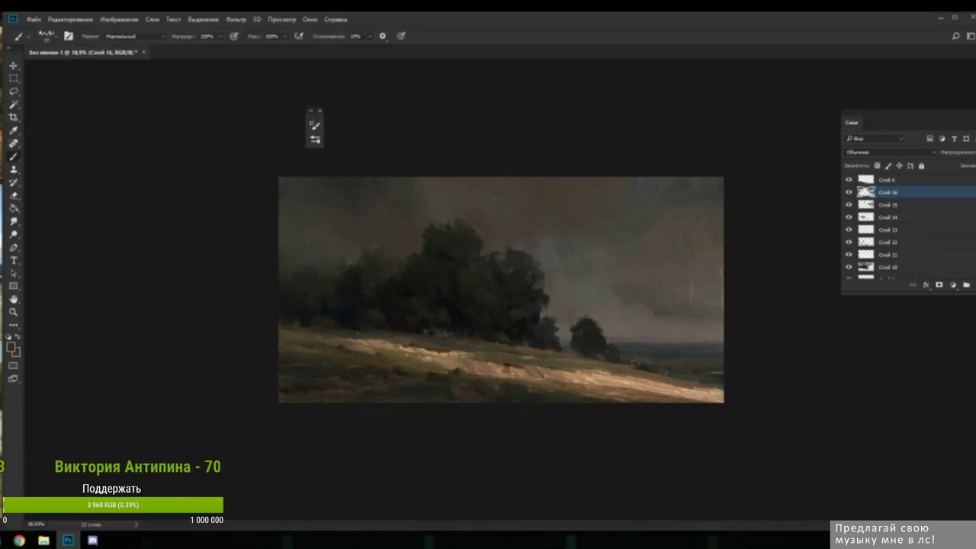
left_click(572, 391, "alt")
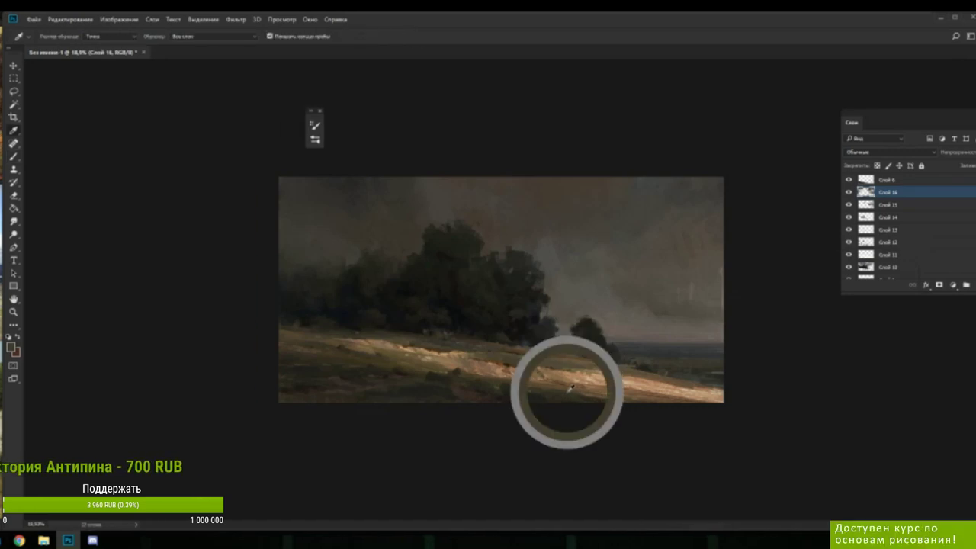
left_click(561, 396, "alt")
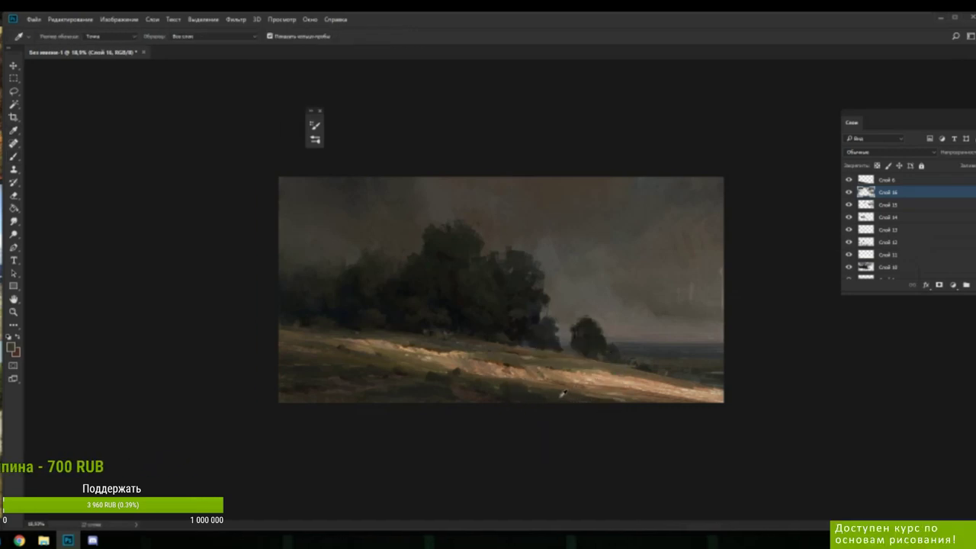
left_click(585, 399, "alt")
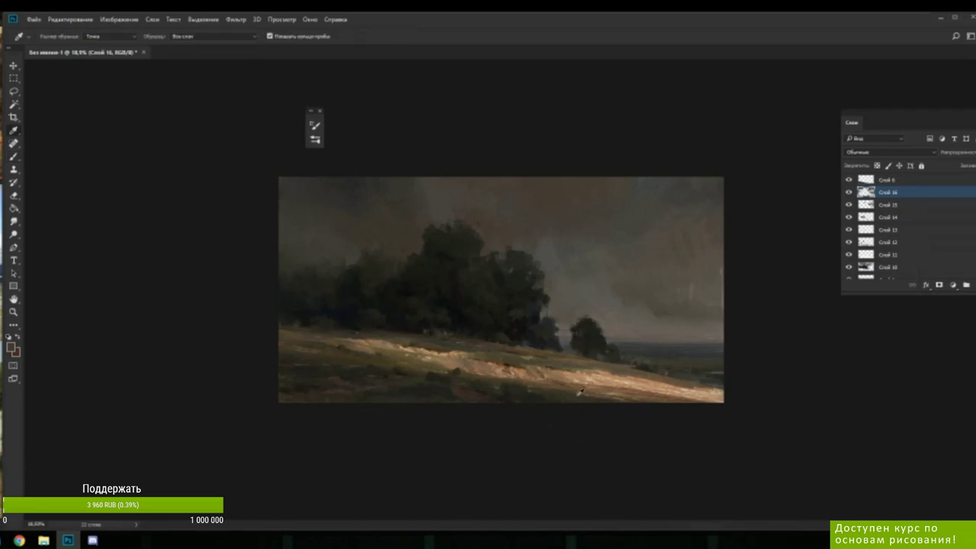
- Vary the dark grass in the centre and left foreground with sampled greens and a near-black foliage tone
left_click(474, 384, "alt")
left_click(401, 372, "alt")
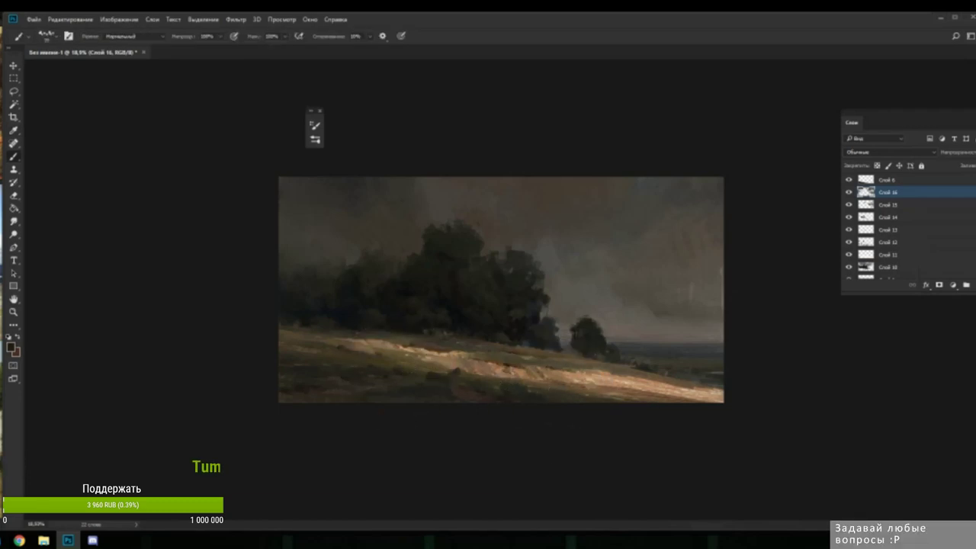
left_click(464, 314, "alt")
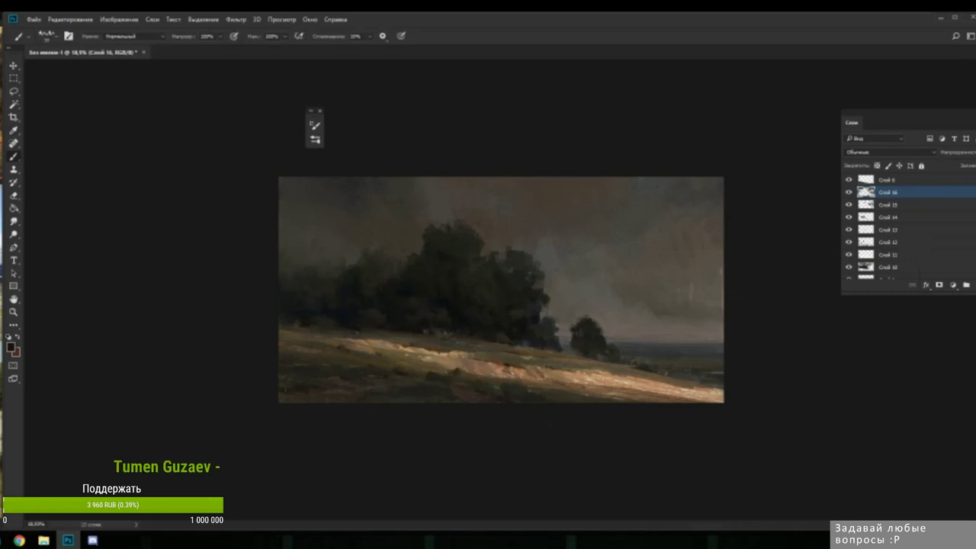
left_click(298, 389, "alt")
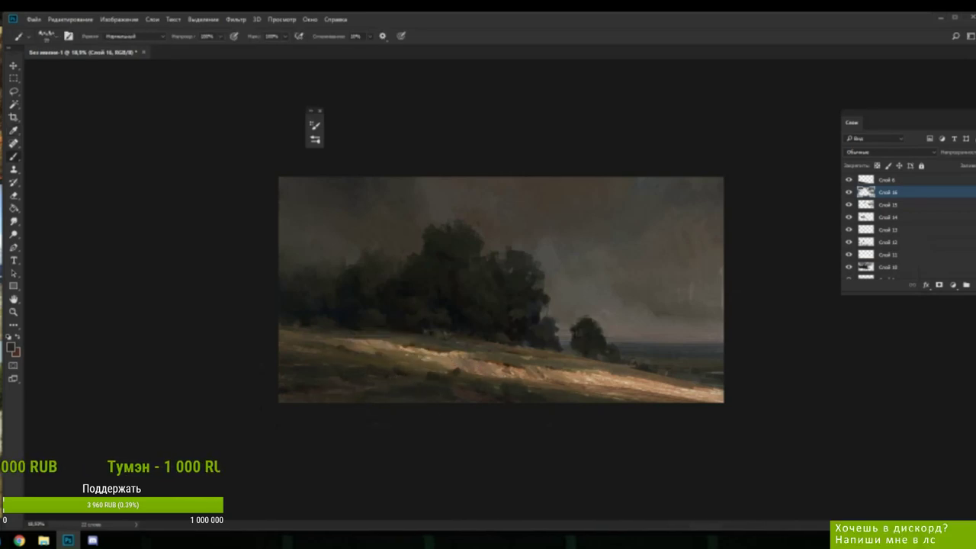
- Compare the painting with layer "Слой 16" hidden and shown, and examine the whole composition at thumbnail and larger sizes
left_click(850, 192)
left_click(850, 193)
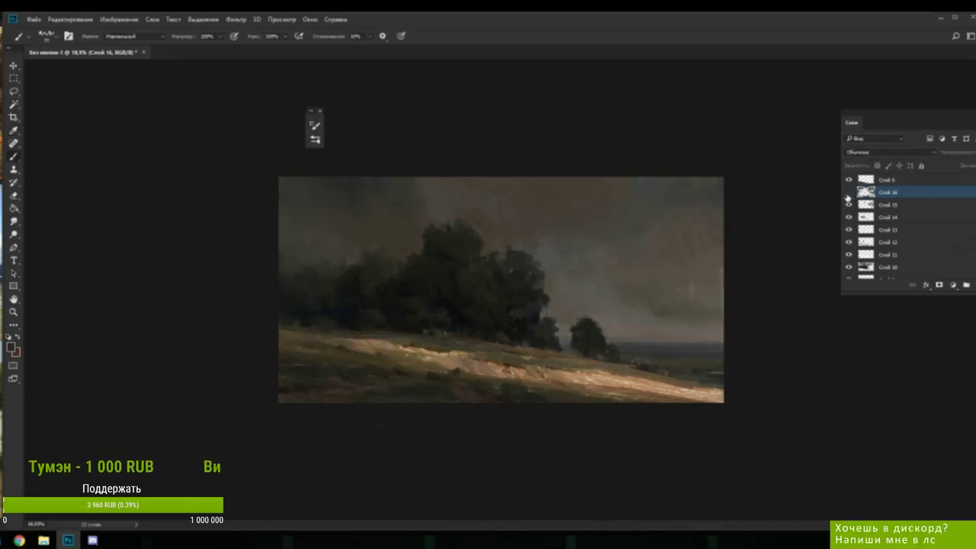
scroll(551, 336, "down", 10)
scroll(548, 333, "up", 11)
scroll(543, 324, "down", 4)
scroll(542, 322, "down", 5)
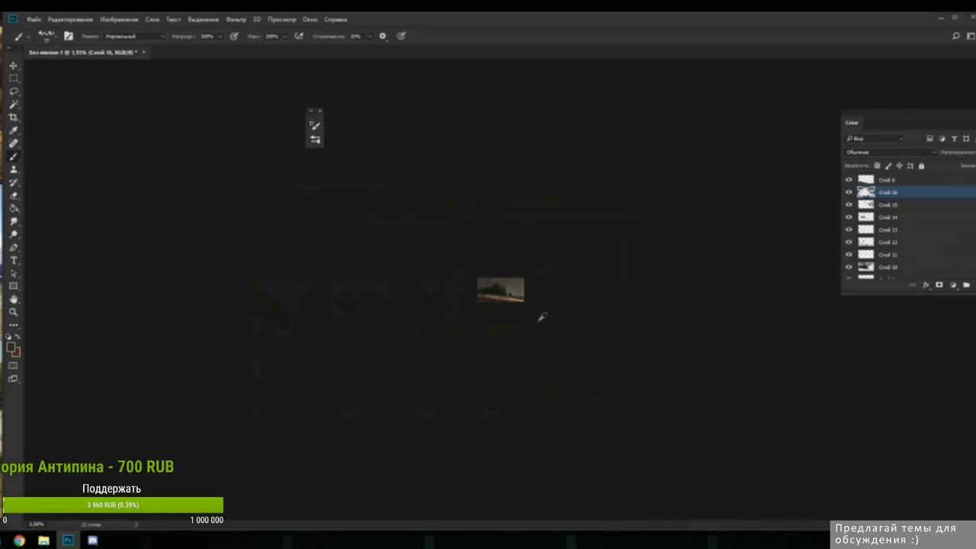
scroll(541, 316, "up", 2)
scroll(542, 317, "up", 3)
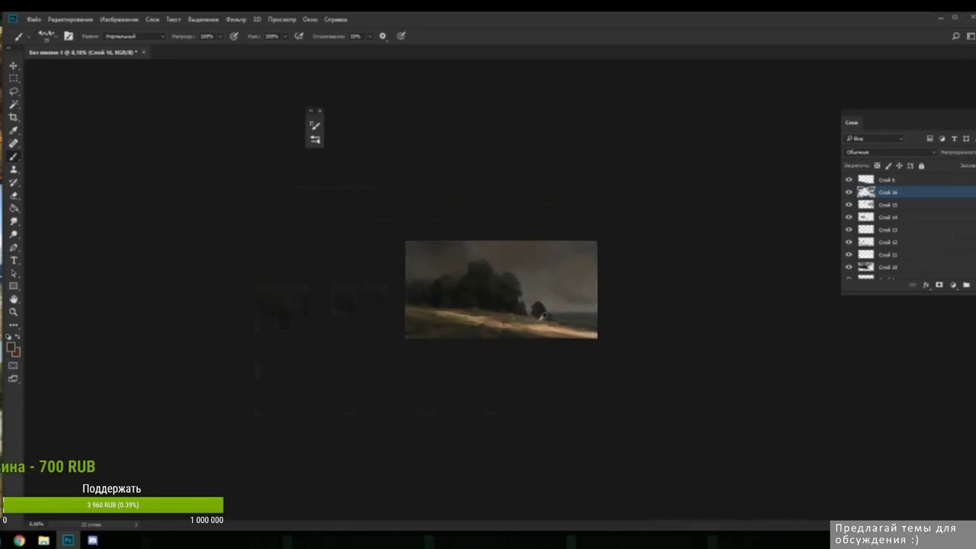
scroll(566, 295, "up", 1)
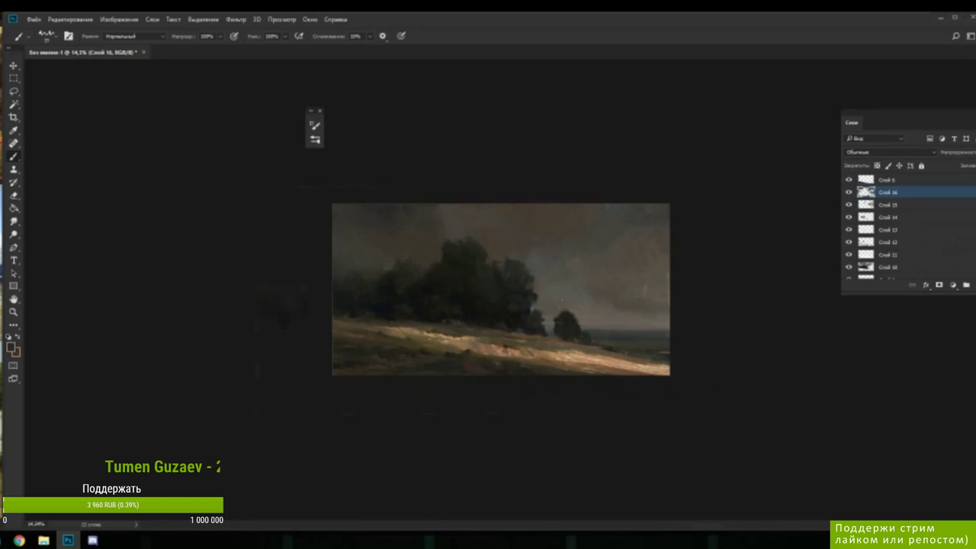
scroll(501, 289, "up", 1)
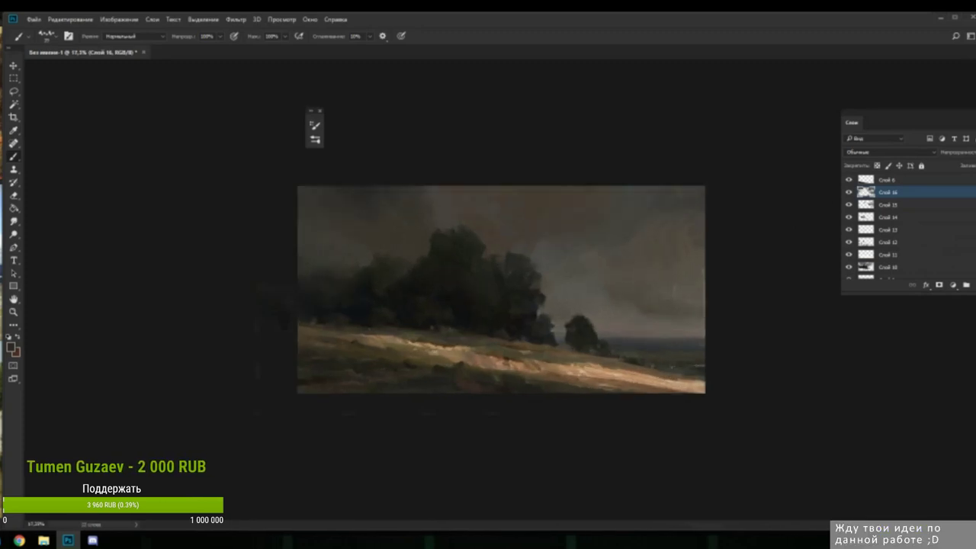
- Choose a dark desaturated blue, adjust the brush size and paint it onto the distant plain beside the small tree
left_click(595, 335)
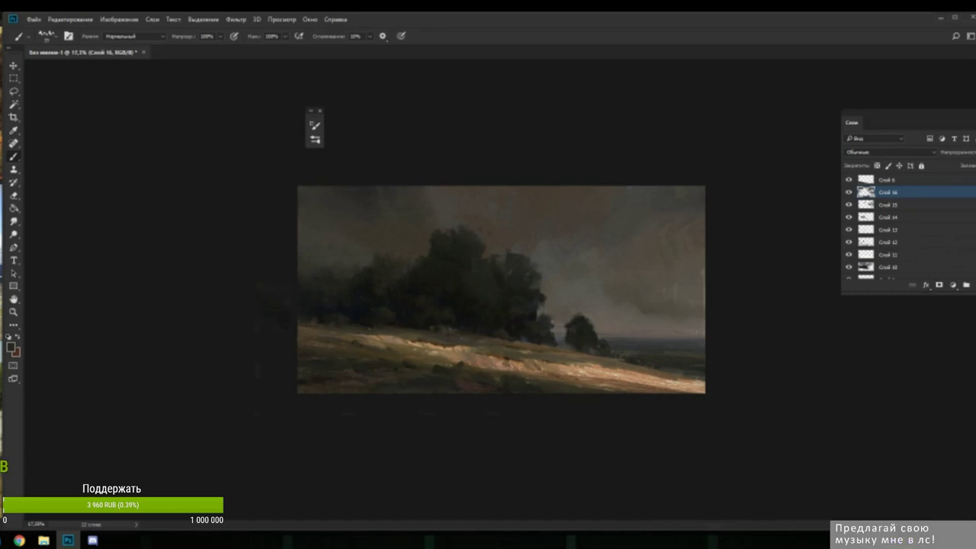
key("n")
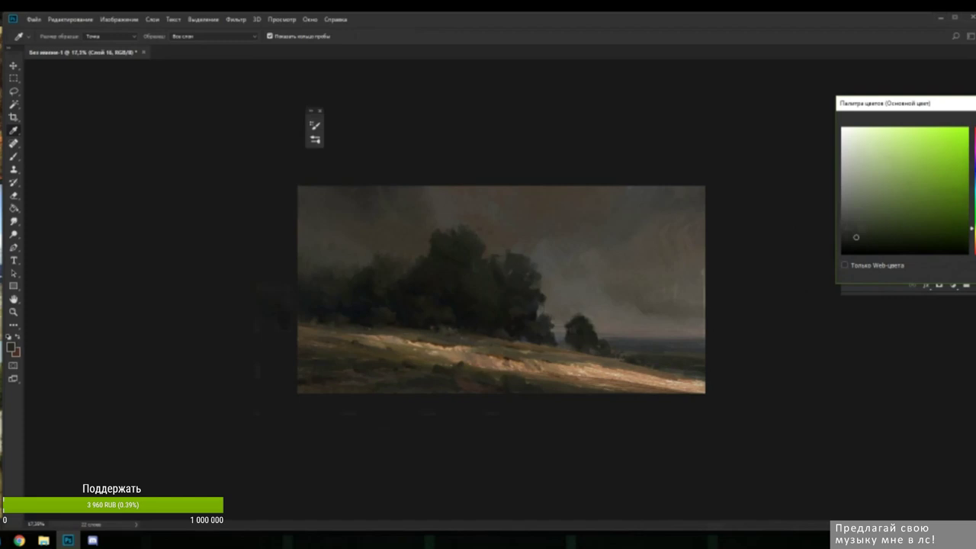
left_click(975, 178)
left_click(870, 237)
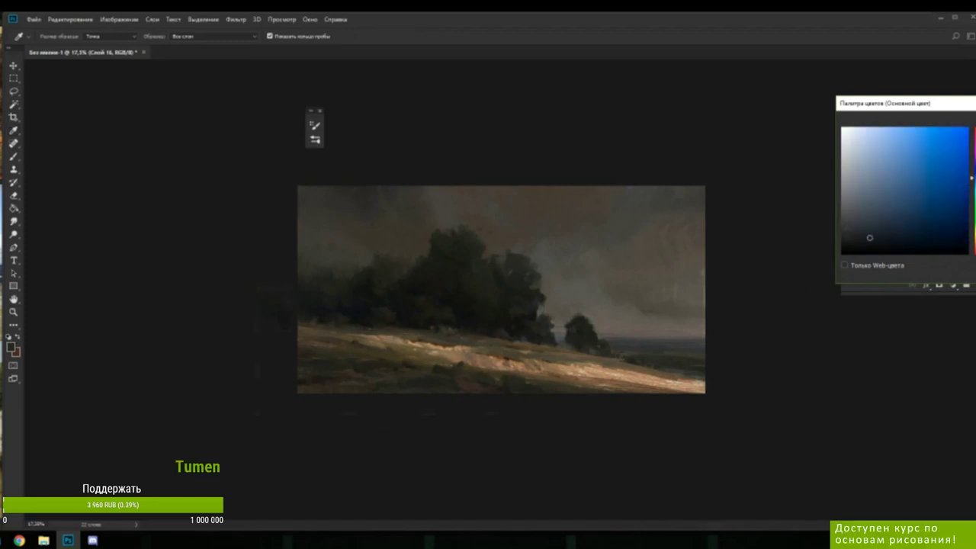
key("Return")
right_click(741, 283)
left_click_drag(742, 284, 734, 282)
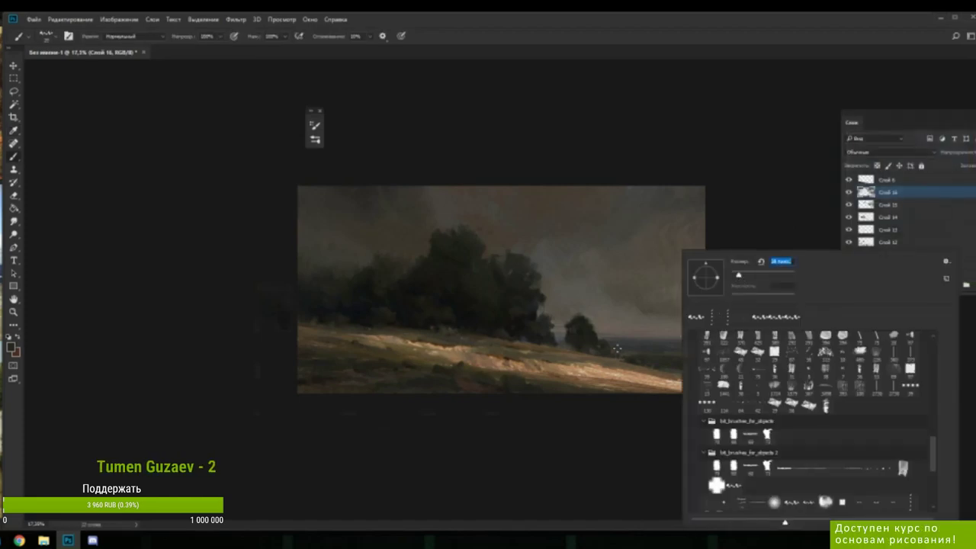
left_click(617, 348)
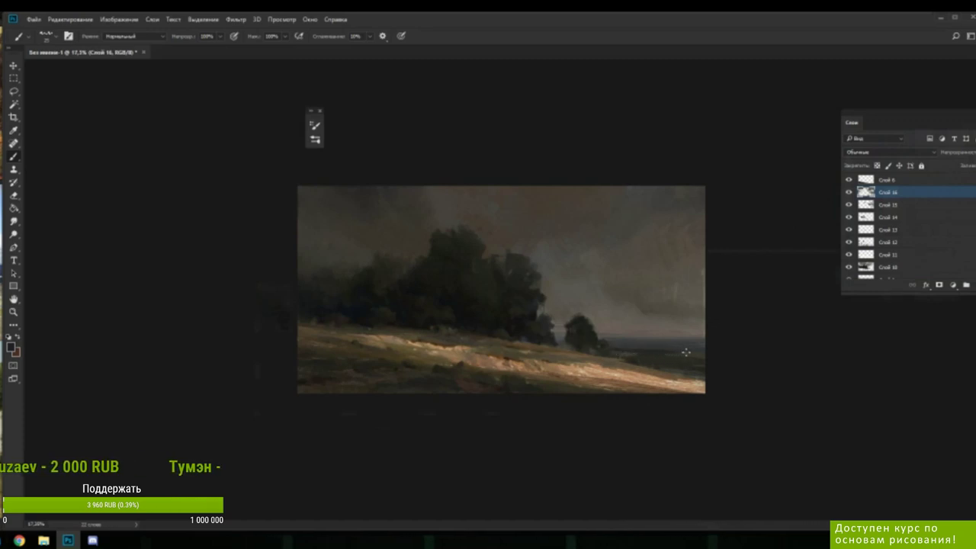
- Blend sampled dark green and blue-grey tones across the distant plain beyond the small tree
left_click(677, 353, "alt")
left_click(659, 350, "alt")
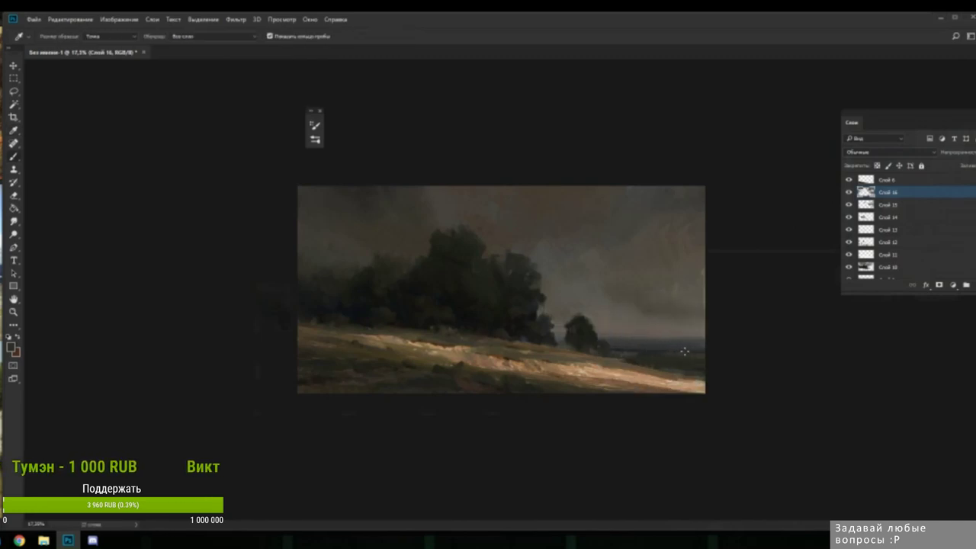
left_click(639, 350, "alt")
left_click(651, 350, "alt")
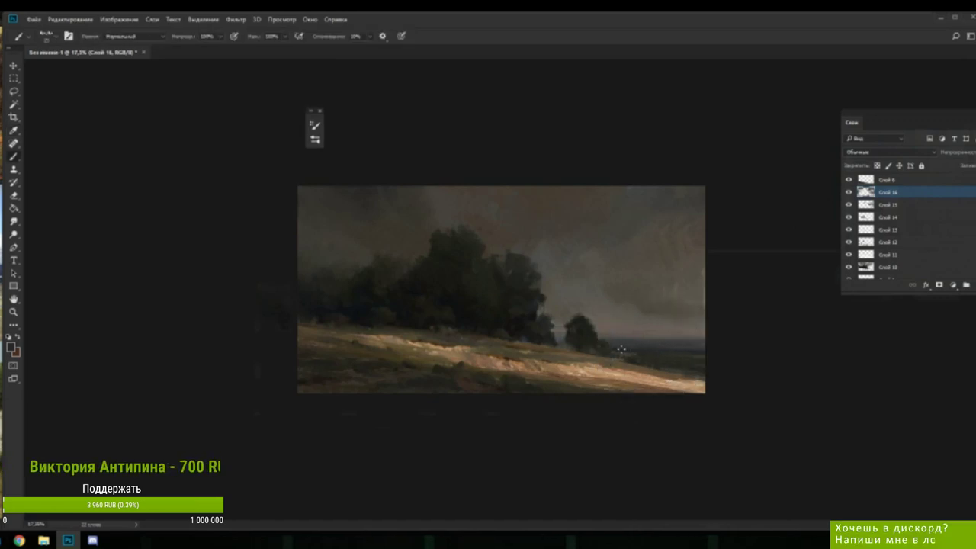
left_click(644, 349, "alt")
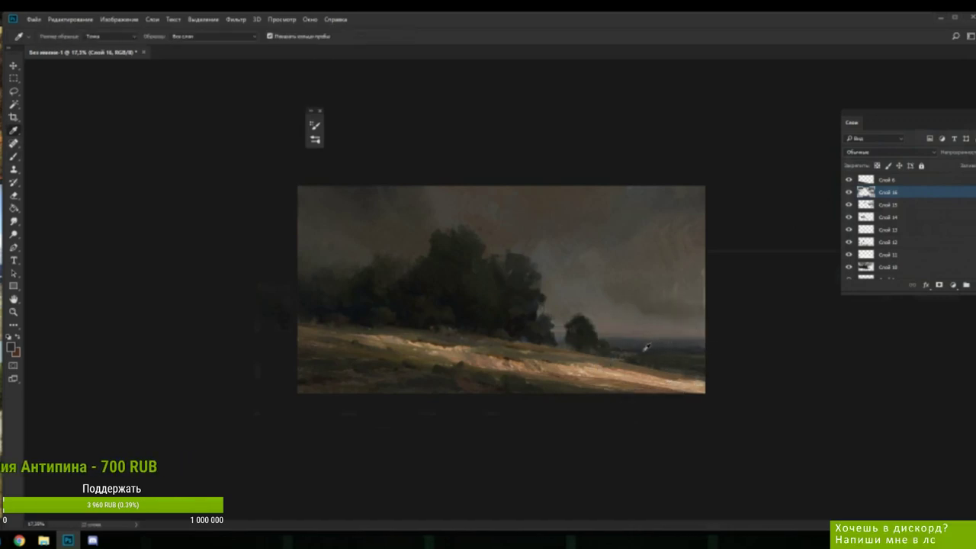
- Choose a slightly richer dark blue and work it with sampled plain tones into the distance just below the horizon
key("n")
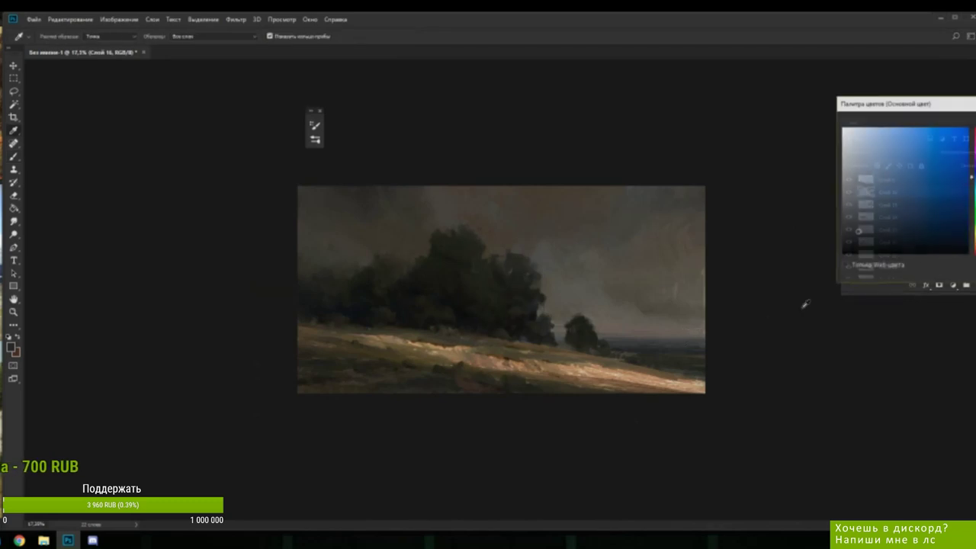
left_click(879, 227)
key("Return")
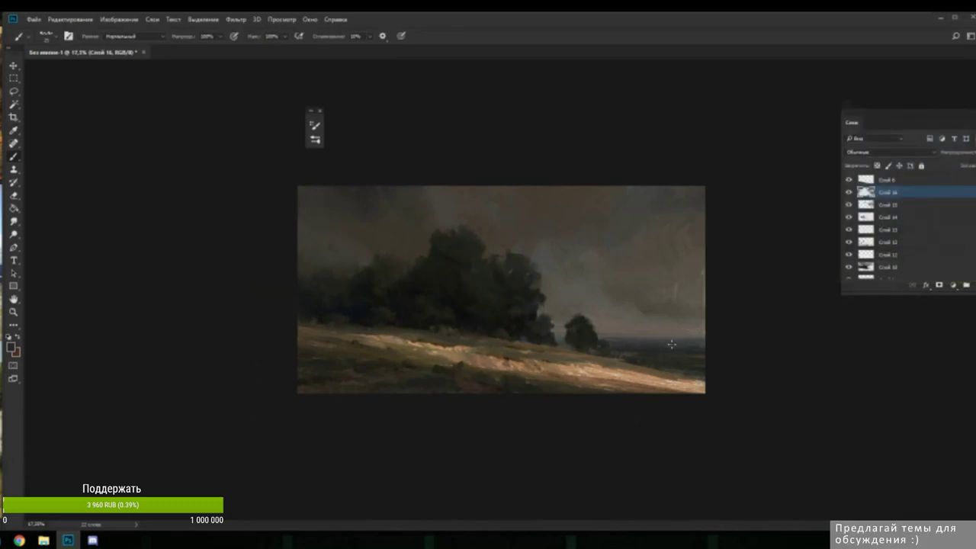
left_click(630, 347, "alt")
left_click(635, 345, "alt")
left_click(627, 344, "alt")
- Sample the sky above the horizon, pick a light grey from it and paint a thin bright streak across the distant plain
left_click(623, 331, "alt")
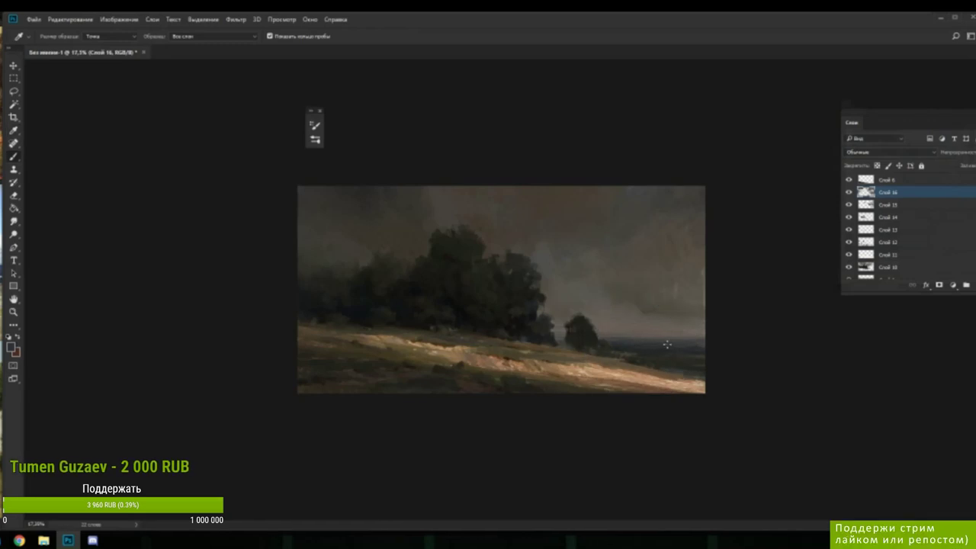
left_click(625, 333, "alt")
left_click(671, 331, "alt")
left_click(656, 321, "alt")
key("n")
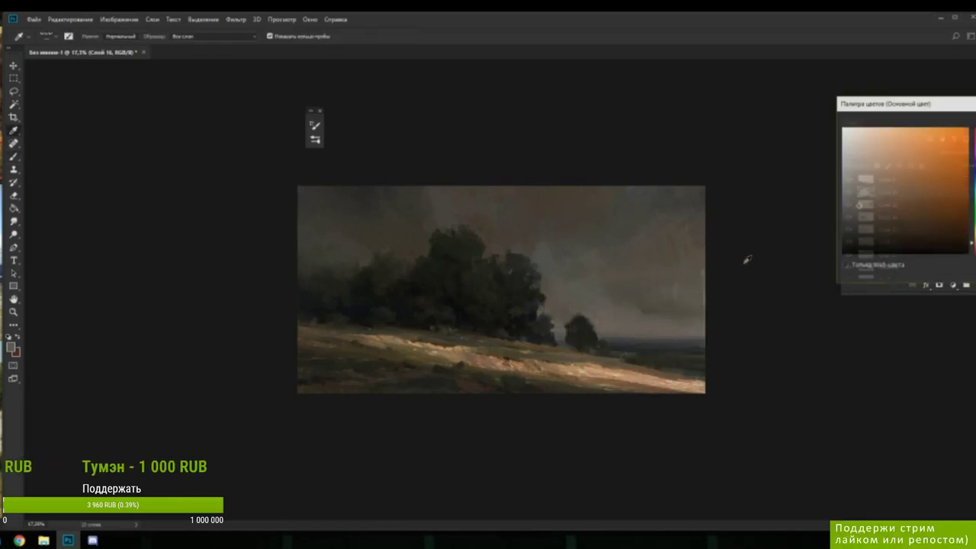
key("Return")
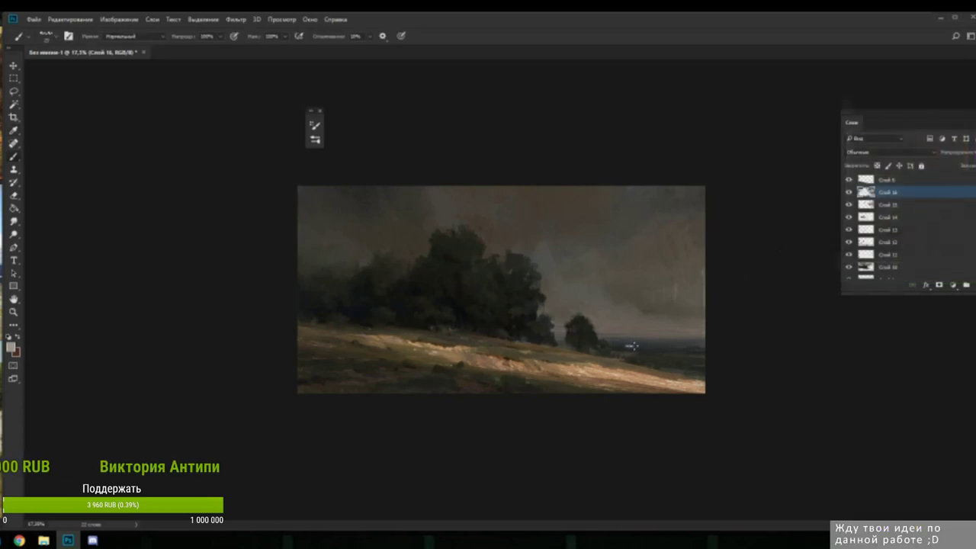
- Break up and soften the bright streak on the distant plain with sampled dark blue and grey tones
left_click(630, 345, "alt")
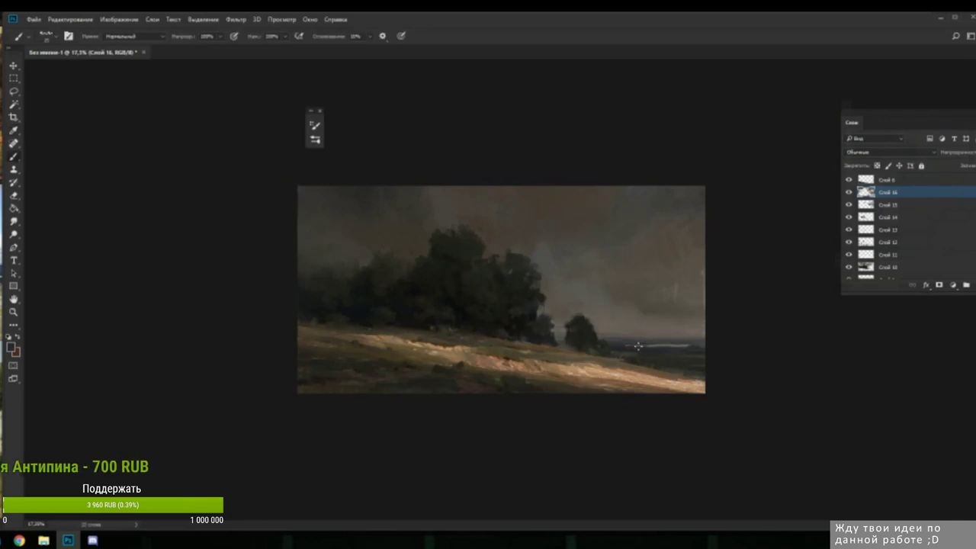
left_click(650, 347, "alt")
left_click(643, 346, "alt")
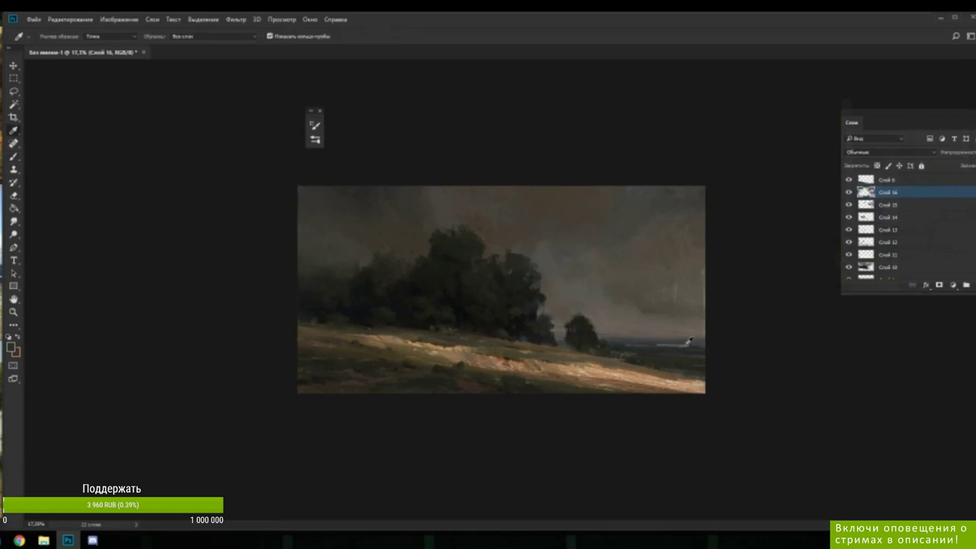
left_click(684, 342, "alt")
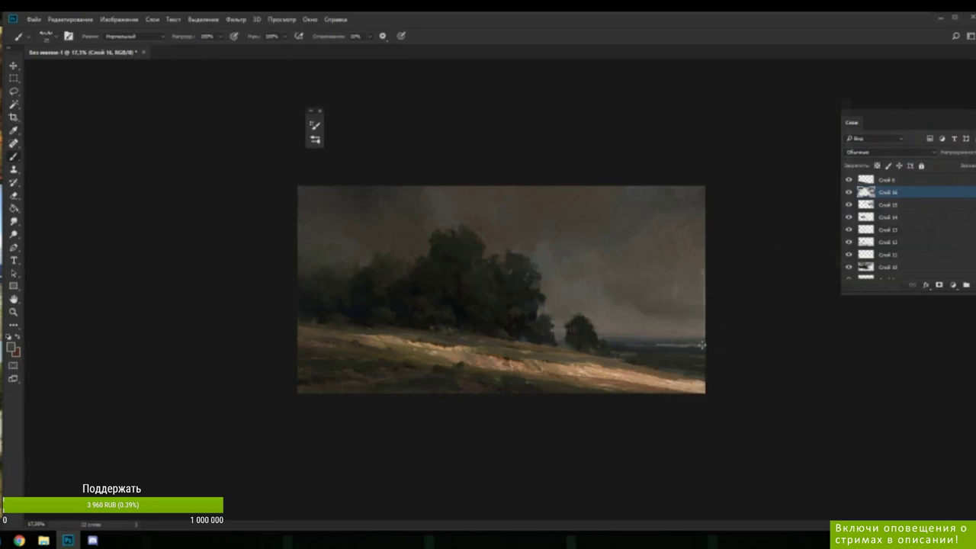
left_click(677, 344, "alt")
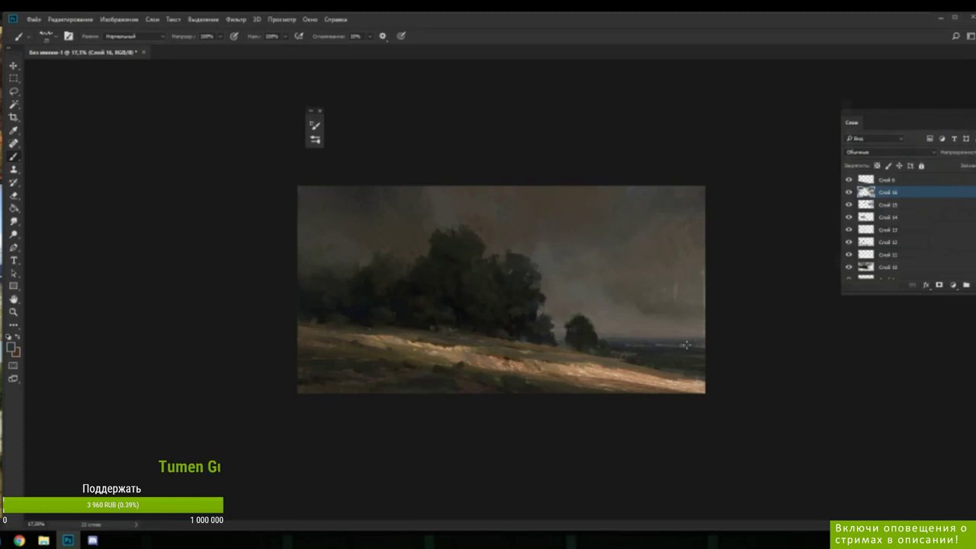
left_click(666, 342, "alt")
left_click(670, 338, "alt")
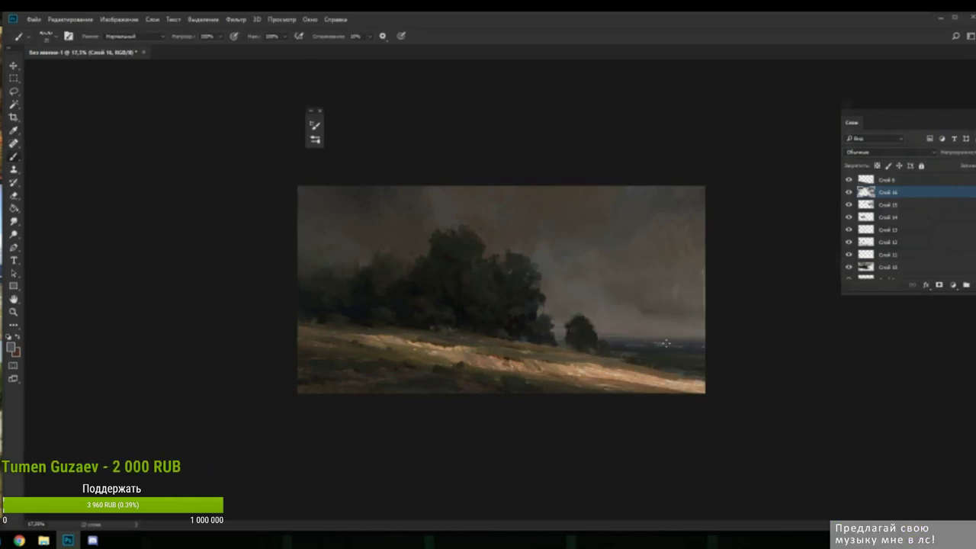
left_click(654, 342, "alt")
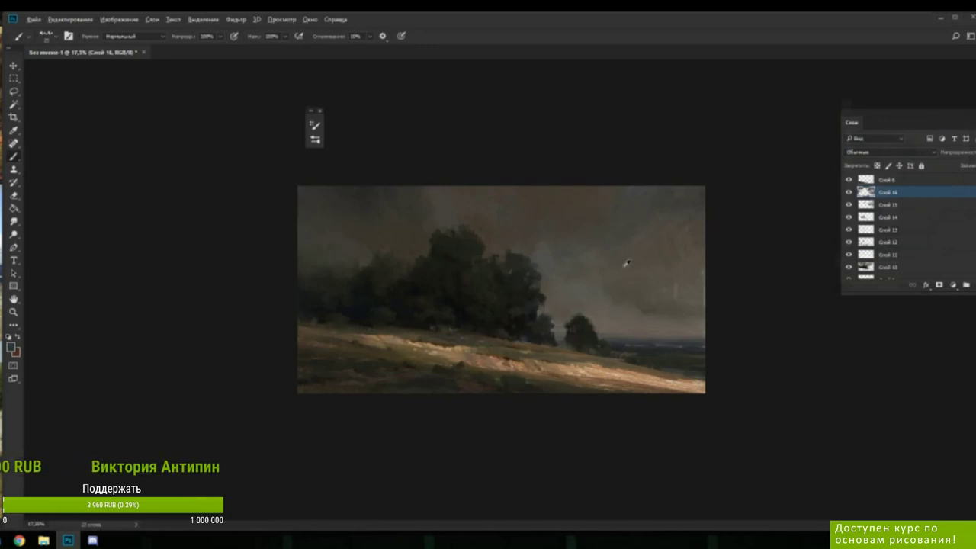
- Examine the whole composition at thumbnail and enlarged sizes, checking how the distant plain reads beside the small tree
scroll(609, 257, "down", 12)
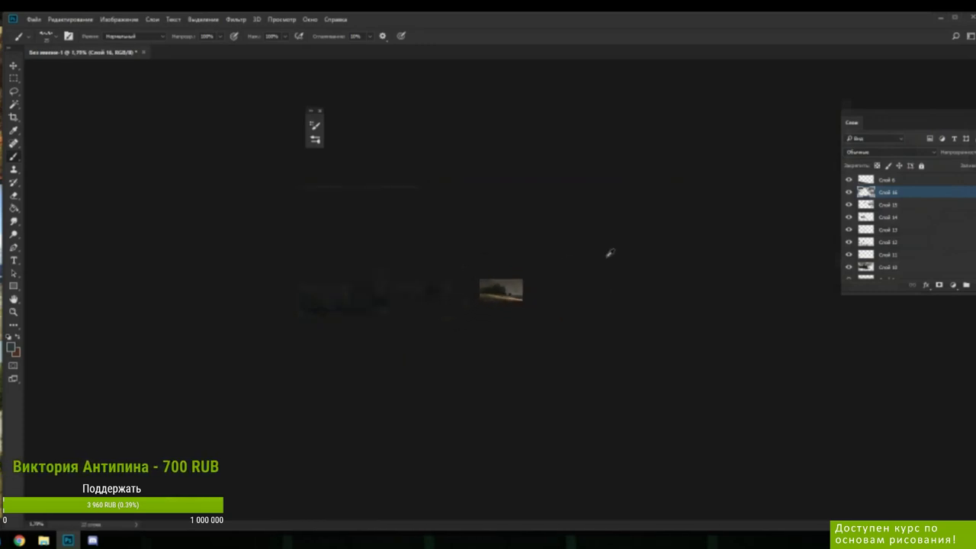
scroll(610, 253, "down", 1)
scroll(608, 253, "up", 2)
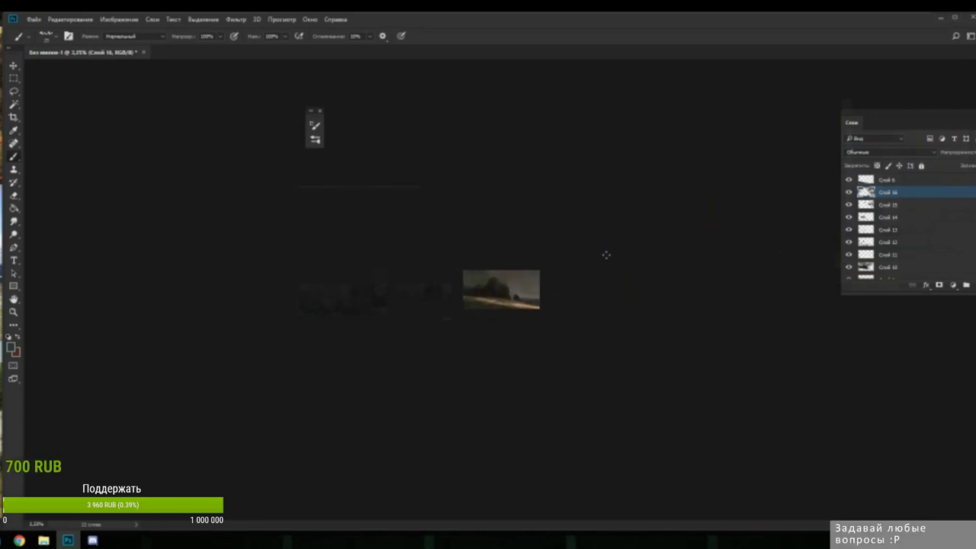
scroll(606, 254, "up", 6)
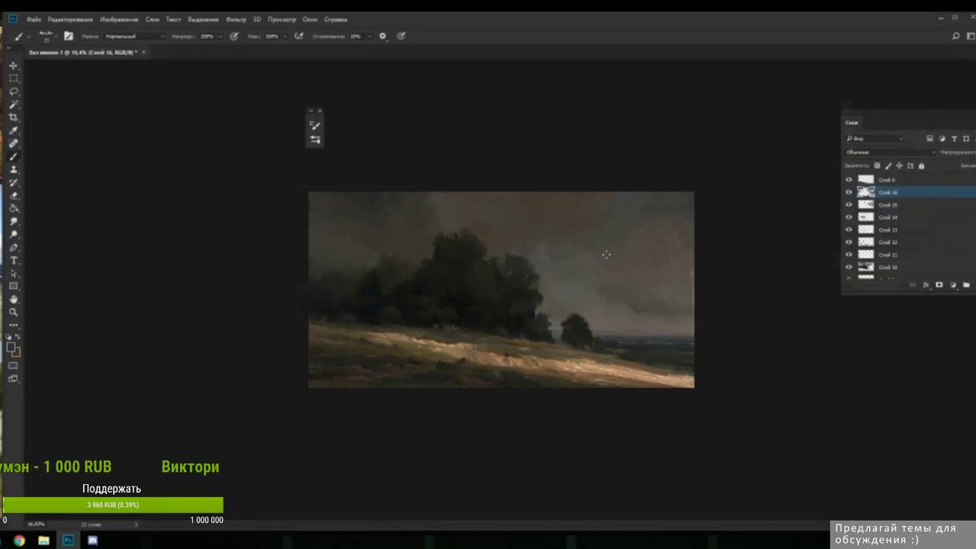
left_click(623, 338)
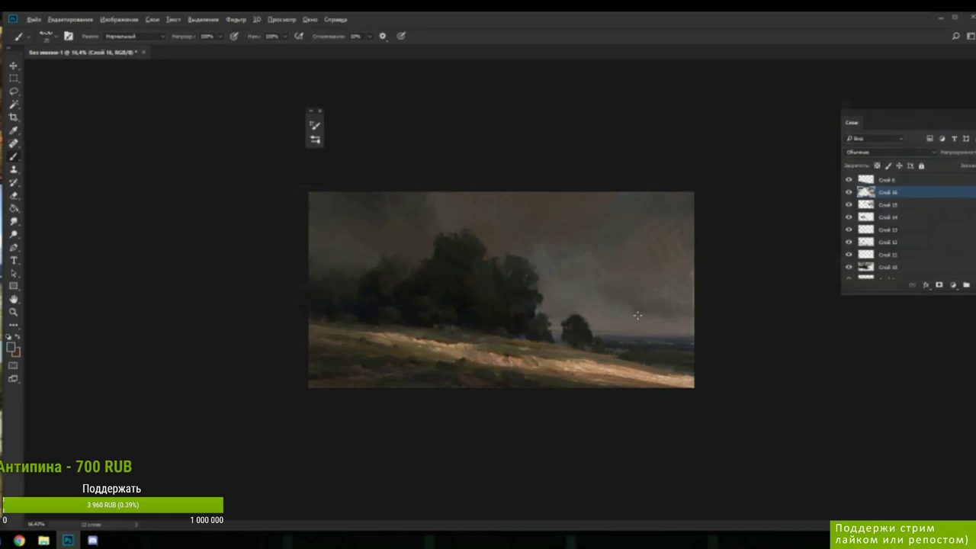
scroll(638, 315, "up", 5)
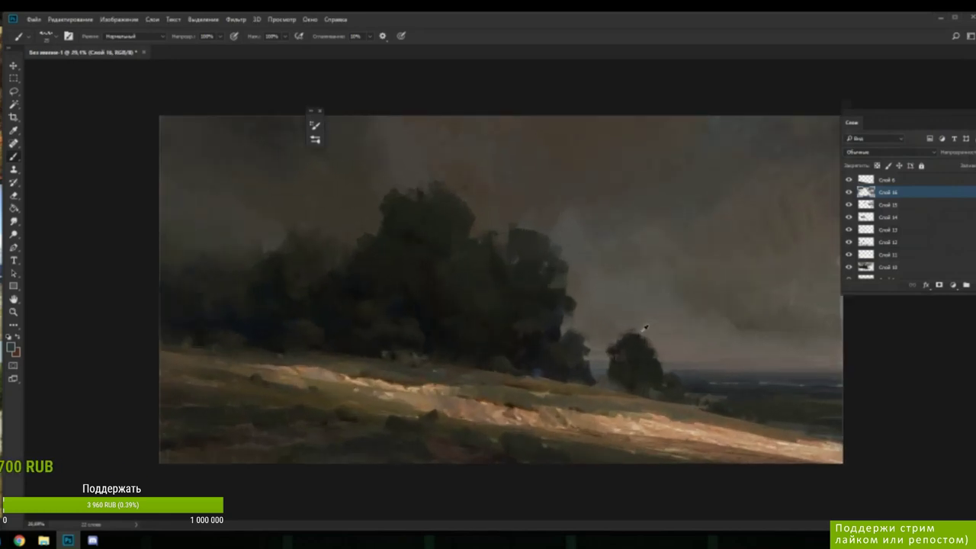
scroll(644, 327, "up", 1)
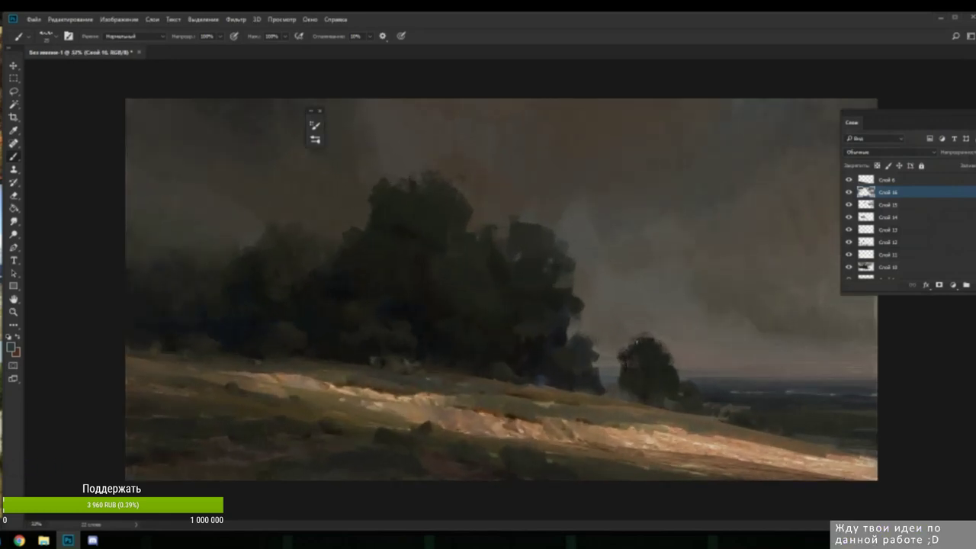
scroll(665, 376, "down", 3)
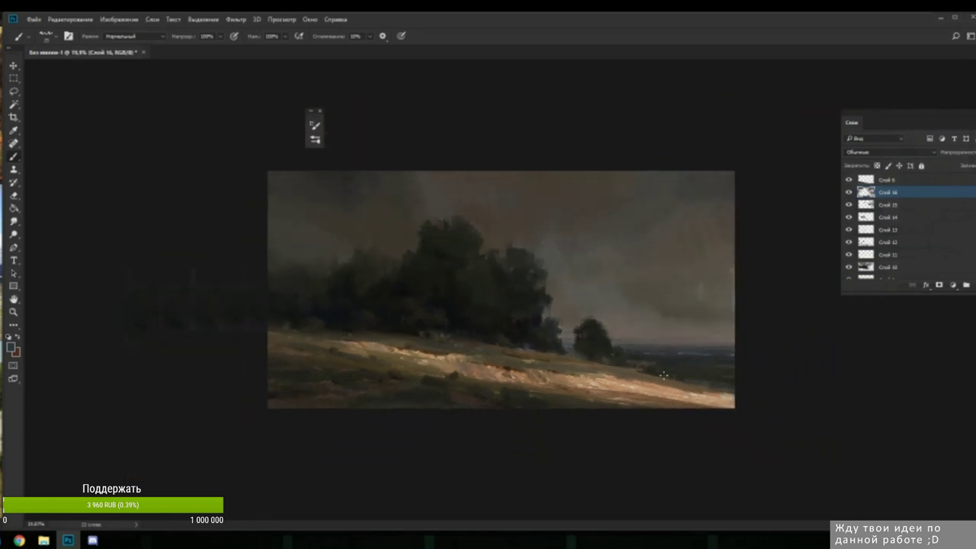
scroll(663, 374, "down", 1)
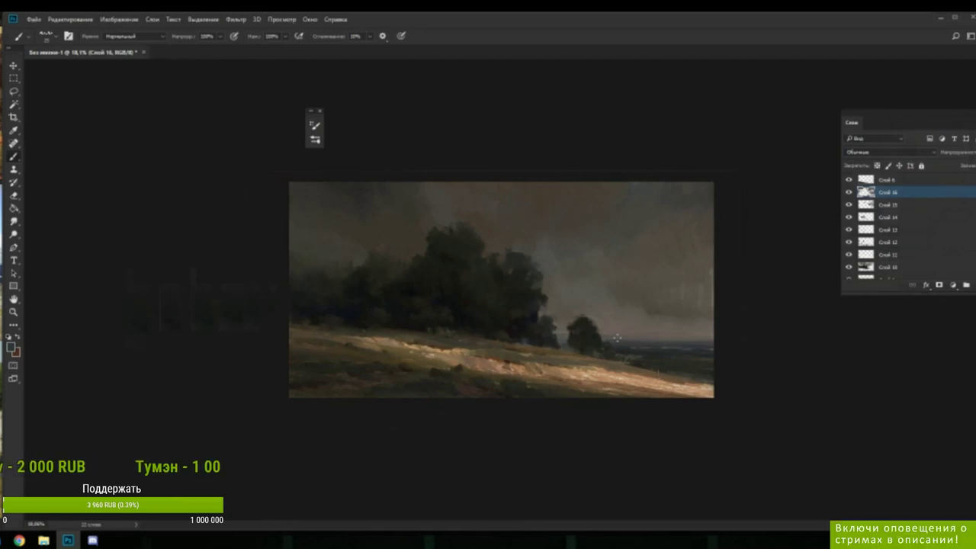
- Paint the near part of the plain above the sunlit slope with sampled dark tones and a dark desaturated green
left_click(641, 356, "alt")
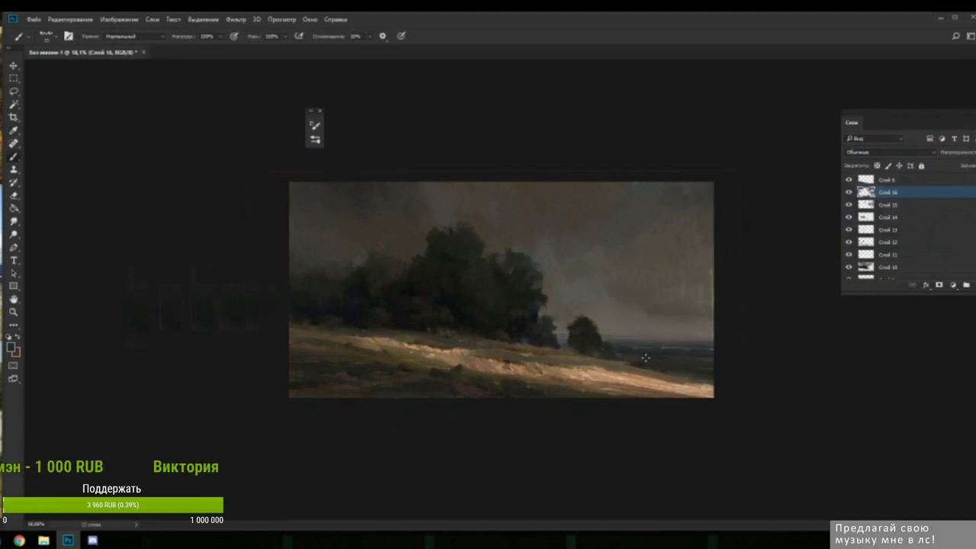
left_click(632, 359, "alt")
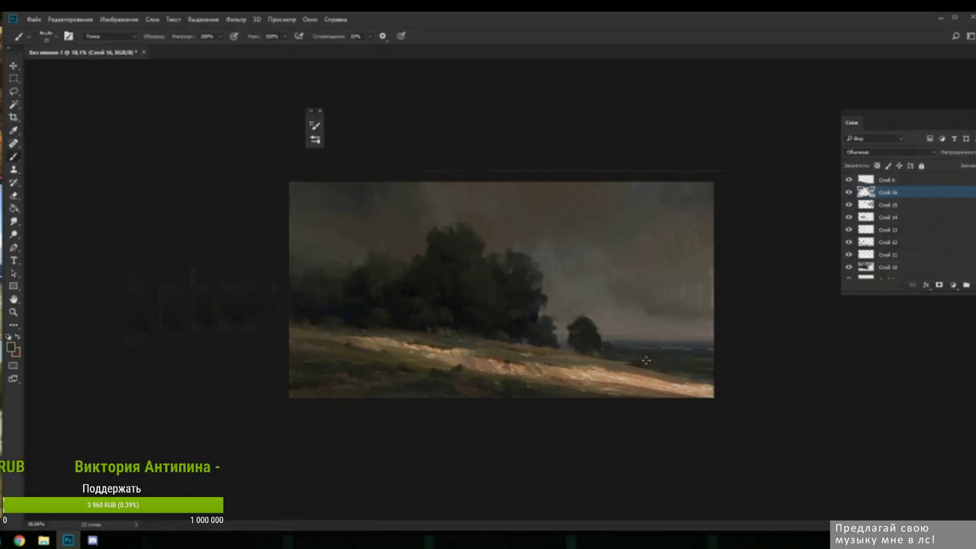
left_click(664, 358, "alt")
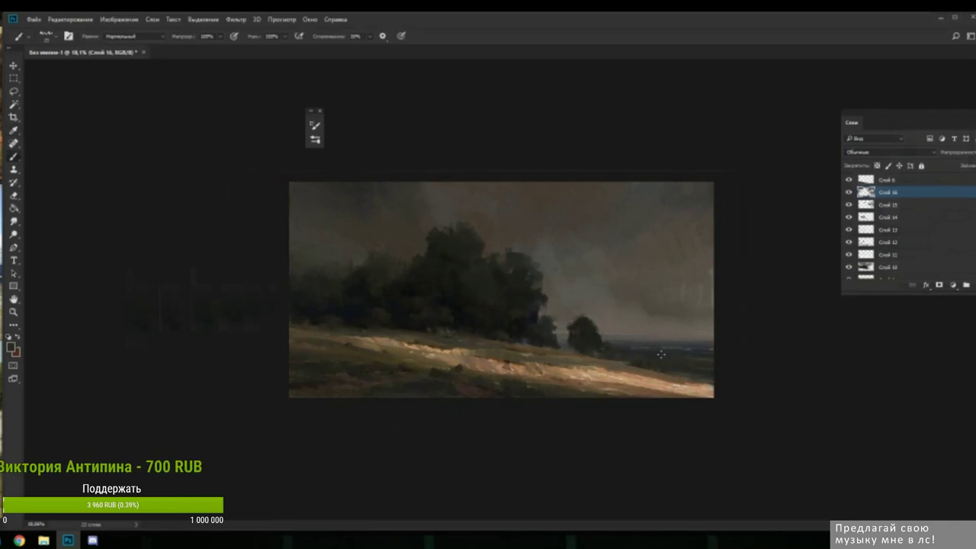
left_click(845, 237)
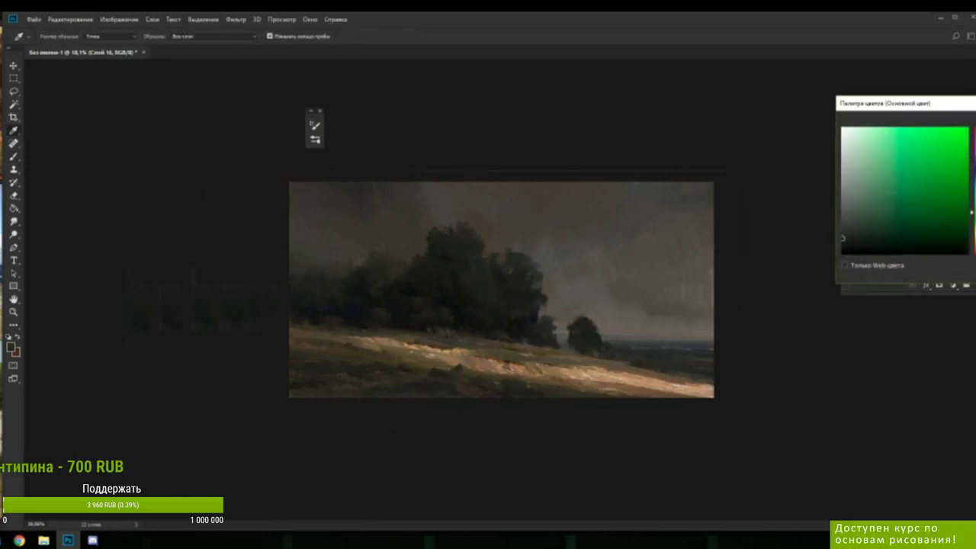
key("Return")
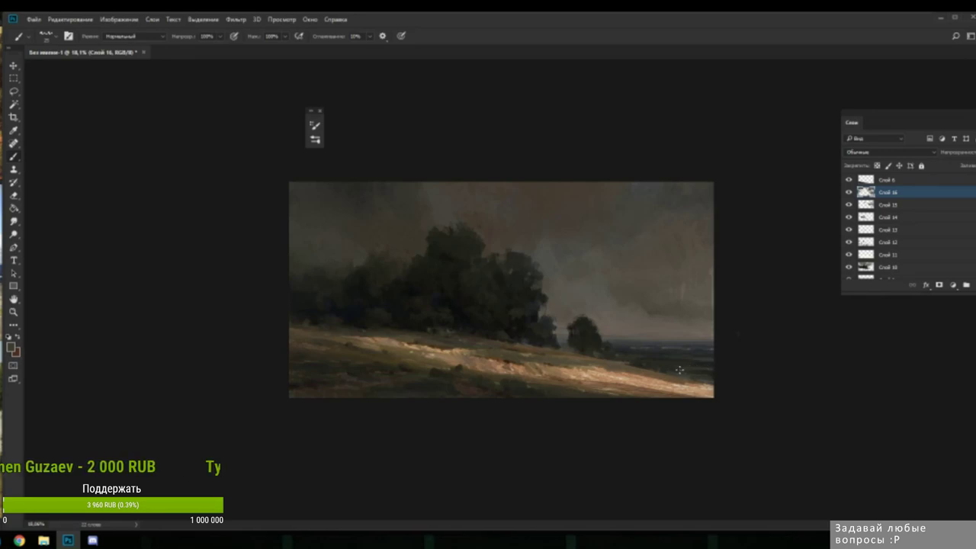
left_click(669, 366)
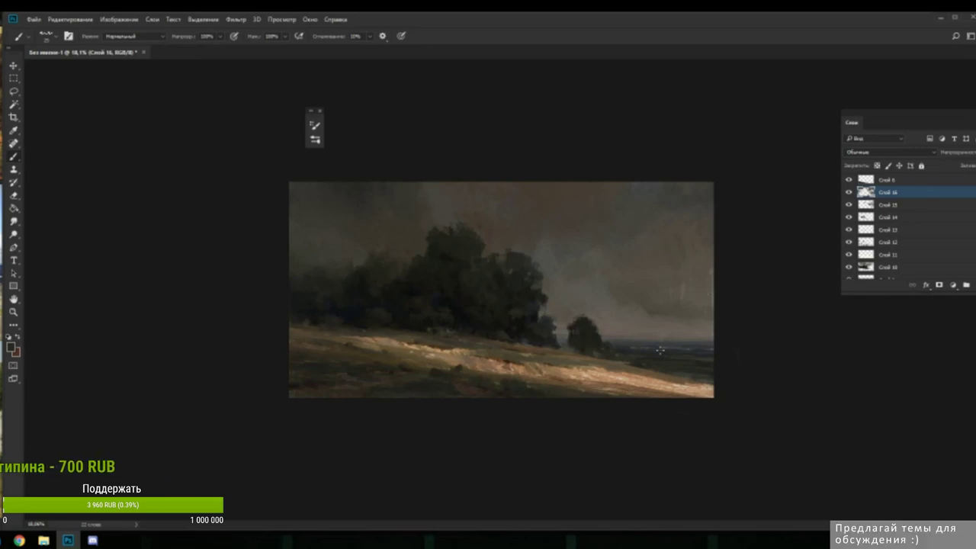
- Rework the grass at the foot of the small tree with sampled olive, brown and dark foliage tones
left_click(642, 365, "alt")
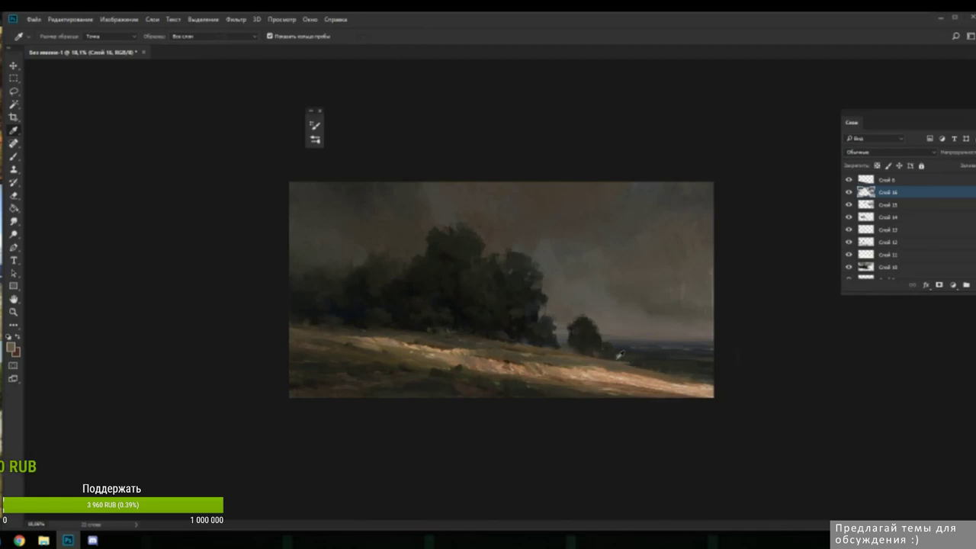
left_click(505, 339, "alt")
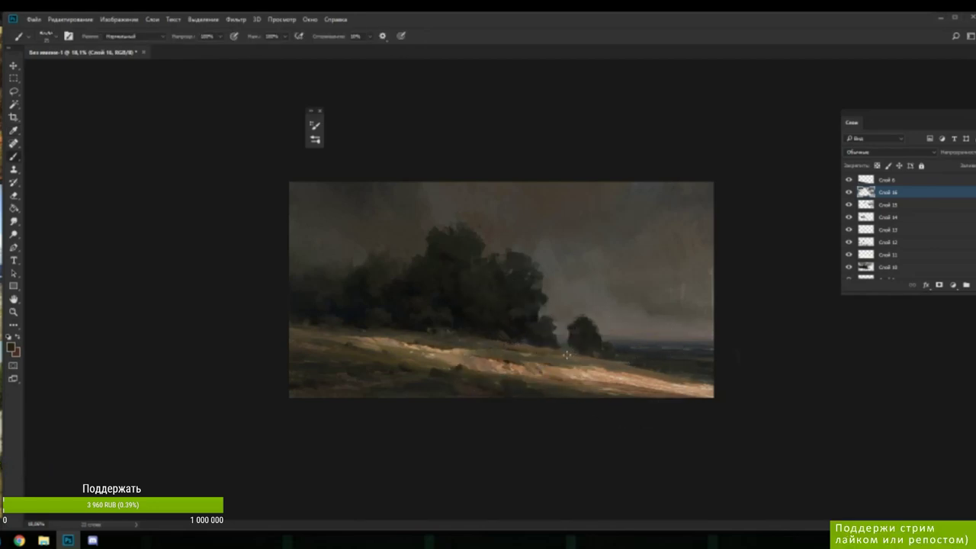
left_click(587, 353, "alt")
left_click(592, 354, "alt")
left_click(582, 356, "alt")
left_click(595, 358, "alt")
left_click(579, 354, "alt")
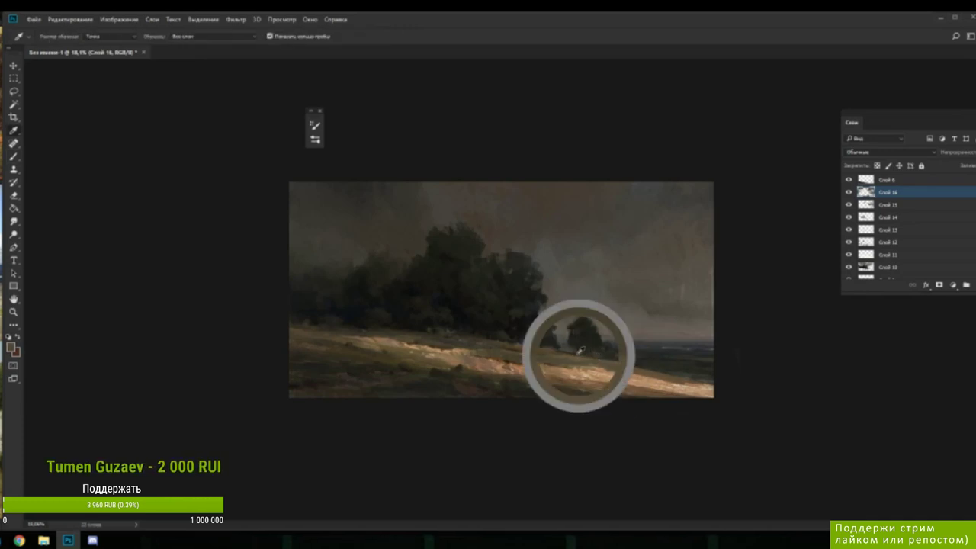
left_click(592, 347, "alt")
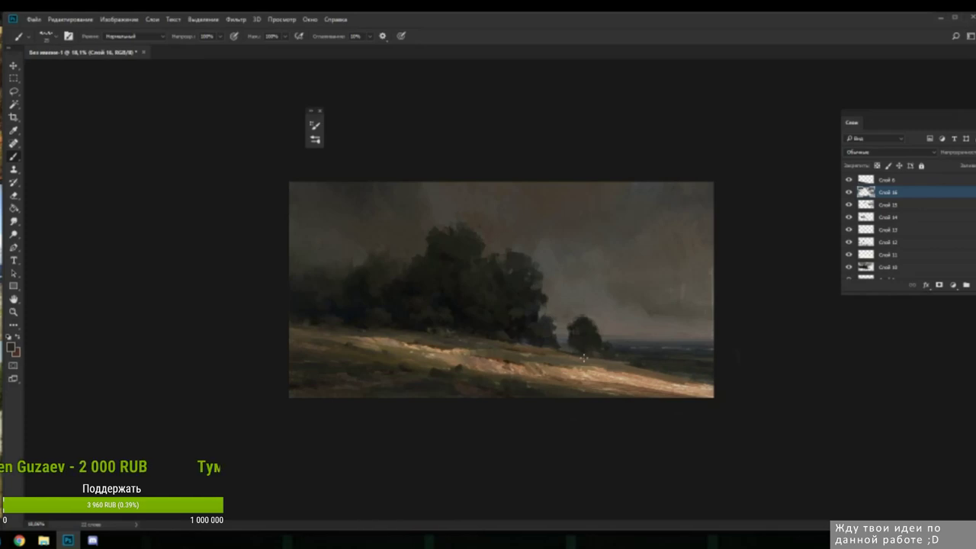
- Sample grass and near-black tones along the slope's edge beside the small tree and check the brush presets
left_click(615, 358, "alt")
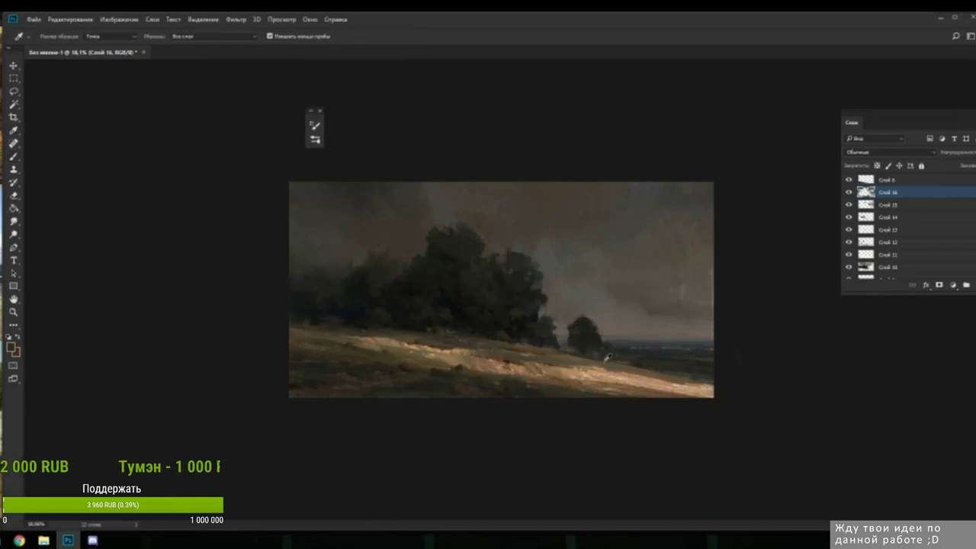
left_click(636, 363, "alt")
right_click(612, 332)
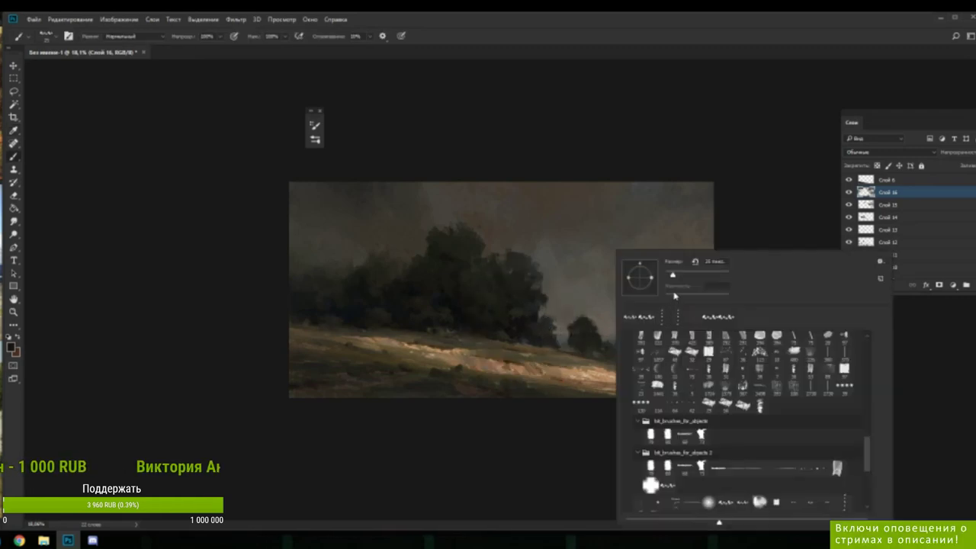
key("Escape")
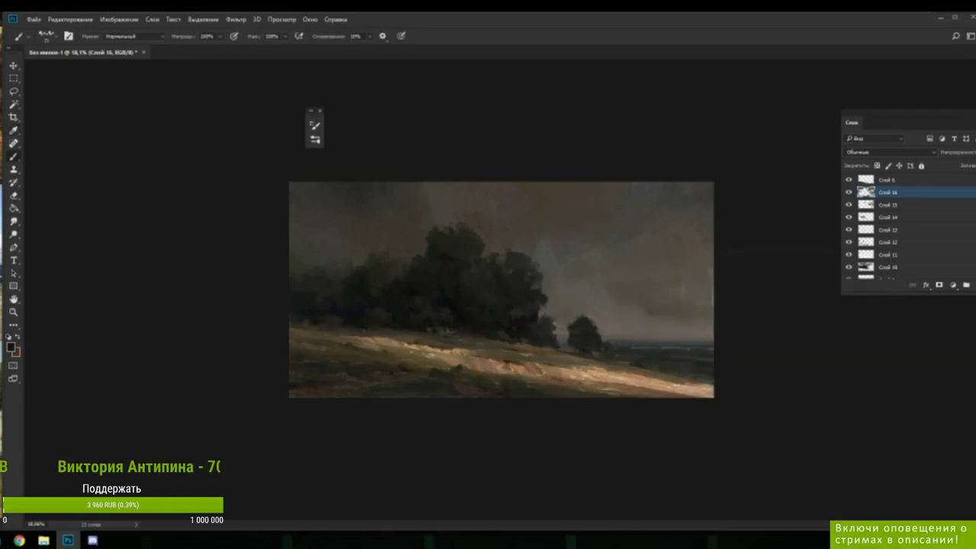
- Shape the base of the small tree and its shadow on the grass with sampled dark foliage and grass tones
left_click(593, 344, "alt")
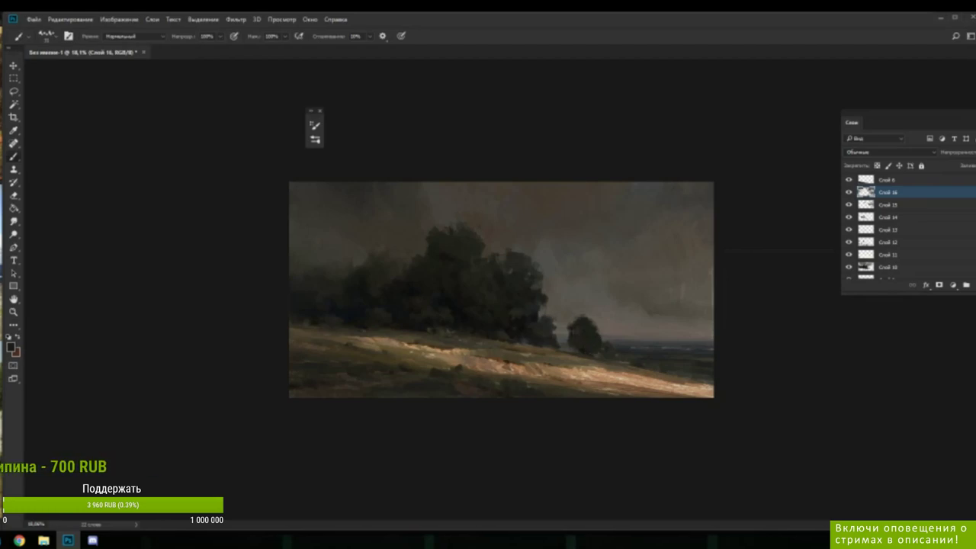
left_click(589, 354, "alt")
left_click(588, 349, "alt")
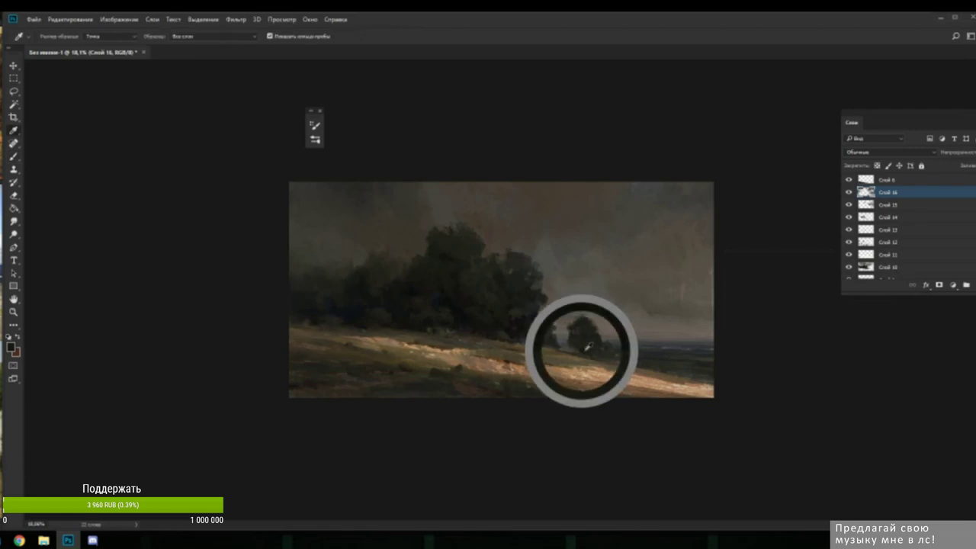
left_click(595, 343, "alt")
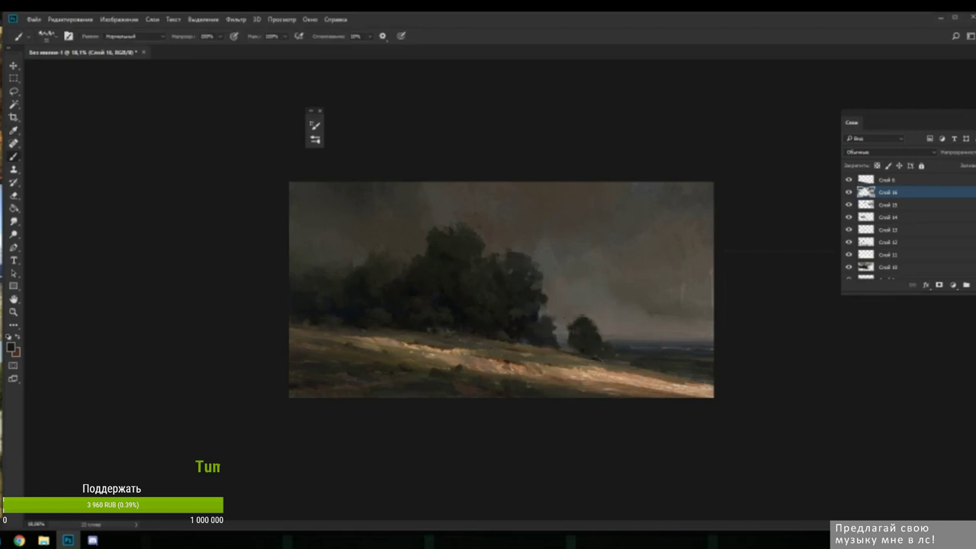
left_click(605, 350, "alt")
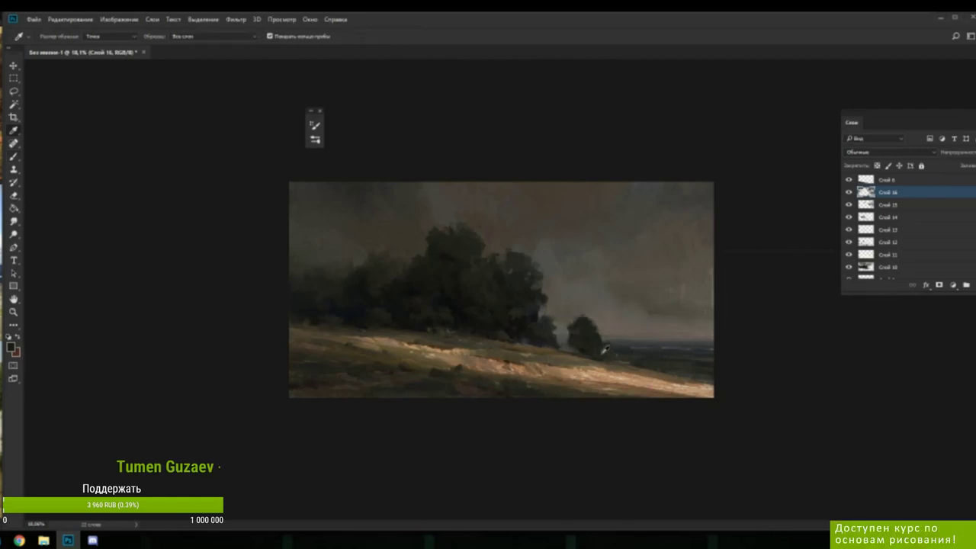
left_click(602, 354, "alt")
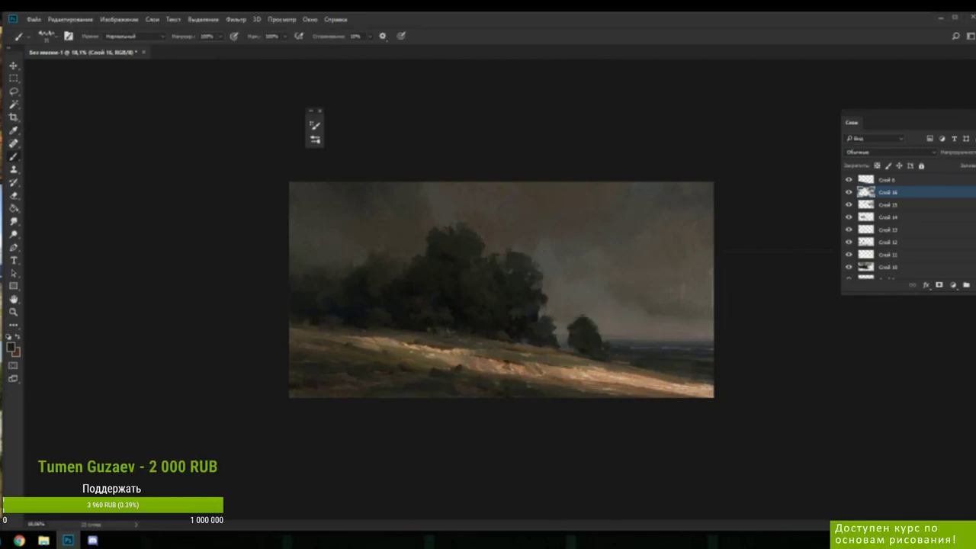
left_click(593, 350, "alt")
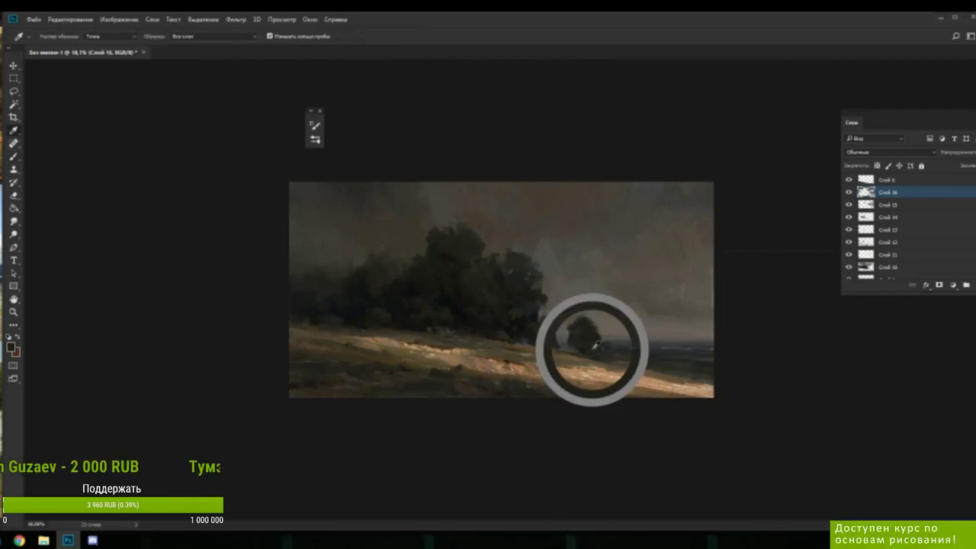
- Blend the grass edge between the large tree group and the small tree with sampled olive and near-black tones
left_click(565, 347, "alt")
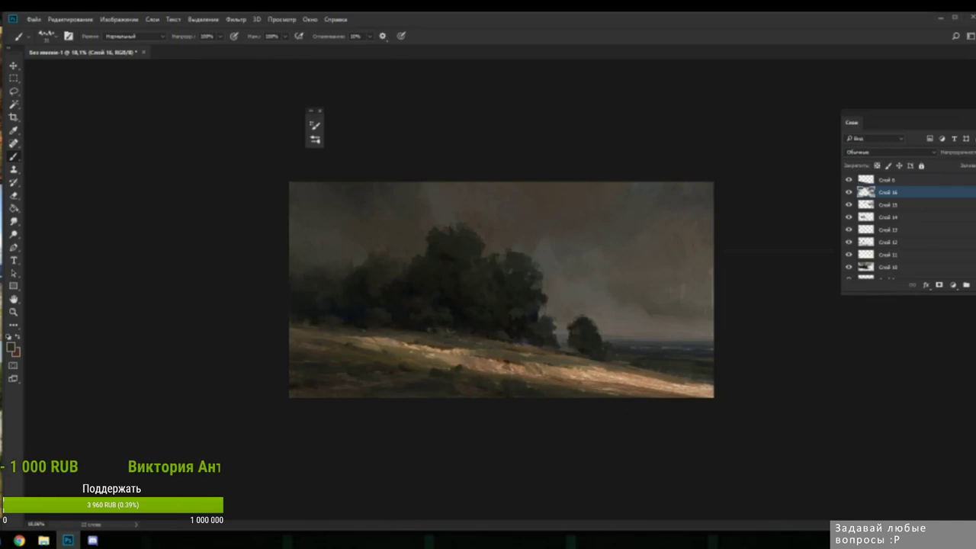
left_click(517, 334, "alt")
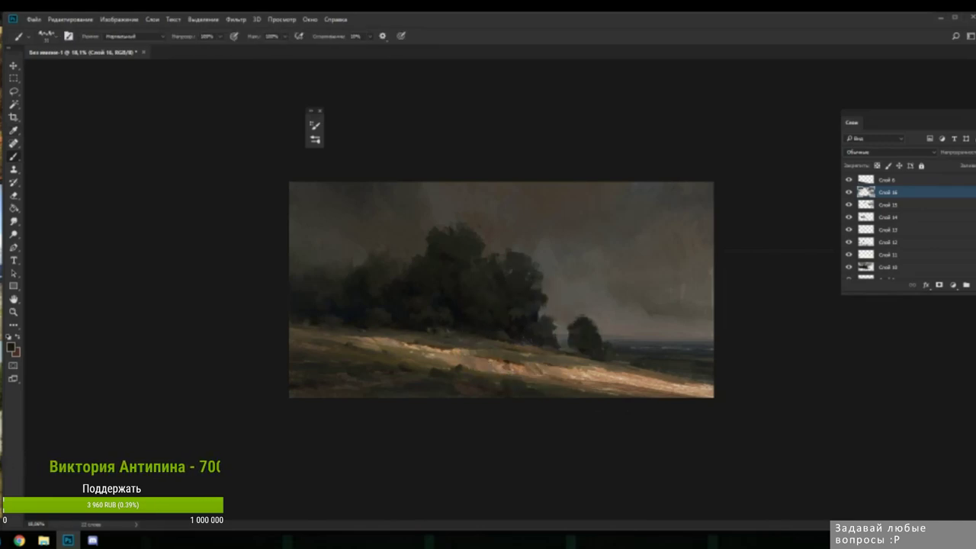
left_click(534, 347, "alt")
left_click(561, 348, "alt")
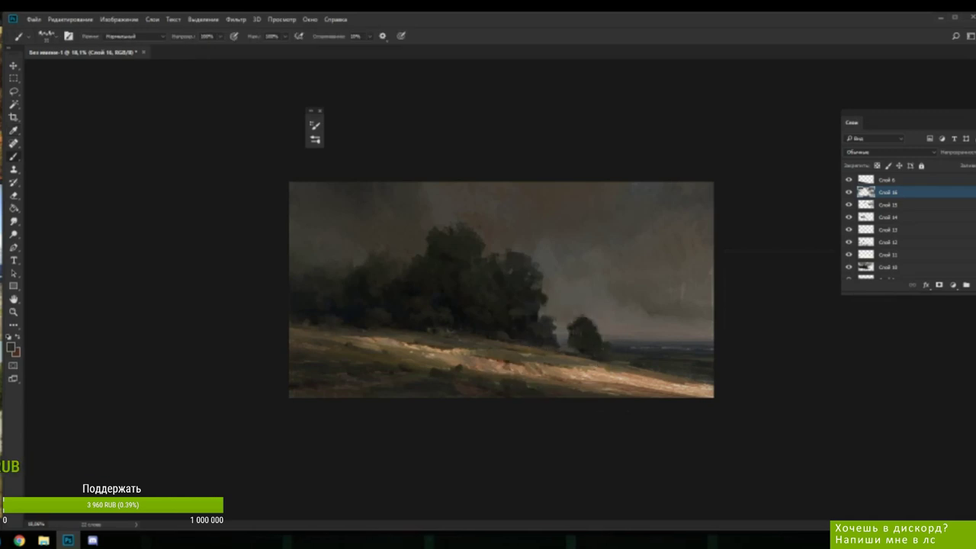
- Check the composition at reduced and enlarged sizes and compare it with layer Слой 16 hidden and shown
key("ctrl+minus")
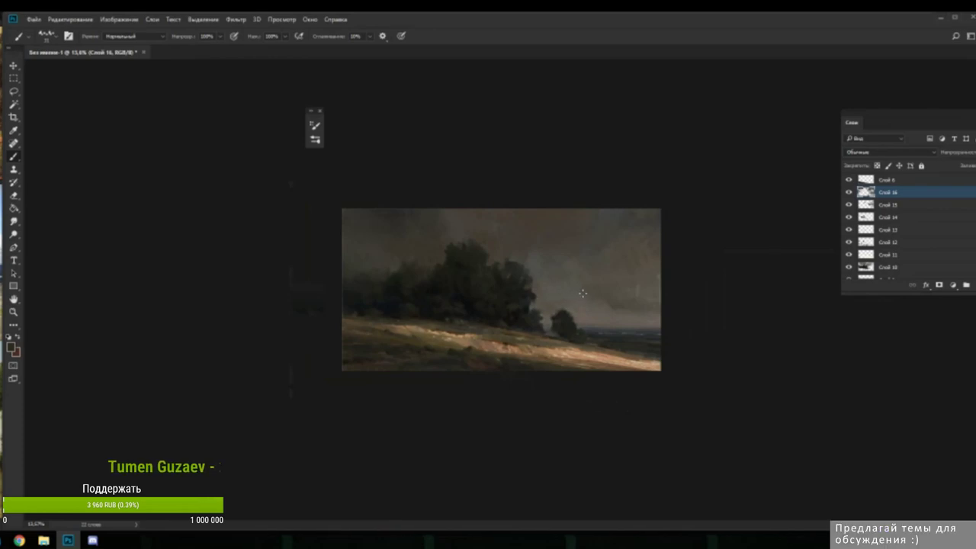
key("ctrl+plus")
key("ctrl+plus")
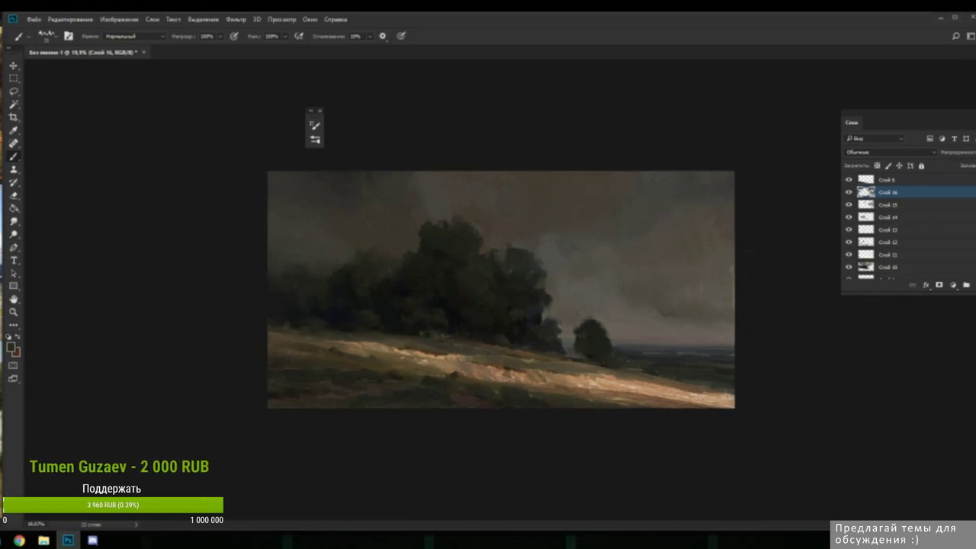
left_click(849, 194)
left_click(849, 194)
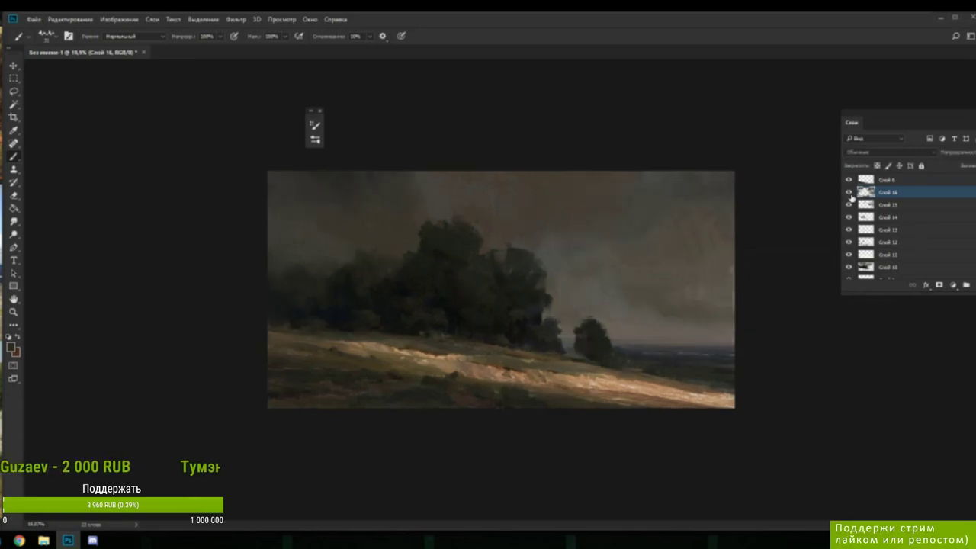
- Touch up the distant plain beyond the small tree with sampled plain tones and a smaller brush
key("i")
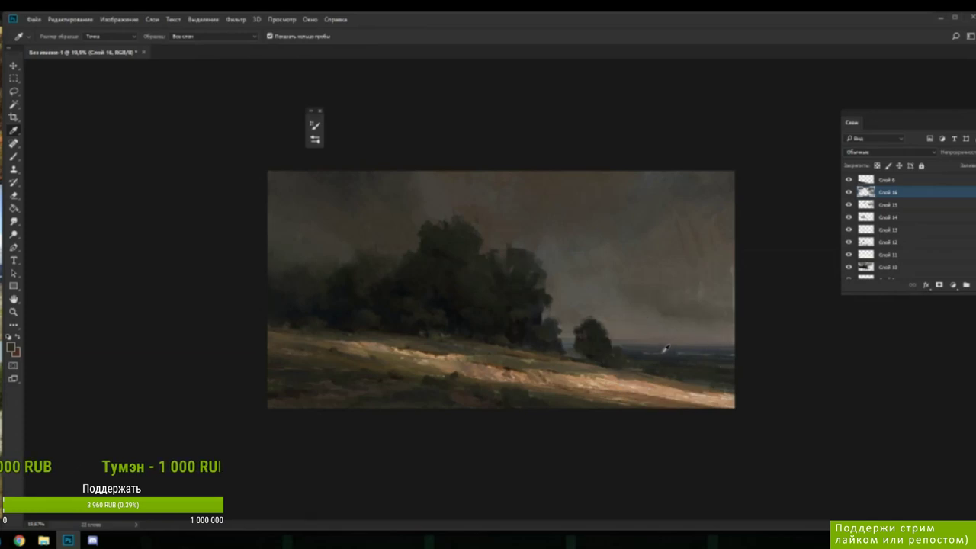
left_click(654, 353)
key("b")
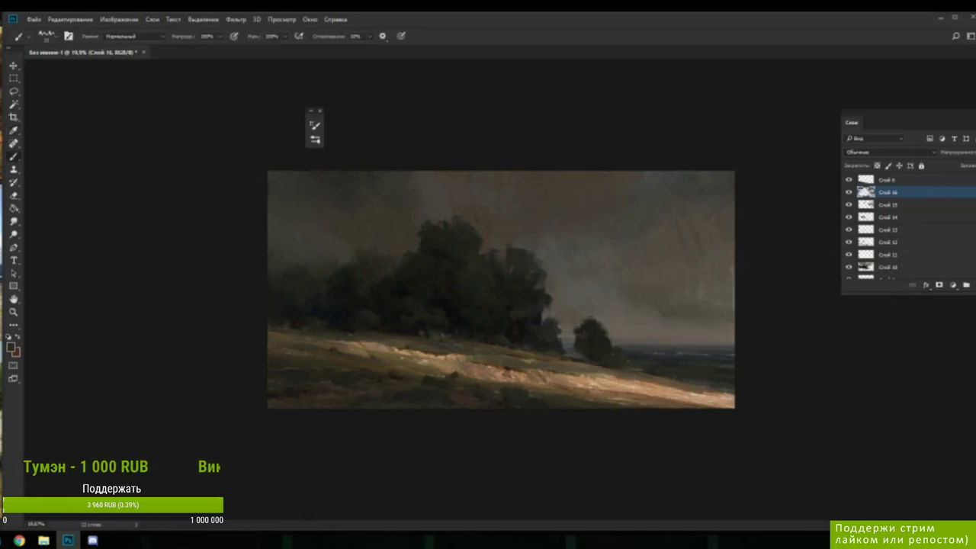
left_click(683, 353, "alt")
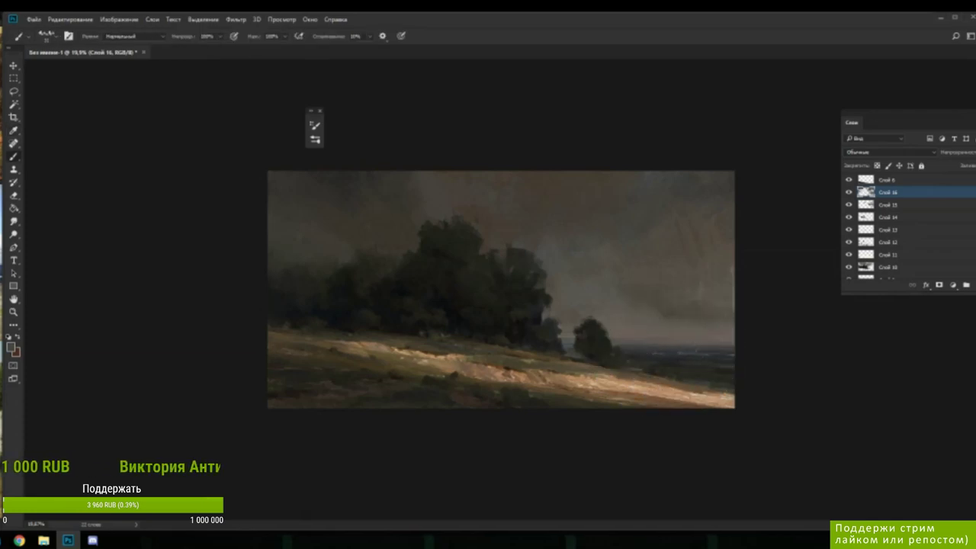
right_click(684, 353)
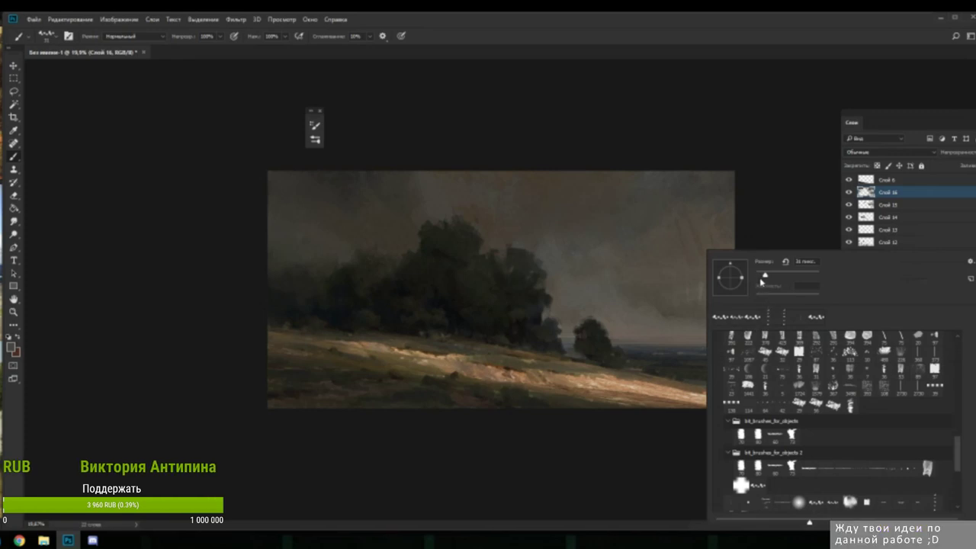
left_click(679, 353)
- Paint a thin horizontal band across the far plain just below the horizon with sampled grey-blue tones
left_click(733, 351, "alt")
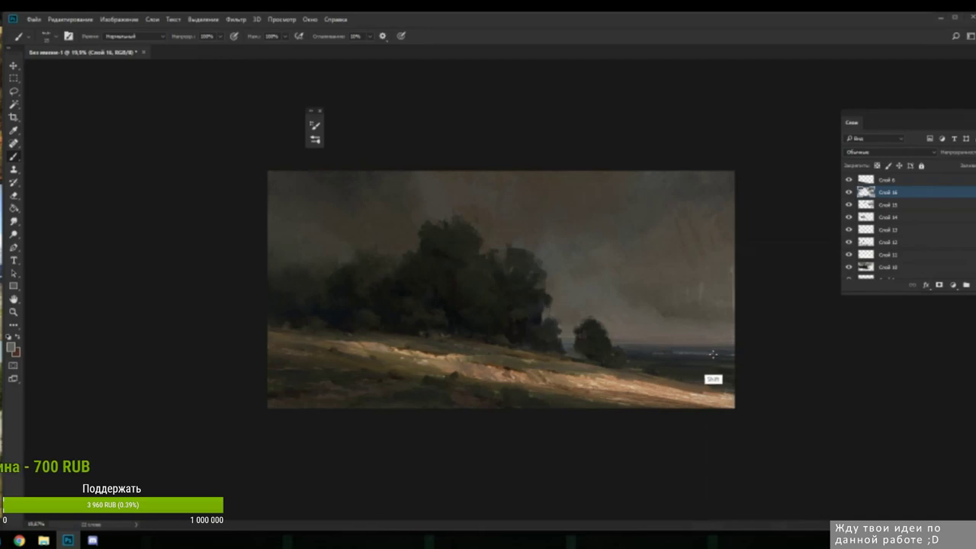
left_click(671, 345, "alt")
left_click_drag(671, 352, 709, 350)
key("b")
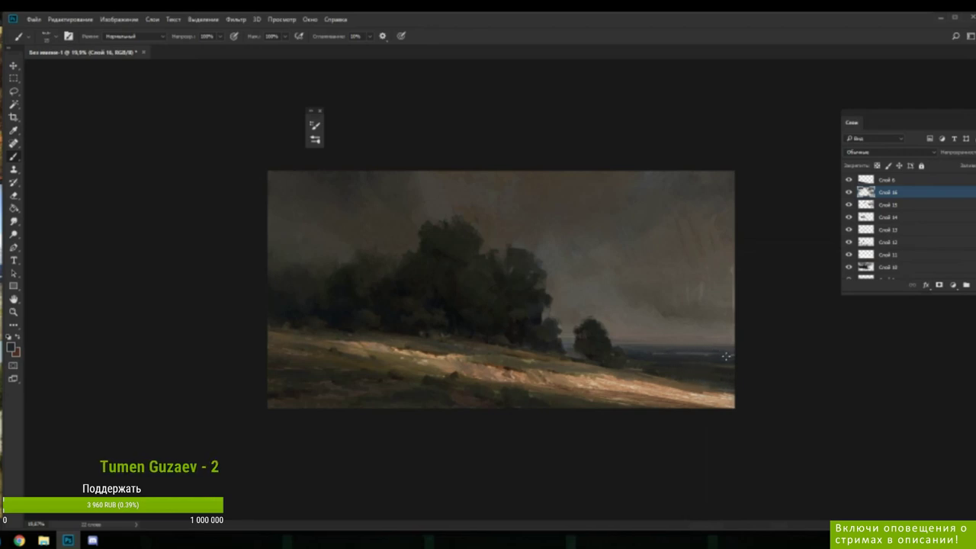
key("i")
left_click(686, 349)
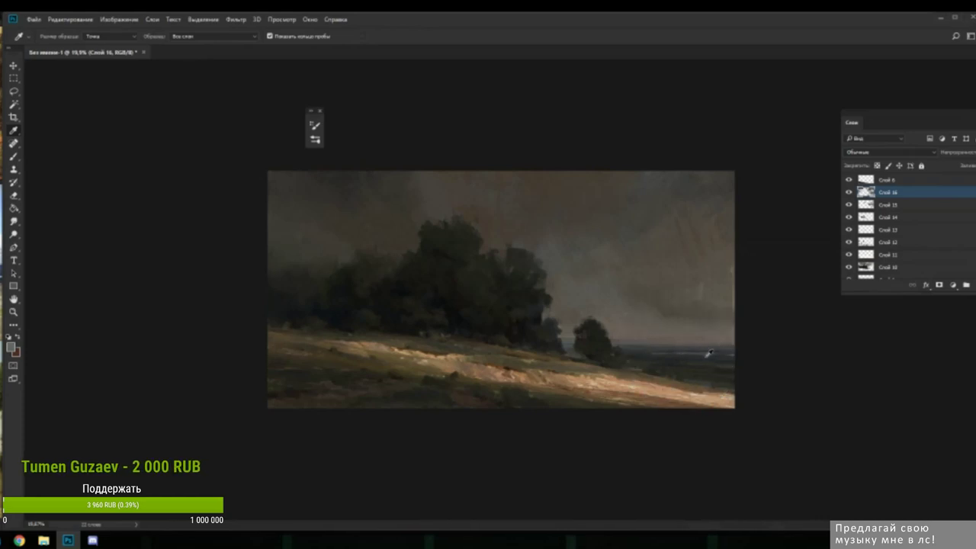
key("b")
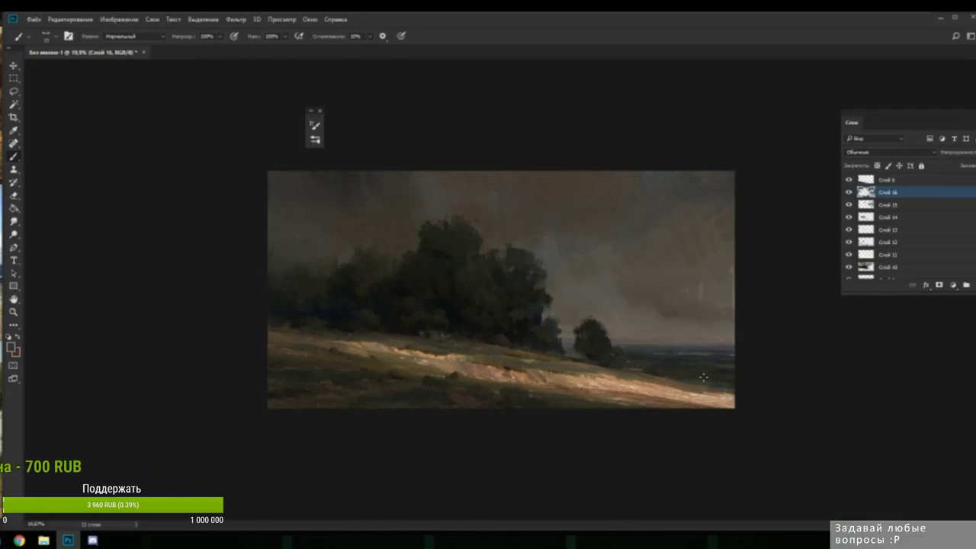
- Break up the middle of the distant plain with sampled dark foliage and muted plain tones
left_click(670, 353, "alt")
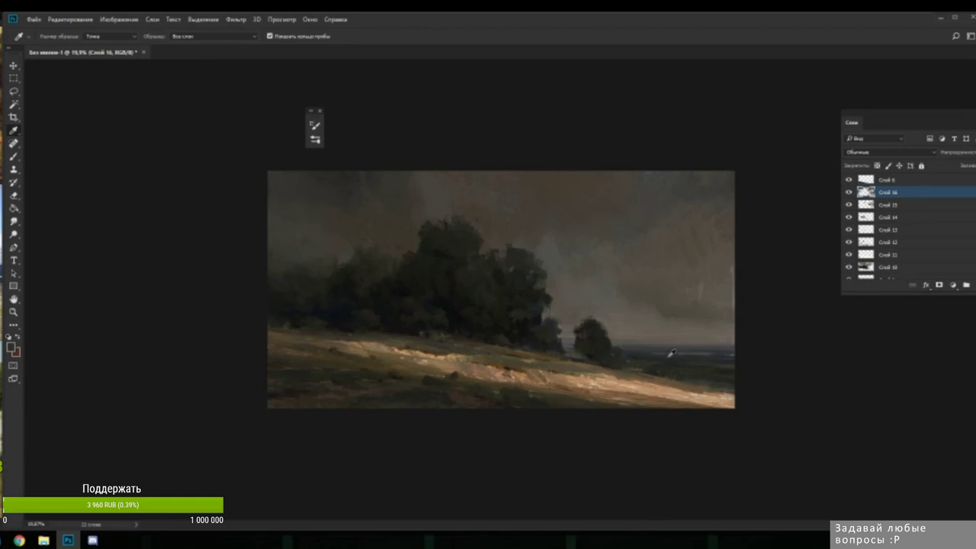
left_click(536, 336, "alt")
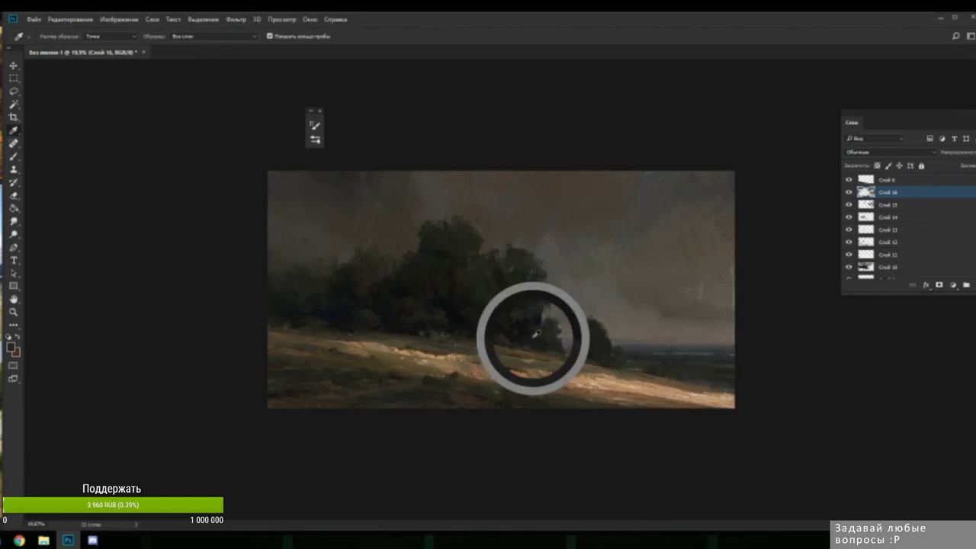
left_click(680, 354, "alt")
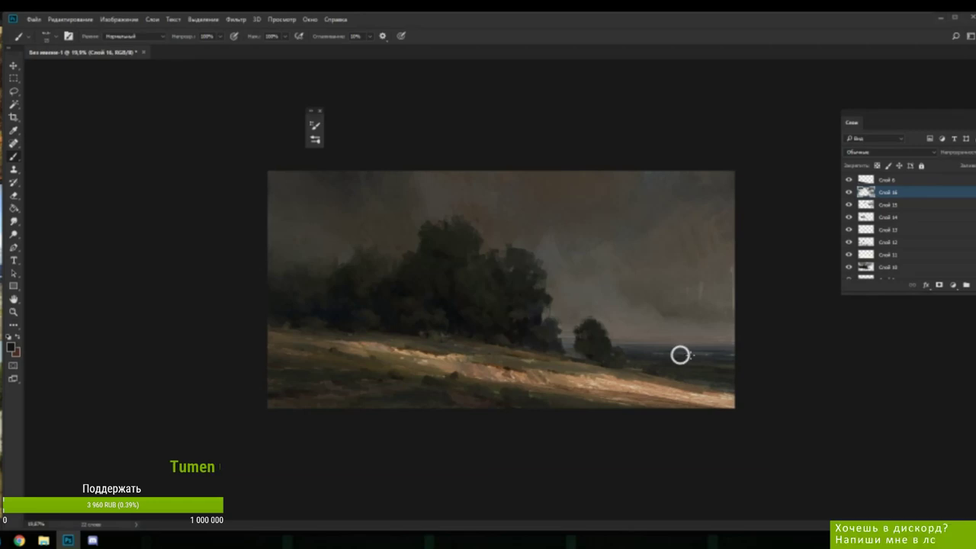
left_click(680, 355, "alt")
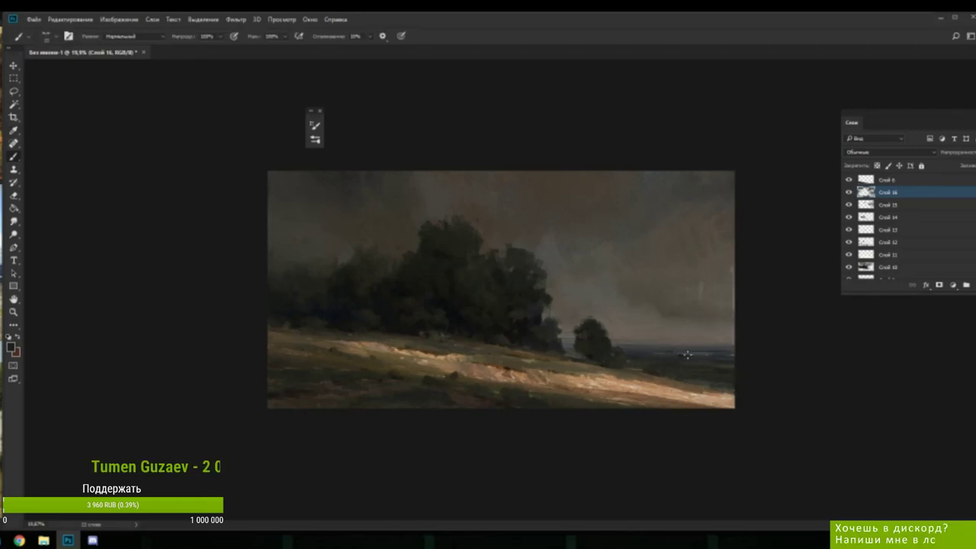
left_click(686, 355, "alt")
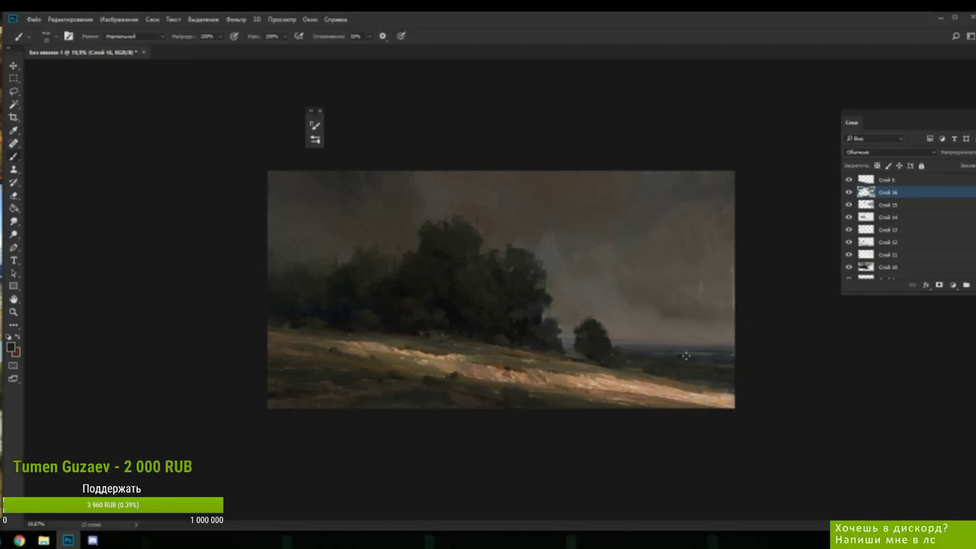
left_click(686, 357, "alt")
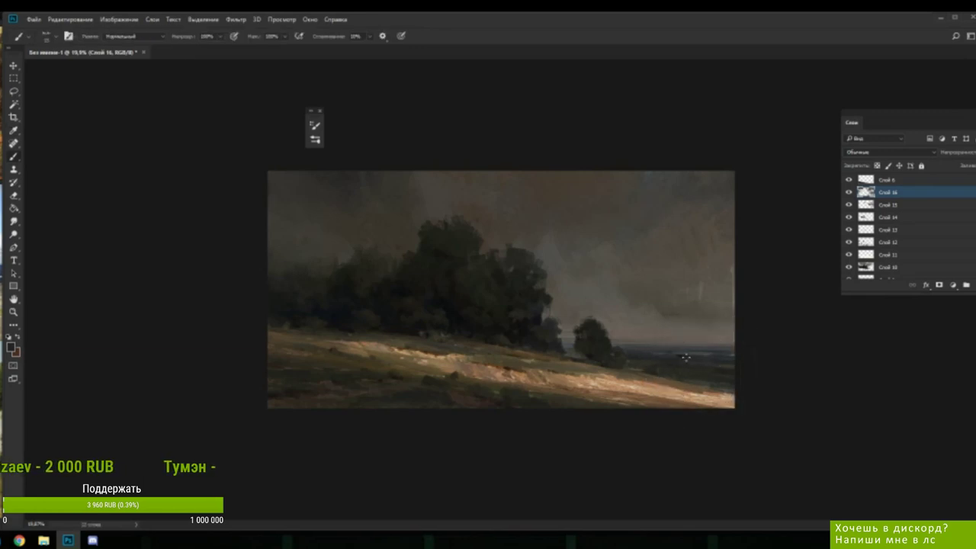
left_click(692, 352, "alt")
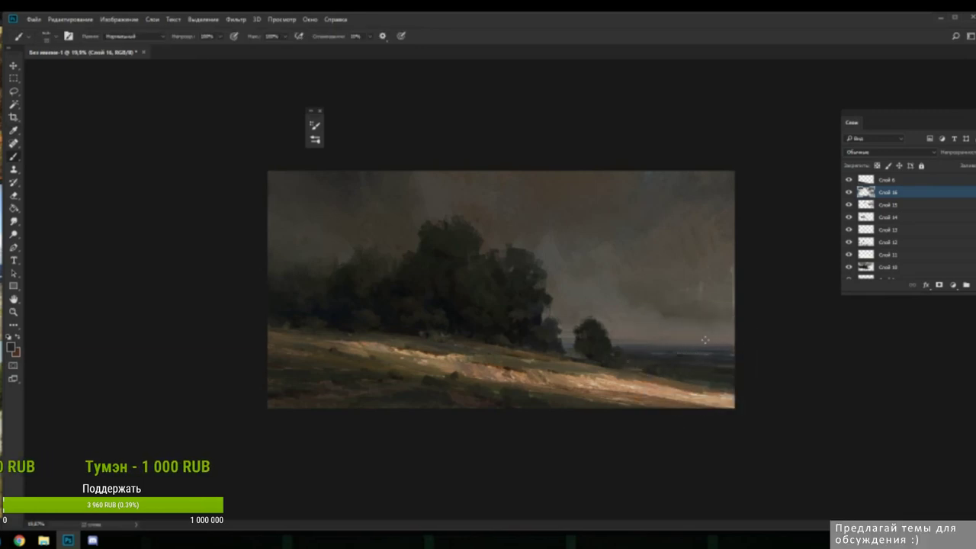
- Refine the plain directly beside the small tree with sampled foliage and dark plain tones
scroll(711, 341, "up", 3)
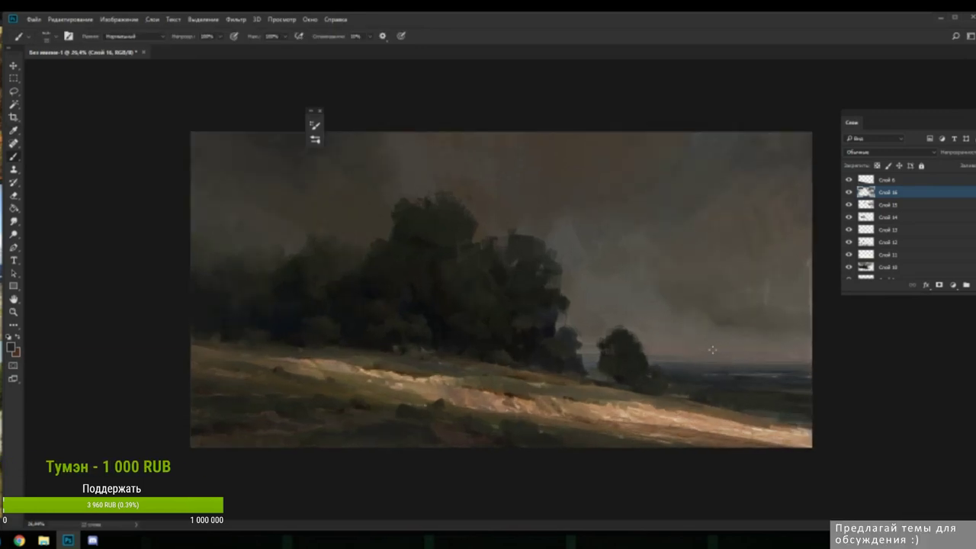
left_click(627, 360, "alt")
scroll(649, 336, "down", 1)
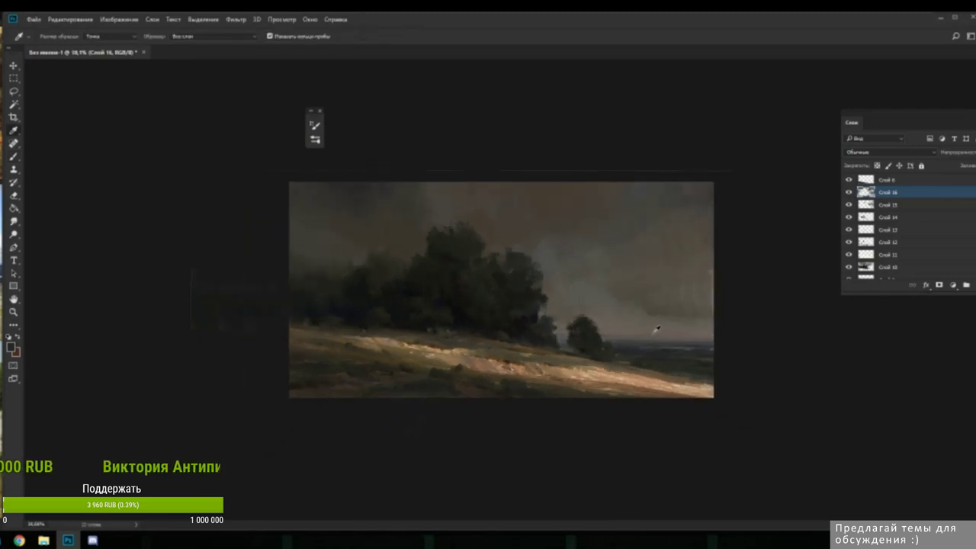
left_click(657, 353, "alt")
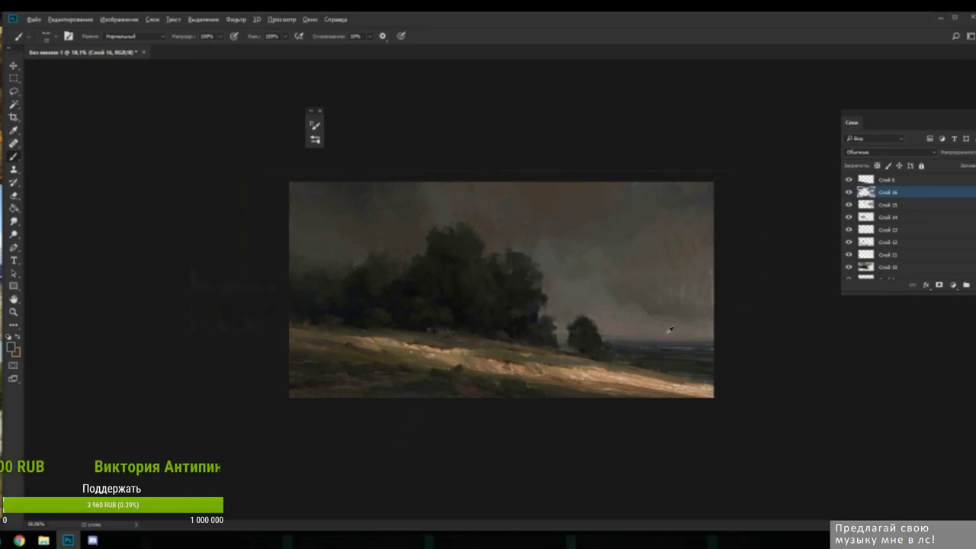
- Work sampled warm brown tones into the upper edge of the sunlit slope below the small tree
left_click(506, 359, "alt")
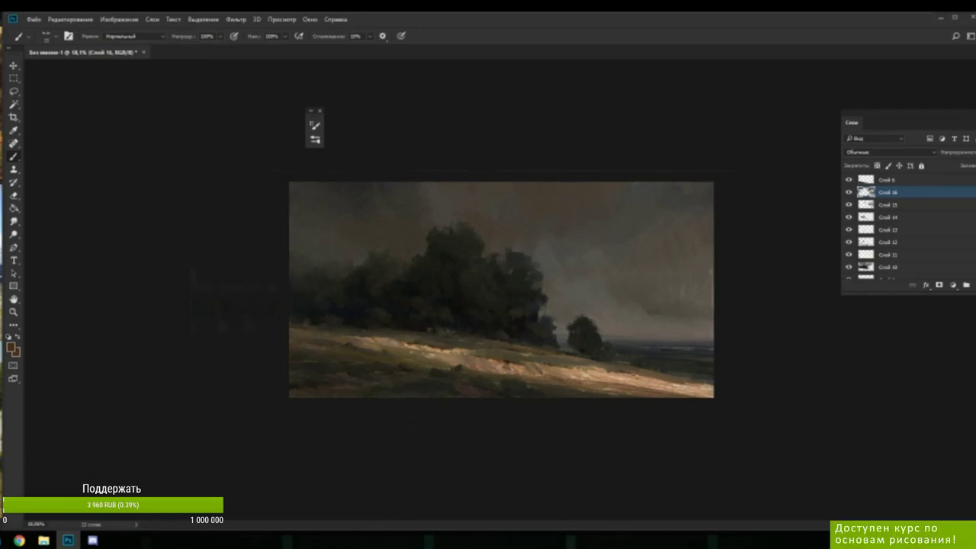
left_click(623, 366, "alt")
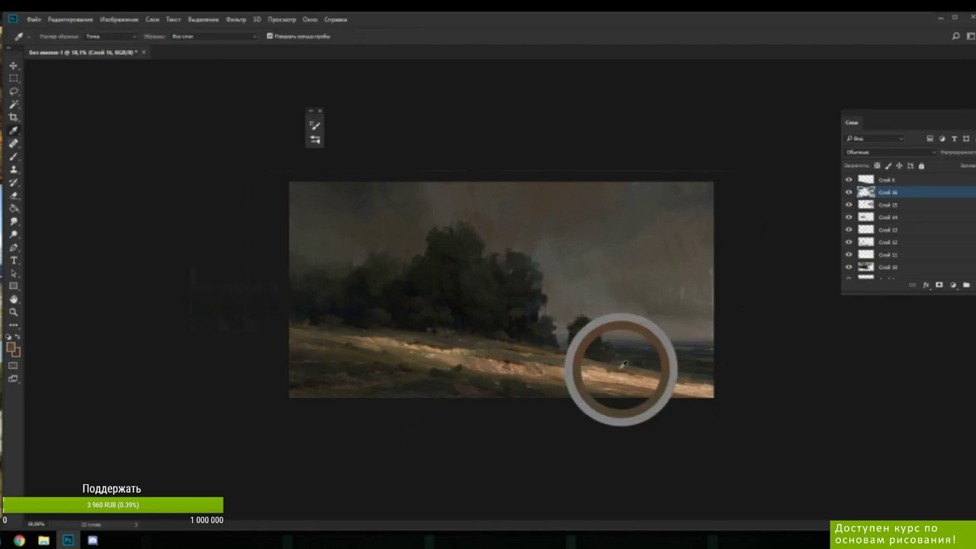
left_click(605, 367, "alt")
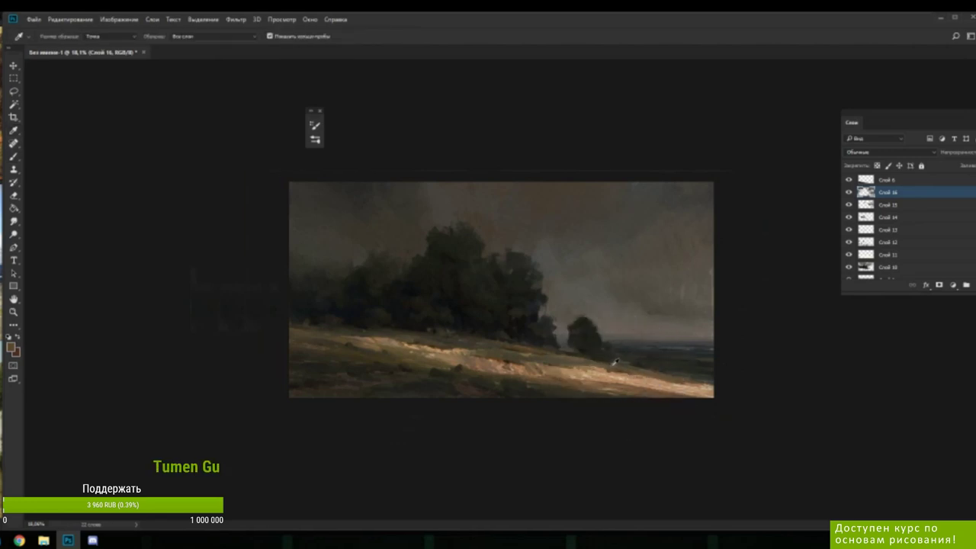
- Mix a darker paint colour and add it with sampled slope tones along the sunlit slope's upper edge below the small tree
key("n")
left_click(975, 246)
left_click_drag(975, 246, 975, 248)
left_click(938, 238)
key("Return")
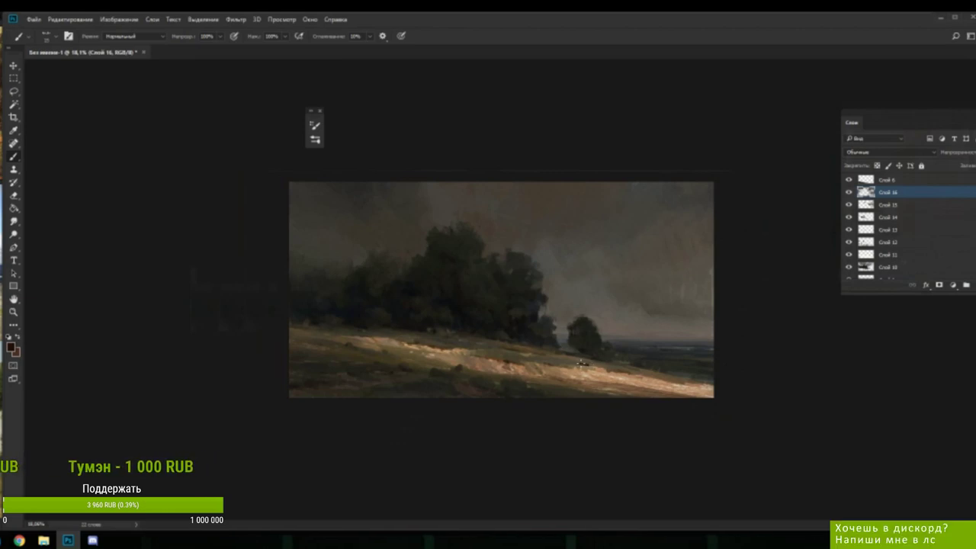
left_click(586, 364, "alt")
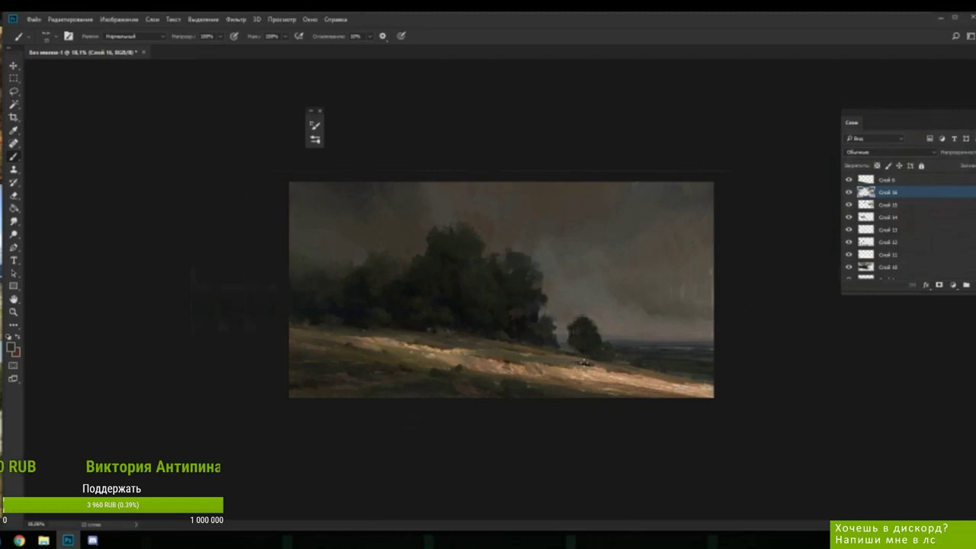
left_click(586, 363, "alt")
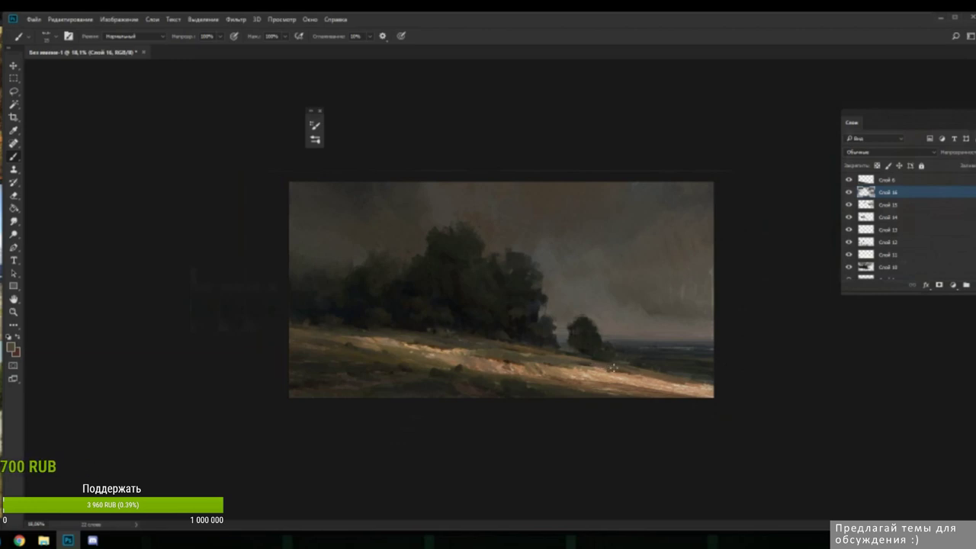
- Blend the sunlit slope's edge toward the distant plain with warm brown, dark and olive tones sampled from the slope and foreground grass
key("i")
left_click(607, 373)
left_click(468, 360)
key("b")
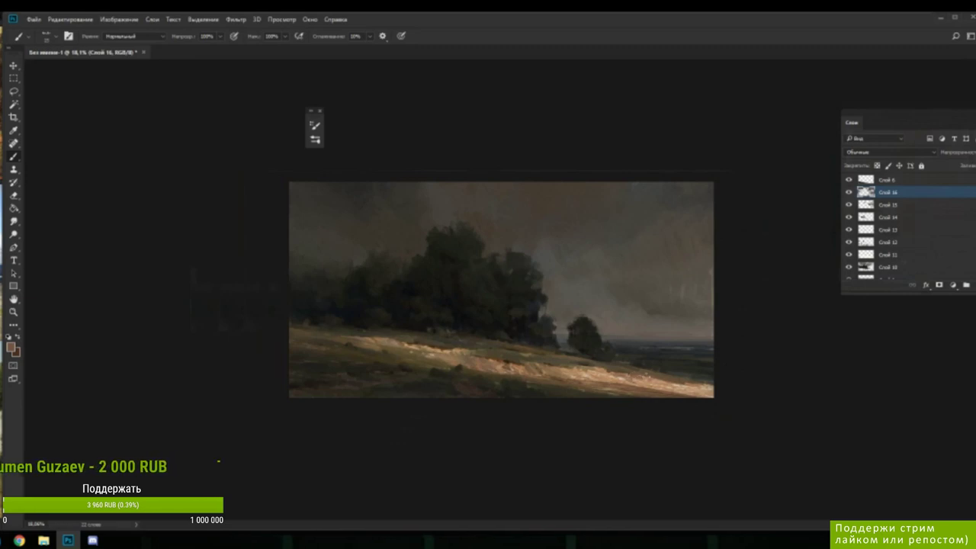
left_click(624, 364, "alt")
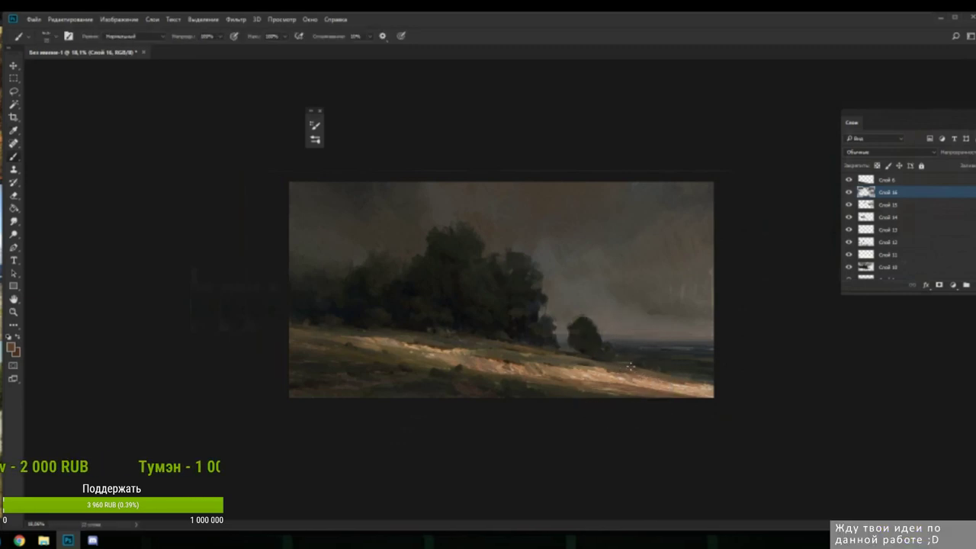
left_click(508, 363, "alt")
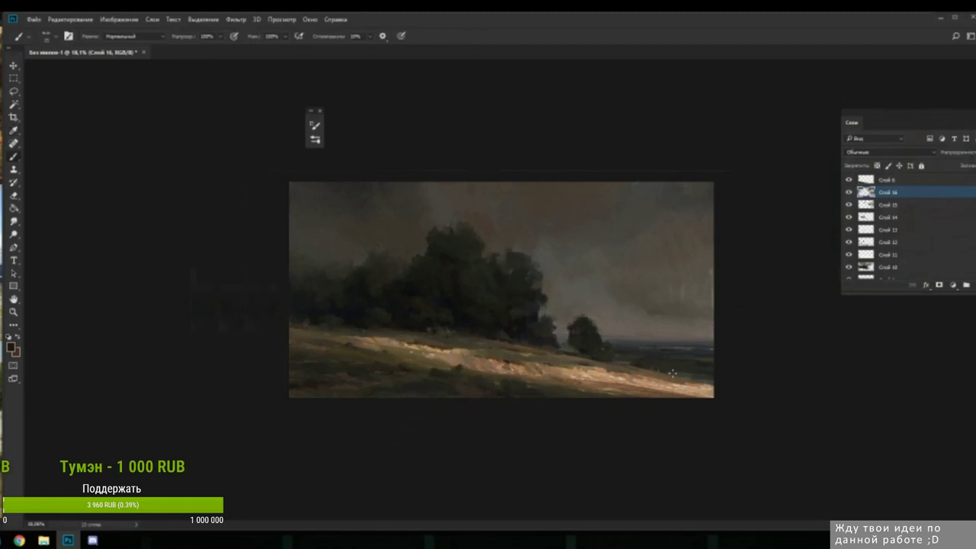
left_click(565, 389, "alt")
left_click(412, 364, "alt")
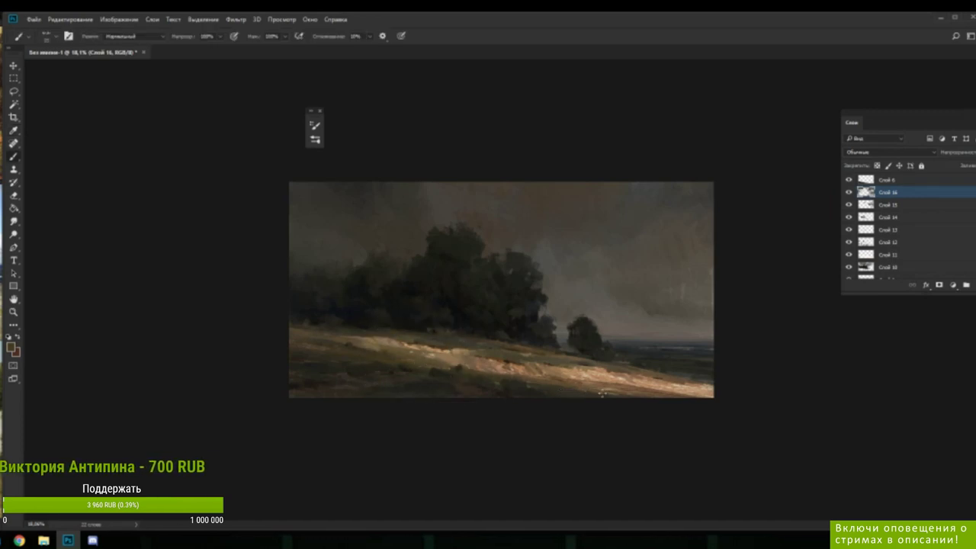
- Set a more saturated yellow-olive paint colour and switch to a different brush preset
key("n")
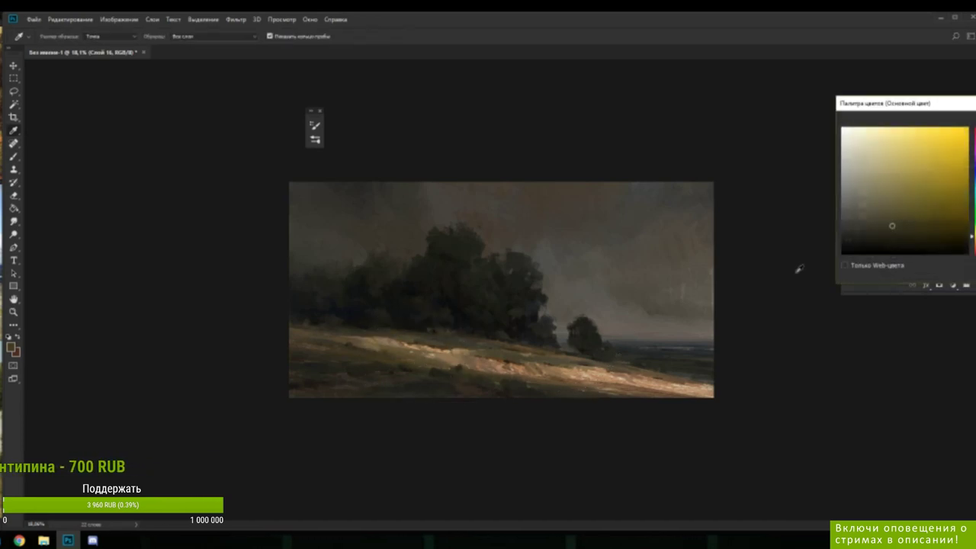
left_click(921, 219)
key("Return")
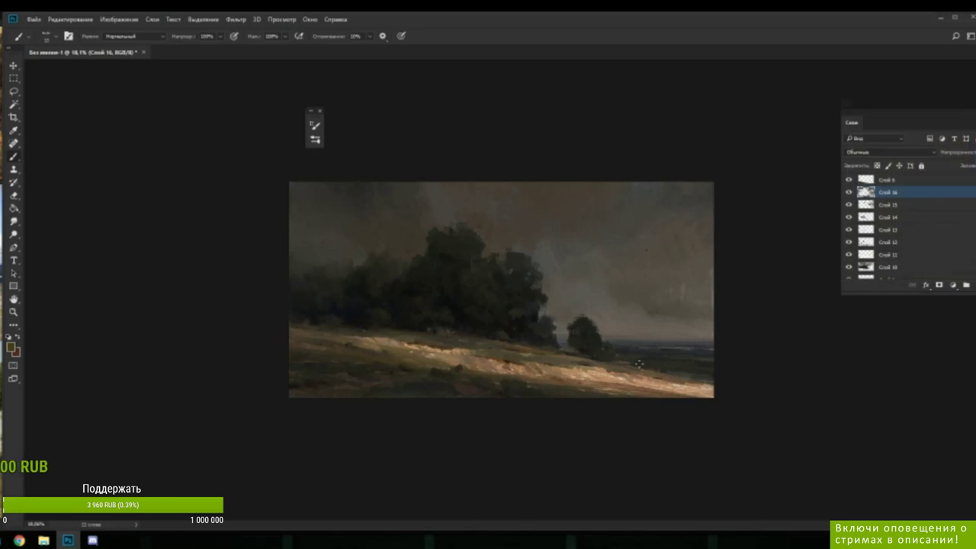
right_click(641, 370)
key("Escape")
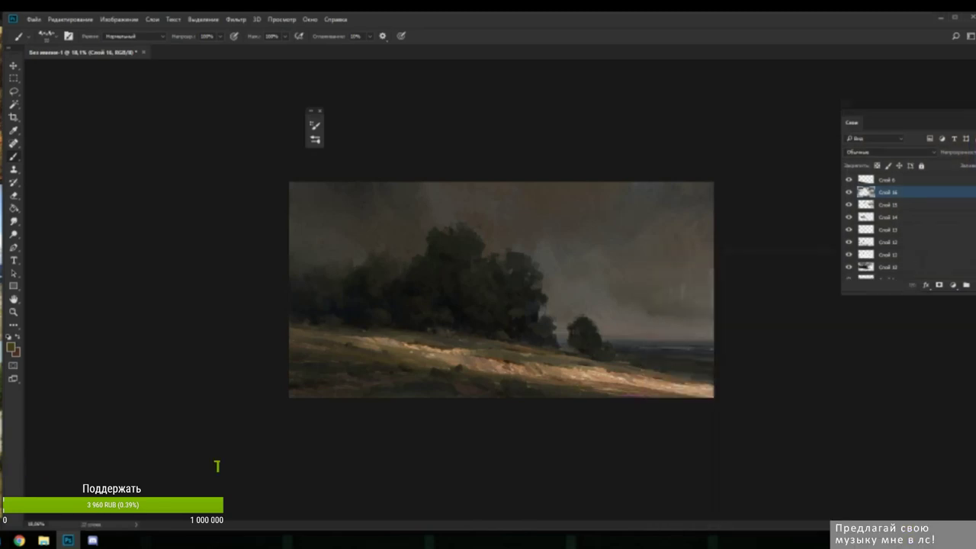
- Break up the lower edge of the sunlit slope below the small tree with sampled olive and brown grass tones
left_click(578, 387, "alt")
left_click(581, 387, "alt")
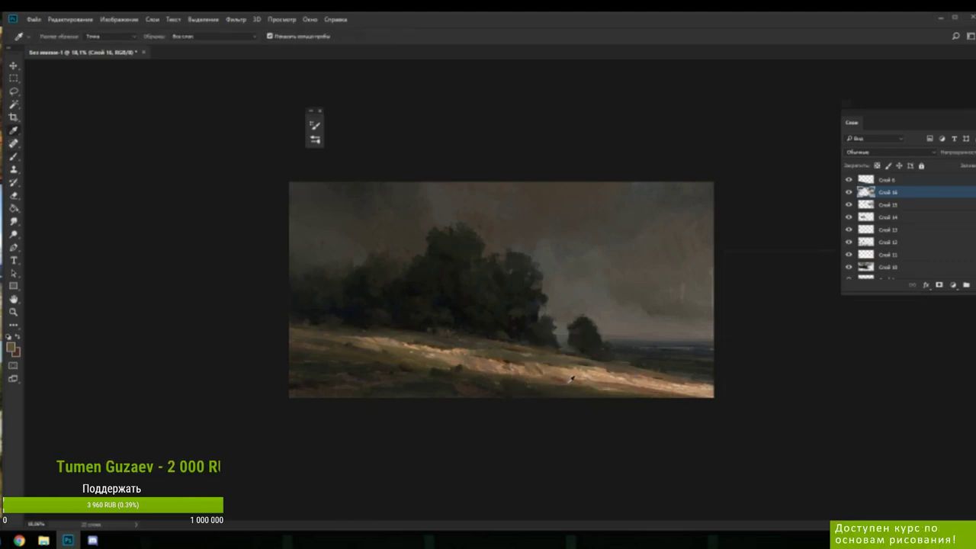
left_click(565, 388, "alt")
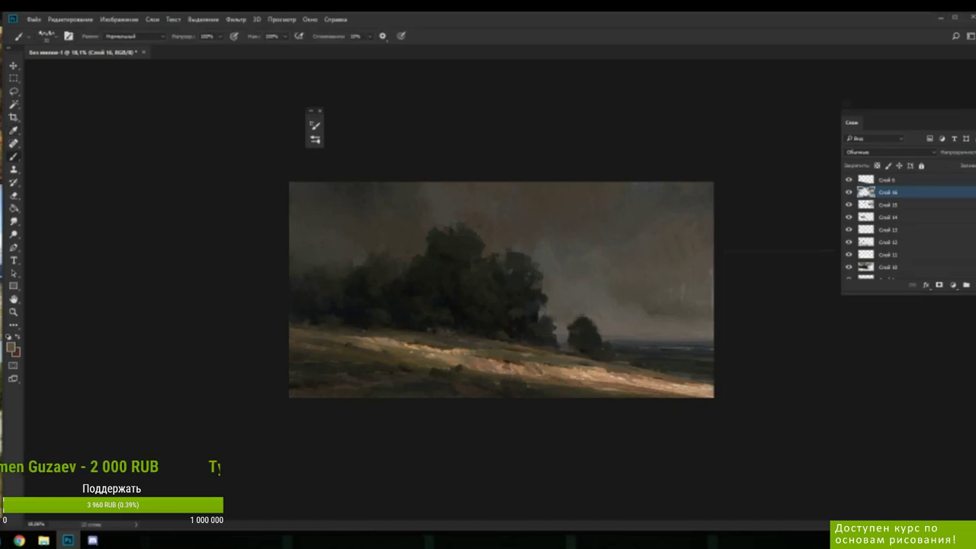
left_click(578, 385, "alt")
left_click(608, 390, "alt")
left_click(604, 392, "alt")
left_click(596, 390, "alt")
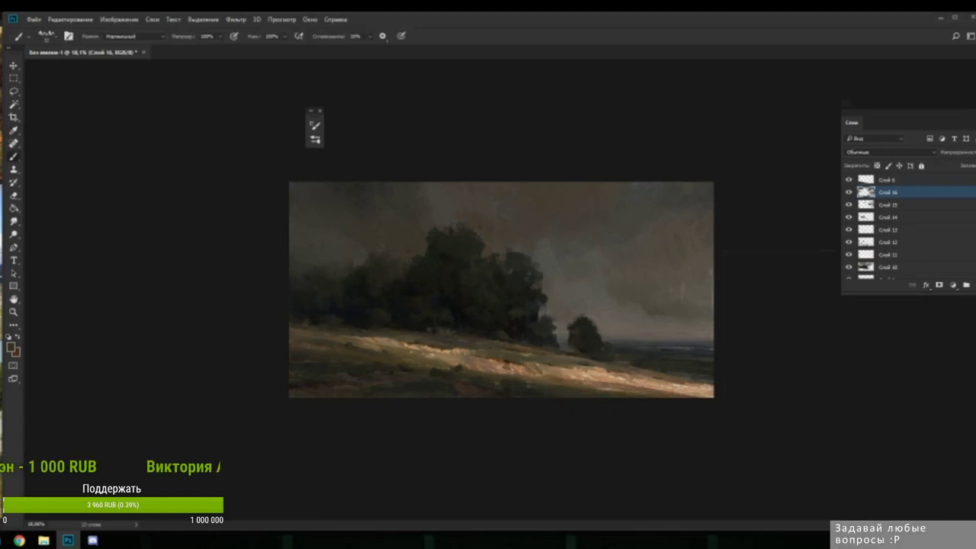
left_click(584, 390, "alt")
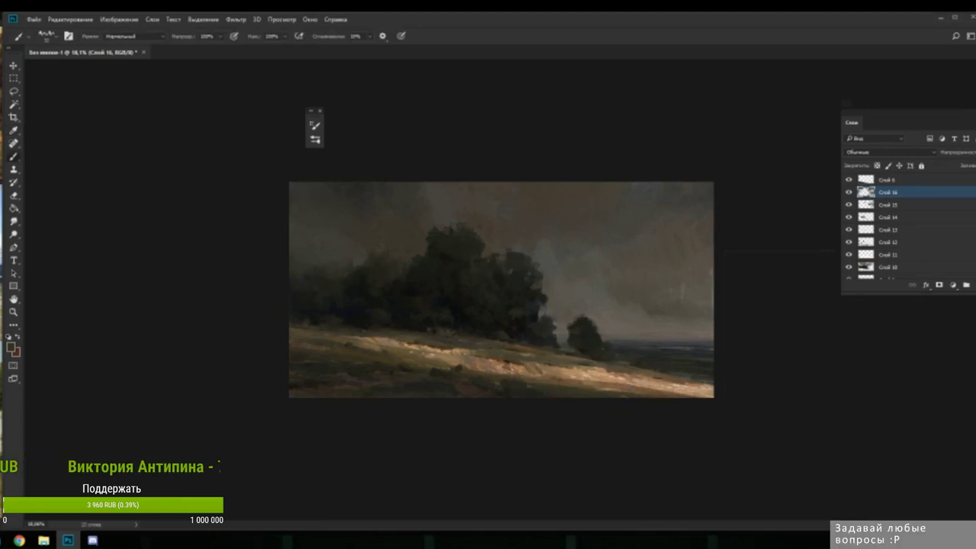
- Refine the slope's lower edge toward the canvas's right corner with sampled warm and olive tones
left_click(652, 392, "alt")
left_click(646, 394, "alt")
left_click(633, 390, "alt")
left_click(632, 395, "alt")
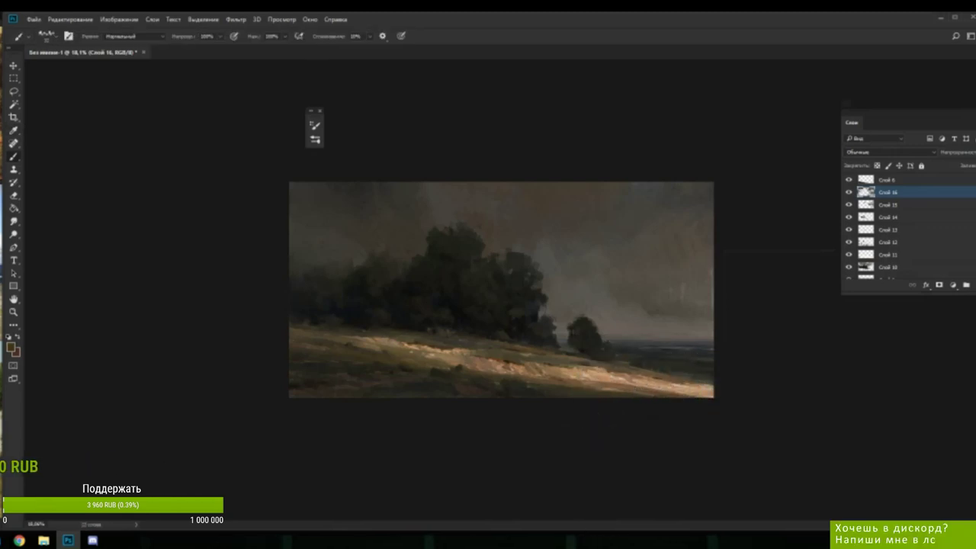
left_click(635, 390, "alt")
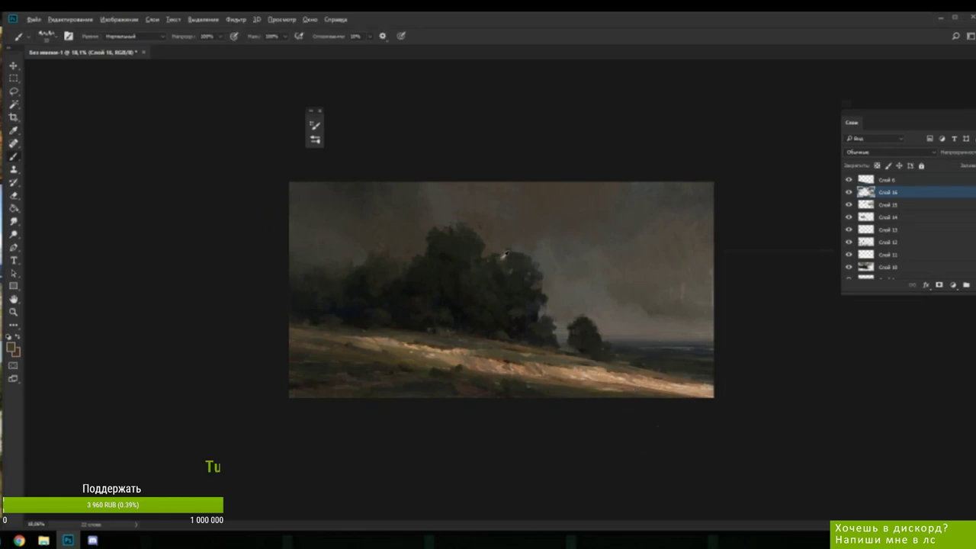
- Compare the whole painting with and without the shading layer directly above Слой 16
scroll(509, 255, "down", 3)
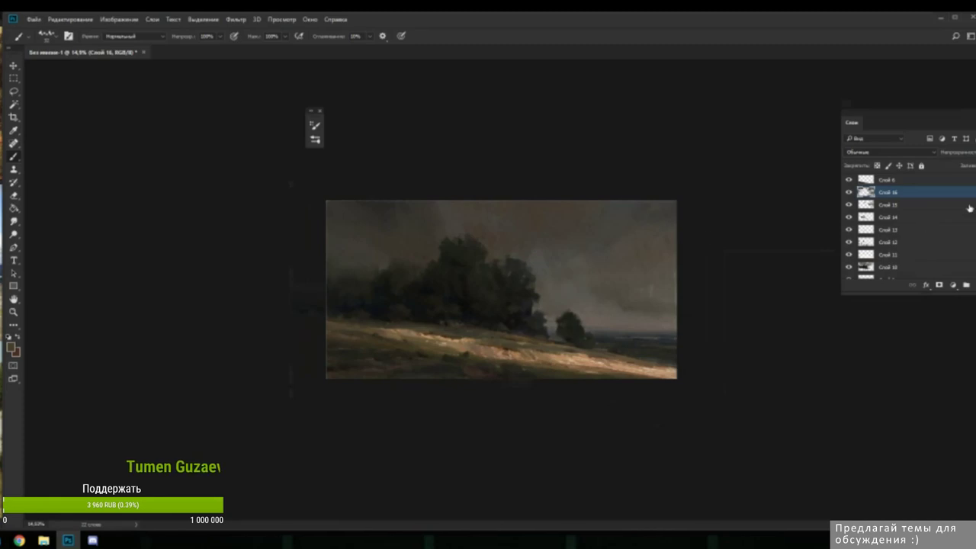
scroll(909, 221, "down", 5)
scroll(909, 221, "down", 3)
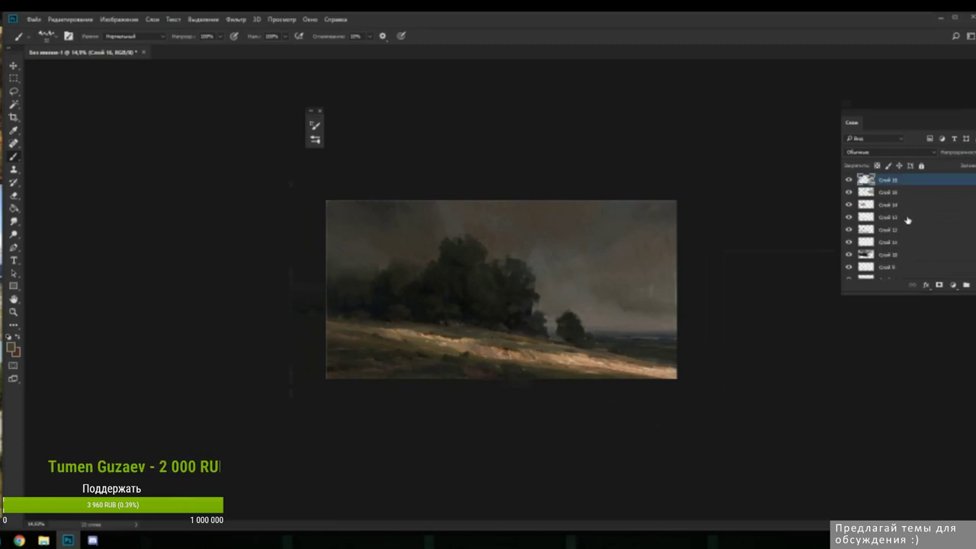
left_click(849, 192)
left_click(849, 192)
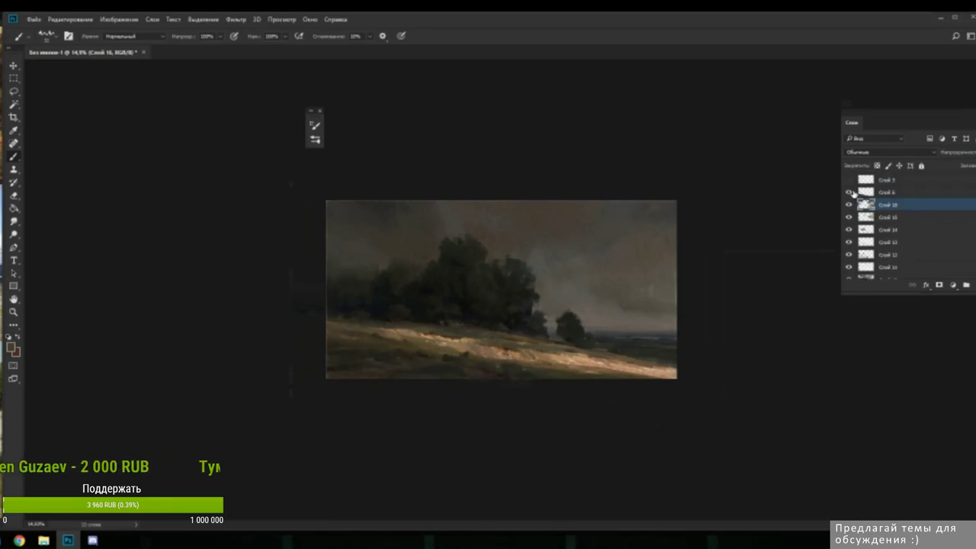
left_click(849, 192)
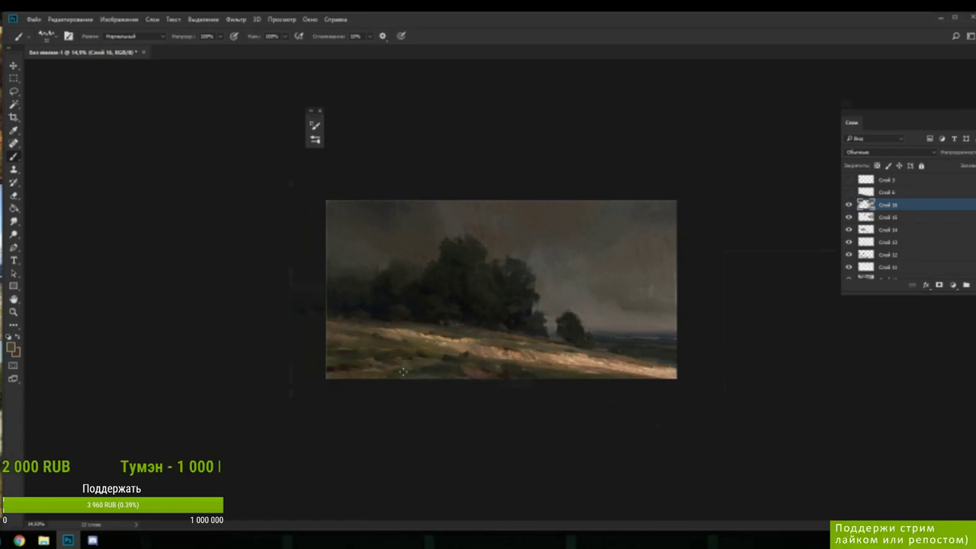
left_click(848, 193)
left_click(847, 193)
left_click(847, 193)
left_click(847, 193)
left_click(847, 193)
- Compare the painting with and without Слой 16, then hide the upper painted layers down through Слой 10 to review earlier stages
left_click(848, 204)
left_click(850, 205)
left_click(850, 205)
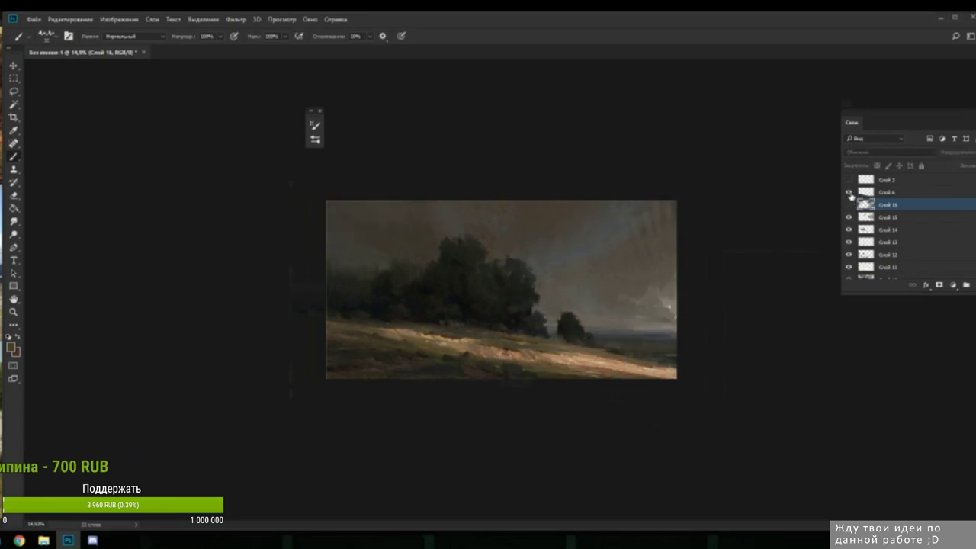
left_click(848, 193)
left_click(849, 218)
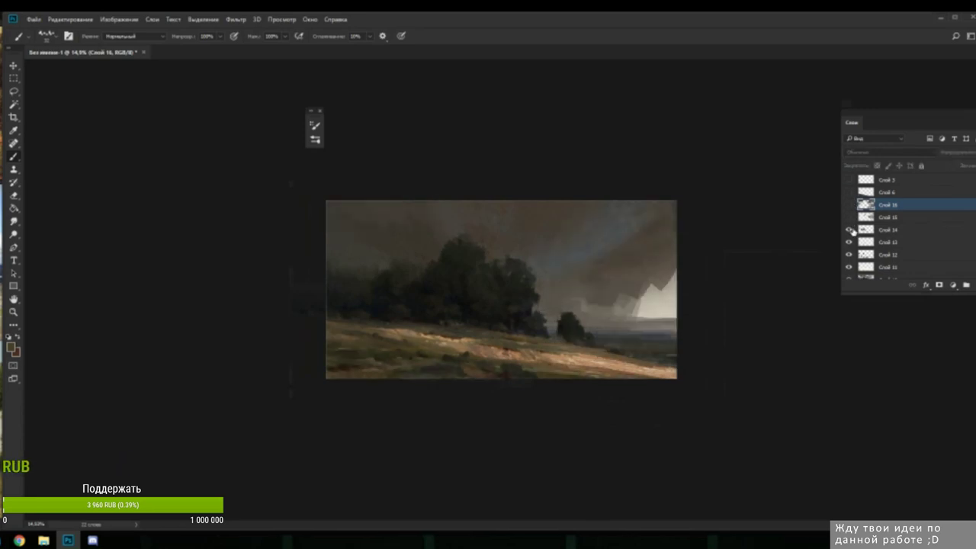
left_click(850, 229)
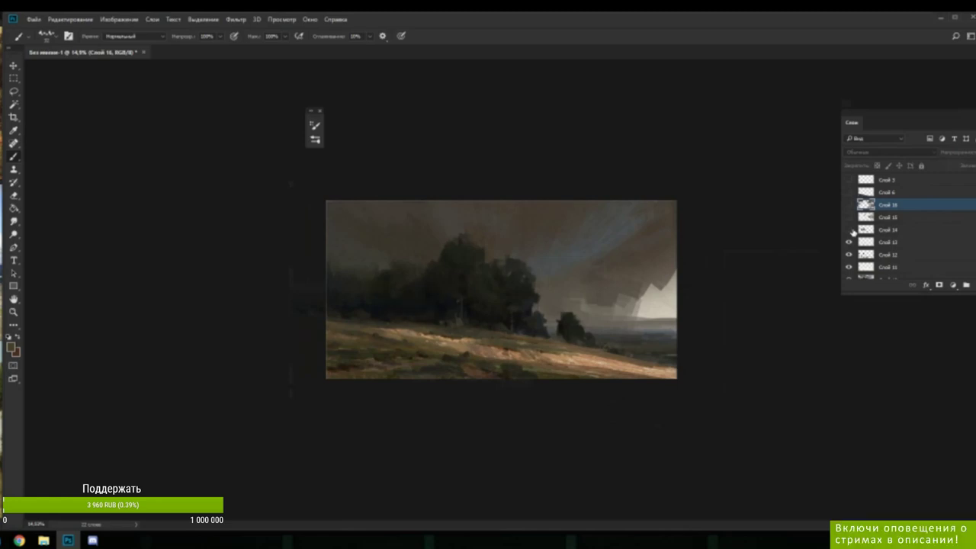
left_click(849, 242)
left_click(850, 255)
left_click(851, 268)
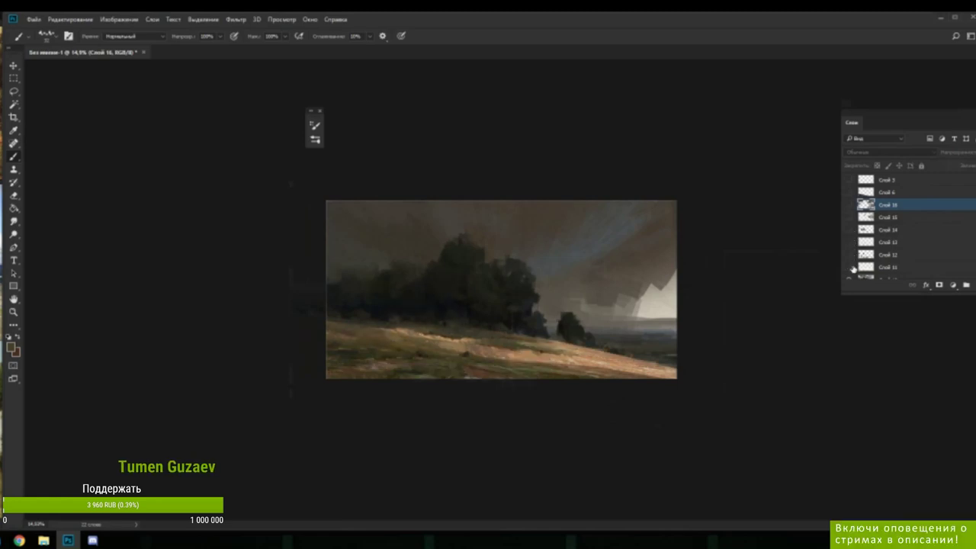
scroll(852, 268, "down", 1)
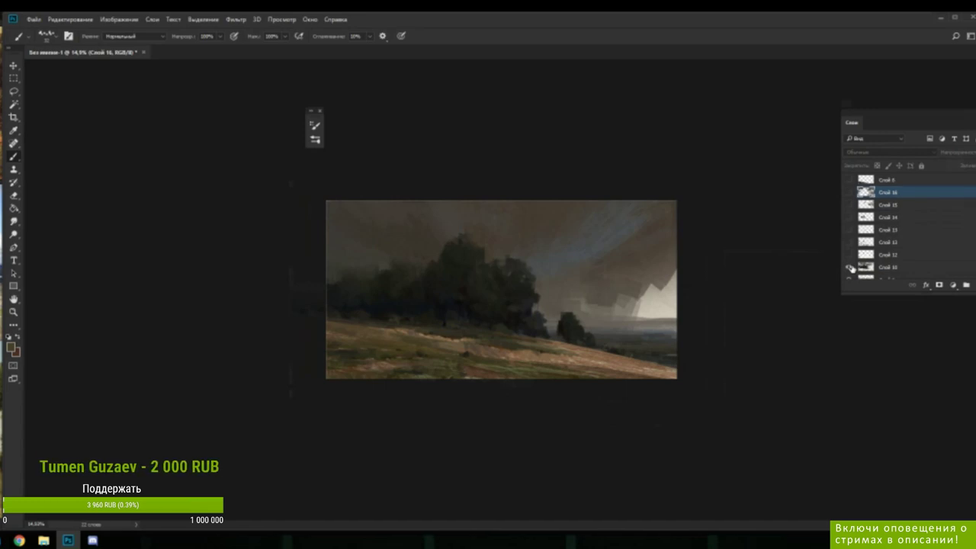
left_click(849, 267)
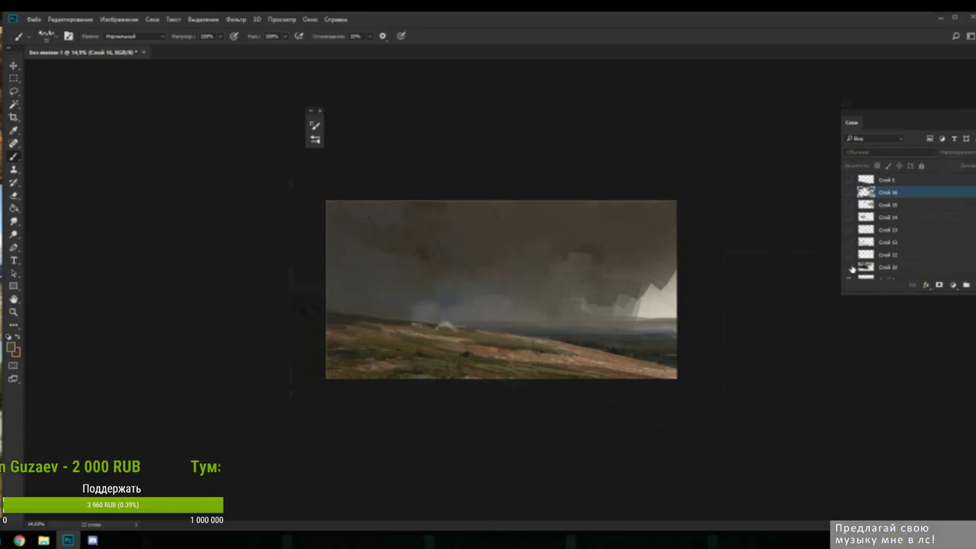
- Hide the remaining layers from below Слой 10 down through Слой 5, leaving only Слой 2 and the background
scroll(851, 263, "down", 4)
left_click(850, 255)
left_click(850, 255)
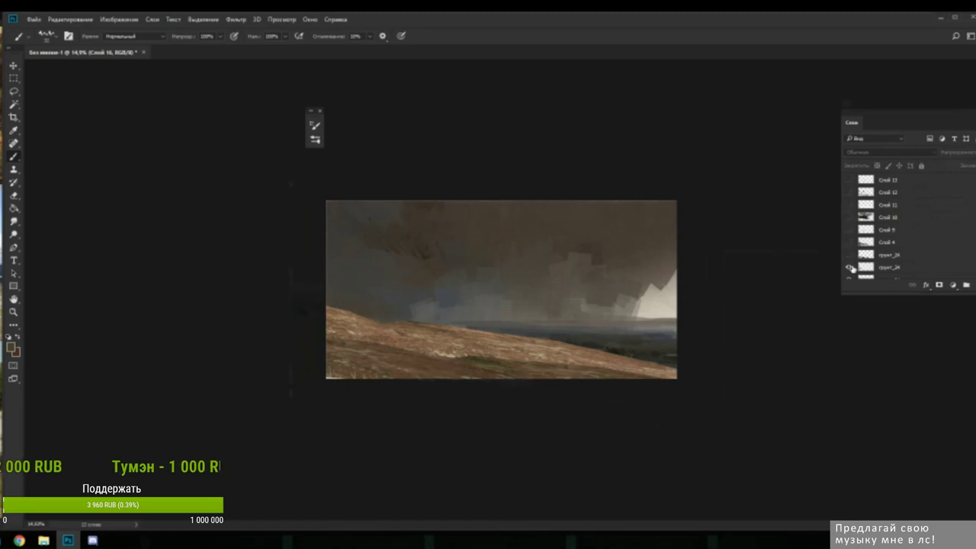
left_click(851, 268)
scroll(852, 266, "down", 4)
left_click(850, 231)
left_click(850, 243)
left_click(850, 256)
left_click(851, 268)
scroll(852, 267, "down", 3)
left_click(850, 242)
left_click(851, 255)
left_click(850, 266)
scroll(852, 263, "down", 3)
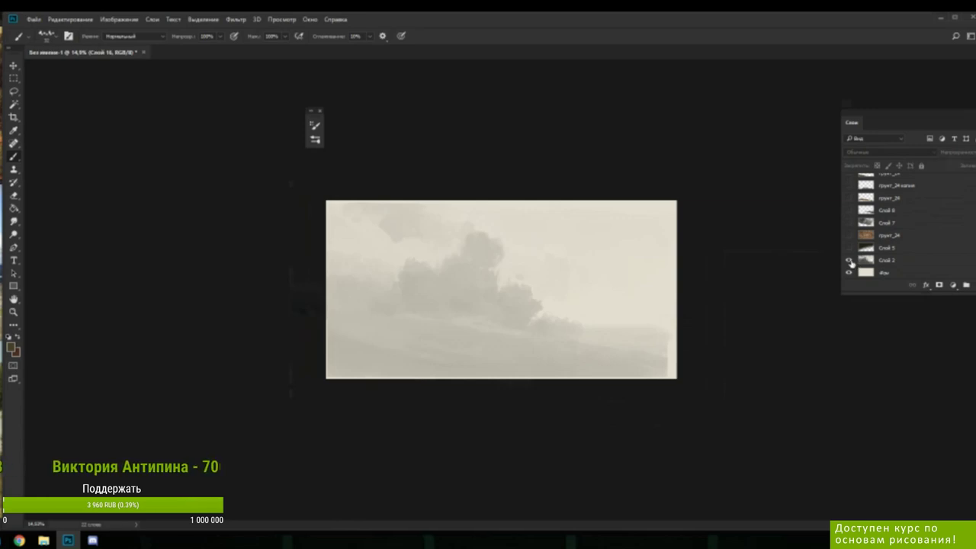
- Vary the opacity of the sketch on Слой 2, then lower it until the sketch fades out
left_click(920, 261)
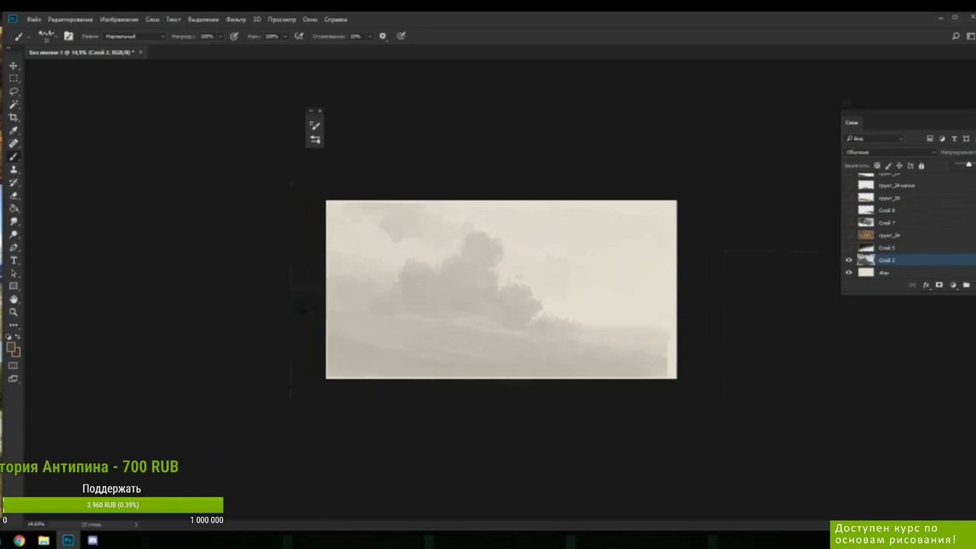
left_click_drag(966, 164, 975, 166)
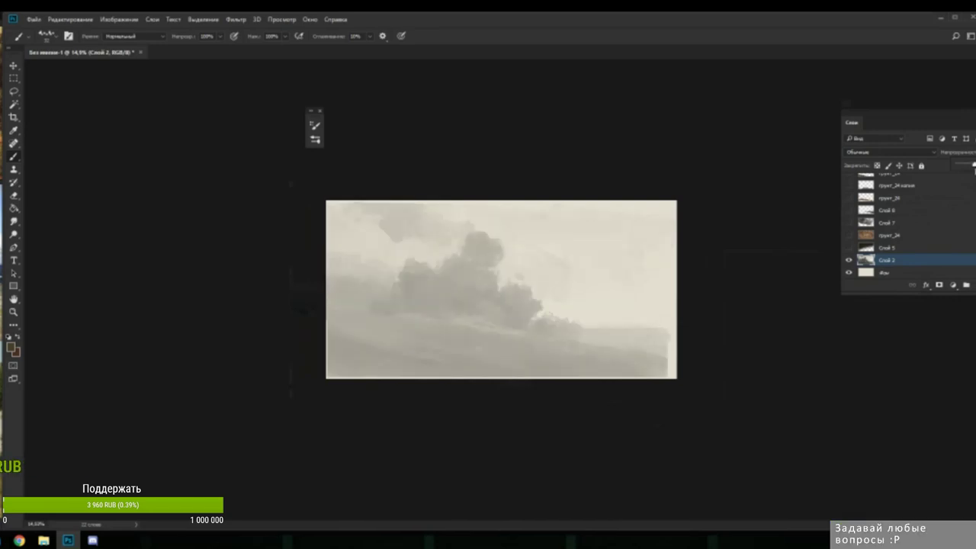
left_click_drag(974, 168, 960, 175)
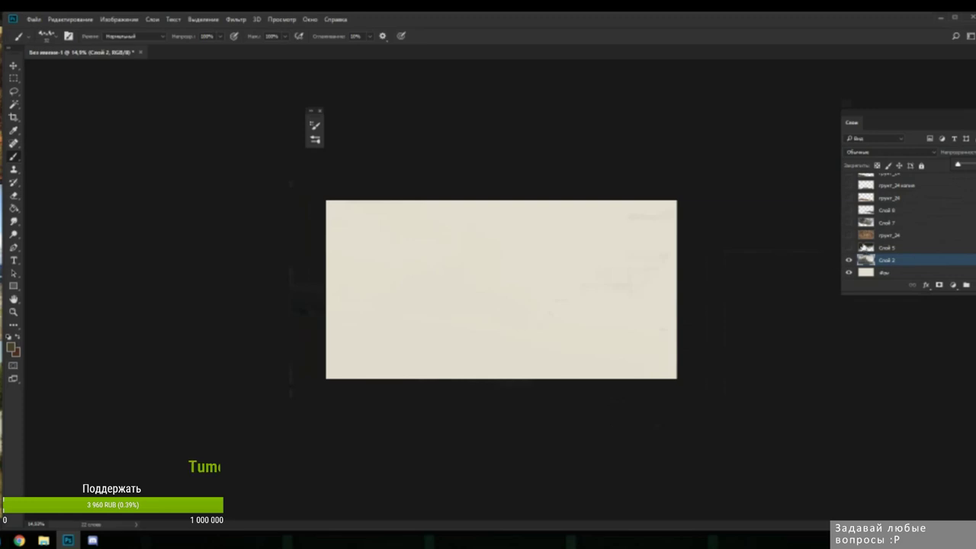
- Show the layers from Слой 5 up through грунт_24 копия again, one at a time, rebuilding the painting from its base
left_click(849, 248)
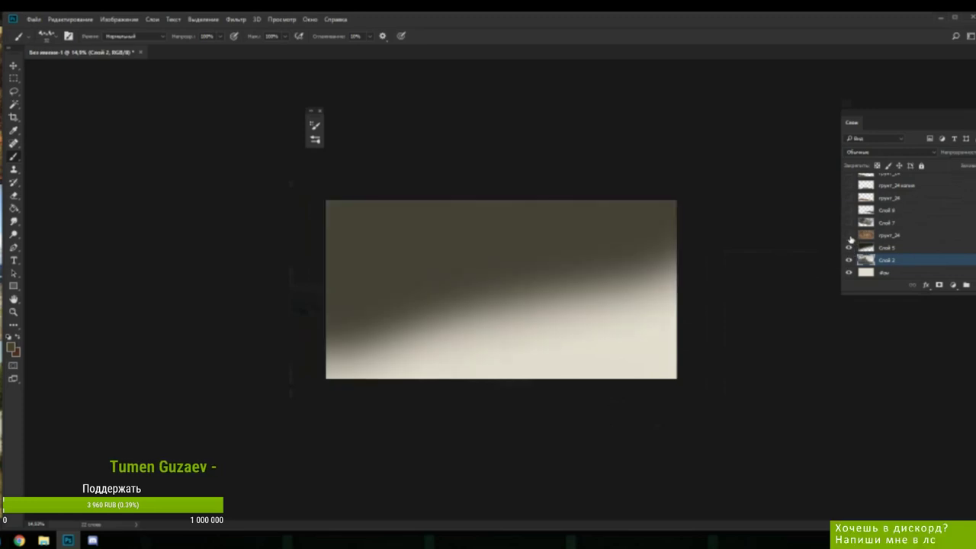
left_click(850, 236)
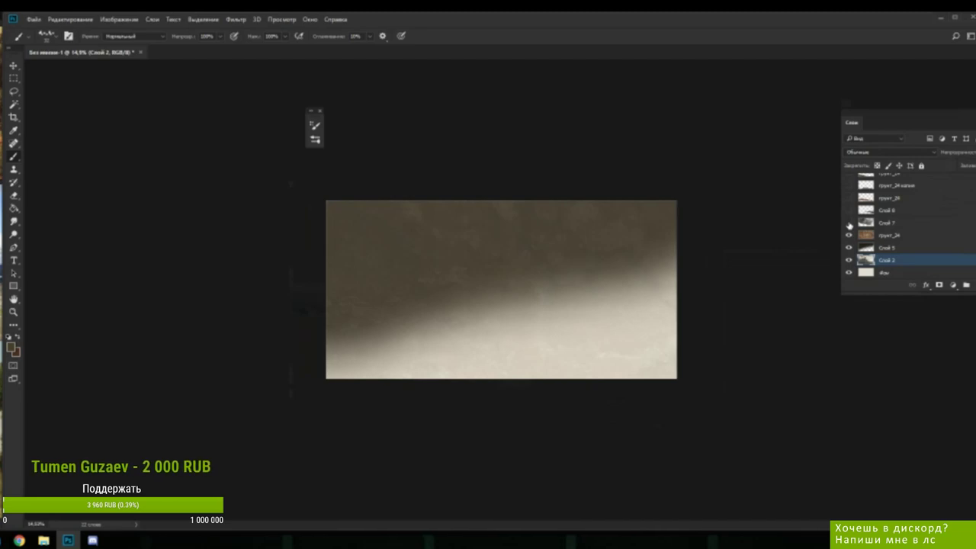
left_click(849, 223)
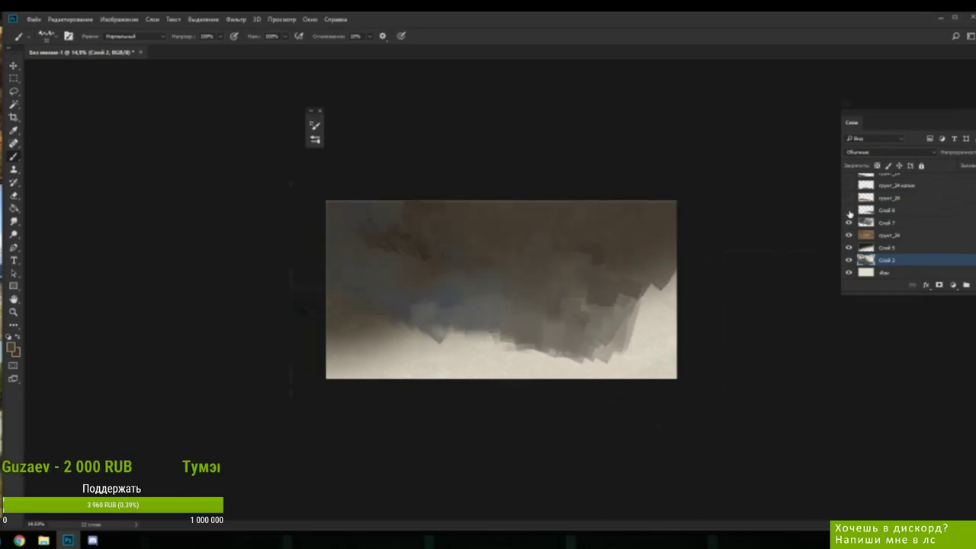
left_click(848, 210)
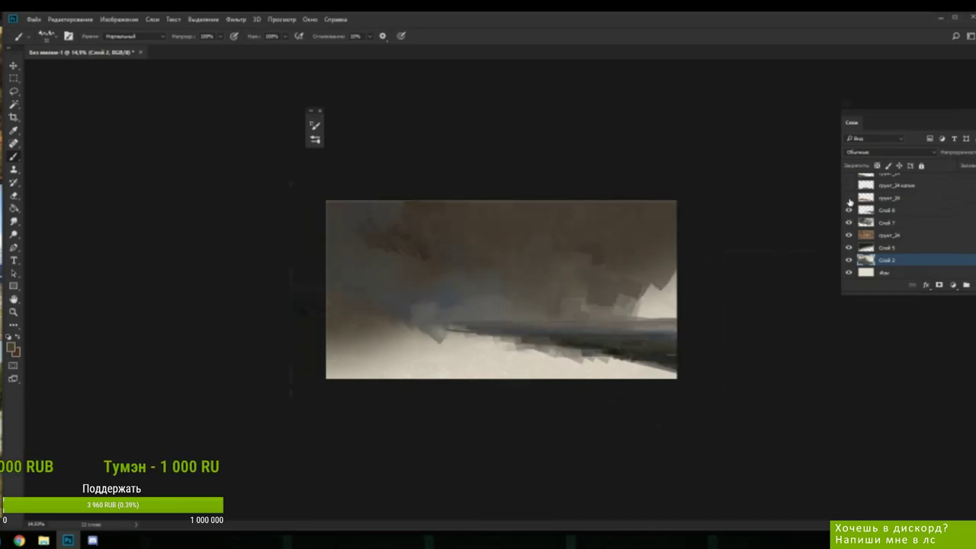
left_click(850, 198)
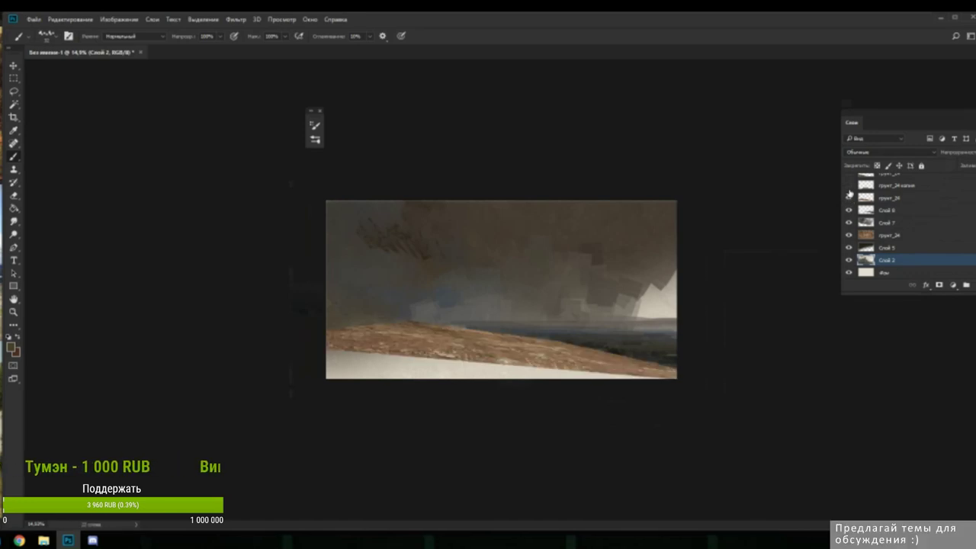
left_click(848, 185)
- Turn the three грунт_24 layers above грунт_24 копия back on to rebuild the slope
scroll(851, 201, "up", 2)
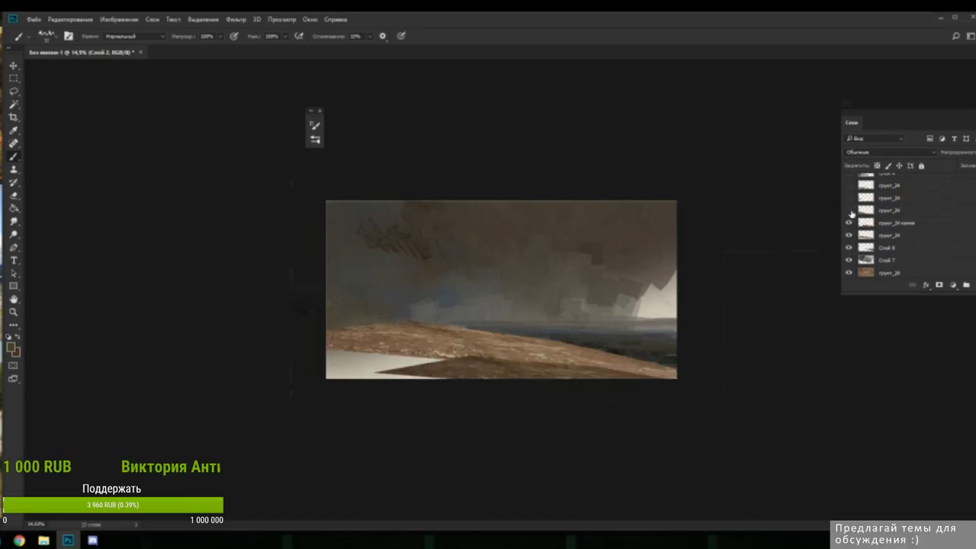
left_click(850, 211)
left_click(850, 198)
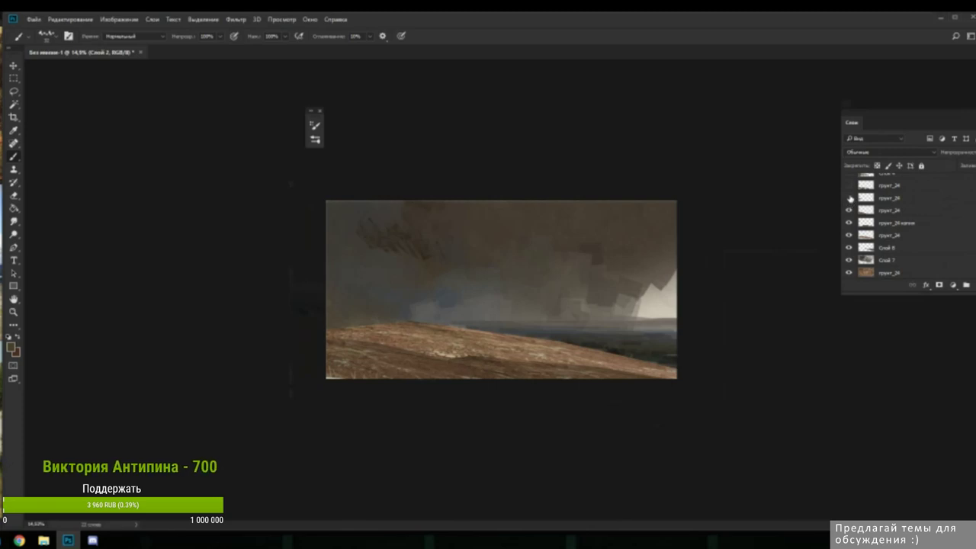
left_click(850, 198)
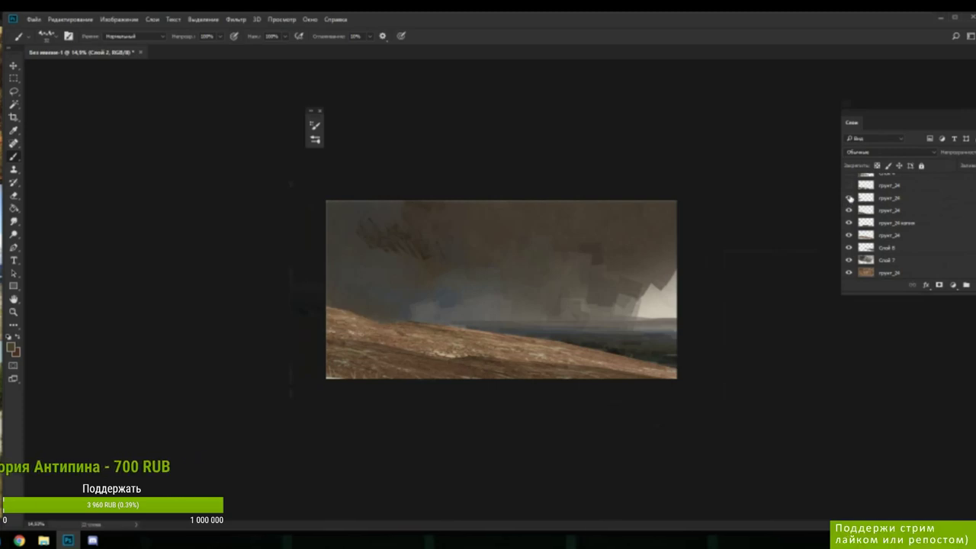
left_click(850, 185)
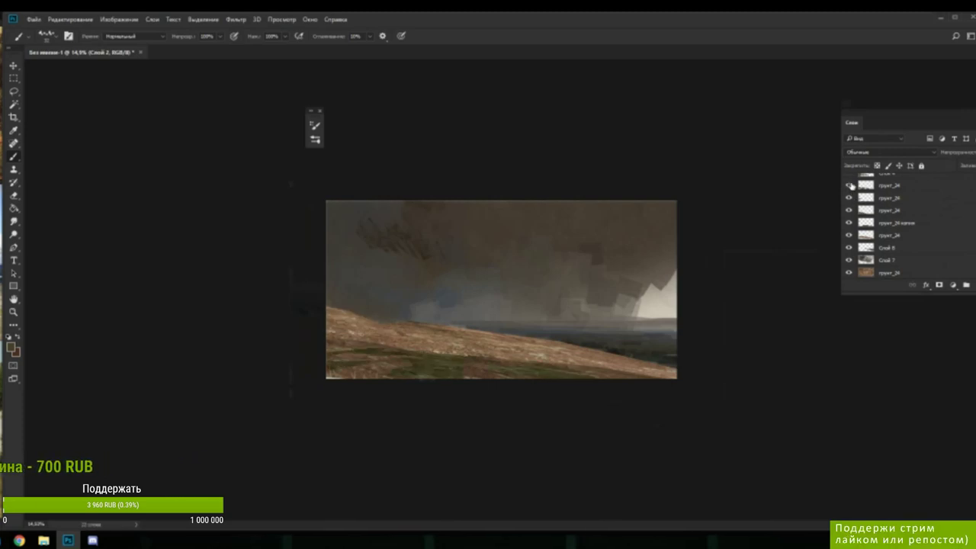
- Turn Слой 4, Слой 9, Слой 10 and Слой 11 back on one after another
scroll(851, 186, "up", 1)
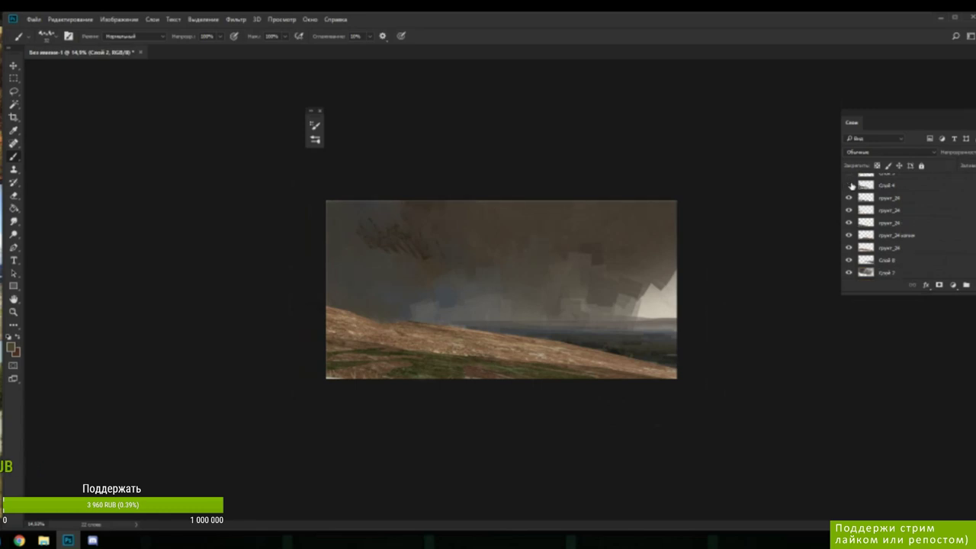
left_click(851, 185)
scroll(851, 185, "up", 1)
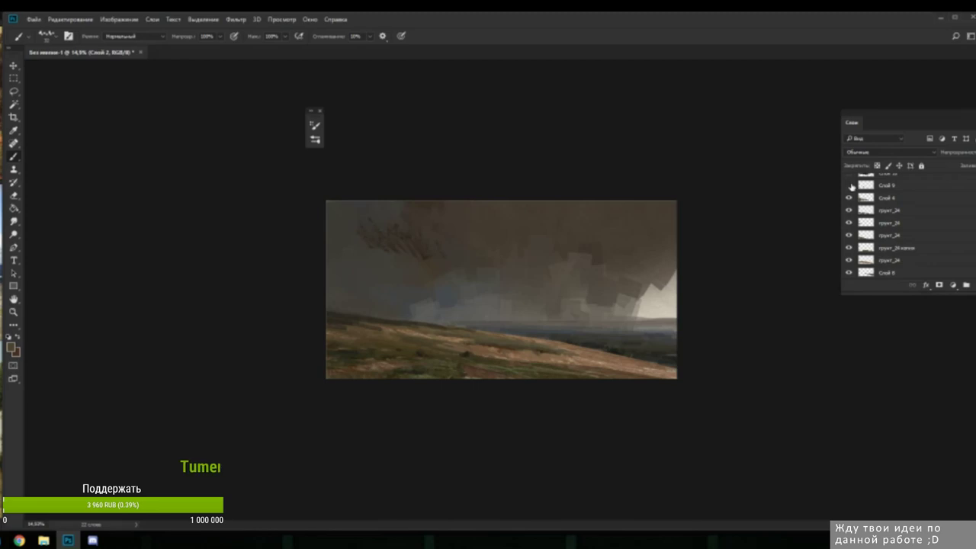
left_click(851, 185)
scroll(850, 186, "up", 1)
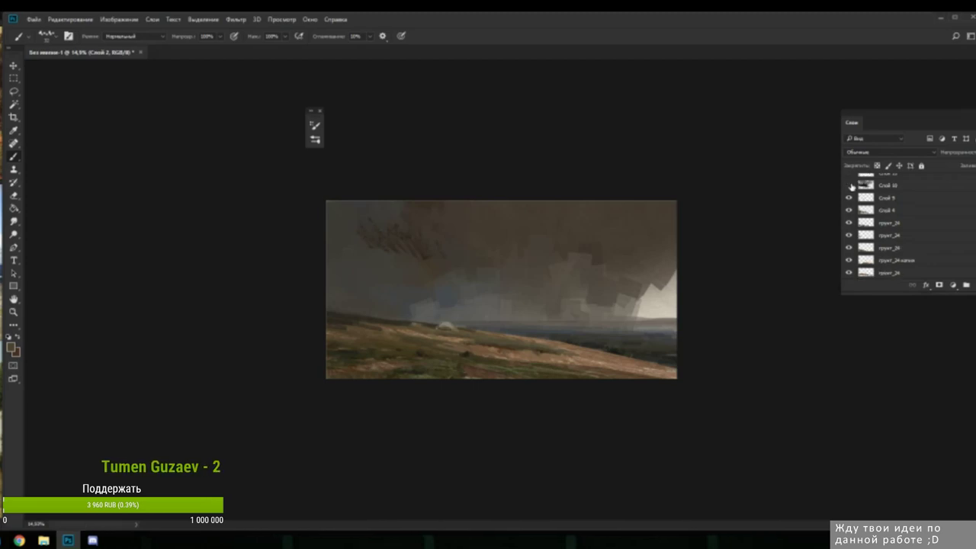
left_click(851, 185)
scroll(851, 186, "up", 1)
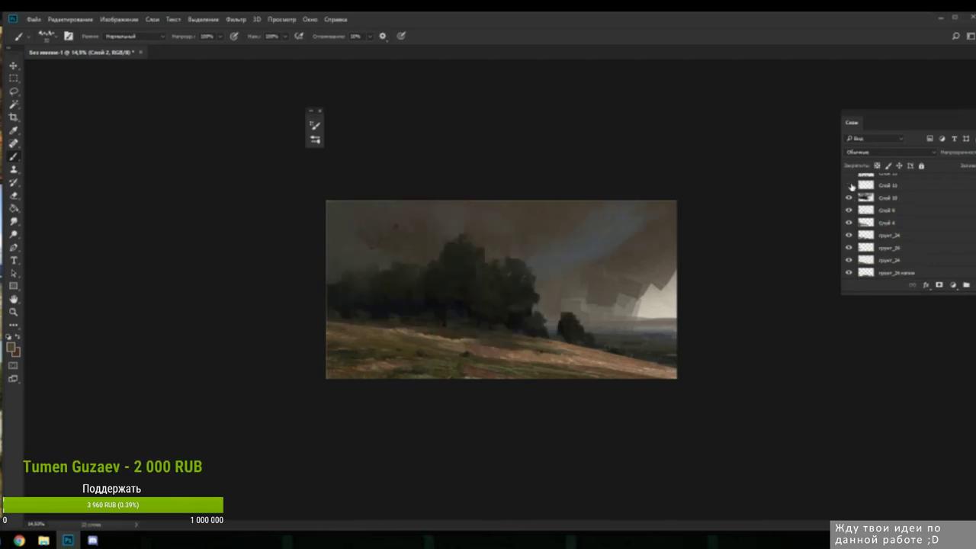
left_click(851, 185)
scroll(851, 186, "up", 1)
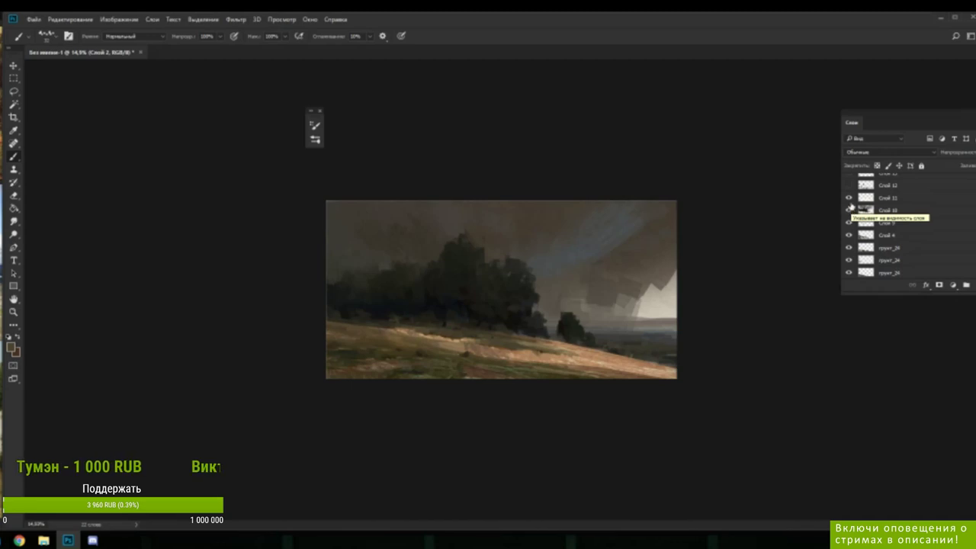
- Compare the painting with and without Слой 11, then select that layer to check its blending mode
left_click(851, 199)
left_click(851, 199)
left_click(891, 198)
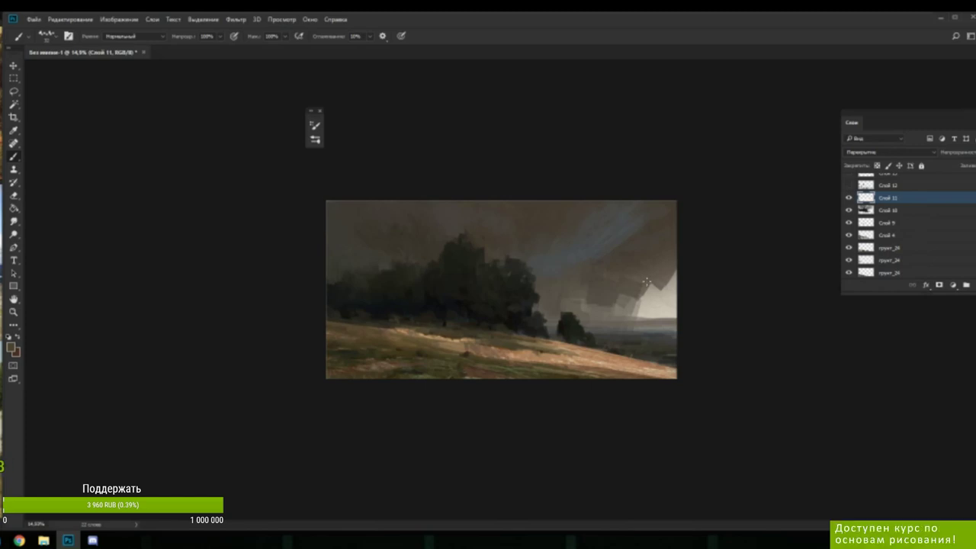
- Turn the layers from Слой 12 up through Слой 16 and Слой 6 back on in order
left_click(849, 186)
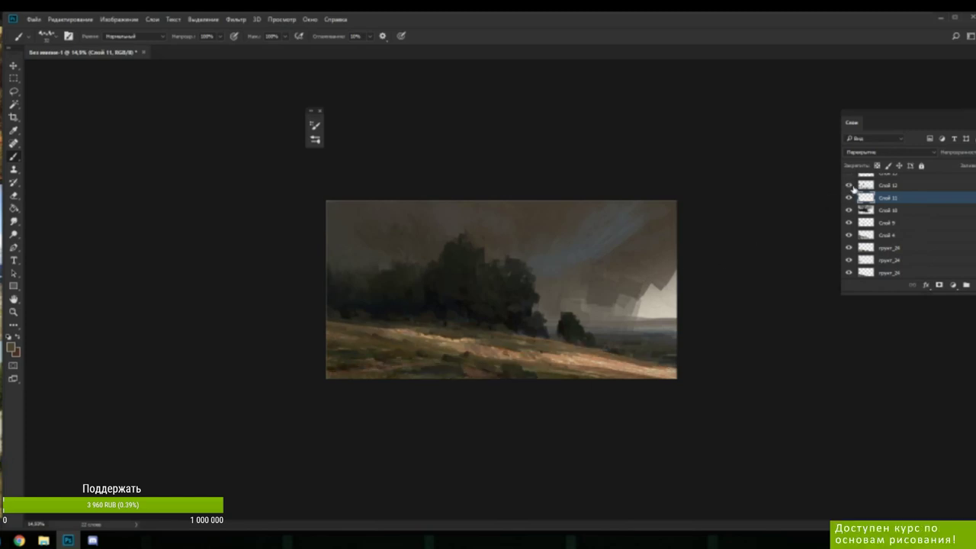
scroll(851, 187, "up", 1)
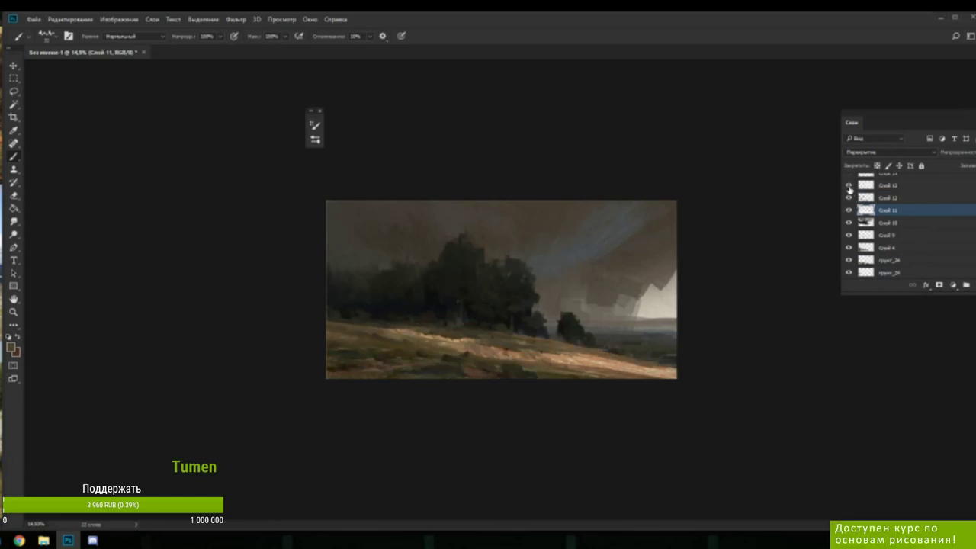
scroll(849, 187, "up", 1)
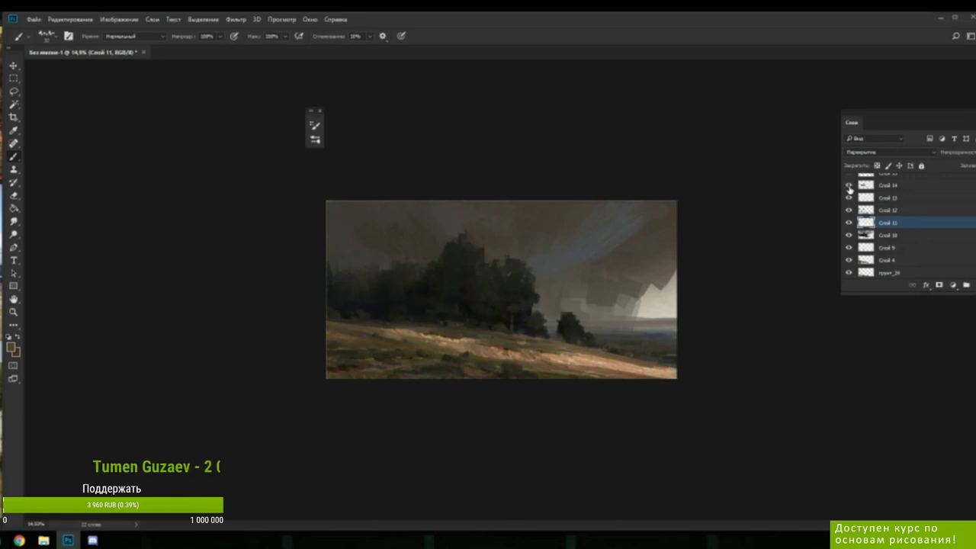
scroll(850, 188, "up", 1)
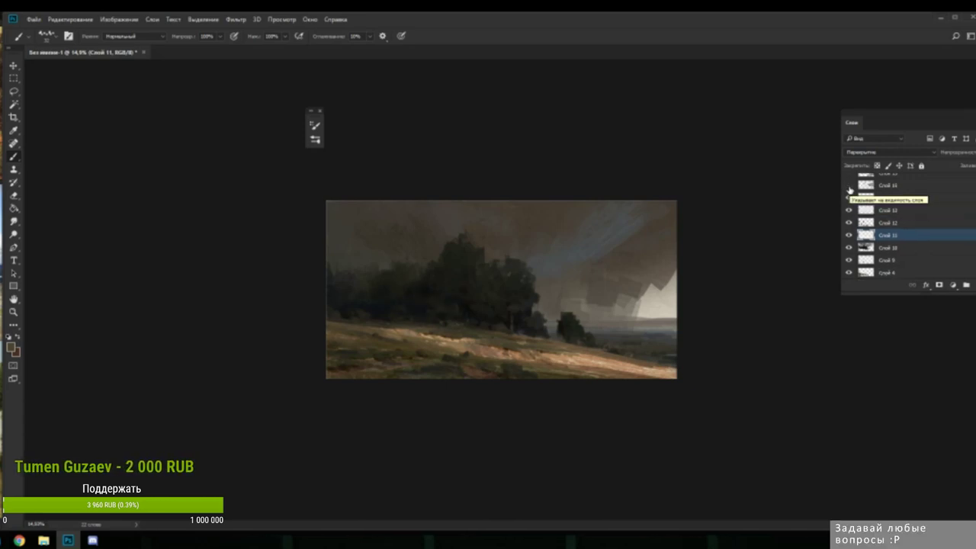
left_click(850, 187)
scroll(849, 189, "up", 1)
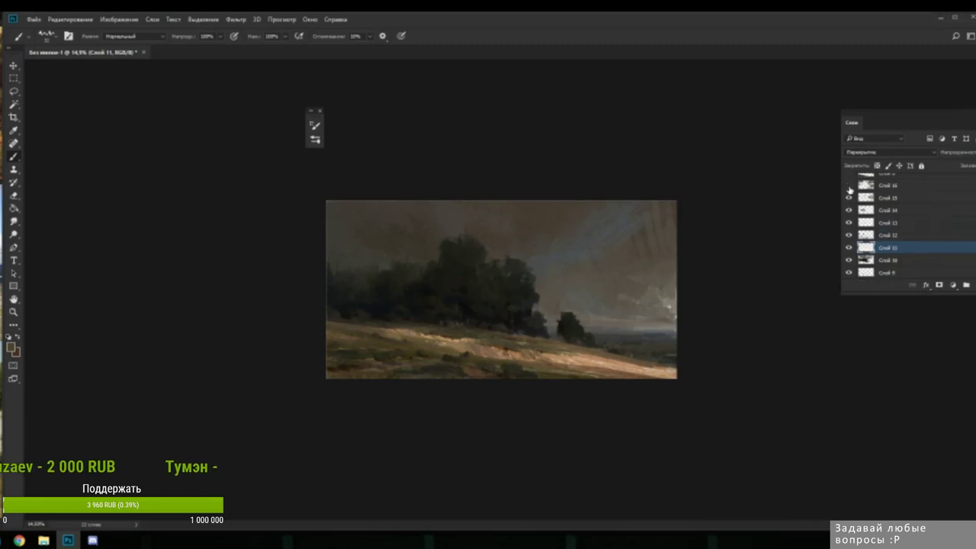
left_click(850, 186)
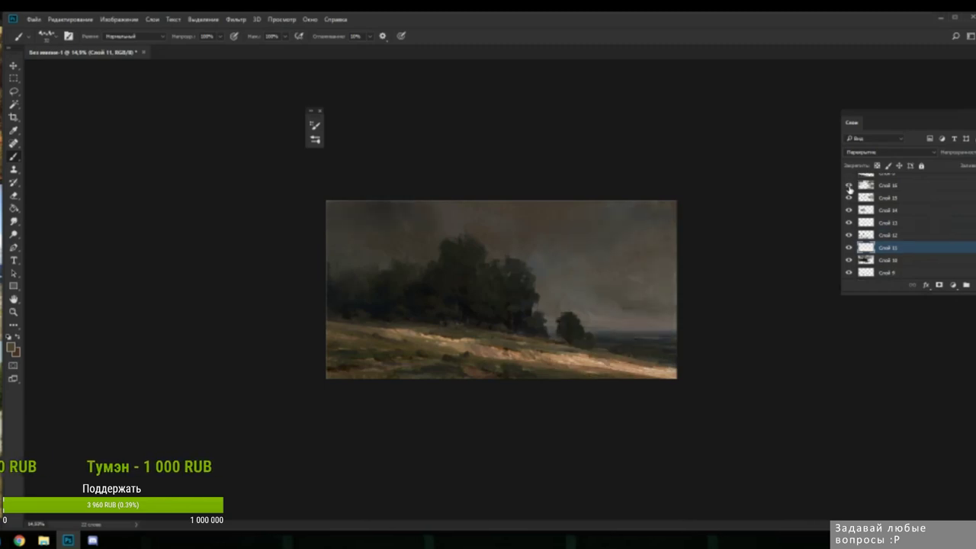
scroll(849, 188, "up", 1)
left_click(849, 188)
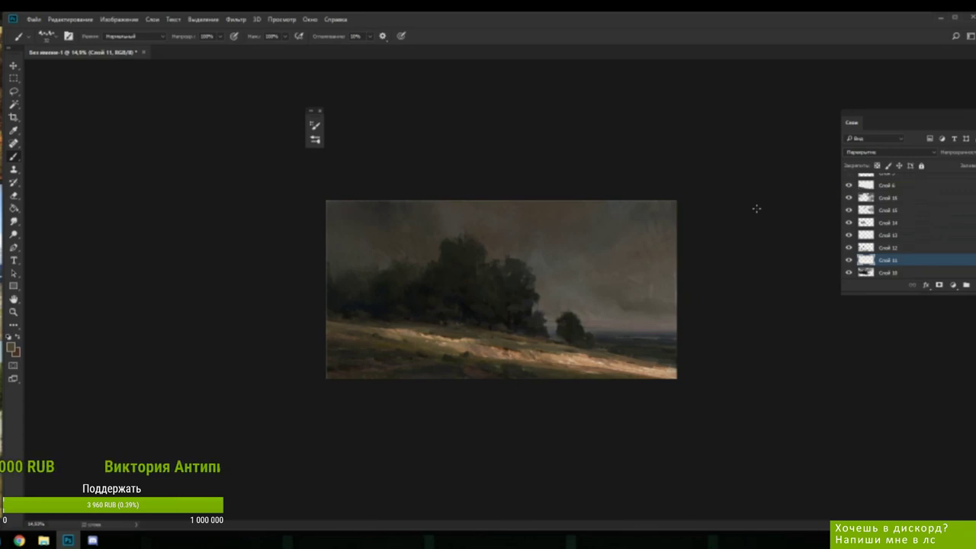
- Compare the painting with and without Слой 3, leave it hidden and examine the whole picture at a smaller scale
scroll(863, 214, "up", 1)
left_click(850, 183)
left_click(849, 183)
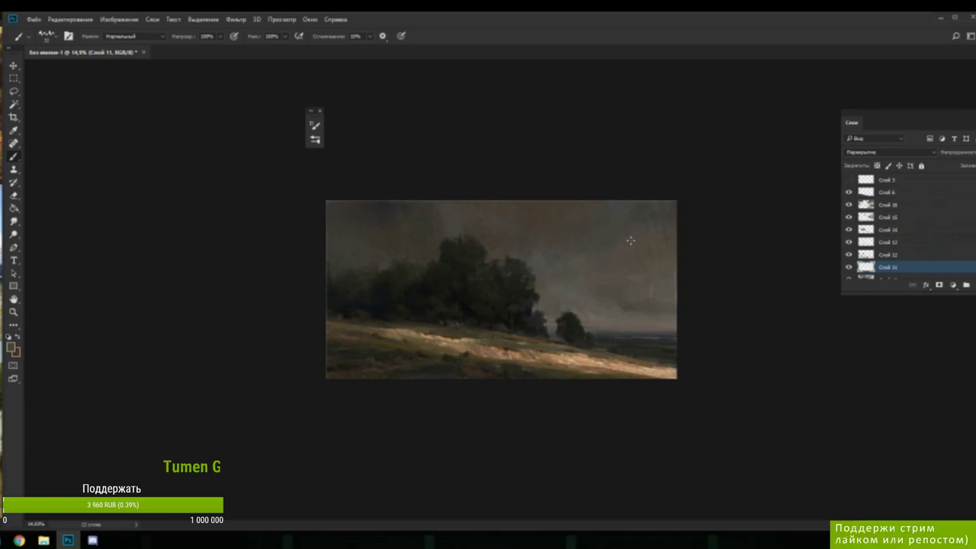
scroll(604, 274, "down", 7)
scroll(604, 271, "up", 4)
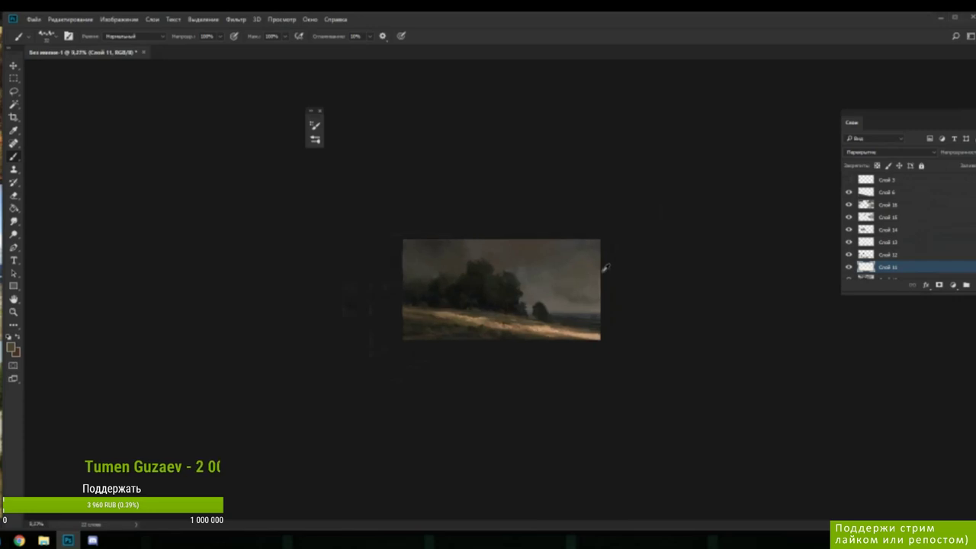
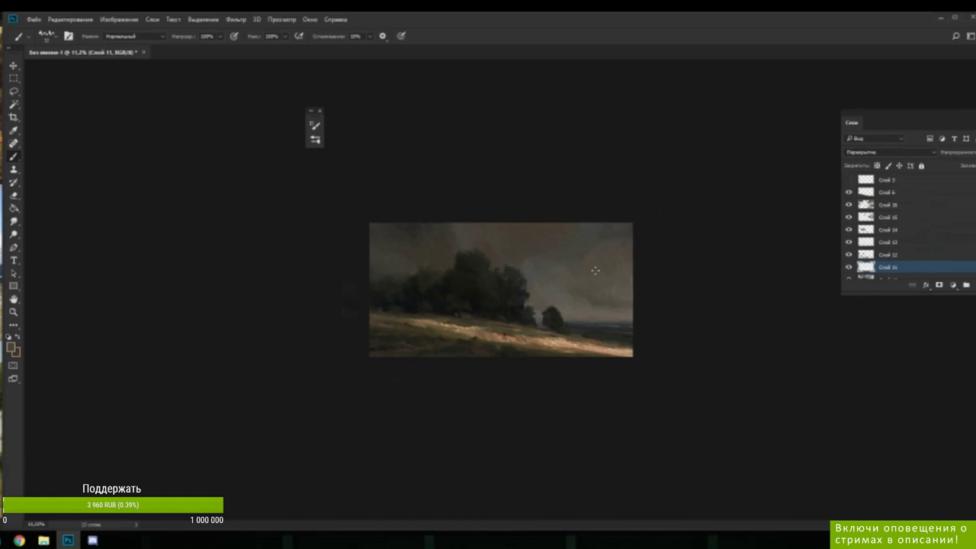
scroll(595, 293, "up", 1)
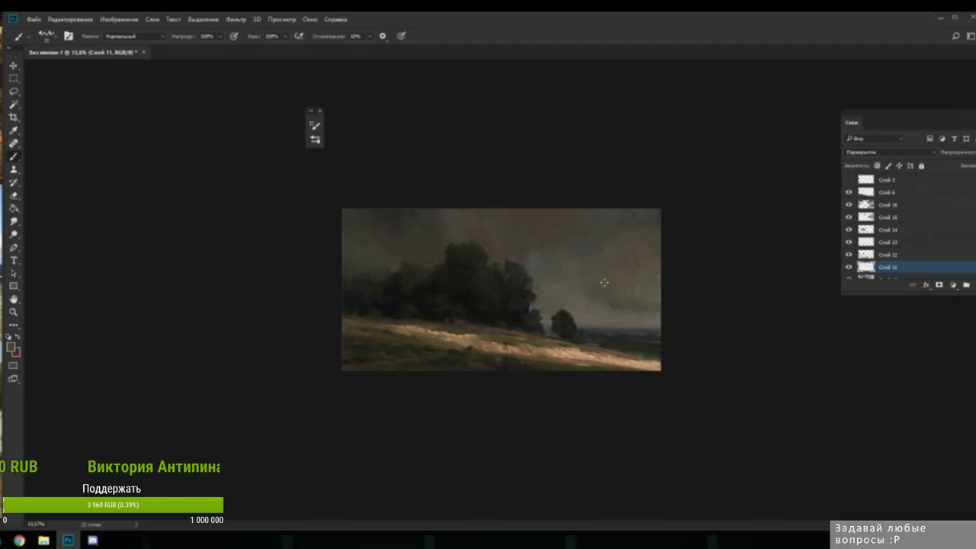
- Add a new layer above Слой 3 and darken the sunlit slope with a sampled dark colour and a large soft brush
left_click(901, 184)
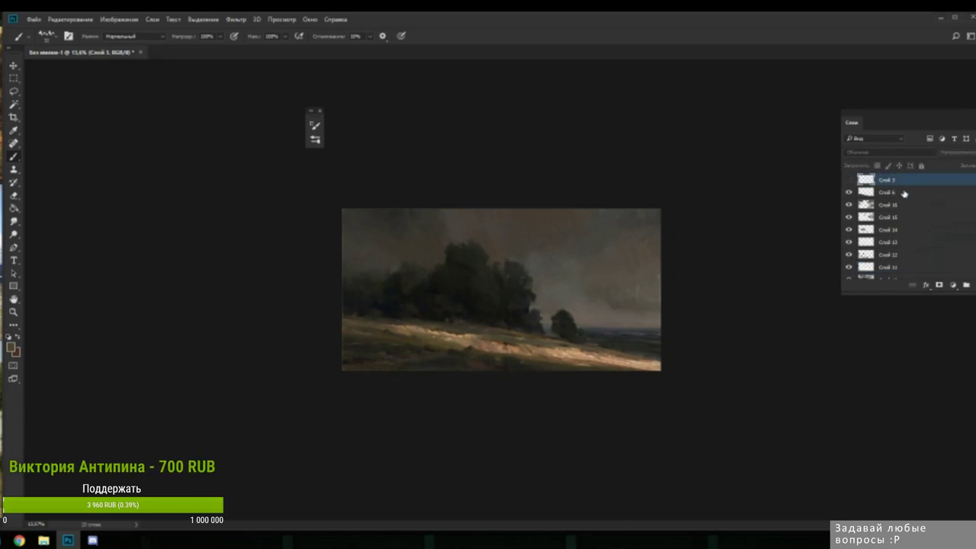
left_click(974, 286)
left_click(481, 311, "alt")
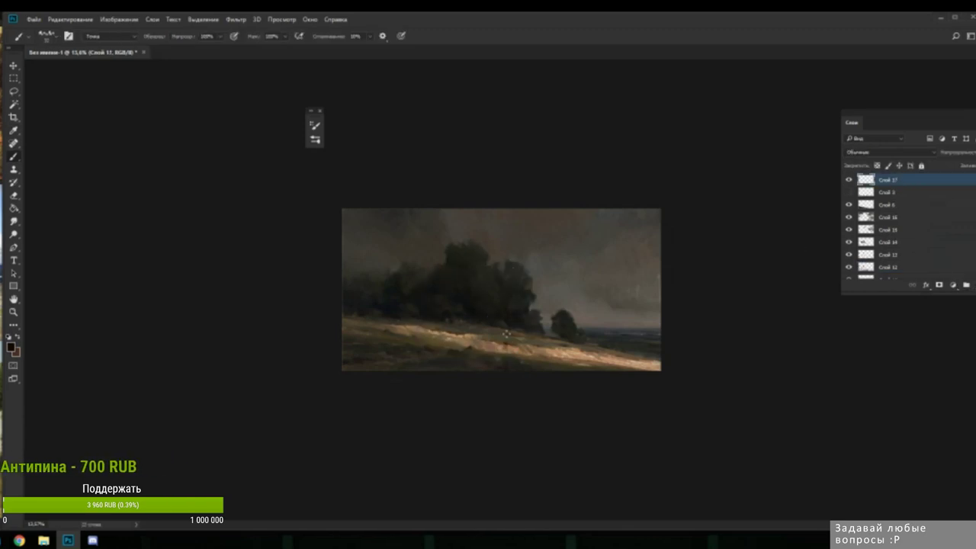
right_click(501, 330)
scroll(760, 429, "up", 3)
left_click_drag(761, 429, 759, 347)
left_click_drag(564, 275, 608, 276)
left_click_drag(357, 323, 720, 363)
key("ctrl+z")
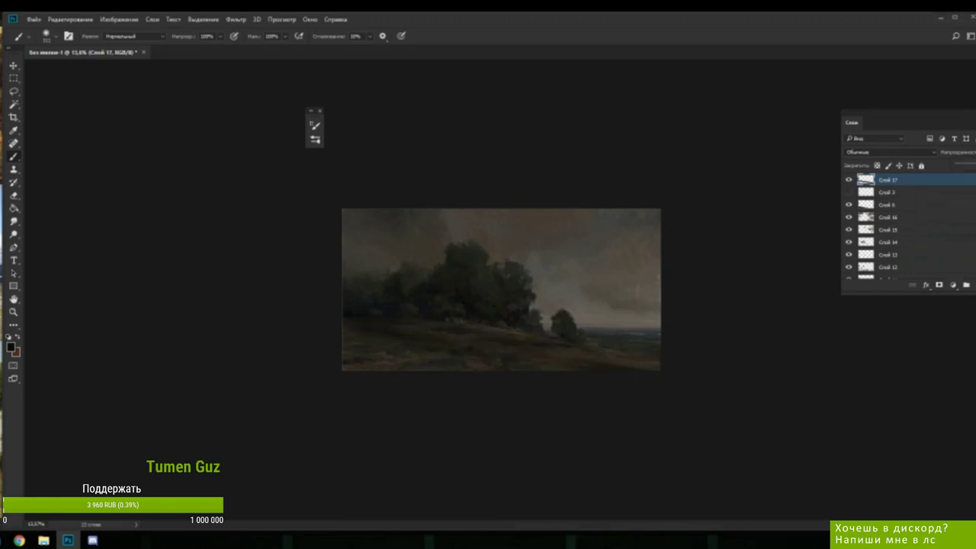
- Add another layer on top and set the foreground colour to near white for the soft brush
left_click(975, 285)
key("alt")
left_click(434, 366, "alt")
right_click(557, 332)
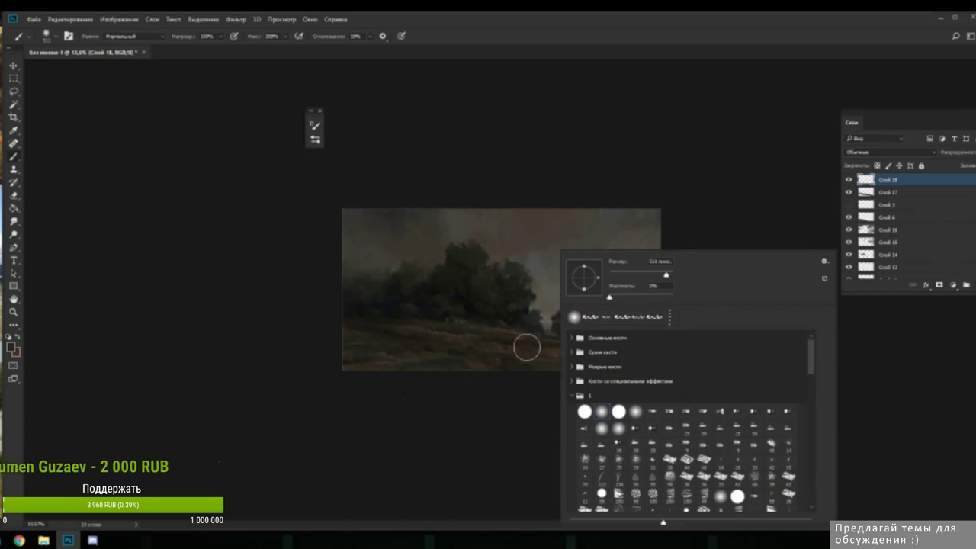
left_click(11, 347)
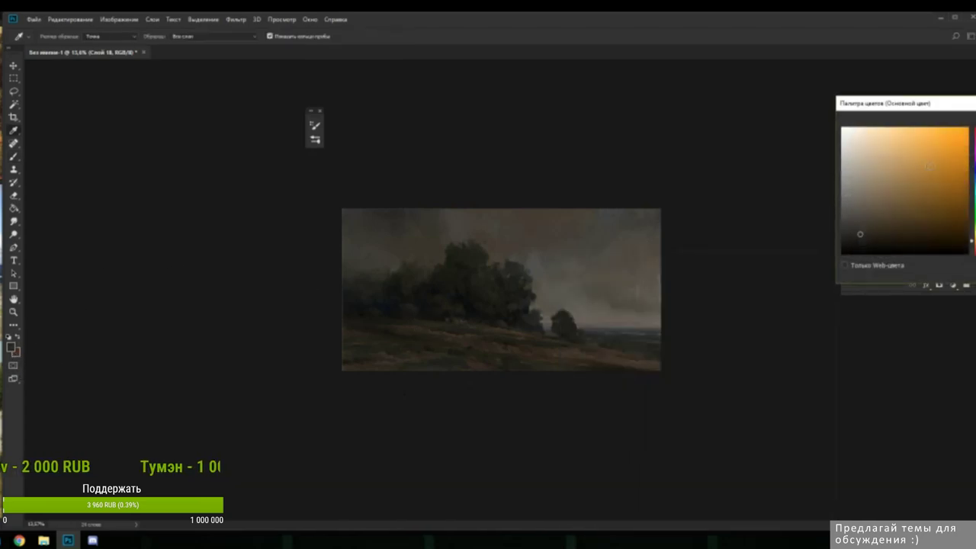
left_click_drag(855, 135, 853, 128)
key("Return")
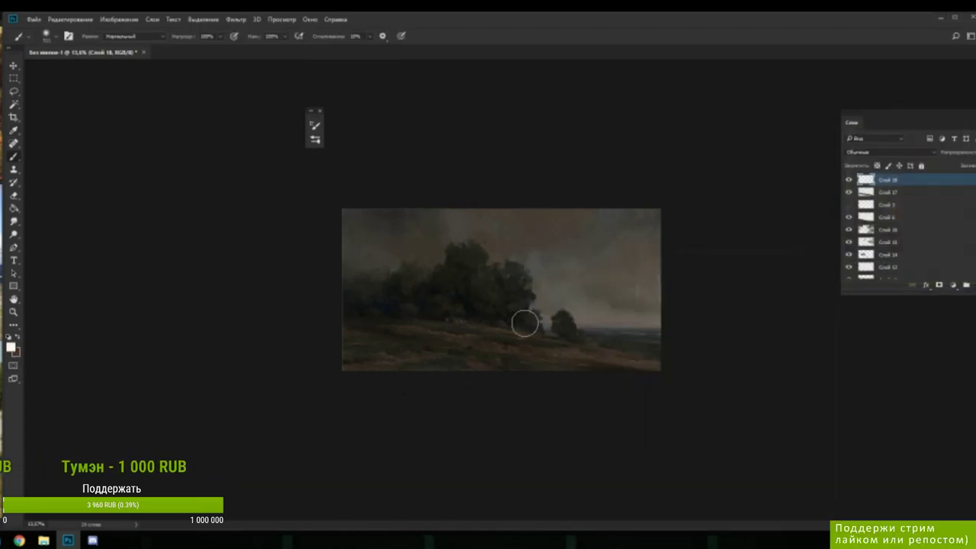
- Brush near-white light across the foreground with a larger soft brush and set Слой 18's blending mode to Перекрытие
right_click(526, 324)
left_click_drag(632, 275, 634, 275)
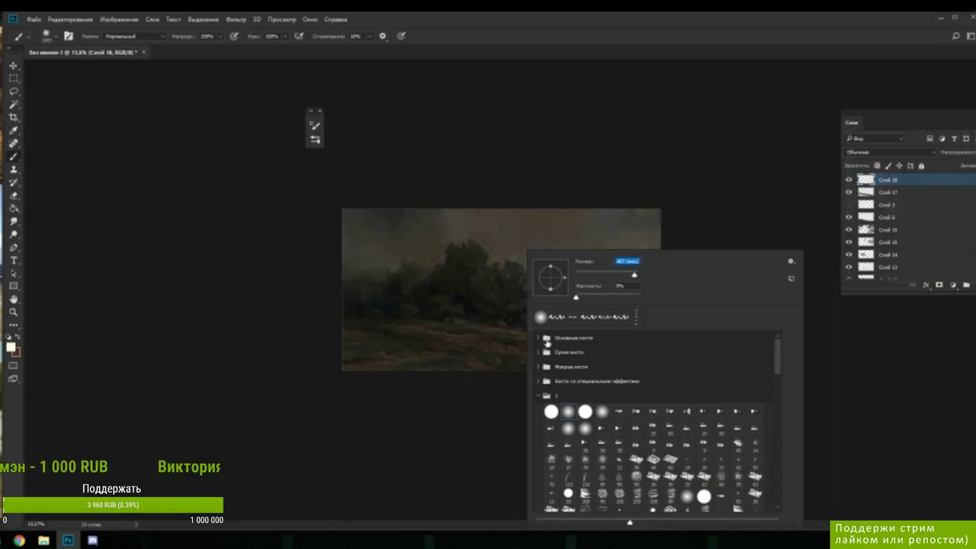
mouse_move(330, 377)
left_mouse_down()
mouse_move(577, 411)
mouse_move(647, 409)
left_mouse_up()
left_click(873, 153)
left_click(861, 250)
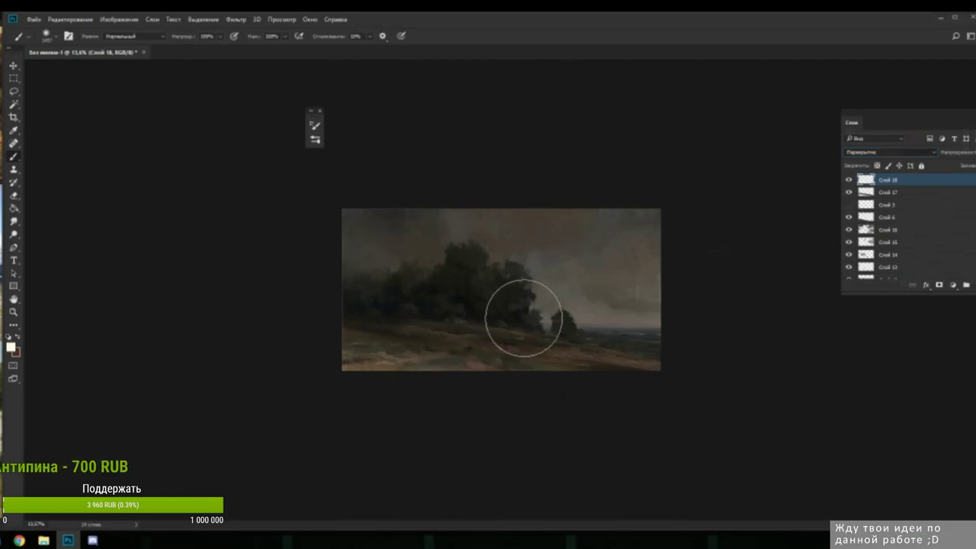
- Reduce the brush size and brighten the foreground grass at the painting's lower-left edge, keeping the warm near-white colour
right_click(533, 311)
left_click(387, 384)
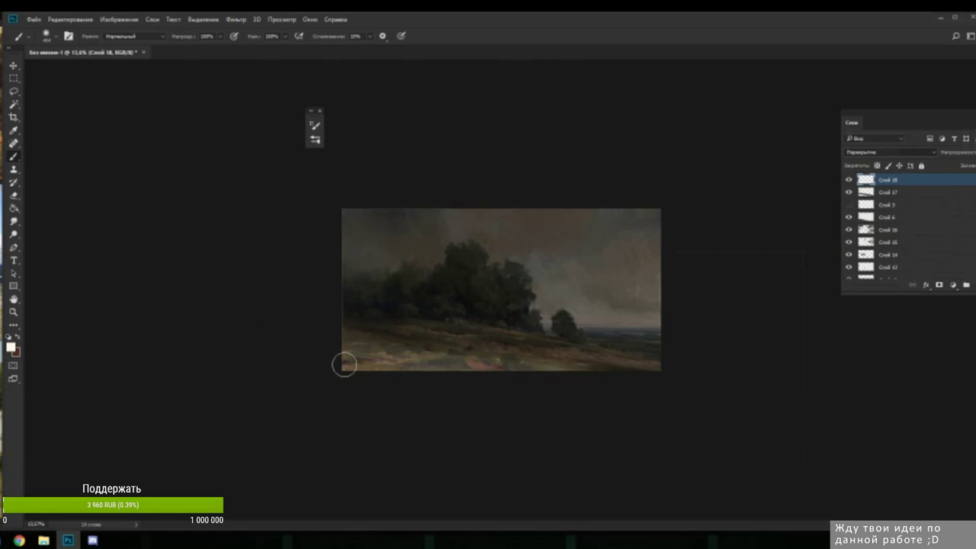
left_click(11, 347)
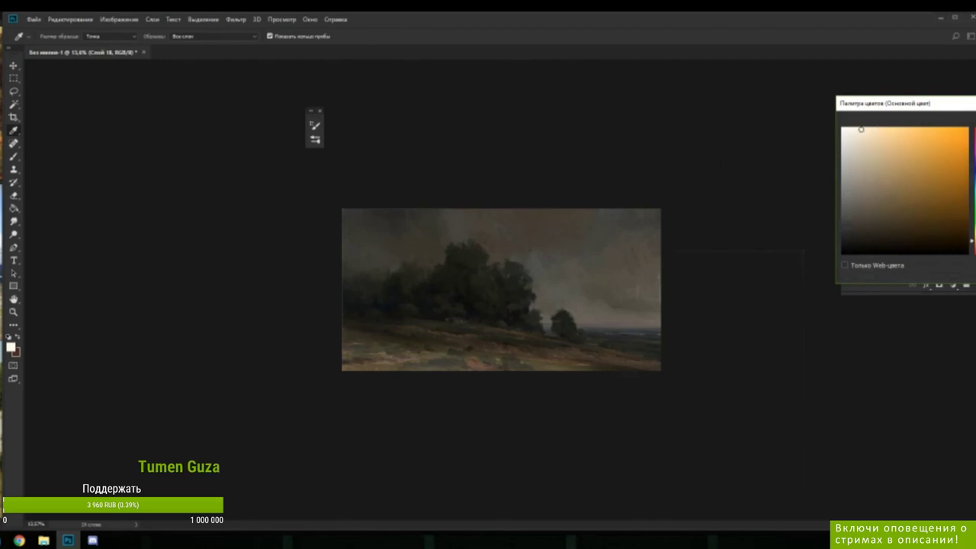
key("Return")
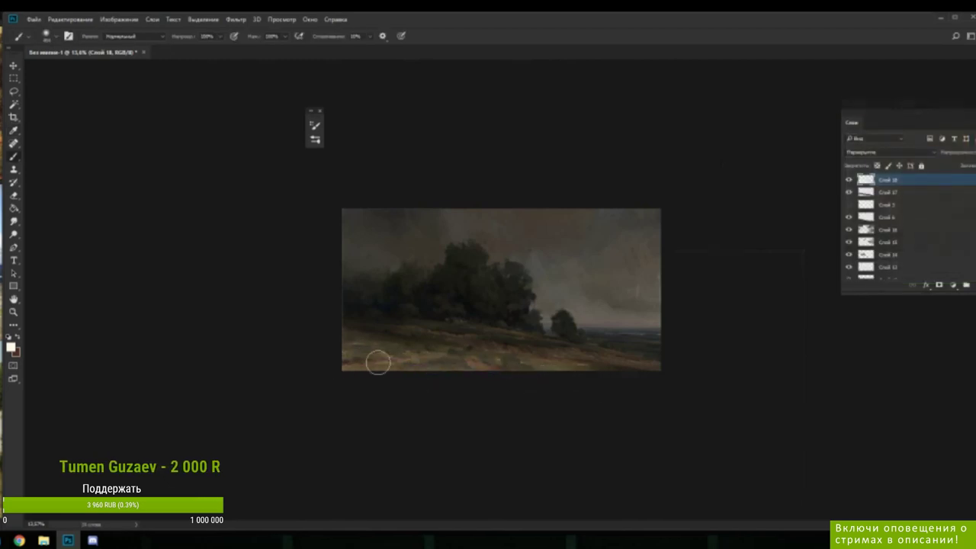
- Duplicate Слой 18 to strengthen the foreground light
right_click(927, 184)
left_click(973, 120)
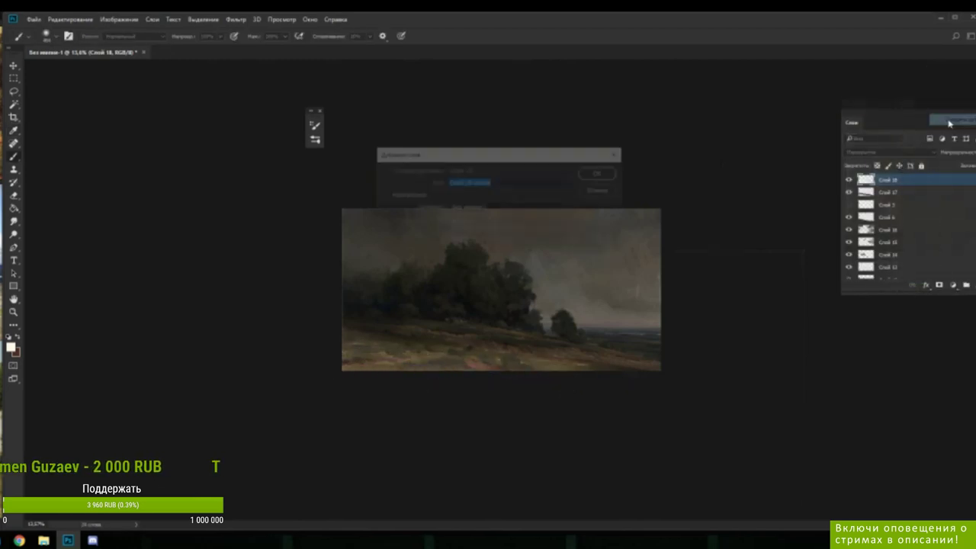
left_click(602, 168)
- Set up a large soft round eraser with 79% opacity for the duplicated light layer
key("e")
right_click(559, 251)
left_click(718, 496)
left_click(661, 274)
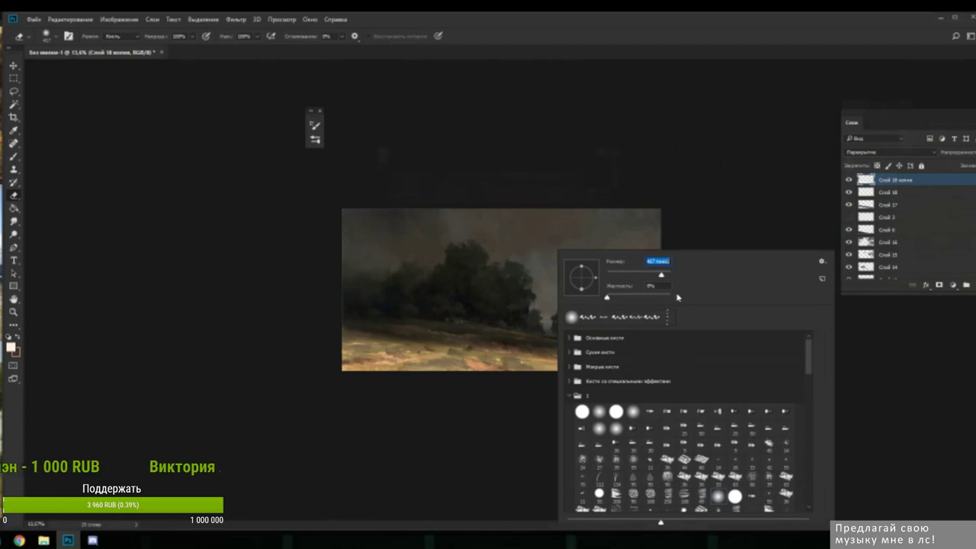
left_click(664, 275)
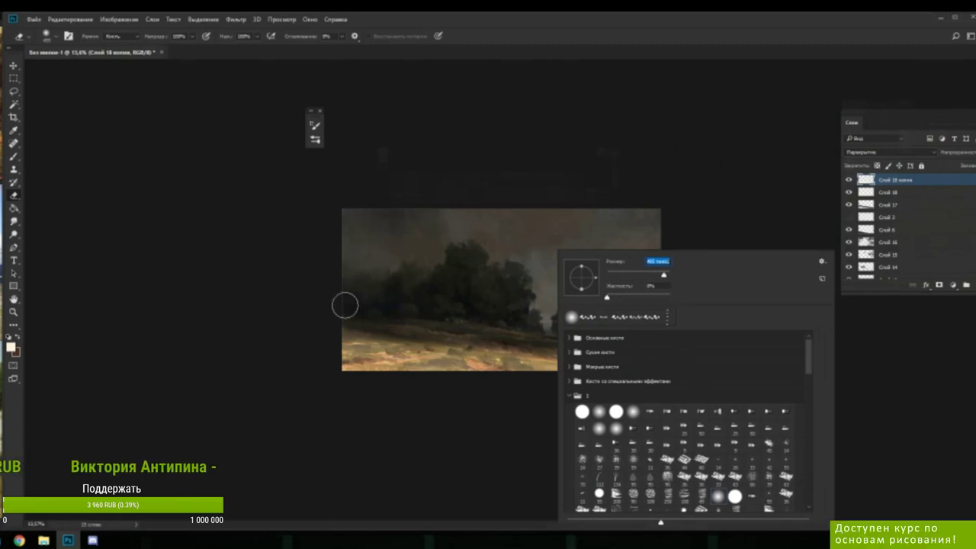
left_click(666, 275)
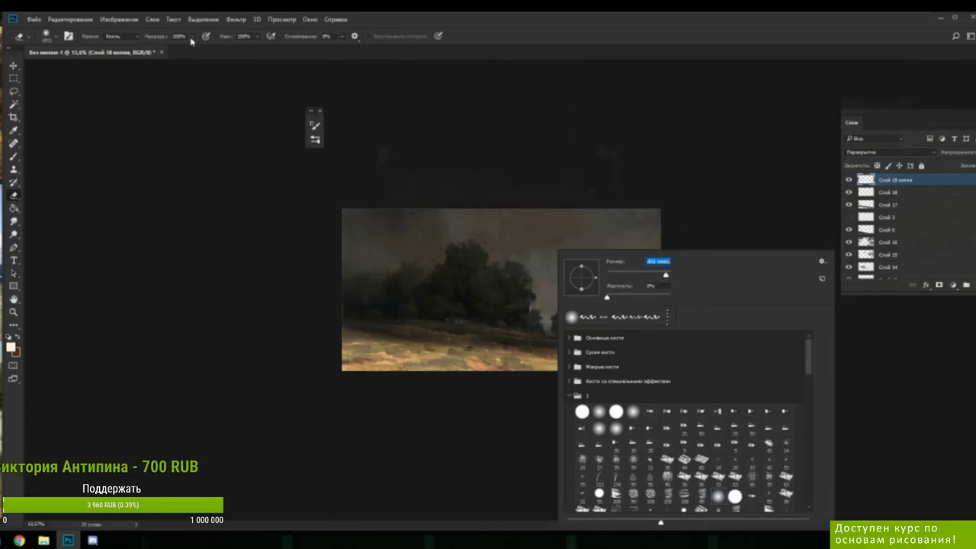
left_click(192, 36)
left_click_drag(195, 48, 183, 48)
- Erase the excess light along the slope below the trees on the copied layer with a smaller eraser and check the whole picture
right_click(456, 250)
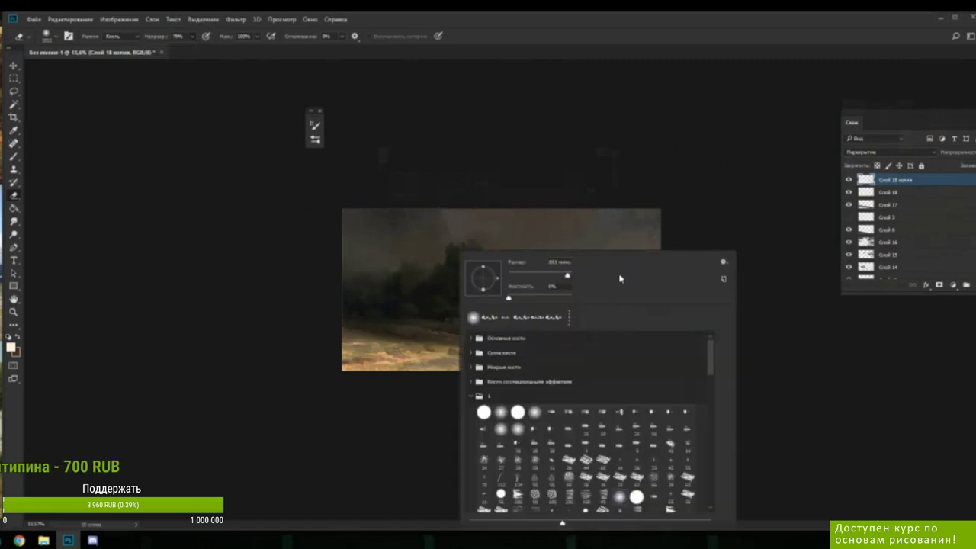
left_click(567, 278)
mouse_move(335, 315)
left_mouse_down()
mouse_move(394, 333)
mouse_move(636, 359)
left_mouse_up()
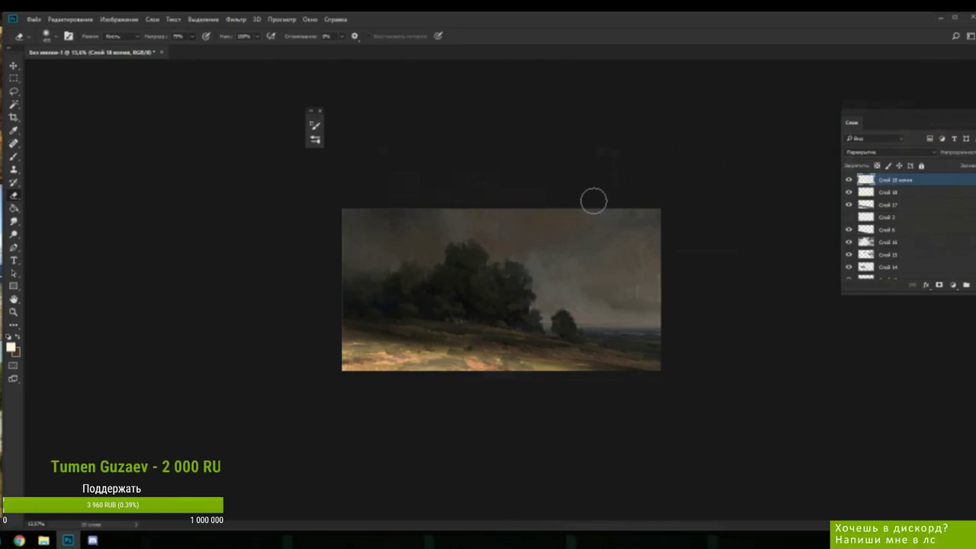
scroll(546, 258, "down", 3)
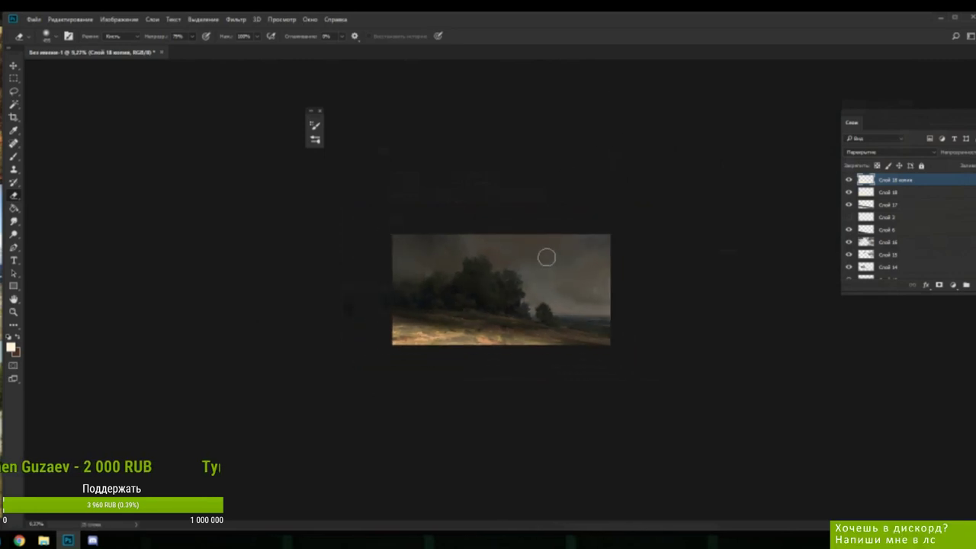
scroll(546, 259, "up", 2)
scroll(546, 258, "up", 1)
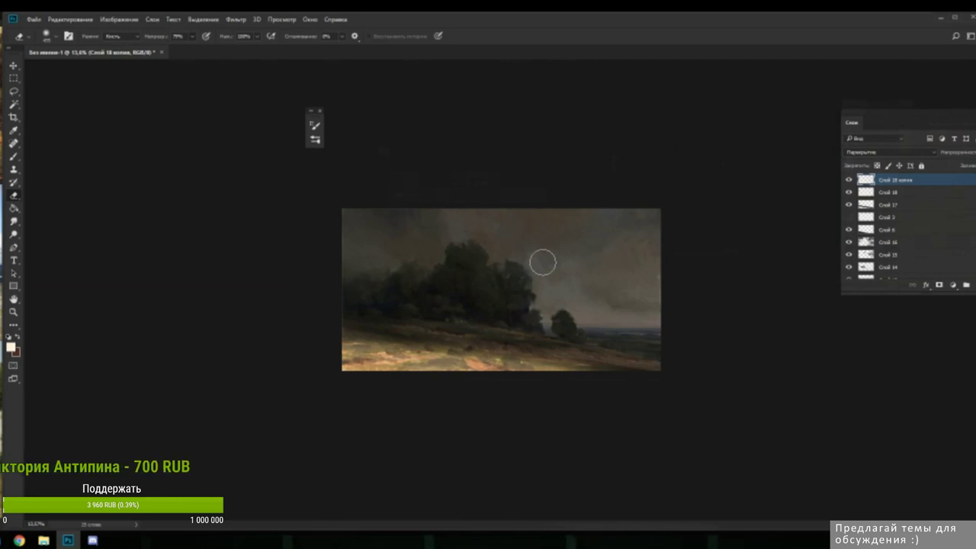
- Switch to Chrome, close the Artilery artwork and open Mysterious trails from the ArtStation portfolio as a lighting example
left_click(19, 540)
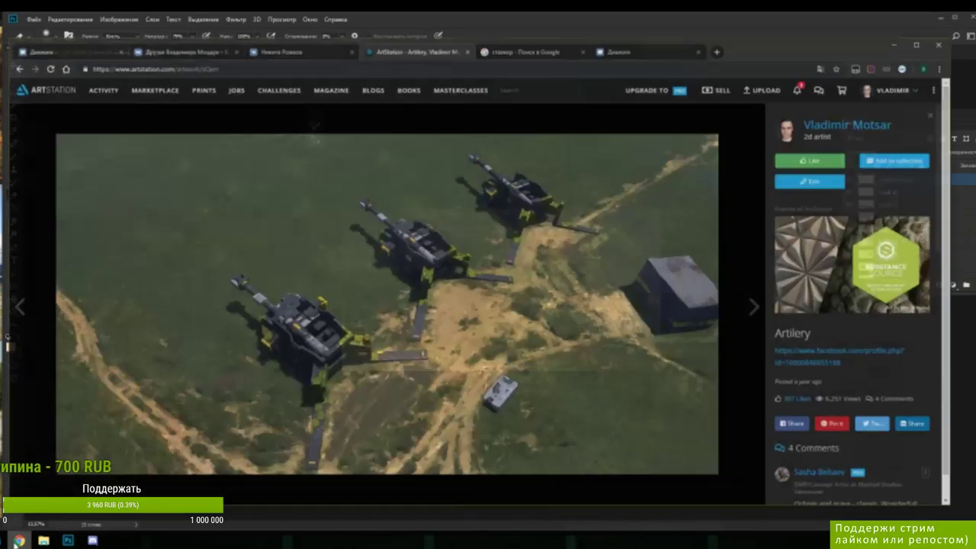
left_click(960, 99)
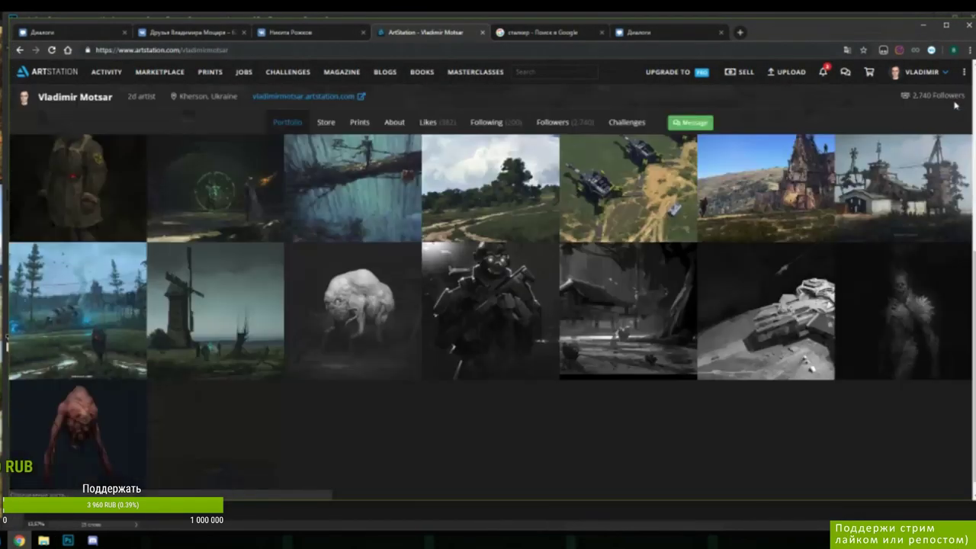
scroll(391, 218, "up", 6)
left_click(109, 330)
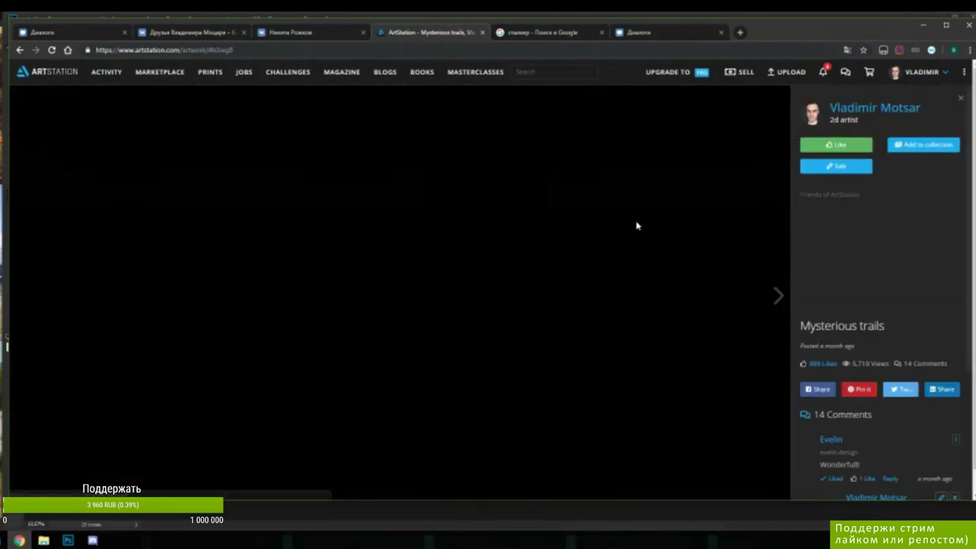
left_click_drag(850, 34, 884, 33)
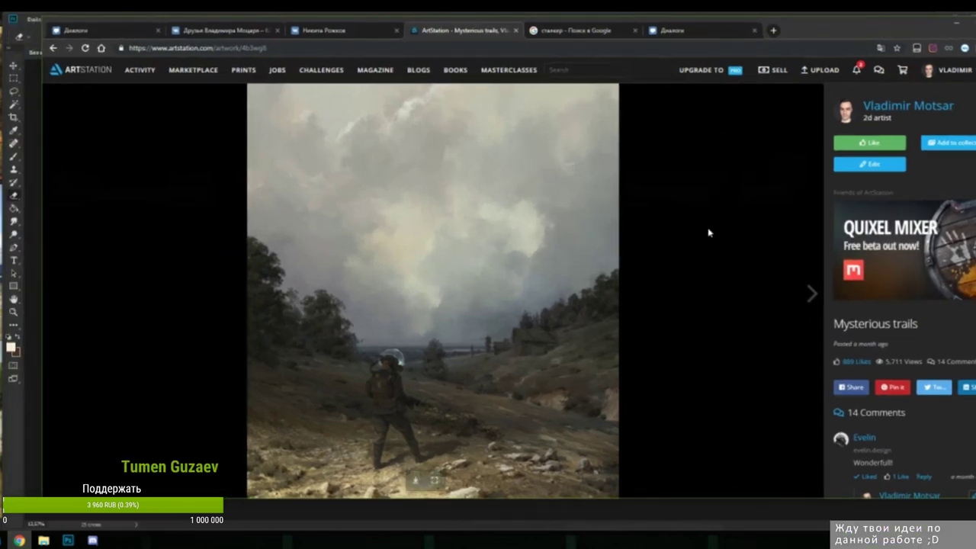